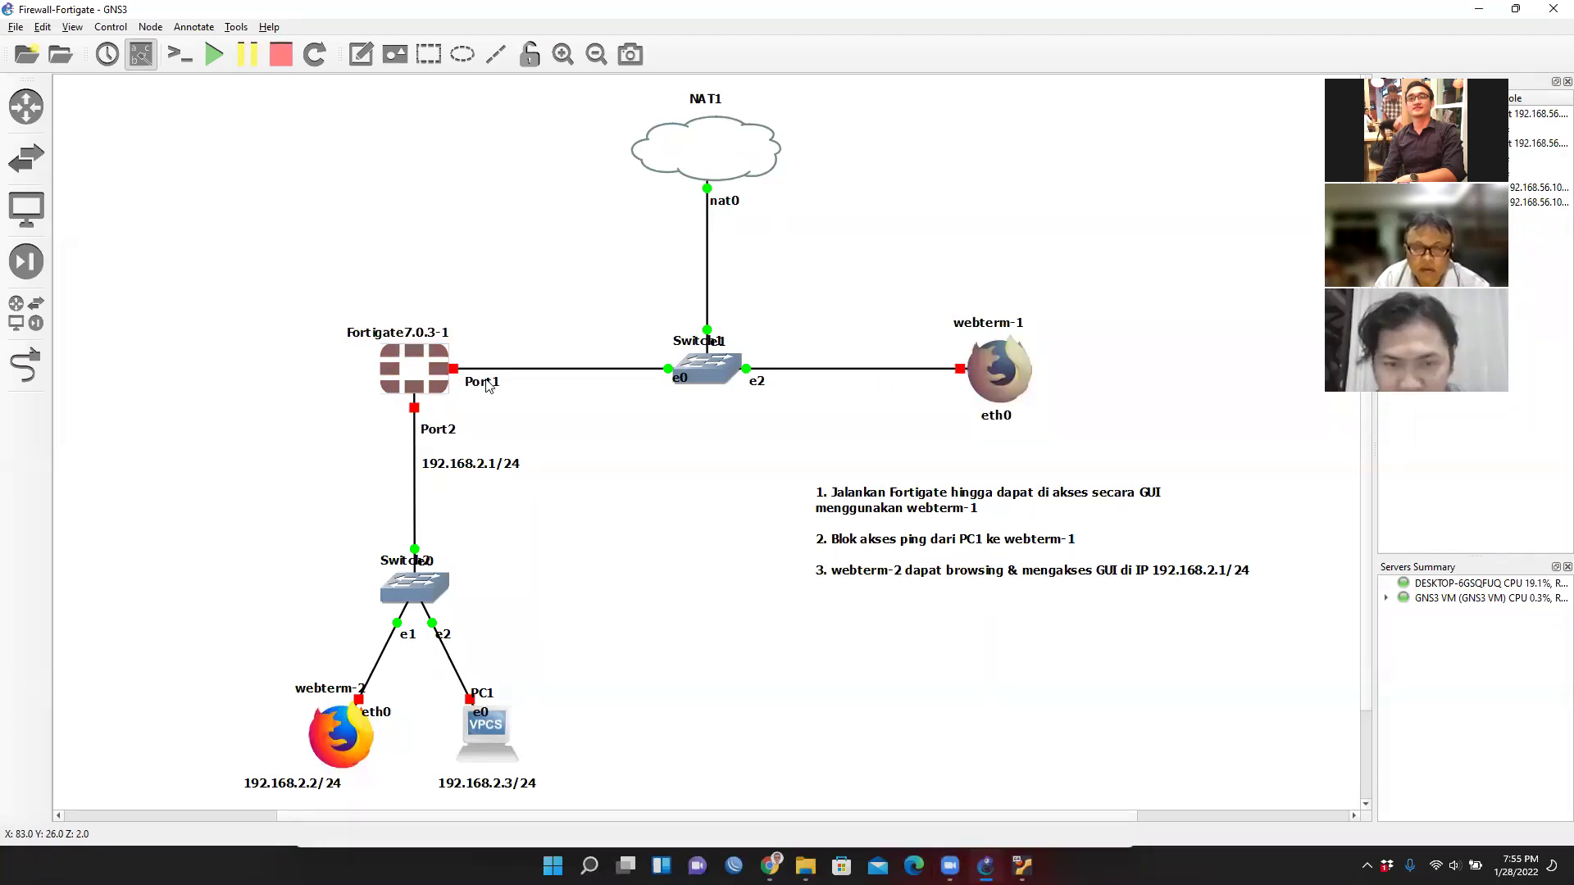
# Open webterm-1's network interfaces config in the editor.
pyautogui.moveTo(992, 385)
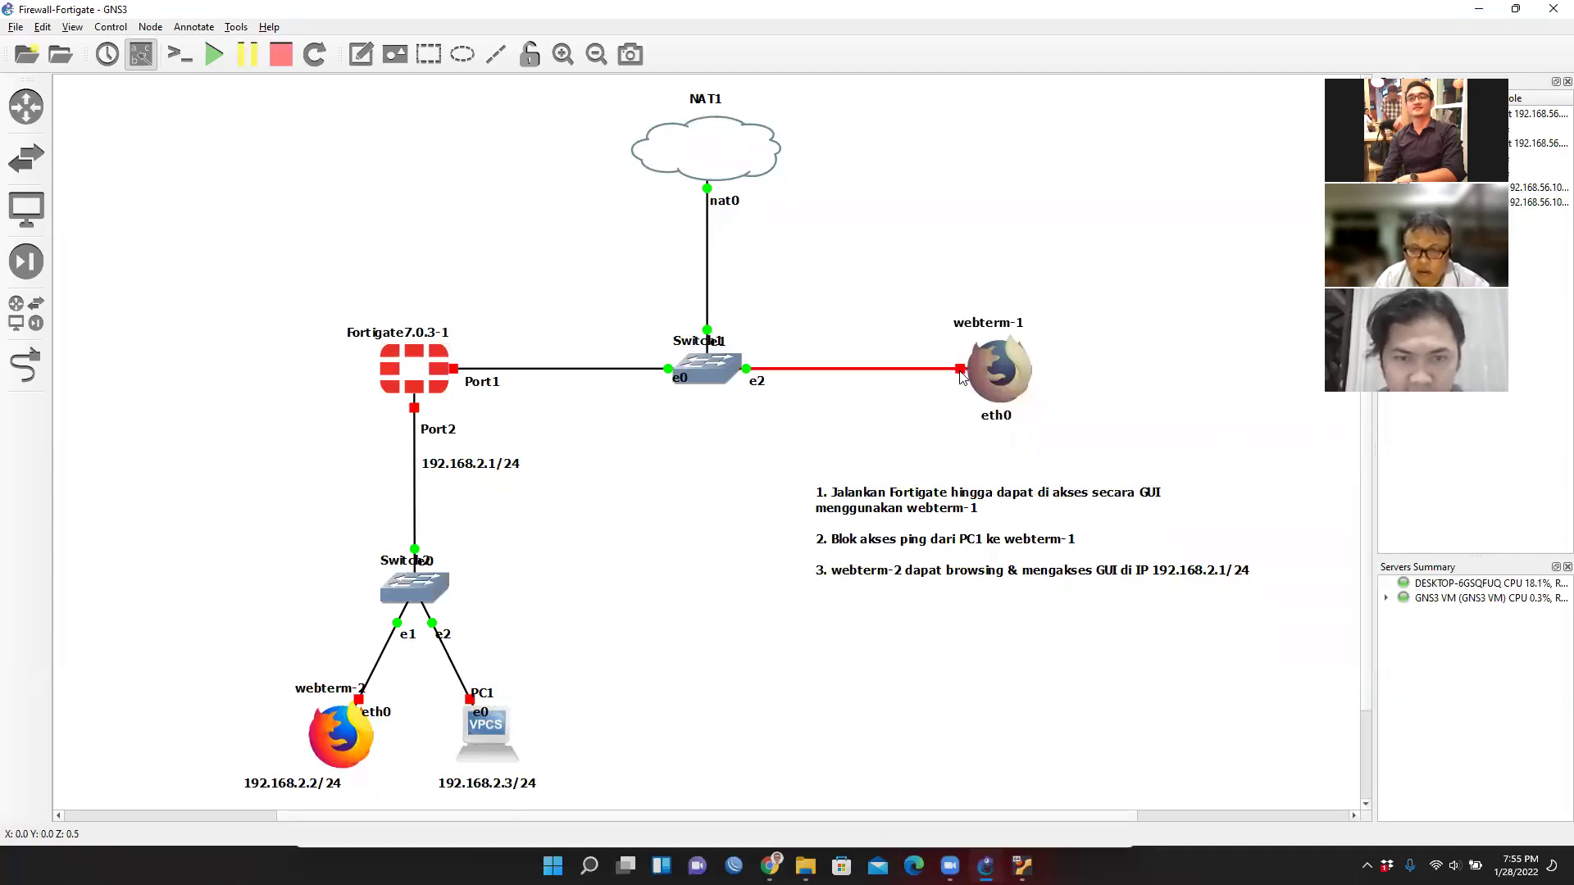
pyautogui.rightClick(1002, 379)
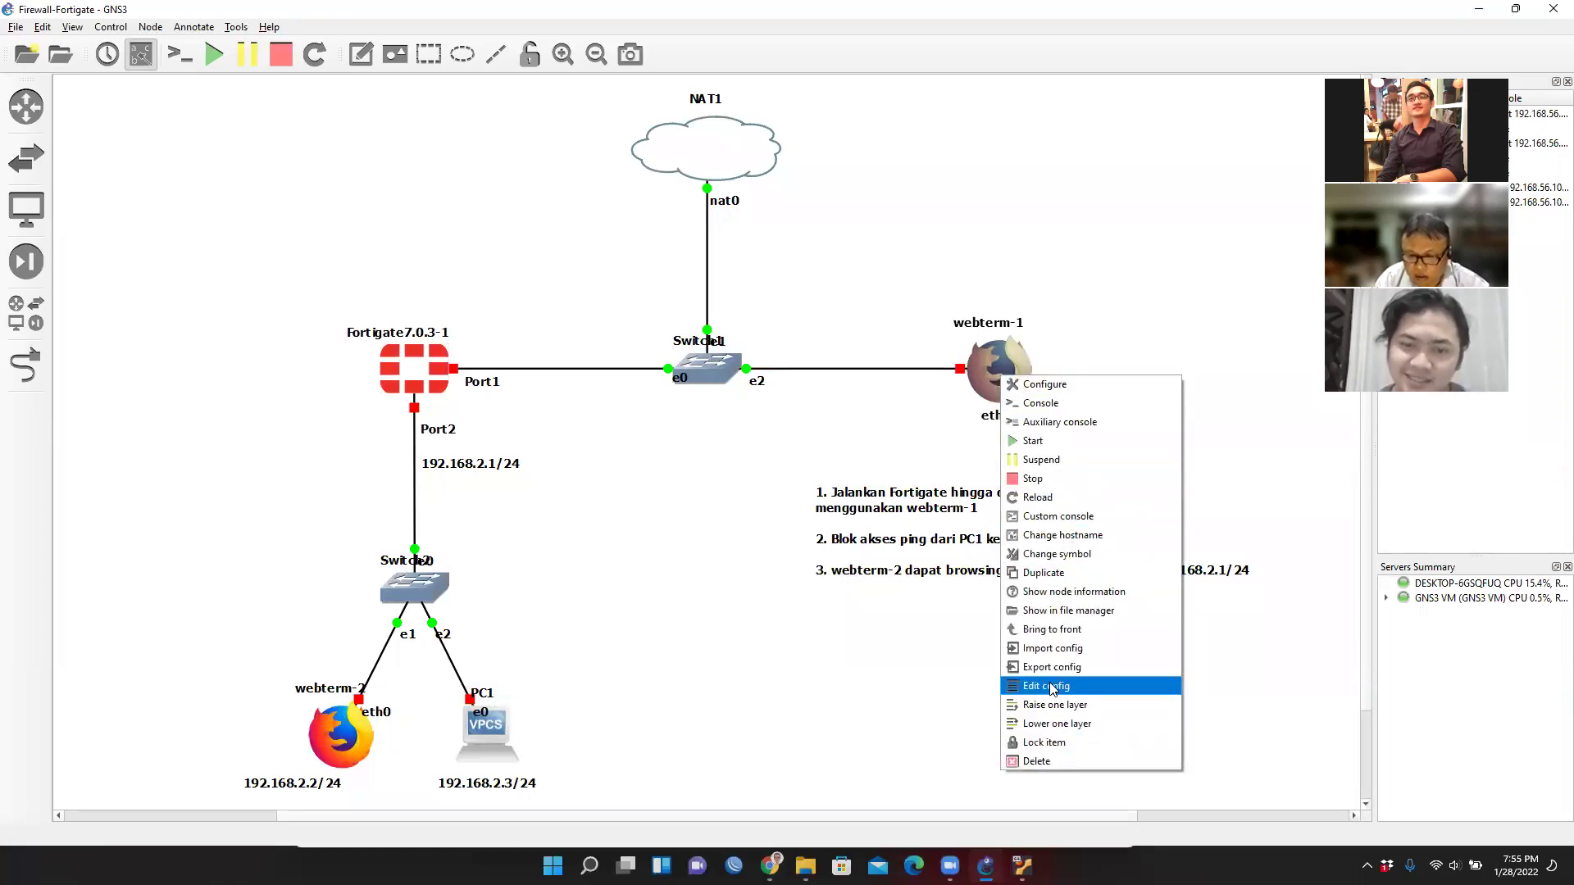
pyautogui.click(1053, 688)
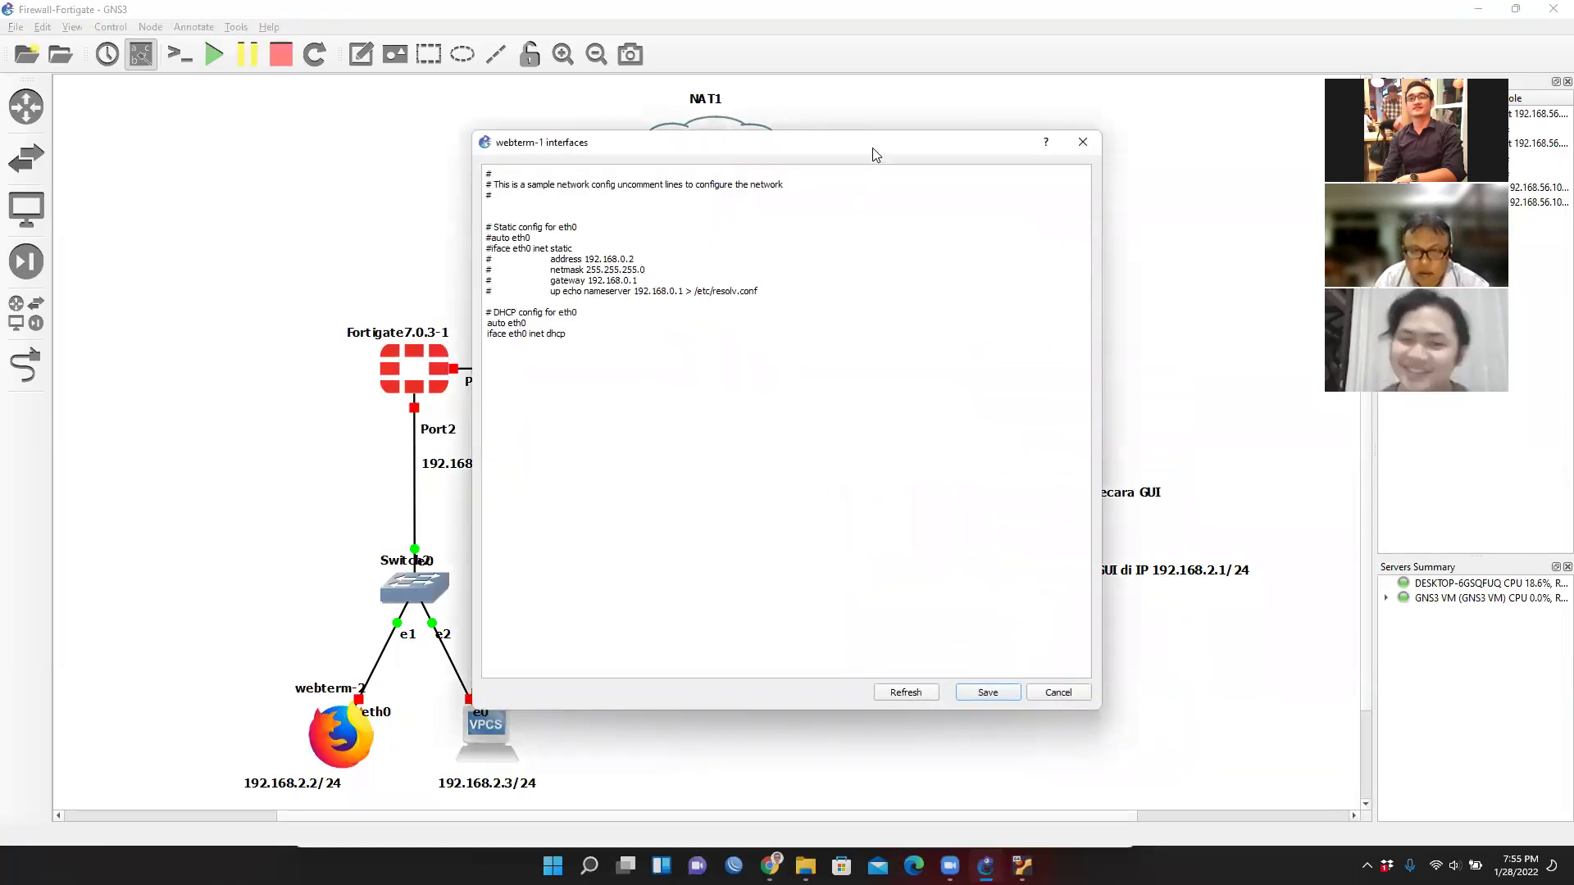
pyautogui.moveTo(877, 158); pyautogui.dragTo(887, 199)
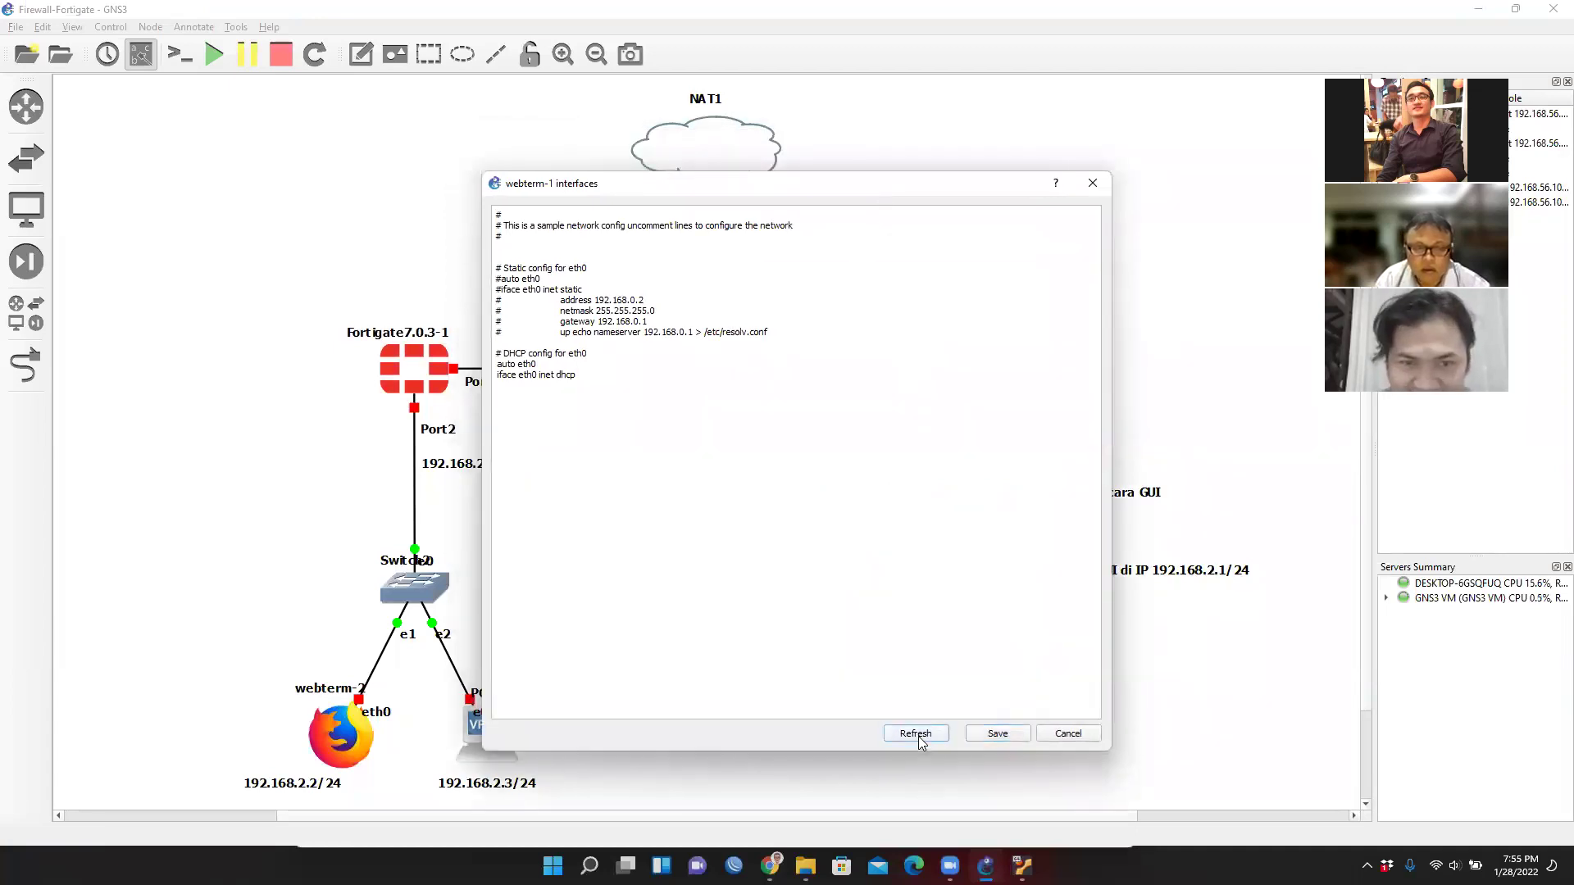
# Uncomment the 'auto eth0' and 'iface eth0 inet dhcp' lines, then save the config.
pyautogui.click(492, 364)
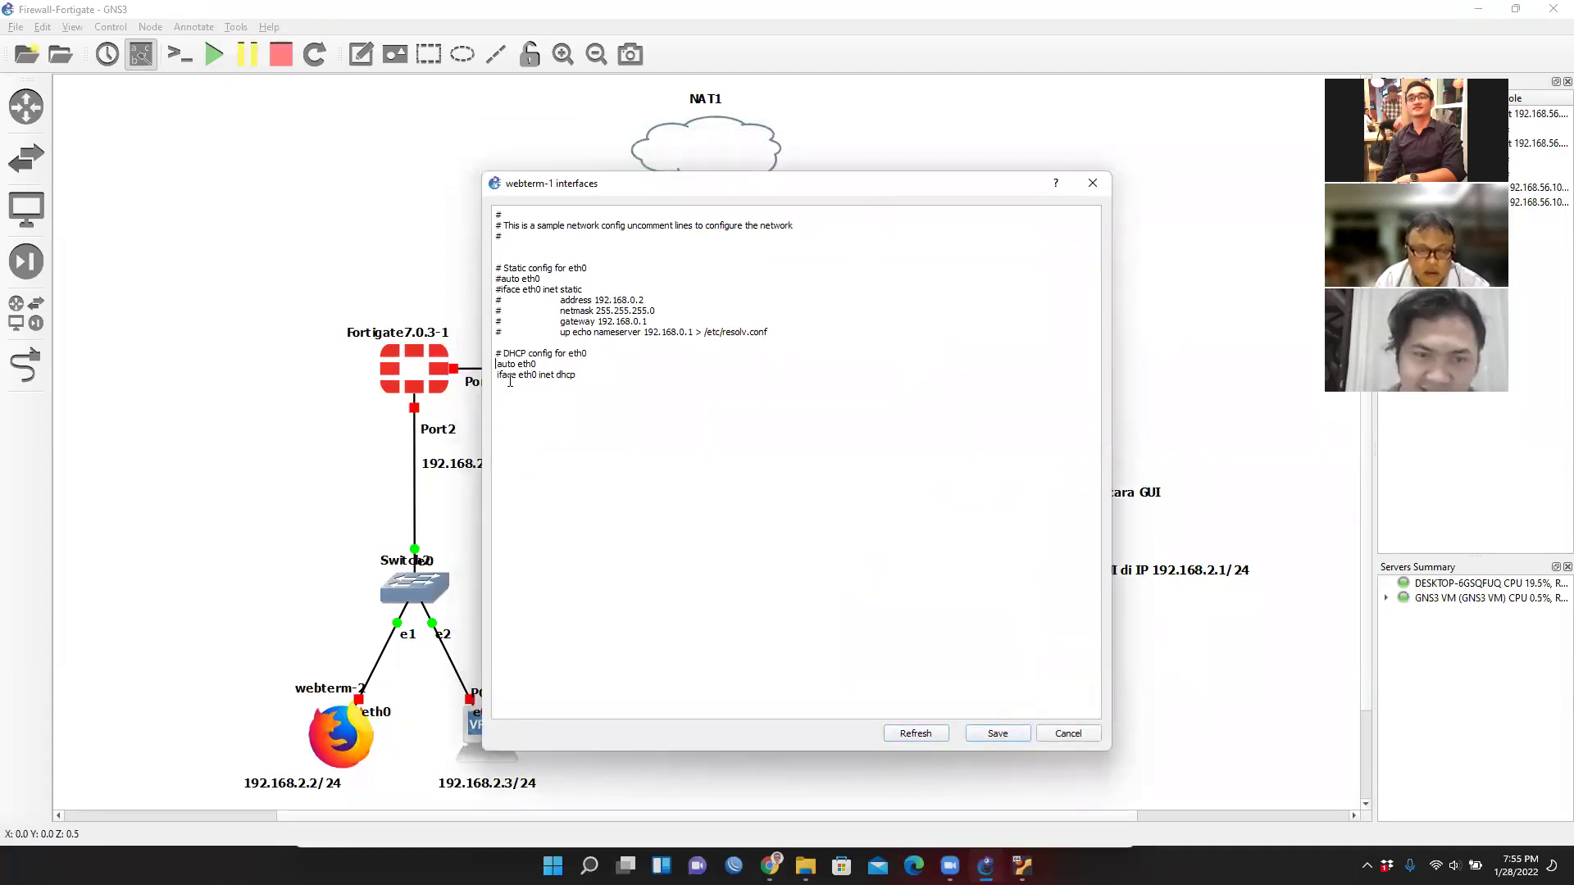
pyautogui.write('# ')
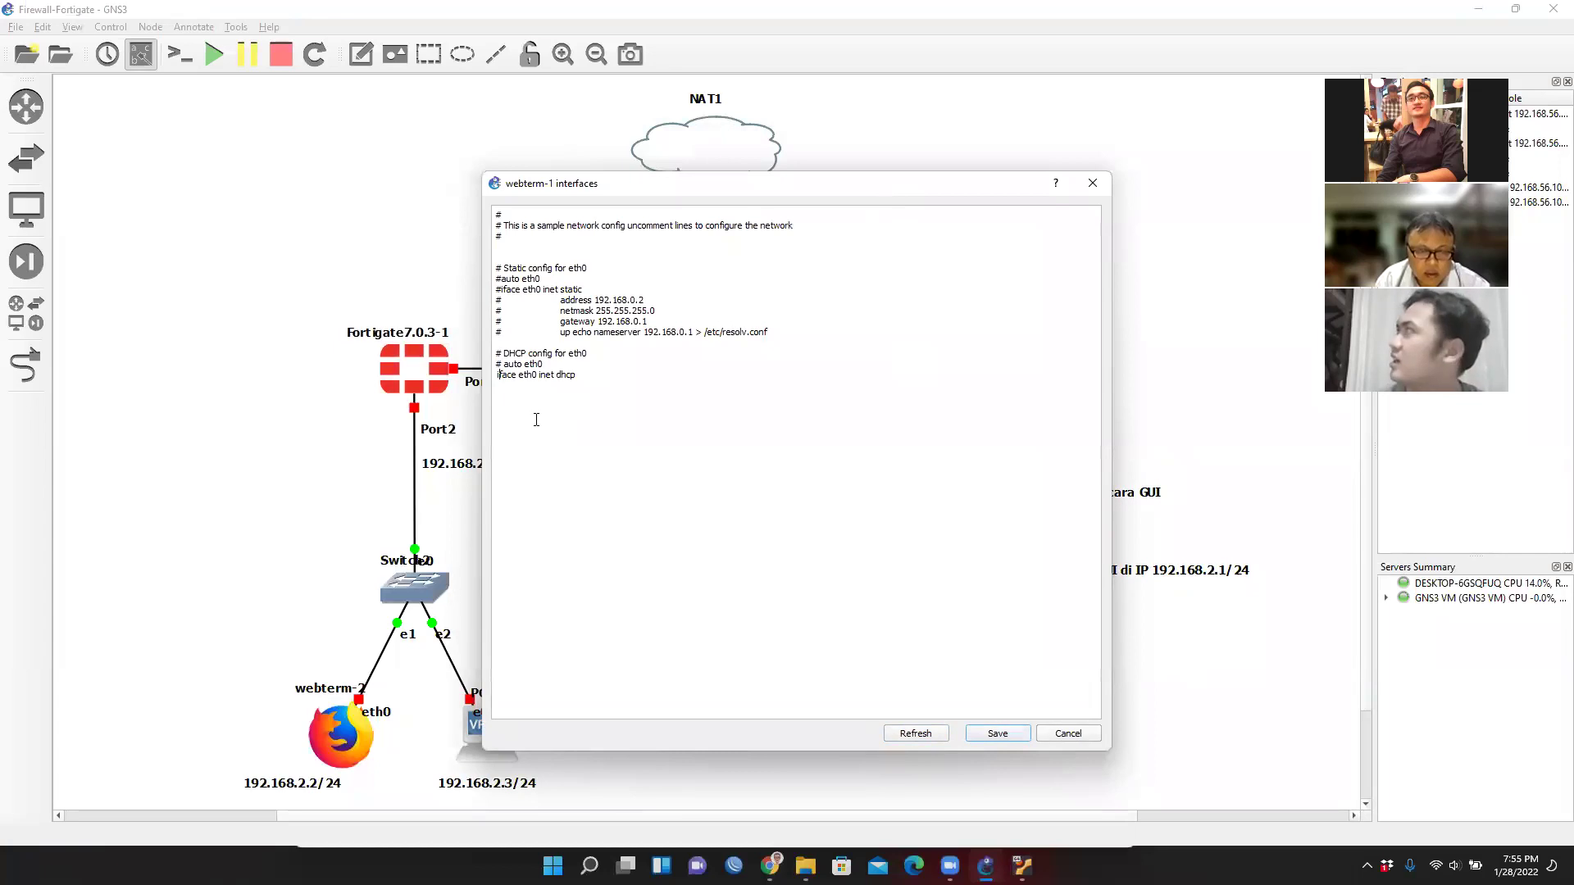
pyautogui.write('#')
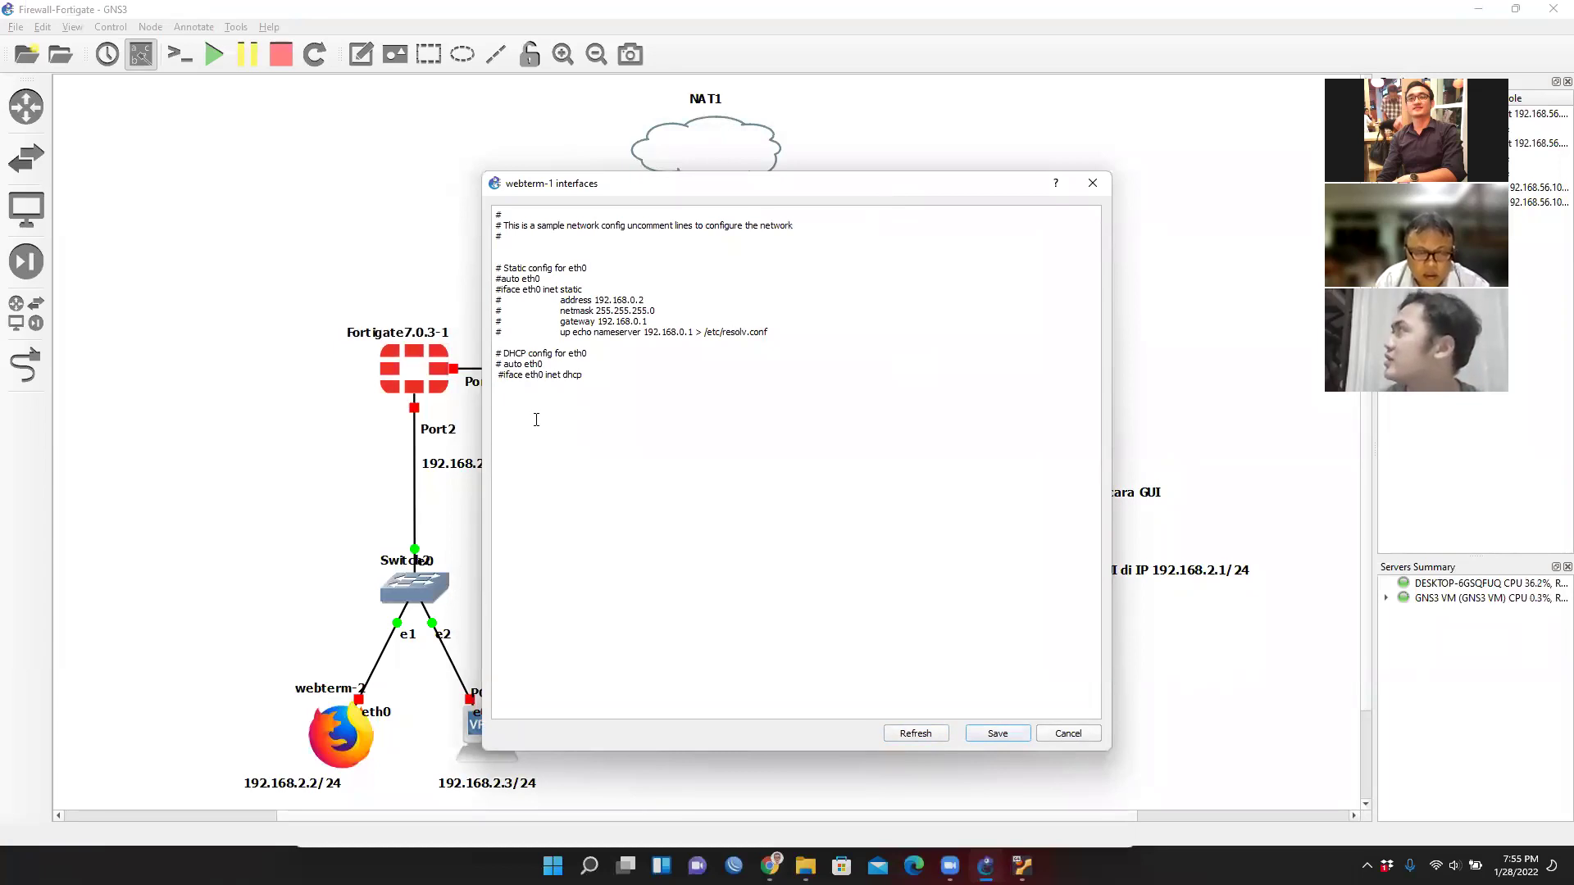
pyautogui.press('BackSpace')
pyautogui.press('BackSpace')
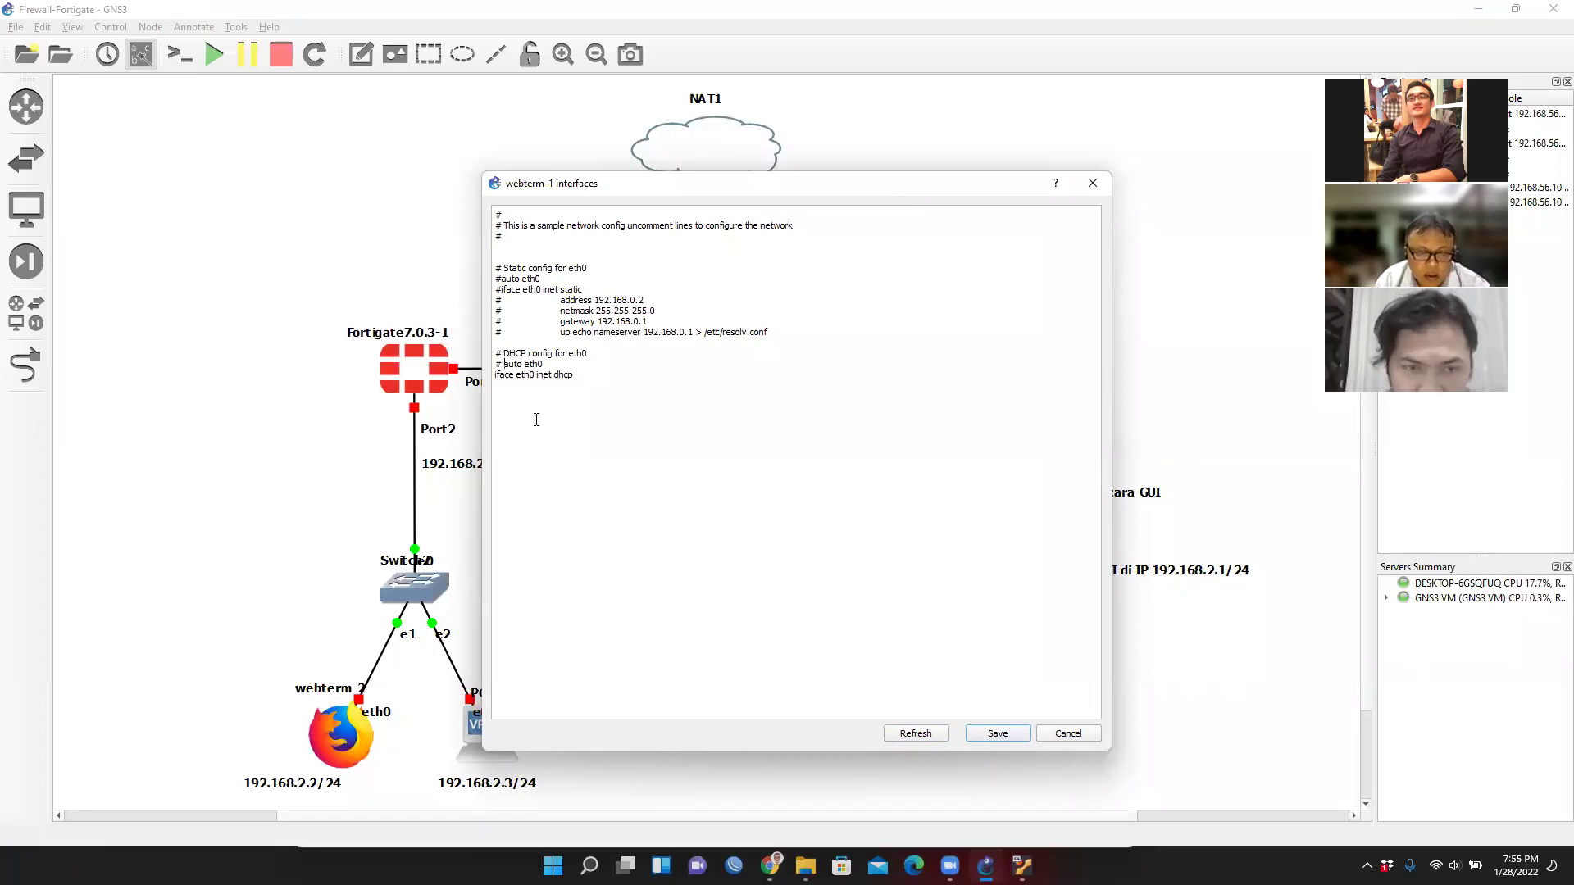
pyautogui.press('Up')
pyautogui.press('Delete')
pyautogui.press('Delete')
pyautogui.press('BackSpace')
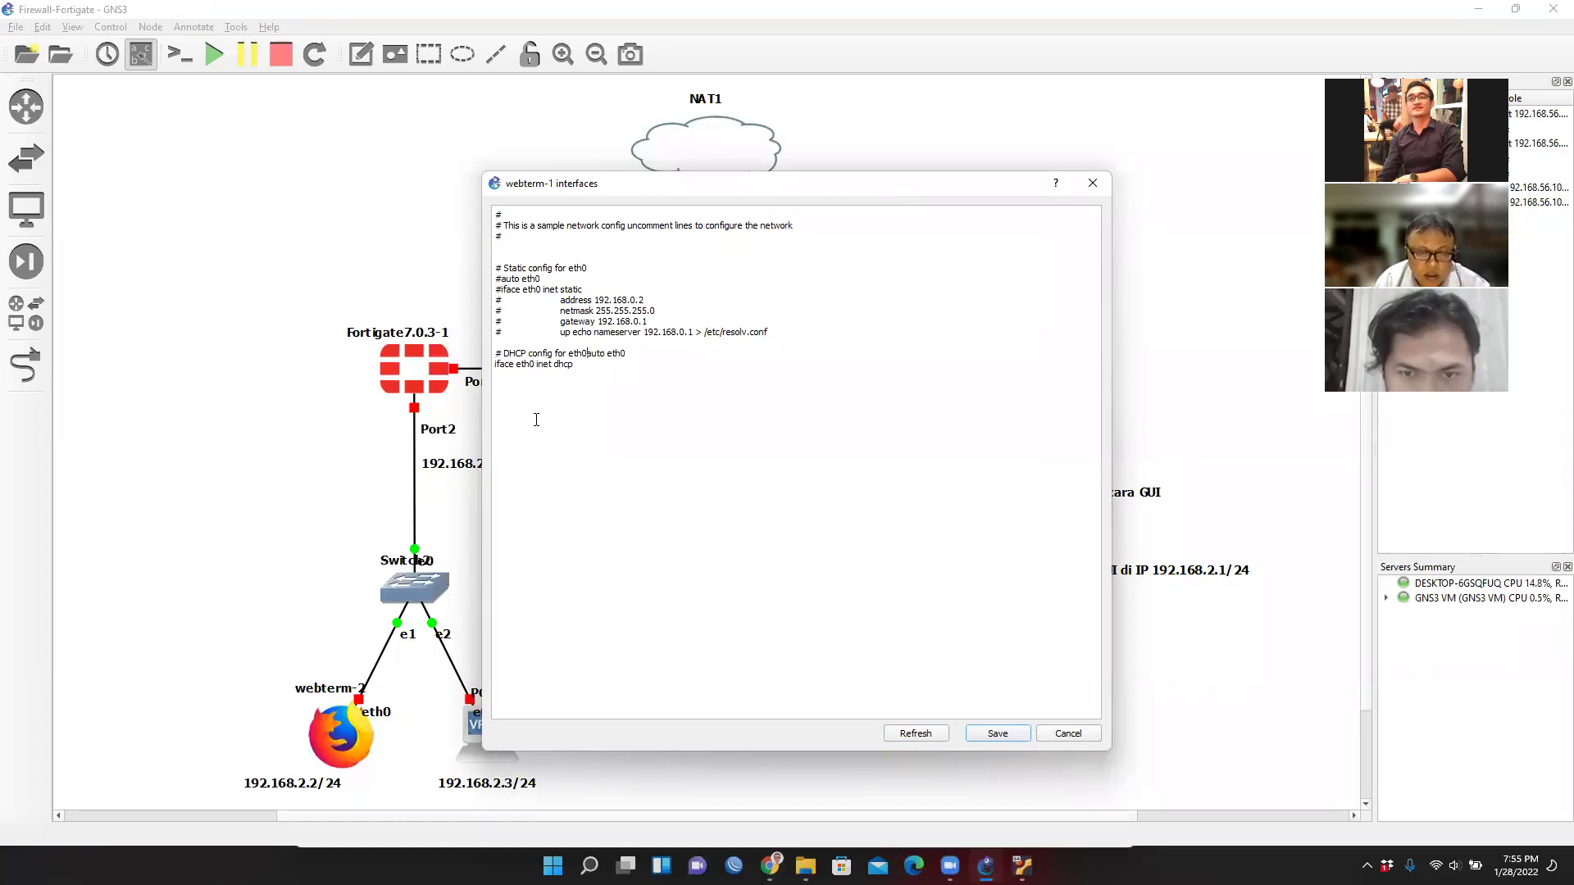
pyautogui.press('Return')
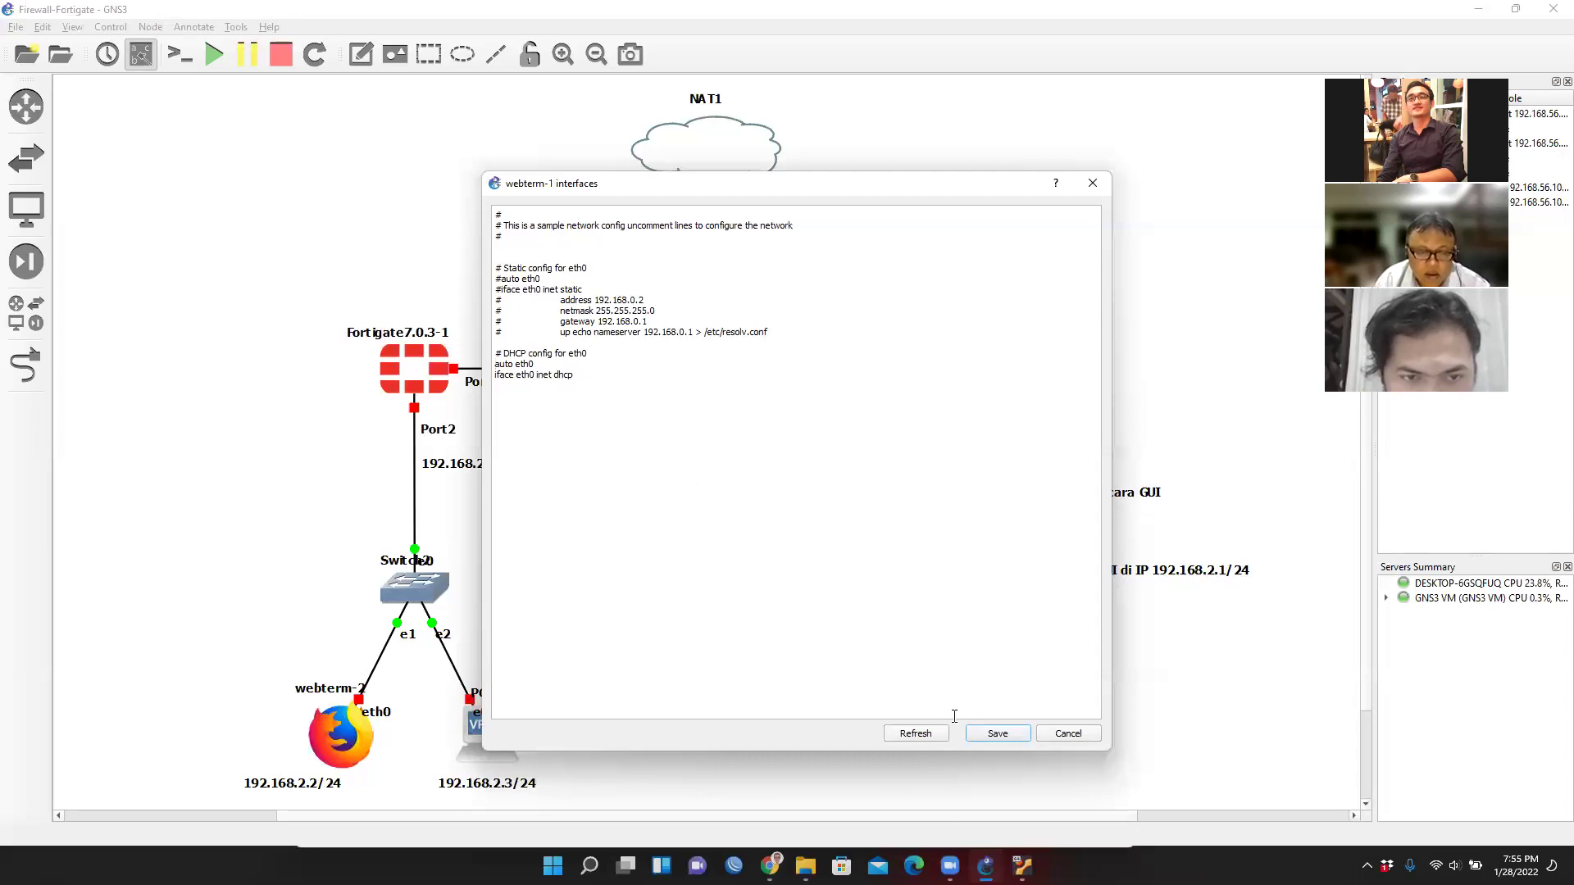
pyautogui.click(998, 734)
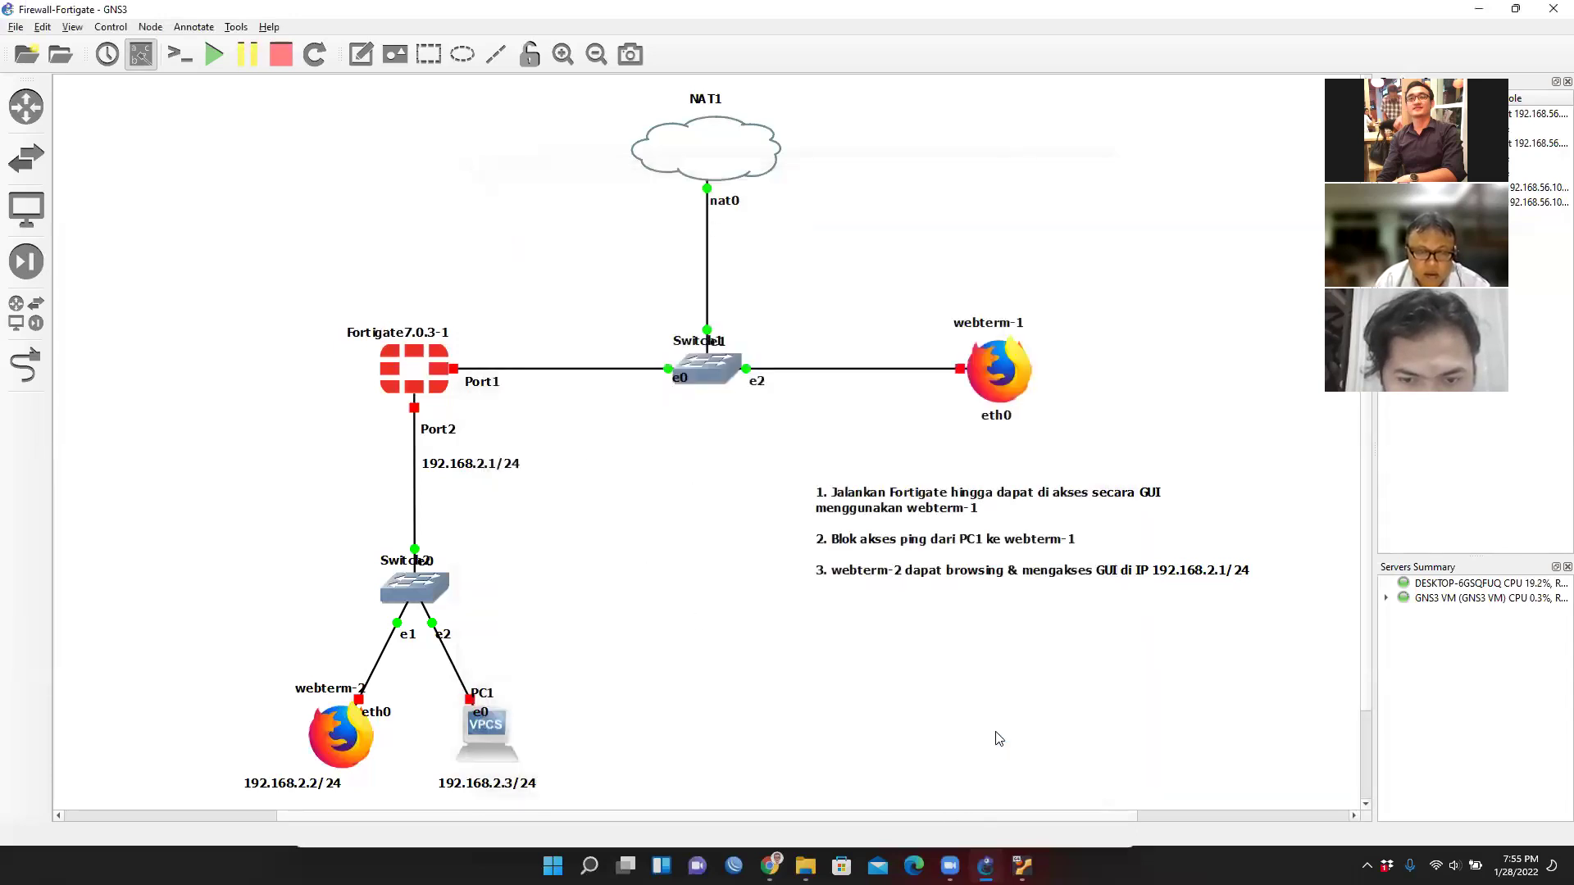
# Start the webterm-1 node and open its graphical console.
pyautogui.rightClick(1009, 371)
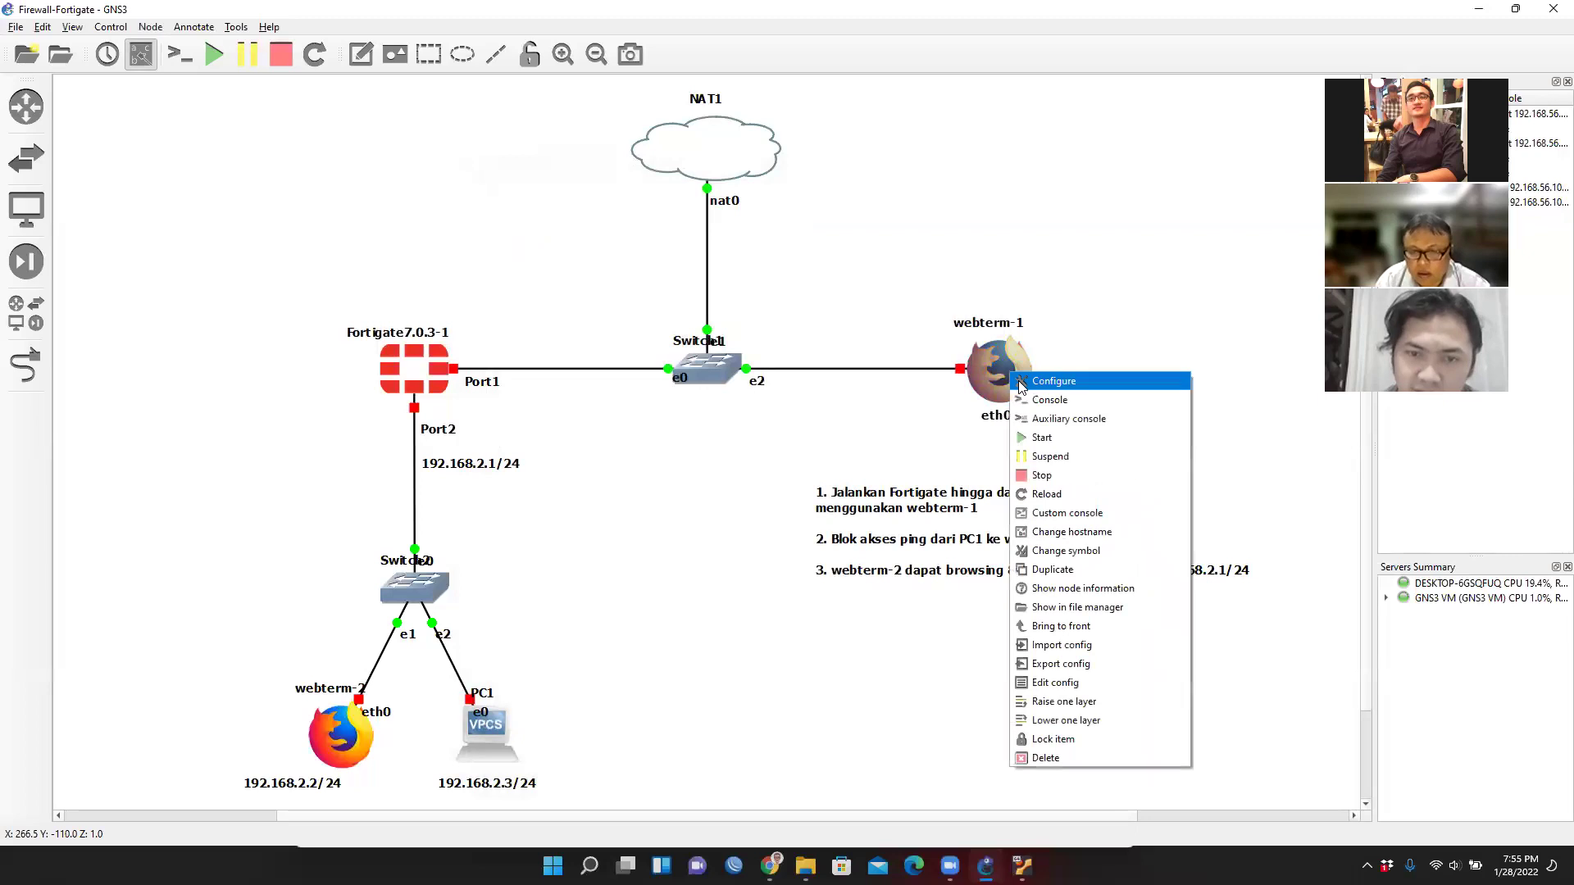
pyautogui.click(1056, 446)
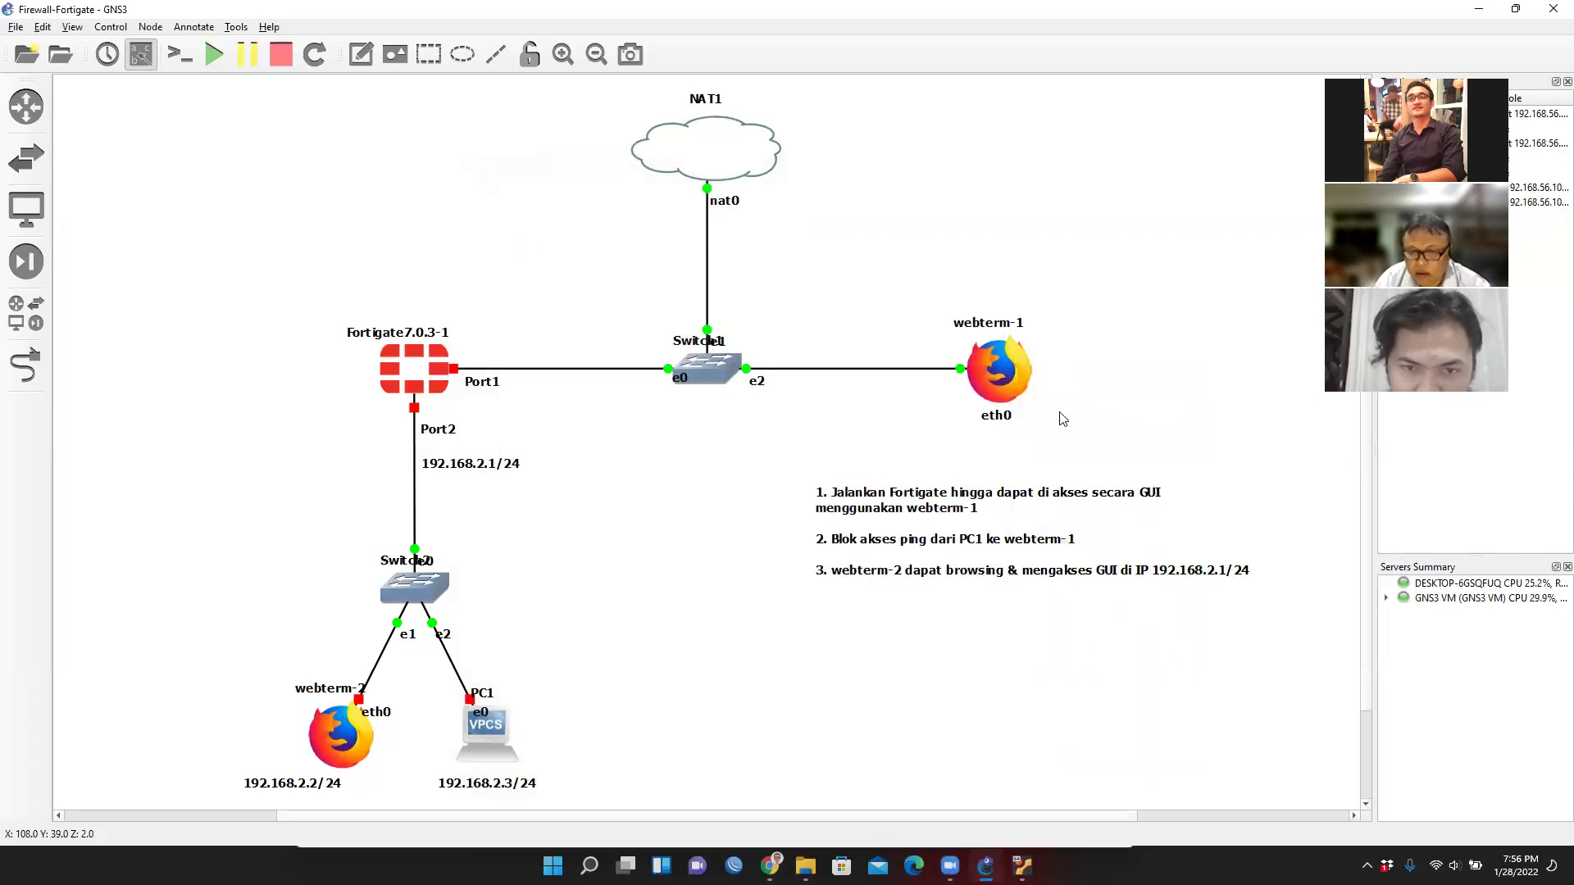
pyautogui.rightClick(1015, 366)
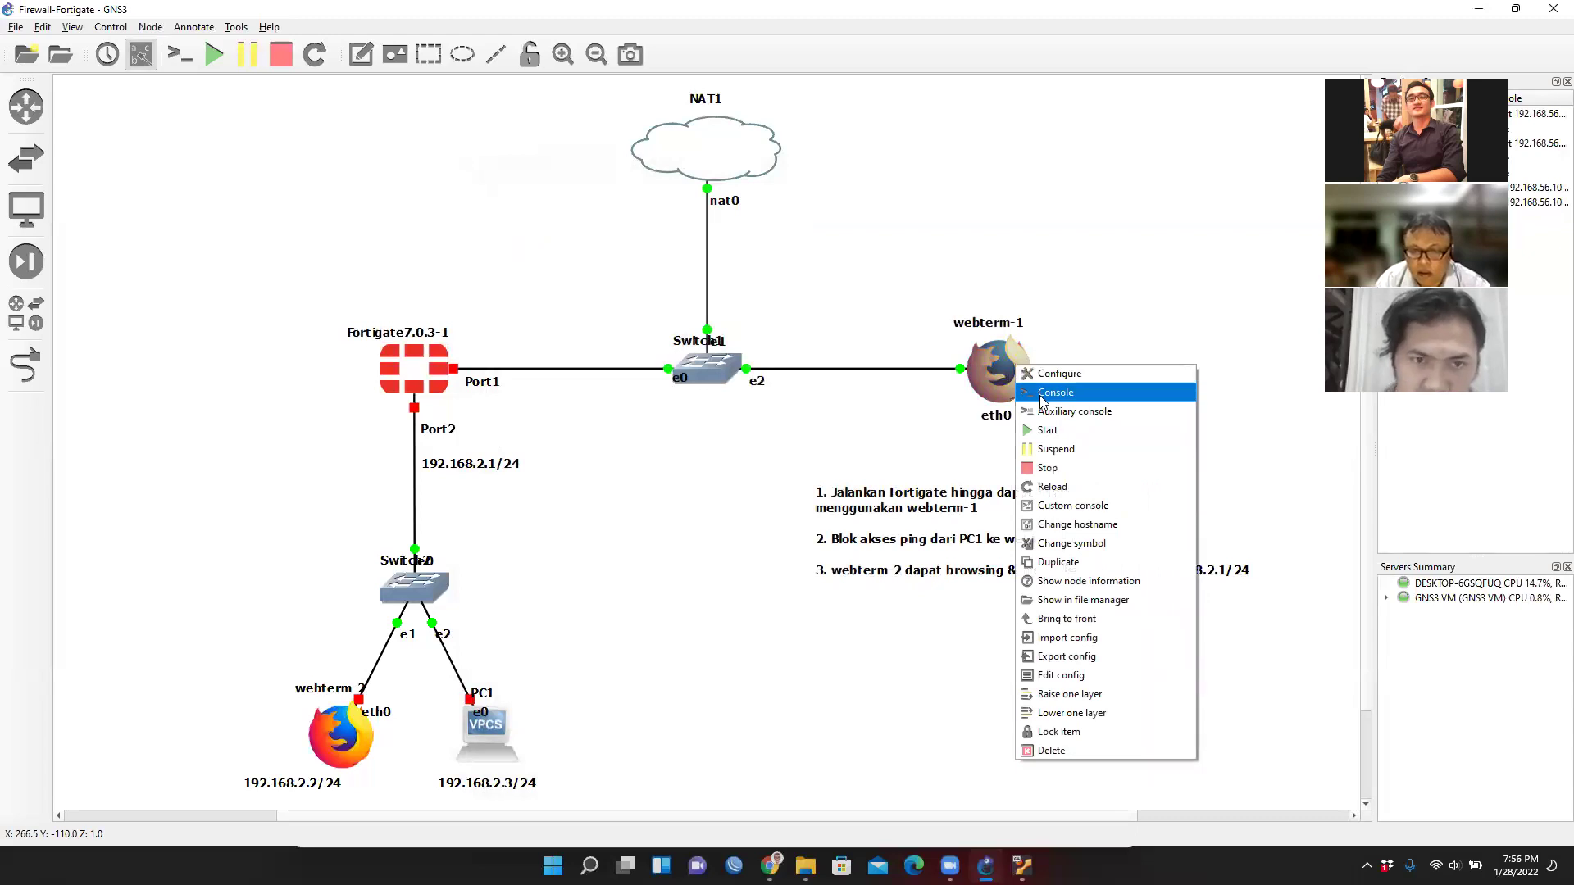
pyautogui.click(1055, 393)
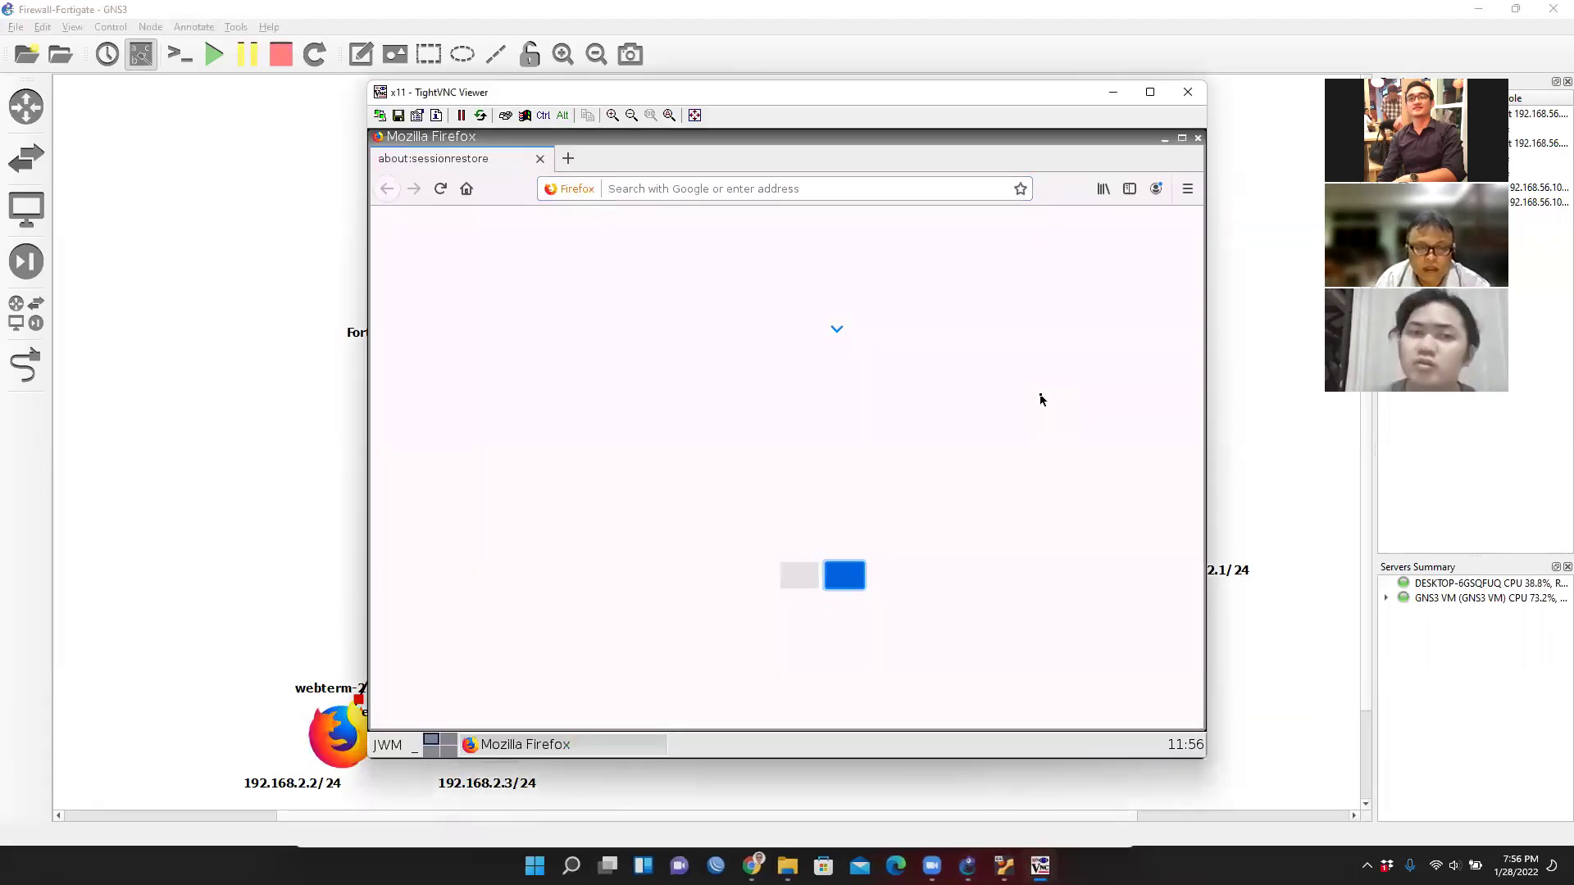
# Run ifconfig in a webterm-1 terminal, noting eth0's 192.168.122.131, then return to GNS3.
pyautogui.click(1165, 139)
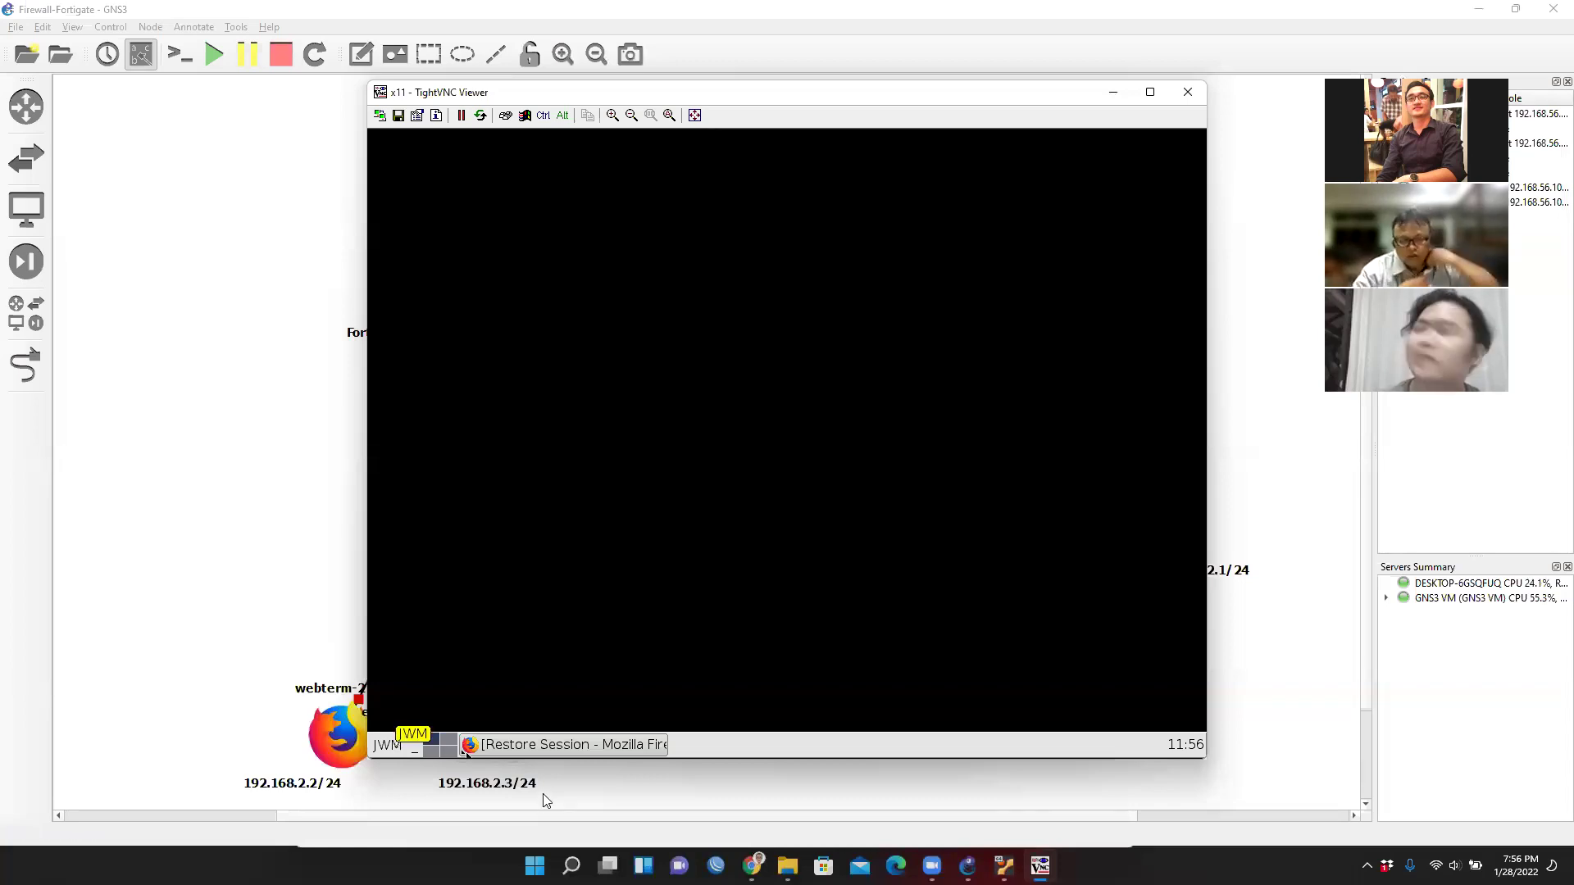
pyautogui.click(389, 746)
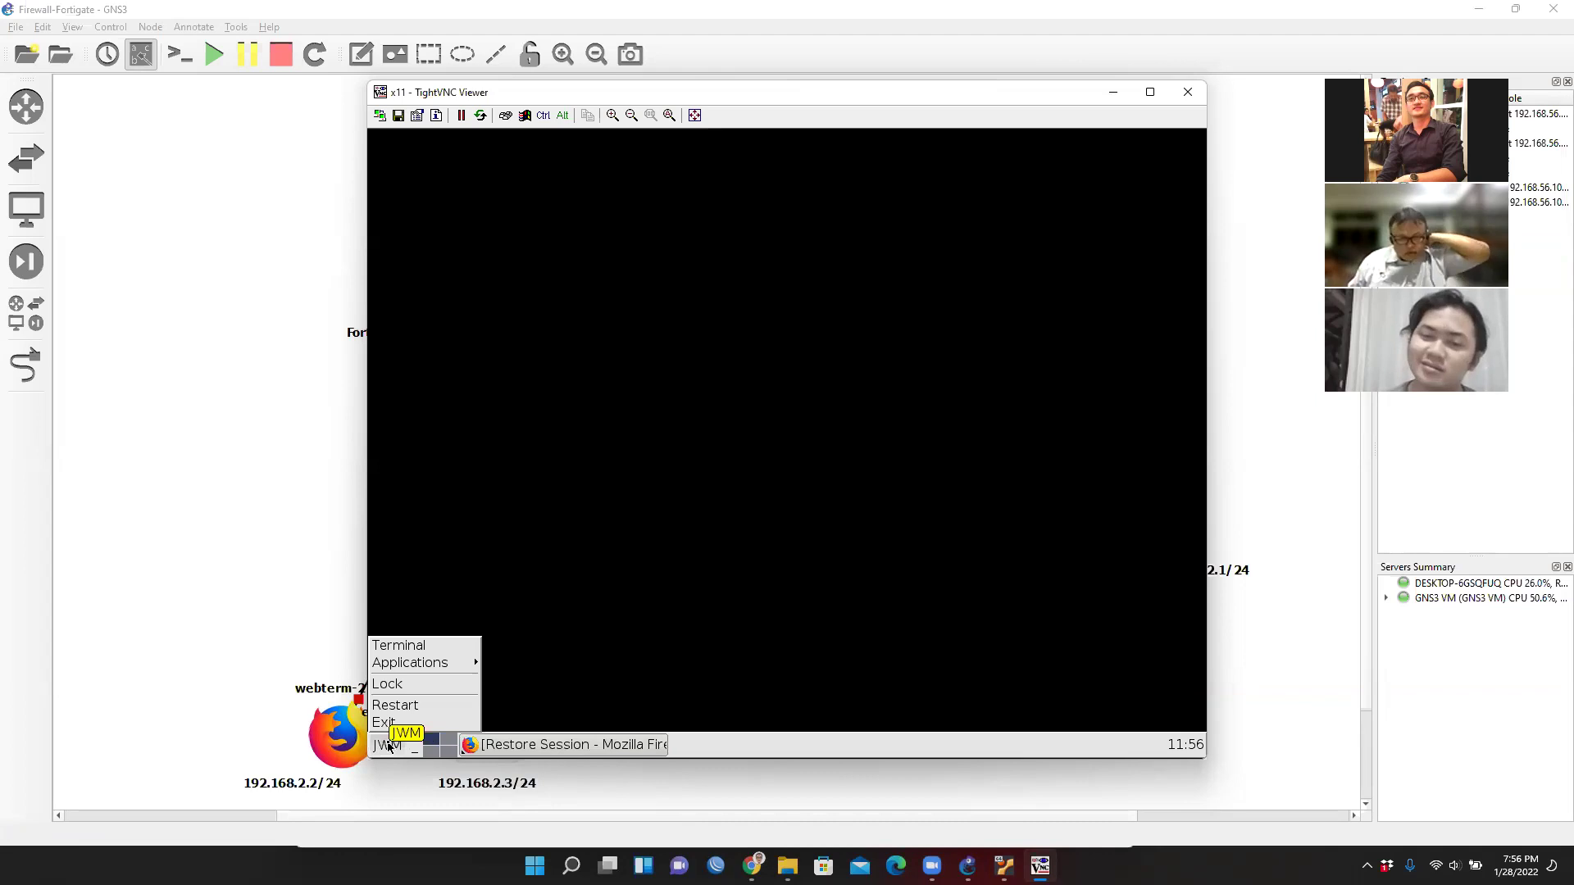
pyautogui.click(409, 652)
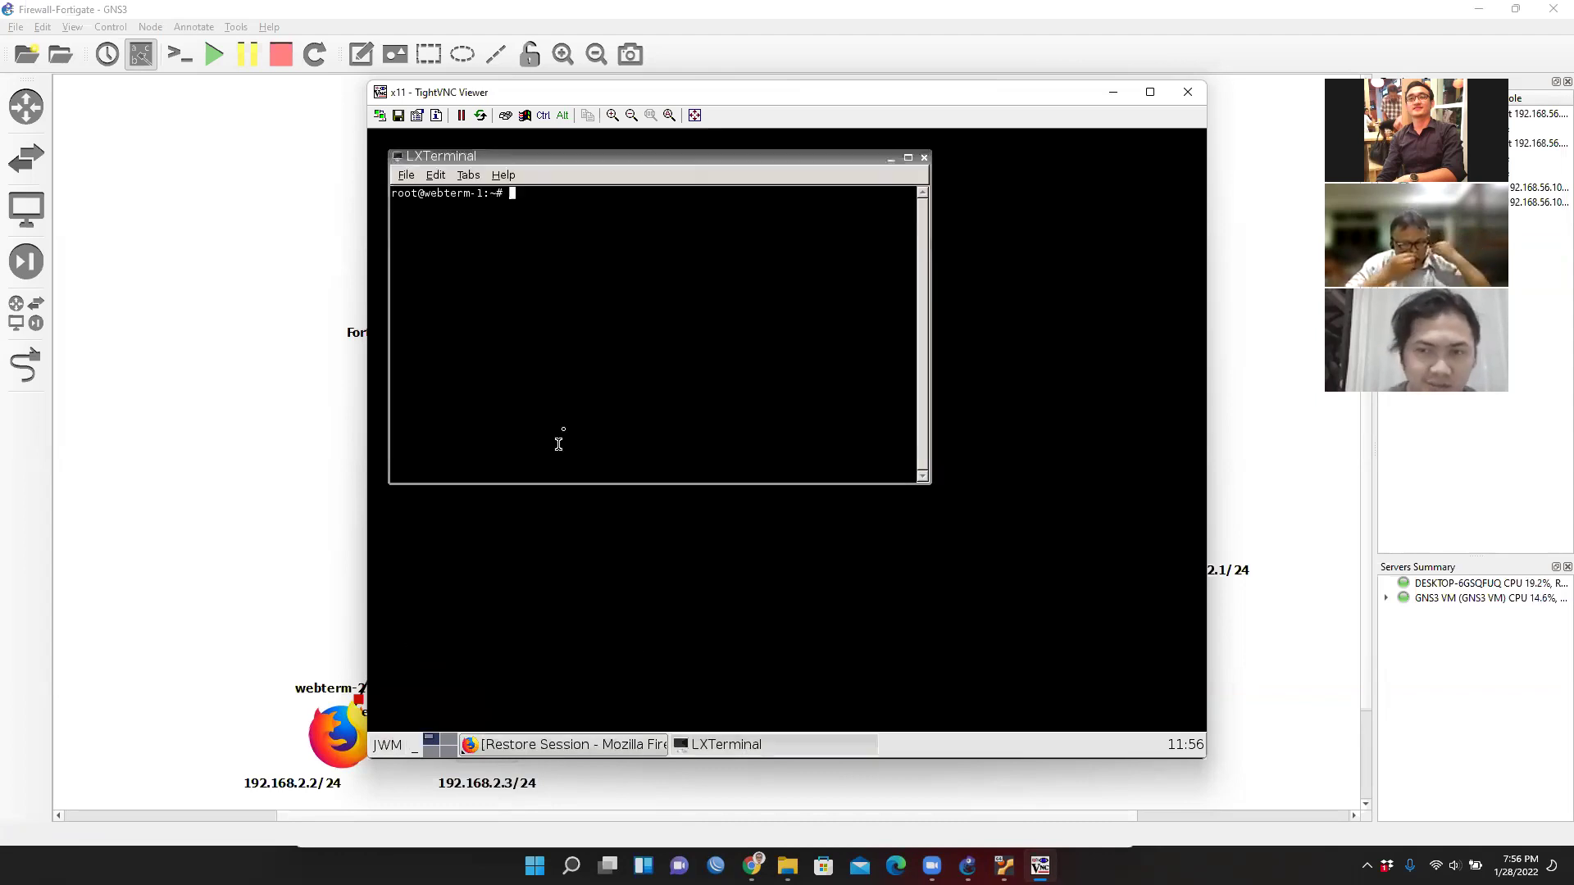
pyautogui.write('ifconfig')
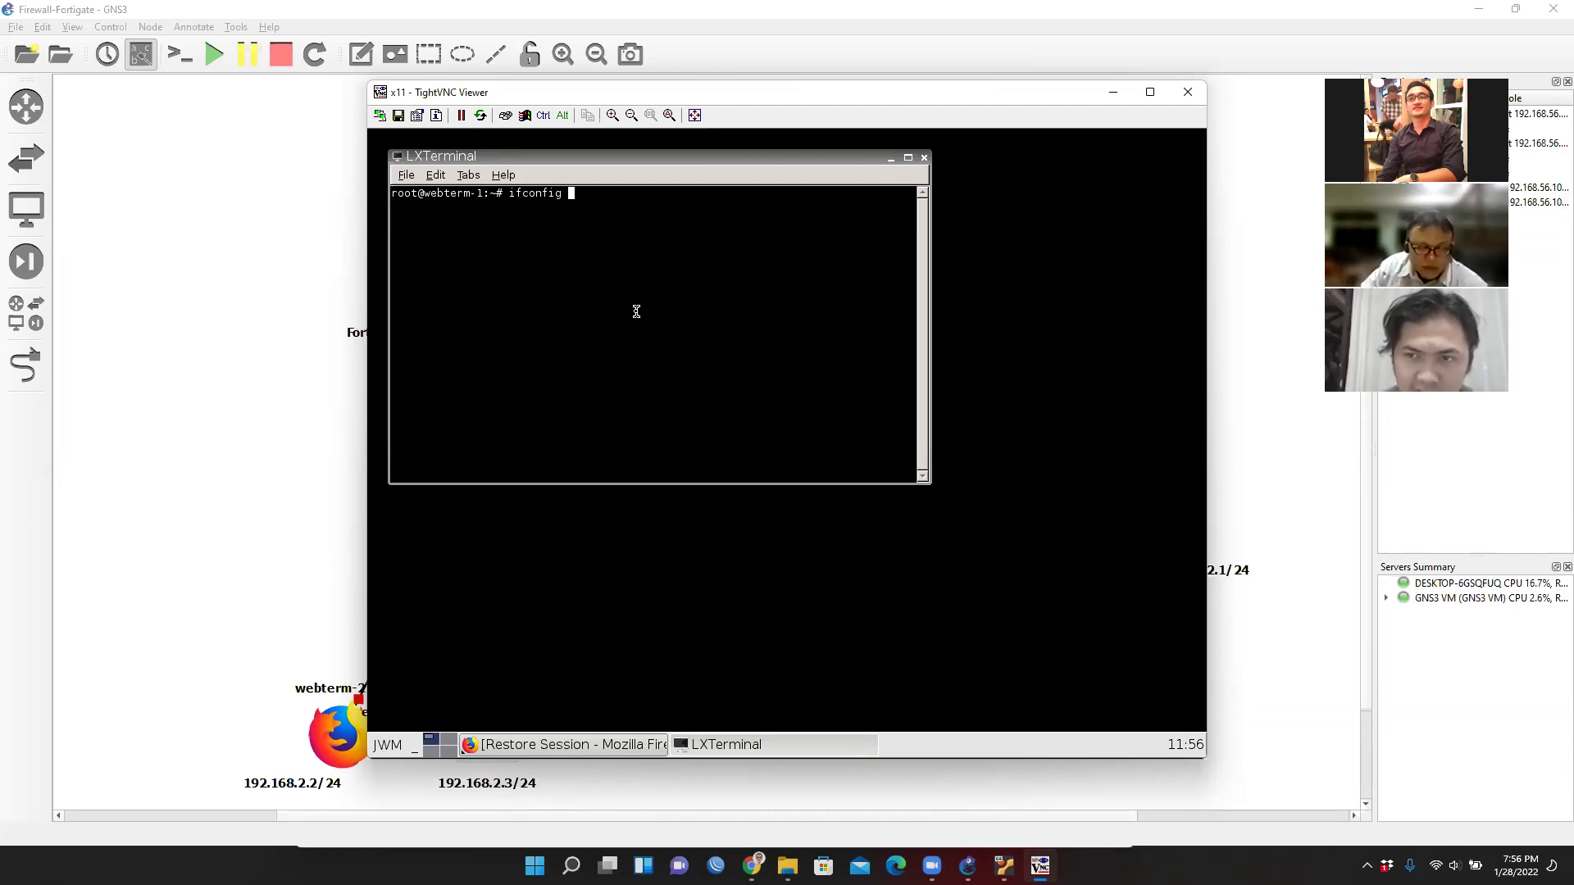
pyautogui.press('Return')
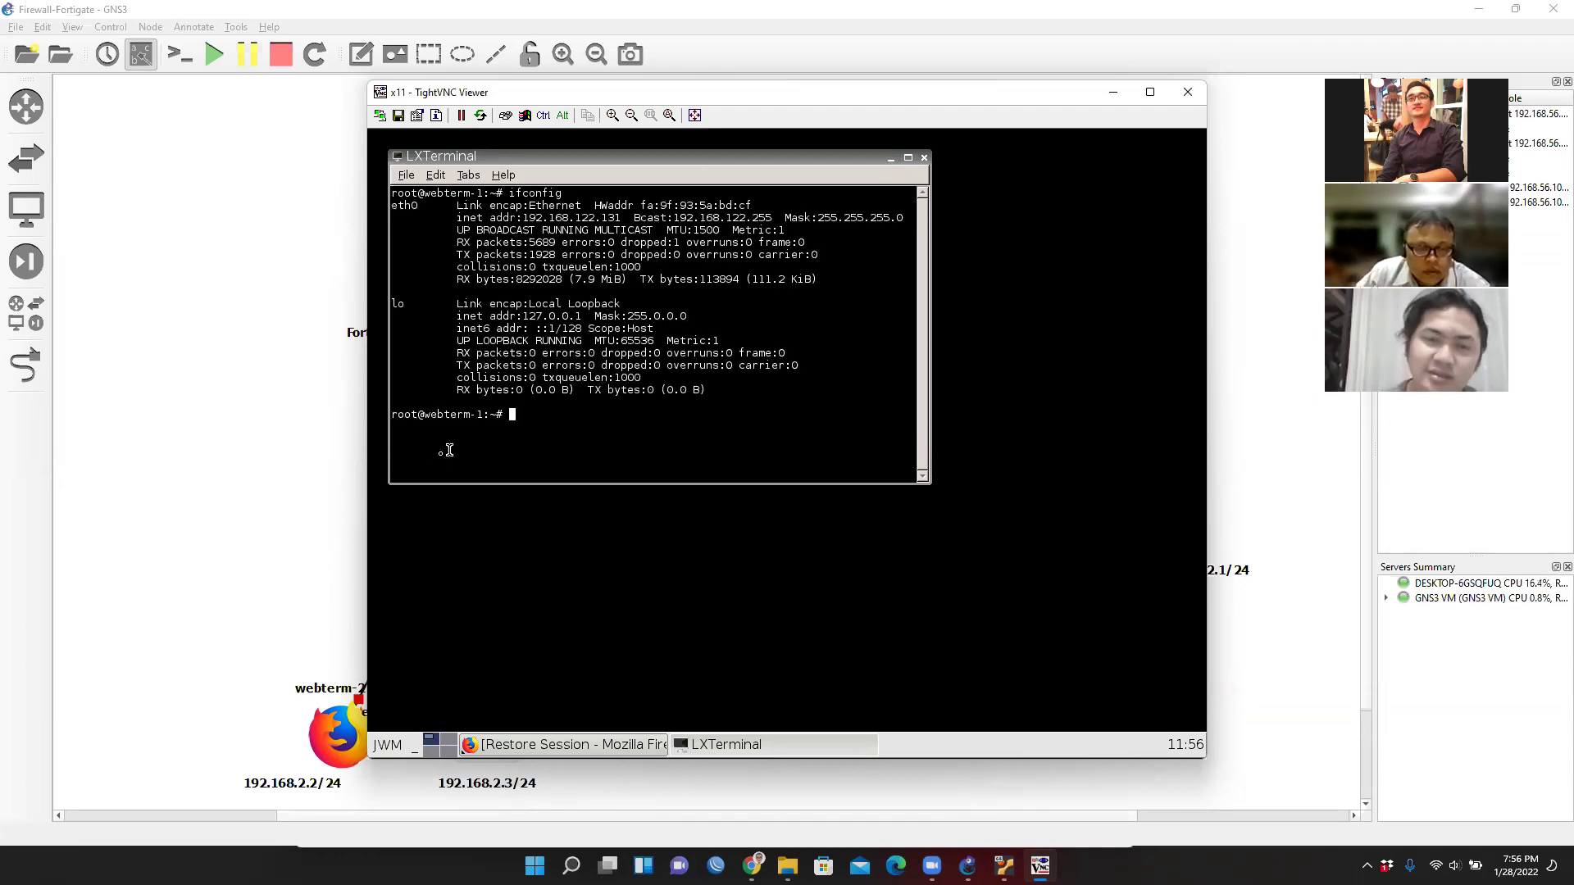
pyautogui.moveTo(622, 220); pyautogui.dragTo(520, 218)
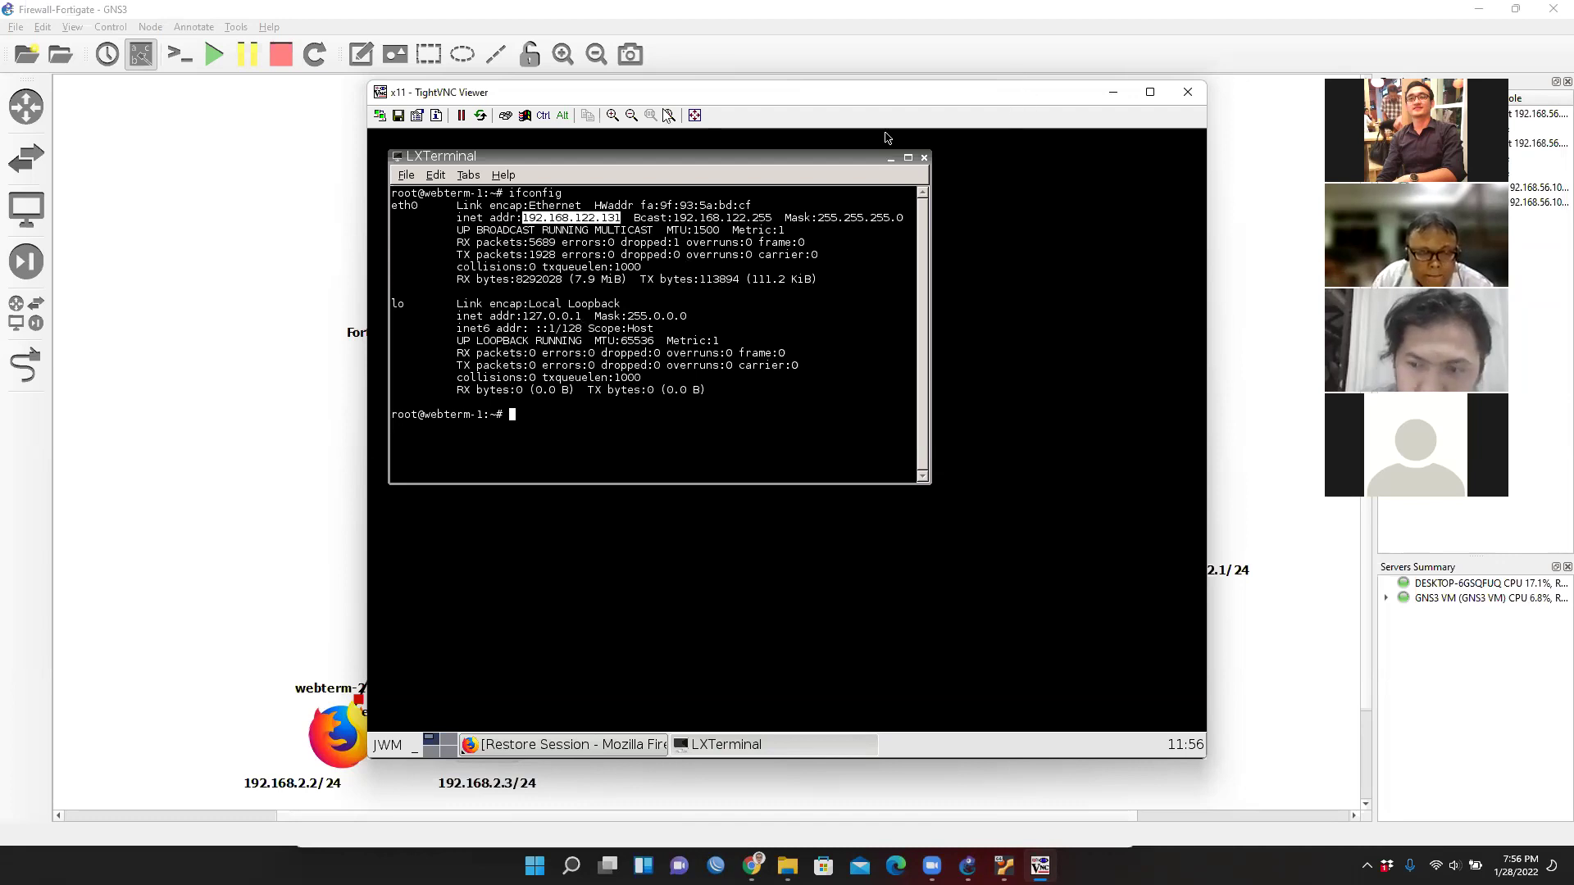
pyautogui.moveTo(1016, 97); pyautogui.dragTo(648, 102)
pyautogui.click(960, 367)
# Add a text note reading '192.168.122.' below webterm-1's eth0.
pyautogui.click(360, 54)
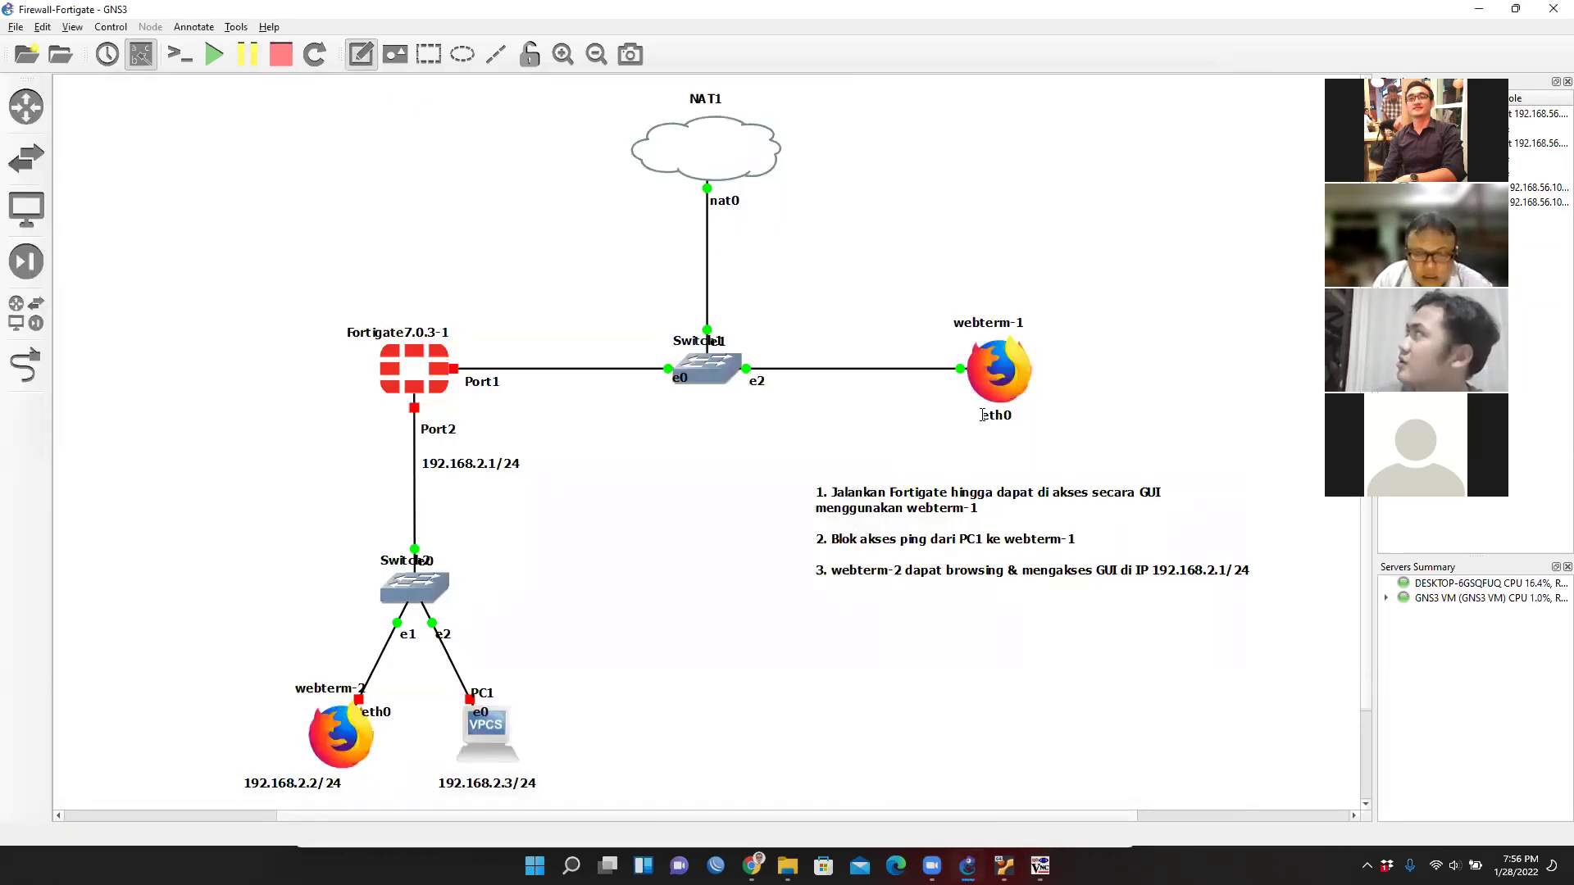
pyautogui.click(972, 435)
pyautogui.write('192')
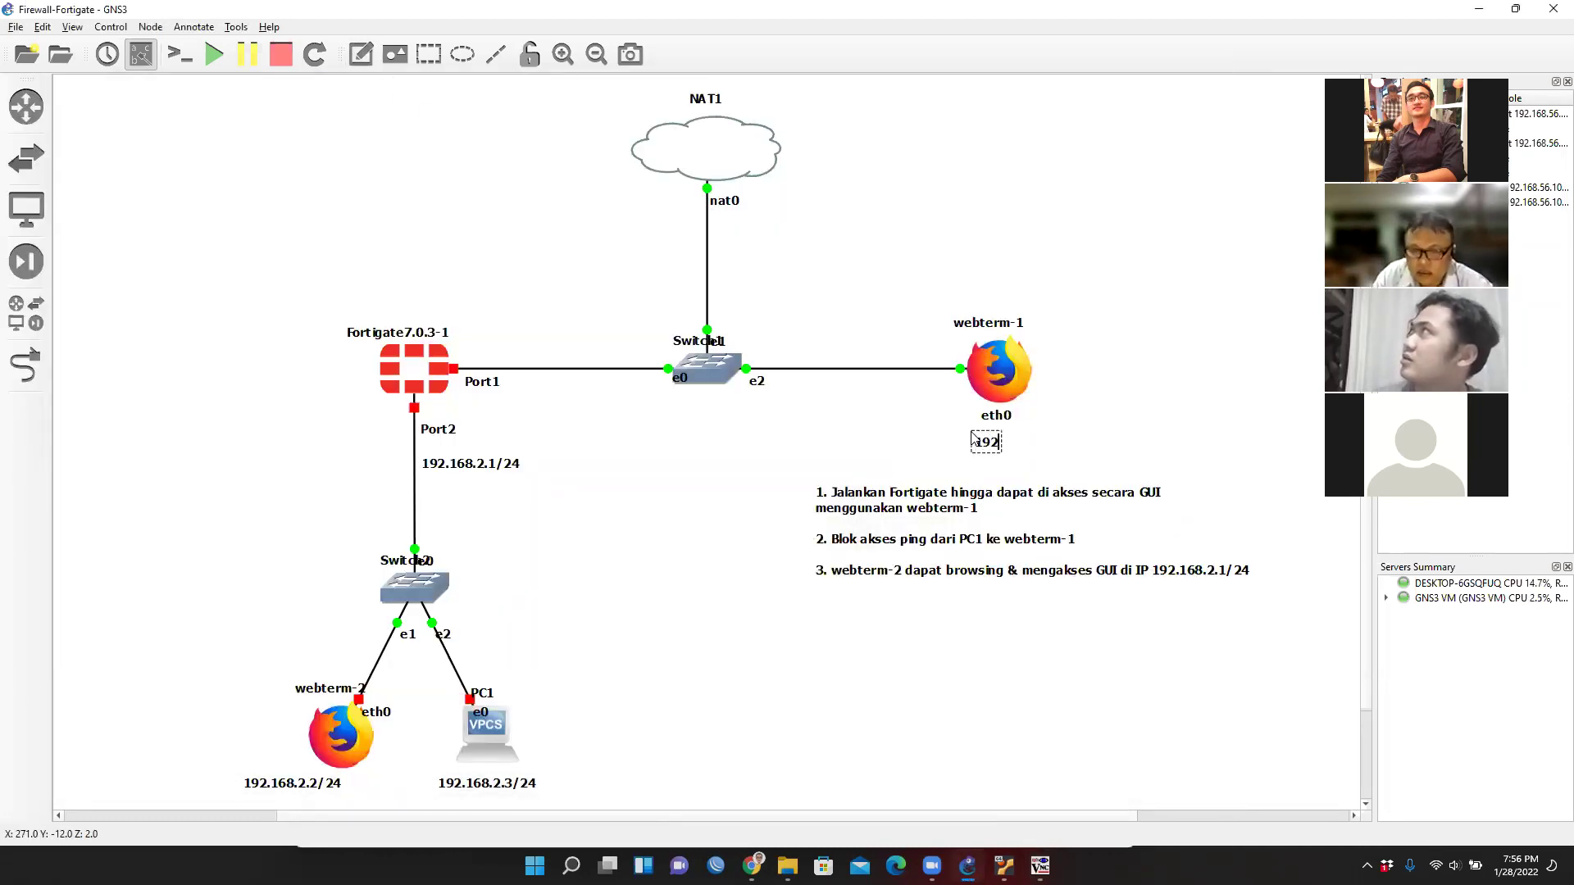
pyautogui.write('.168.1')
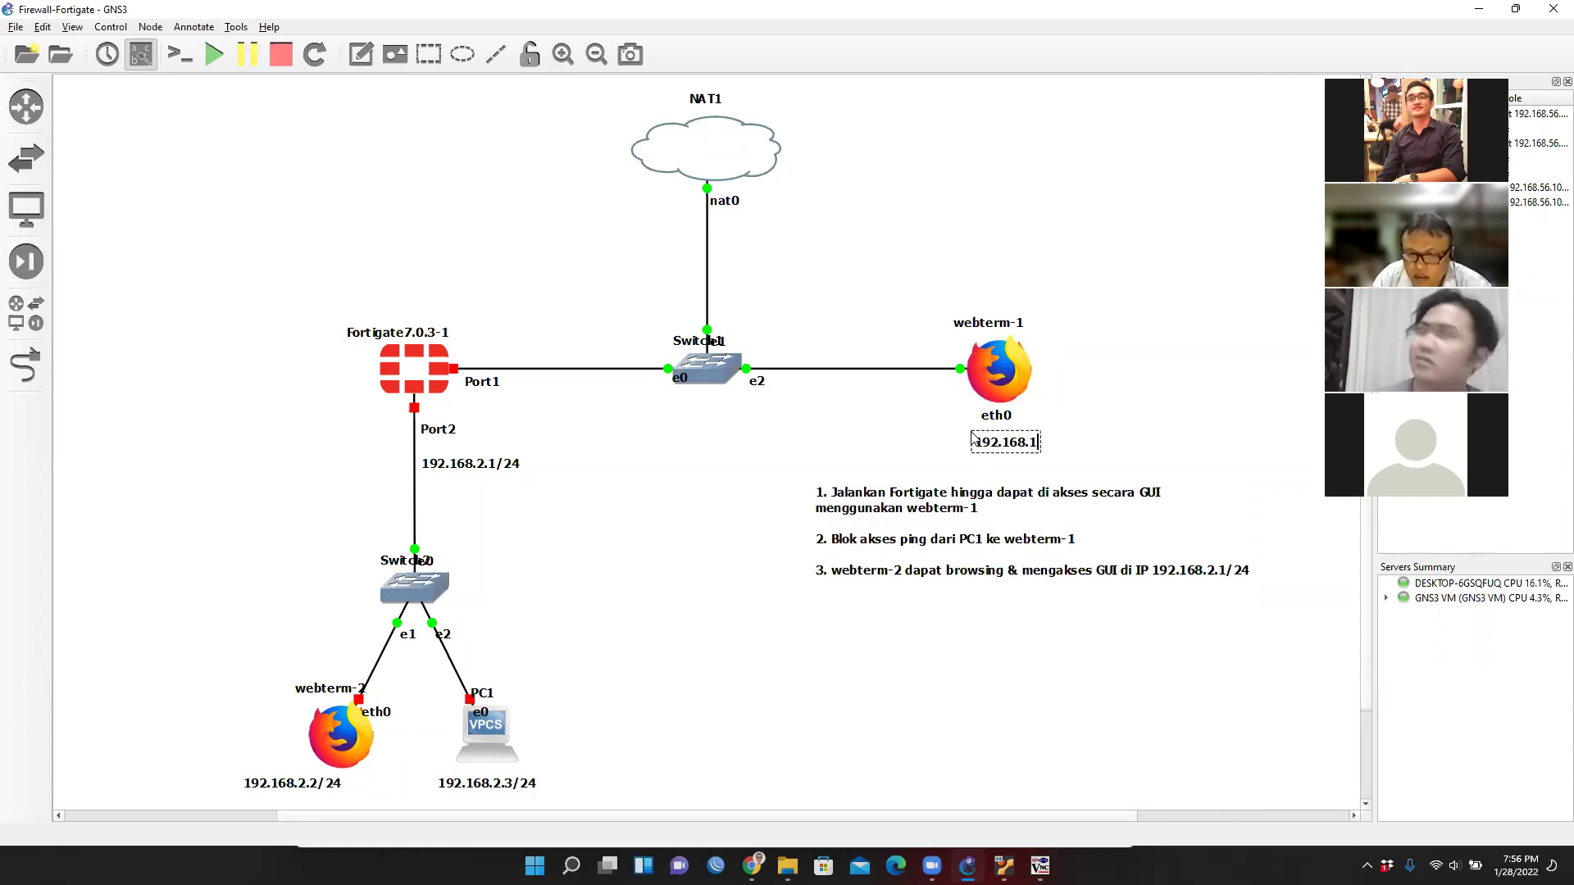
pyautogui.write('22.x')
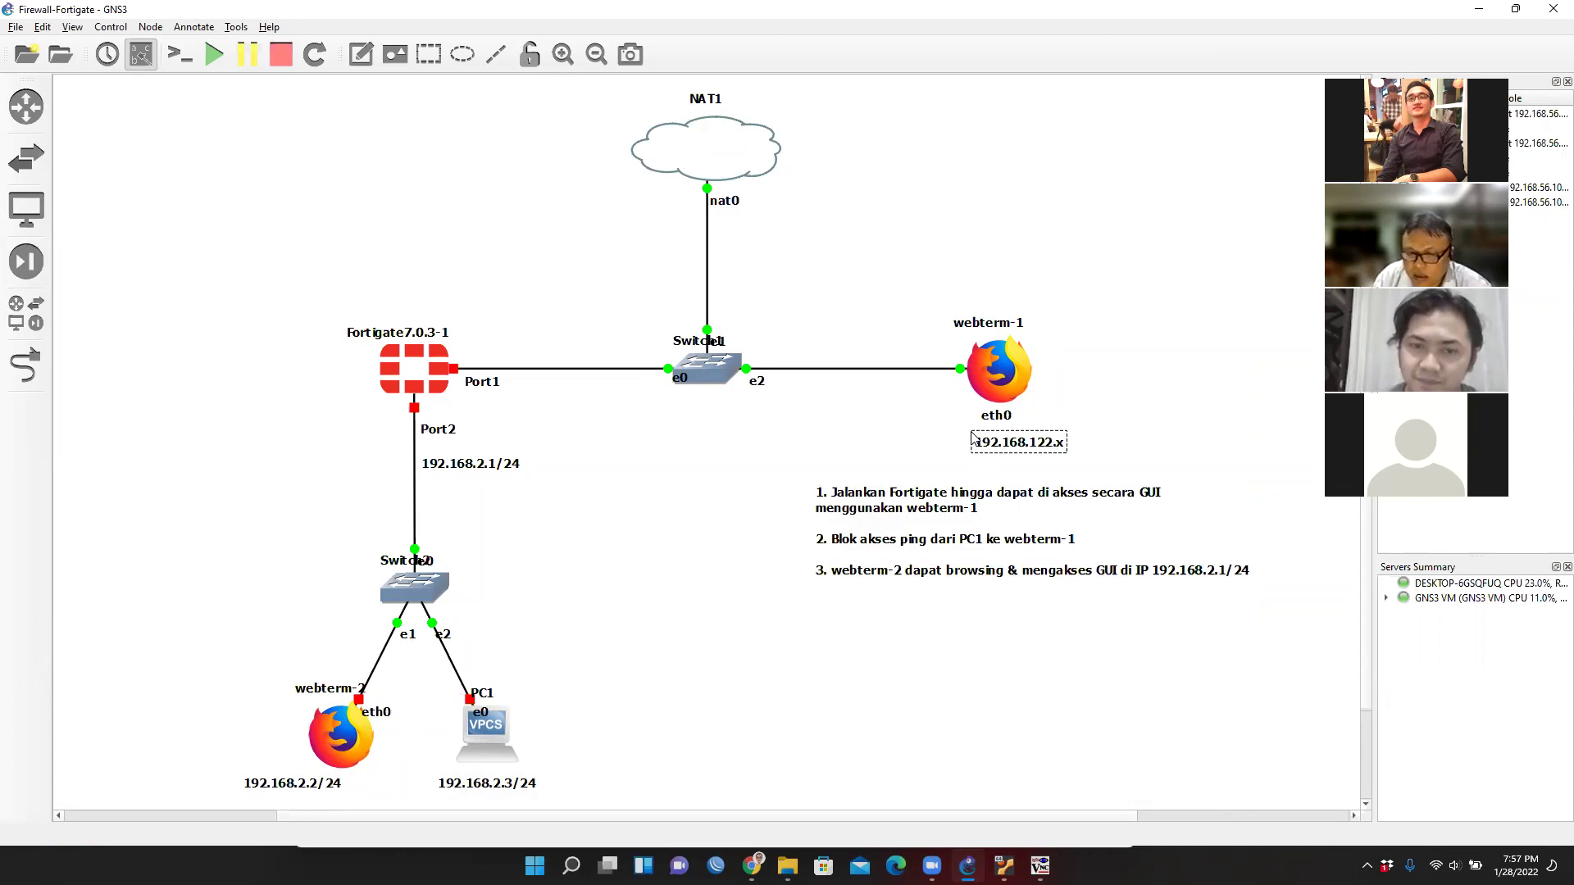
pyautogui.press('BackSpace')
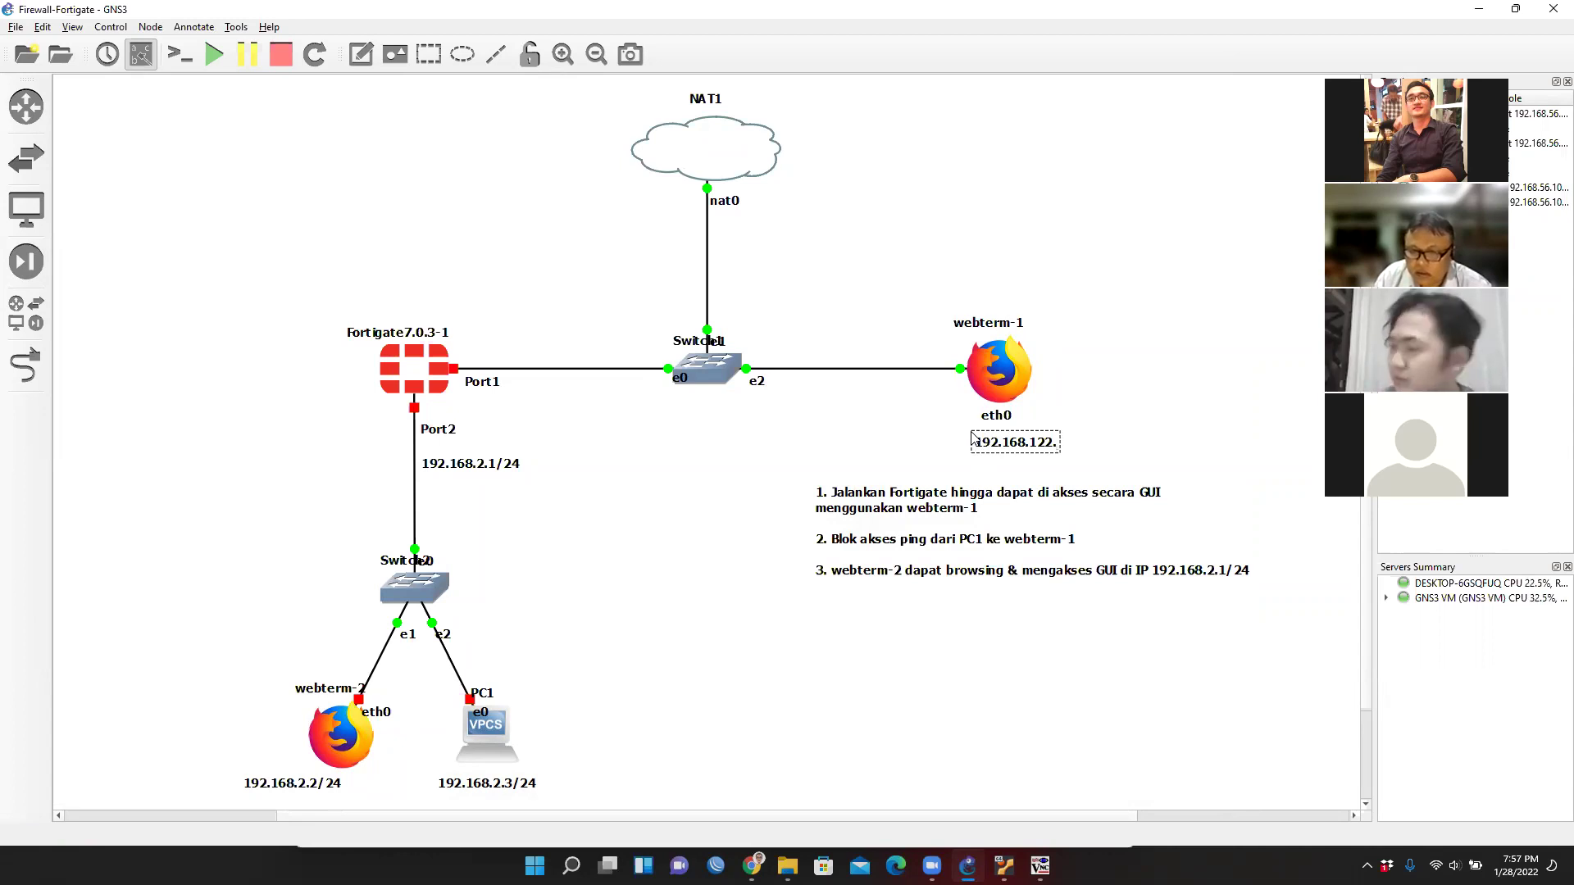
pyautogui.click(1039, 865)
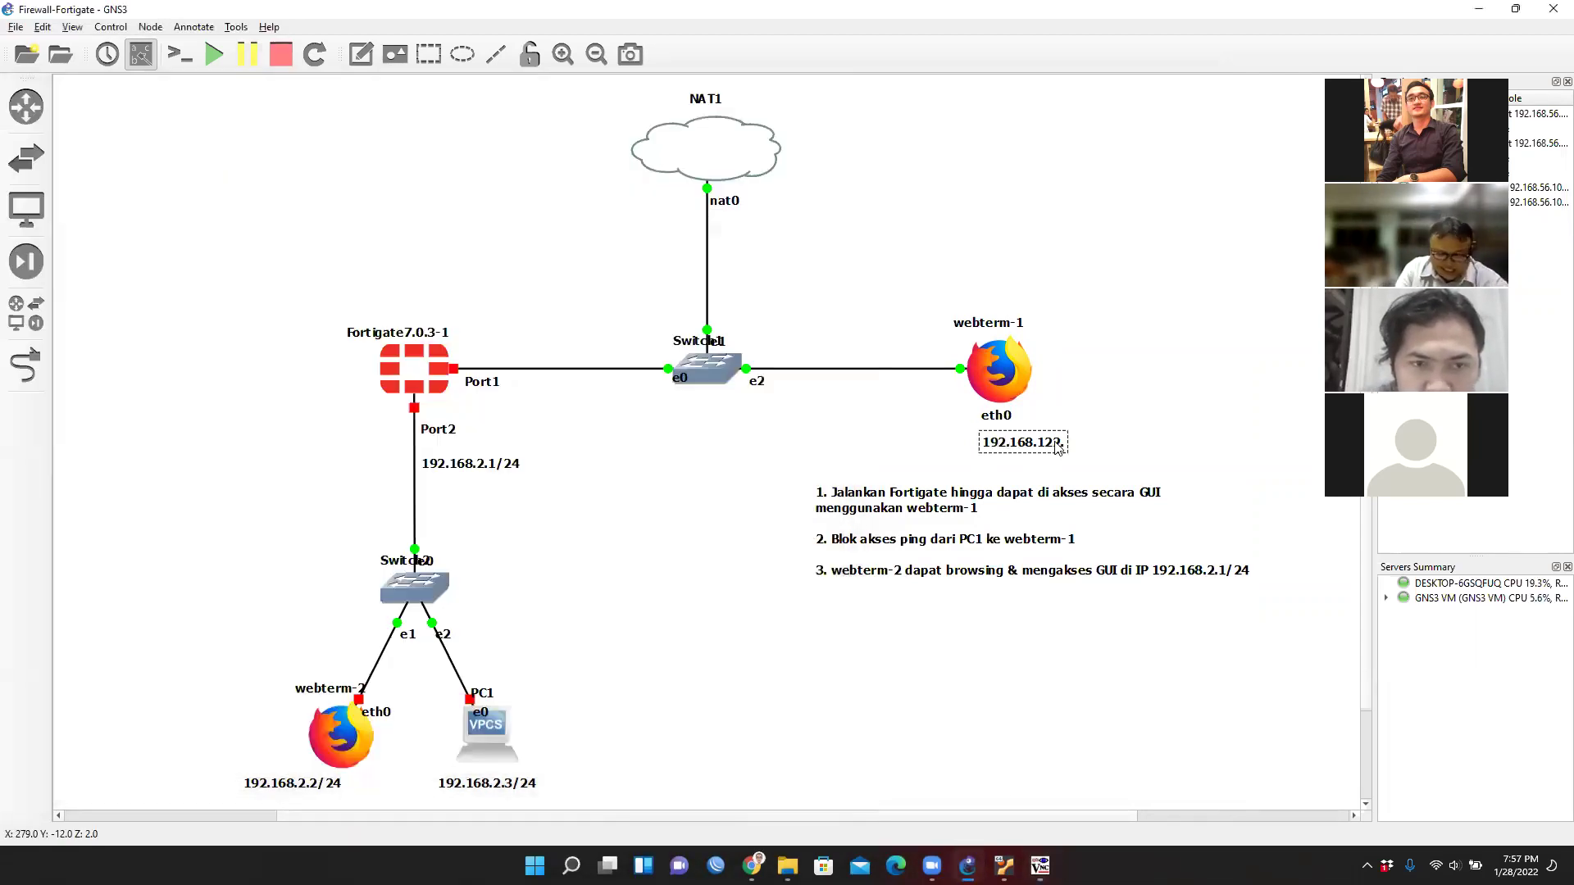
pyautogui.click(1059, 447)
# Complete the note as 192.168.122.131/24 under webterm-1, and center webterm-2's 192.168.2.2/24 label.
pyautogui.doubleClick(1063, 449)
pyautogui.press('End')
pyautogui.write('.131/24')
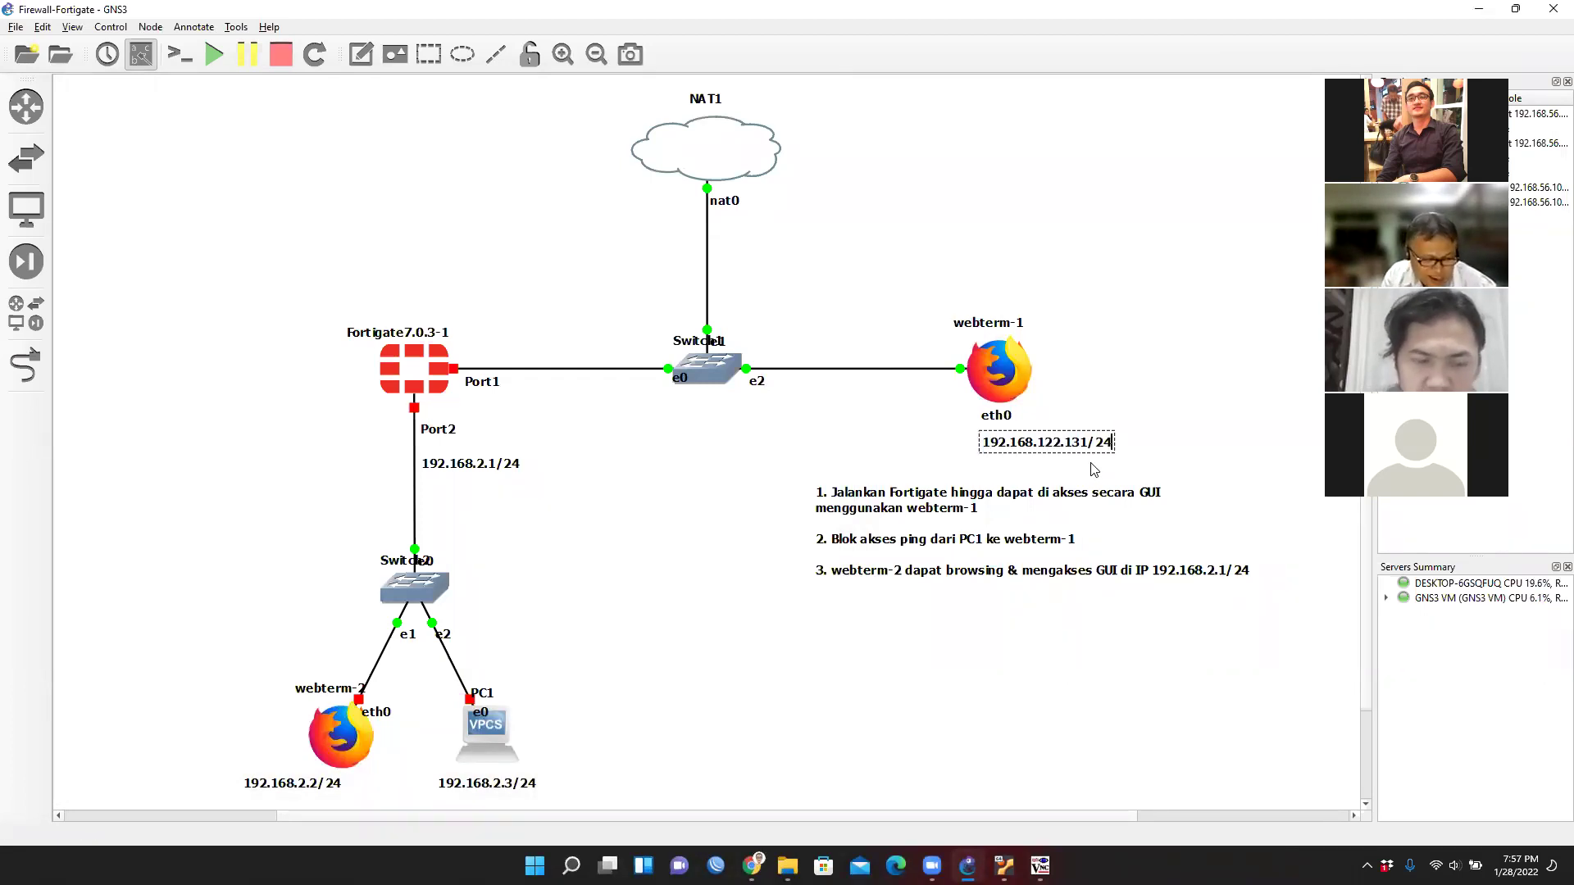
pyautogui.click(1226, 337)
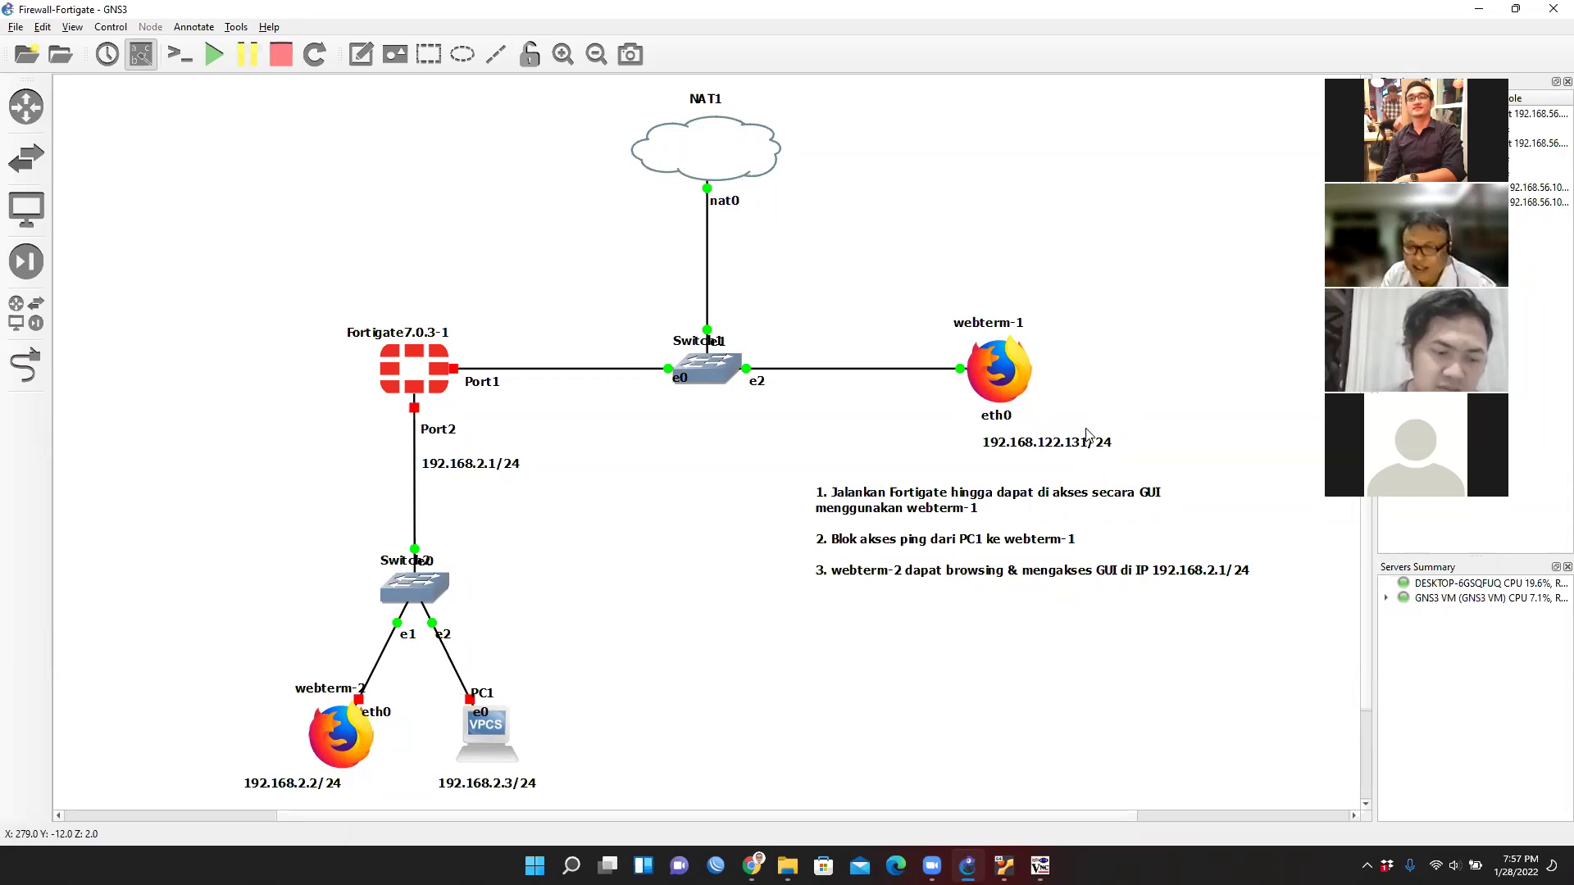
pyautogui.moveTo(1072, 455)
pyautogui.mouseDown()
pyautogui.moveTo(1052, 443)
pyautogui.moveTo(1051, 467)
pyautogui.mouseUp()
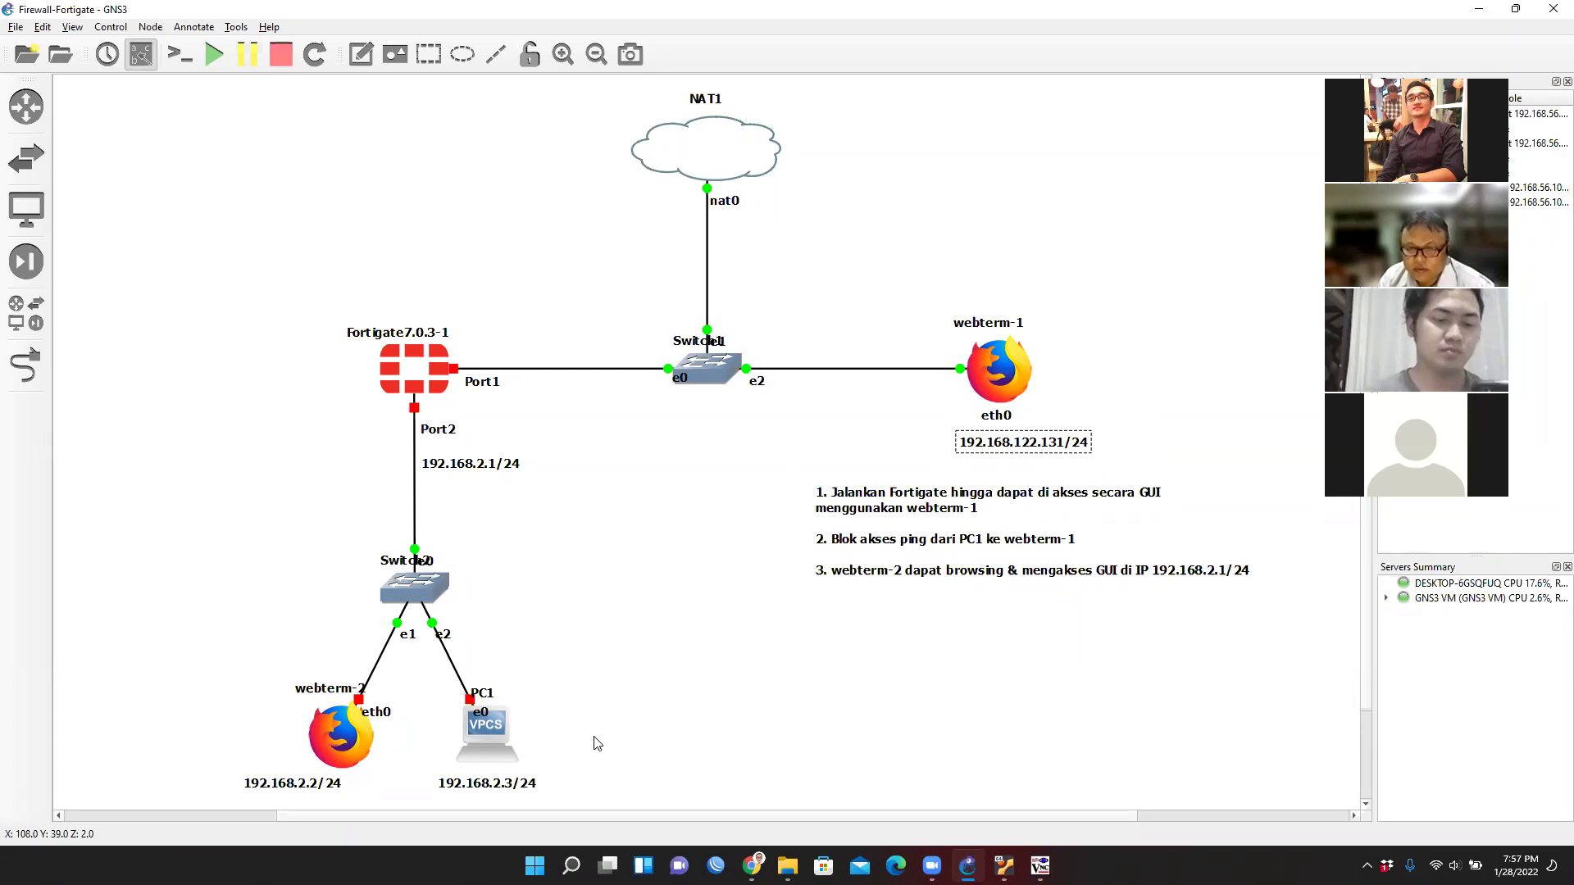
pyautogui.click(307, 792)
pyautogui.moveTo(306, 793); pyautogui.dragTo(331, 792)
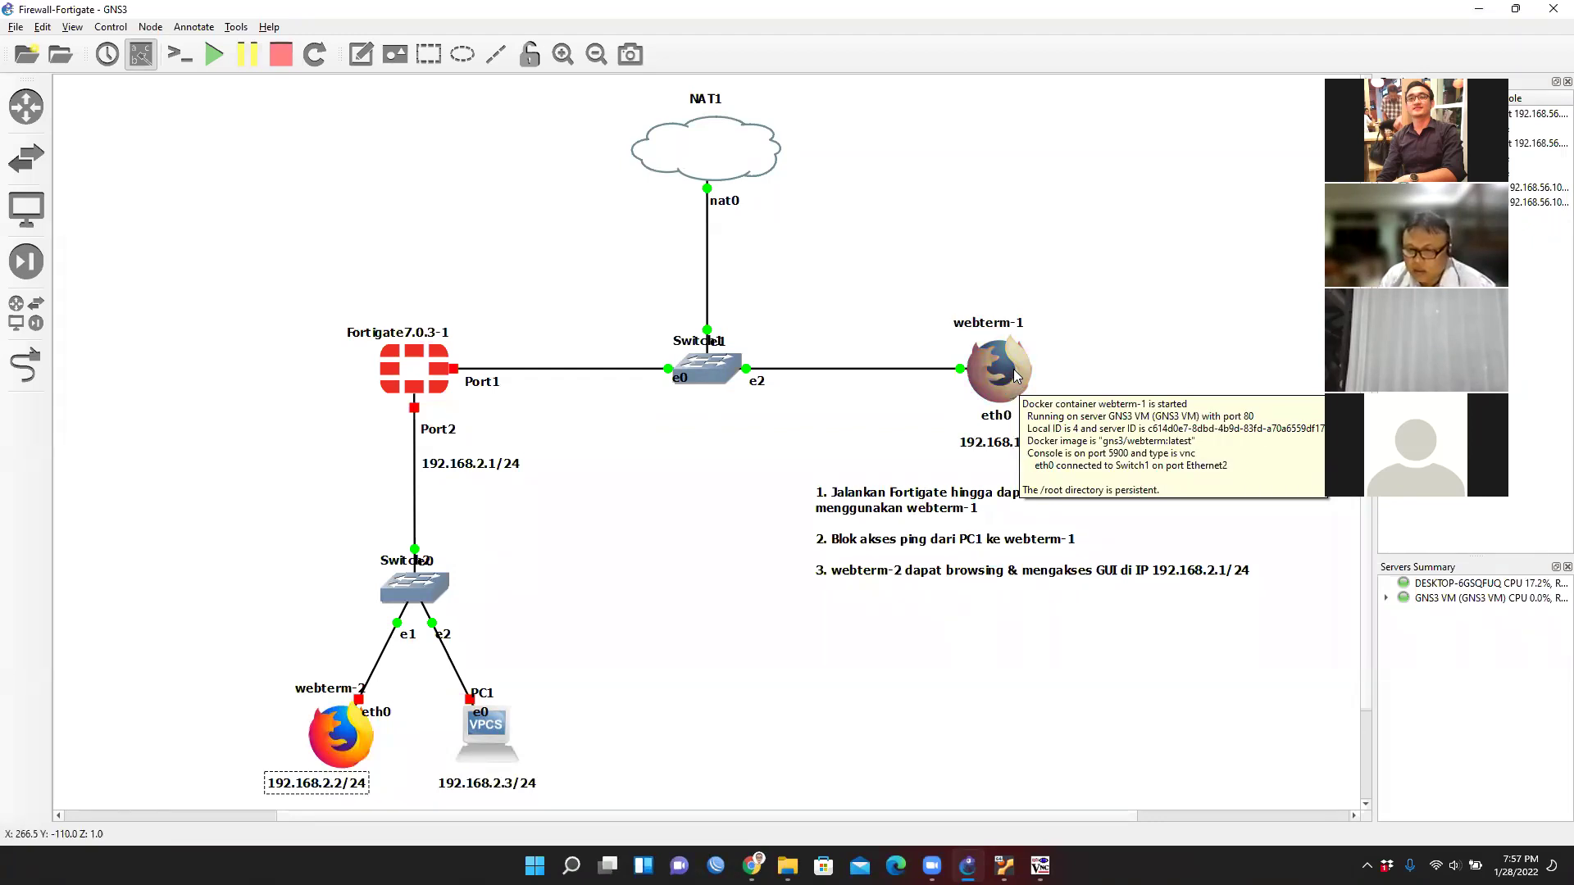
# Open webterm-2's network interfaces configuration via Edit config.
pyautogui.rightClick(361, 707)
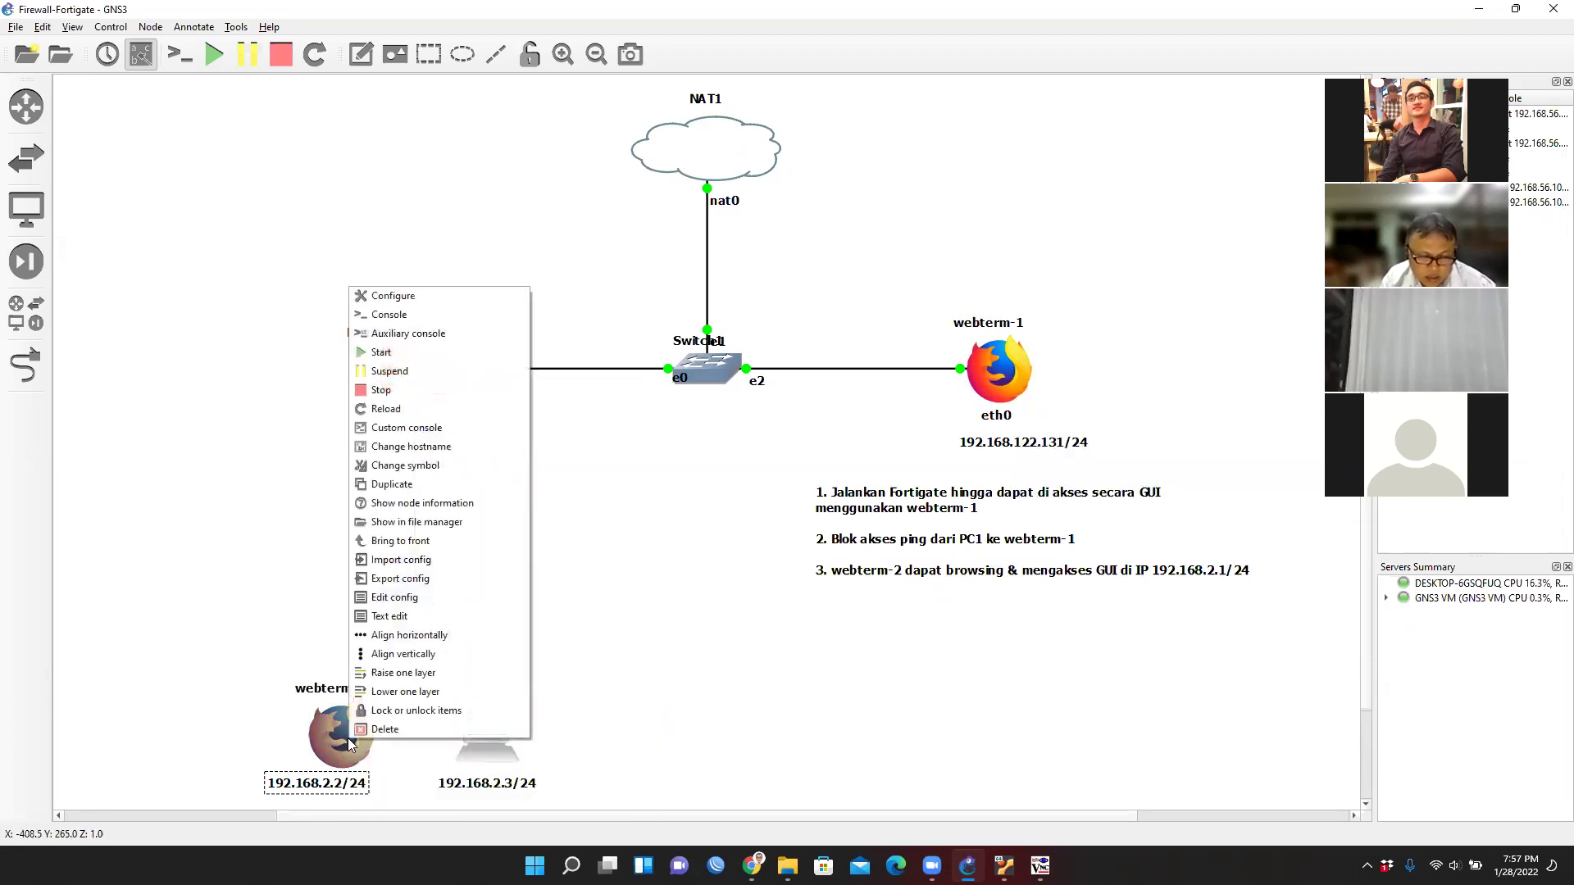
pyautogui.click(398, 598)
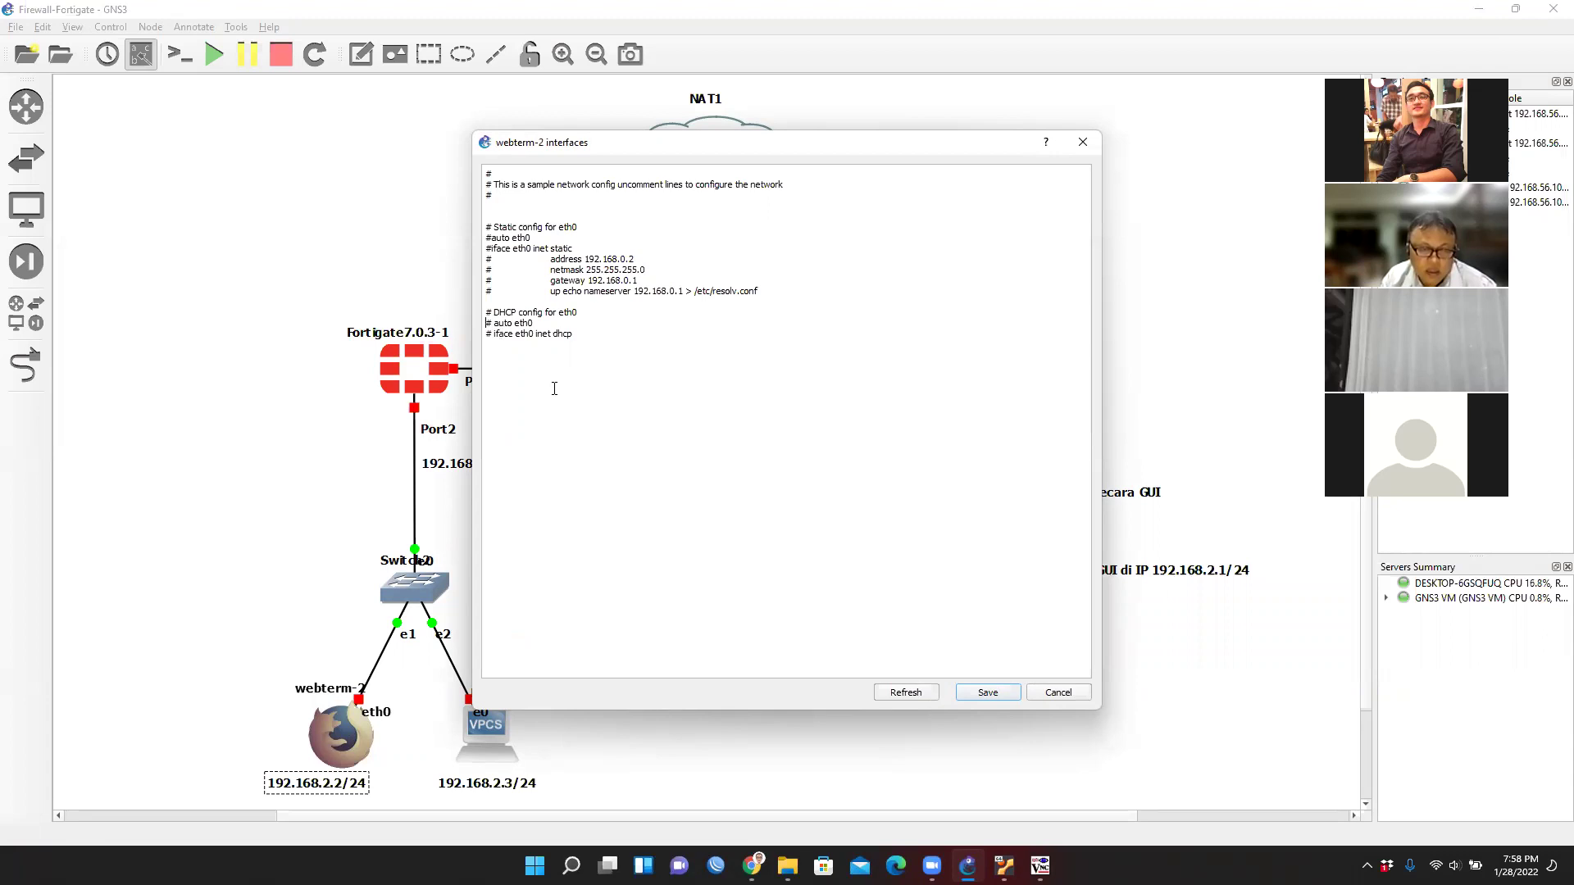
# Uncomment webterm-2's static eth0 lines: auto eth0, iface eth0 inet static, address, netmask, gateway.
pyautogui.press('Up')
pyautogui.press('Up')
pyautogui.press('Up')
pyautogui.press('Up')
pyautogui.press('Up')
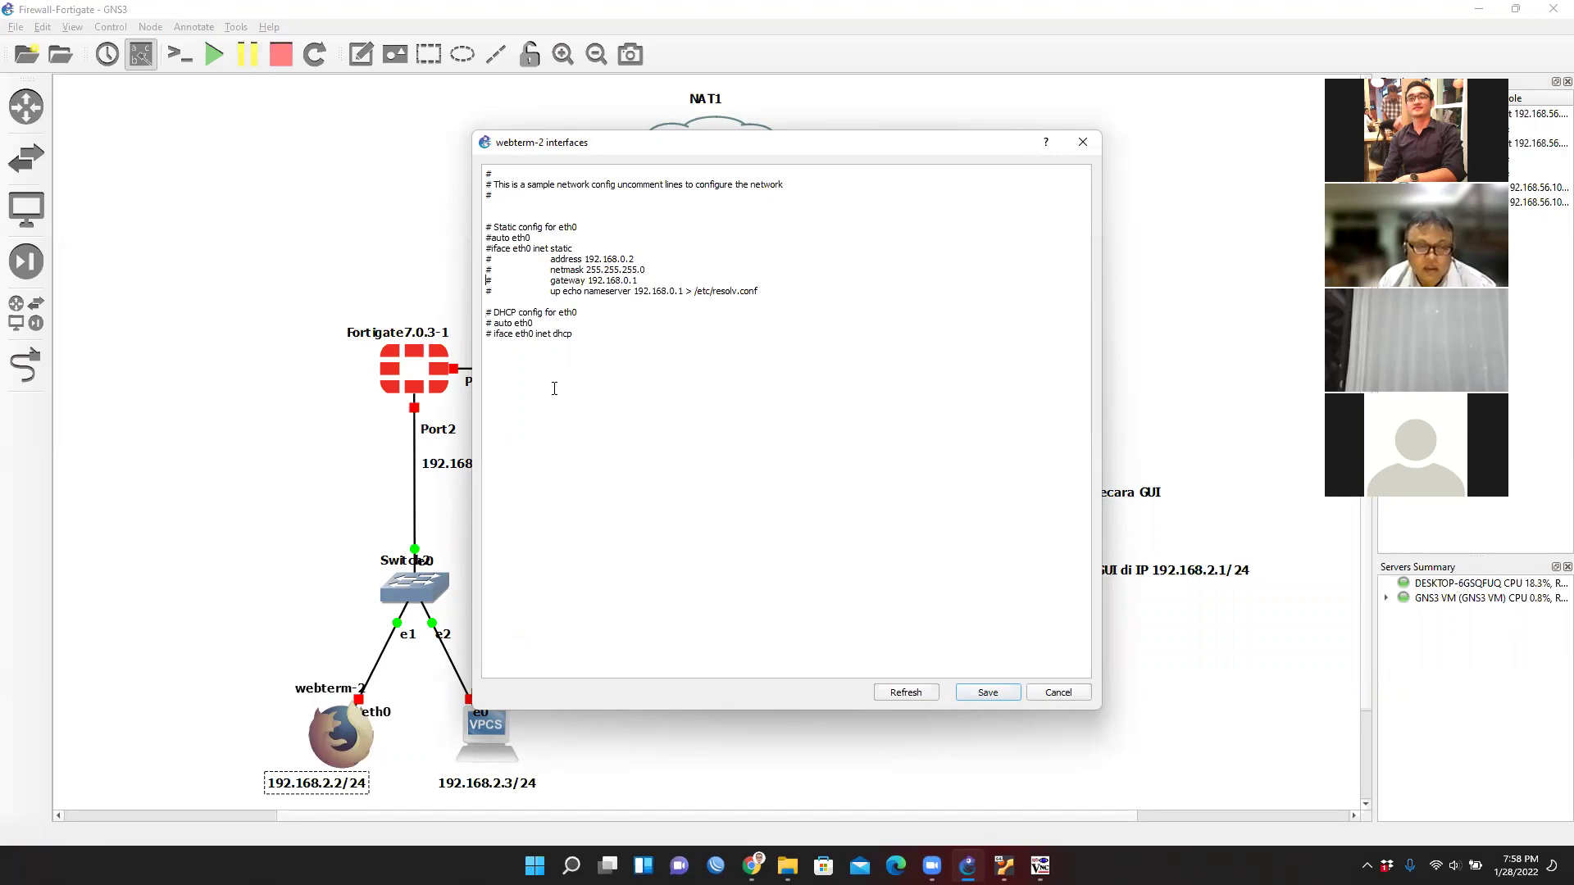
pyautogui.press('Up')
pyautogui.press('Delete')
pyautogui.press('Down')
pyautogui.press('Delete')
pyautogui.press('Down')
pyautogui.press('Delete')
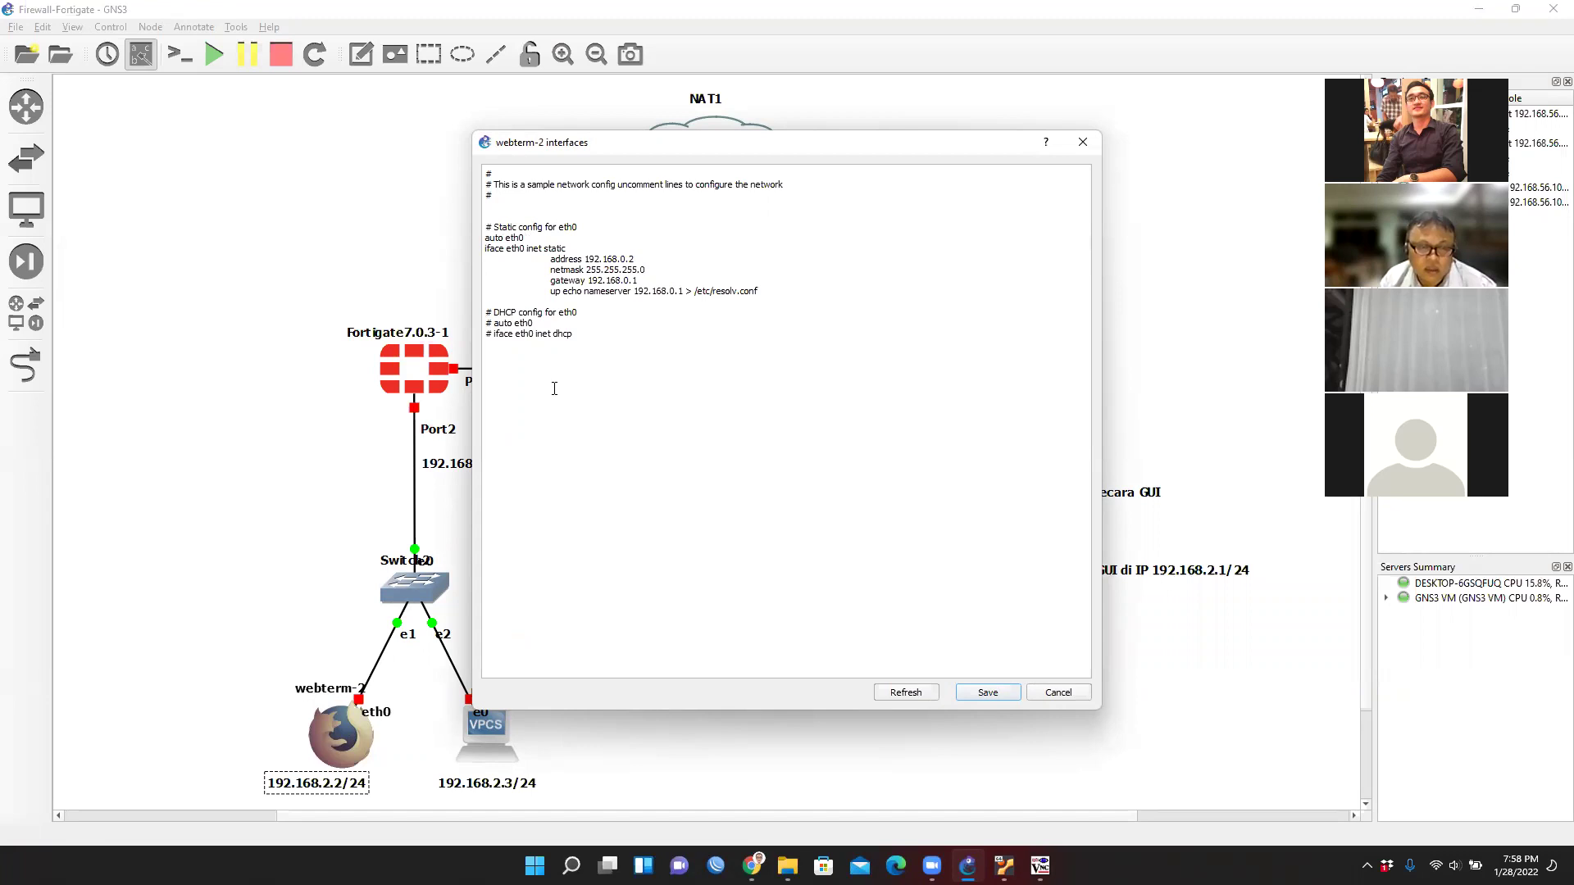
pyautogui.moveTo(755, 290); pyautogui.dragTo(477, 238)
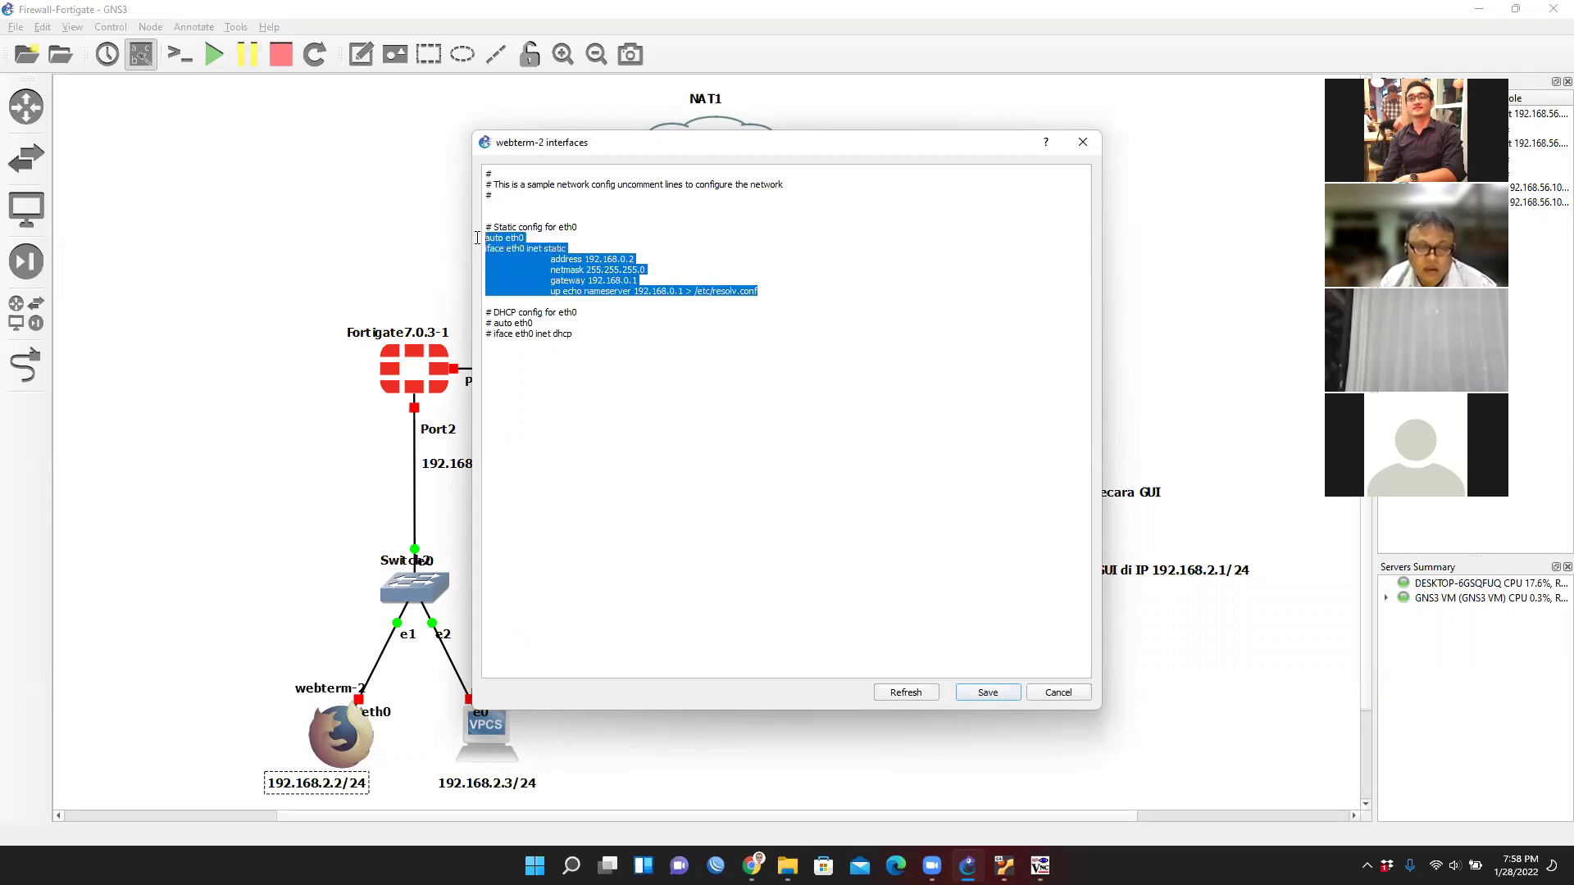
# Set the address to 192.168.2.2 and both gateway and nameserver to 192.168.2.1.
pyautogui.click(739, 363)
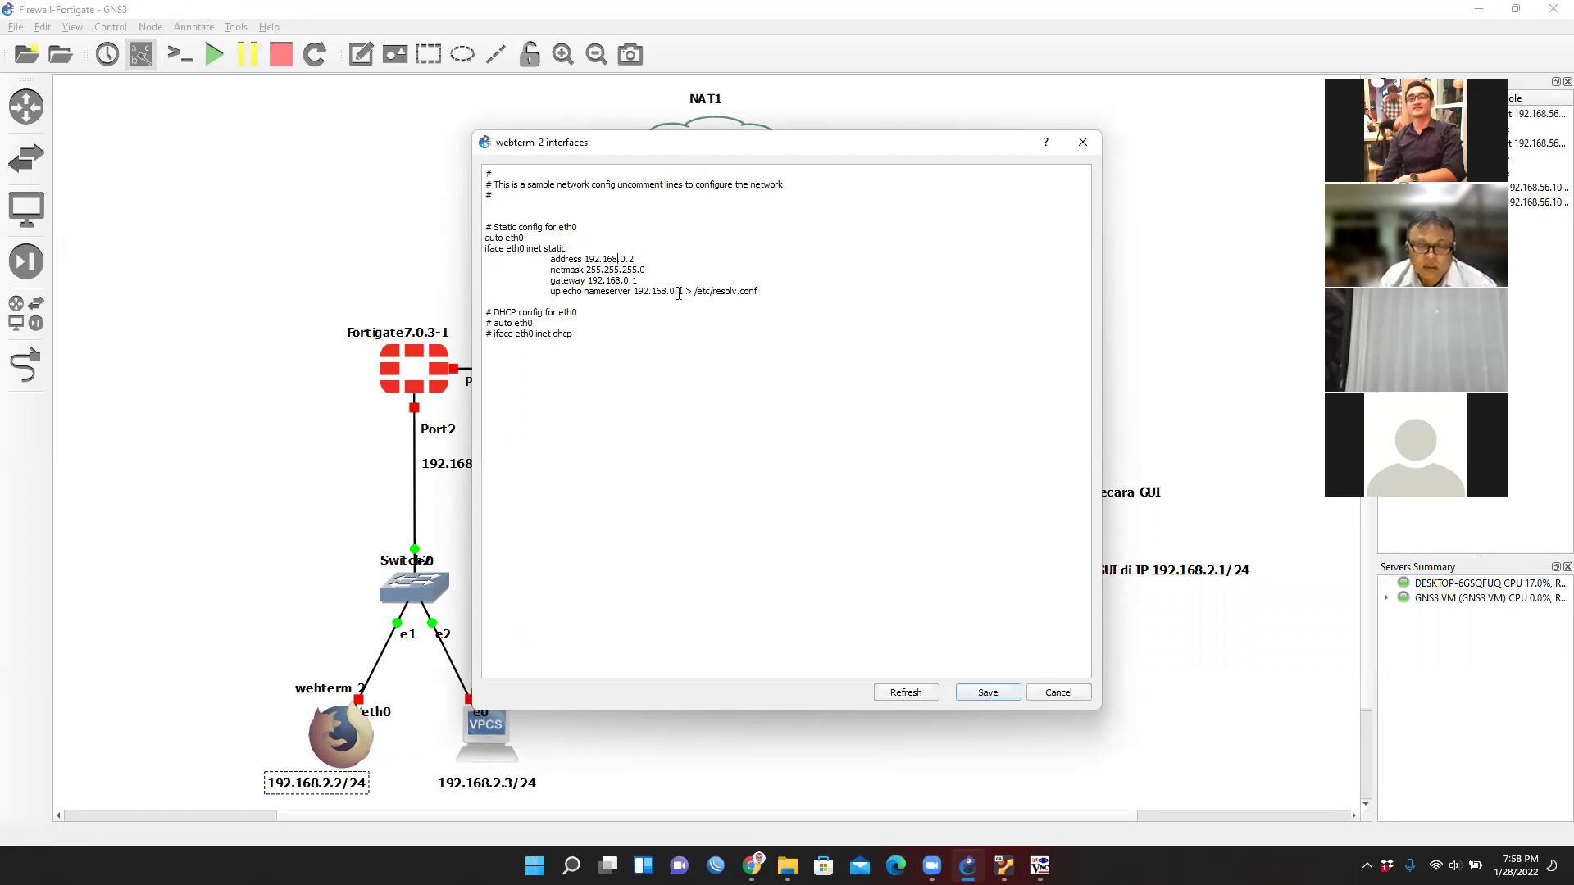
pyautogui.write('2')
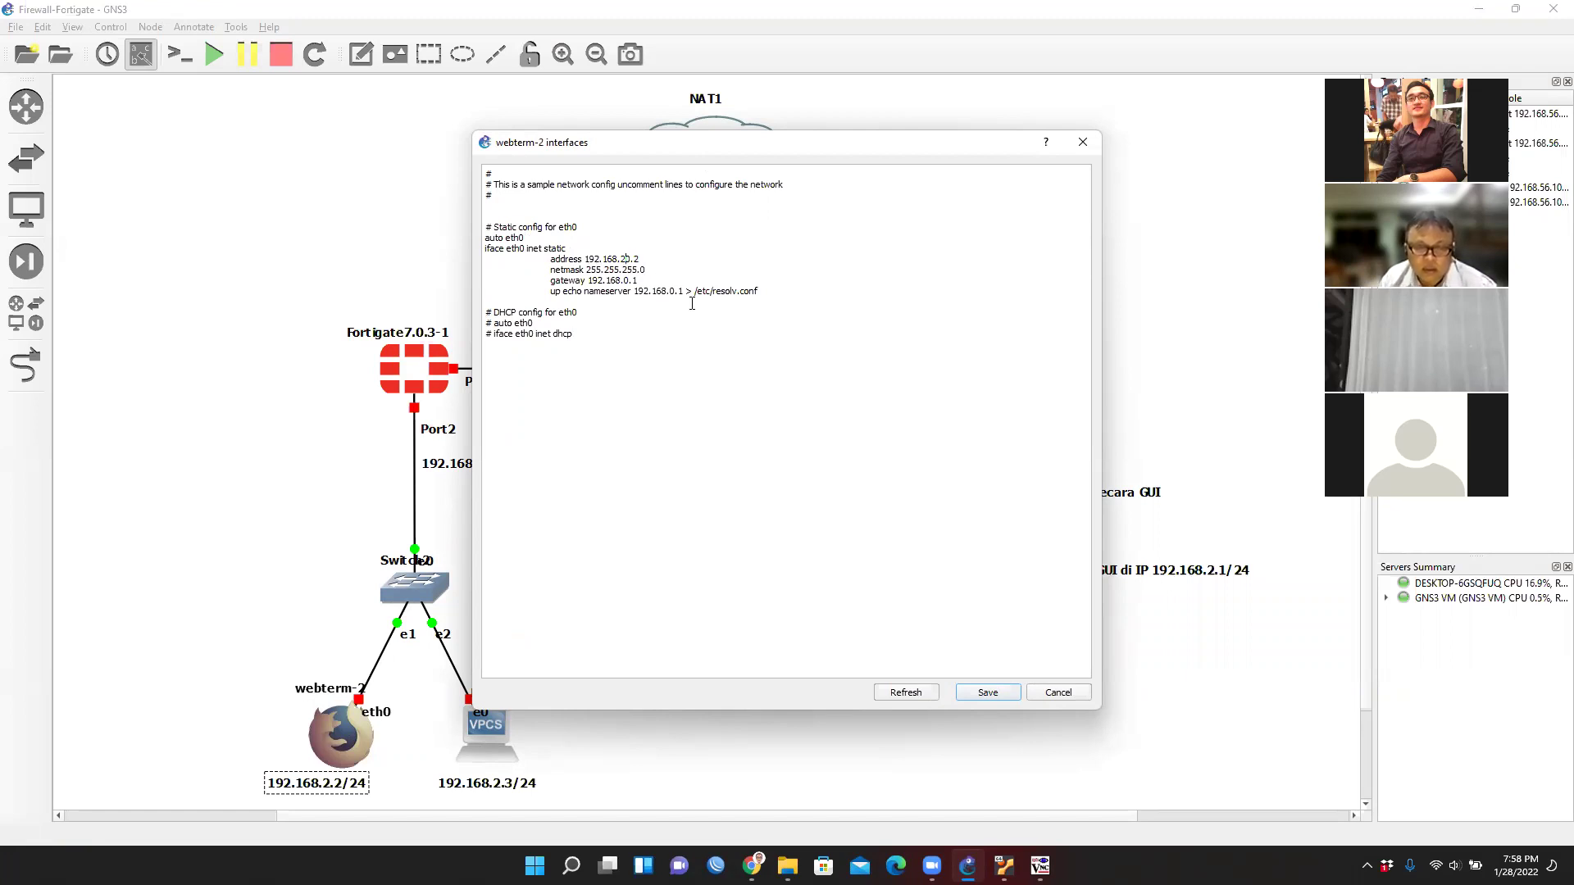
pyautogui.press('BackSpace')
pyautogui.press('Down')
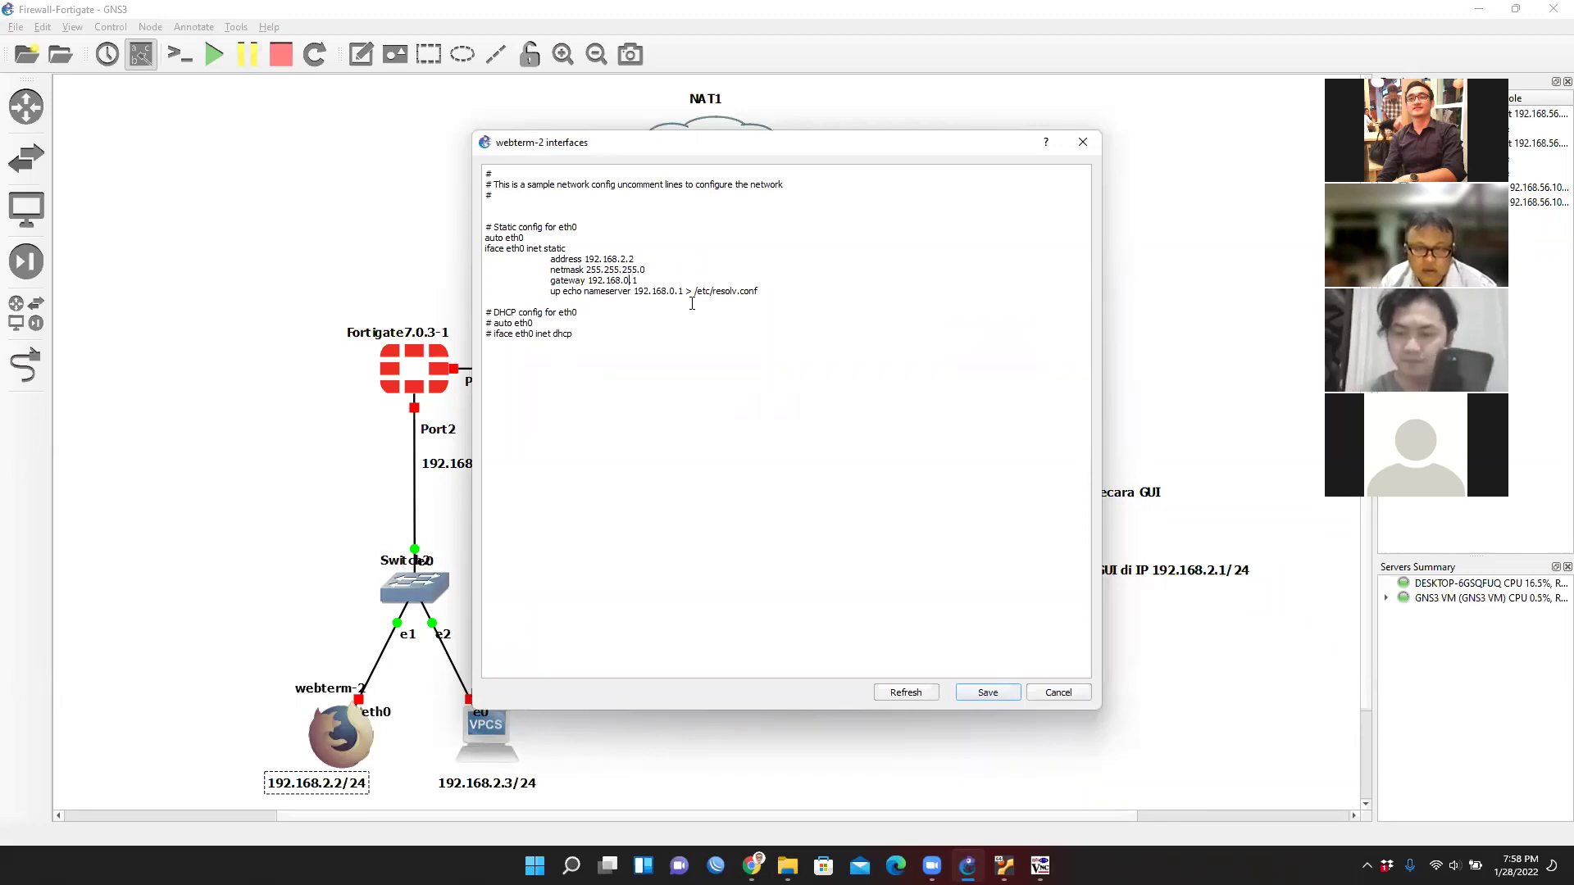
pyautogui.press('BackSpace')
pyautogui.write('2')
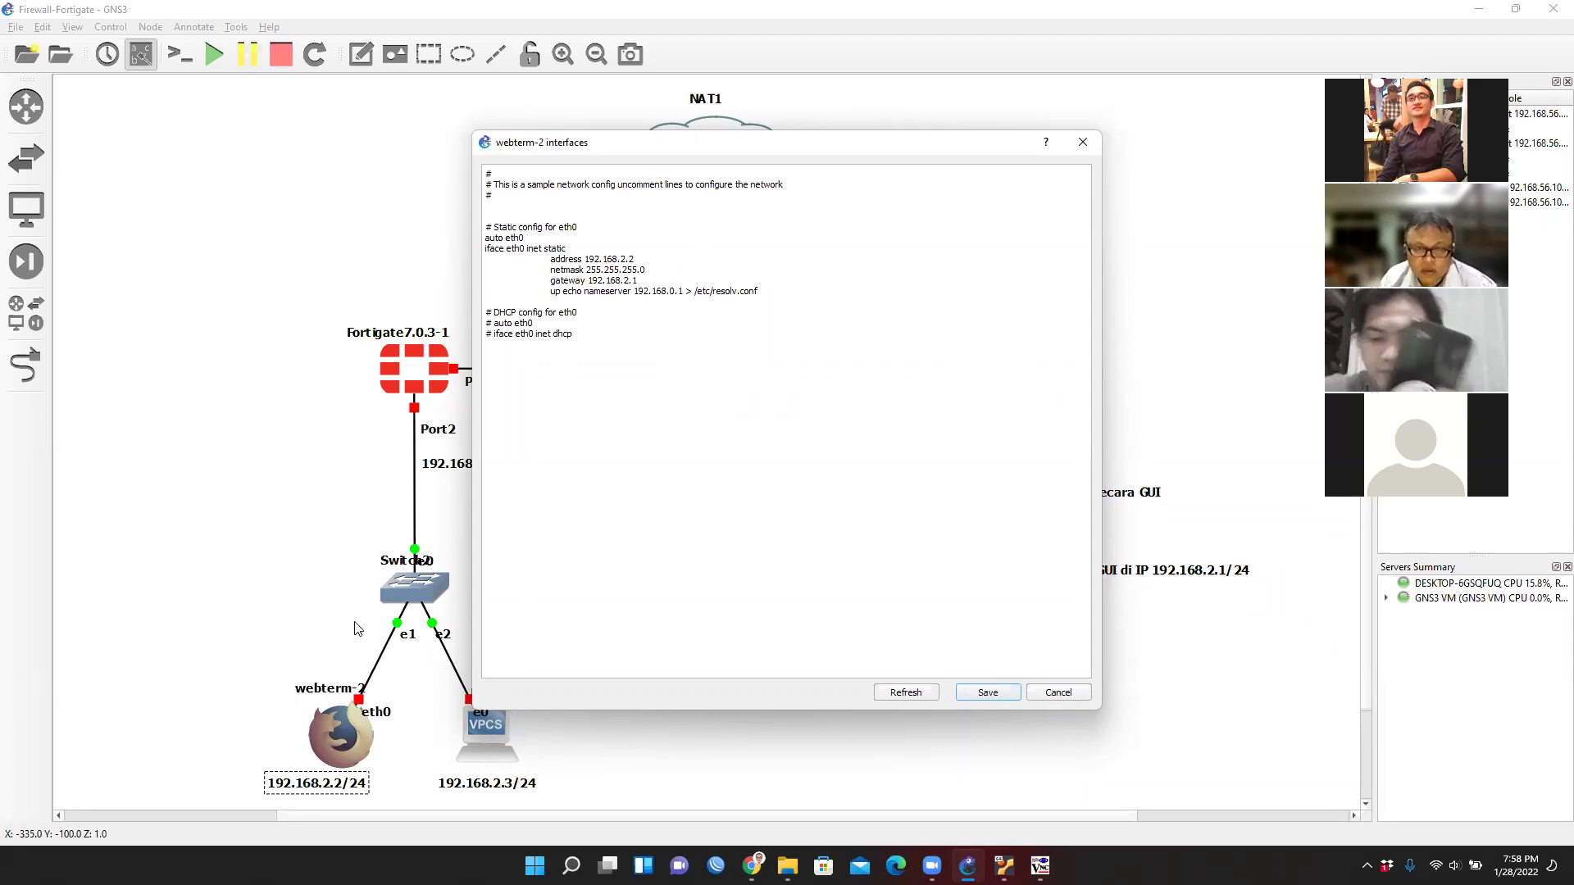
pyautogui.moveTo(677, 144); pyautogui.dragTo(867, 141)
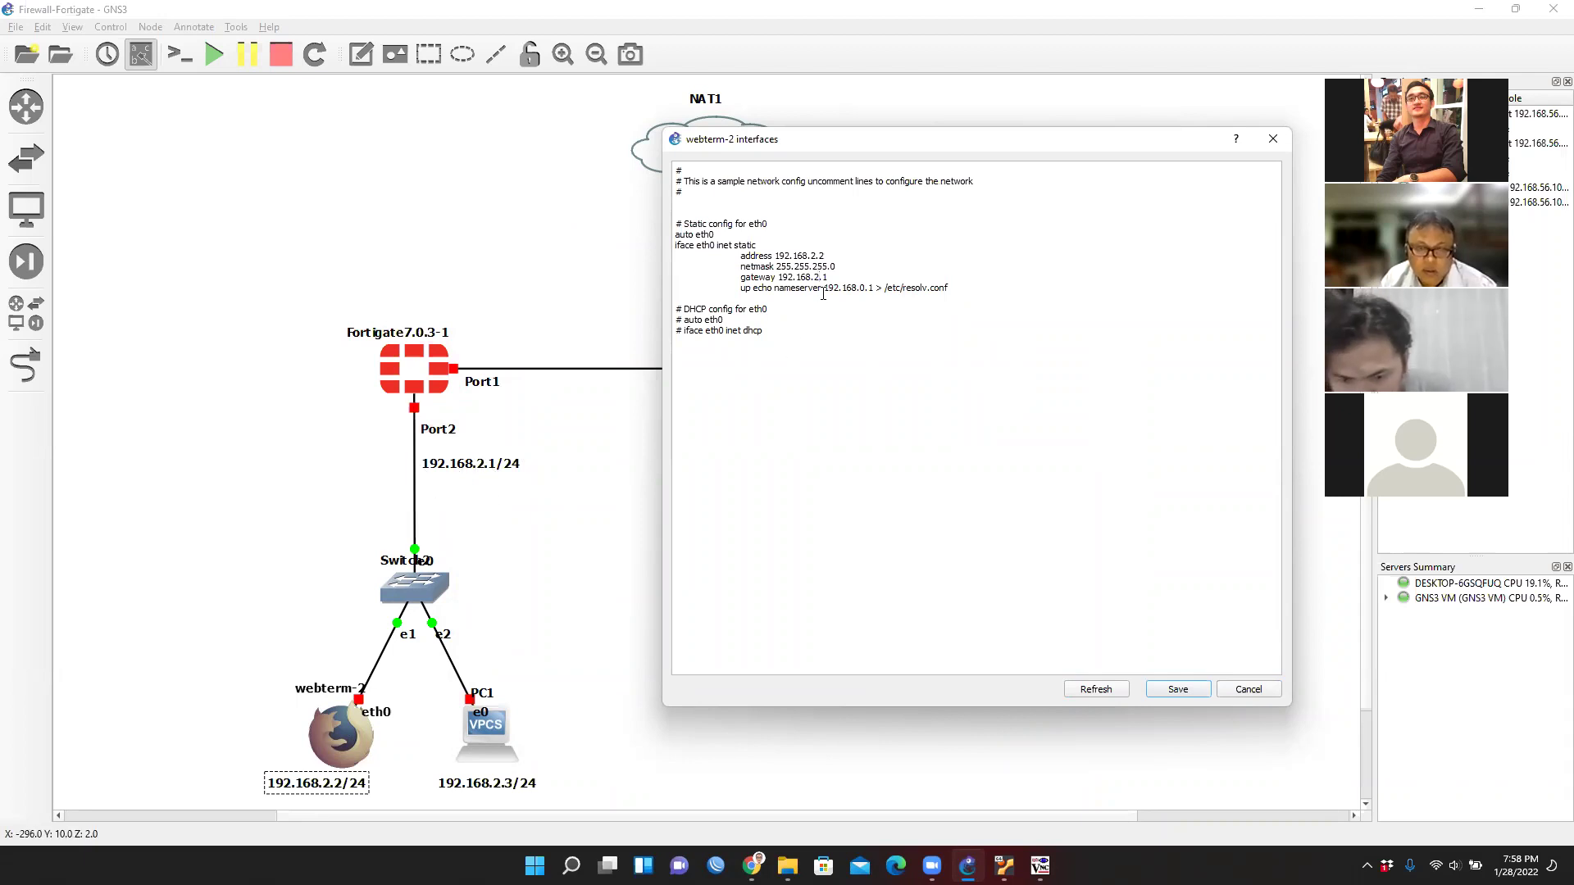
pyautogui.click(860, 287)
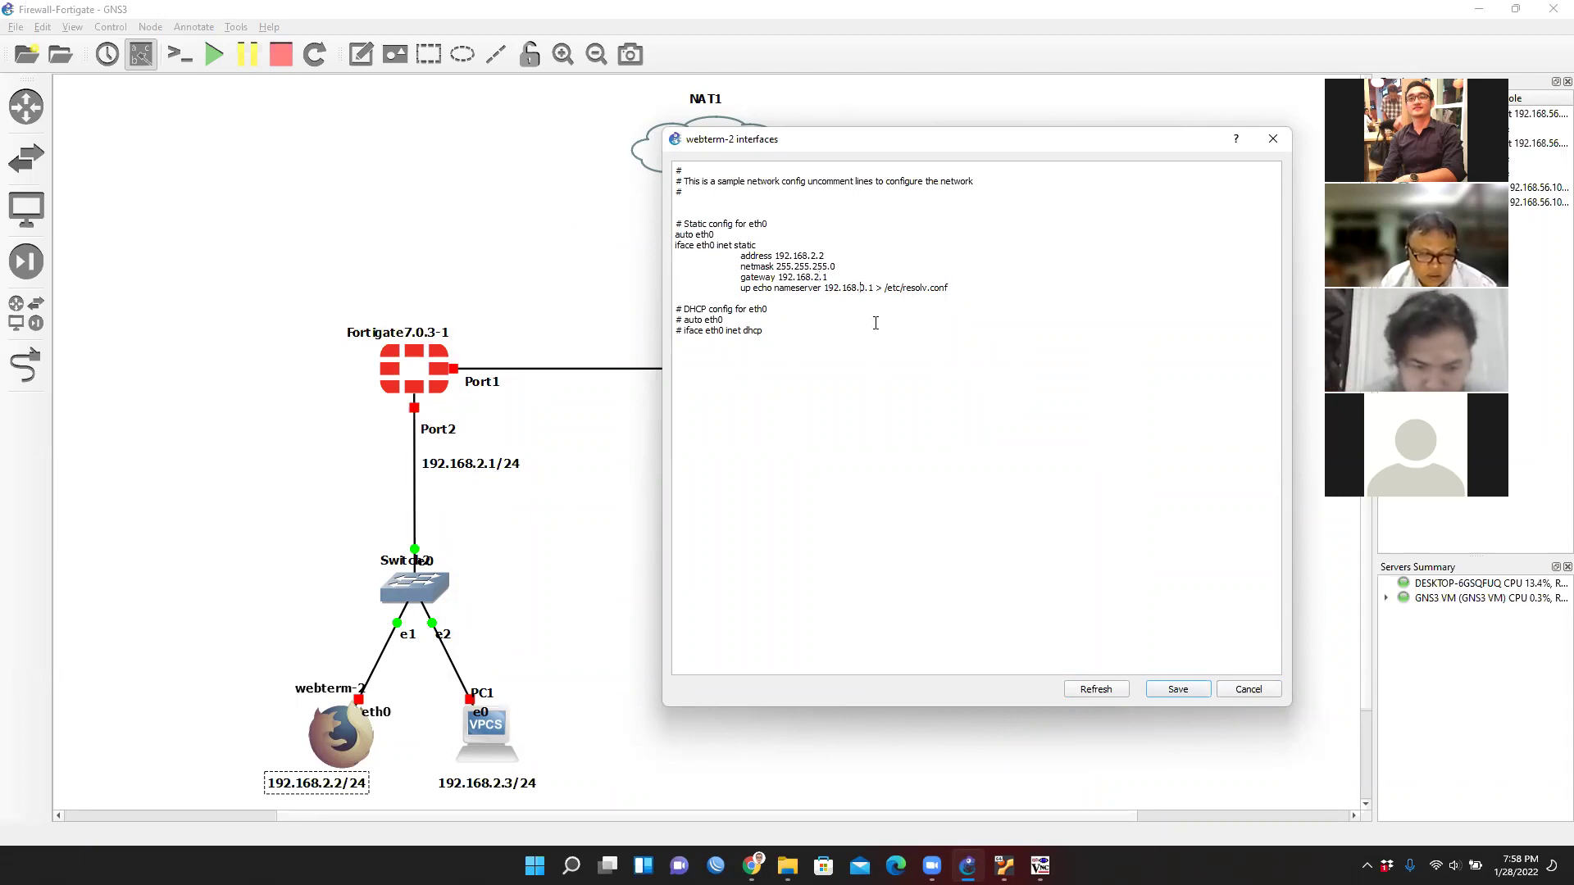
pyautogui.press('Delete')
pyautogui.write('2')
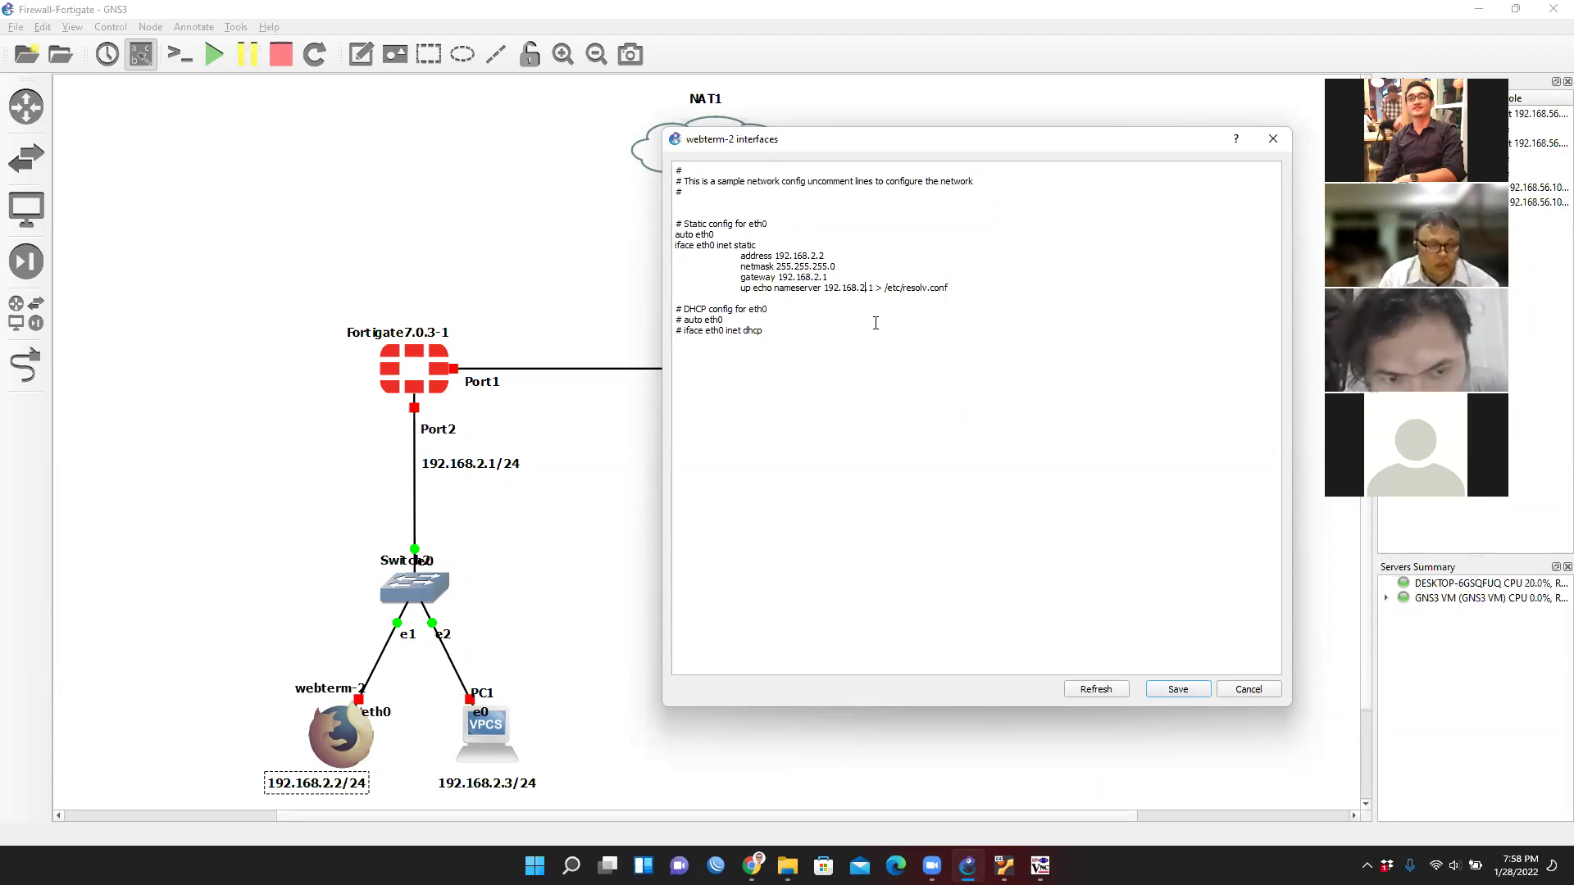
# Take a screenshot of the topology and config, then save webterm-2's interfaces config.
pyautogui.press('super+shift+s')
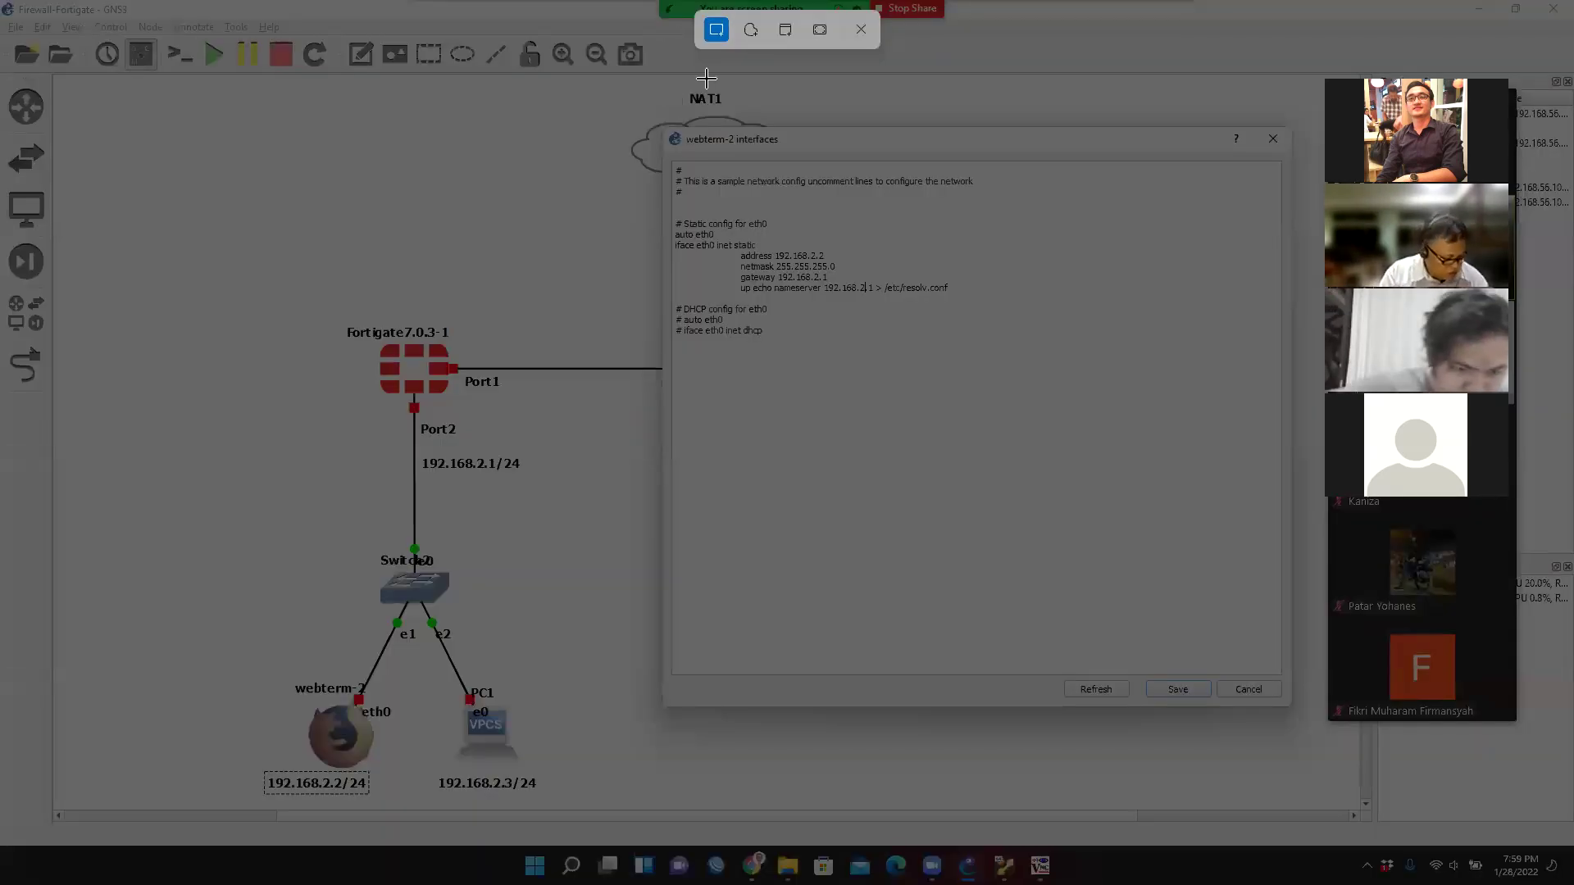
pyautogui.moveTo(647, 121); pyautogui.dragTo(1131, 380)
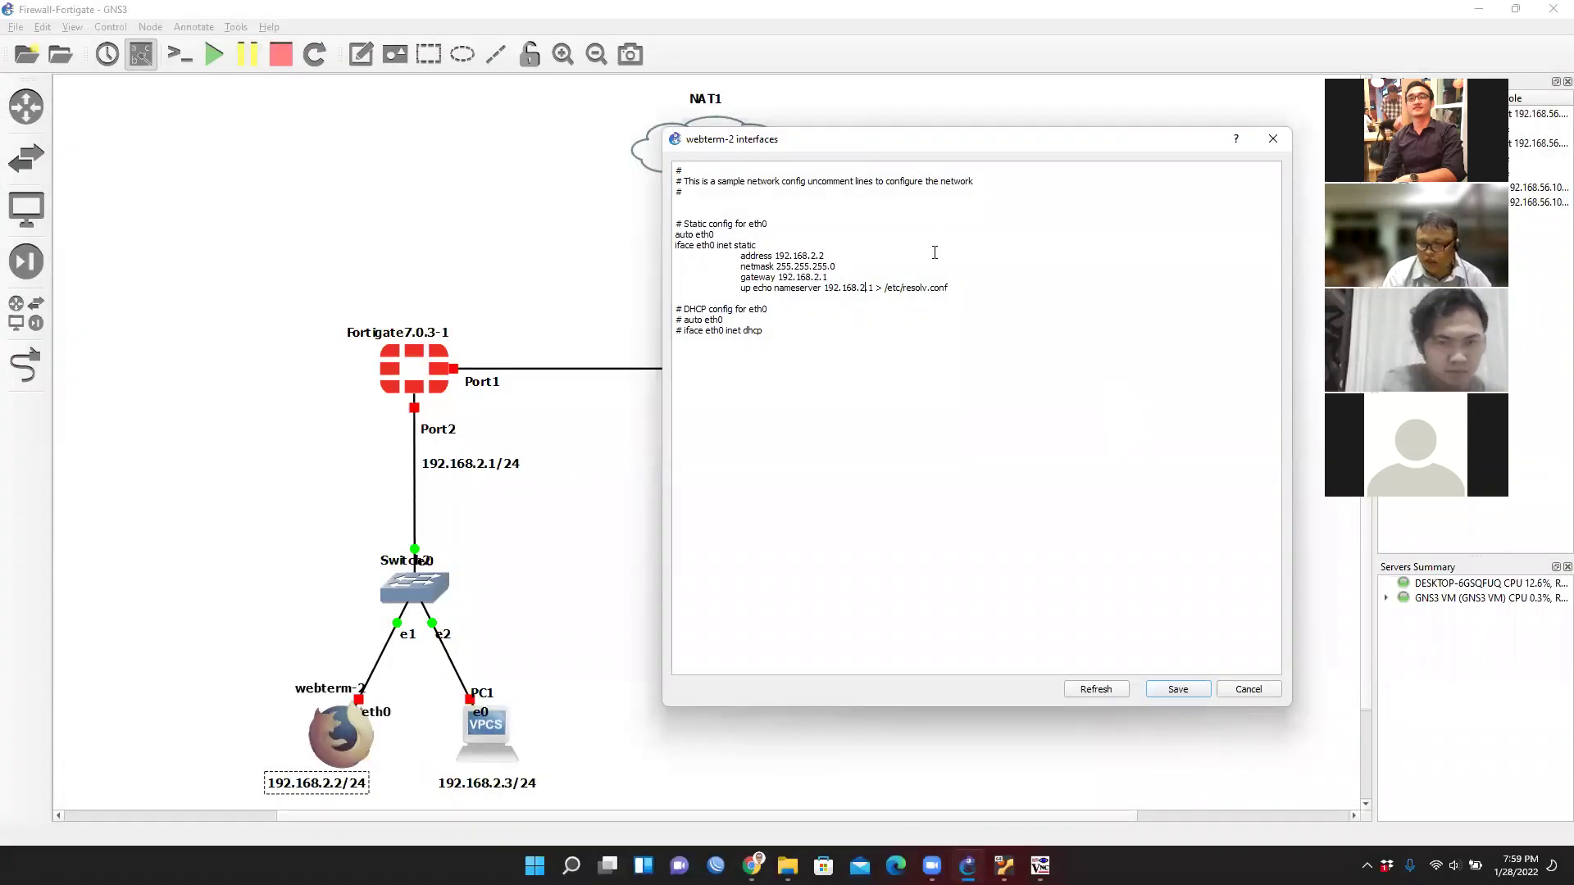
pyautogui.rightClick(918, 556)
pyautogui.click(1015, 339)
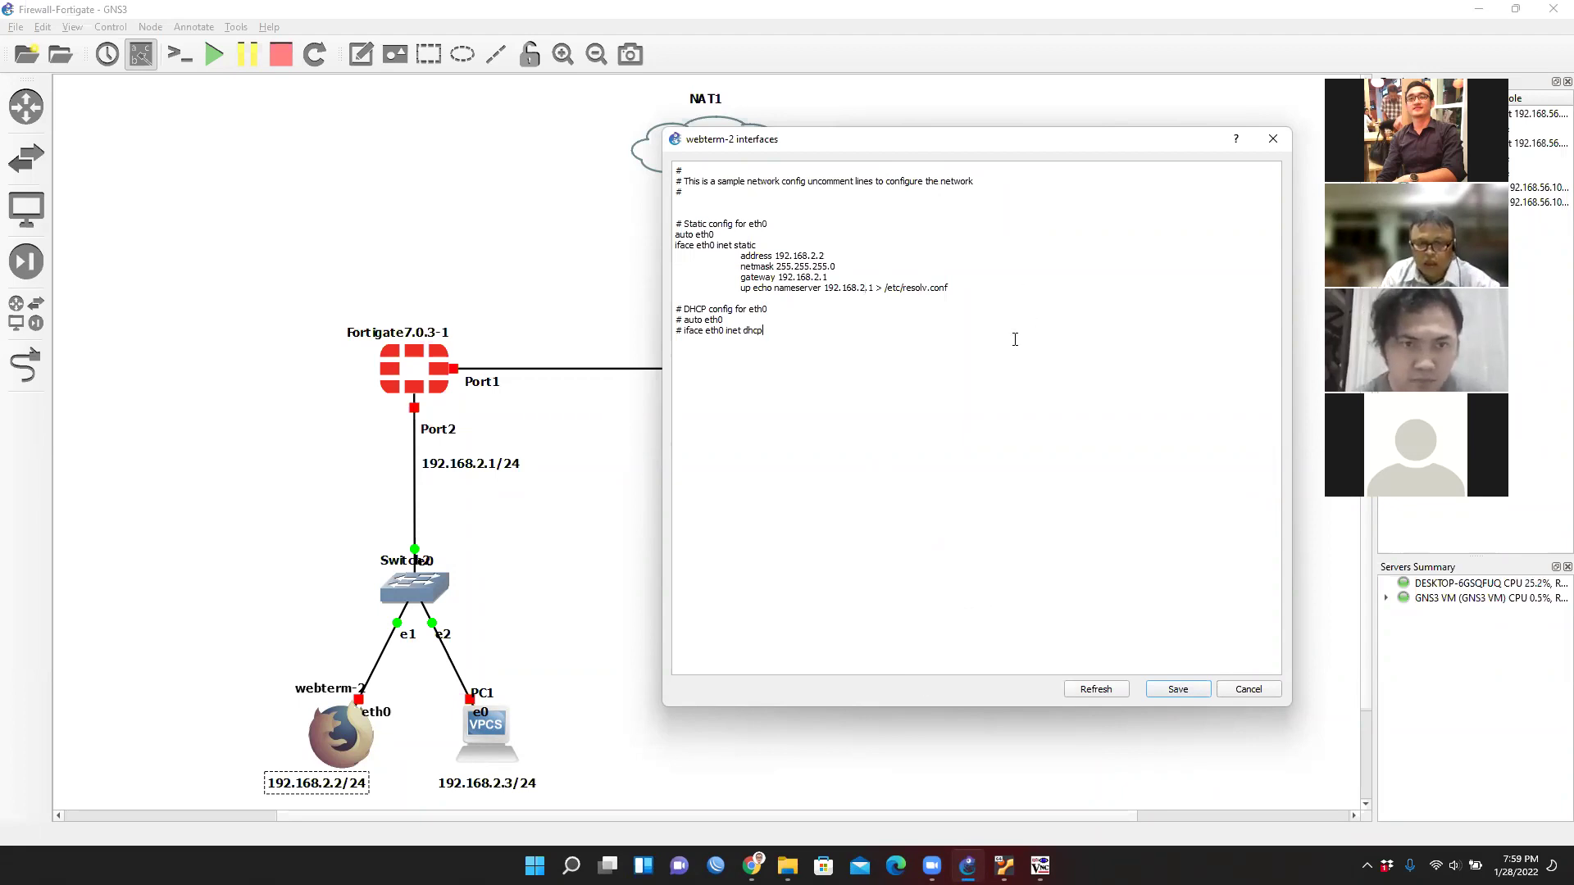
pyautogui.click(1177, 689)
# Start the webterm-2 node and open its graphical console.
pyautogui.rightClick(314, 719)
pyautogui.click(369, 403)
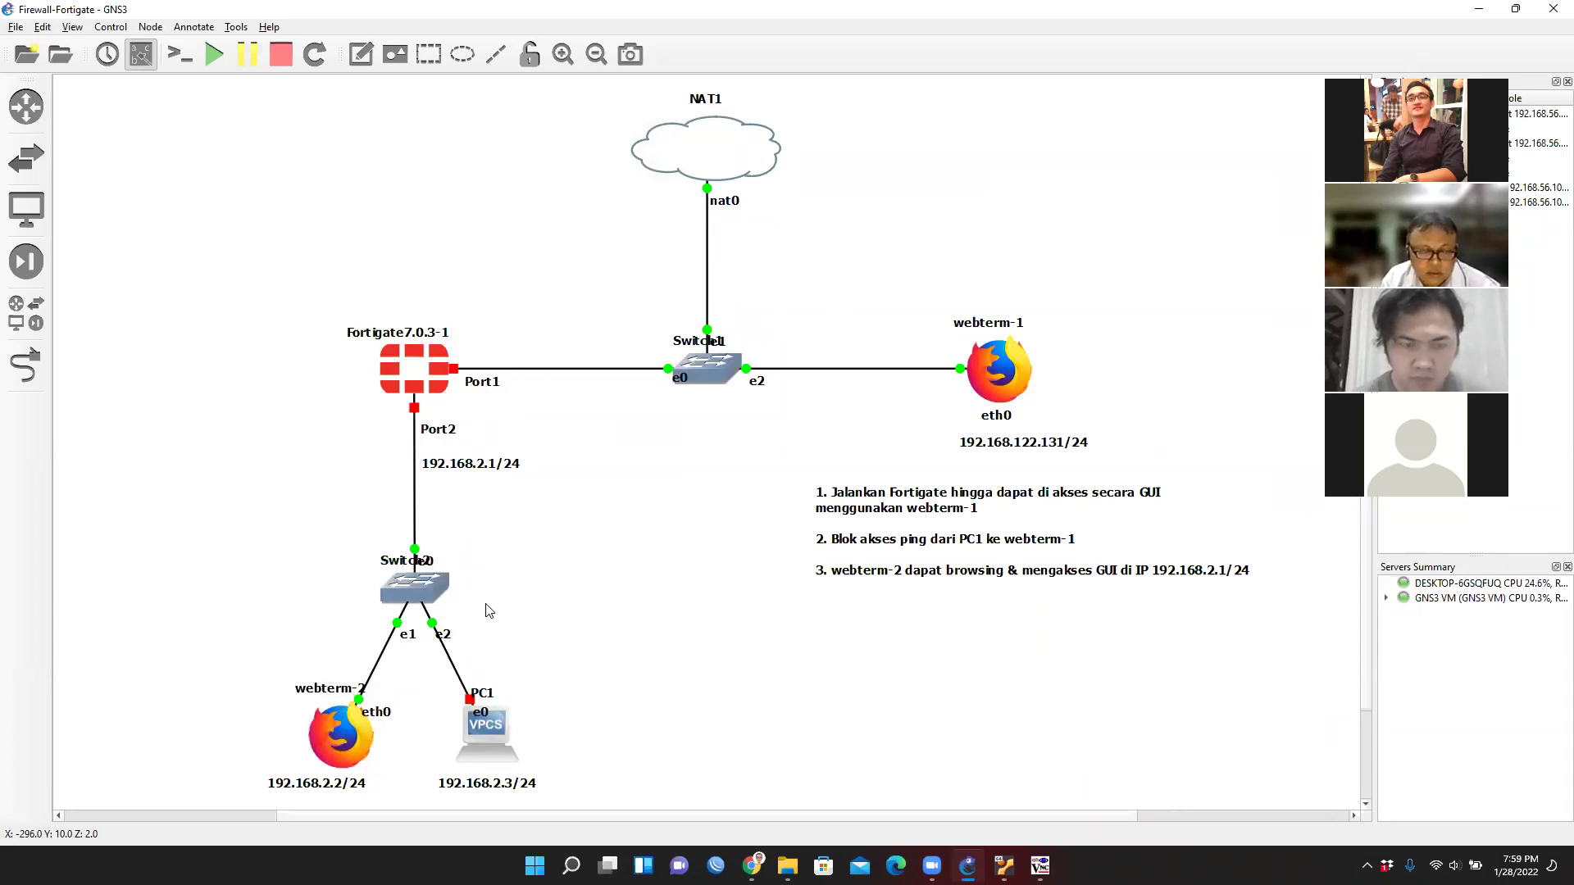
pyautogui.press('XF86AudioLowerVolume')
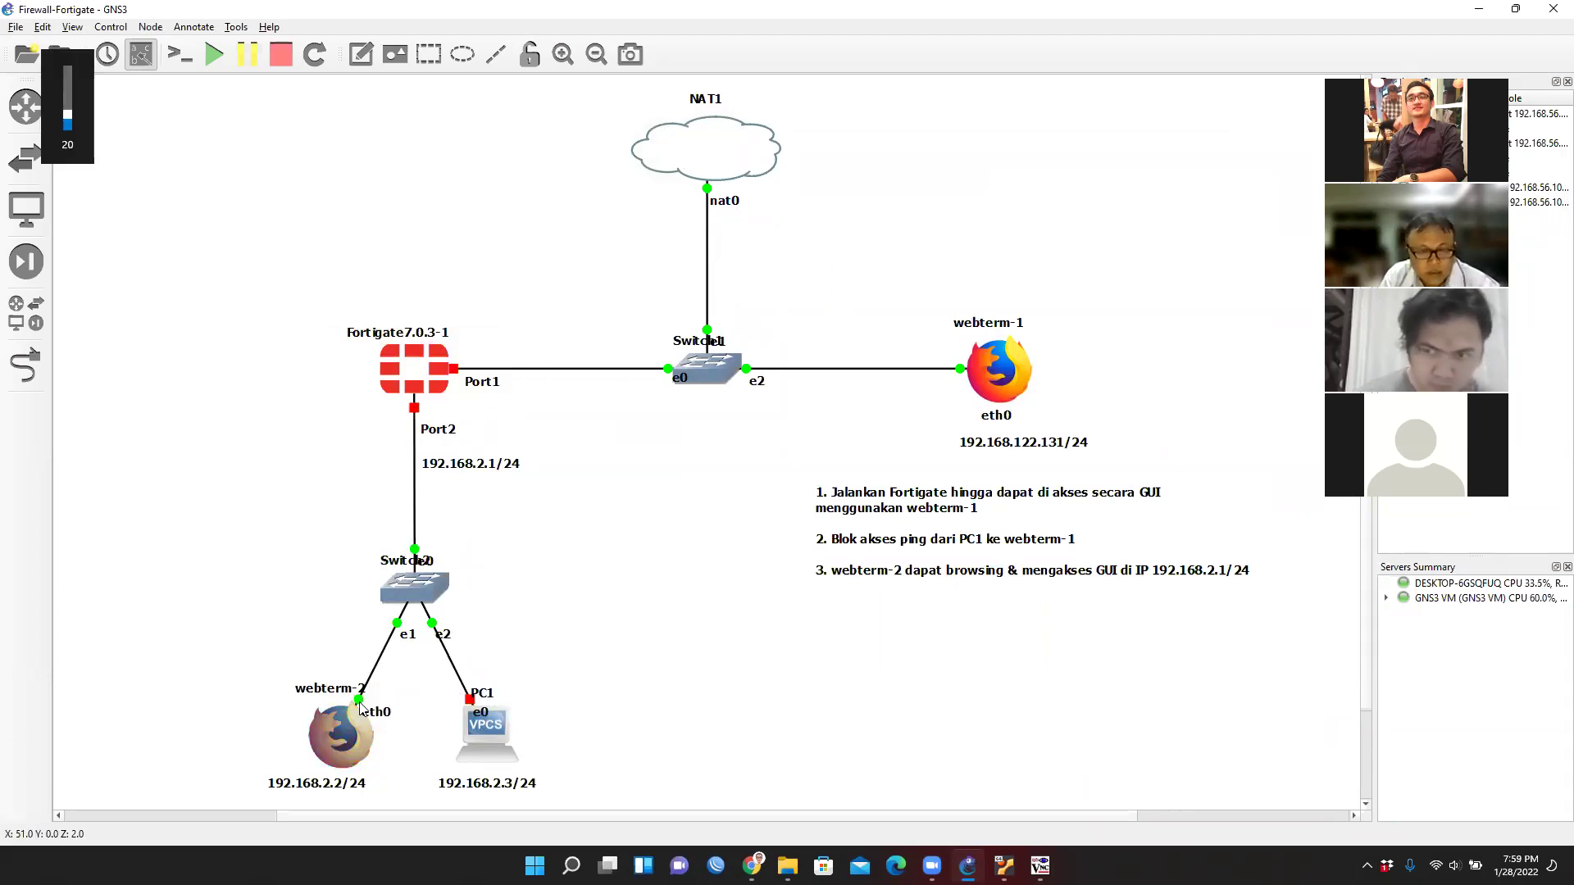
pyautogui.rightClick(345, 742)
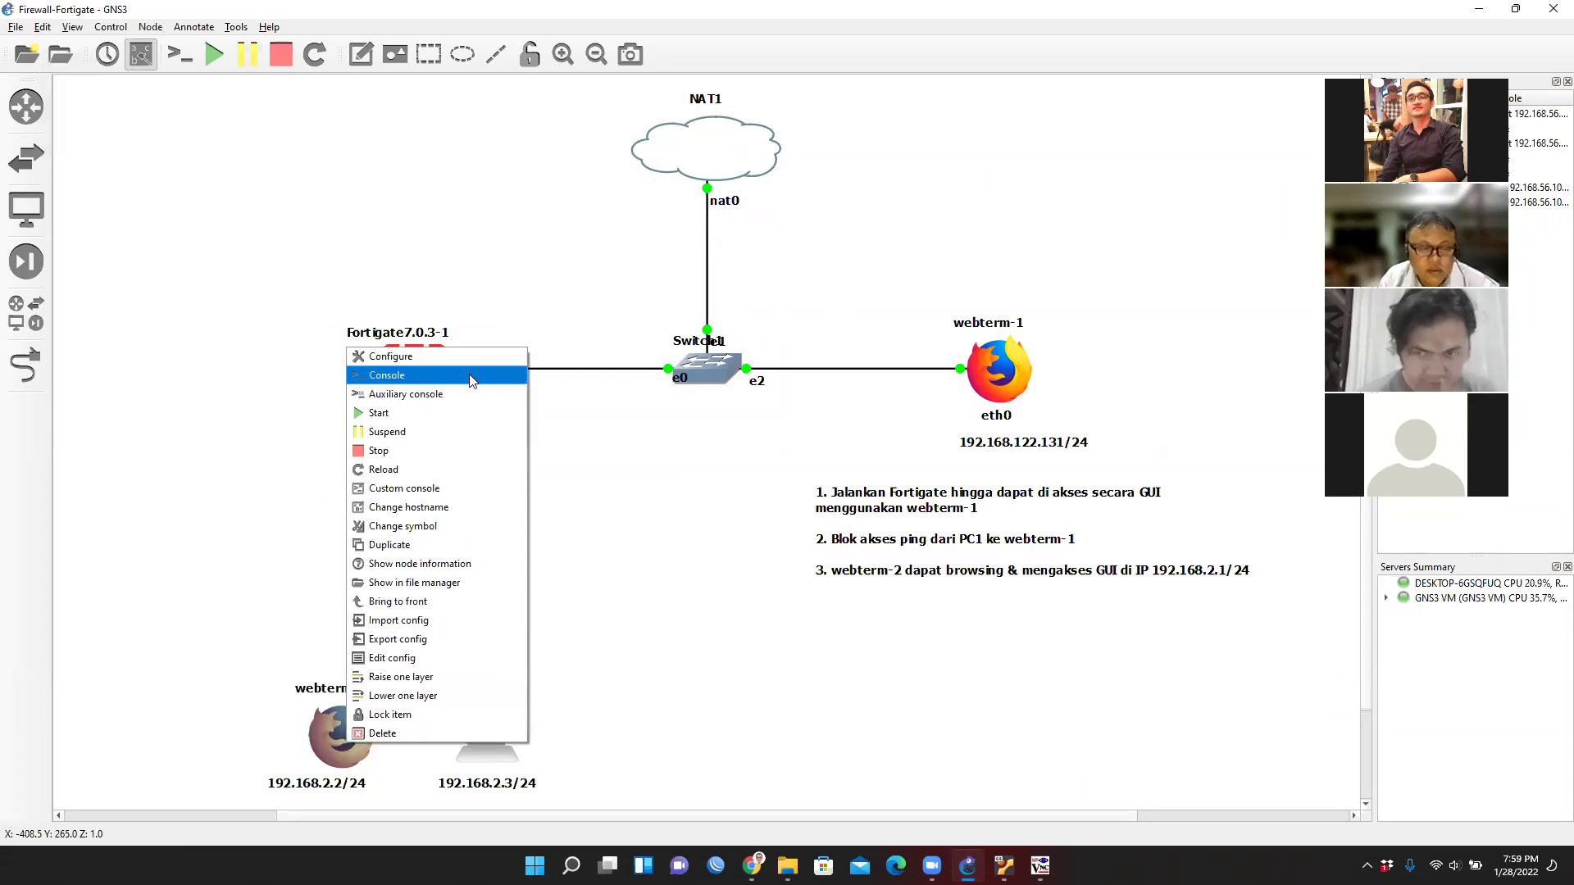
pyautogui.click(409, 366)
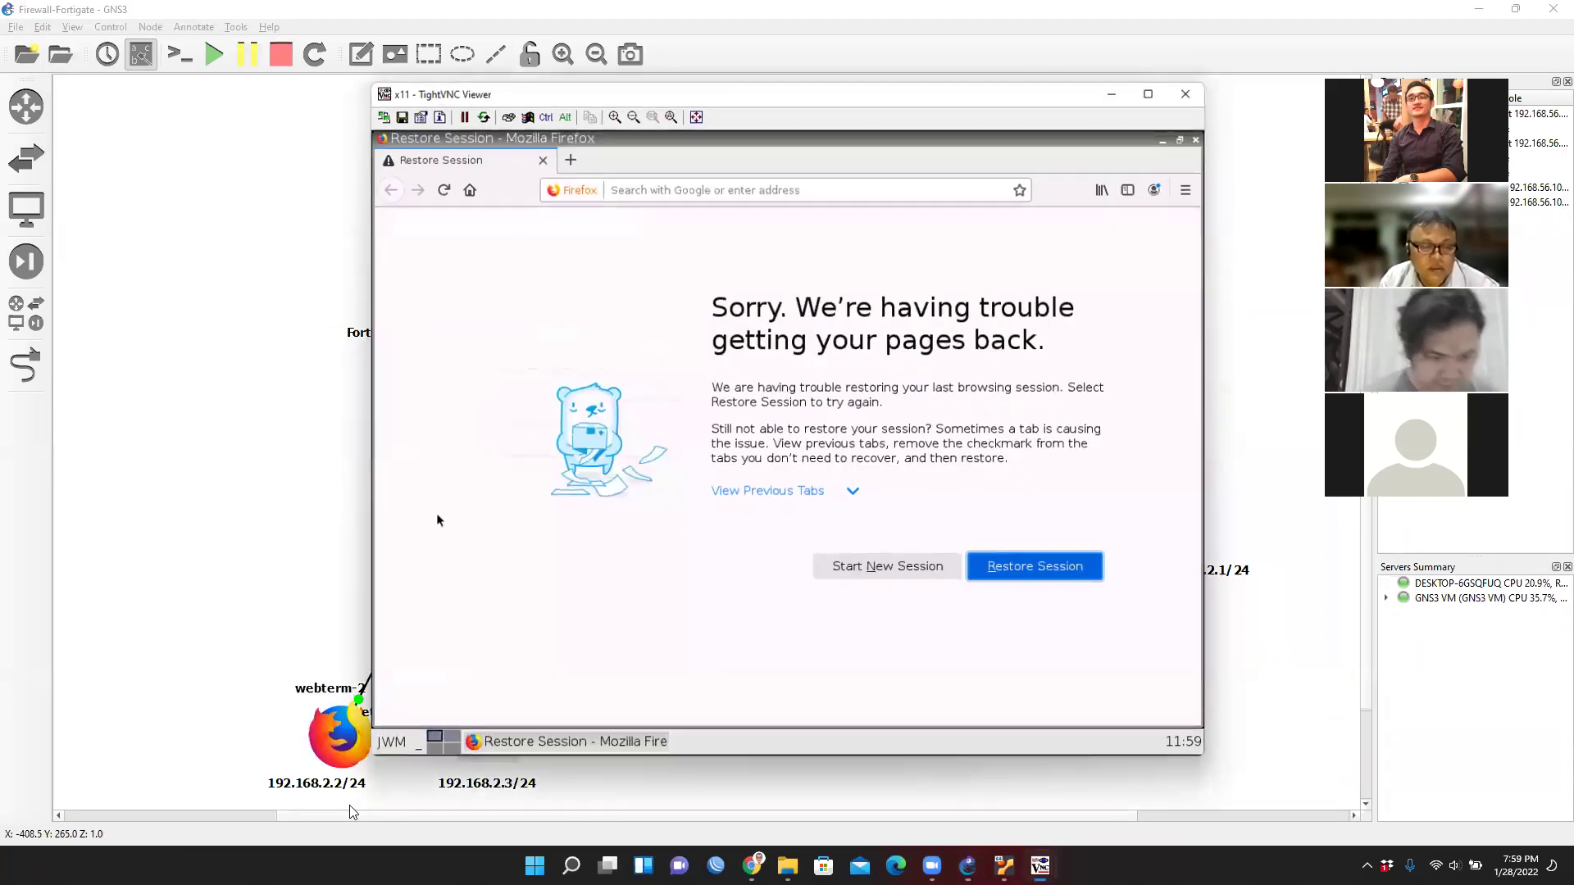
# Run ifconfig in a webterm-2 terminal to confirm eth0 is 192.168.2.2, then minimize the viewer.
pyautogui.click(393, 747)
pyautogui.click(406, 647)
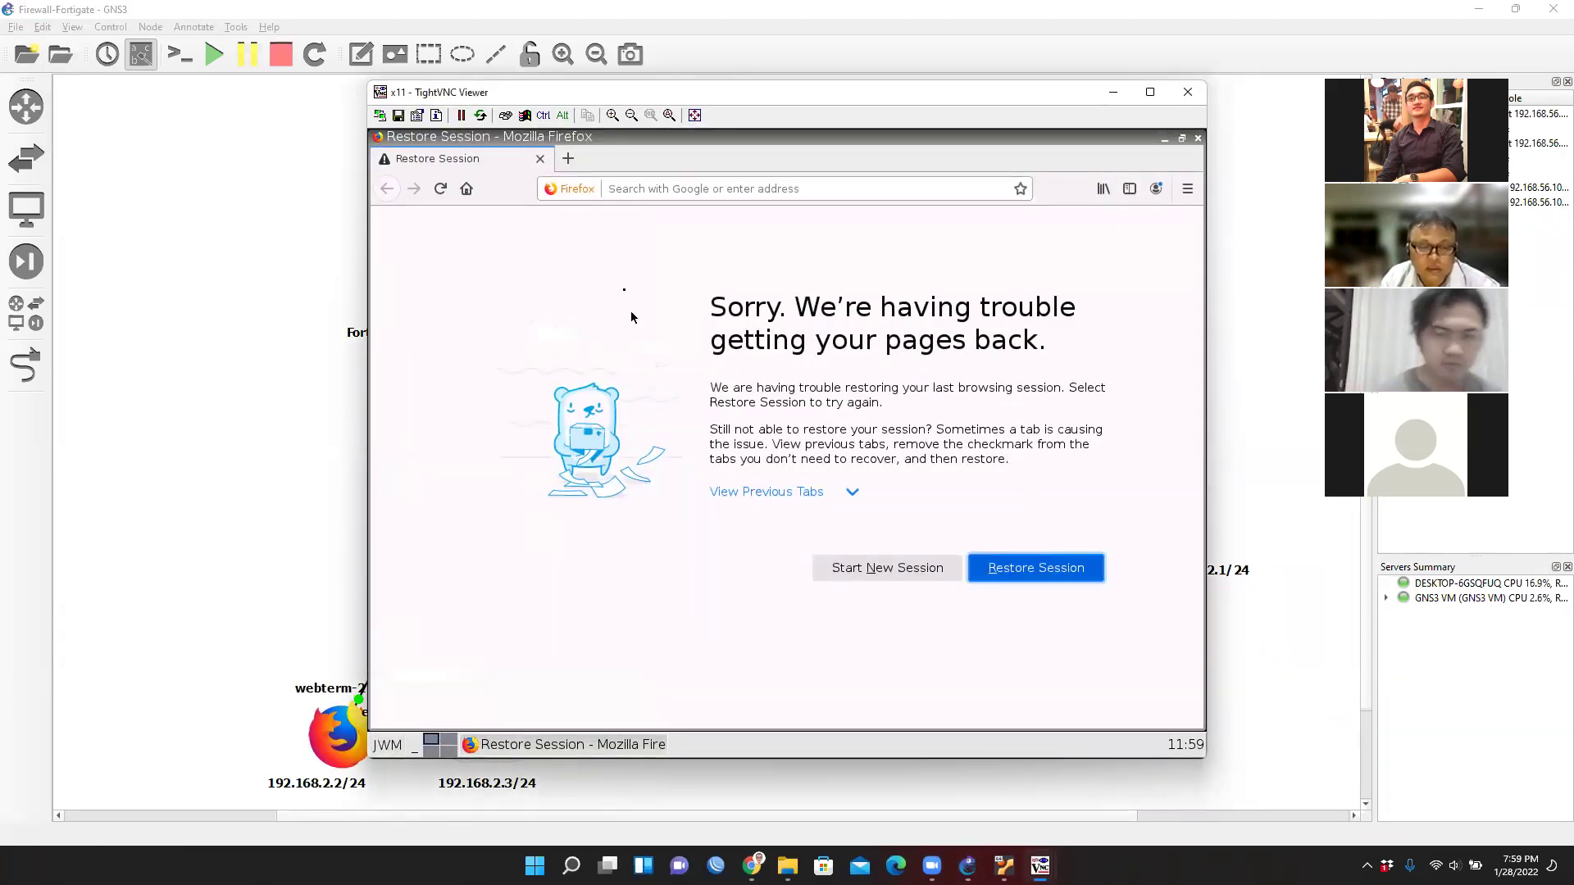
pyautogui.write('ifconfig')
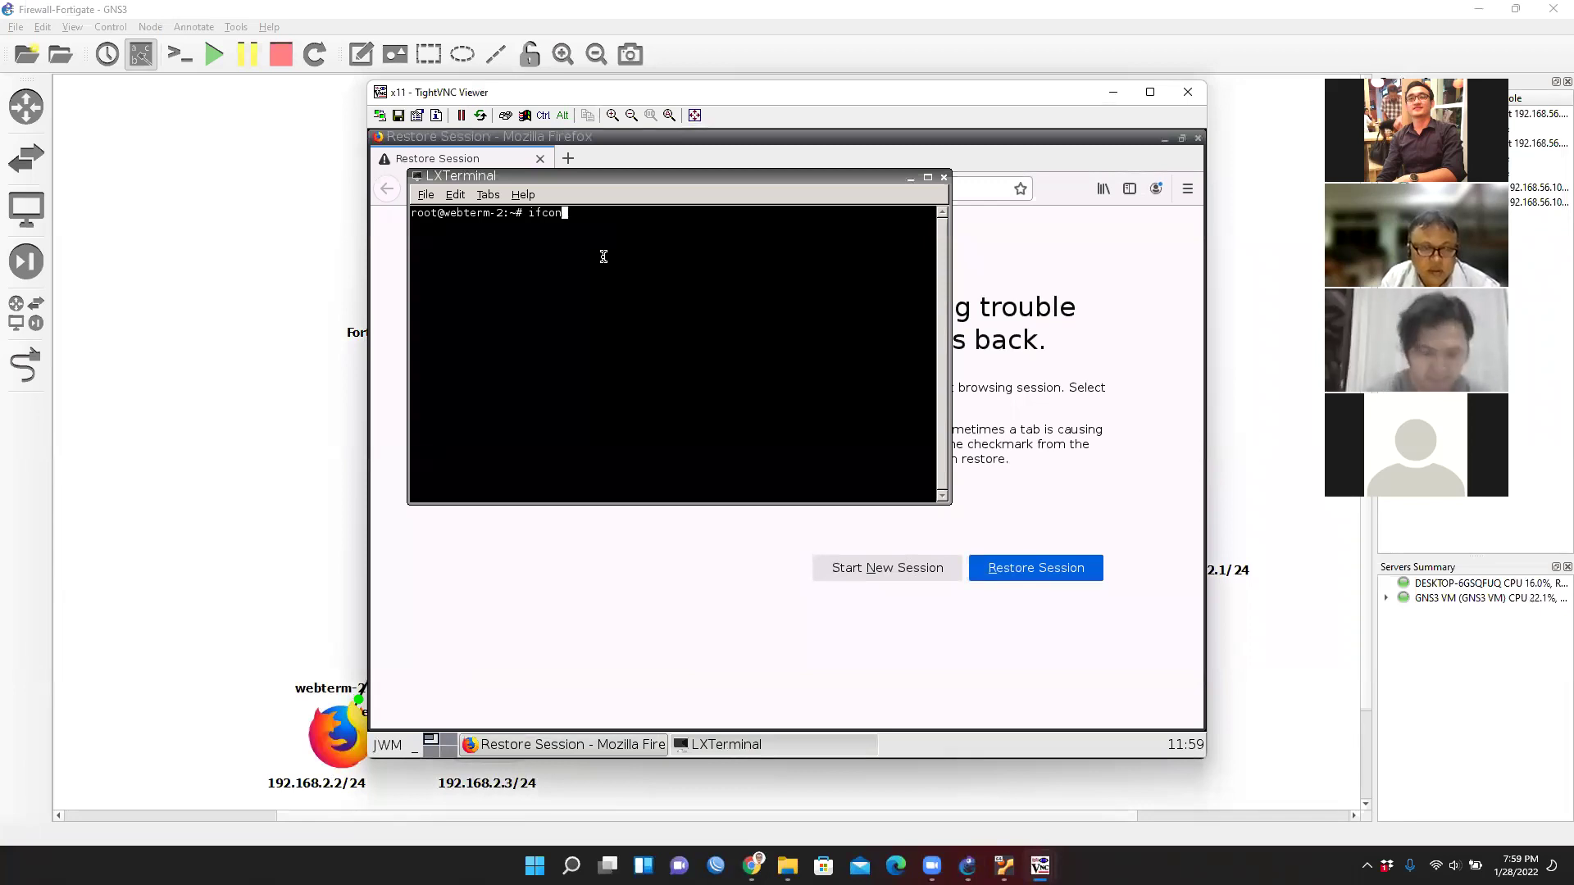
pyautogui.press('Return')
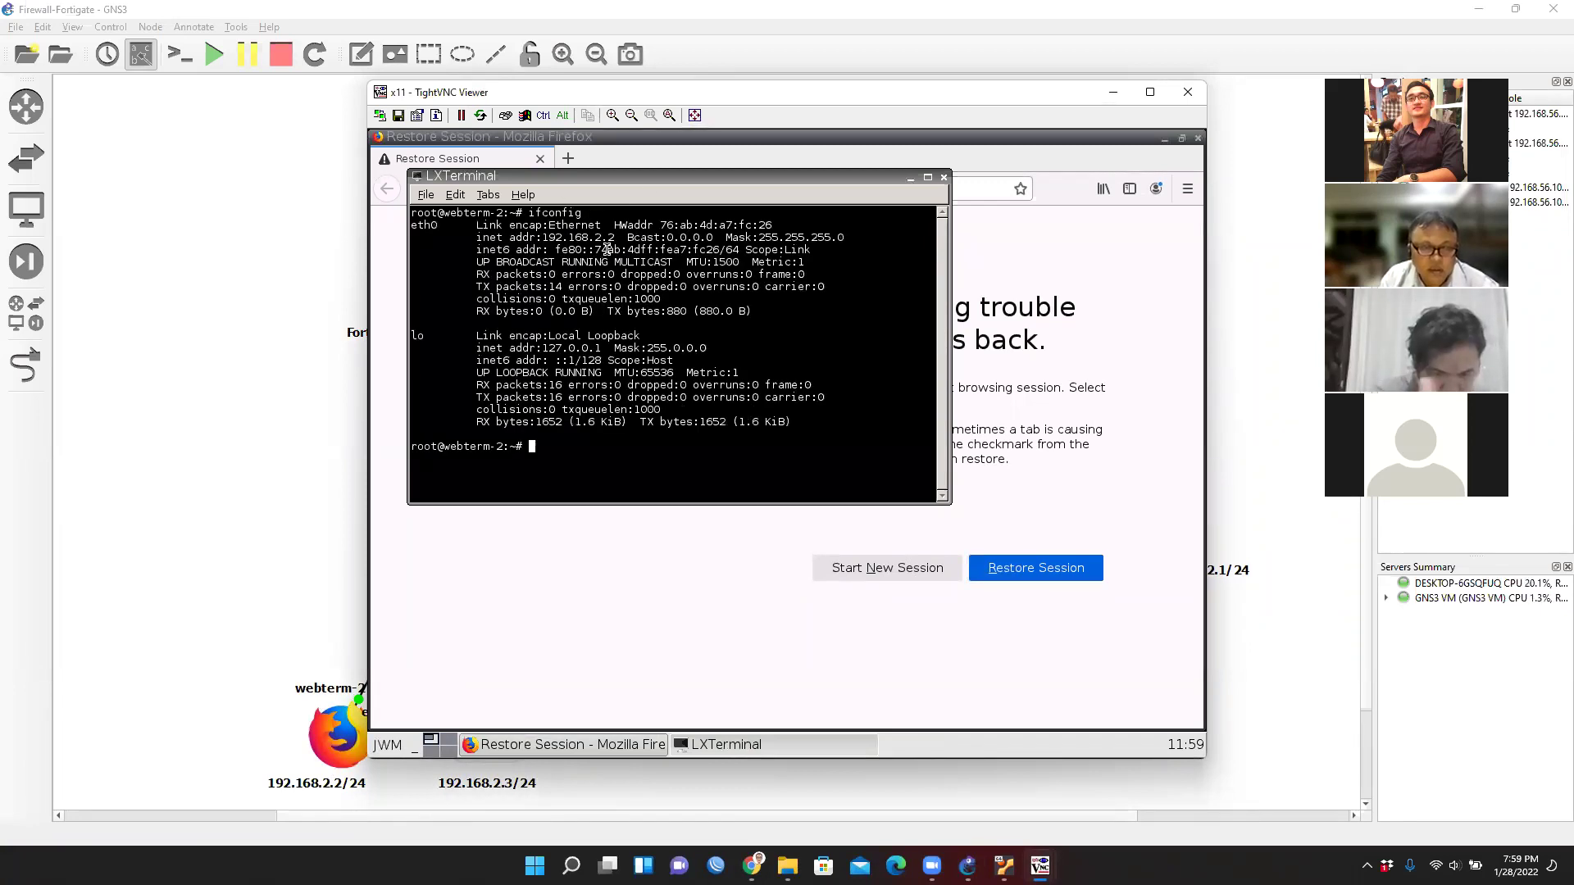
pyautogui.moveTo(615, 241); pyautogui.dragTo(536, 238)
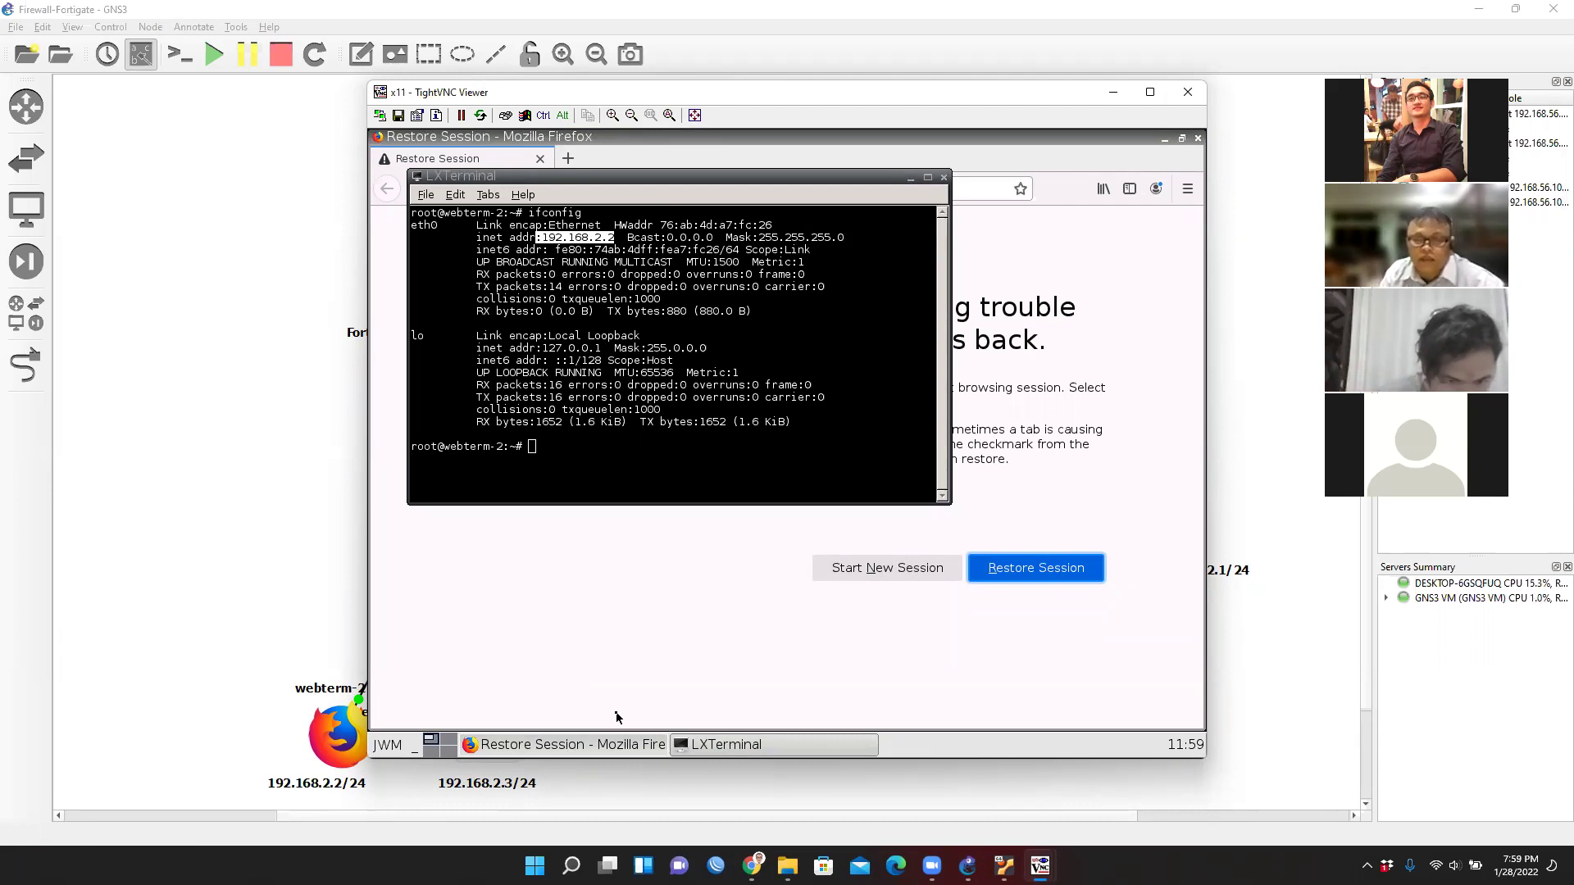
pyautogui.click(1113, 92)
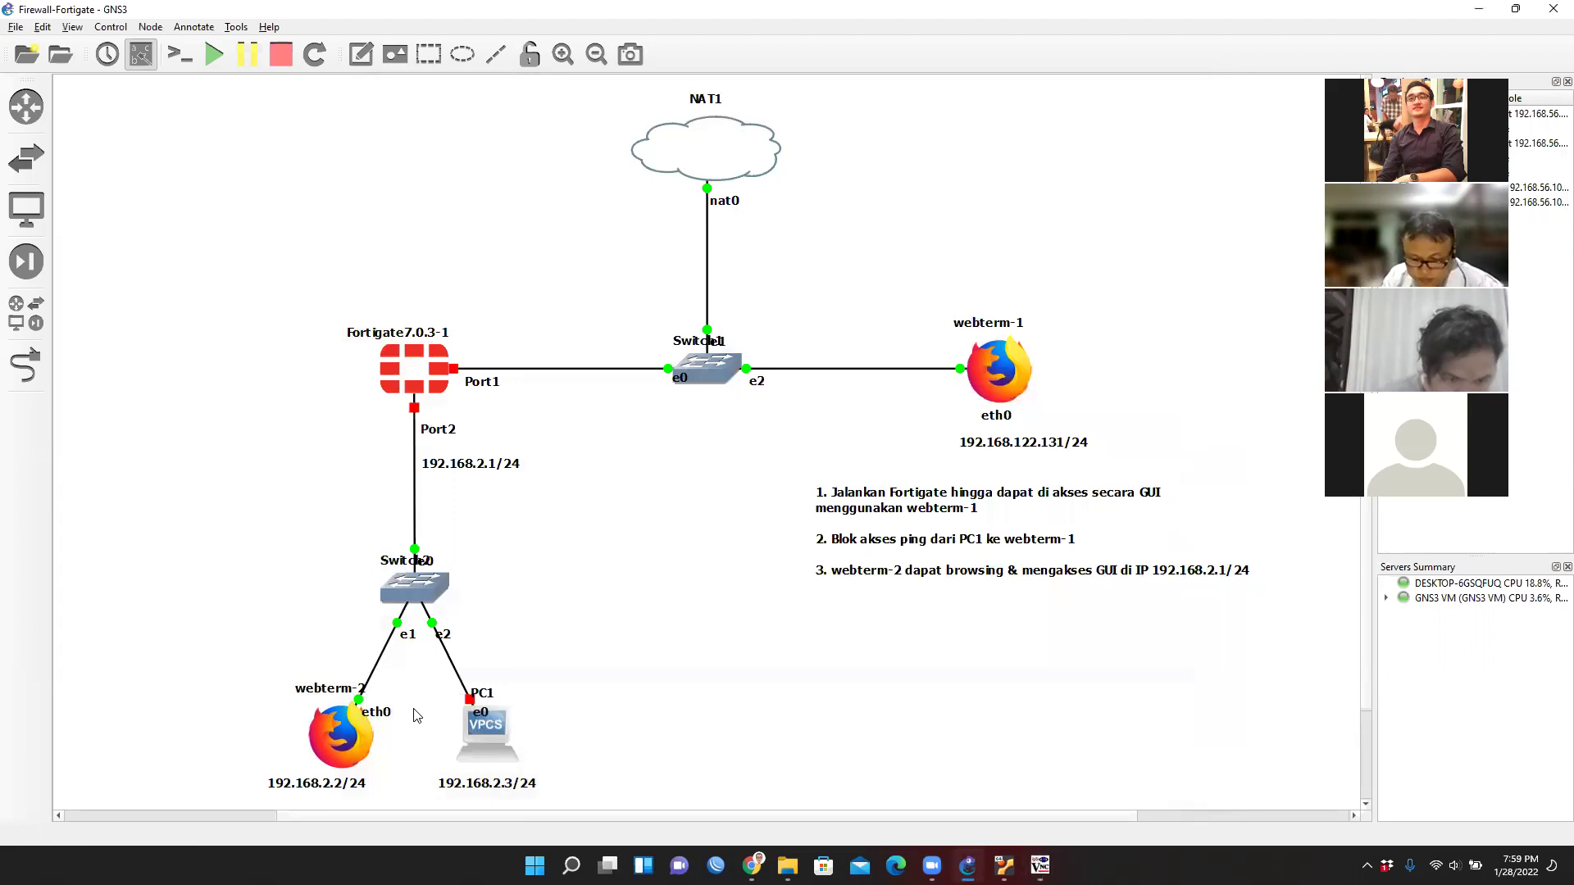
# Review PC1's startup.vpc, containing only 'set pcname PC1', and cancel without saving.
pyautogui.rightClick(497, 735)
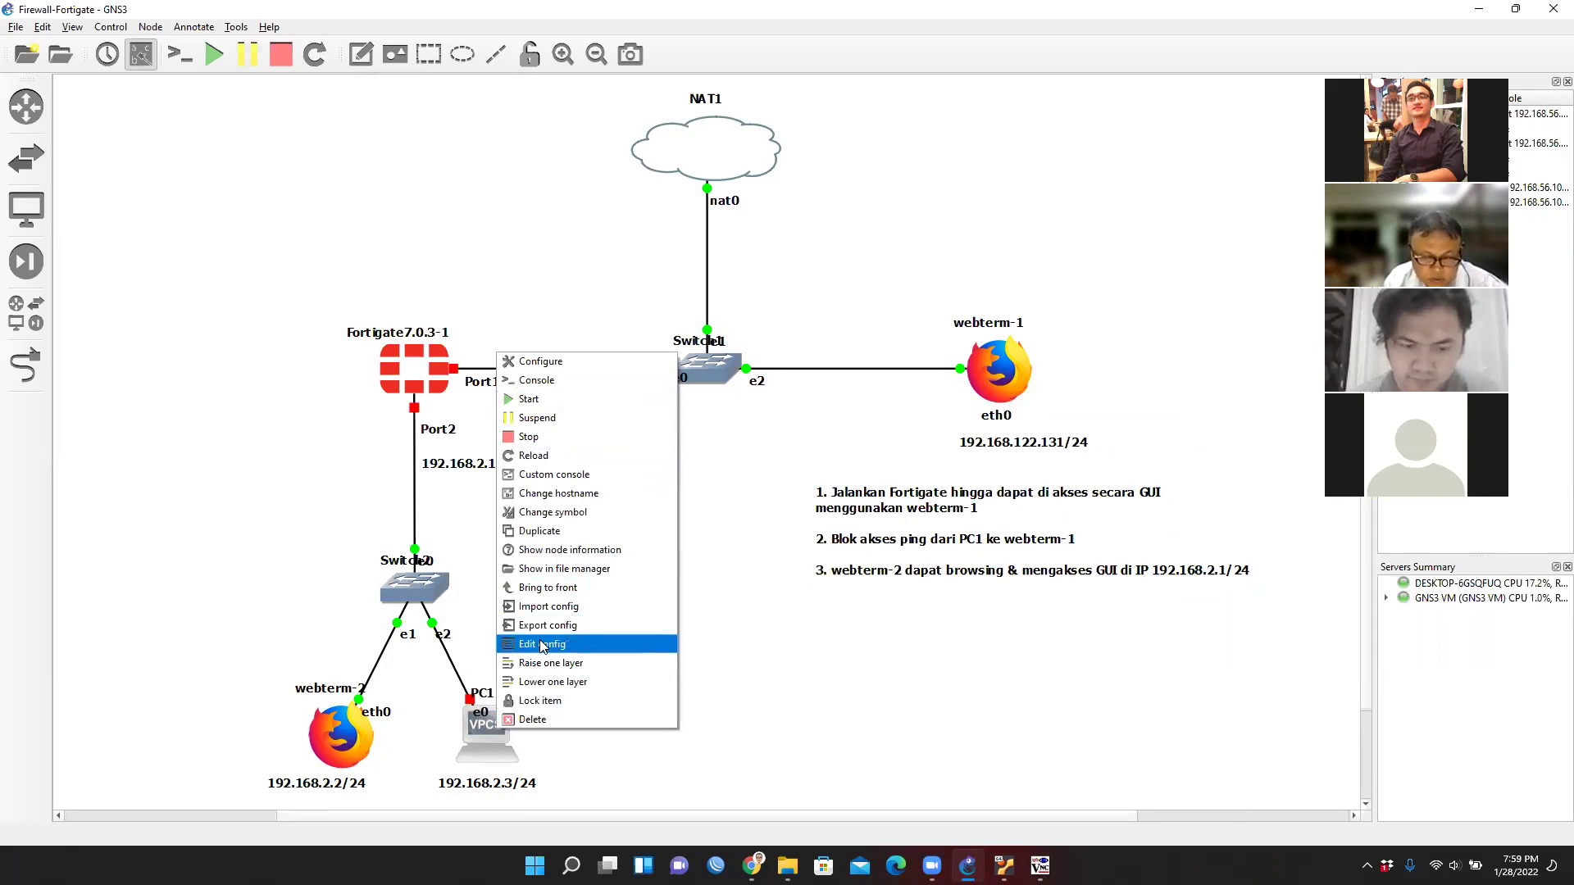
pyautogui.click(594, 644)
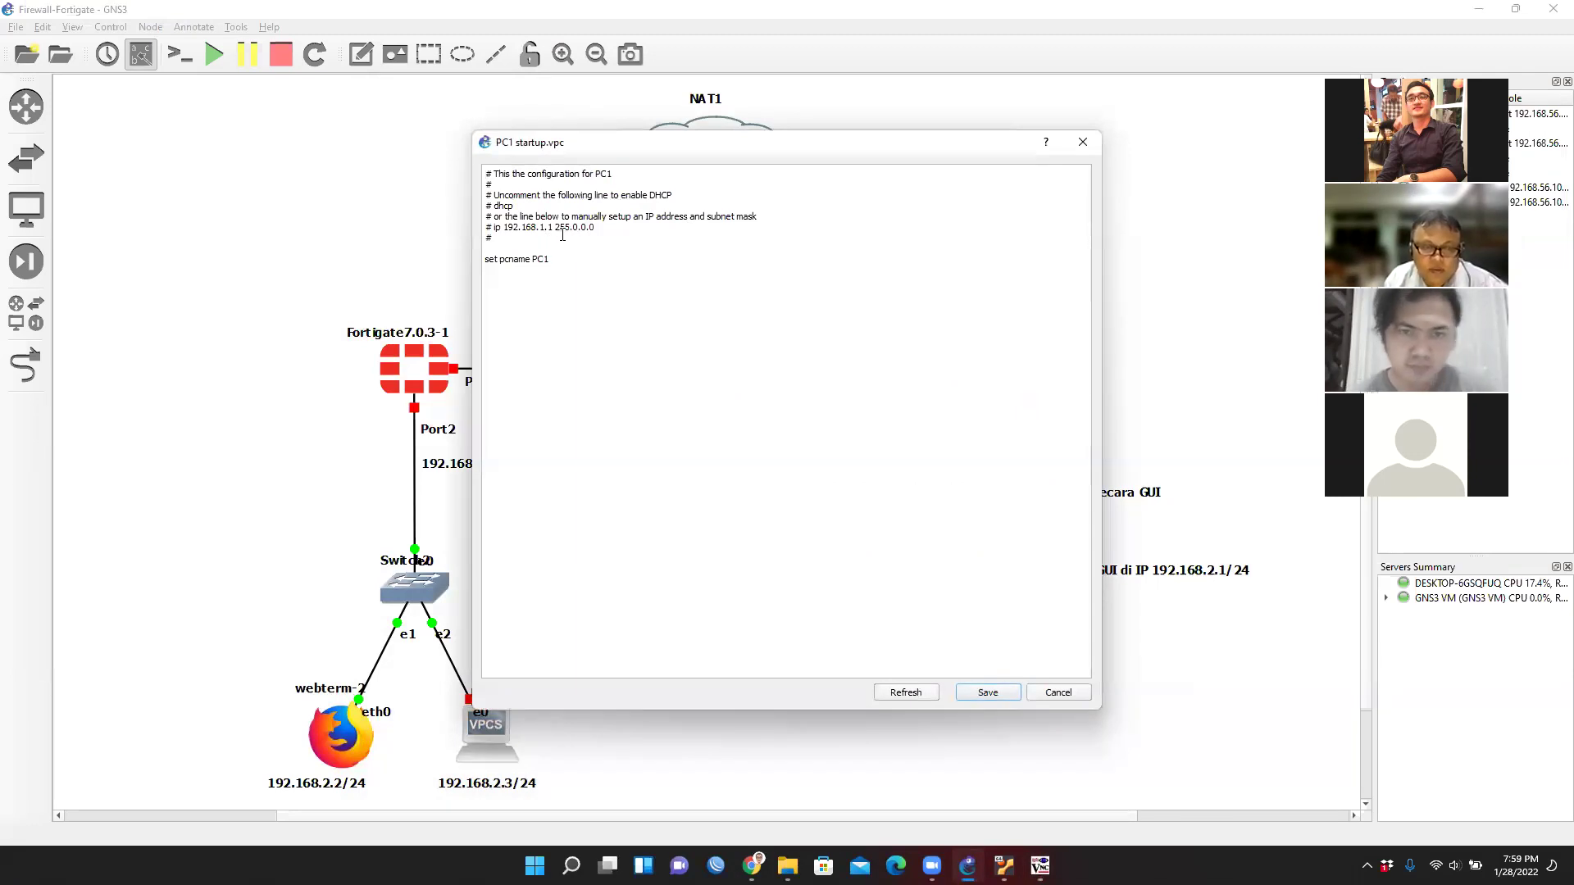
pyautogui.click(491, 228)
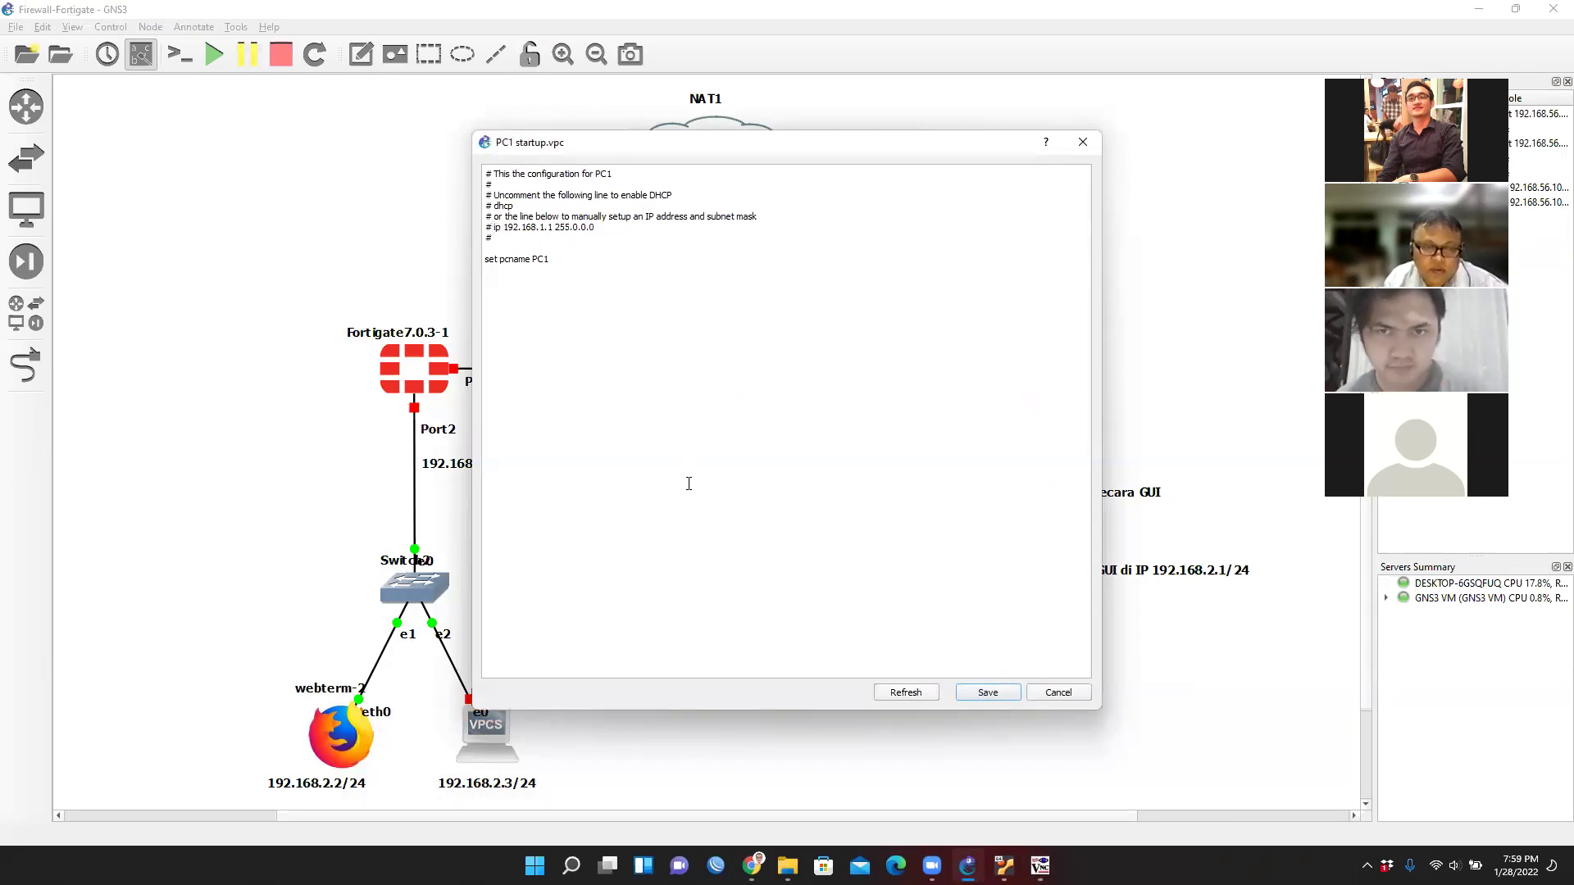
pyautogui.click(1058, 692)
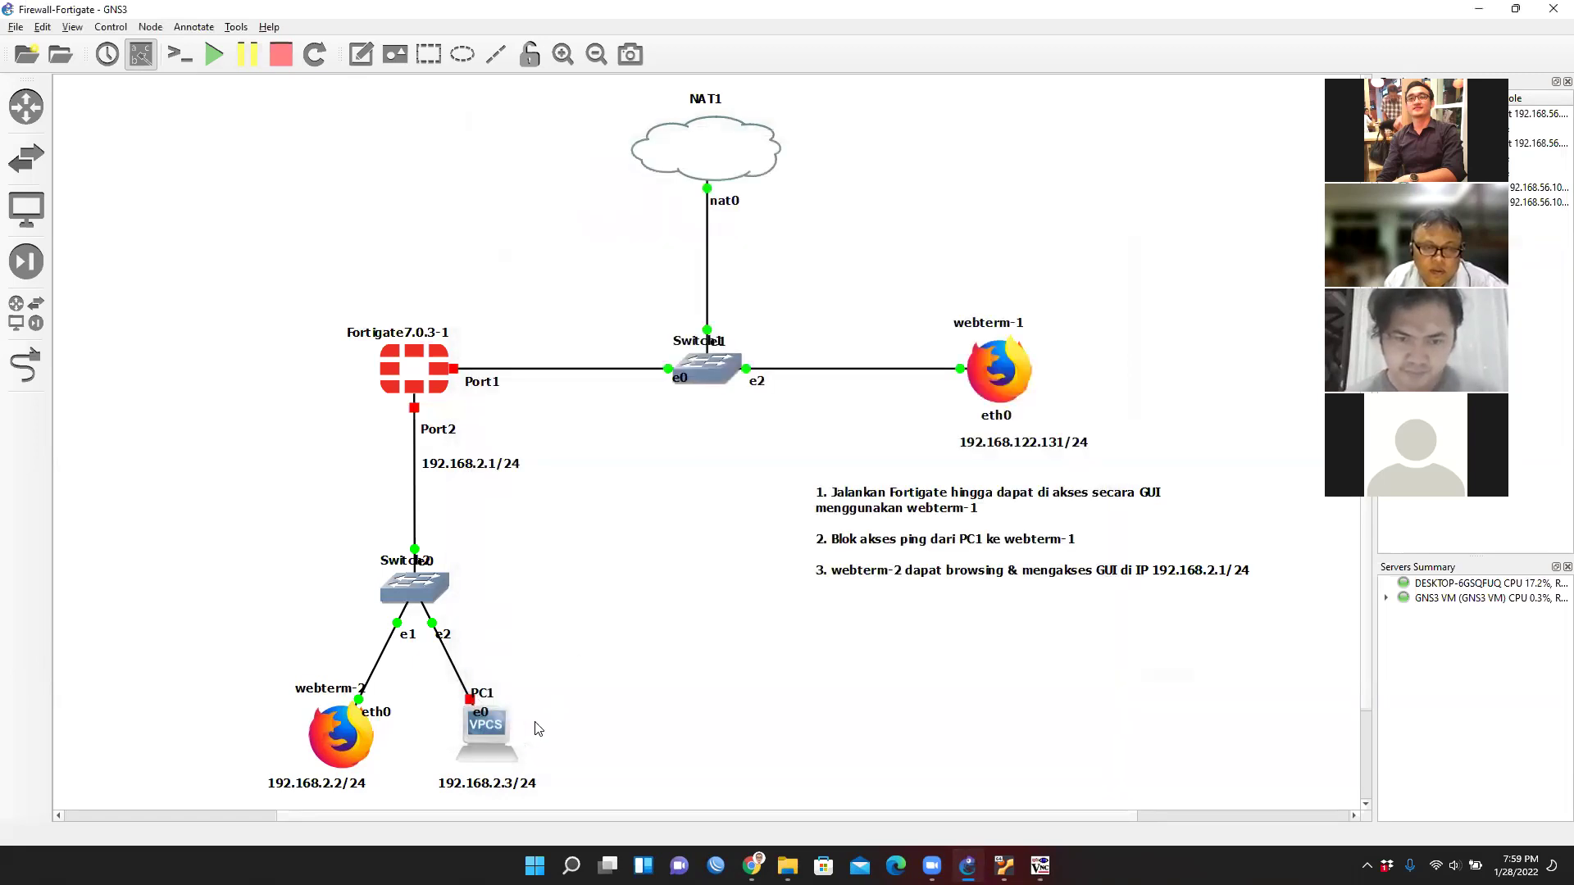
pyautogui.rightClick(475, 733)
pyautogui.click(563, 408)
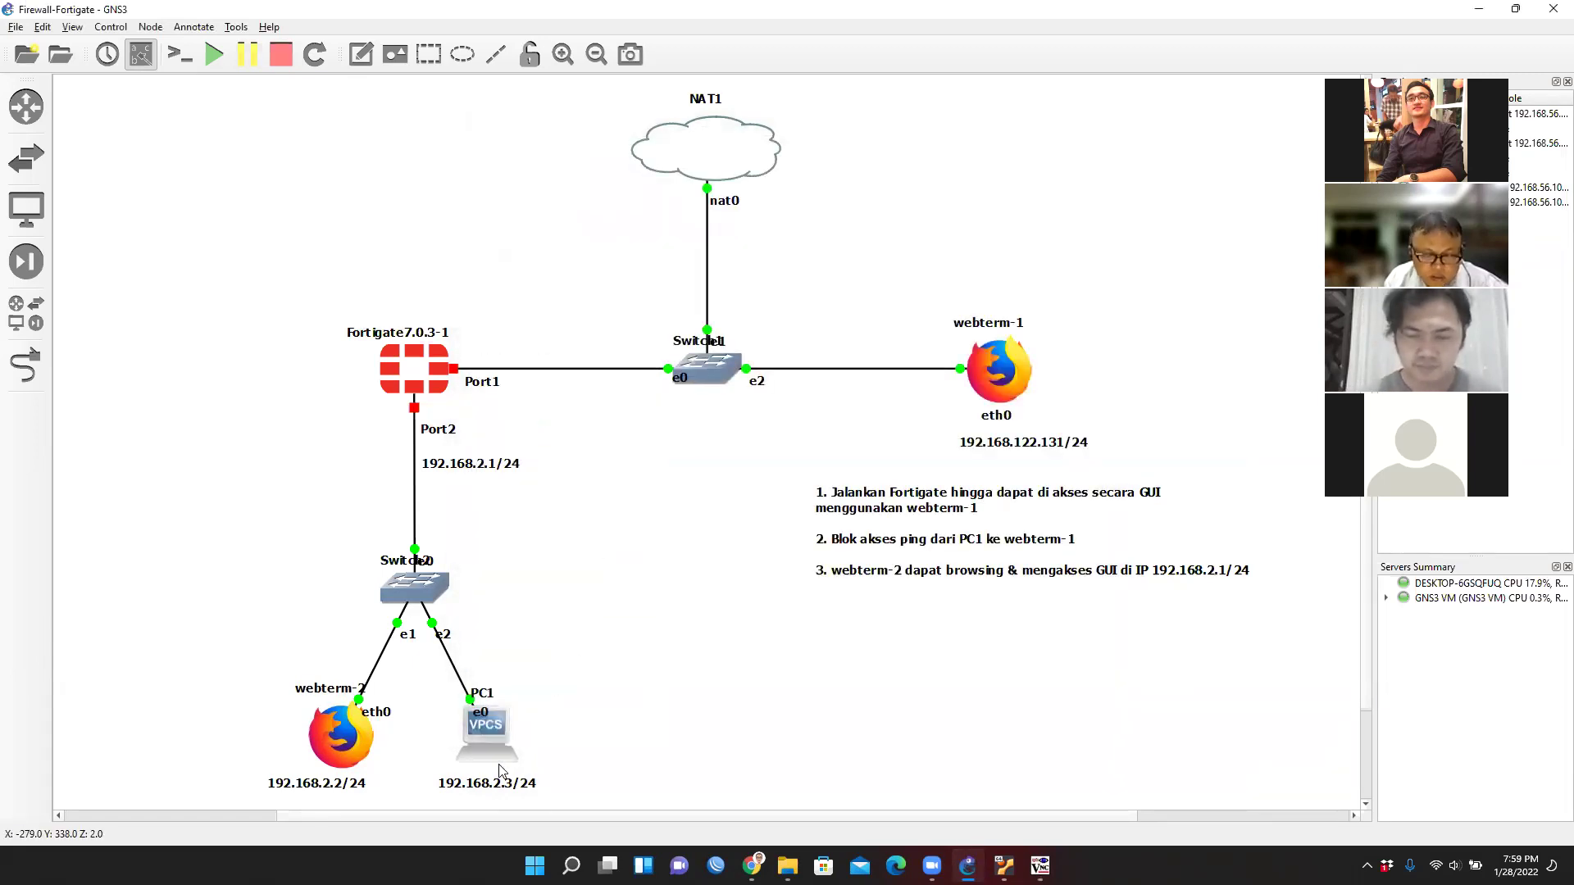
pyautogui.rightClick(503, 739)
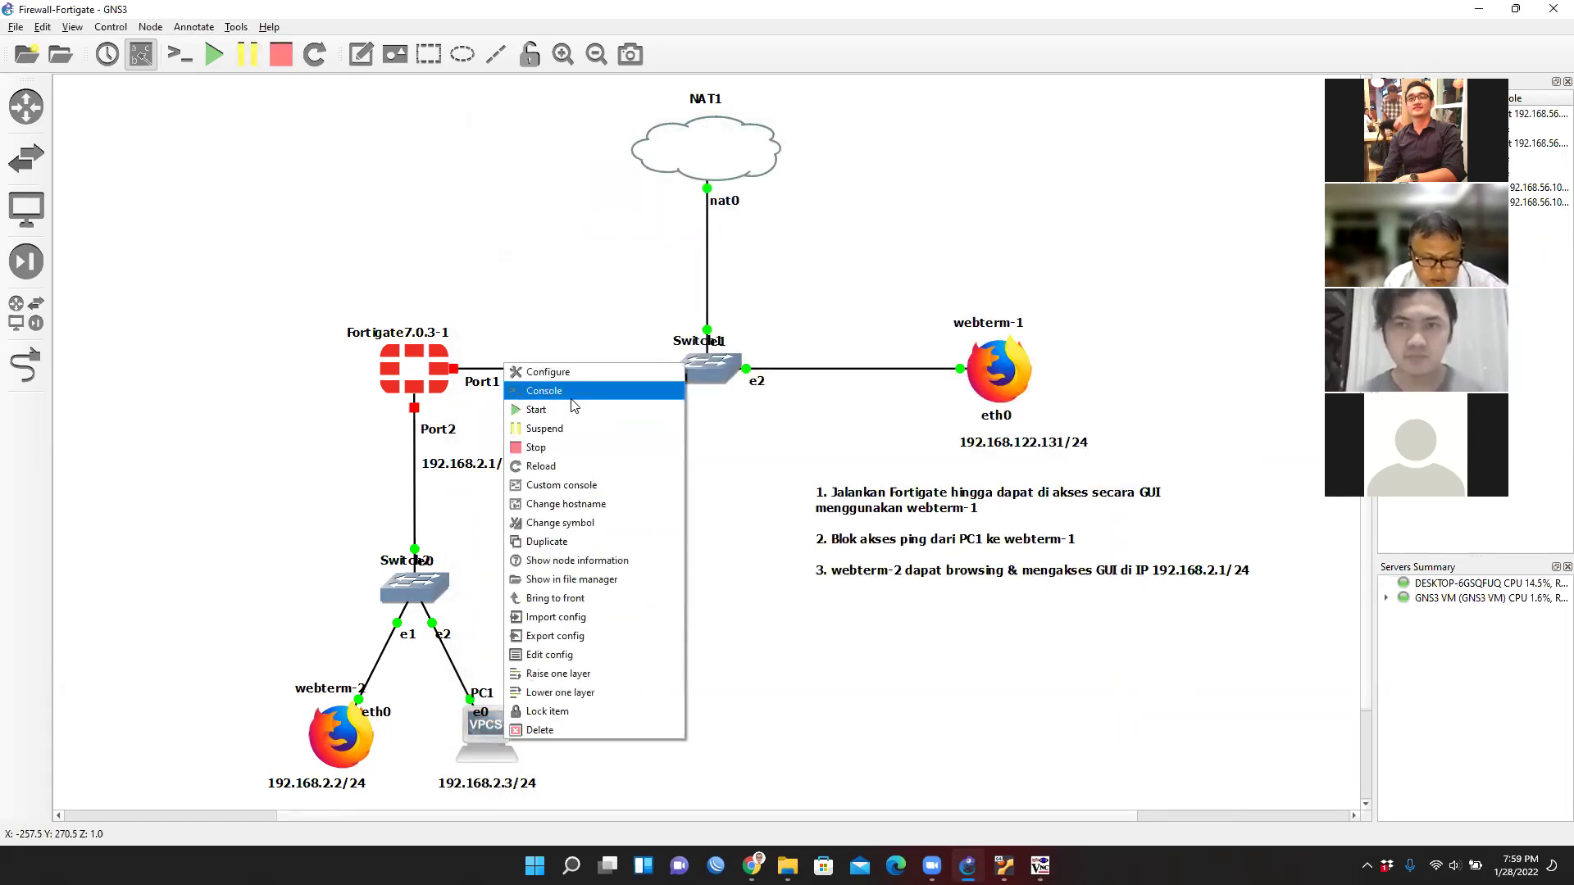
# Open PC1's console and run 'show ip', which shows an empty 0.0.0.0/0 address.
pyautogui.click(570, 392)
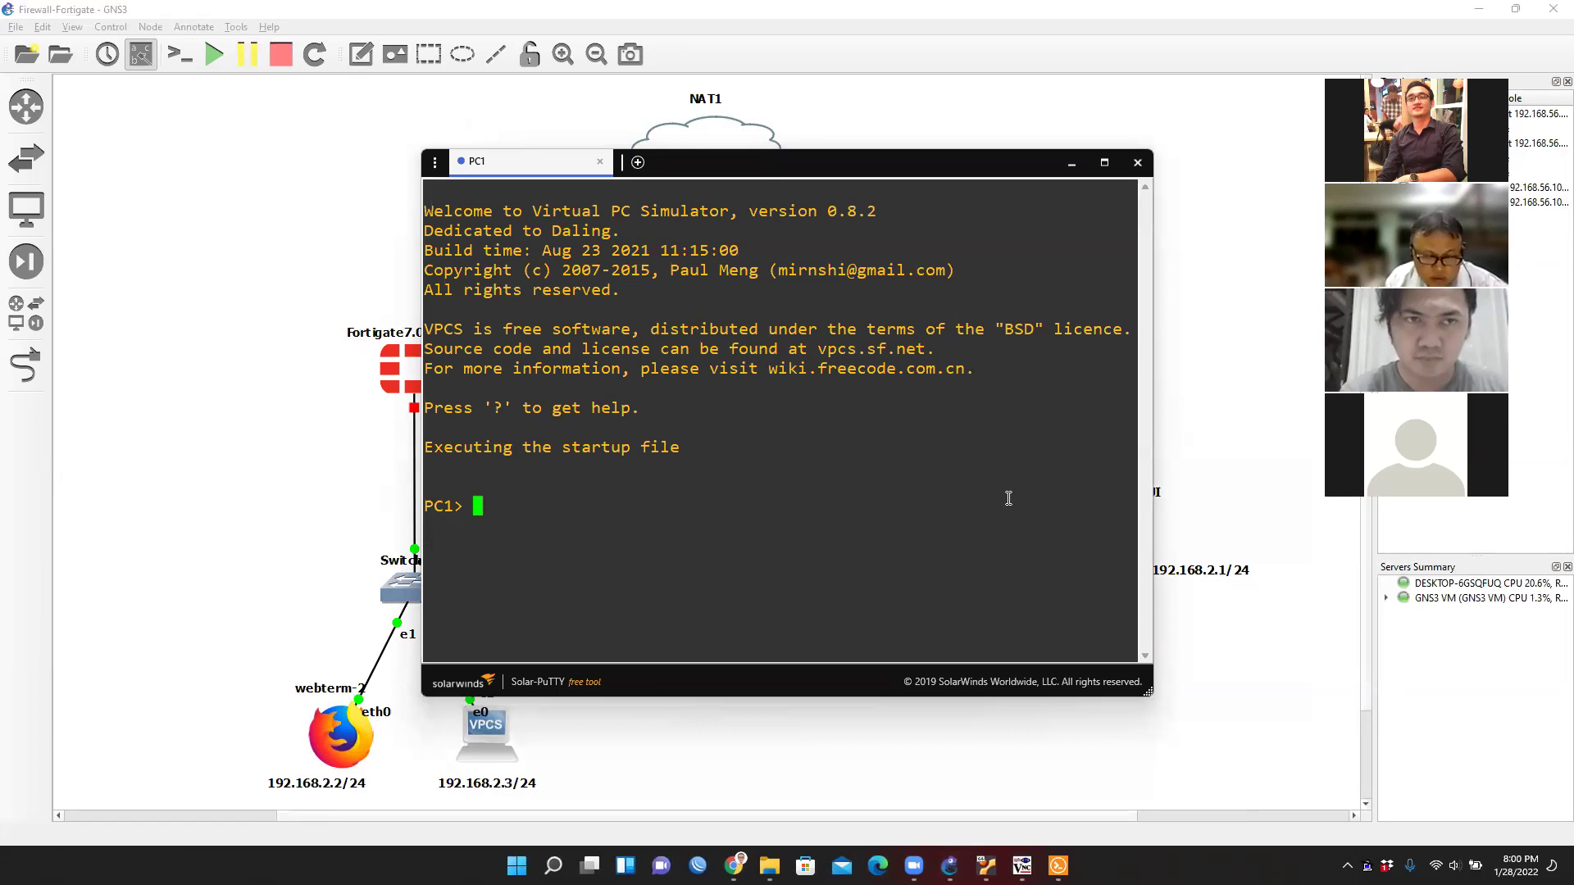
pyautogui.write('show ')
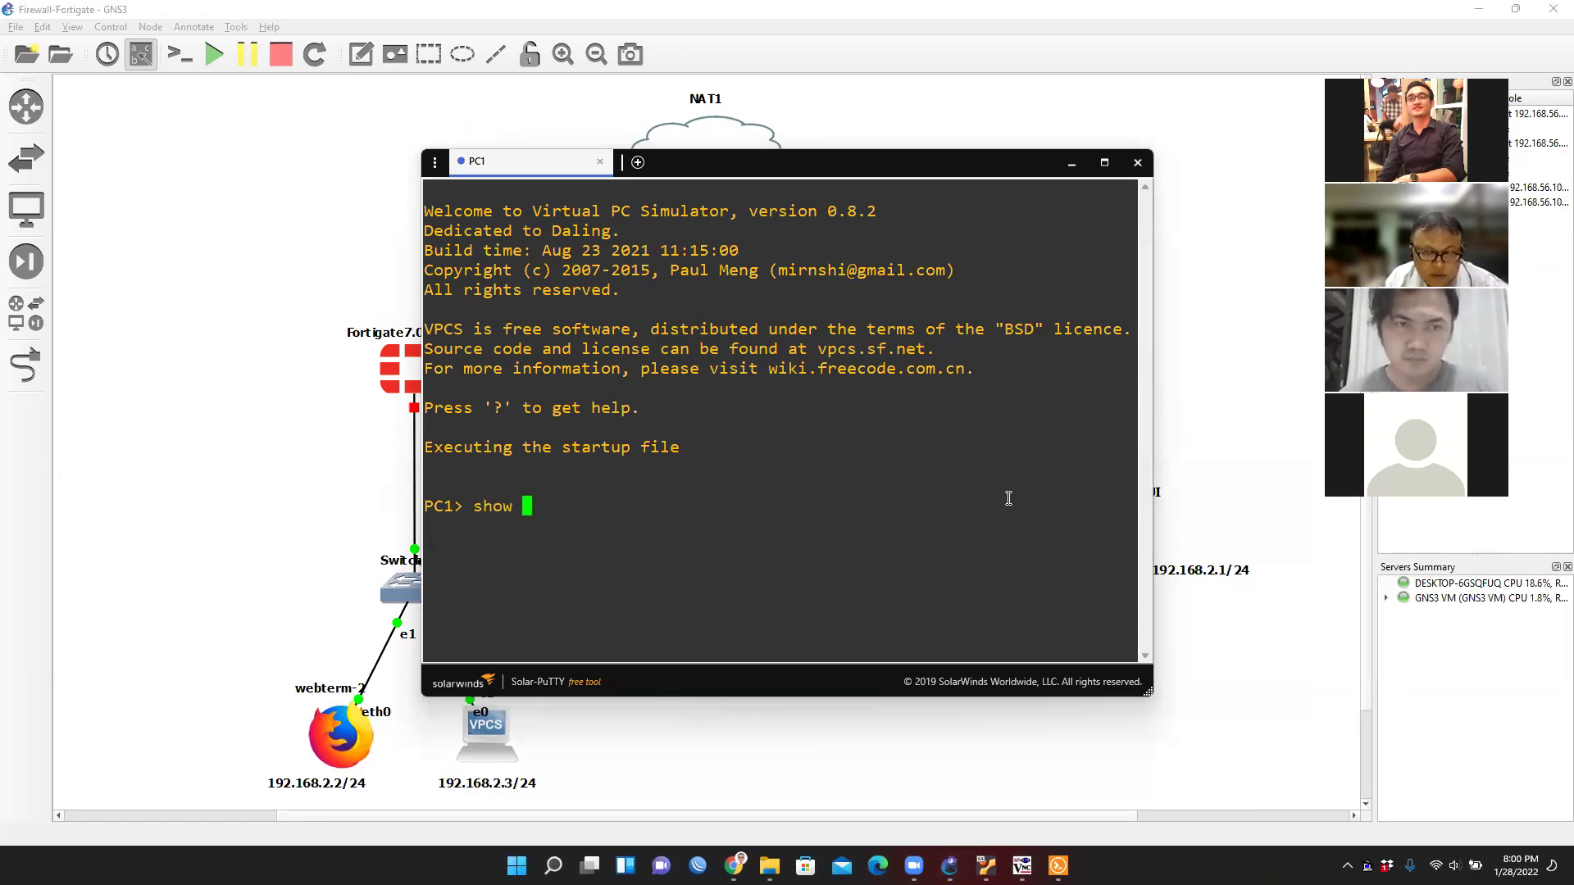
pyautogui.write('ip')
pyautogui.press('Return')
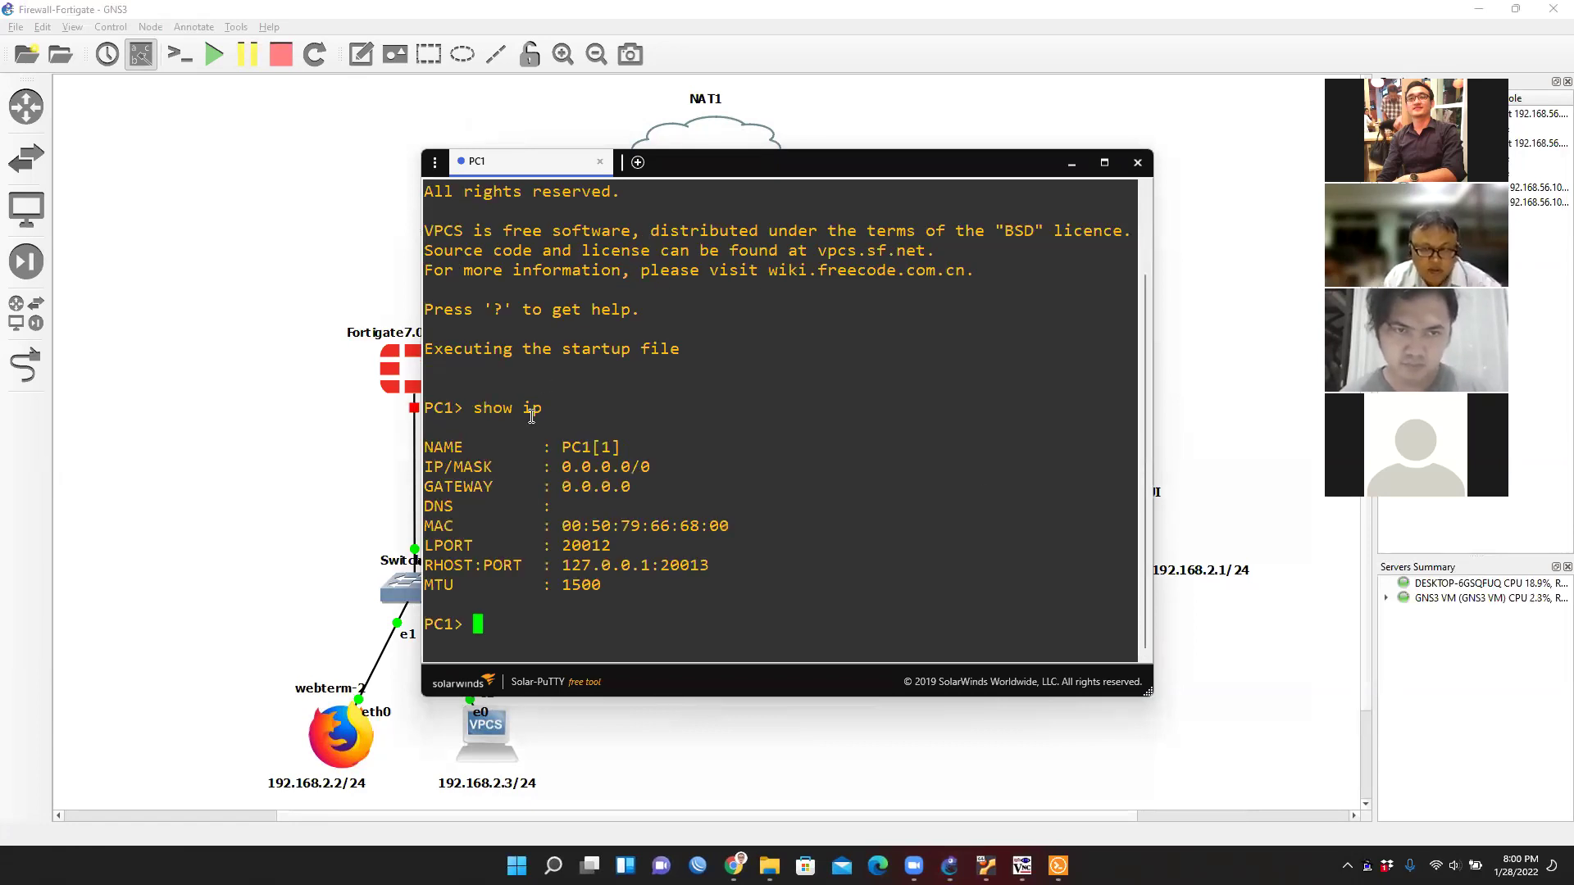
pyautogui.moveTo(669, 465); pyautogui.dragTo(539, 472)
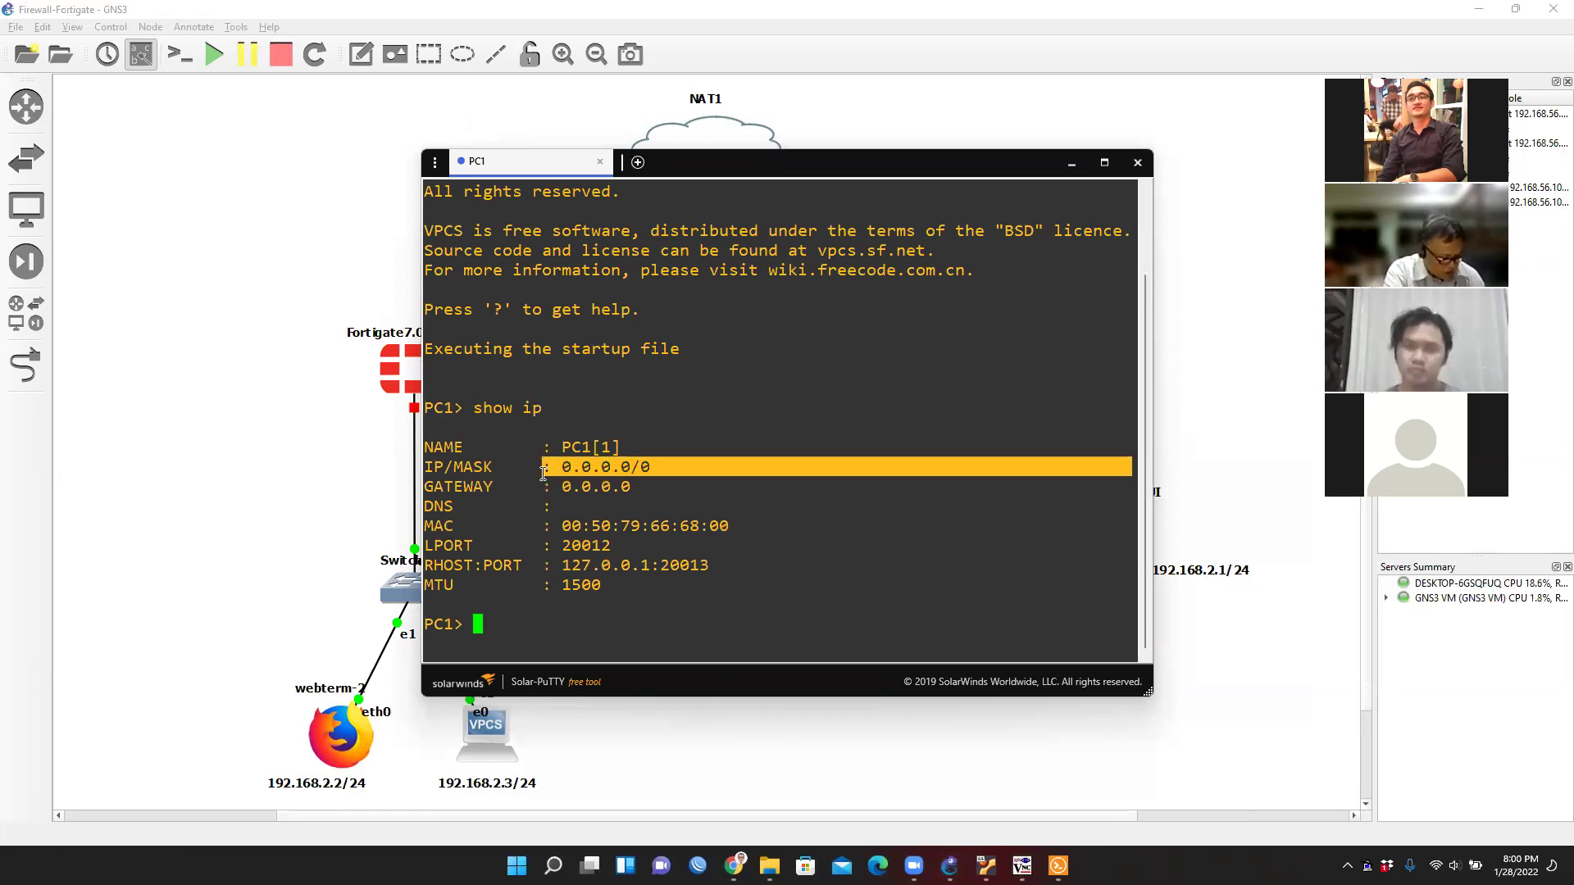
pyautogui.click(495, 625)
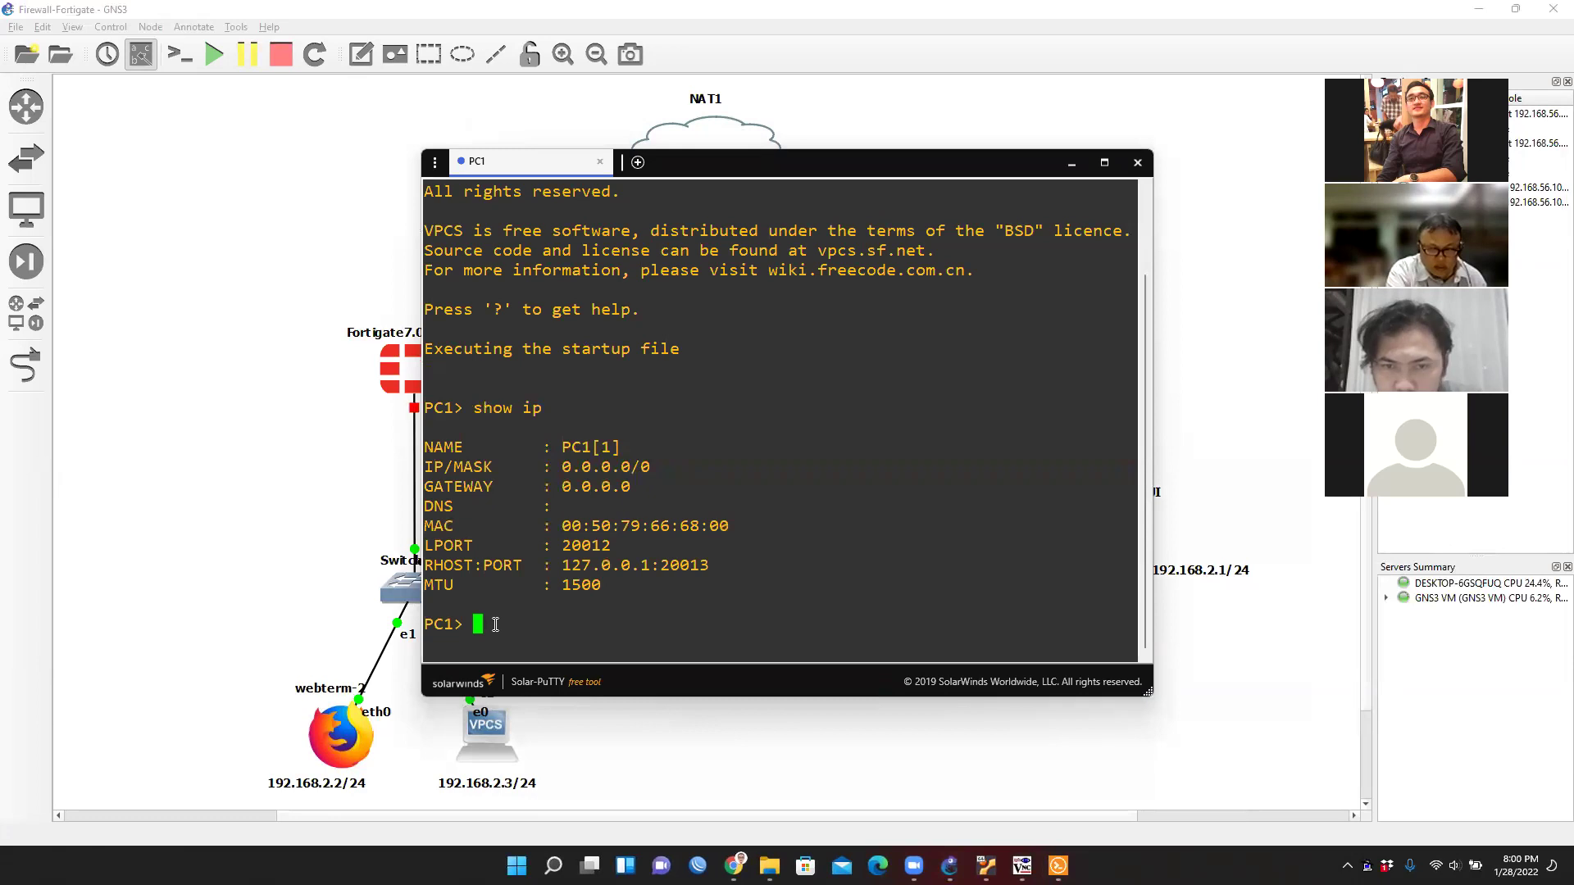
# Set PC1's IP to 192.168.2.3/24 with gateway 192.168.2.1 and verify with 'show ip'.
pyautogui.write('ip 192.168.2.3')
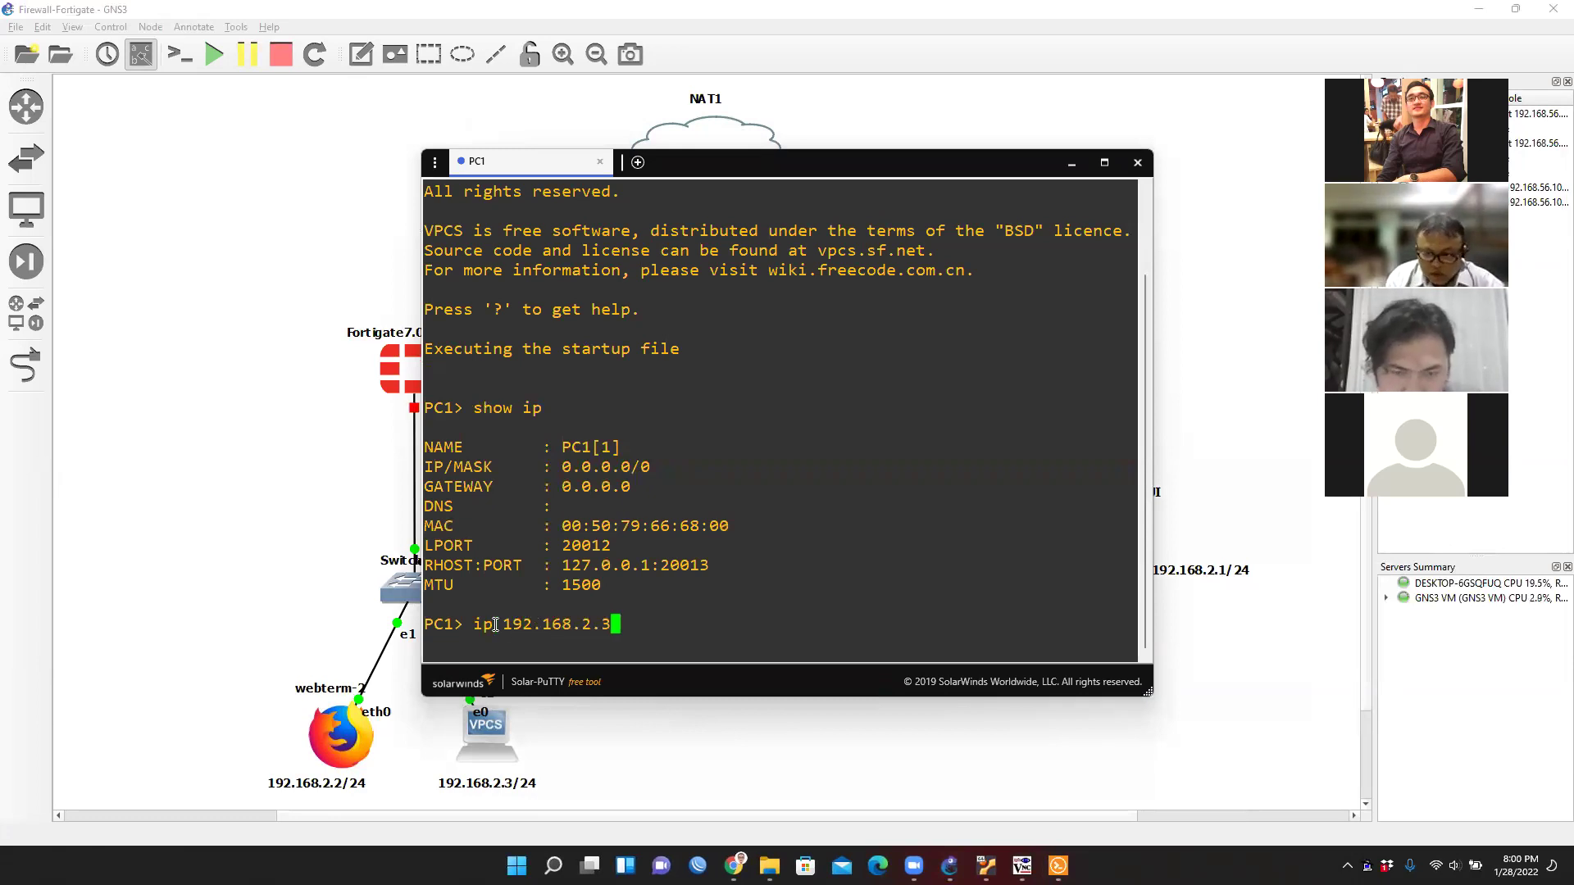
pyautogui.write('/24')
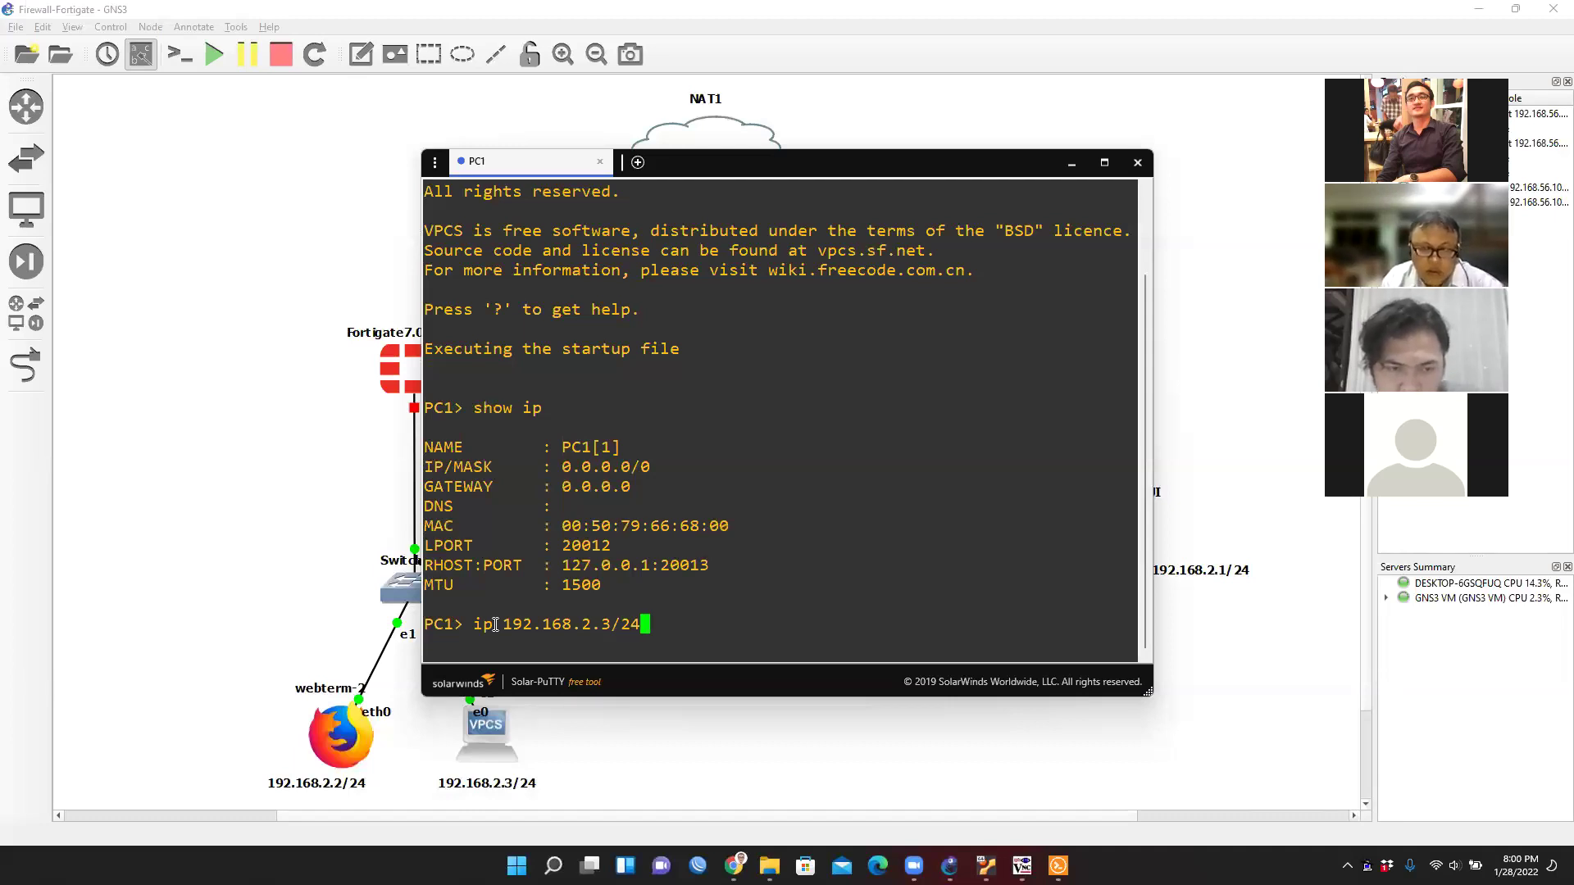
pyautogui.write(' 192.168.')
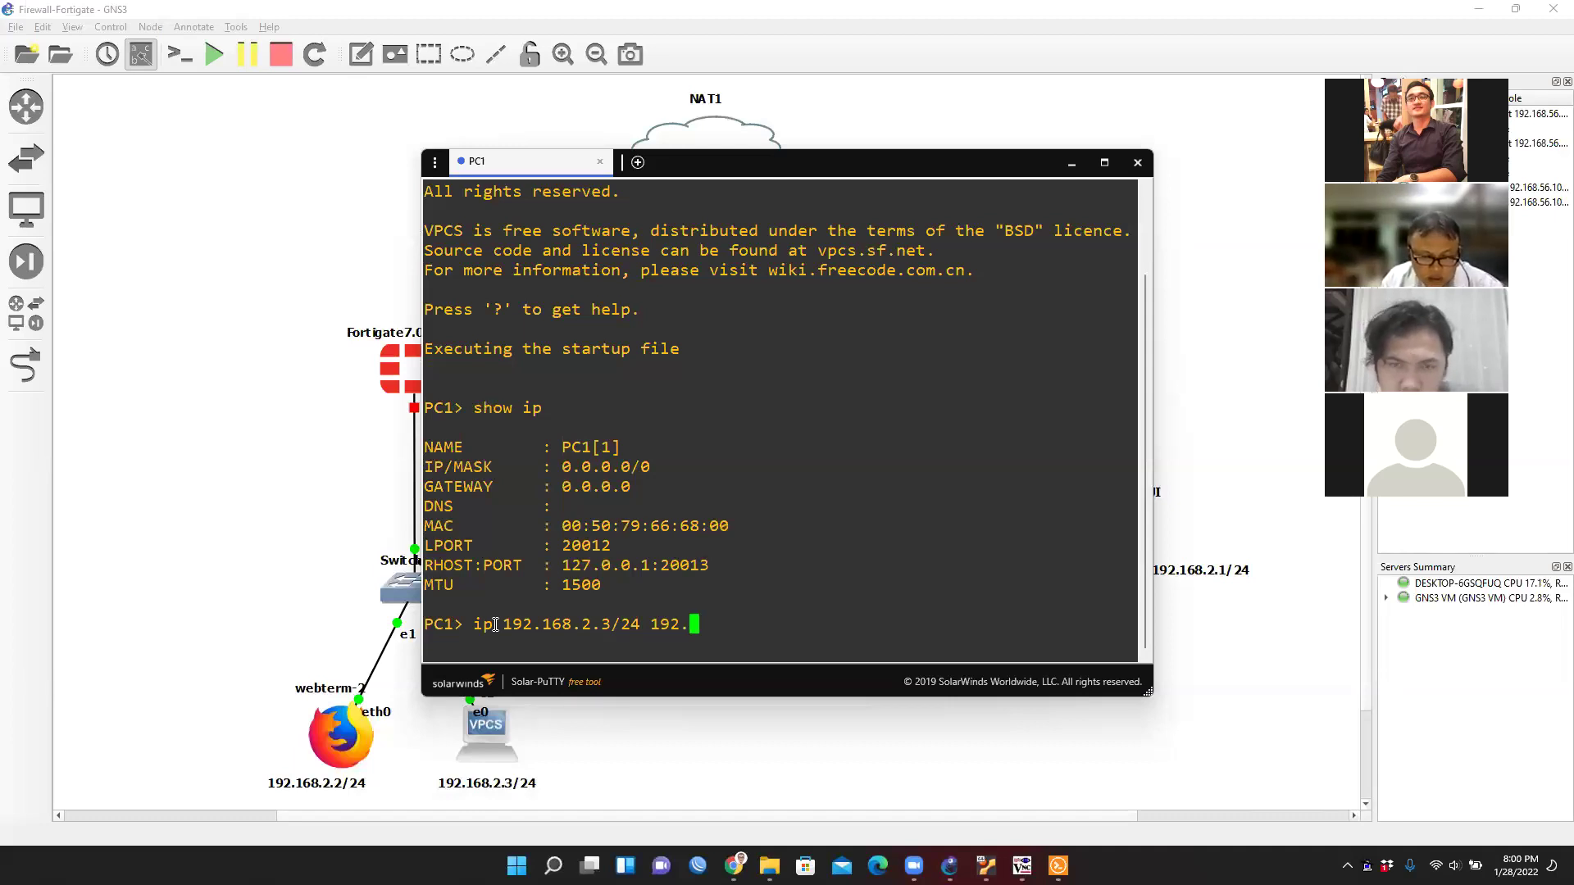
pyautogui.write('2.1')
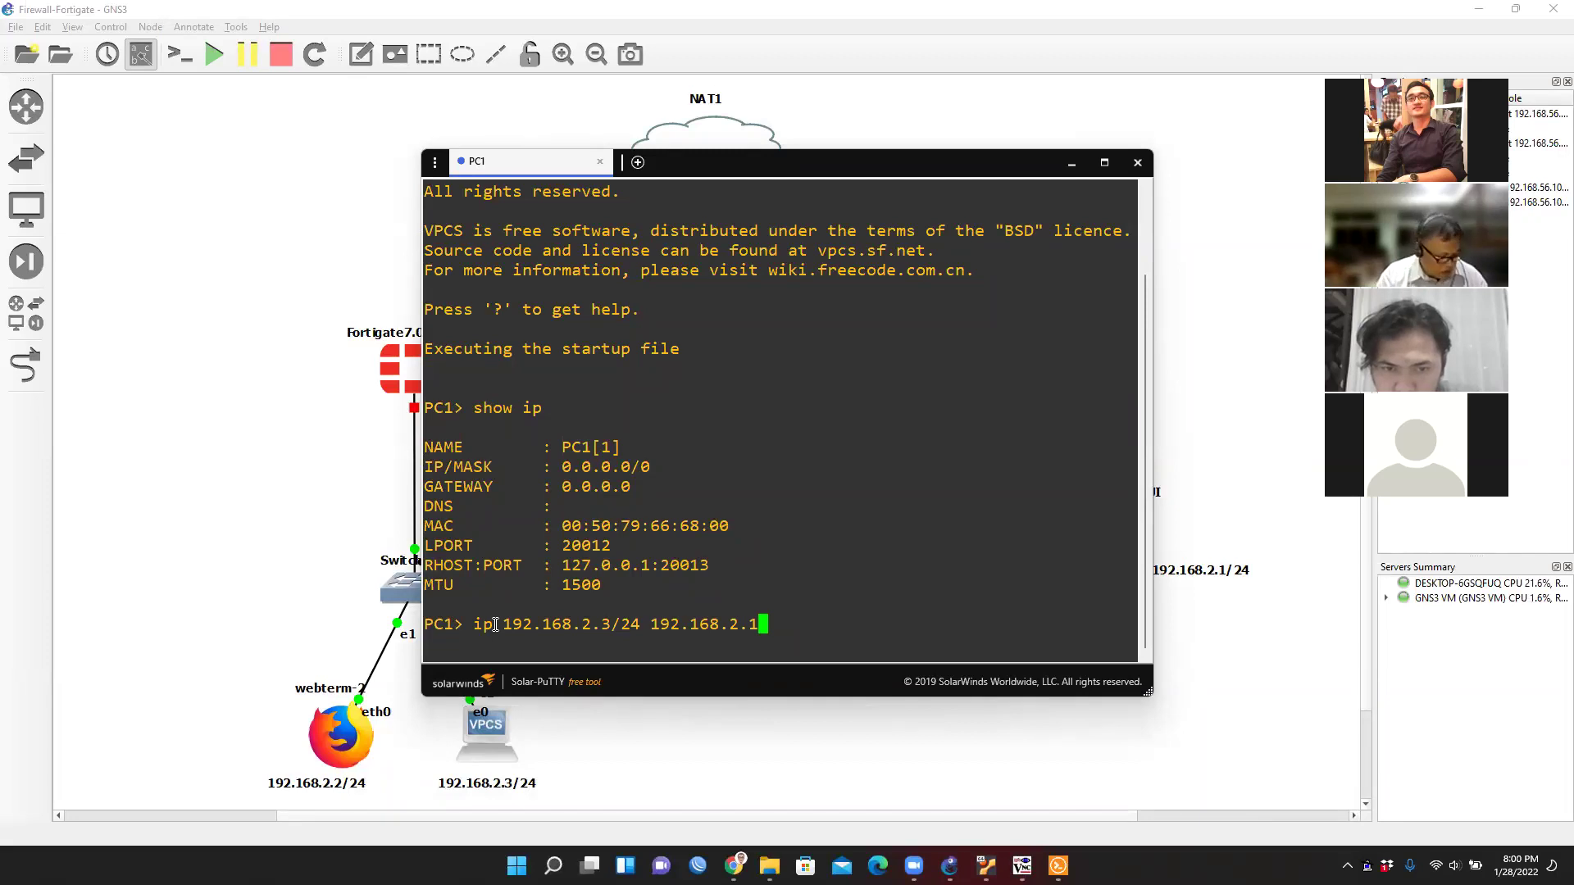
pyautogui.press('Return')
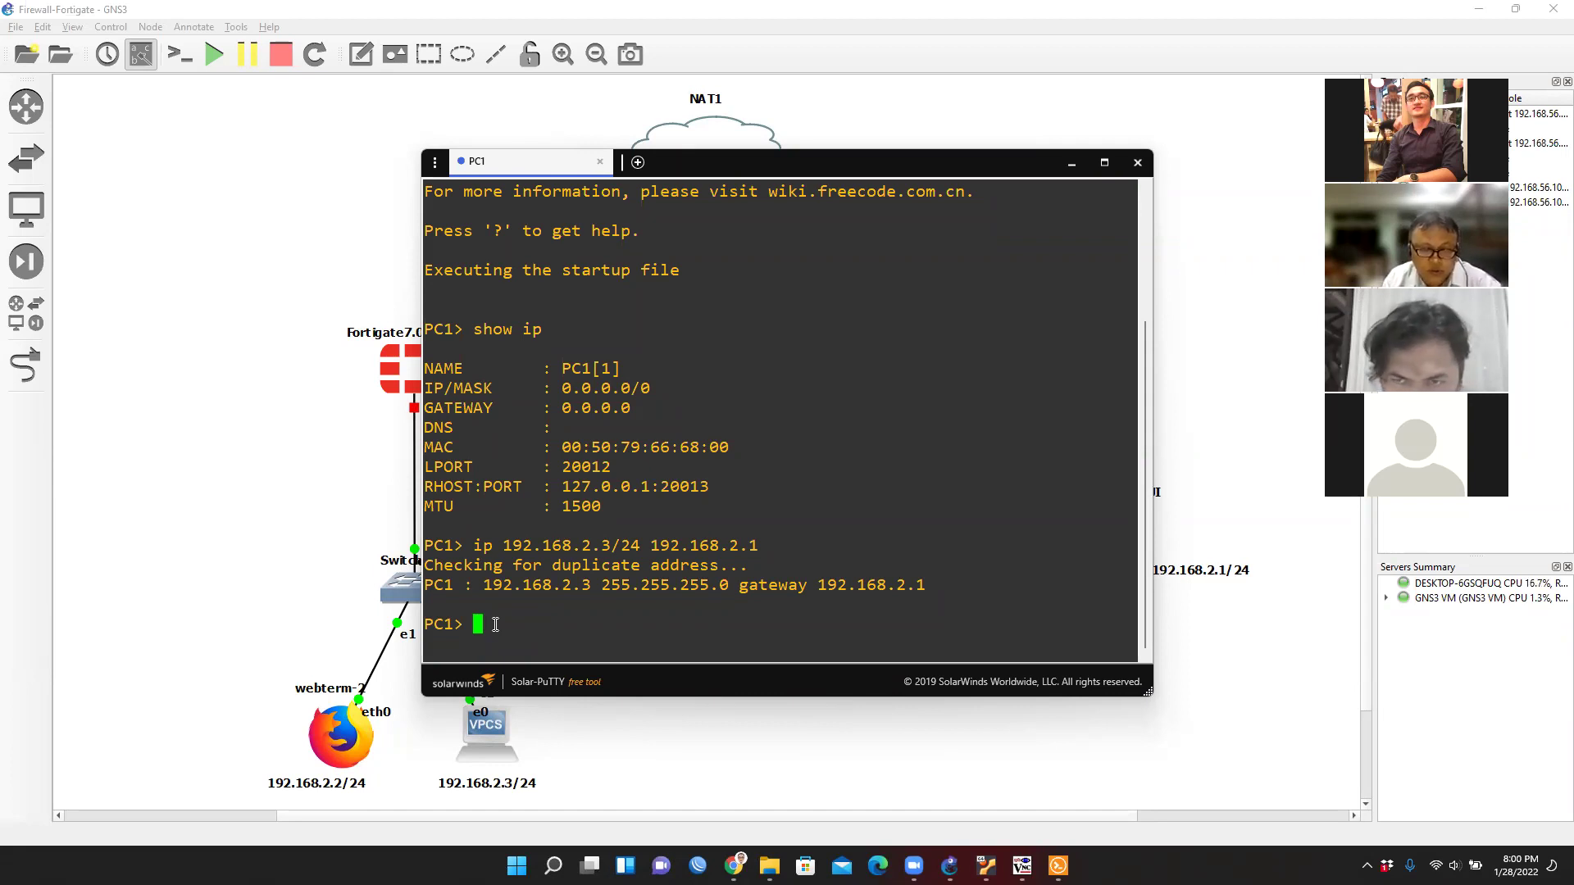
pyautogui.write('show ip')
pyautogui.press('Return')
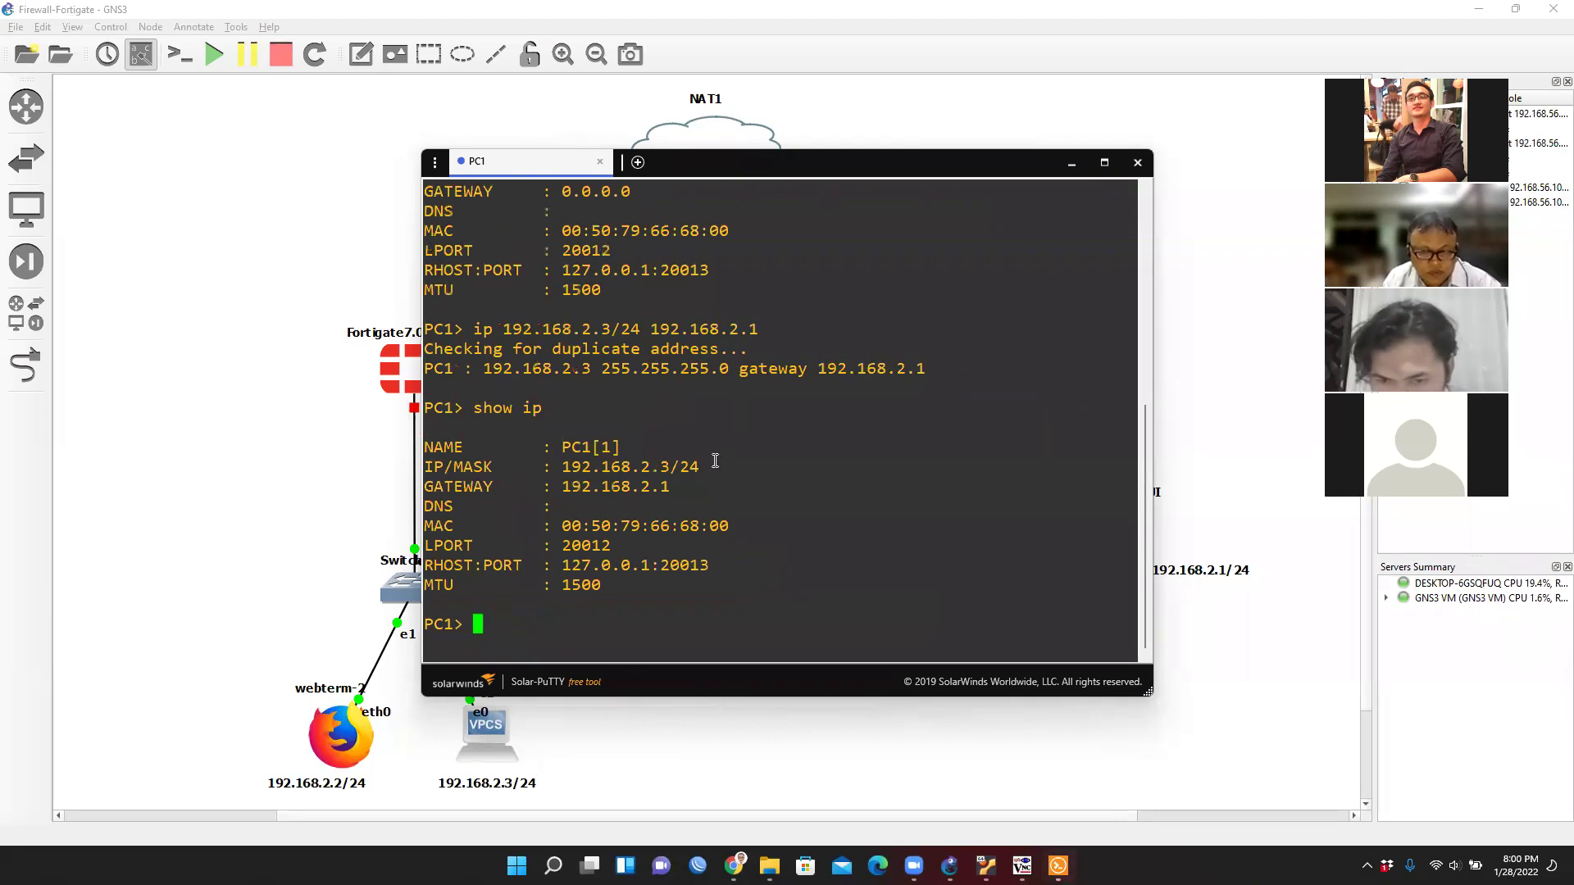
pyautogui.moveTo(555, 469); pyautogui.dragTo(713, 457)
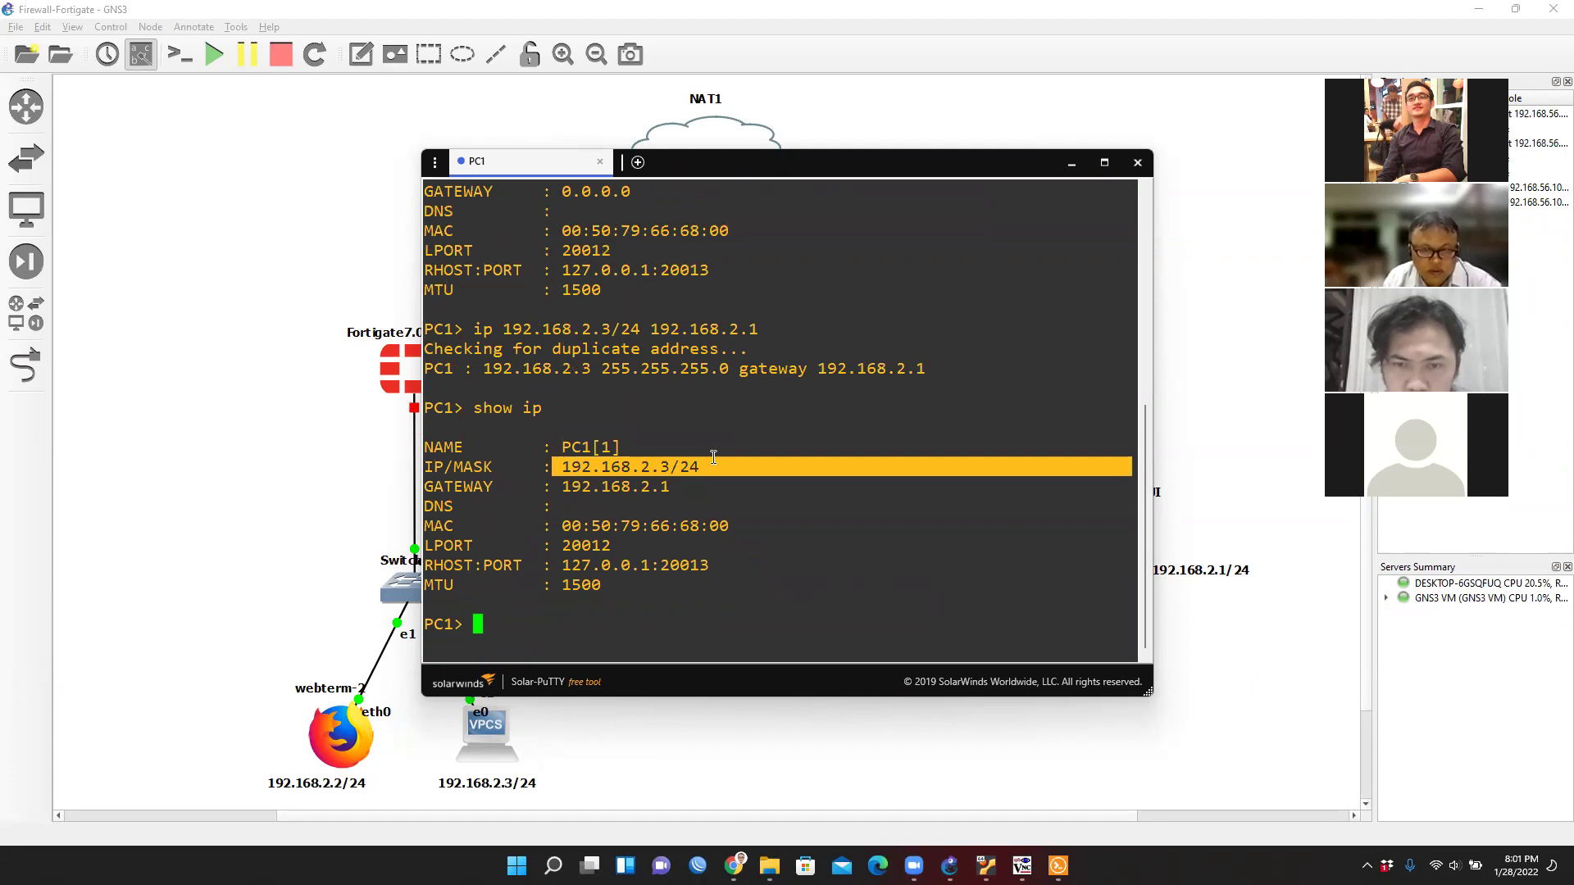
pyautogui.click(548, 627)
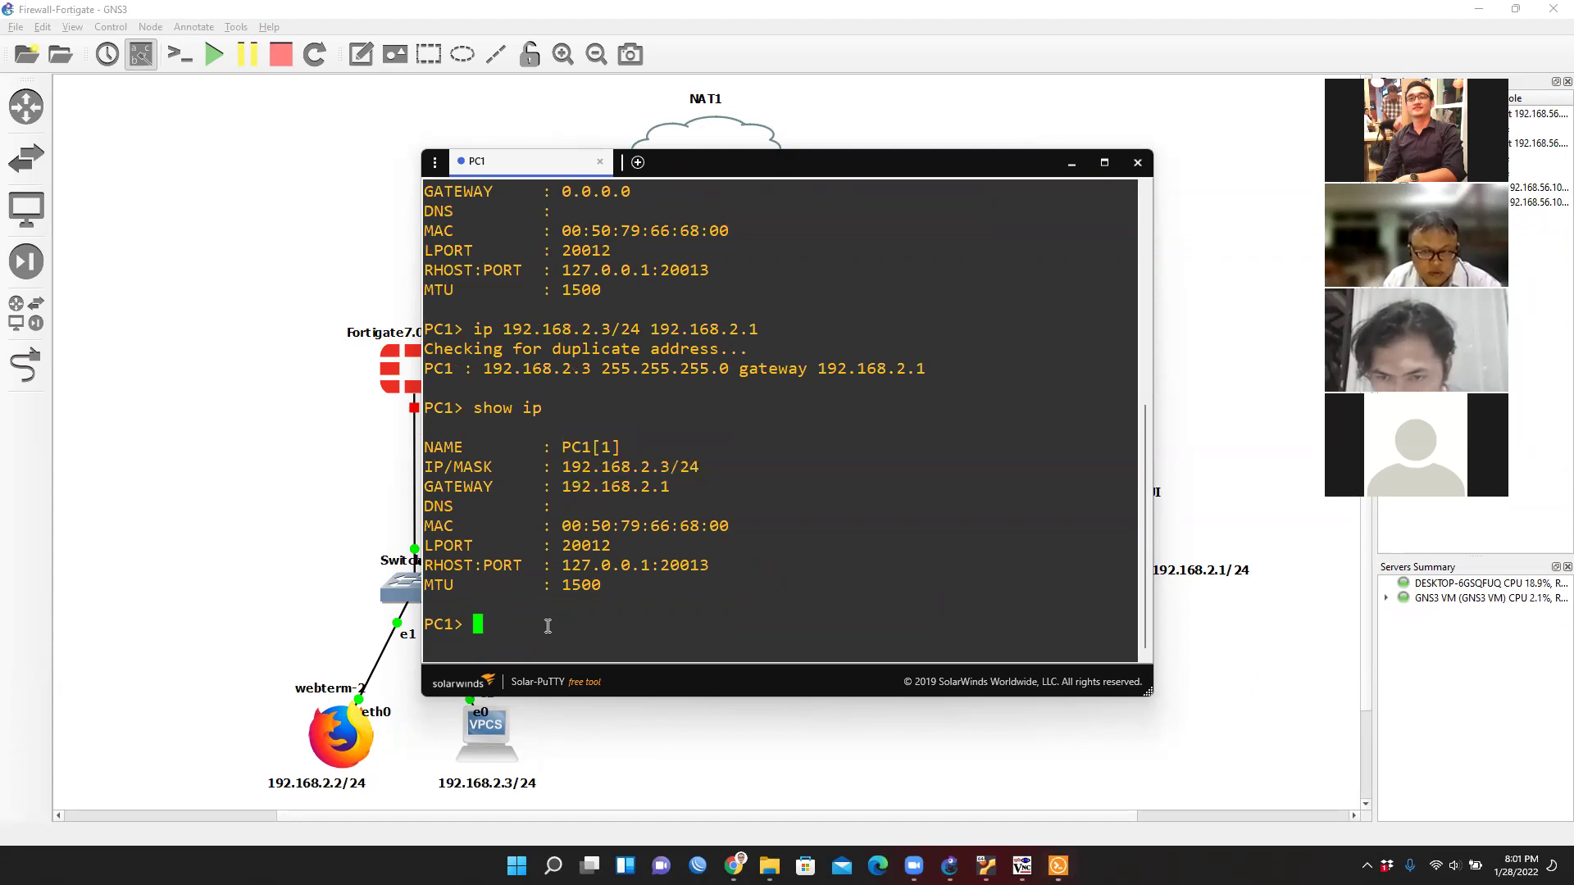
# Ping 192.168.2.3 and then webterm-2 at 192.168.2.2, stopping with Ctrl+C.
pyautogui.write('ping ')
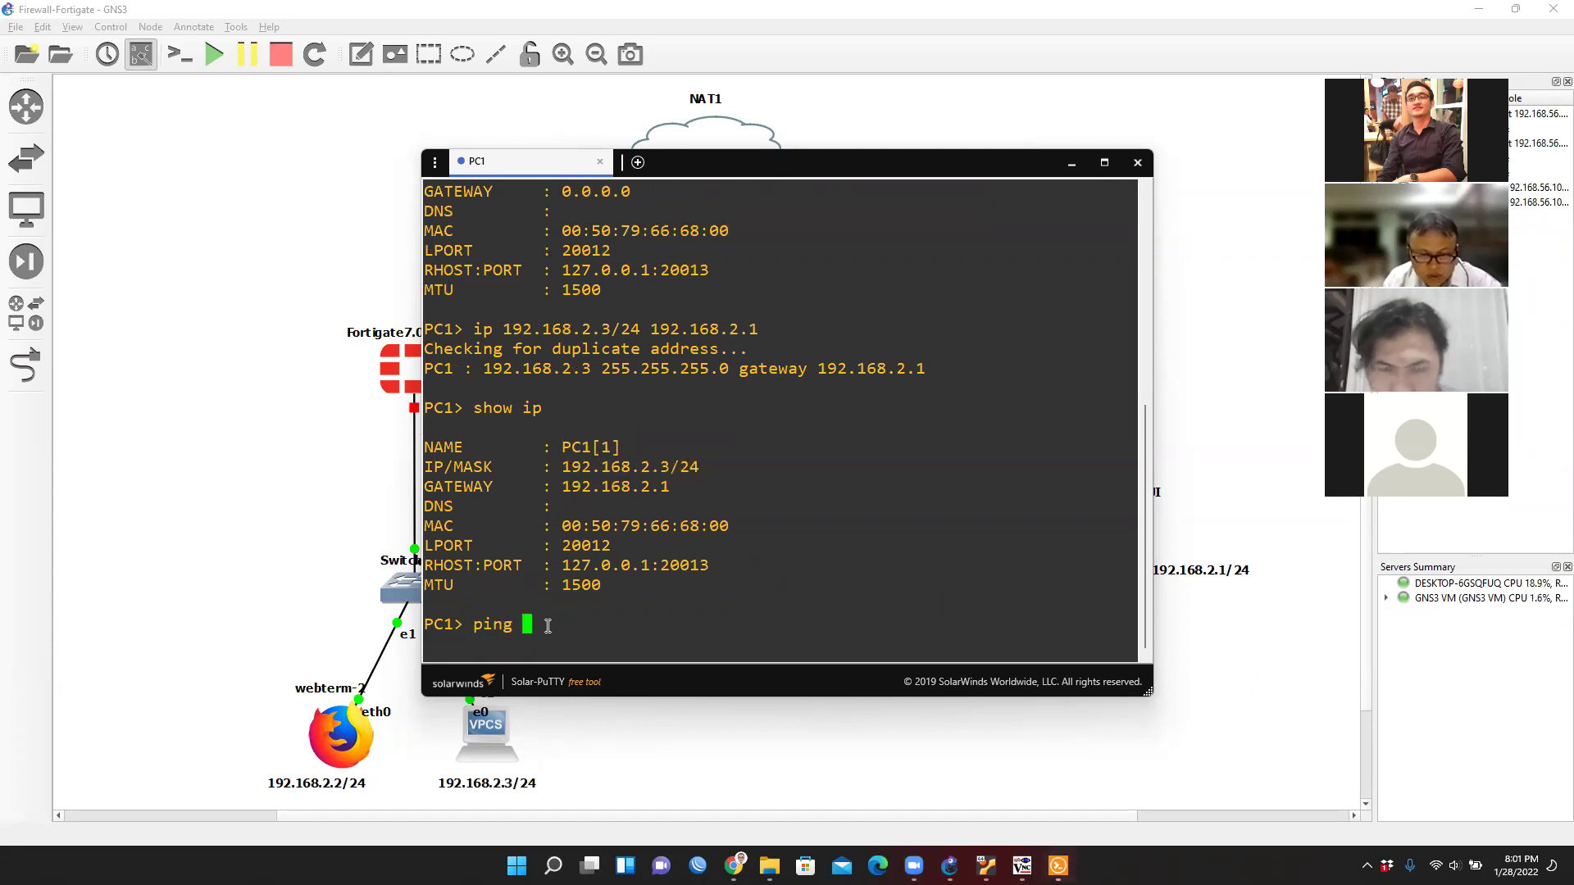
pyautogui.write('192.168.')
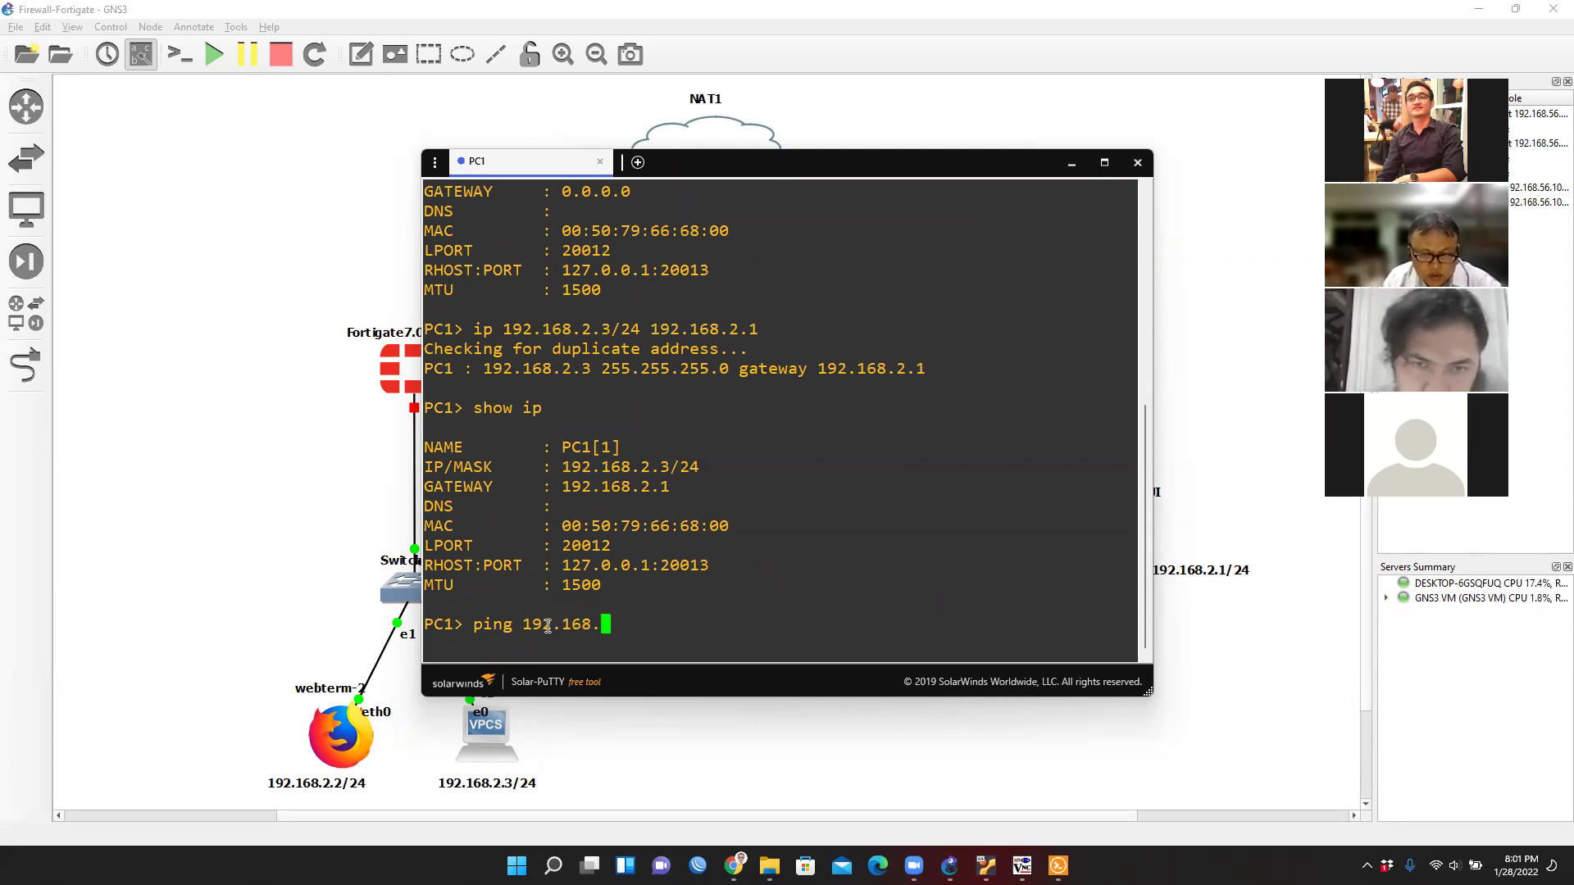
pyautogui.write('2.')
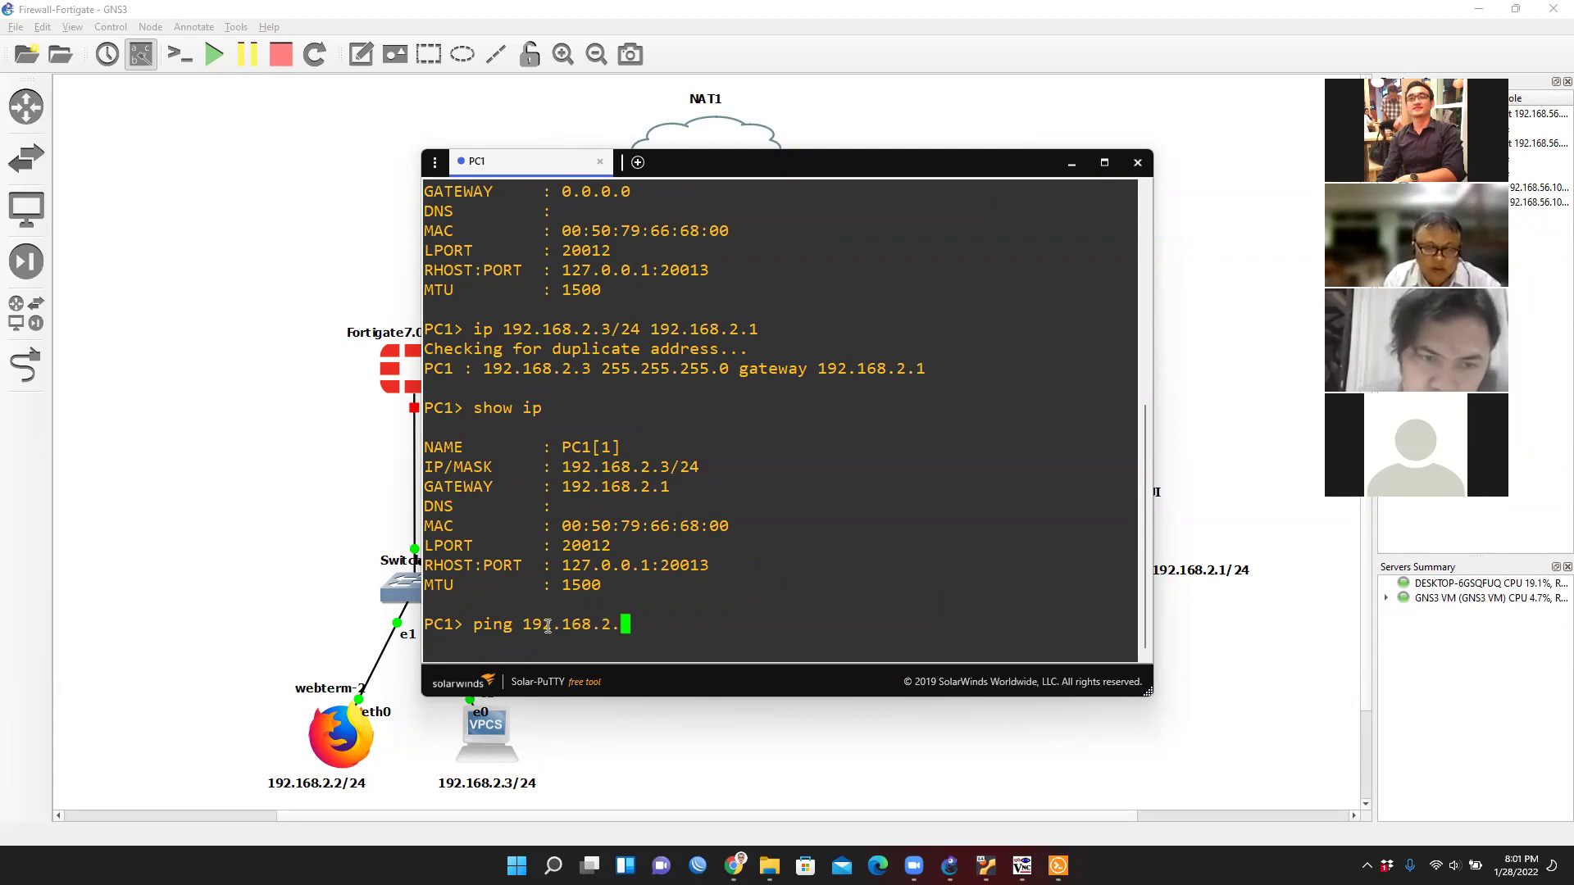
pyautogui.write('3')
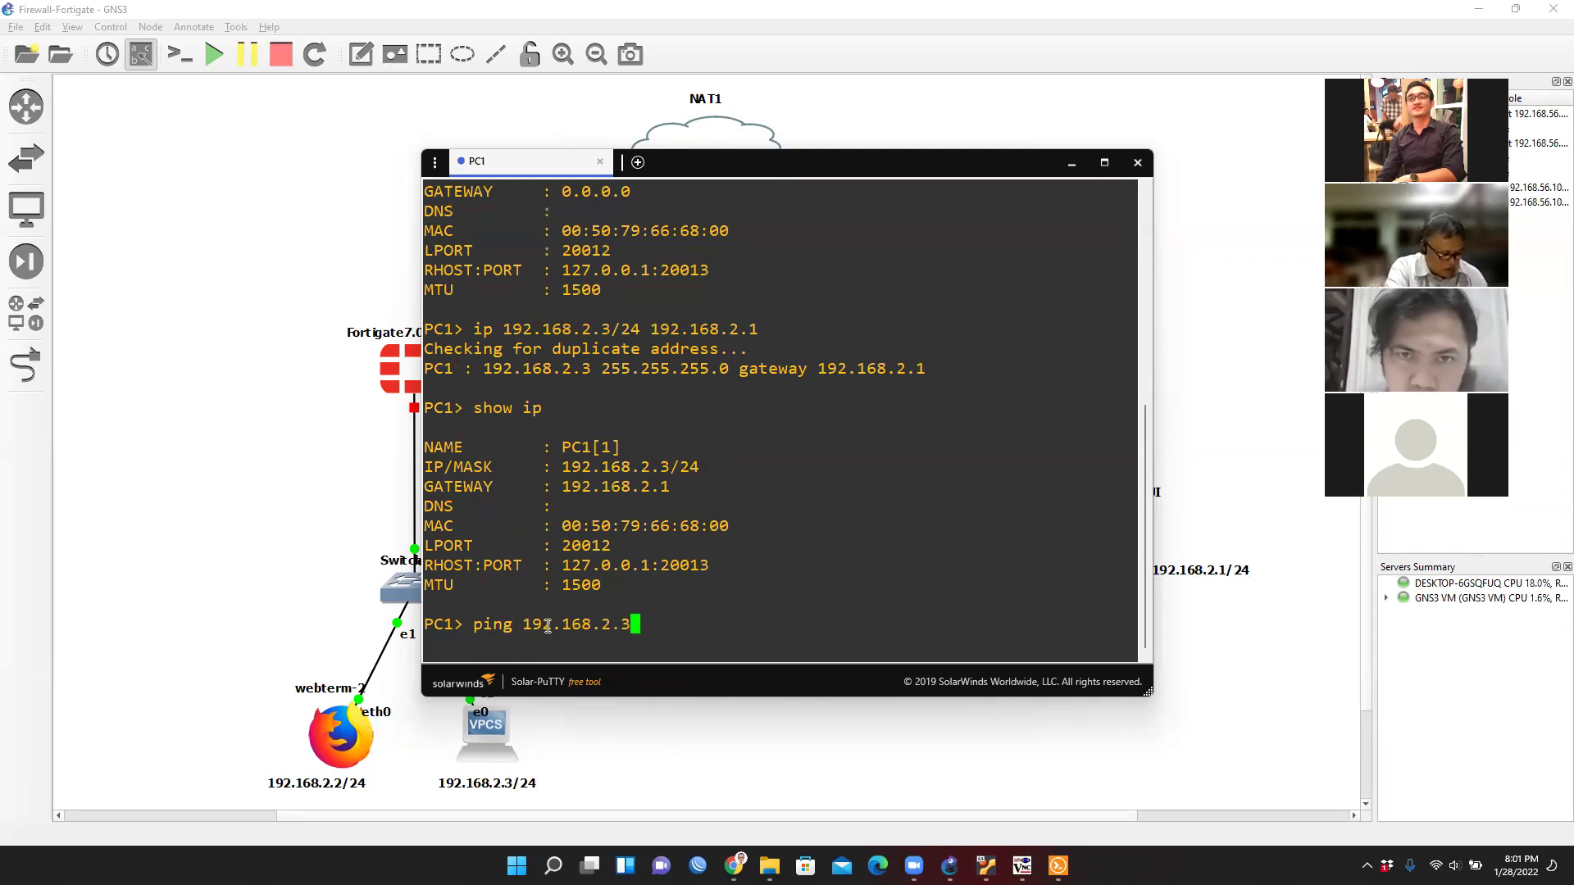
pyautogui.press('Return')
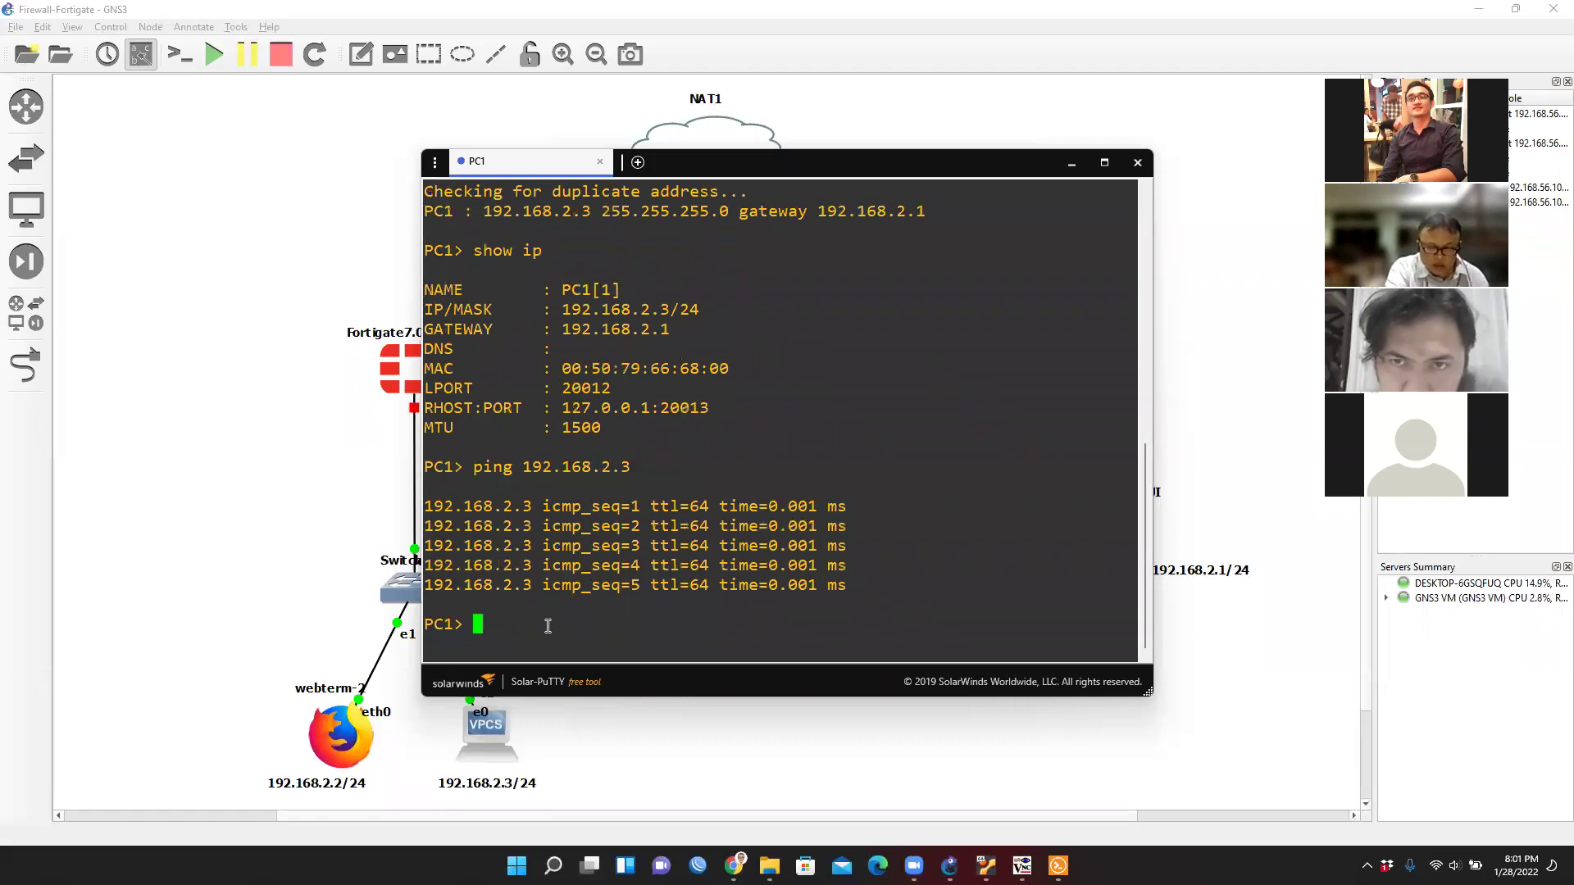
pyautogui.press('Up')
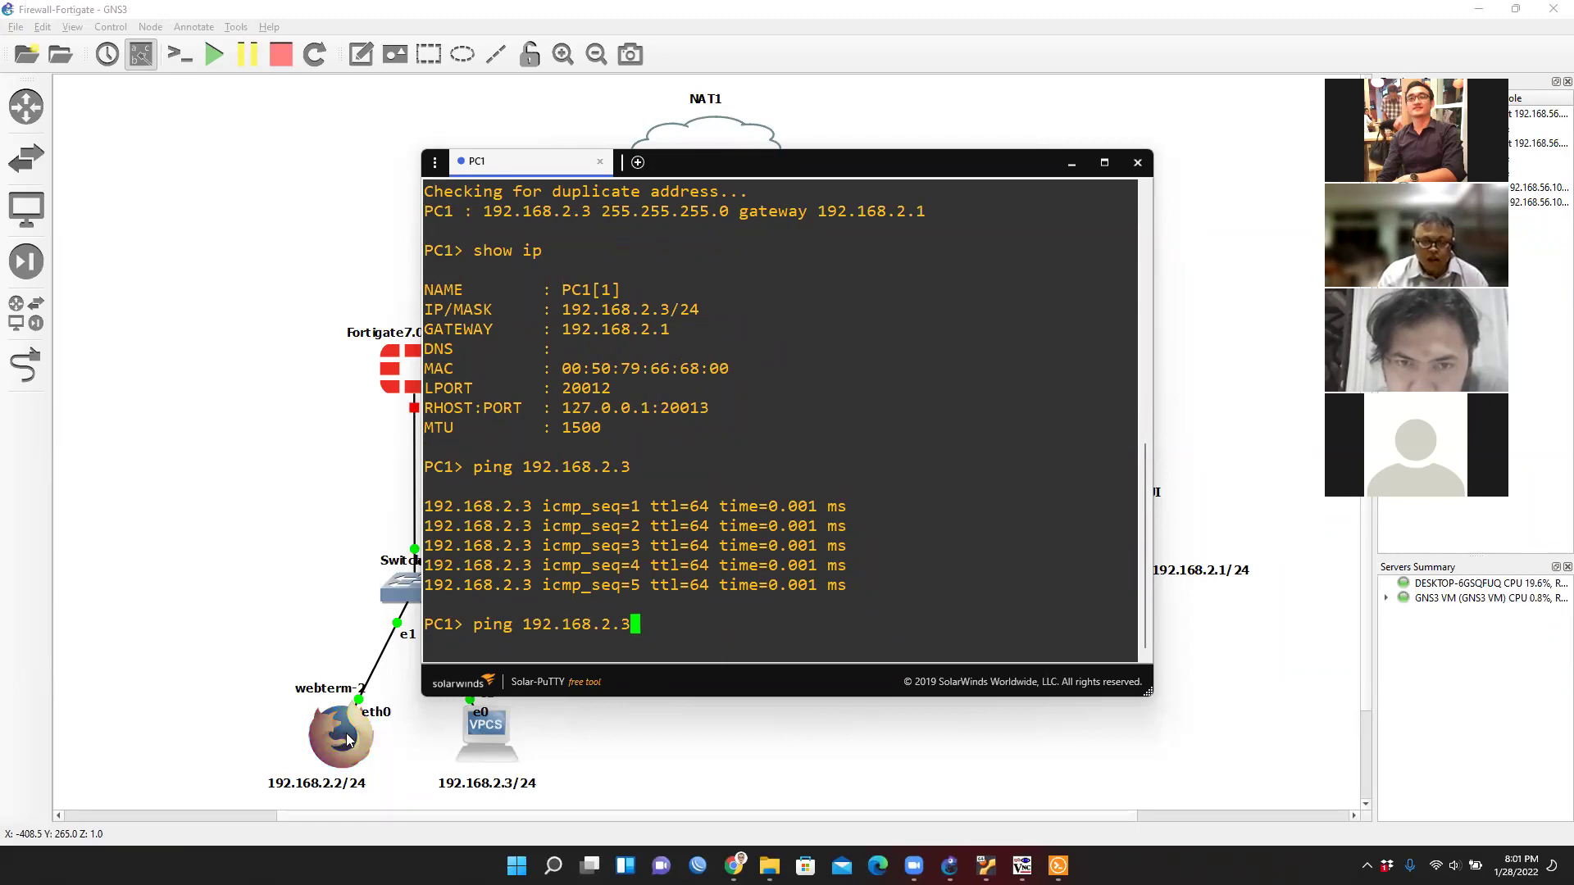
pyautogui.press('BackSpace')
pyautogui.write('2')
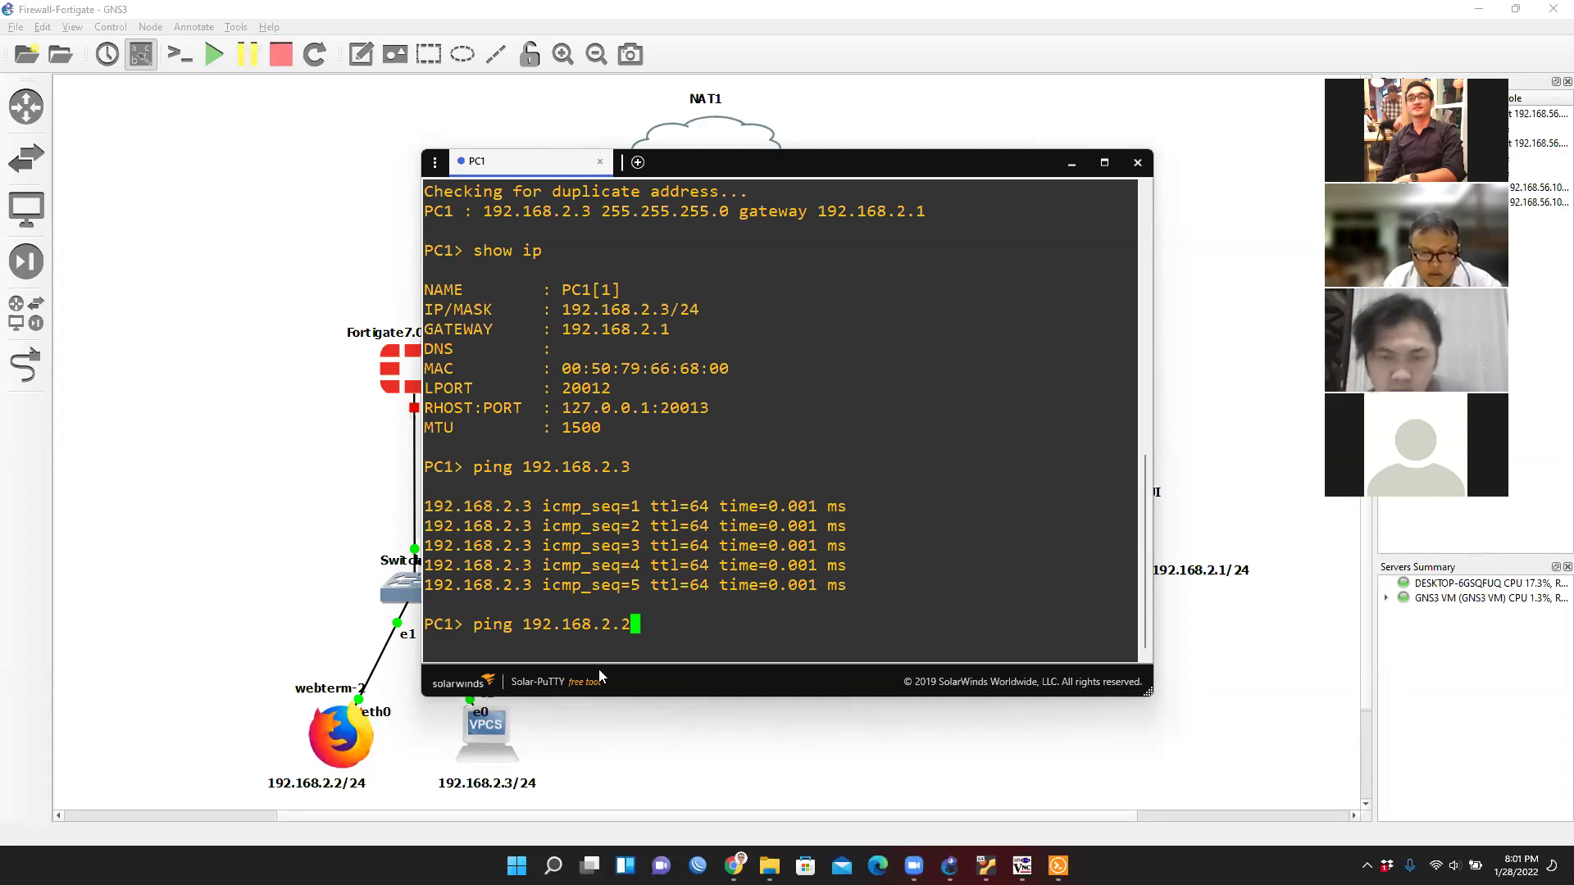
pyautogui.press('Return')
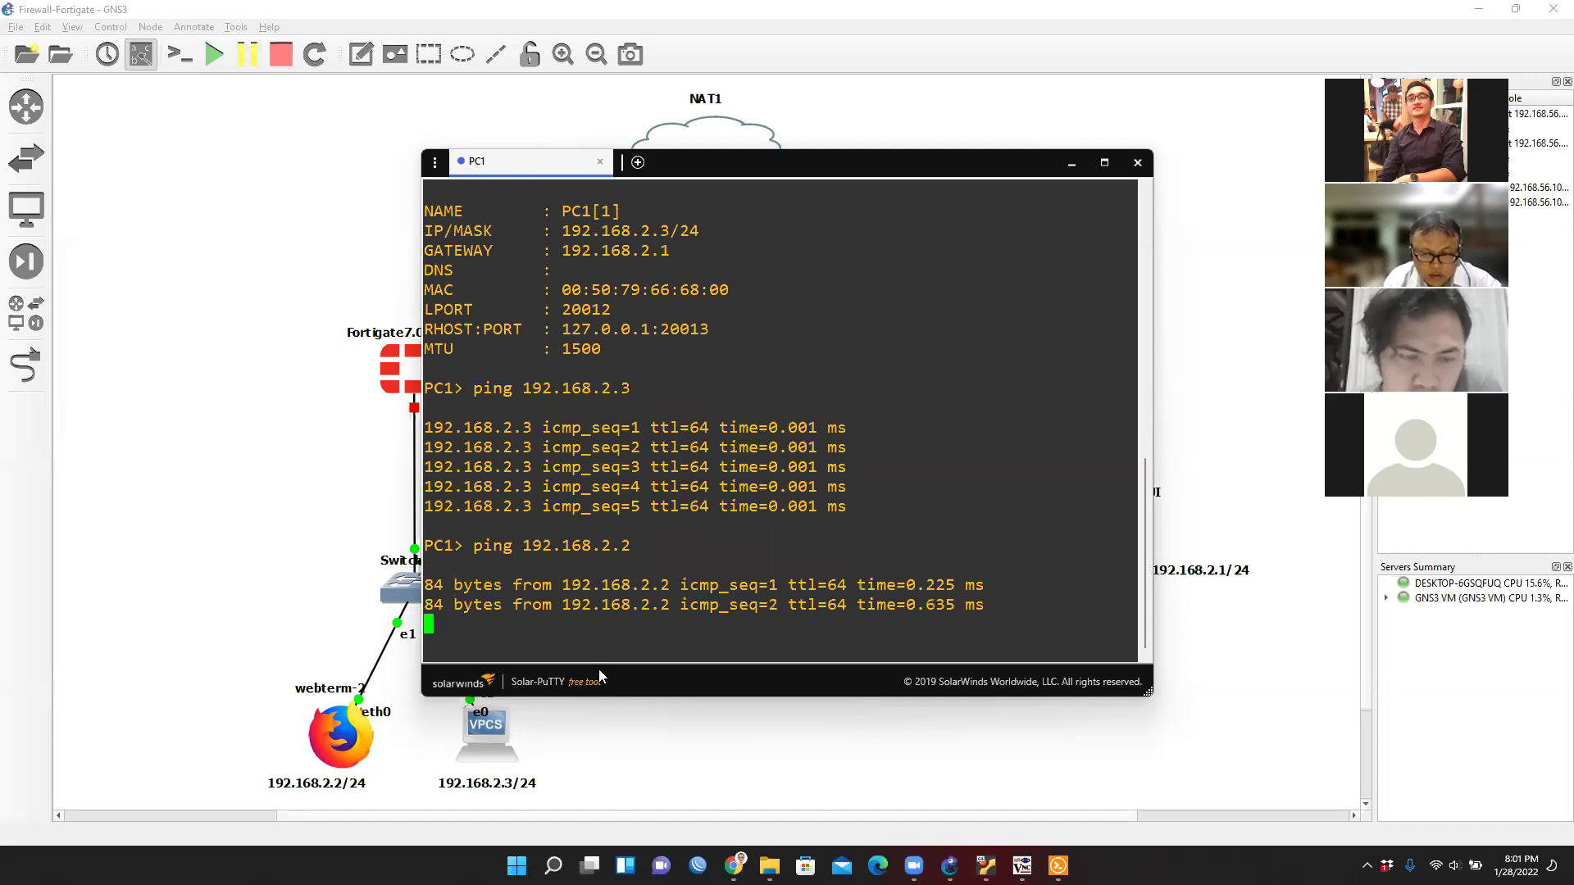
pyautogui.hotkey('ctrl', 'c')
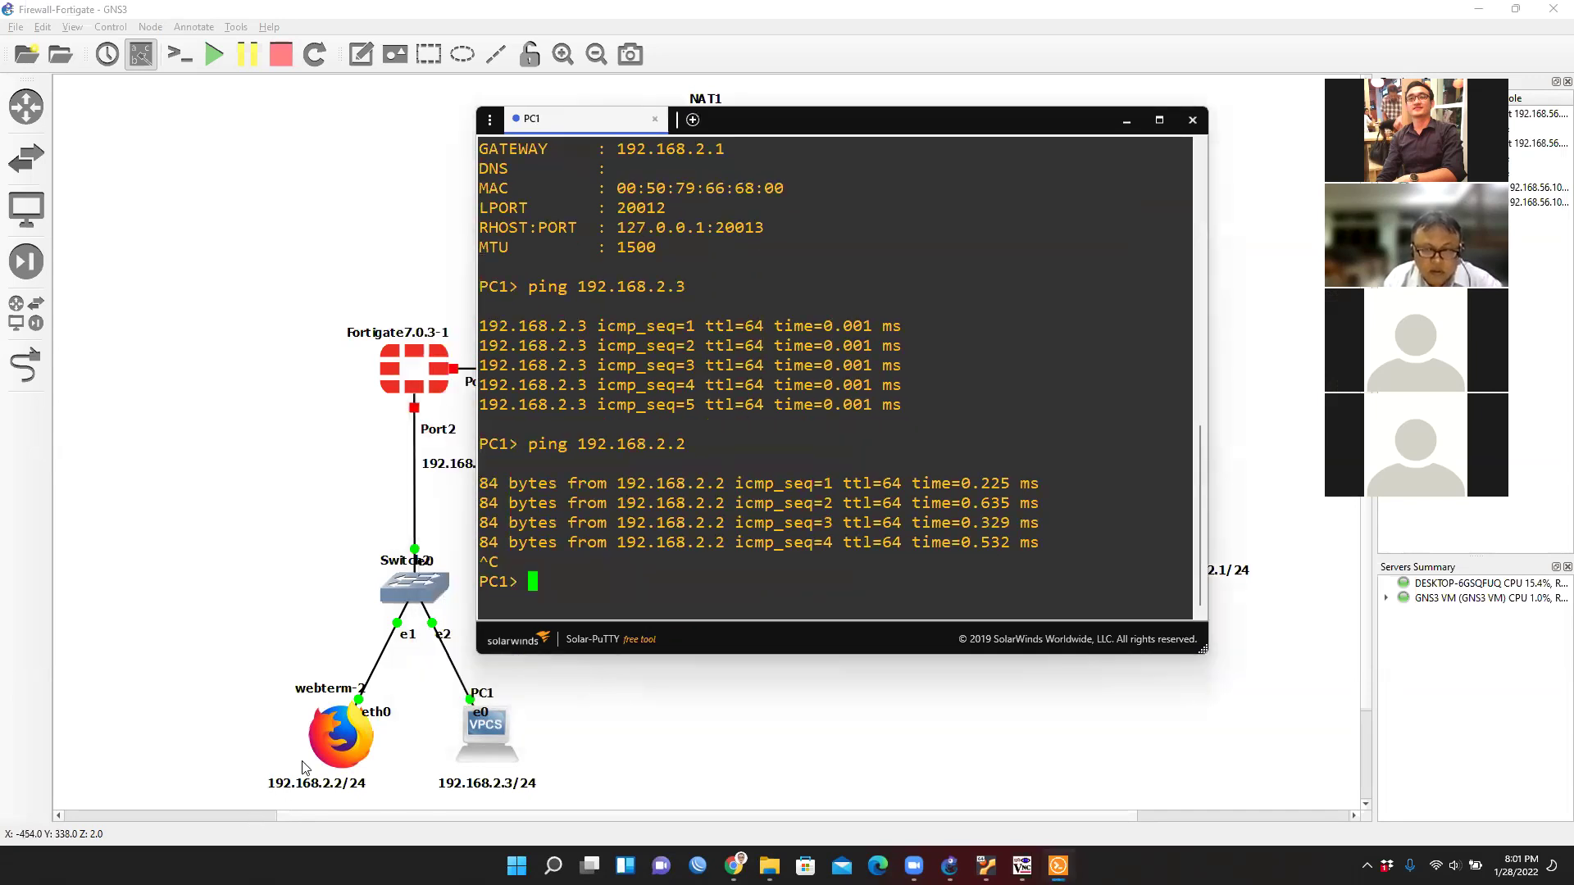
pyautogui.moveTo(1021, 865)
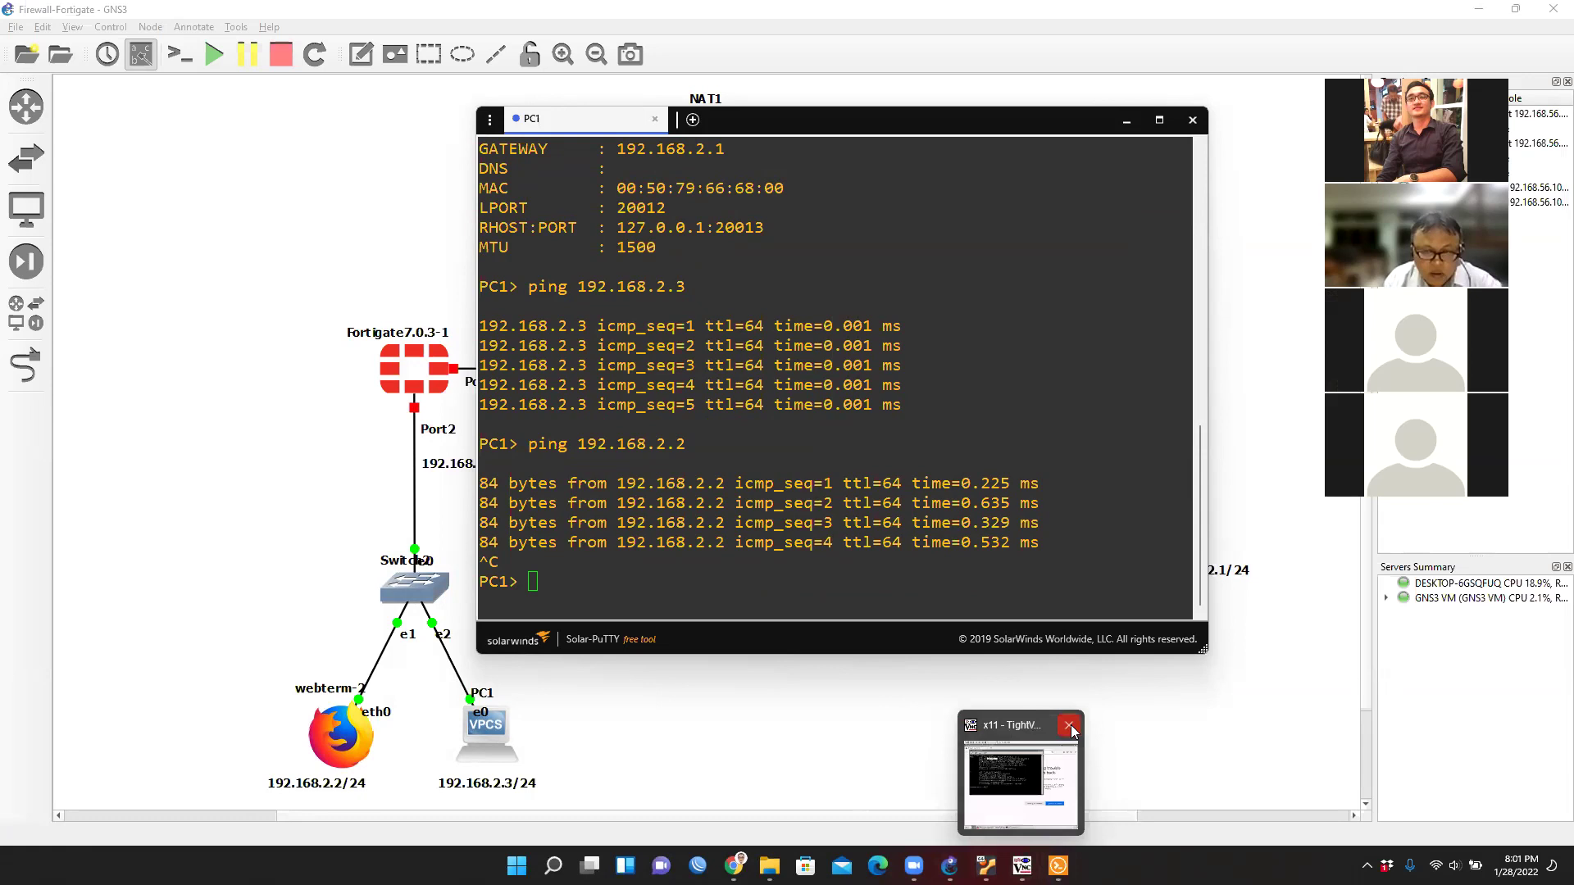
# Reopen webterm-2's desktop and ping PC1 at 192.168.2.3 successfully, stopping with Ctrl+C.
pyautogui.click(1068, 725)
pyautogui.click(336, 761)
pyautogui.doubleClick(336, 760)
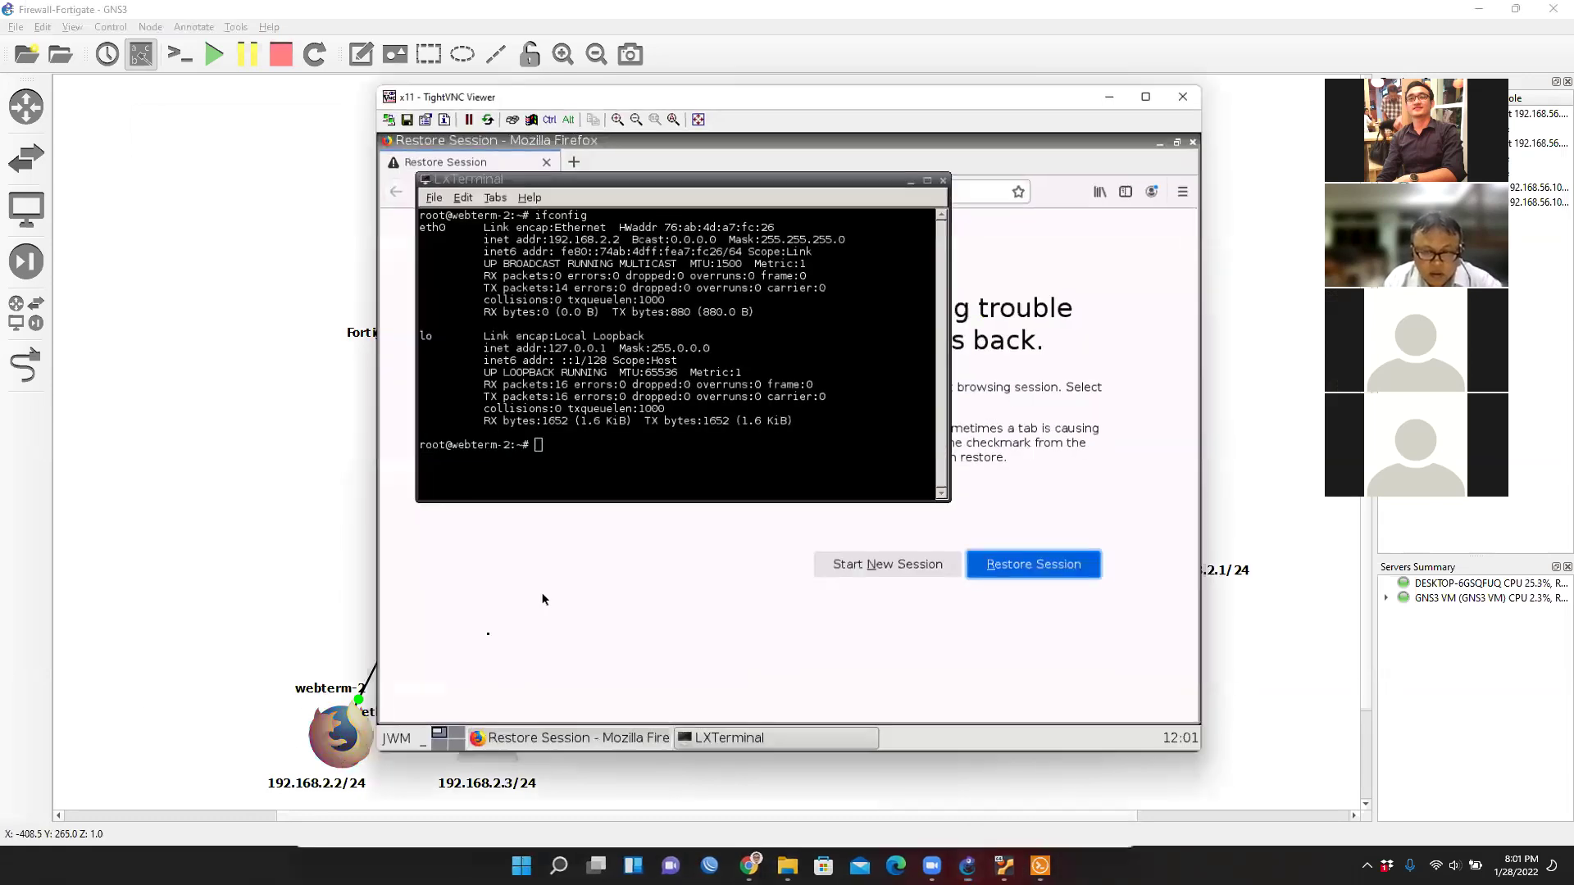
pyautogui.write('ping 192.68.')
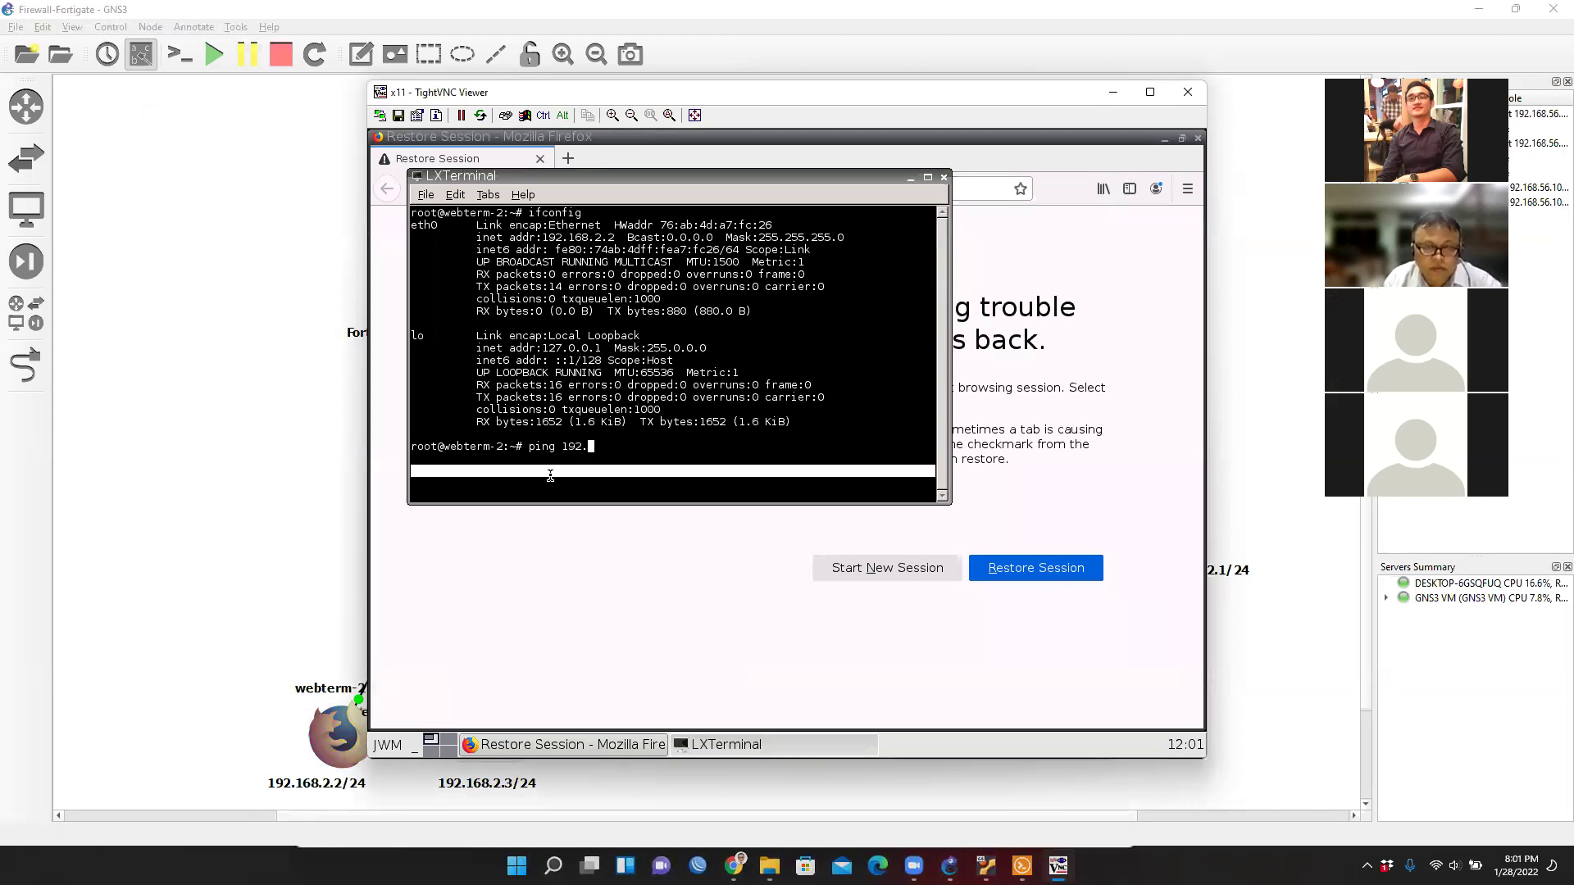
pyautogui.press('BackSpace')
pyautogui.press('BackSpace')
pyautogui.press('BackSpace')
pyautogui.write('168.2.3')
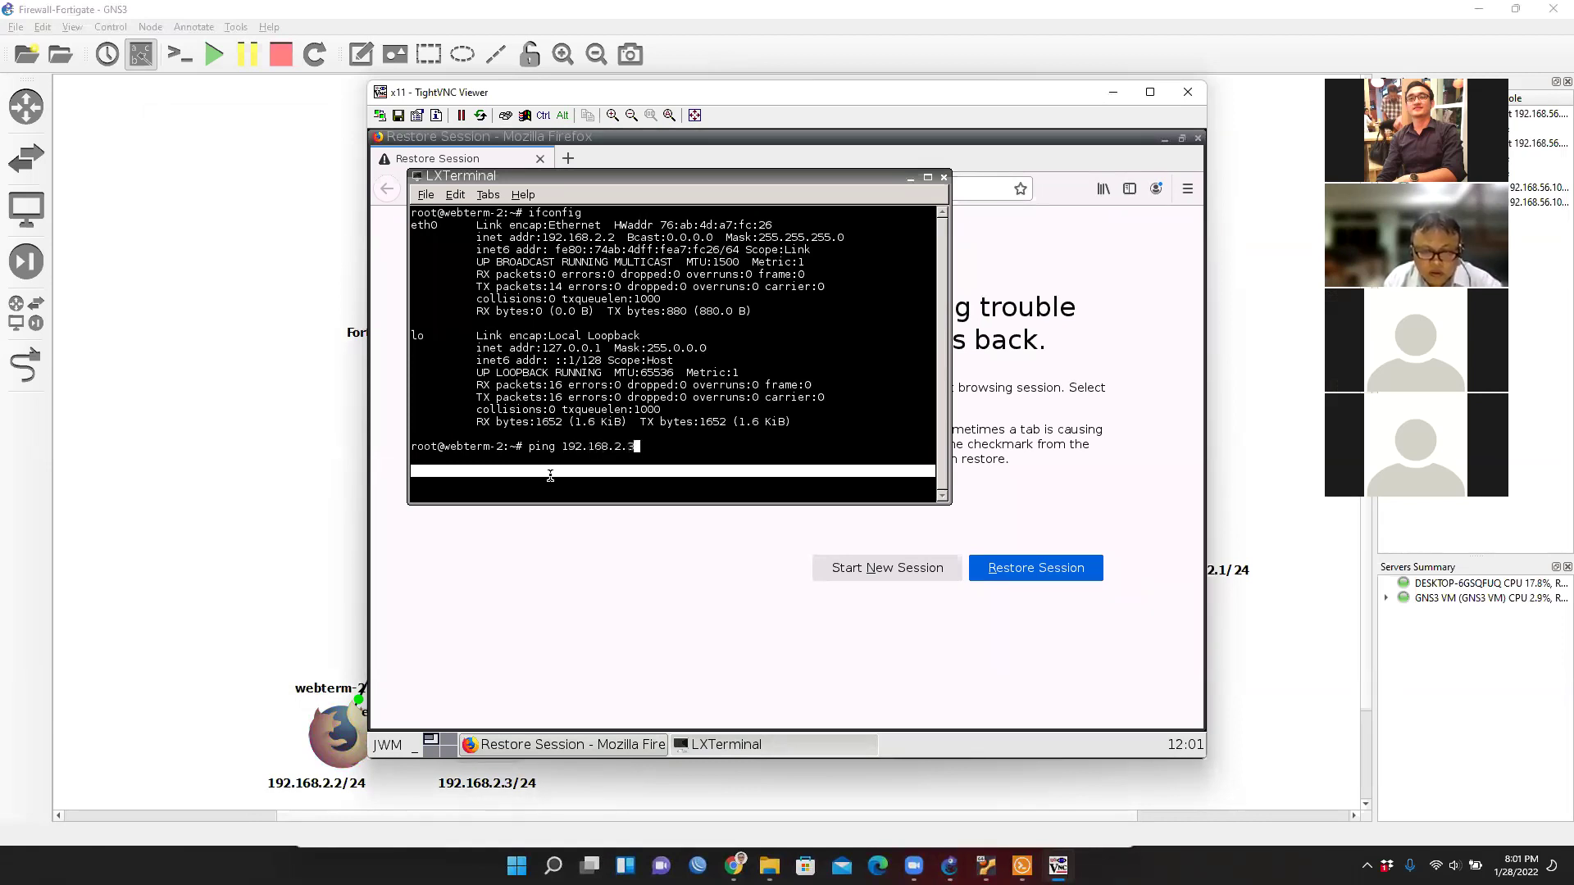
pyautogui.press('Return')
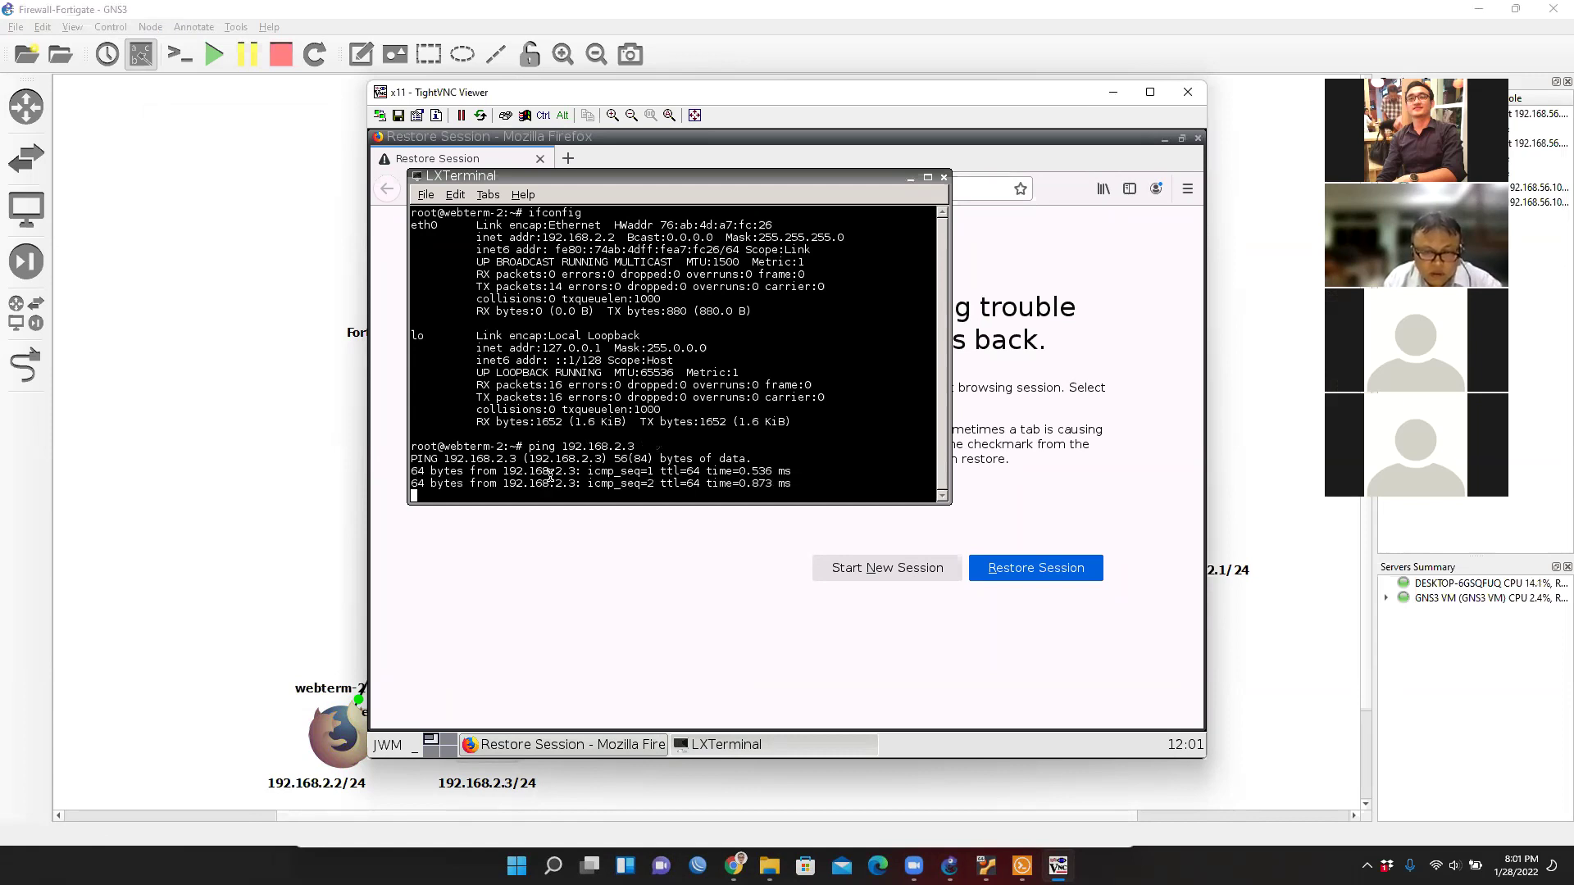
pyautogui.hotkey('ctrl', 'c')
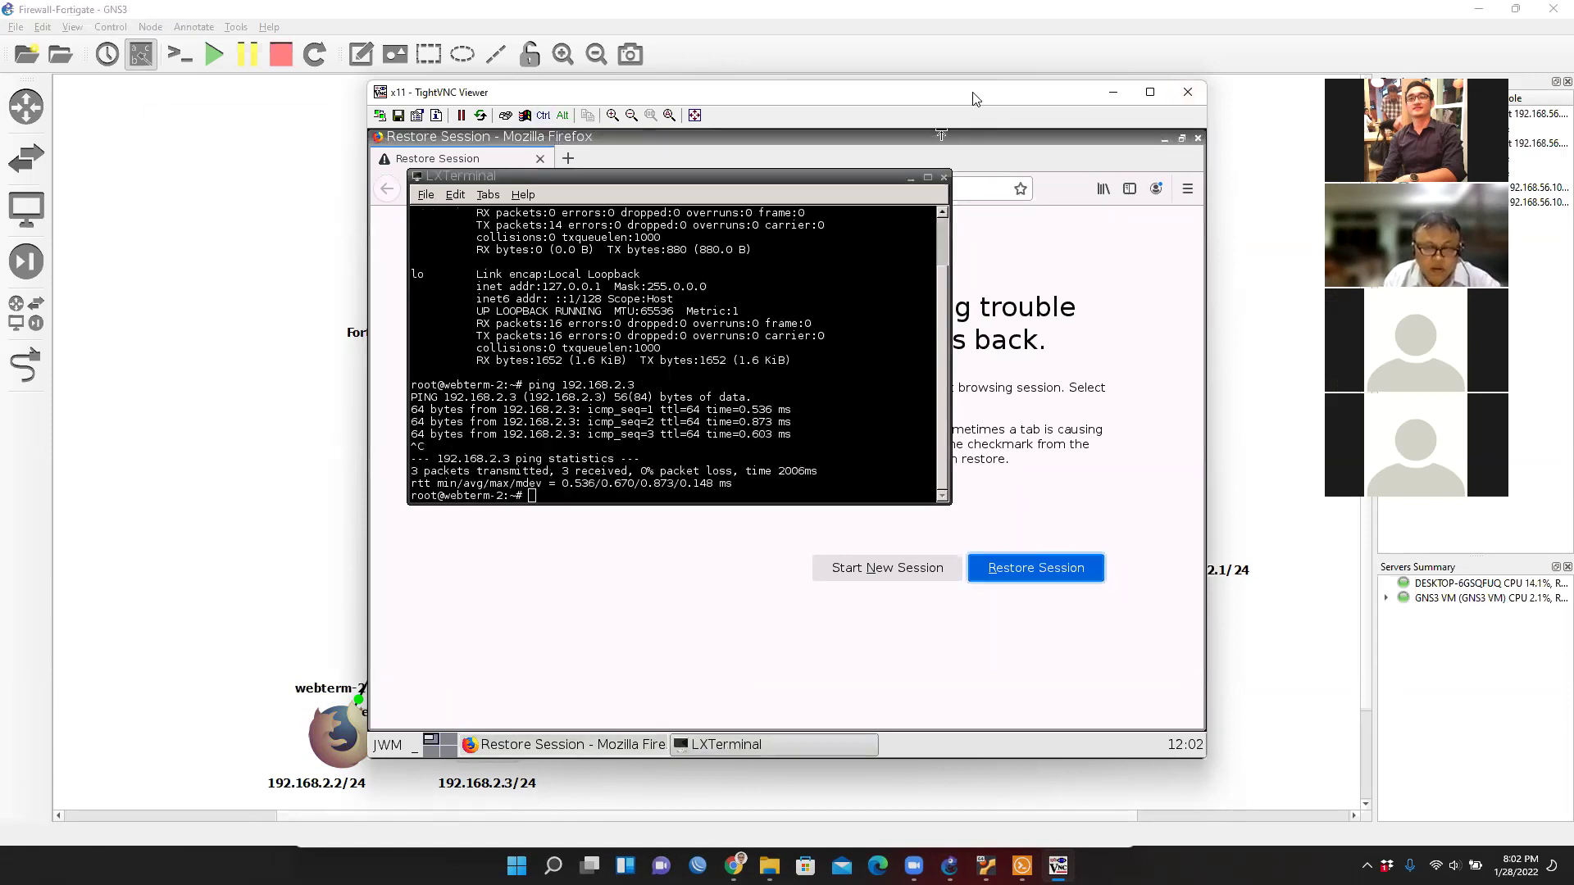
# Ping the Fortigate gateway 192.168.2.1, which is unreachable, then close the TightVNC viewer.
pyautogui.moveTo(975, 98); pyautogui.dragTo(1189, 102)
pyautogui.click(776, 498)
pyautogui.write('ping 192.168.2.1')
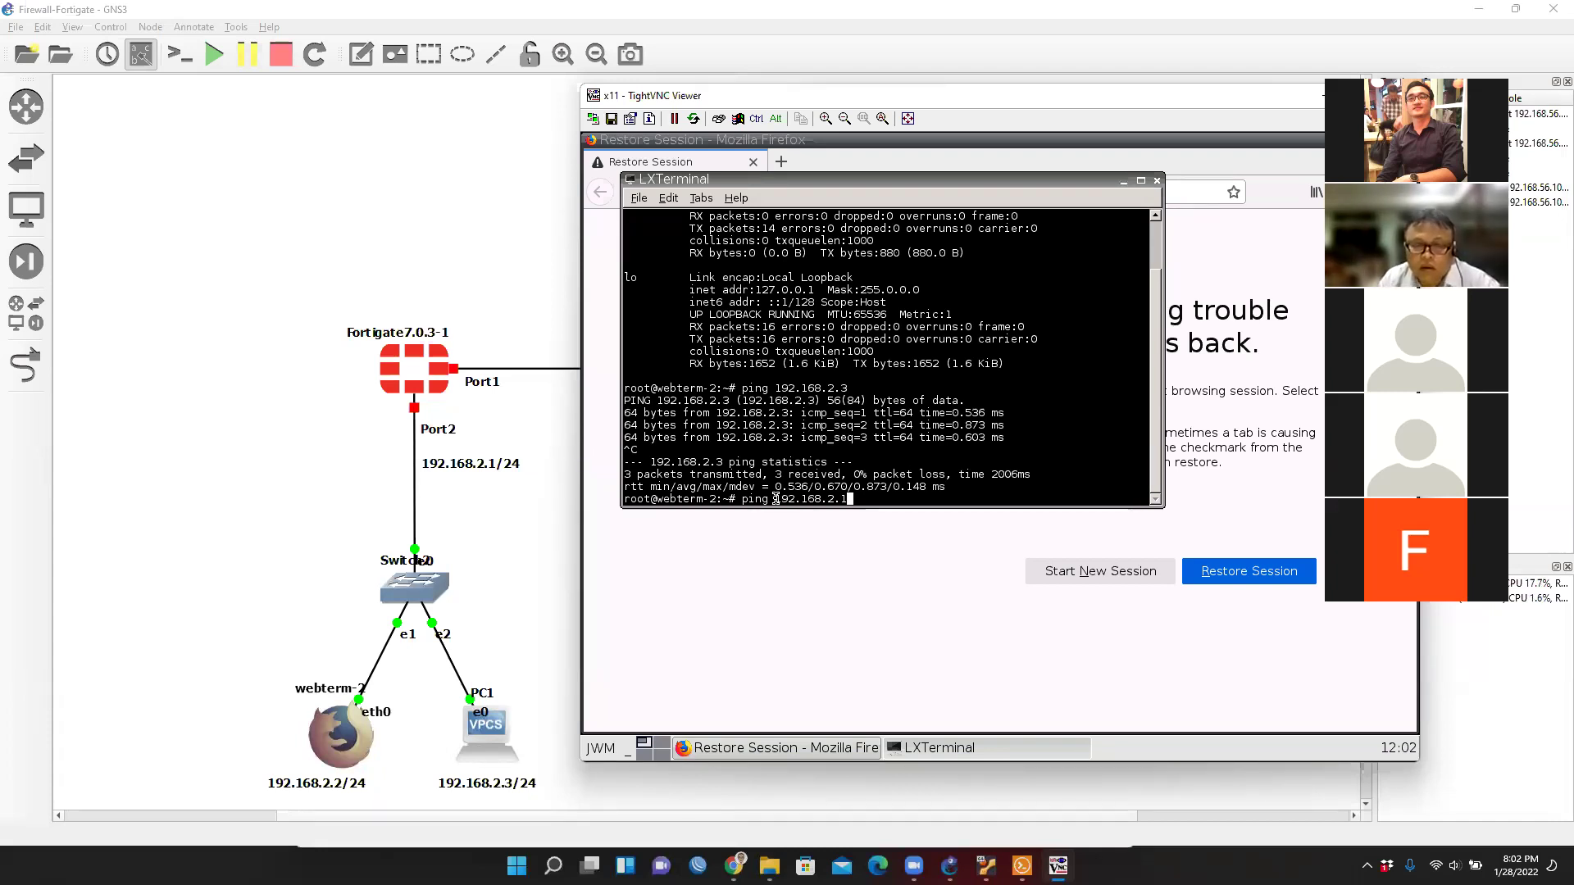
pyautogui.press('Return')
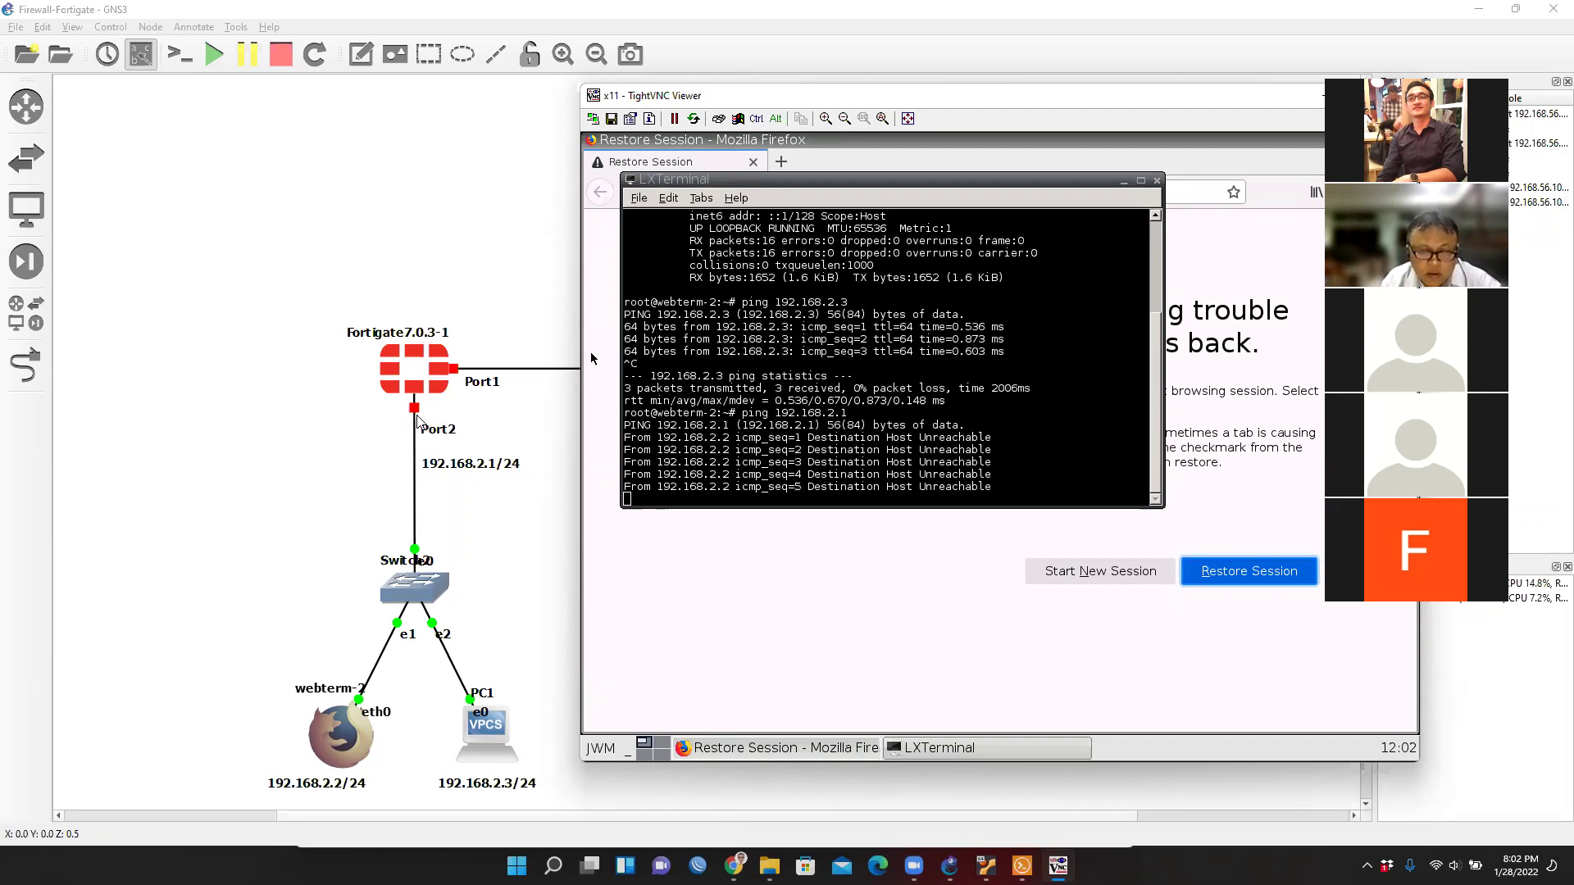
pyautogui.moveTo(1163, 134); pyautogui.dragTo(872, 116)
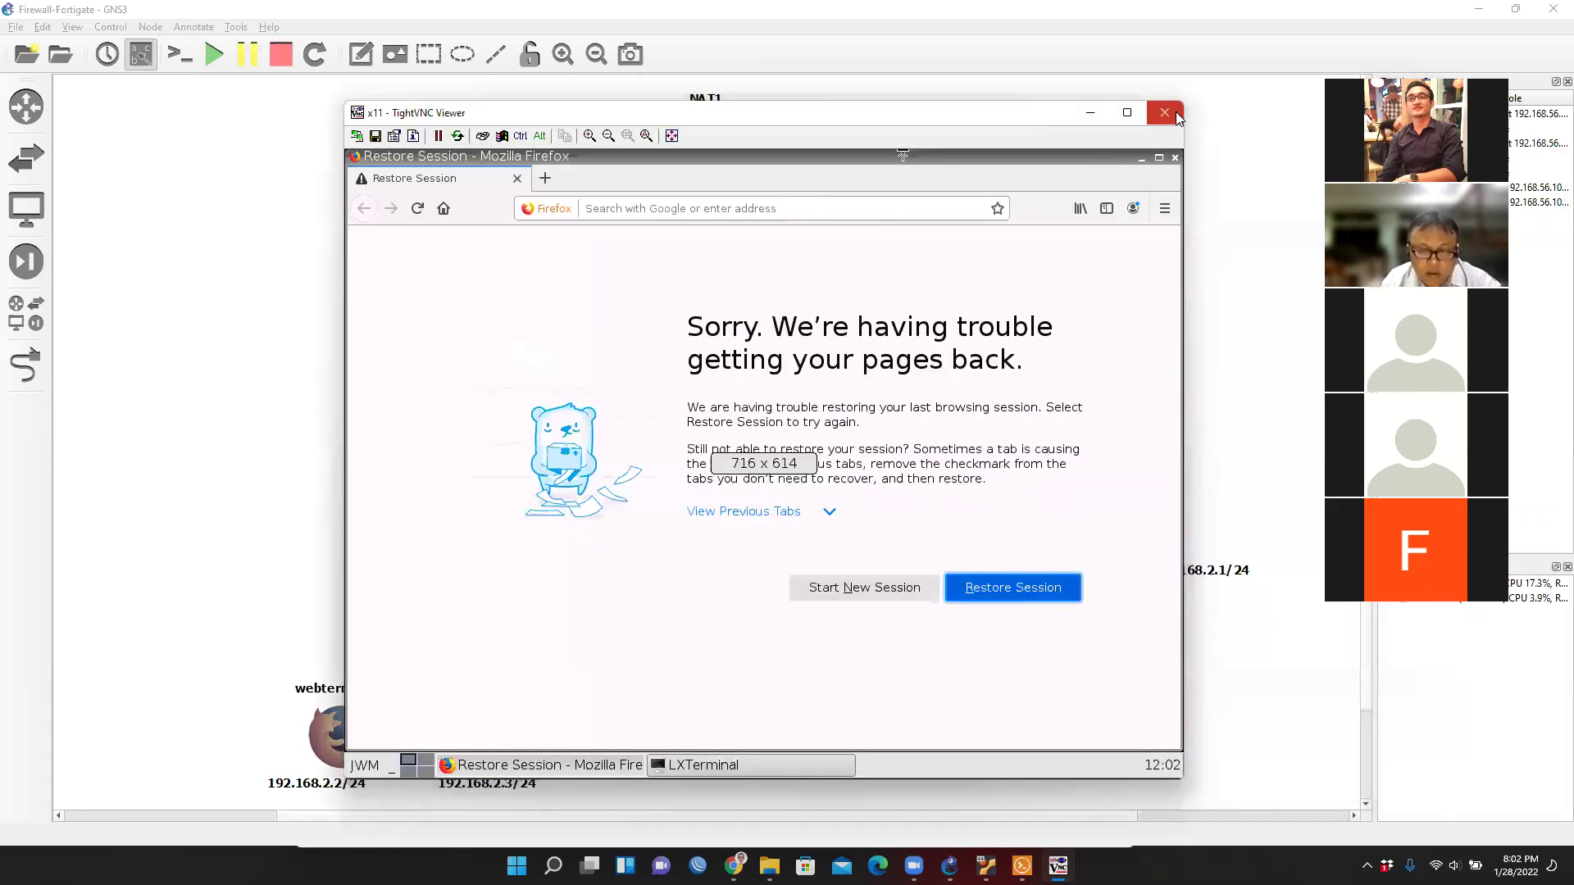
pyautogui.click(1163, 109)
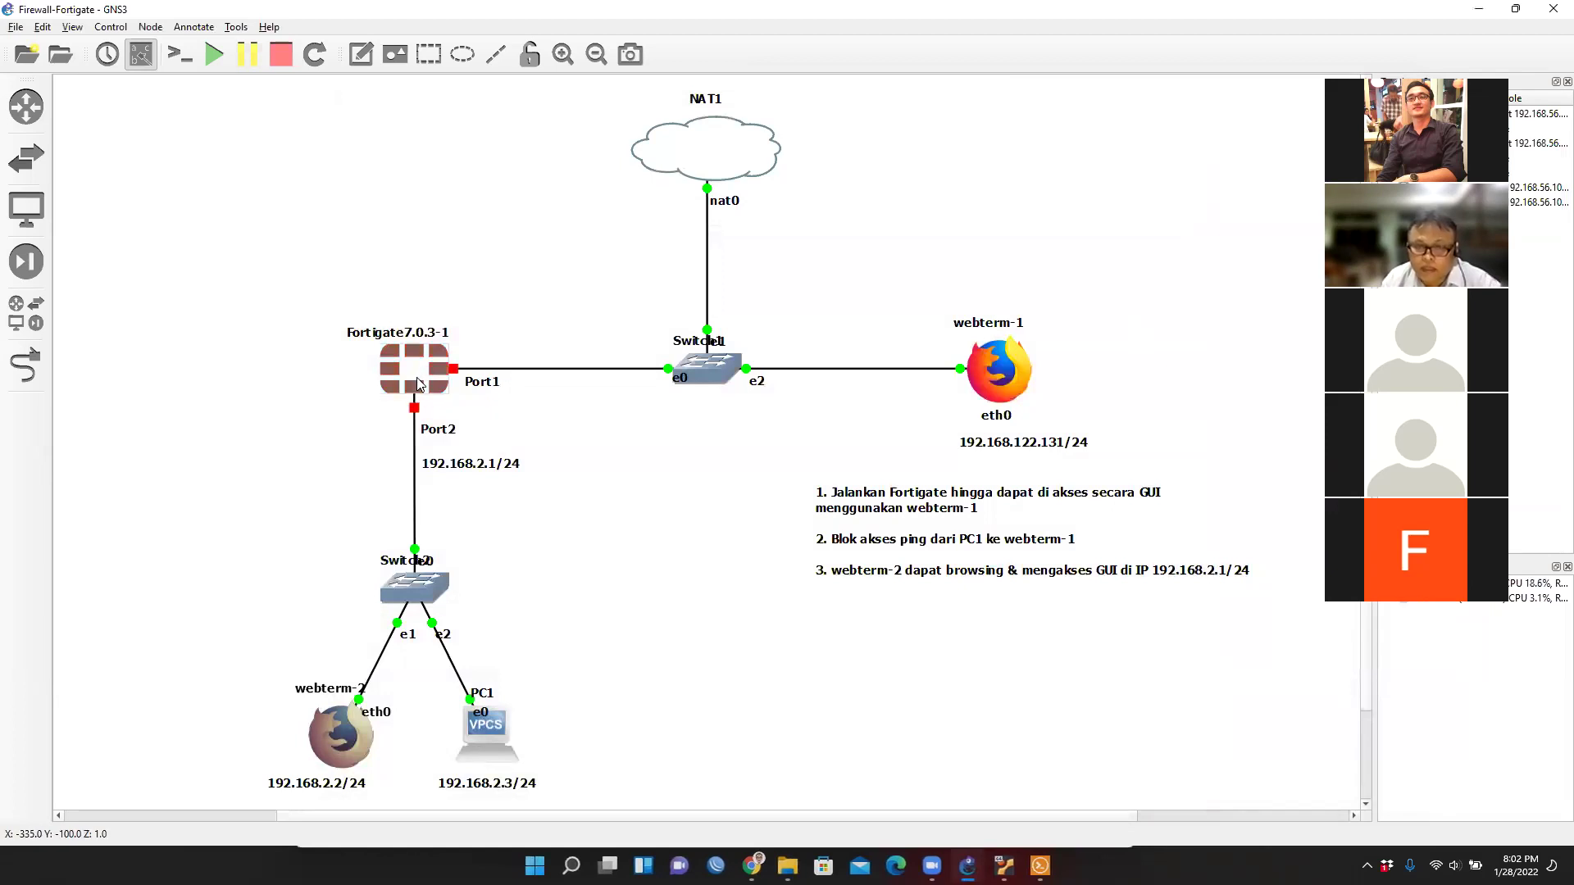
# Start the Fortigate7.0.3-1 node from the full device list.
pyautogui.click(26, 313)
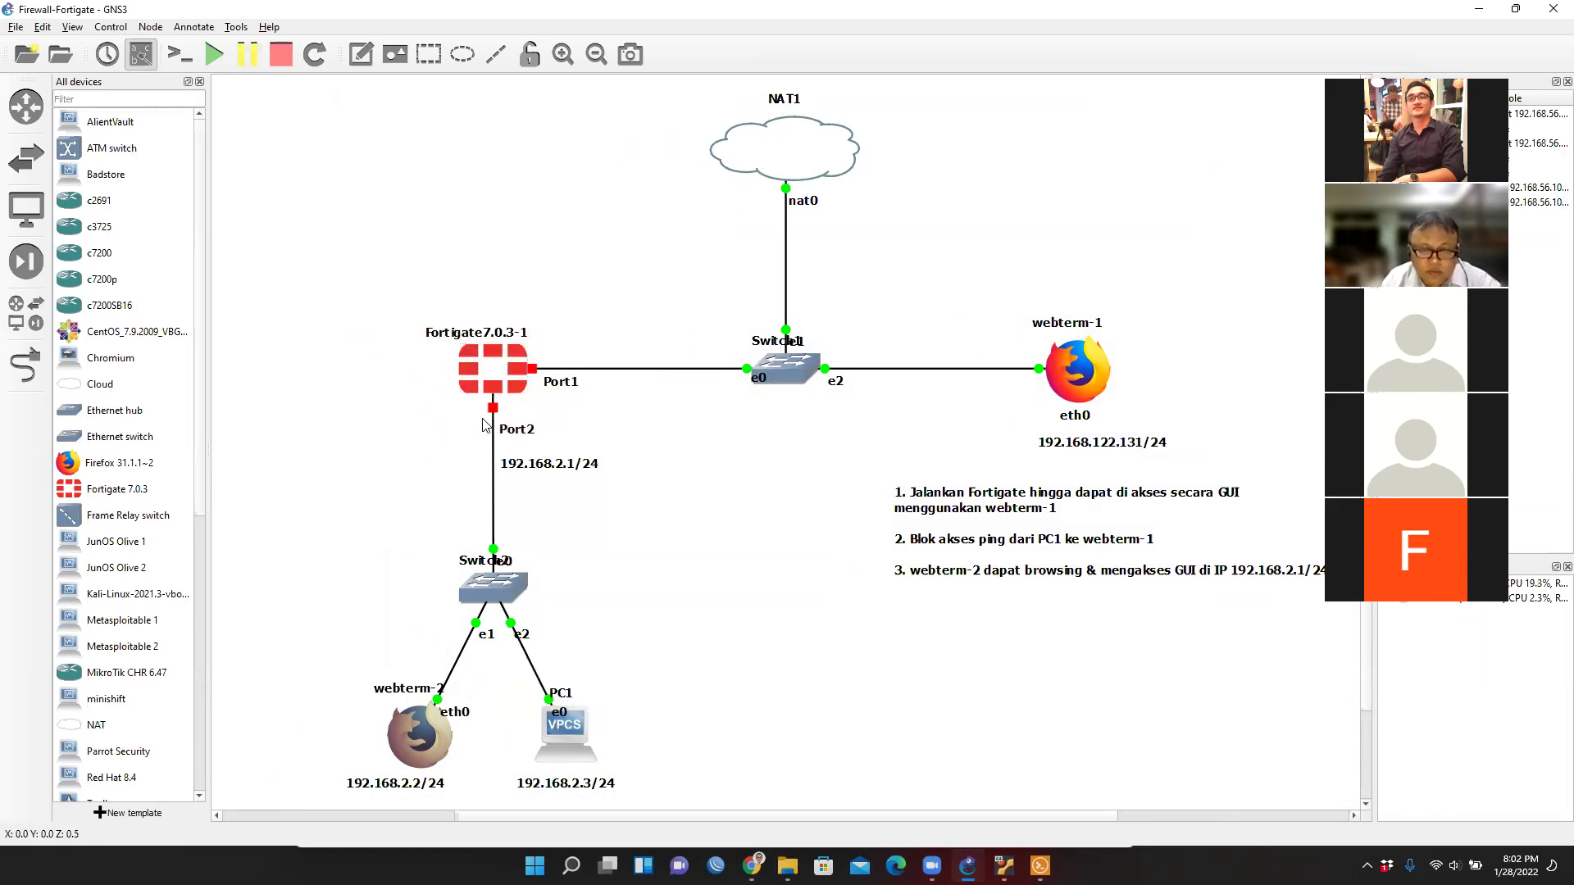
pyautogui.rightClick(499, 375)
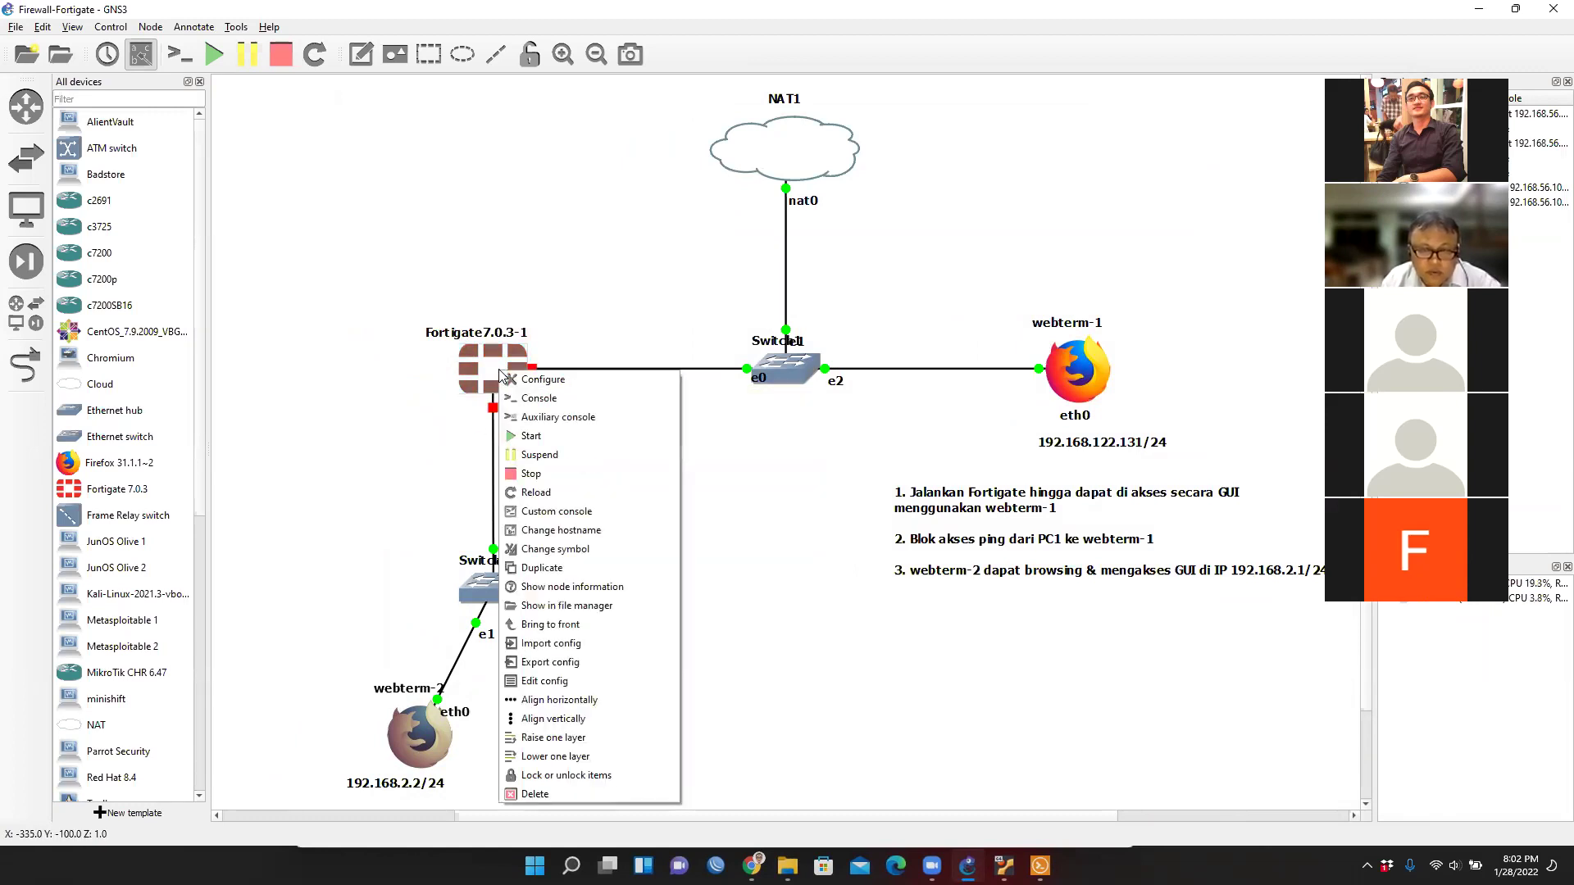
pyautogui.click(541, 441)
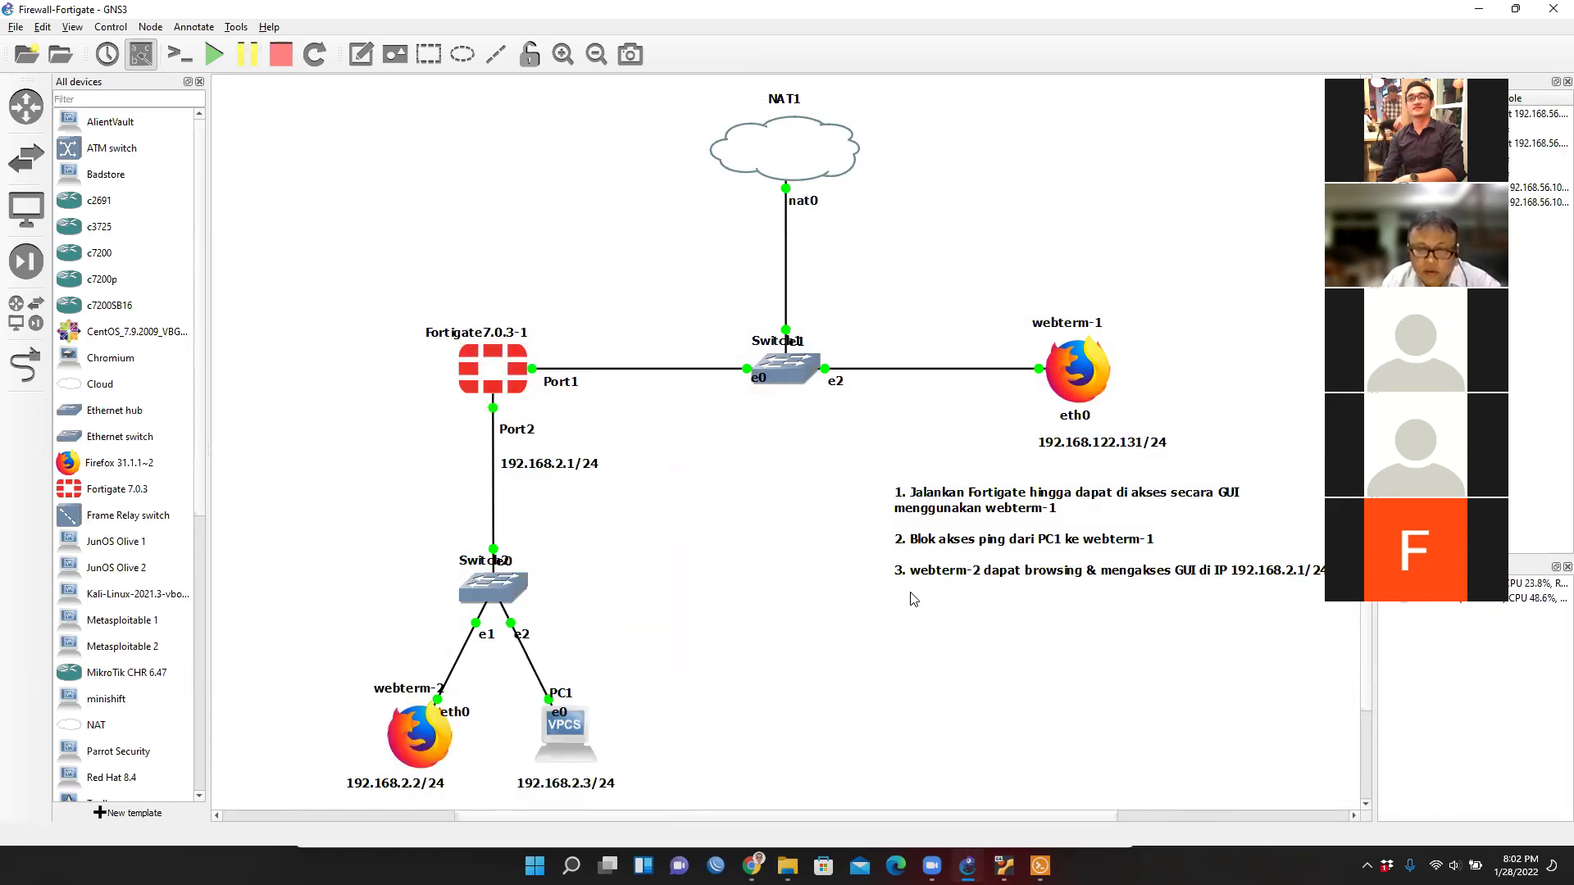
# Review Fortigate7.0.3-1's configuration with 1024 MB RAM and close it unchanged.
pyautogui.rightClick(510, 364)
pyautogui.click(547, 371)
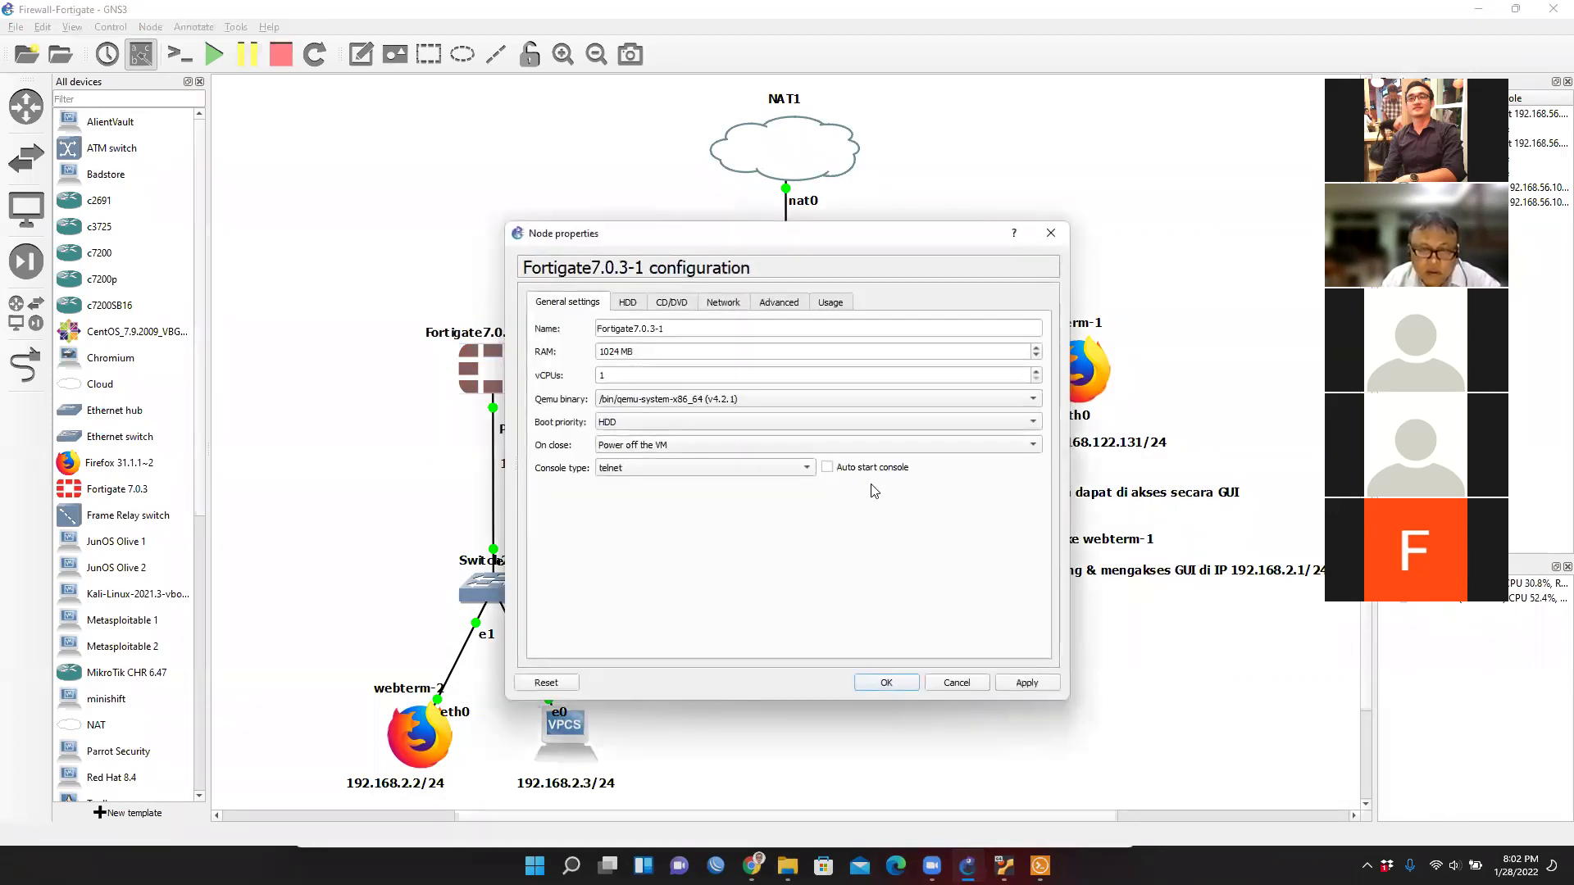
pyautogui.tripleClick(606, 353)
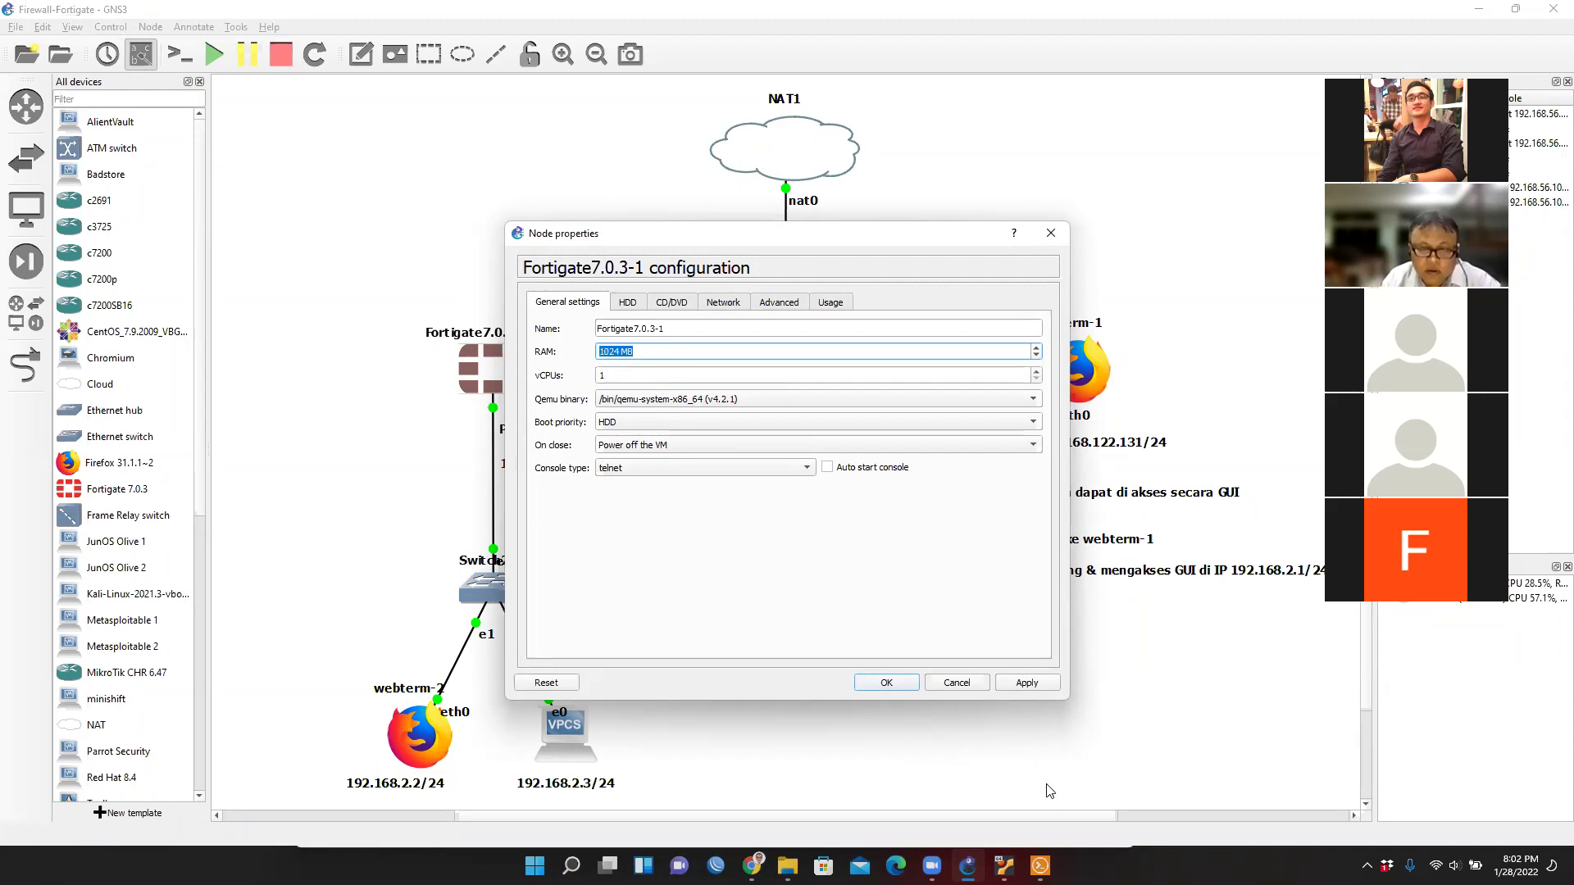
pyautogui.click(967, 685)
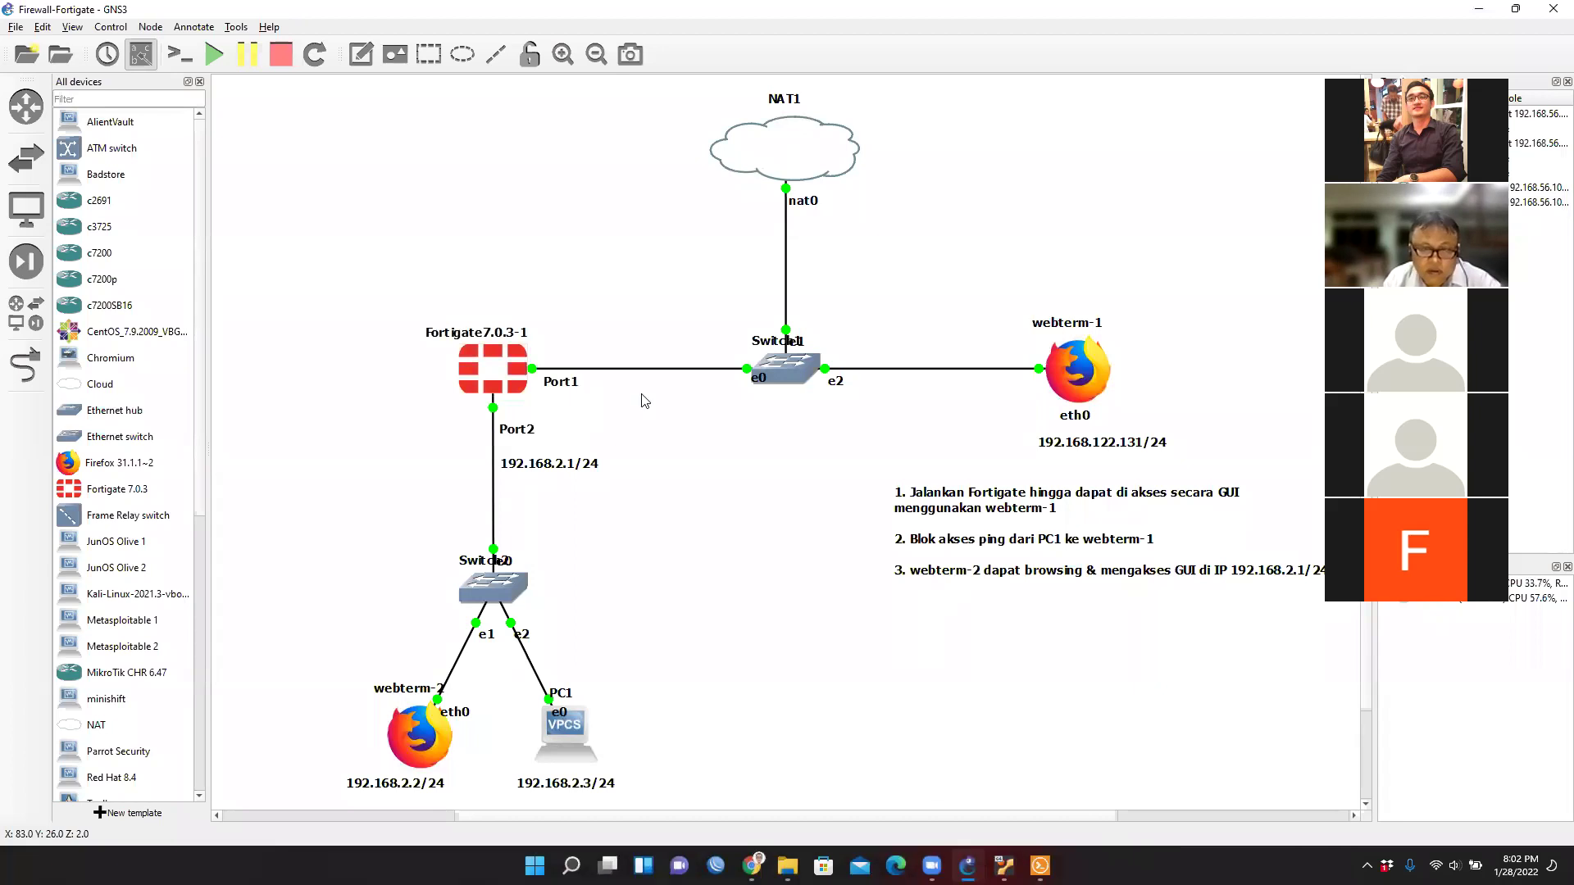
# Move the PC1 console aside and return to the topology.
pyautogui.click(1040, 865)
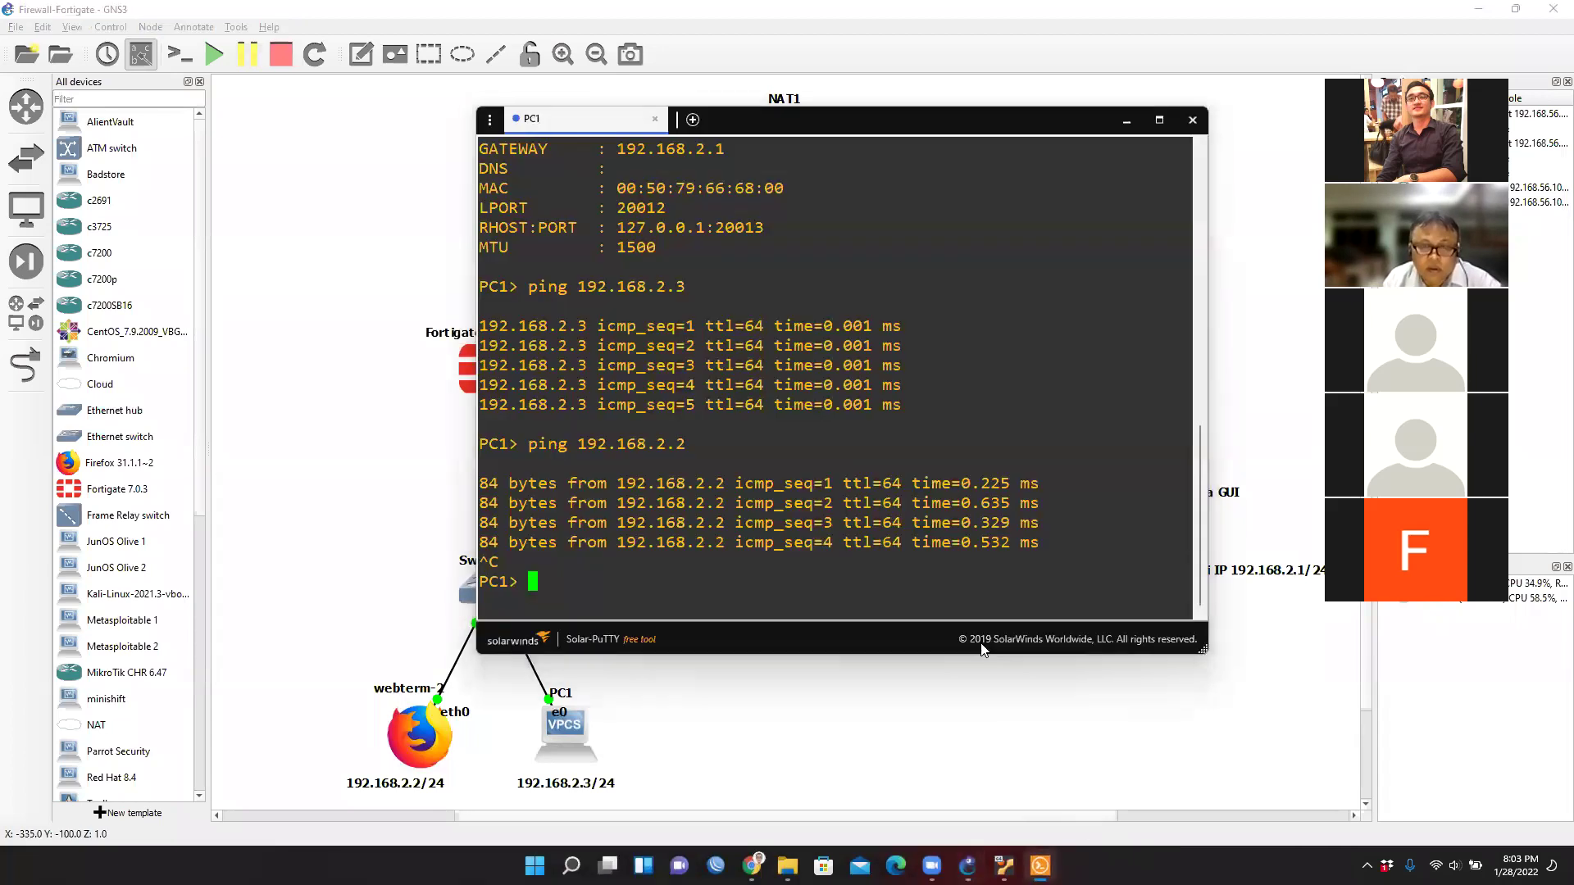
pyautogui.click(1053, 134)
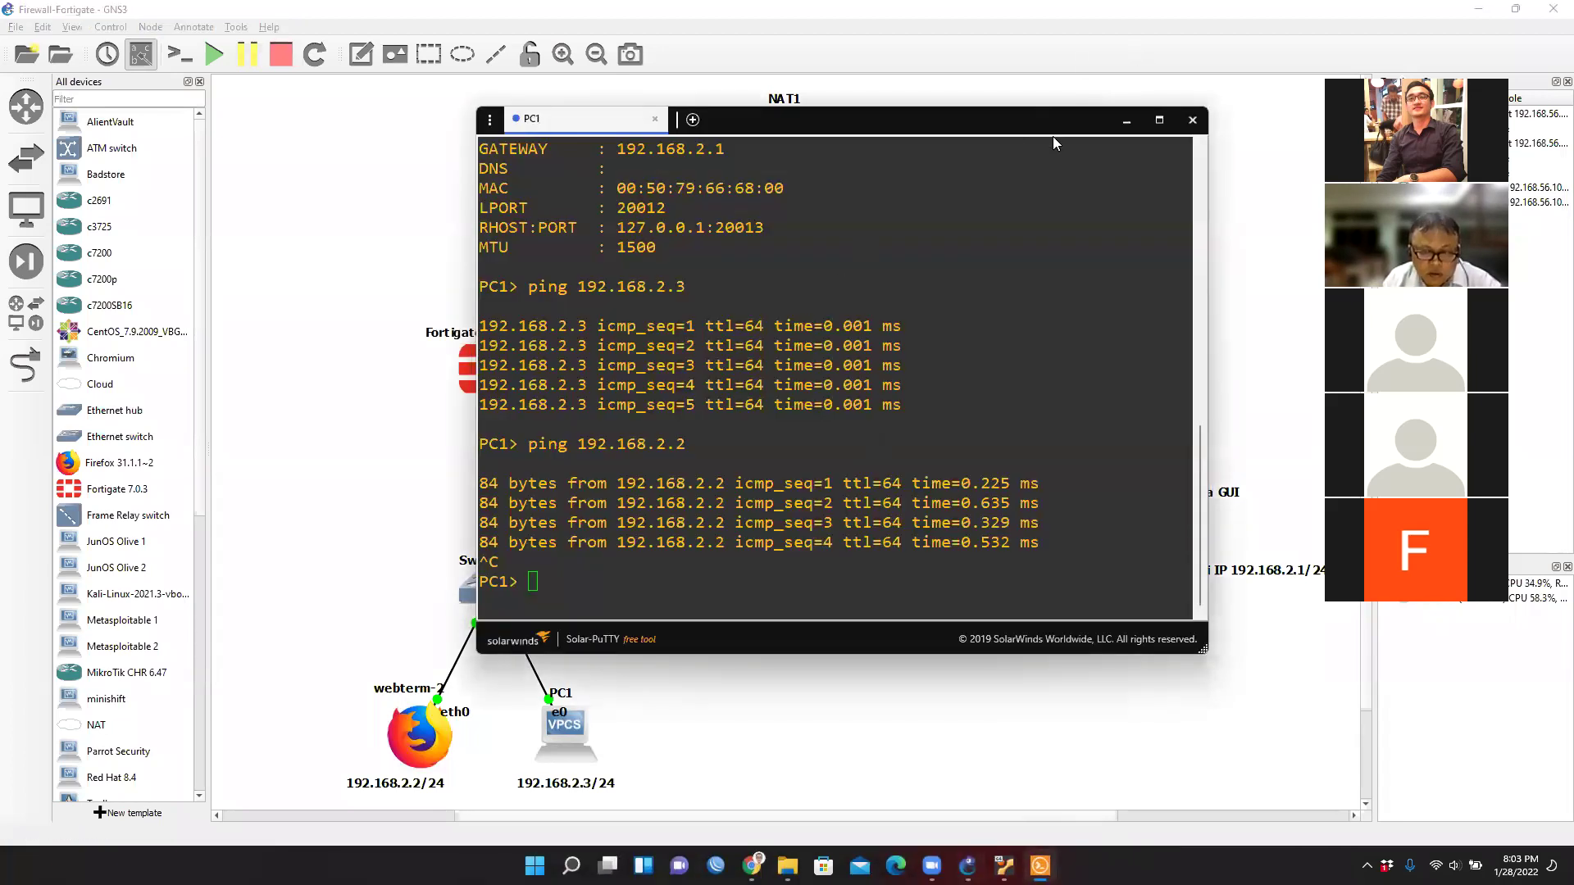
pyautogui.moveTo(1053, 143); pyautogui.dragTo(1191, 135)
pyautogui.click(496, 381)
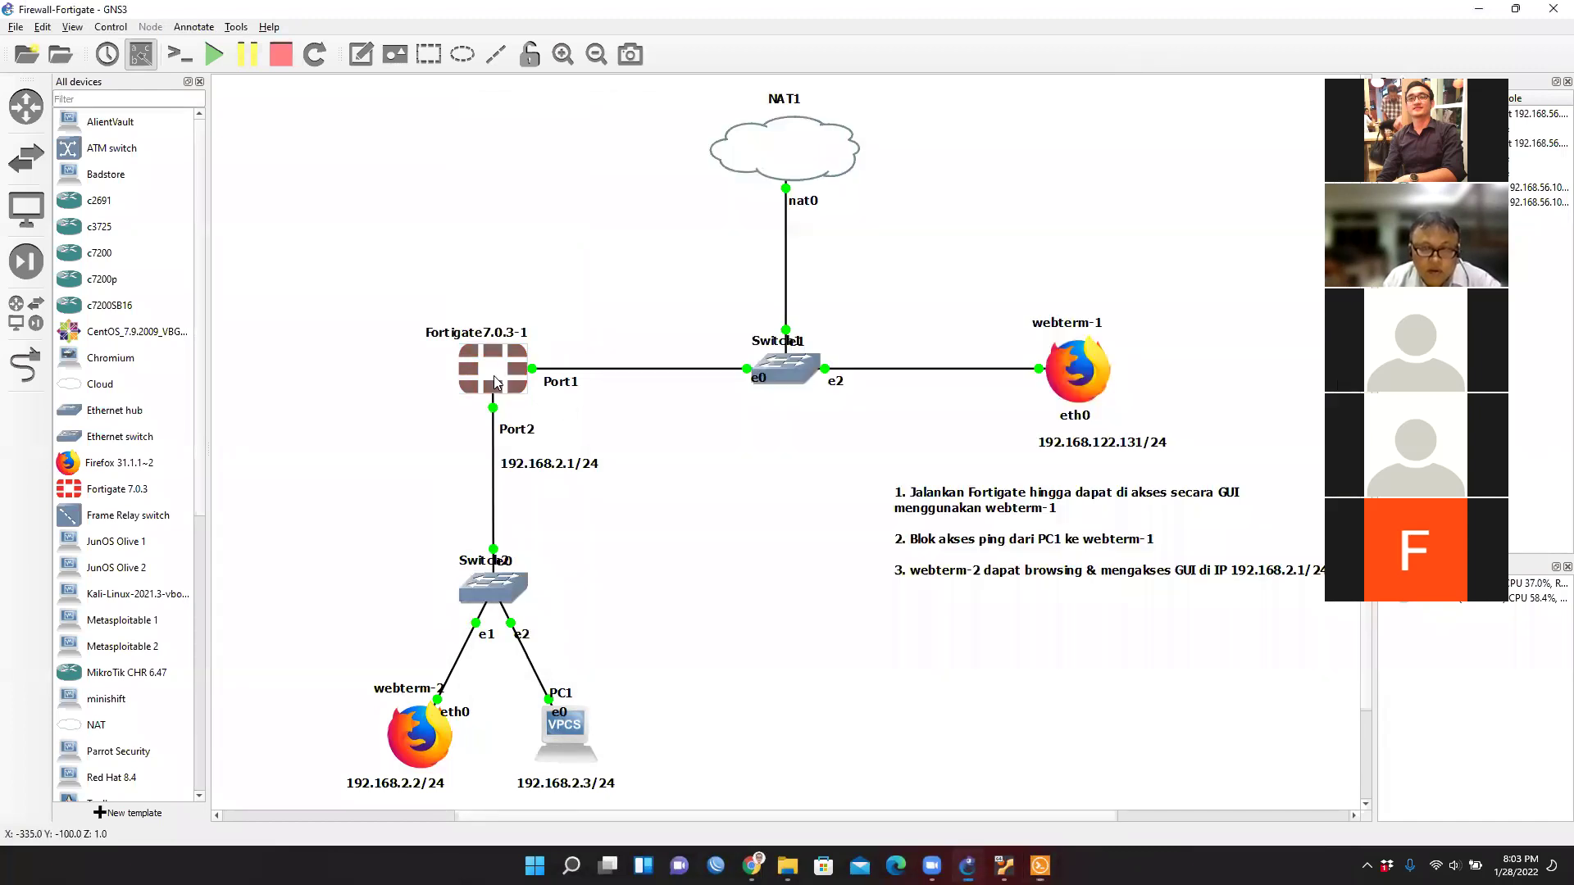
pyautogui.rightClick(496, 381)
pyautogui.click(661, 492)
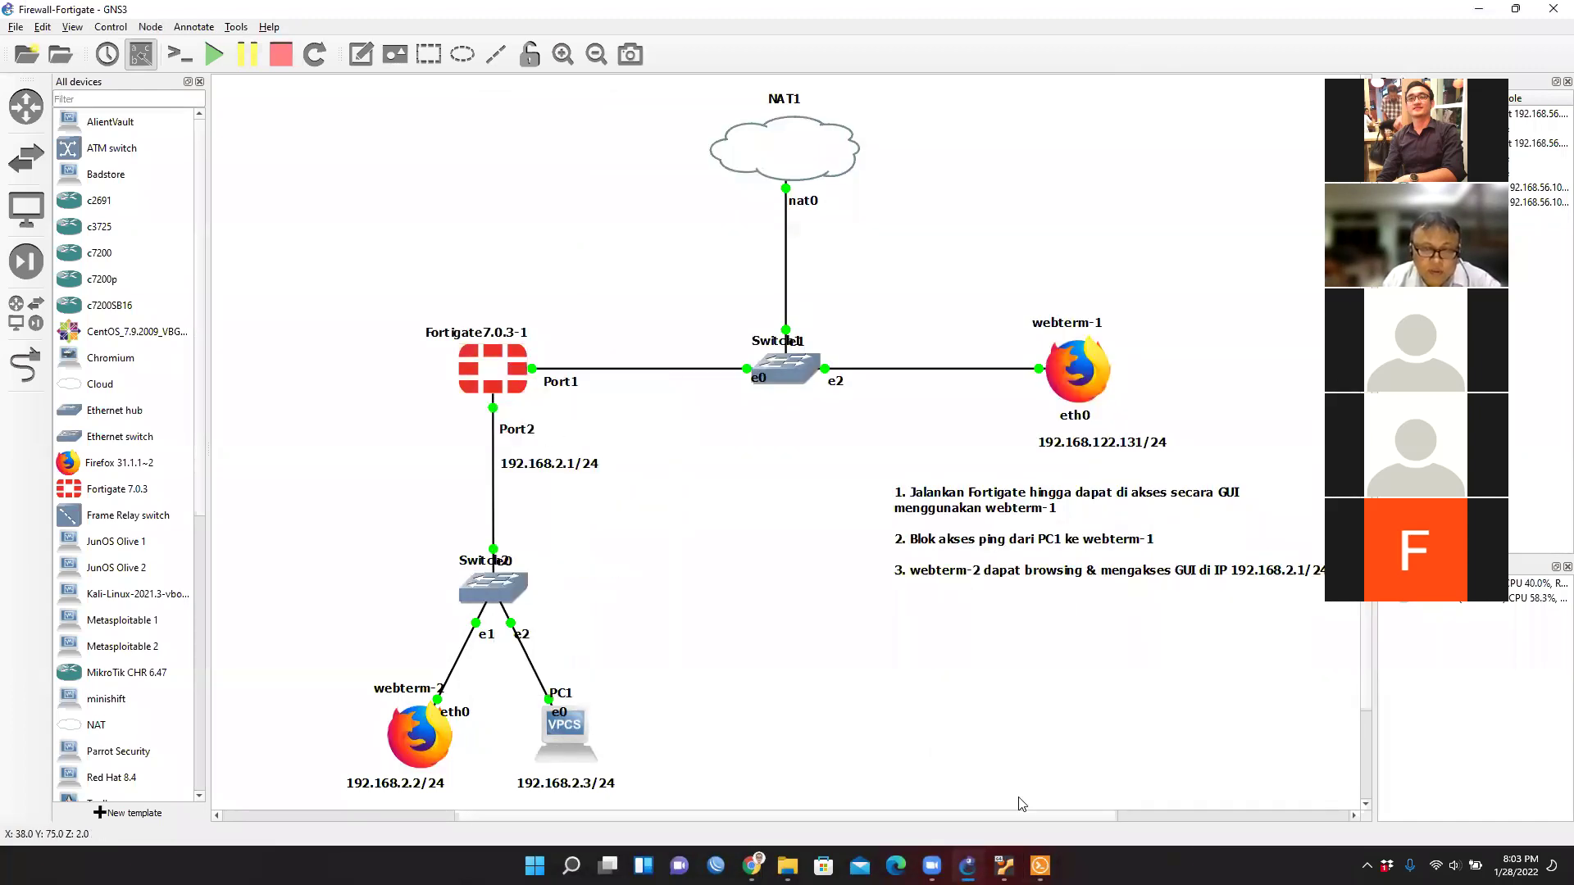
pyautogui.hotkey('alt', 'Tab')
pyautogui.hotkey('alt', 'Tab')
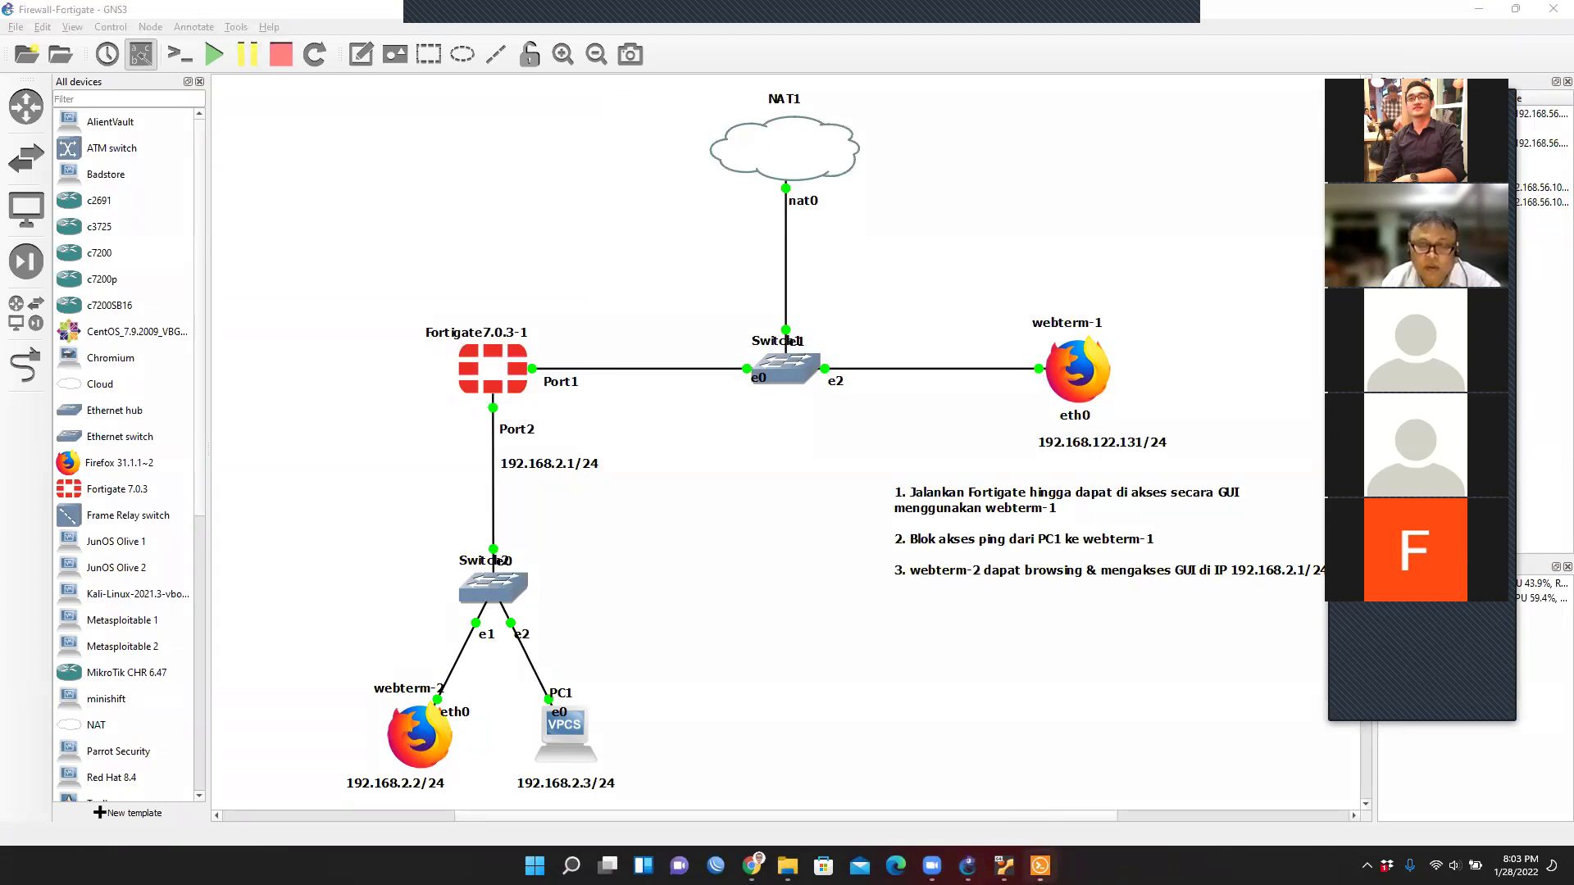
# Bring the Fortigate7.0.3-1 console forward, reposition it and wait for the boot to reach login.
pyautogui.click(1040, 866)
pyautogui.moveTo(1123, 118); pyautogui.dragTo(1091, 111)
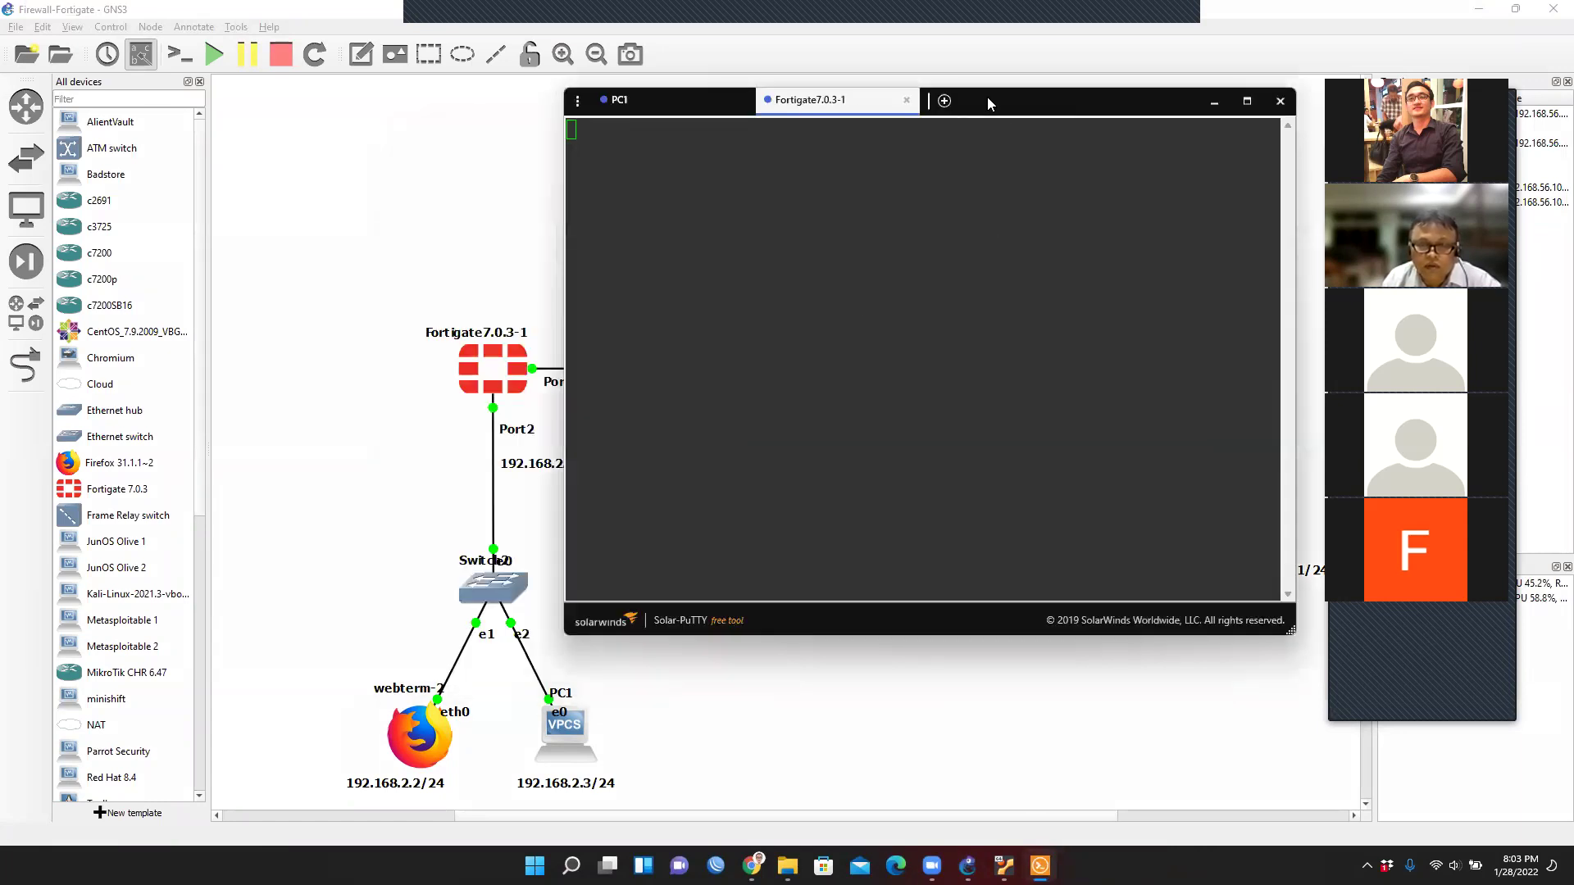
pyautogui.moveTo(987, 96); pyautogui.dragTo(1031, 99)
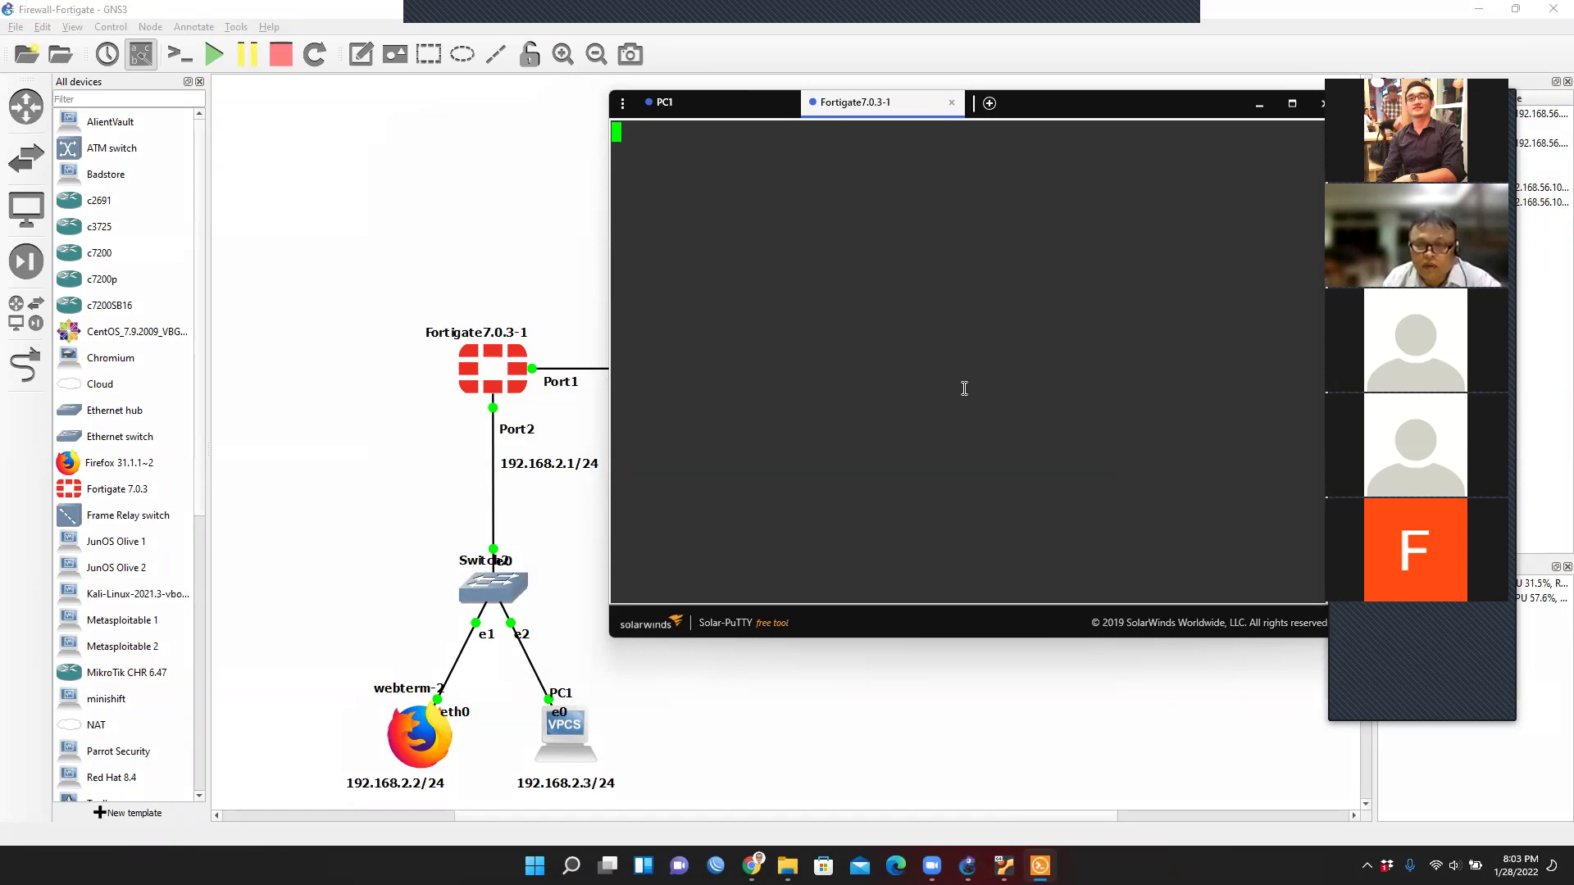
pyautogui.click(1516, 866)
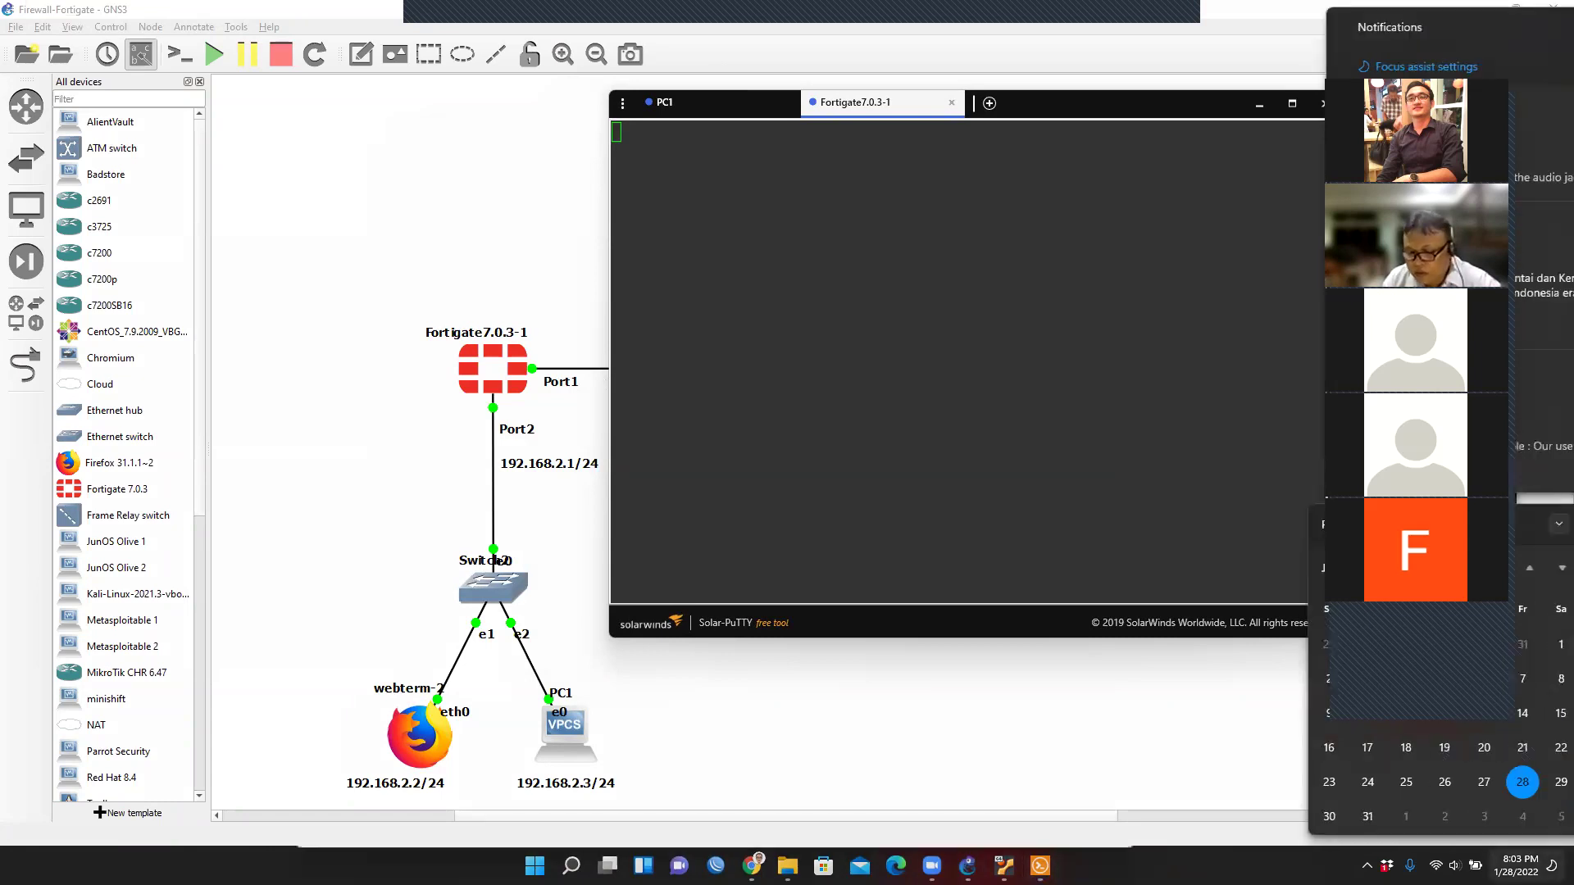
pyautogui.press('Escape')
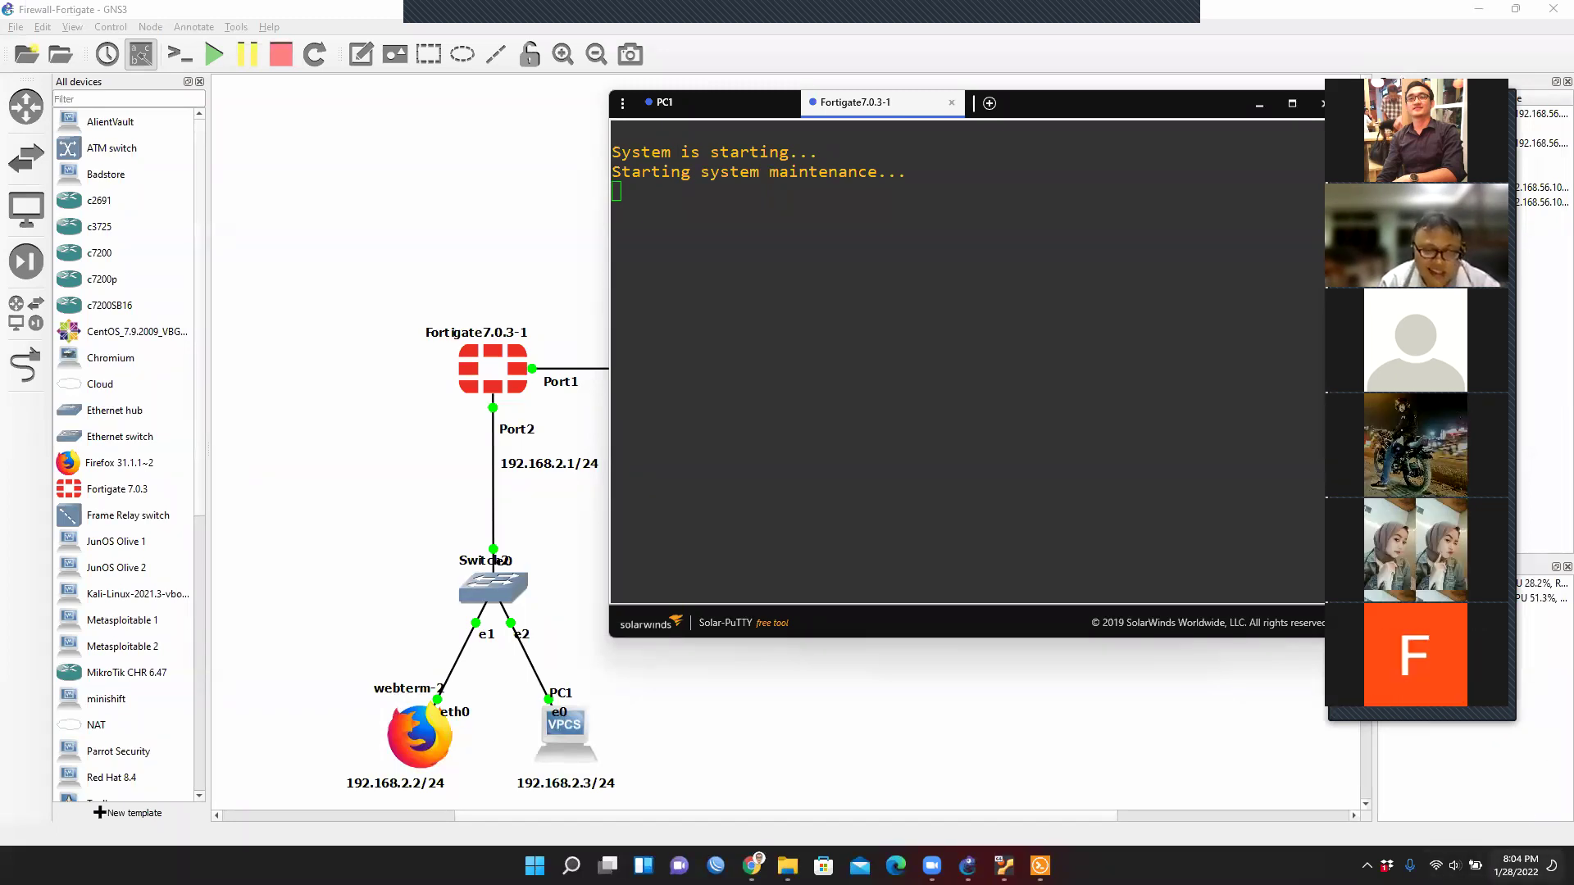
pyautogui.moveTo(1515, 866)
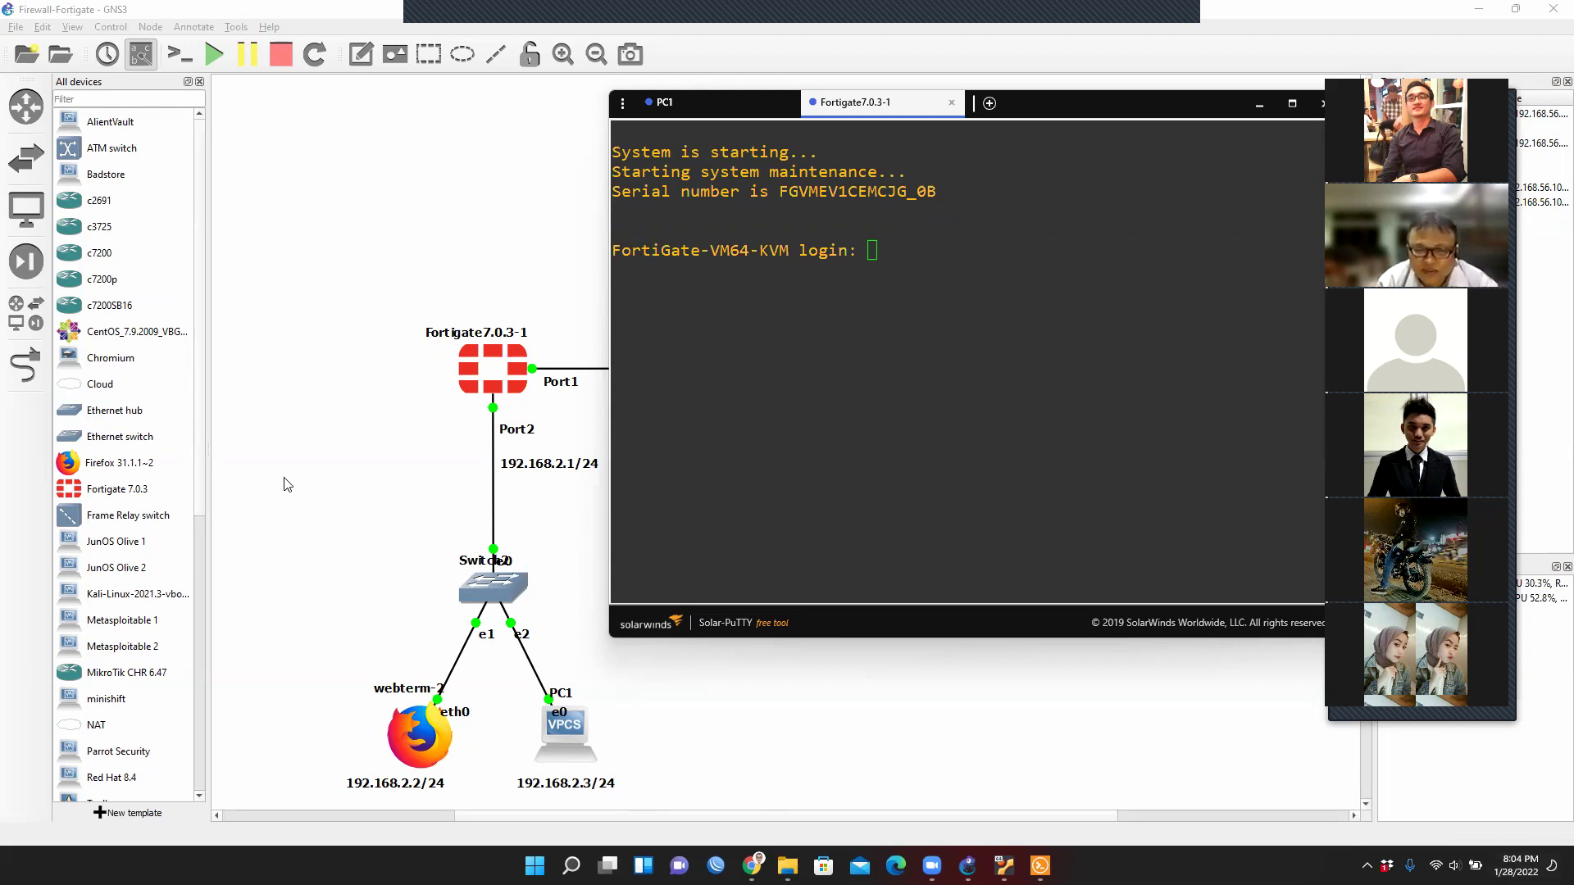
# Log in to the Fortigate console as admin with the account password.
pyautogui.click(891, 244)
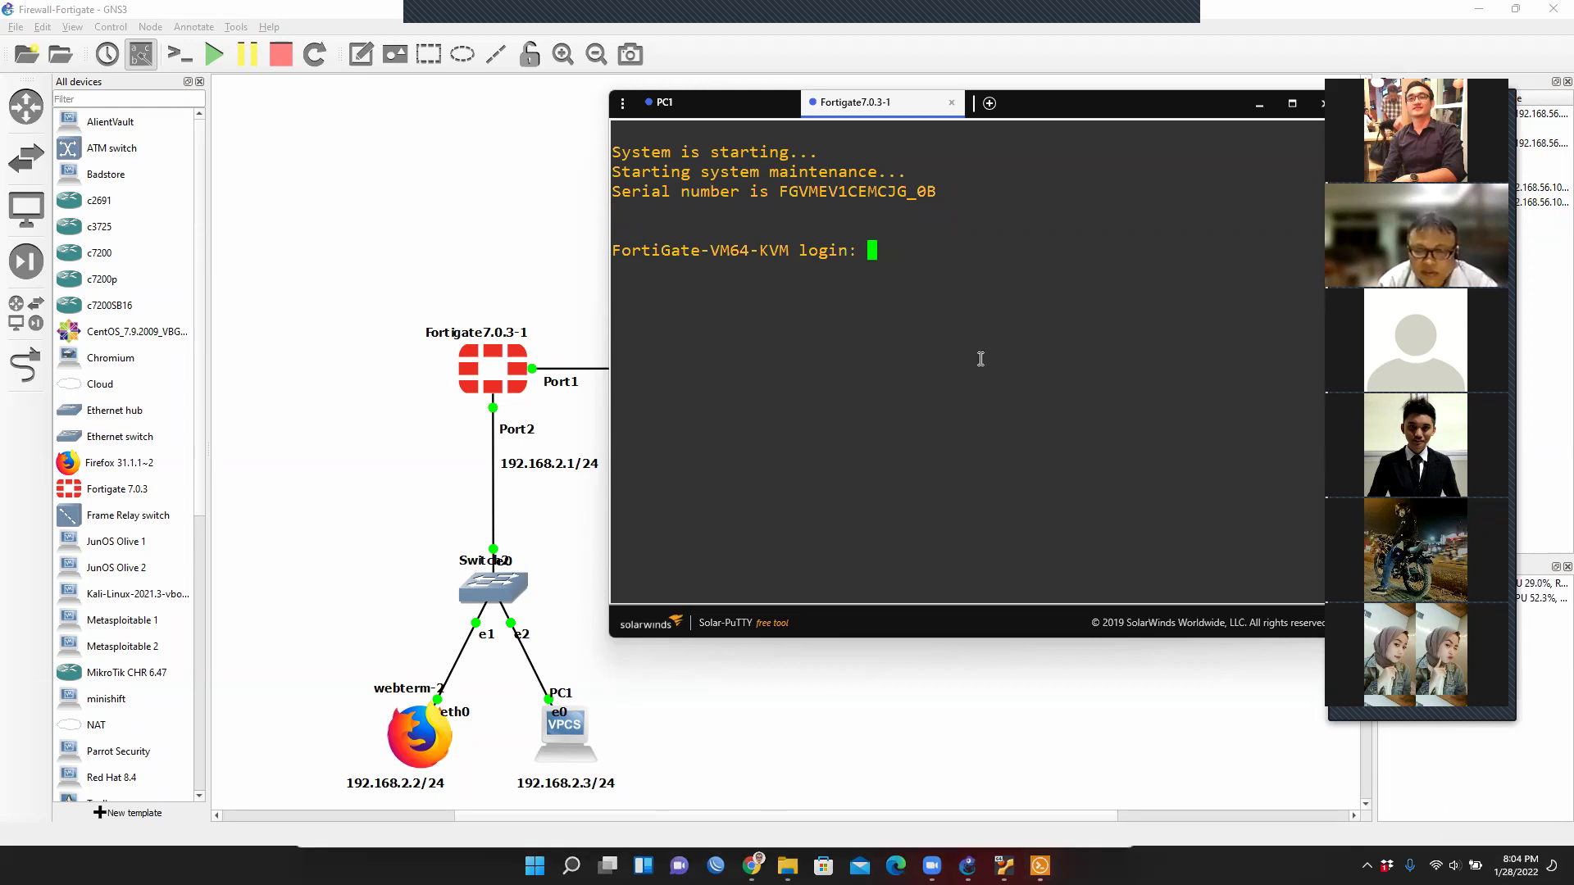
pyautogui.write('admin')
pyautogui.press('Return')
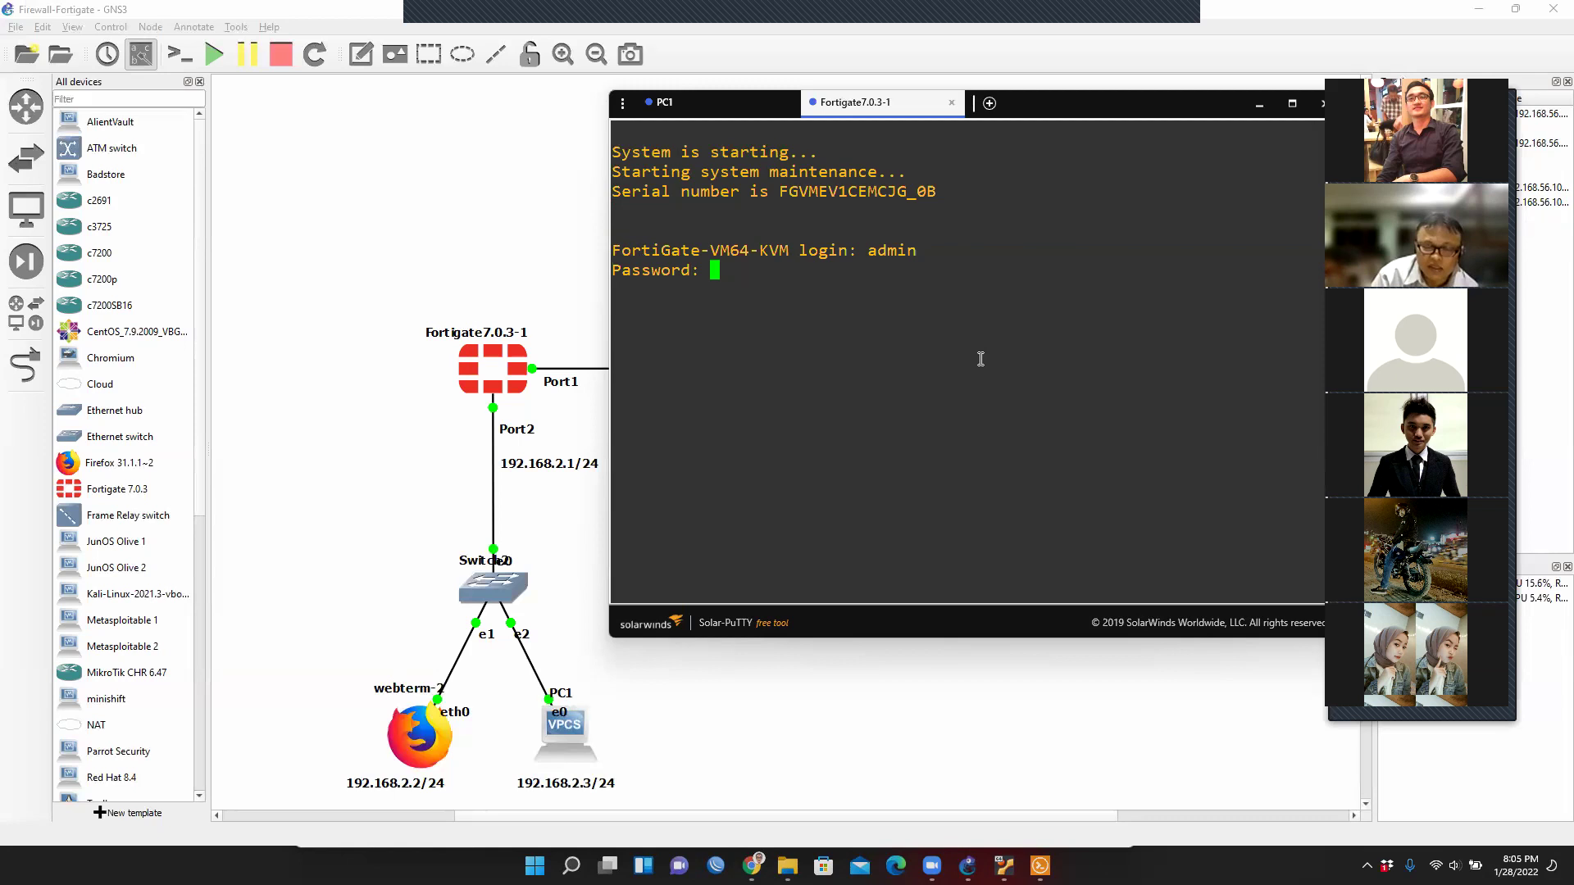
pyautogui.press('Return')
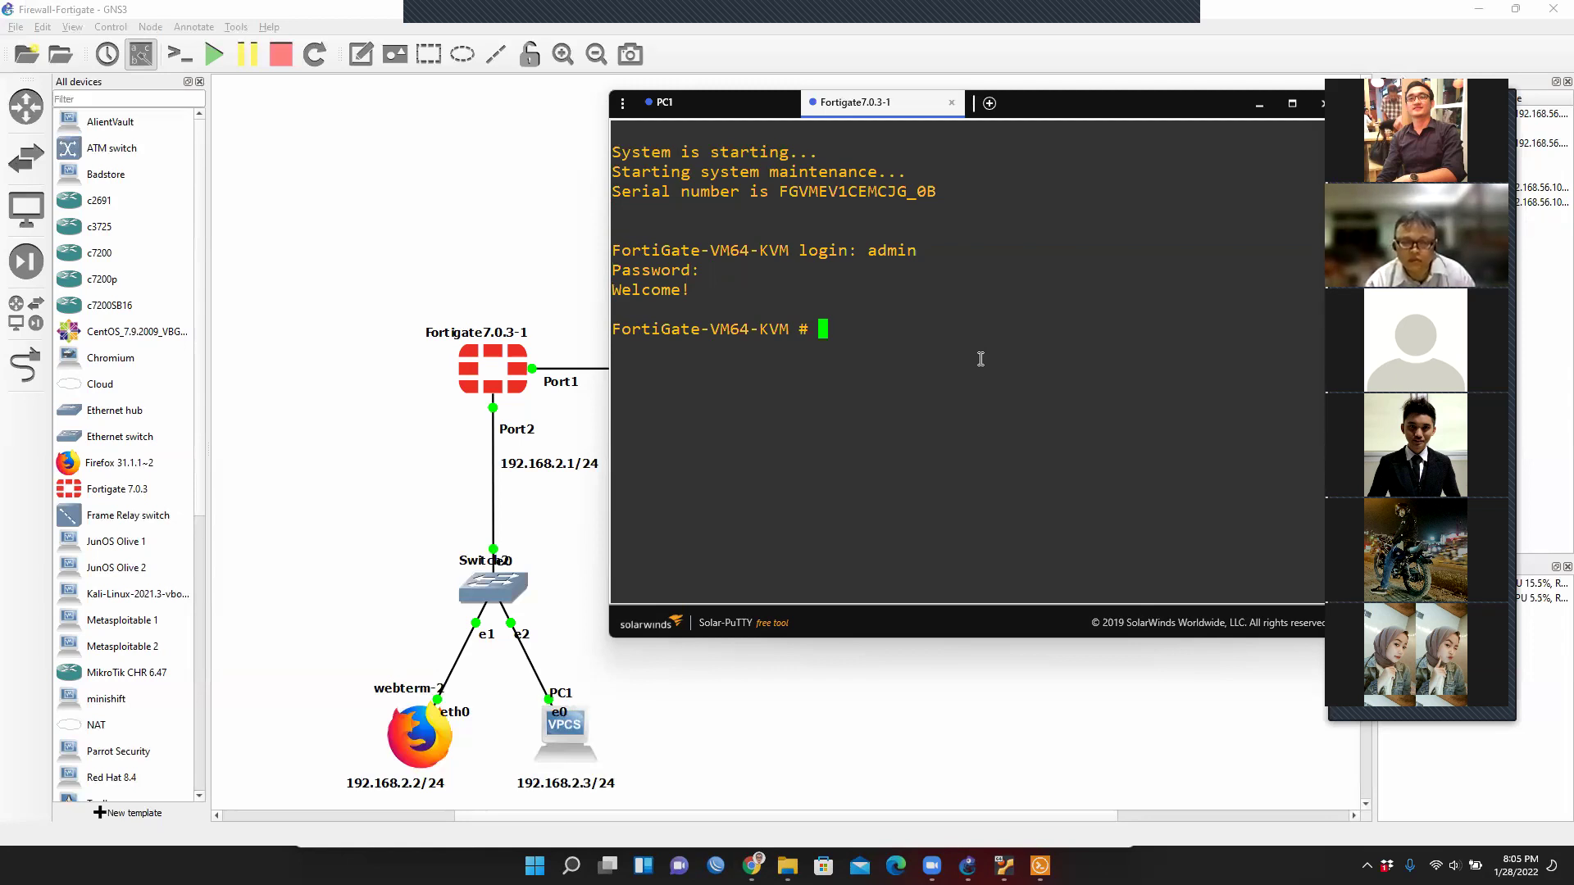
# Enter 'config system interface' and run 'get' to list all FortiGate interfaces.
pyautogui.write('config system ini')
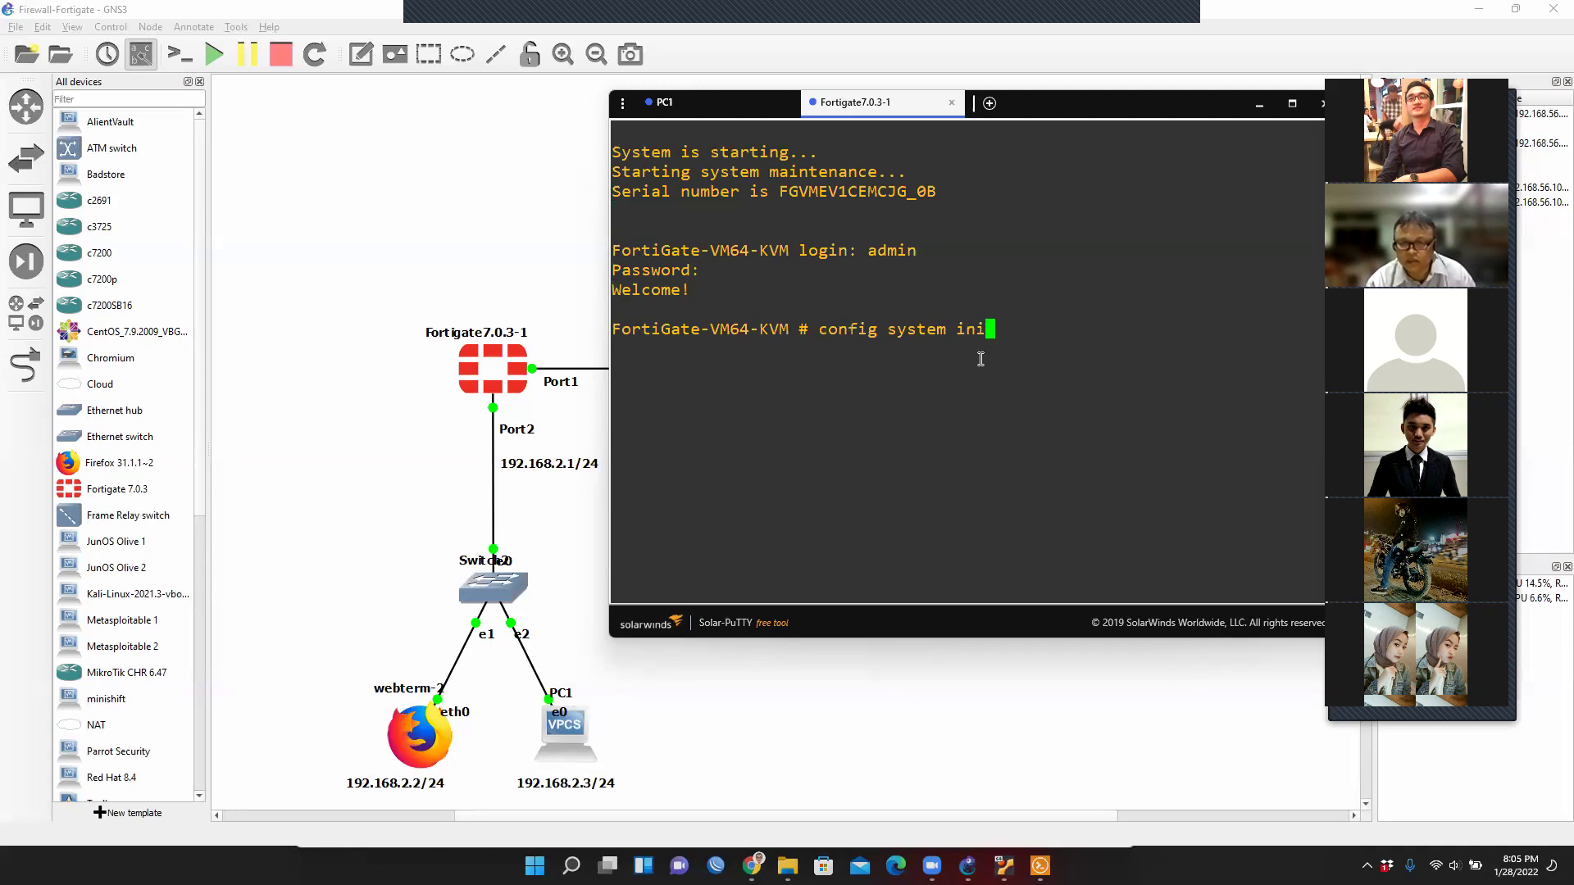
pyautogui.press('BackSpace')
pyautogui.write('t')
pyautogui.press('Tab')
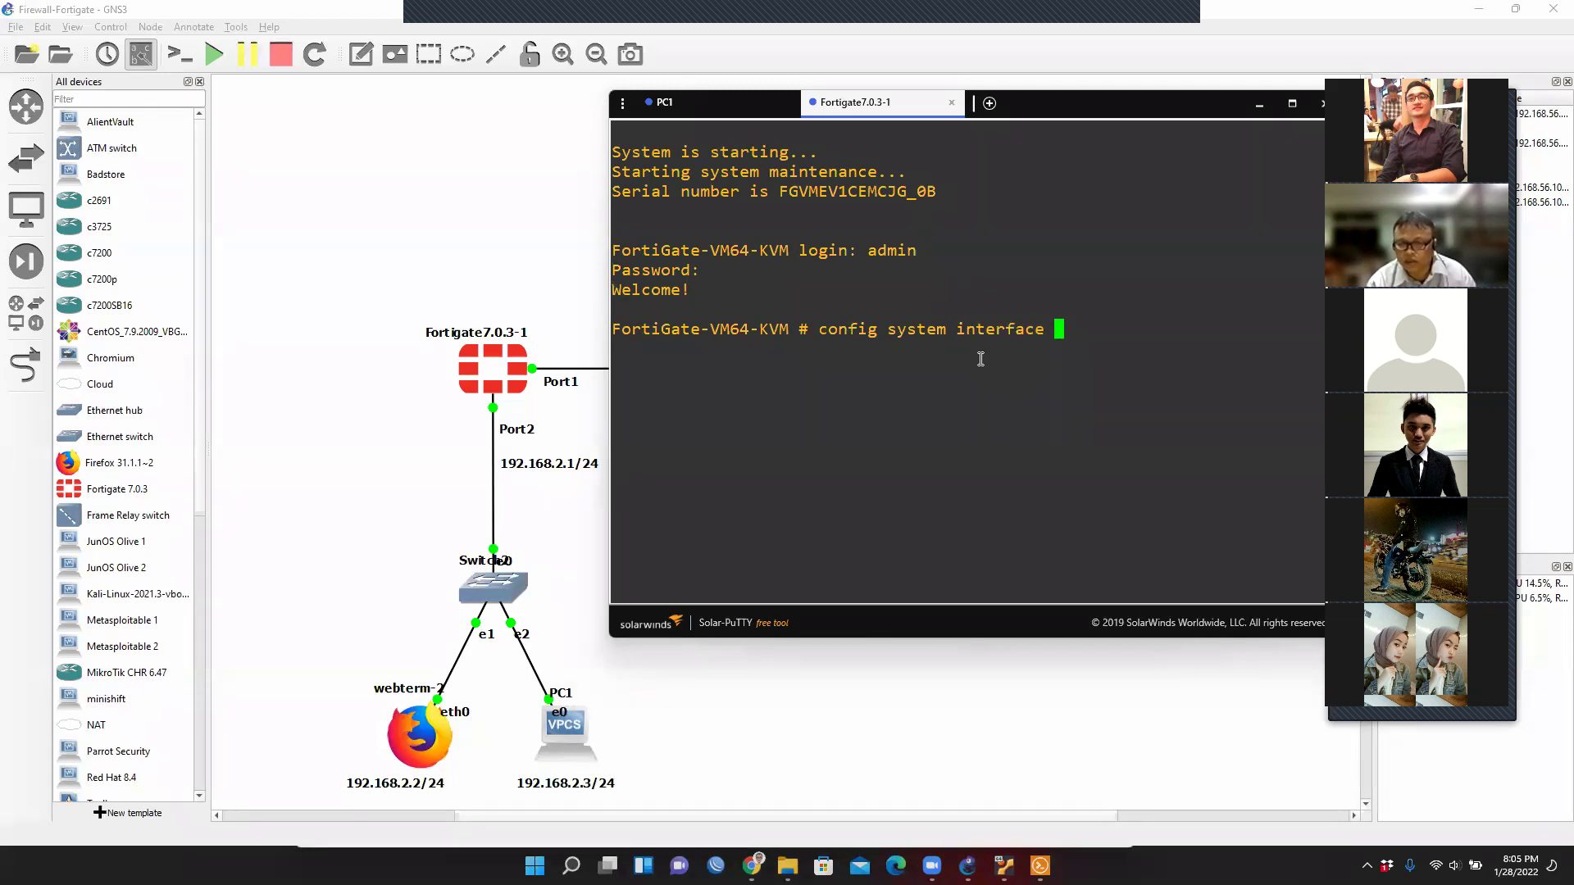
pyautogui.press('Return')
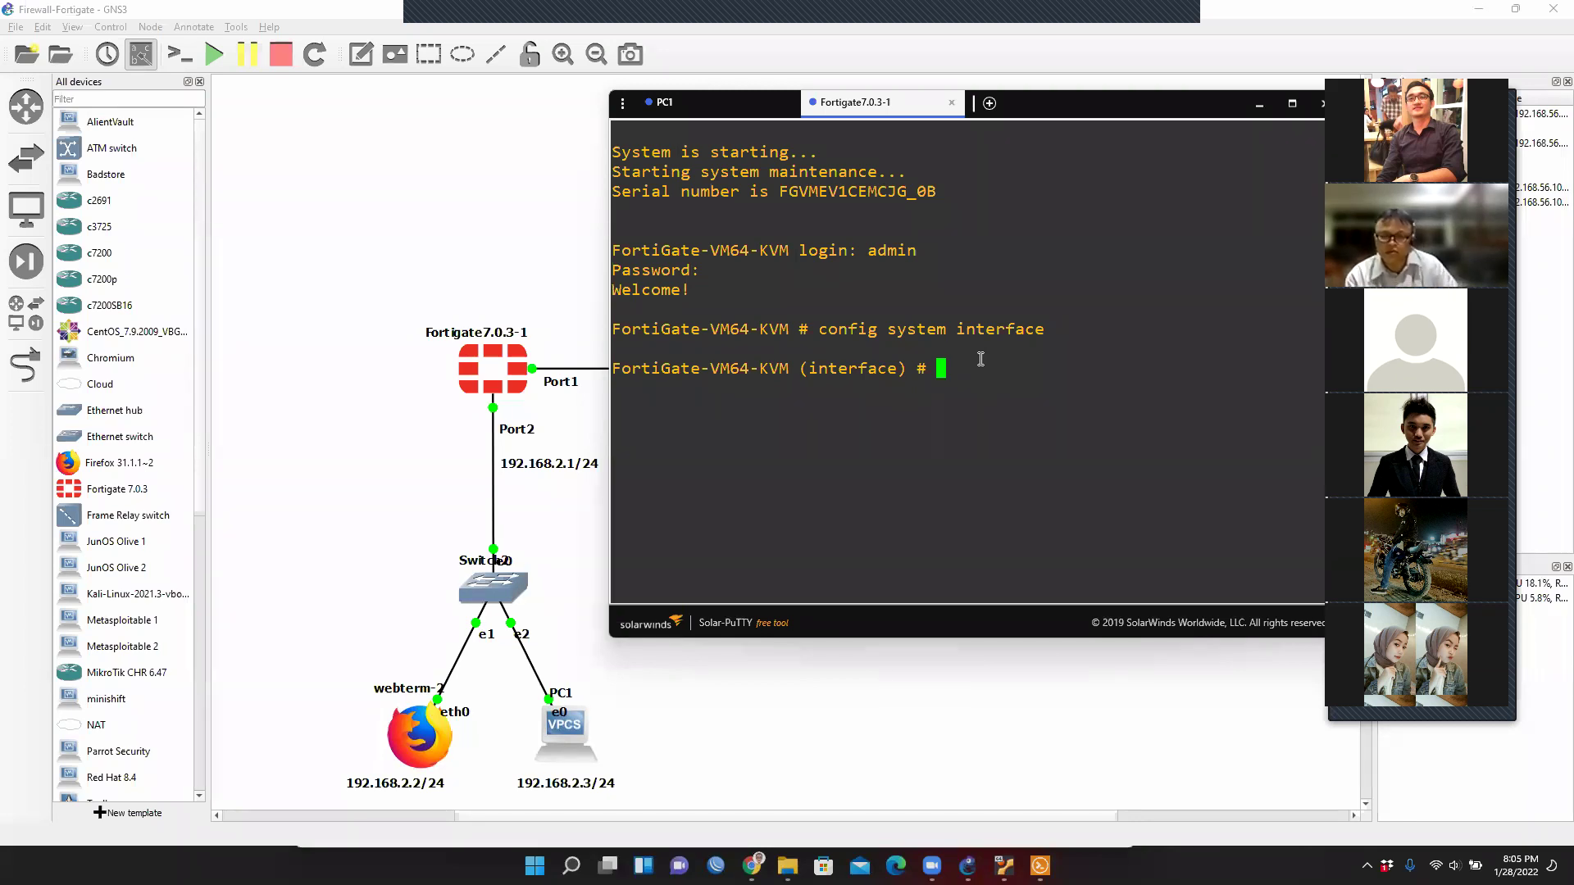
pyautogui.write('get')
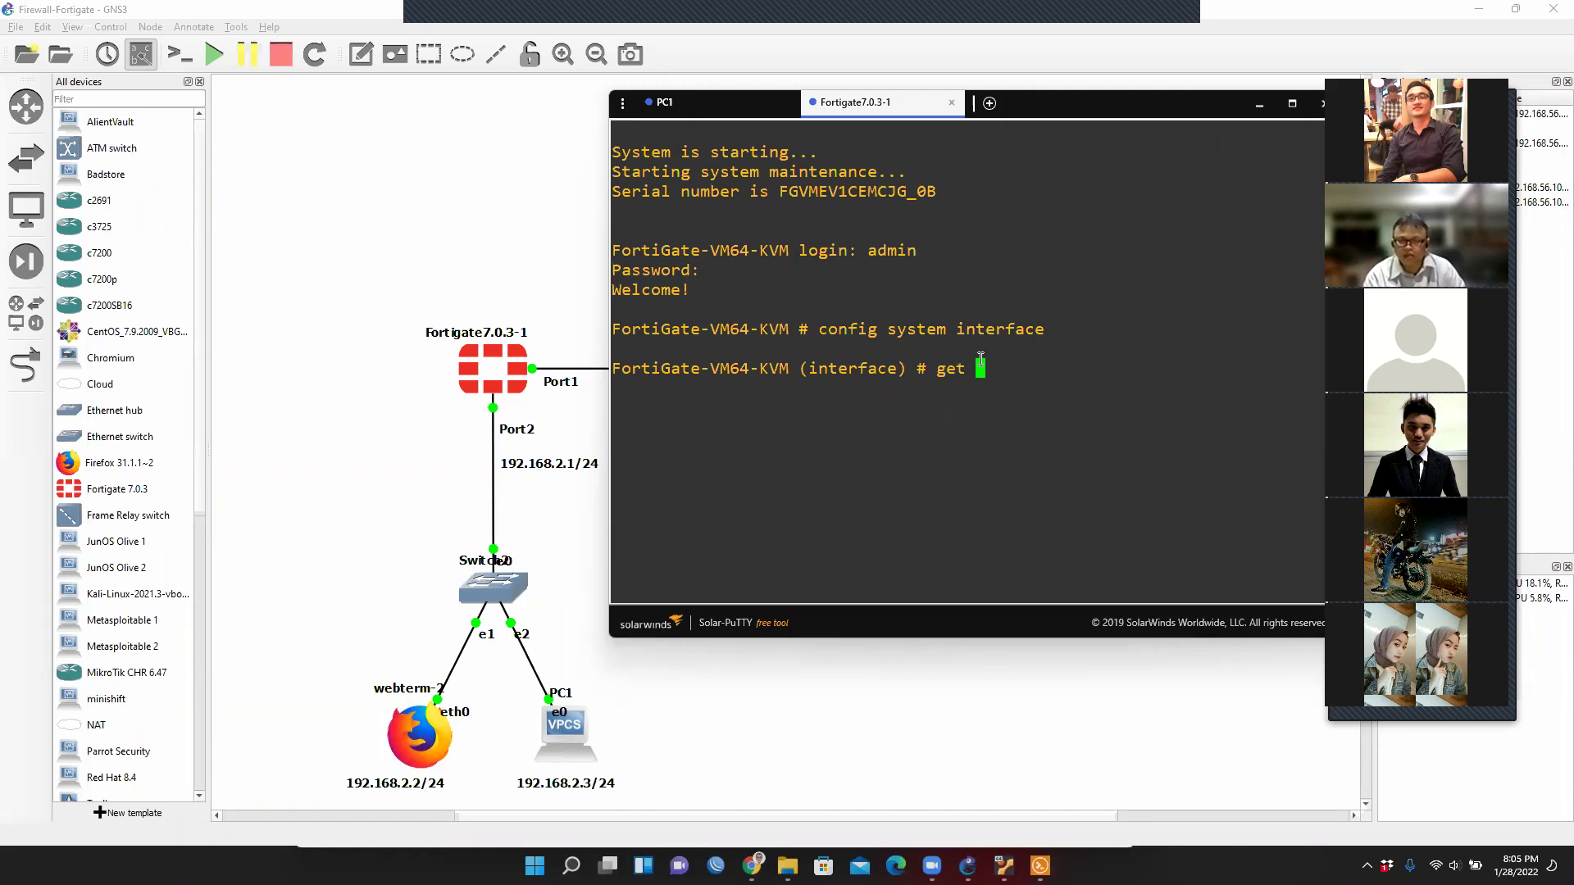
pyautogui.press('Return')
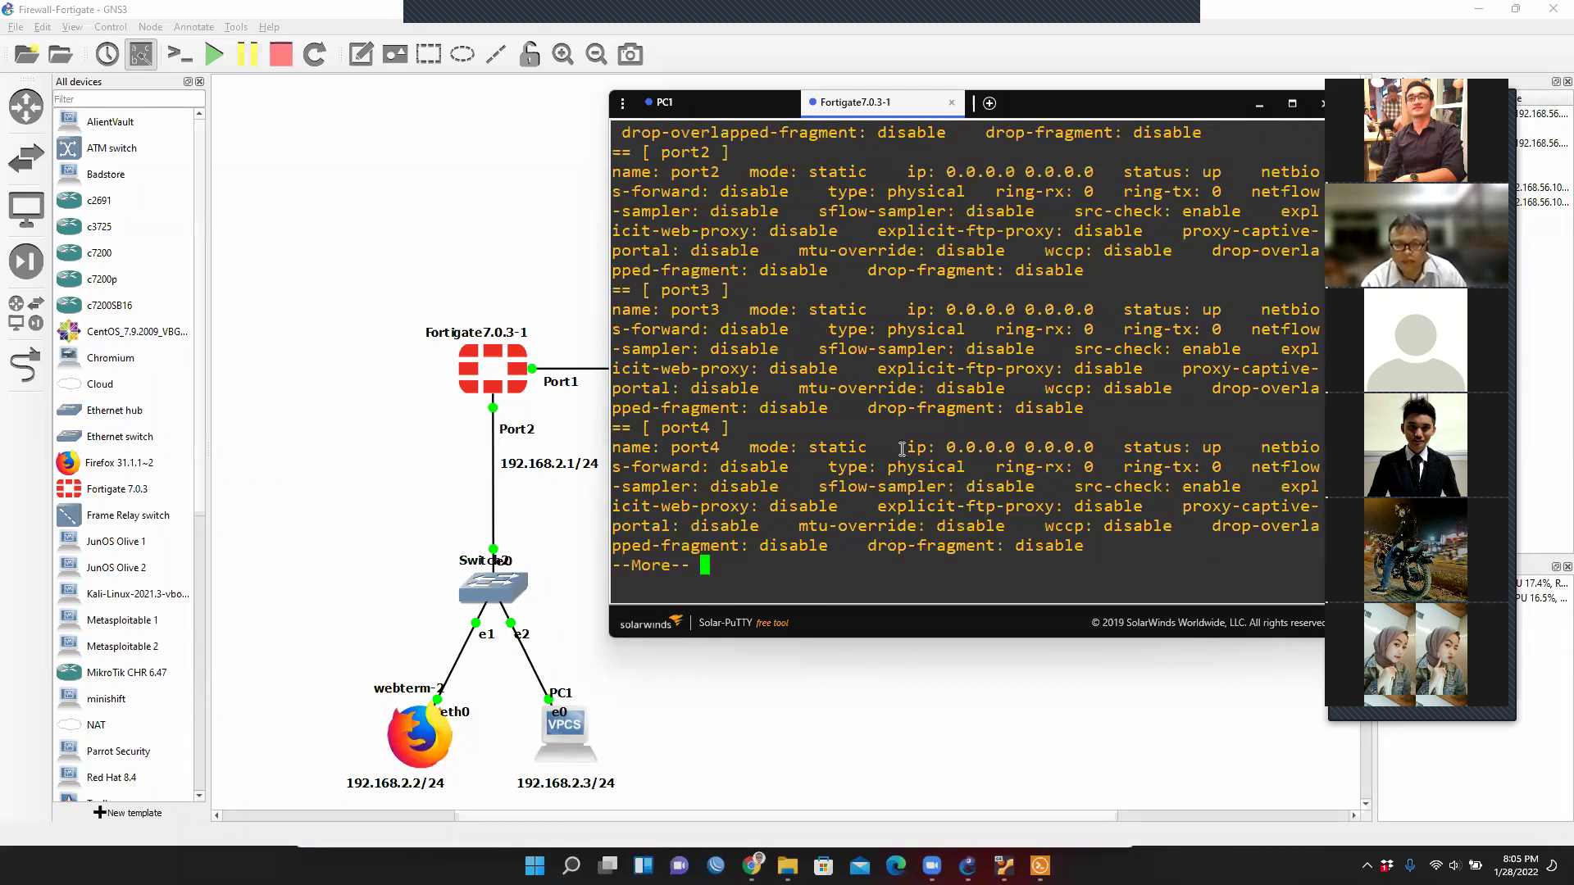
# Highlight port1's DHCP address 192.168.122.149 in the interface listing.
pyautogui.scroll(6, 746, 361)
pyautogui.scroll(-4, 745, 360)
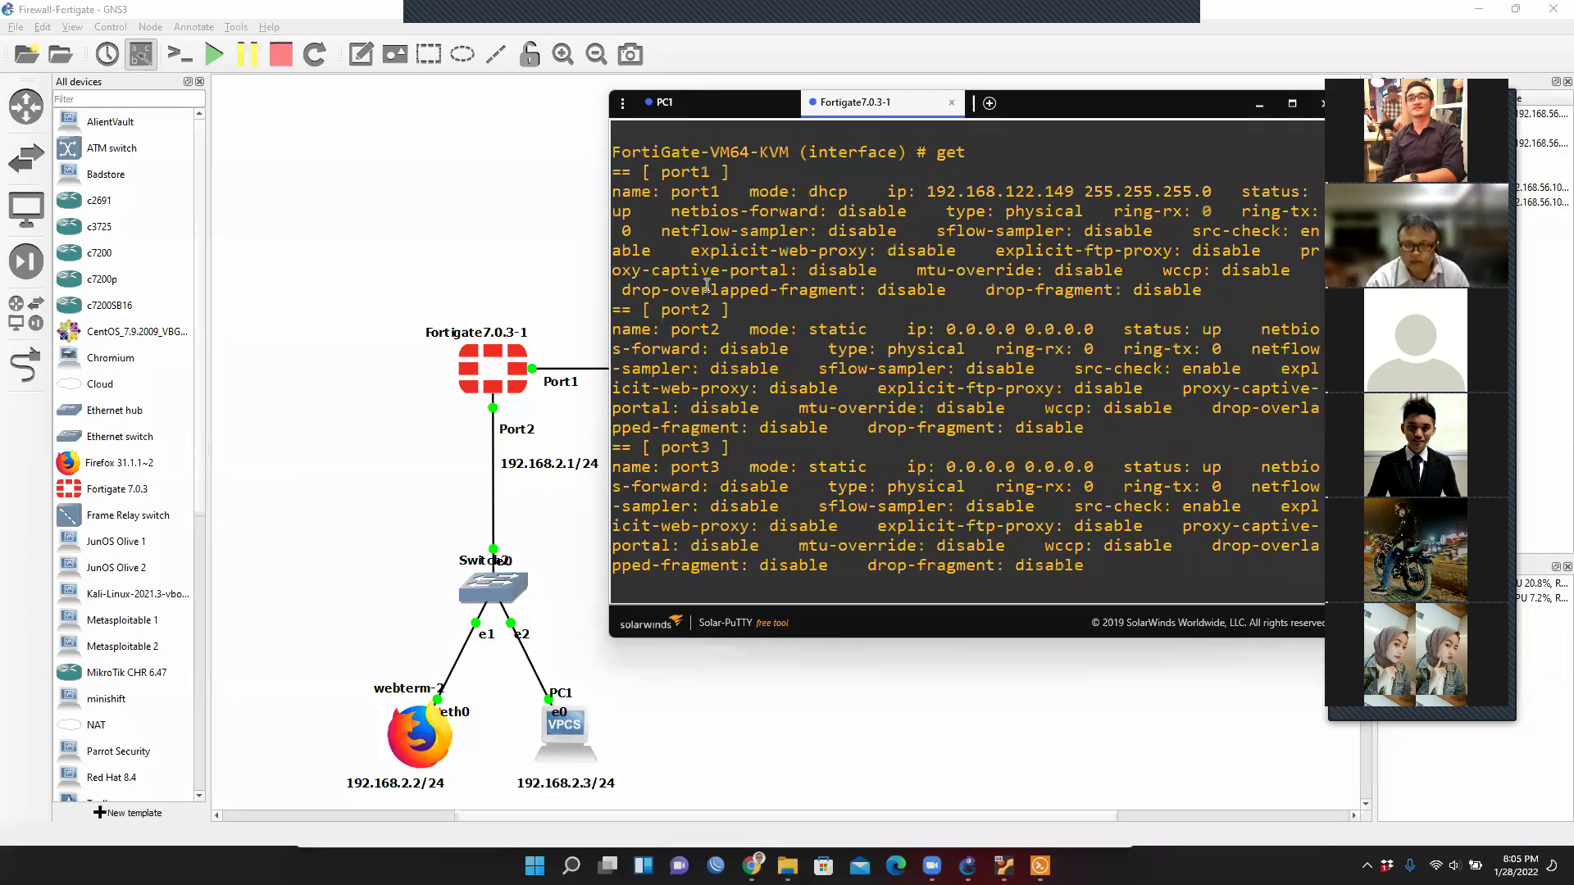
pyautogui.moveTo(671, 191); pyautogui.dragTo(721, 193)
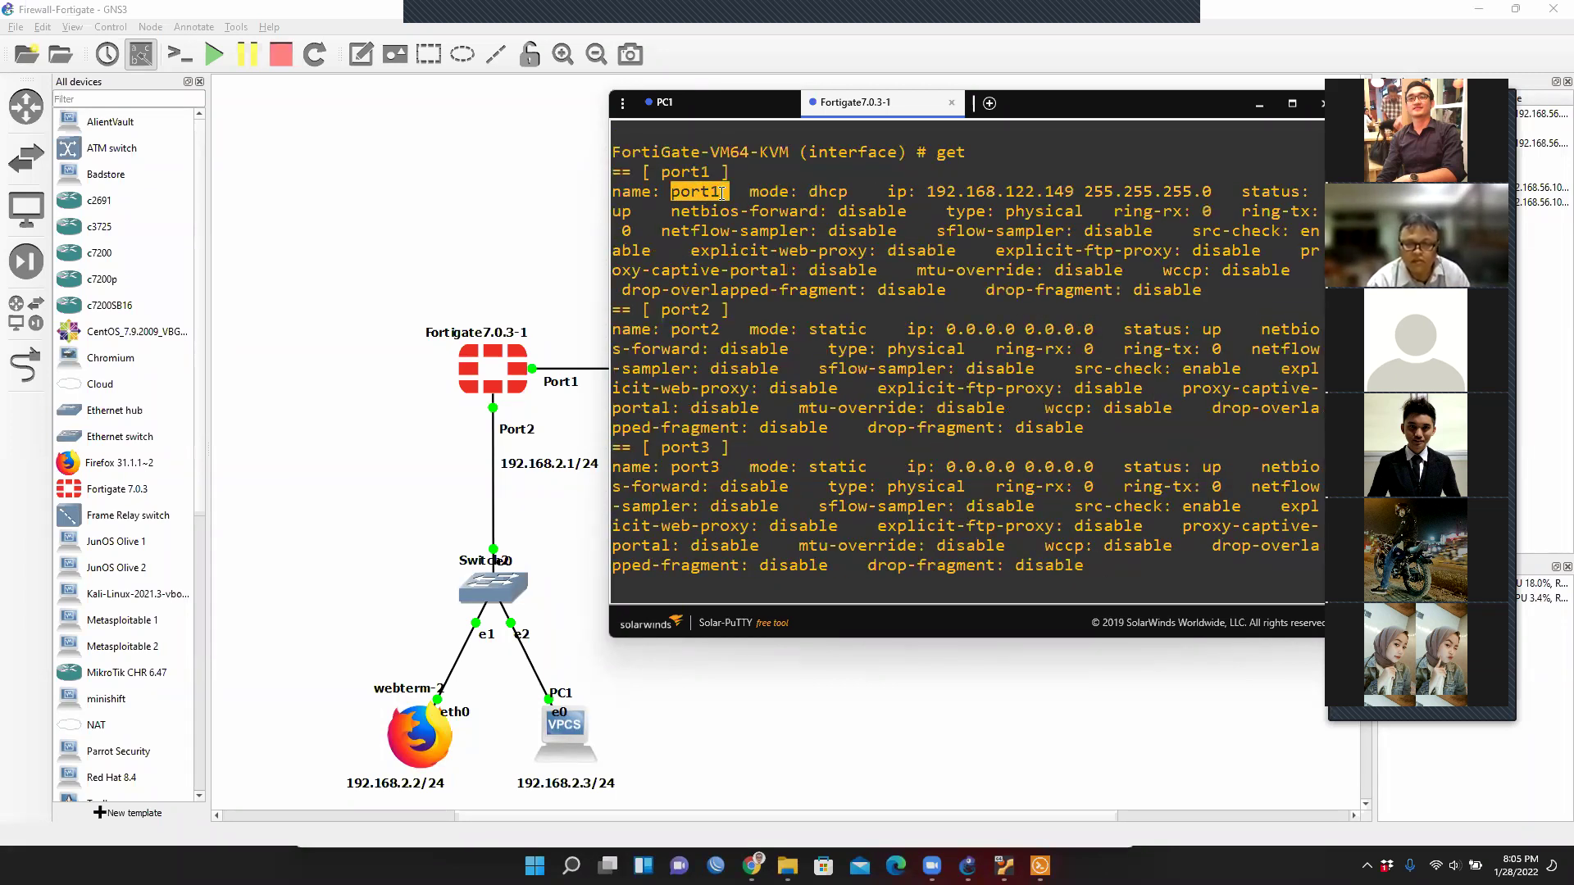
pyautogui.moveTo(653, 310); pyautogui.dragTo(731, 310)
pyautogui.moveTo(728, 193); pyautogui.dragTo(651, 193)
pyautogui.moveTo(918, 193); pyautogui.dragTo(1074, 193)
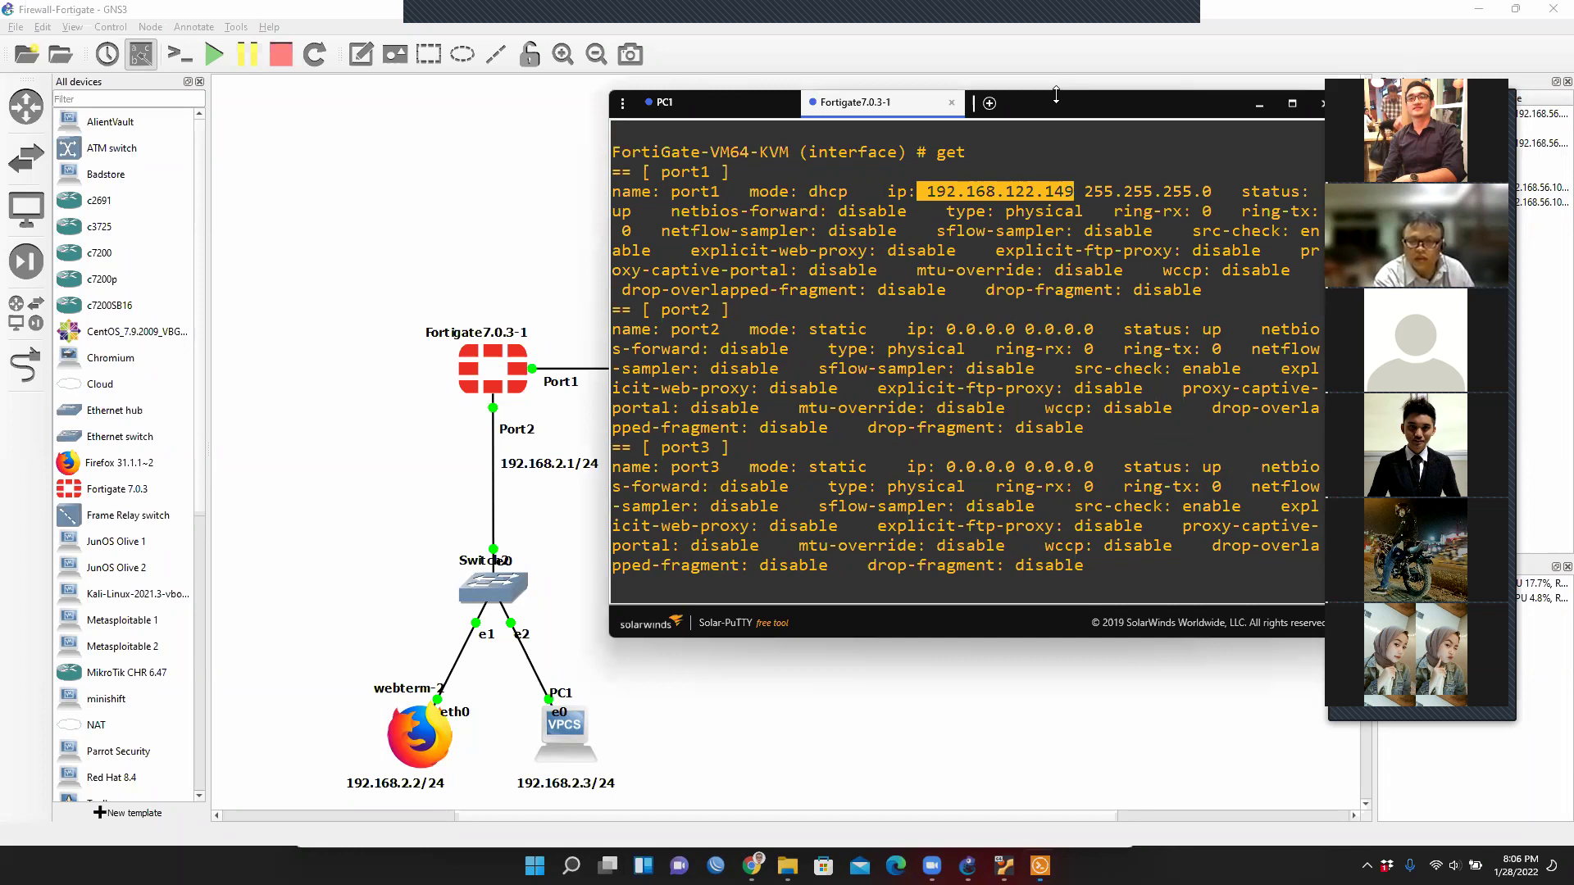
pyautogui.scroll(-3, 1069, 141)
pyautogui.moveTo(1066, 102); pyautogui.dragTo(894, 488)
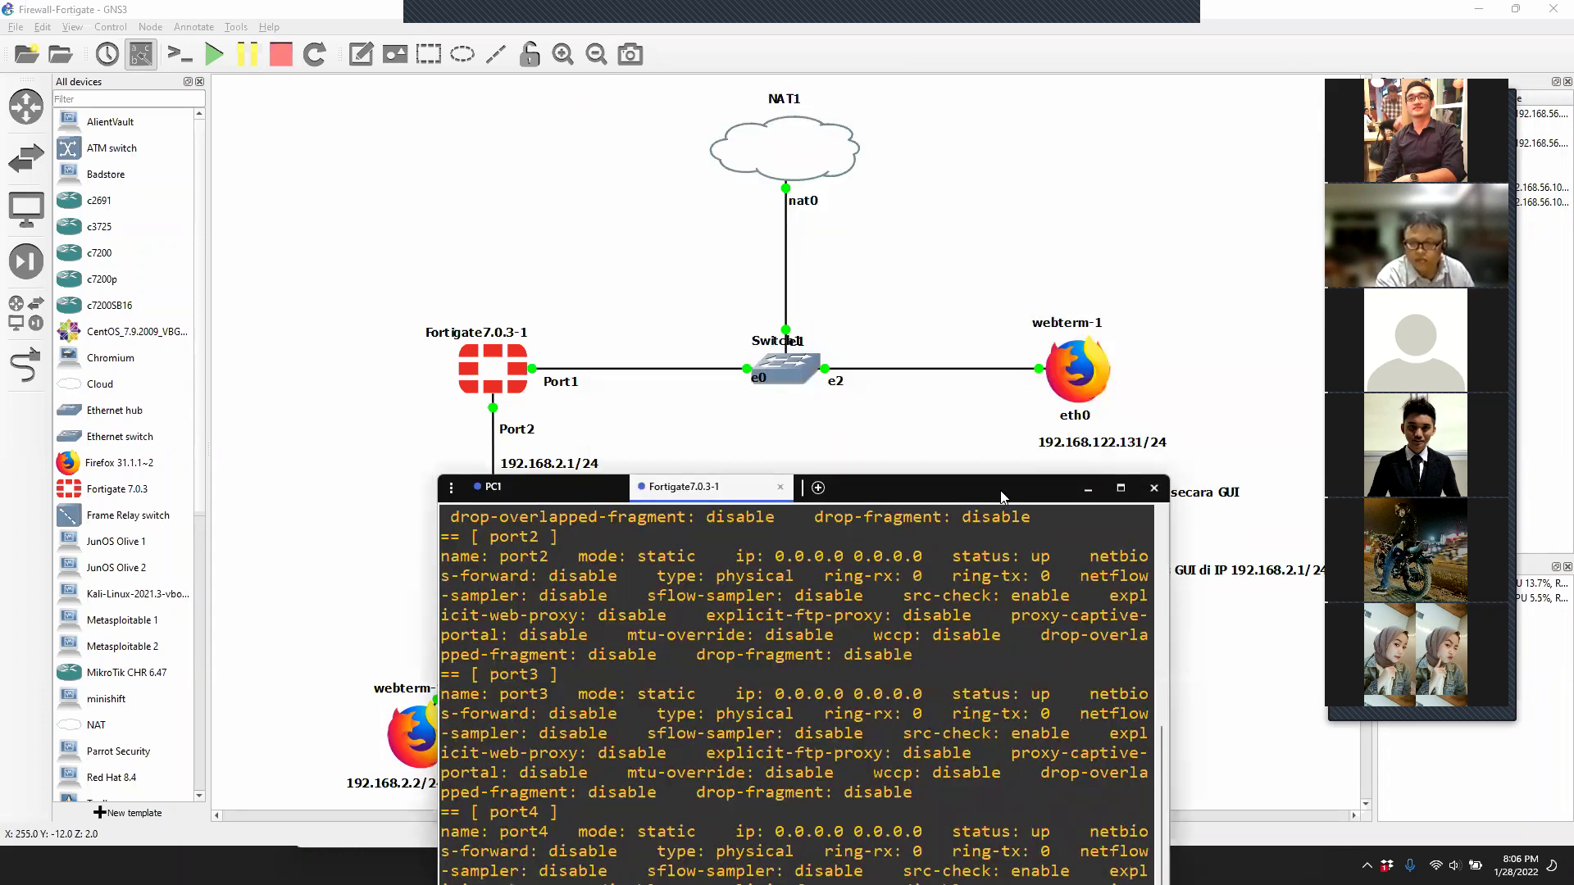
pyautogui.moveTo(1006, 490); pyautogui.dragTo(1080, 170)
pyautogui.scroll(6, 807, 389)
pyautogui.scroll(-4, 672, 466)
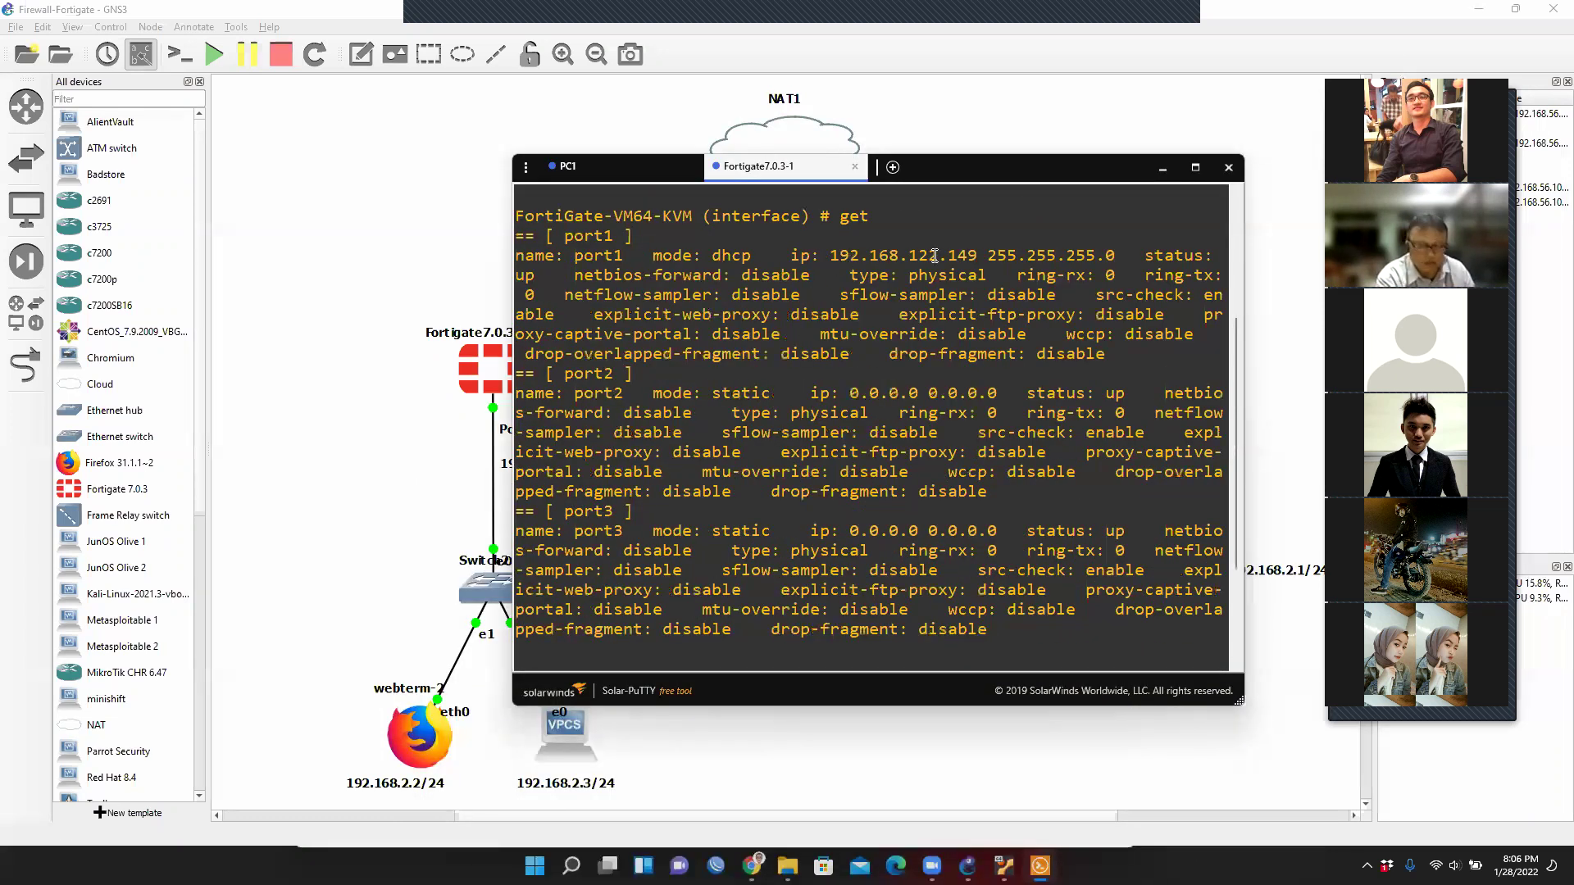
pyautogui.moveTo(829, 255); pyautogui.dragTo(977, 255)
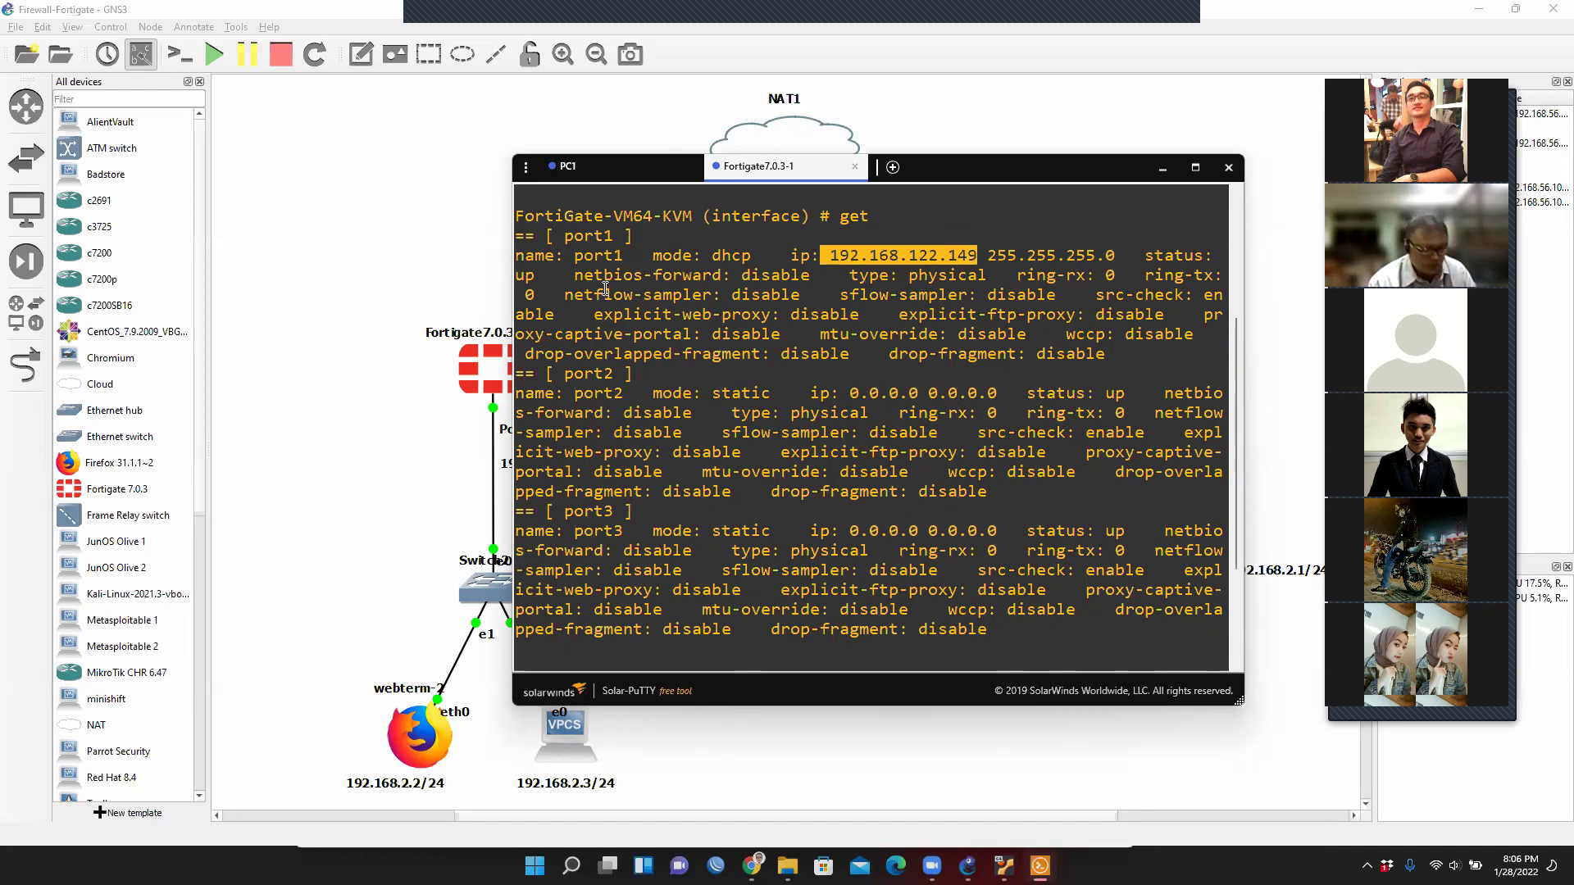
pyautogui.scroll(-3, 683, 333)
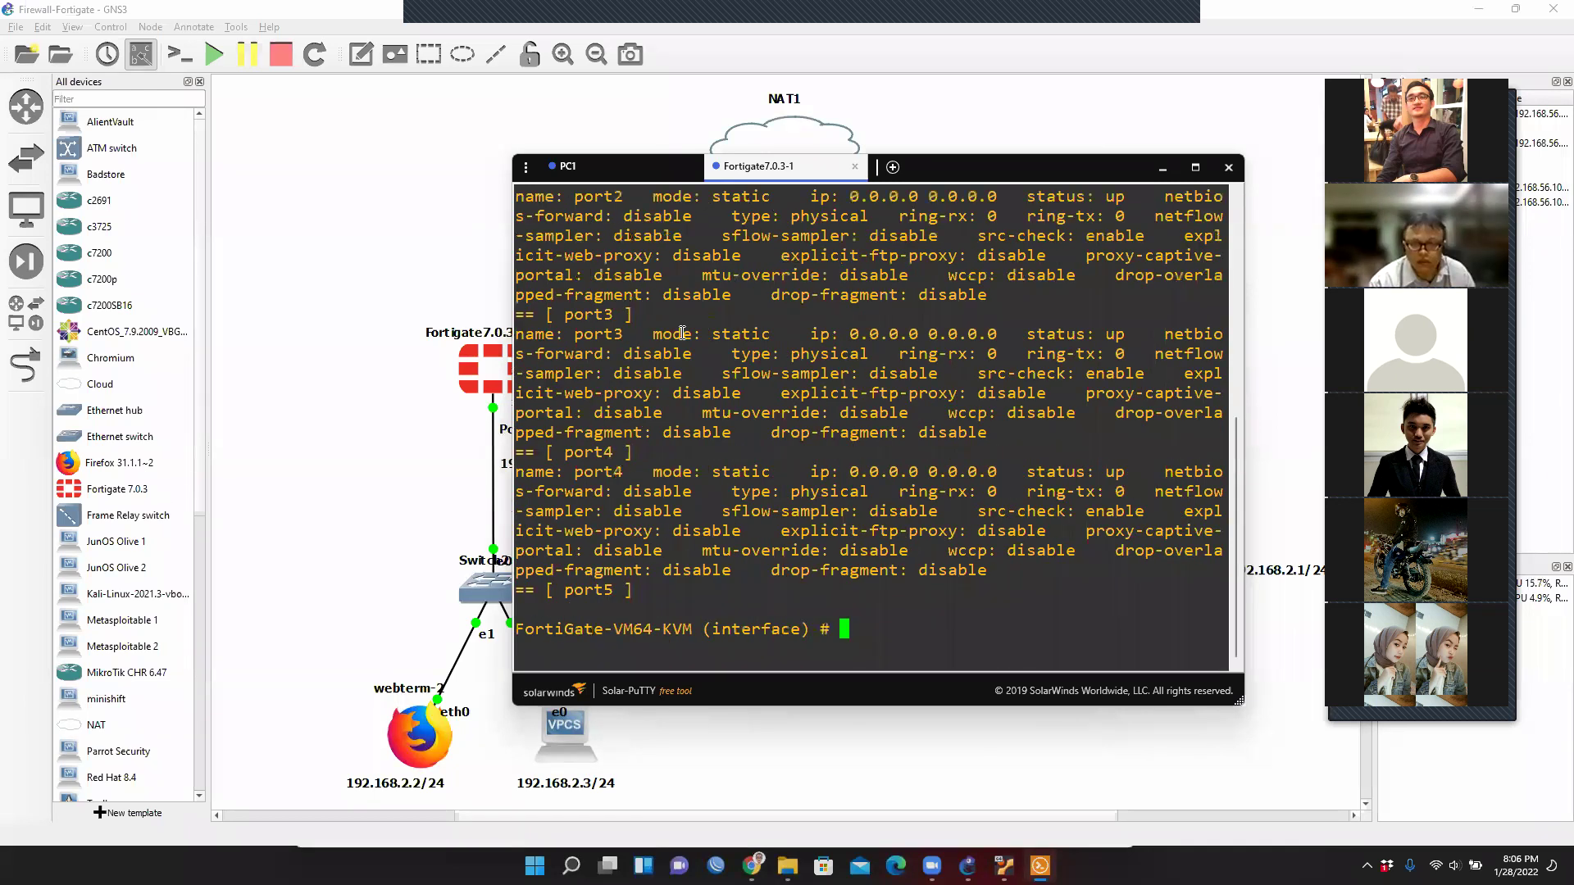
# Run 'edit port1', then 'show' and 'get' to display port1's settings.
pyautogui.write('edit port1')
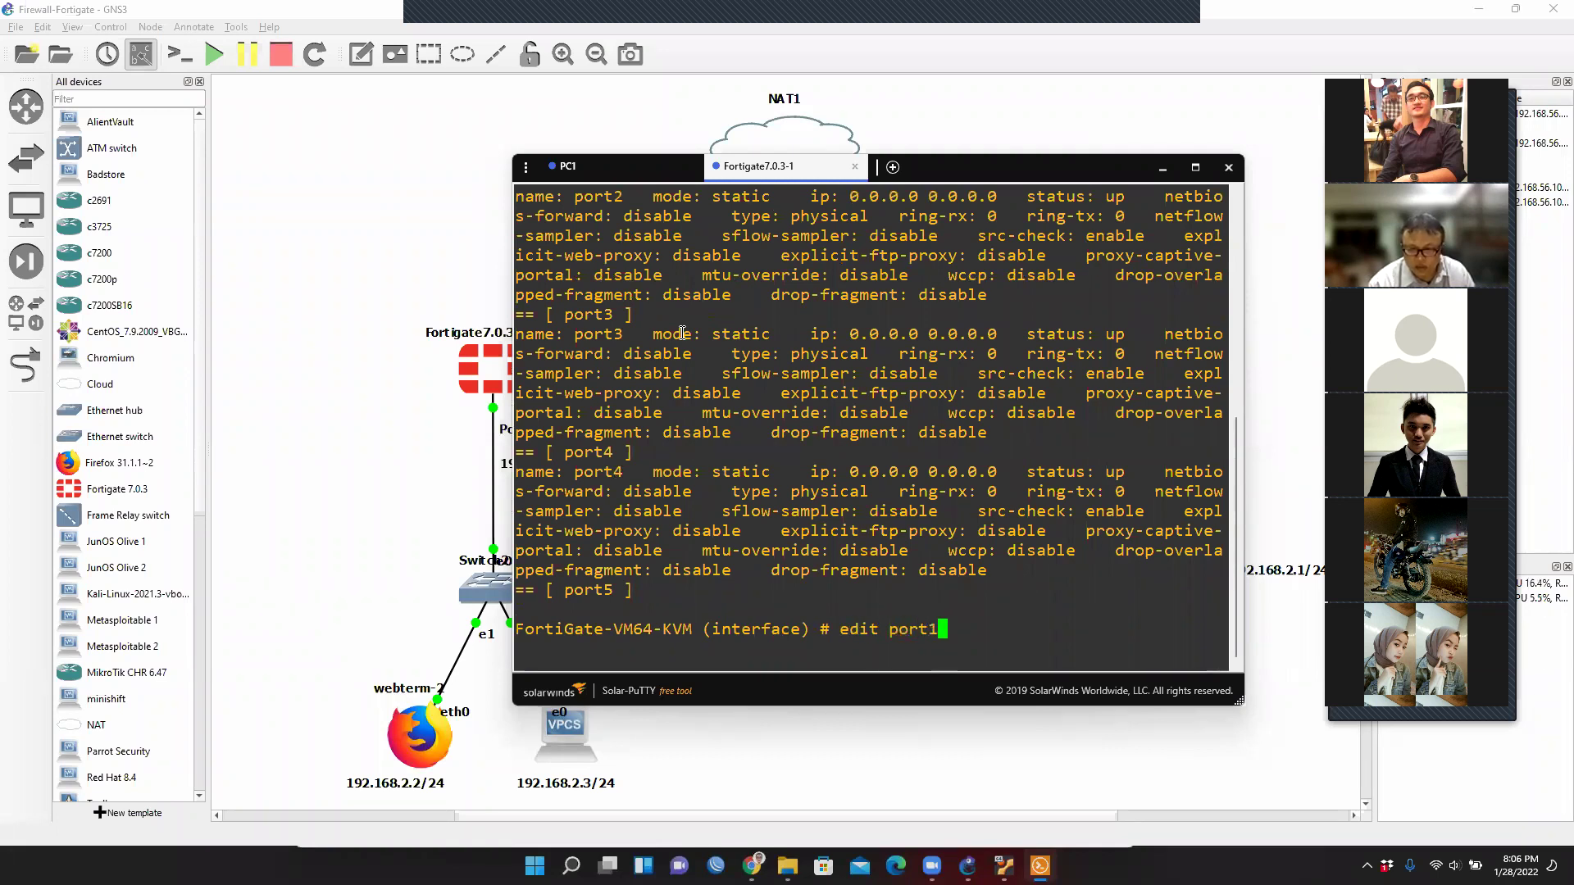
pyautogui.press('Return')
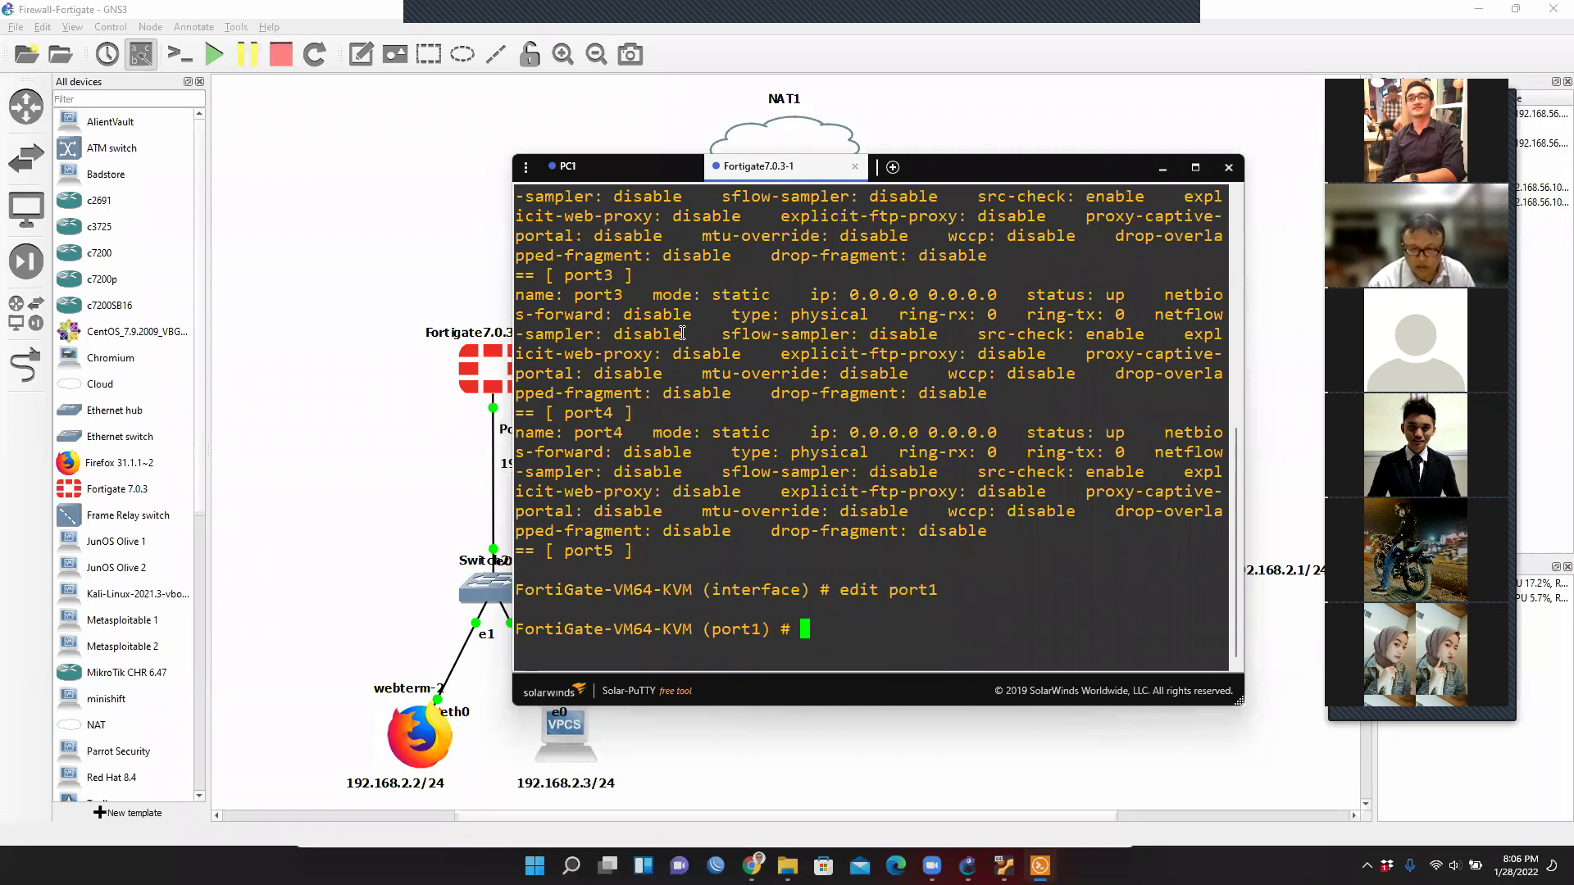
pyautogui.write('show')
pyautogui.press('Return')
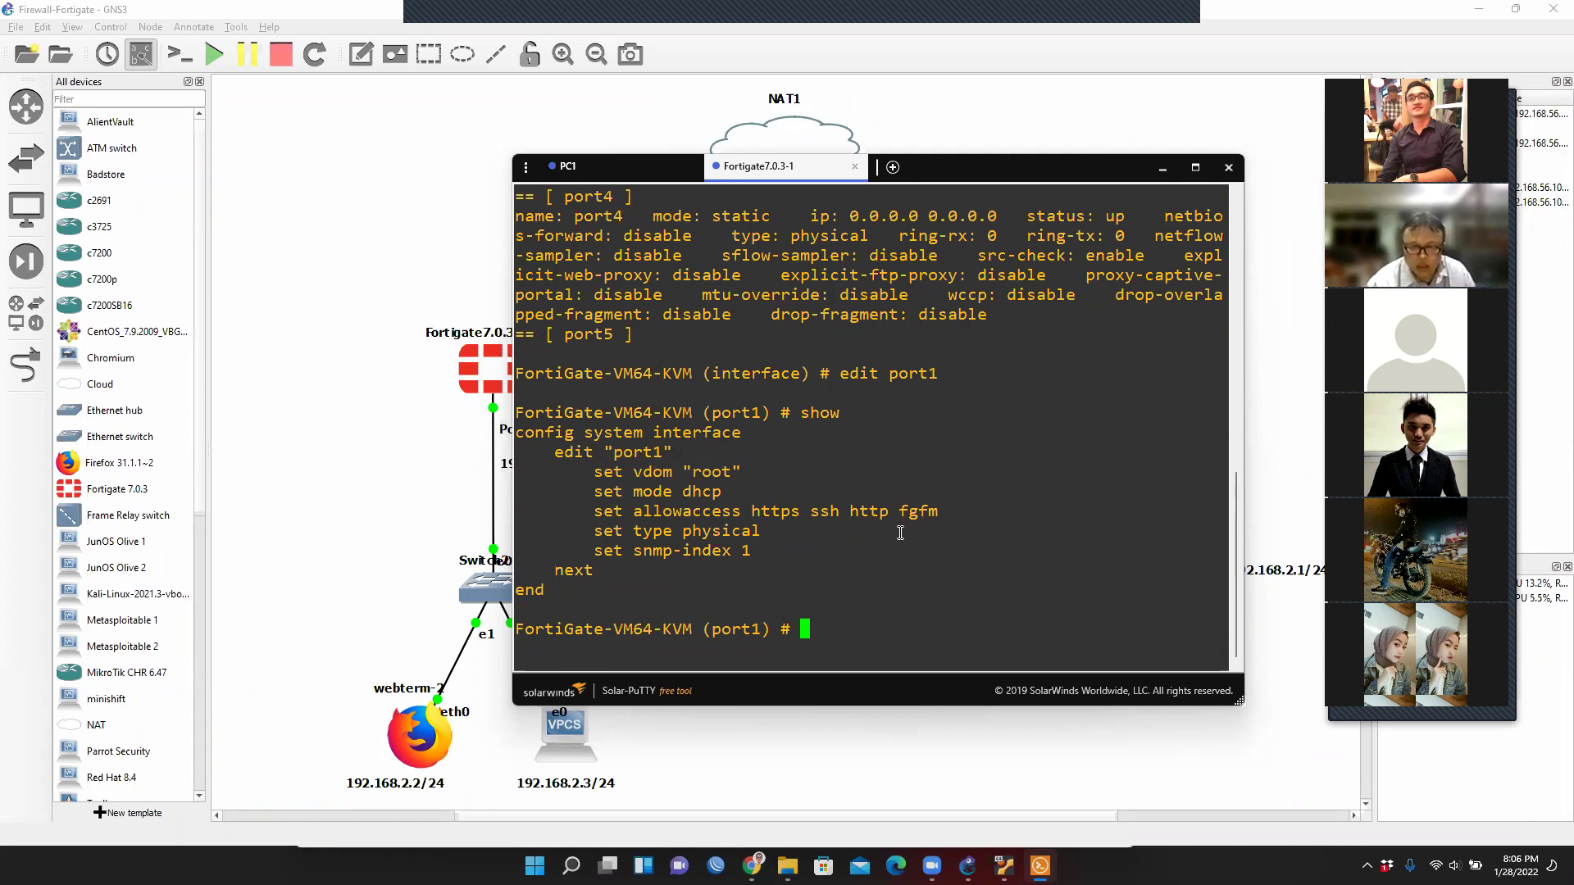
pyautogui.doubleClick(721, 629)
pyautogui.write('get')
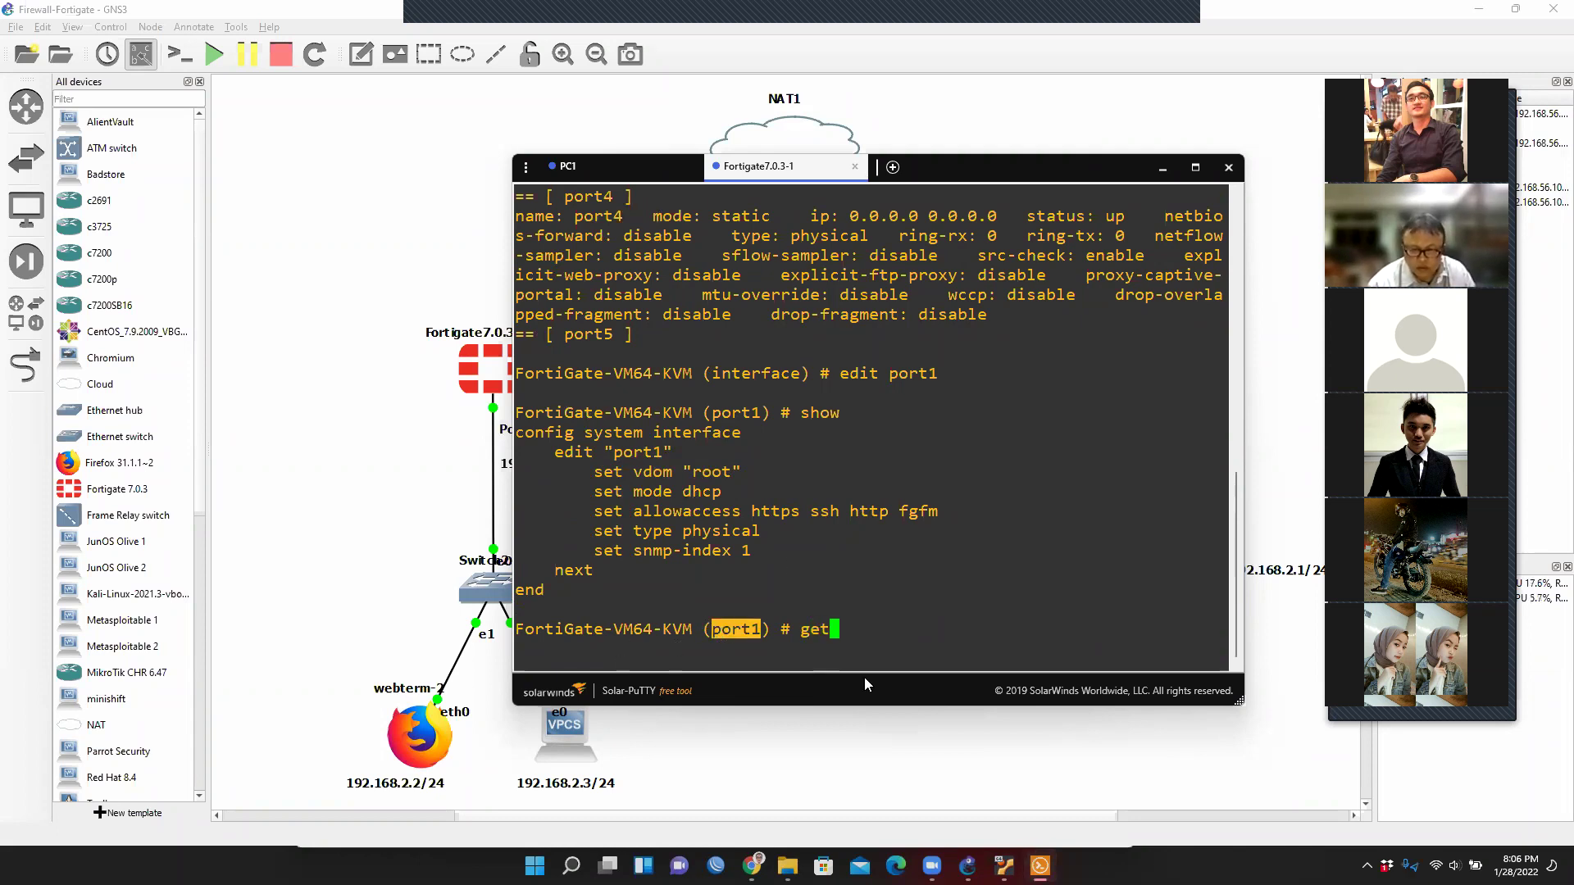
pyautogui.press('Return')
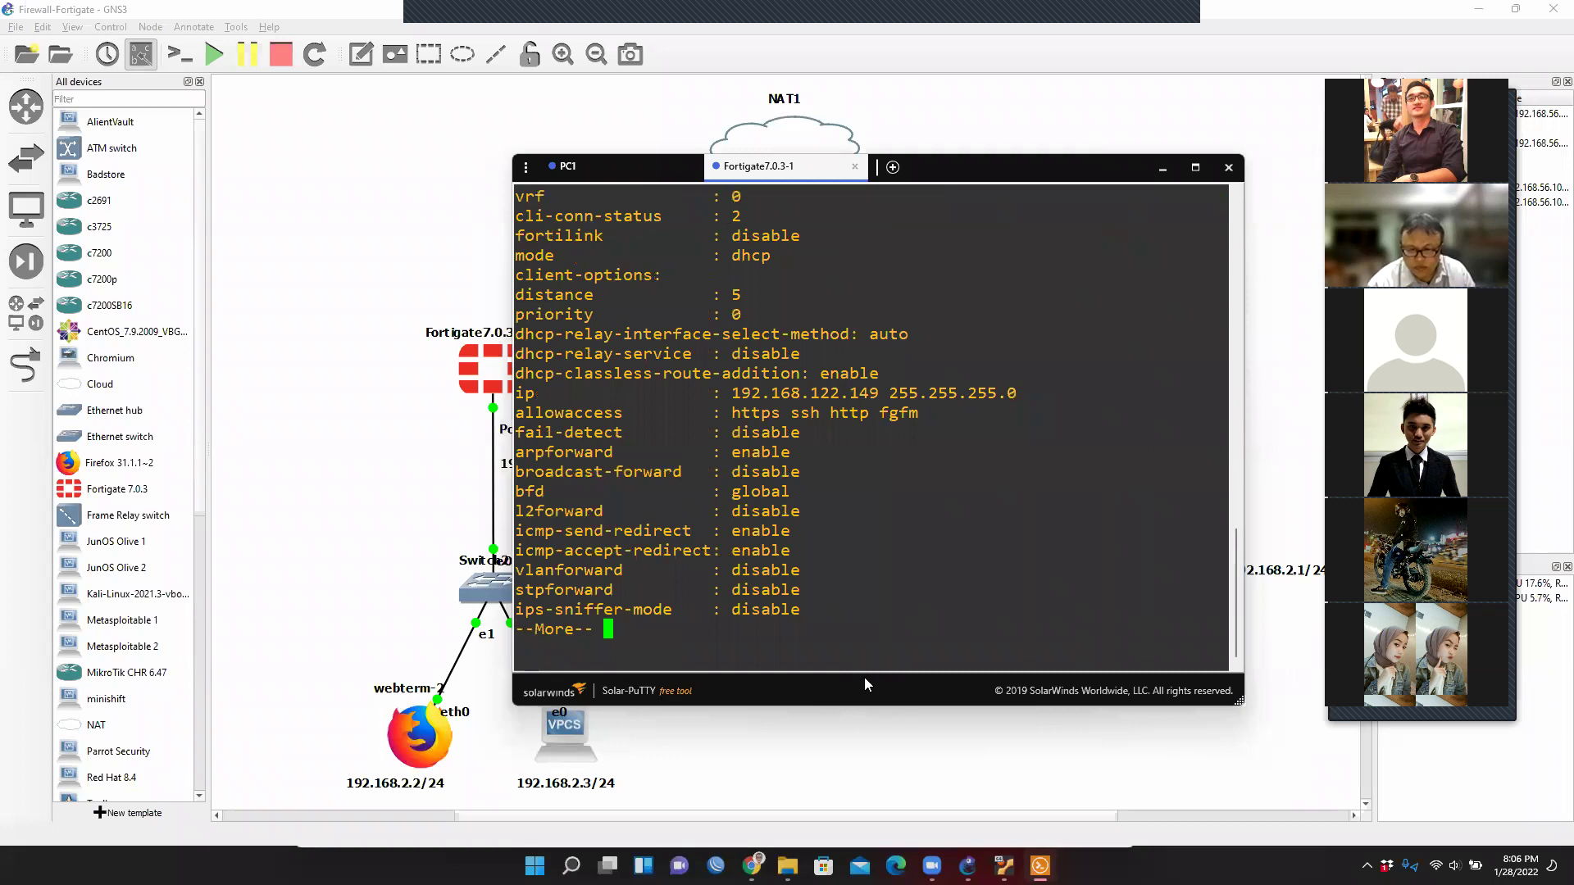
# Maximize the console and highlight port1's IP and allowaccess https ssh http fgfm.
pyautogui.click(1195, 168)
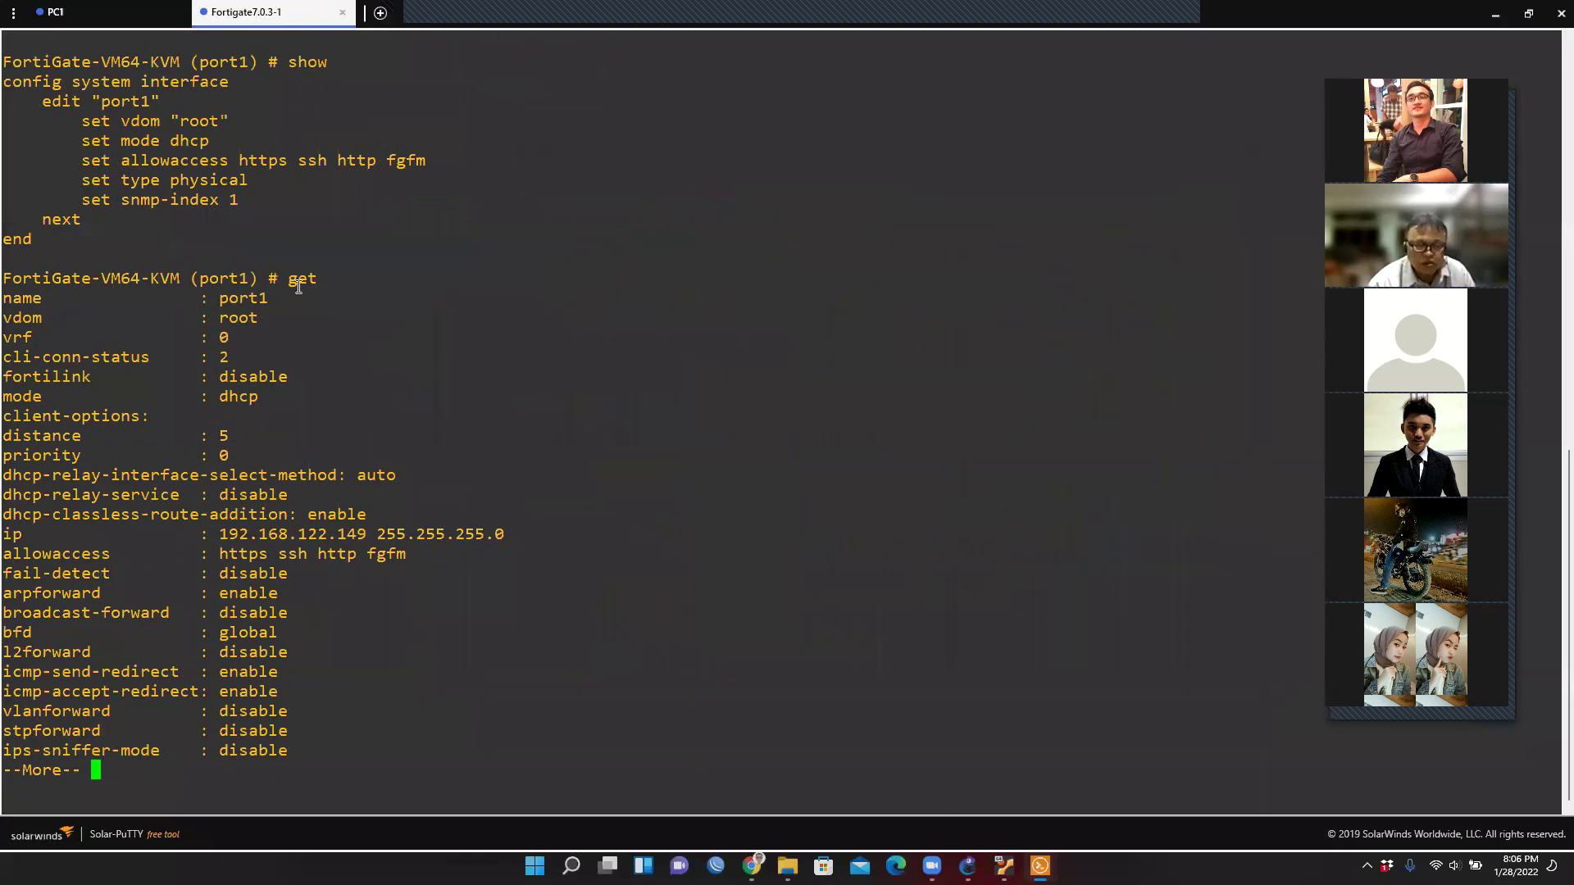
pyautogui.moveTo(288, 279); pyautogui.dragTo(309, 280)
pyautogui.moveTo(211, 300)
pyautogui.mouseDown()
pyautogui.moveTo(270, 301)
pyautogui.moveTo(218, 319)
pyautogui.mouseUp()
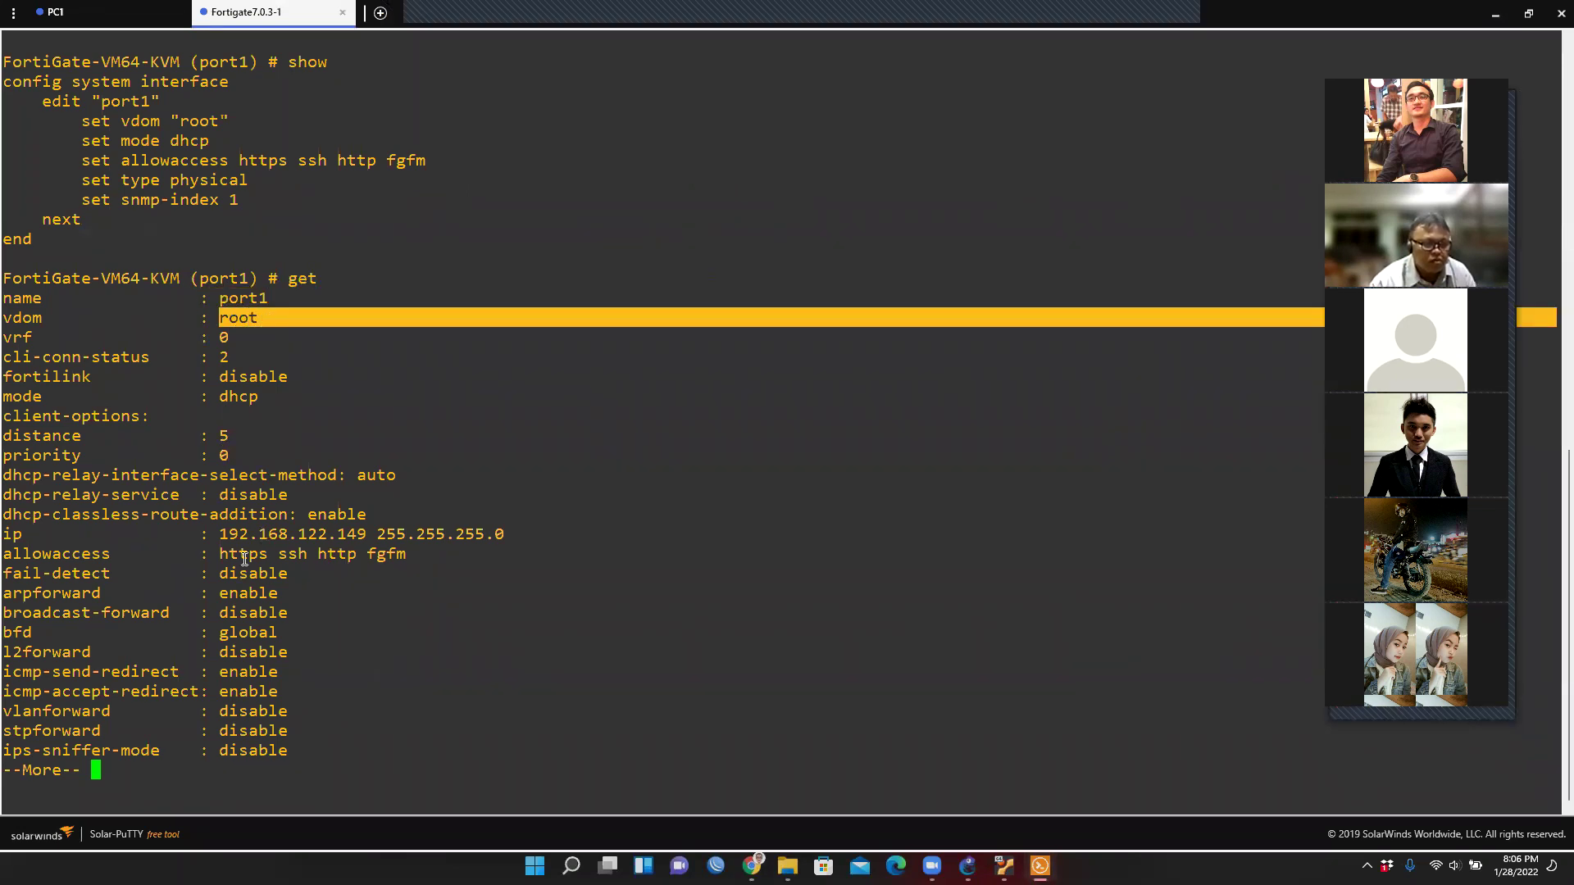
pyautogui.doubleClick(17, 535)
pyautogui.moveTo(212, 535); pyautogui.dragTo(367, 534)
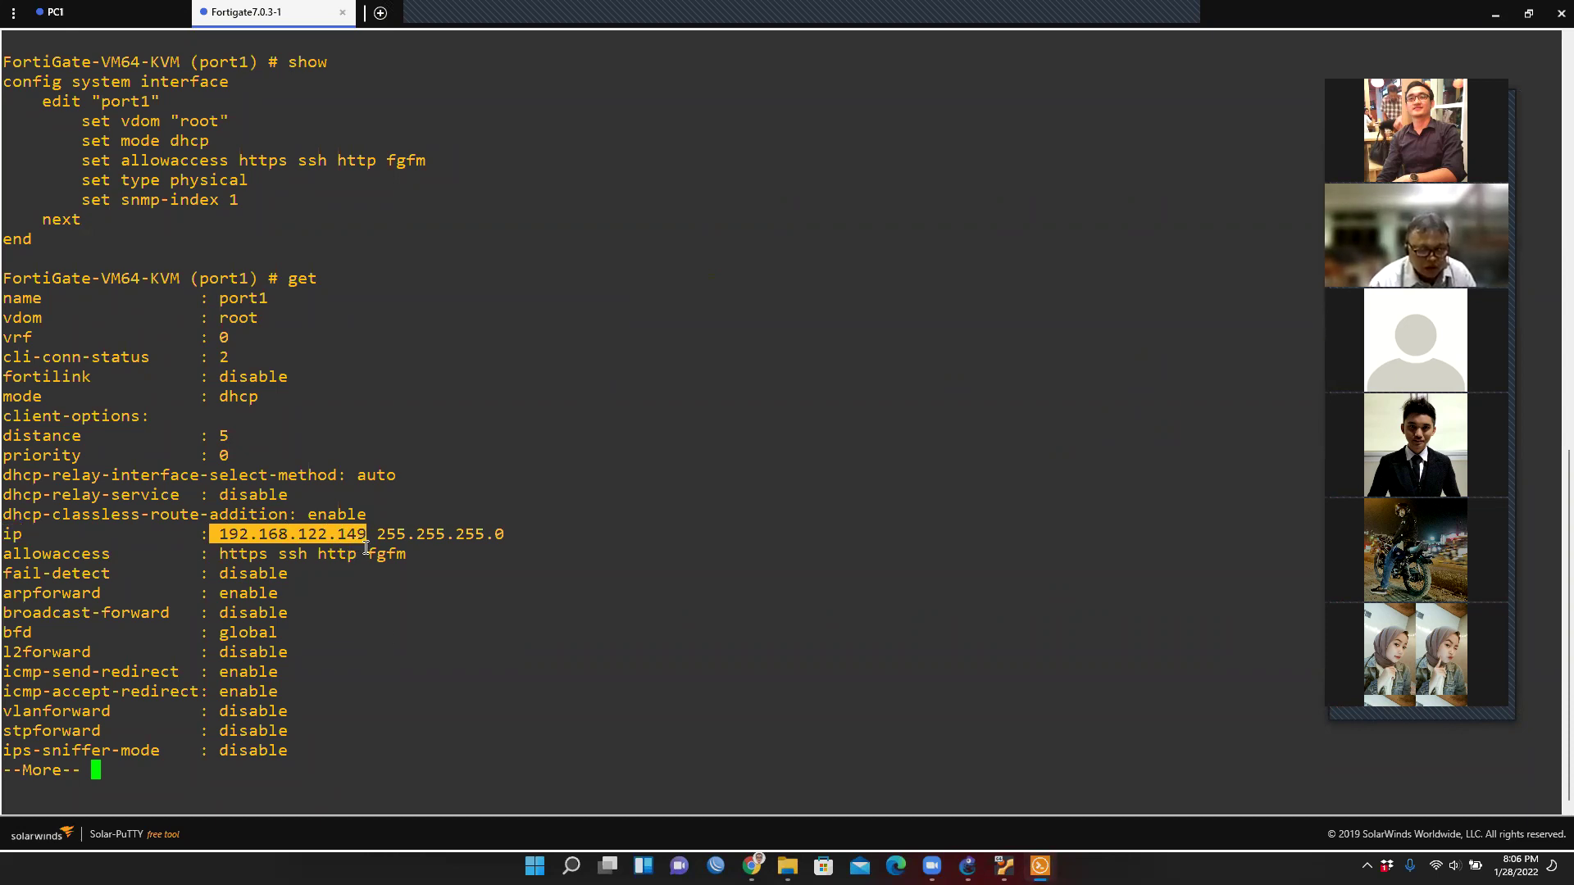
pyautogui.doubleClick(75, 555)
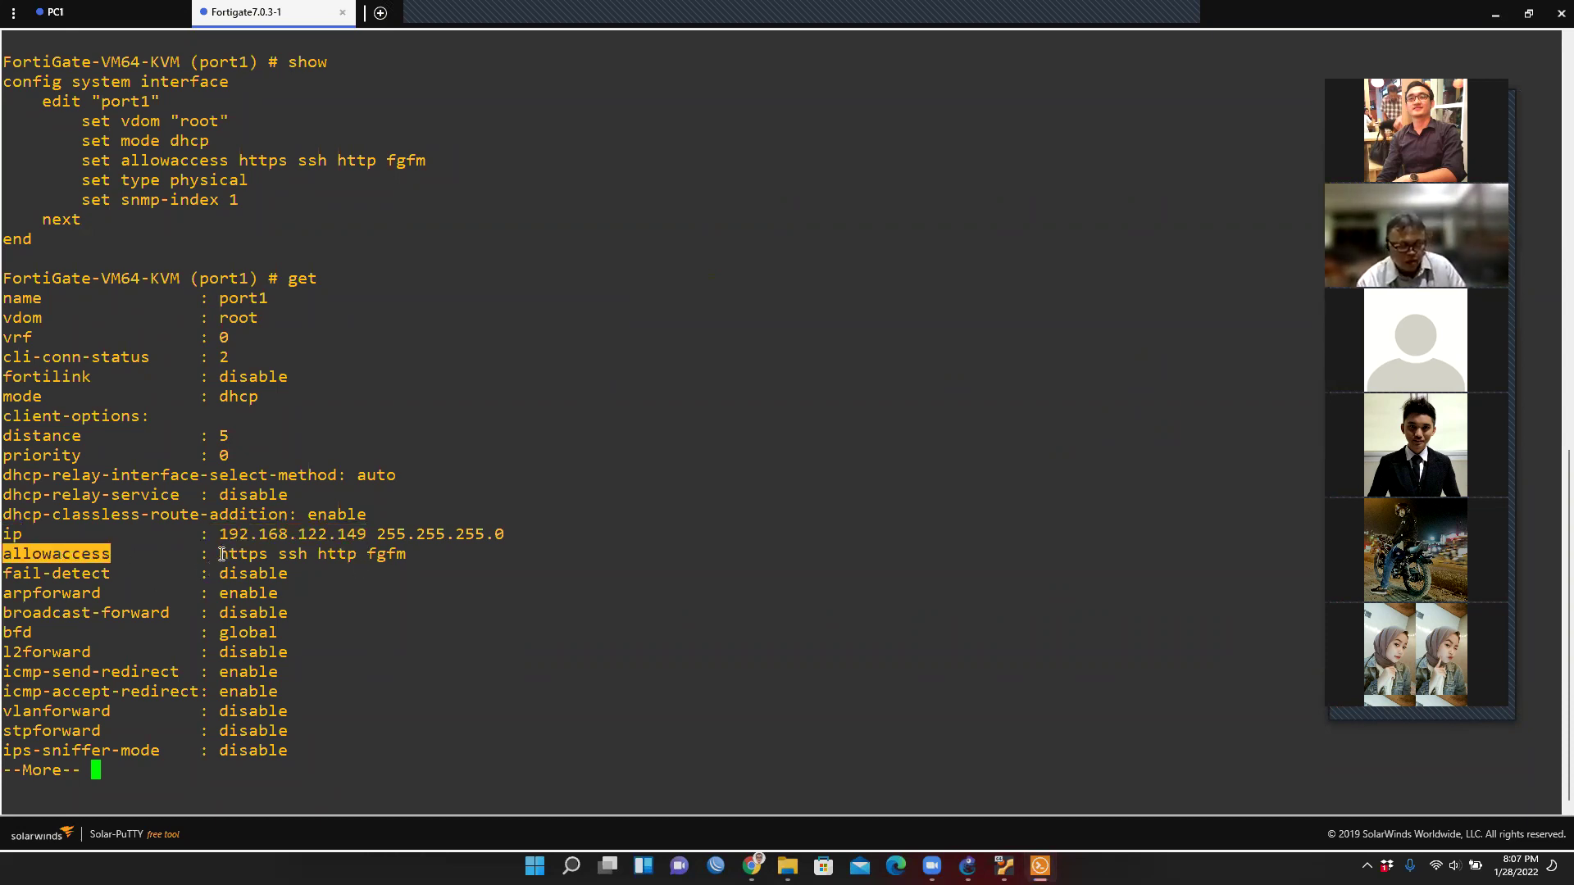
pyautogui.moveTo(215, 554); pyautogui.dragTo(416, 557)
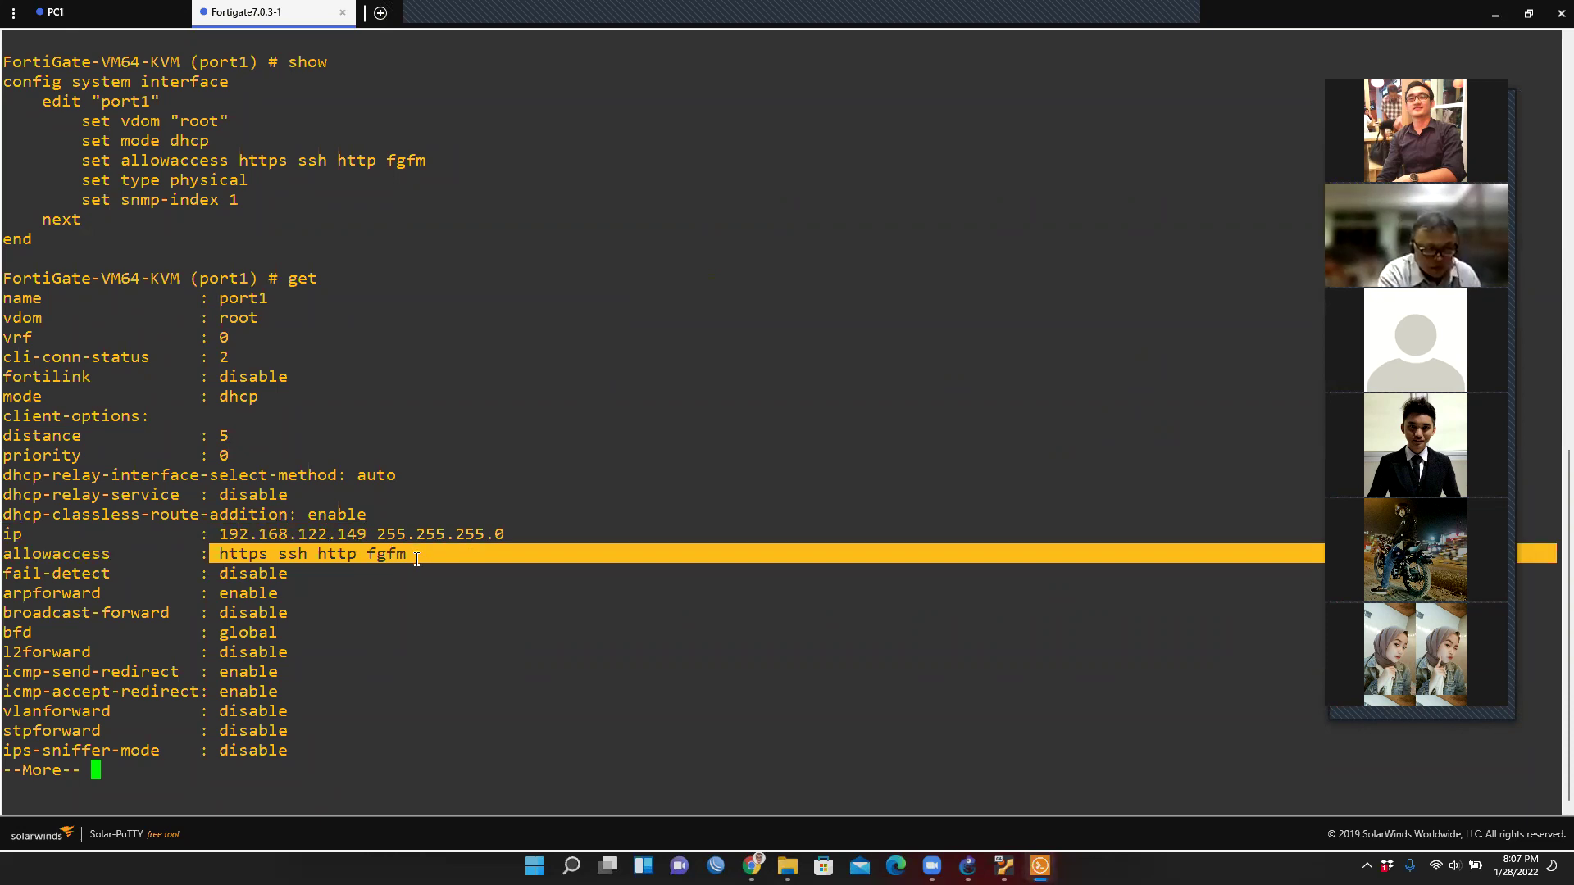
# Page through the remaining port1 settings, then return to the GNS3 topology.
pyautogui.press('space')
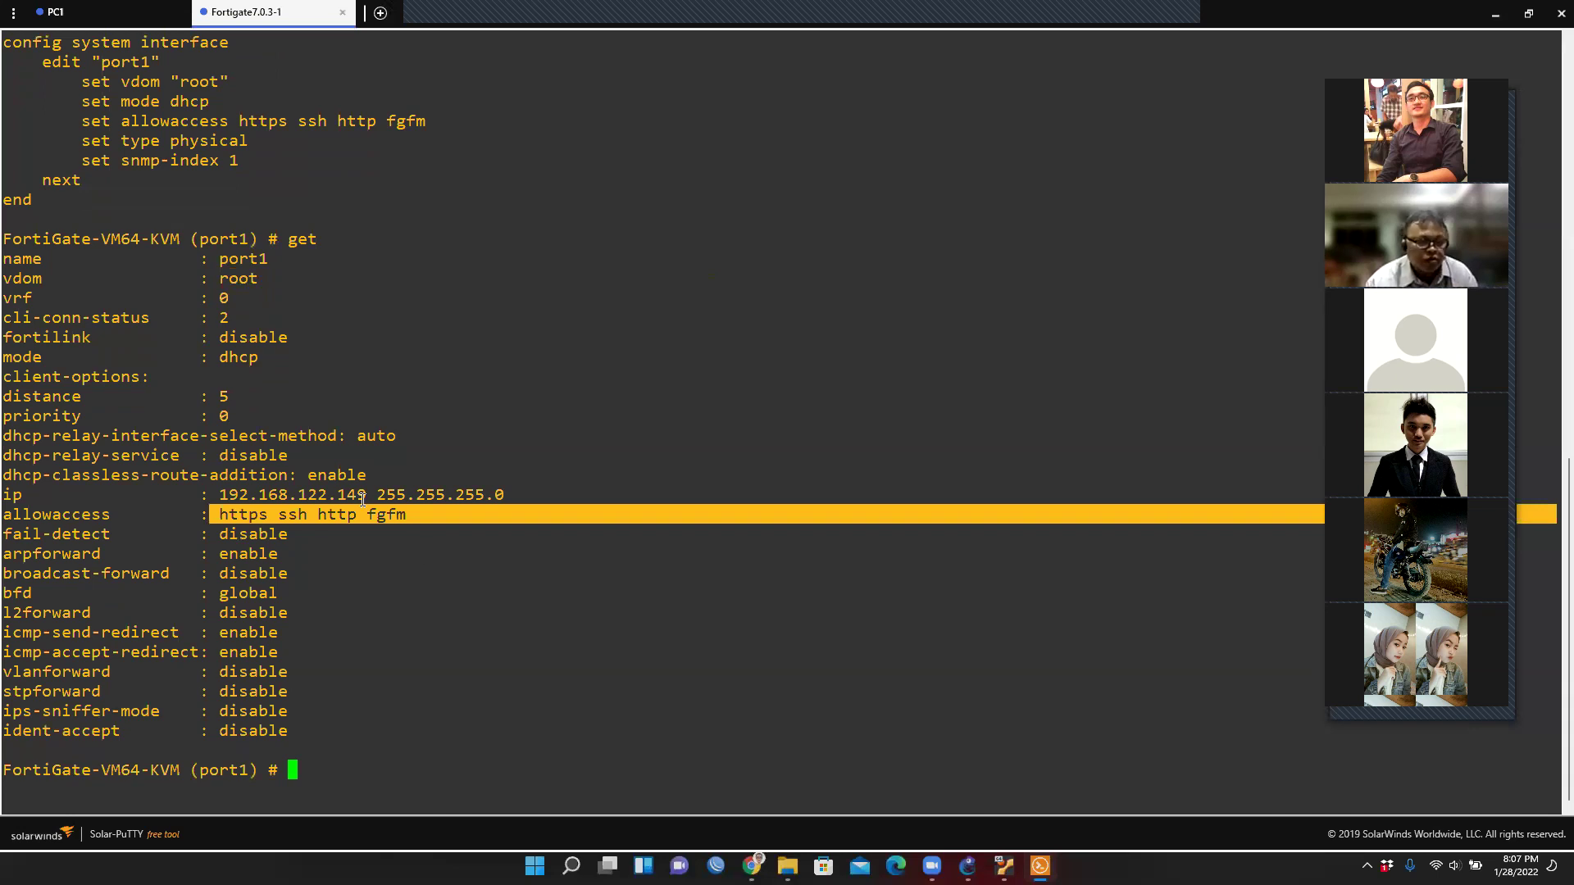
pyautogui.doubleClick(354, 498)
pyautogui.moveTo(410, 513); pyautogui.dragTo(226, 518)
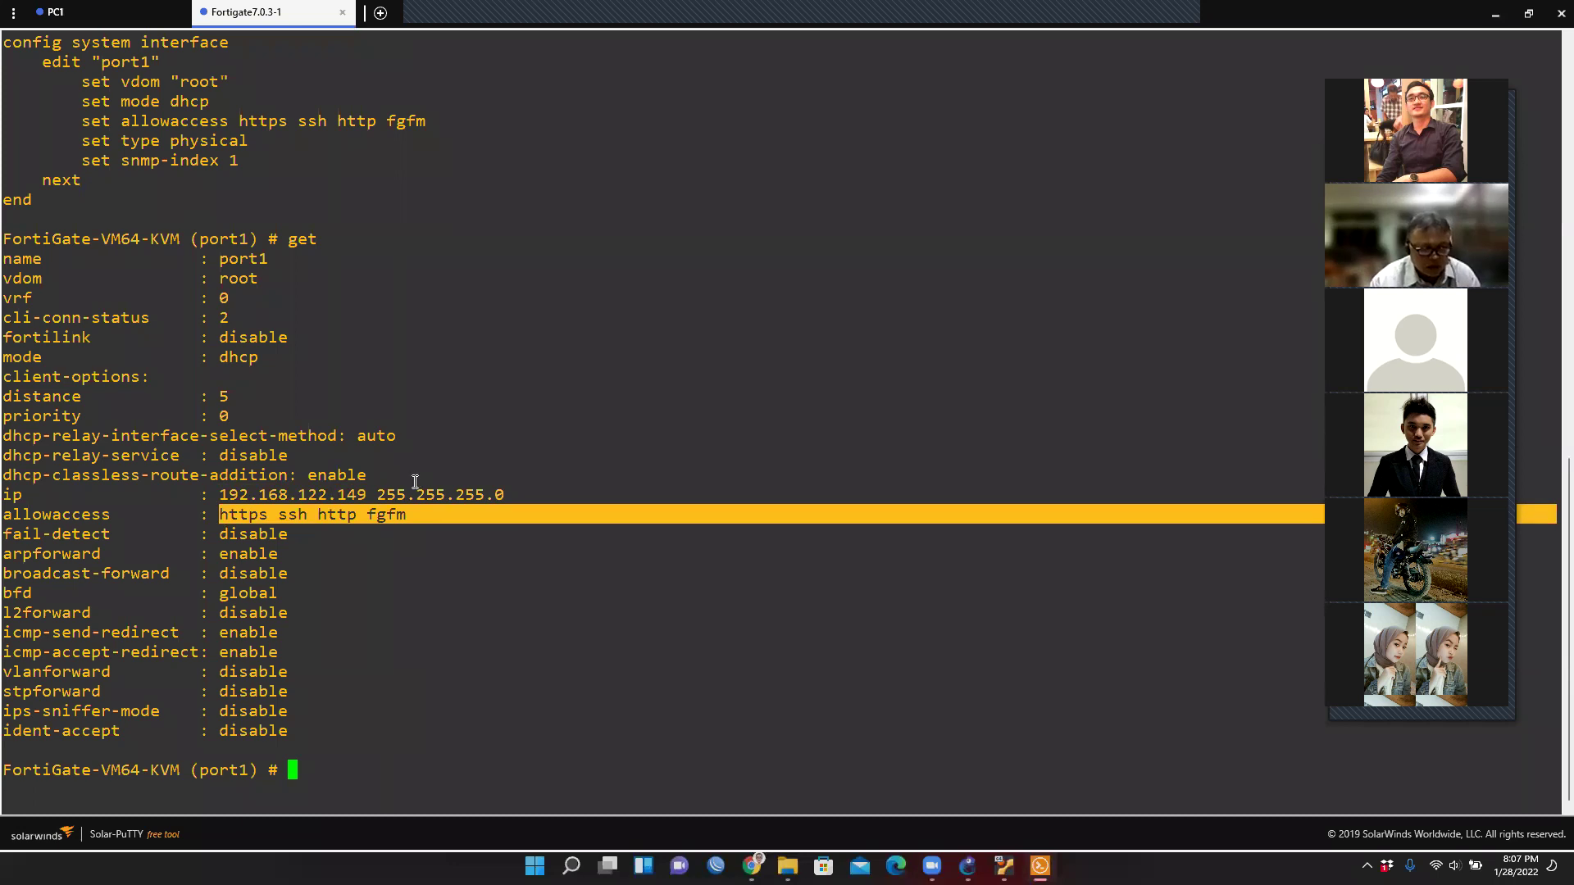
pyautogui.doubleClick(357, 500)
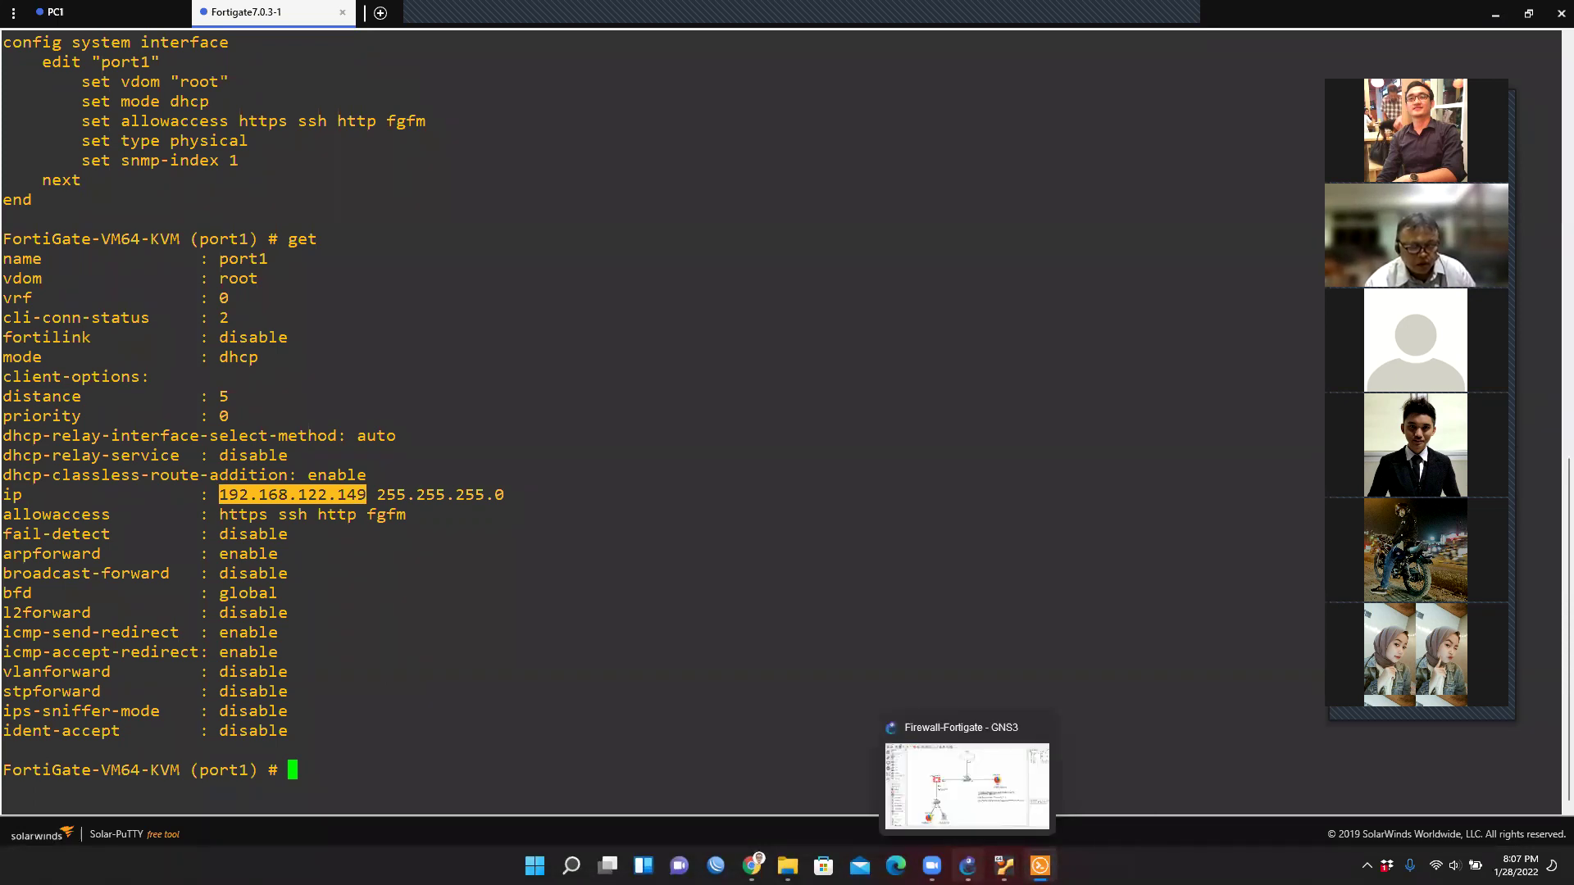
pyautogui.click(968, 865)
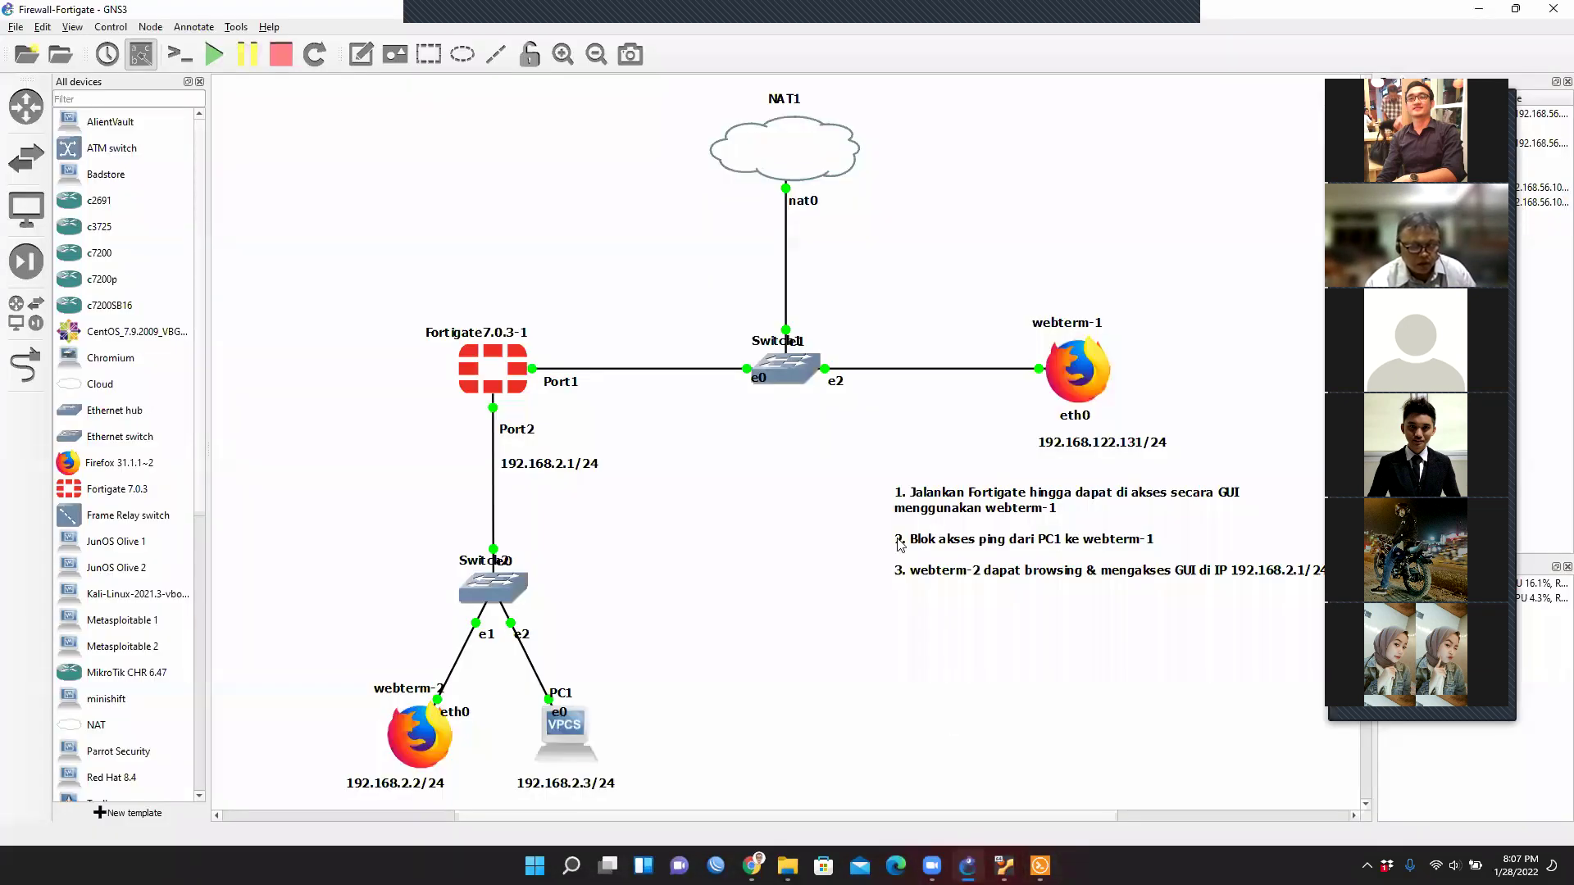
# Ping 192.168.122.149 from webterm-1's terminal, then refocus the FortiGate console.
pyautogui.rightClick(1089, 386)
pyautogui.click(1133, 415)
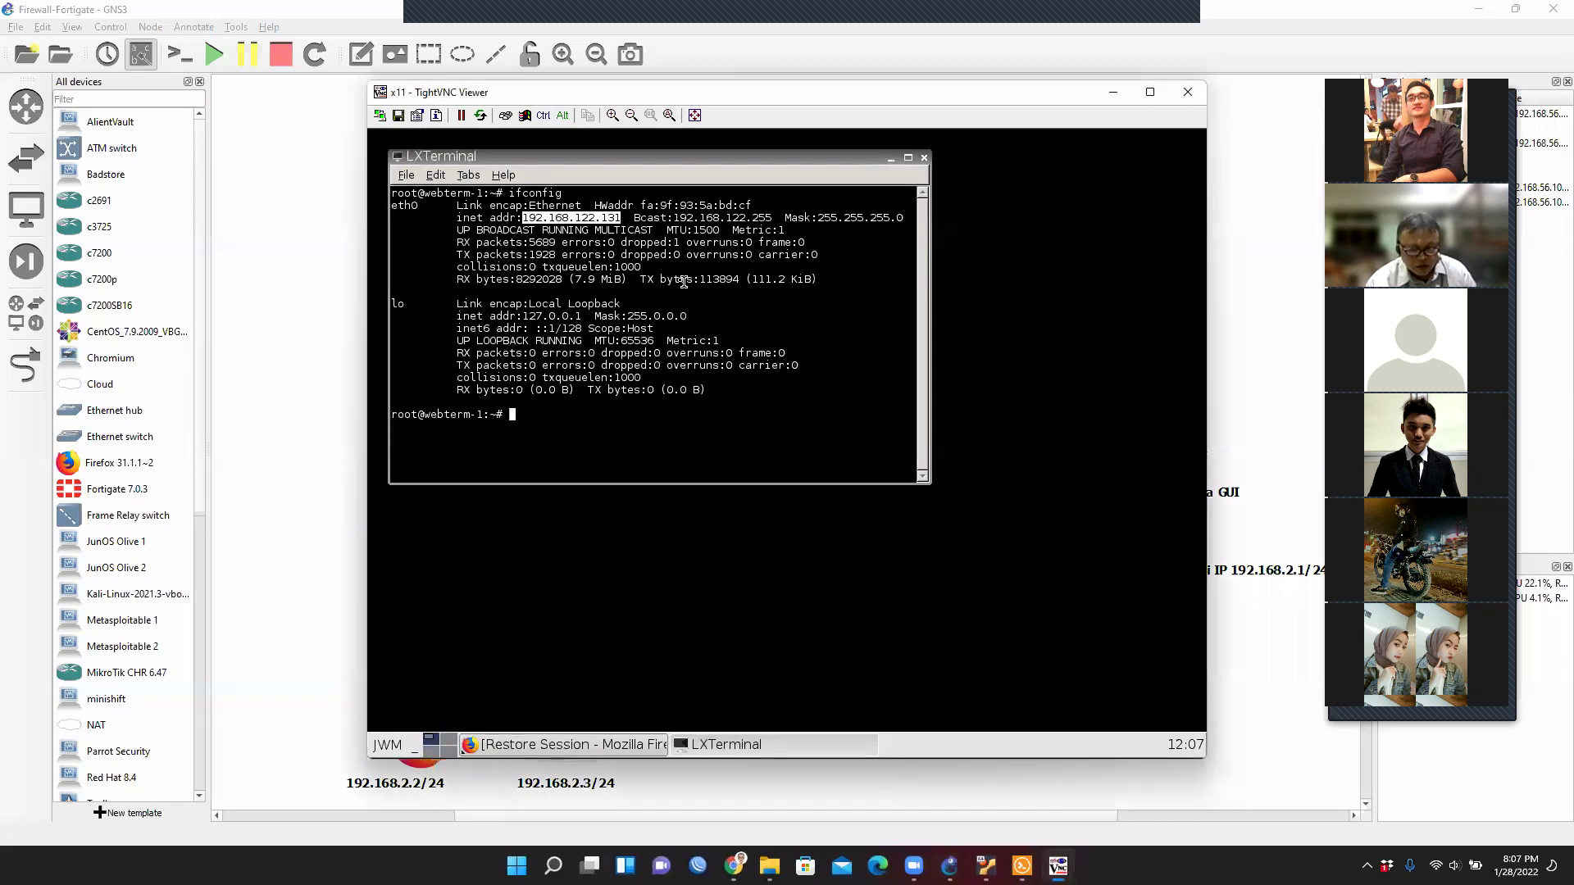
pyautogui.click(552, 458)
pyautogui.write('ping 192.7')
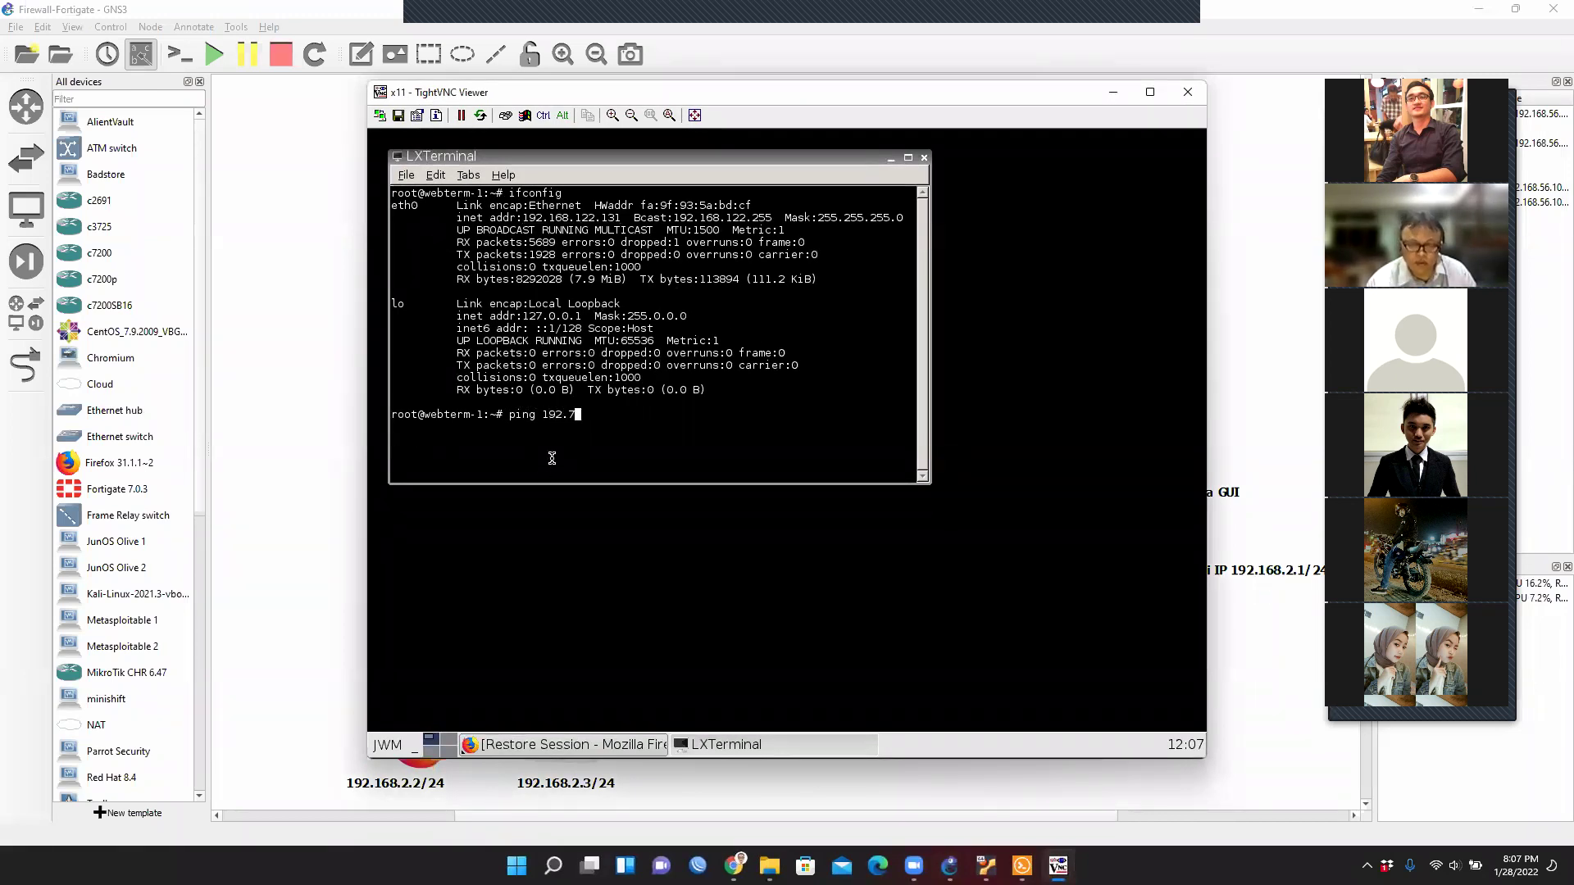
pyautogui.press('BackSpace')
pyautogui.write('16')
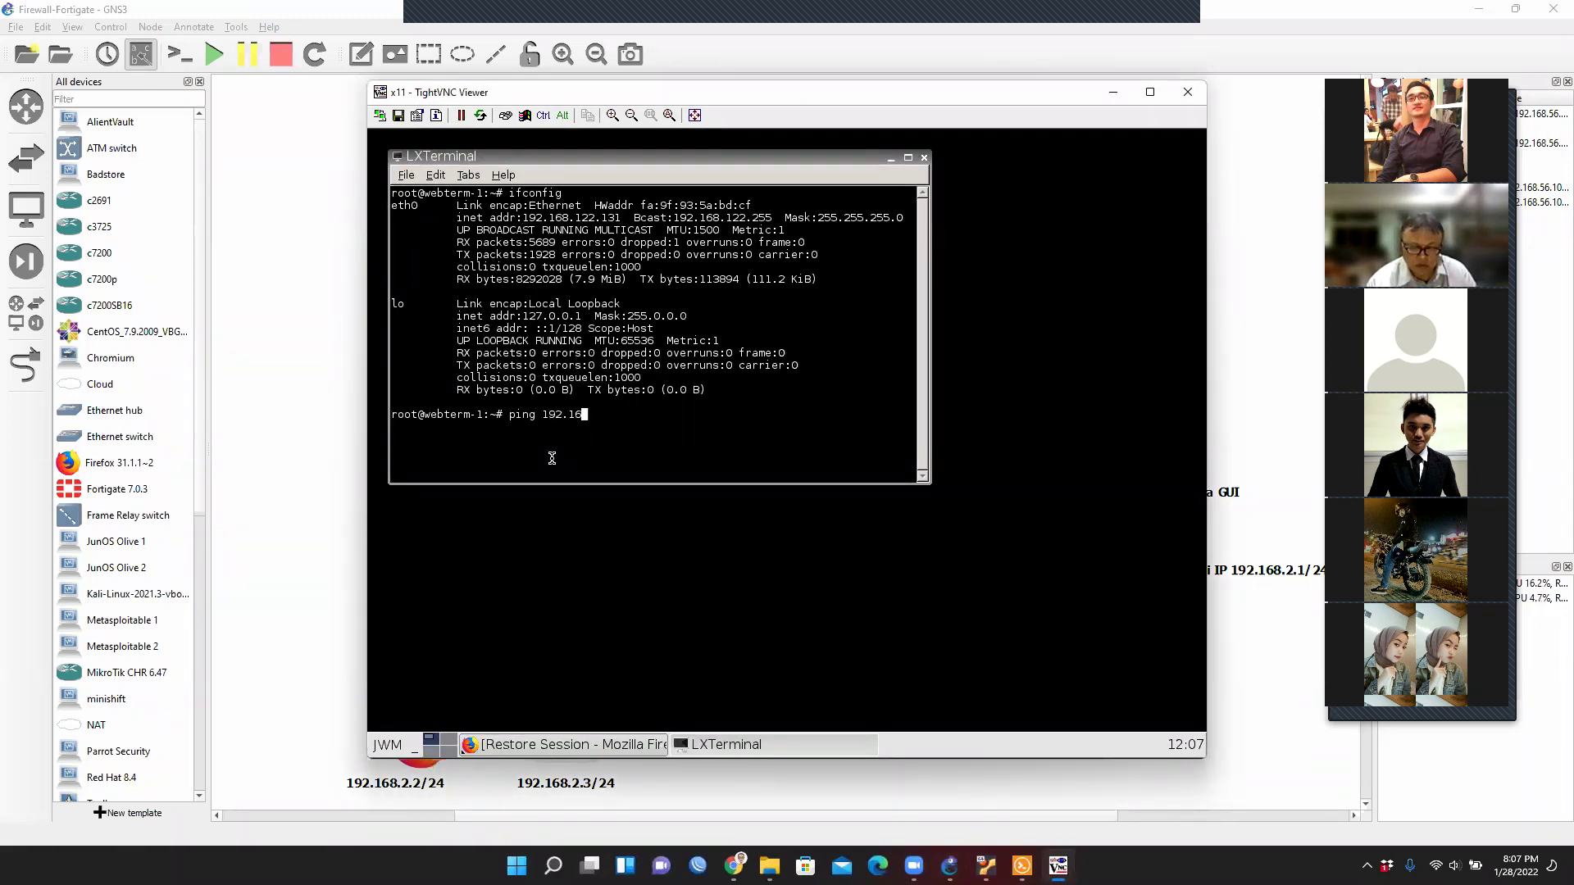
pyautogui.write('8.122.149')
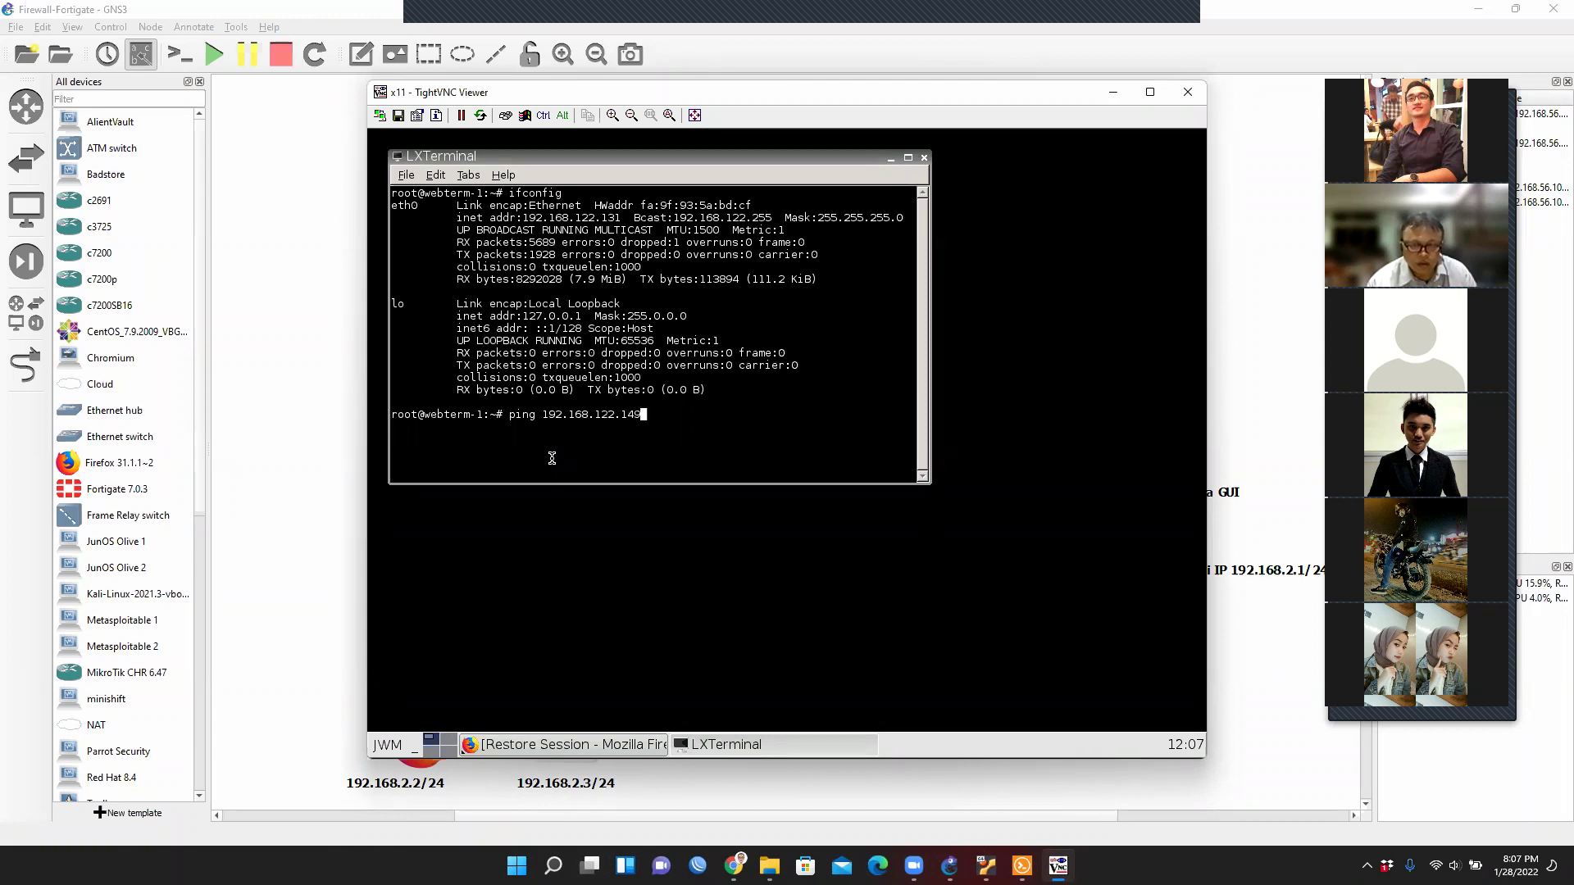
pyautogui.press('Return')
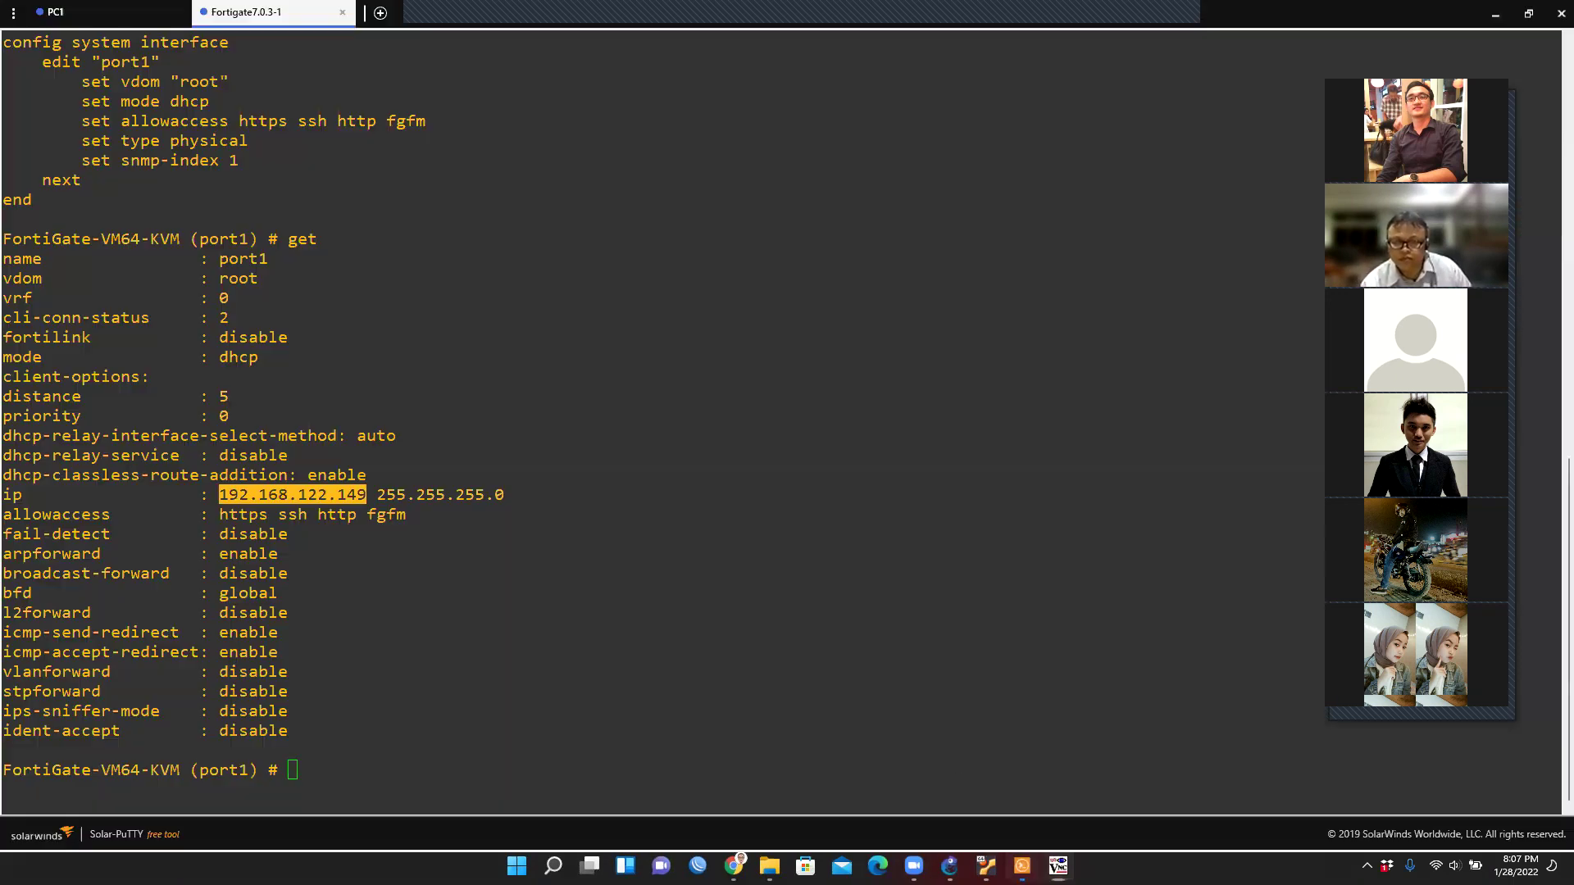
pyautogui.click(1022, 867)
pyautogui.click(451, 562)
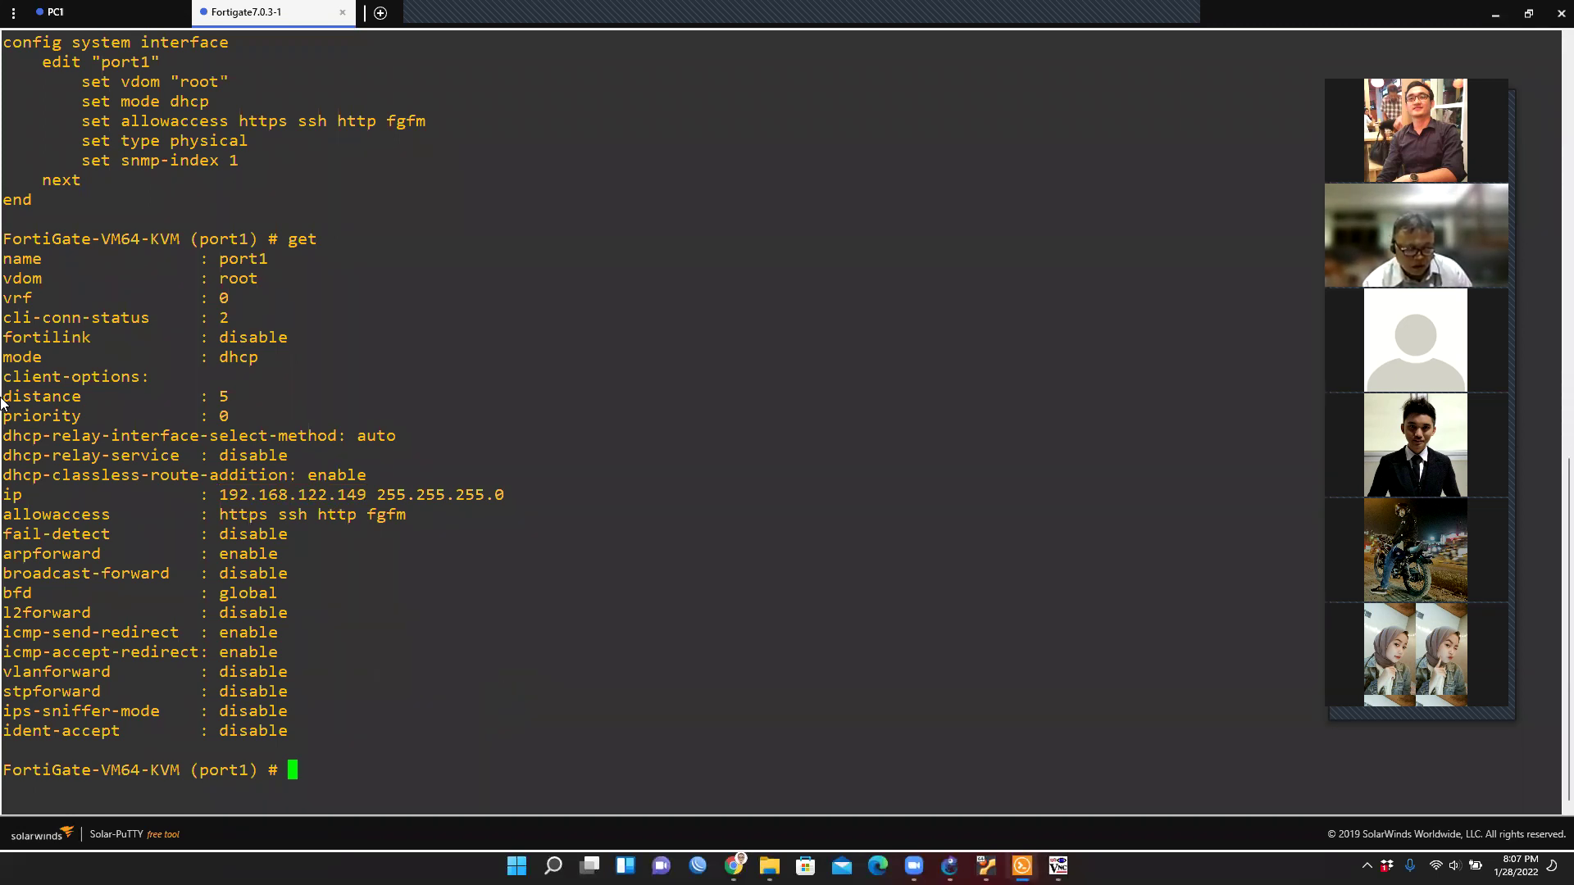
# Show port1's configuration and mark its current allowaccess services.
pyautogui.scroll(5, 69, 535)
pyautogui.scroll(-5, 70, 535)
pyautogui.write('show')
pyautogui.press('Return')
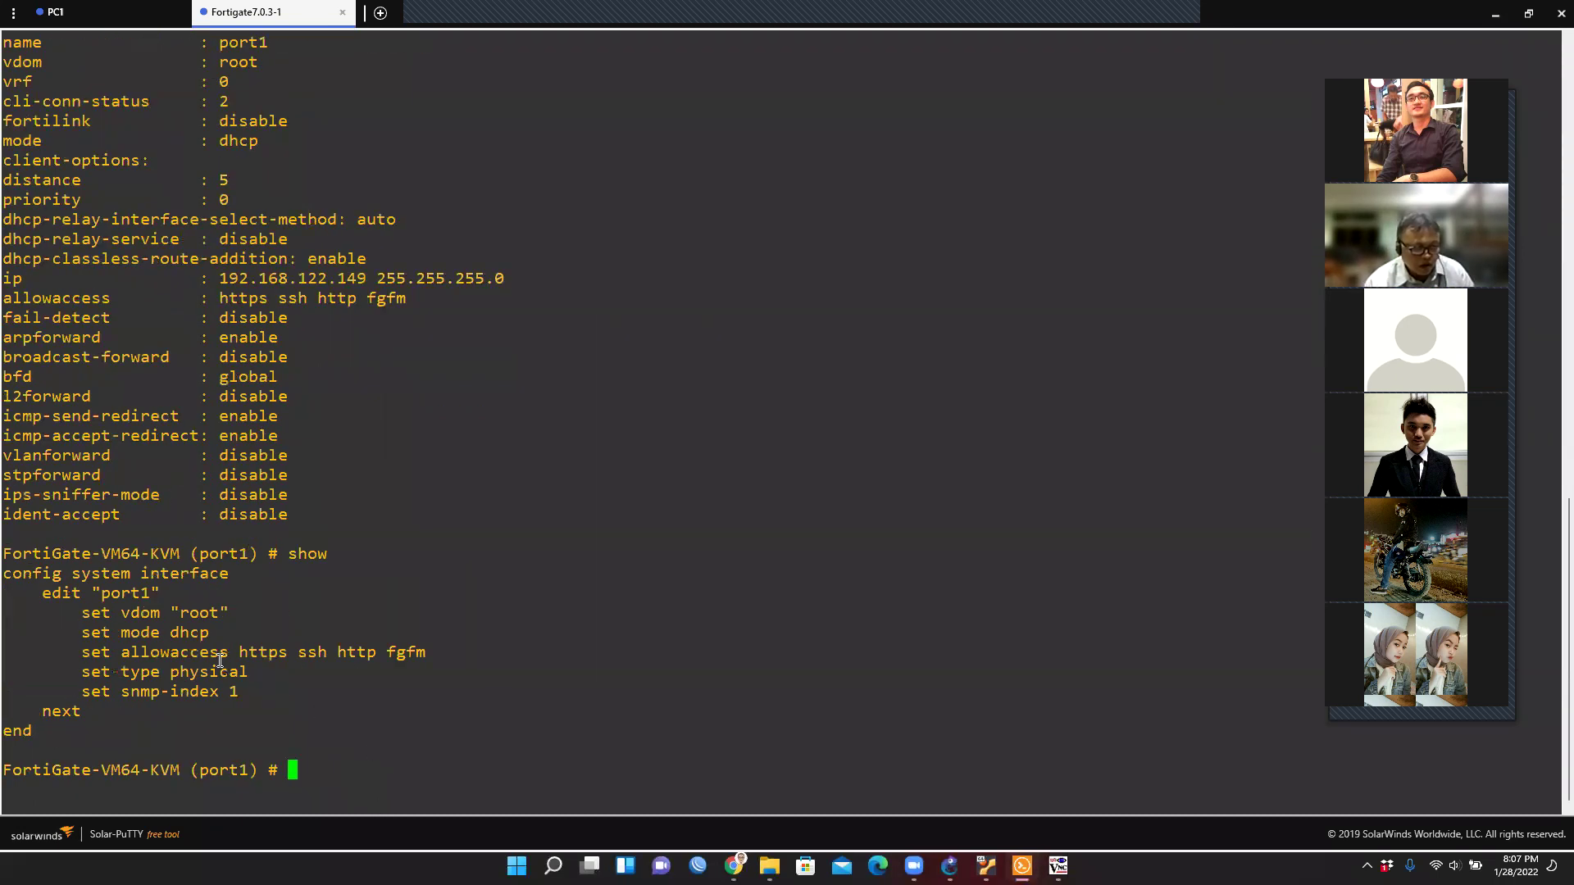
pyautogui.moveTo(123, 652); pyautogui.dragTo(230, 651)
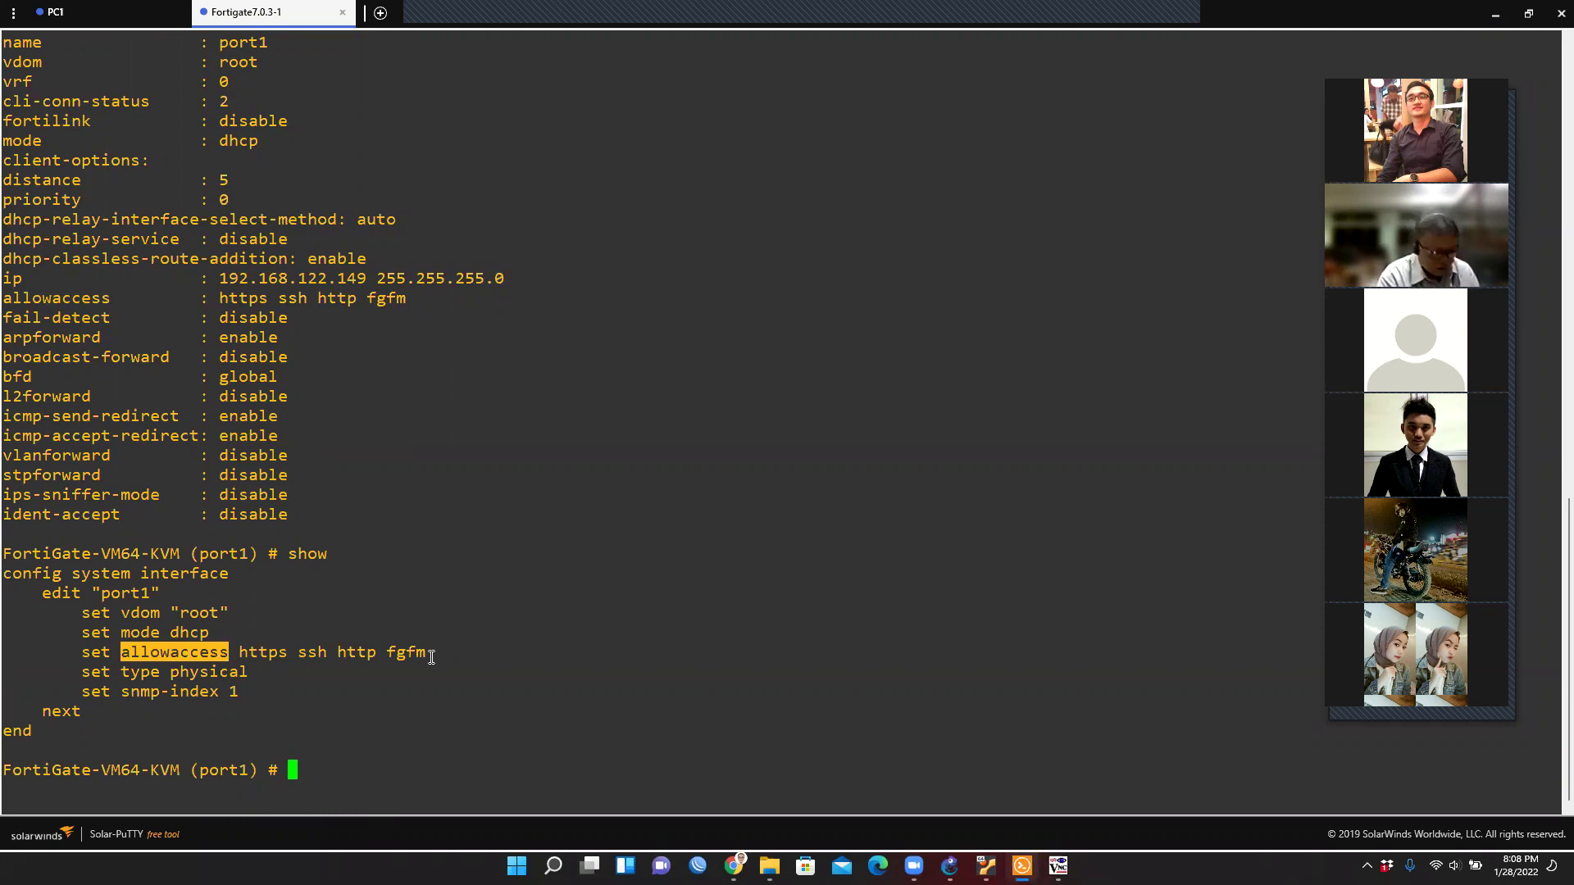
pyautogui.doubleClick(359, 654)
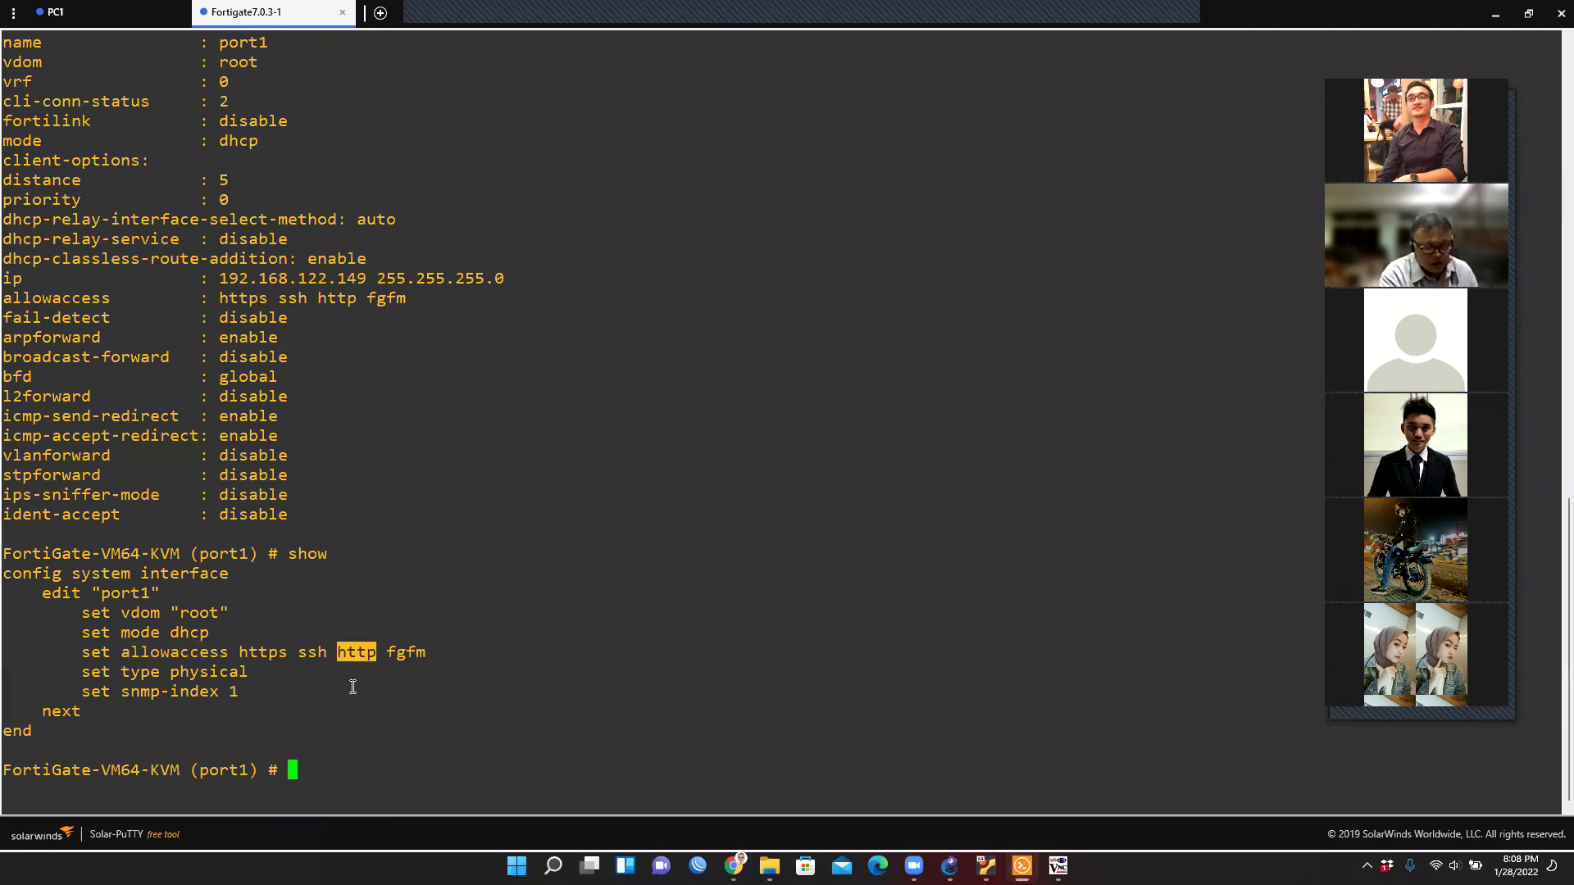
# Set port1 allowaccess to https http ssh ping fgfm and bring back webterm-1's ping.
pyautogui.click(315, 778)
pyautogui.write('set')
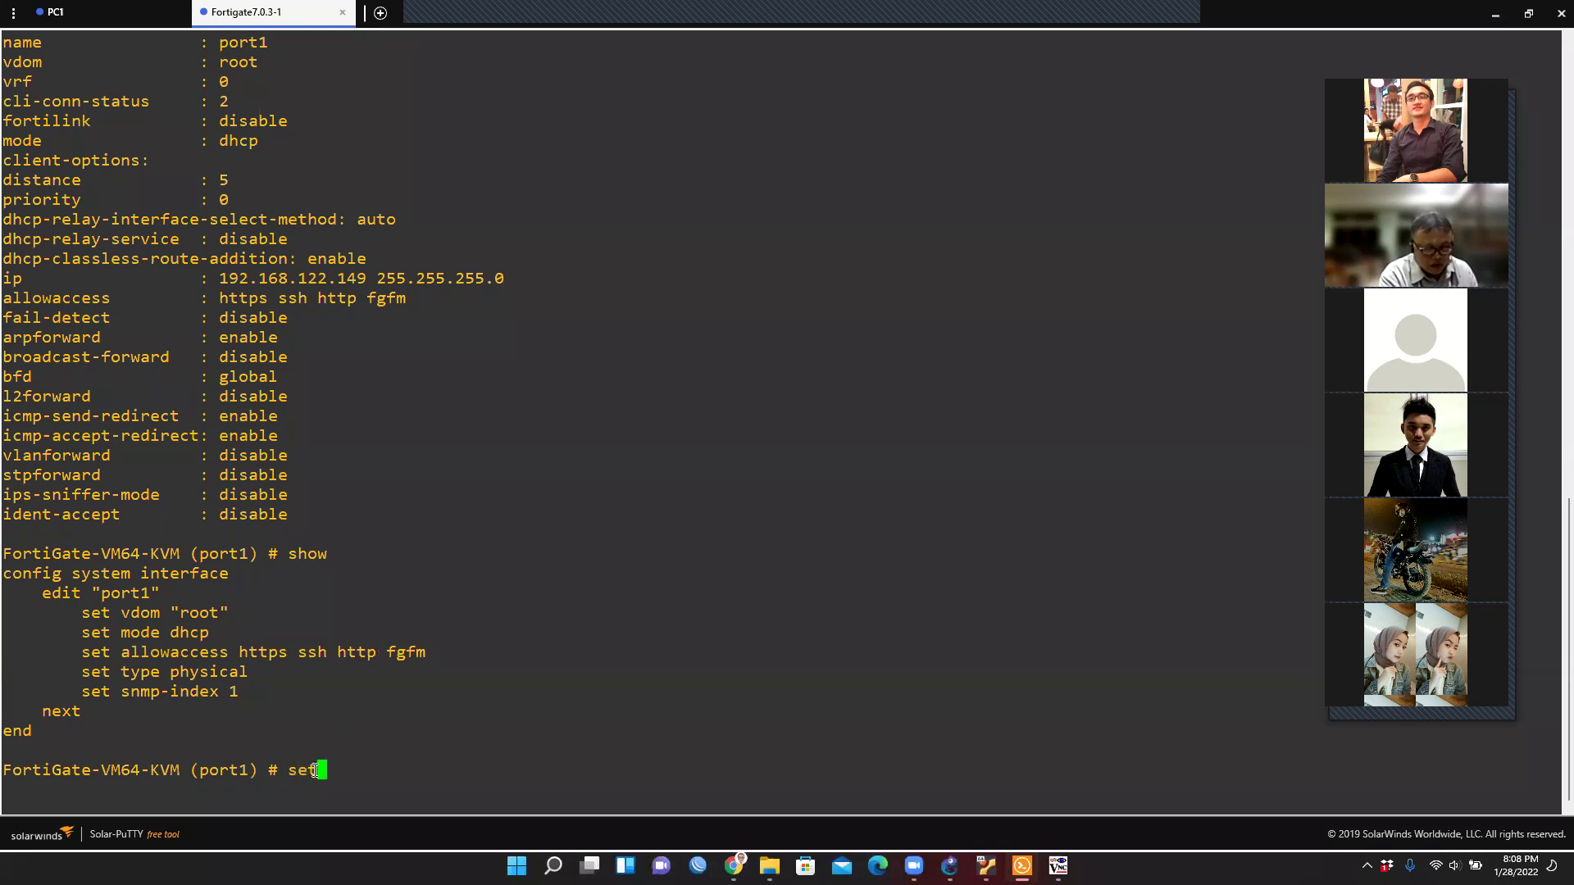
pyautogui.write(' allowaccess ')
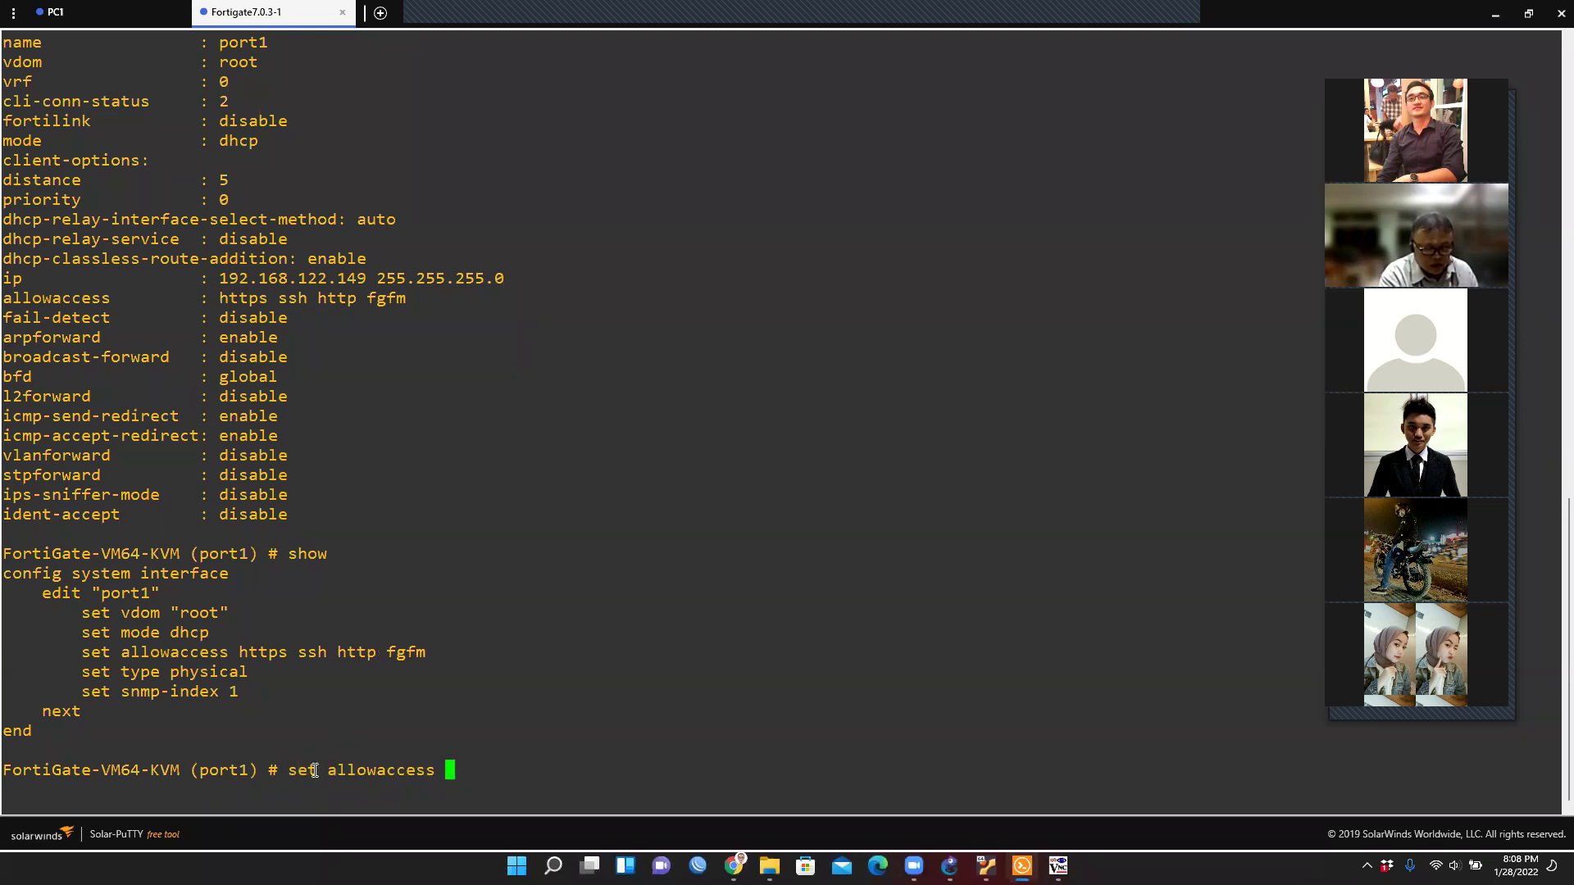
pyautogui.write('https http ssh ')
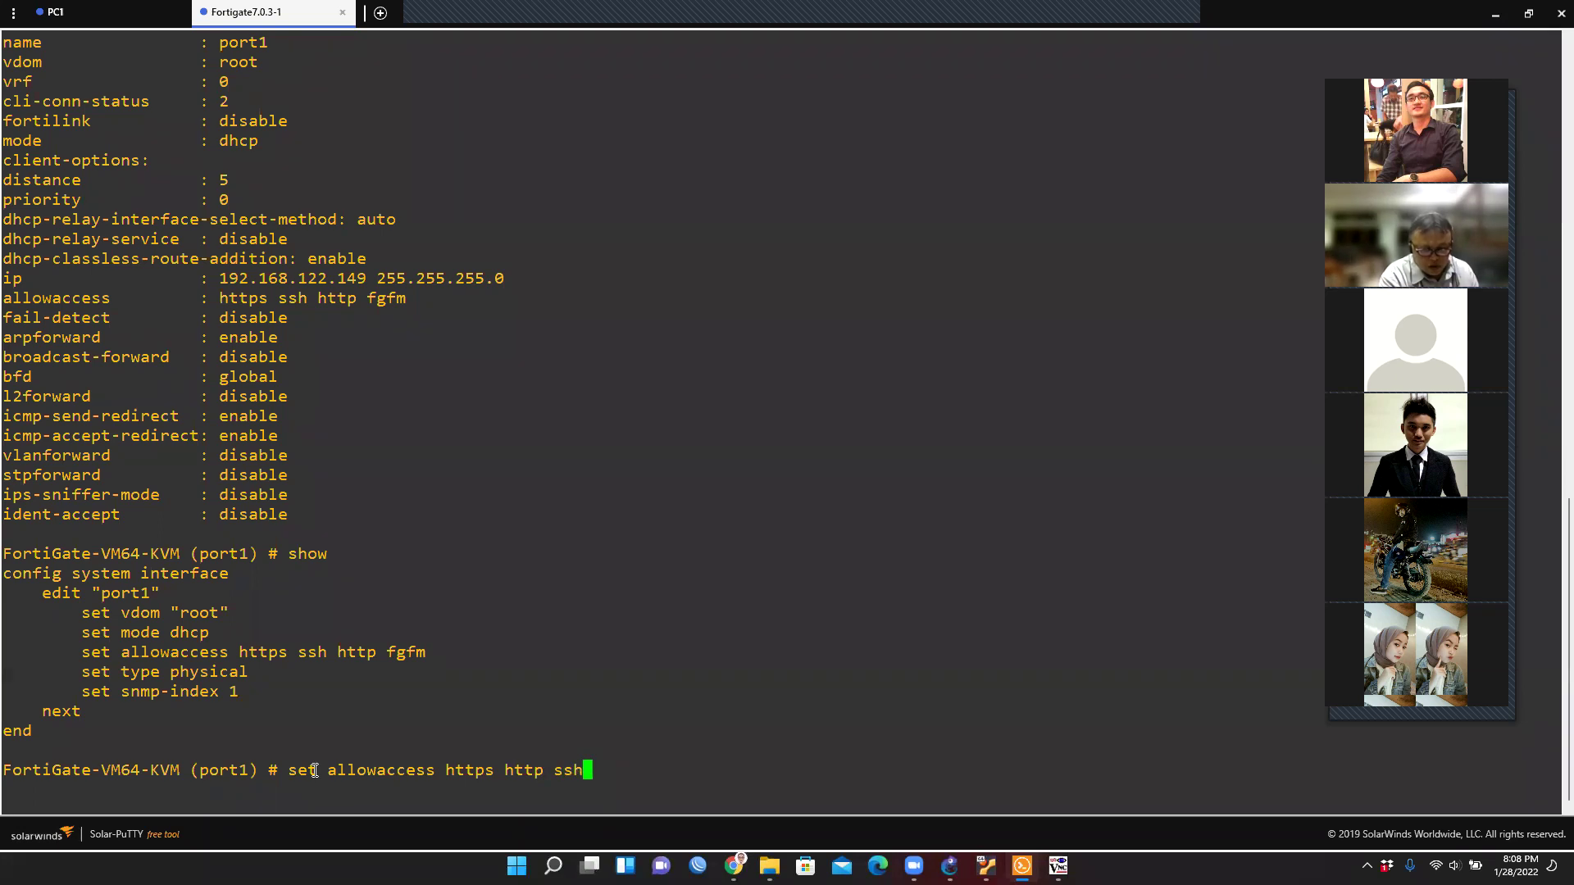
pyautogui.write('ping')
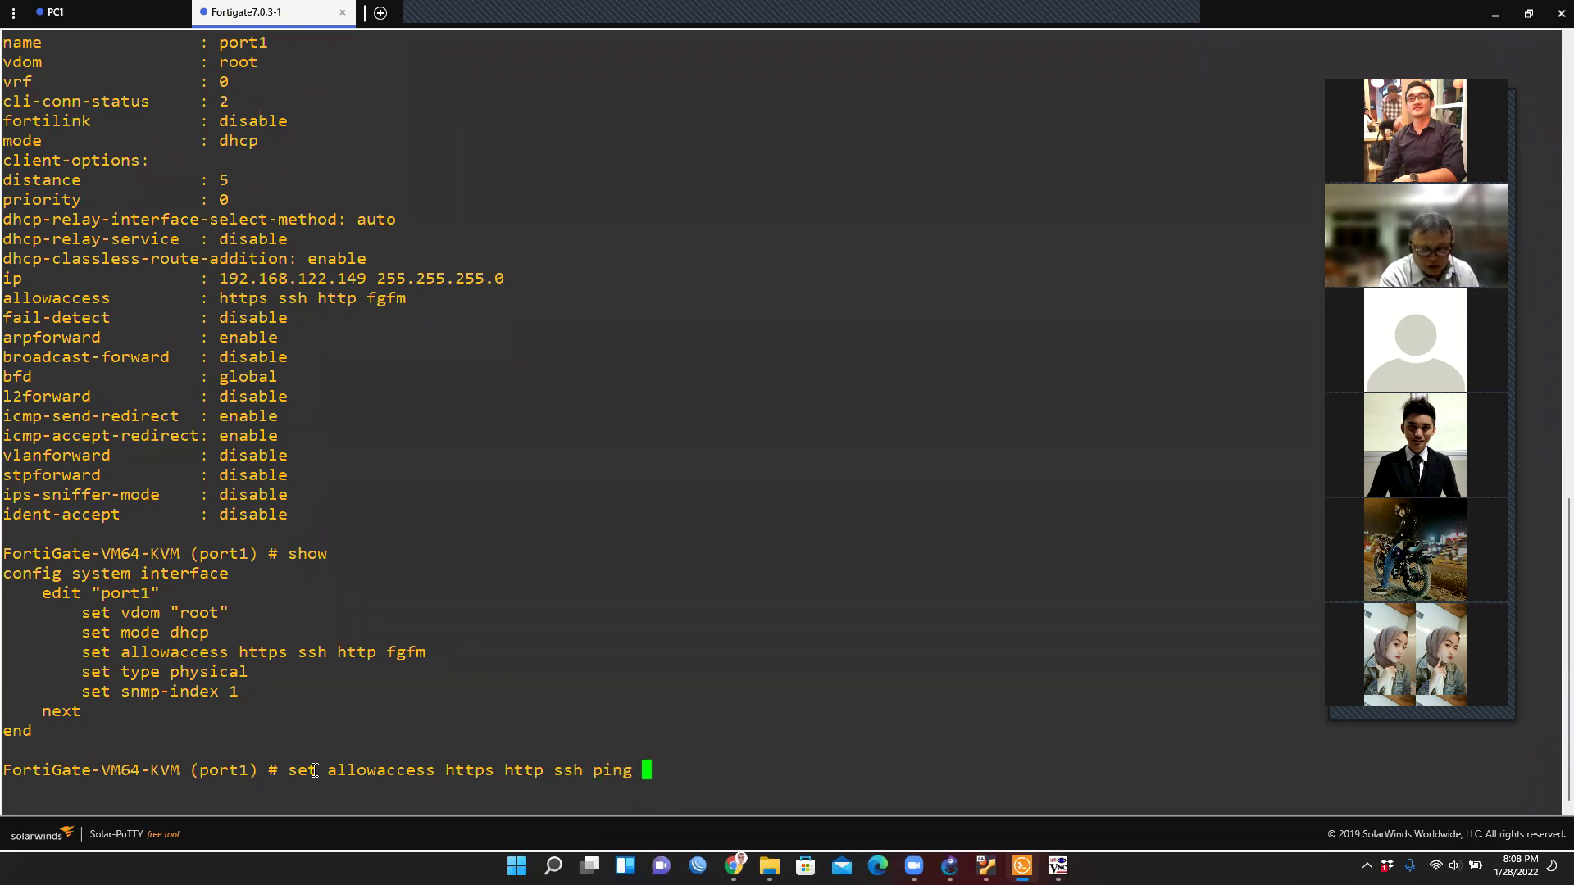
pyautogui.write('fgfm')
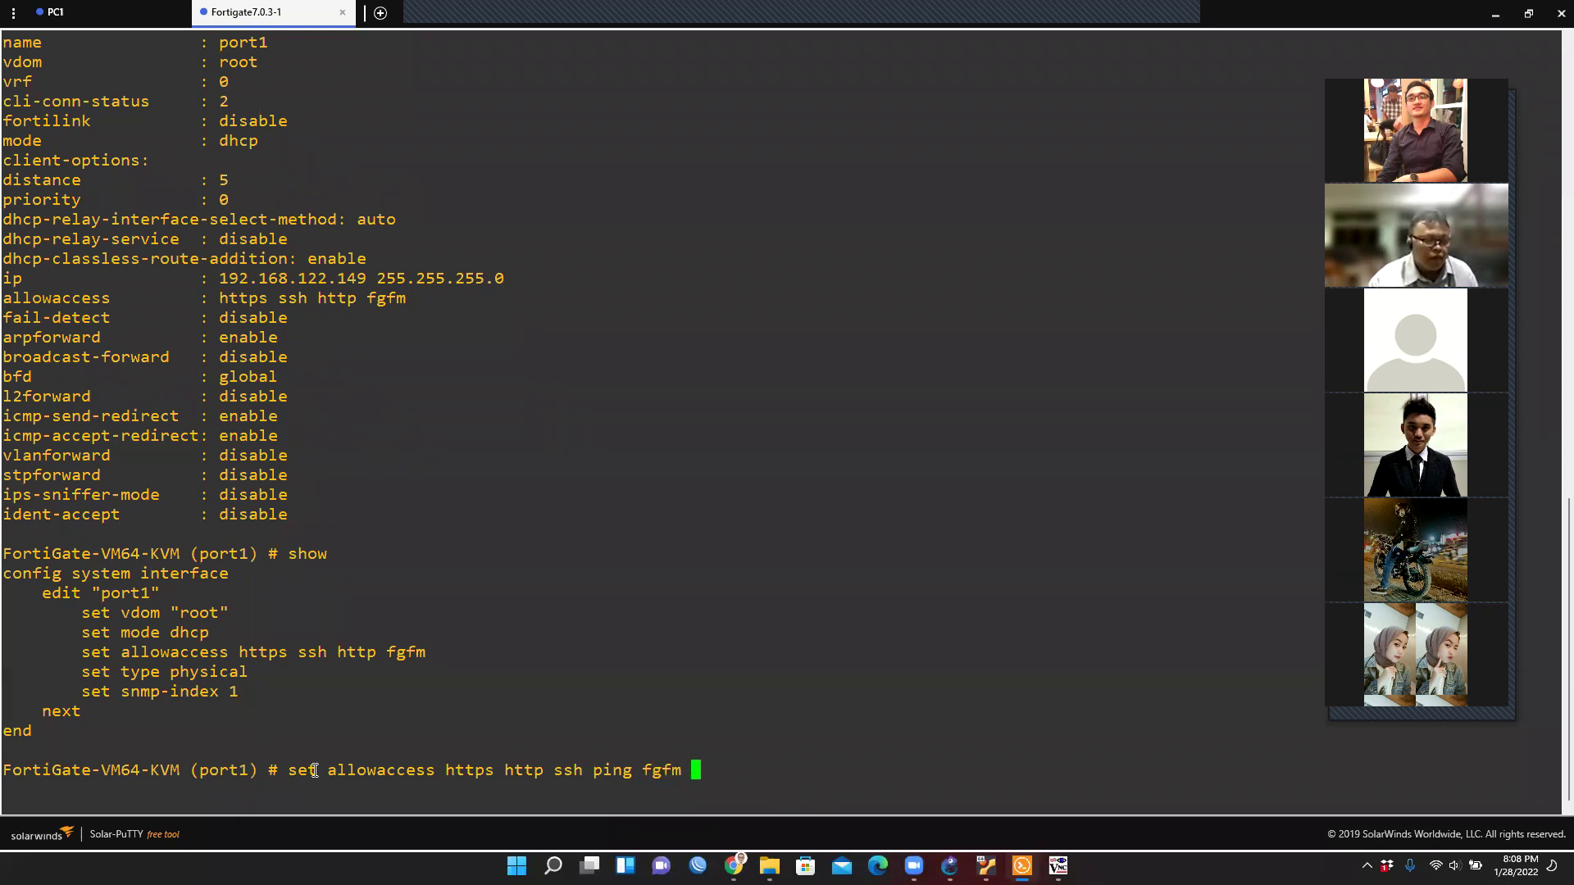
pyautogui.press('Return')
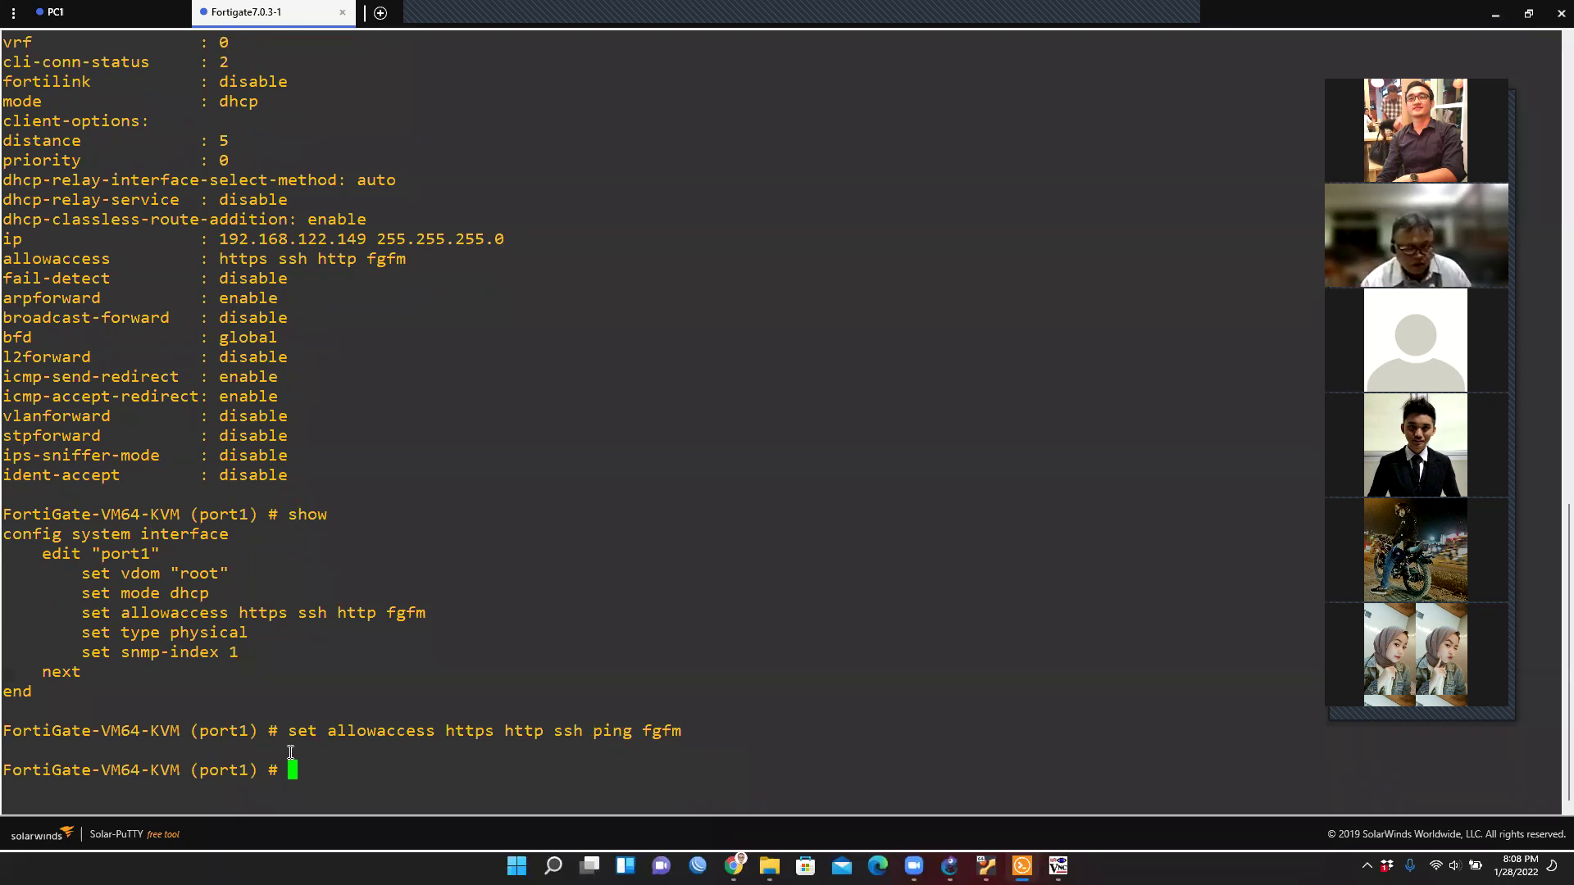
pyautogui.click(1058, 866)
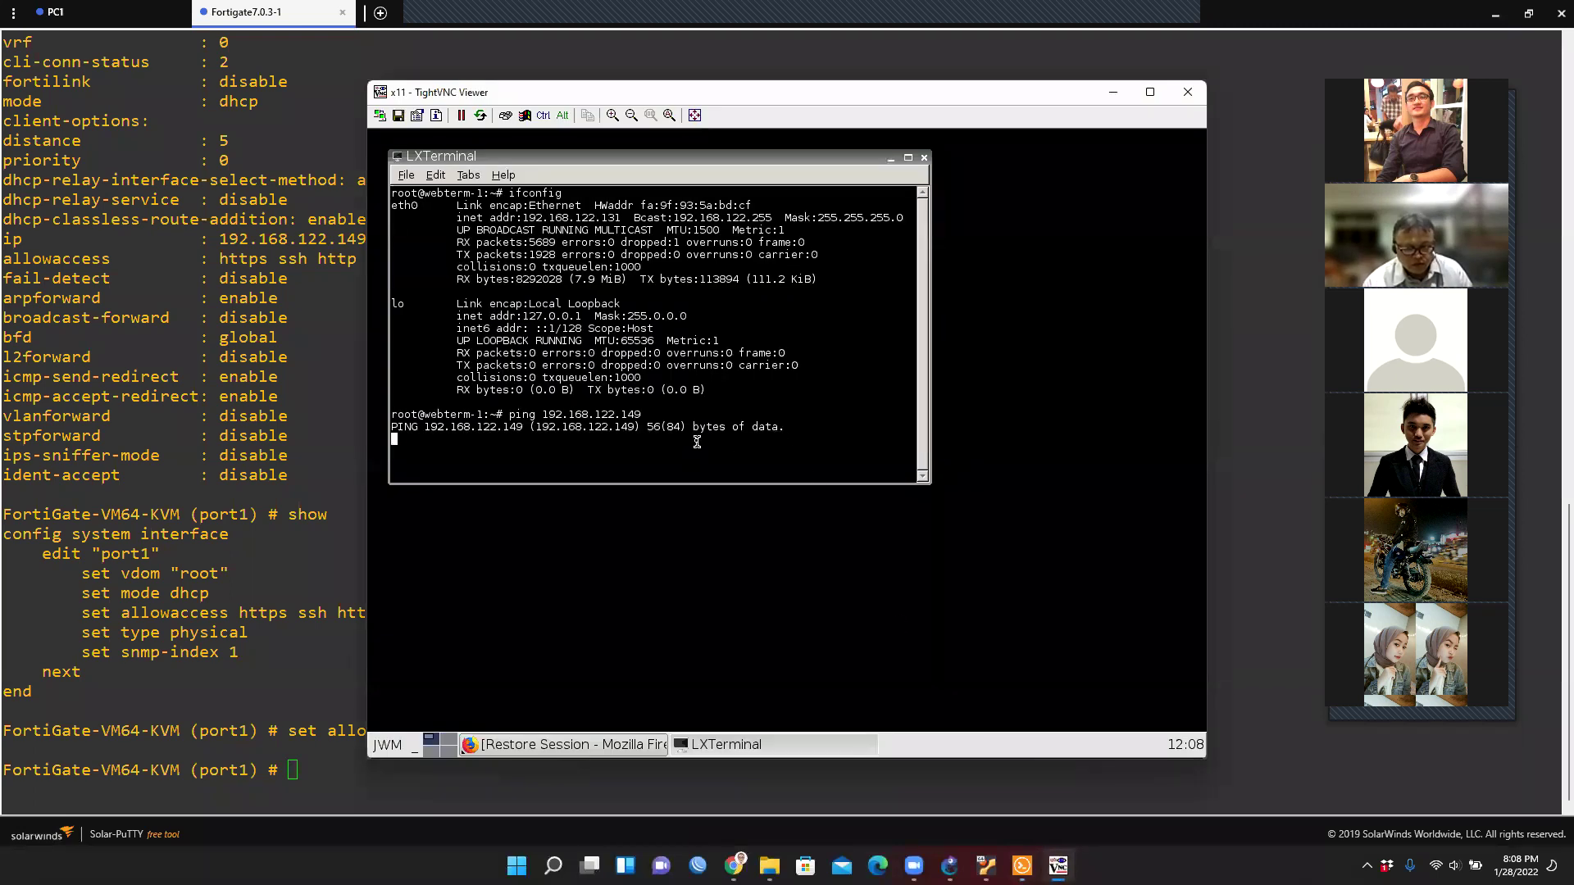
# Restart webterm-1's ping to 192.168.122.149 and exit port1's configuration with 'end'.
pyautogui.hotkey('ctrl', 'c')
pyautogui.press('Up')
pyautogui.press('Return')
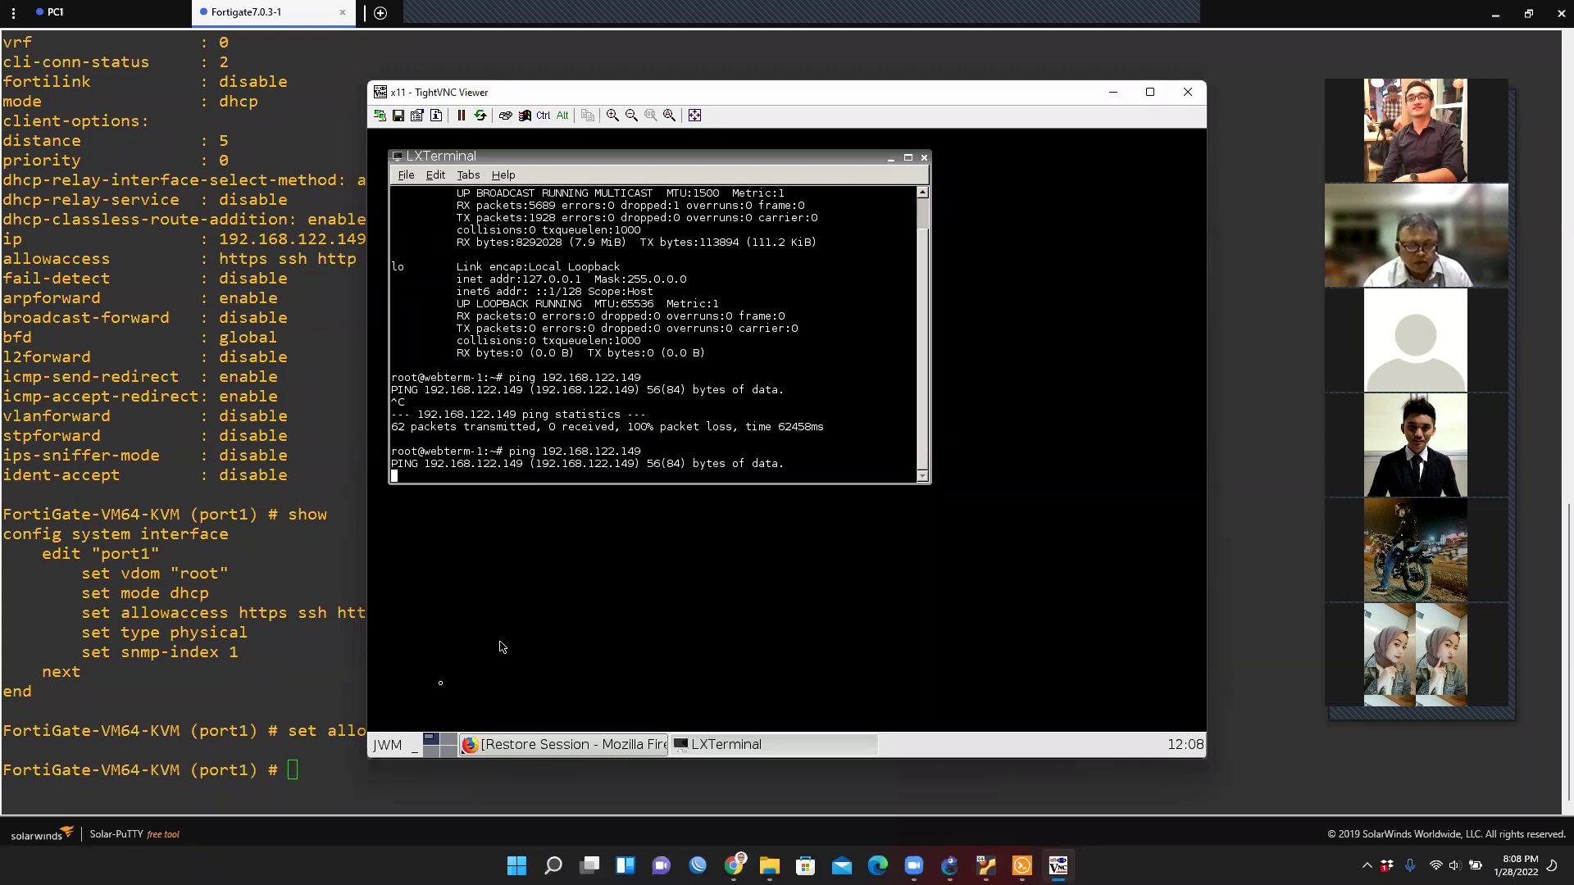
pyautogui.click(356, 761)
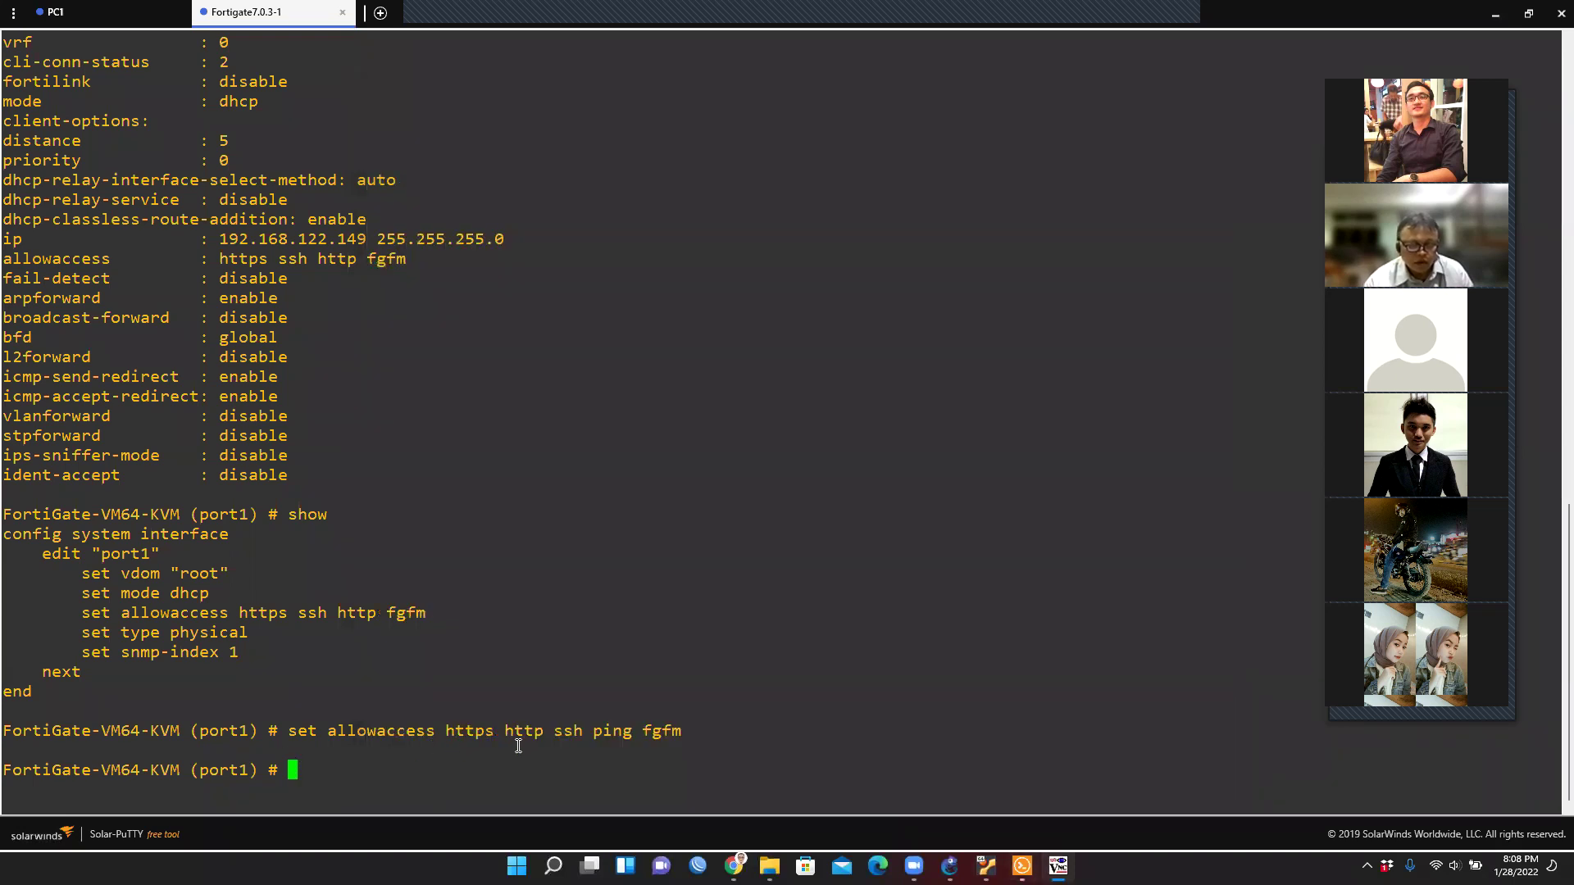
pyautogui.doubleClick(611, 730)
pyautogui.click(300, 770)
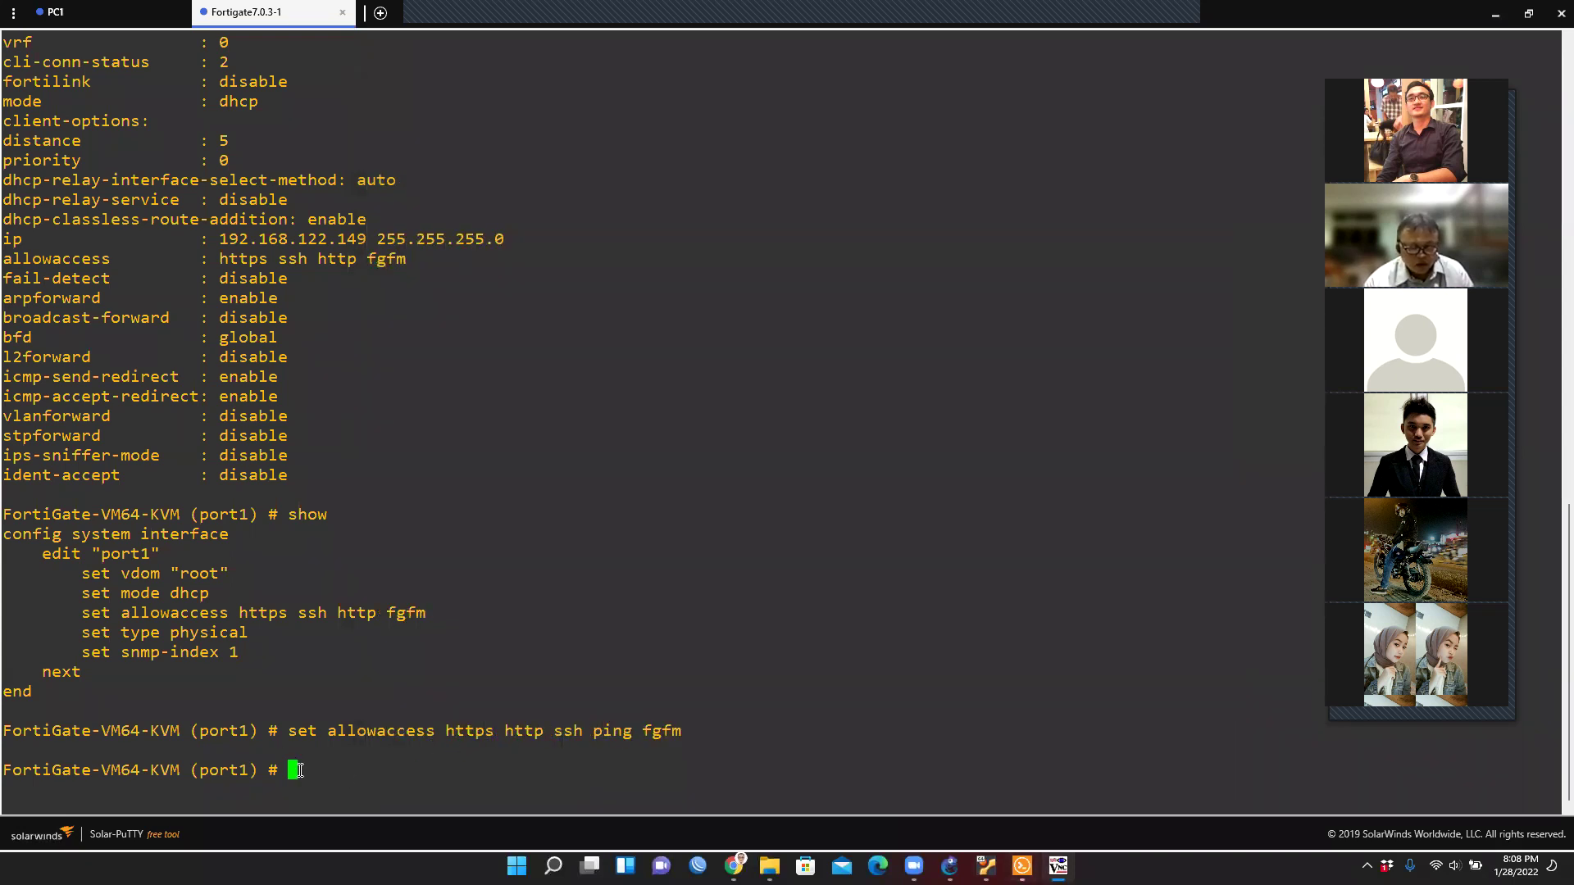
pyautogui.write('end')
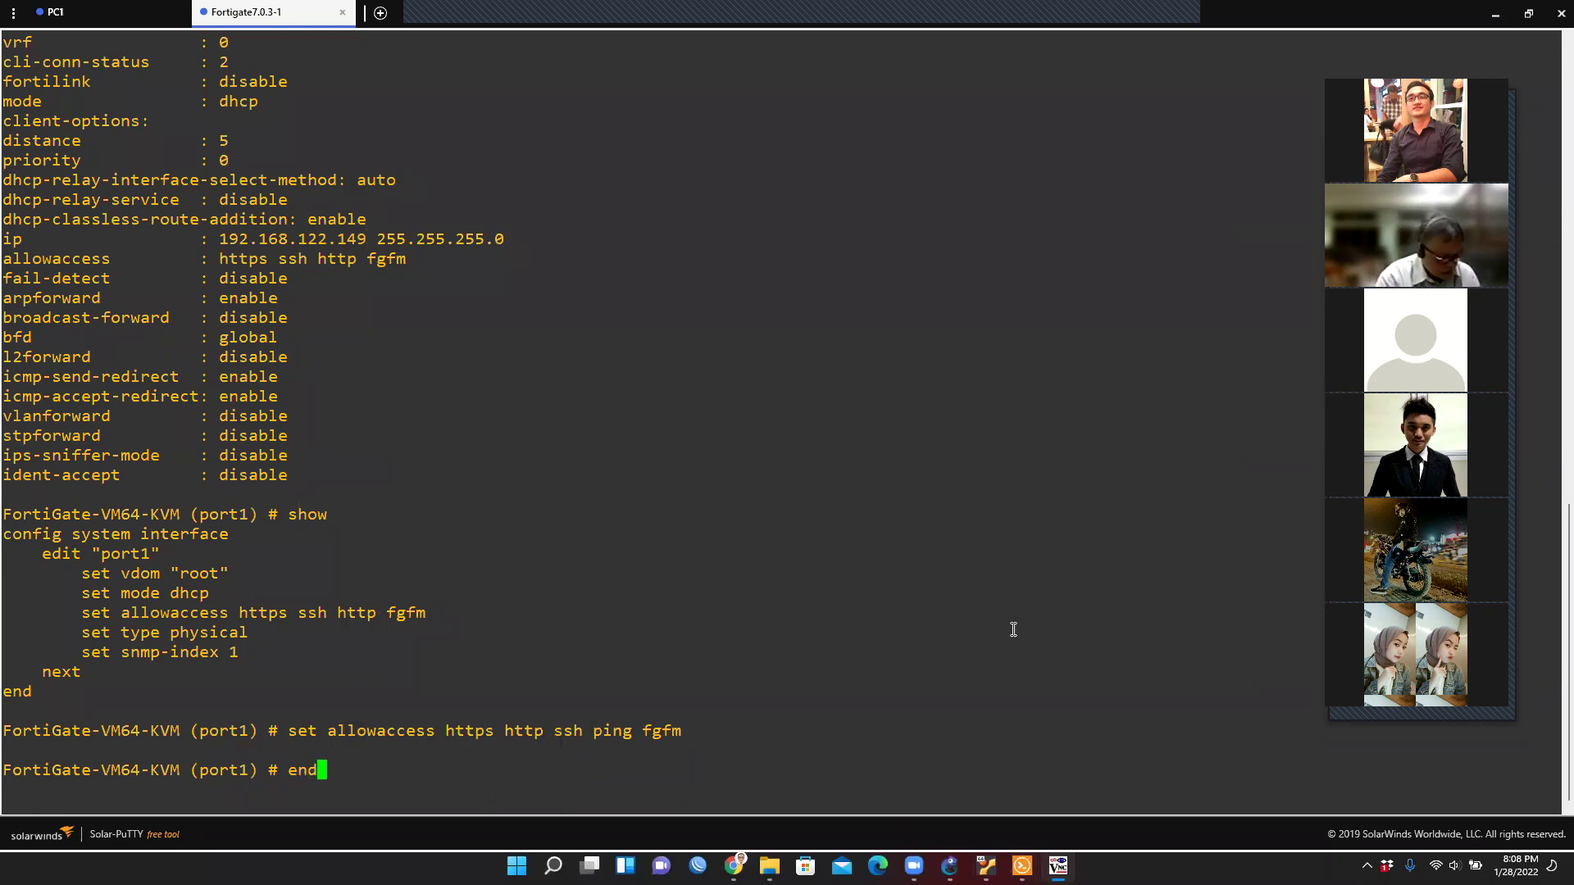
pyautogui.press('Return')
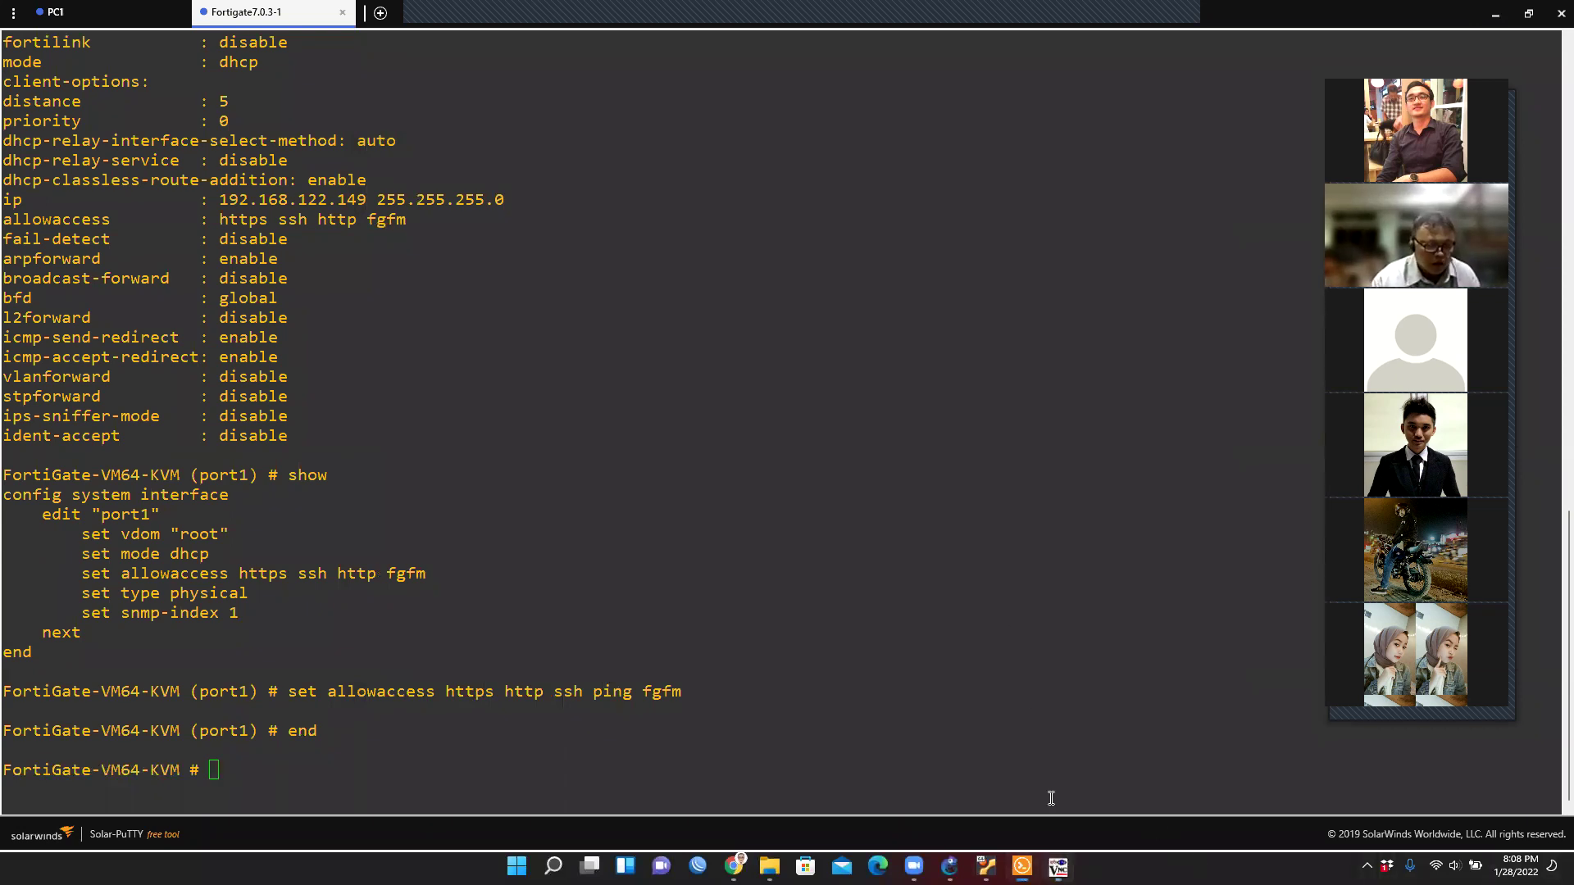
# Confirm the ping replies, stop the ping, and minimise the viewer and console.
pyautogui.click(1057, 866)
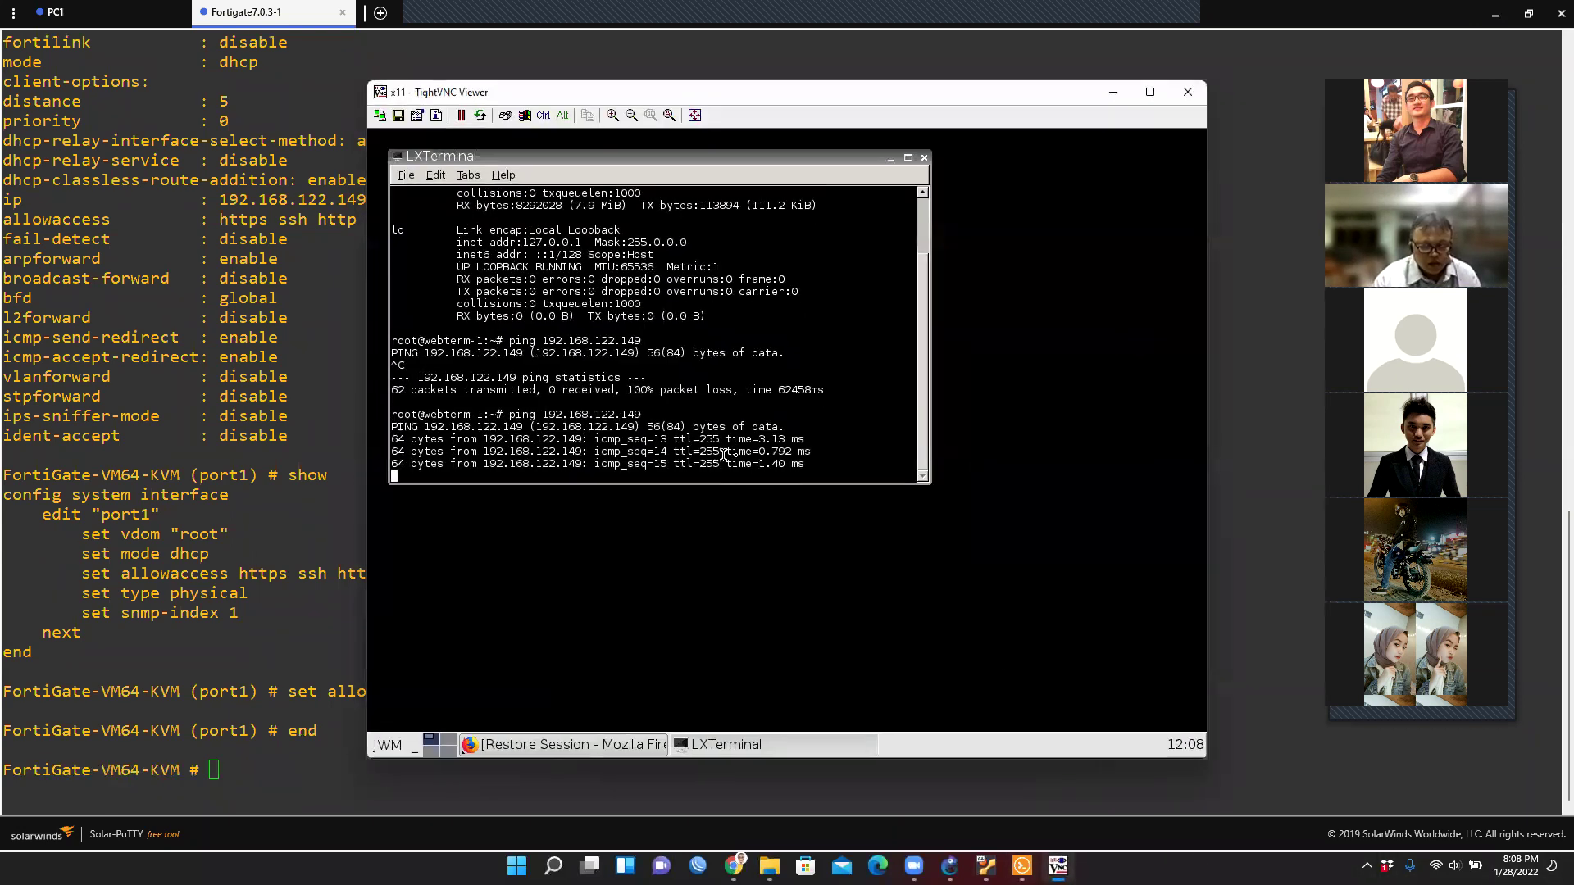
pyautogui.moveTo(825, 464); pyautogui.dragTo(394, 414)
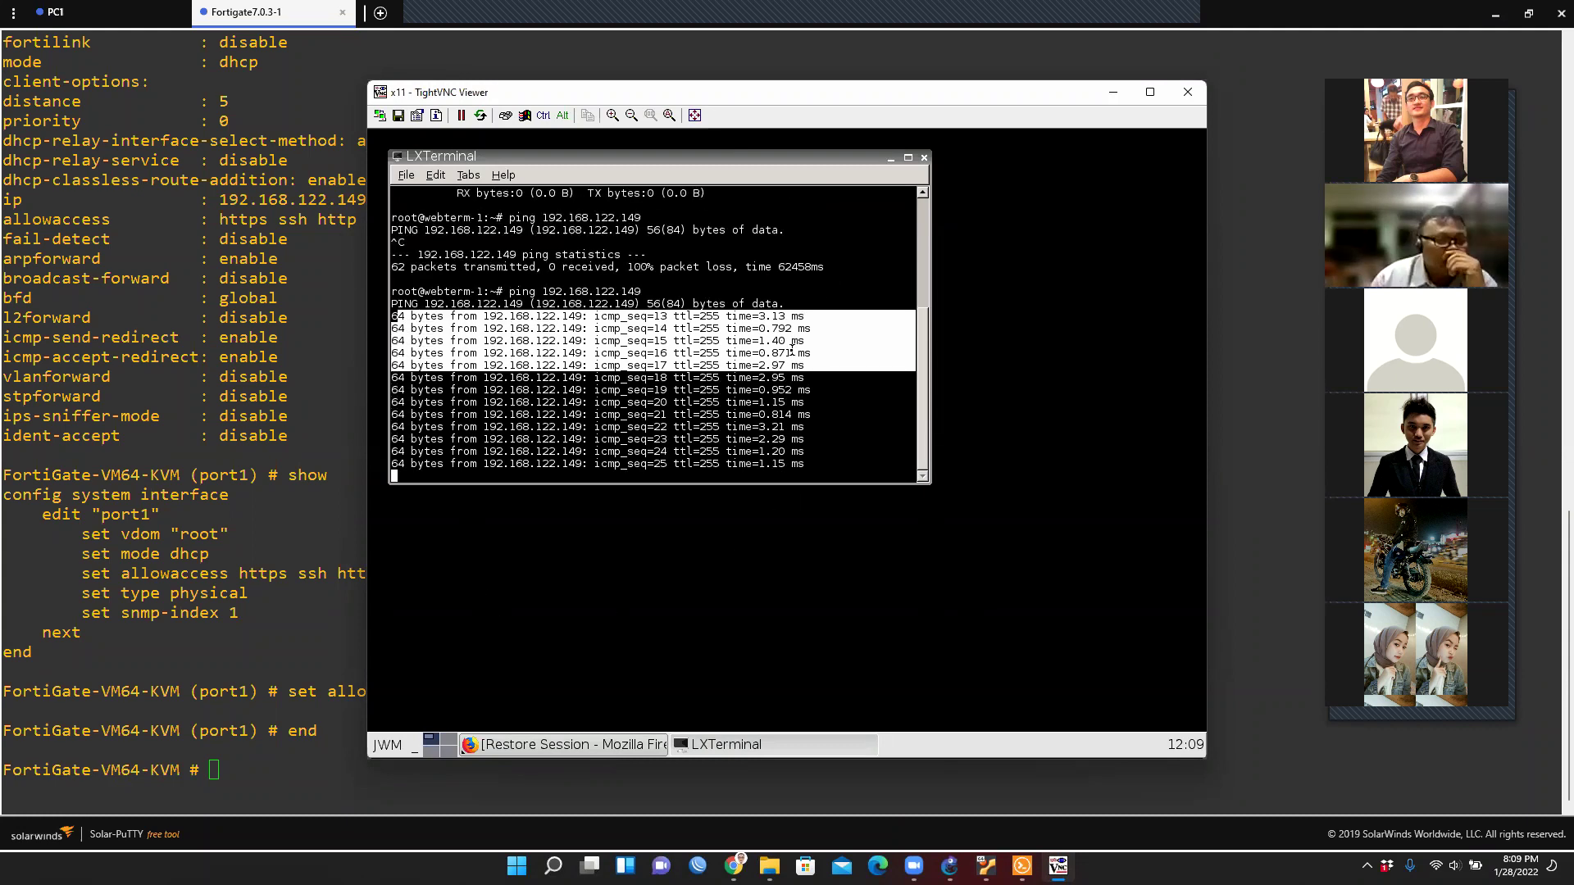
pyautogui.hotkey('ctrl', 'c')
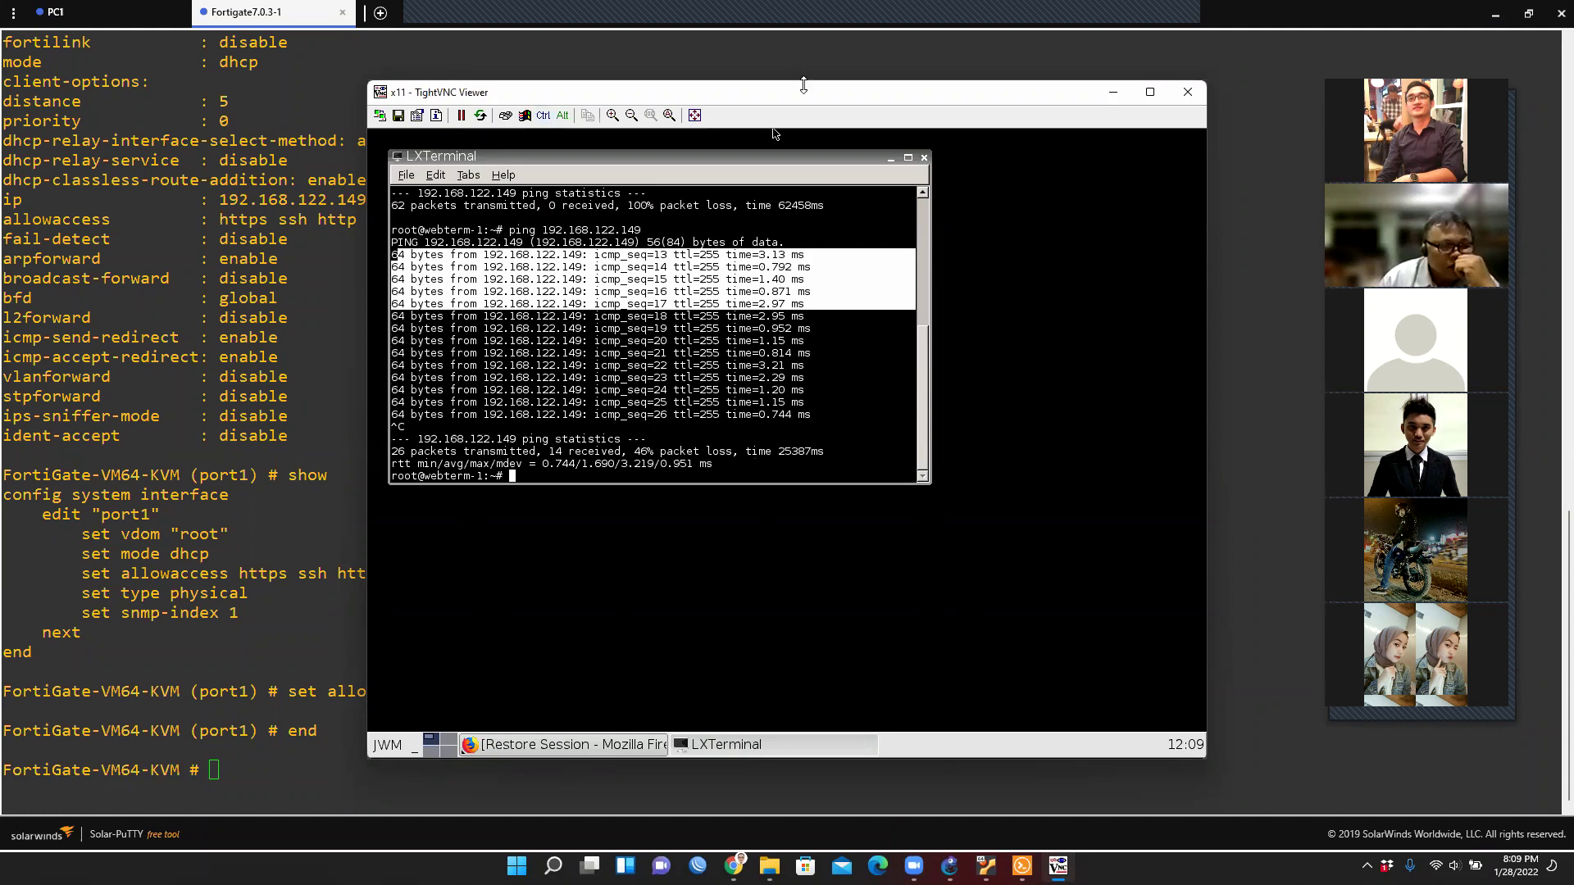
pyautogui.moveTo(811, 85); pyautogui.dragTo(812, 101)
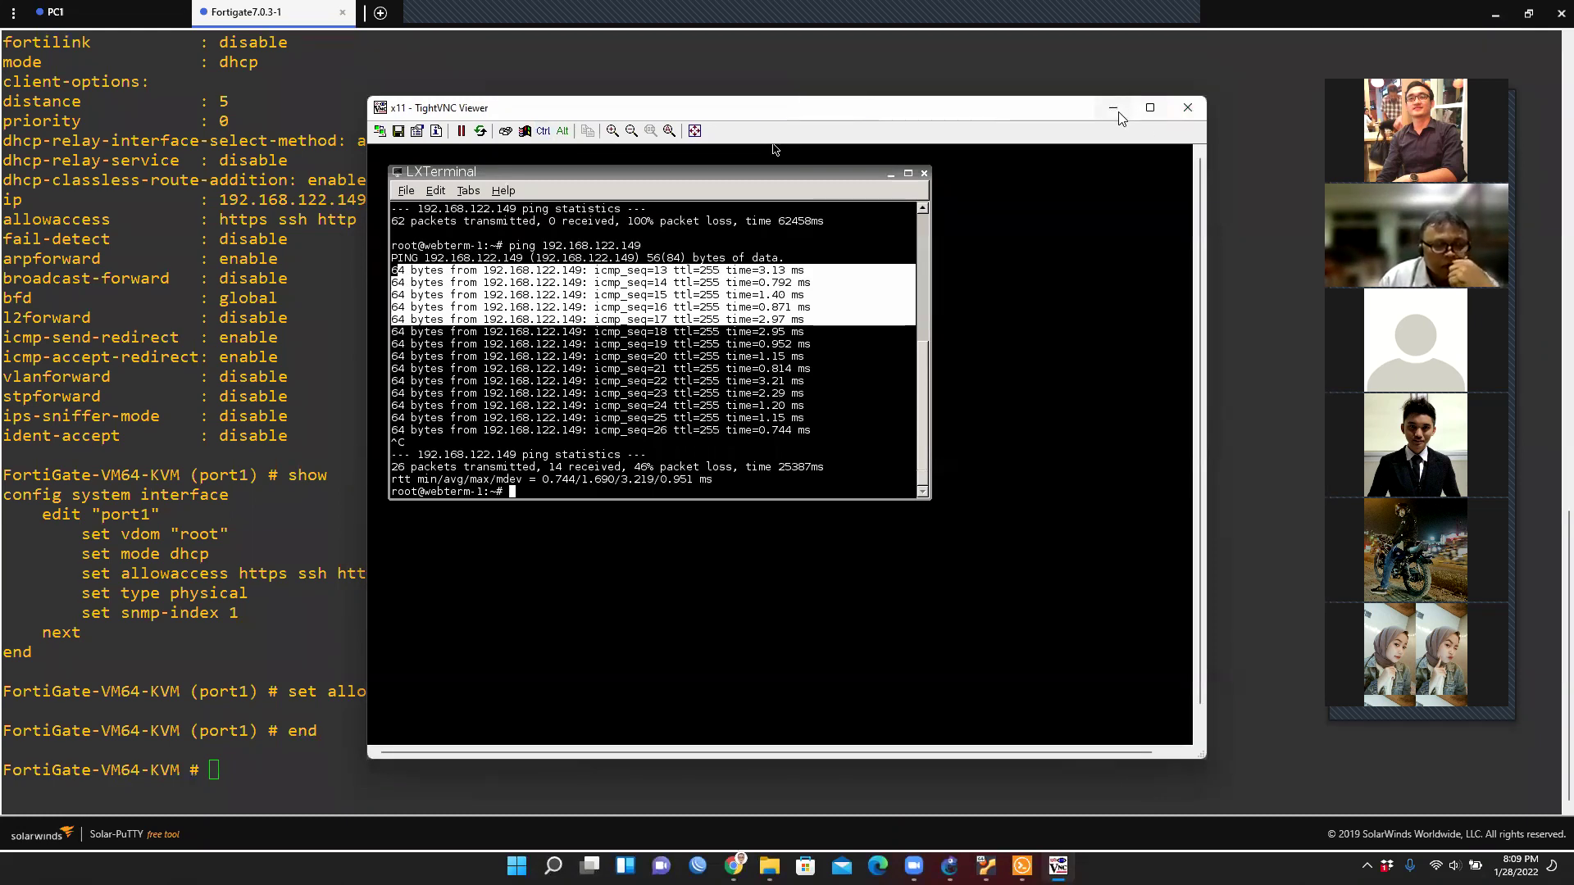
pyautogui.click(1115, 108)
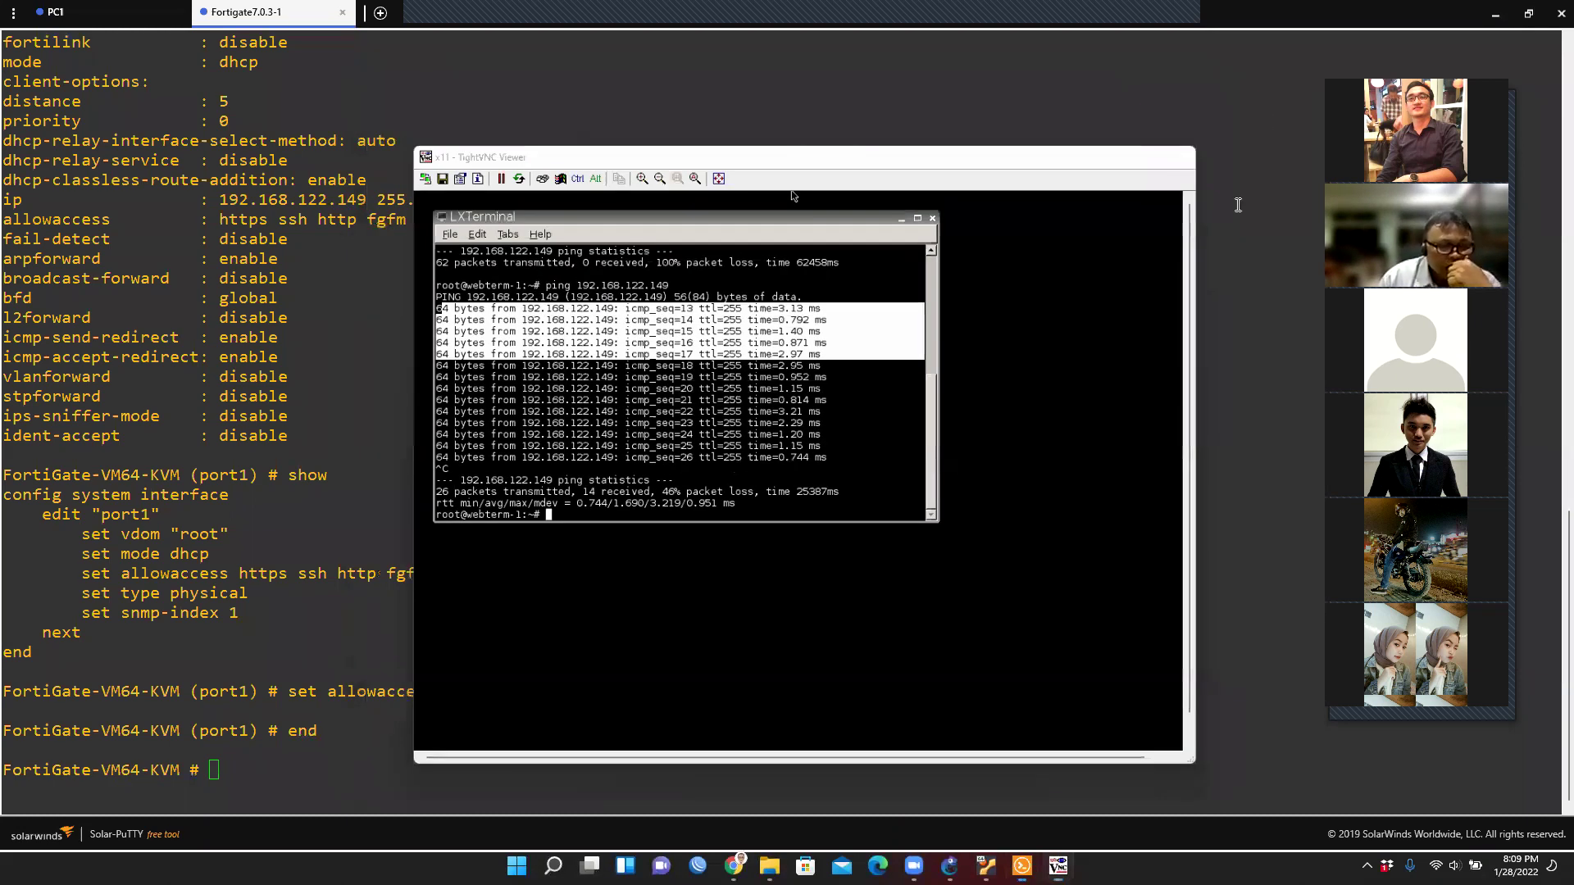
pyautogui.click(374, 684)
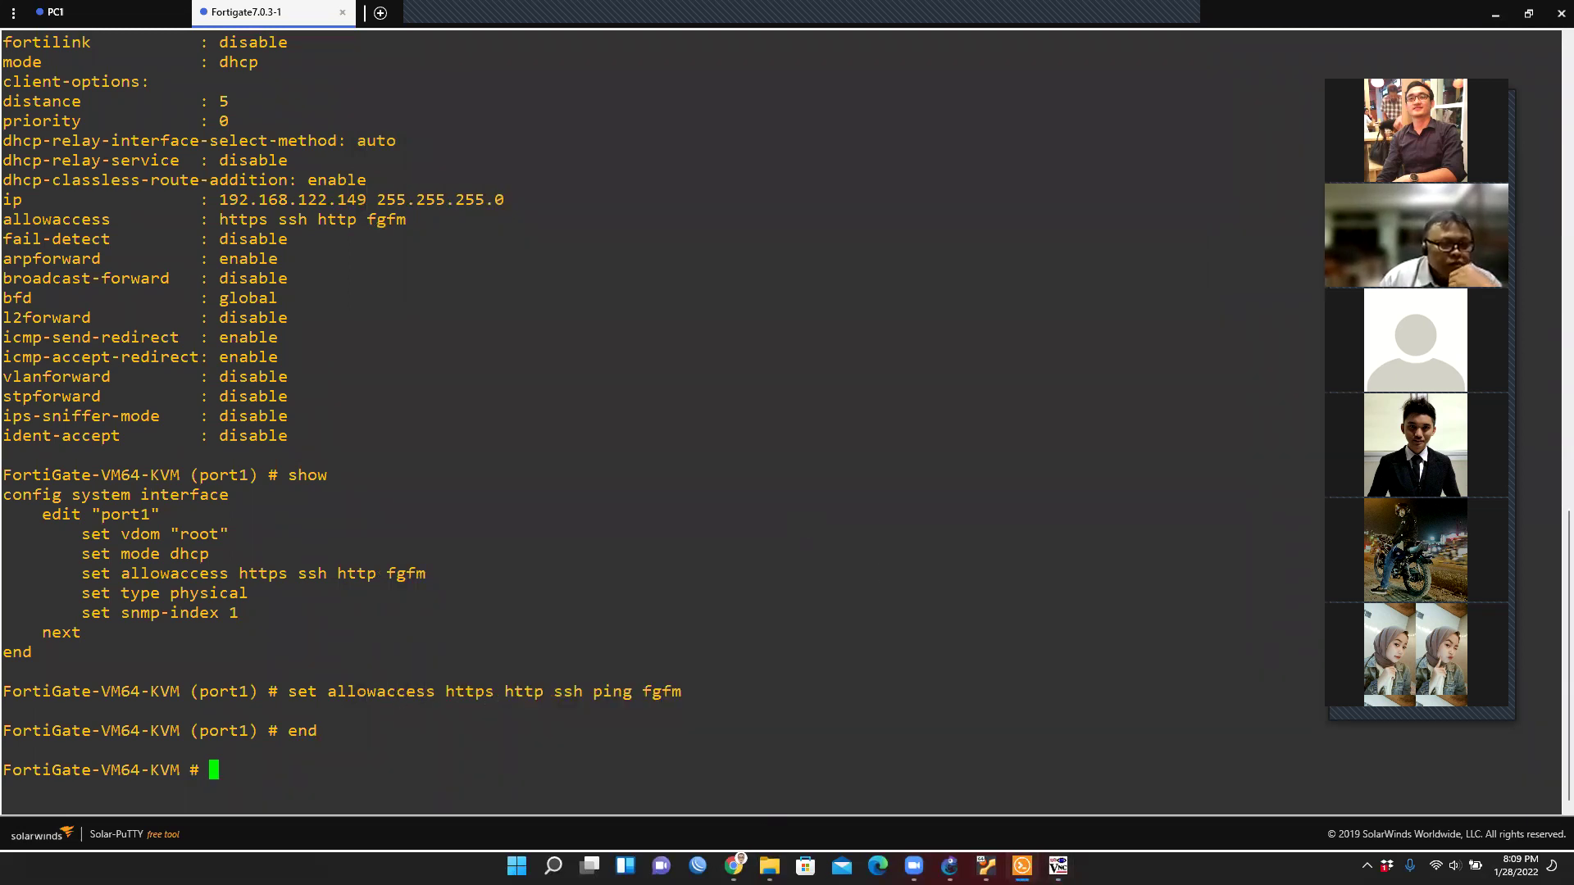
pyautogui.click(1495, 18)
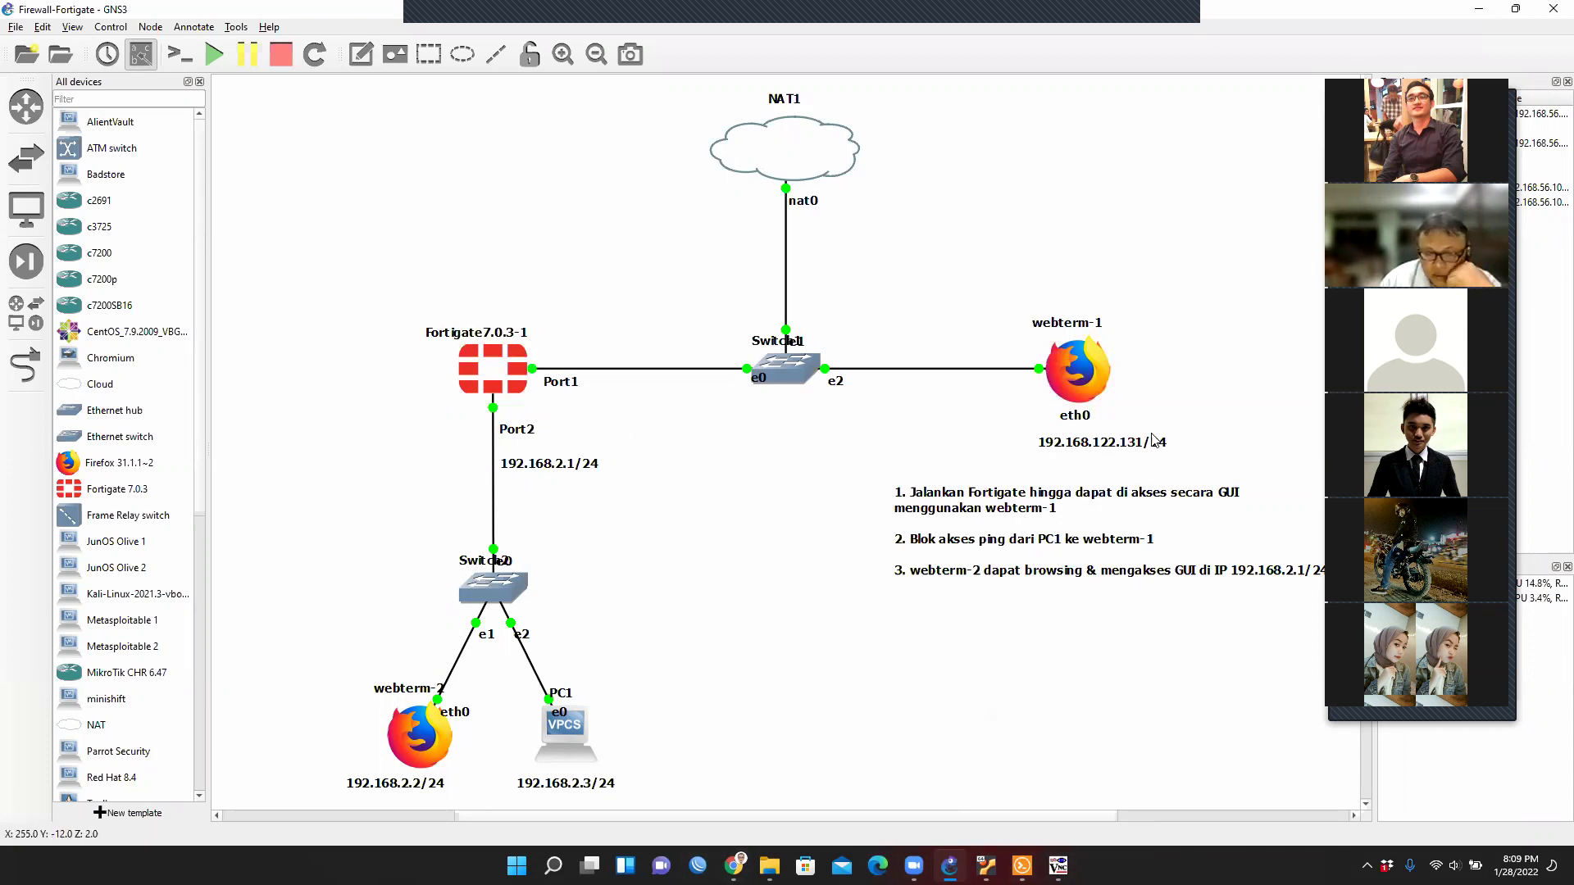
# Duplicate the 192.168.122.131/24 label, place it below Port1 and change it to 192.168.122.149/24.
pyautogui.rightClick(1149, 447)
pyautogui.click(1188, 456)
pyautogui.moveTo(1147, 467); pyautogui.dragTo(651, 405)
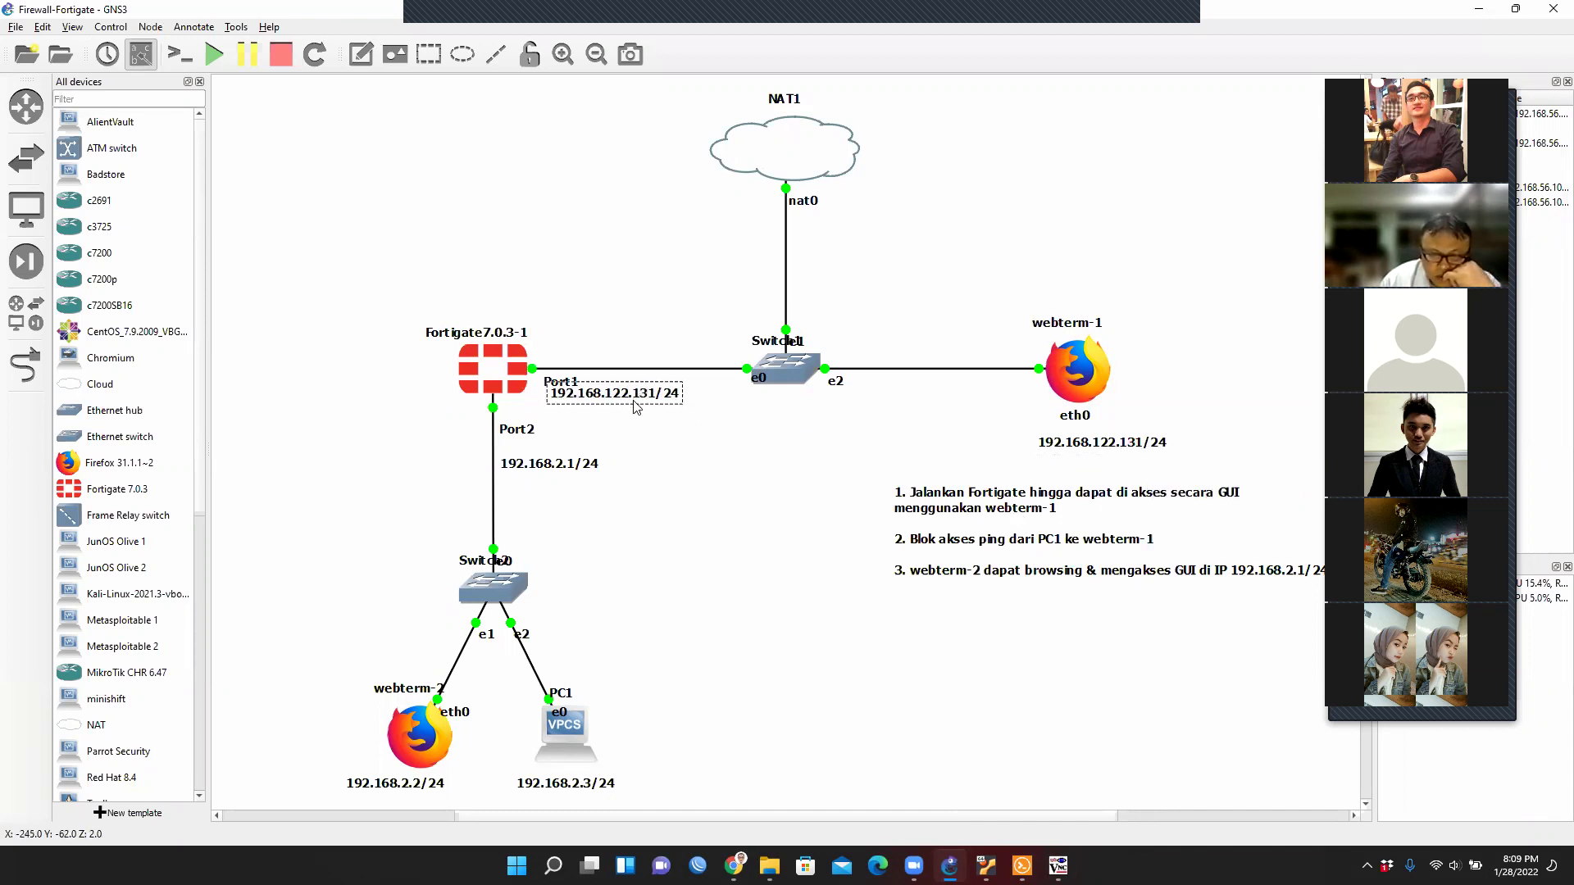
pyautogui.scroll(-1, 656, 400)
pyautogui.moveTo(652, 359); pyautogui.dragTo(689, 355)
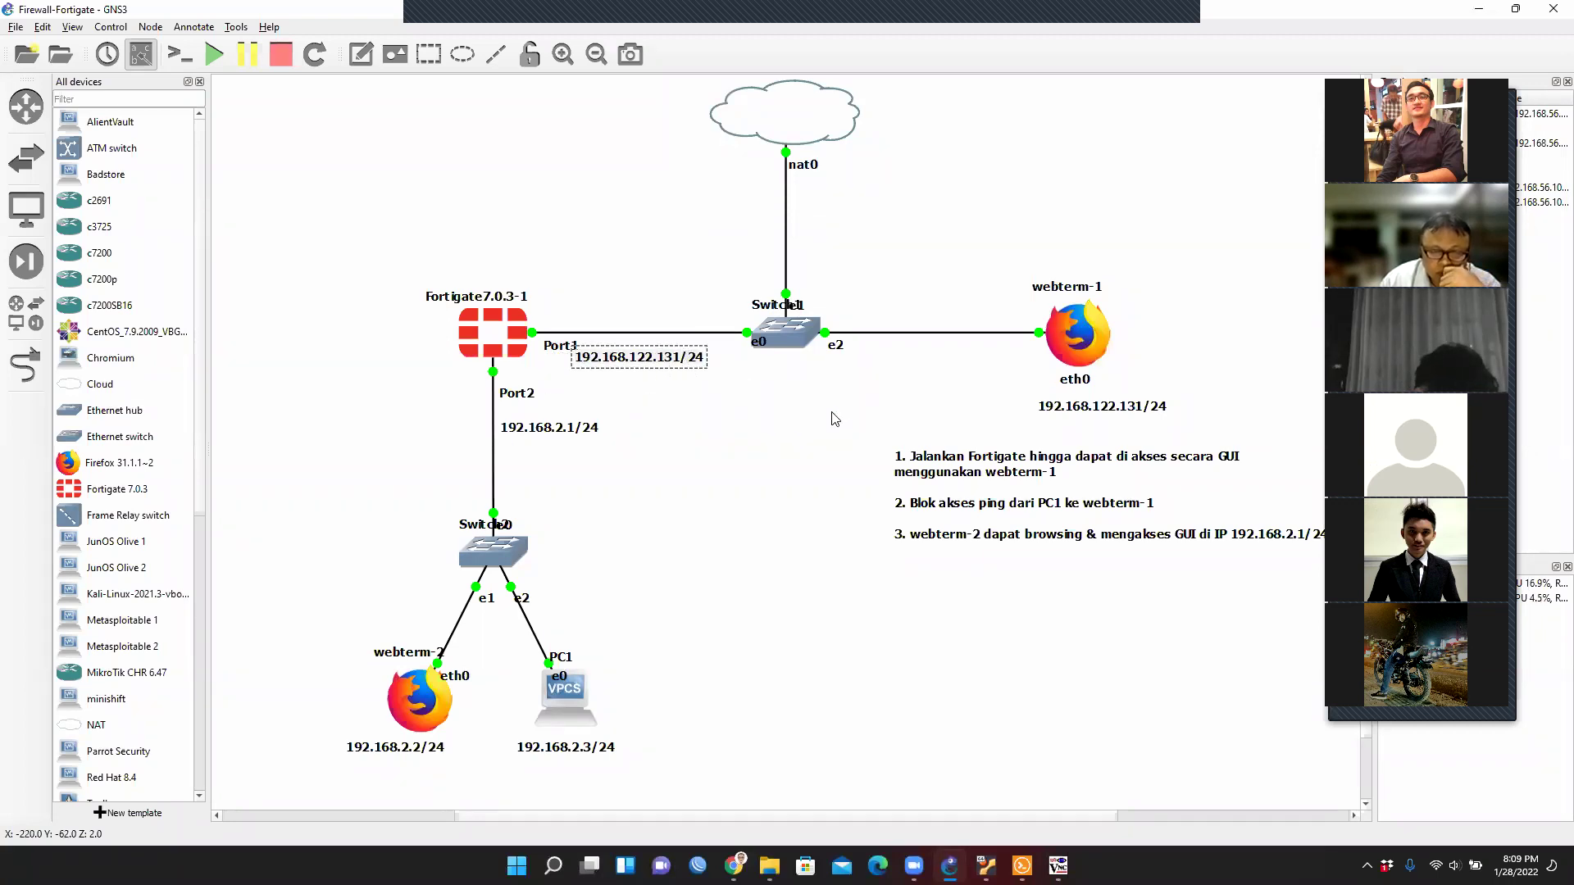
pyautogui.press('Left')
pyautogui.press('Left')
pyautogui.press('Left')
pyautogui.press('BackSpace')
pyautogui.press('BackSpace')
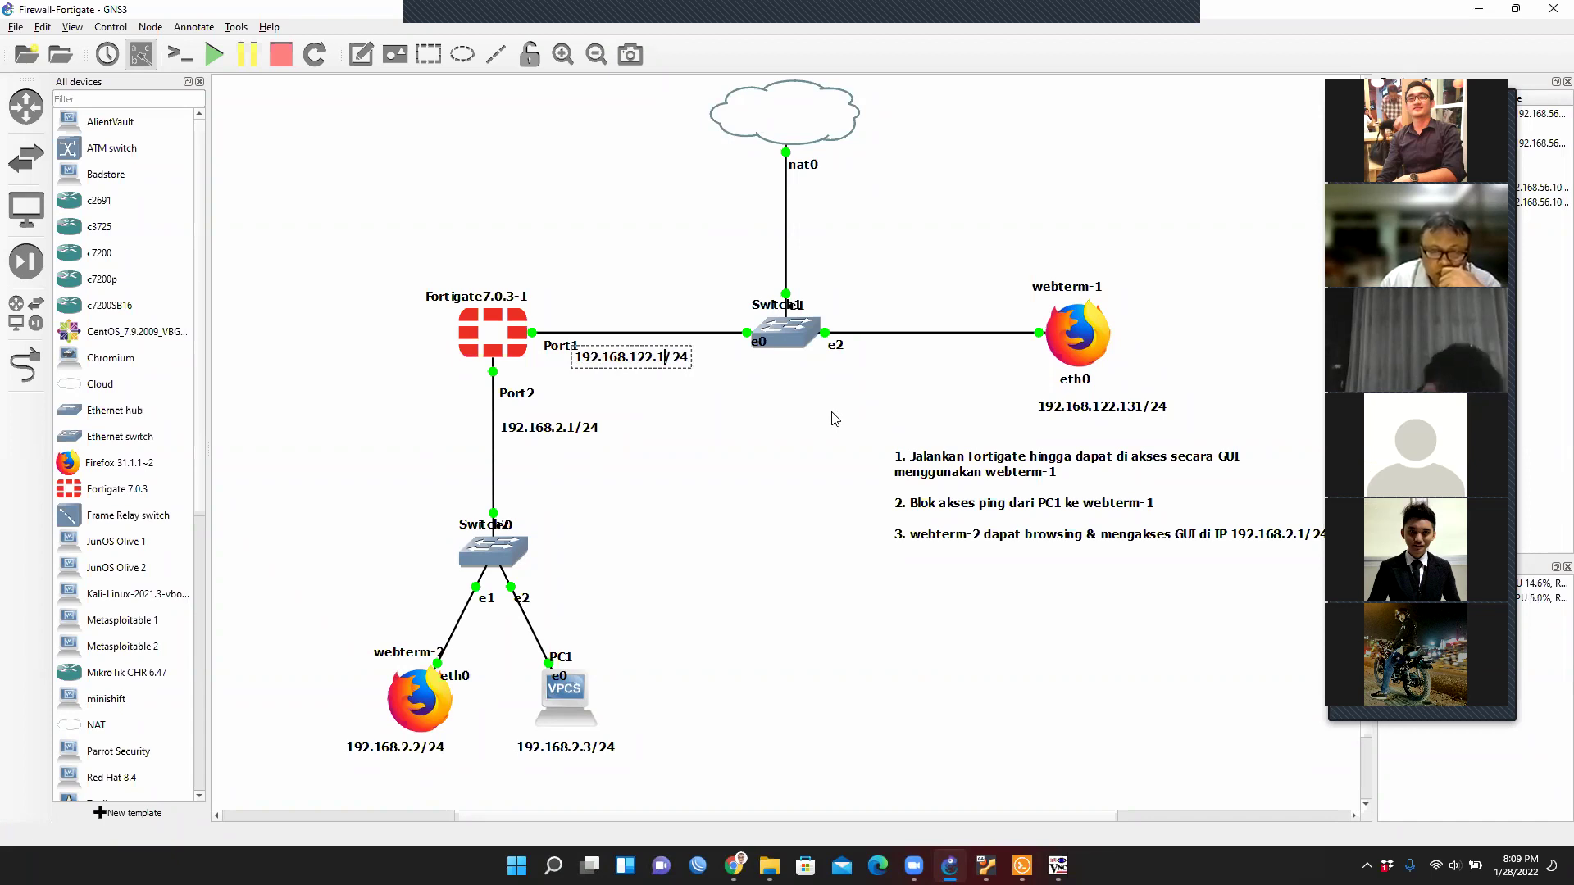
pyautogui.write('49')
pyautogui.click(758, 515)
pyautogui.click(655, 361)
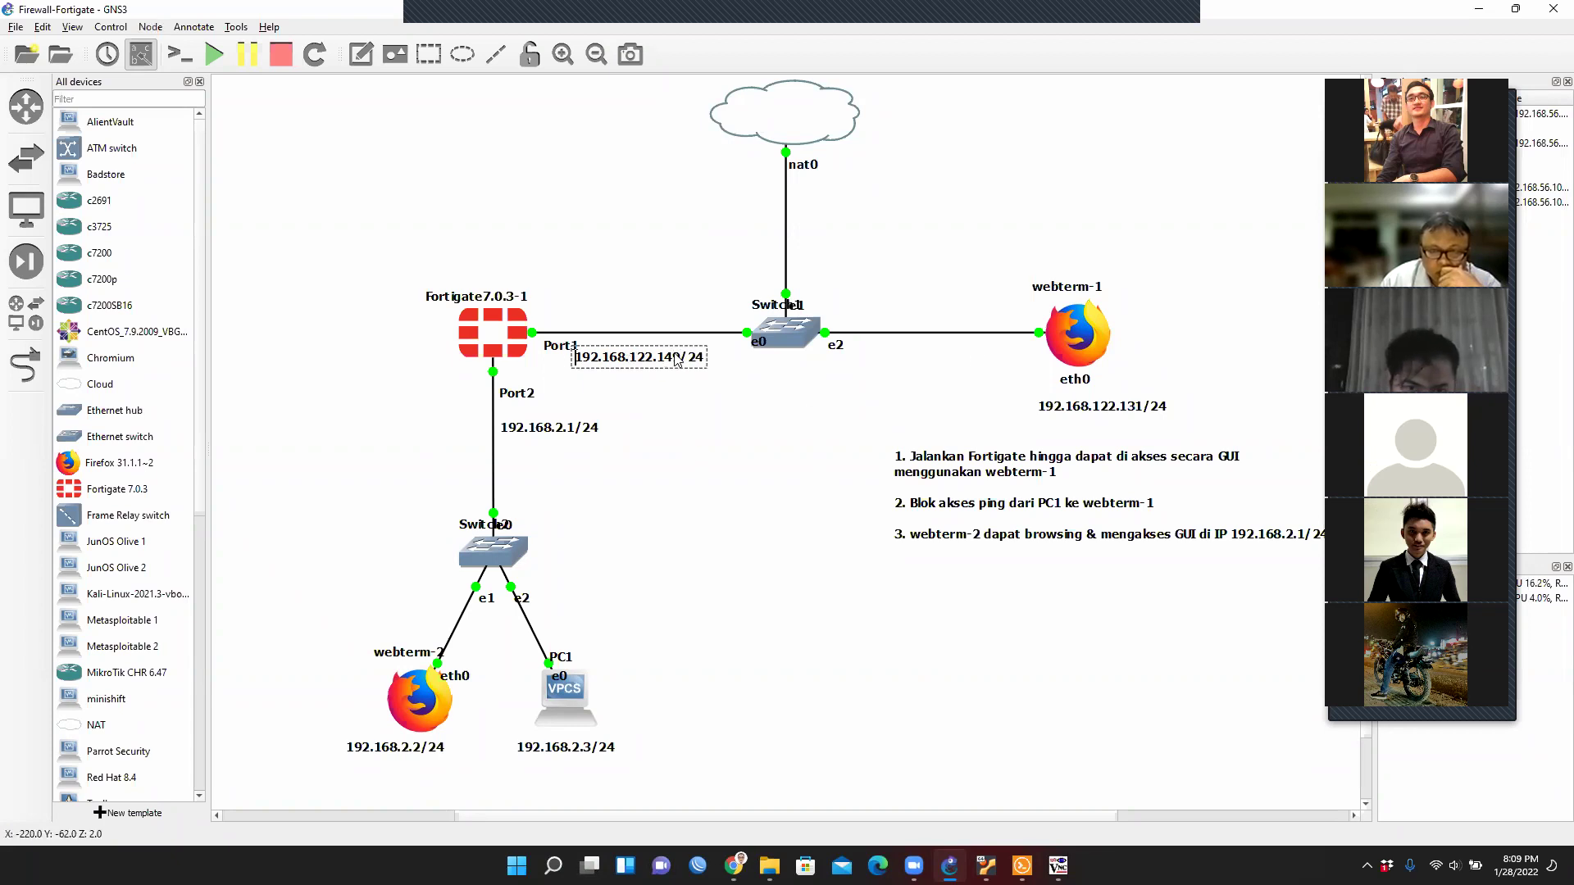
# Open webterm-1's console, close its terminal and bring Firefox to the front.
pyautogui.rightClick(1083, 345)
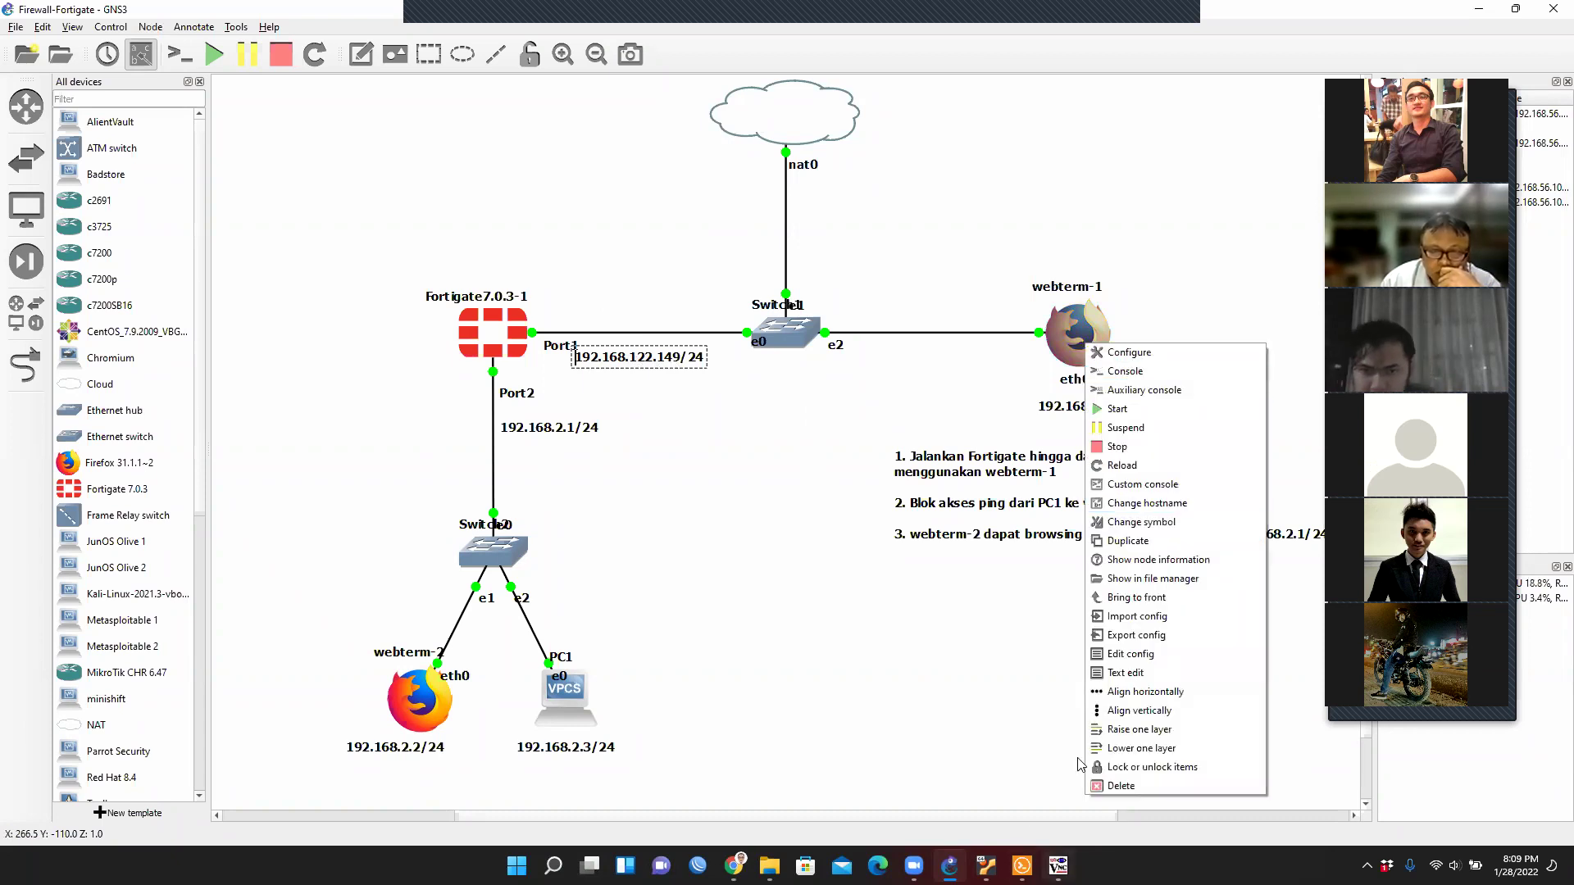
pyautogui.click(1098, 371)
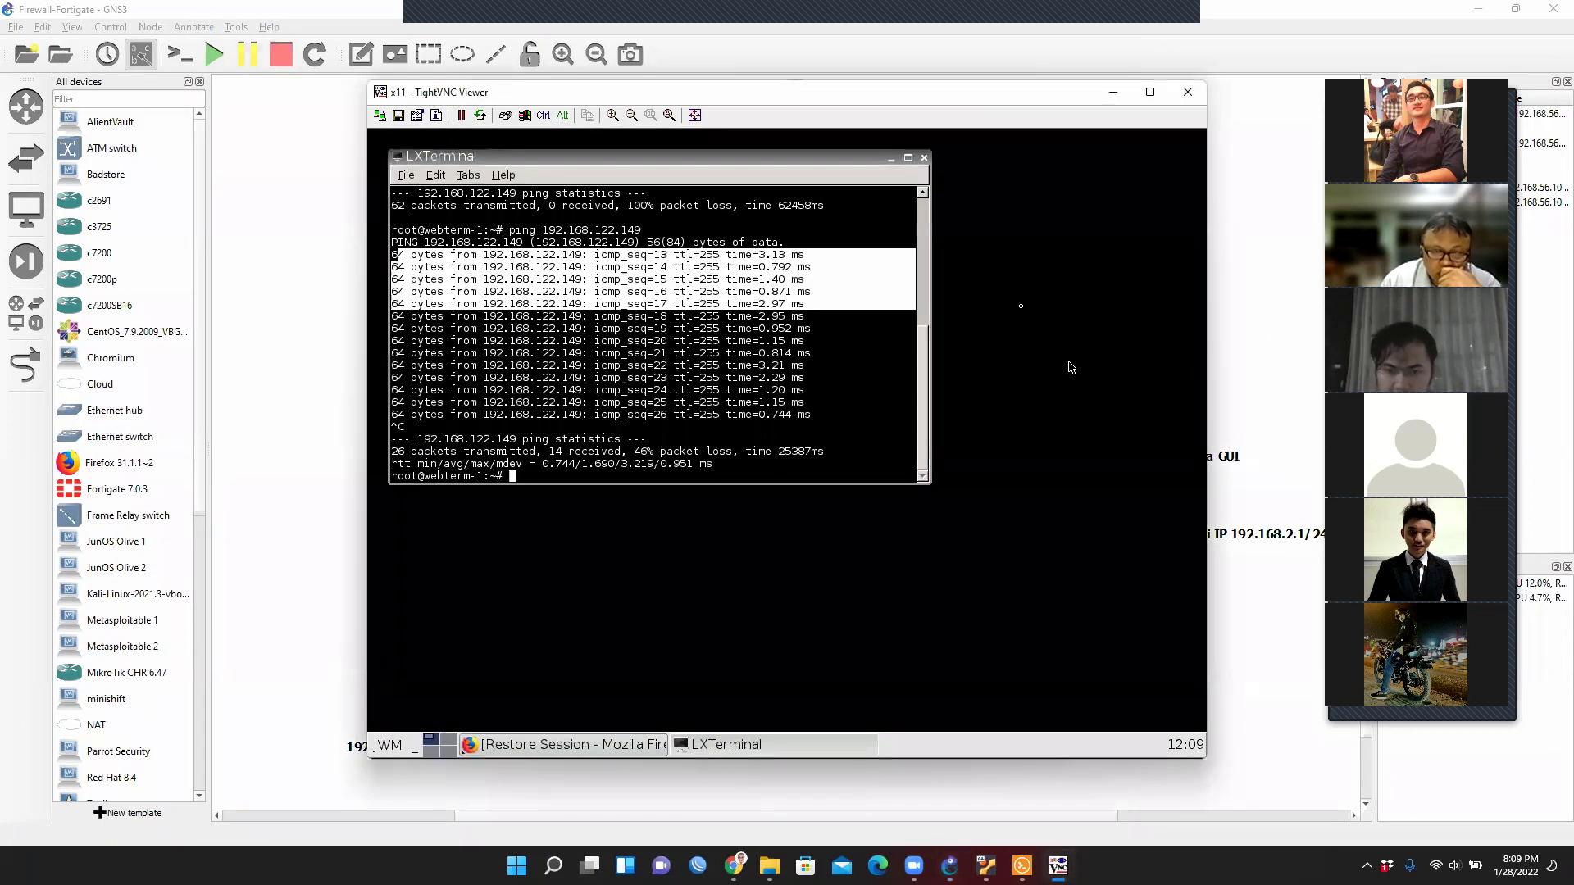
pyautogui.click(924, 157)
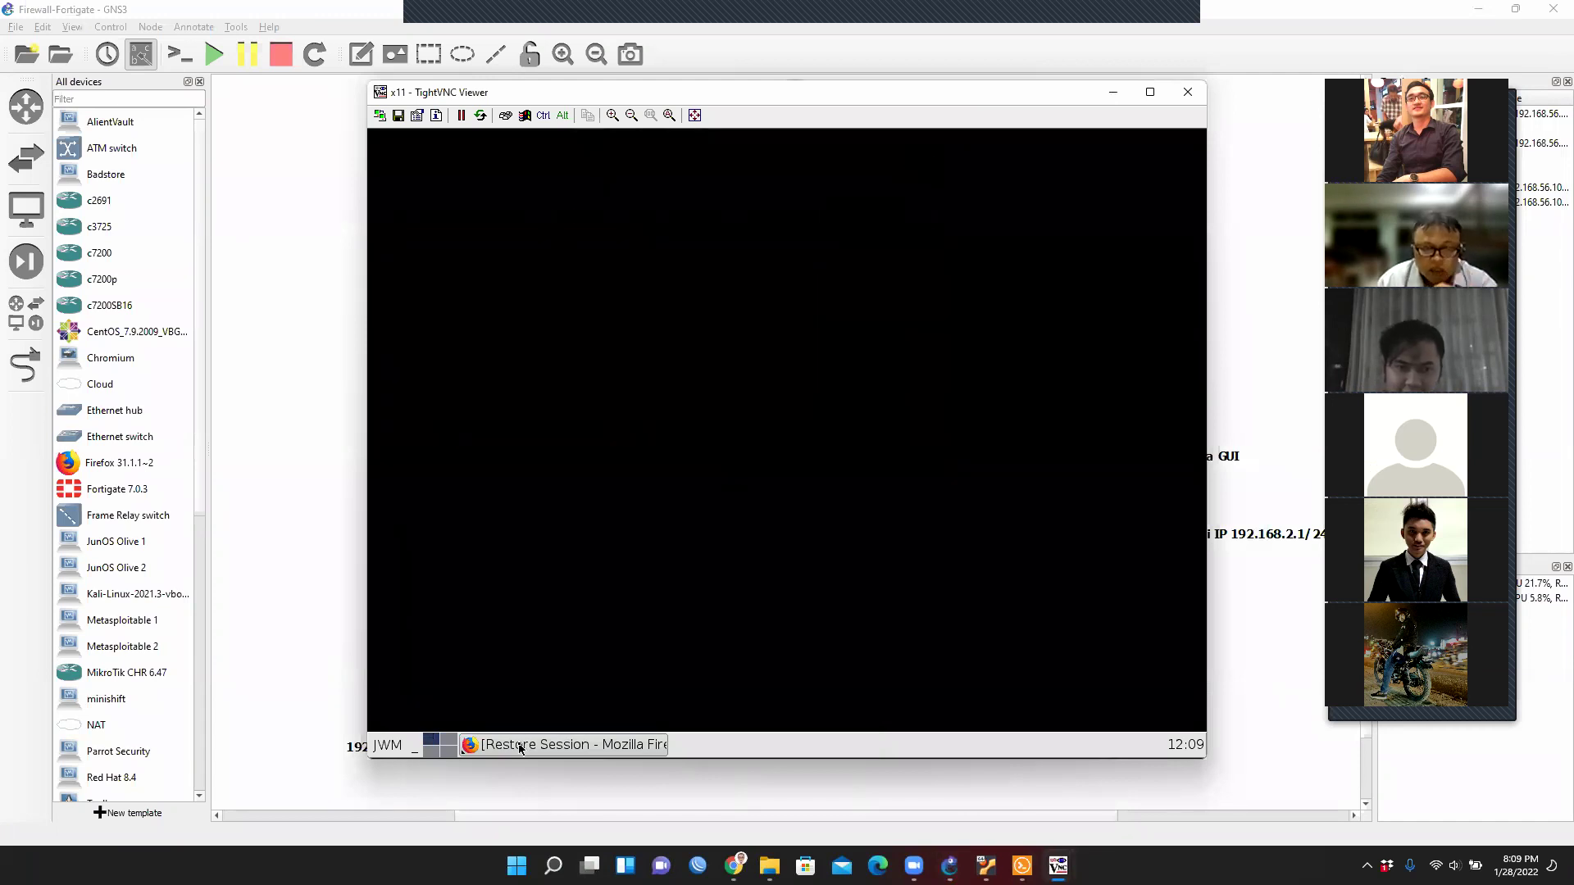
pyautogui.click(564, 744)
# Load the FortiGate login page at 192.168.122.149 in Firefox.
pyautogui.click(681, 191)
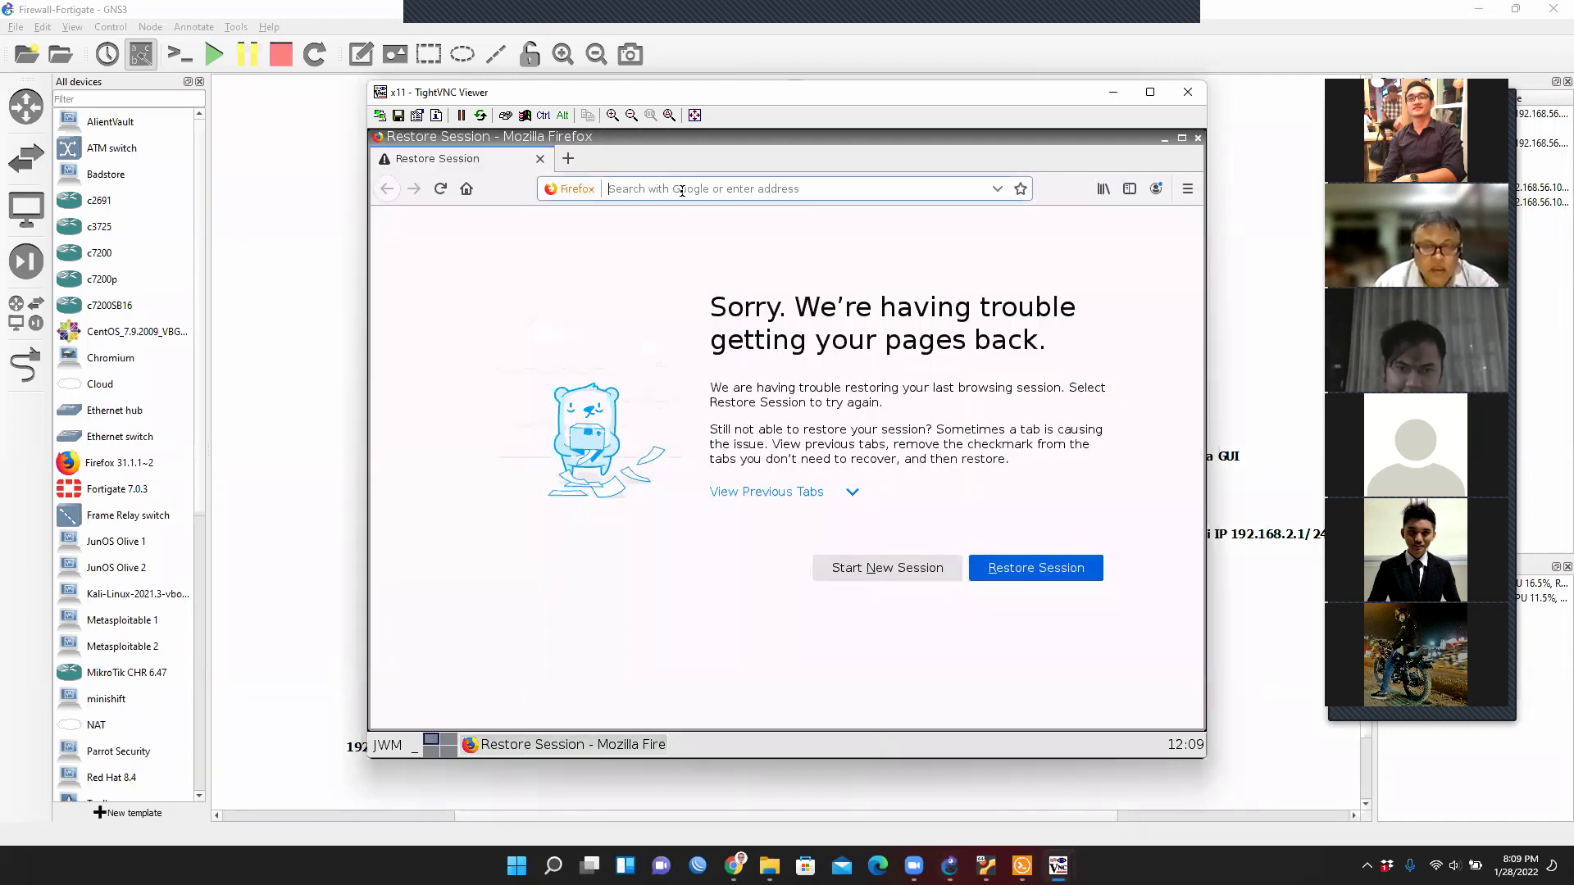
pyautogui.write('192.168.122.149/')
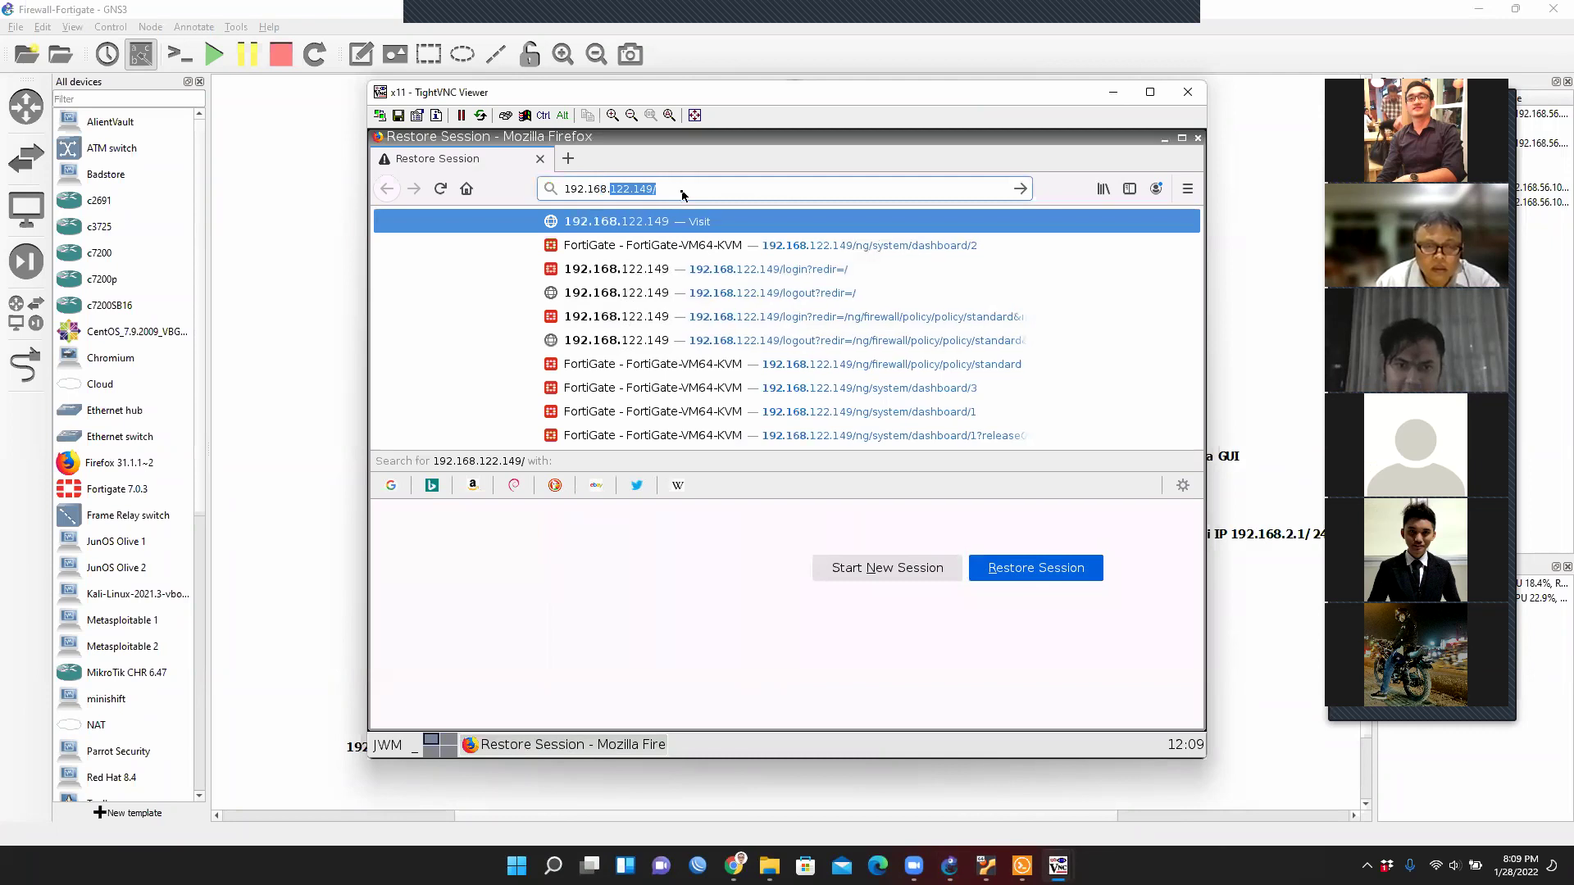
pyautogui.press('End')
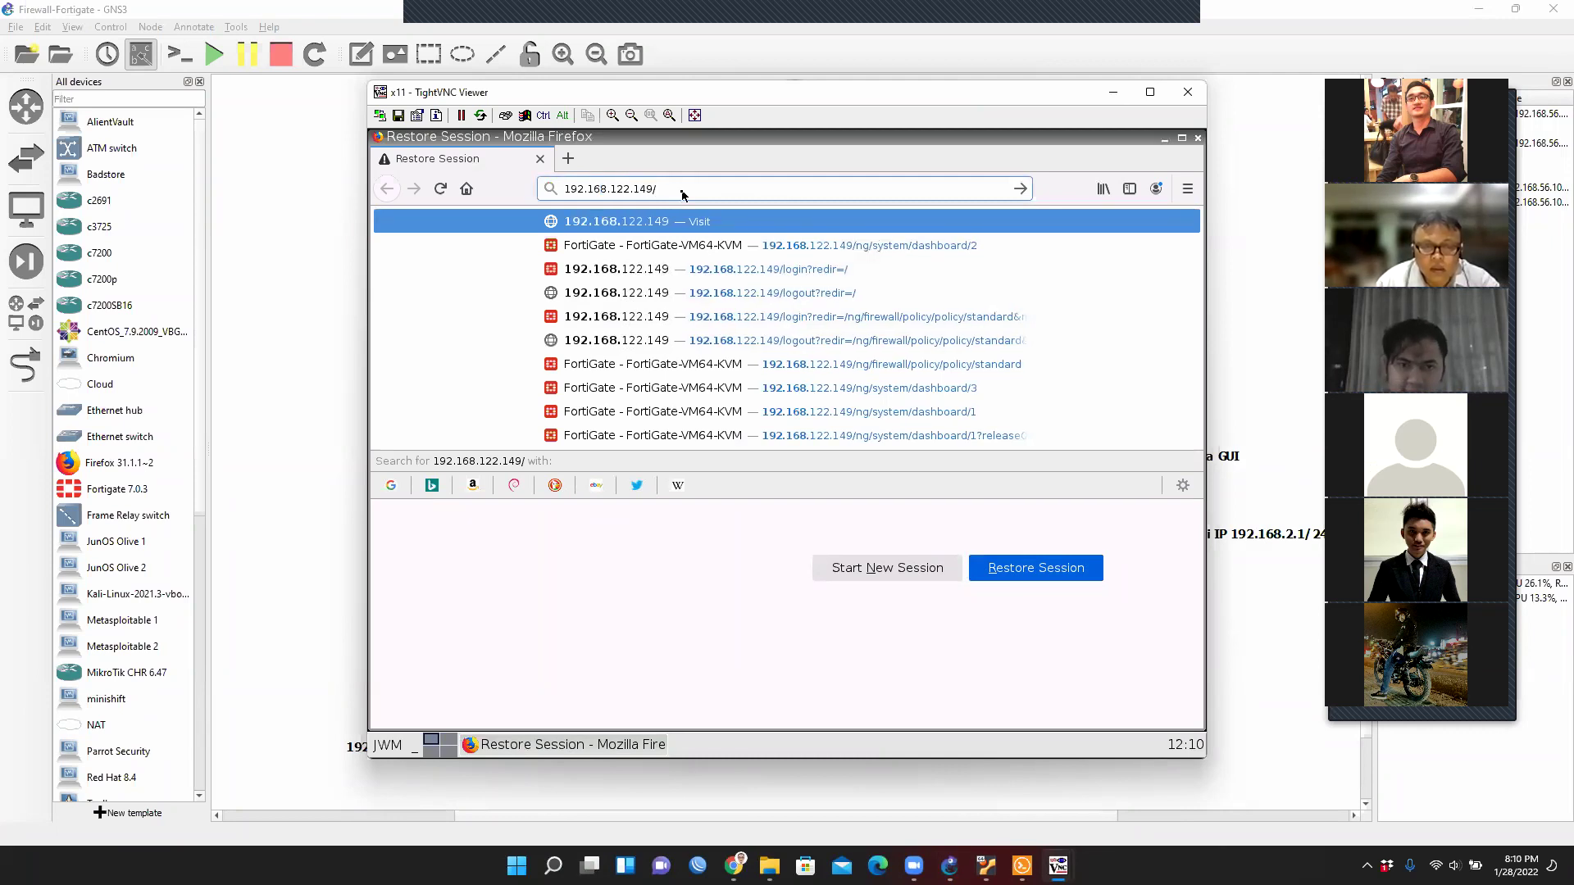
pyautogui.press('Return')
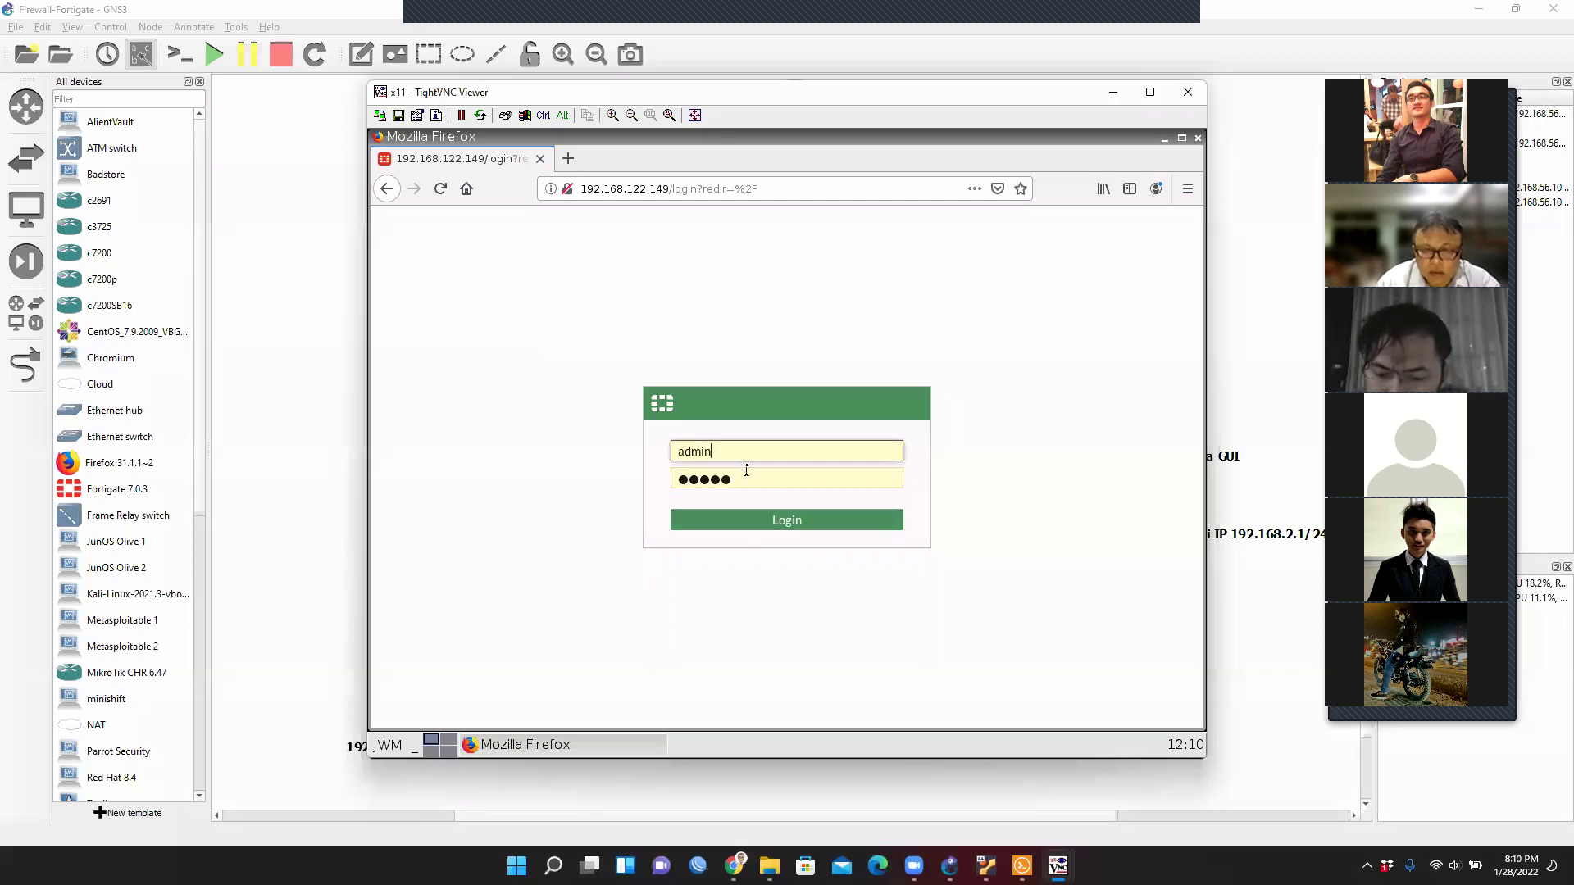
# Log in as admin, postpone FortiGate Setup, and maximize the TightVNC Viewer window.
pyautogui.click(787, 521)
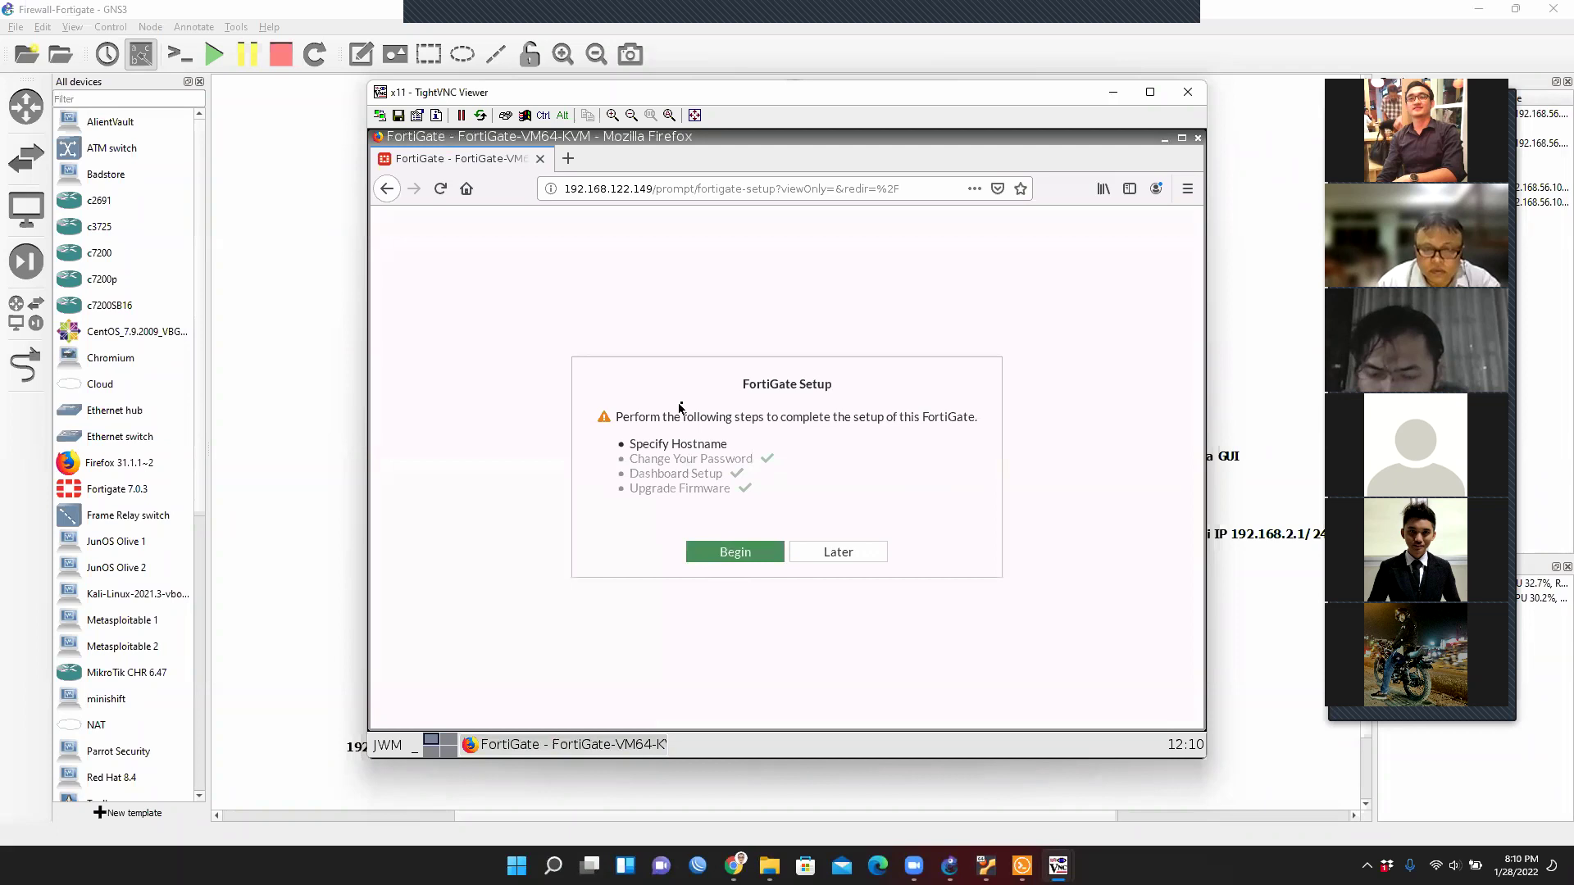
pyautogui.click(857, 557)
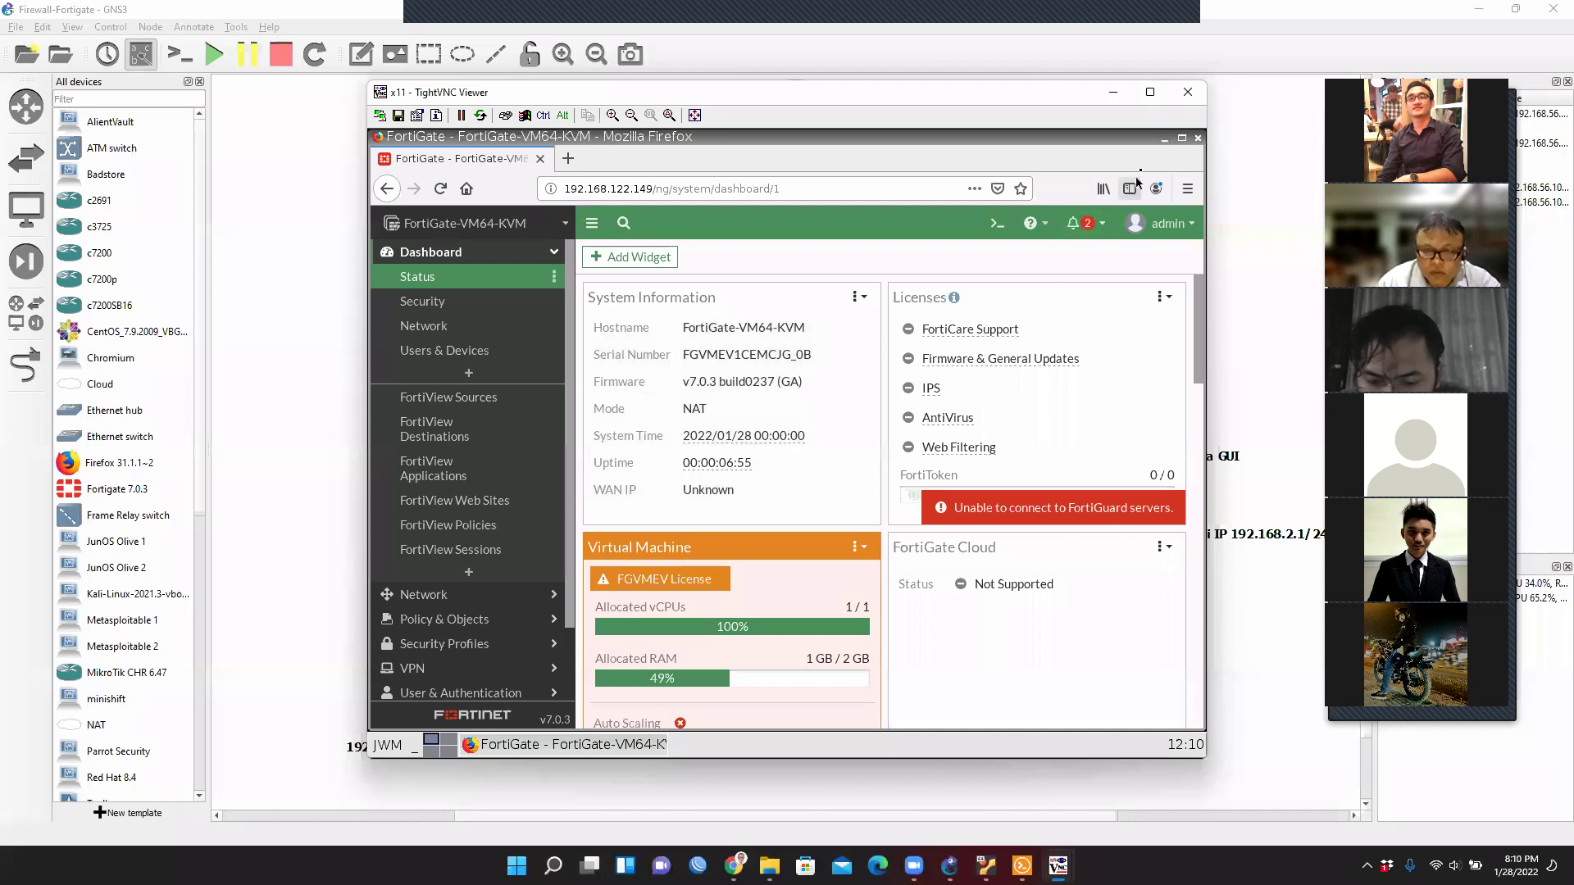
pyautogui.click(1150, 92)
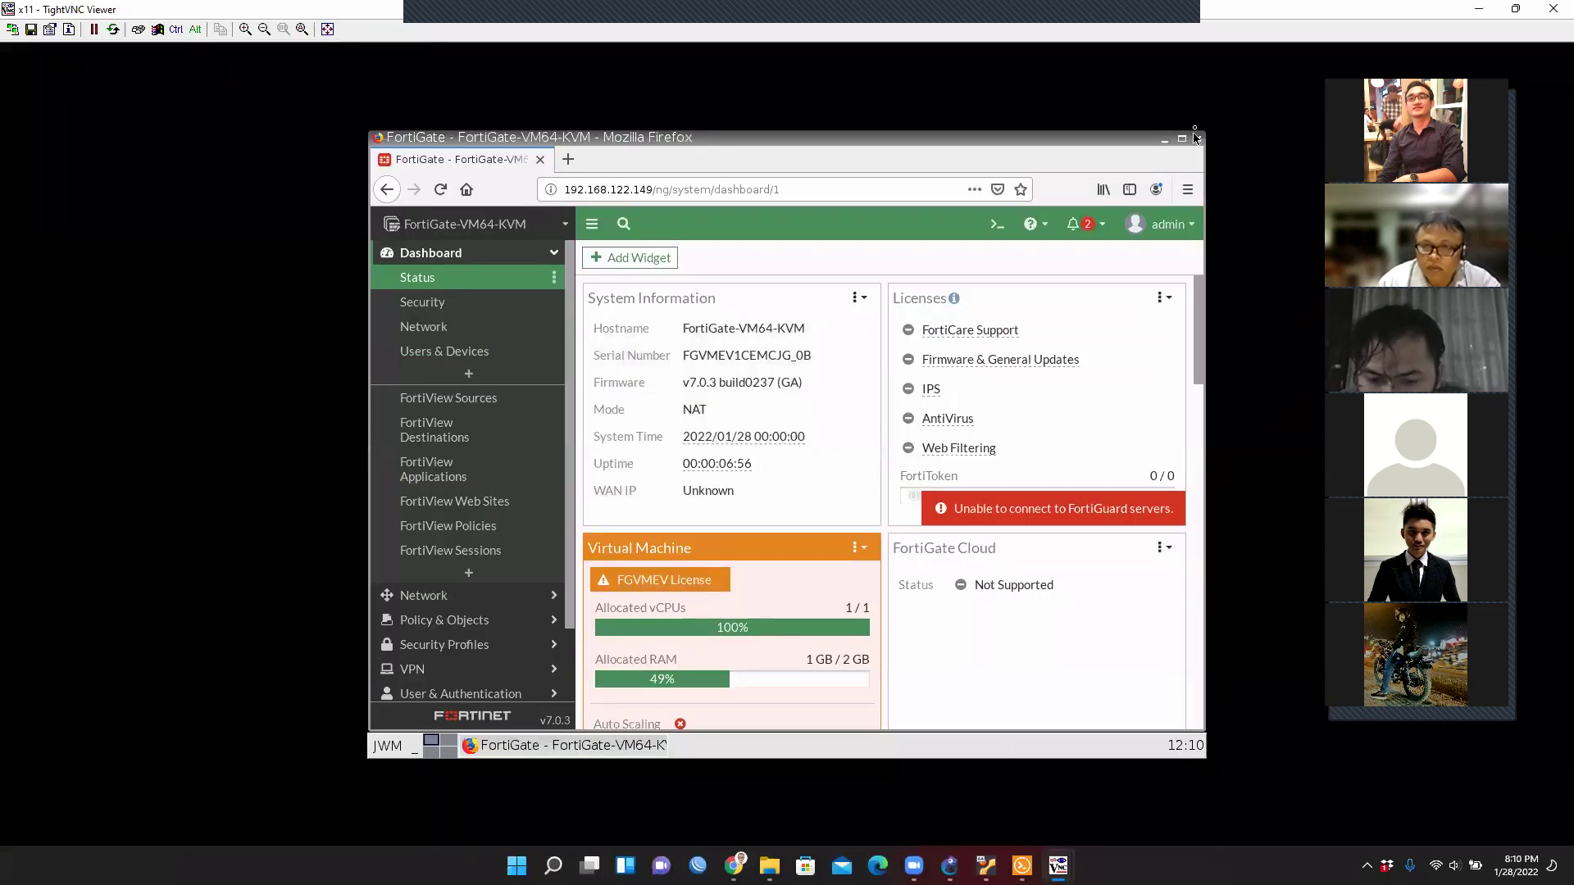
pyautogui.scroll(-2, 985, 491)
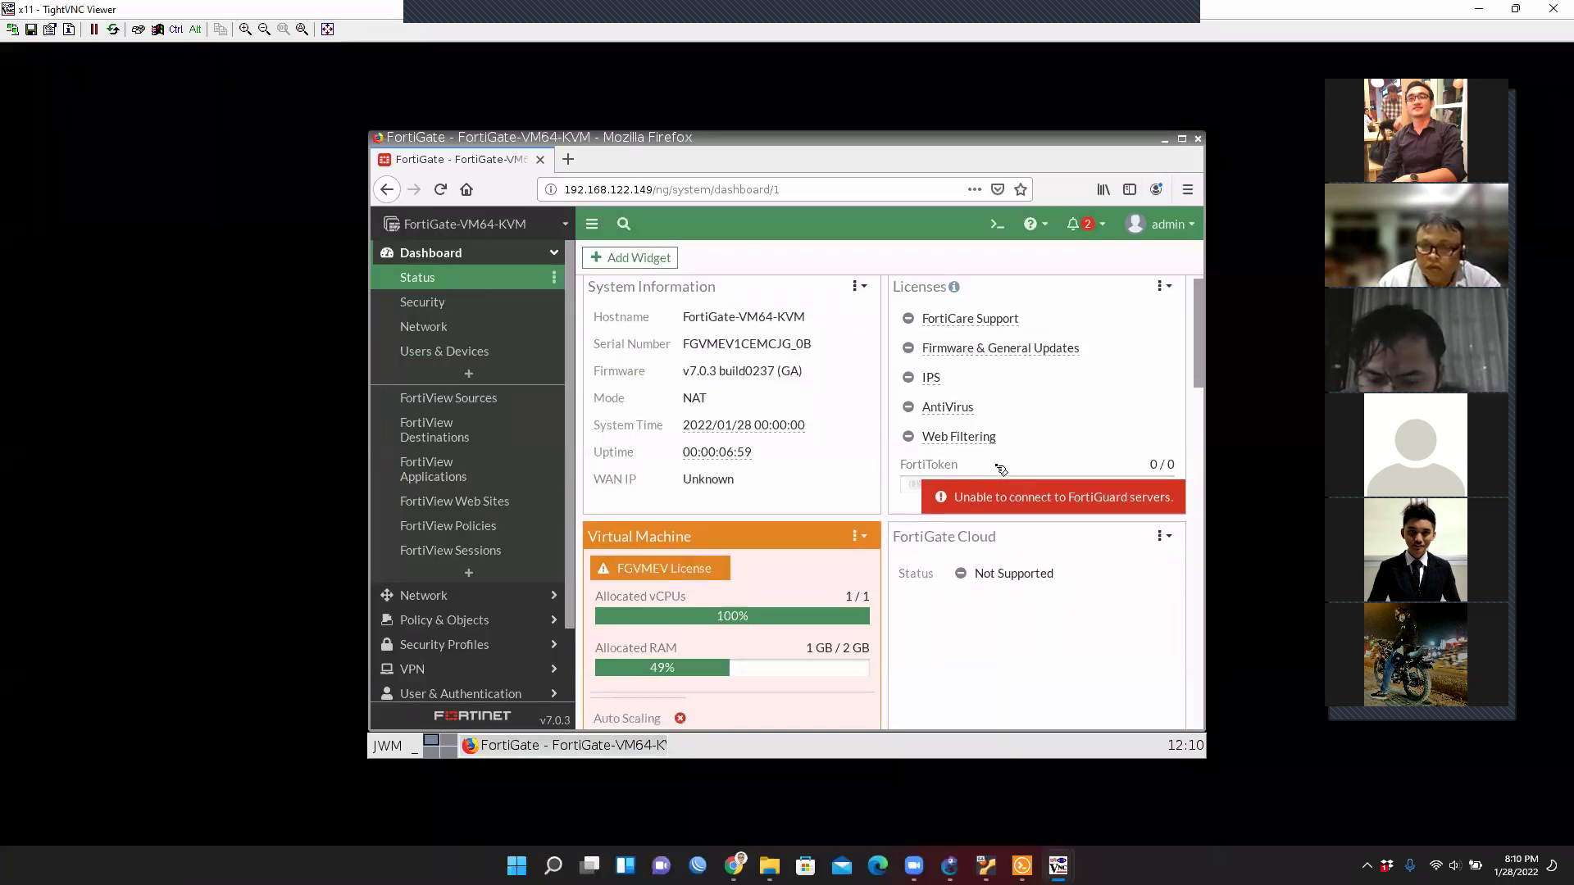
pyautogui.scroll(-3, 931, 533)
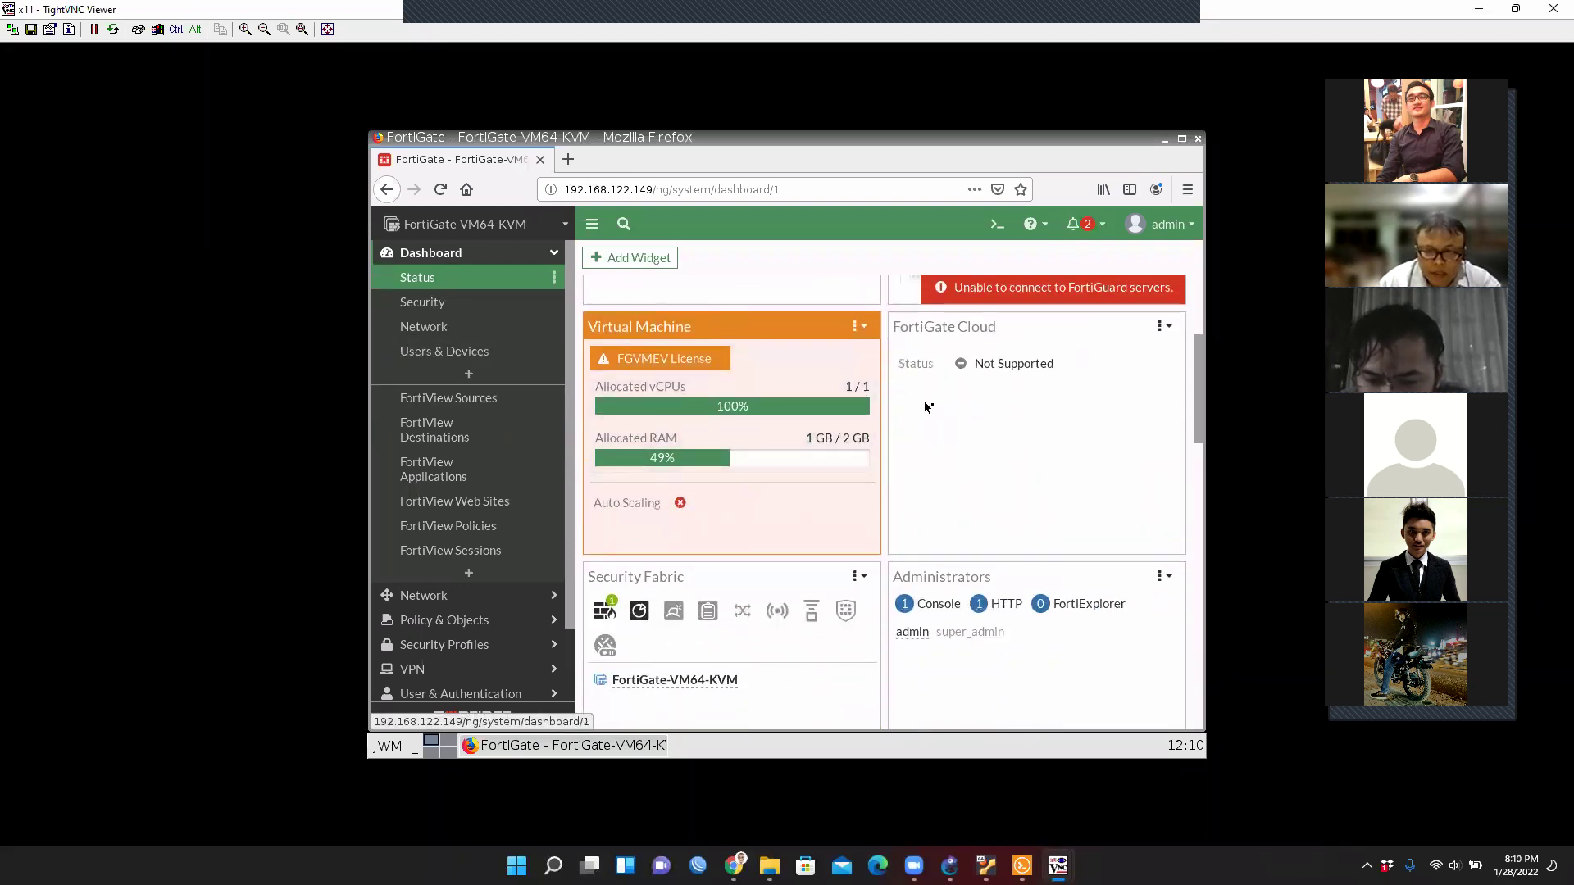
pyautogui.scroll(5, 960, 419)
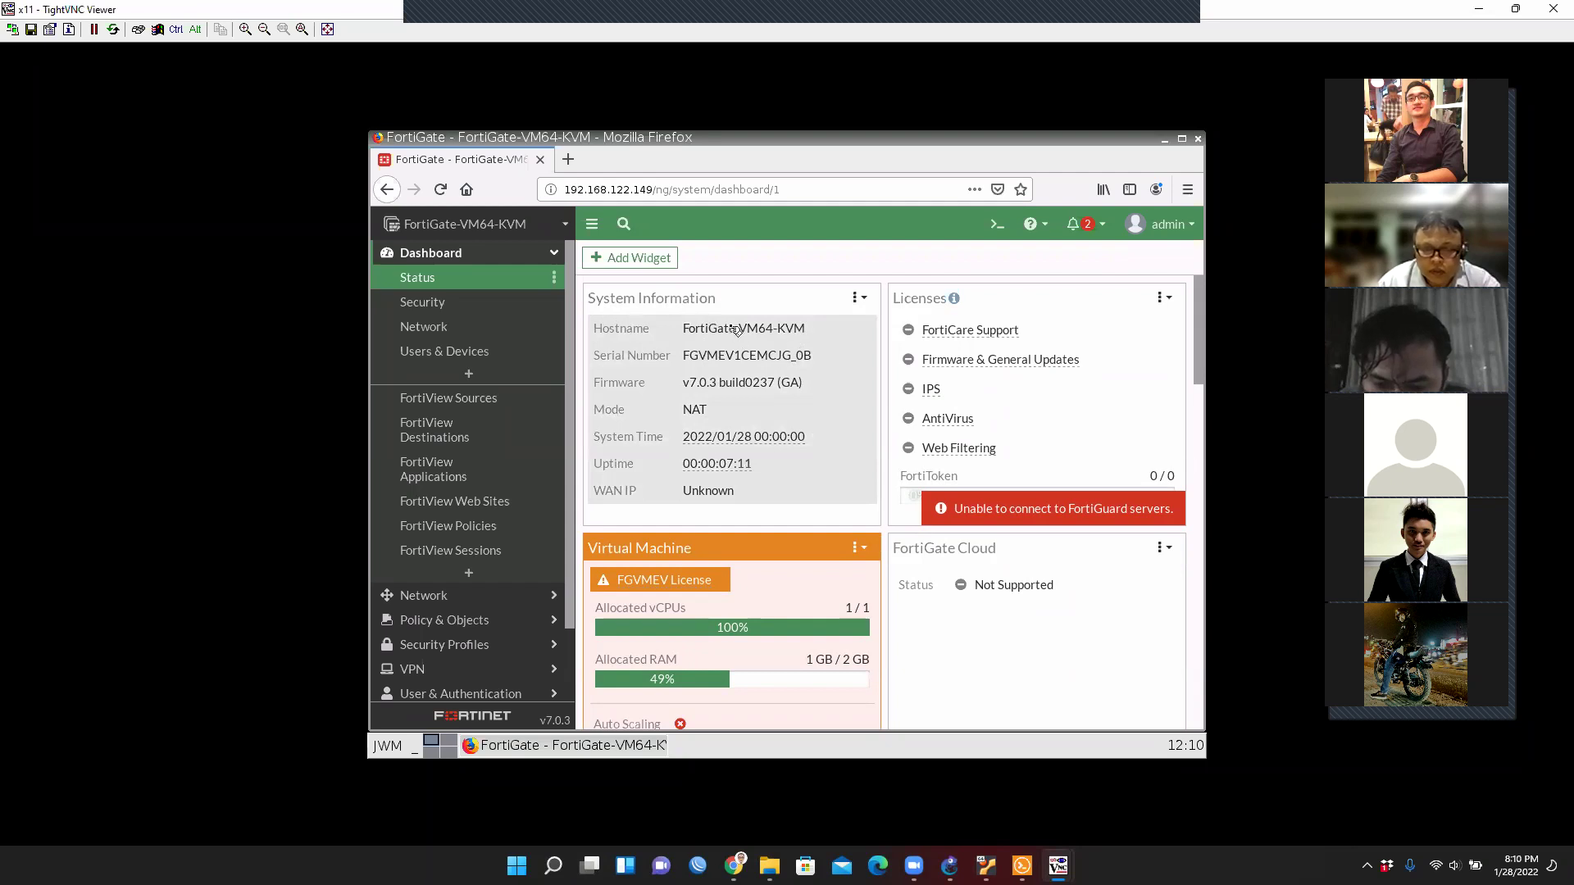
pyautogui.click(735, 330)
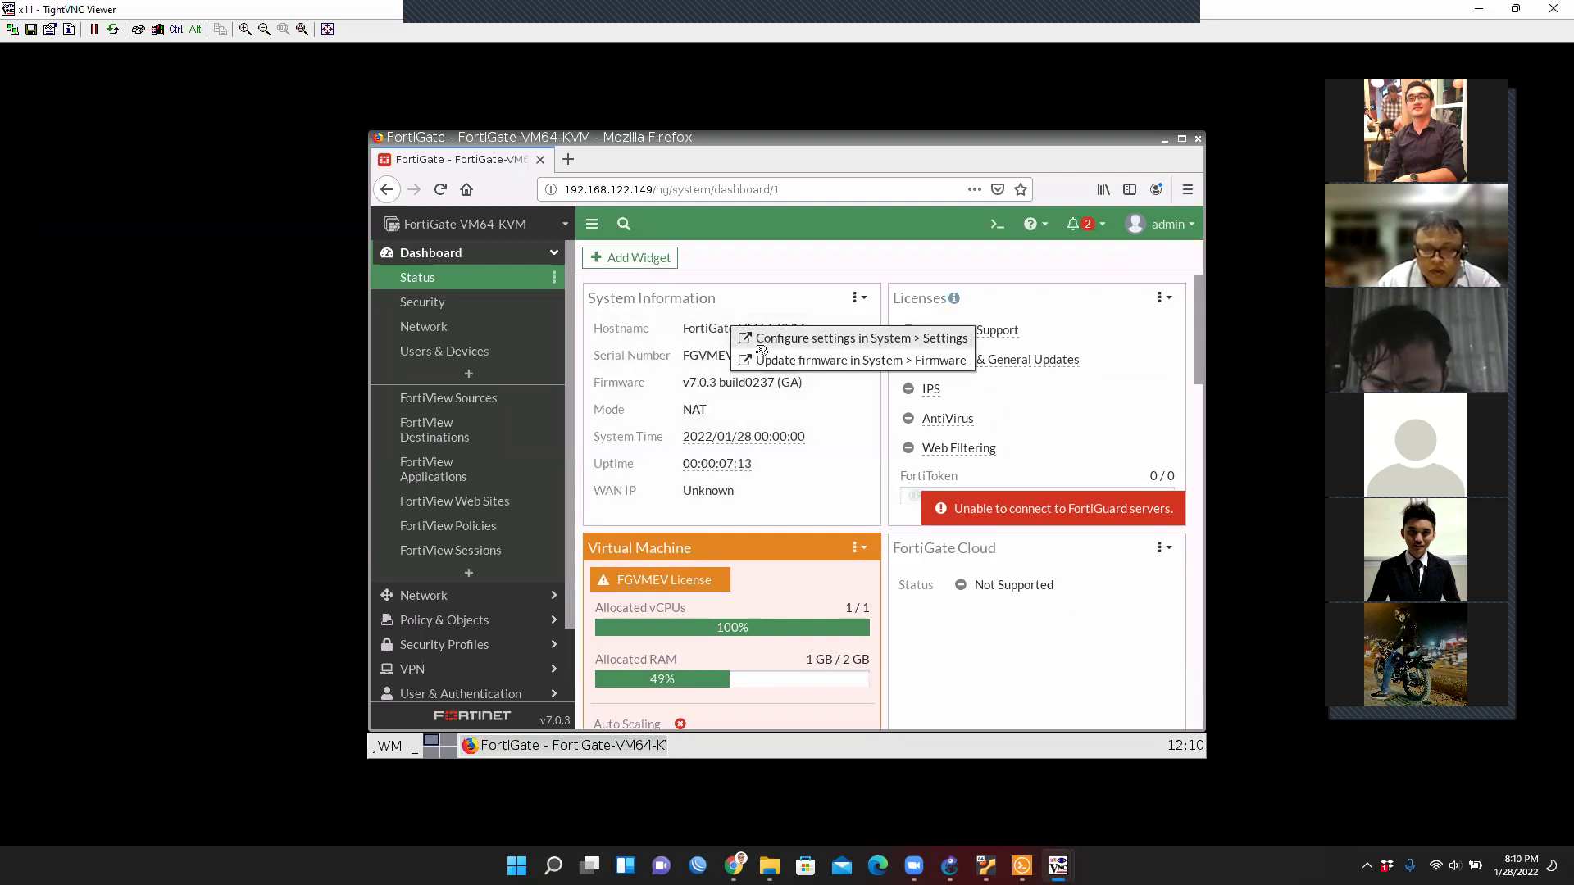
pyautogui.click(973, 321)
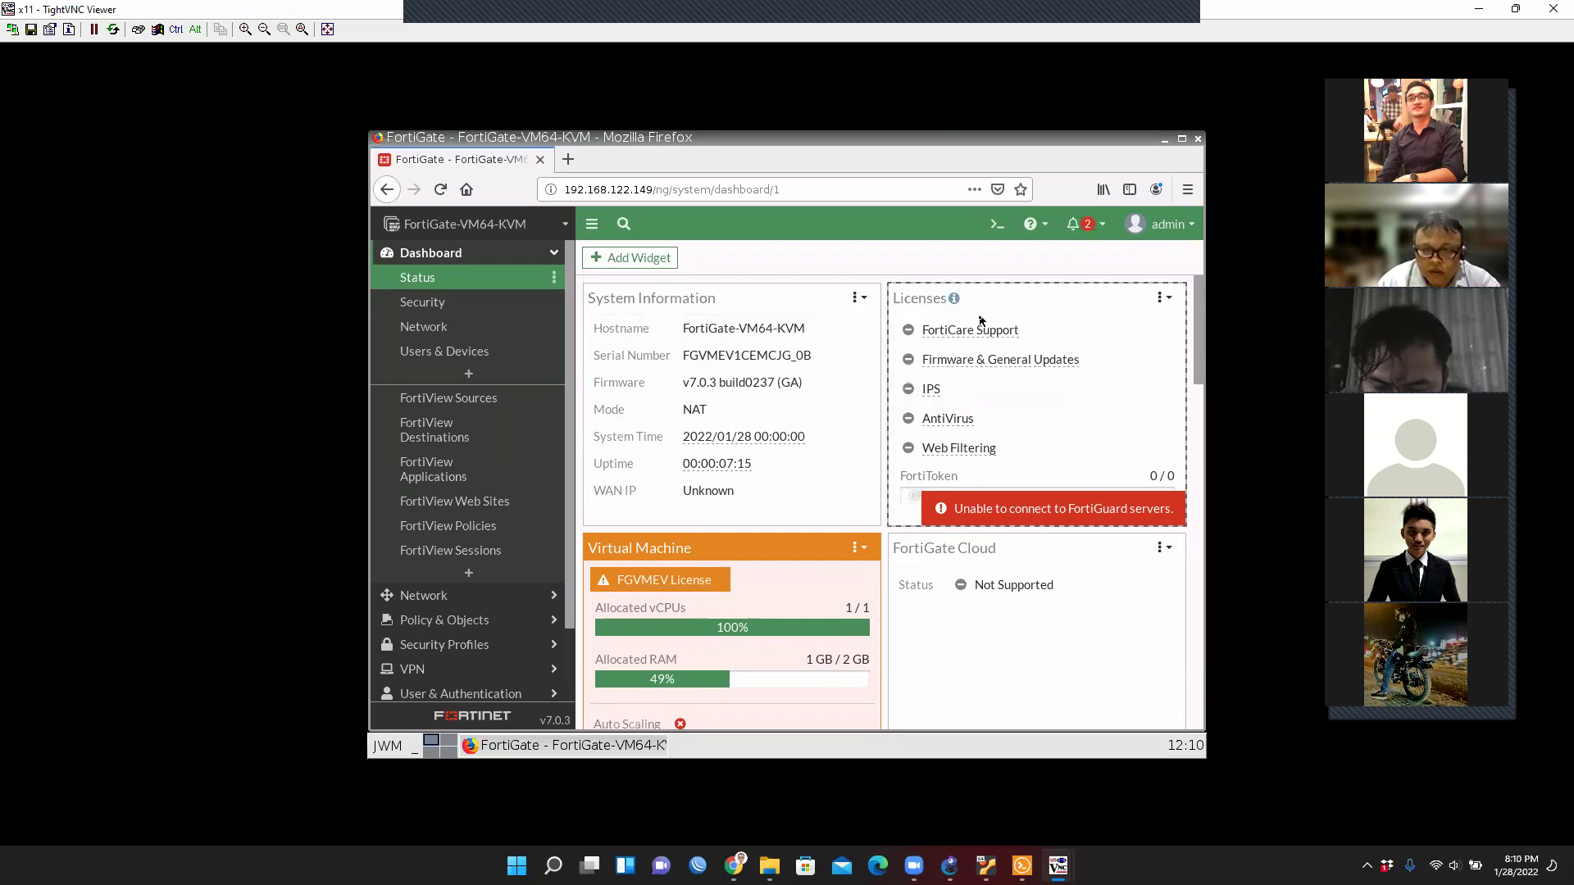
pyautogui.moveTo(954, 300)
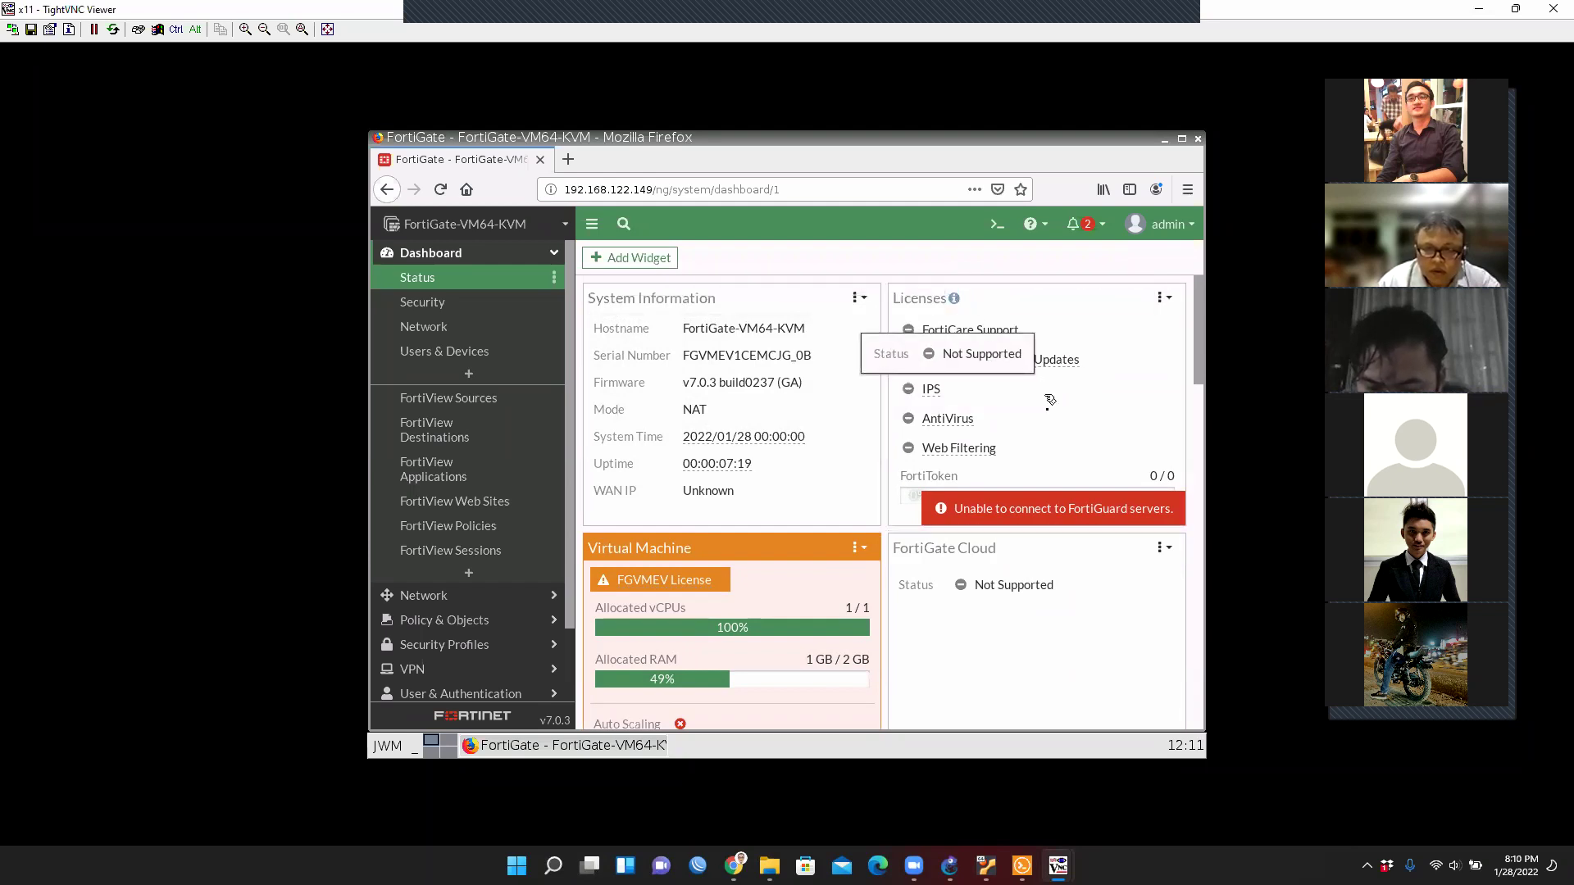
pyautogui.scroll(-1, 1105, 486)
pyautogui.scroll(-3, 1105, 485)
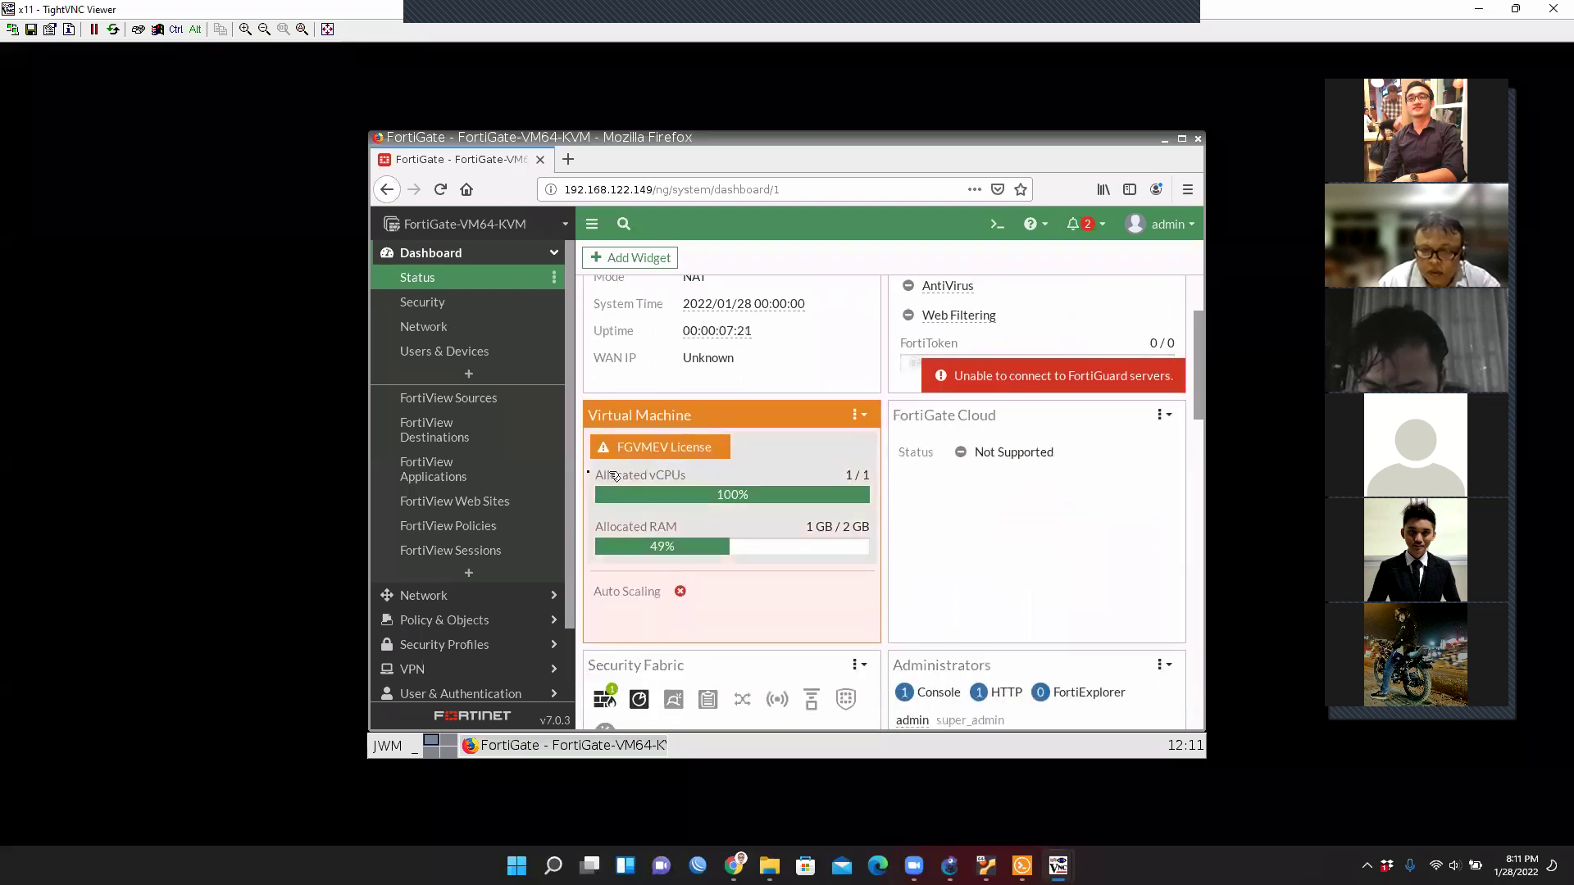
pyautogui.scroll(-2, 664, 457)
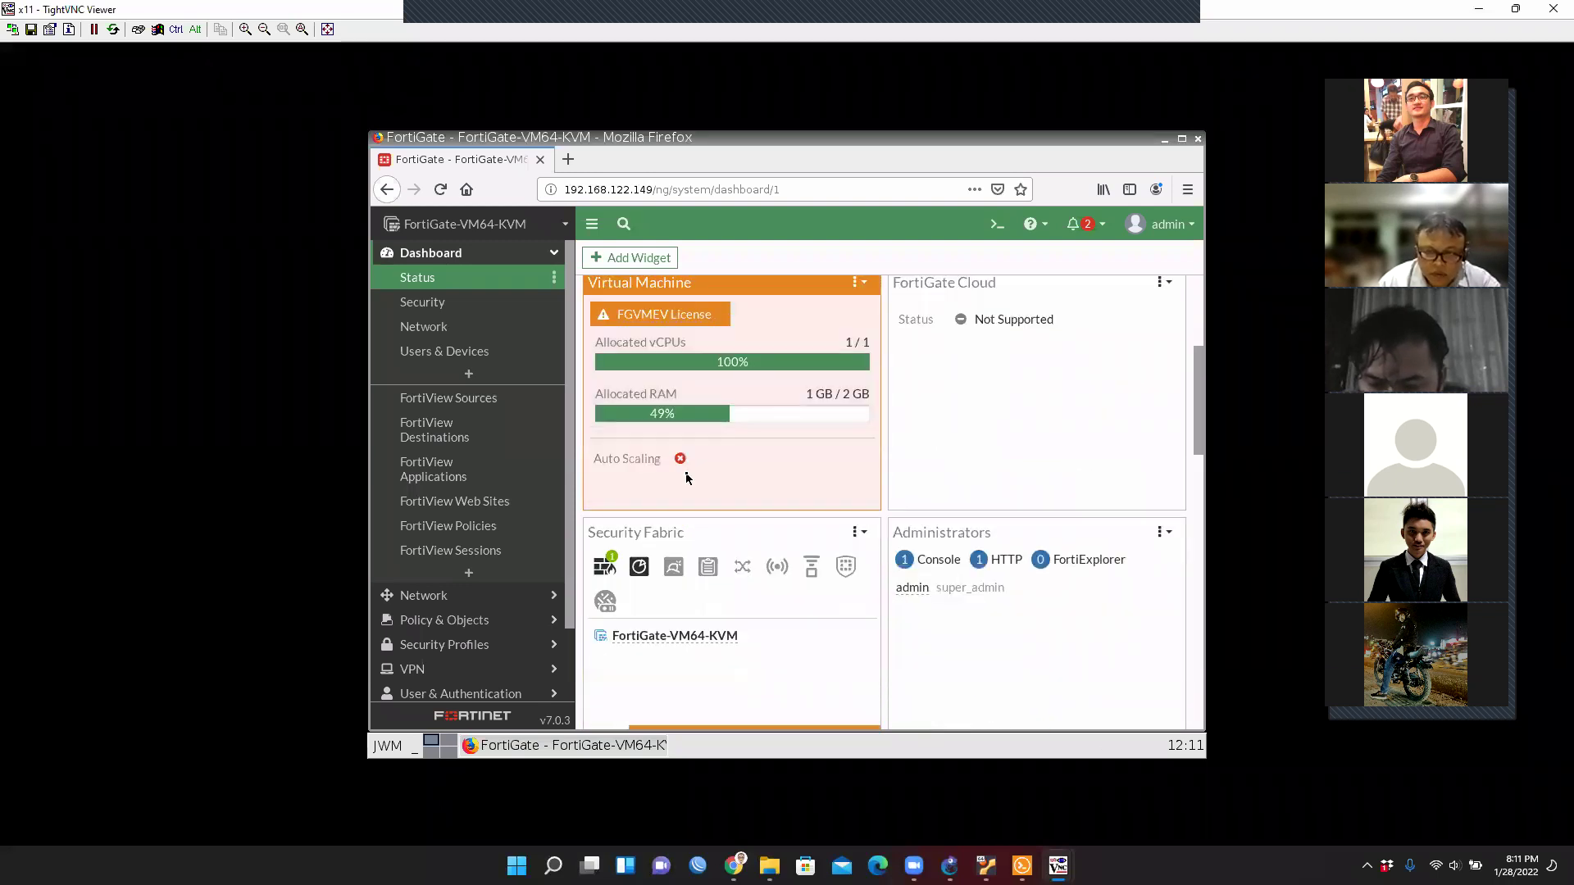
pyautogui.moveTo(700, 330)
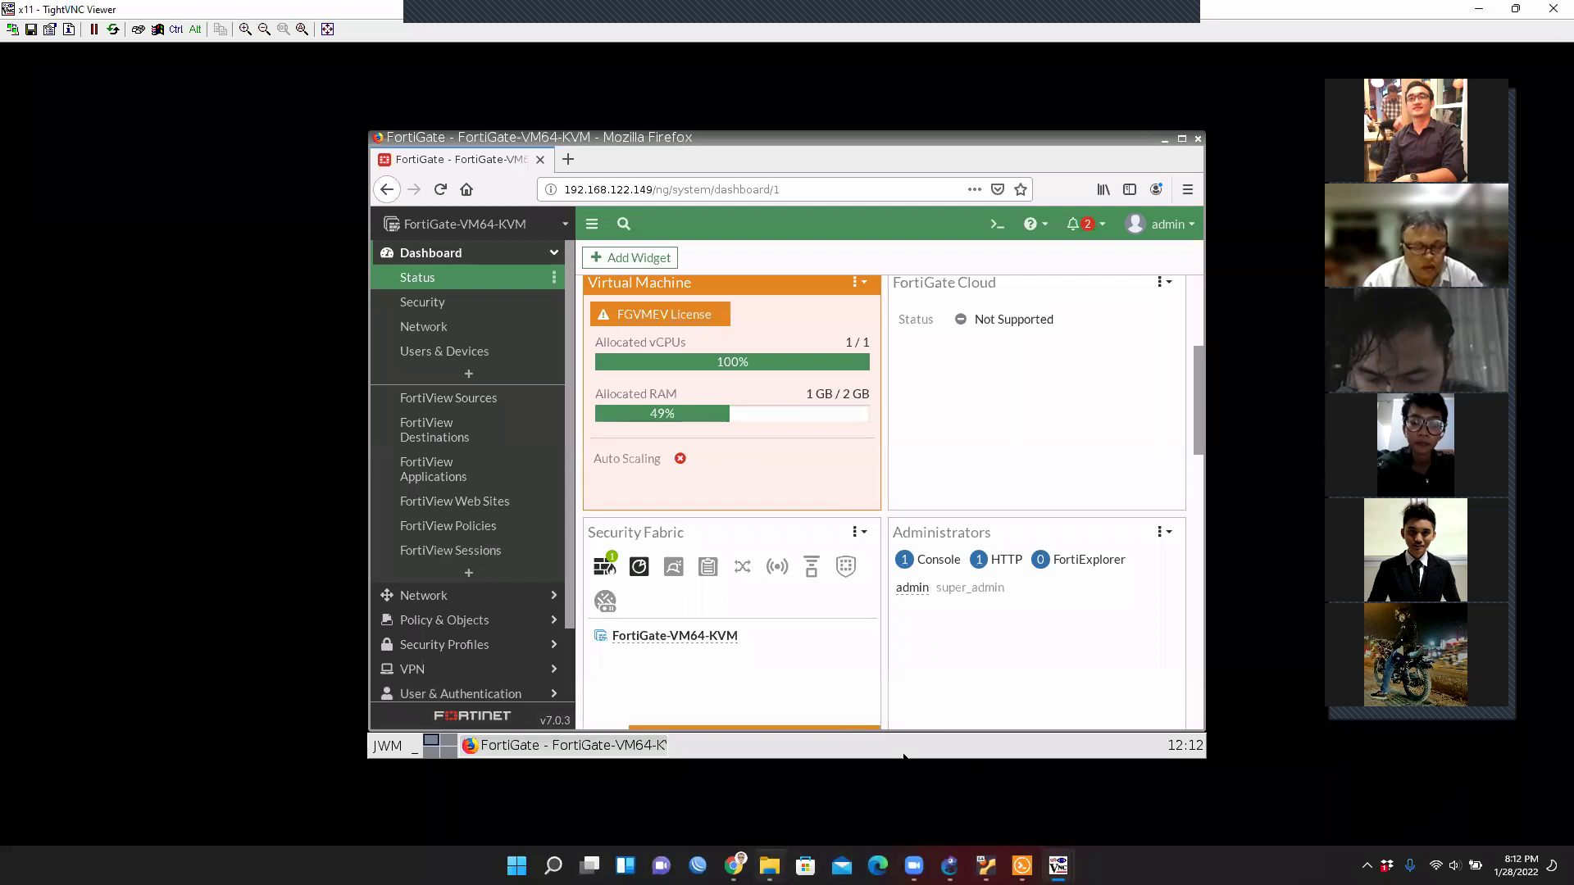
# Switch to Chrome's WhatsApp Web tab and open the KSI 2021 LPKIA group chat.
pyautogui.hotkey('alt', 'Tab')
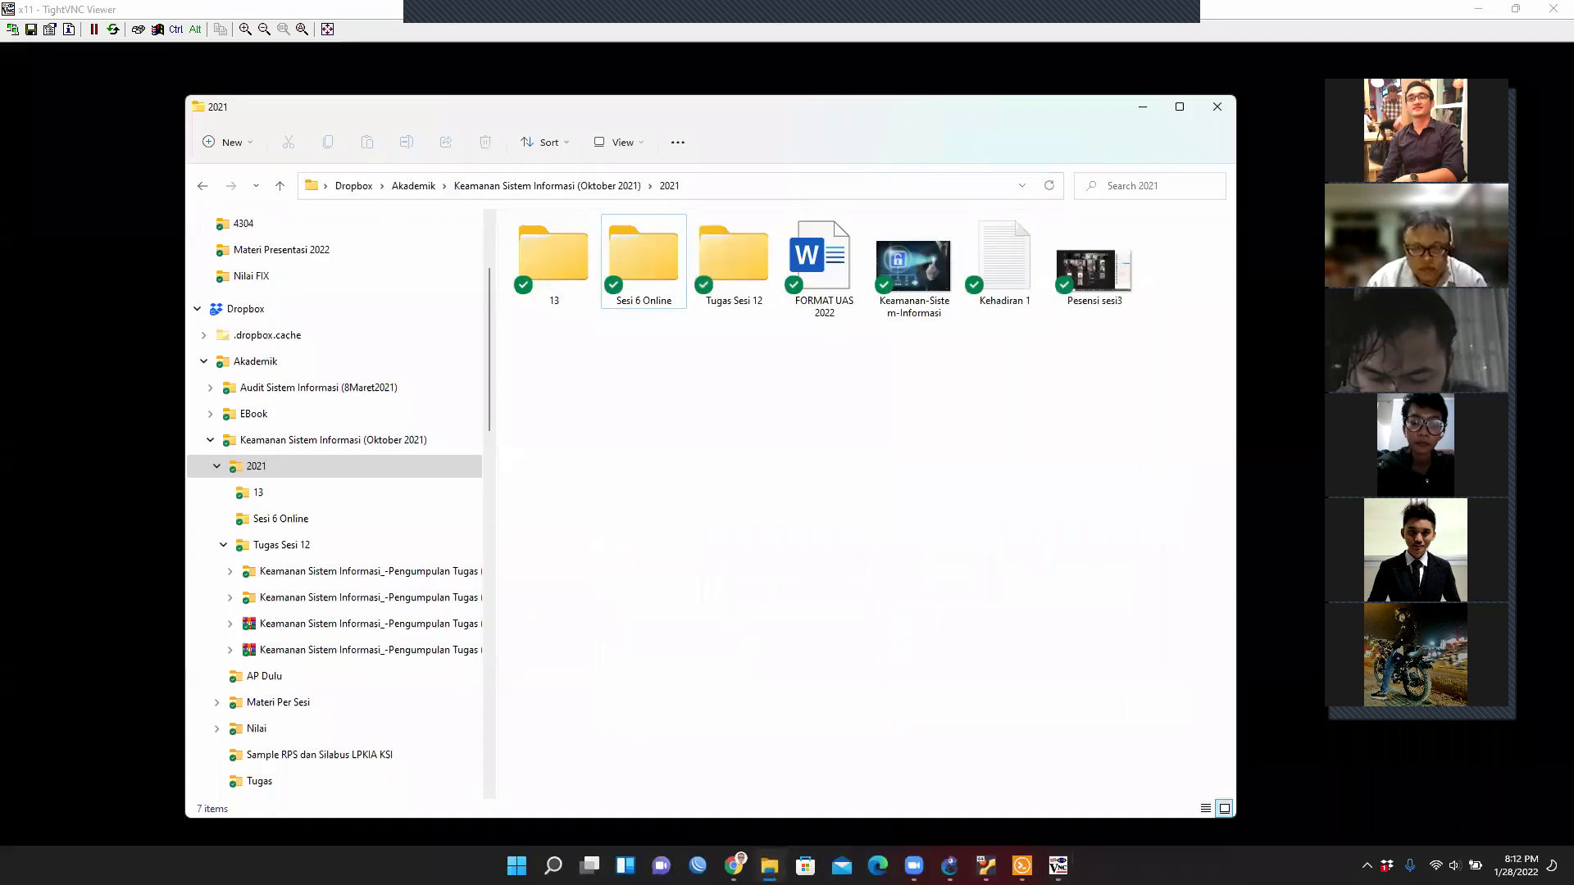
pyautogui.hotkey('alt', 'Tab')
pyautogui.hotkey('alt', 'Tab')
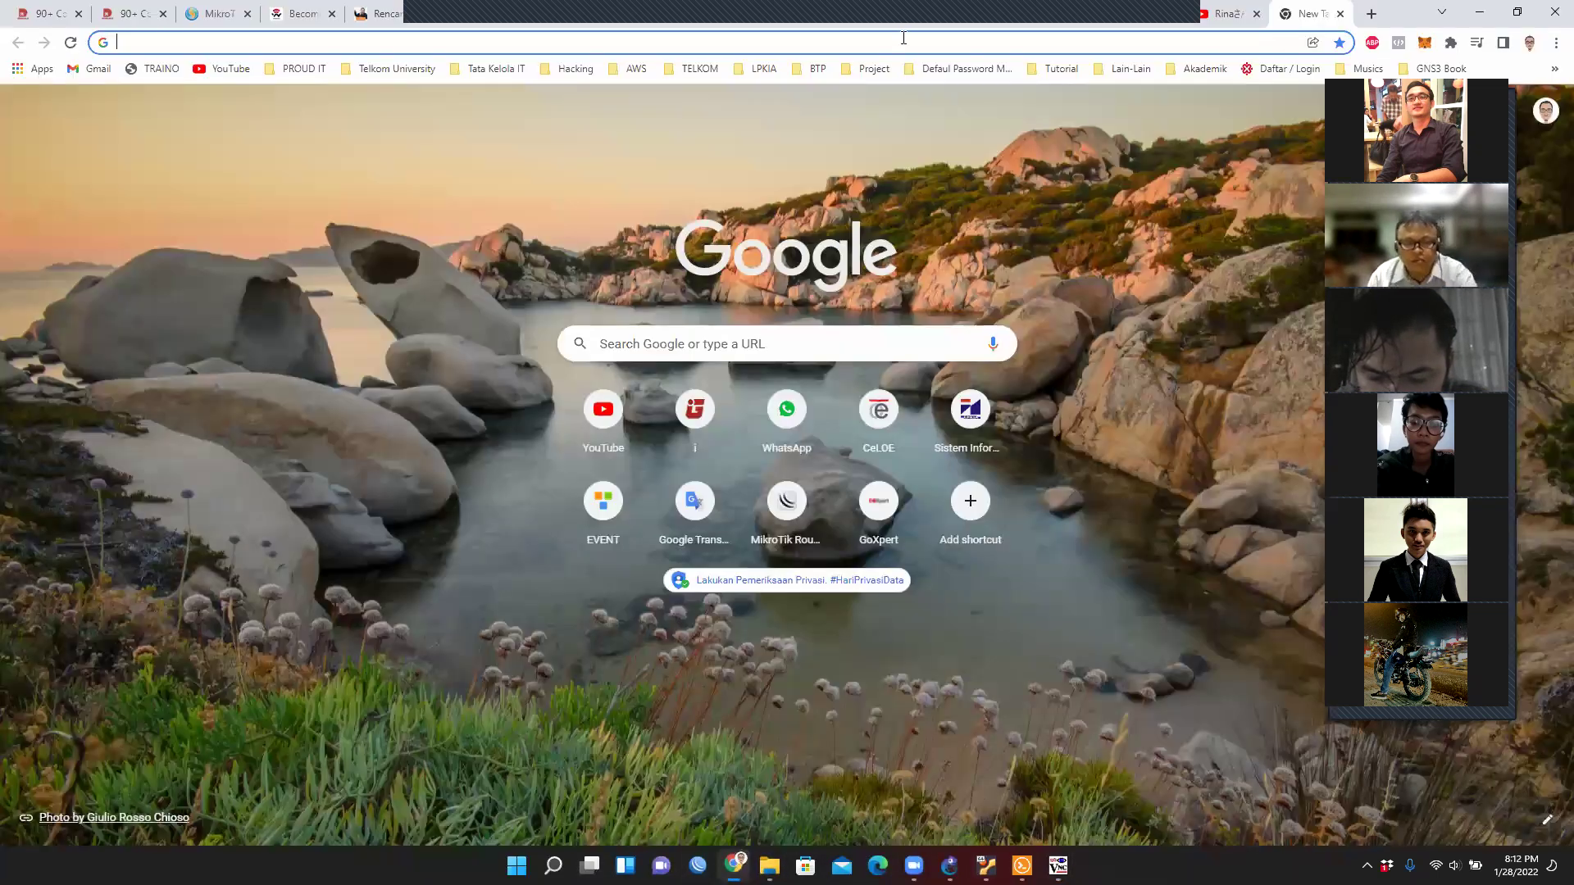
pyautogui.click(899, 25)
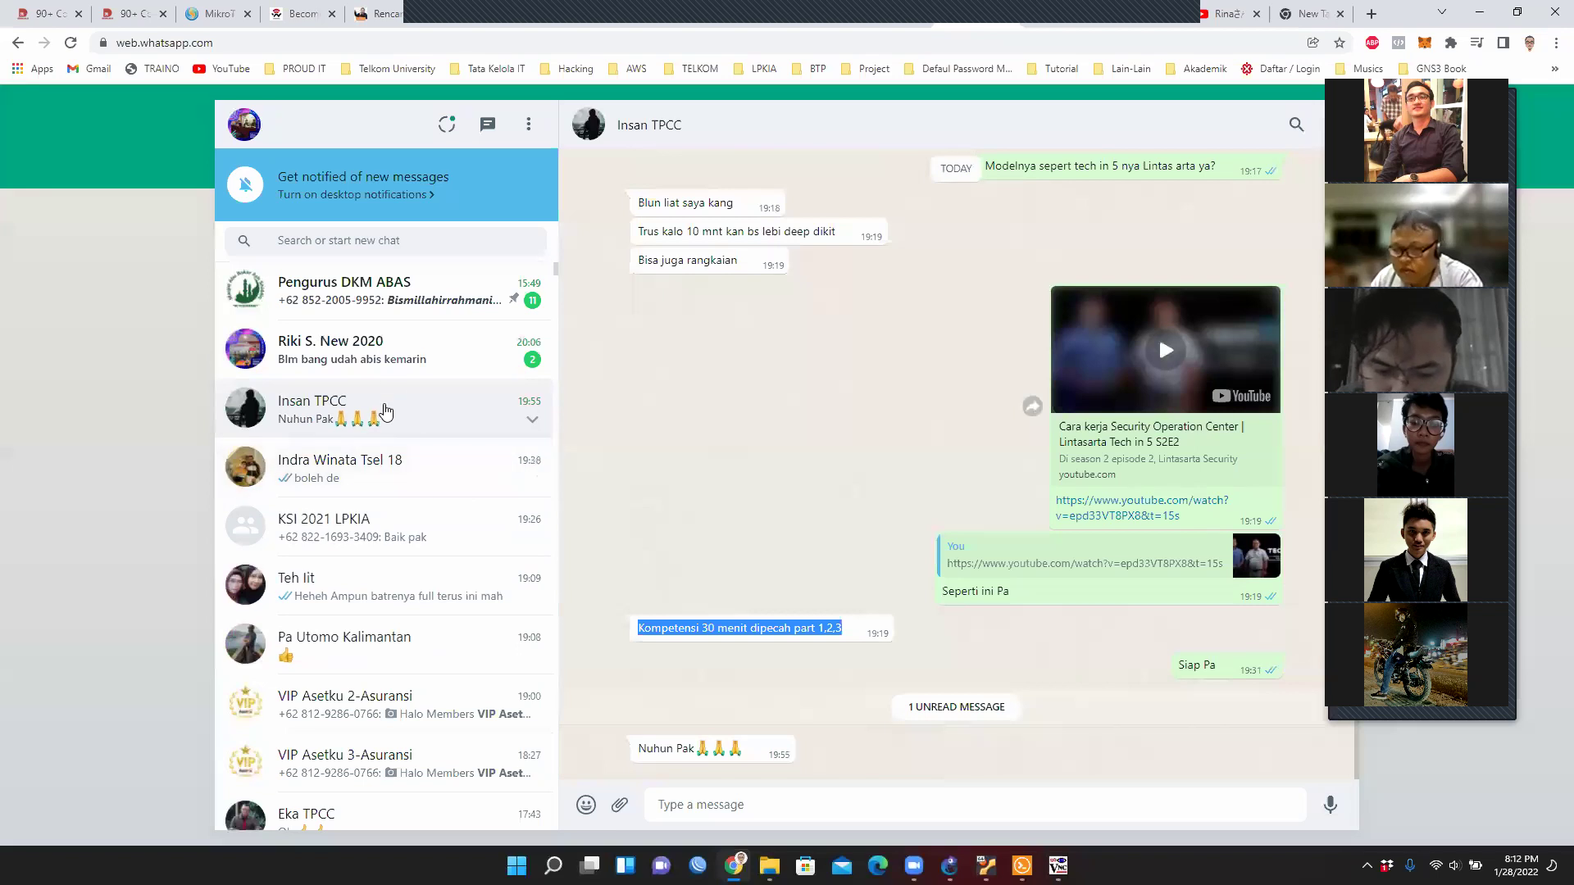
pyautogui.click(361, 533)
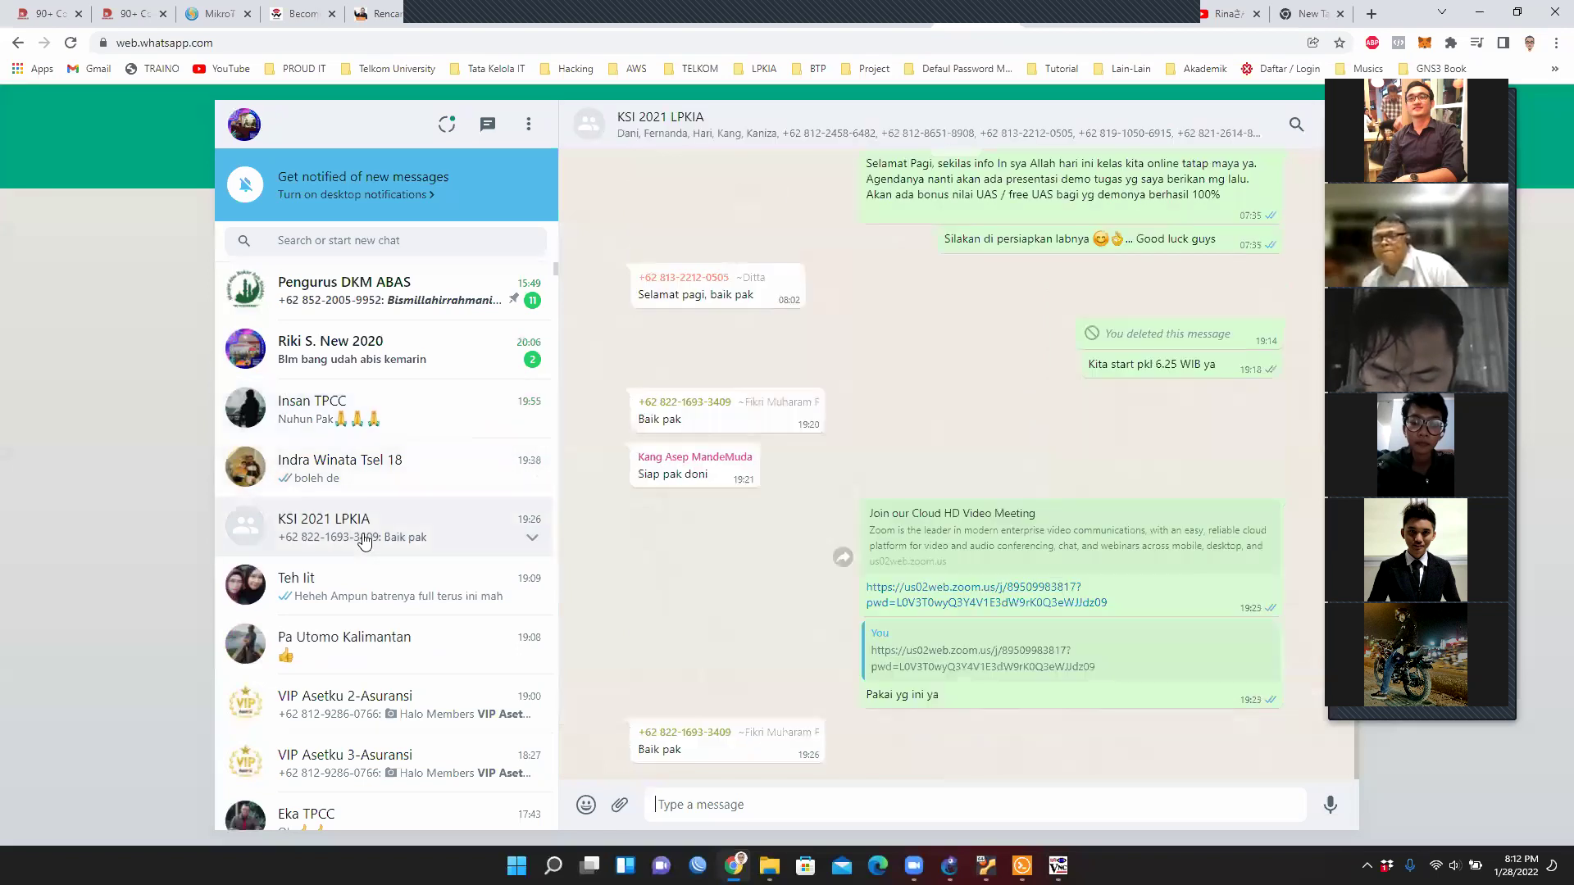
# Open the shared GNS3 FortiGate topology screenshot from 14/01/2022 full-size.
pyautogui.scroll(15, 947, 426)
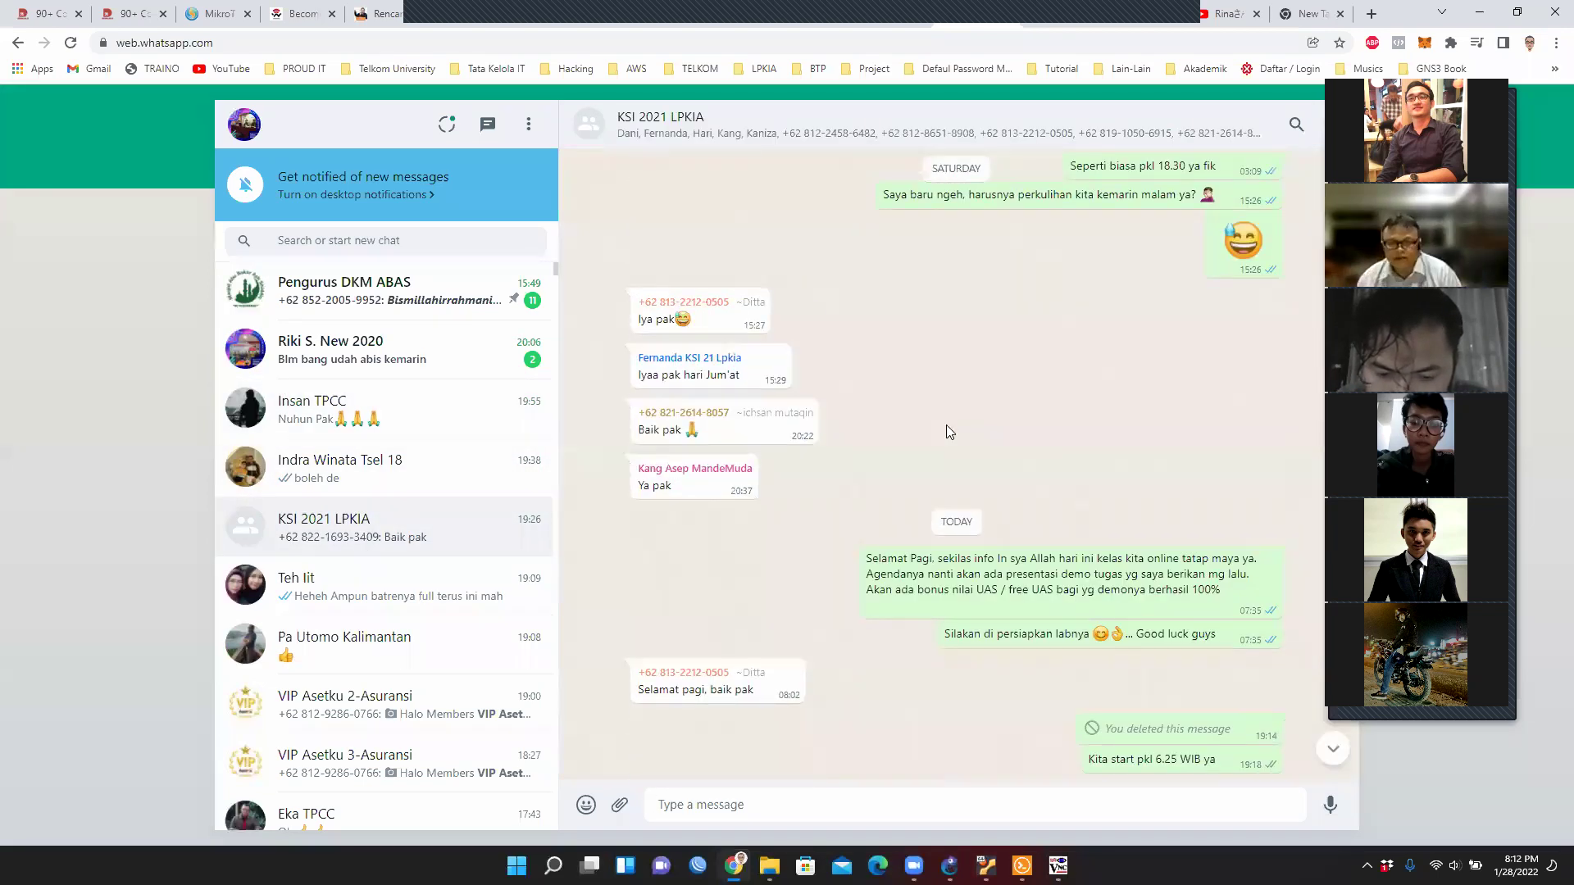
pyautogui.scroll(15, 948, 432)
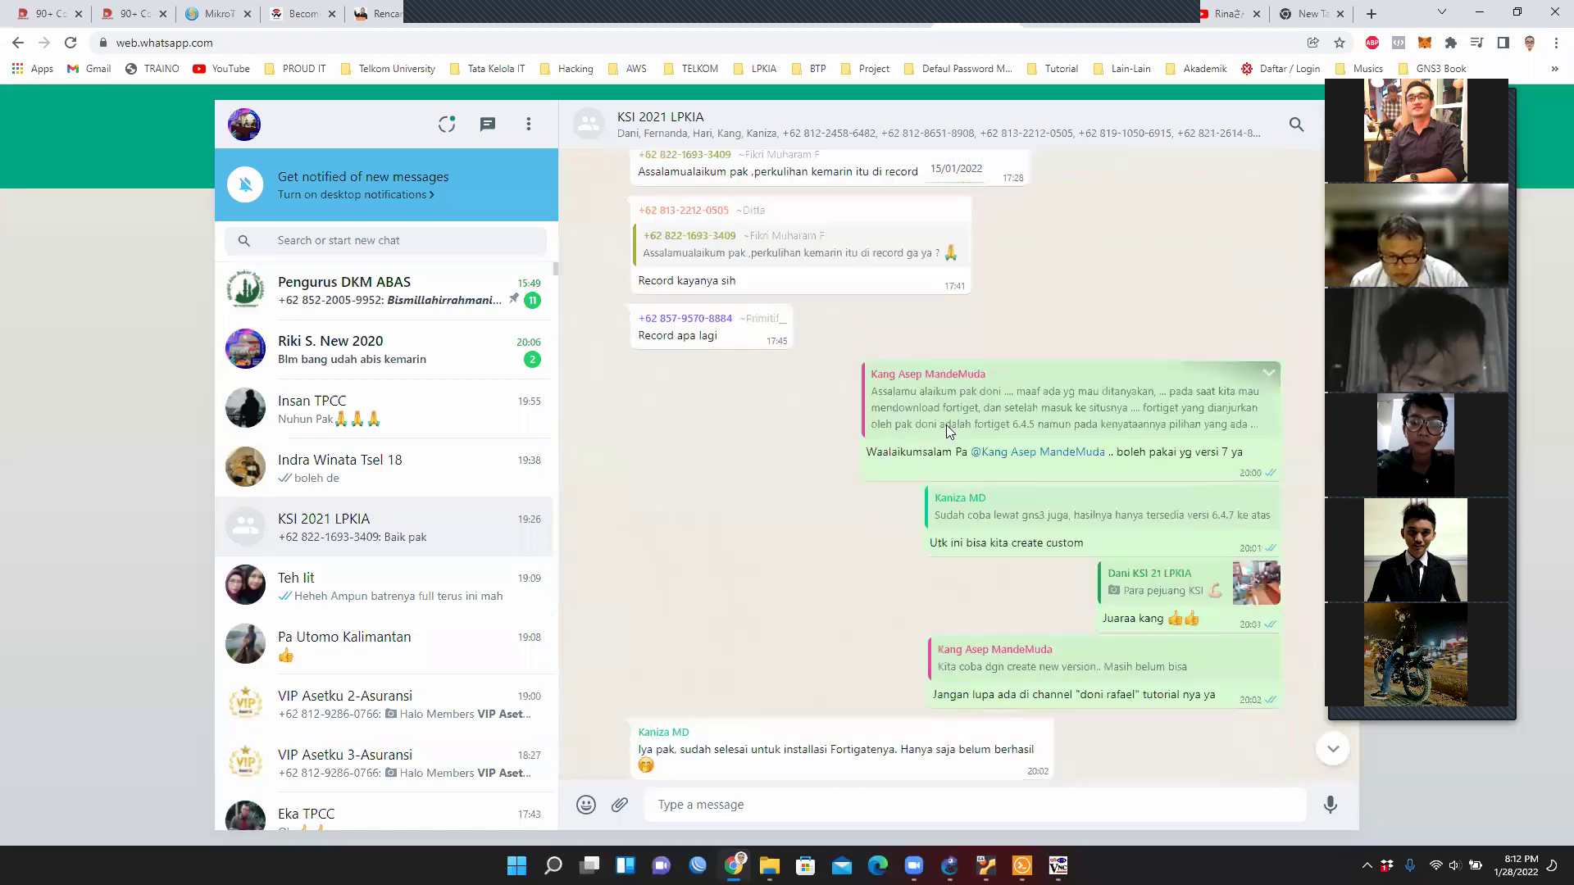
pyautogui.scroll(15, 828, 543)
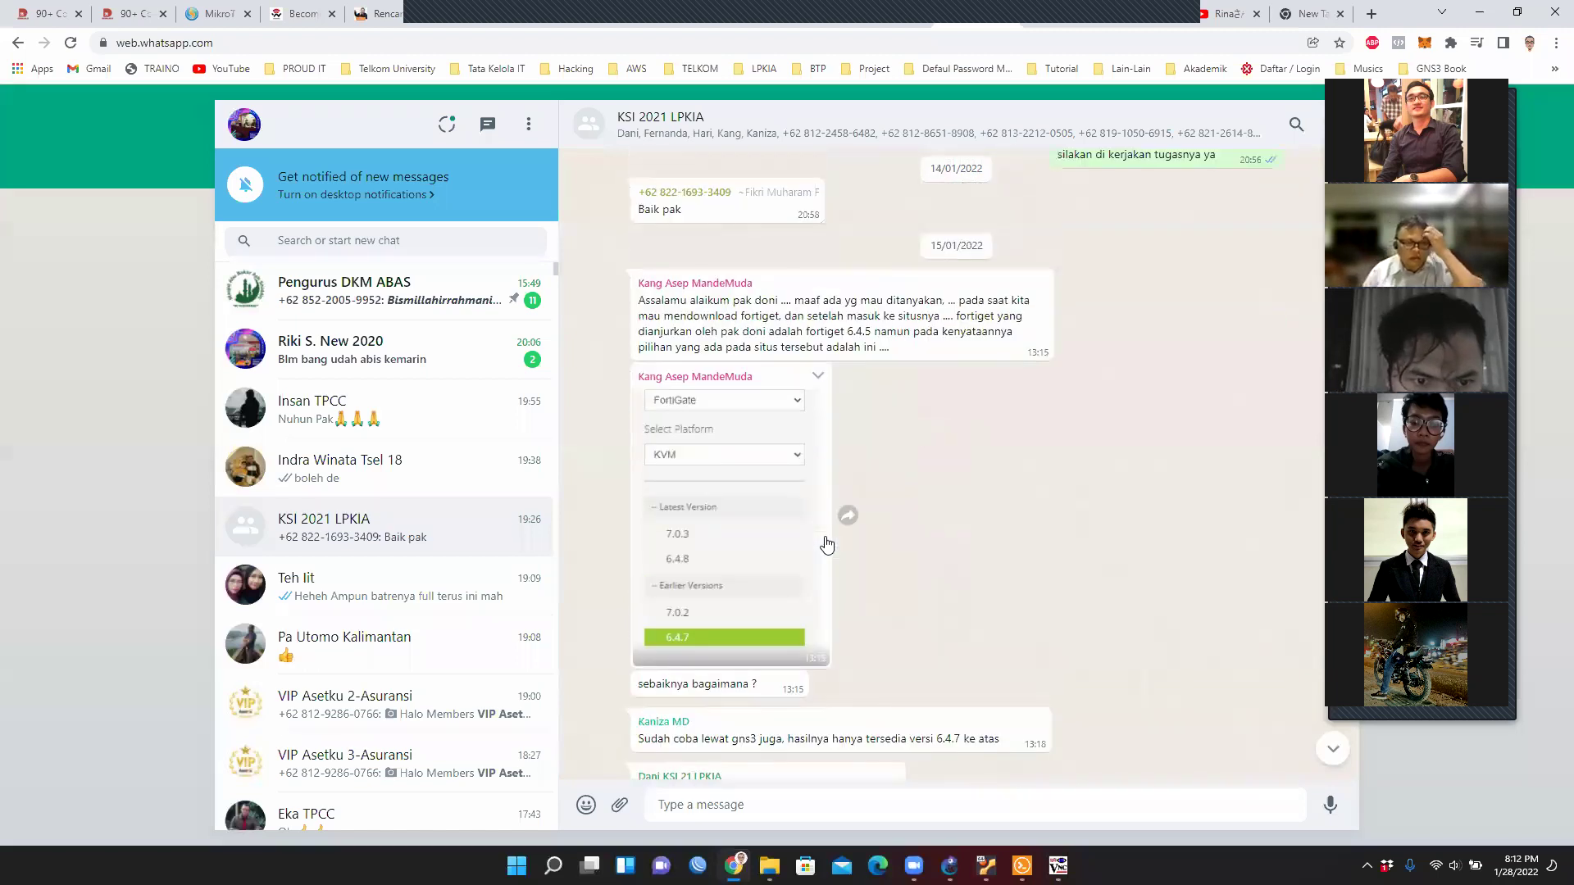
pyautogui.click(1184, 338)
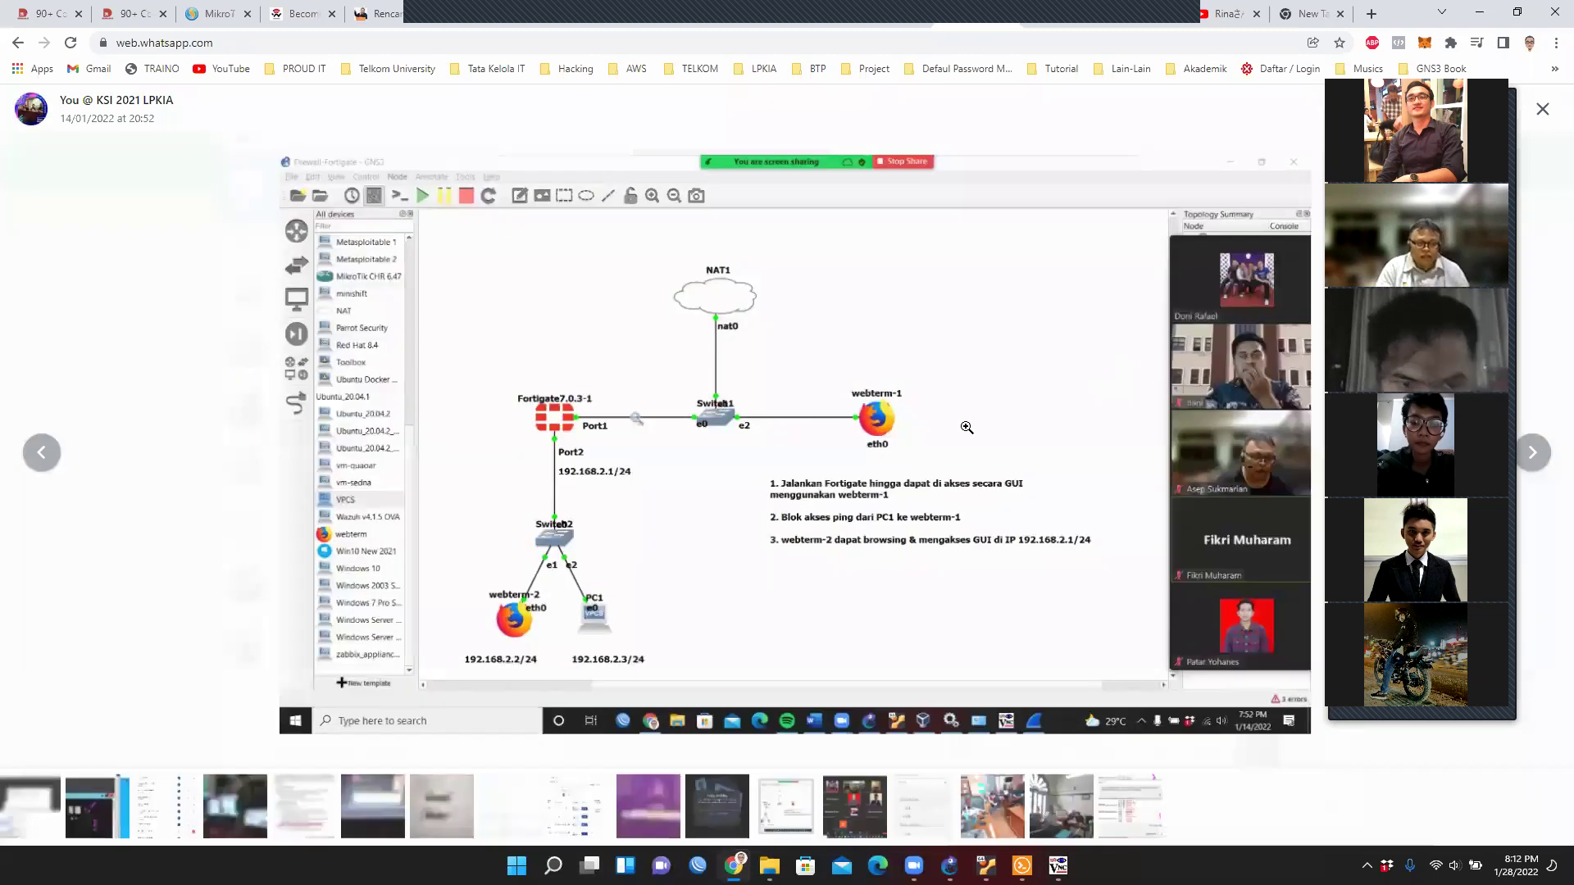
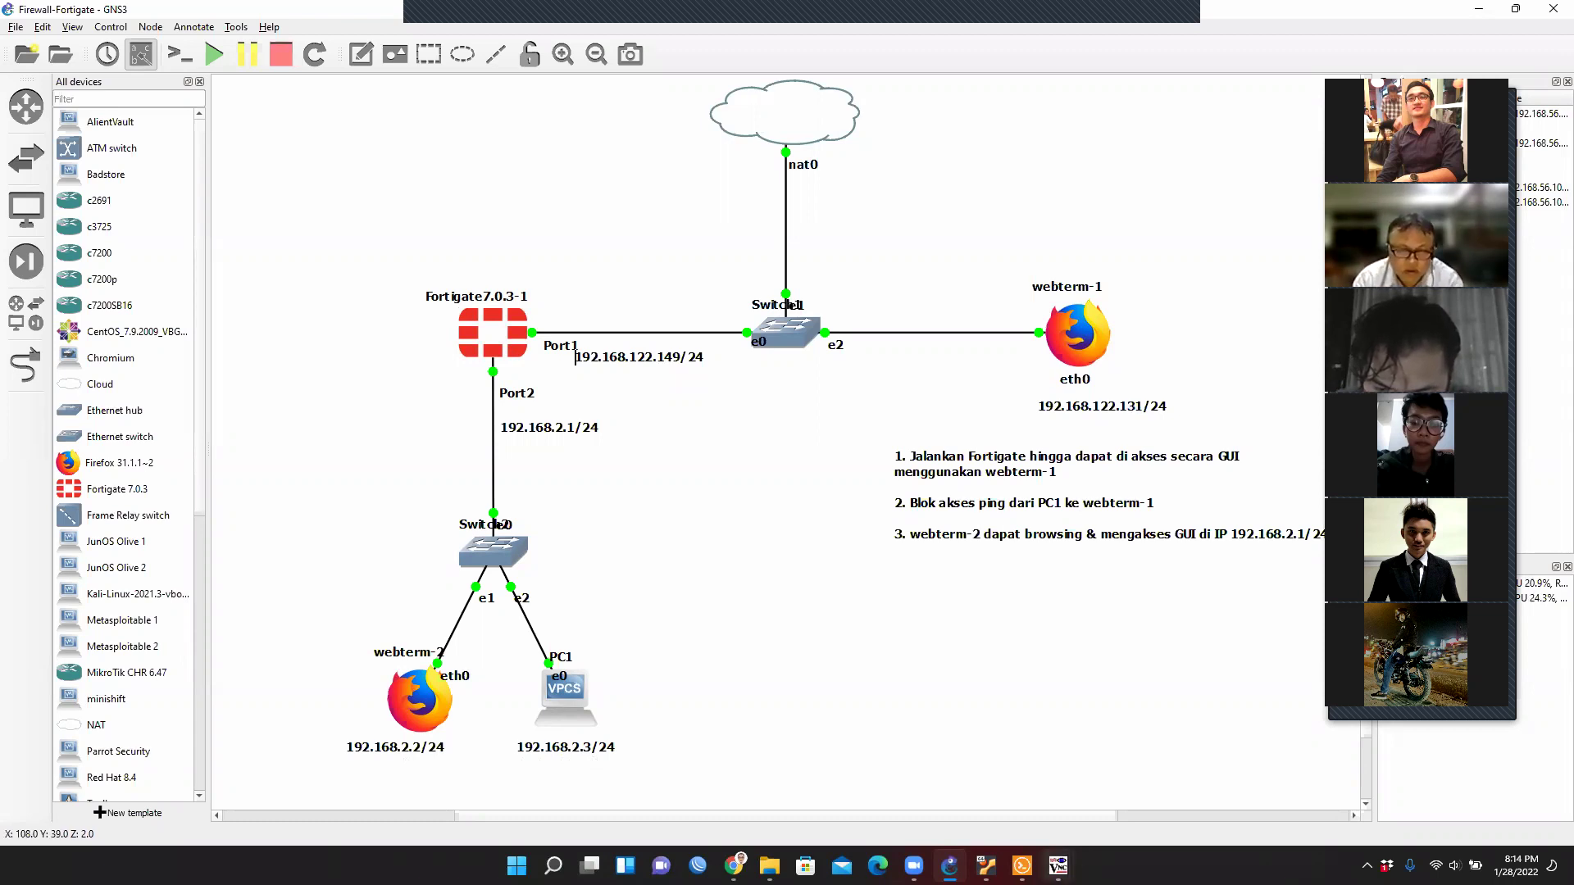
# Close the two leftover TightVNC viewer windows, leaving only the GNS3 lab topology.
pyautogui.click(1195, 723)
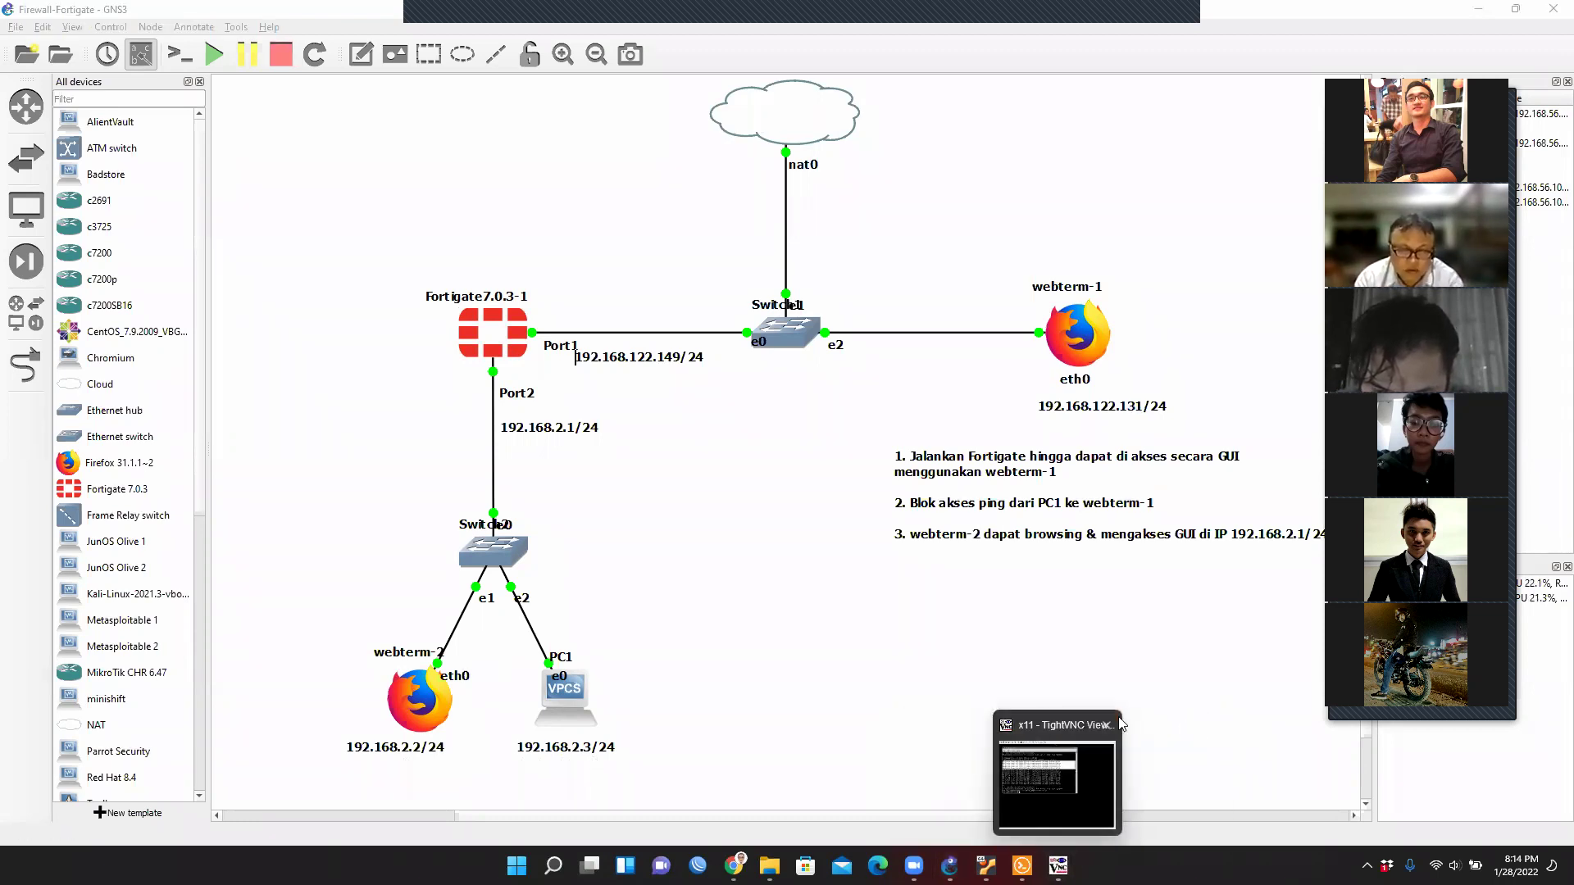
pyautogui.click(1106, 725)
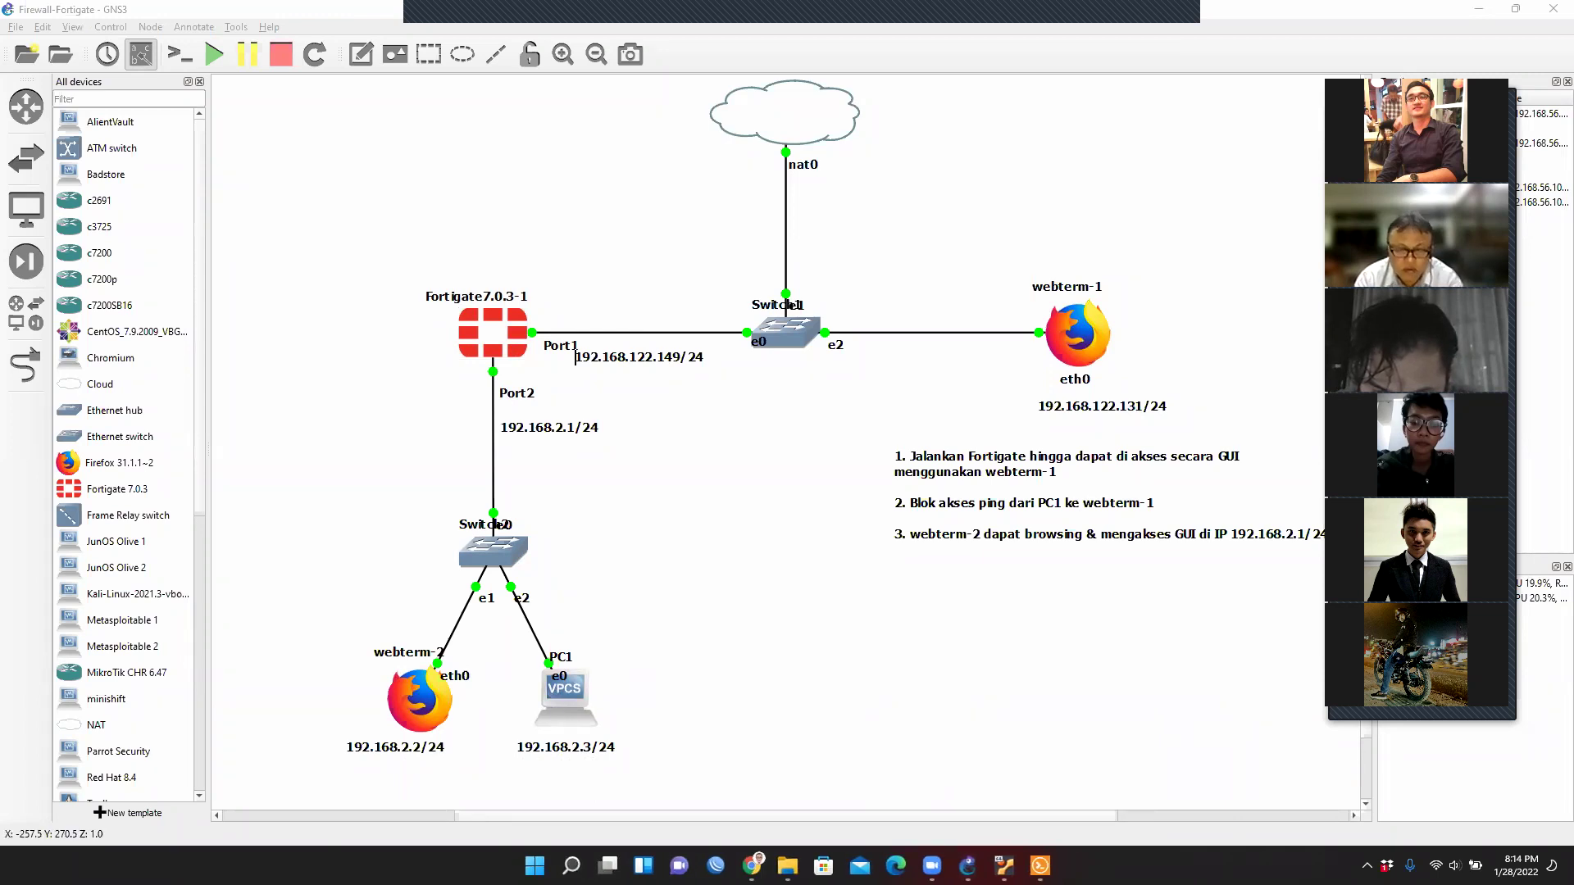
# Log back into the FortiGate console as admin.
pyautogui.click(1040, 865)
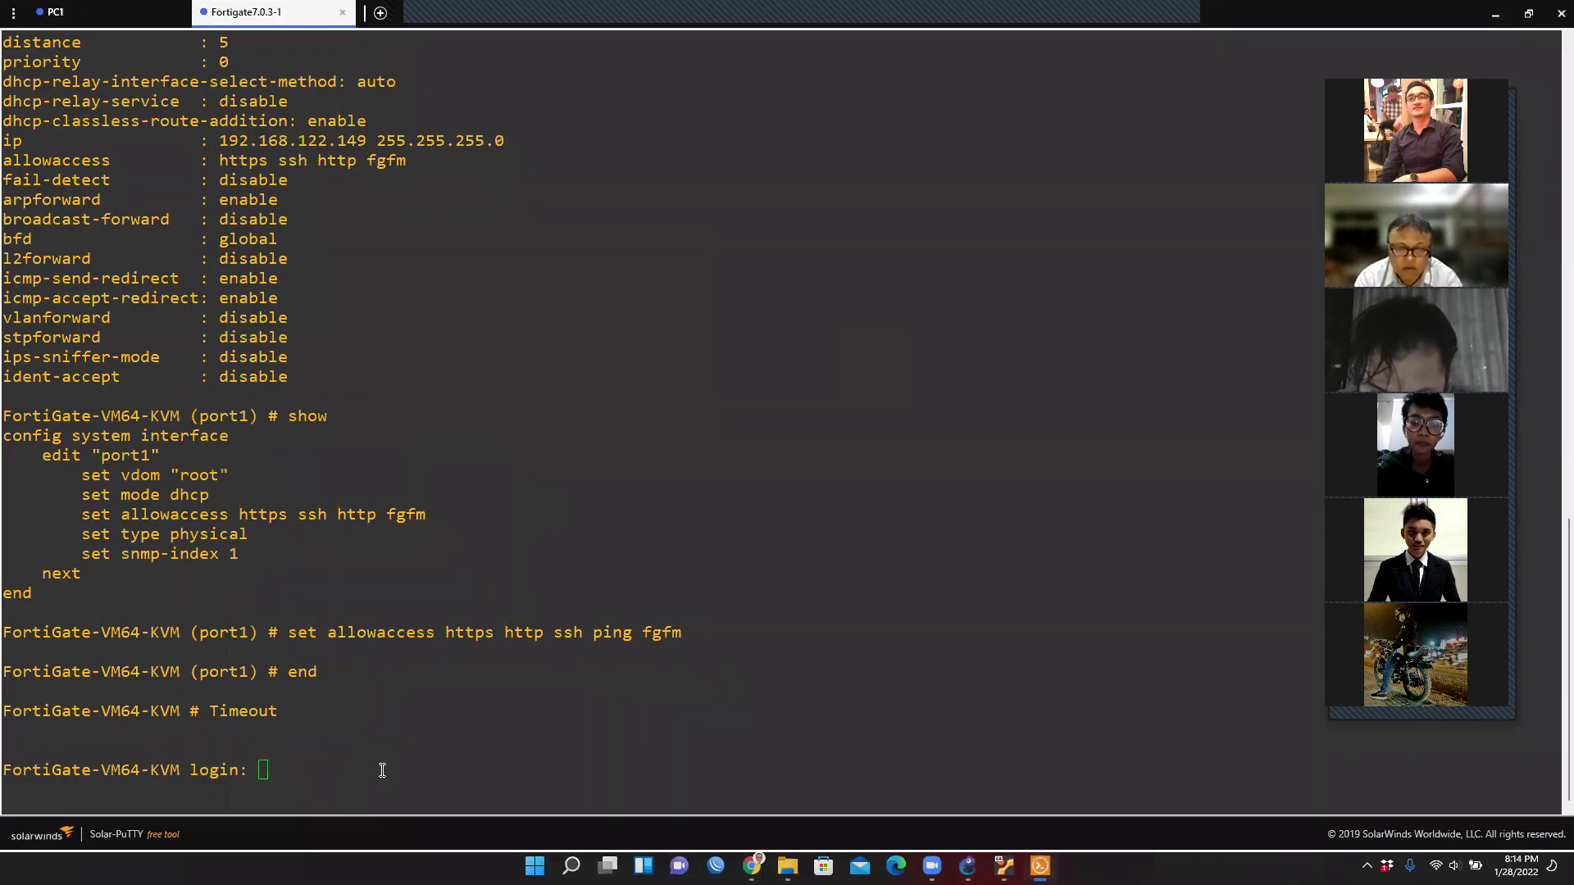
pyautogui.write('admin')
pyautogui.press('Return')
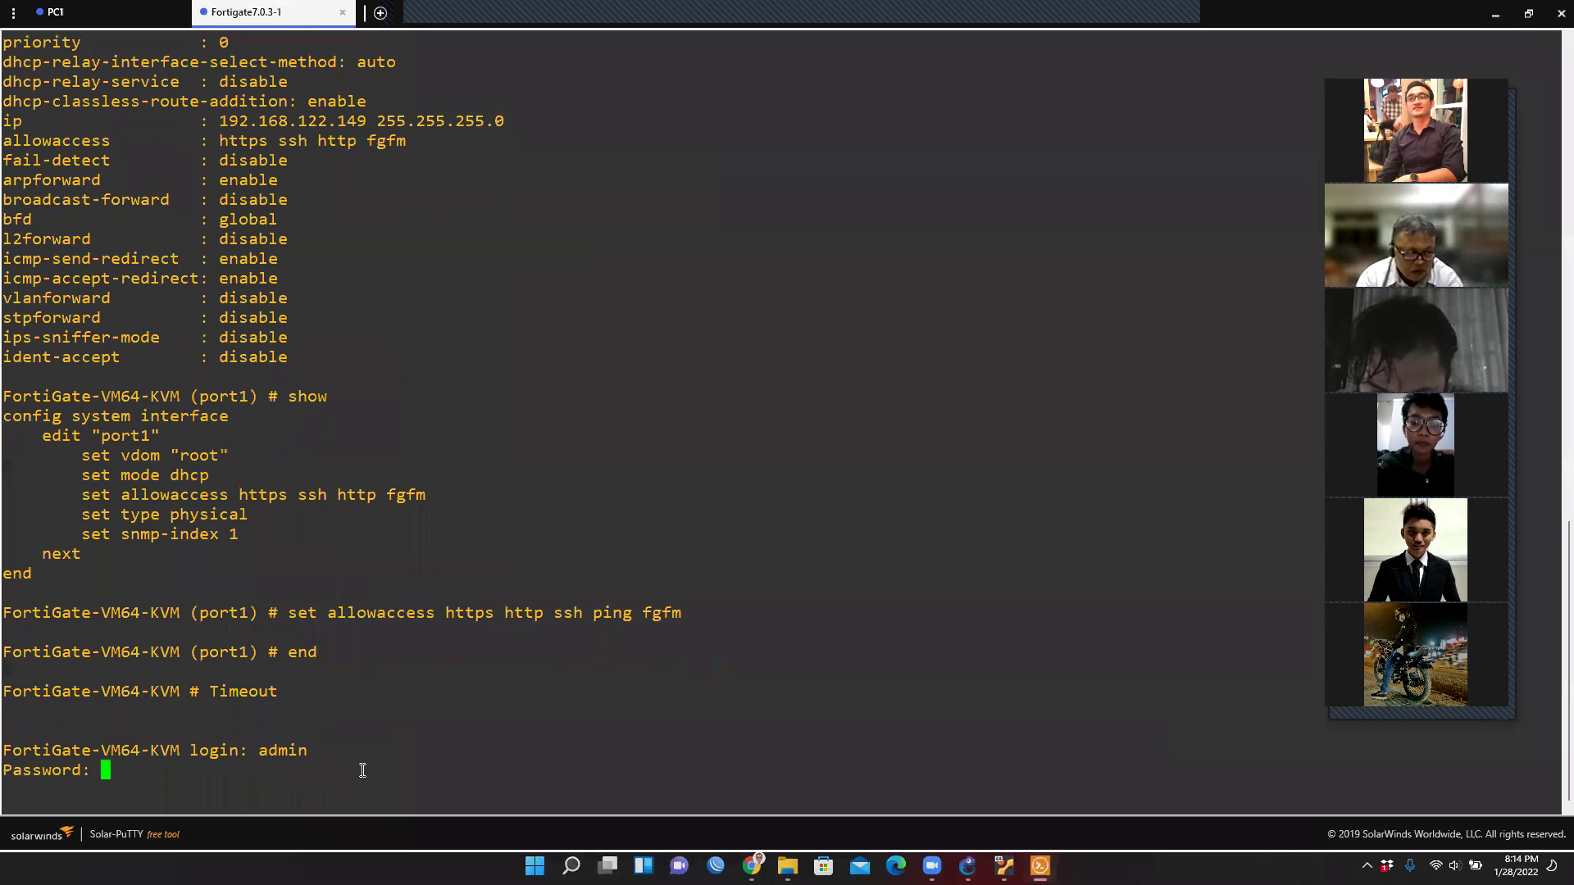
pyautogui.press('Return')
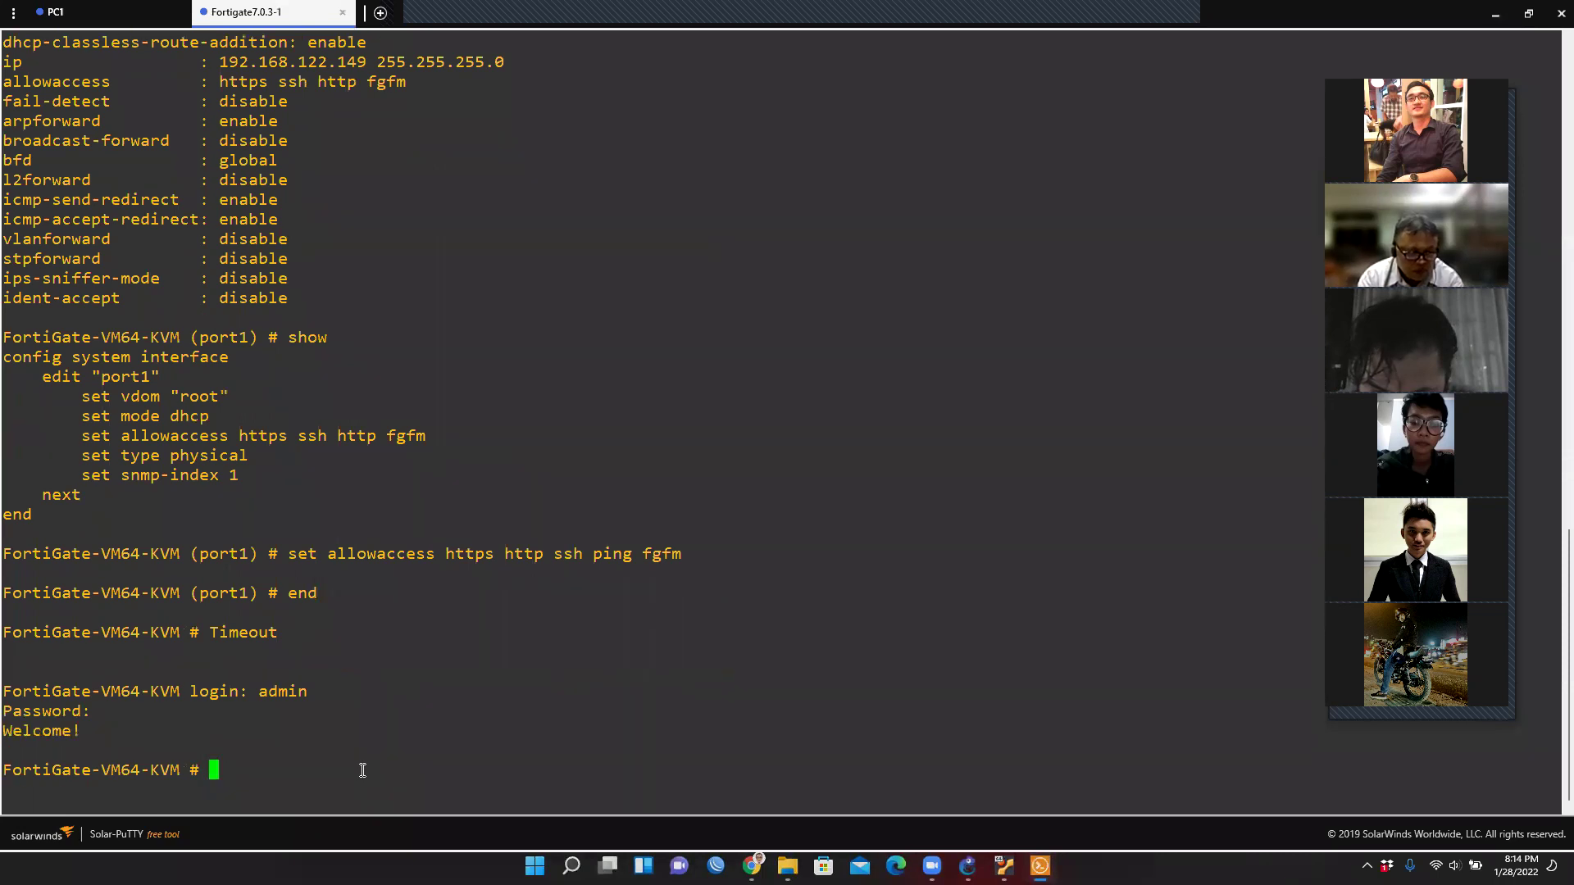
# From PC1, ping 192.168.2.2 successfully, then ping gateway 192.168.2.1, which fails.
pyautogui.click(54, 12)
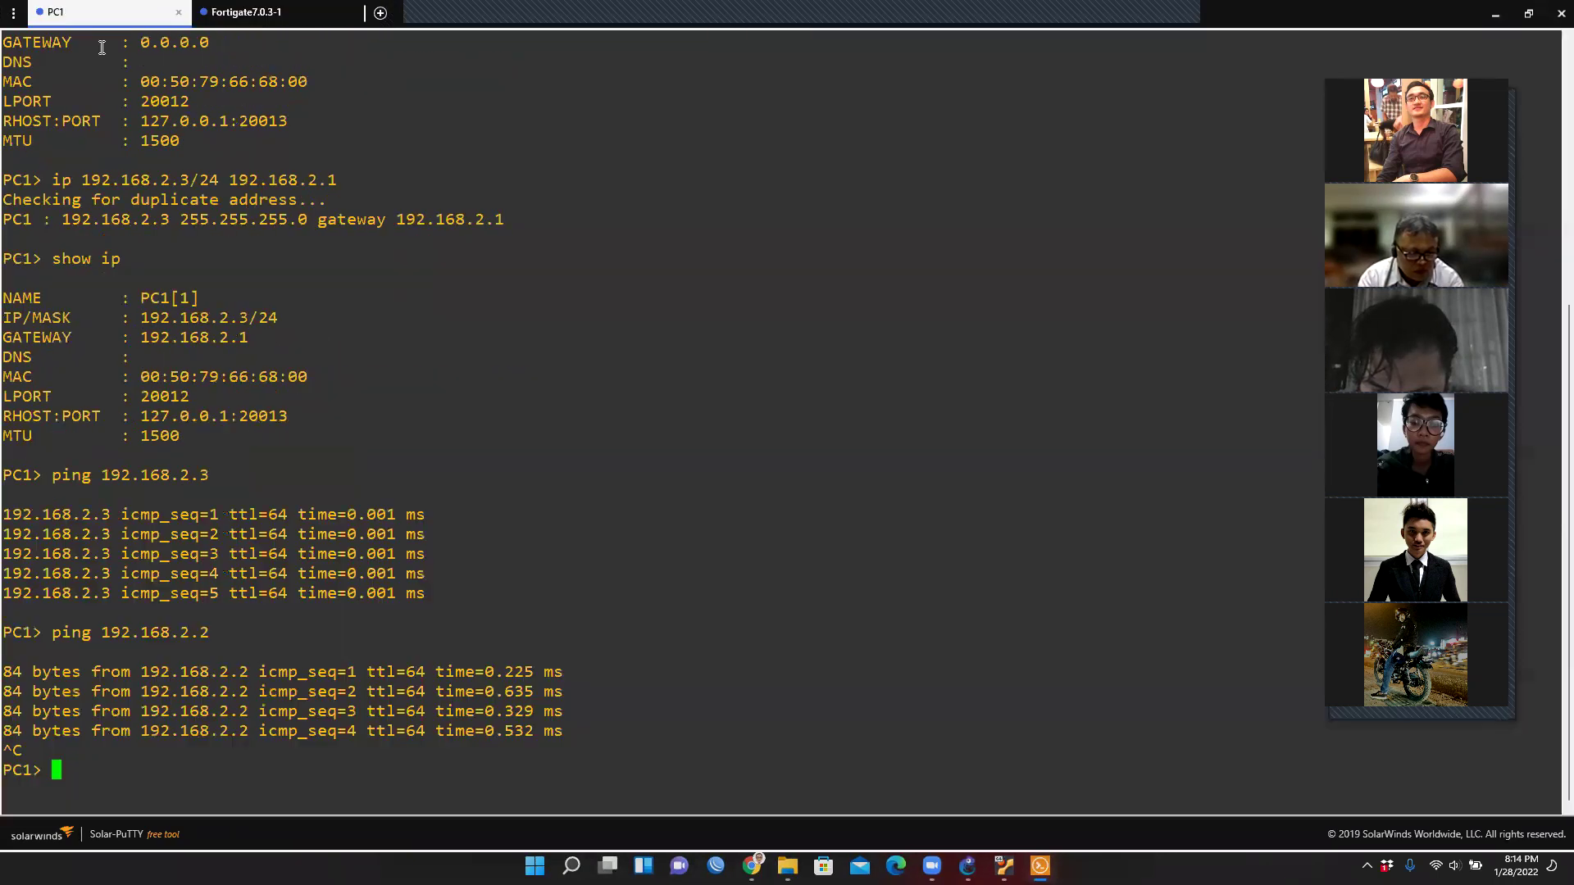
pyautogui.write('ping ')
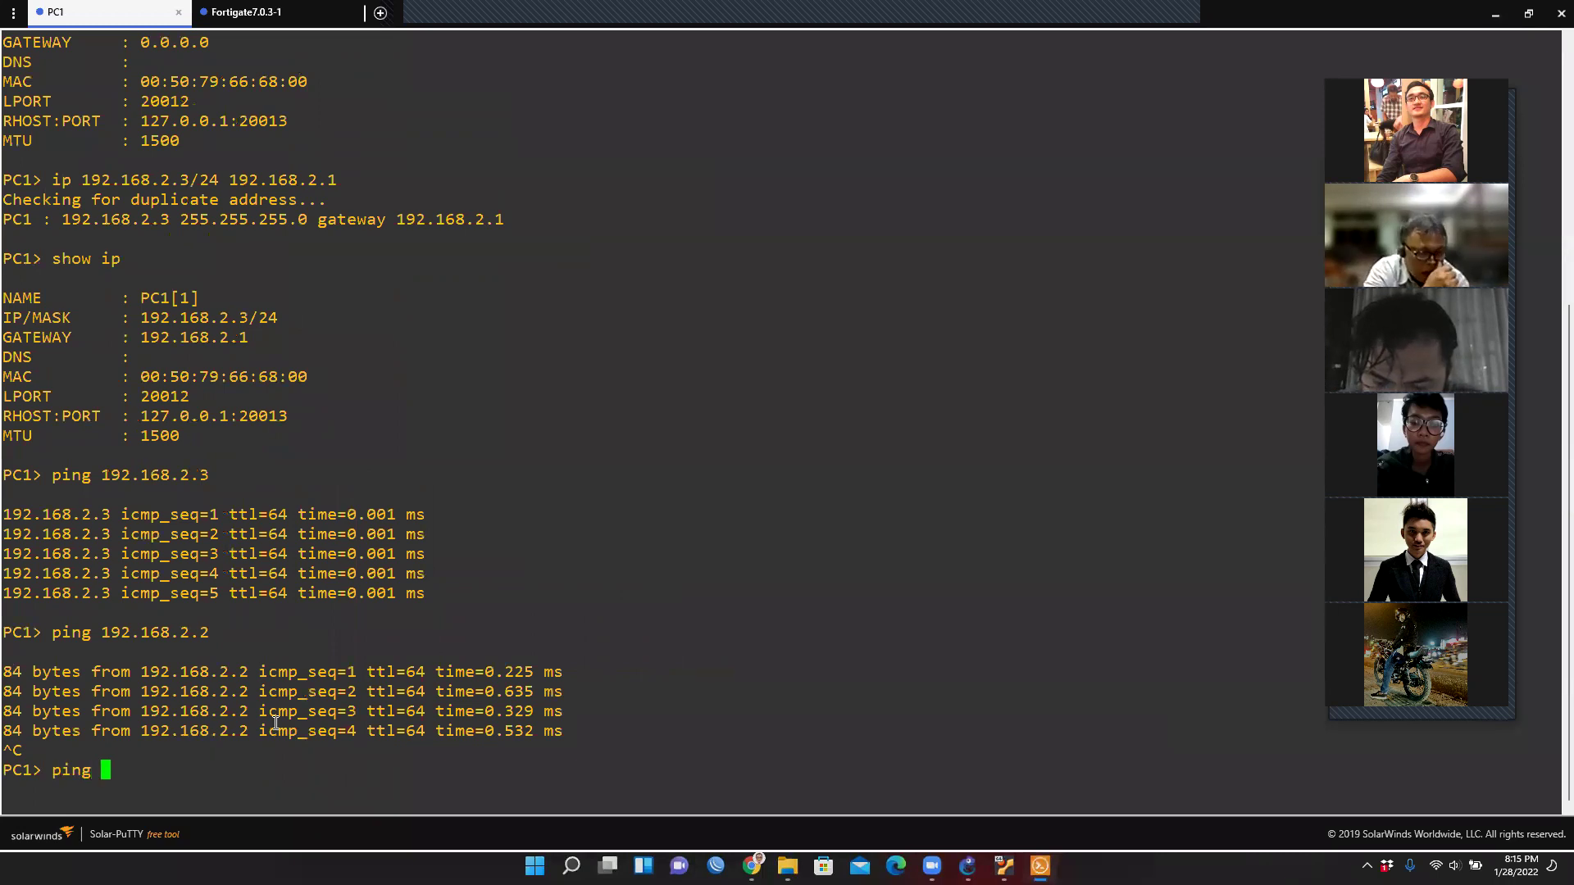
pyautogui.write('192.168.2.2')
pyautogui.press('Return')
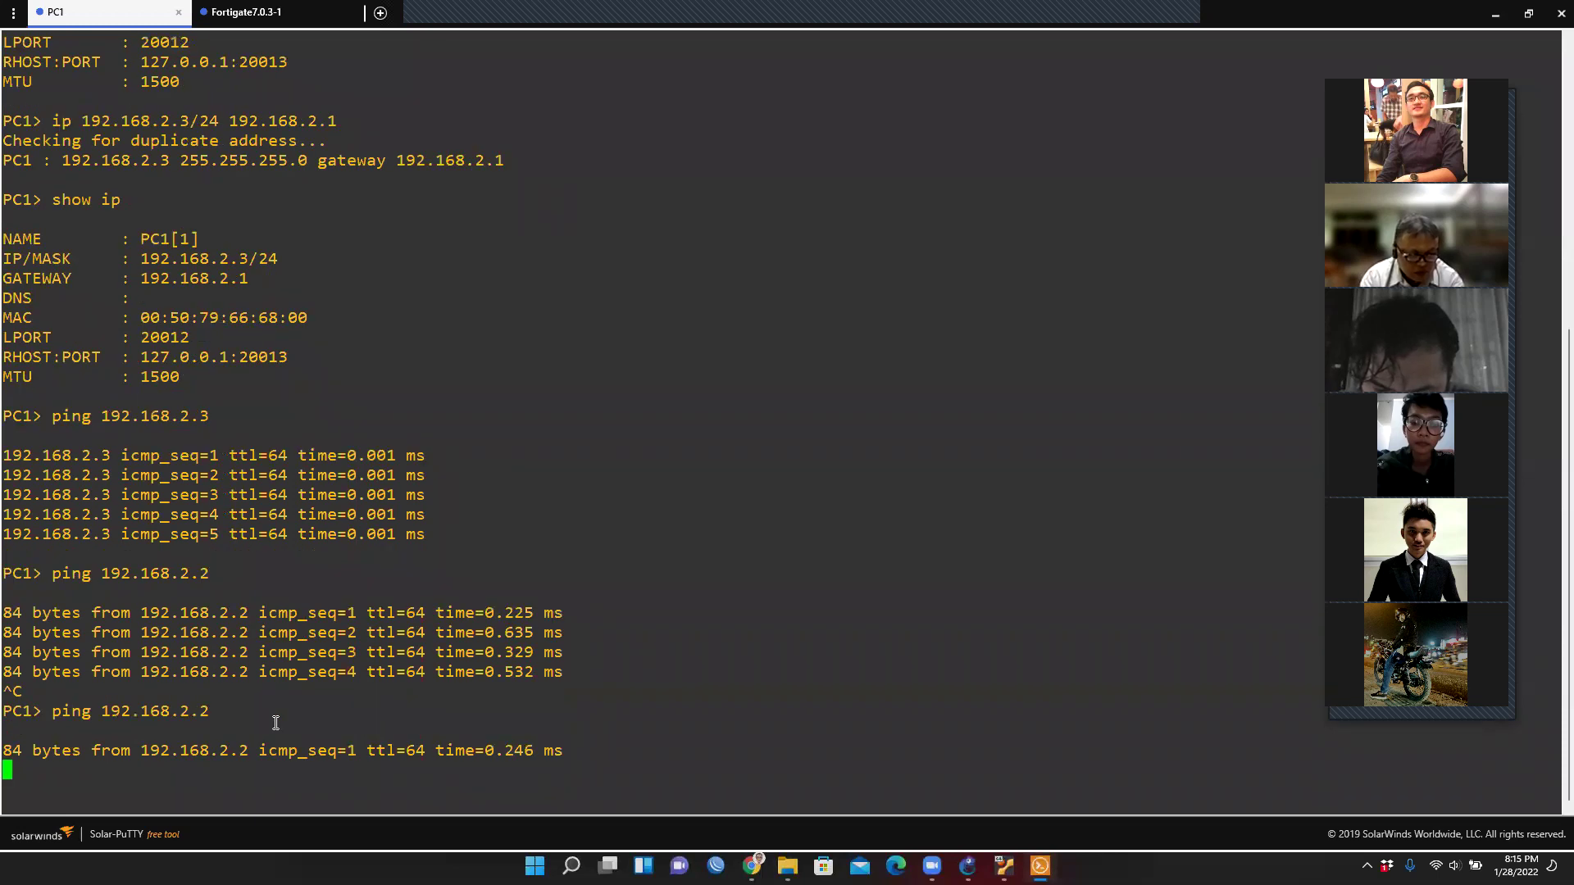
pyautogui.hotkey('ctrl', 'c')
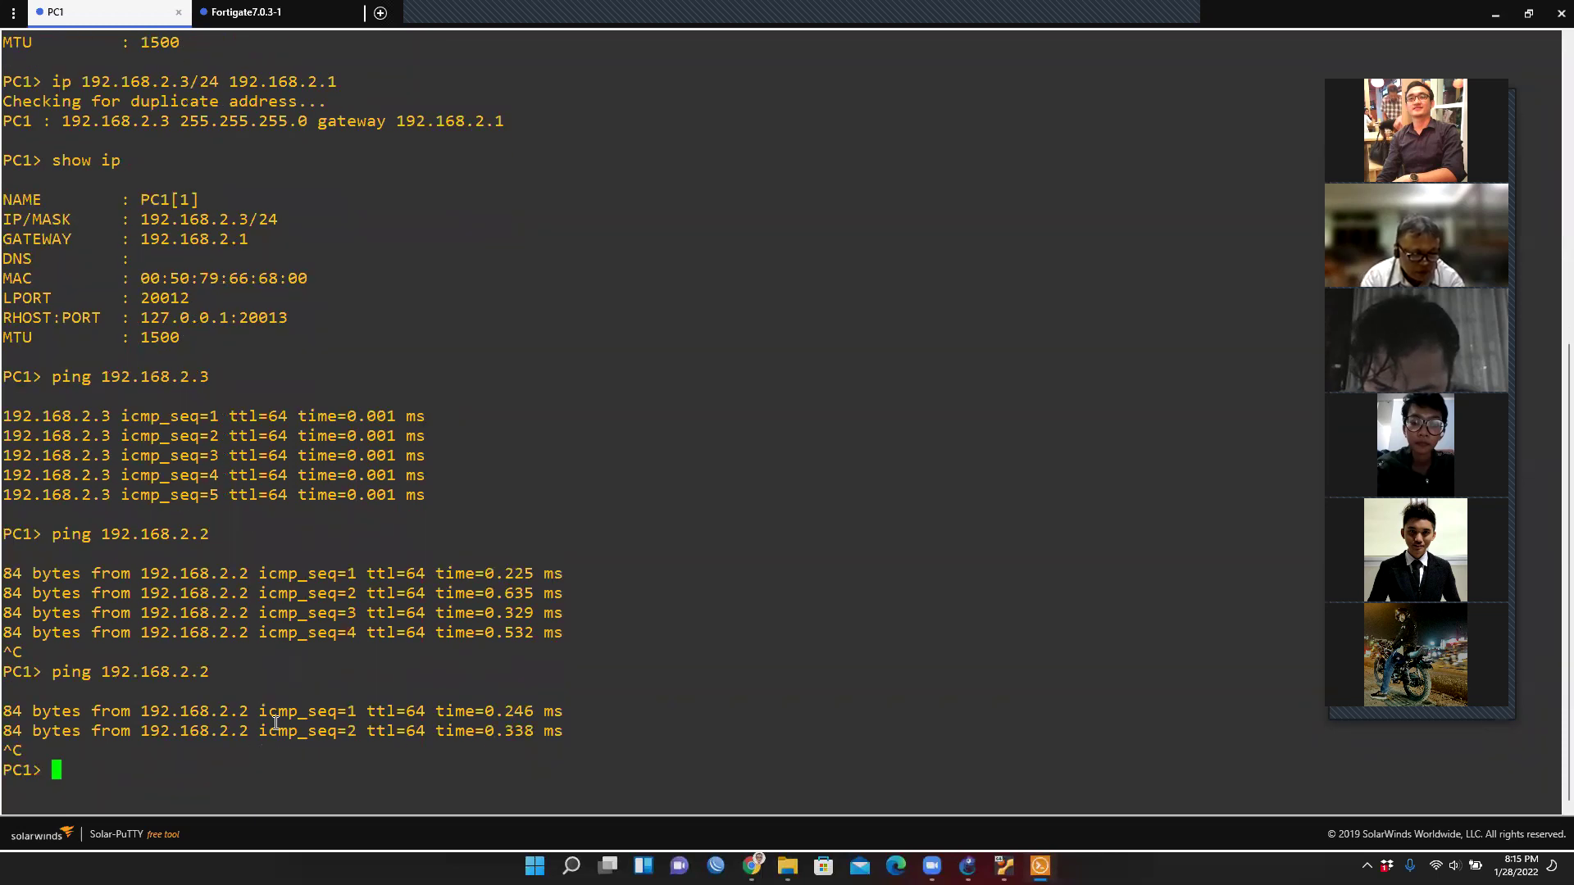
pyautogui.press('Up')
pyautogui.press('BackSpace')
pyautogui.write('1')
pyautogui.press('Return')
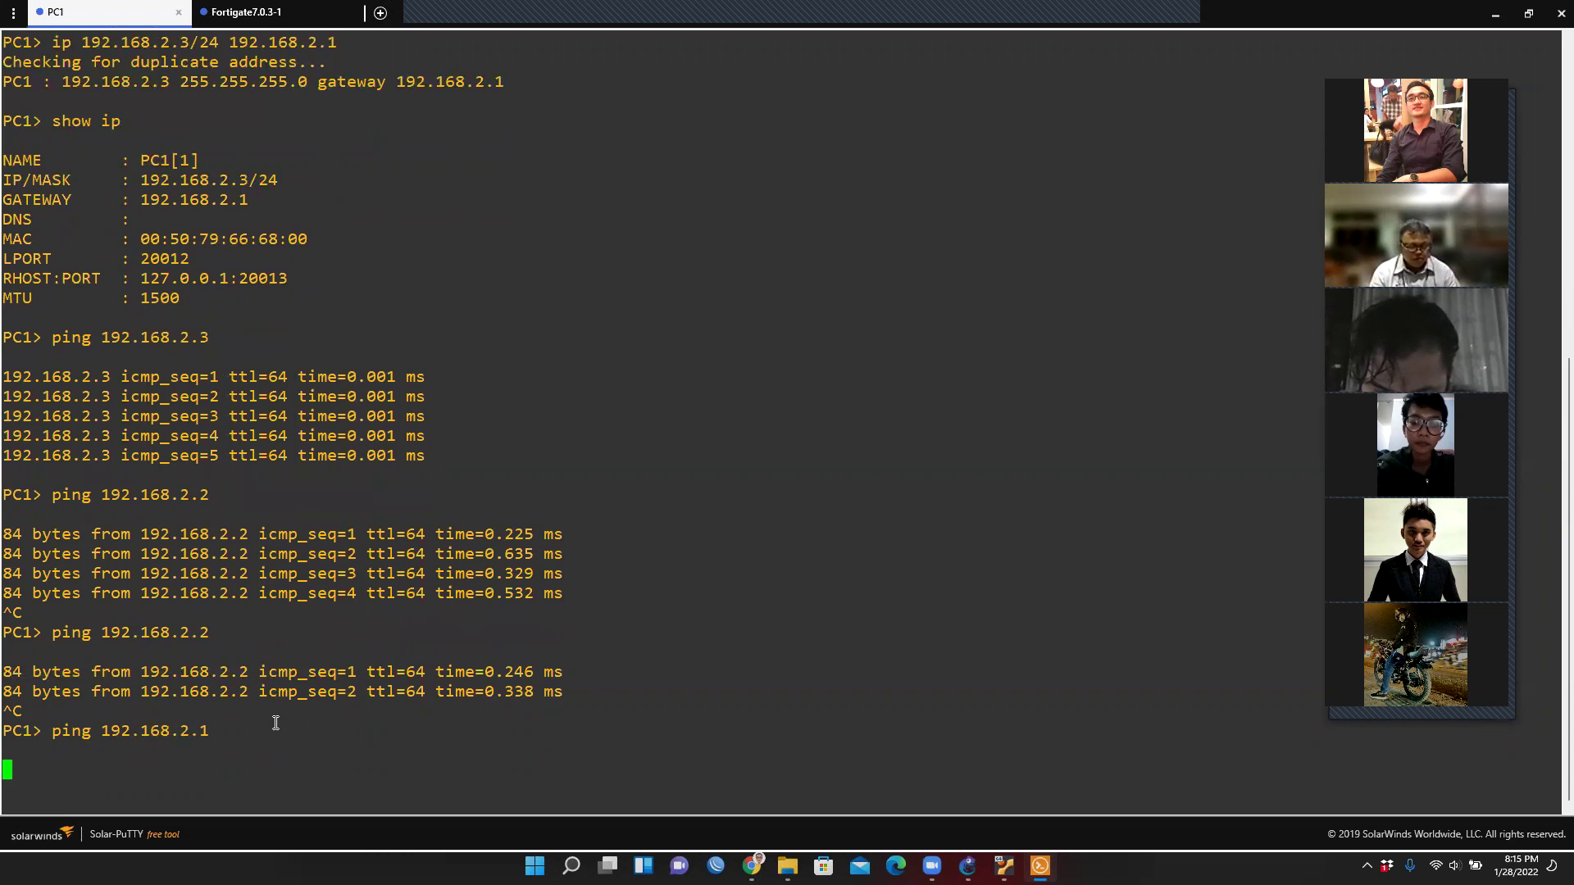
pyautogui.press('Return')
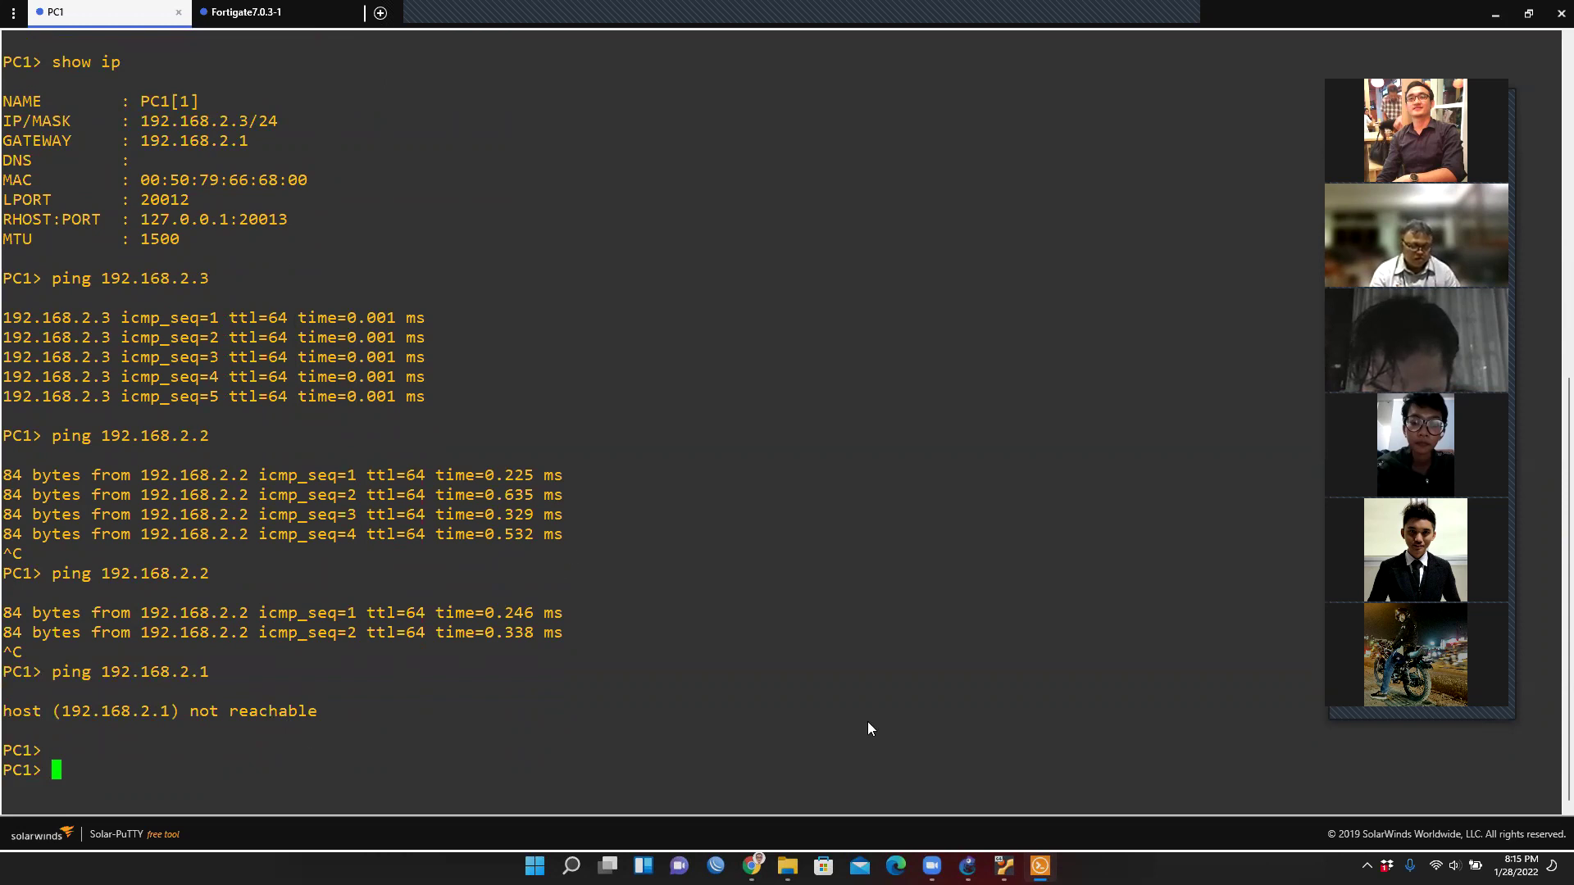
pyautogui.hotkey('alt', 'Tab')
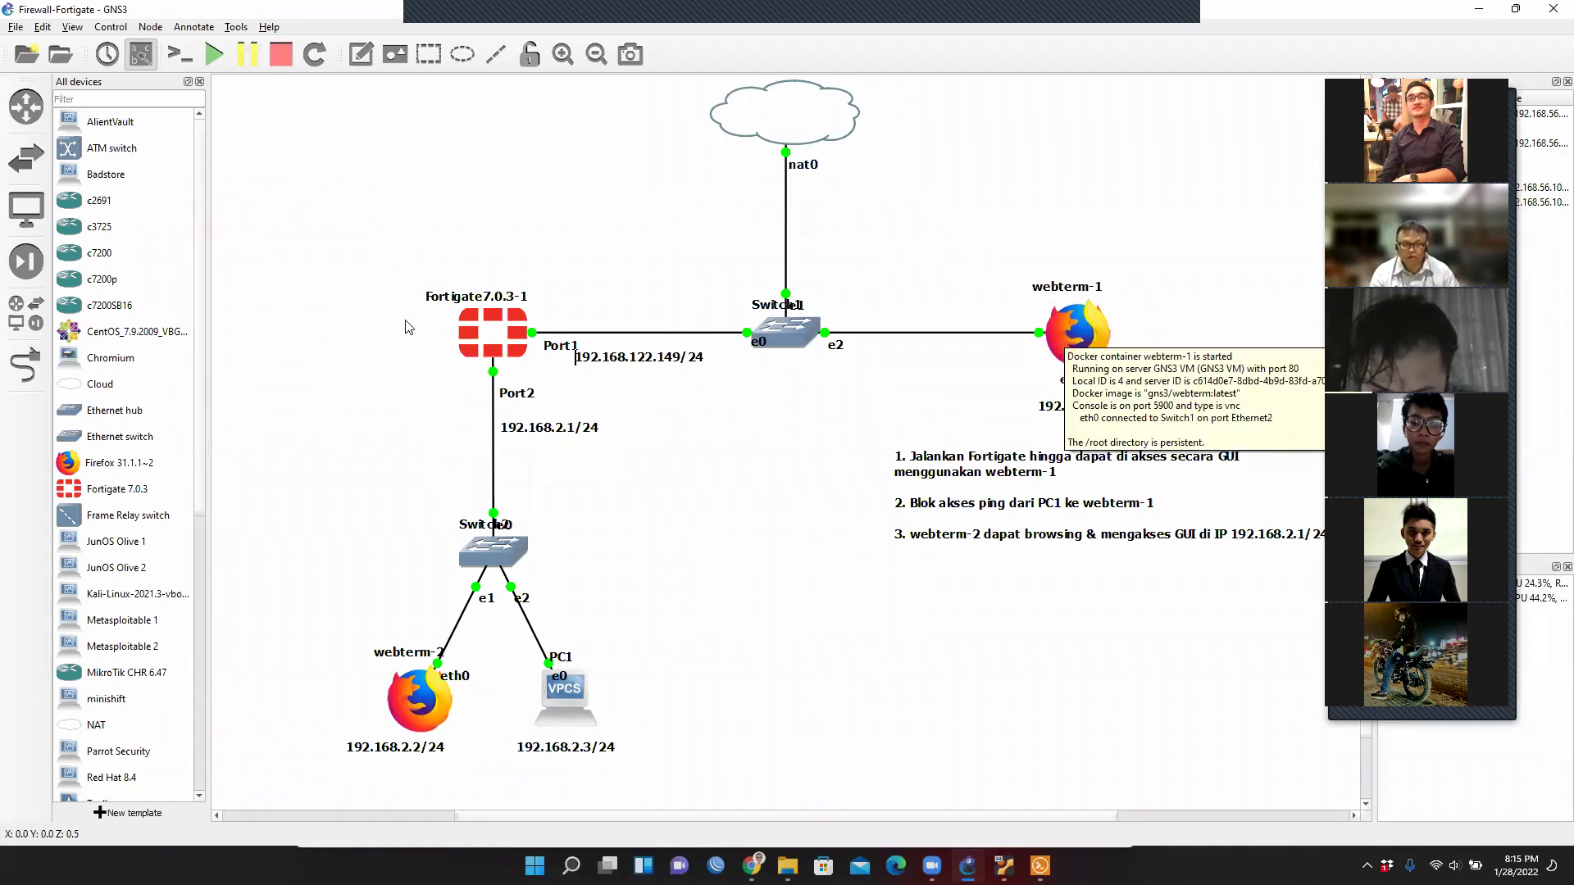
# Open webterm-1's console, showing Firefox on the FortiGate dashboard at 192.168.122.149.
pyautogui.moveTo(477, 331)
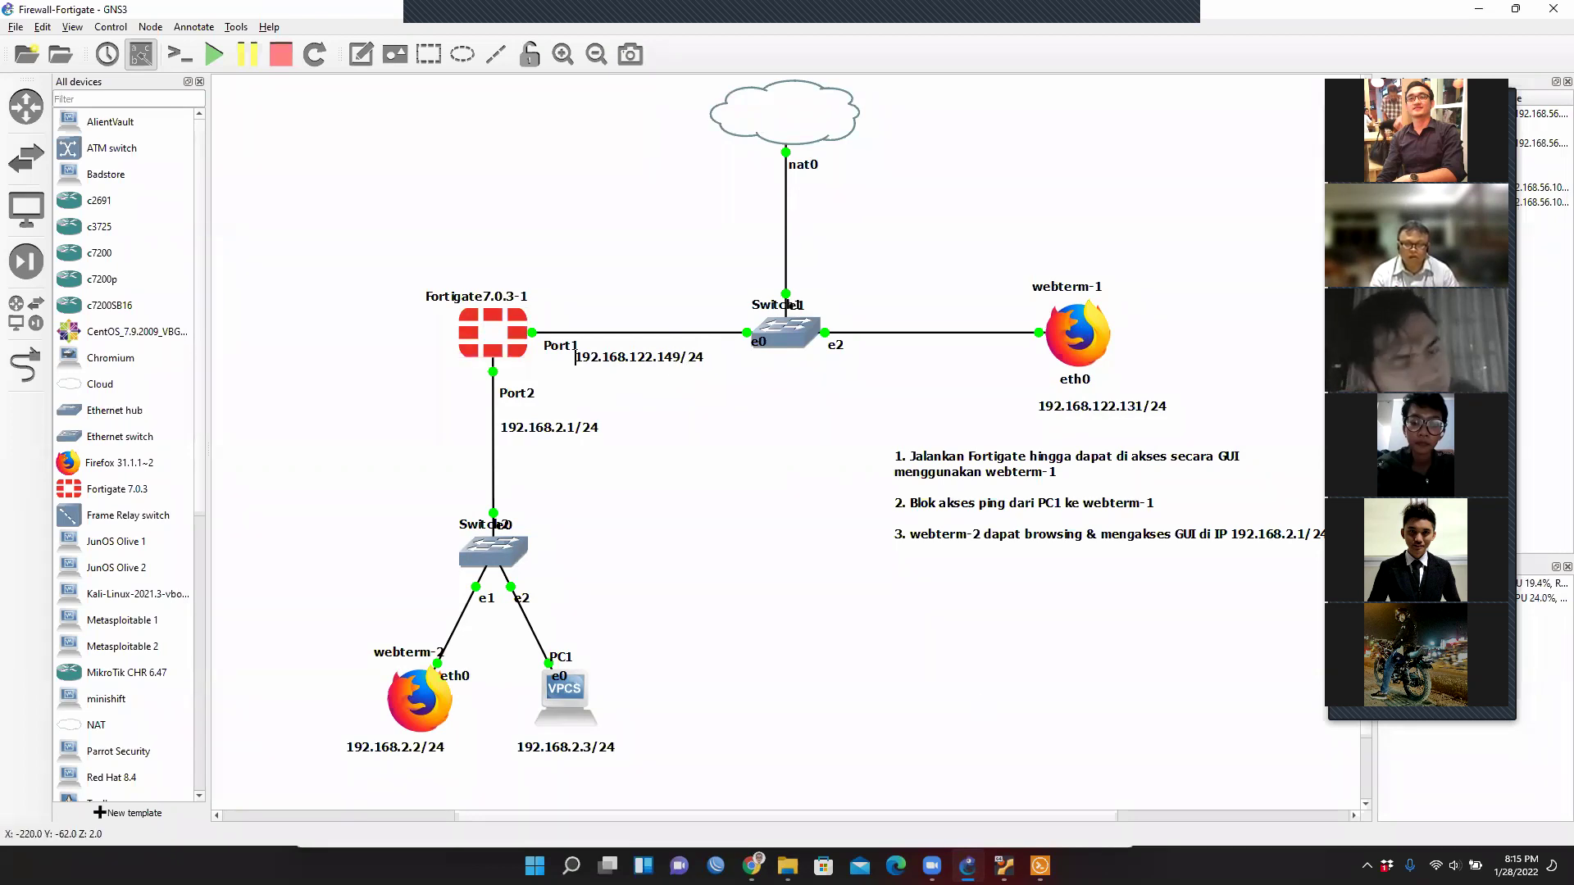
pyautogui.rightClick(1089, 354)
pyautogui.click(1118, 385)
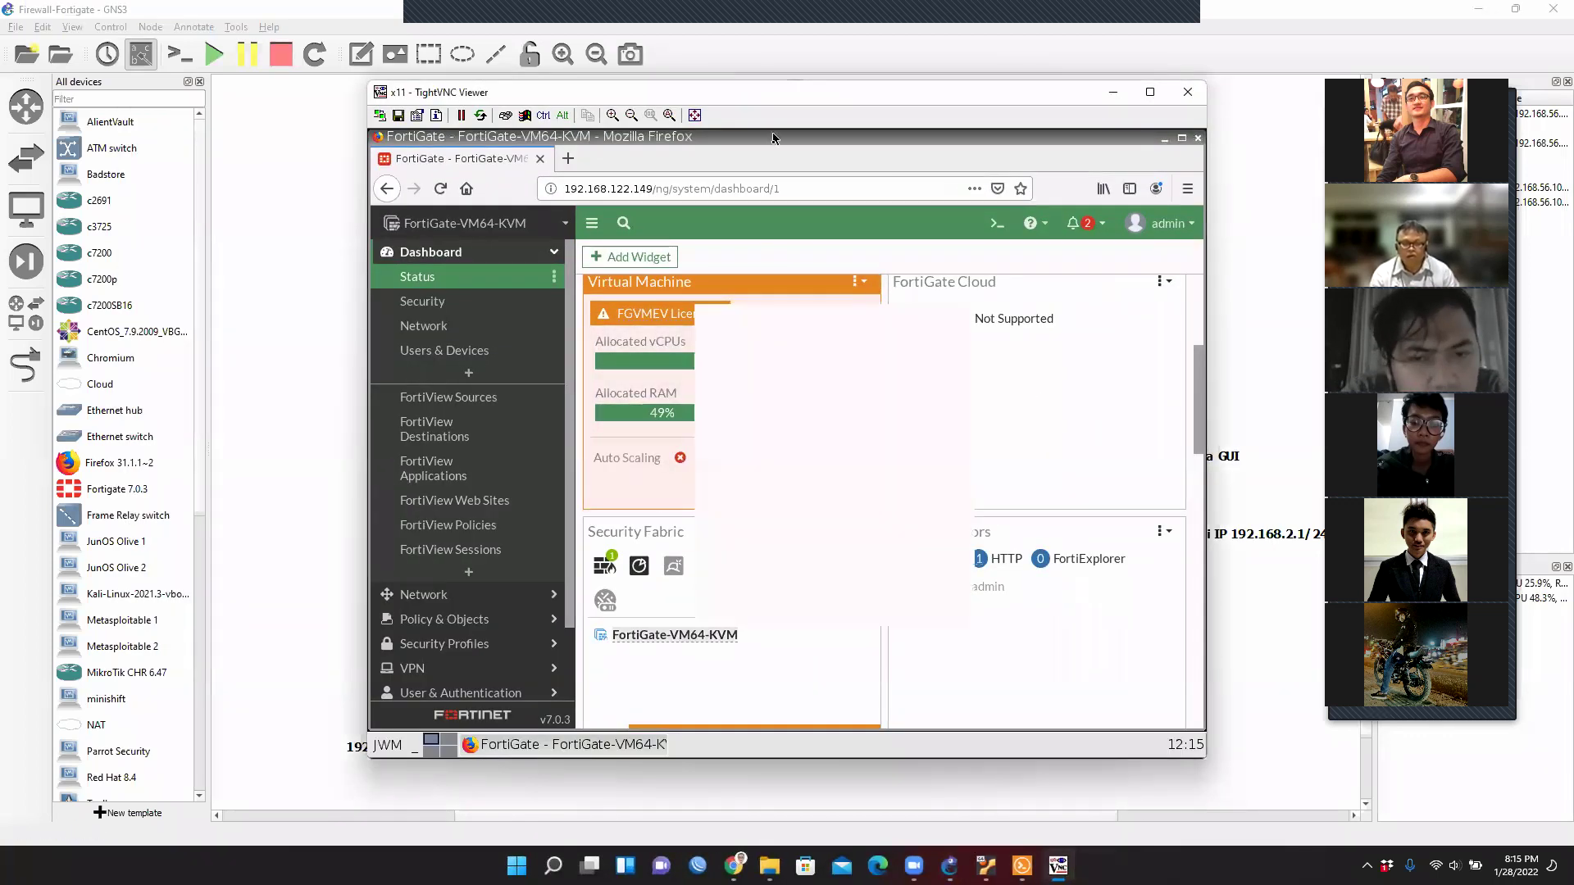
# Go to Network > Interfaces in the FortiGate GUI and select the port2 row.
pyautogui.moveTo(656, 92); pyautogui.dragTo(918, 79)
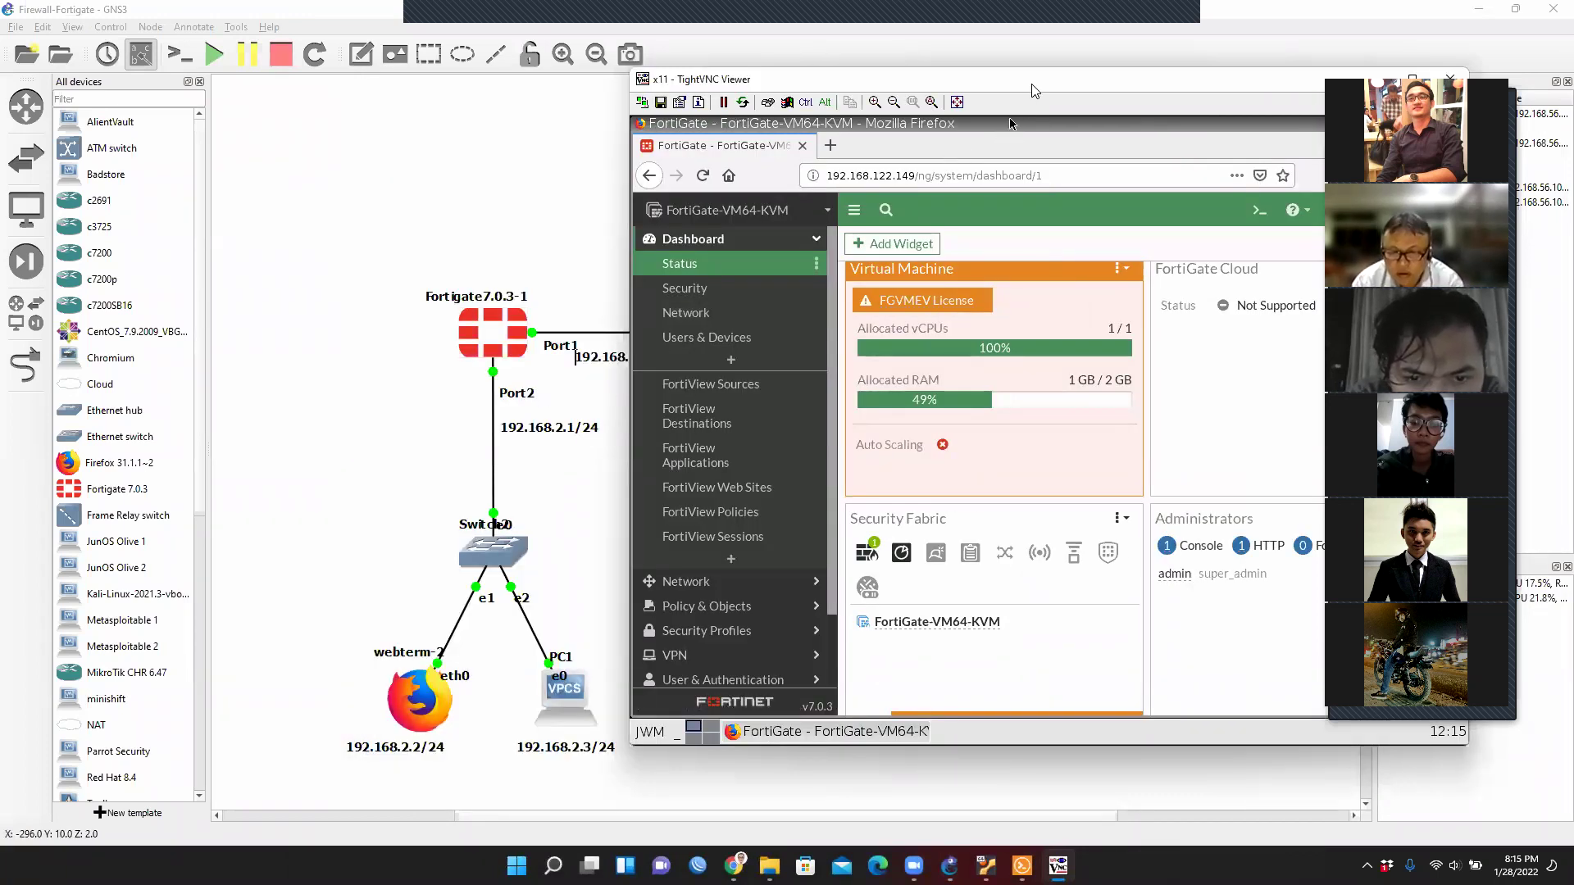
pyautogui.moveTo(1030, 84); pyautogui.dragTo(615, 81)
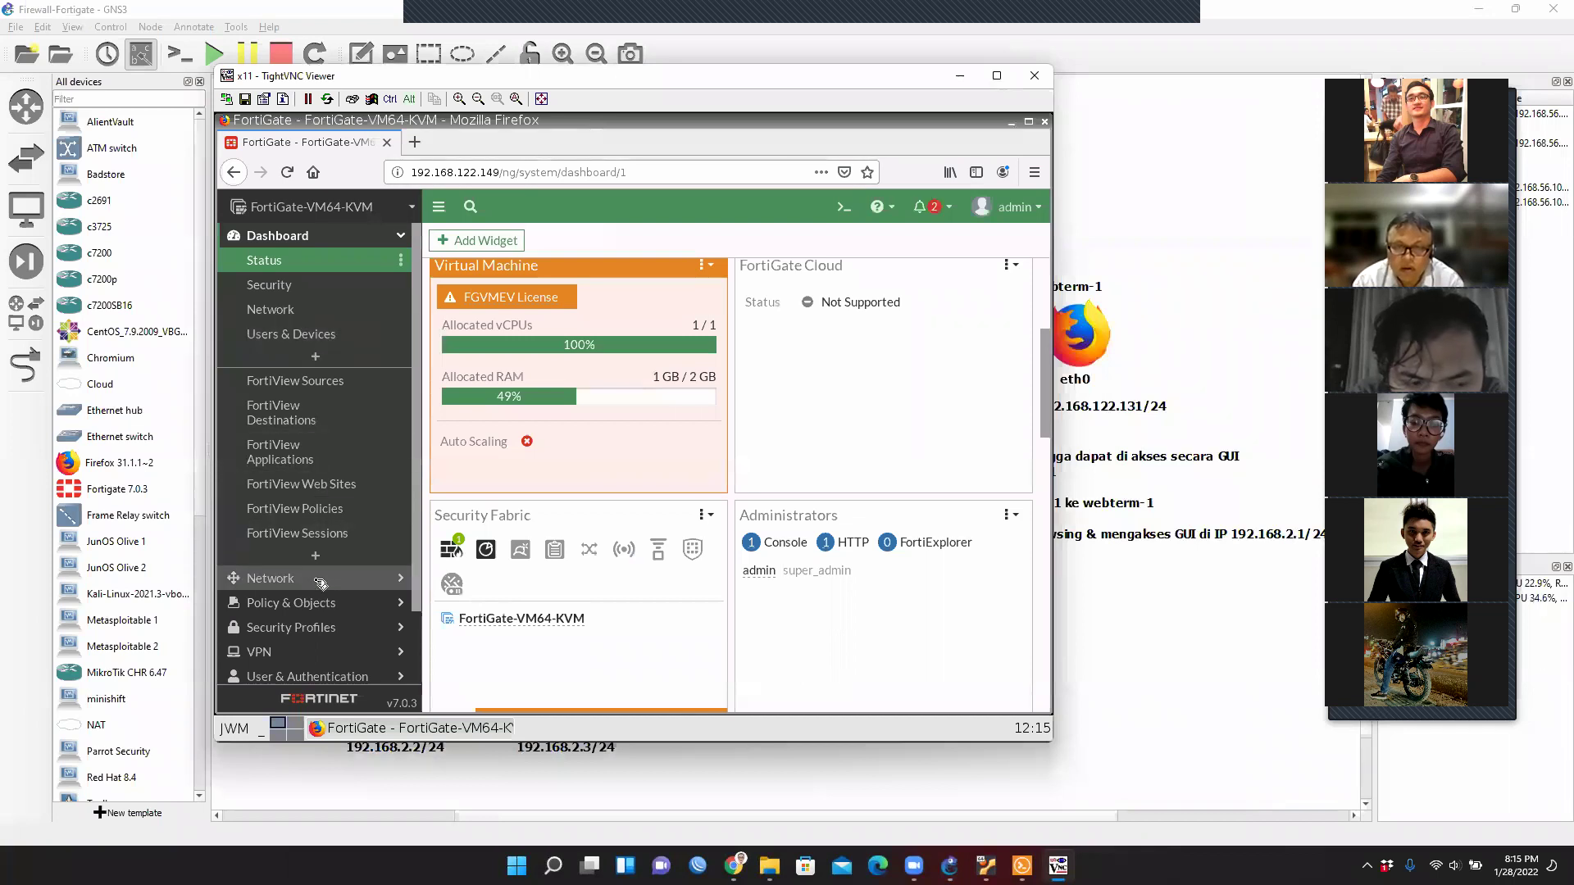
pyautogui.click(320, 579)
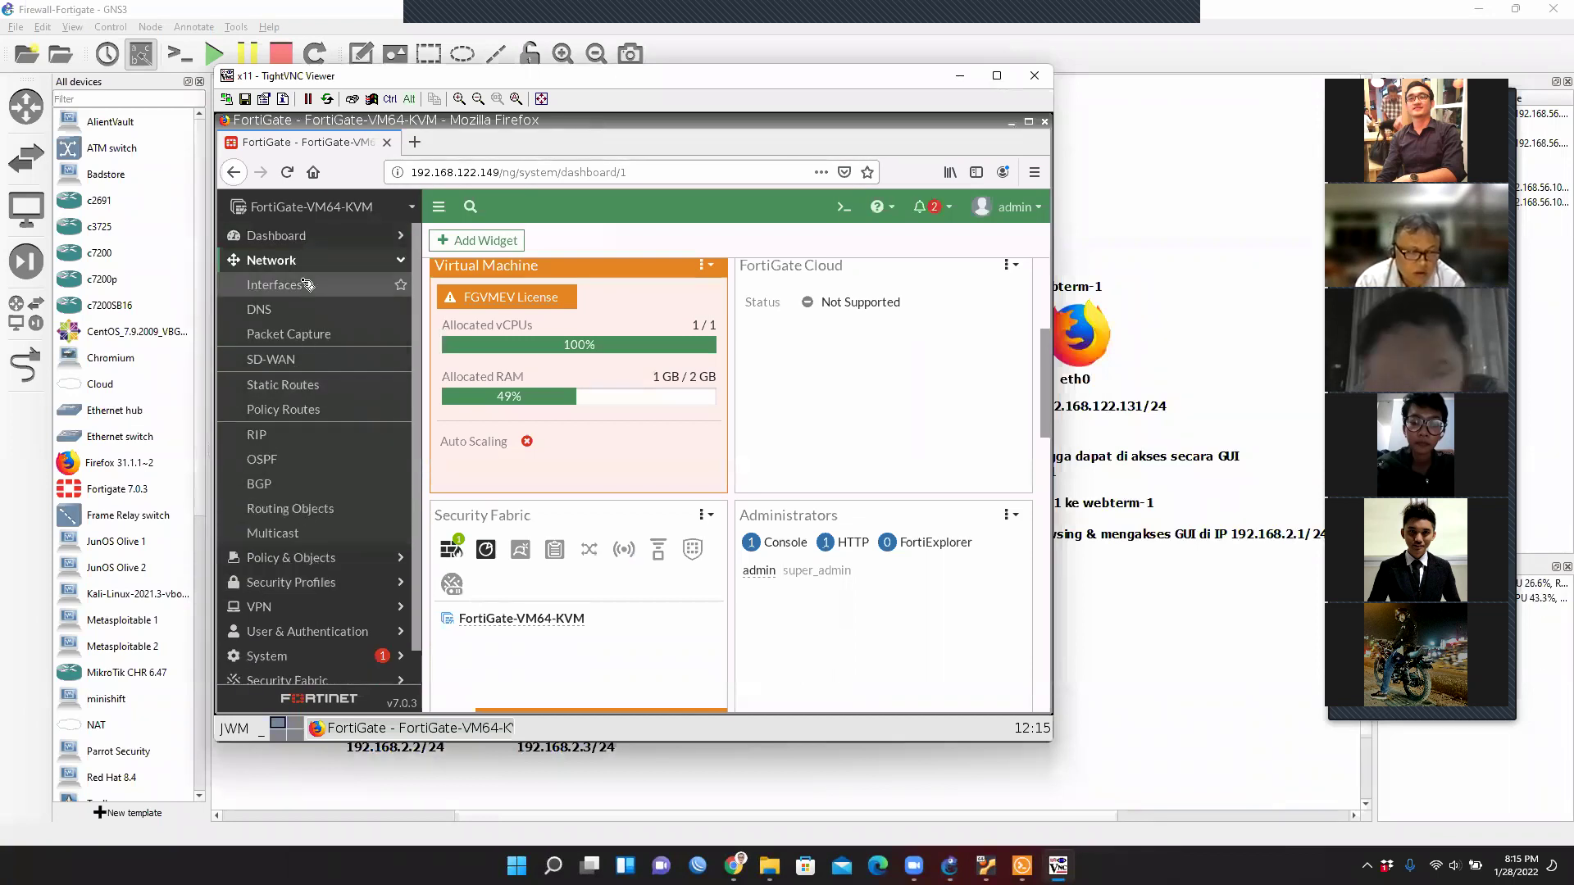
pyautogui.click(299, 288)
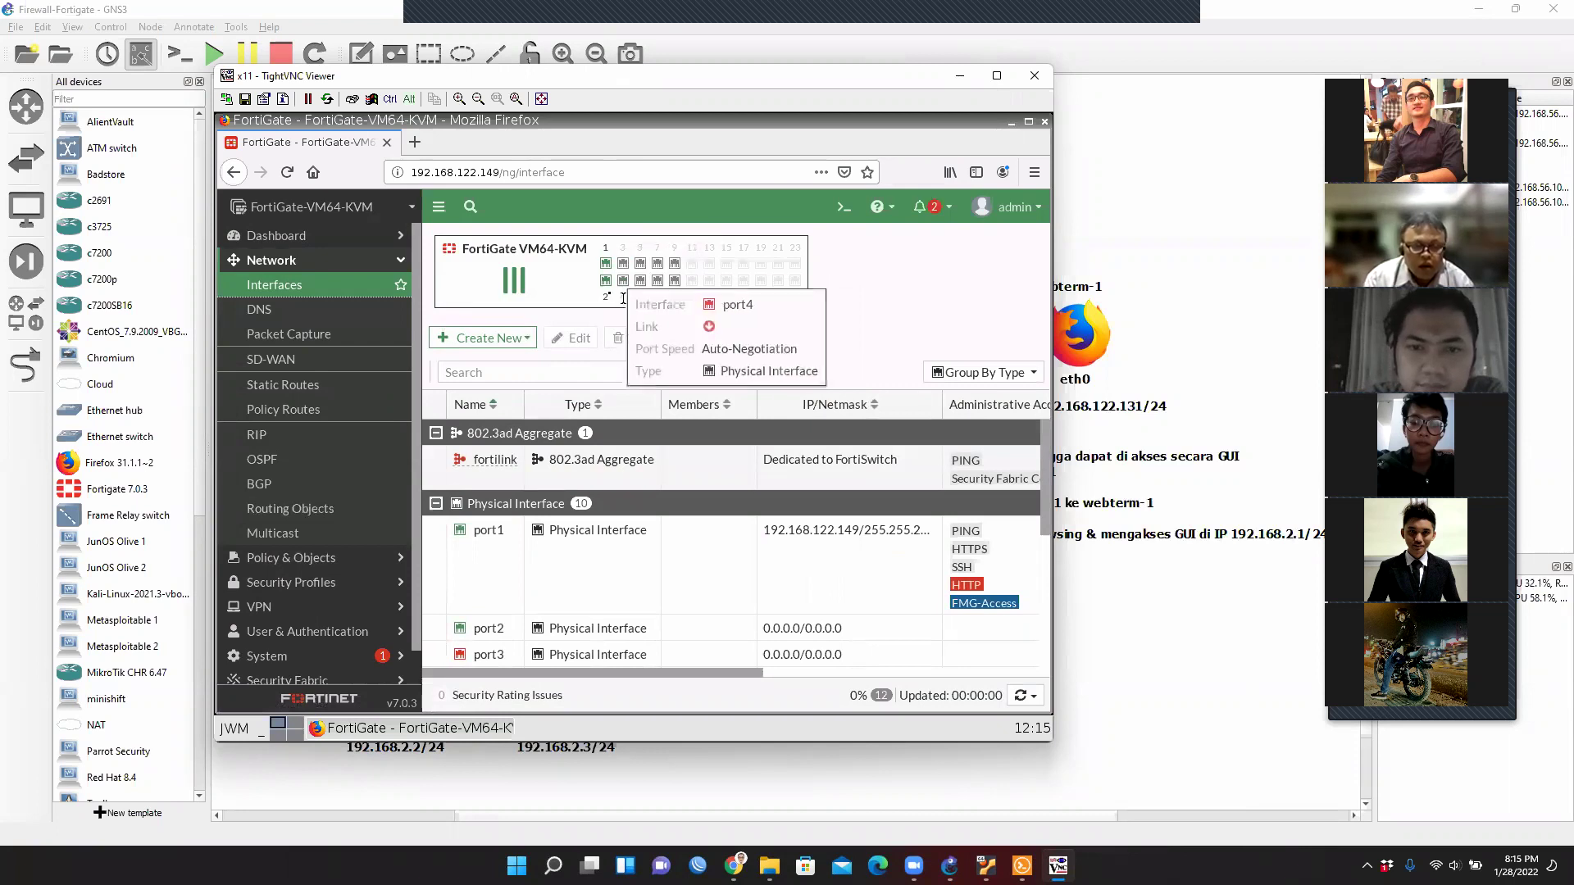
pyautogui.moveTo(612, 284)
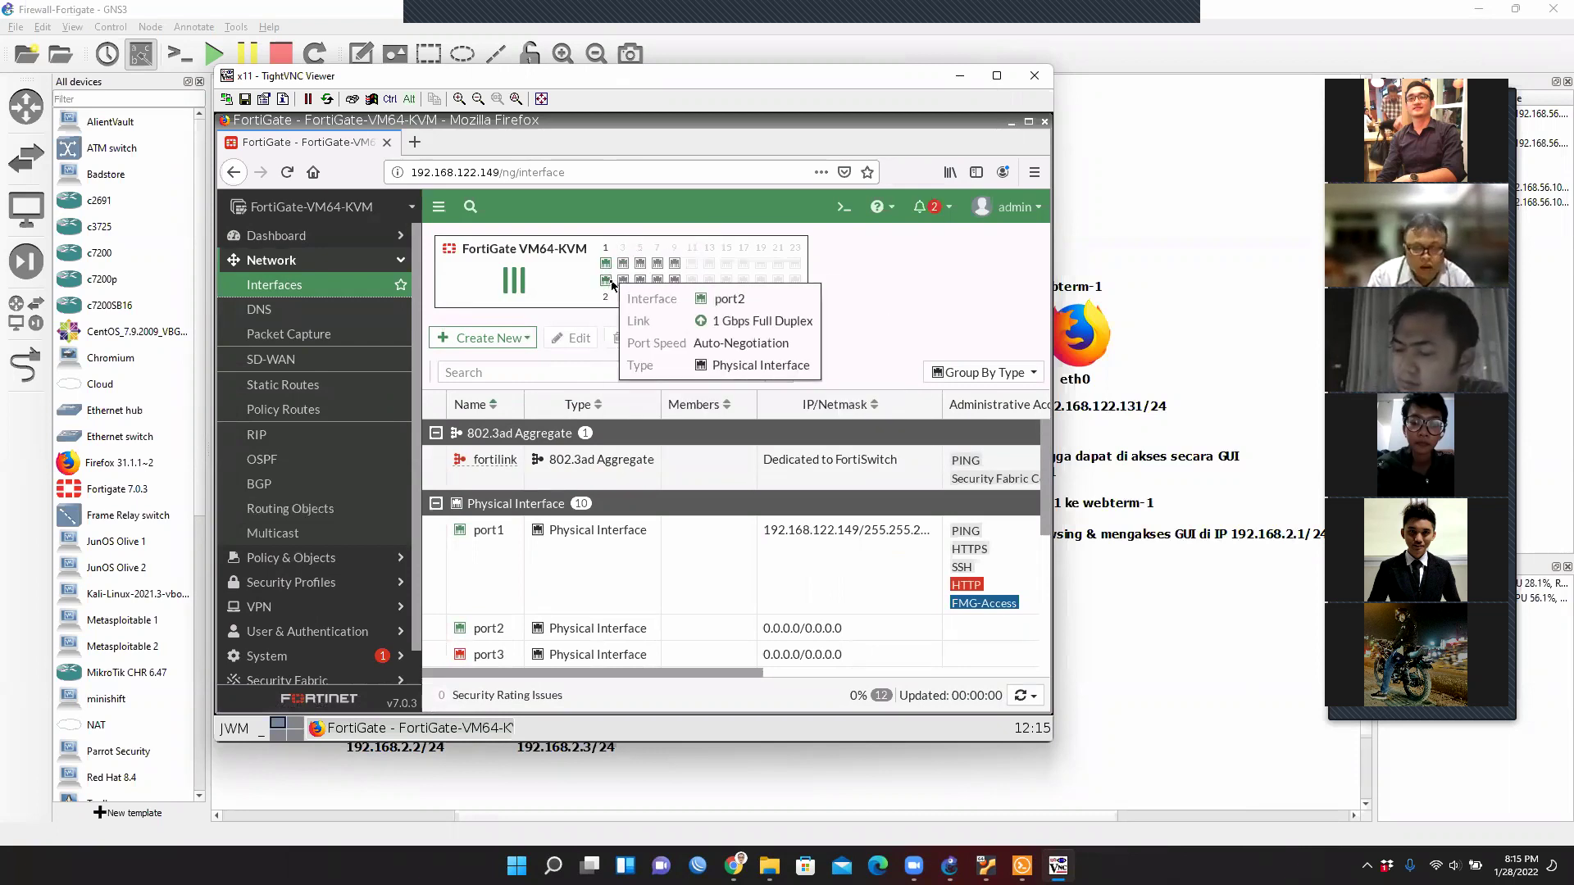
pyautogui.moveTo(674, 266)
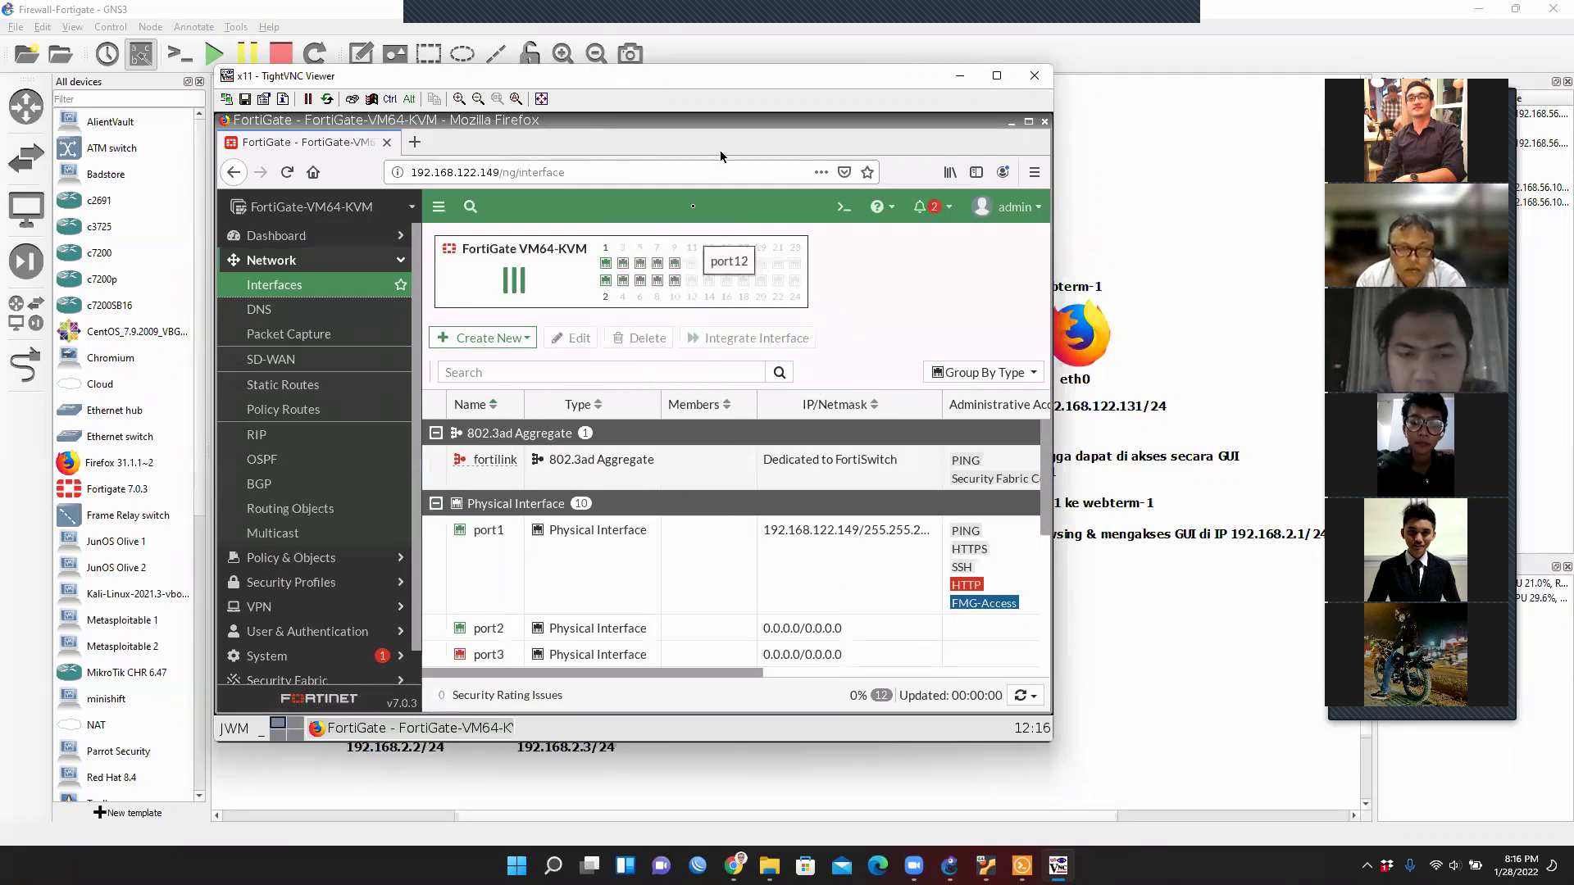
pyautogui.moveTo(715, 100); pyautogui.dragTo(1189, 273)
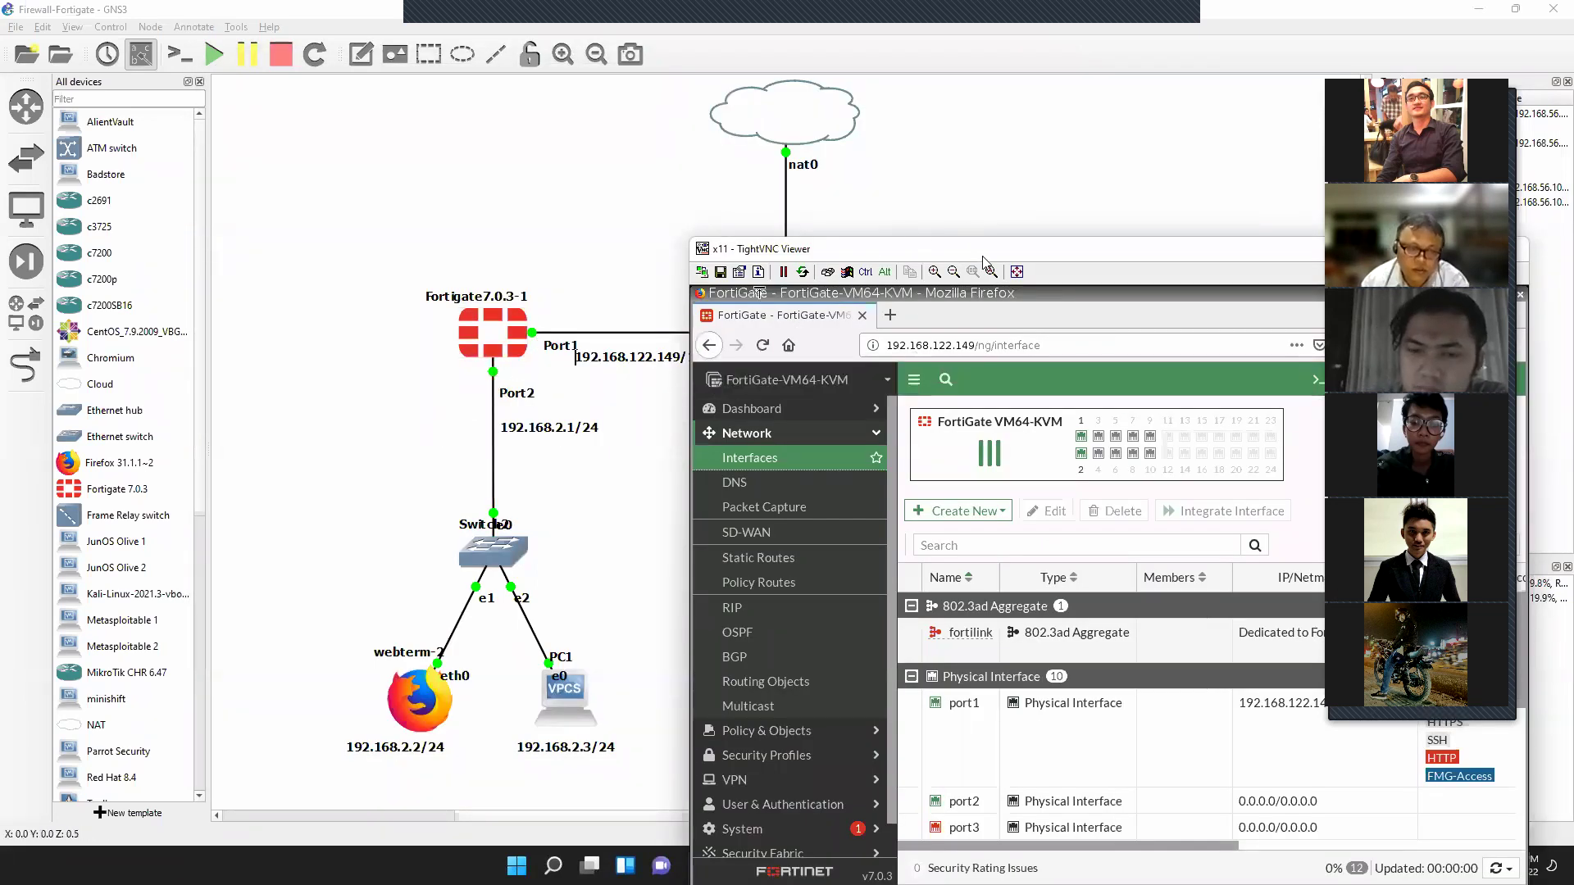
pyautogui.moveTo(983, 254); pyautogui.dragTo(620, 85)
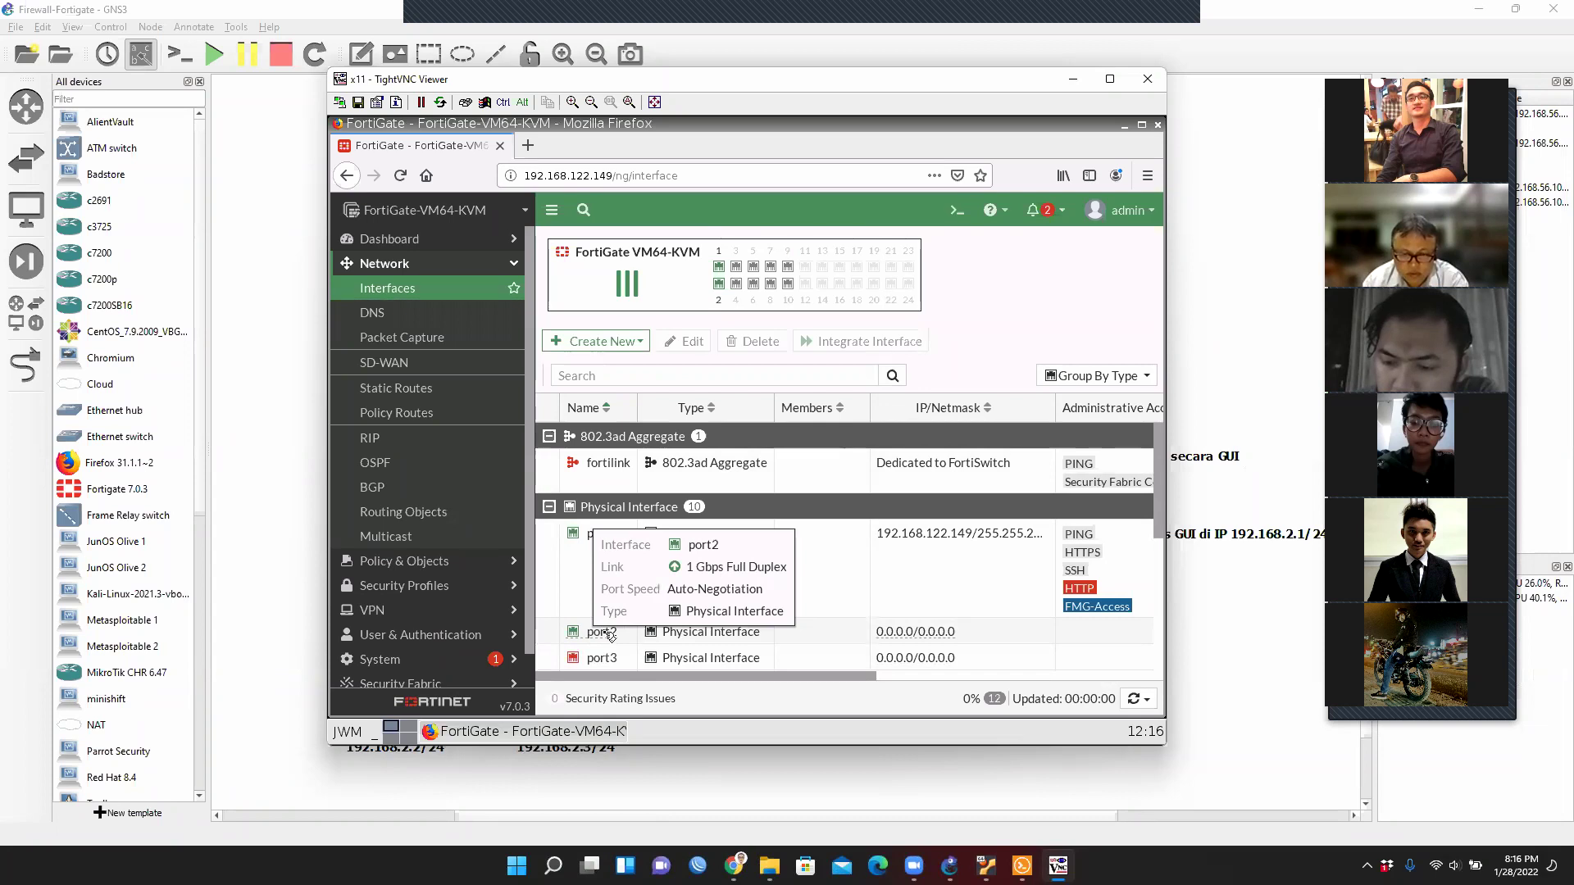
pyautogui.click(609, 636)
# Edit port2 and set its IP address to 192.168.2.1/24.
pyautogui.doubleClick(610, 636)
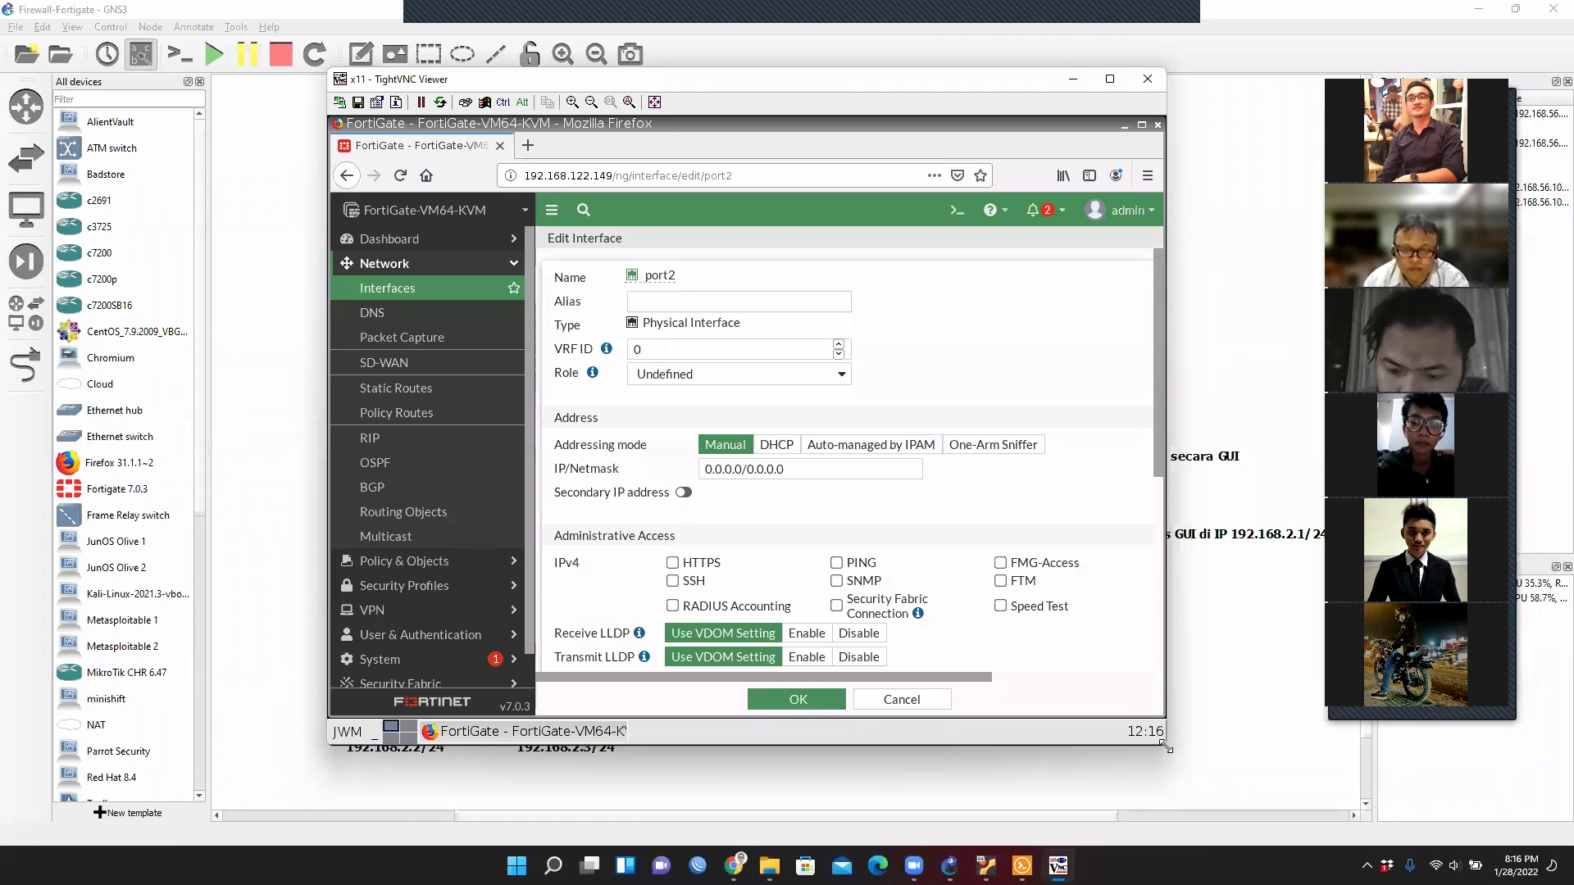
pyautogui.moveTo(1164, 746); pyautogui.dragTo(1334, 786)
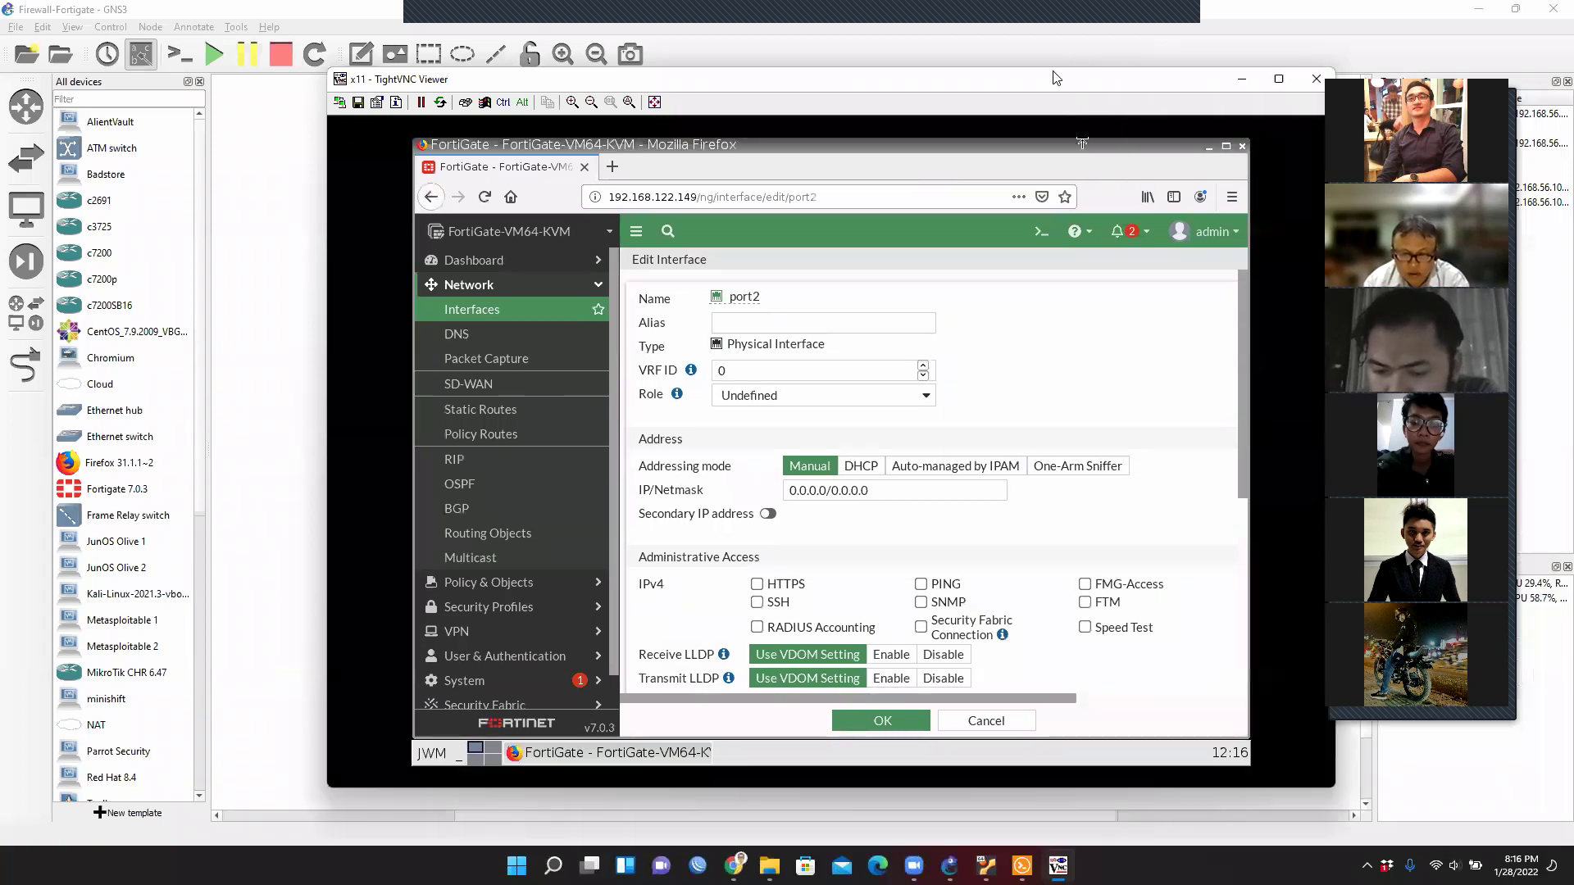
pyautogui.moveTo(1053, 78); pyautogui.dragTo(942, 46)
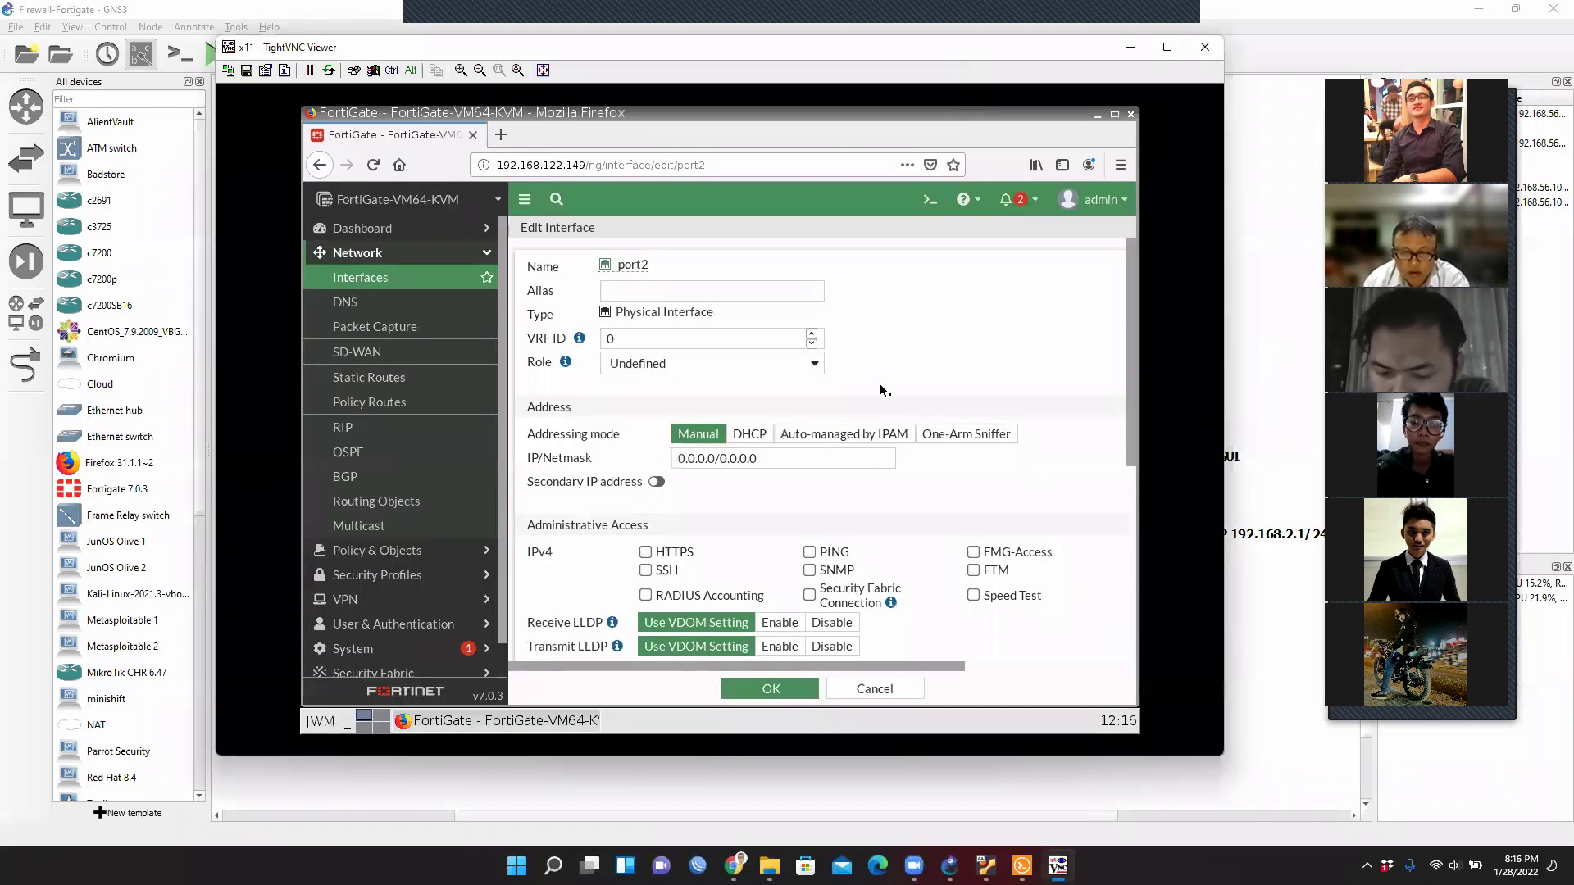
pyautogui.click(667, 292)
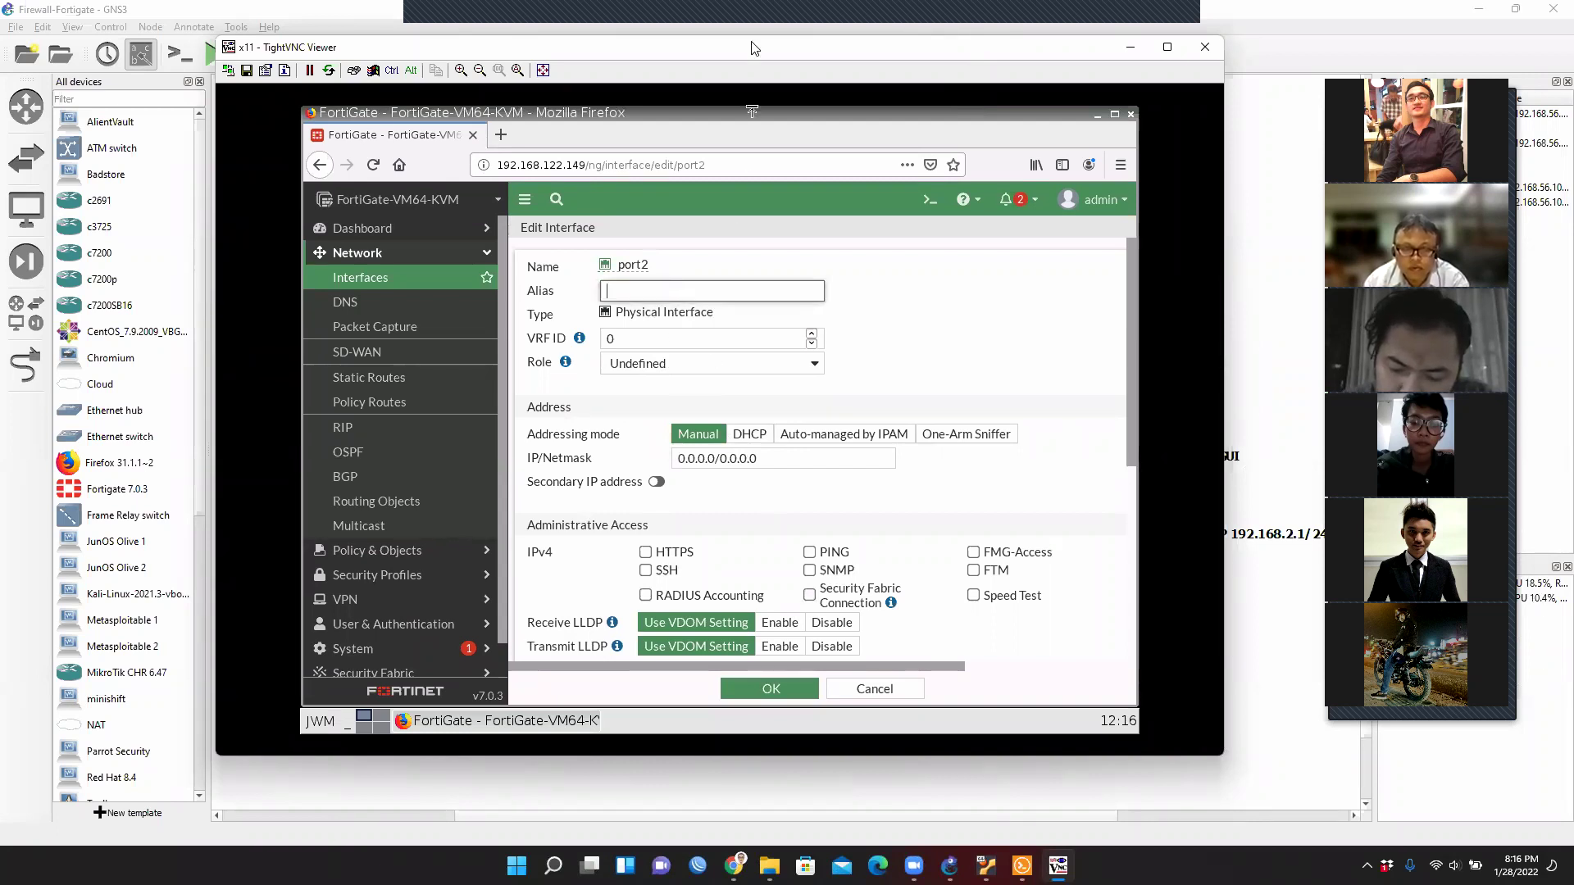
pyautogui.moveTo(767, 64); pyautogui.dragTo(1152, 96)
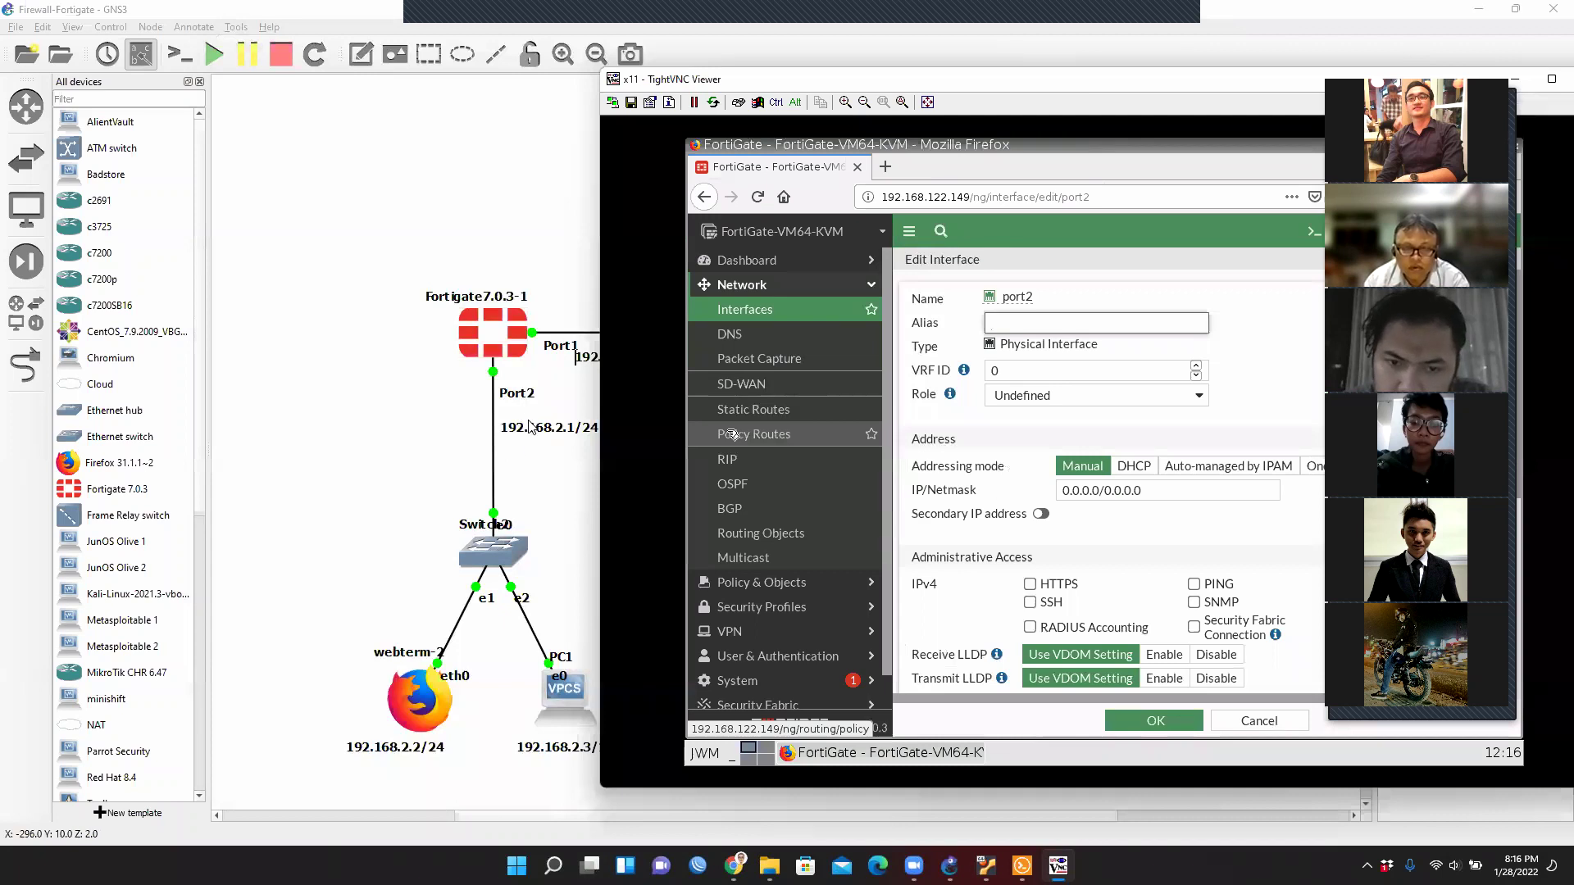
pyautogui.moveTo(1078, 89); pyautogui.dragTo(704, 68)
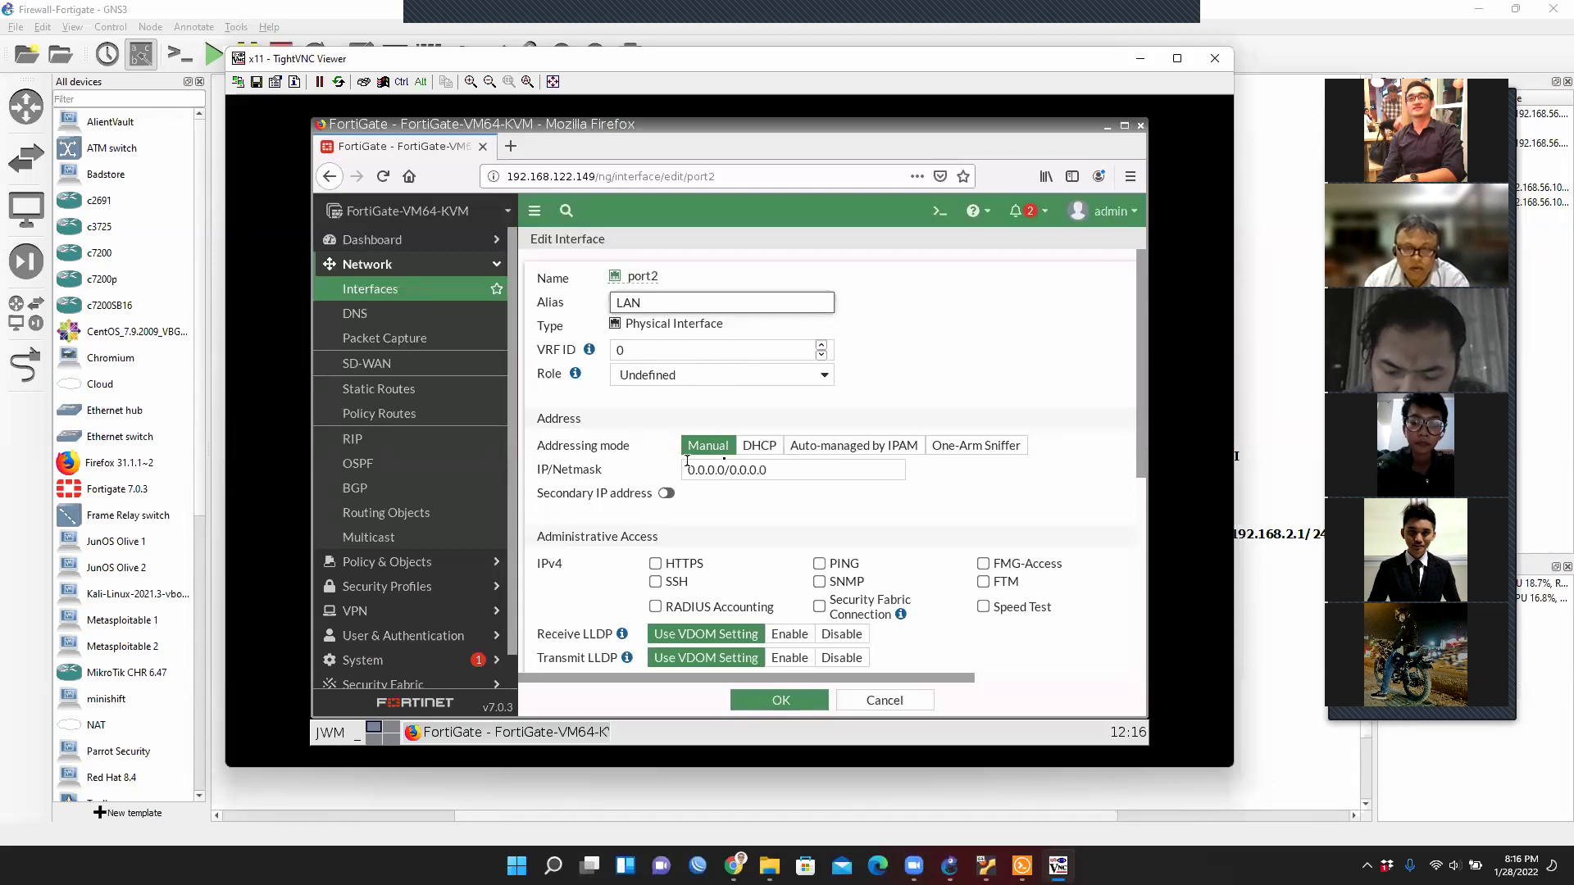
pyautogui.click(793, 474)
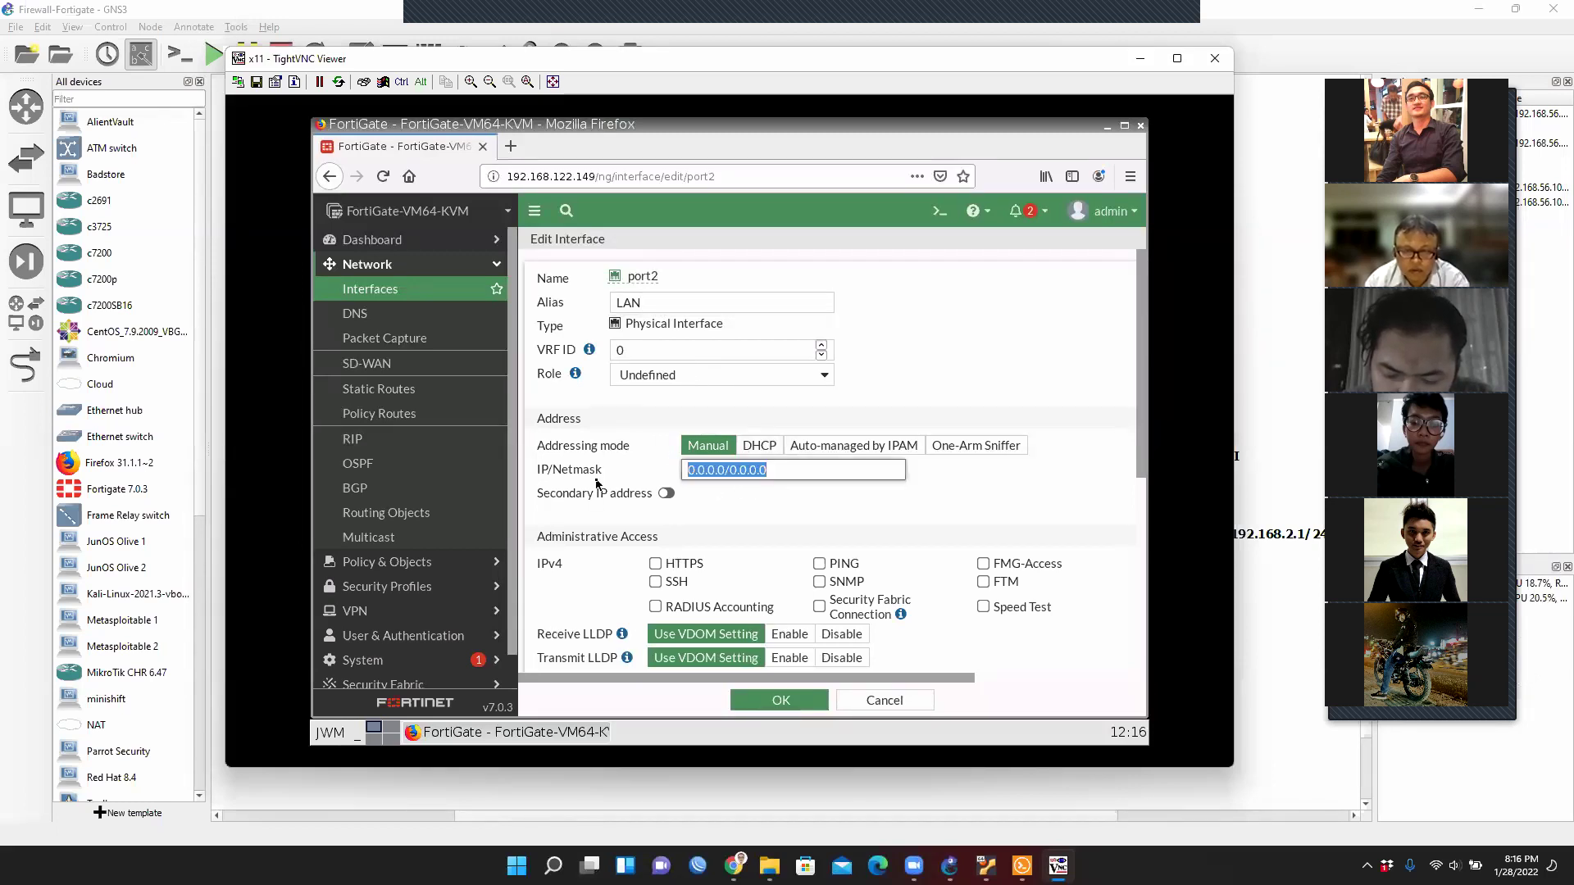
pyautogui.write('192.')
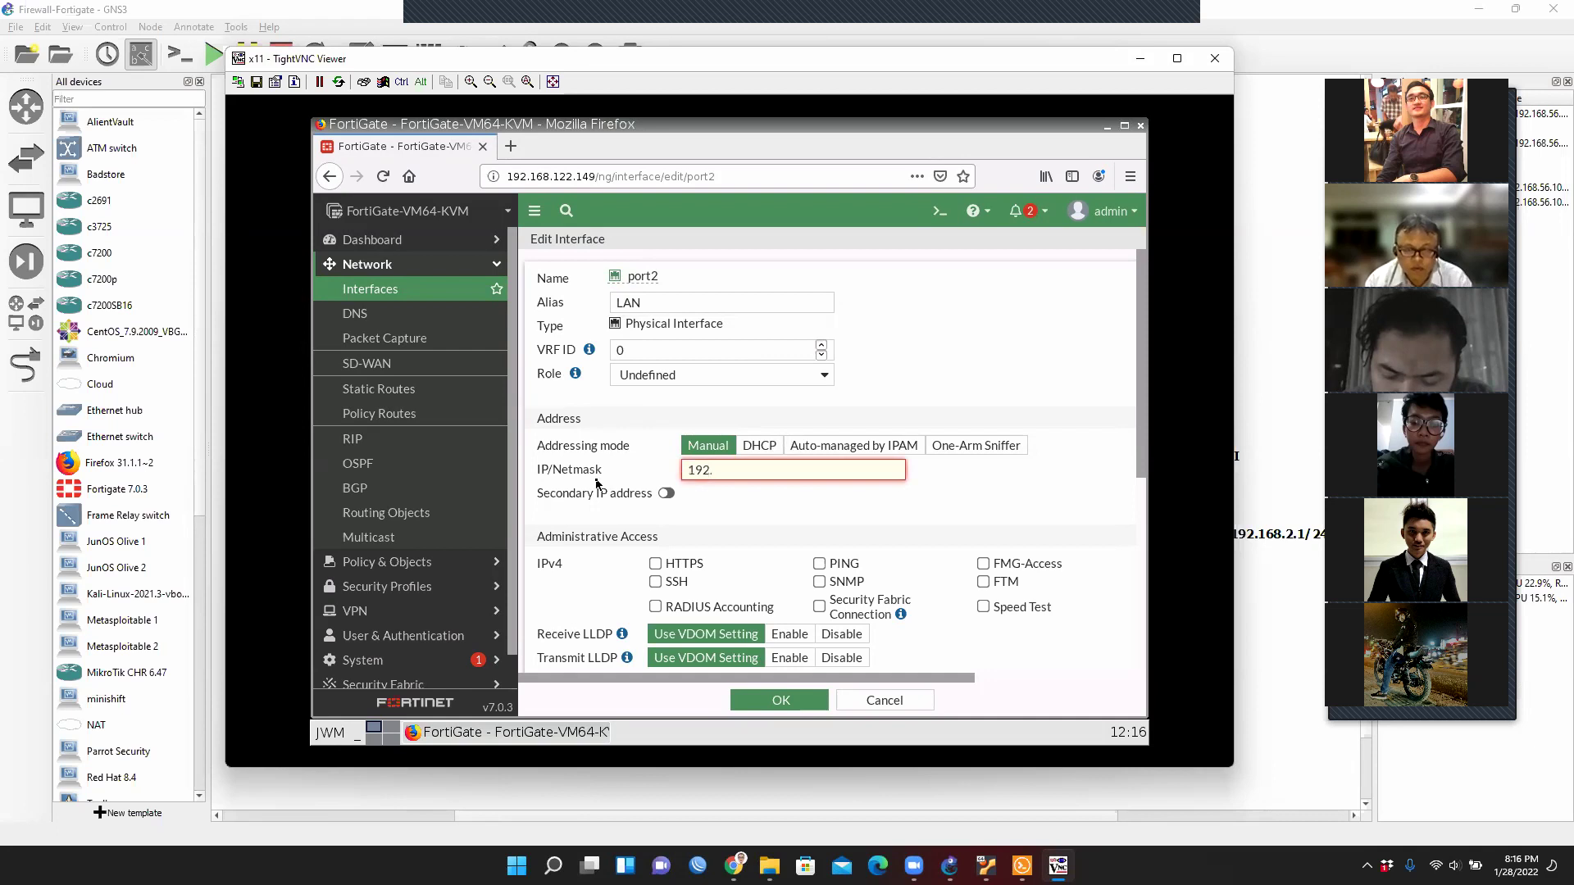
pyautogui.write('168.2.1/24')
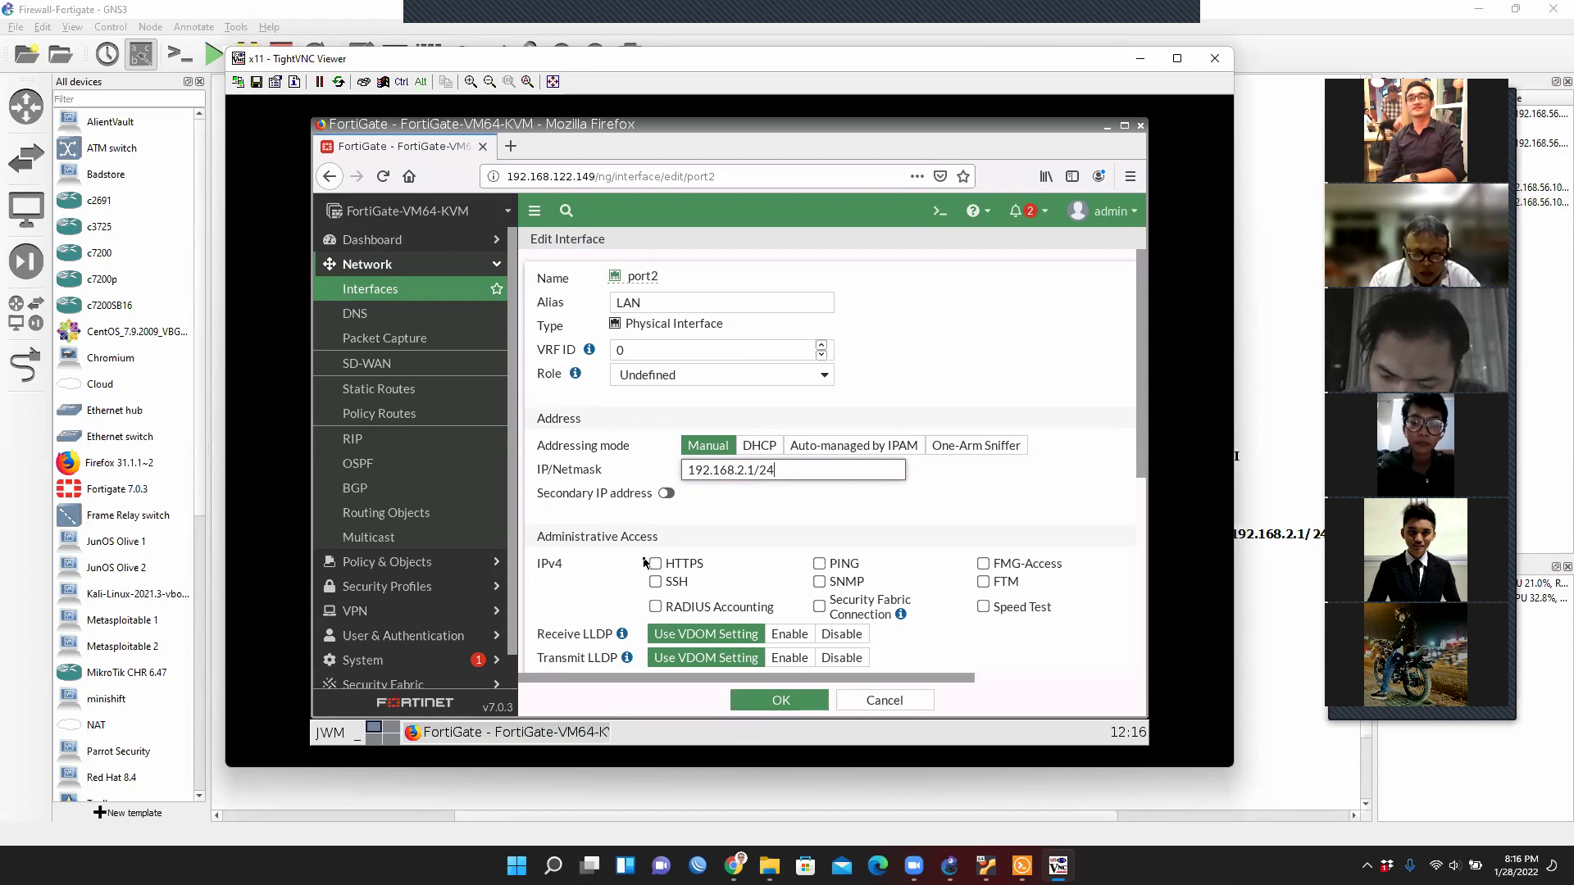
# Enable HTTPS, SSH, PING and FMG-Access administrative access on port2 and save it.
pyautogui.click(655, 564)
pyautogui.click(655, 582)
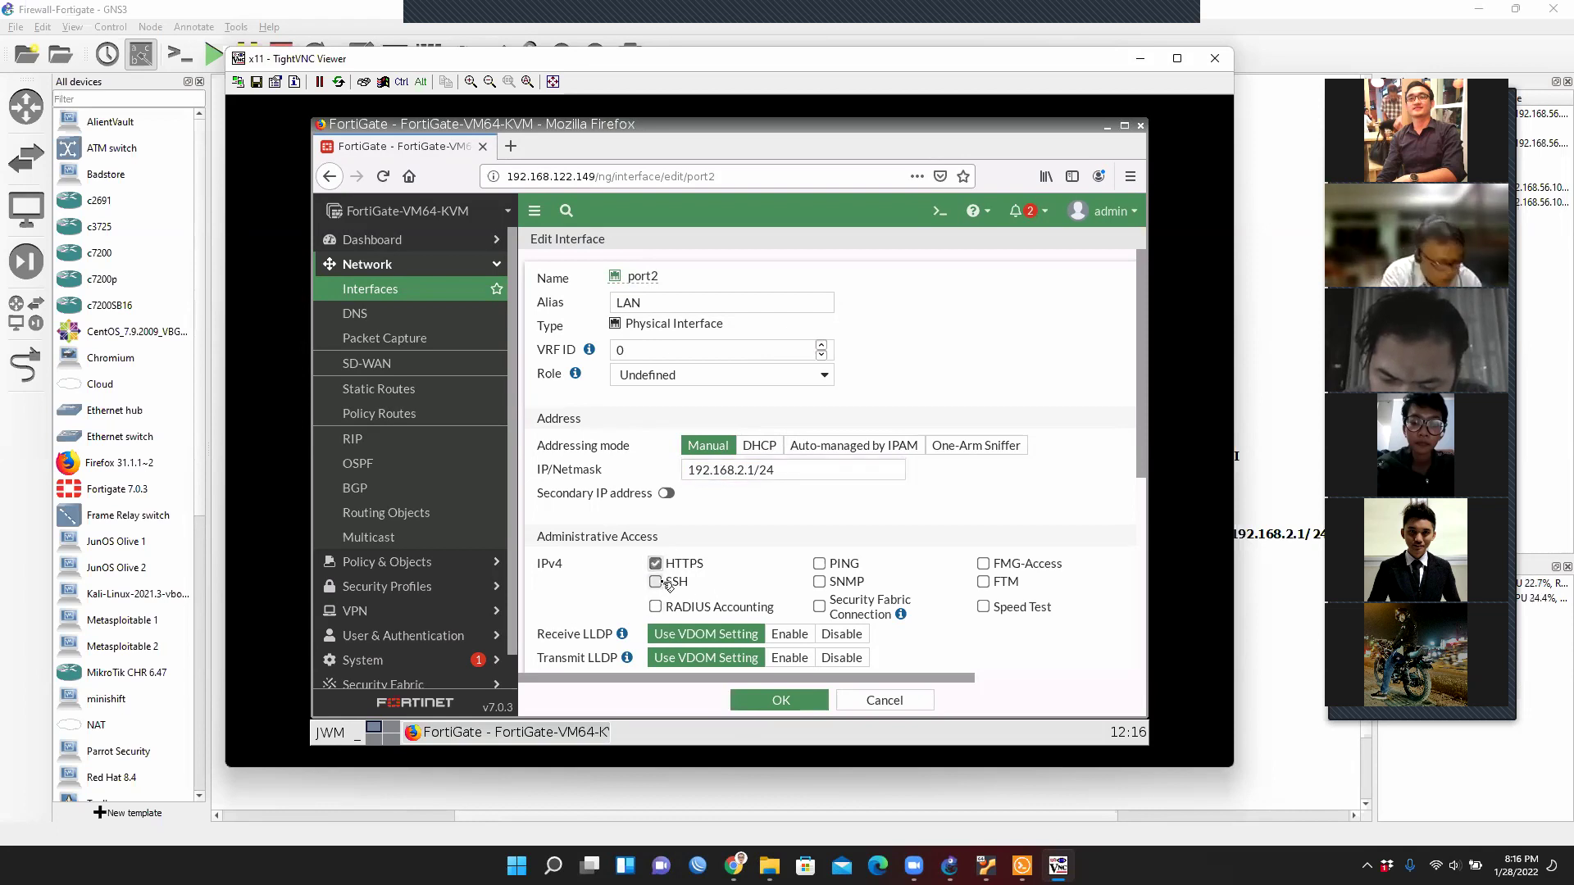
pyautogui.click(819, 563)
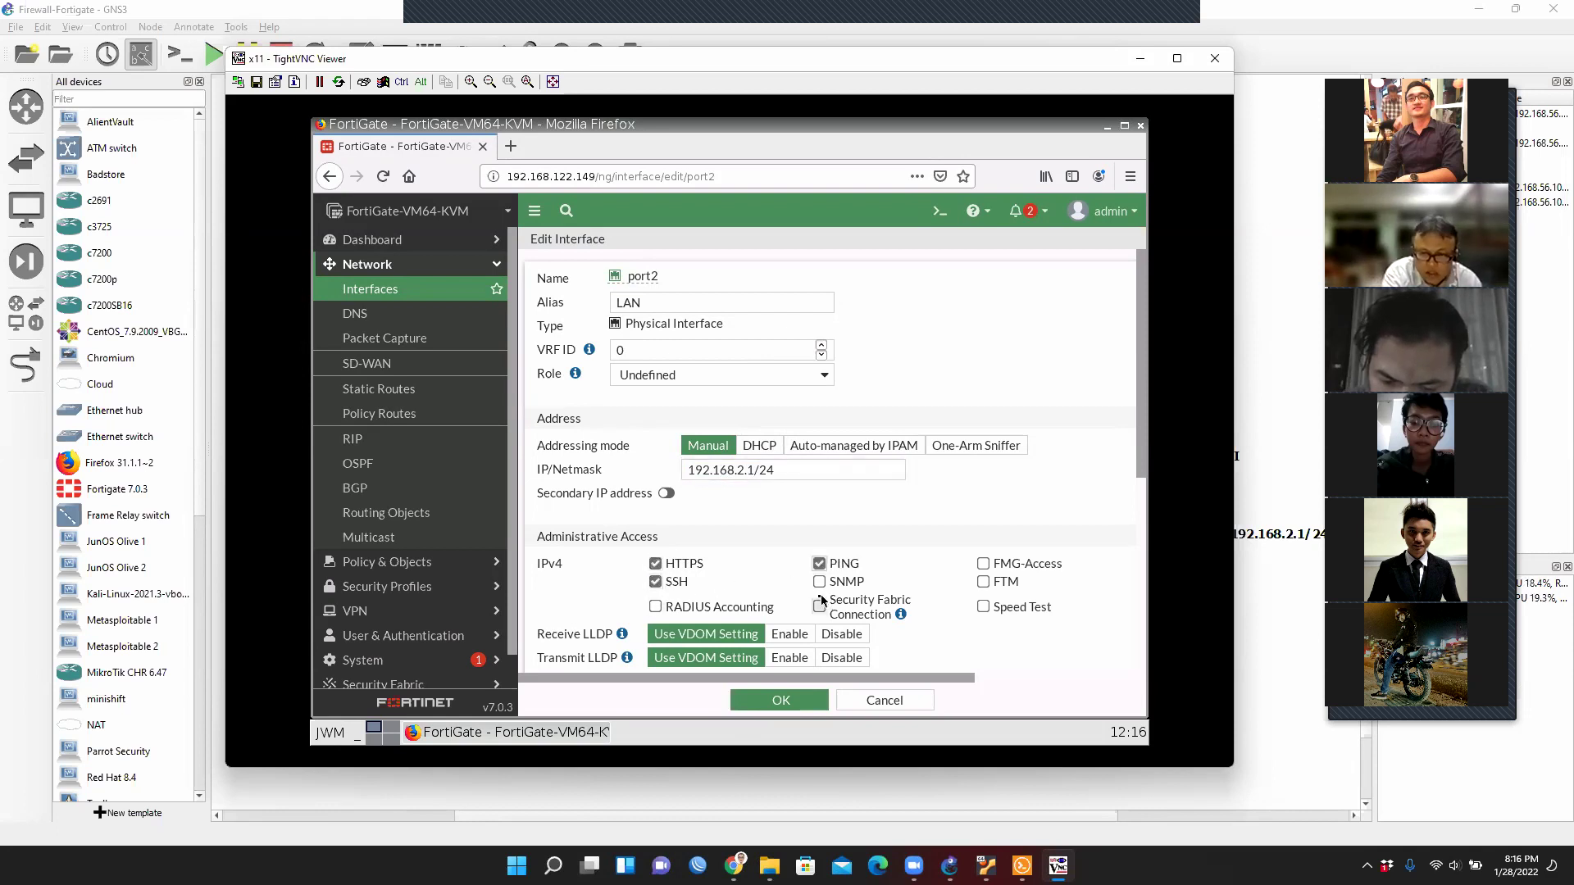
pyautogui.click(986, 564)
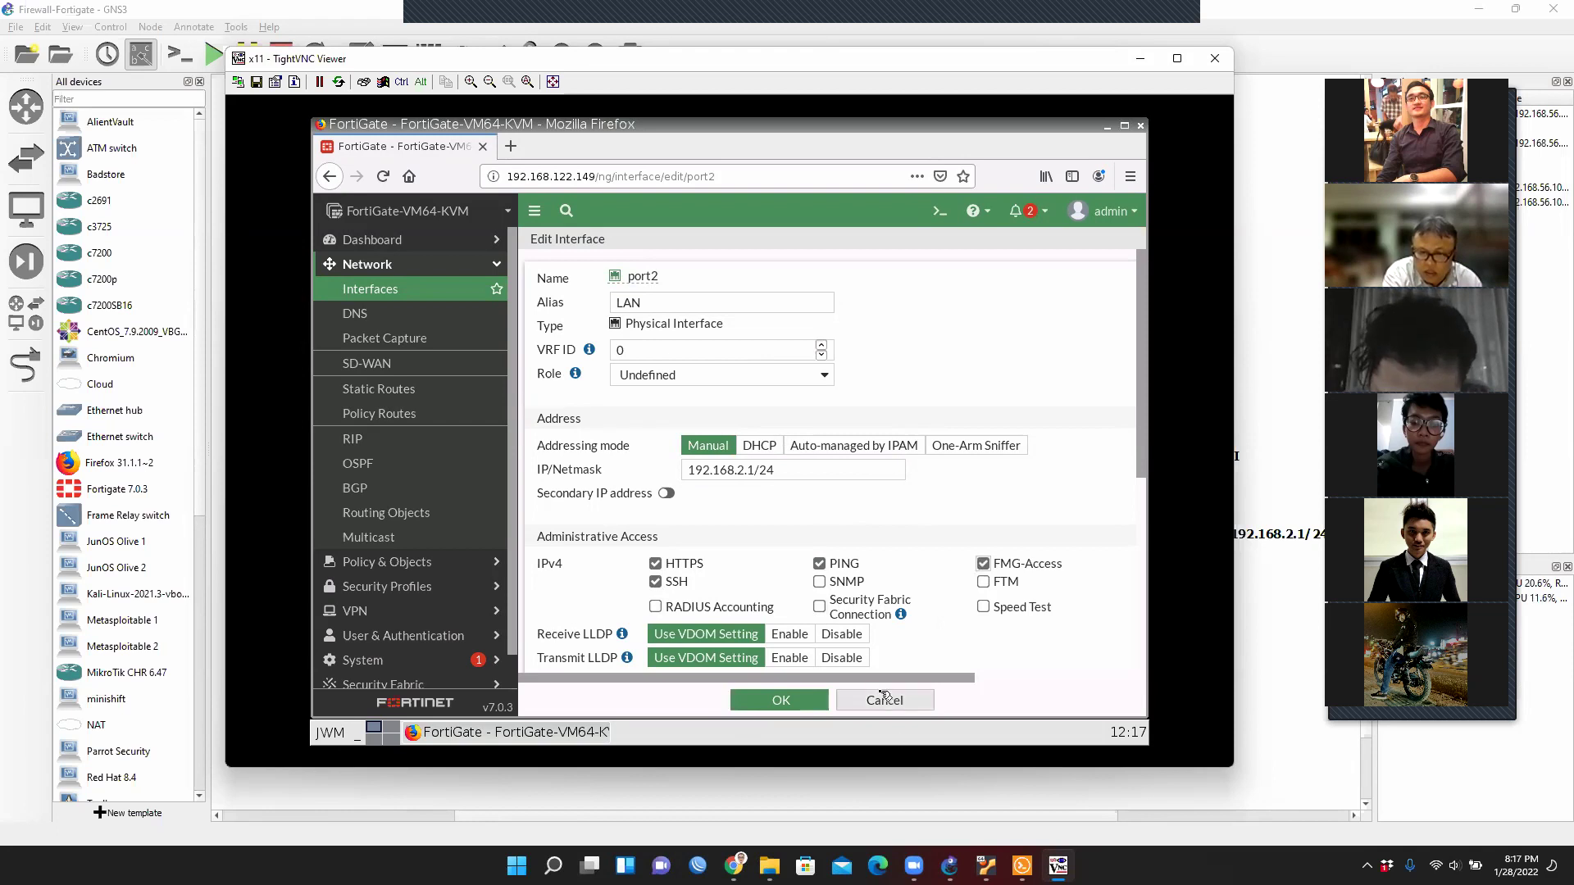
pyautogui.scroll(-1, 952, 557)
pyautogui.scroll(-5, 952, 557)
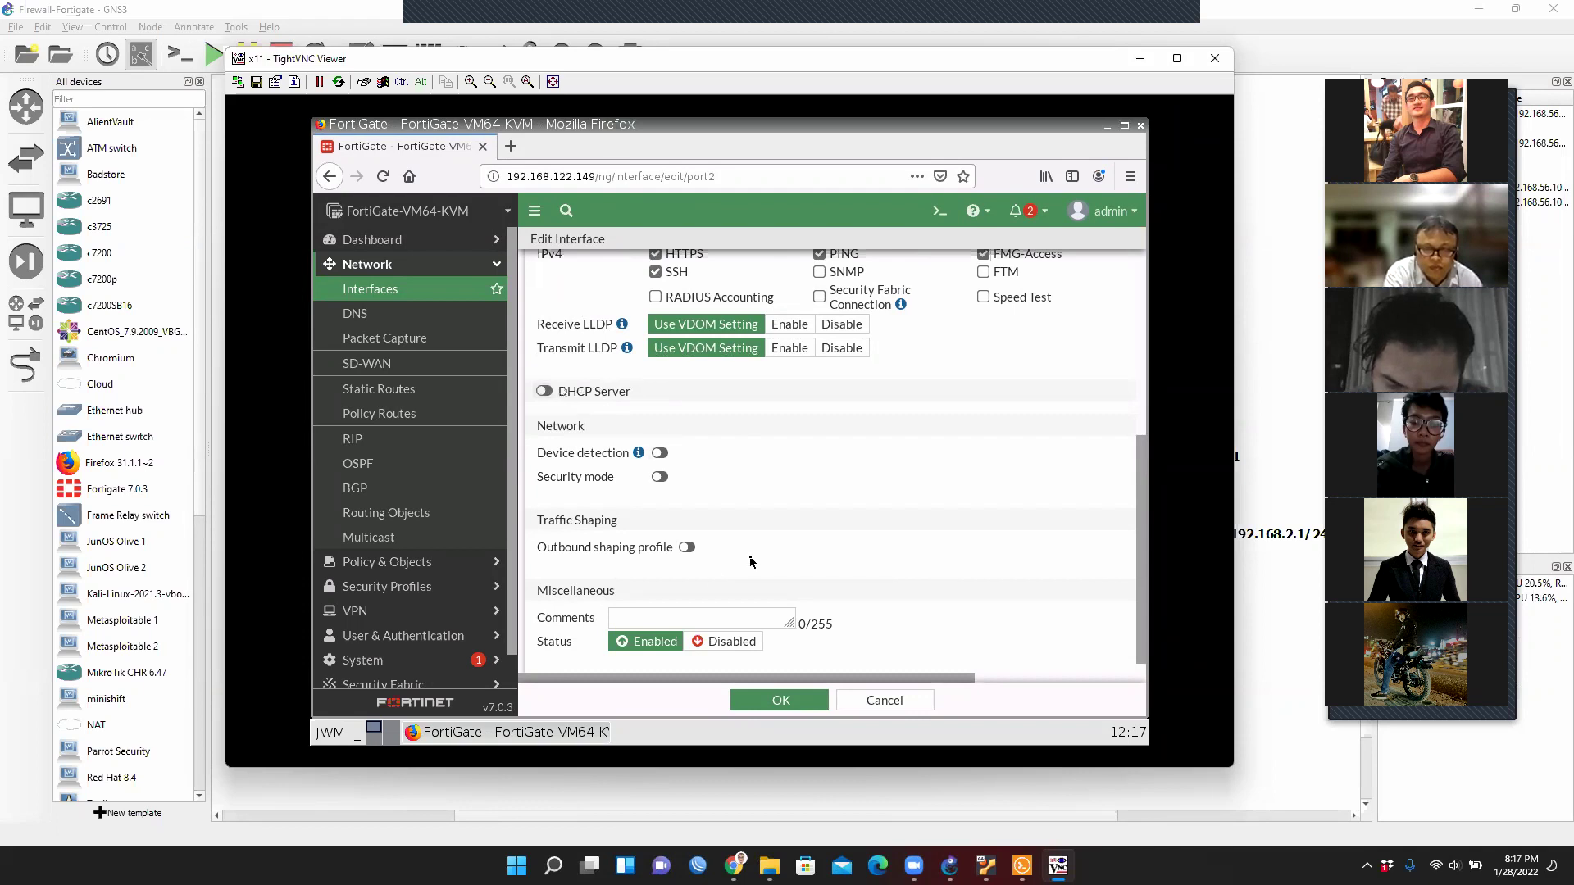
pyautogui.scroll(-1, 656, 533)
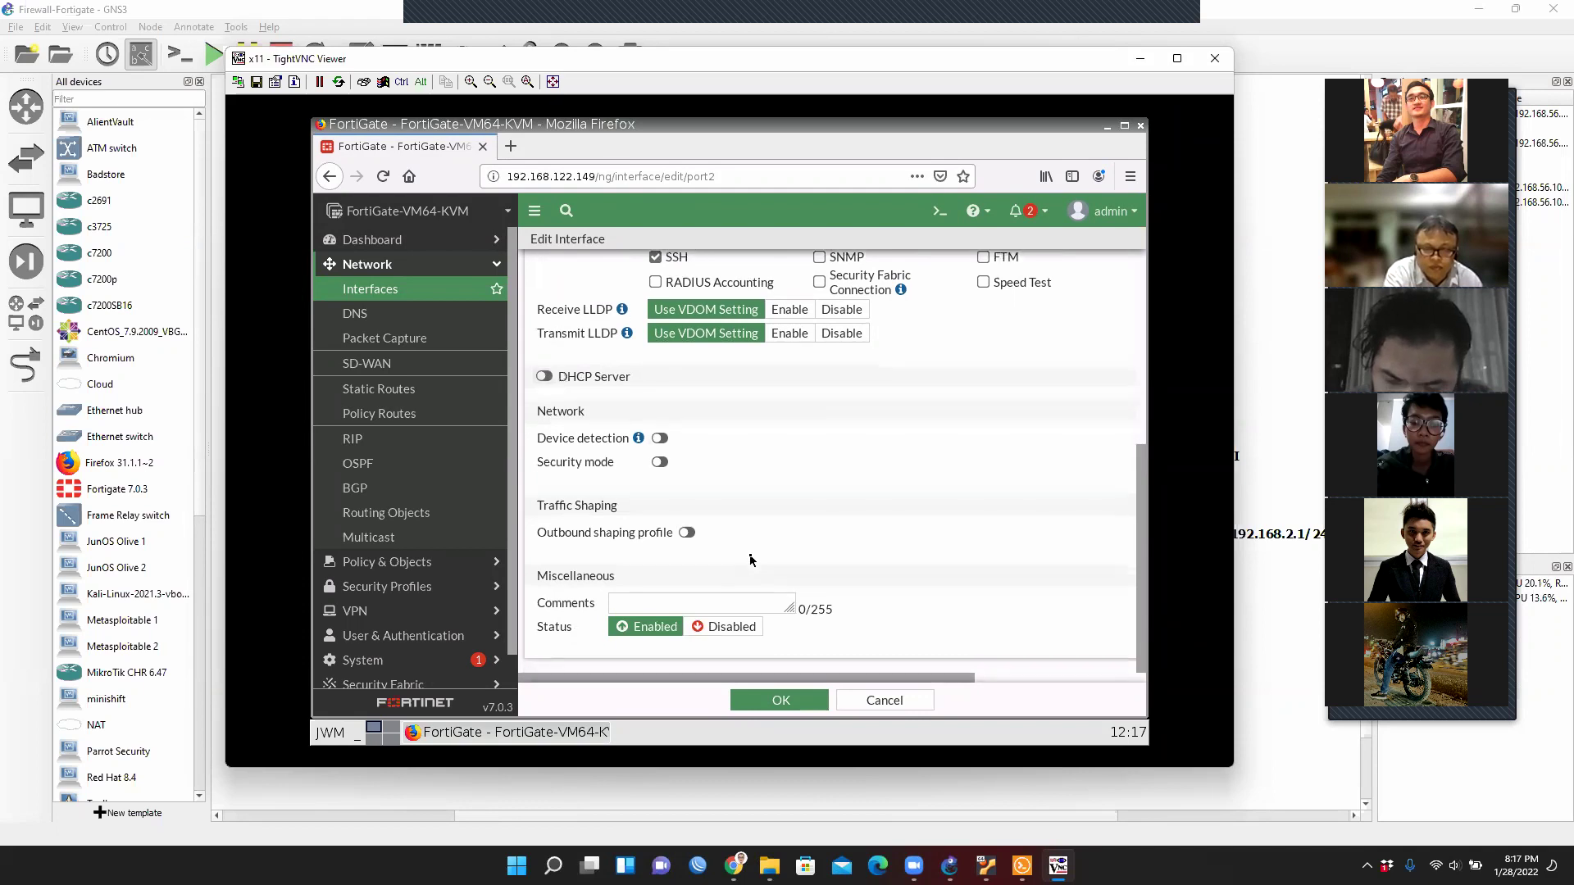
pyautogui.click(766, 701)
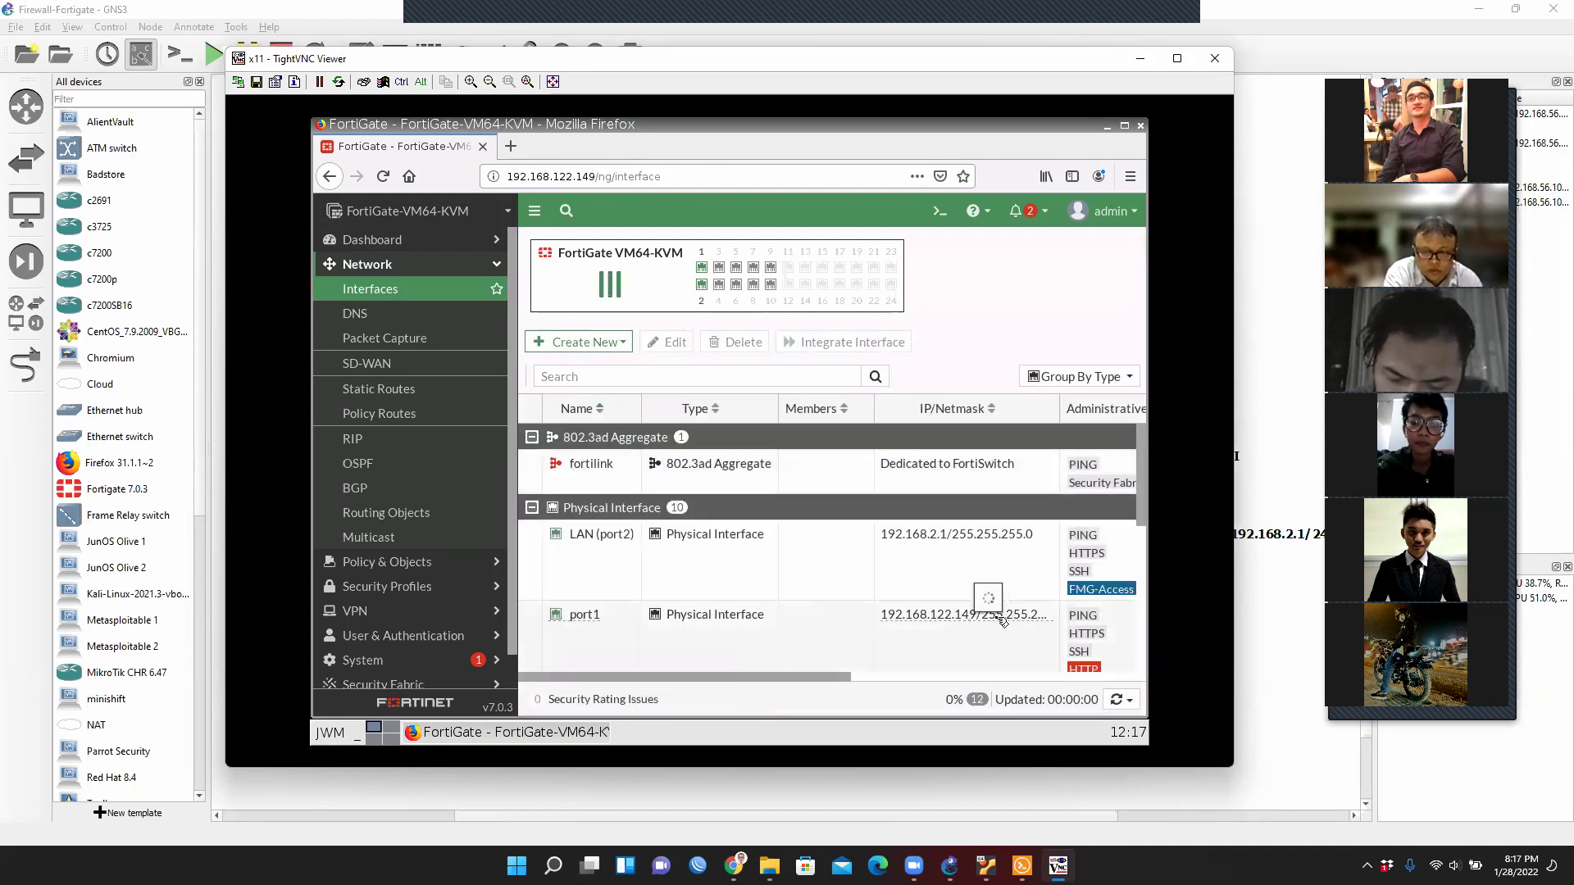
# Review port1's administrative access, save it unchanged, and minimize the TightVNC viewer.
pyautogui.scroll(-1, 1057, 631)
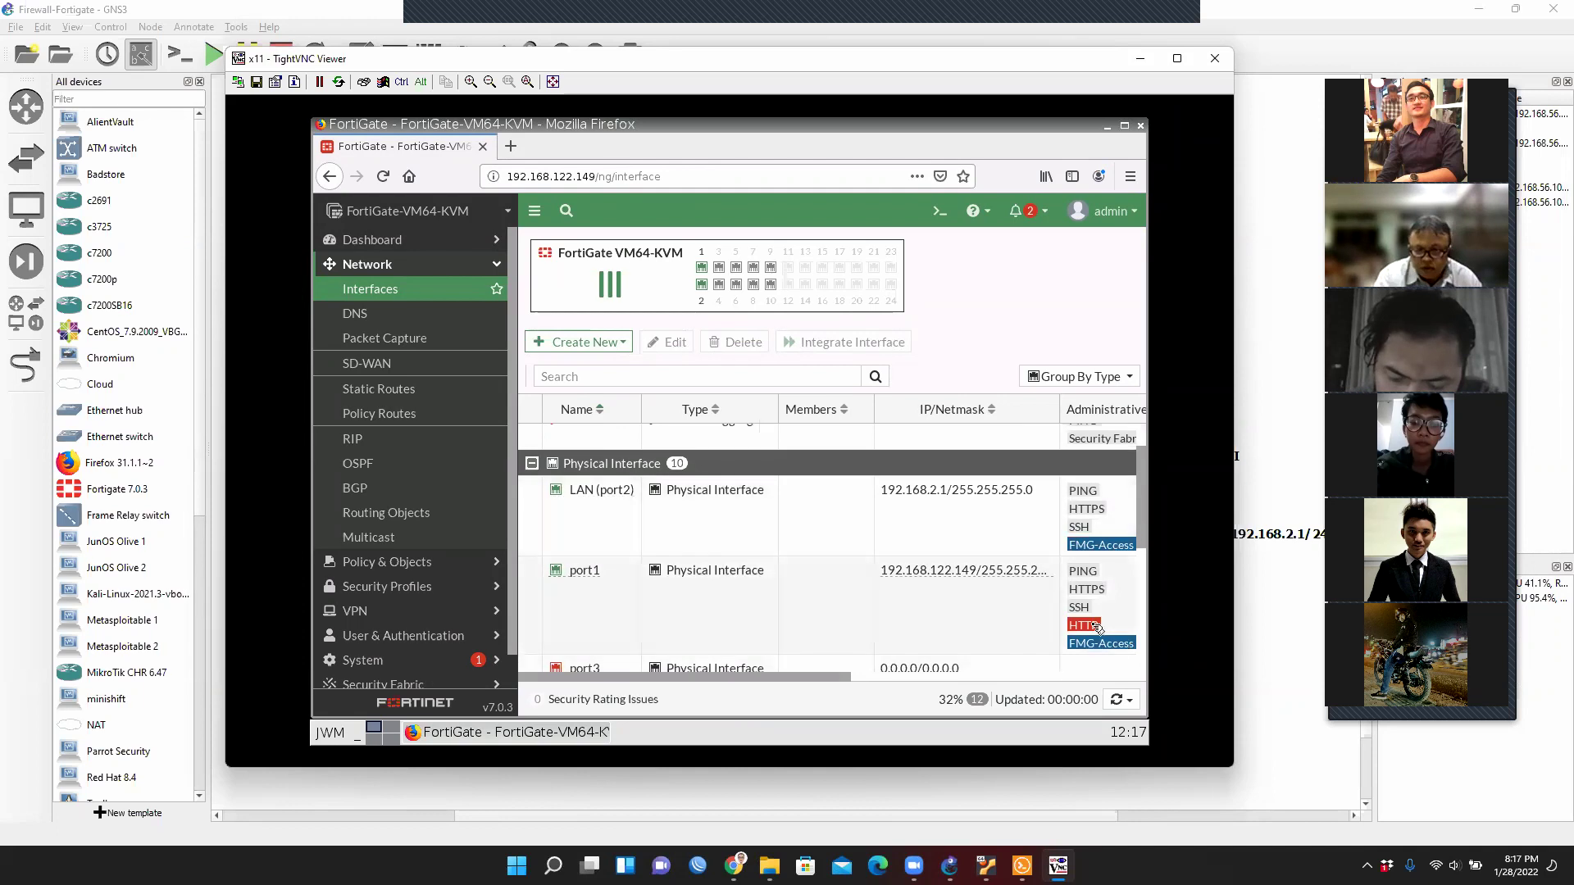
pyautogui.doubleClick(1096, 626)
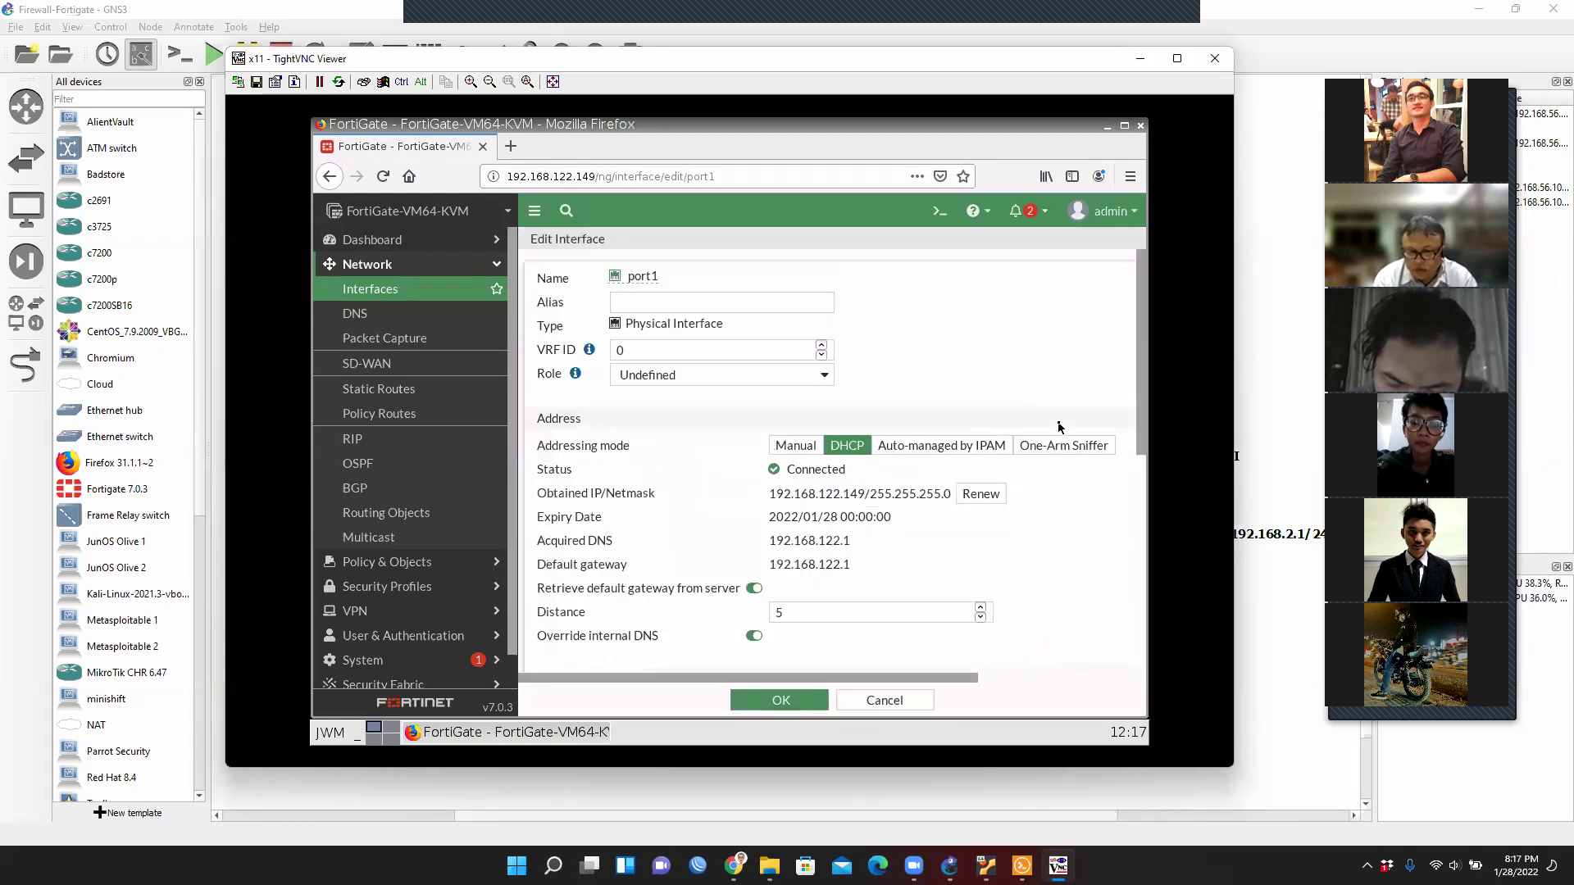
pyautogui.scroll(-3, 1050, 434)
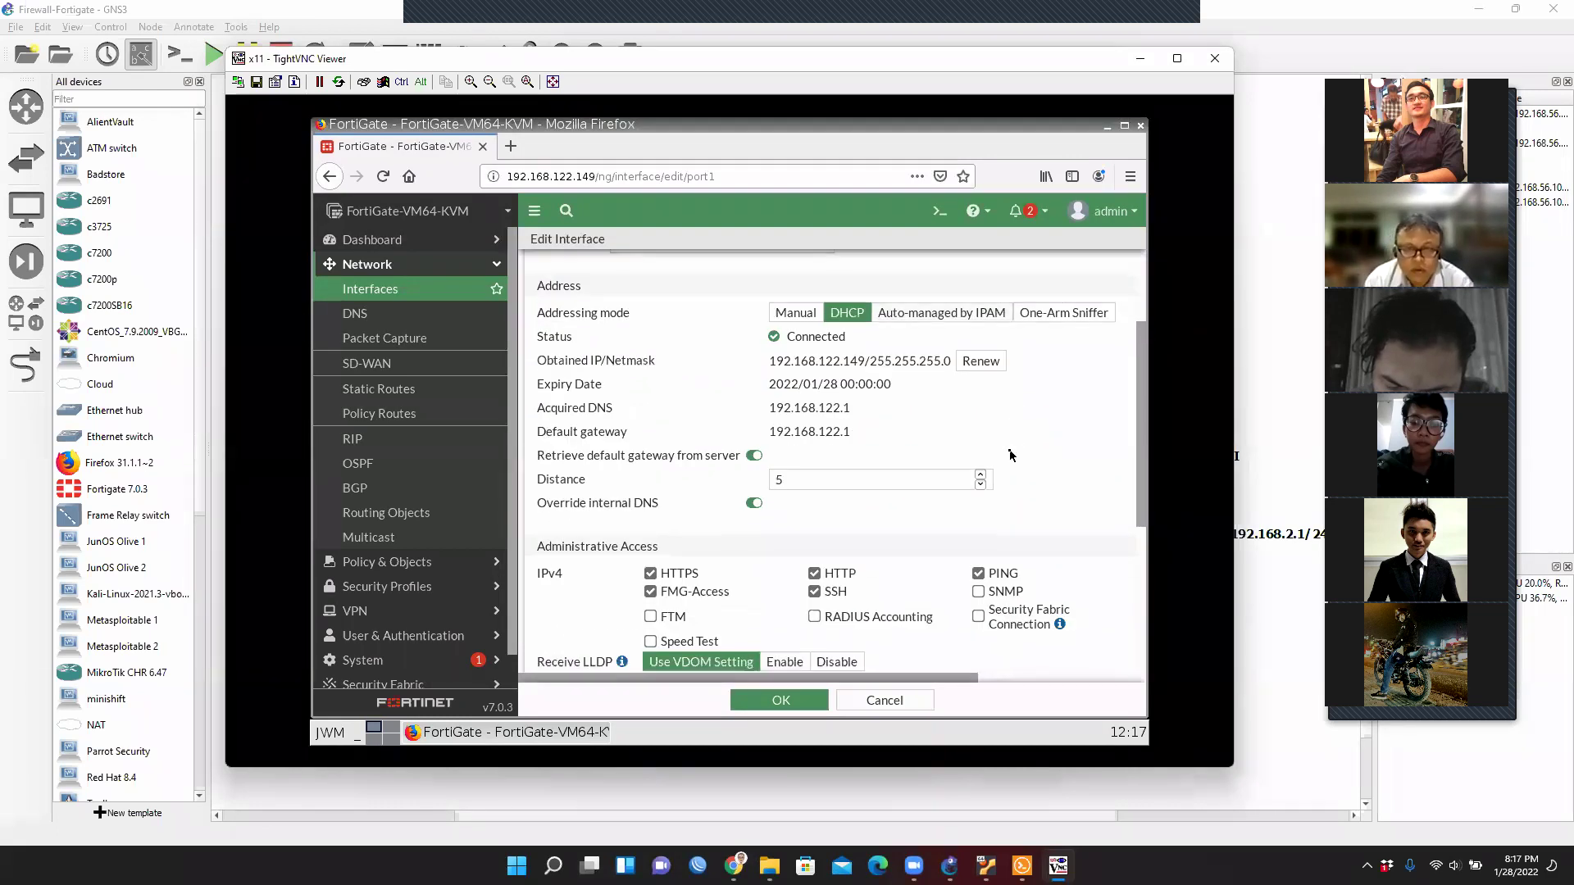
pyautogui.scroll(-1, 976, 471)
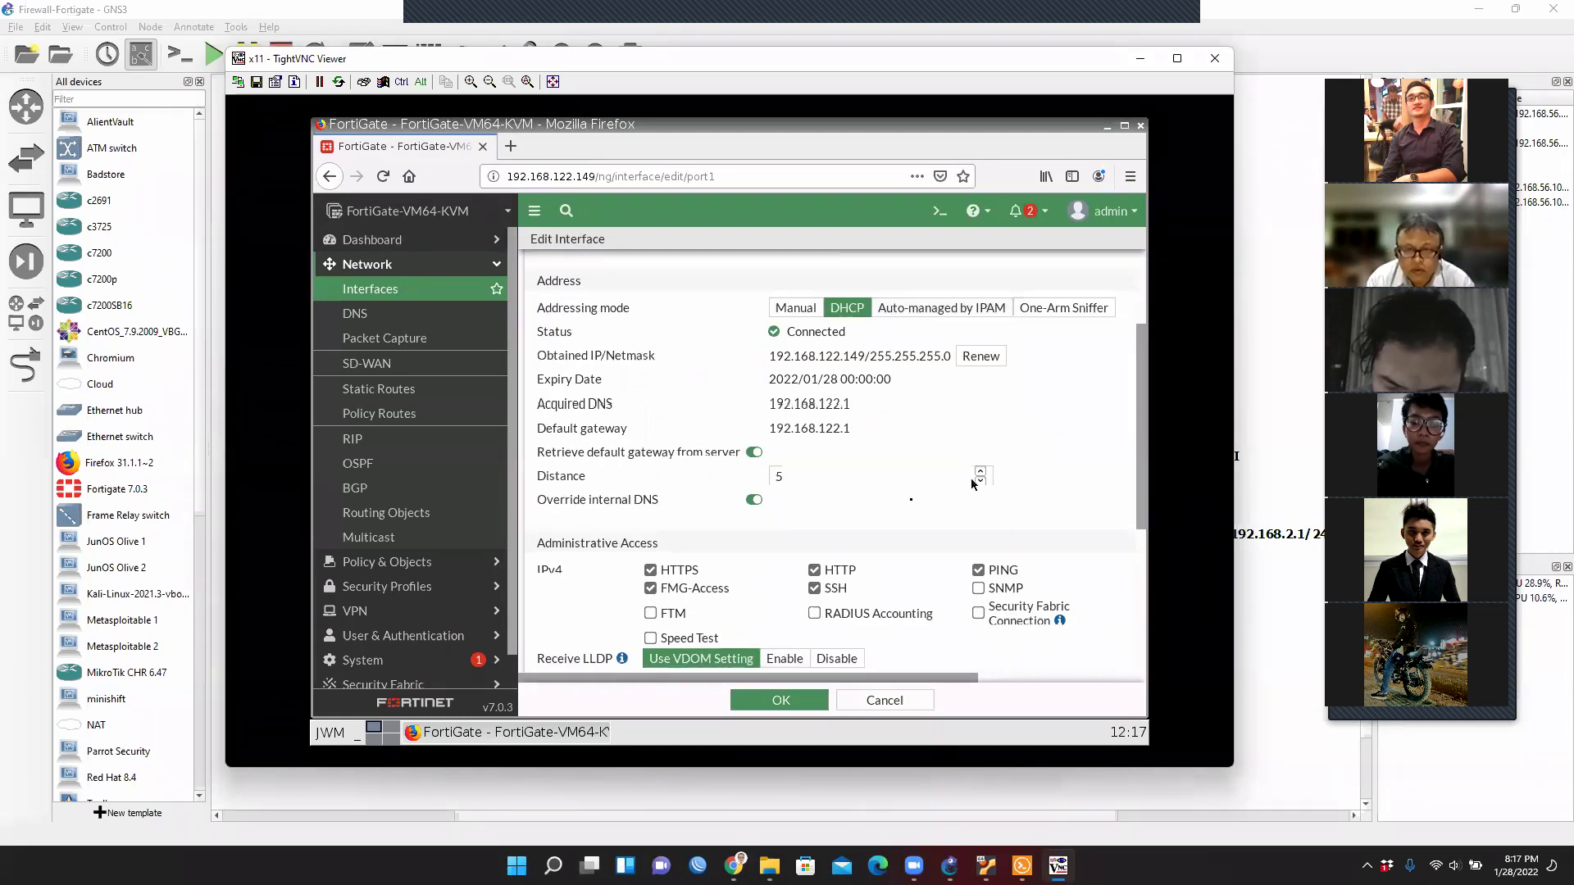
pyautogui.click(797, 699)
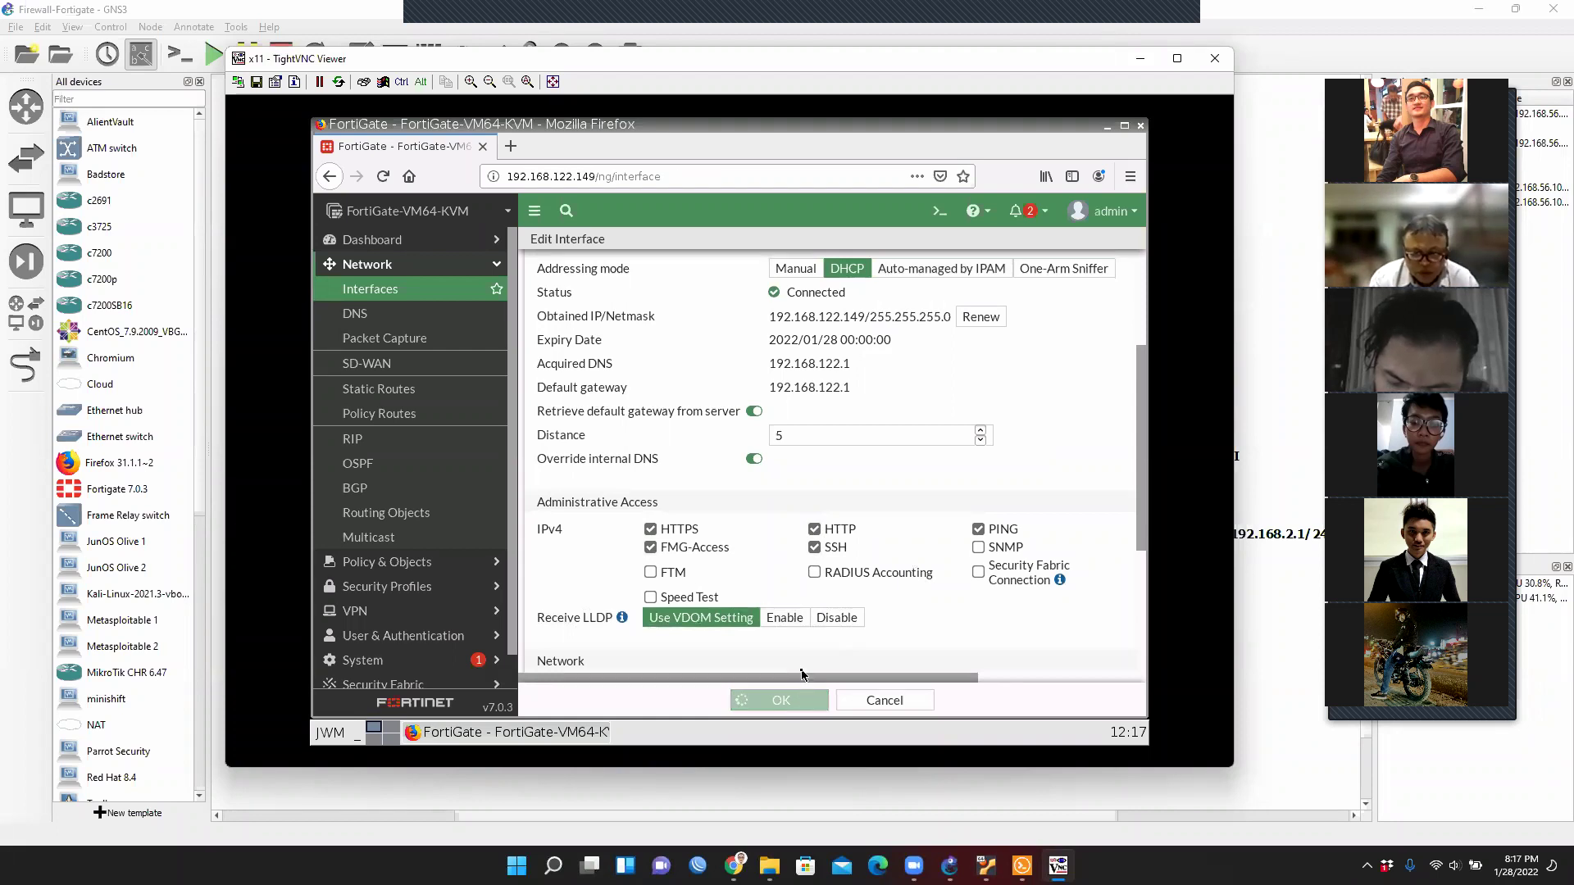
pyautogui.click(1139, 58)
# Re-run ping 192.168.2.1 from PC1, now getting five replies, then minimize Solar-PuTTY.
pyautogui.doubleClick(561, 710)
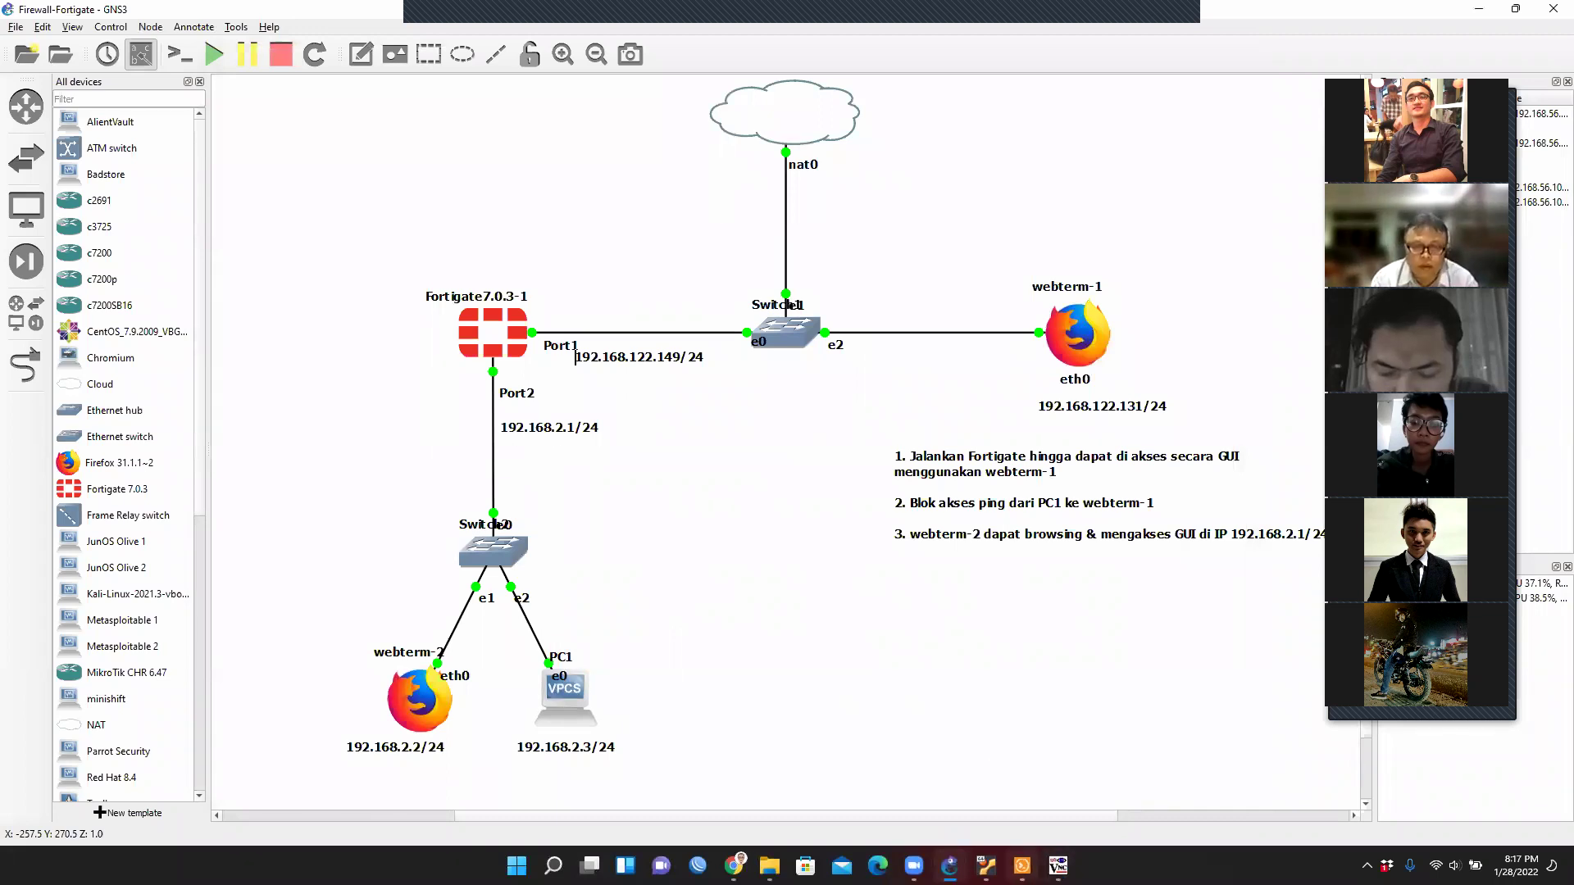
pyautogui.press('Up')
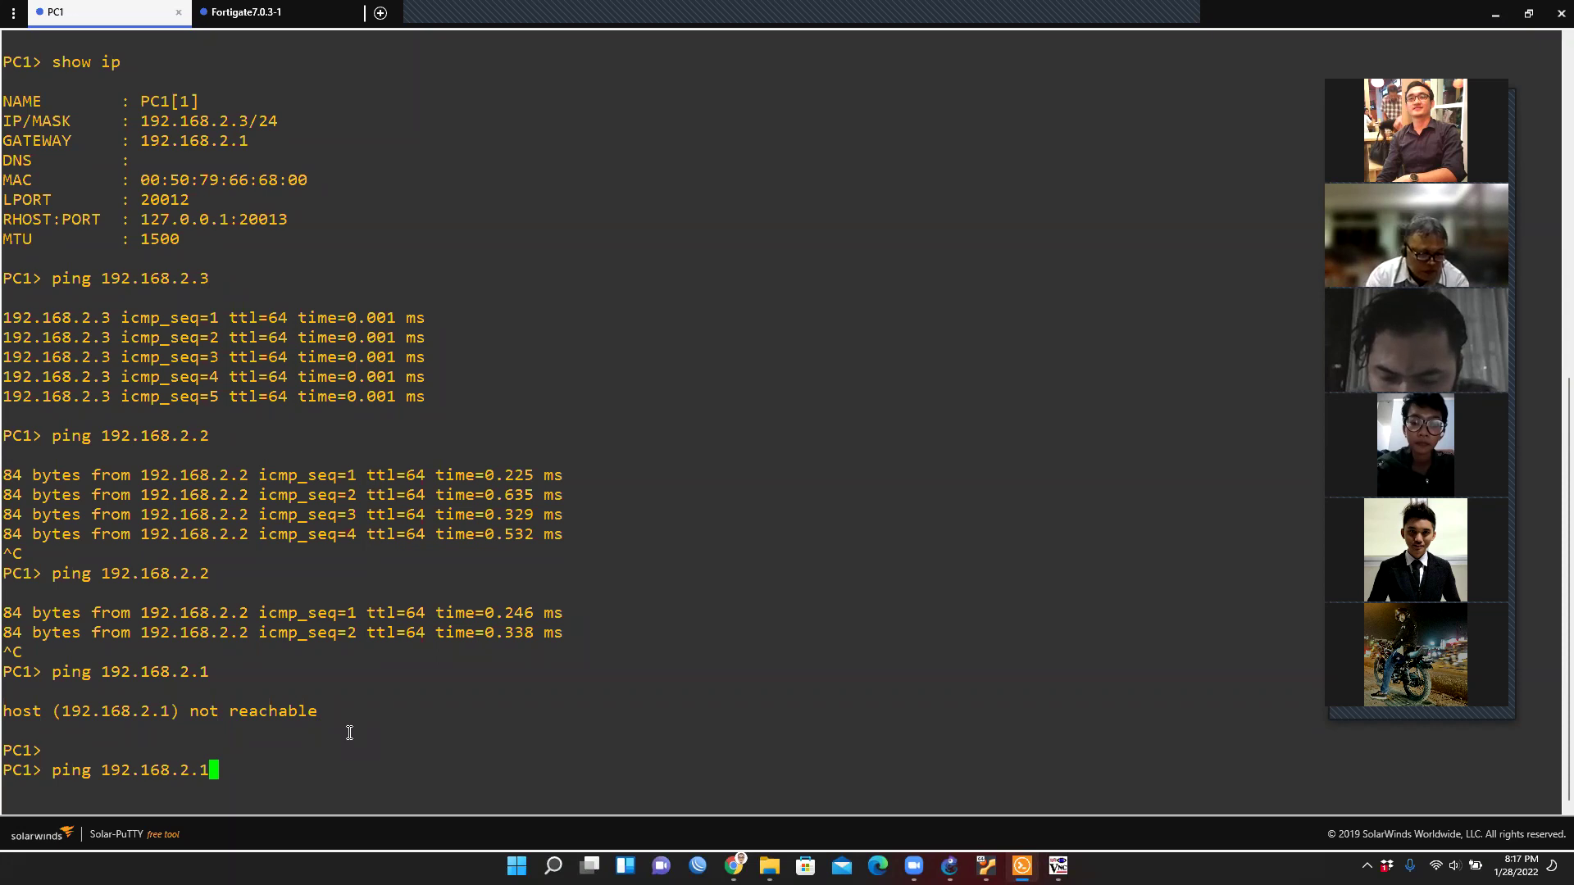
pyautogui.press('Return')
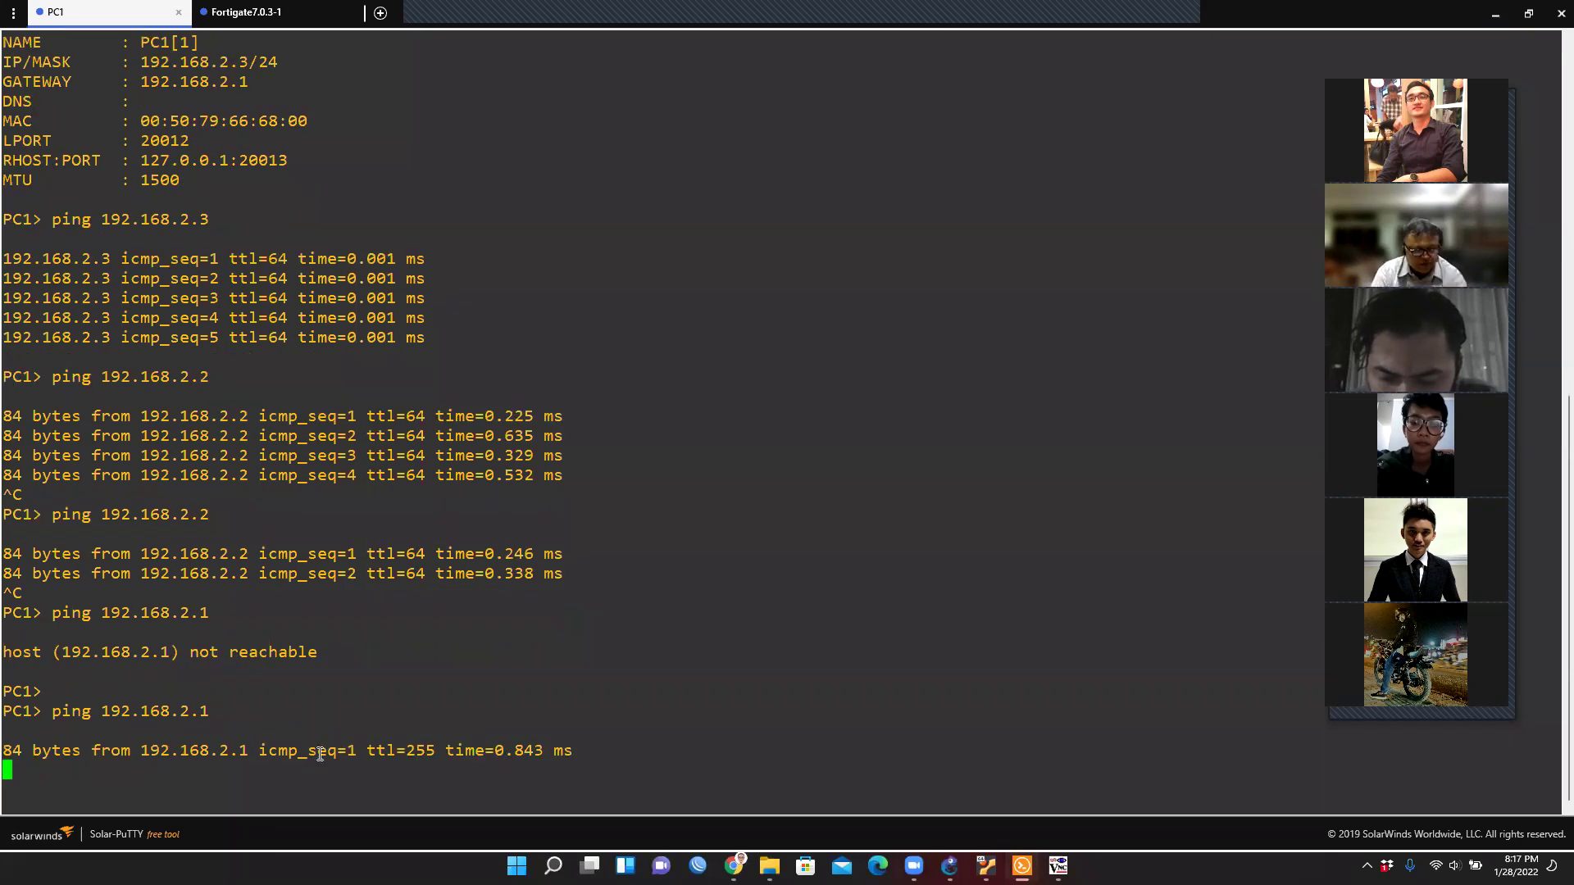
pyautogui.moveTo(578, 730); pyautogui.dragTo(11, 722)
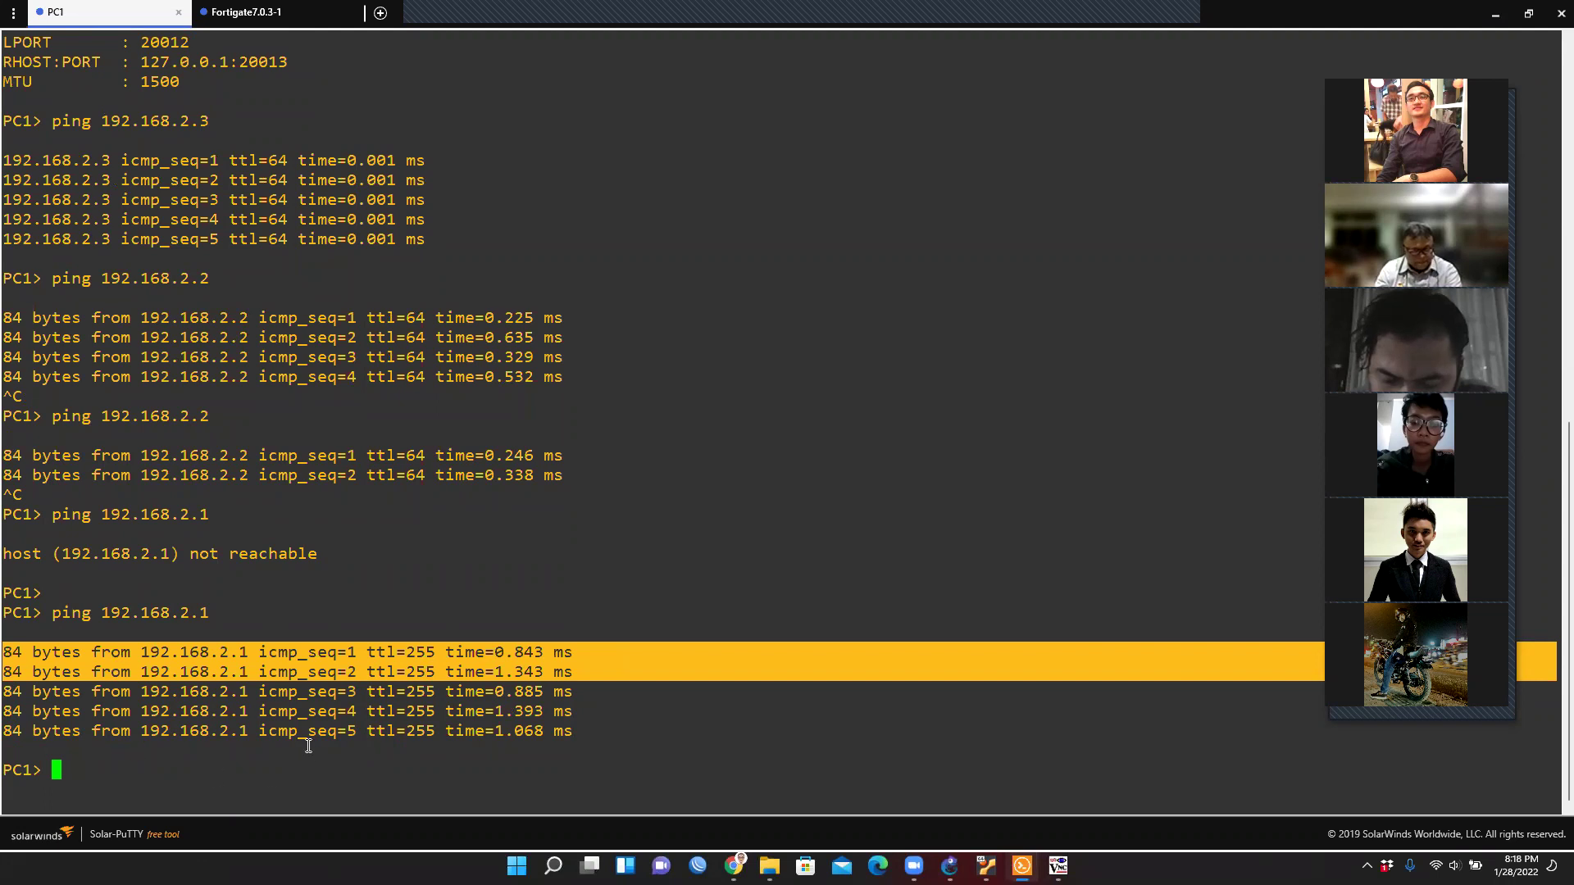
pyautogui.click(1498, 17)
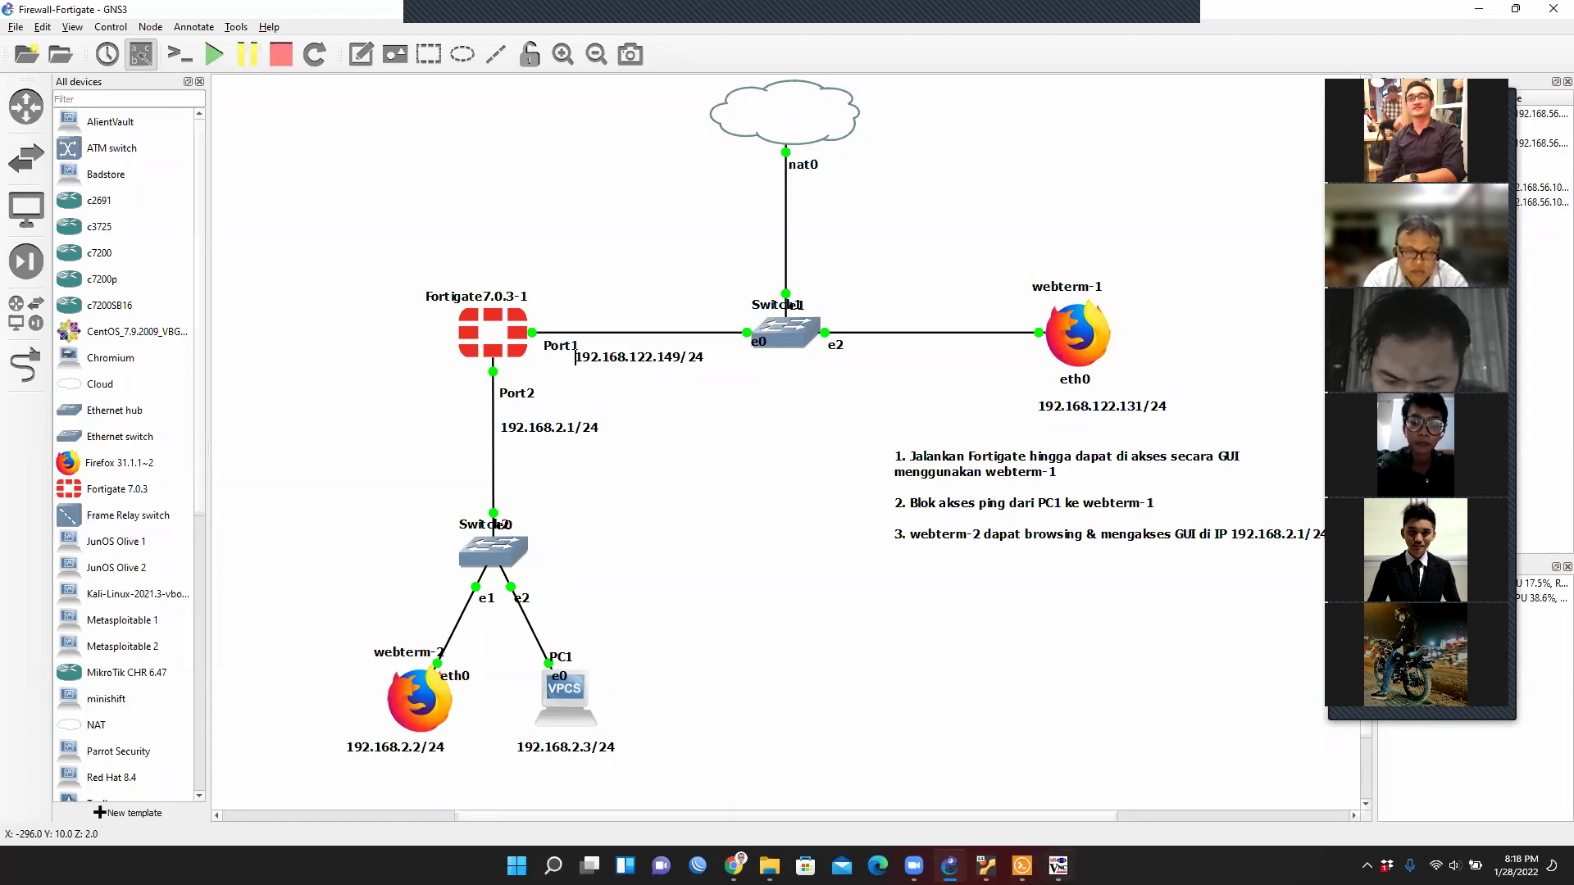
# From PC1, ping FortiGate port1 at 192.168.122.149 and stop it once it times out.
pyautogui.hotkey('alt', 'Tab')
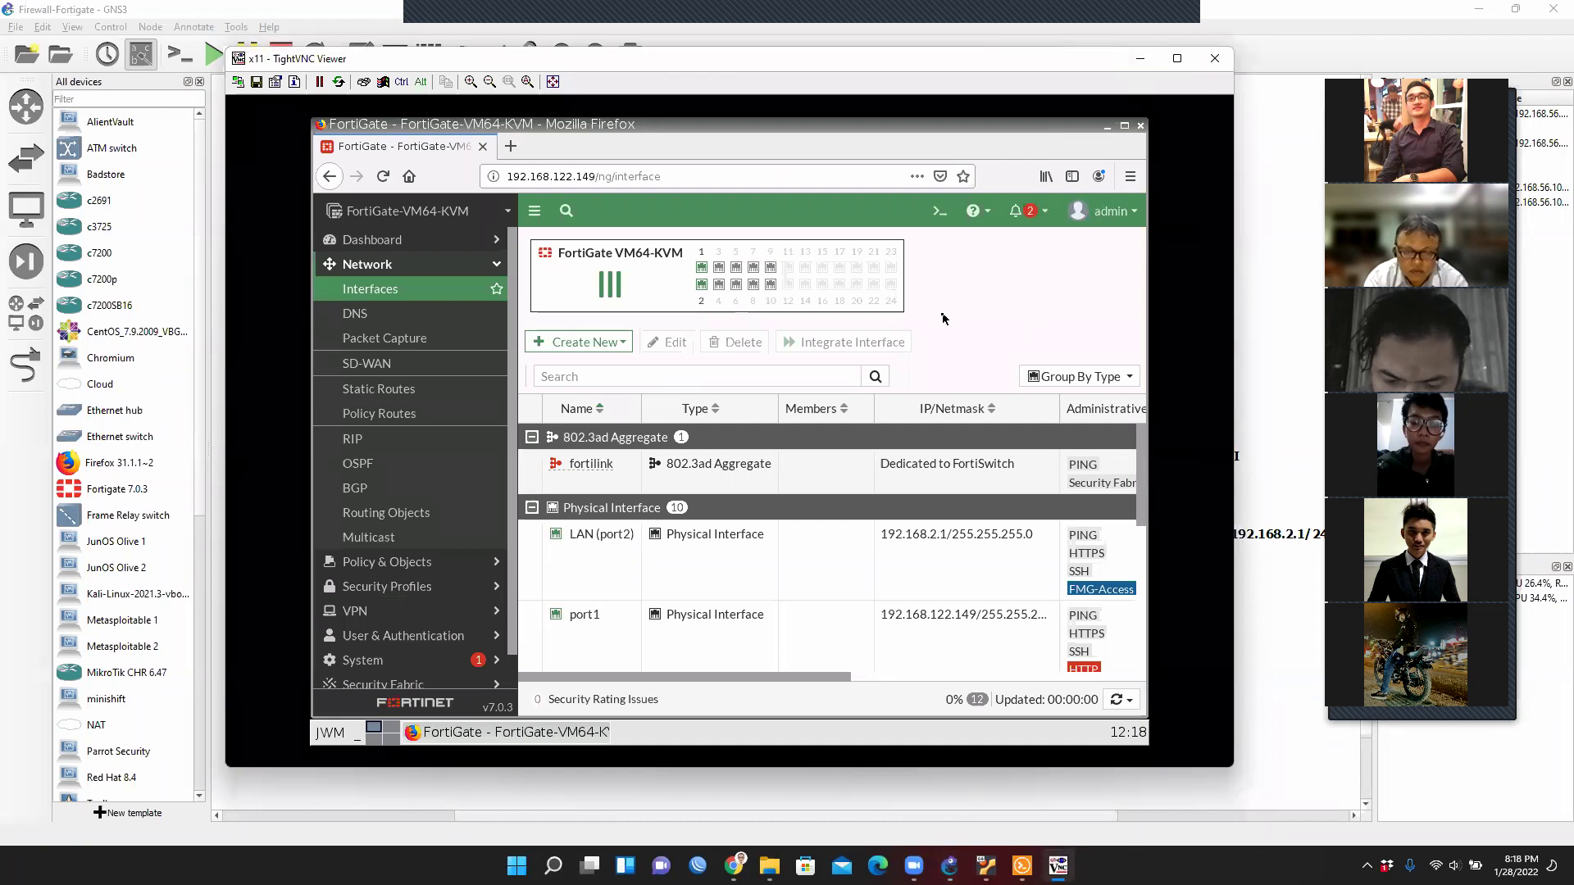
pyautogui.click(1139, 59)
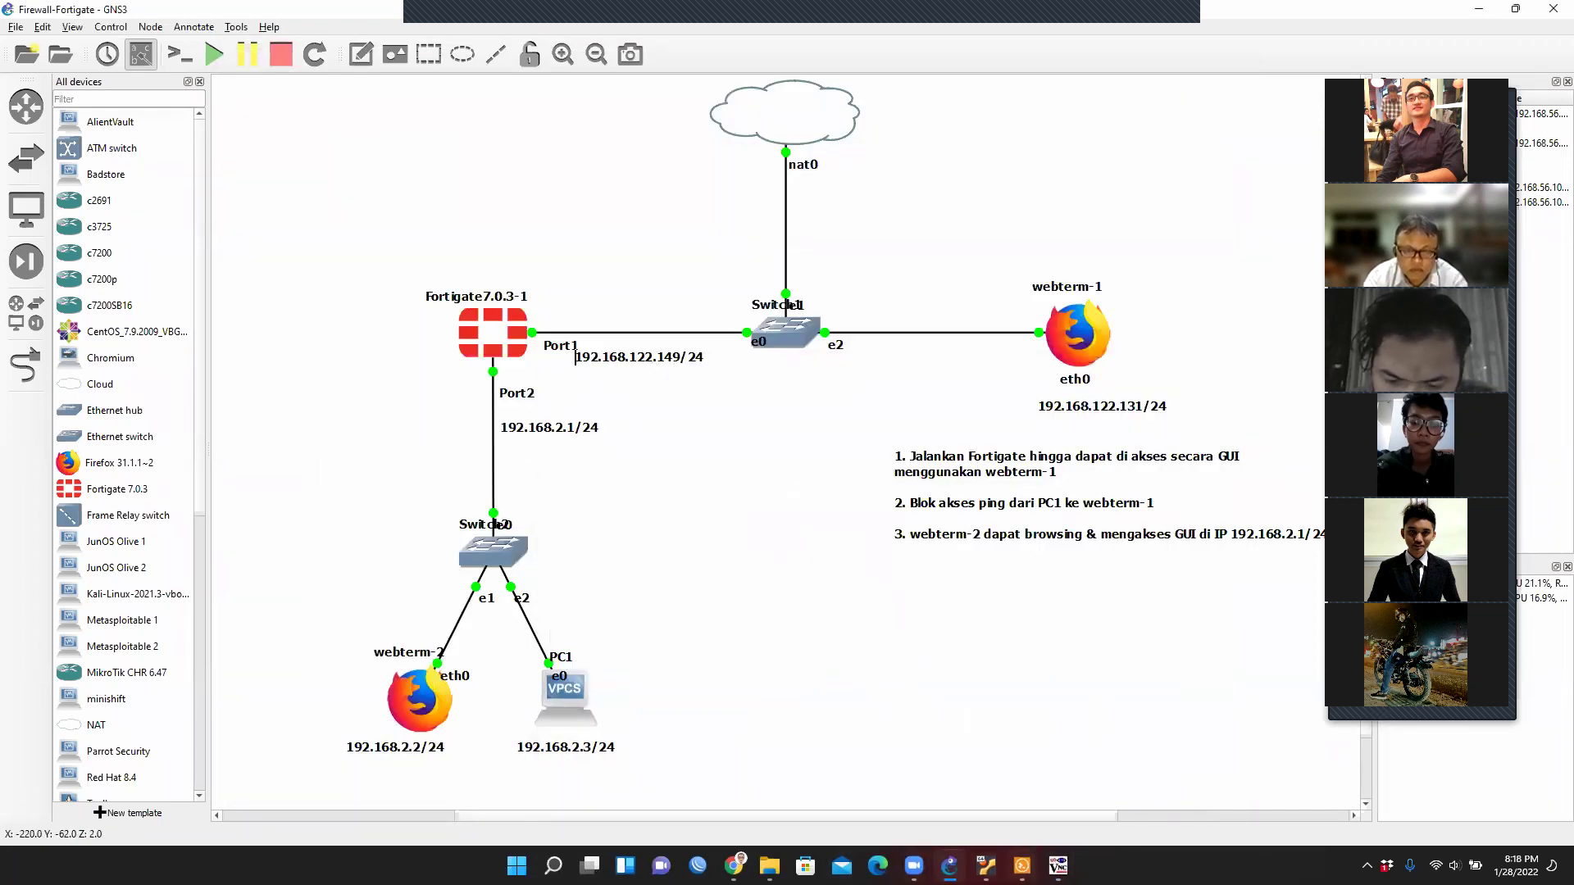
pyautogui.hotkey('alt', 'Tab')
pyautogui.press('Up')
pyautogui.press('Left')
pyautogui.press('Left')
pyautogui.press('Left')
pyautogui.write('12')
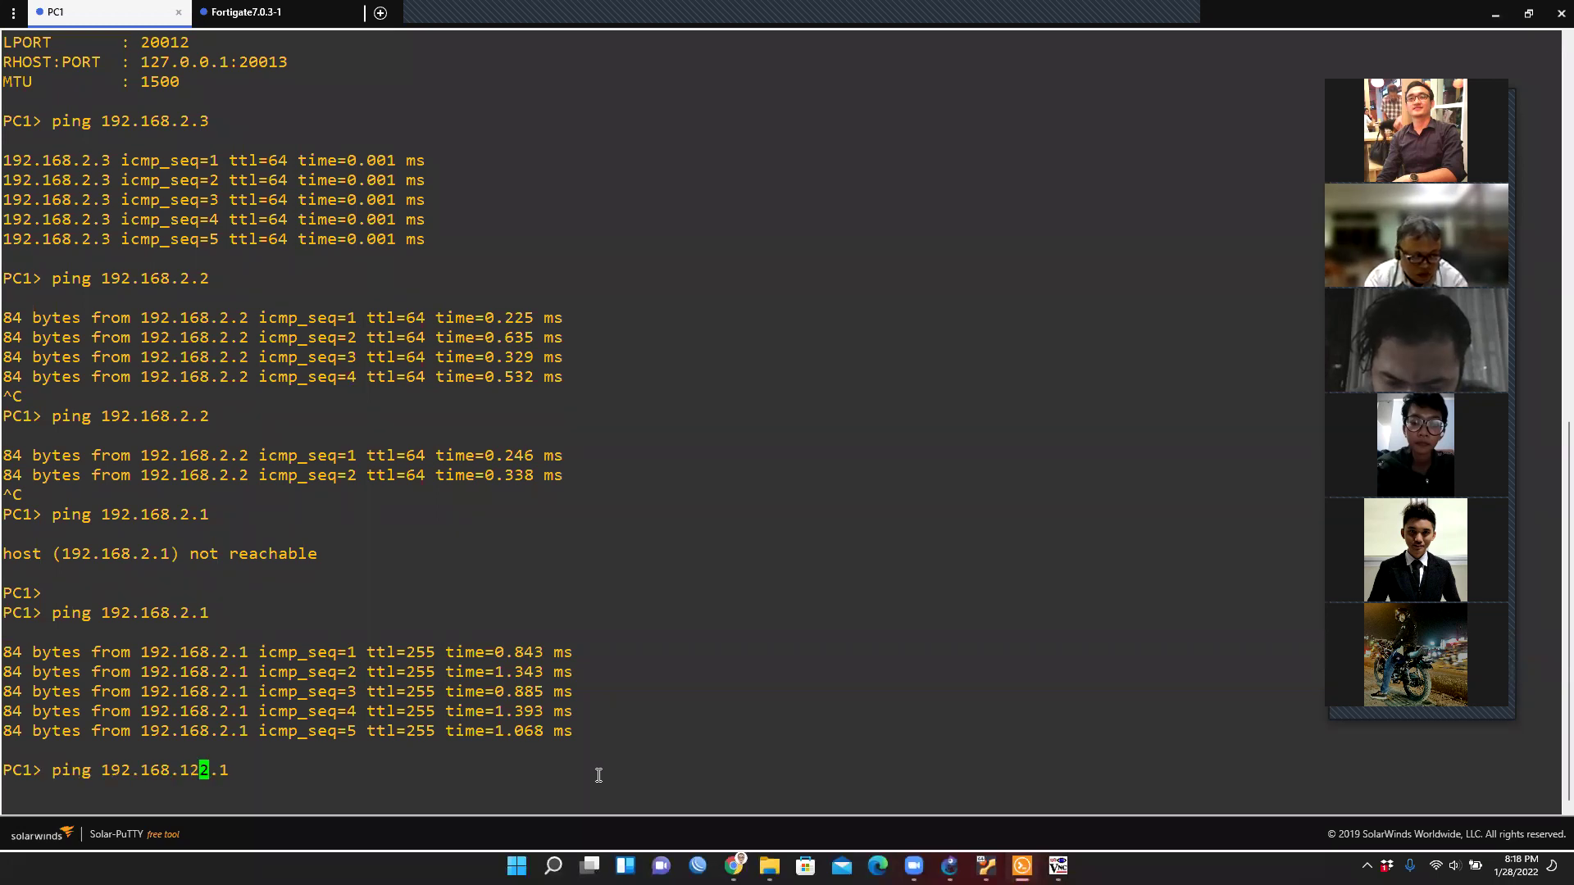
pyautogui.press('Right')
pyautogui.press('Right')
pyautogui.press('Delete')
pyautogui.write('149')
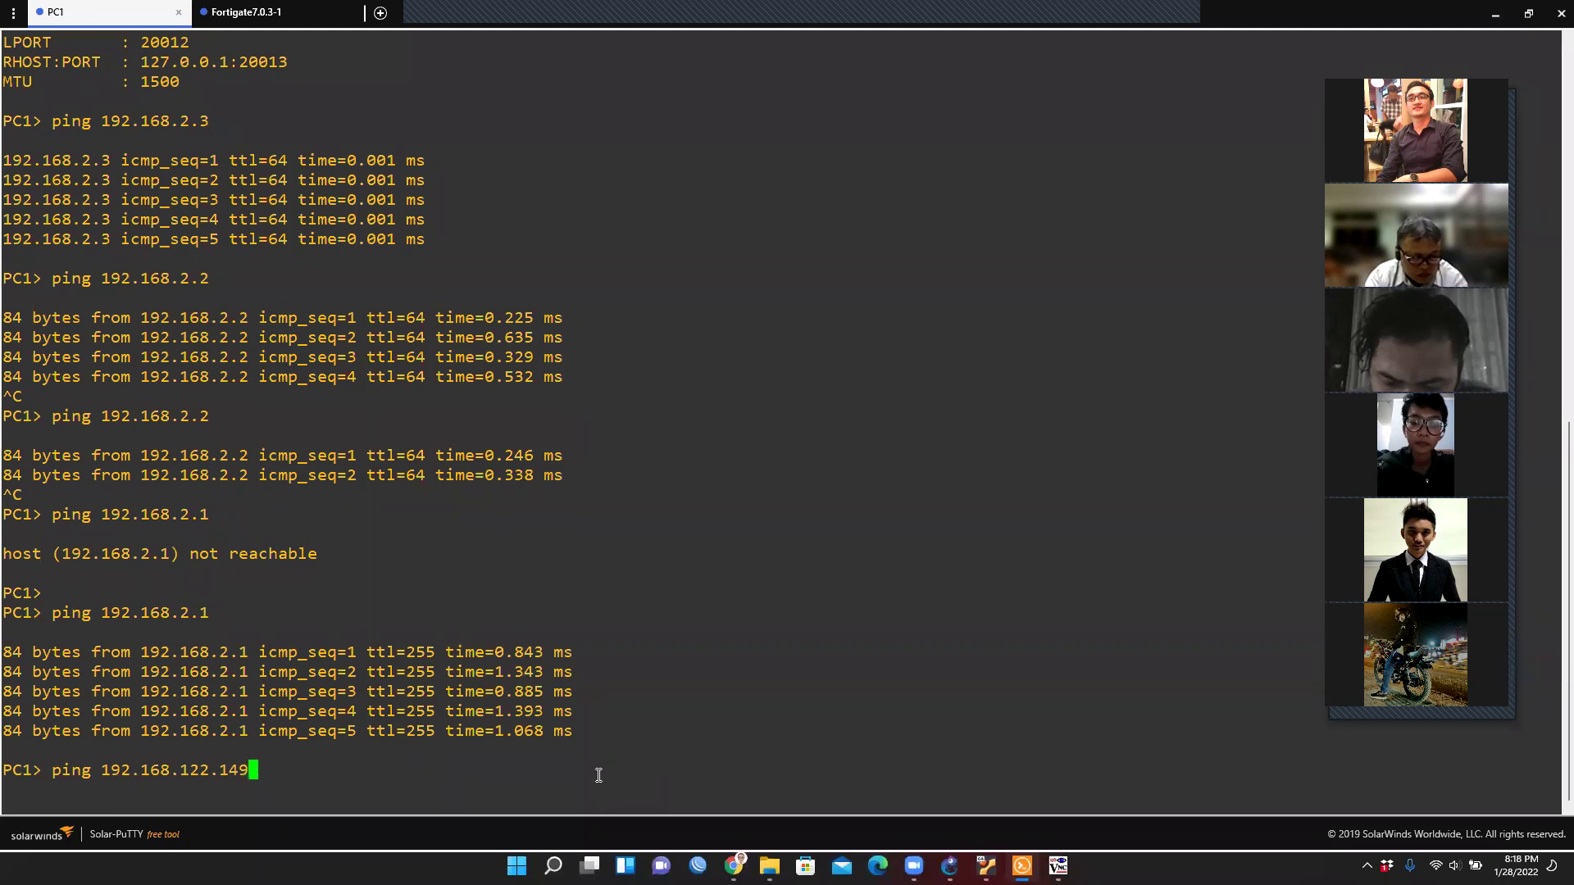
pyautogui.press('Return')
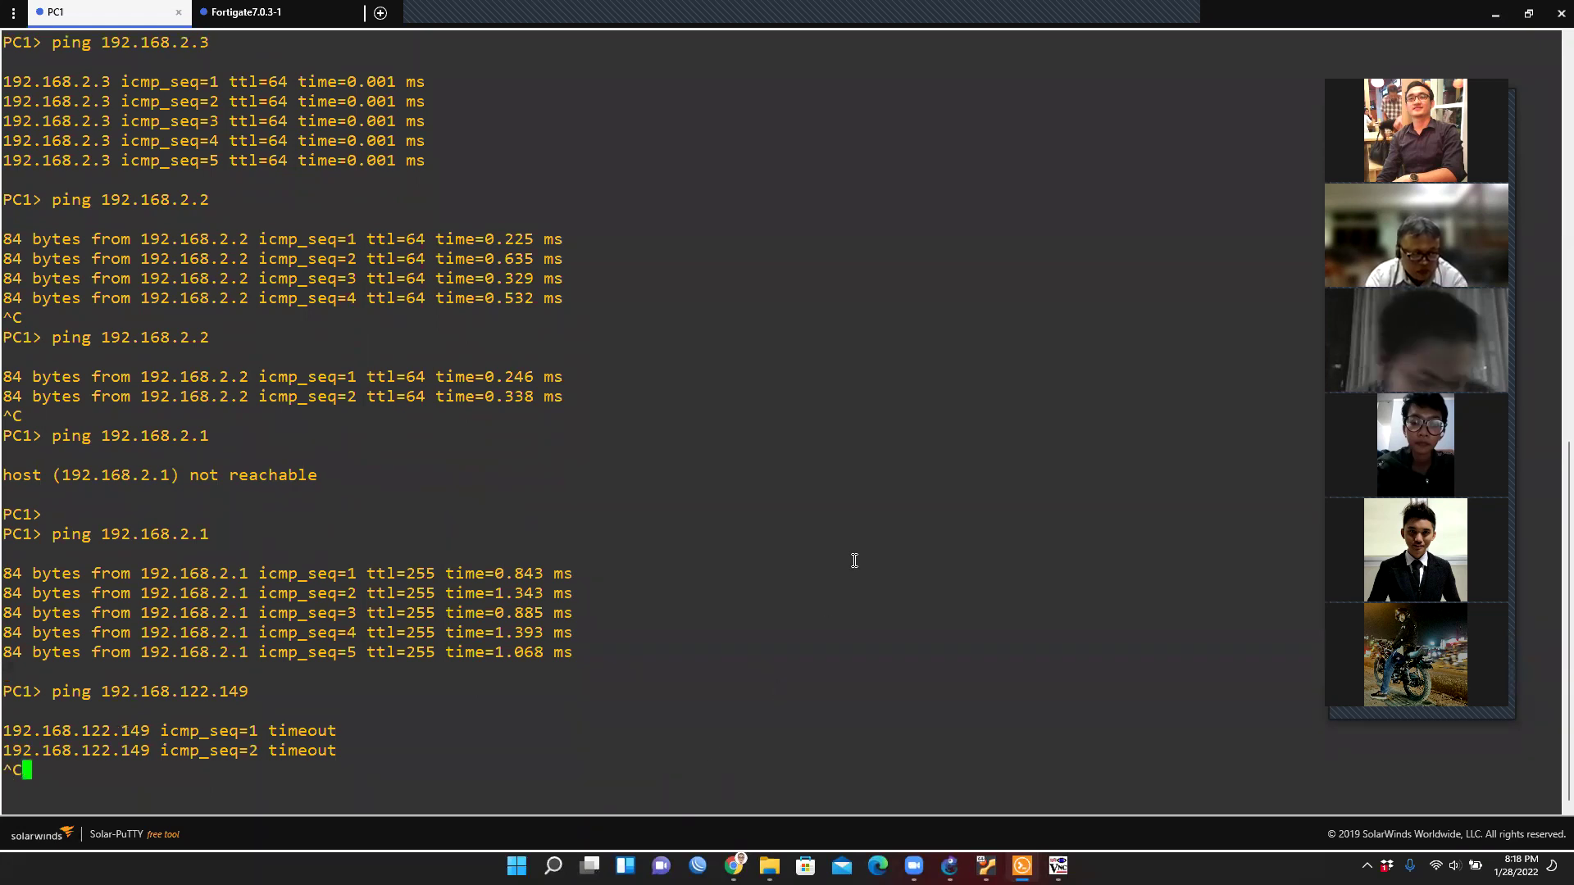
pyautogui.hotkey('ctrl', 'c')
pyautogui.press('Return')
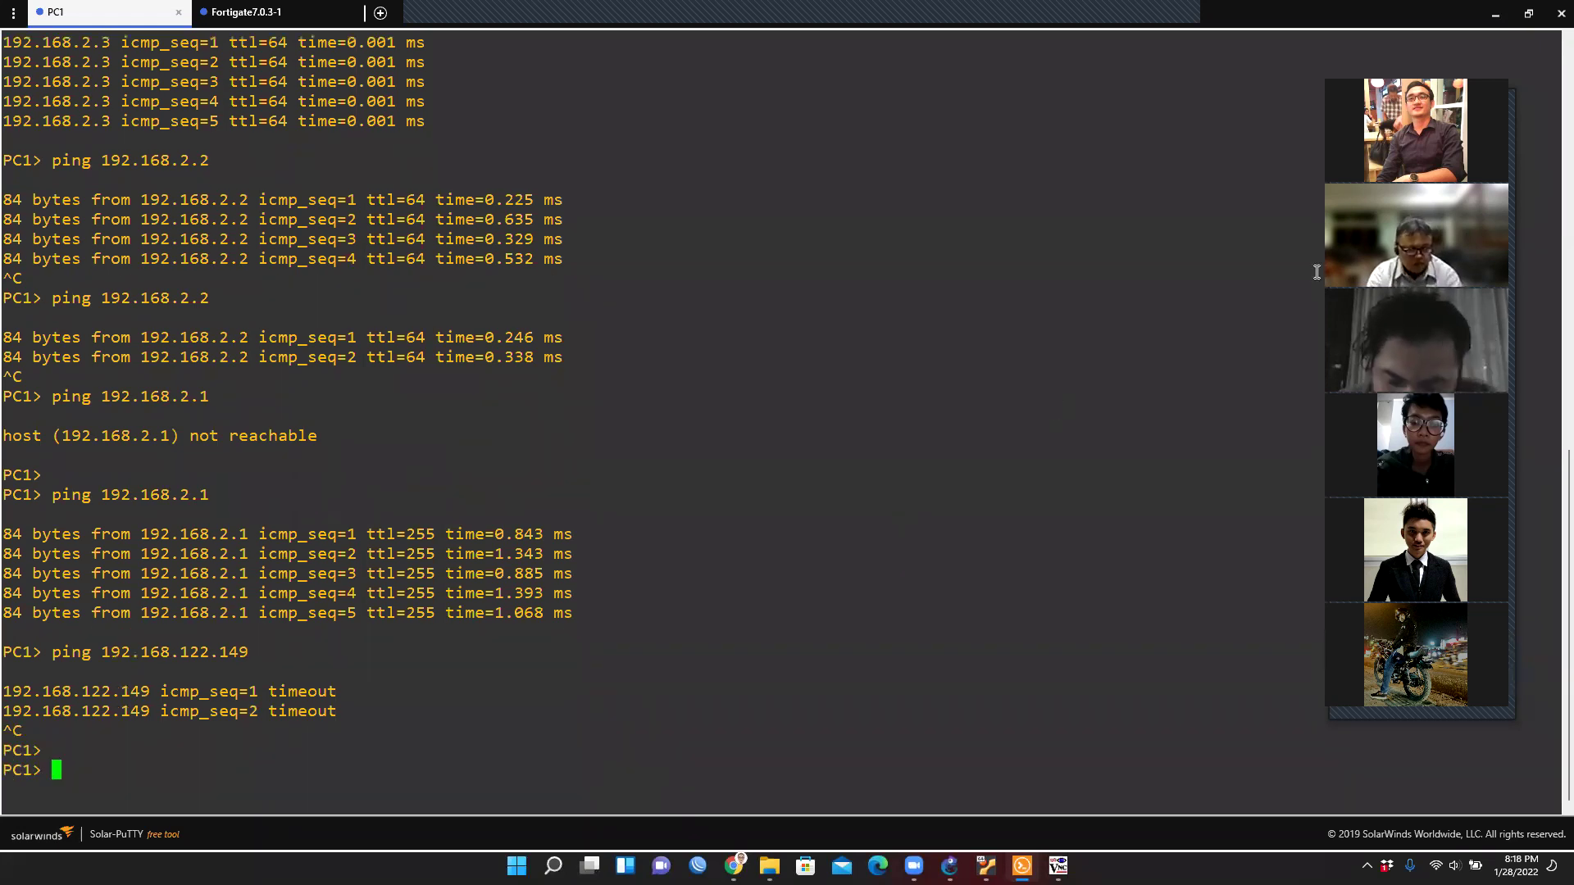
pyautogui.hotkey('alt', 'Tab')
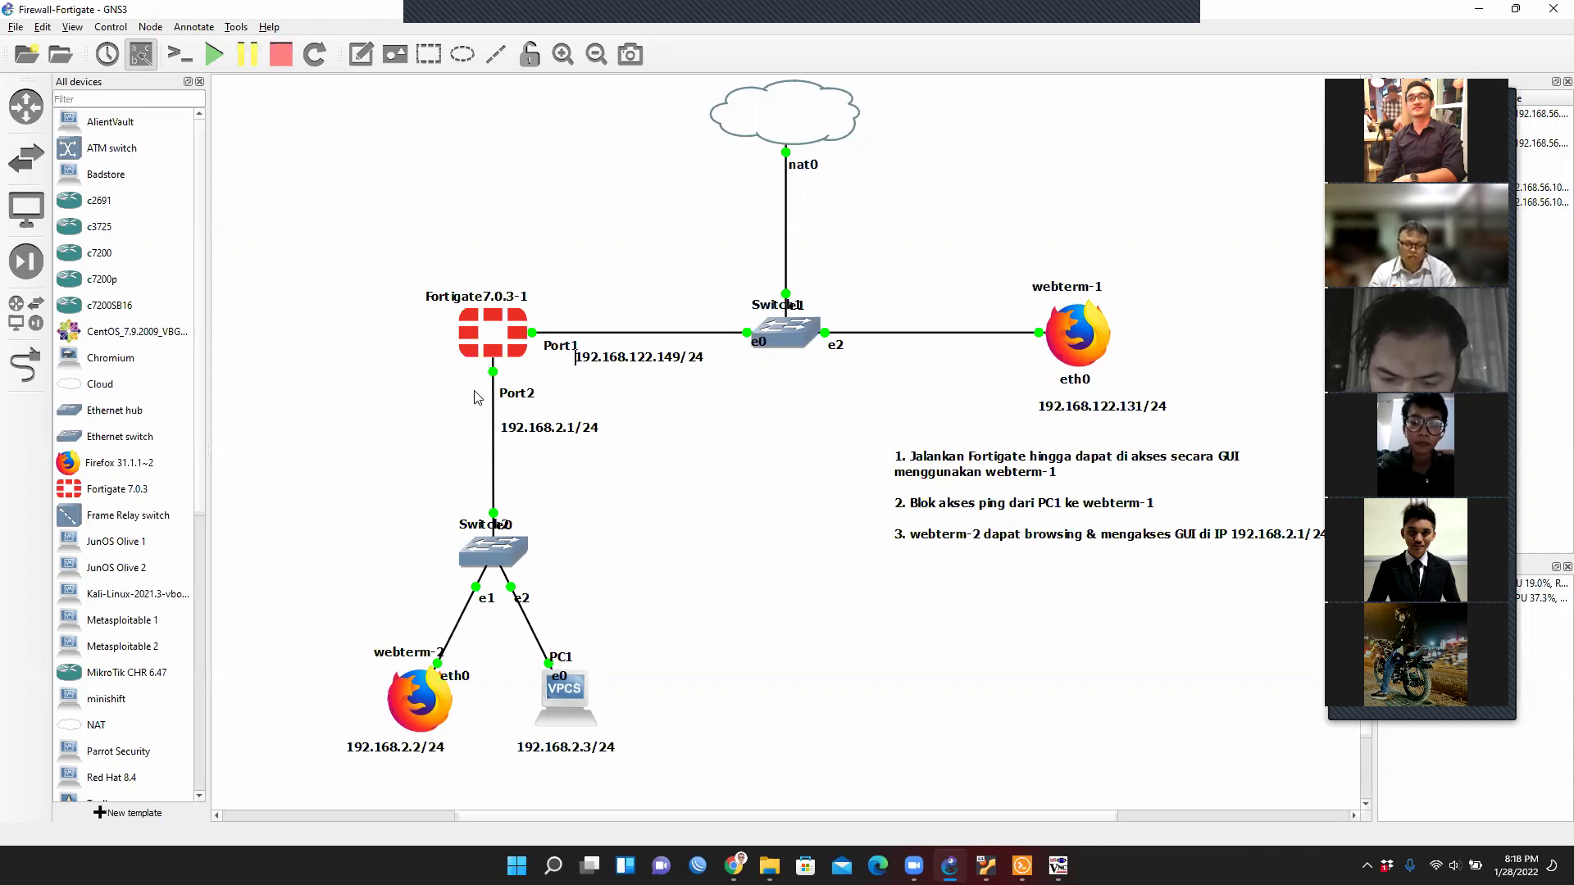
# Point out the Fortigate node and its Port1 link, then bring back the FortiGate web session.
pyautogui.click(501, 394)
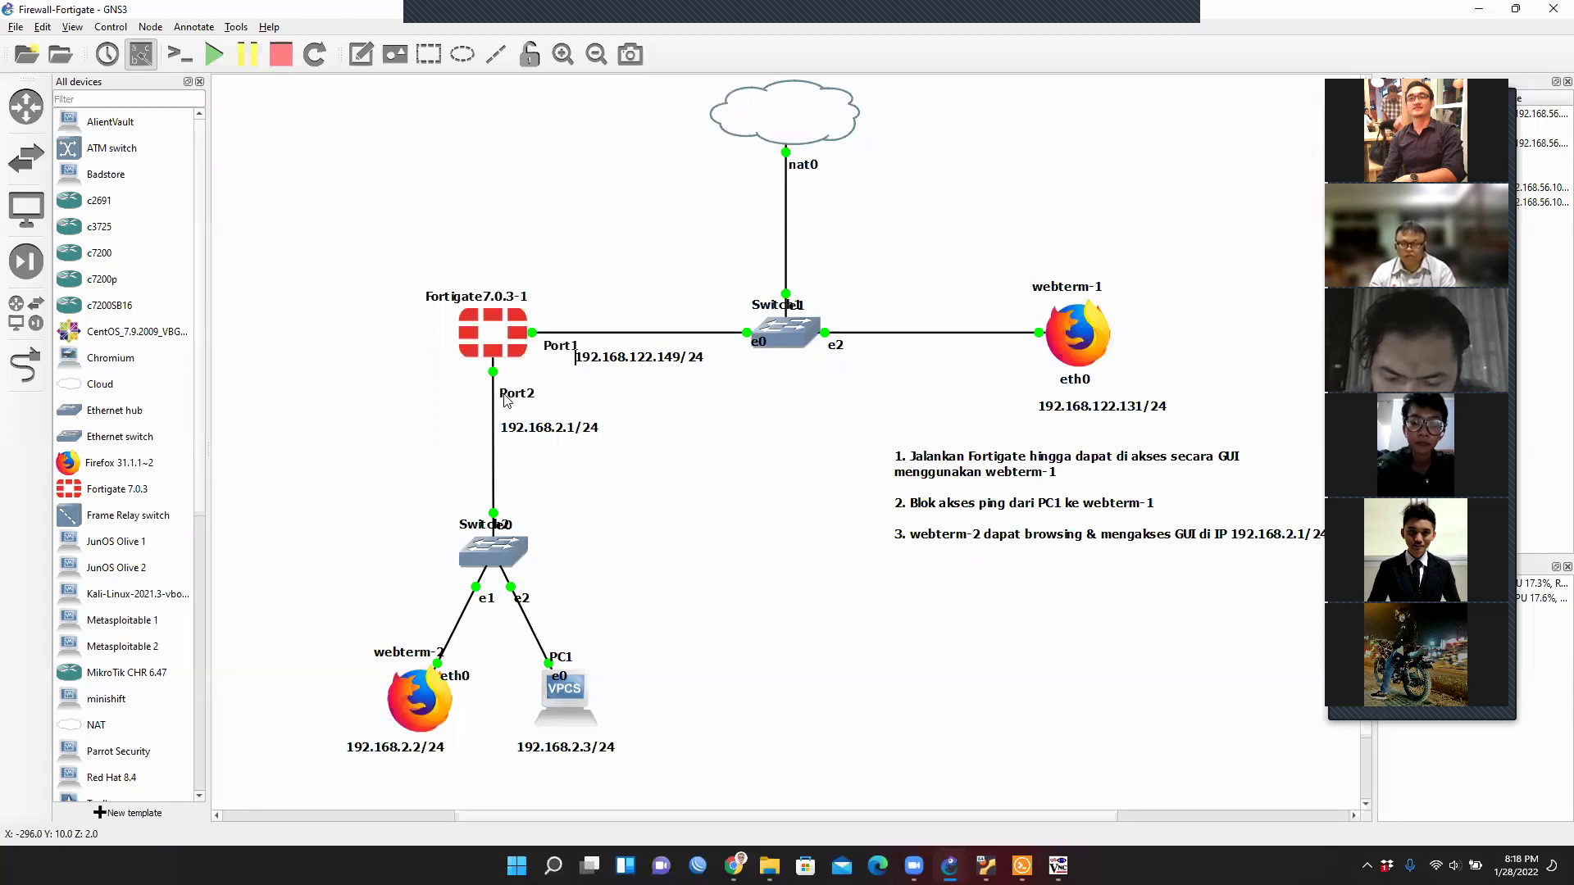
pyautogui.click(562, 349)
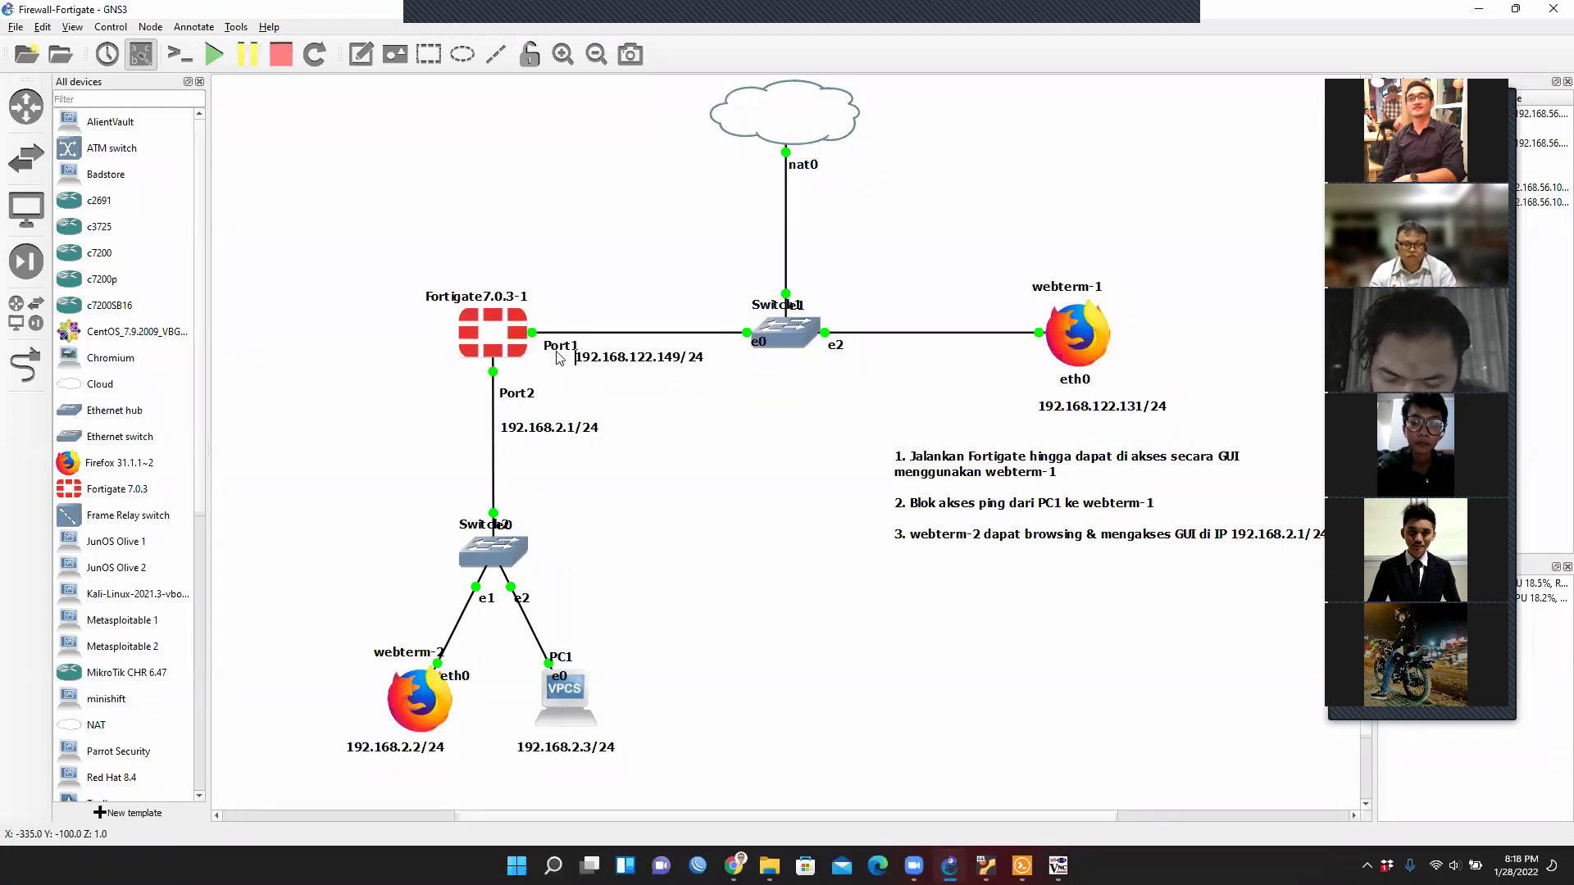
pyautogui.click(1031, 765)
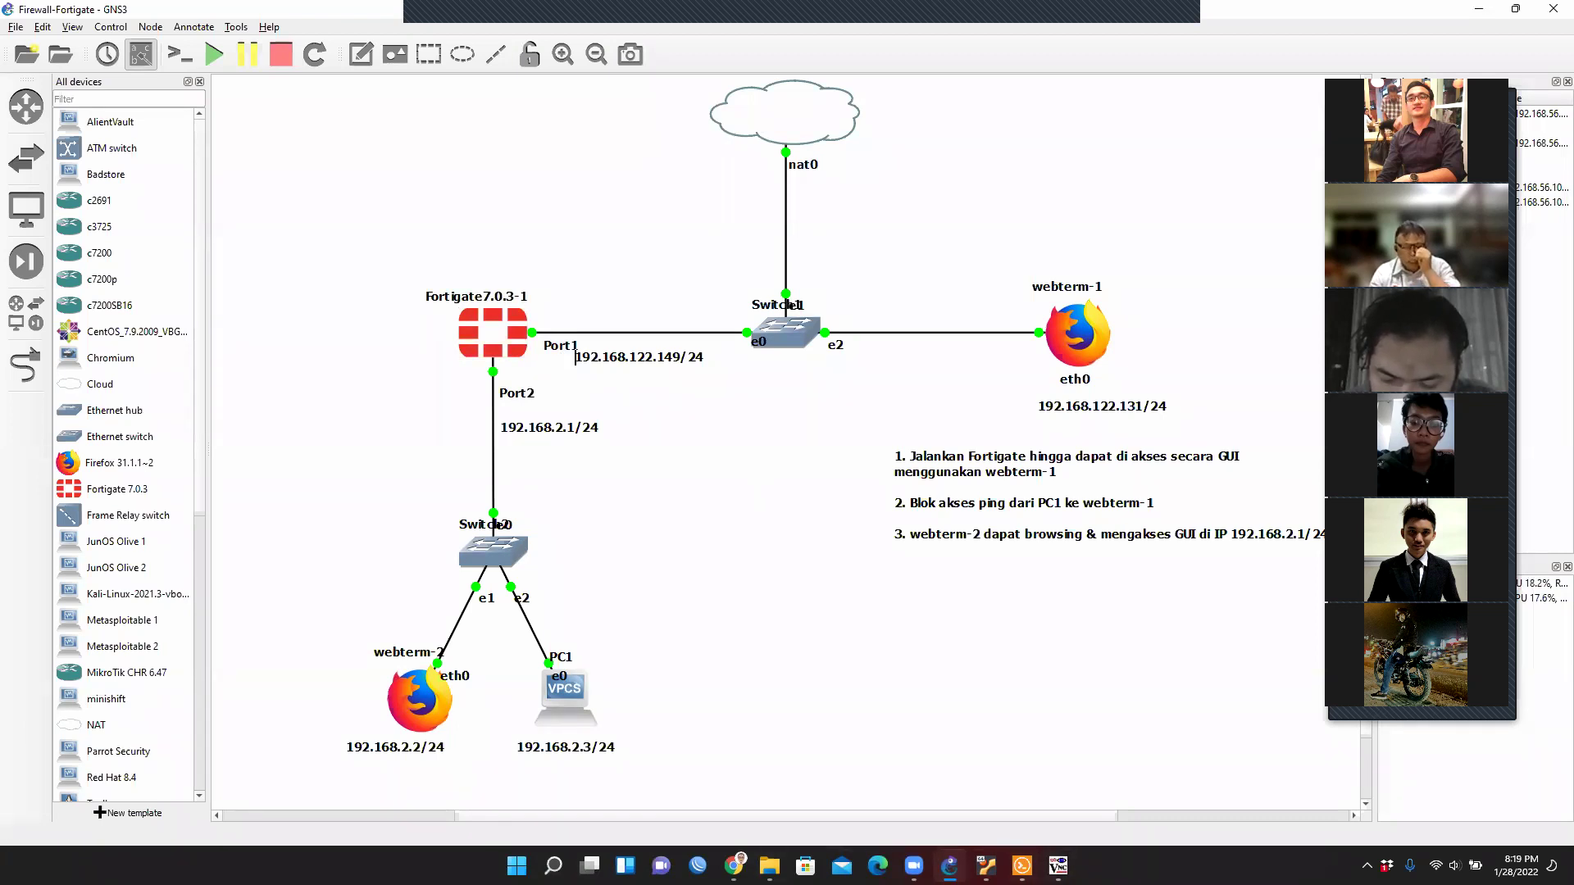
pyautogui.click(1057, 866)
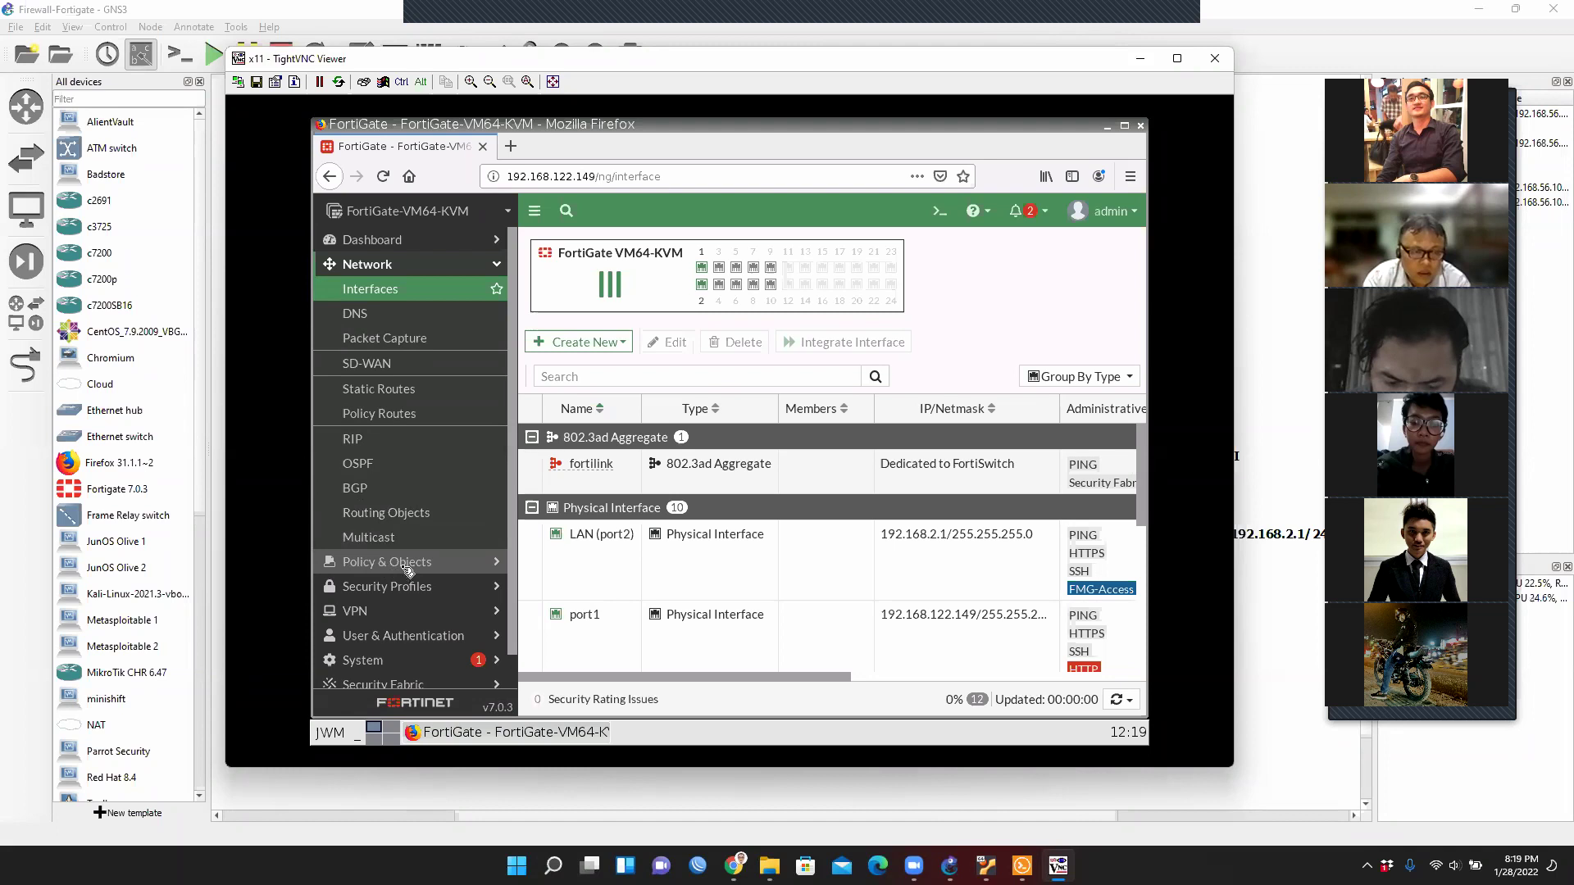
# Open Policy & Objects > Firewall Policy, which lists only the Implicit Deny rule.
pyautogui.click(407, 564)
pyautogui.click(403, 314)
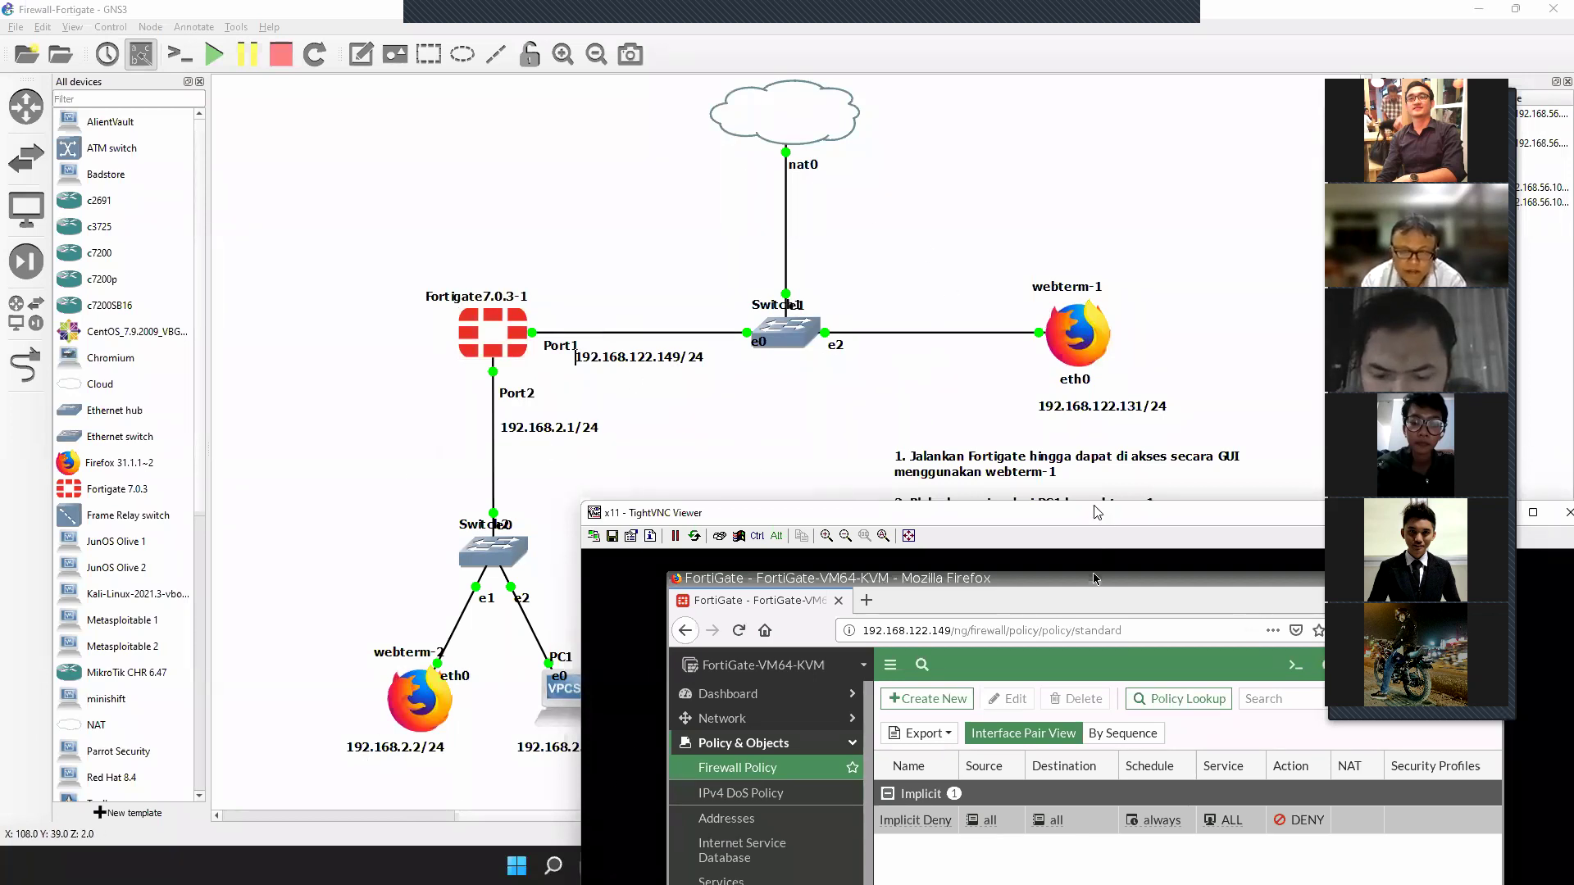
pyautogui.moveTo(1097, 512); pyautogui.dragTo(817, 93)
# Start a new firewall policy named Port2 To Port1, from LAN (port2) to port1.
pyautogui.click(633, 287)
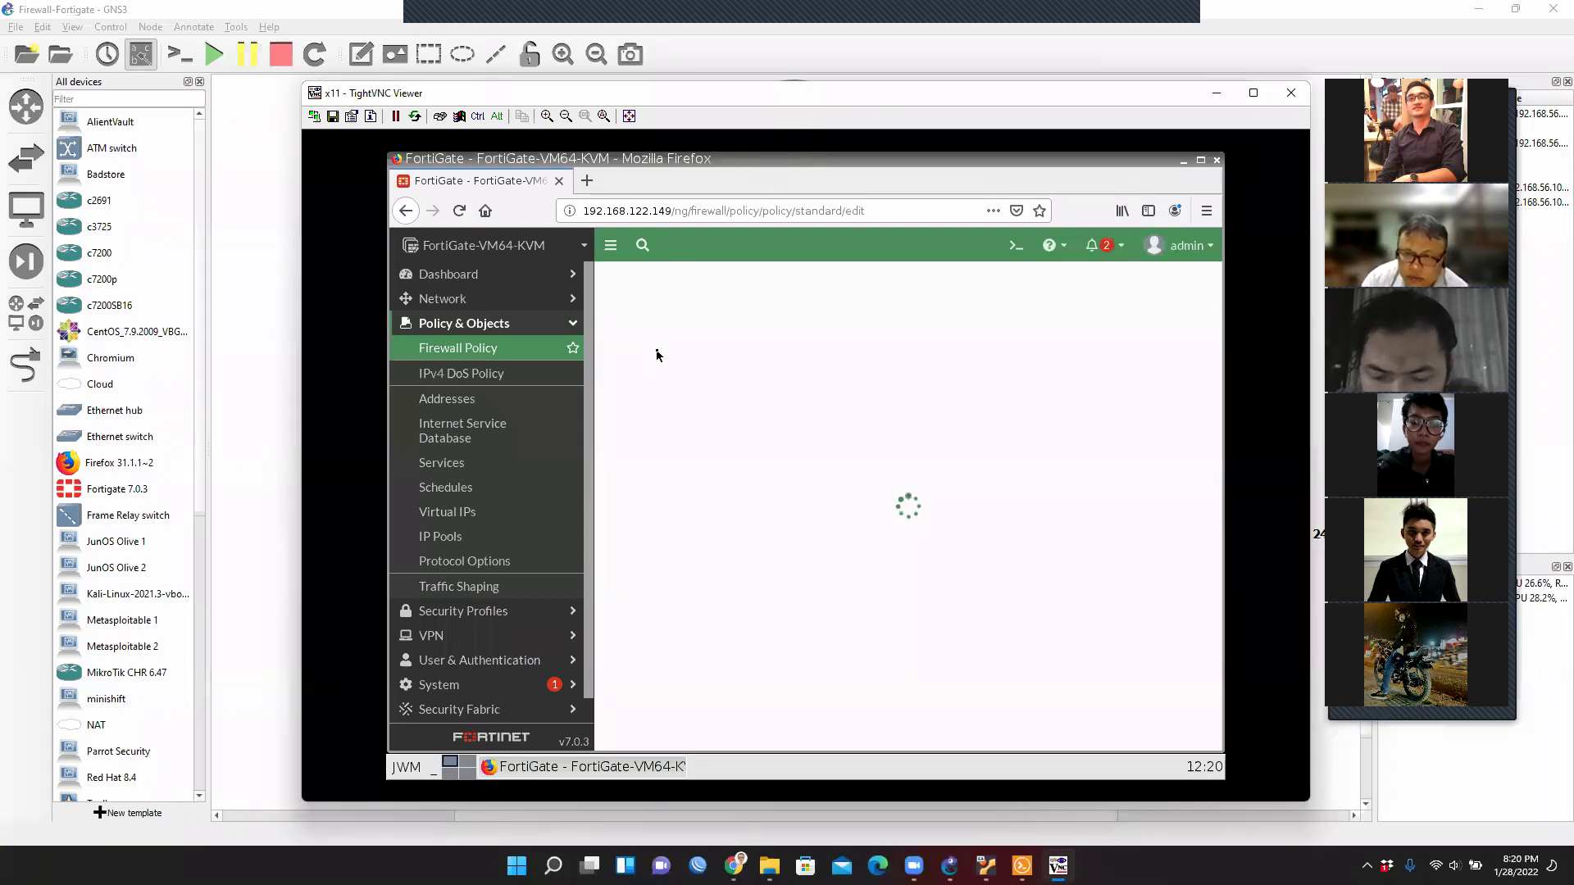
pyautogui.click(763, 326)
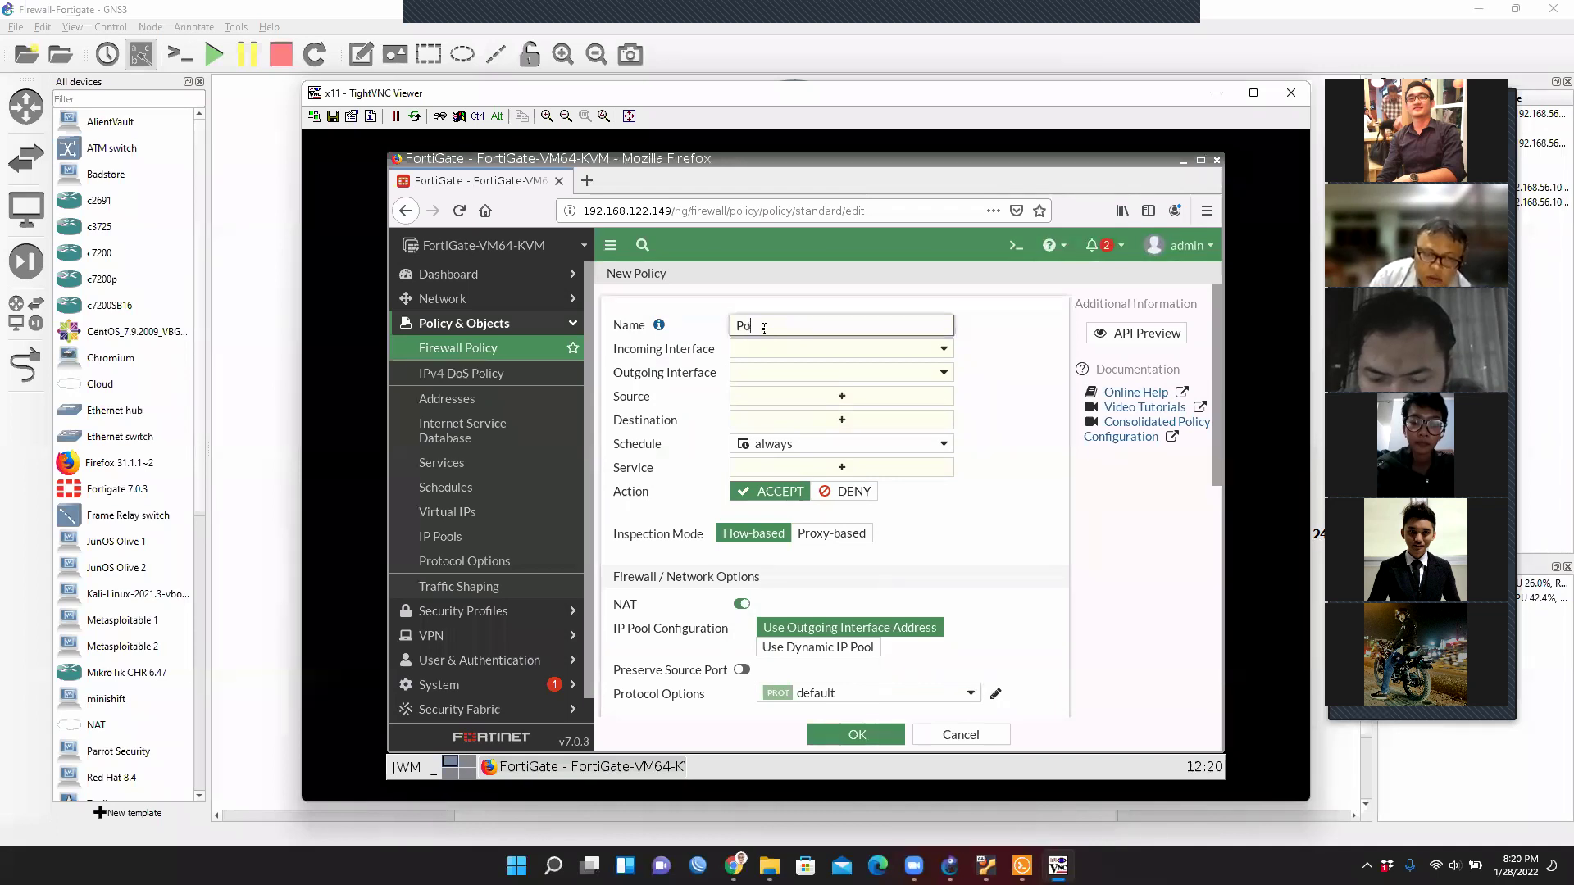
pyautogui.write('Port To ')
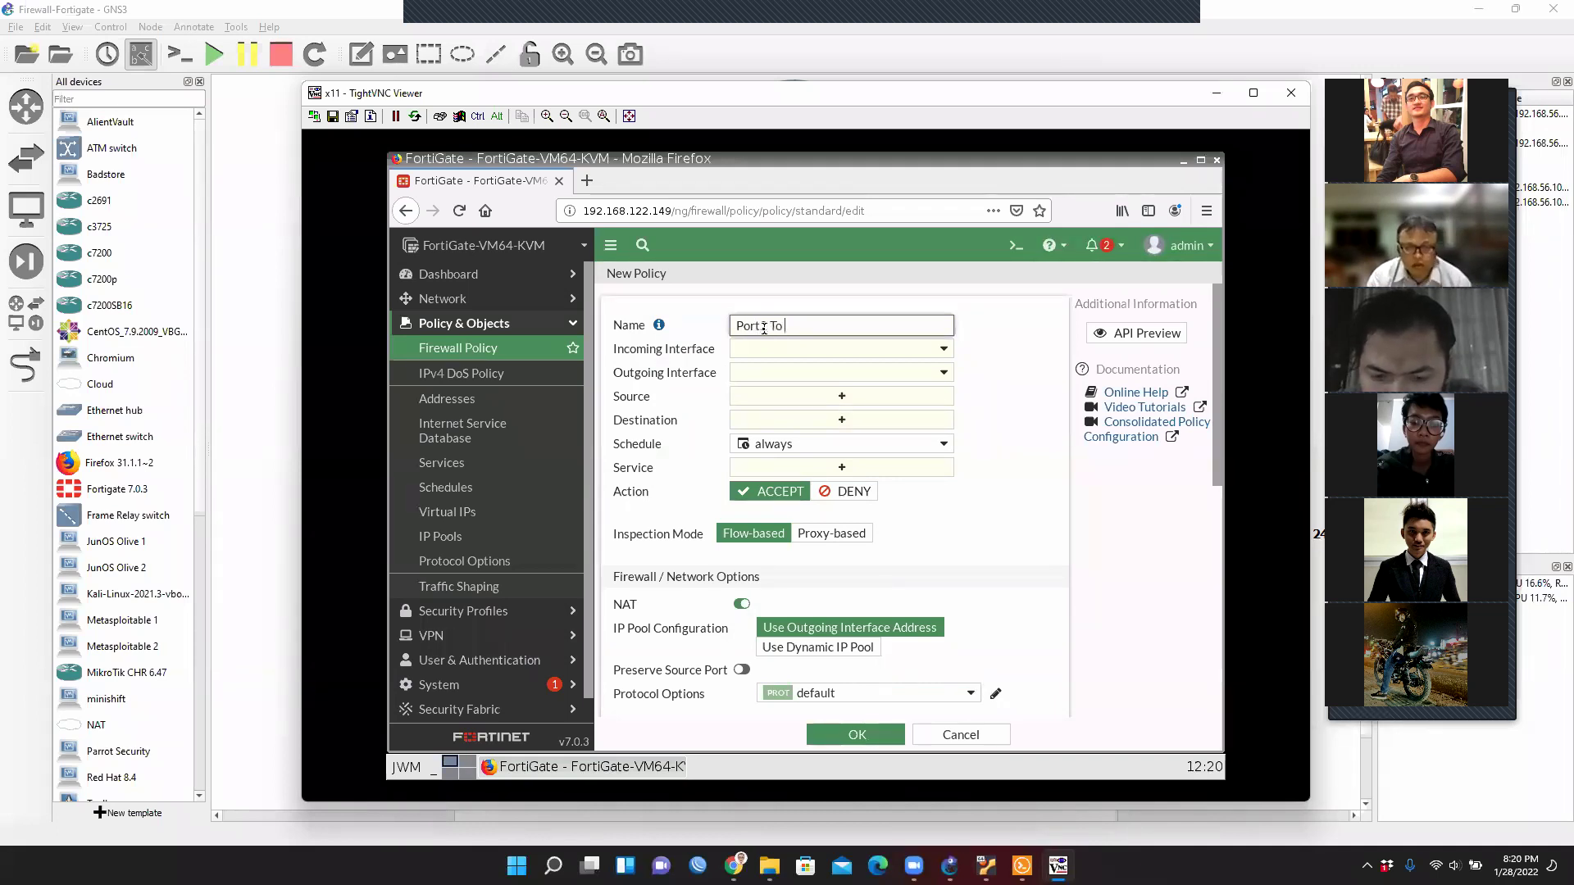
pyautogui.write('Port1')
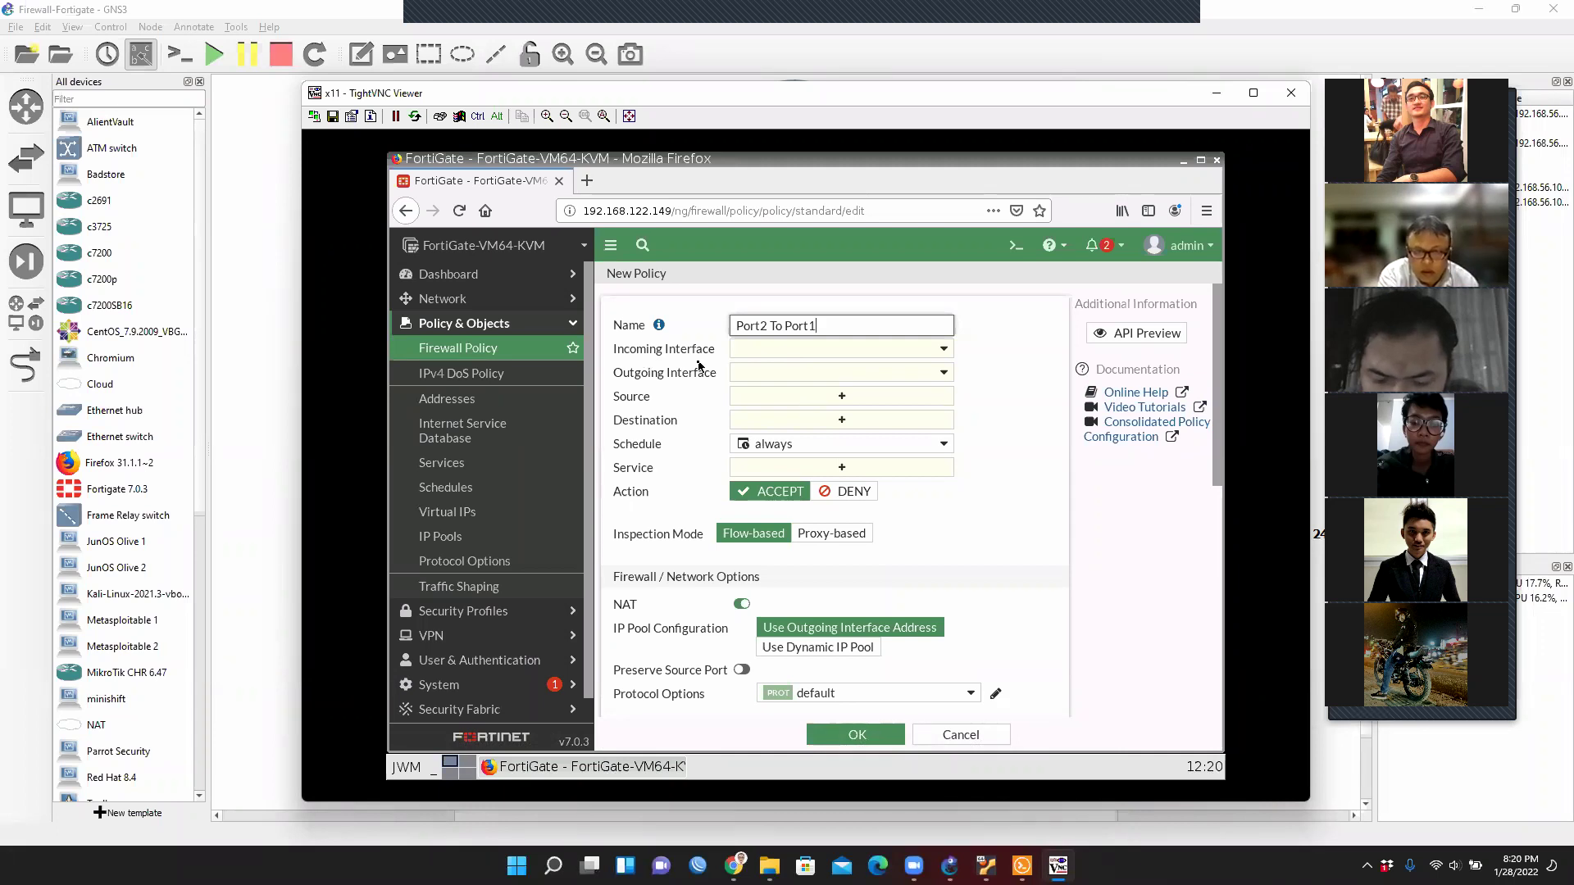
pyautogui.click(829, 350)
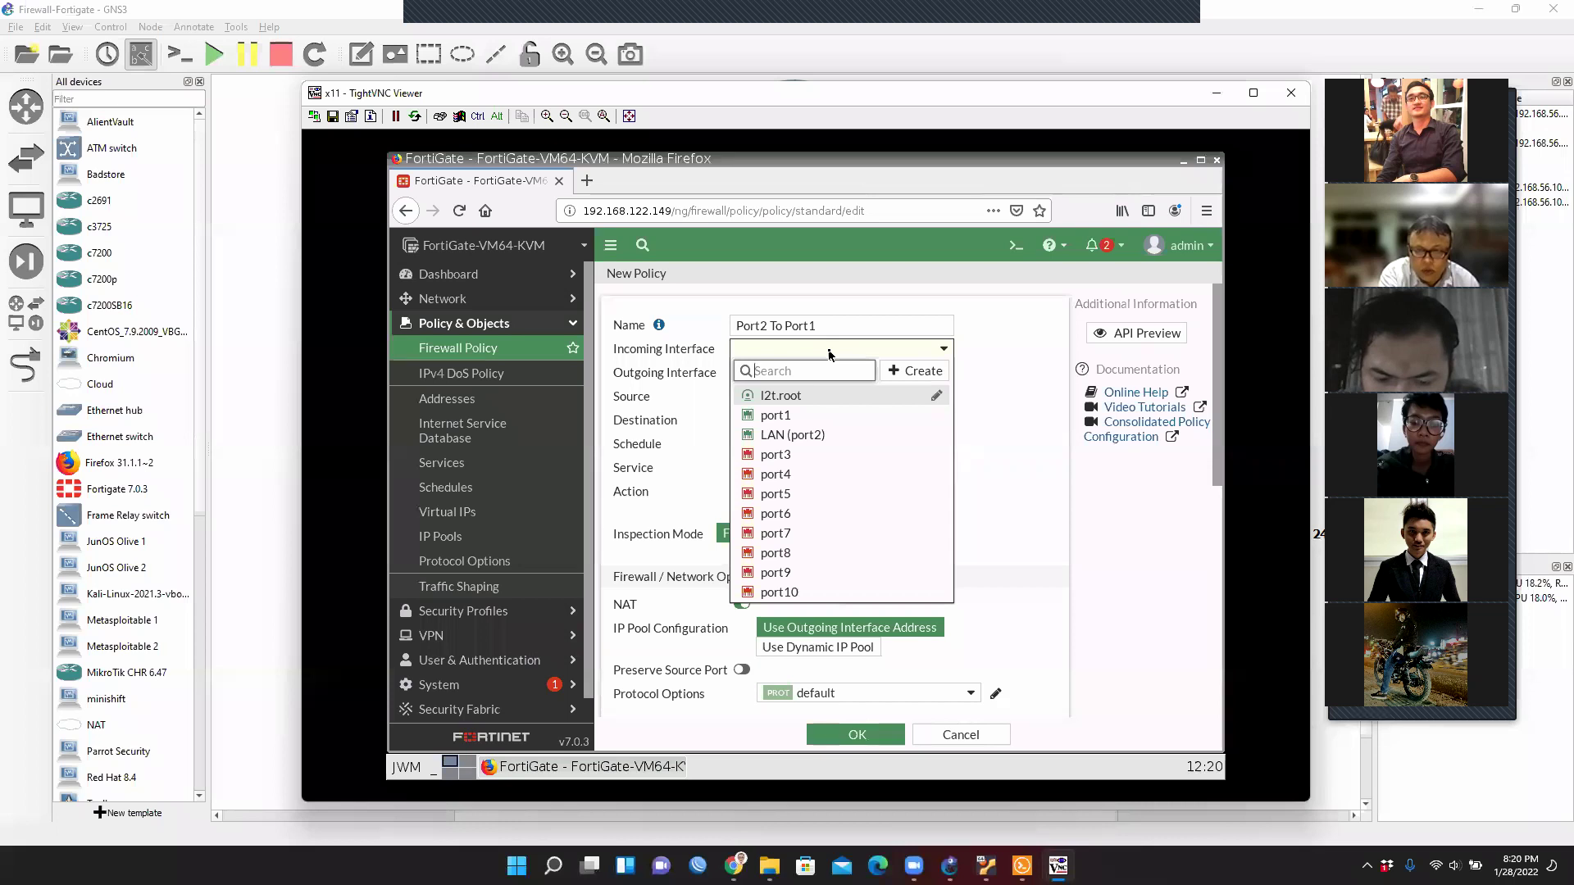
pyautogui.click(827, 441)
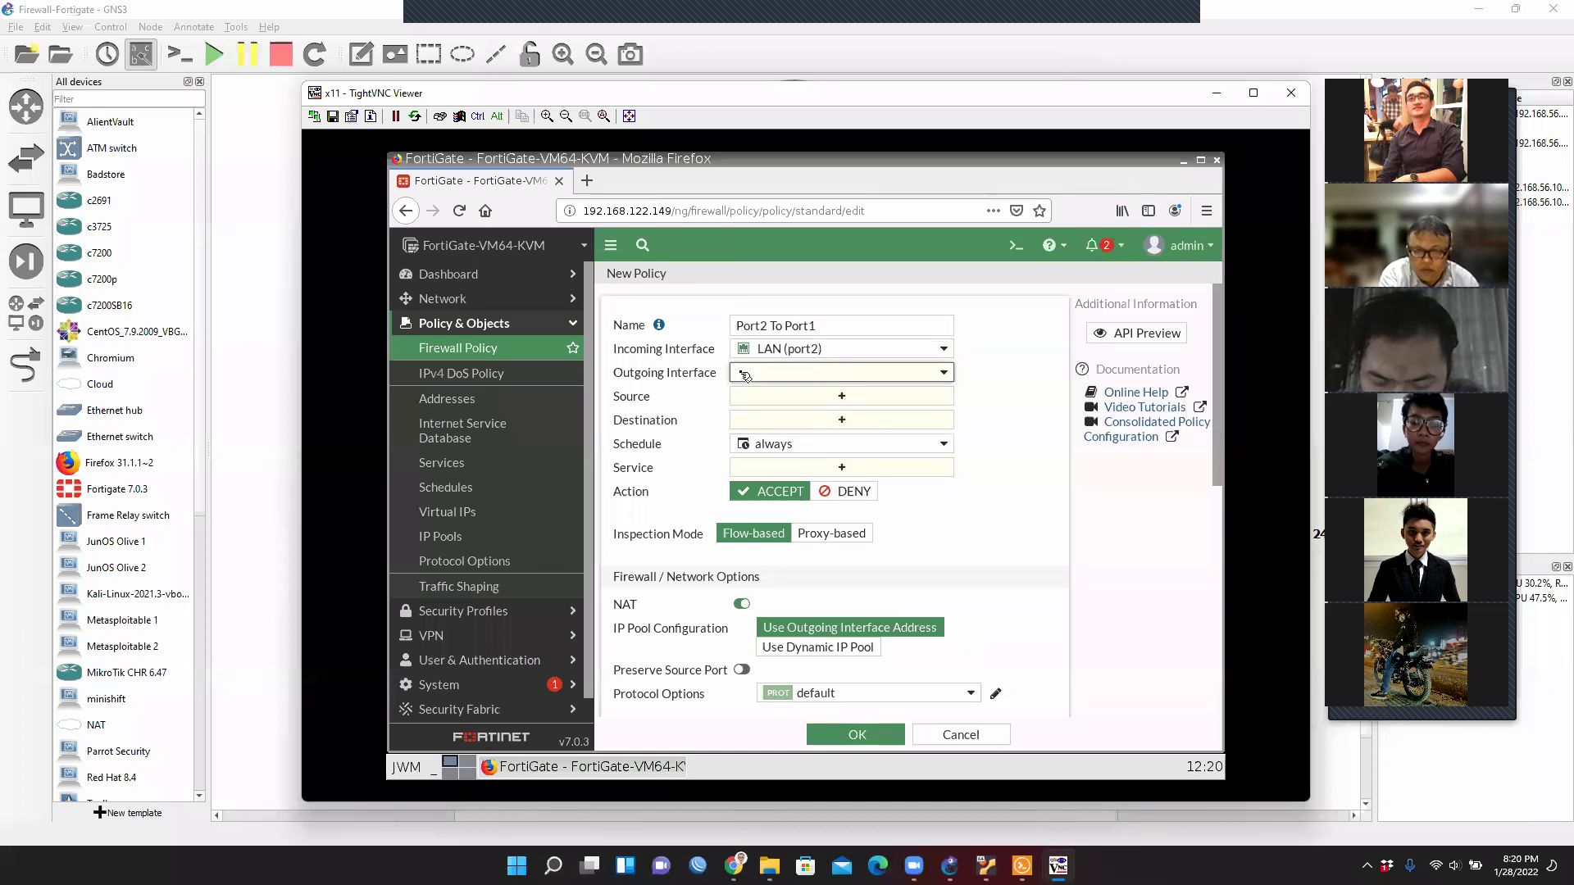
pyautogui.click(819, 373)
pyautogui.moveTo(823, 421)
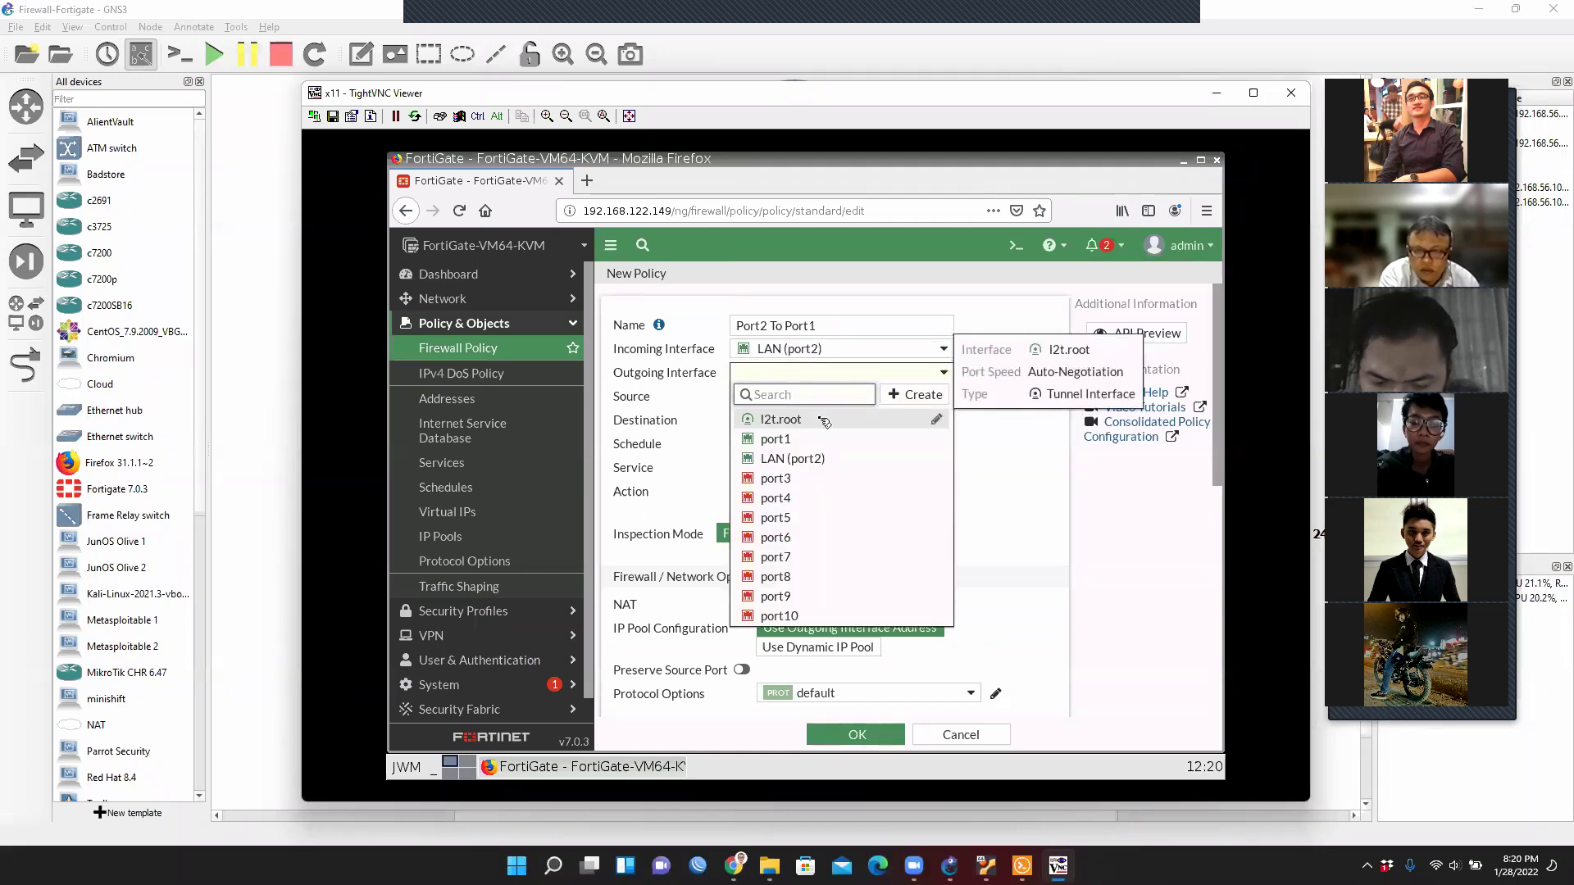
pyautogui.click(779, 440)
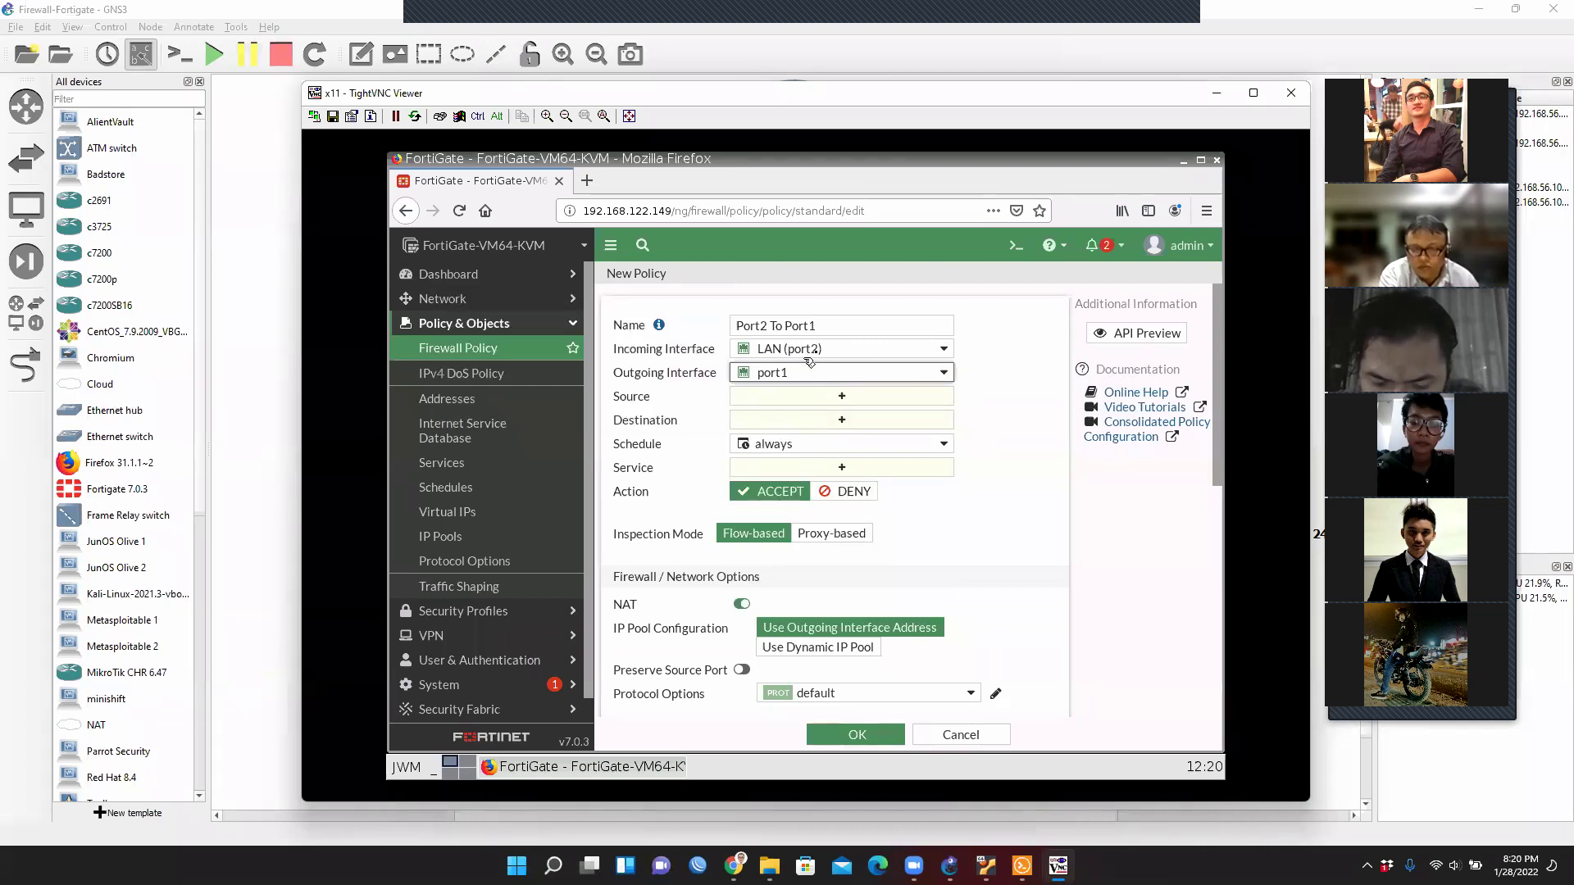
# Begin creating a new source address object from the Source entries list.
pyautogui.moveTo(620, 369)
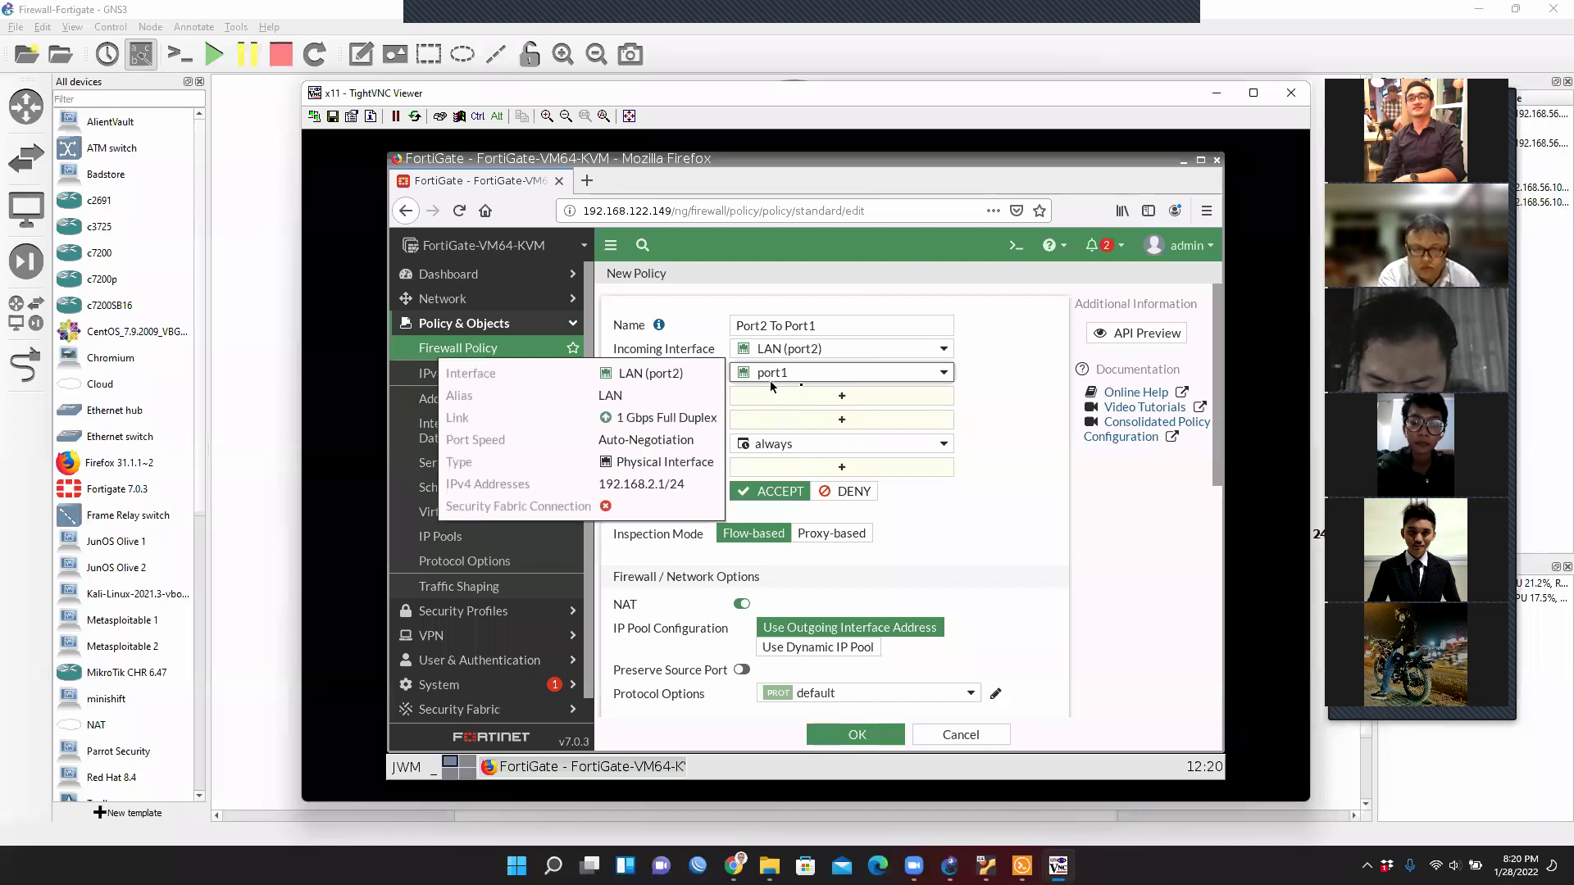
pyautogui.click(845, 398)
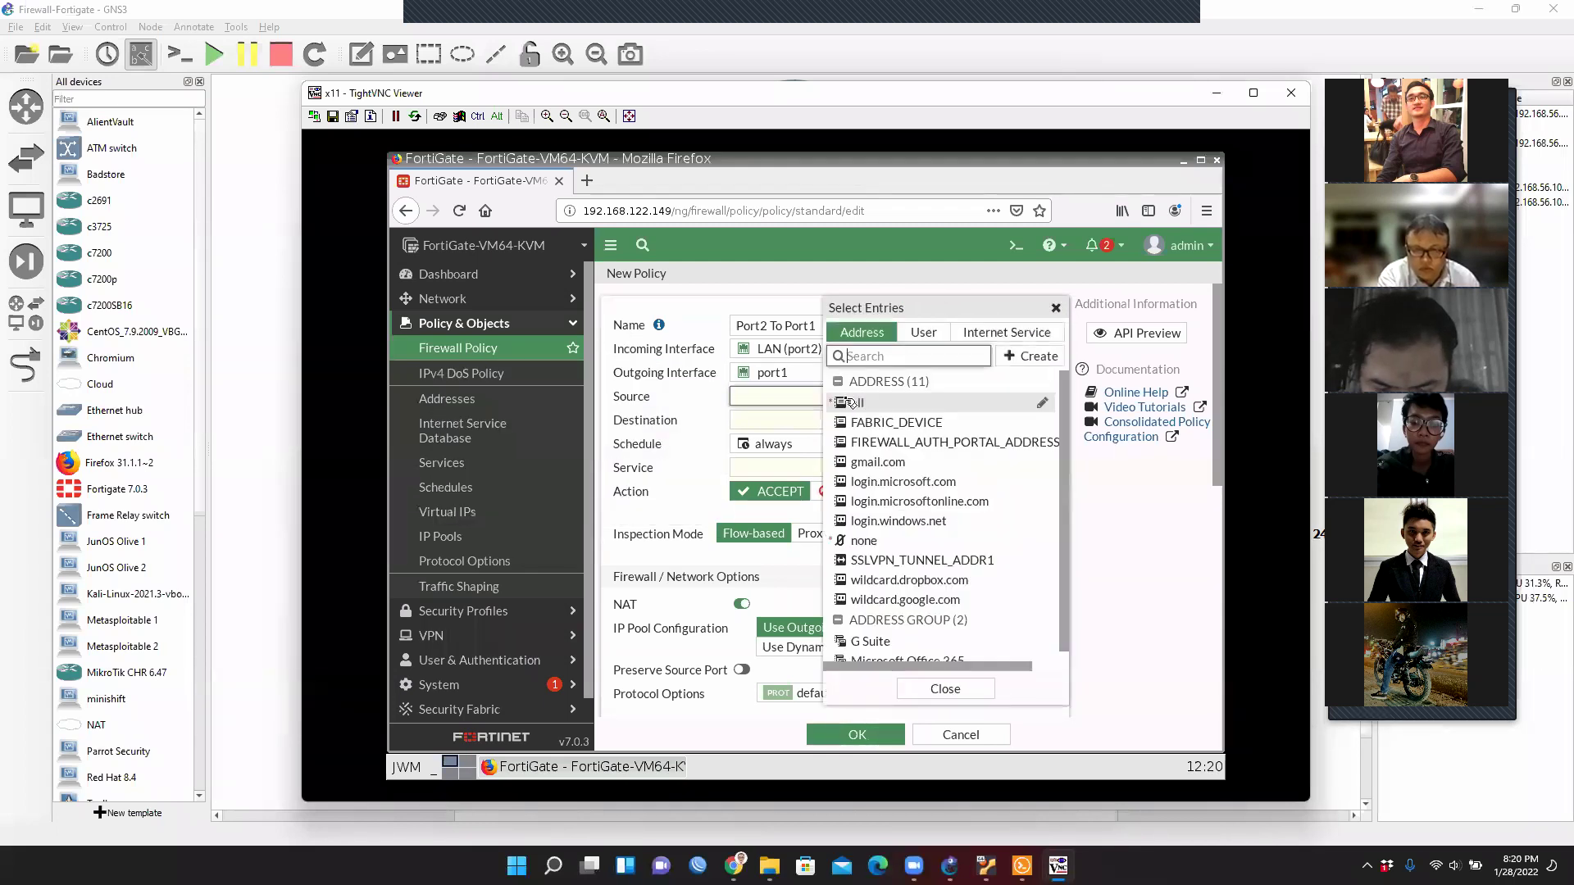
pyautogui.moveTo(866, 420)
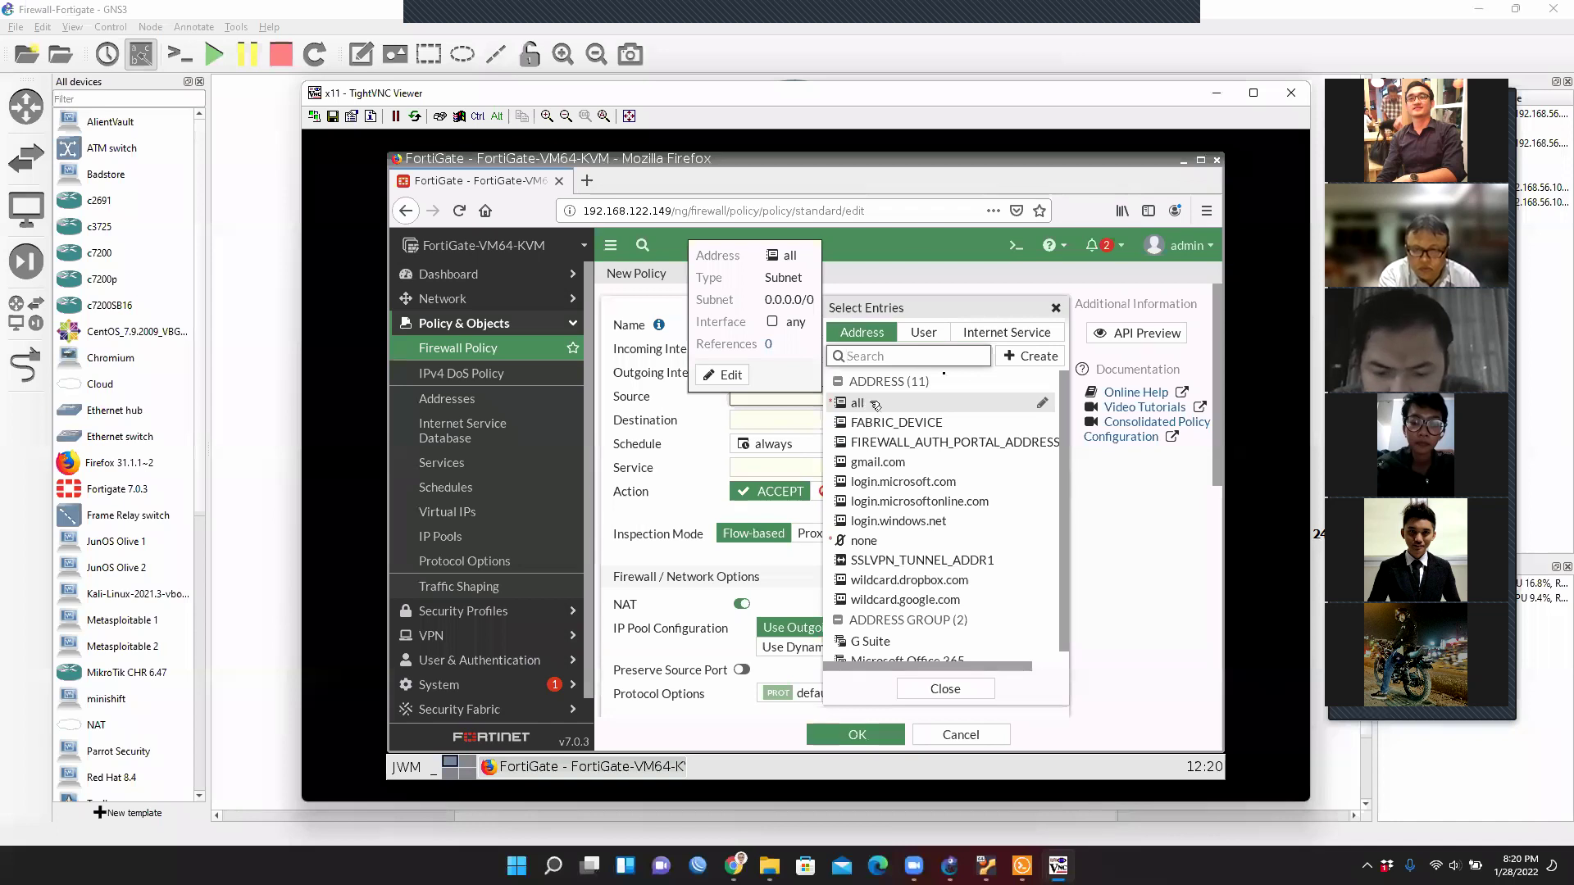
pyautogui.click(1037, 357)
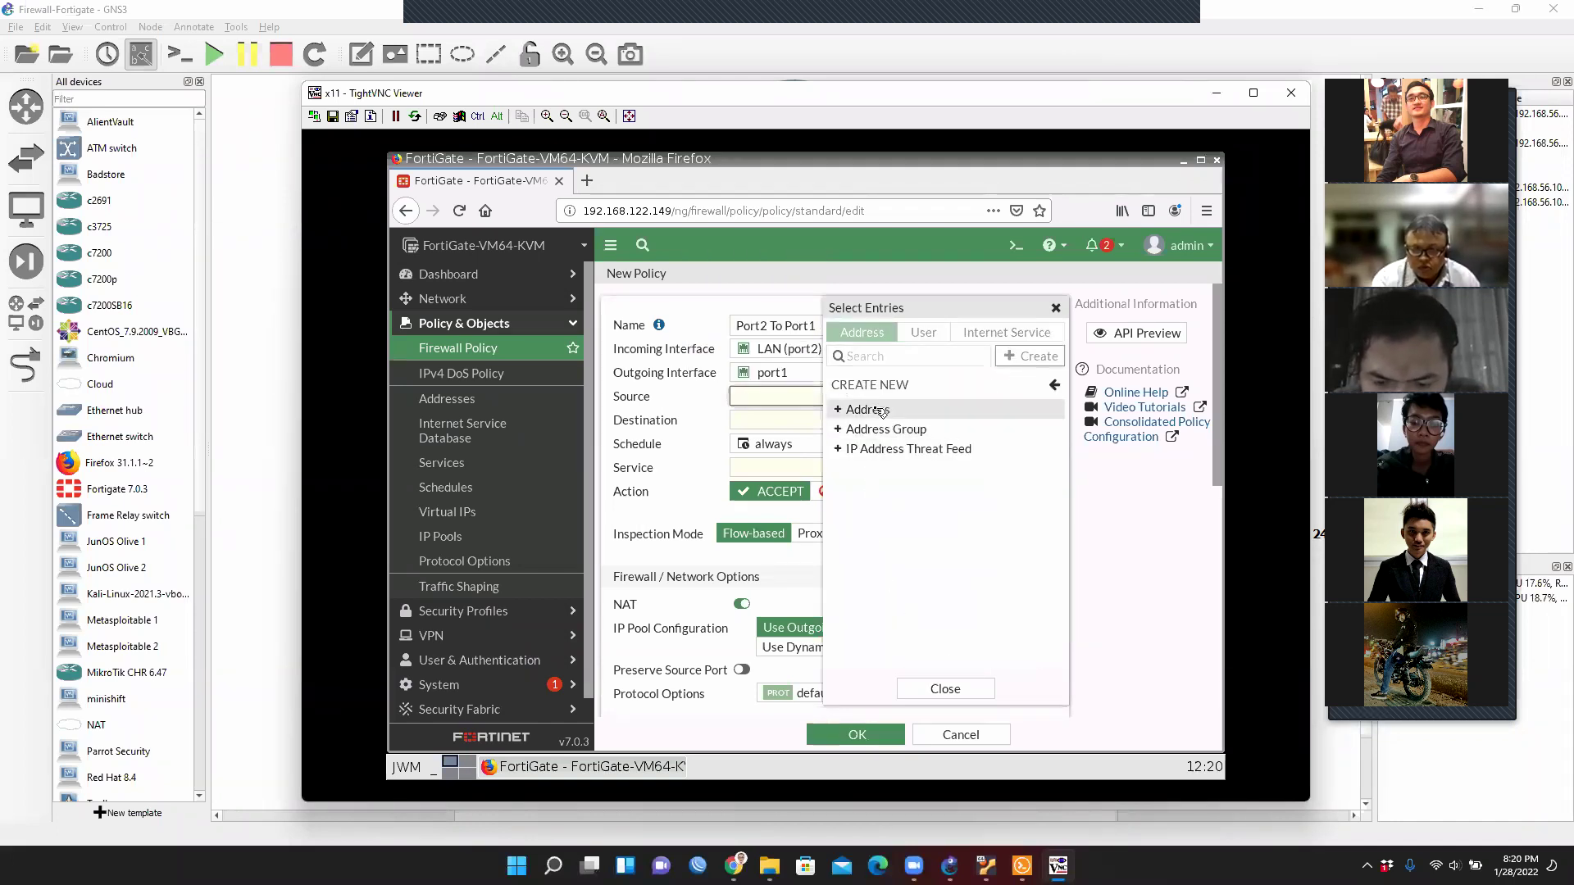
# Try the Name and IP/Netmask fields, then cancel the New Address dialog without saving.
pyautogui.press('Escape')
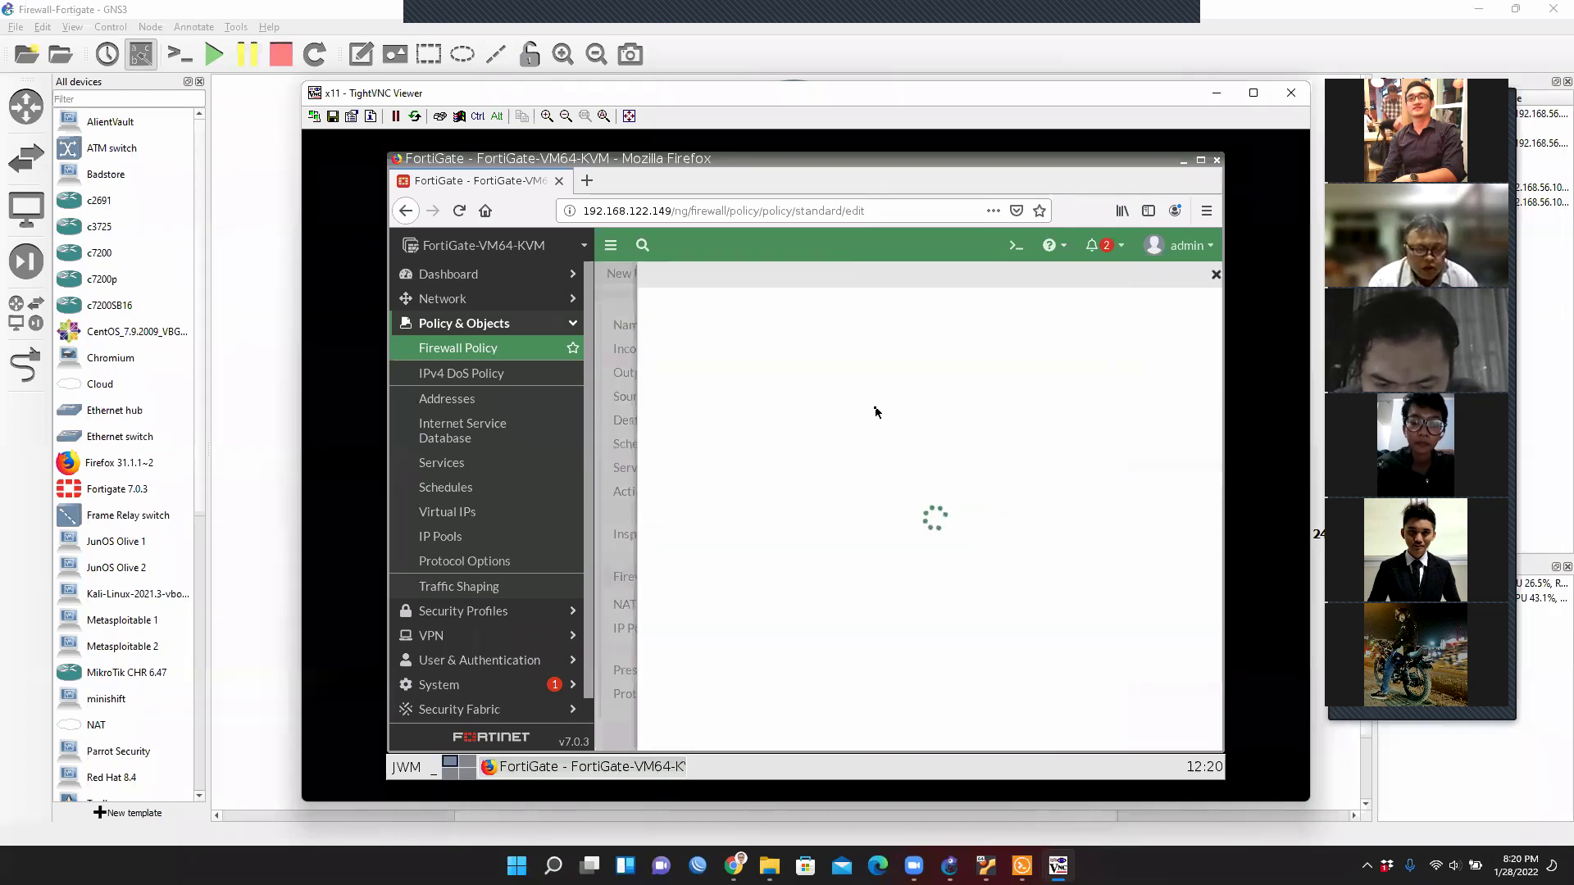
pyautogui.click(860, 311)
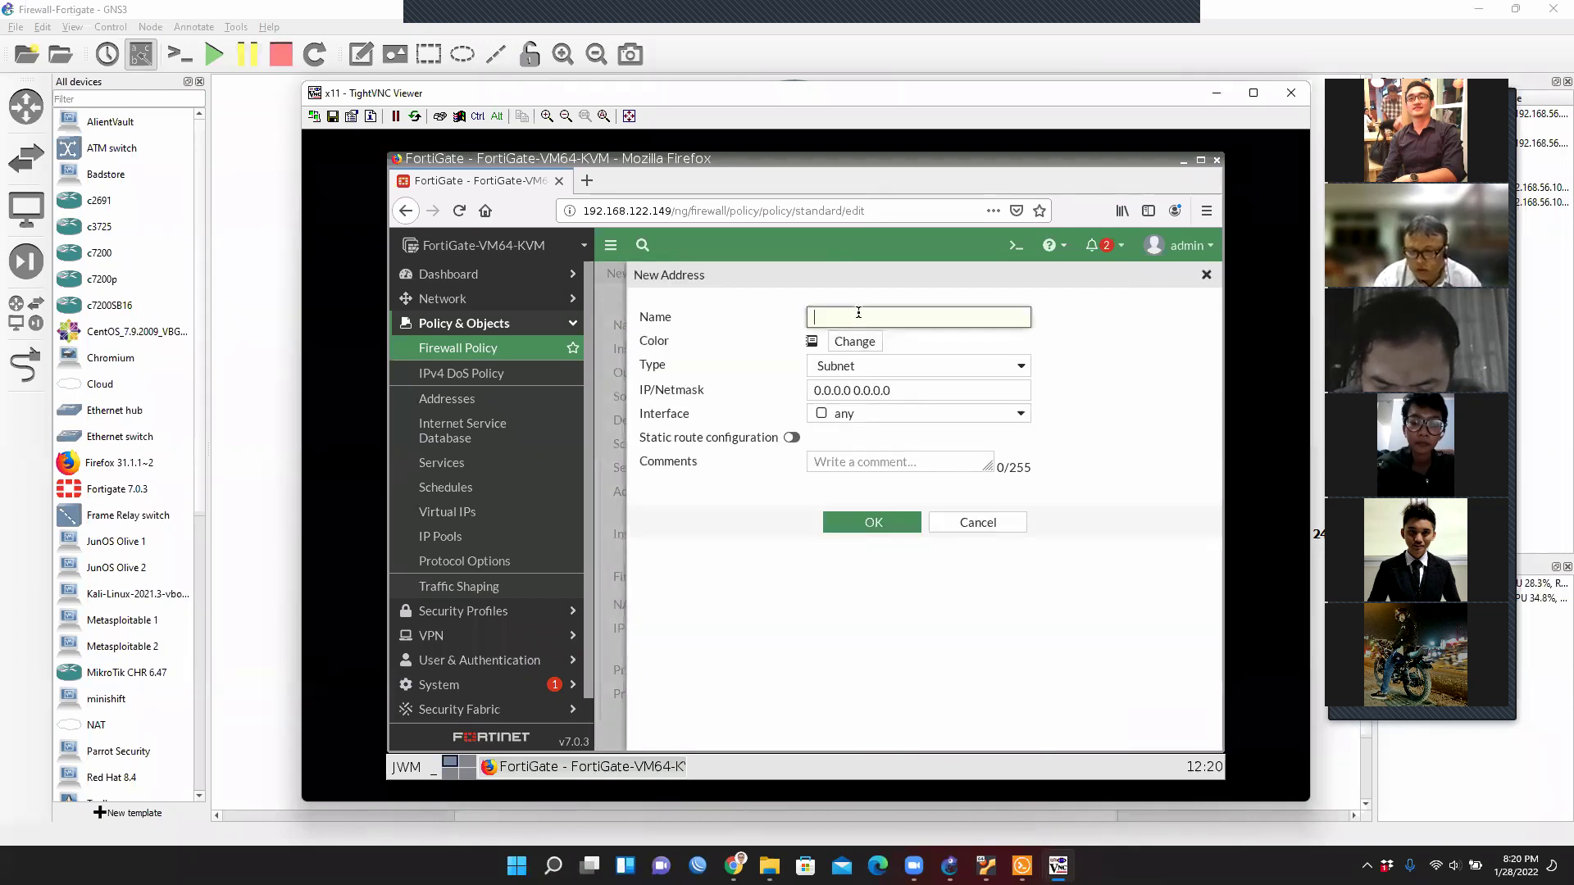
pyautogui.click(907, 392)
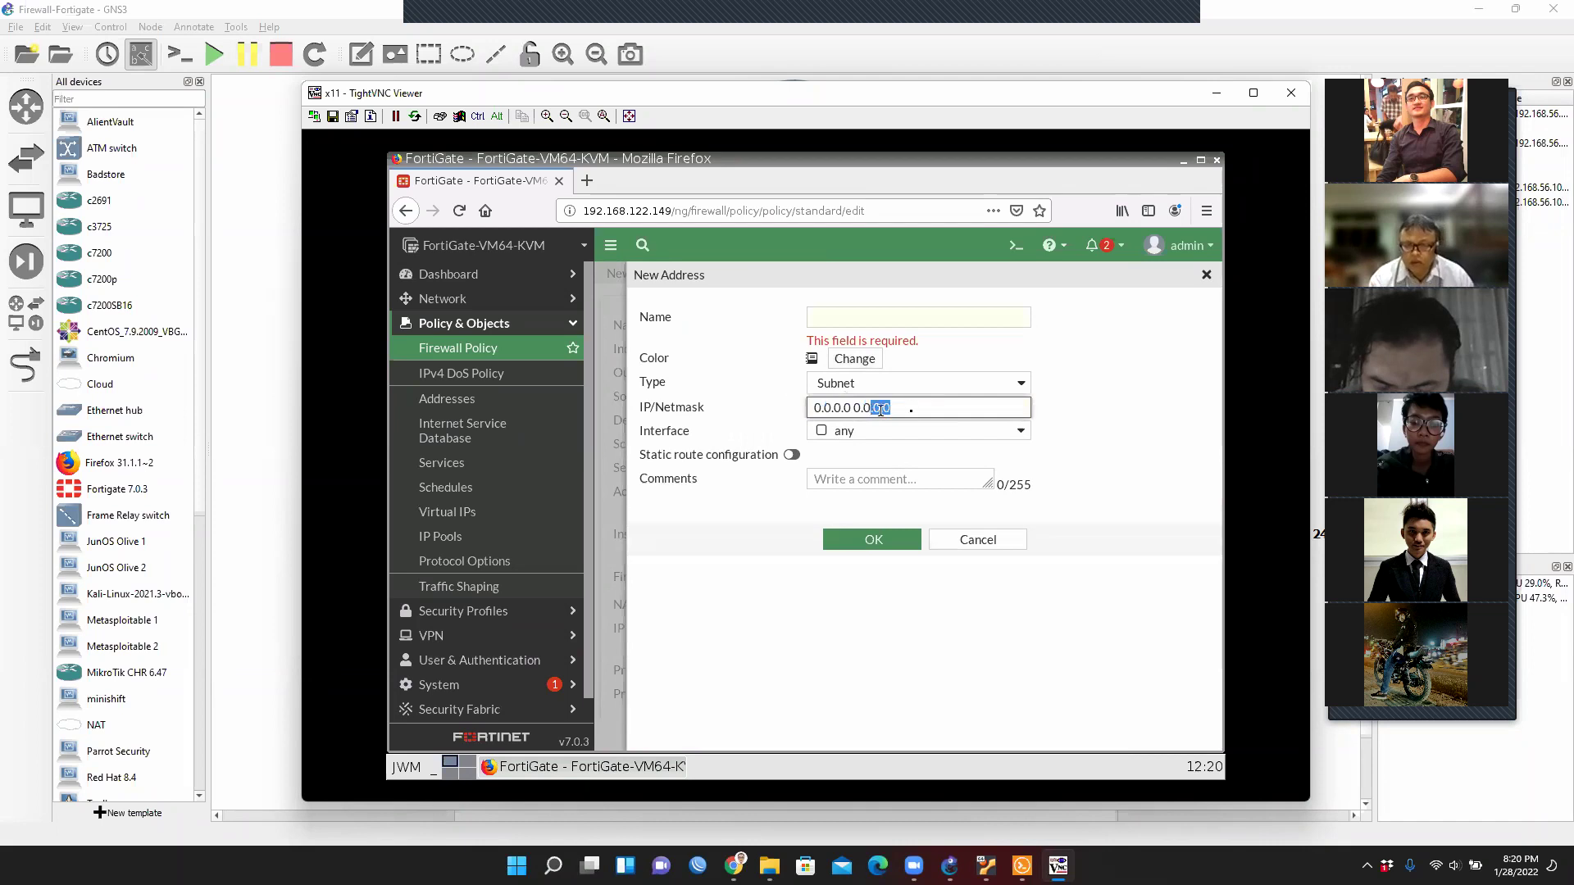
pyautogui.moveTo(893, 407); pyautogui.dragTo(804, 406)
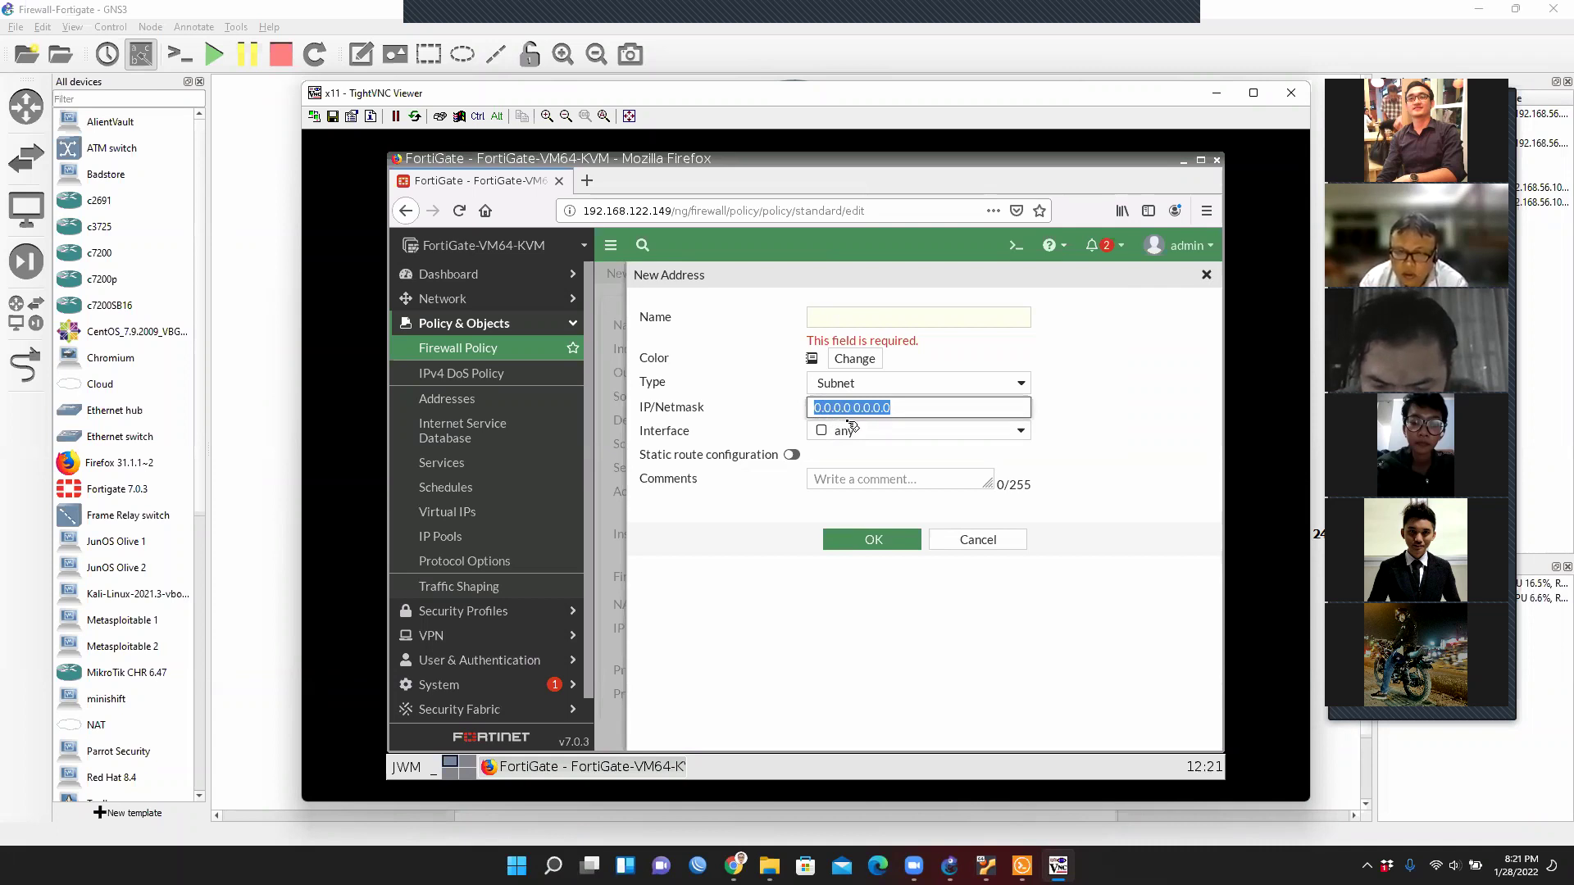
pyautogui.click(990, 544)
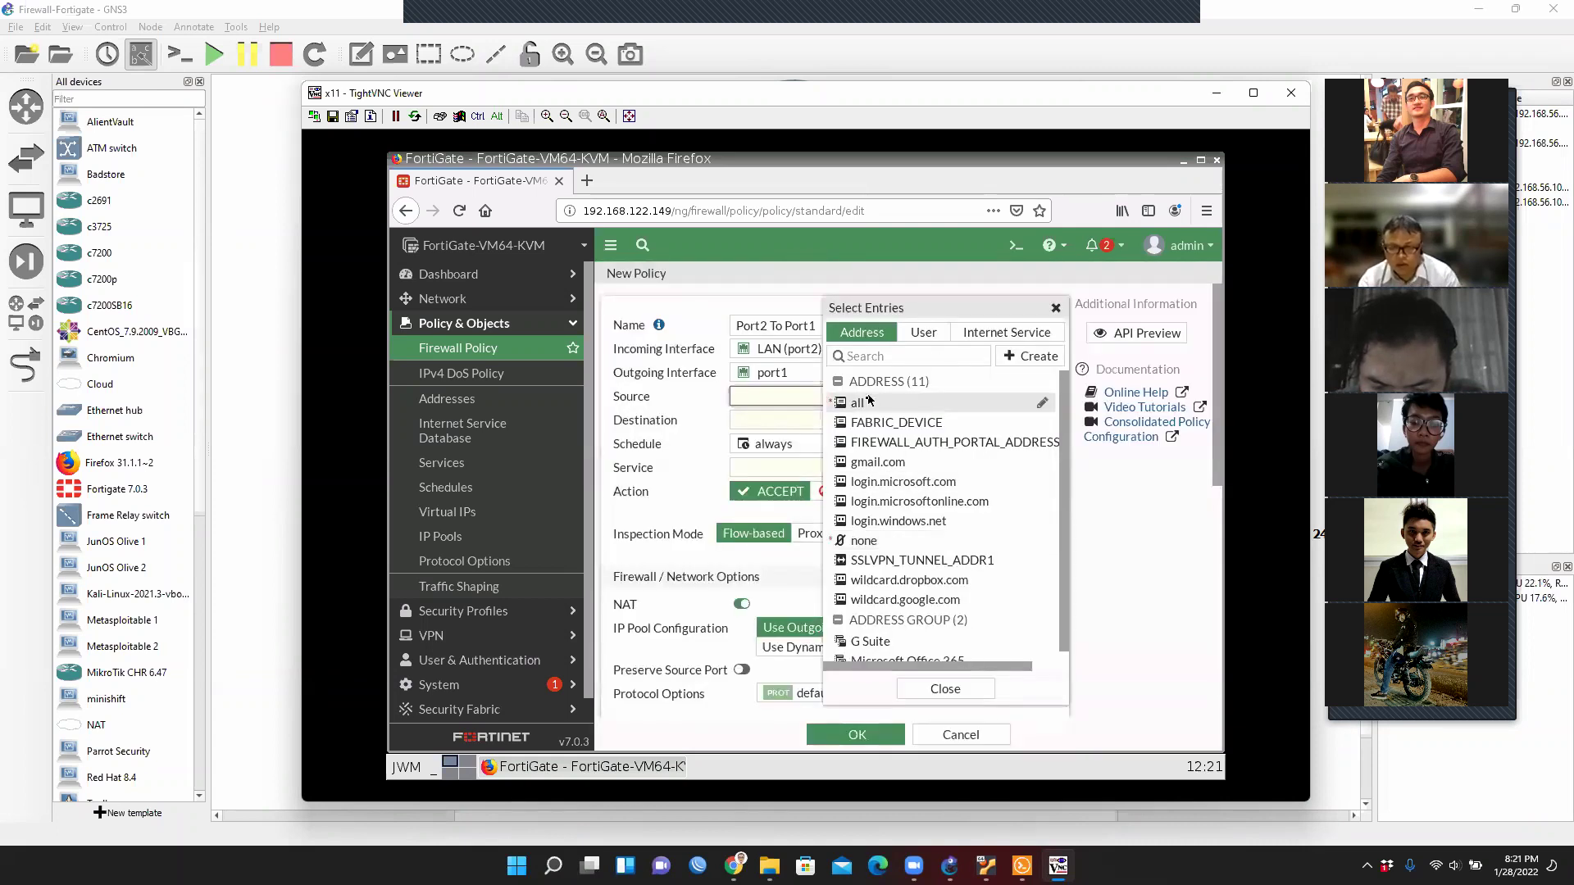
# Set the policy source and destination to all and the service to ALL.
pyautogui.click(861, 403)
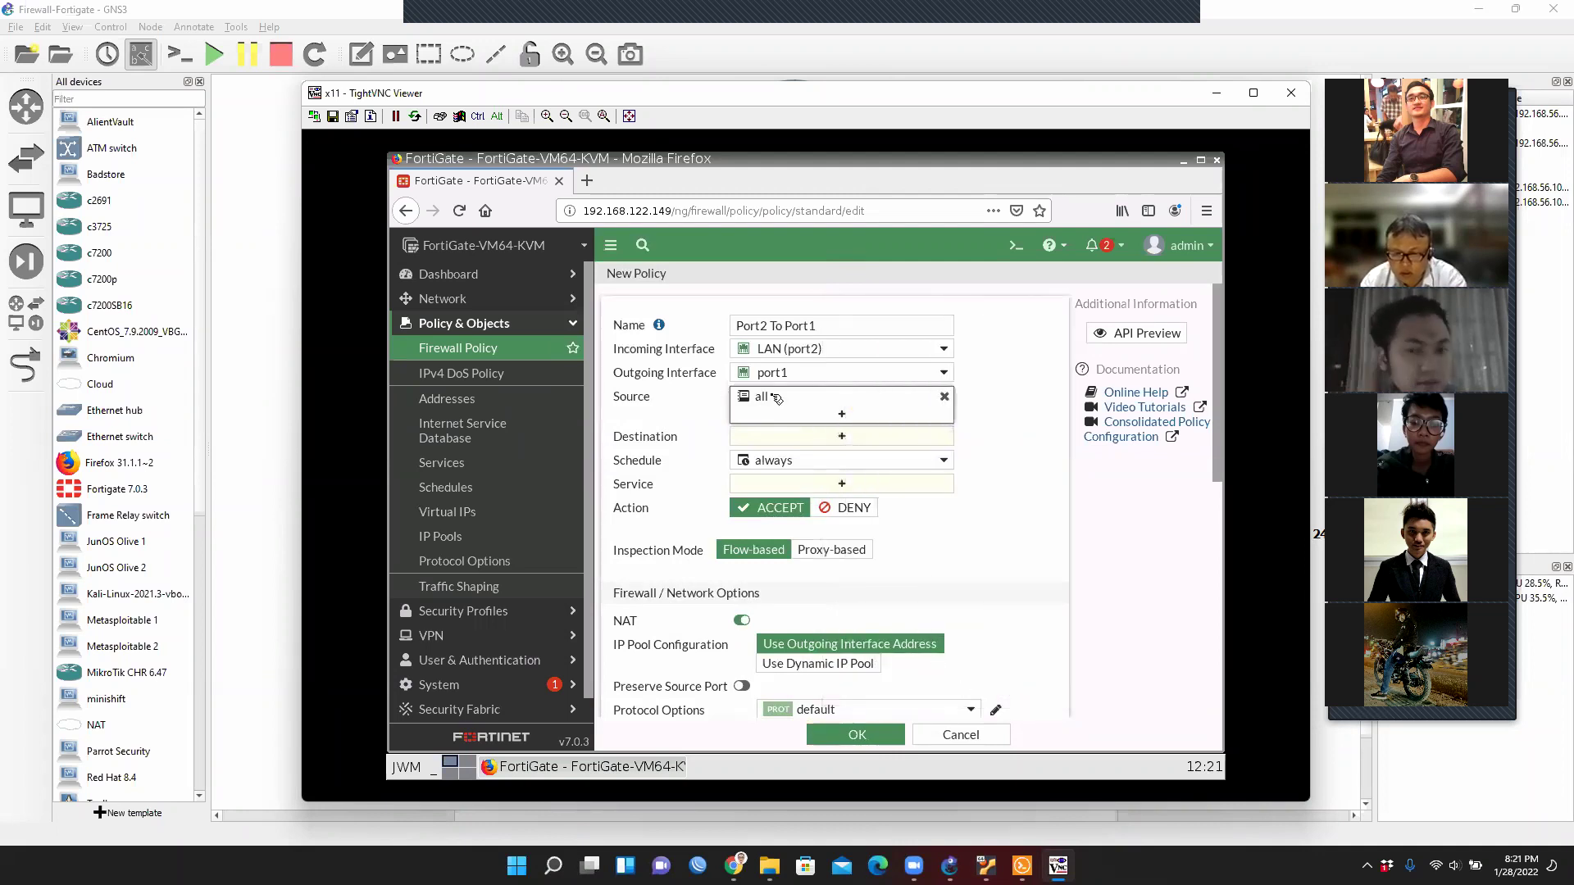
pyautogui.click(855, 441)
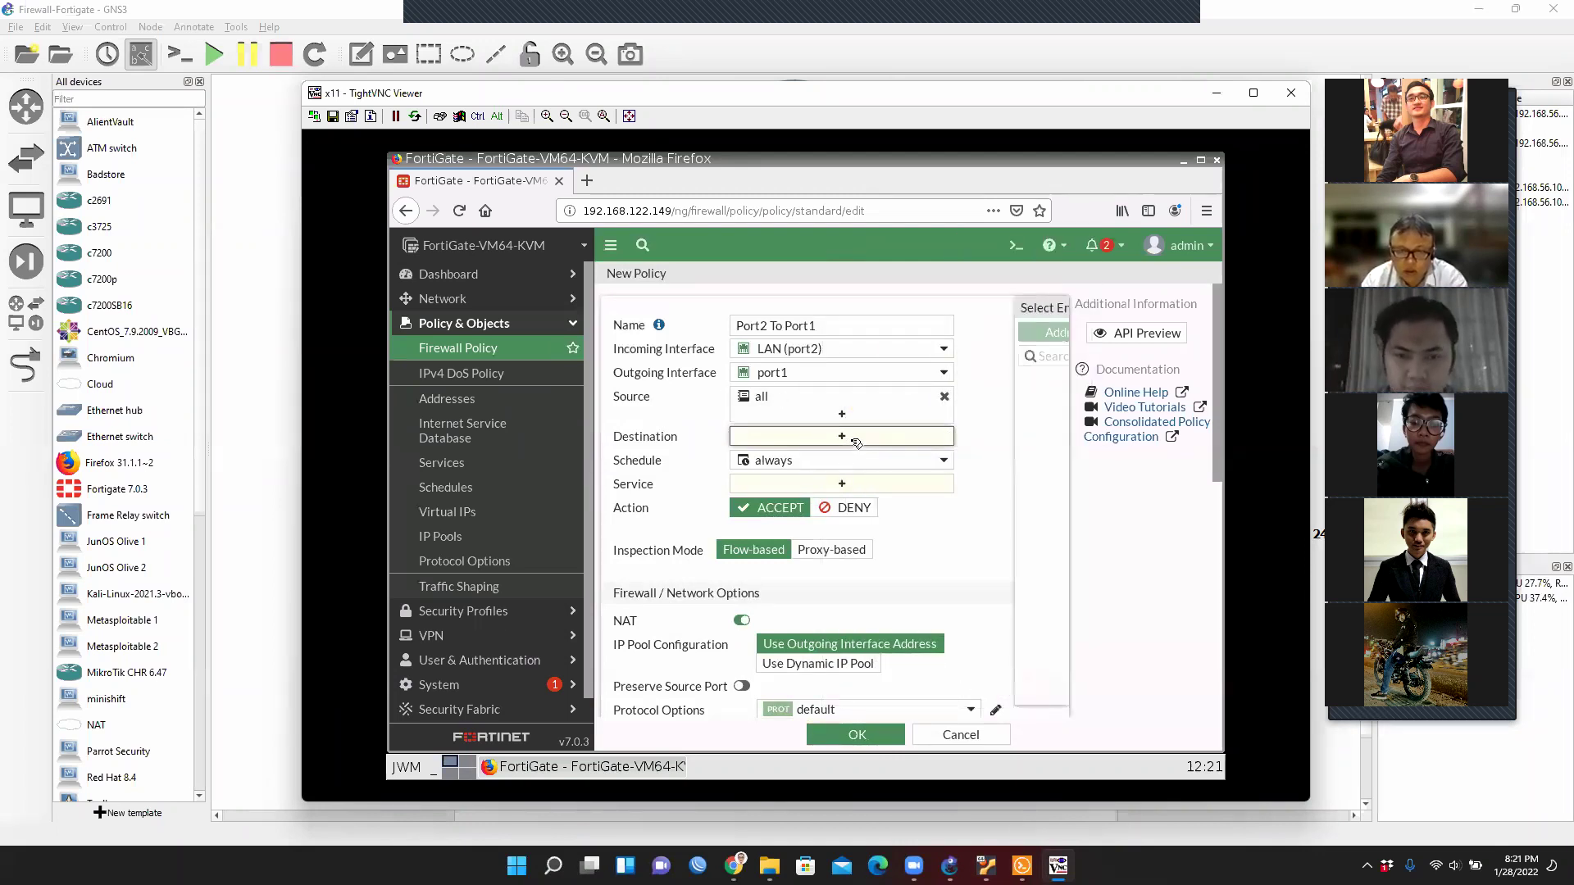
pyautogui.click(861, 402)
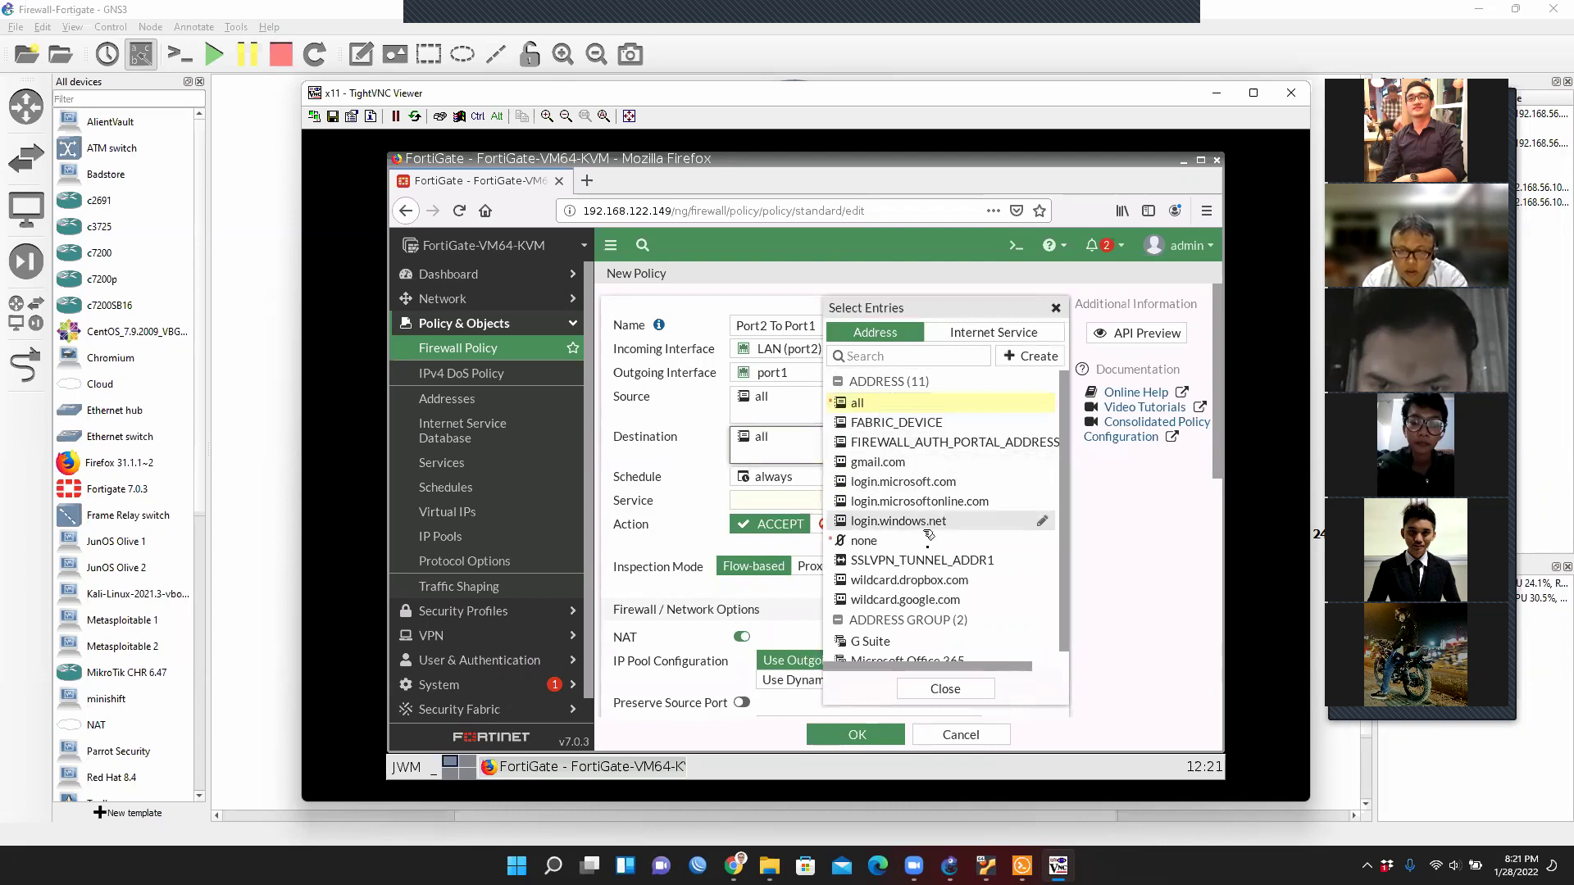
pyautogui.click(945, 689)
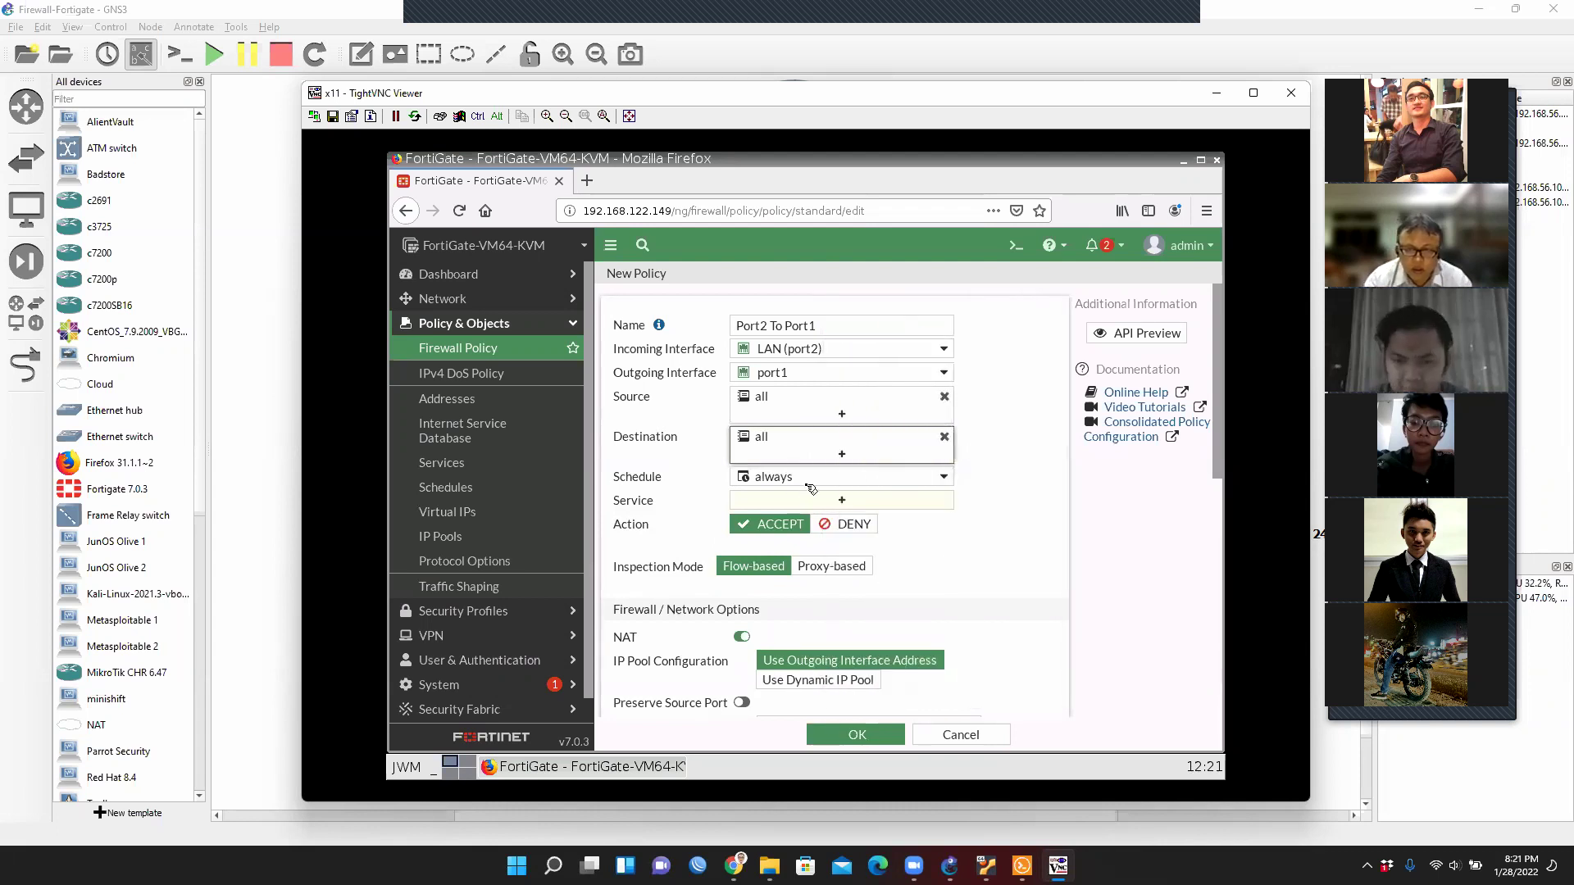
pyautogui.click(846, 506)
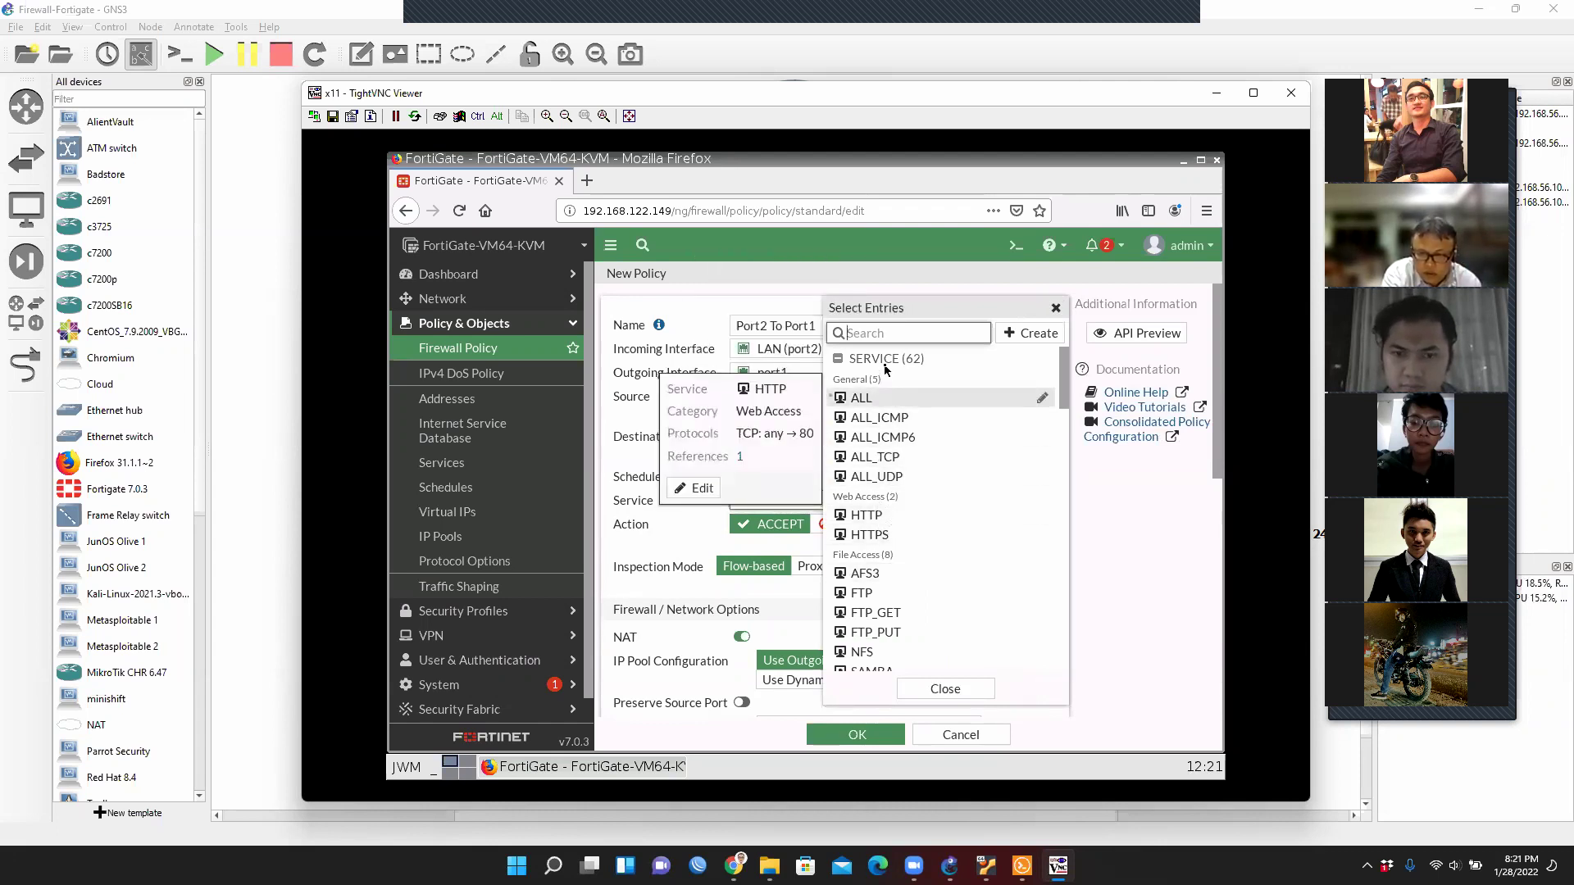
pyautogui.click(866, 403)
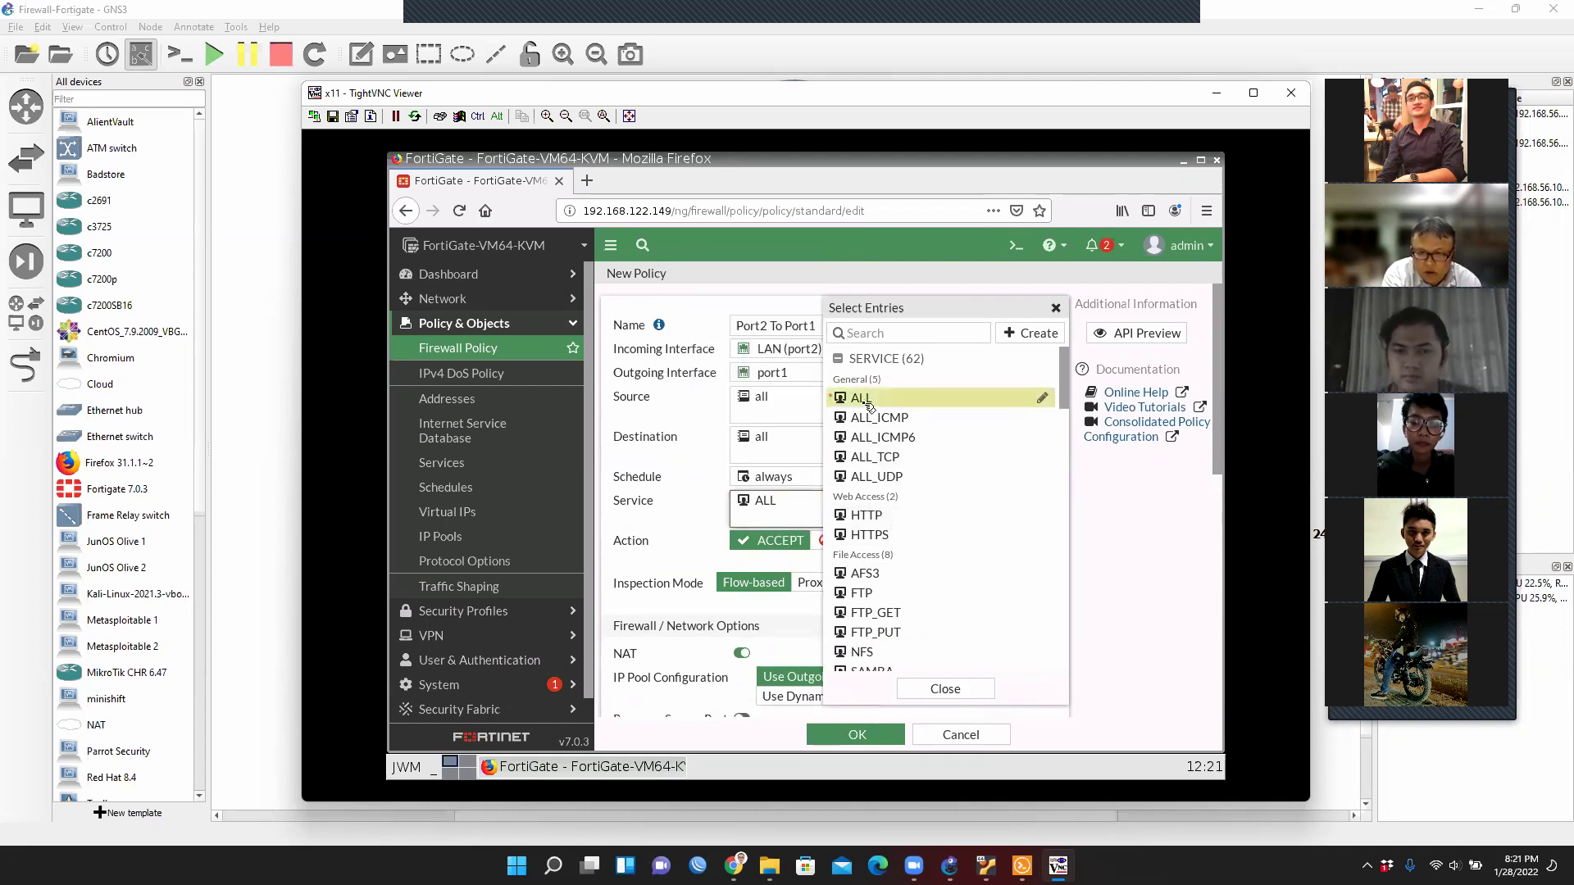
pyautogui.click(945, 693)
# Keep the ACCEPT action, disable NAT, save the policy and hide the TightVNC viewer.
pyautogui.click(788, 541)
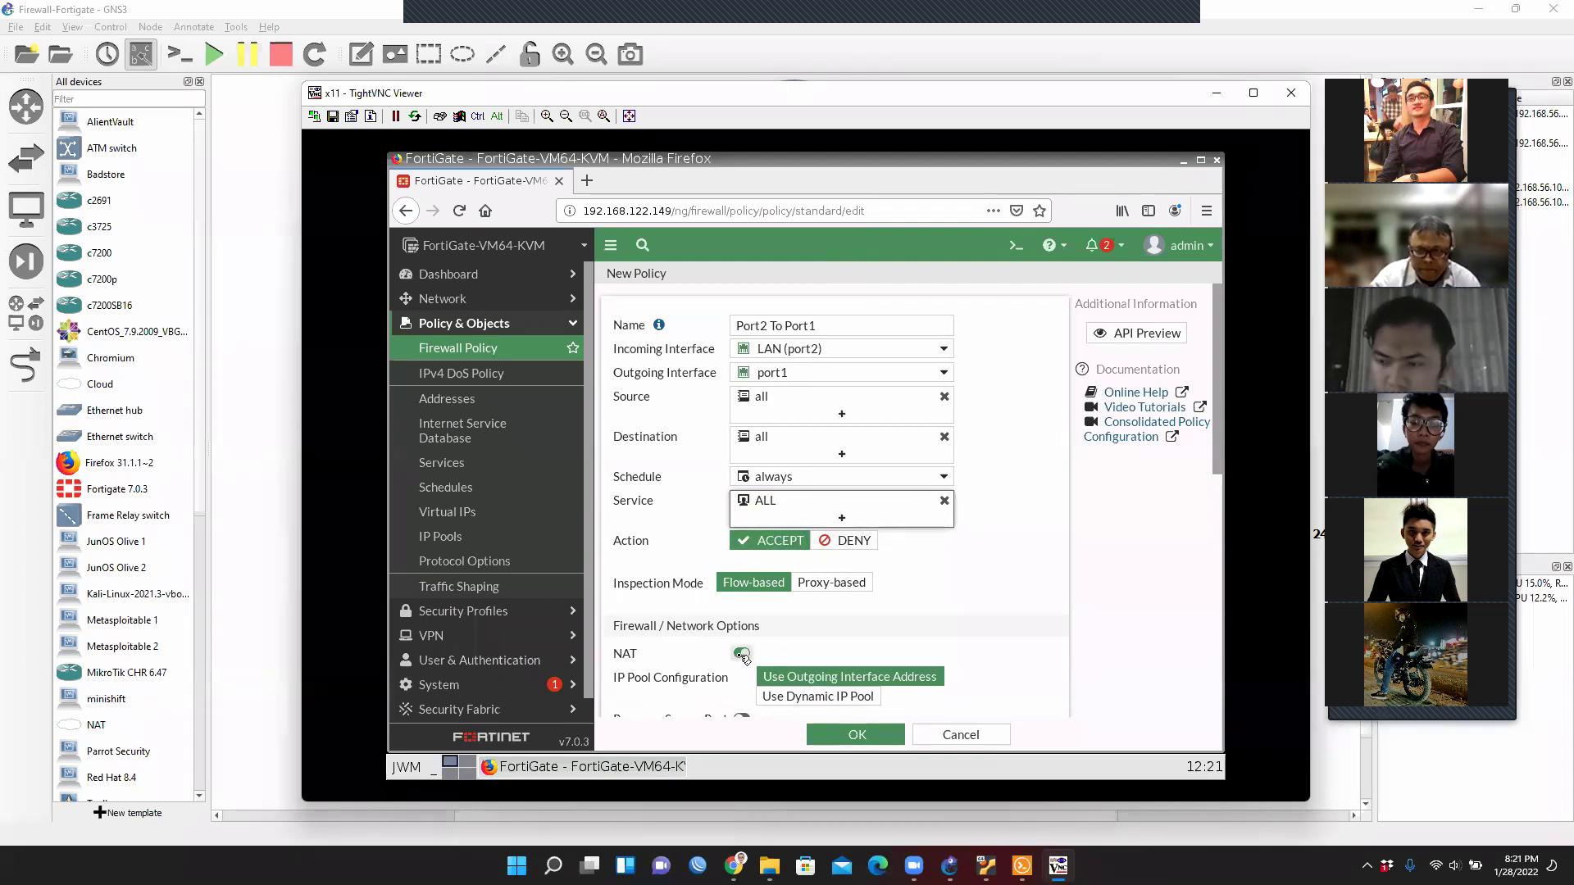
pyautogui.click(741, 653)
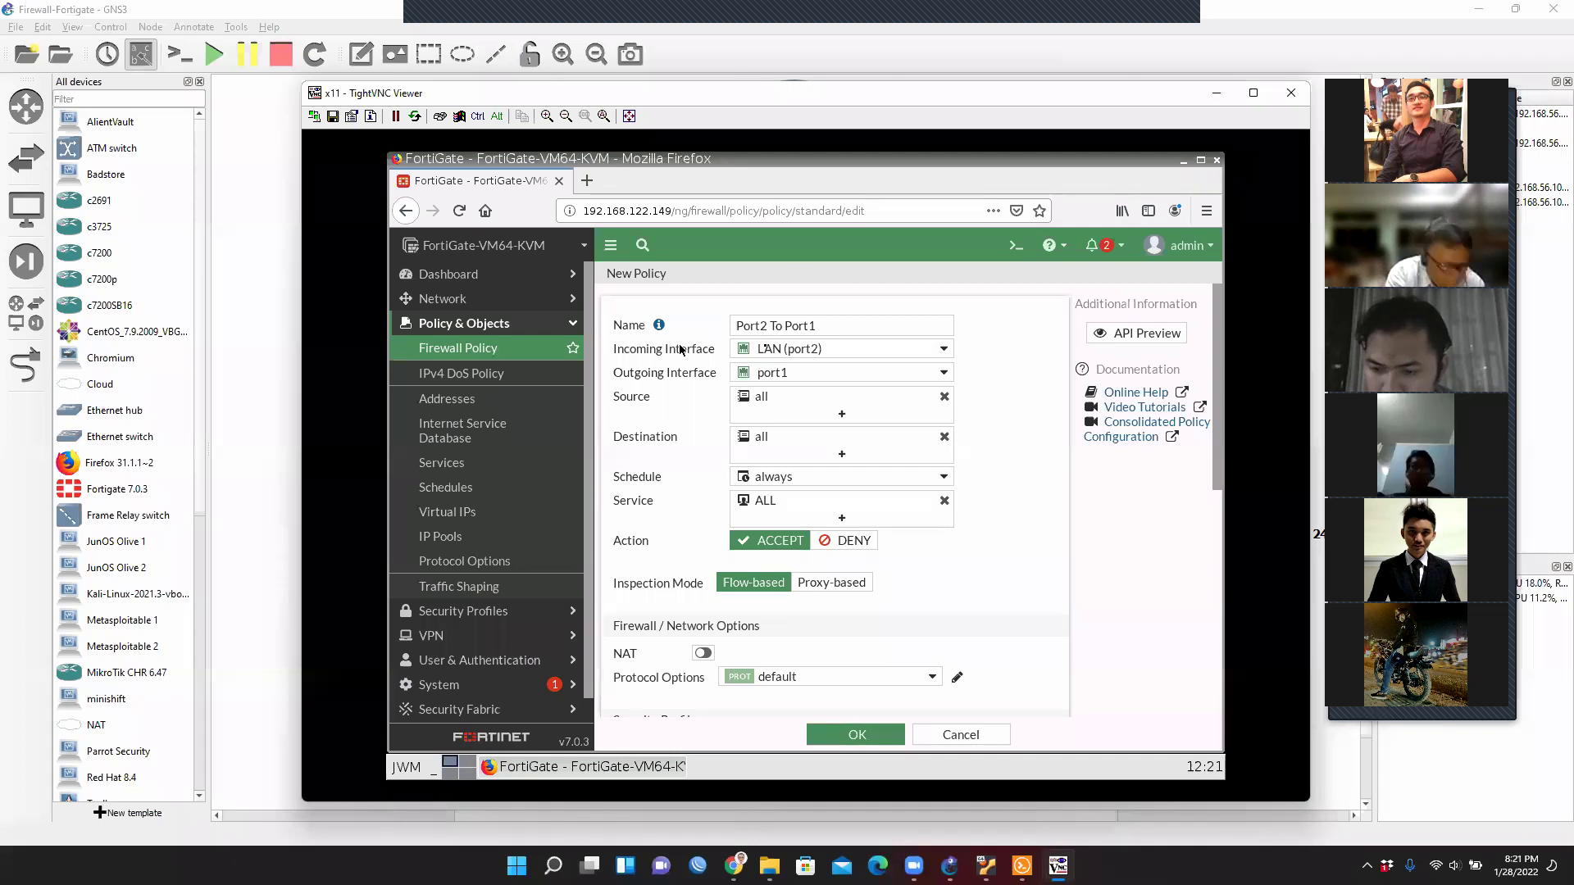
pyautogui.moveTo(810, 349)
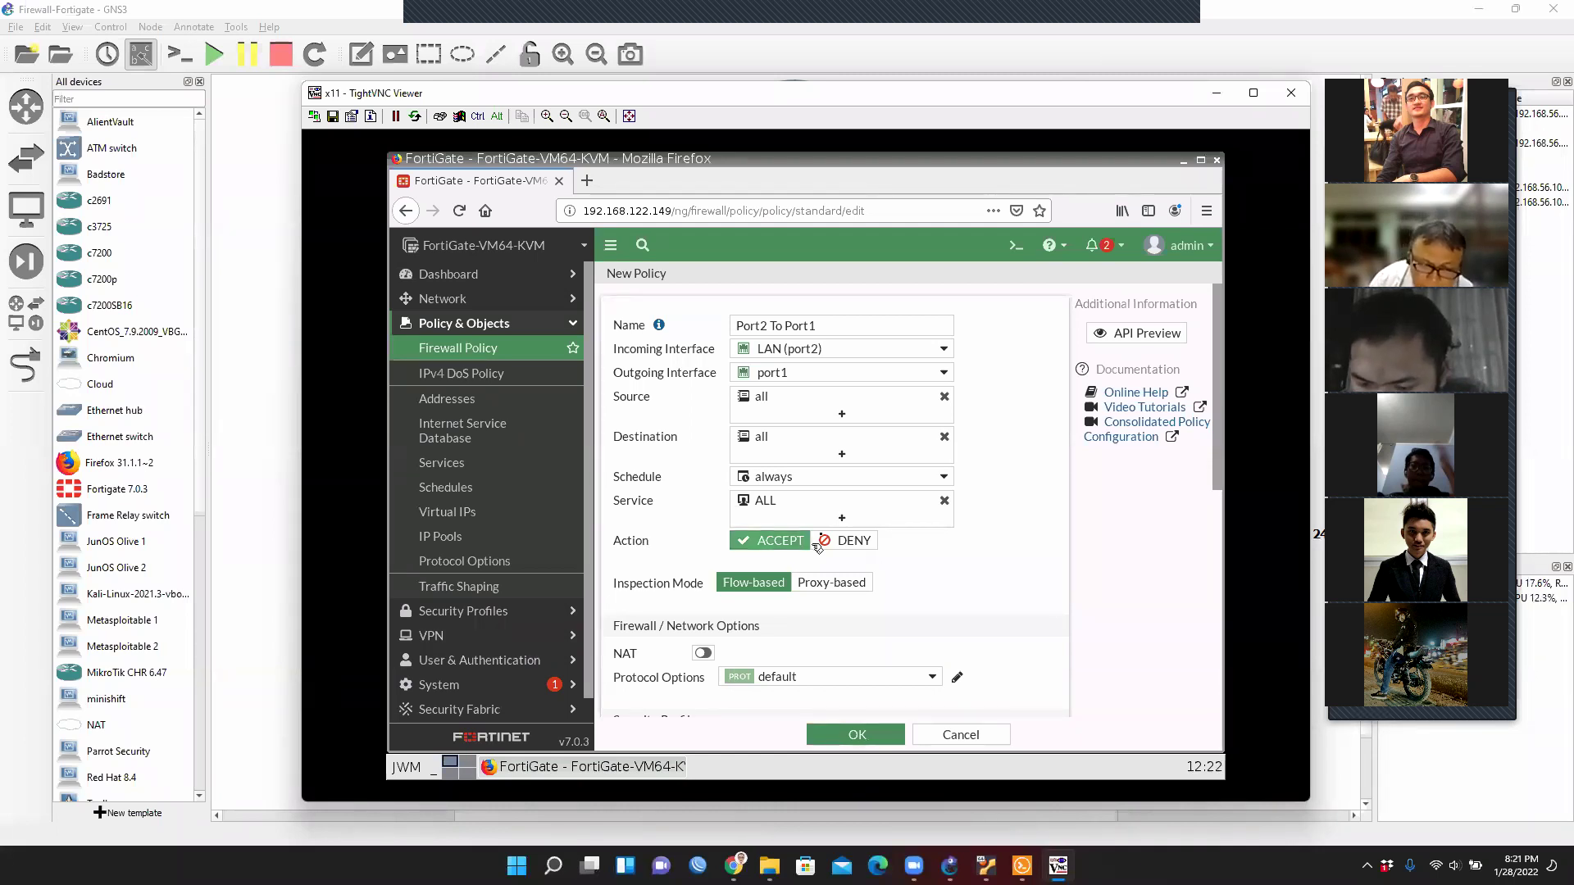
pyautogui.scroll(-5, 939, 606)
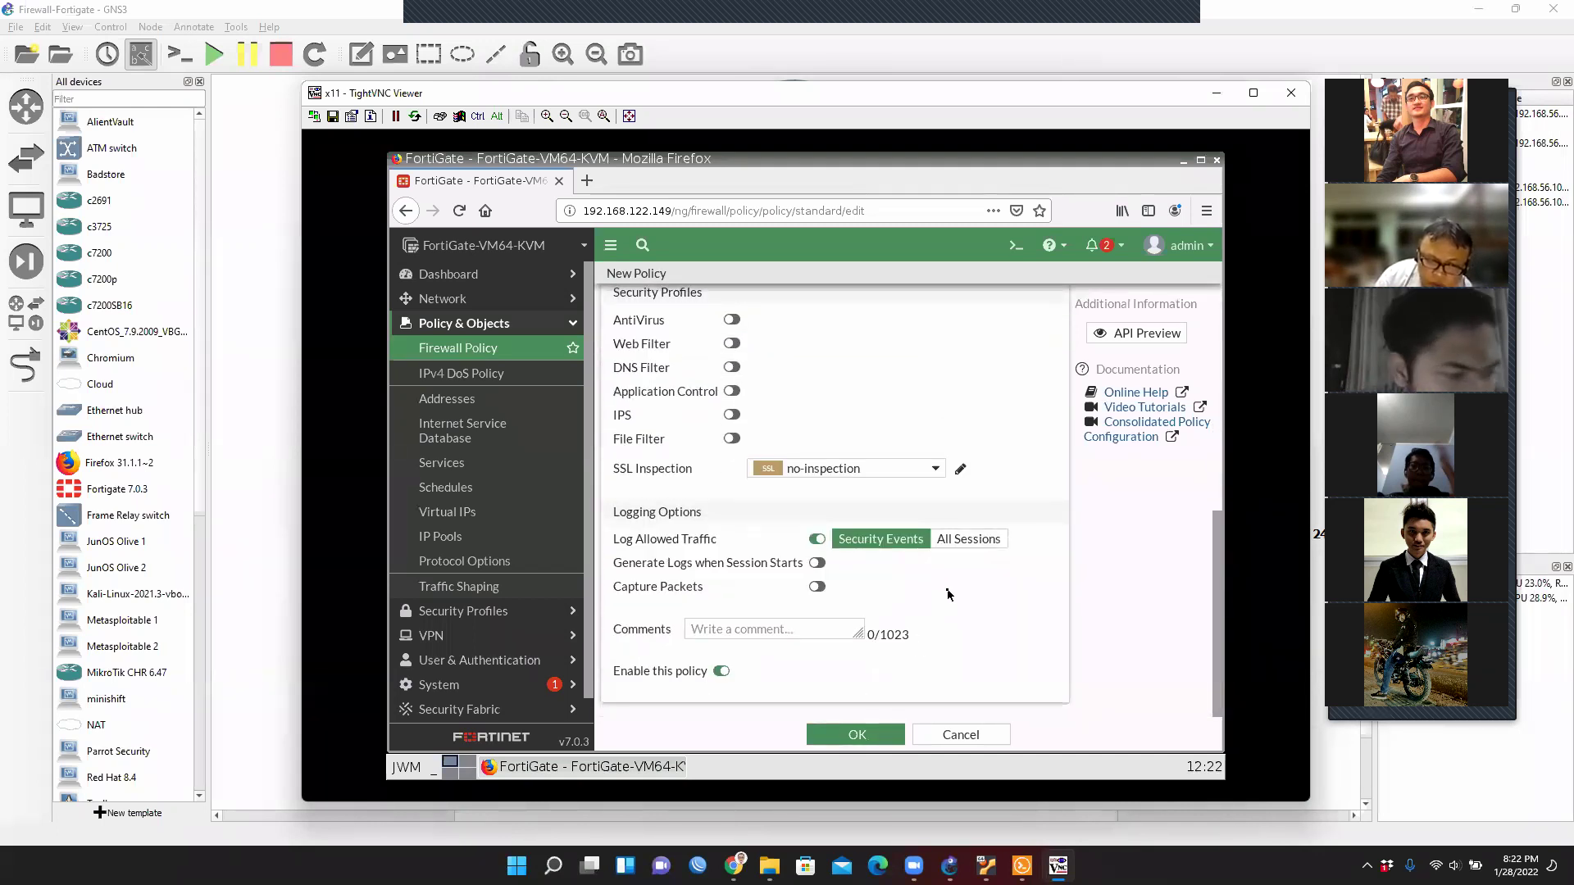
pyautogui.click(838, 734)
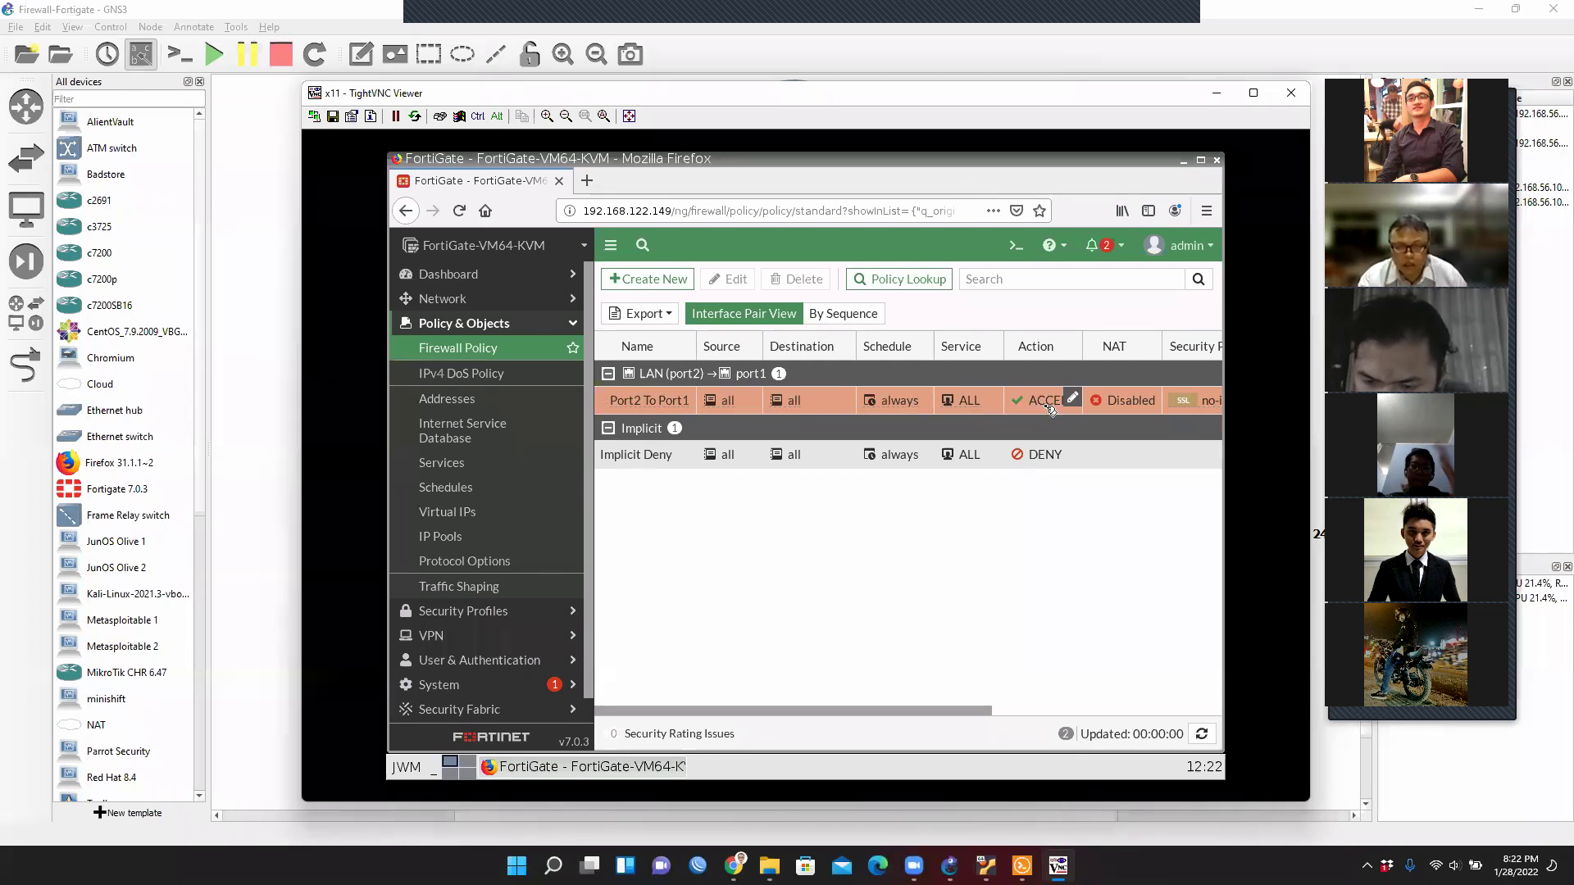
pyautogui.click(1215, 95)
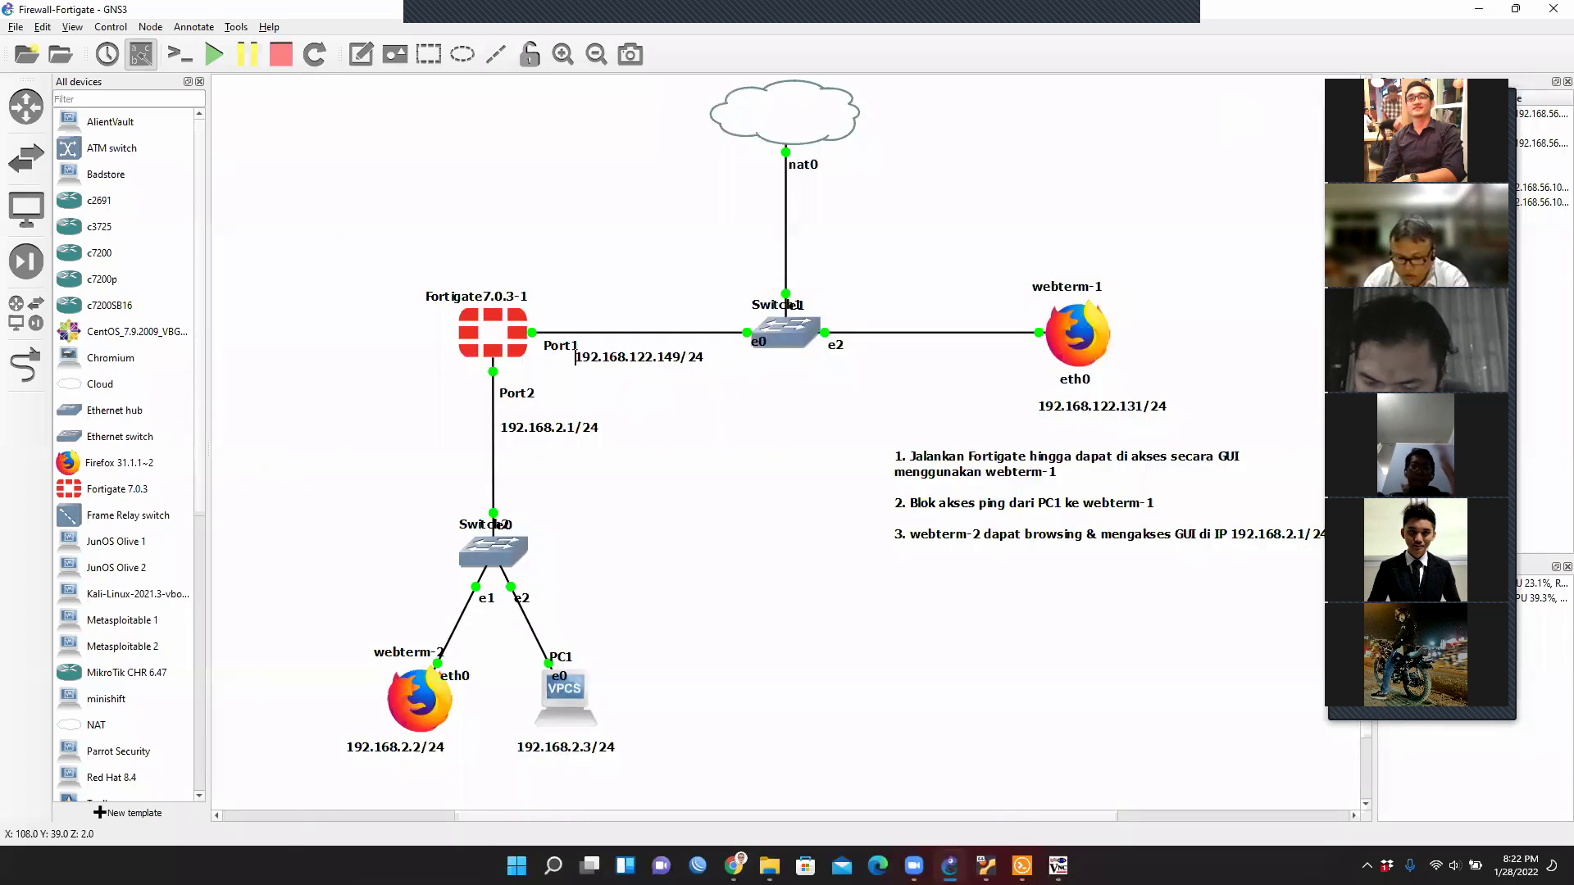
# Rerun PC1's ping to 192.168.122.149, which gets five replies.
pyautogui.click(1021, 865)
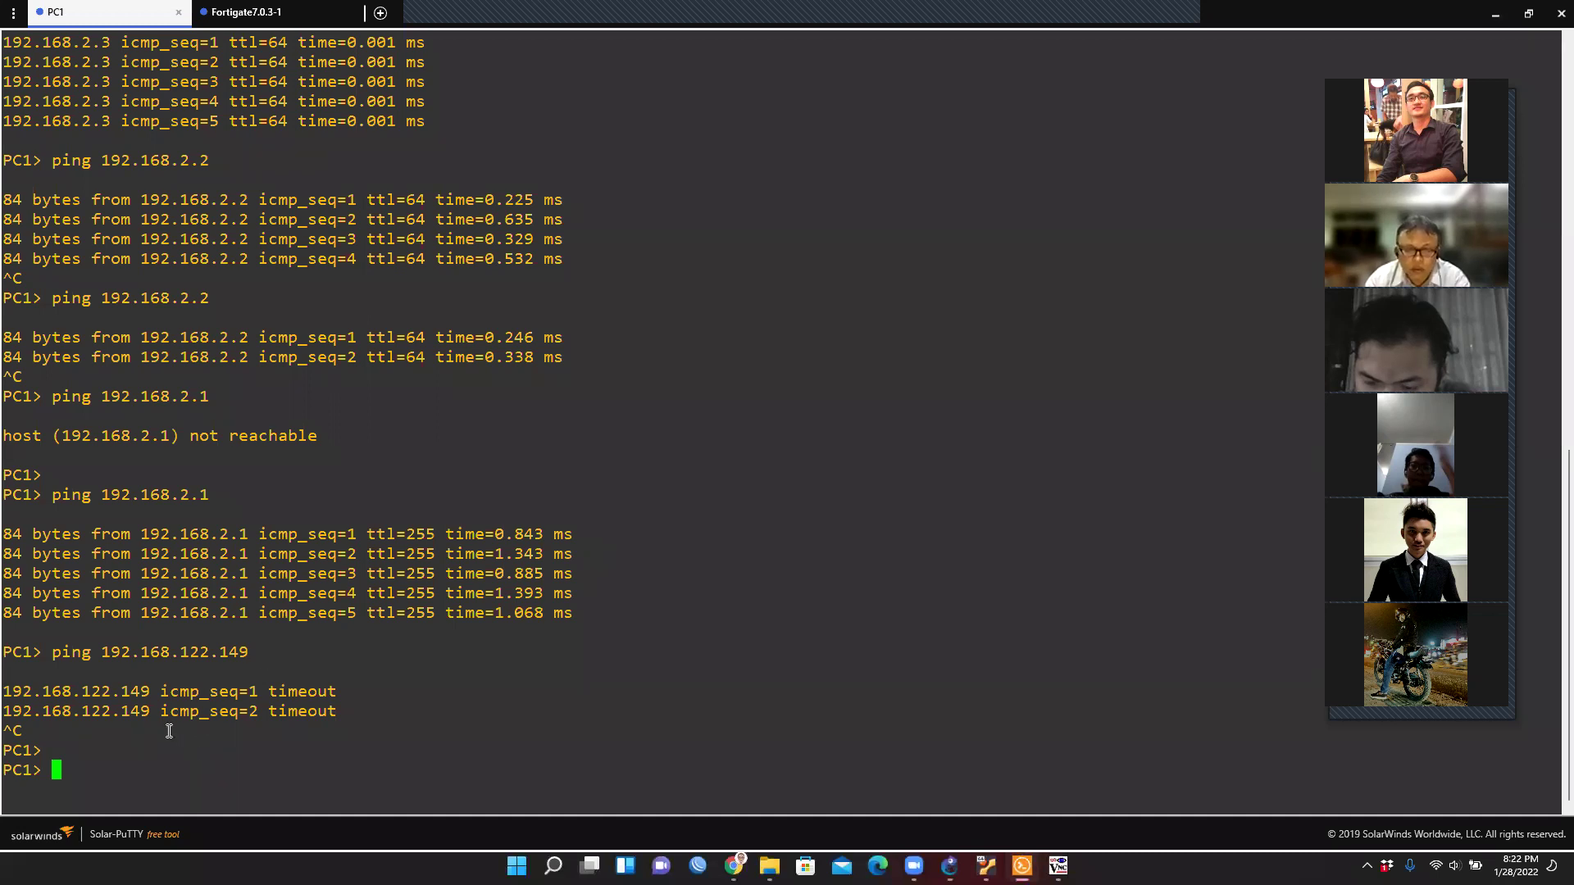
pyautogui.press('Up')
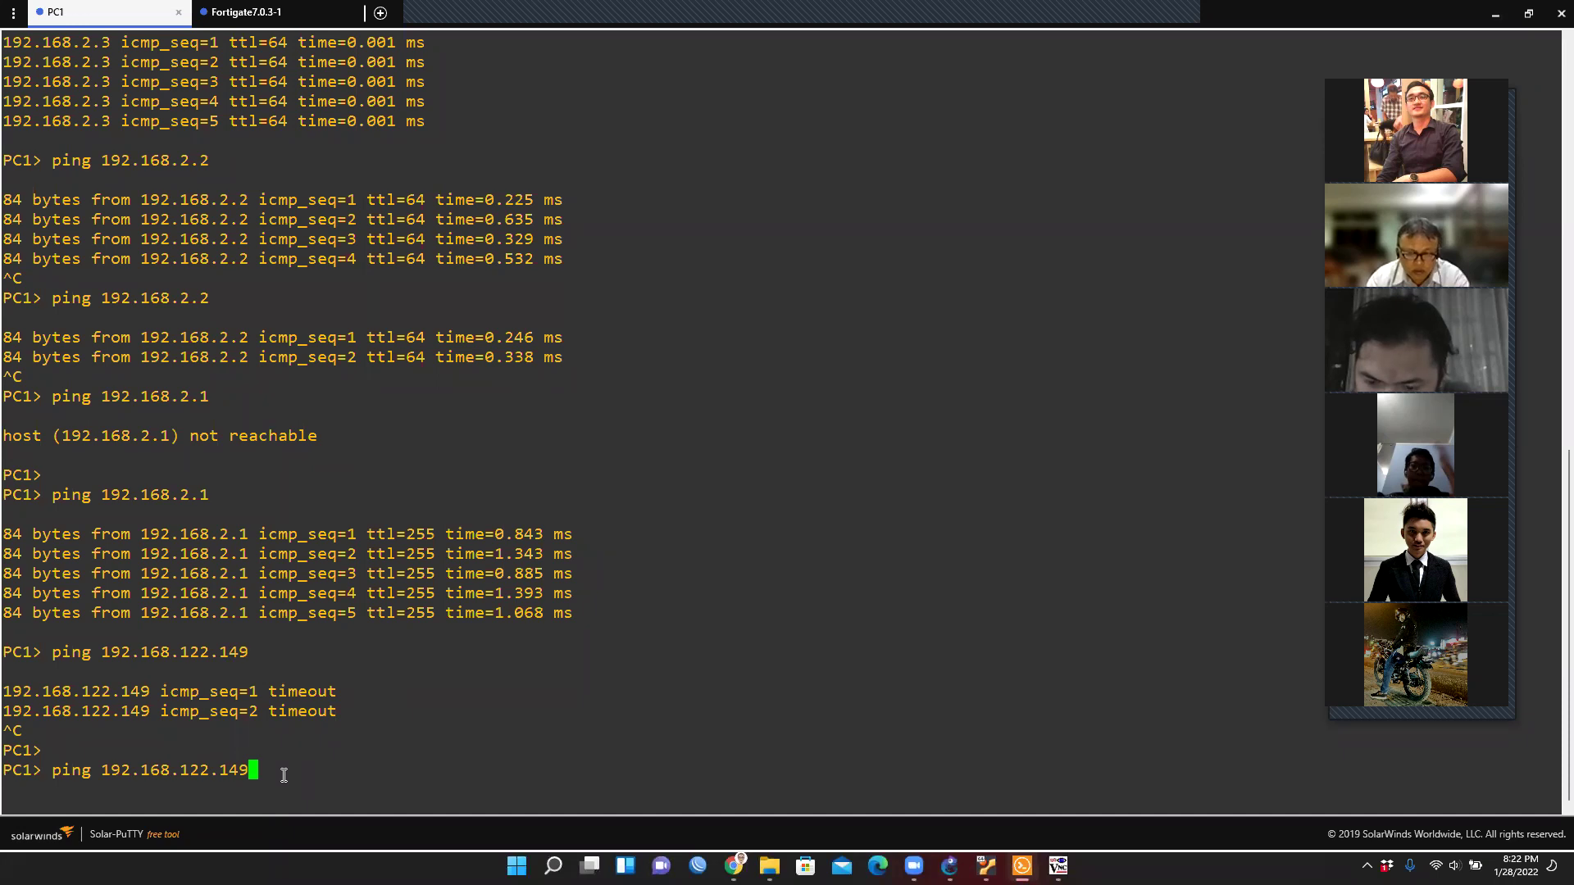
pyautogui.press('Return')
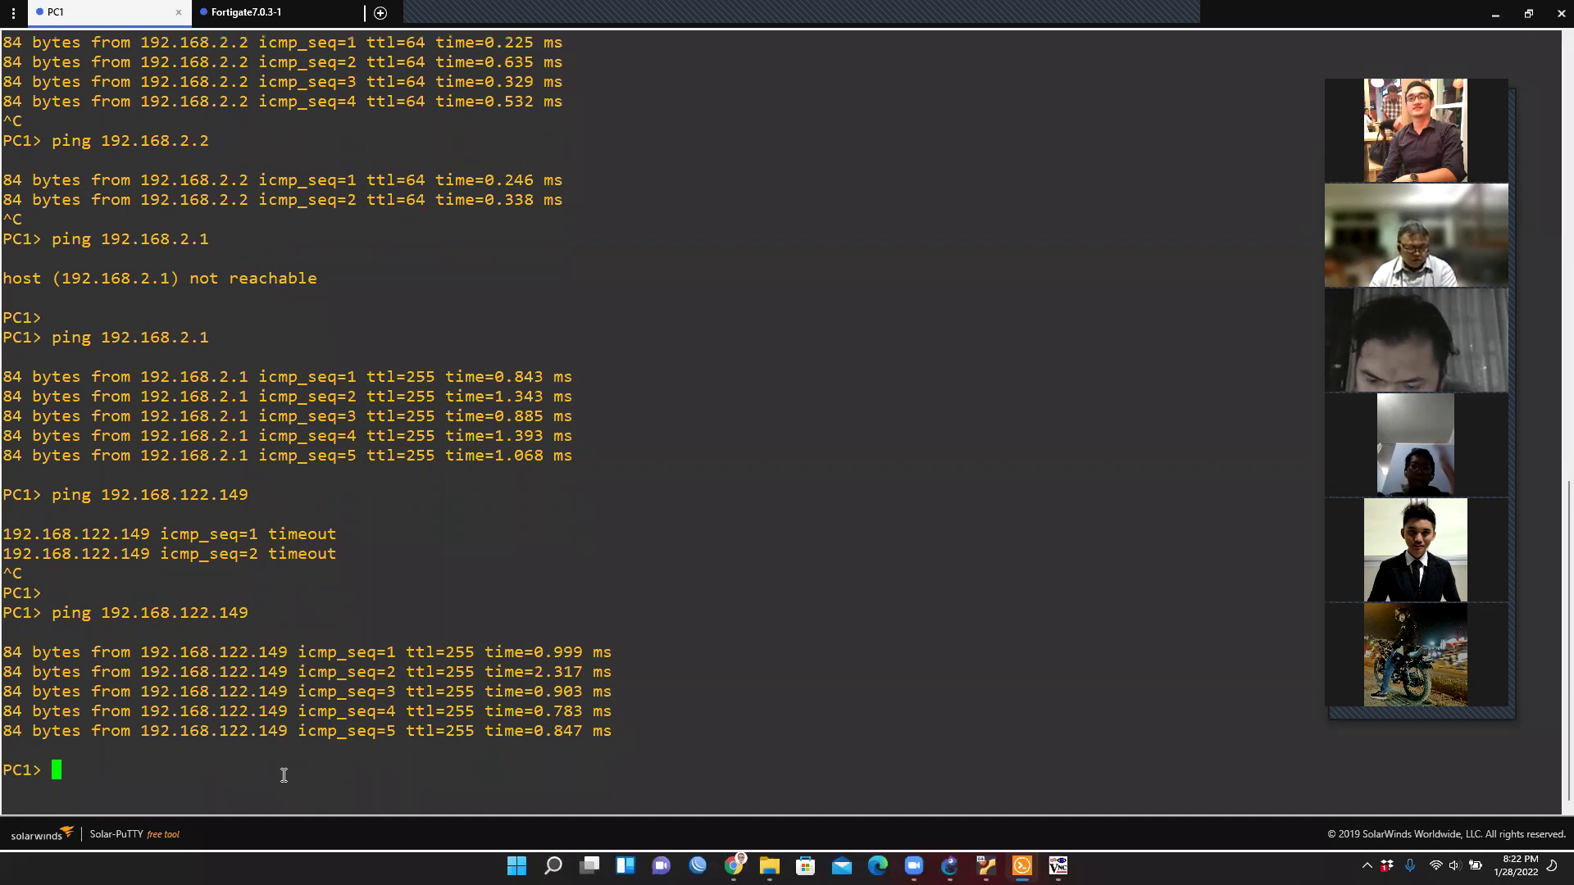
# Edit the recalled command and ping webterm-1 at 192.168.122.131, which times out.
pyautogui.press('Return')
pyautogui.press('Up')
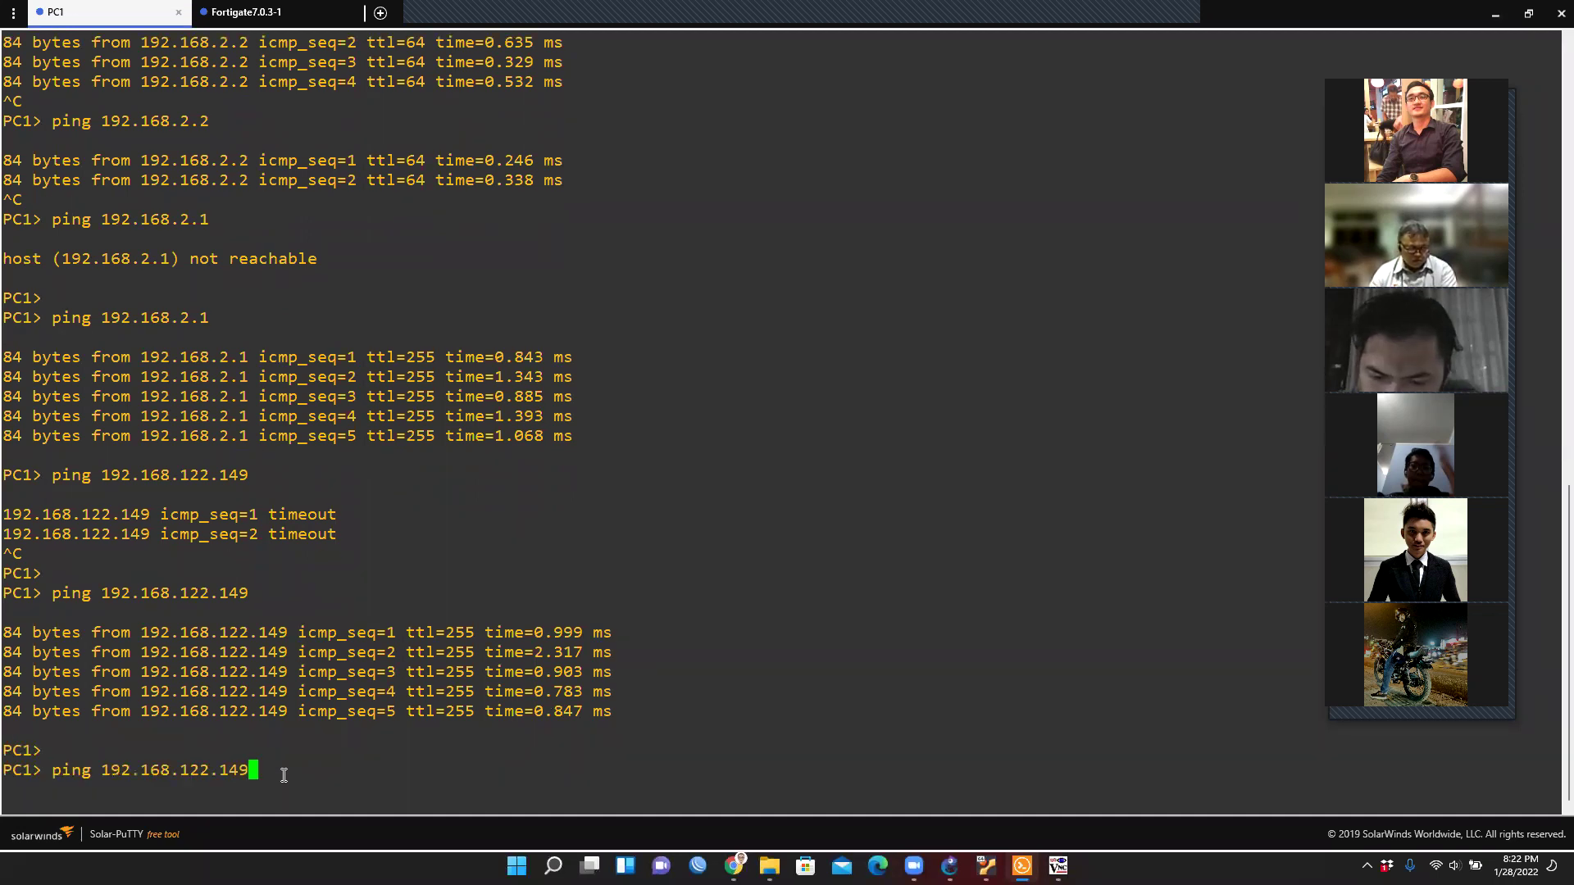
pyautogui.press('BackSpace')
pyautogui.press('BackSpace')
pyautogui.write('21')
pyautogui.click(949, 866)
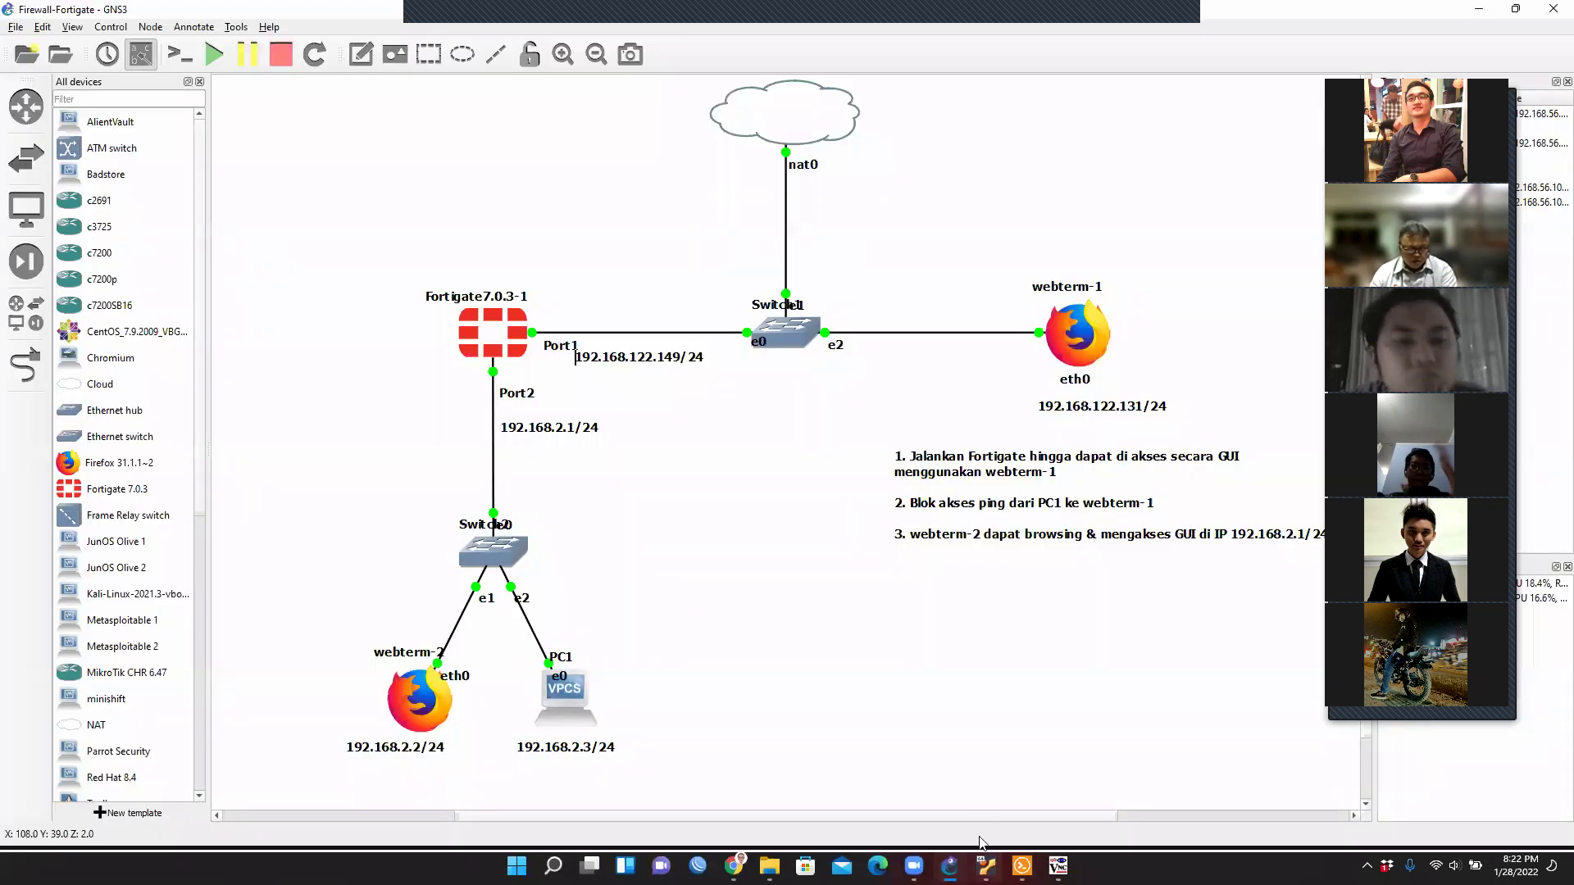
pyautogui.click(1017, 866)
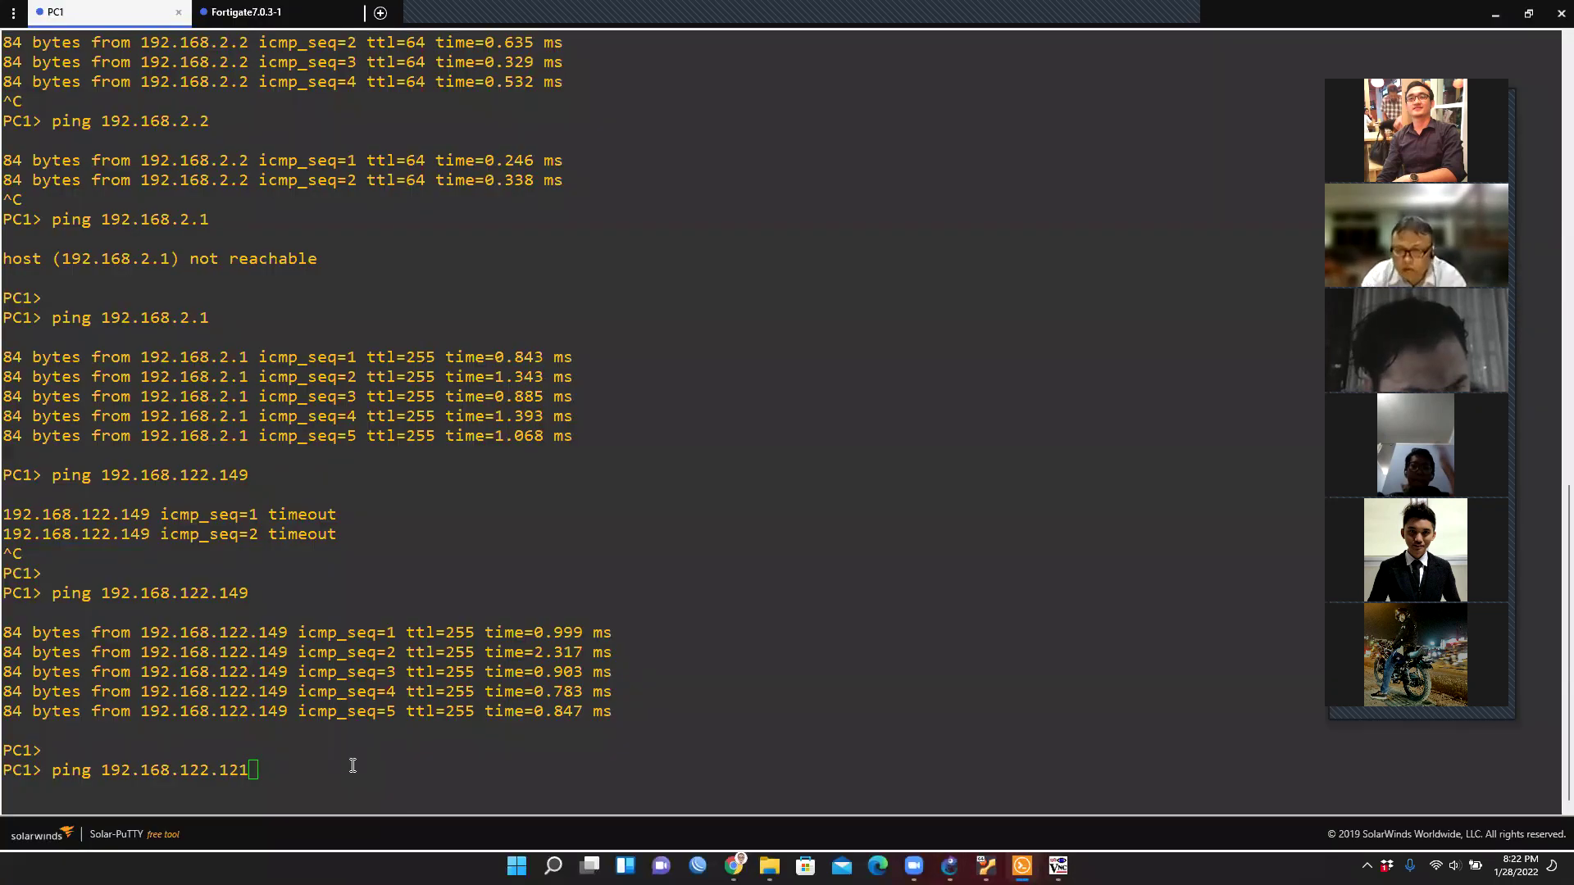
pyautogui.press('BackSpace')
pyautogui.press('BackSpace')
pyautogui.press('BackSpace')
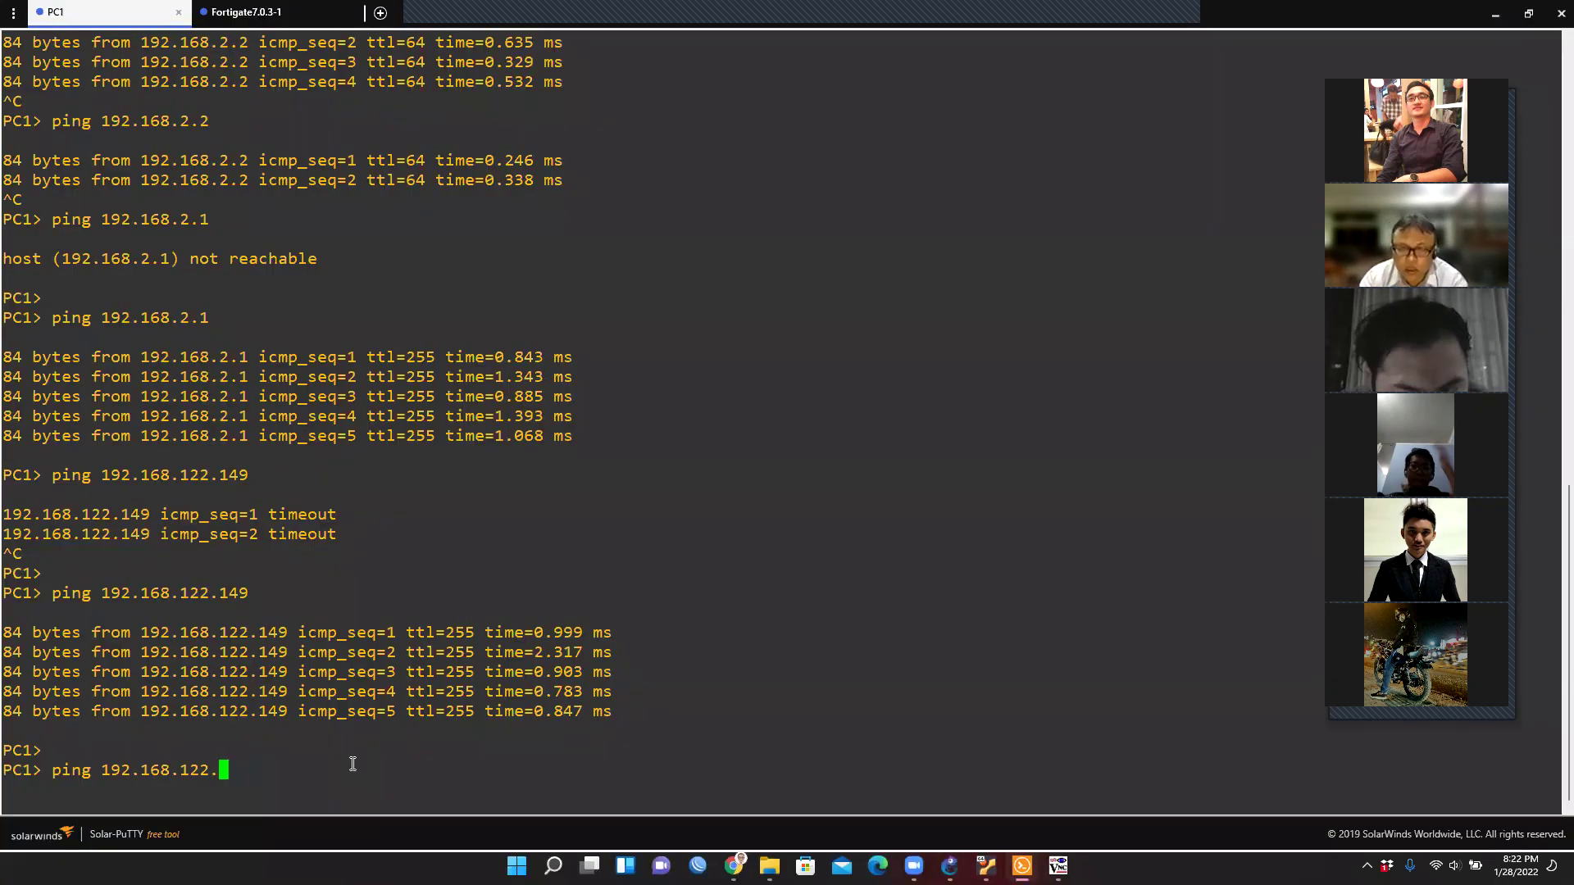
pyautogui.write('131')
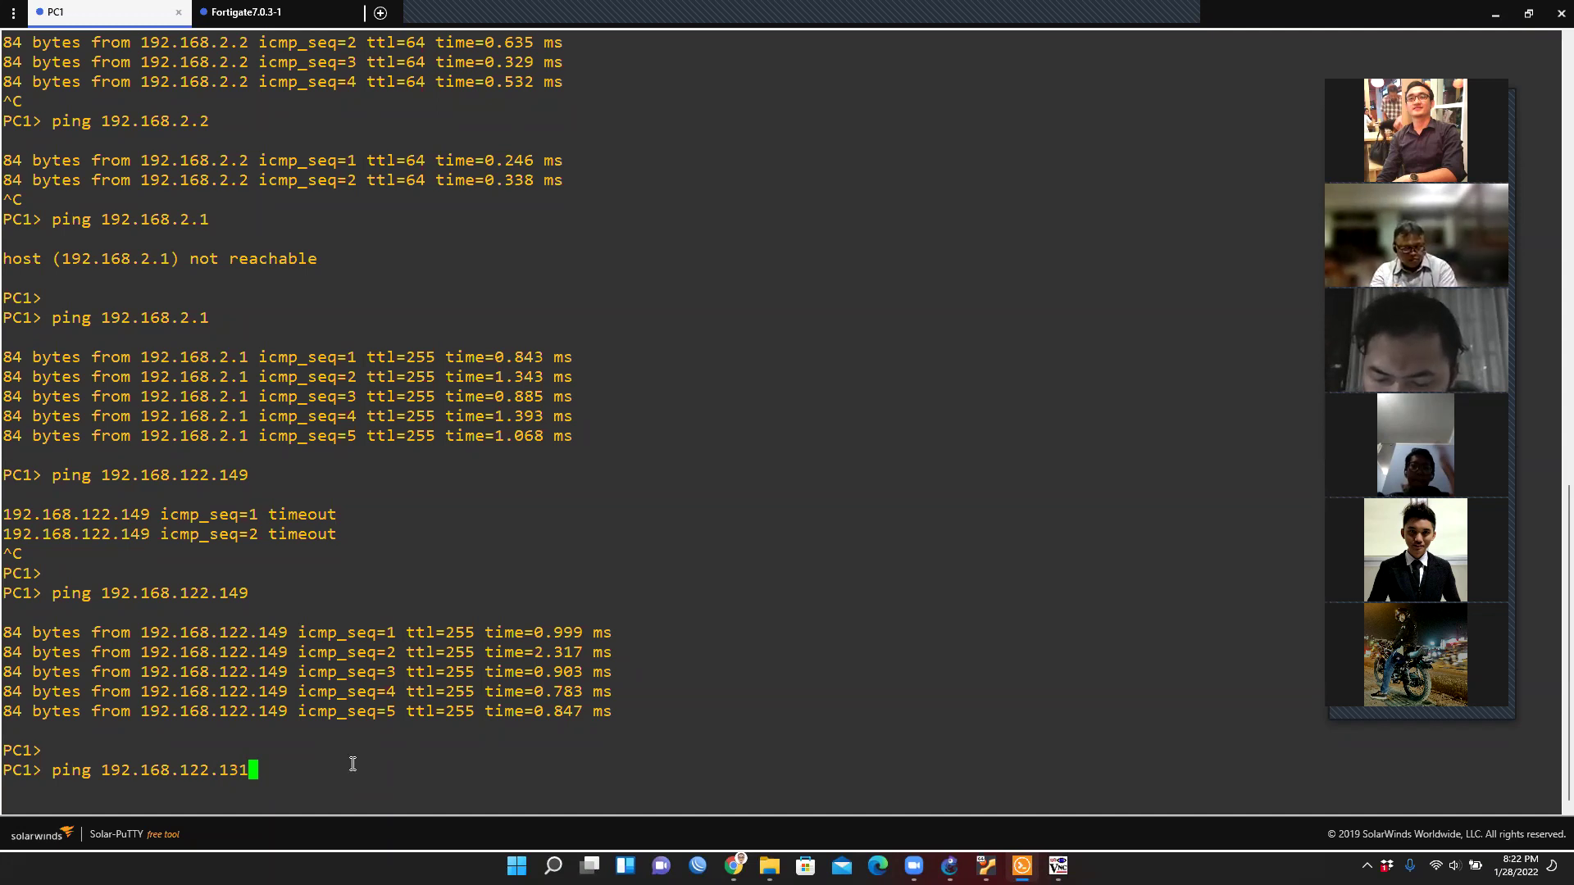
pyautogui.press('Return')
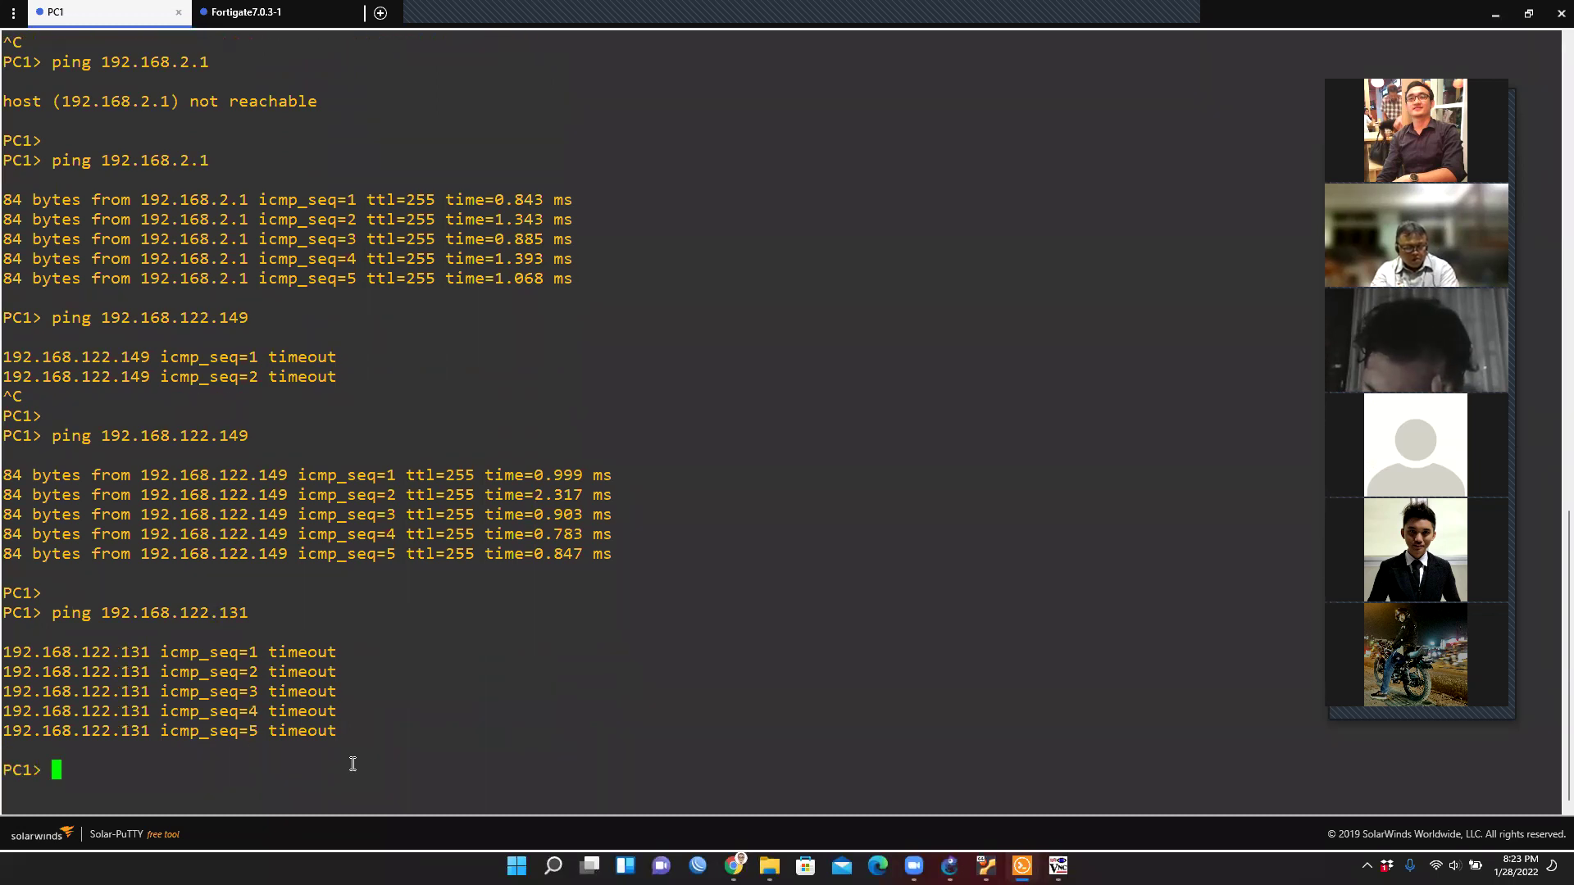
# Highlight the shared 192.168.122 prefix of both addresses, then return to GNS3.
pyautogui.press('Return')
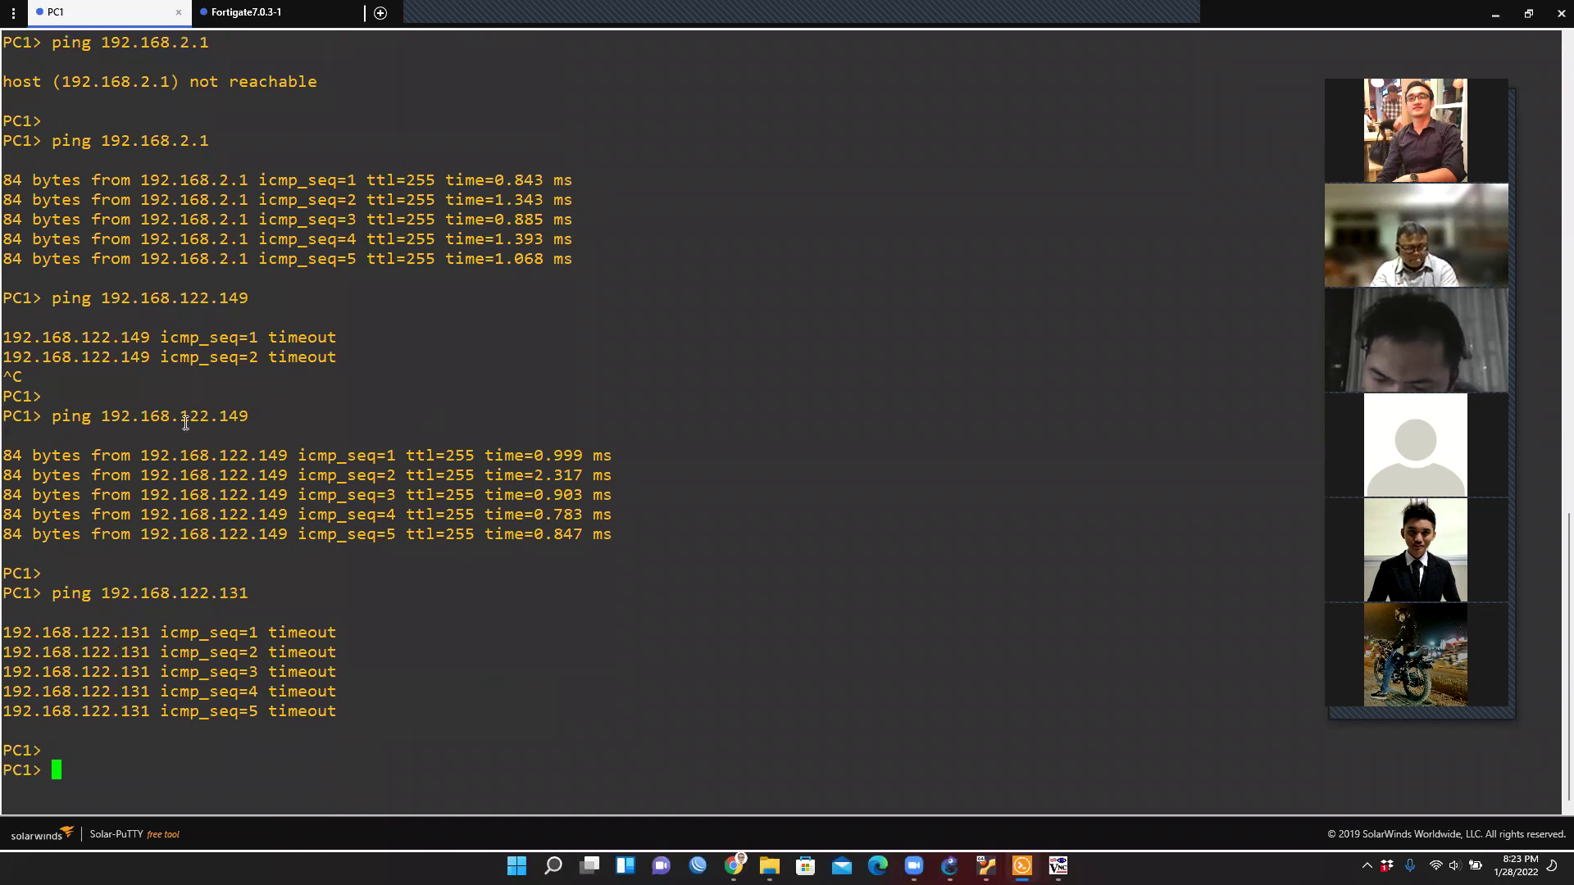
pyautogui.moveTo(207, 418); pyautogui.dragTo(106, 416)
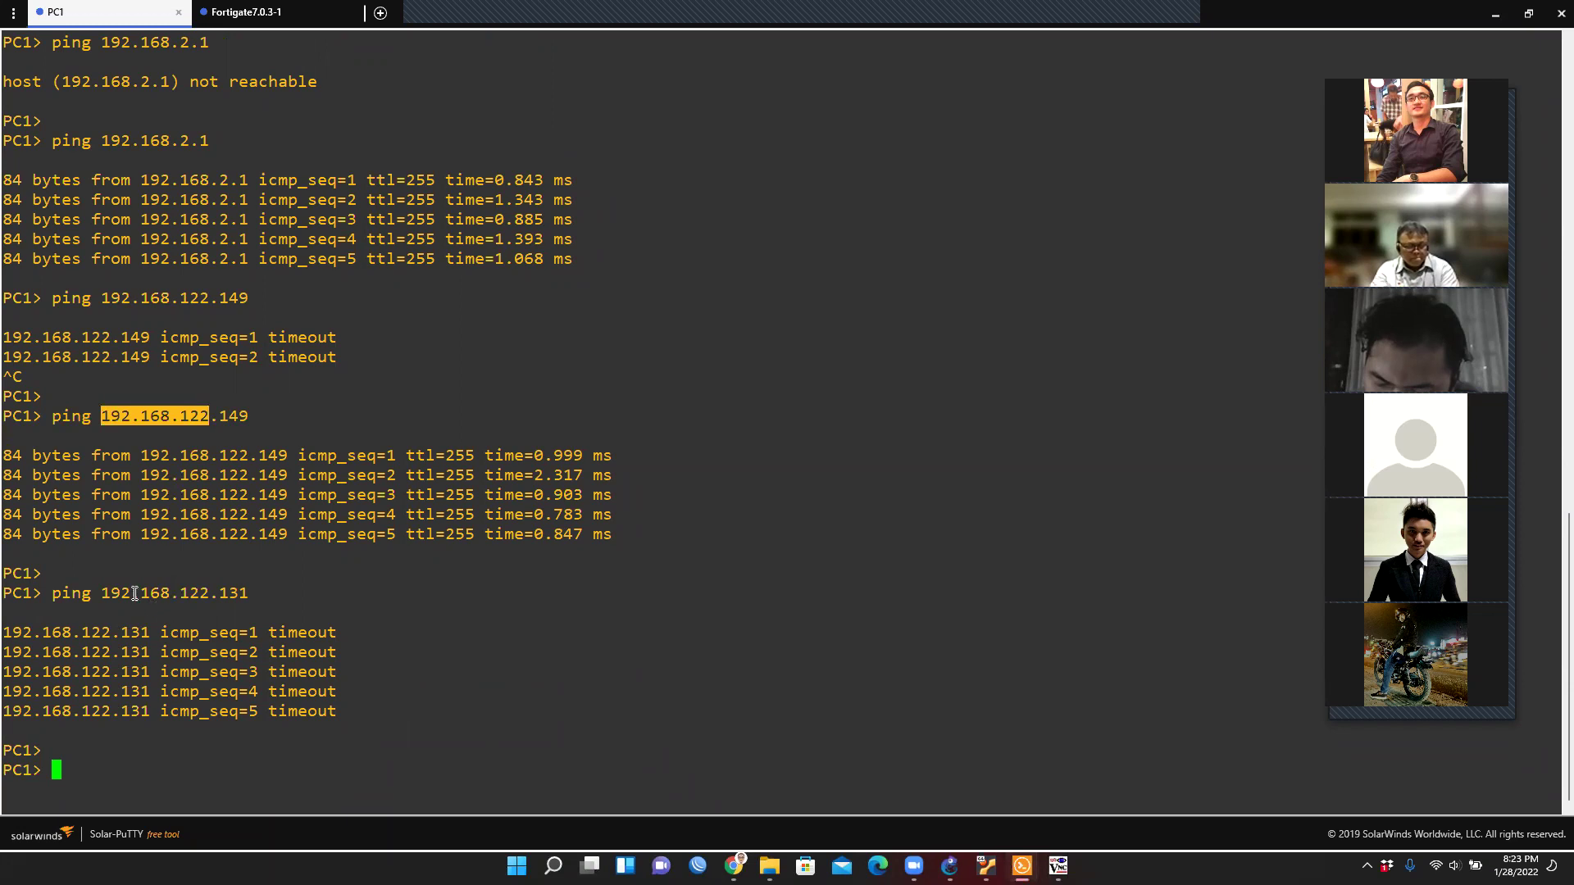
pyautogui.moveTo(105, 593); pyautogui.dragTo(205, 590)
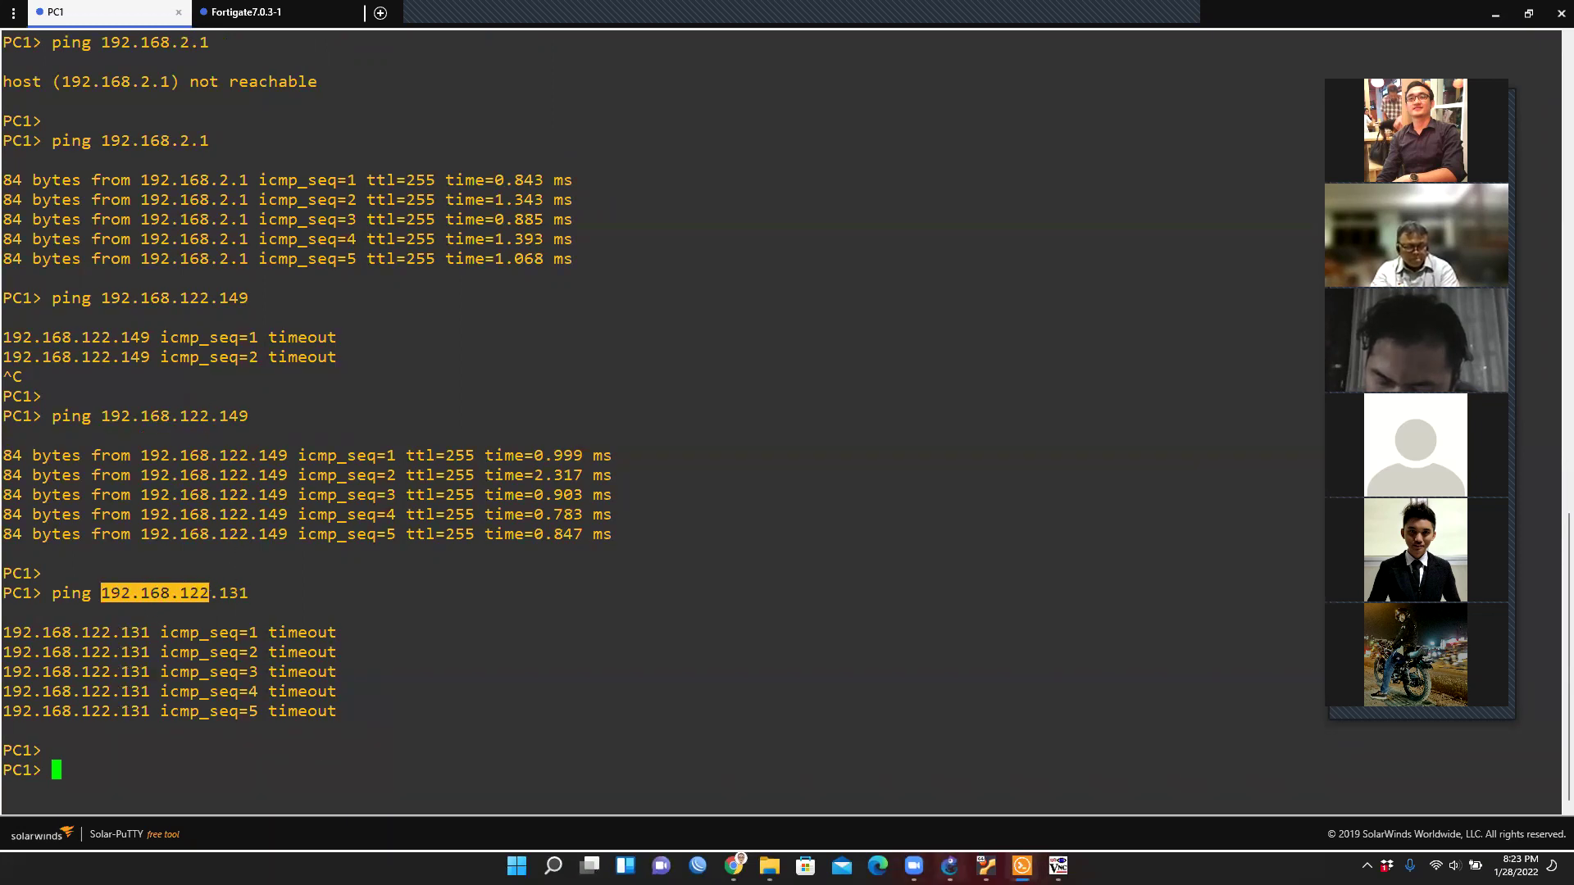
pyautogui.click(949, 865)
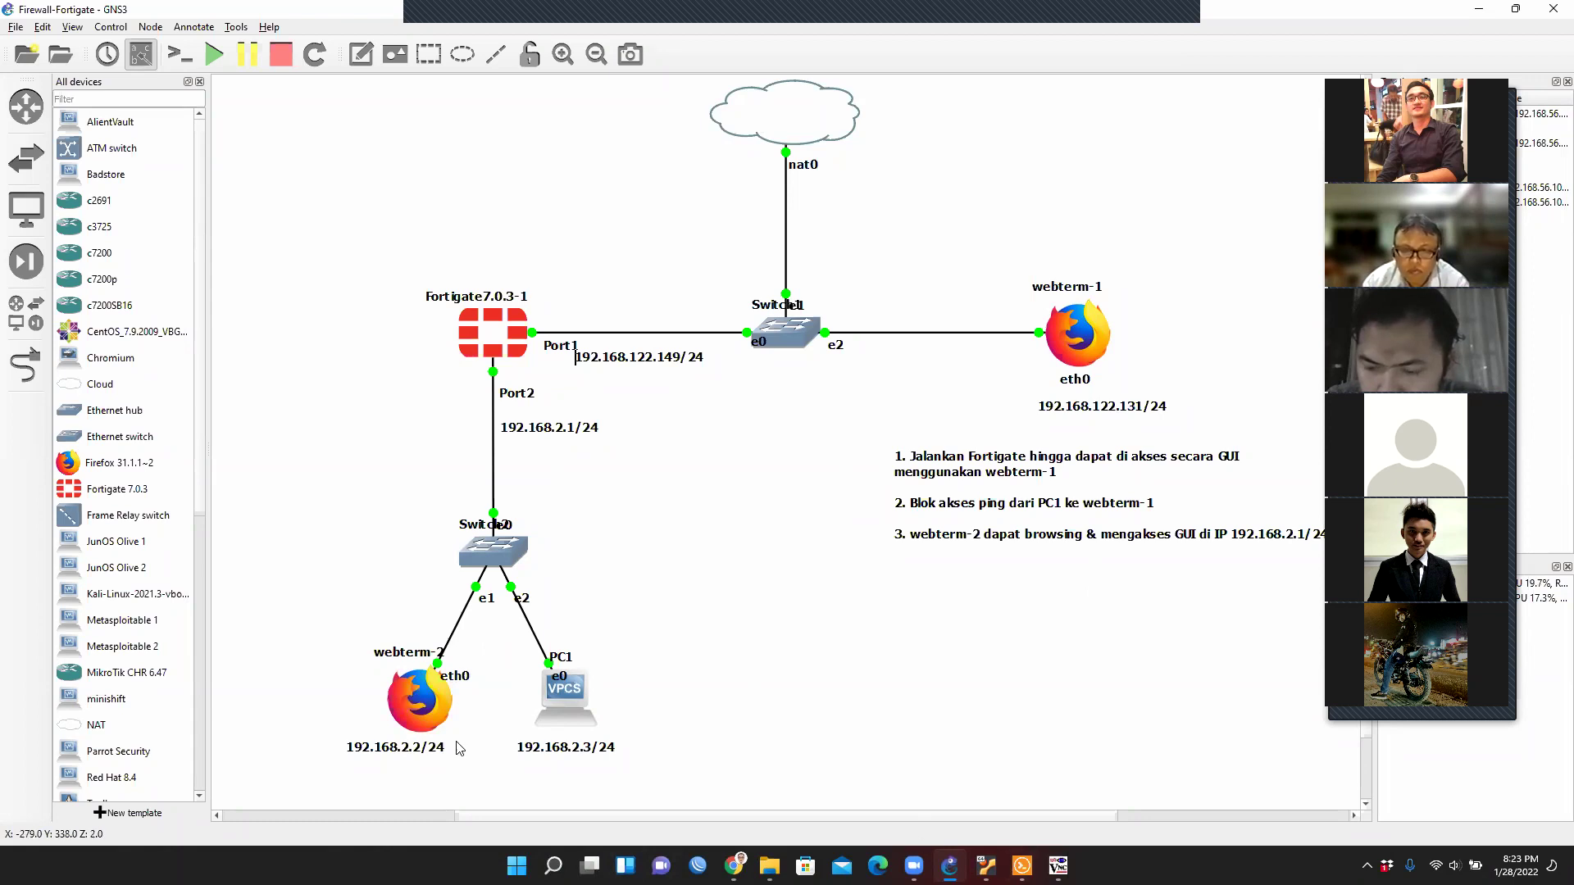
# From webterm-2's console, ping the FortiGate at 192.168.122.149 and stop after three replies.
pyautogui.rightClick(427, 703)
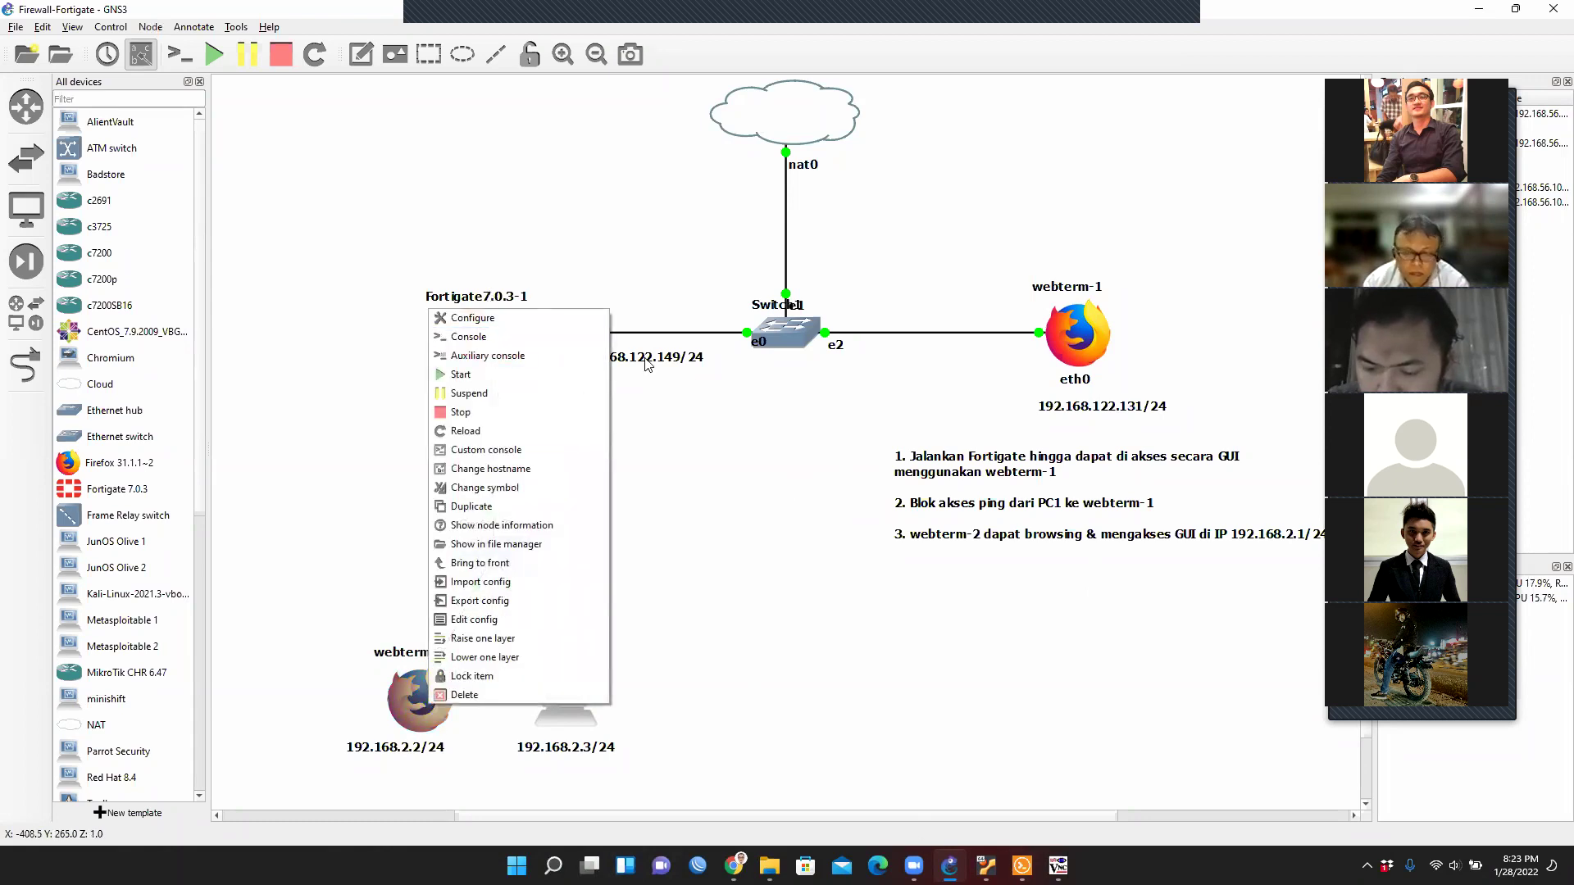
pyautogui.click(454, 337)
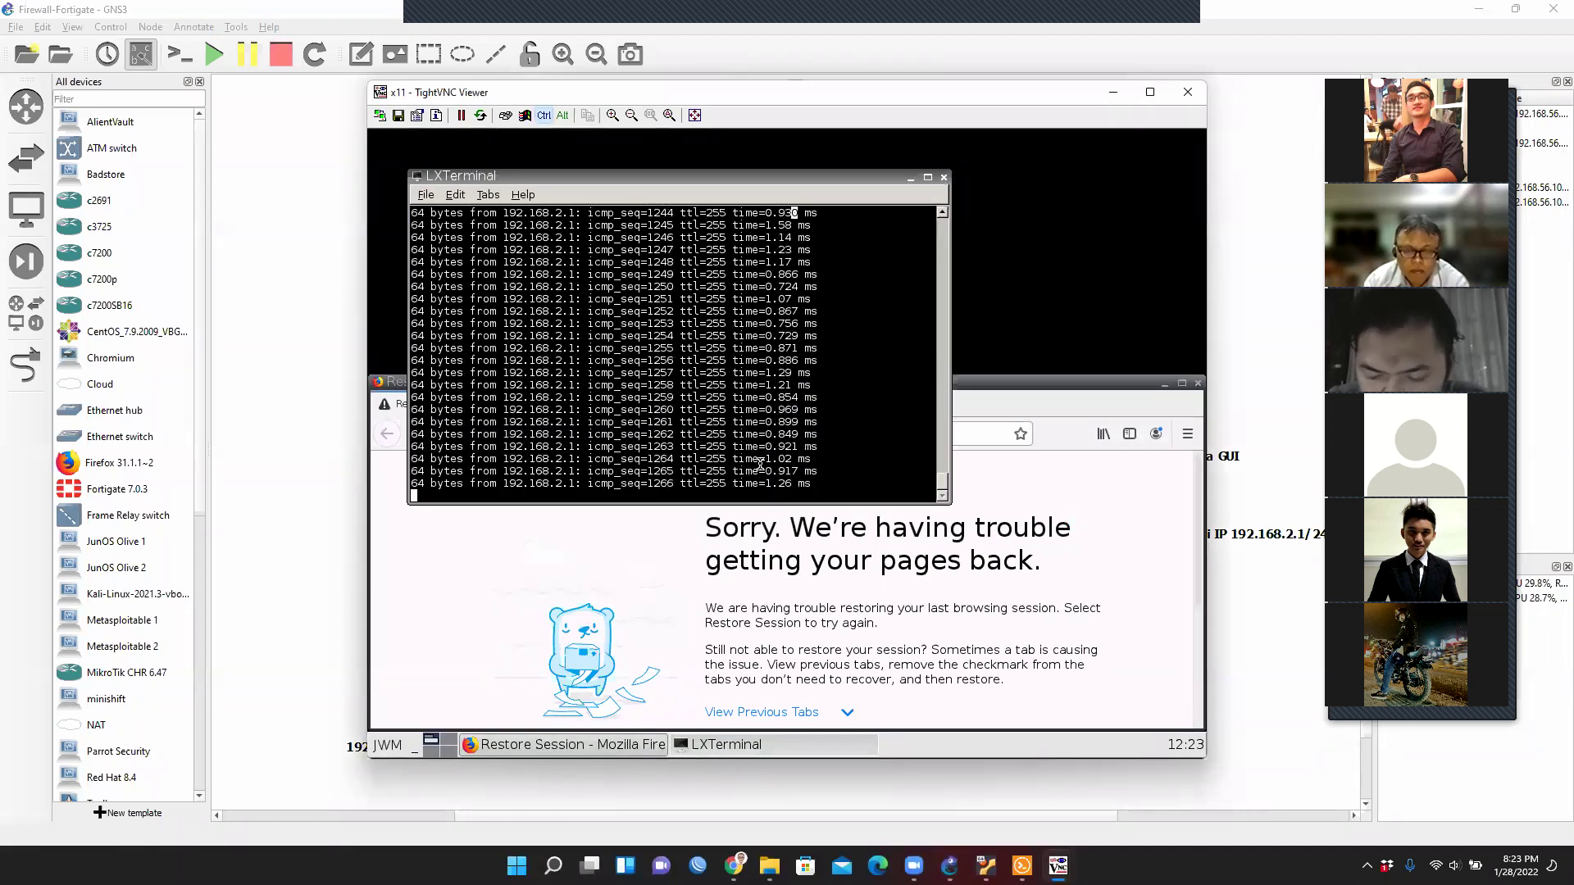
pyautogui.hotkey('ctrl', 'c')
pyautogui.press('Up')
pyautogui.press('BackSpace')
pyautogui.press('BackSpace')
pyautogui.press('BackSpace')
pyautogui.write('122.149')
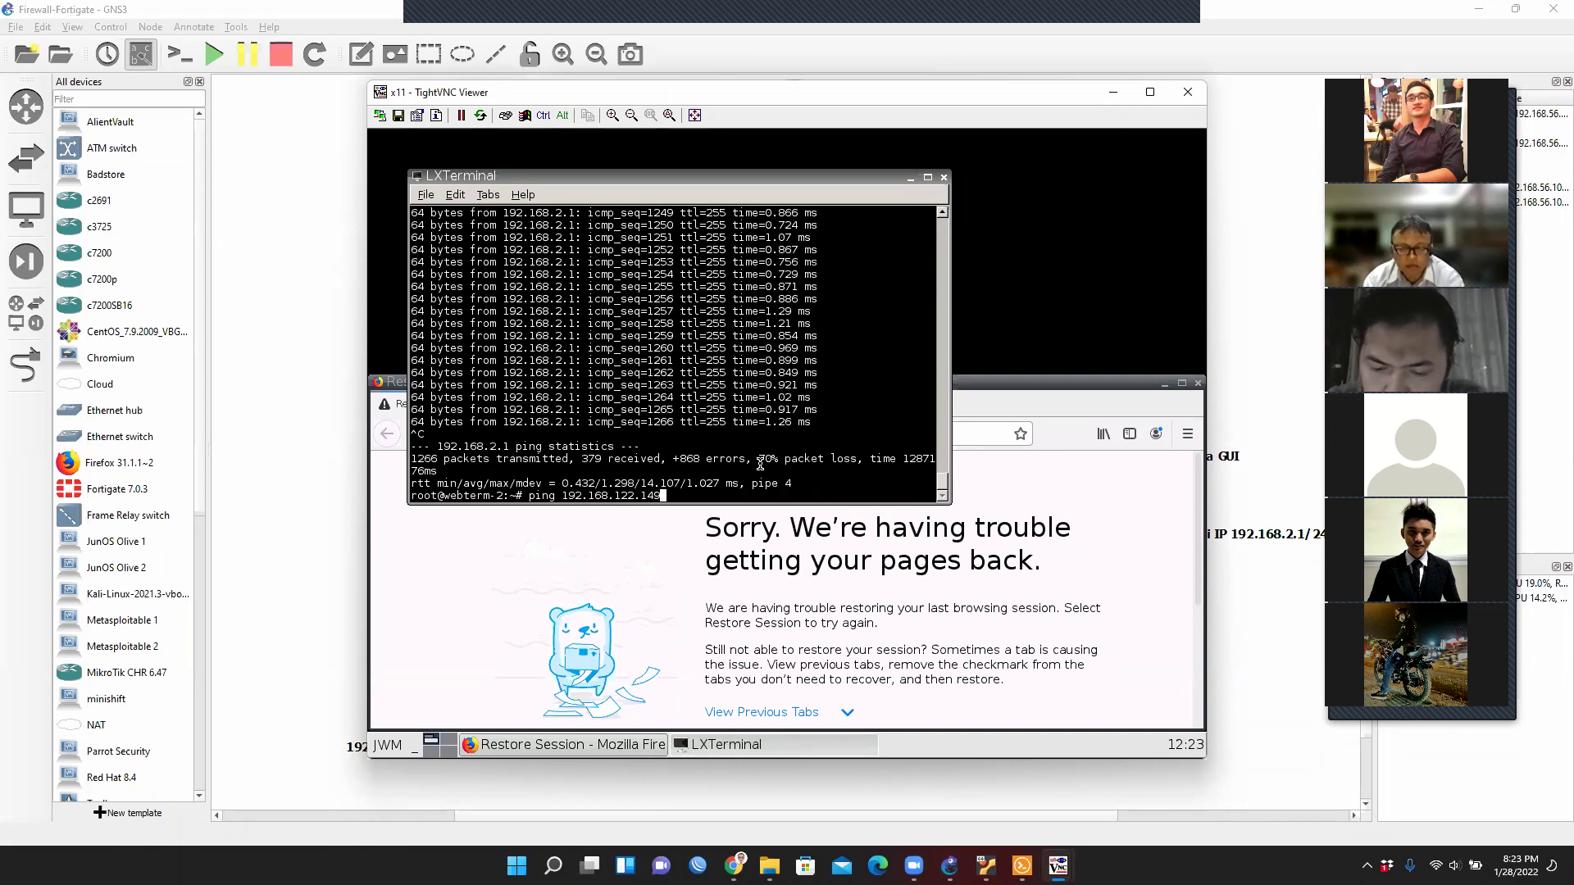
pyautogui.press('Return')
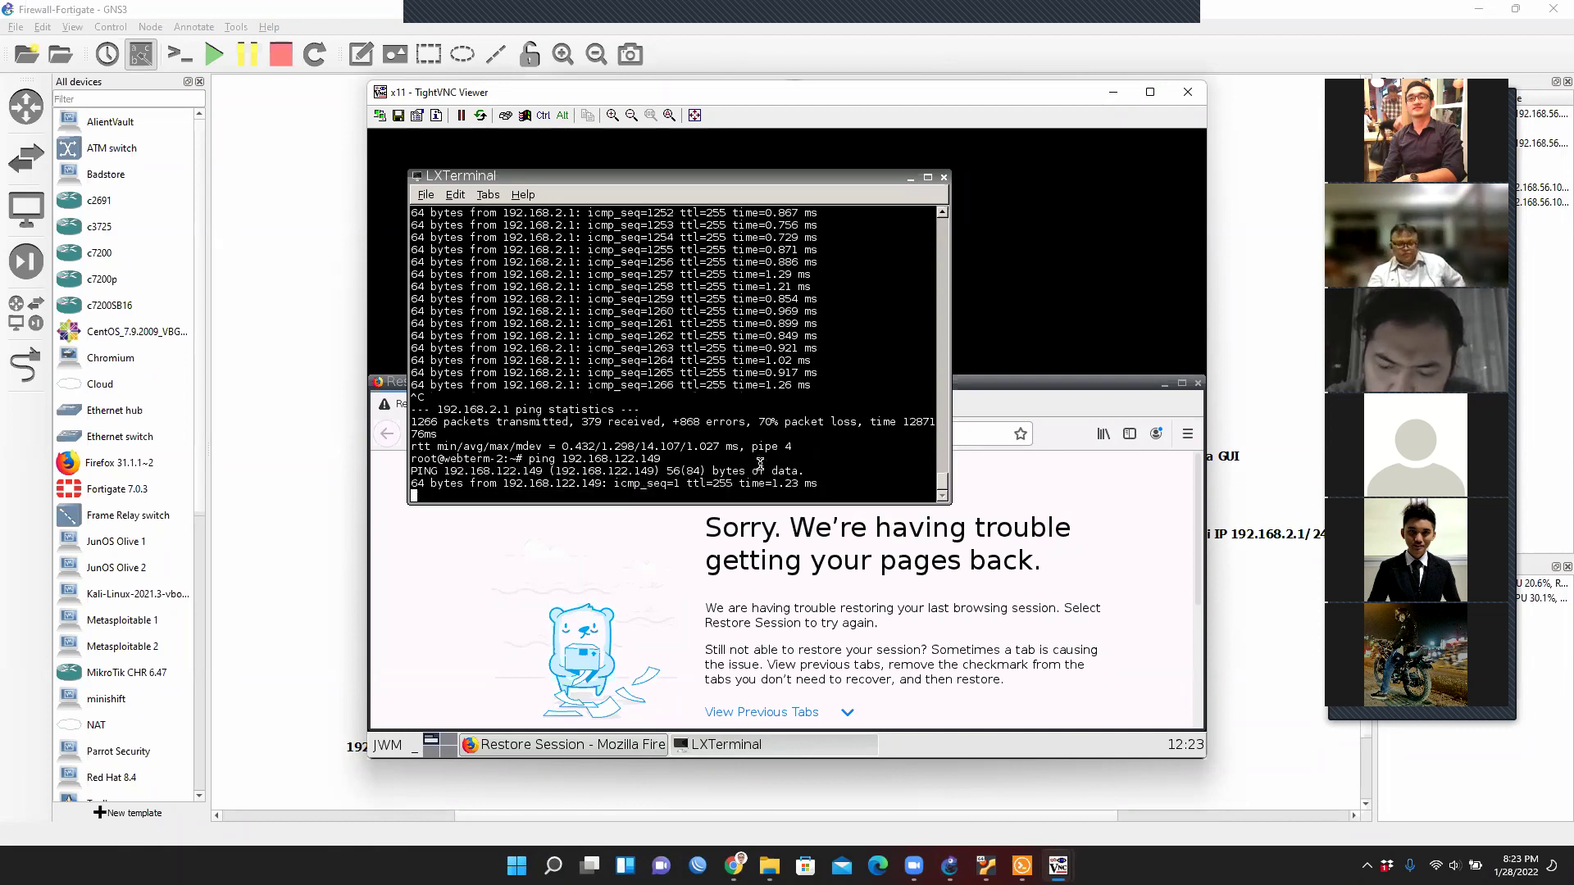
pyautogui.hotkey('ctrl', 'c')
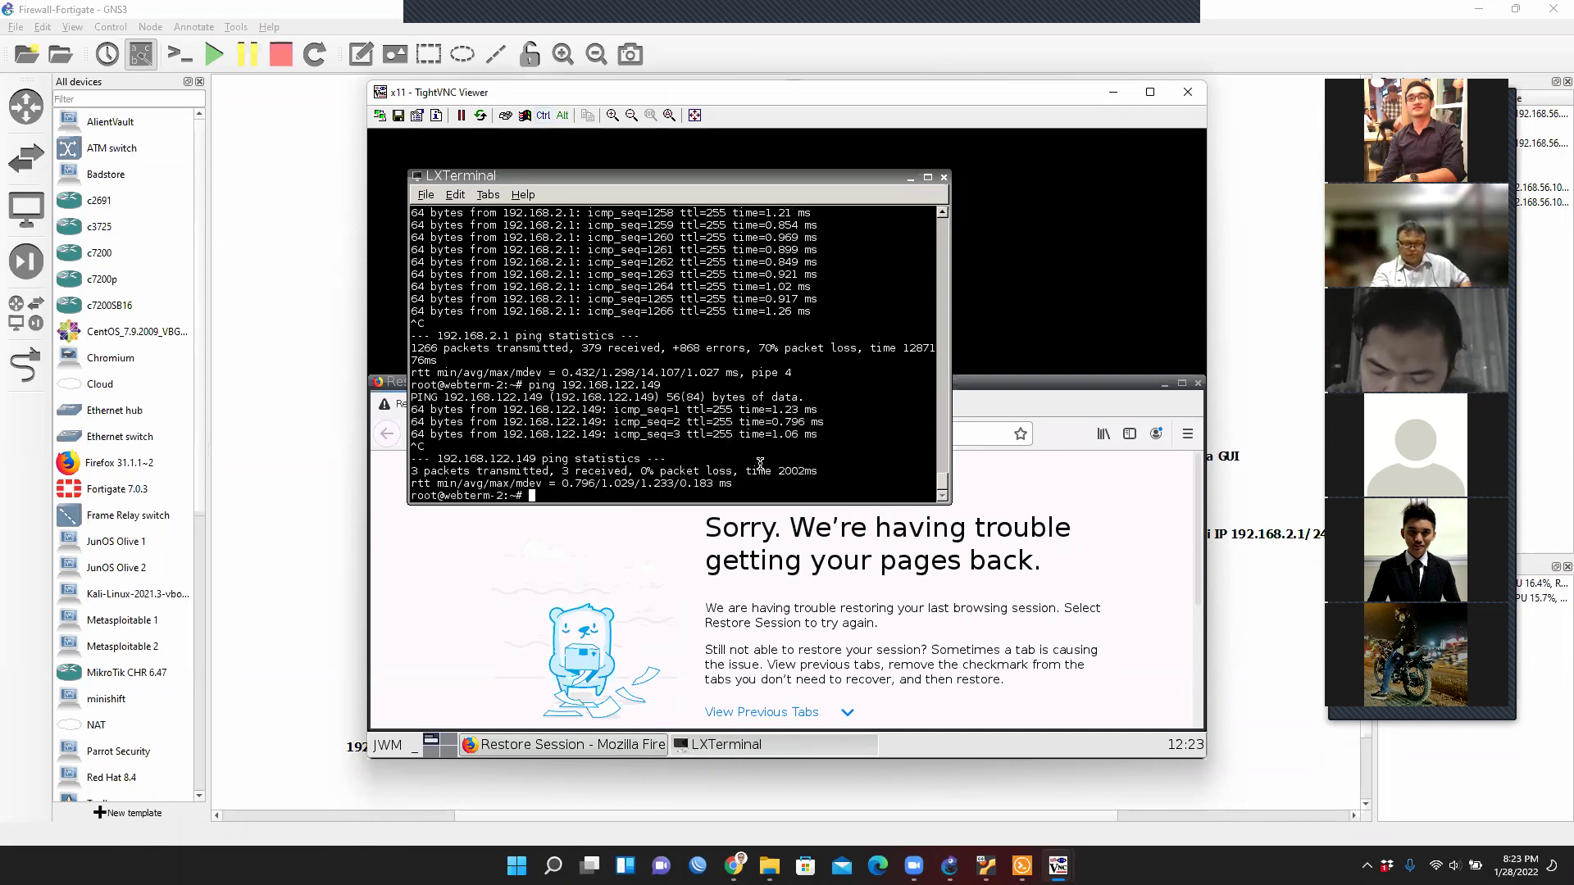
pyautogui.hotkey('alt', 'Tab')
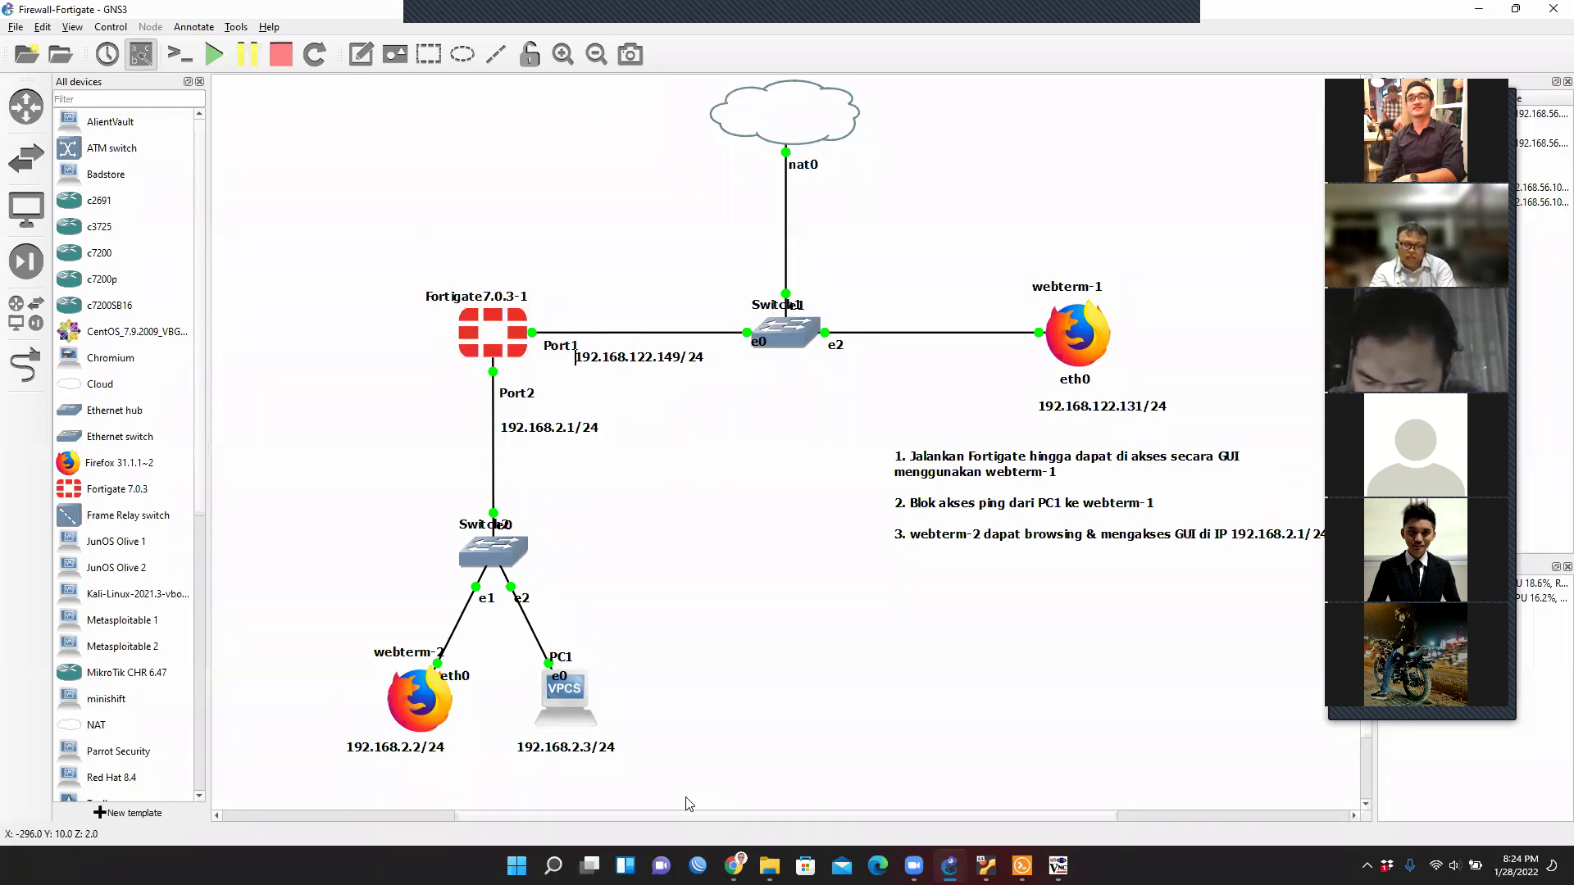
# Bring the FortiGate Firewall Policy page forward in TightVNC and begin a new policy.
pyautogui.click(1057, 866)
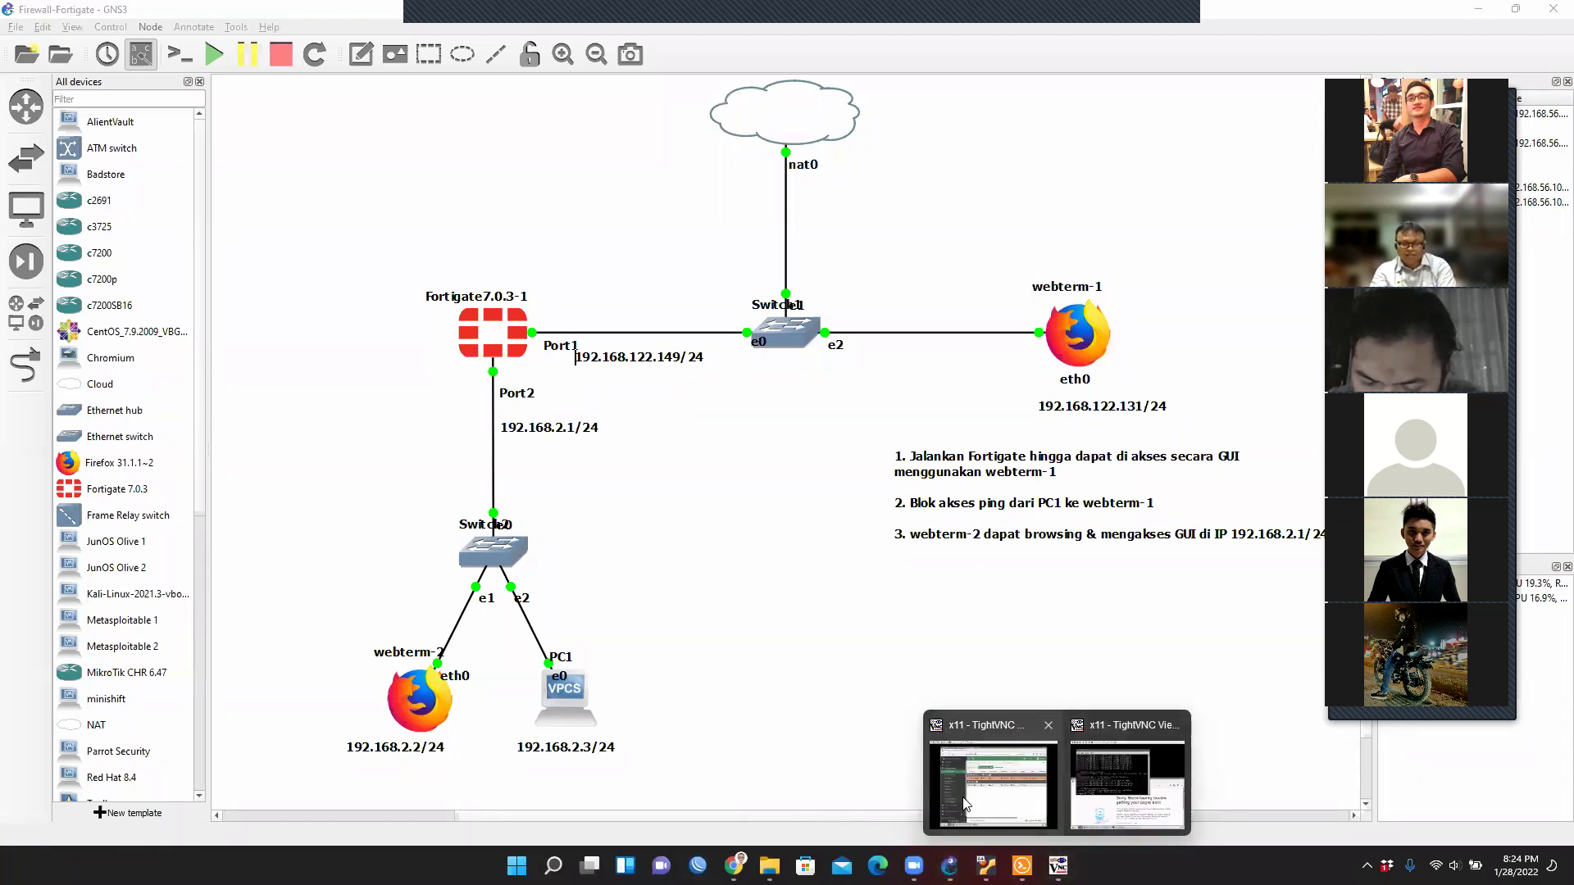
pyautogui.click(966, 803)
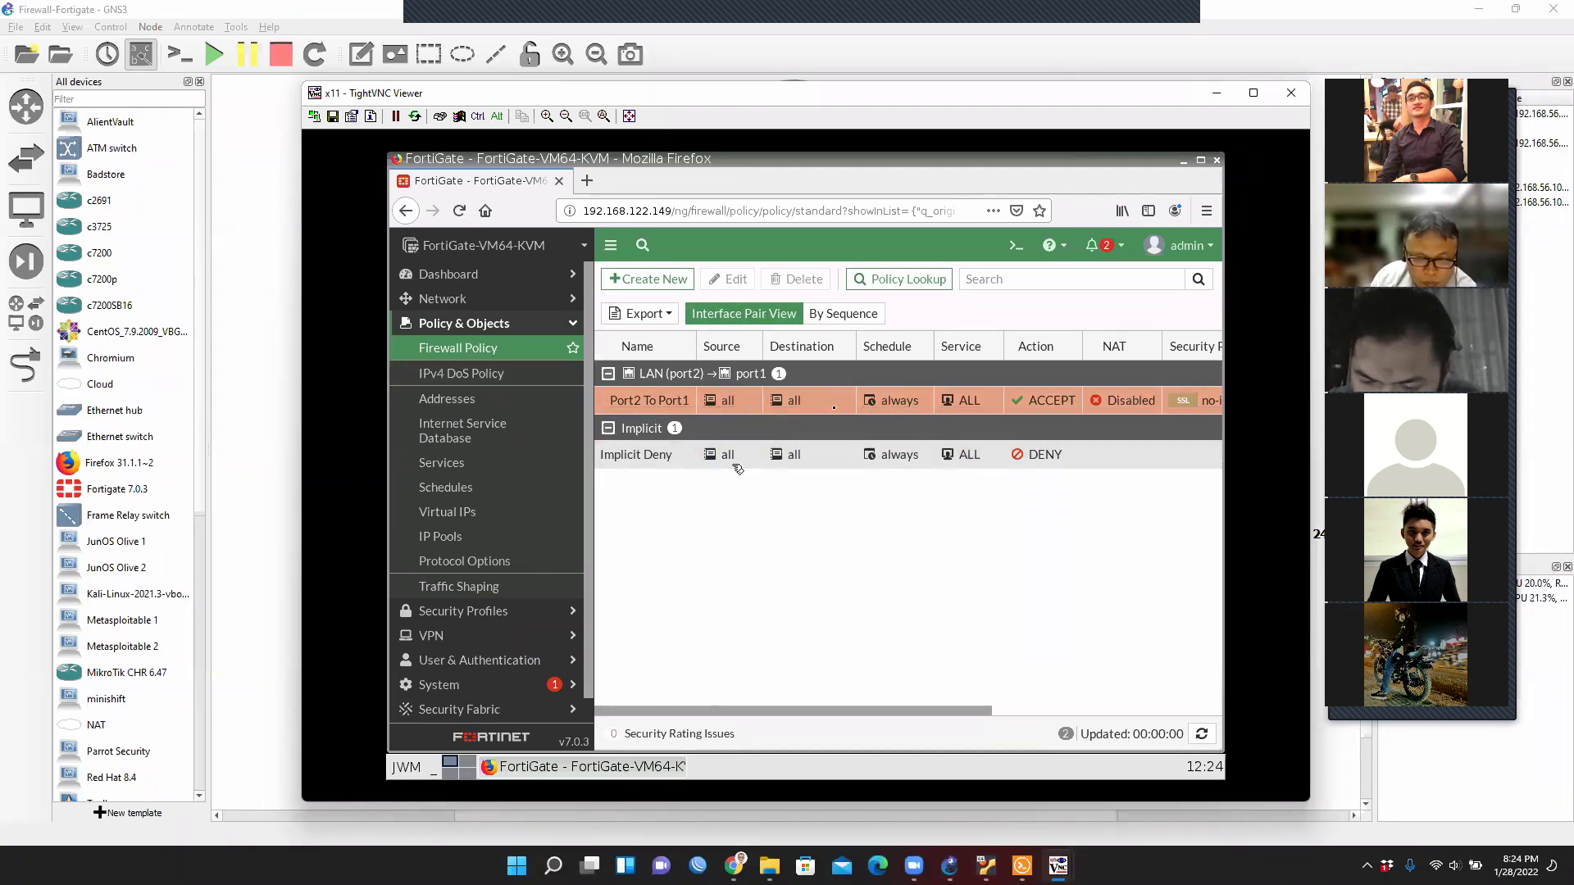
pyautogui.click(665, 280)
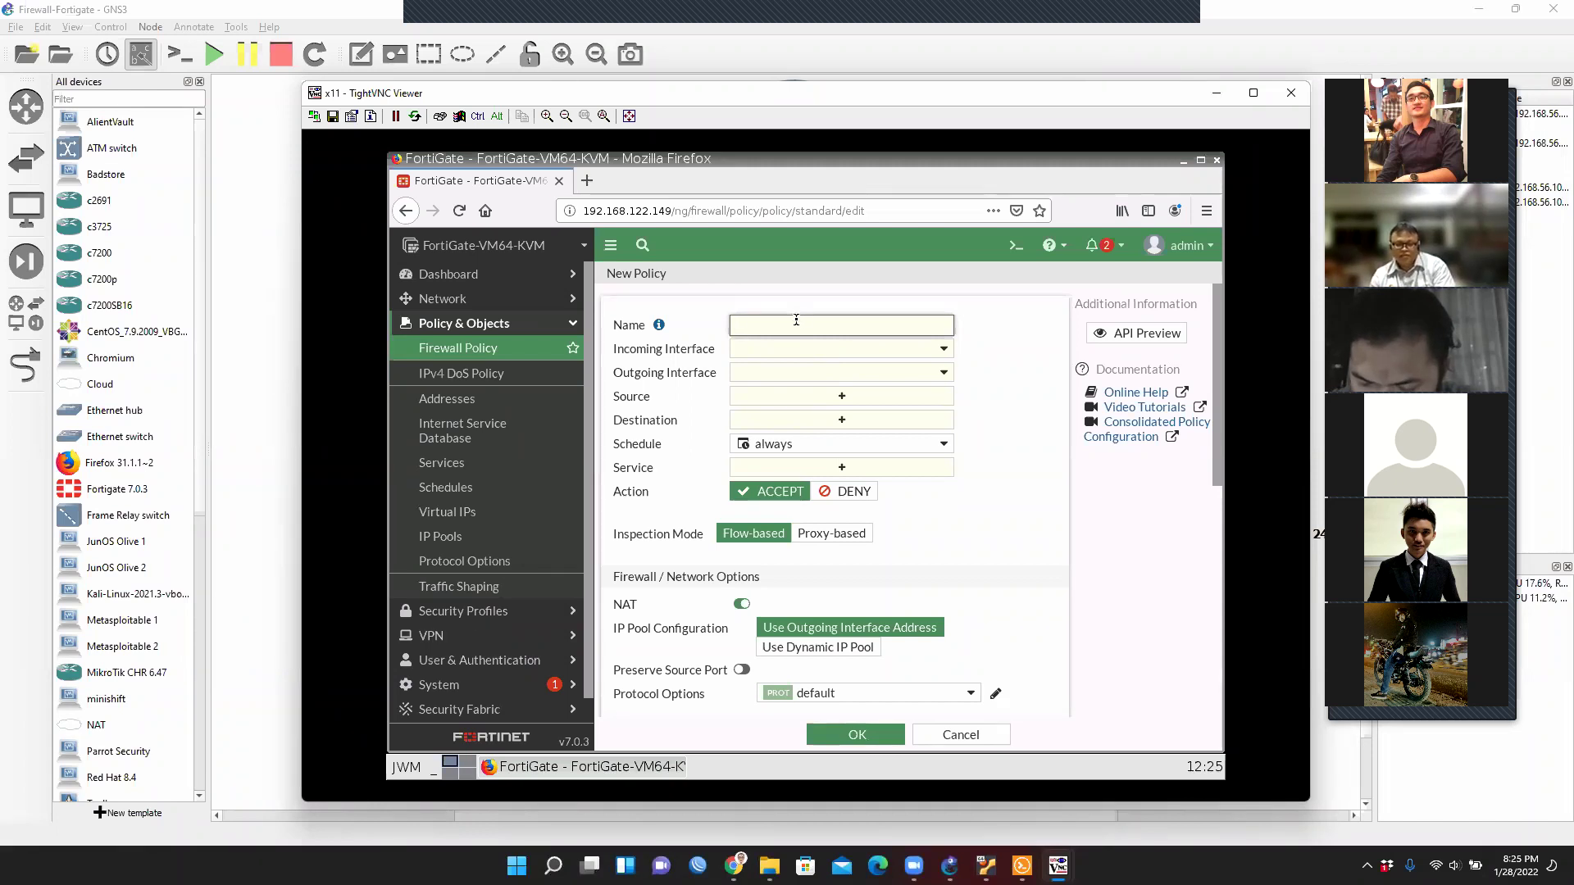
# Name the policy Port1 to Port2, incoming port1, outgoing LAN (port2).
pyautogui.write('1 to Port2')
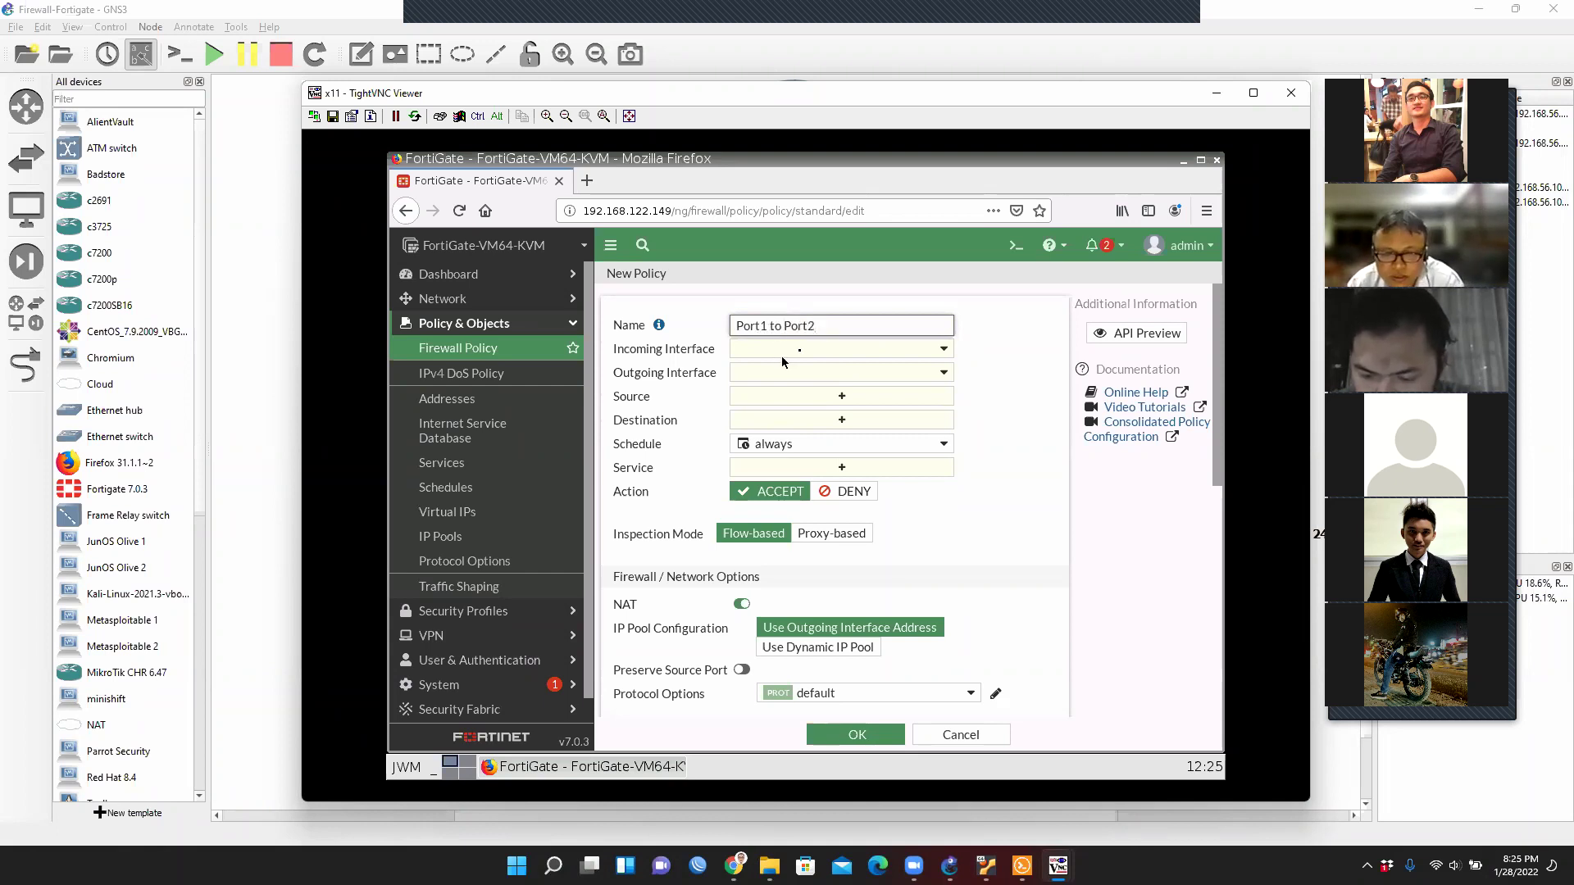
pyautogui.click(904, 352)
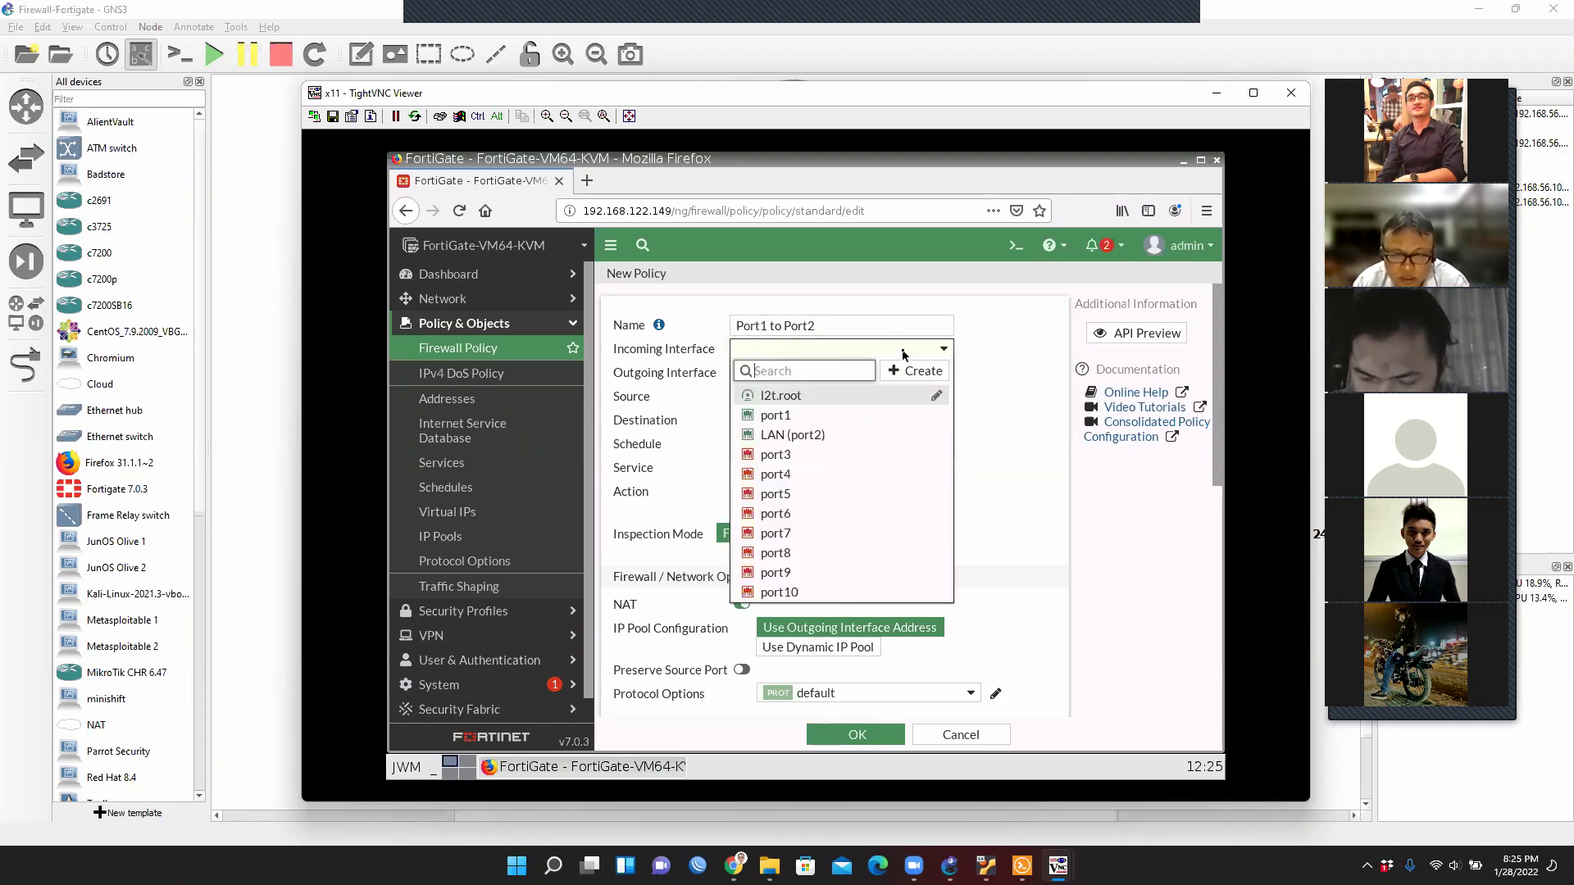
pyautogui.click(783, 415)
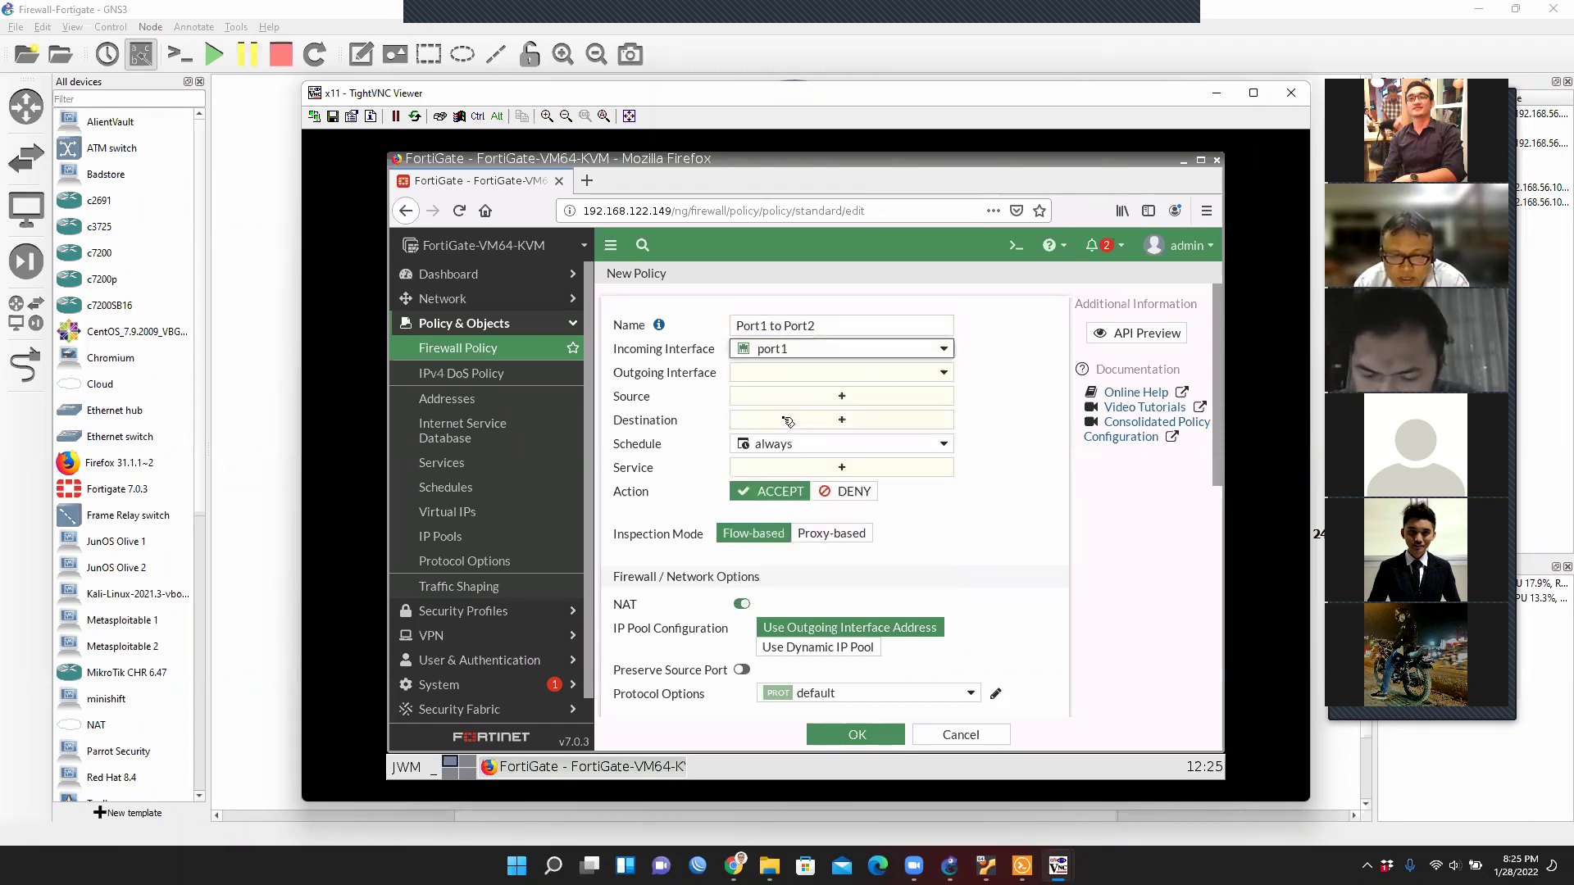
pyautogui.click(828, 375)
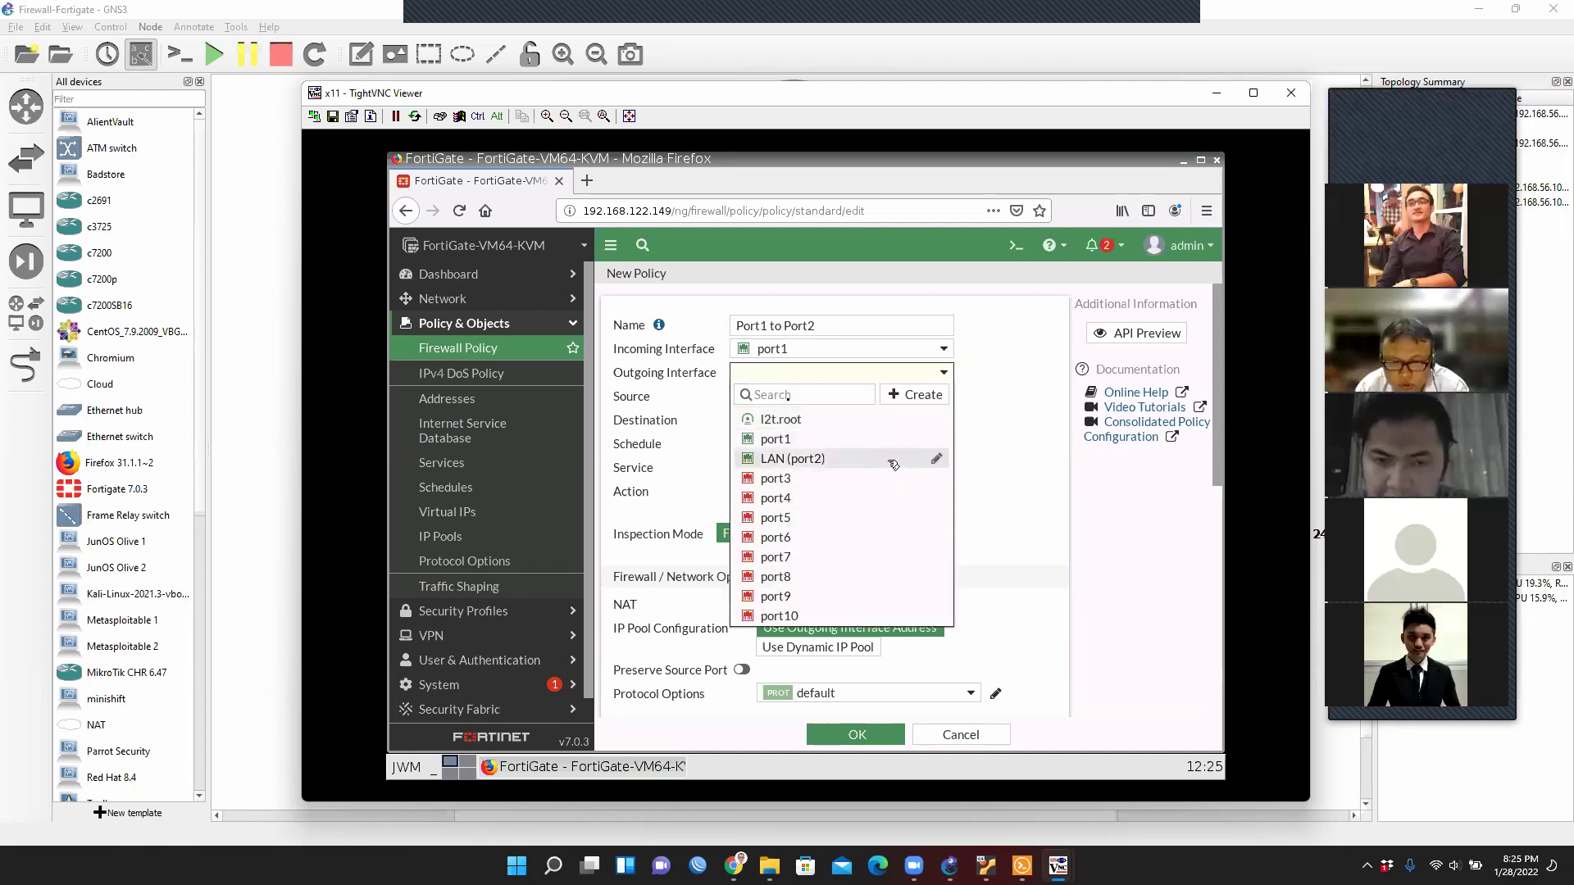
pyautogui.click(892, 464)
# Set the source and destination to all and the service to ALL.
pyautogui.click(839, 398)
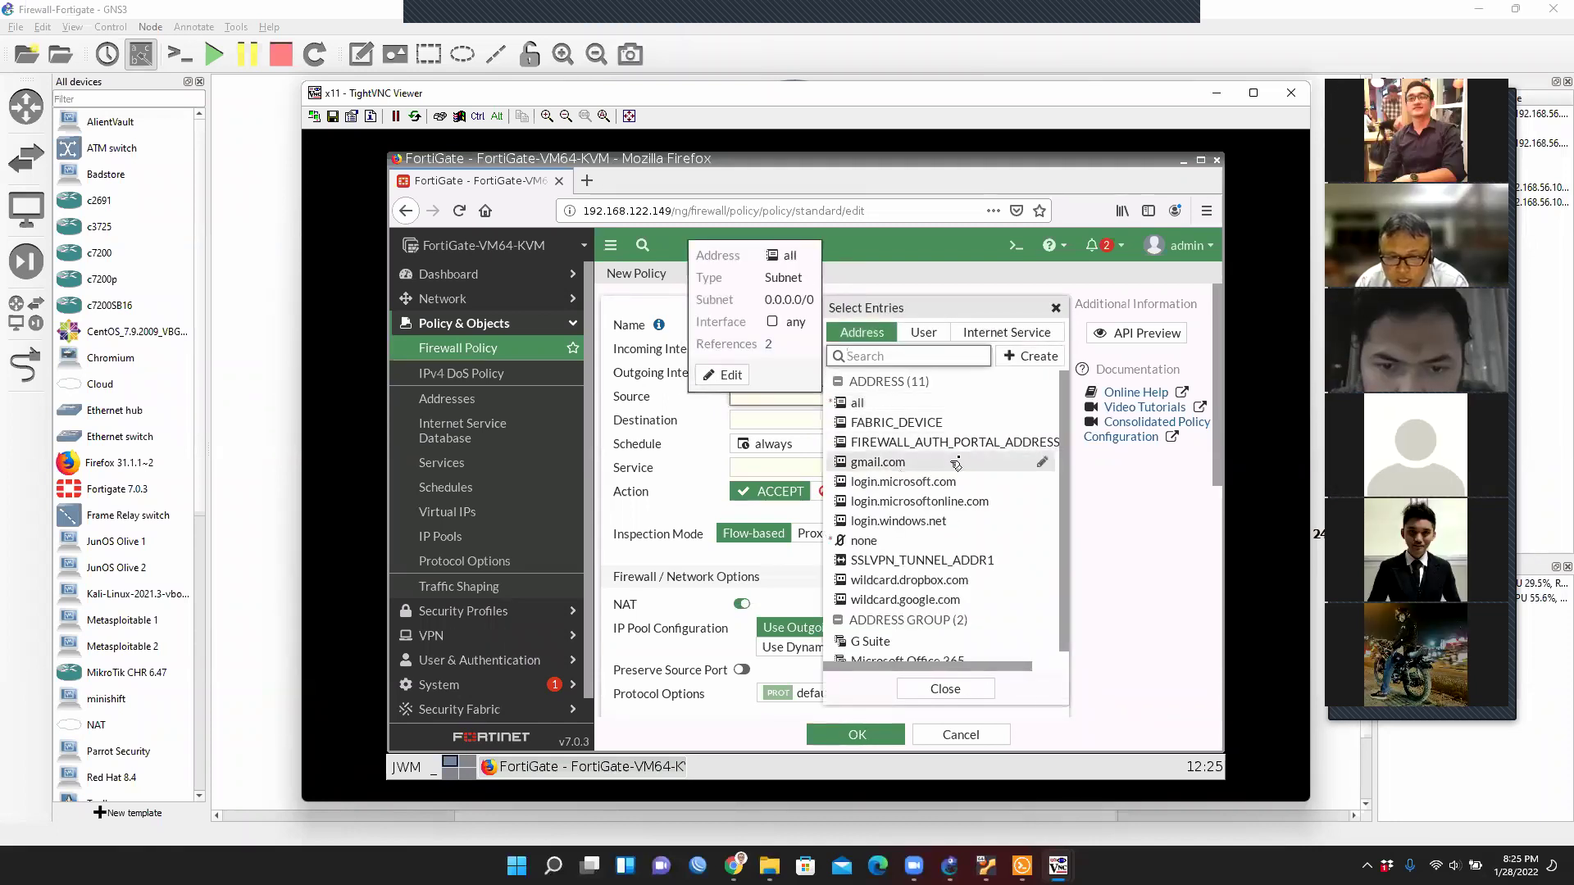
pyautogui.click(960, 404)
pyautogui.click(795, 441)
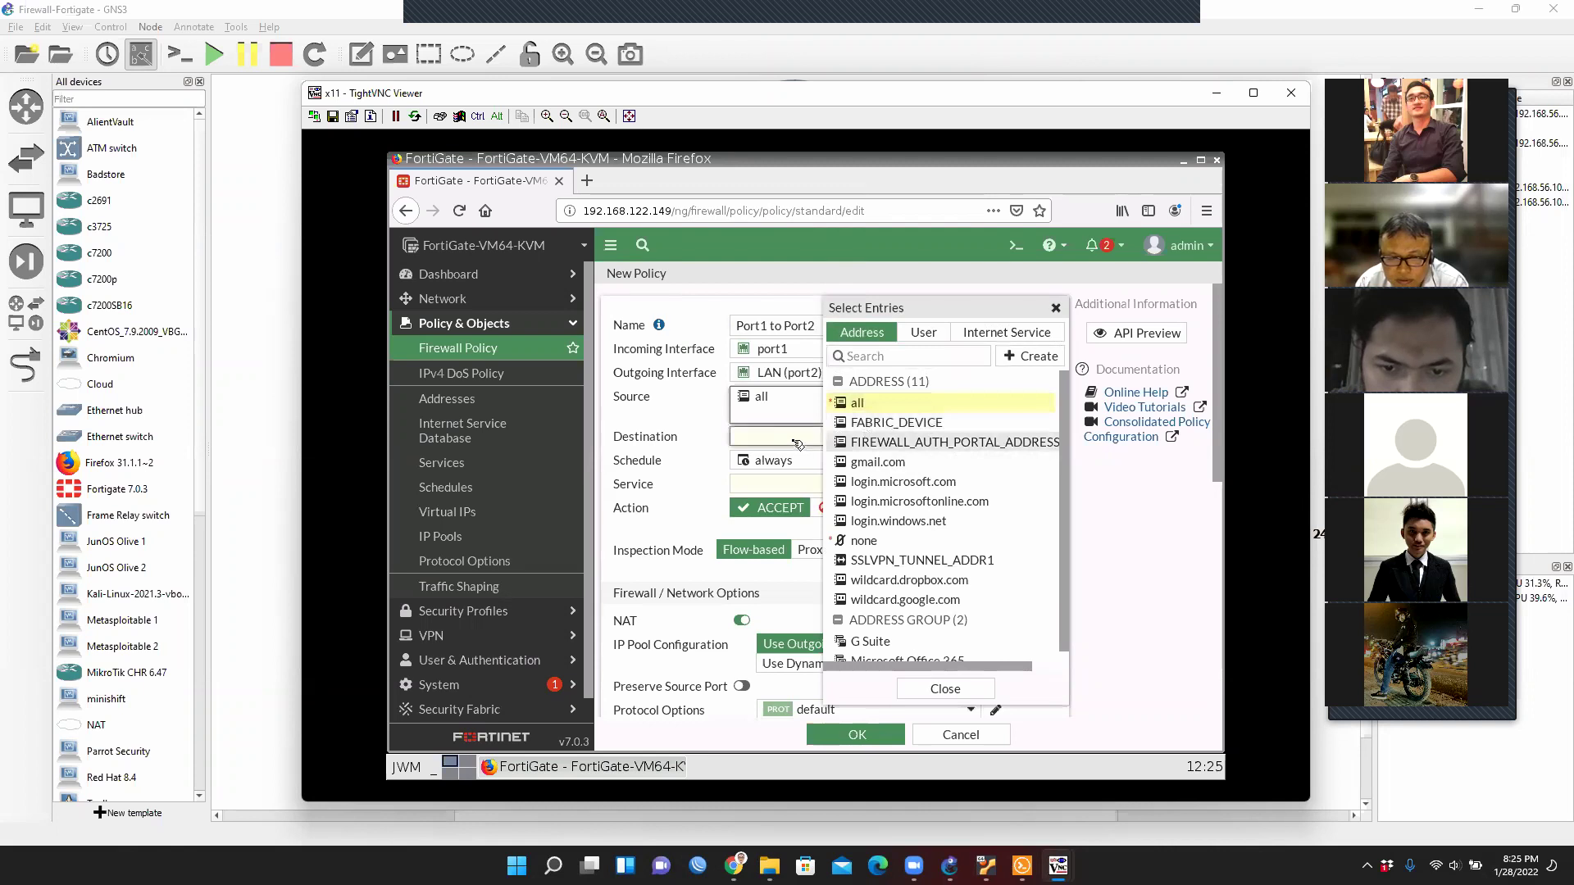
pyautogui.click(928, 404)
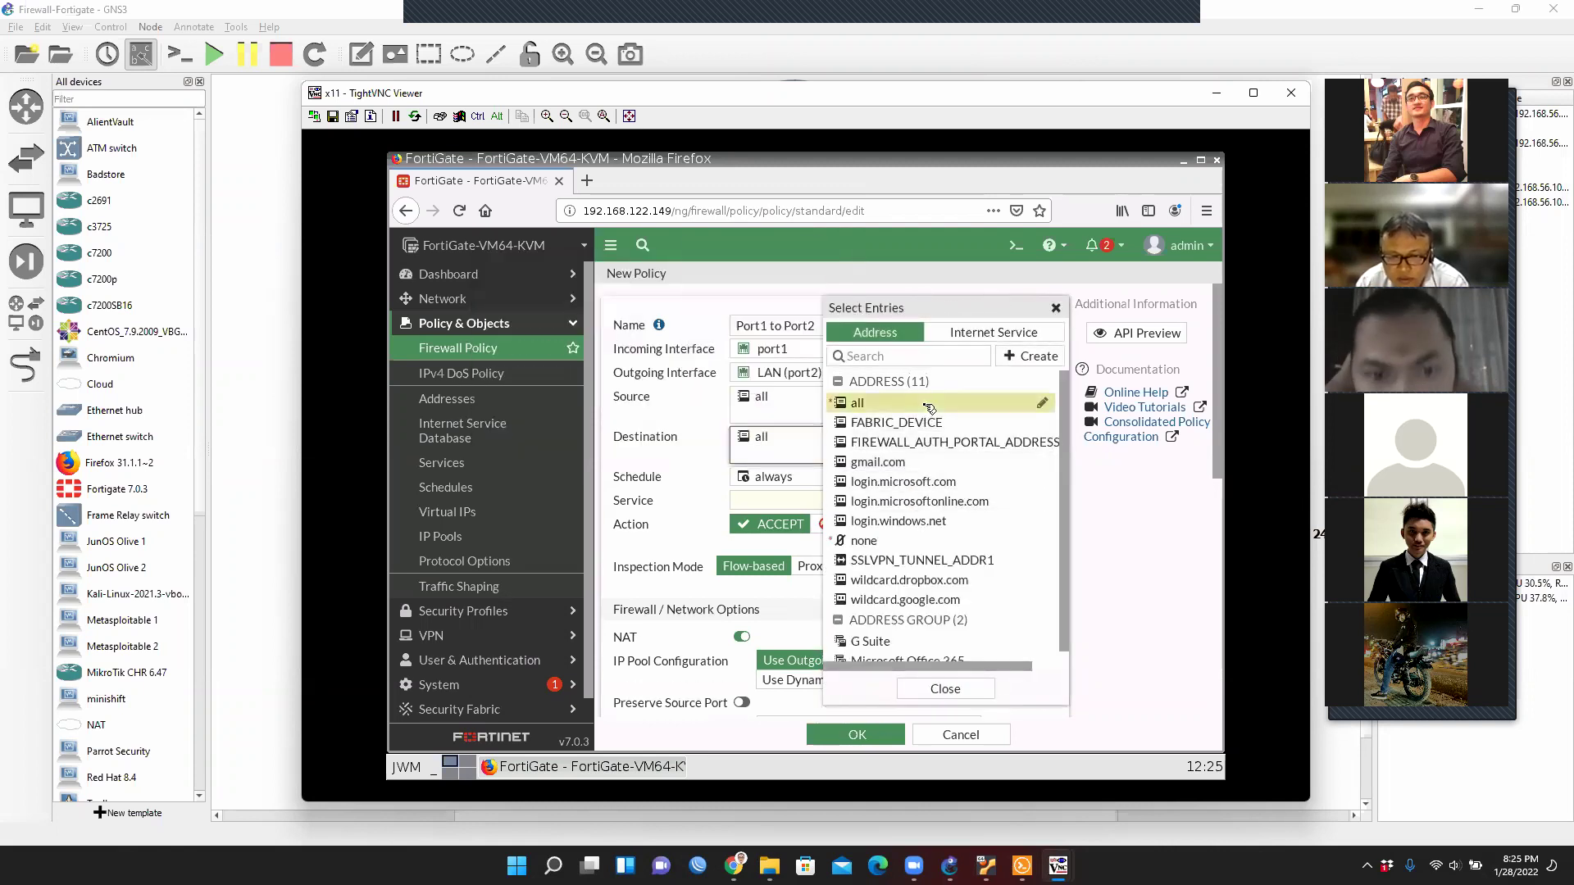
pyautogui.click(789, 503)
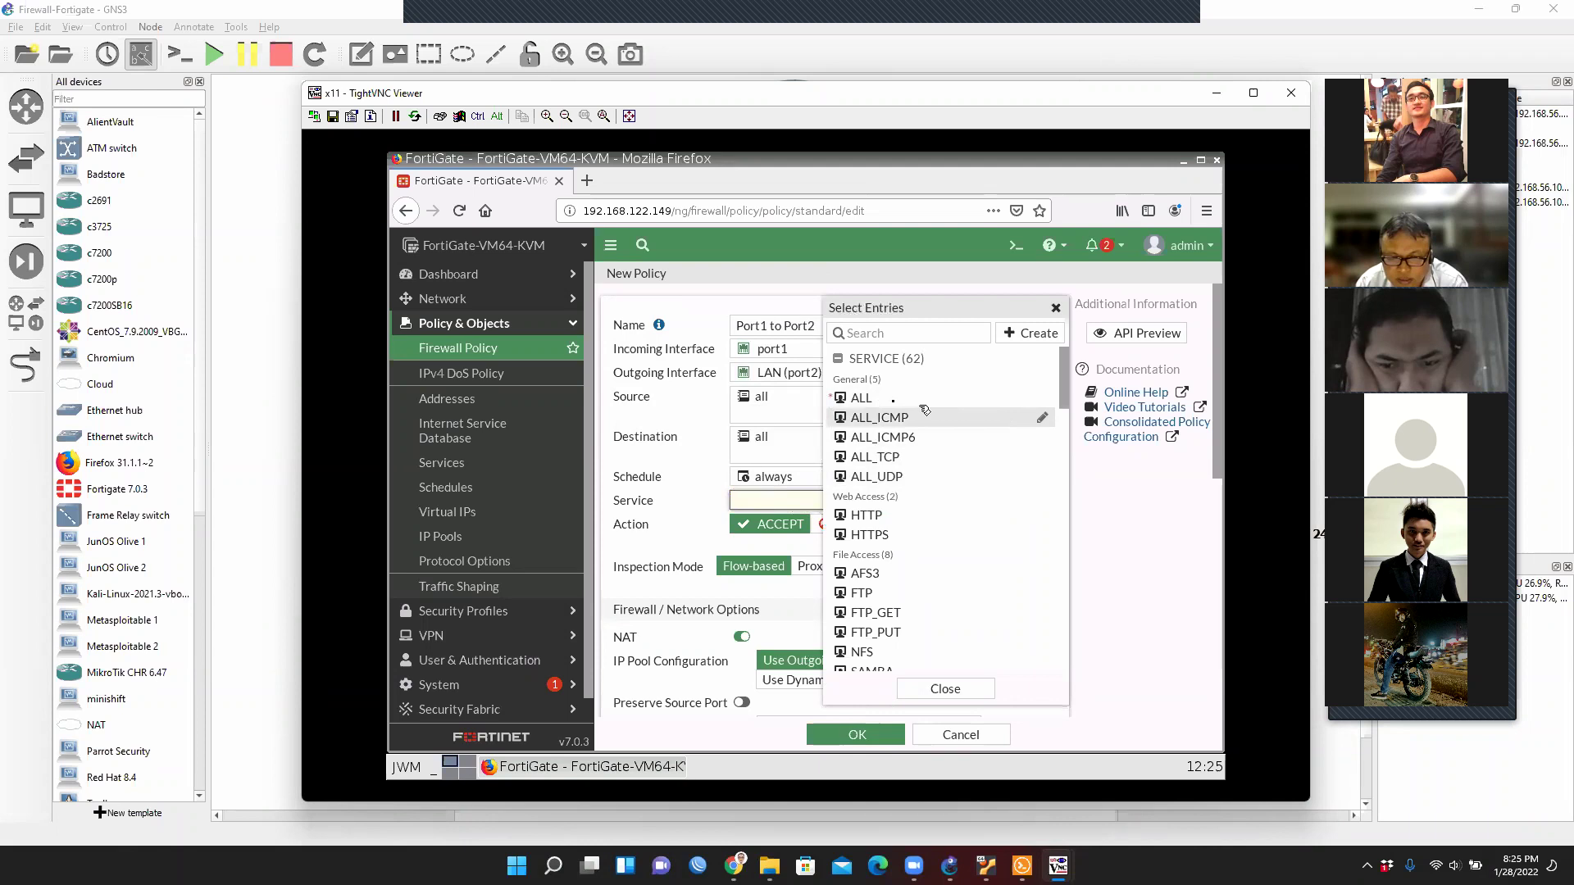
pyautogui.click(1031, 400)
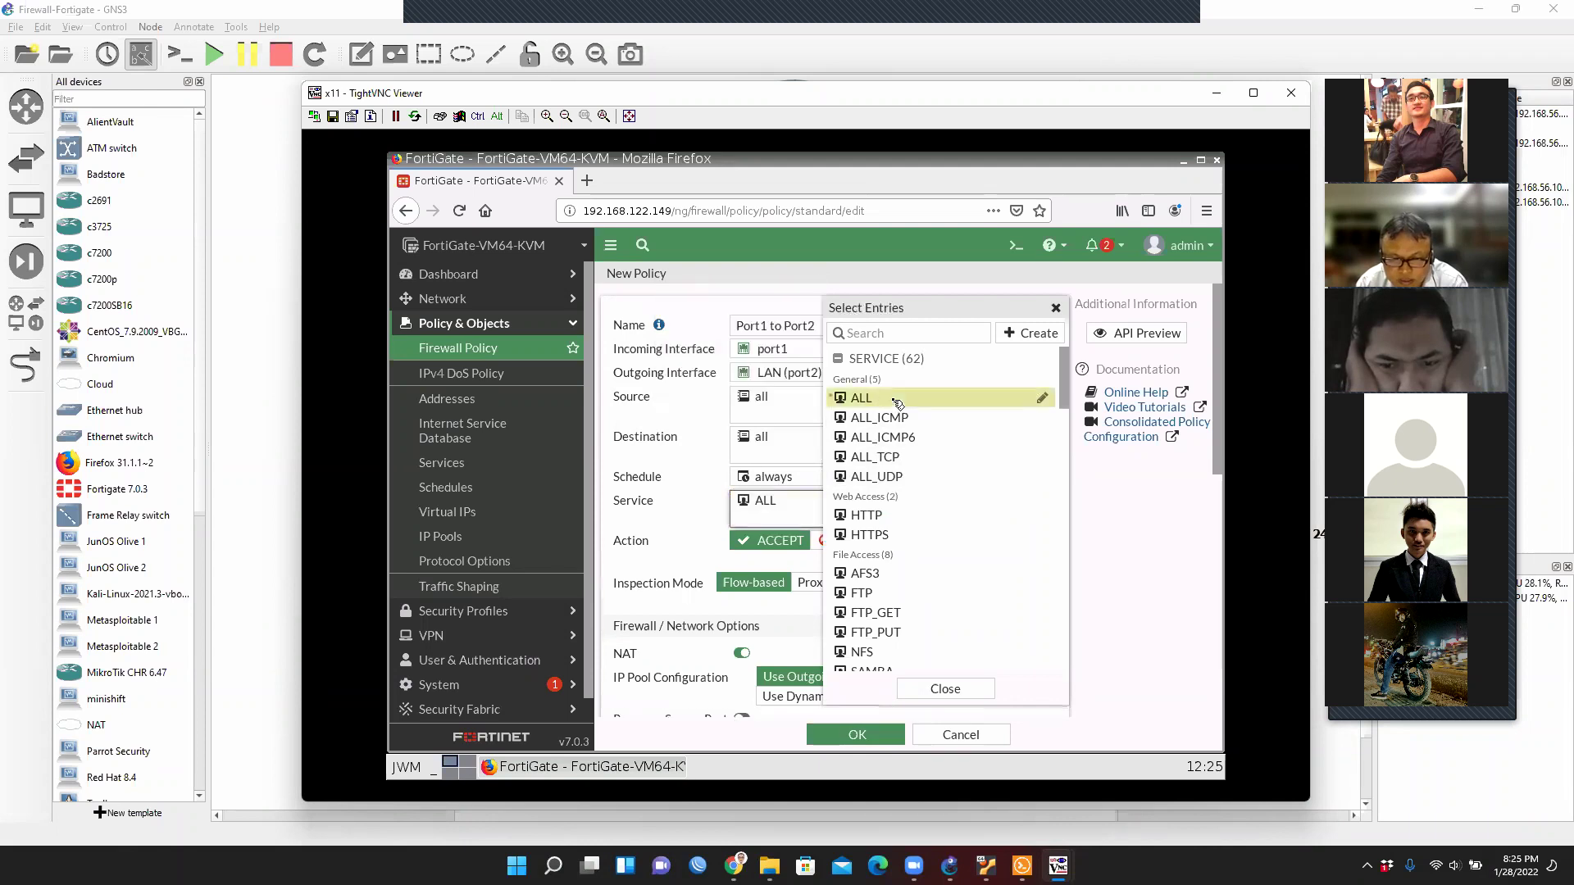
pyautogui.click(945, 689)
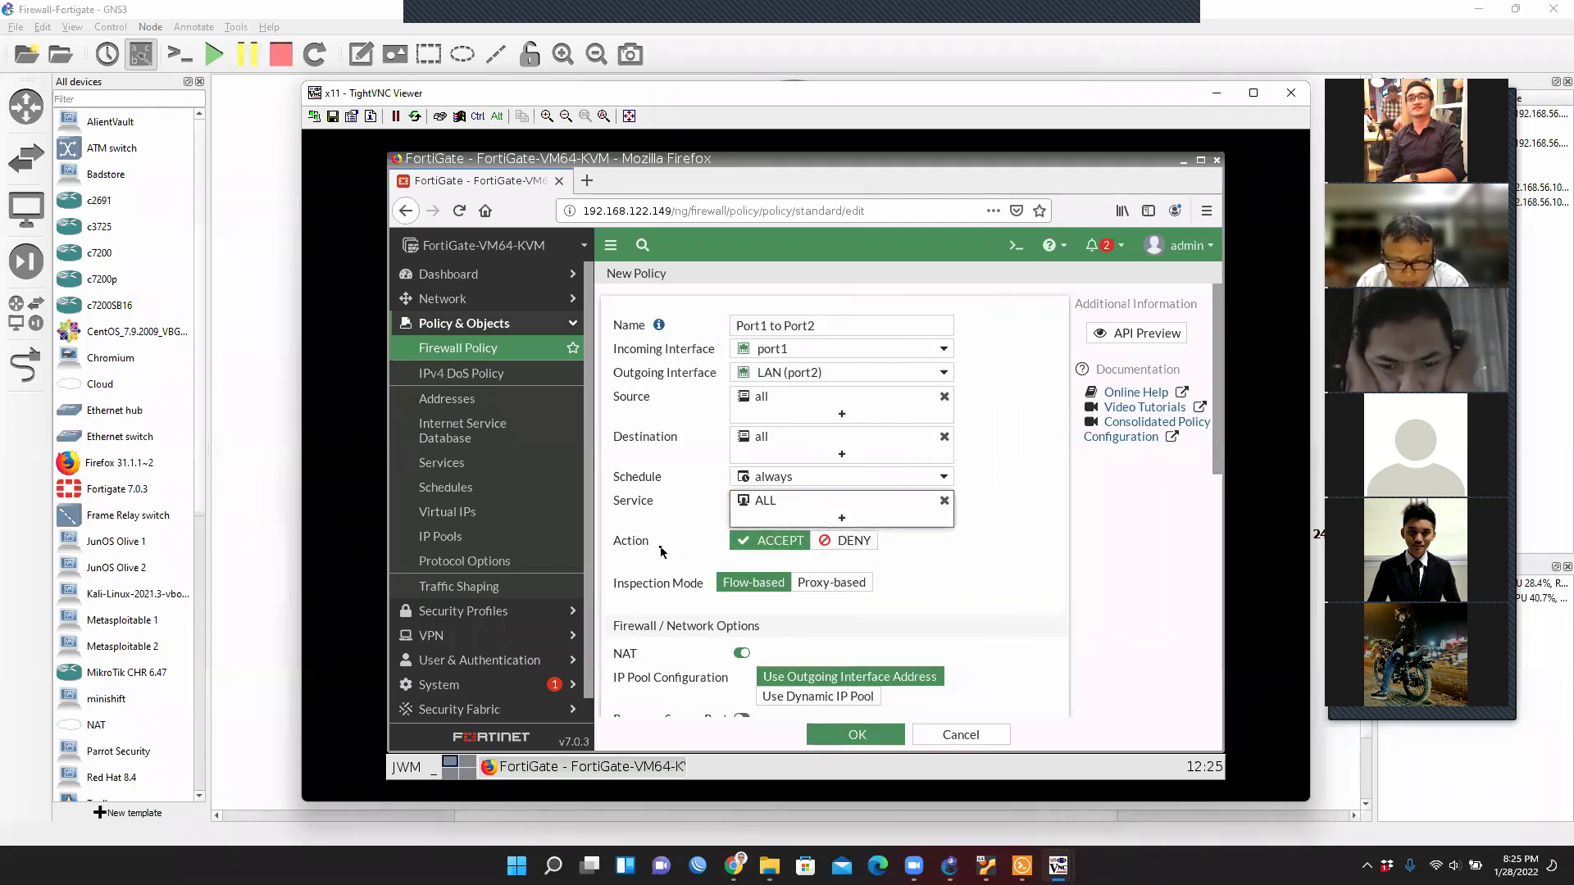
# Keep ACCEPT, turn NAT off and save the Port1 to Port2 policy.
pyautogui.click(779, 544)
pyautogui.click(741, 653)
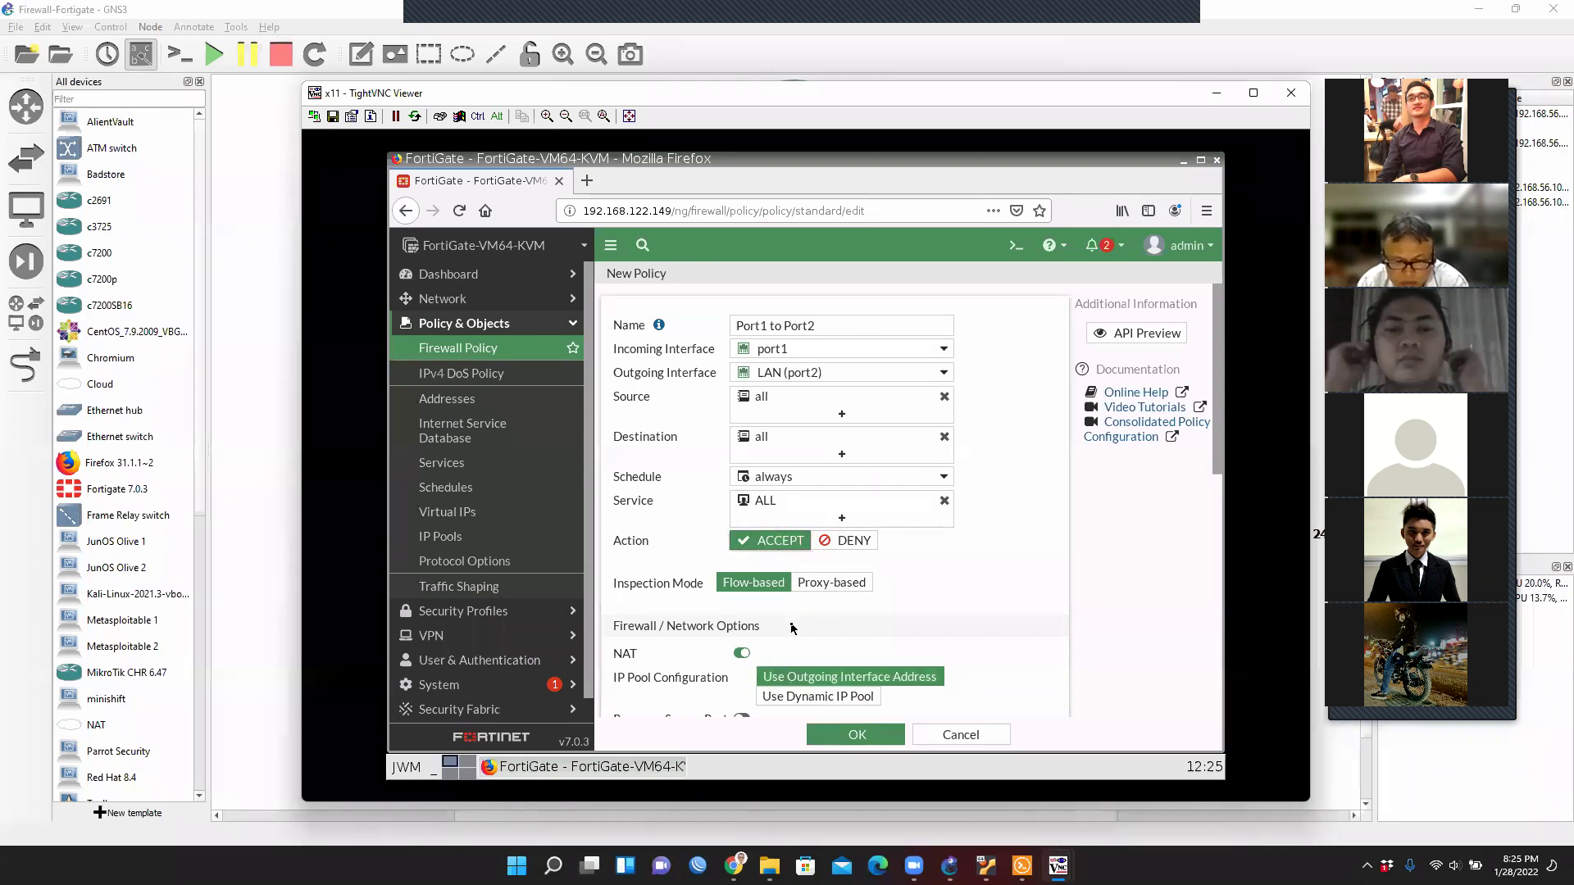
pyautogui.scroll(-5, 969, 601)
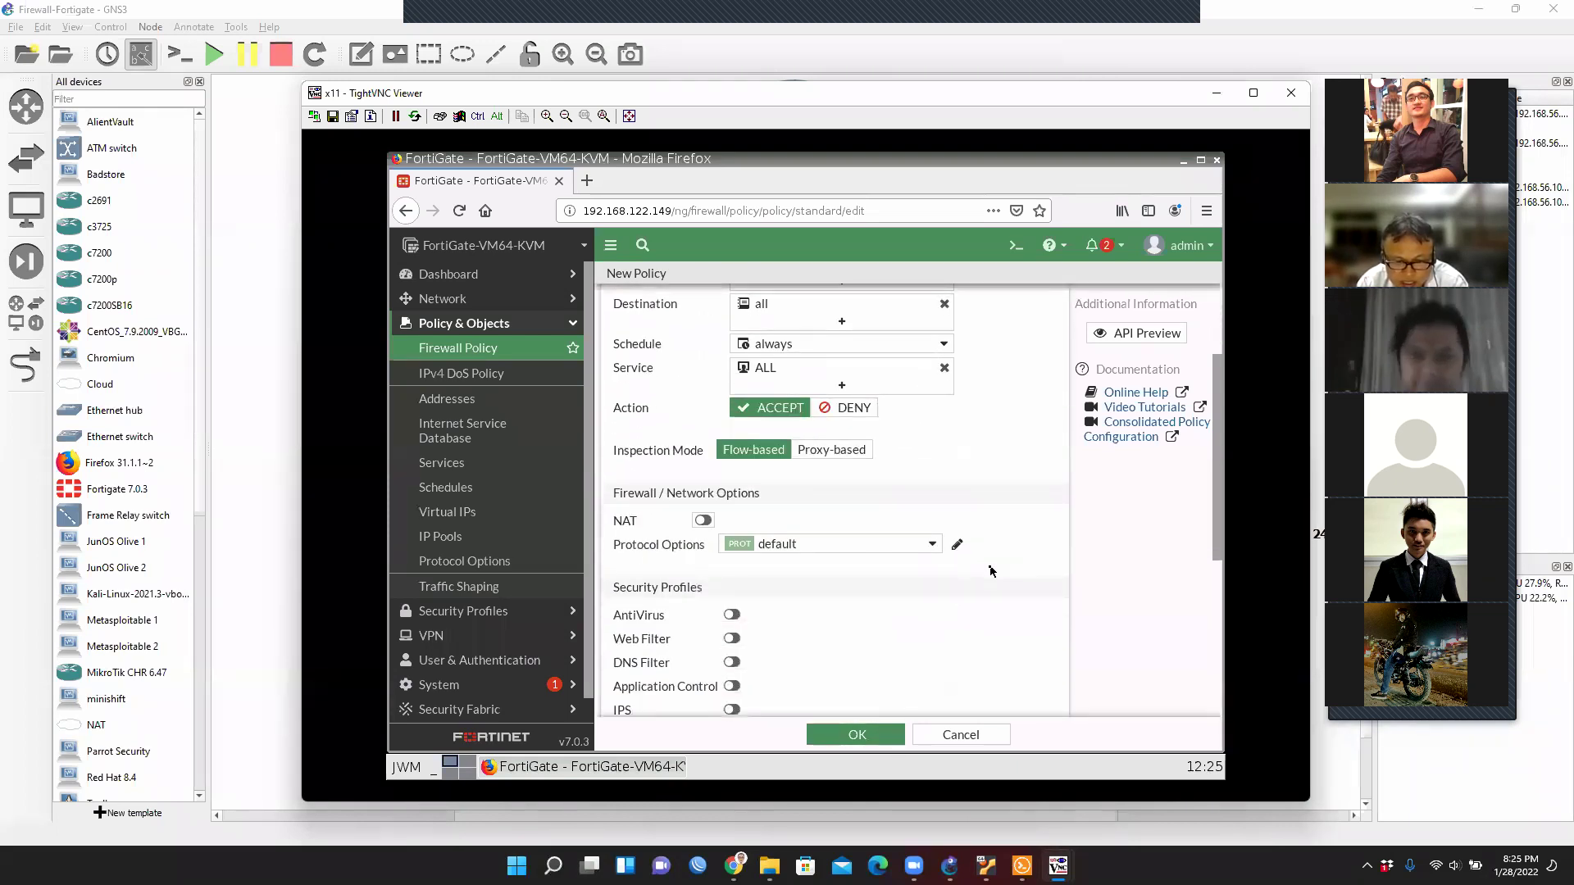
pyautogui.scroll(-2, 992, 571)
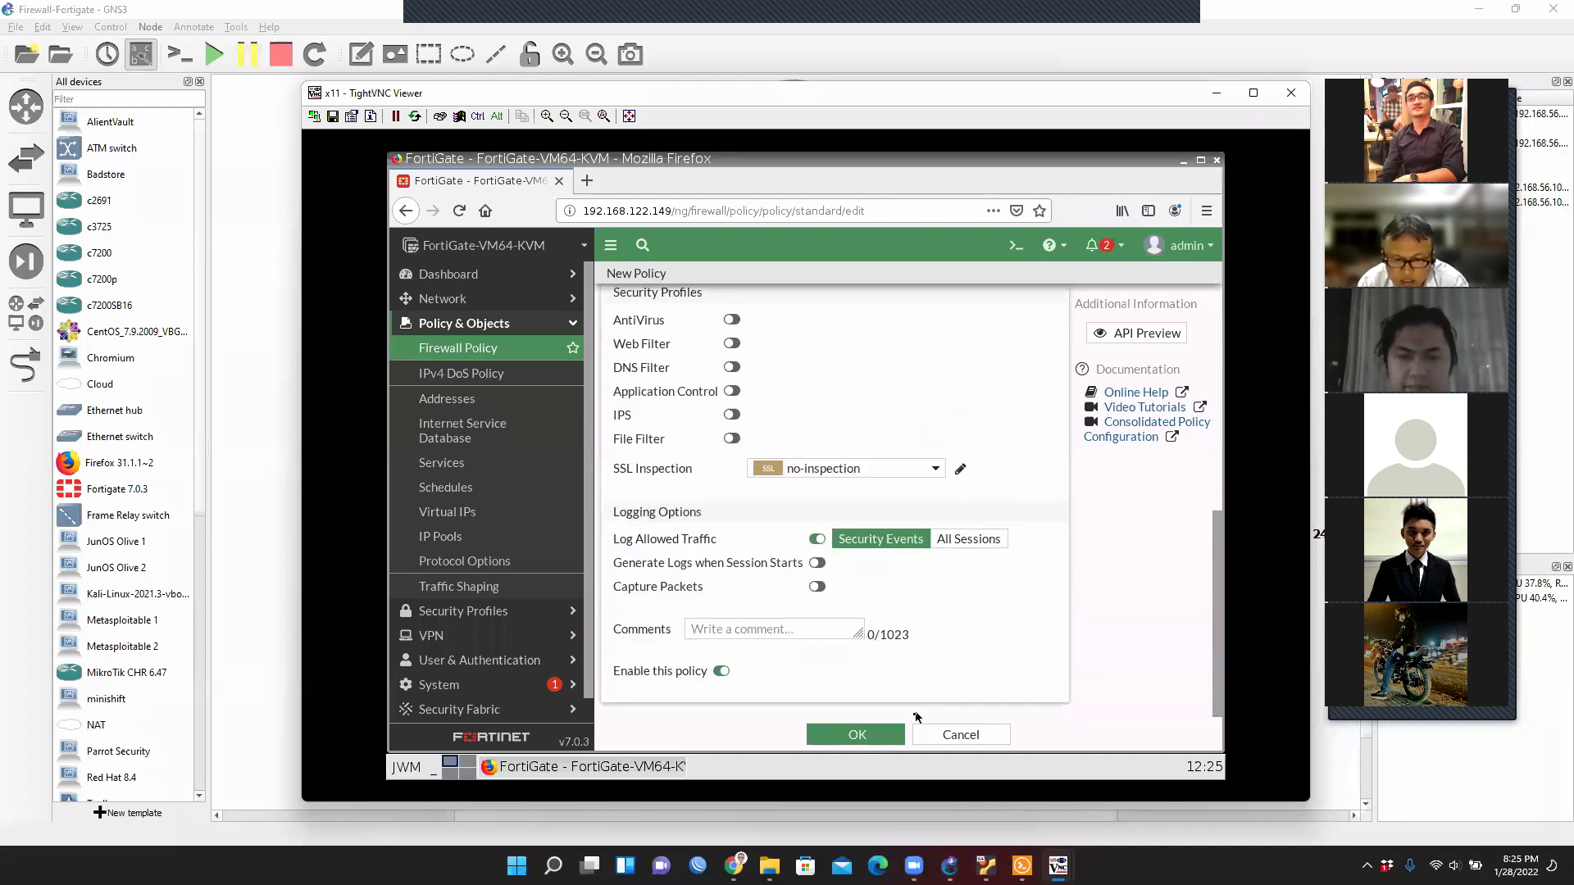
pyautogui.click(888, 732)
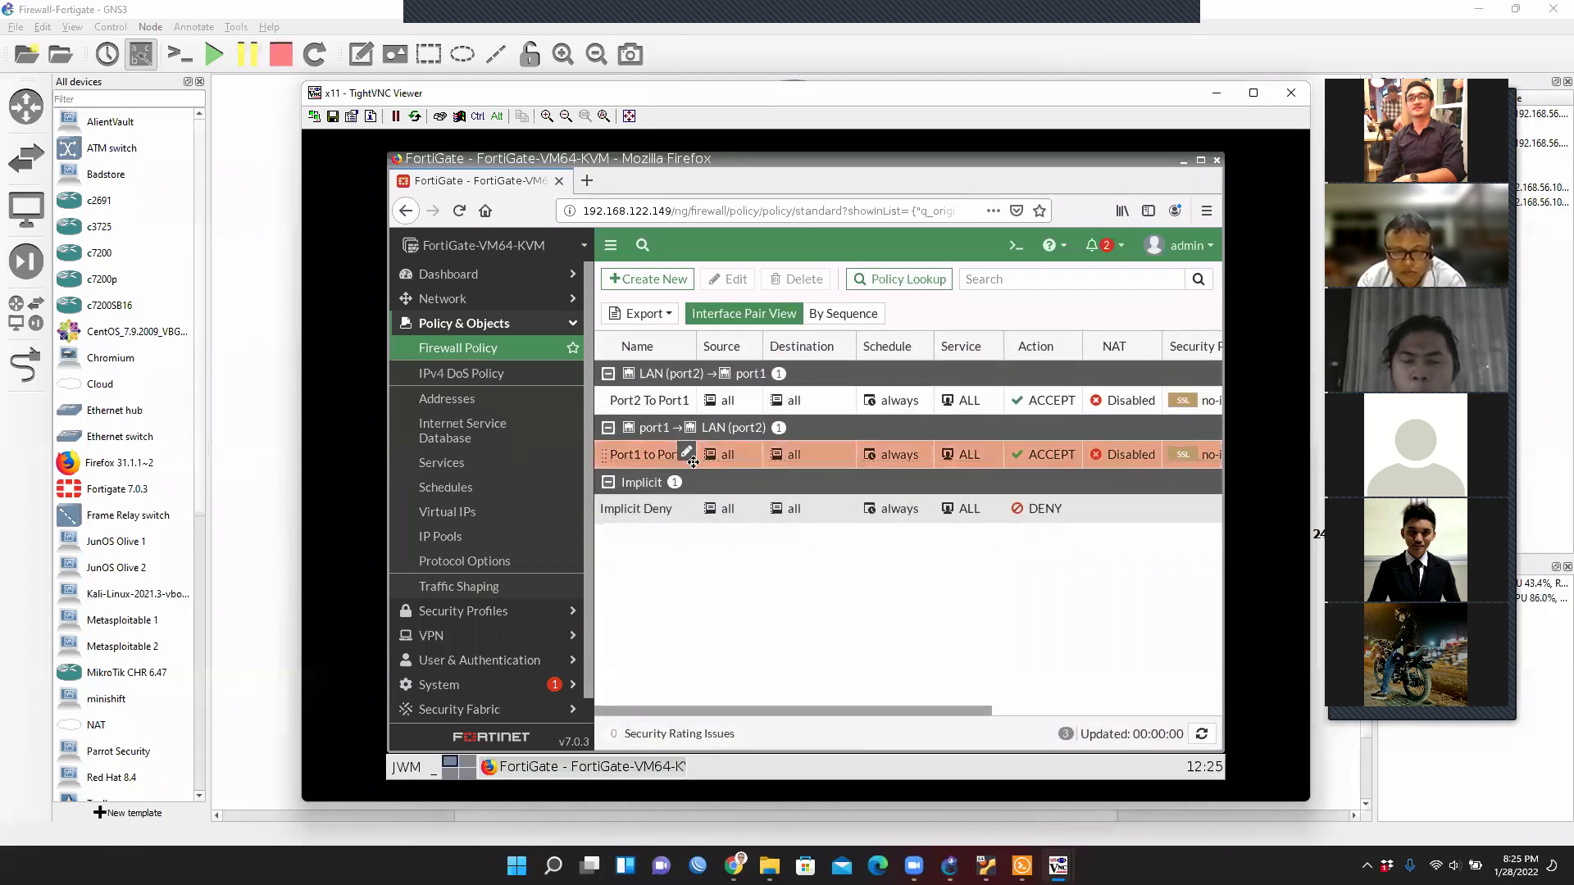
pyautogui.rightClick(641, 402)
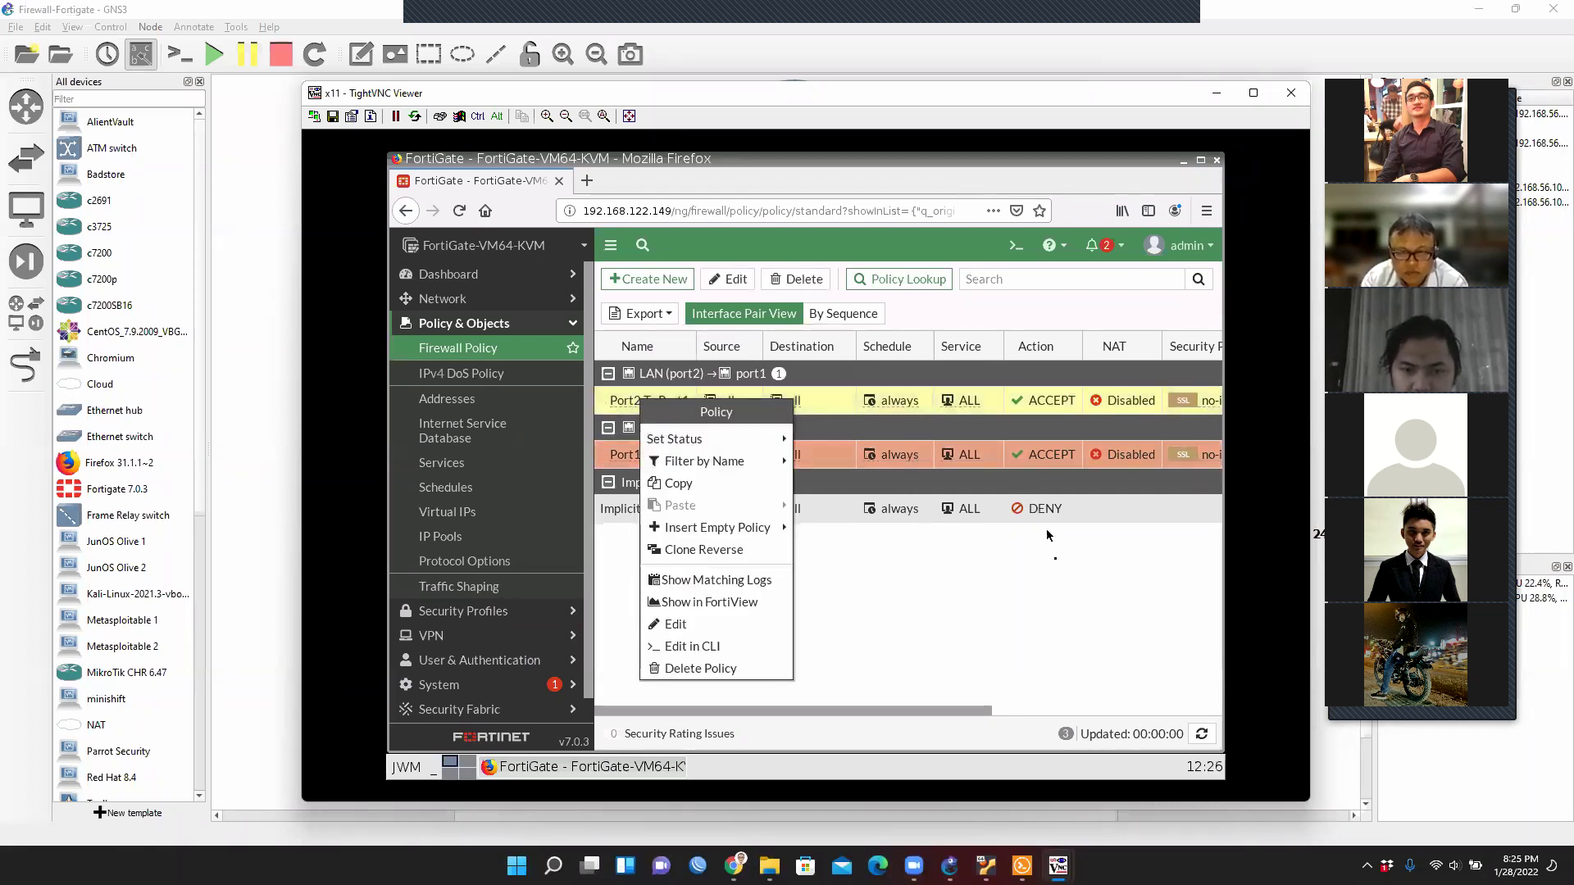
pyautogui.press('Escape')
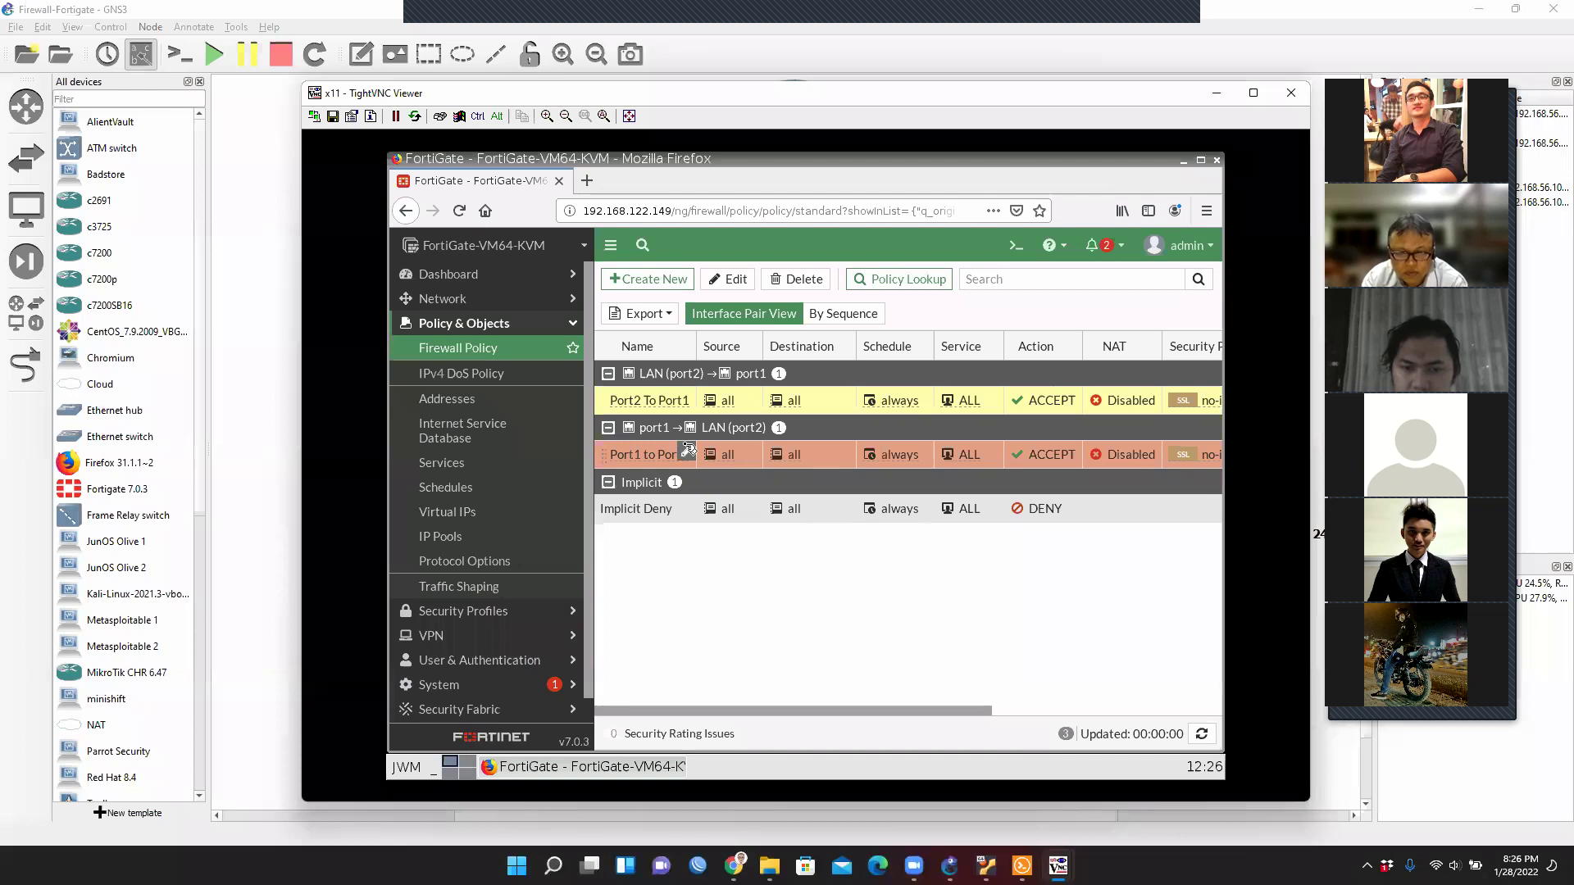
# Dismiss the Port2 To Port1 policy menu and minimize the Firefox FortiGate window.
pyautogui.moveTo(670, 460)
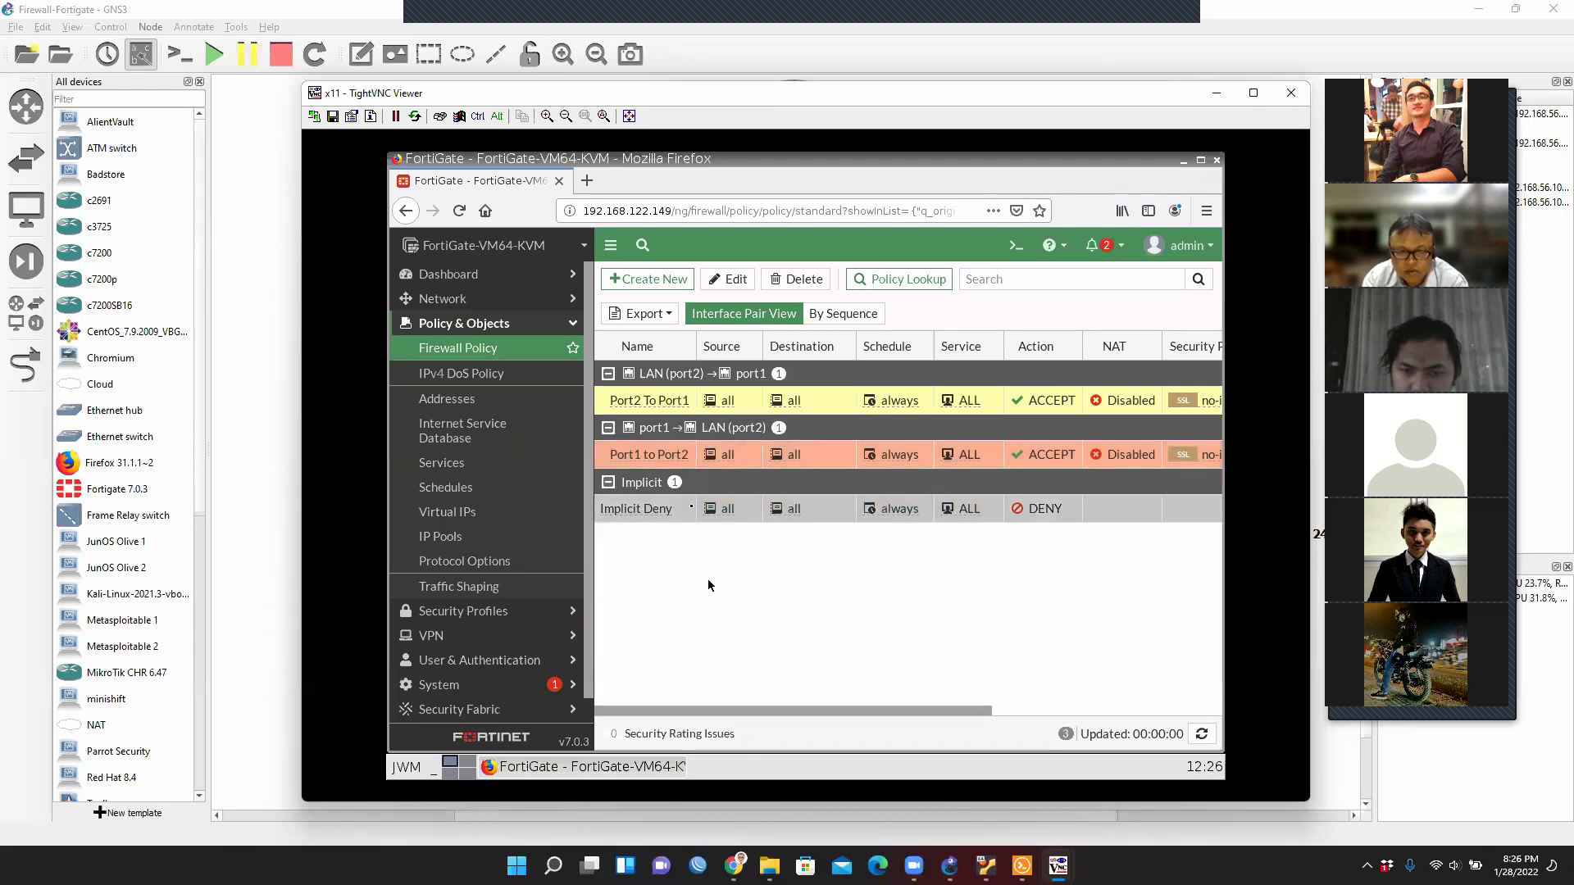
pyautogui.moveTo(665, 400)
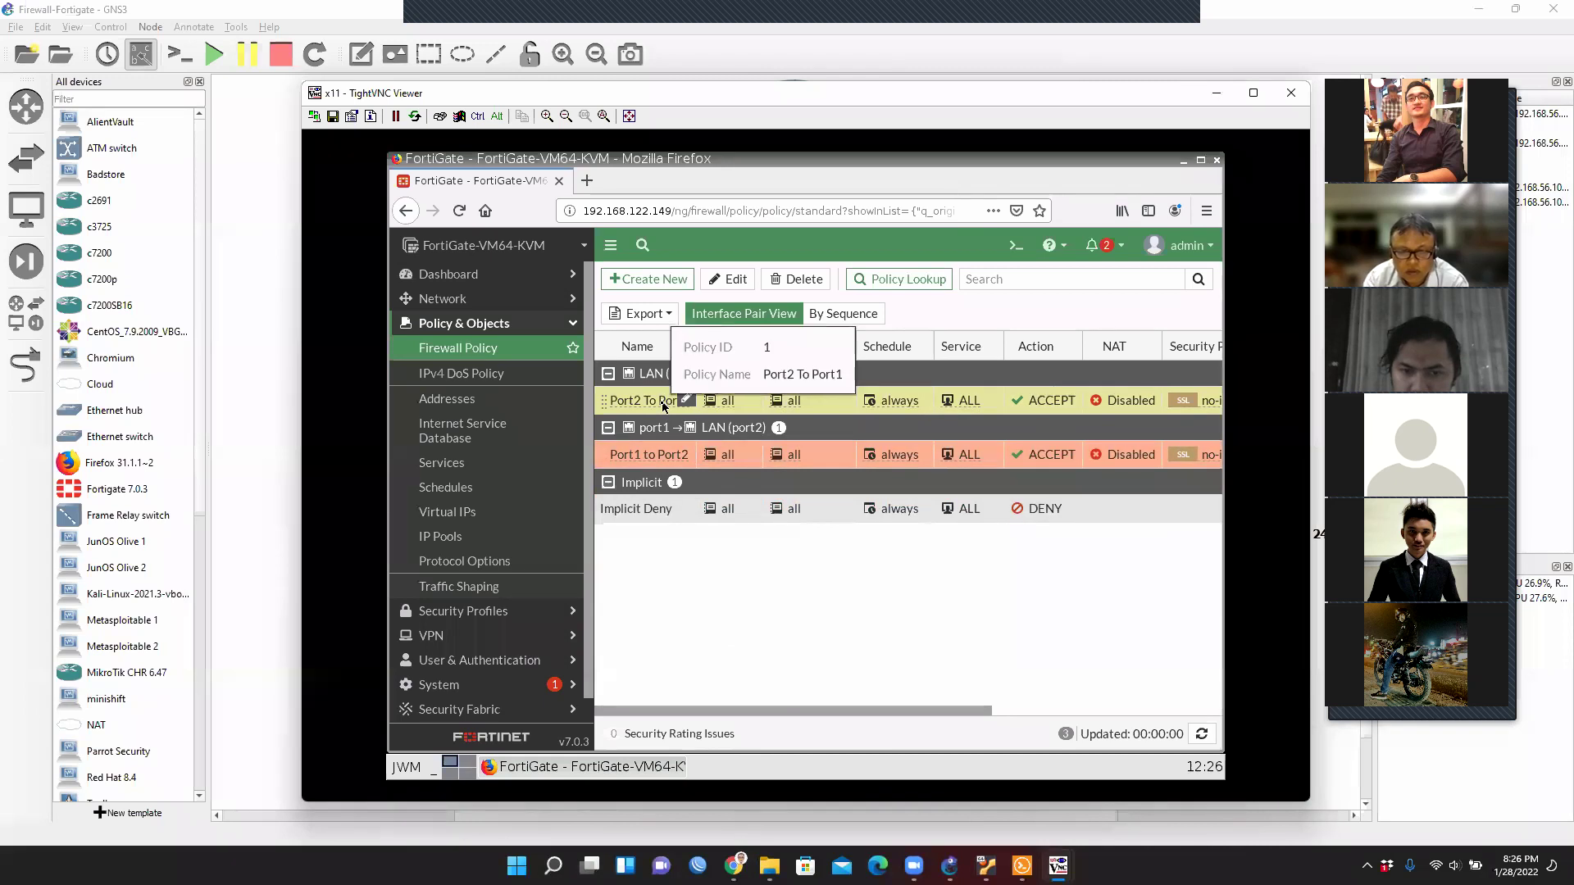
pyautogui.rightClick(663, 406)
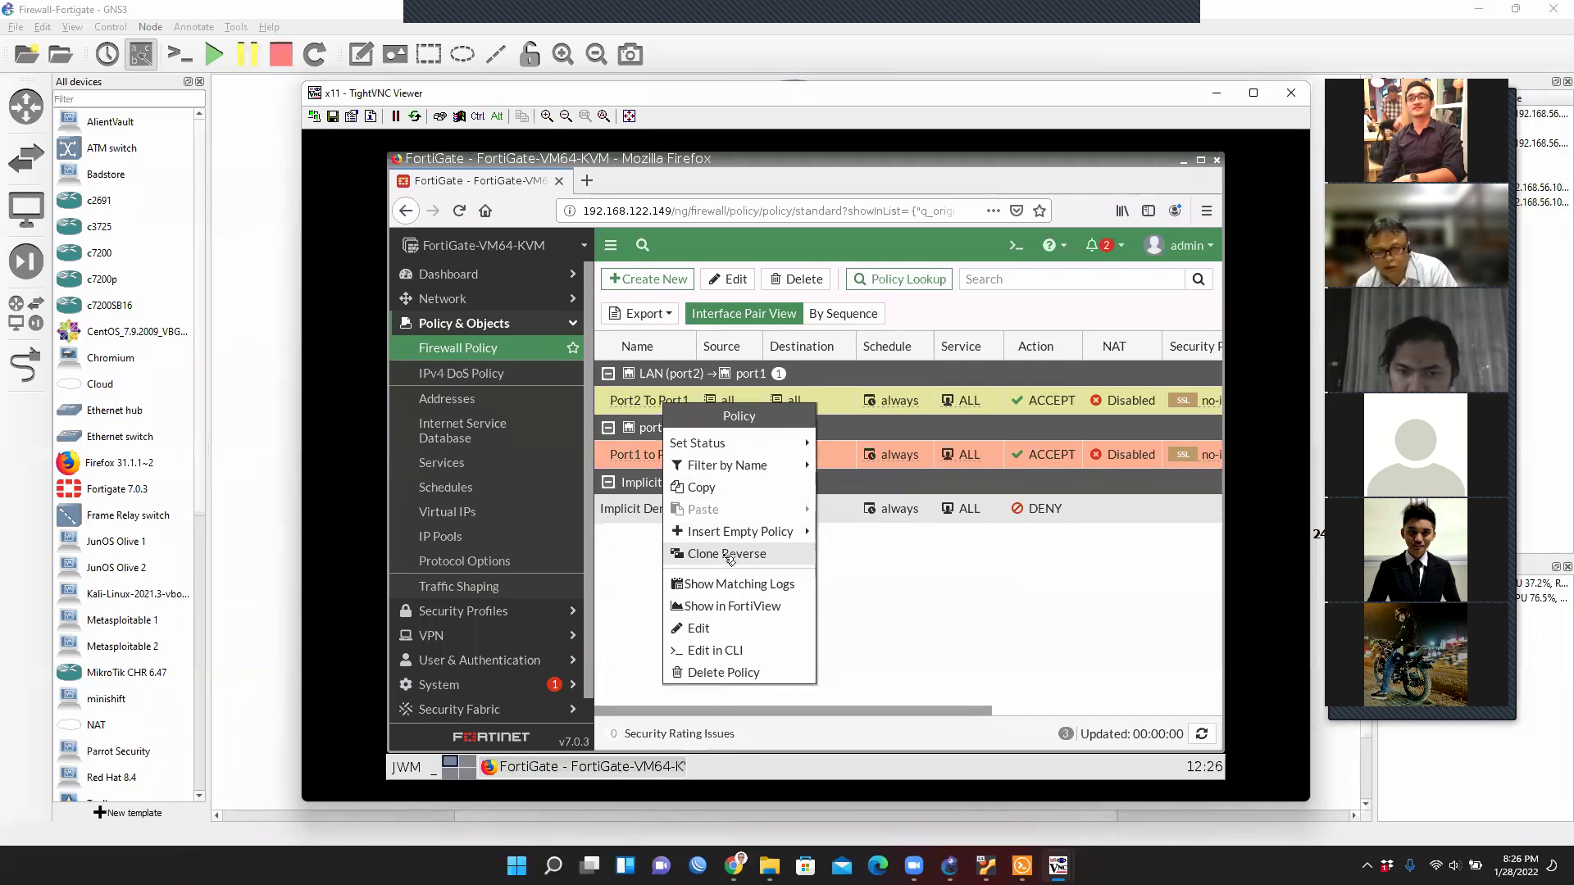
pyautogui.click(924, 632)
pyautogui.click(1183, 162)
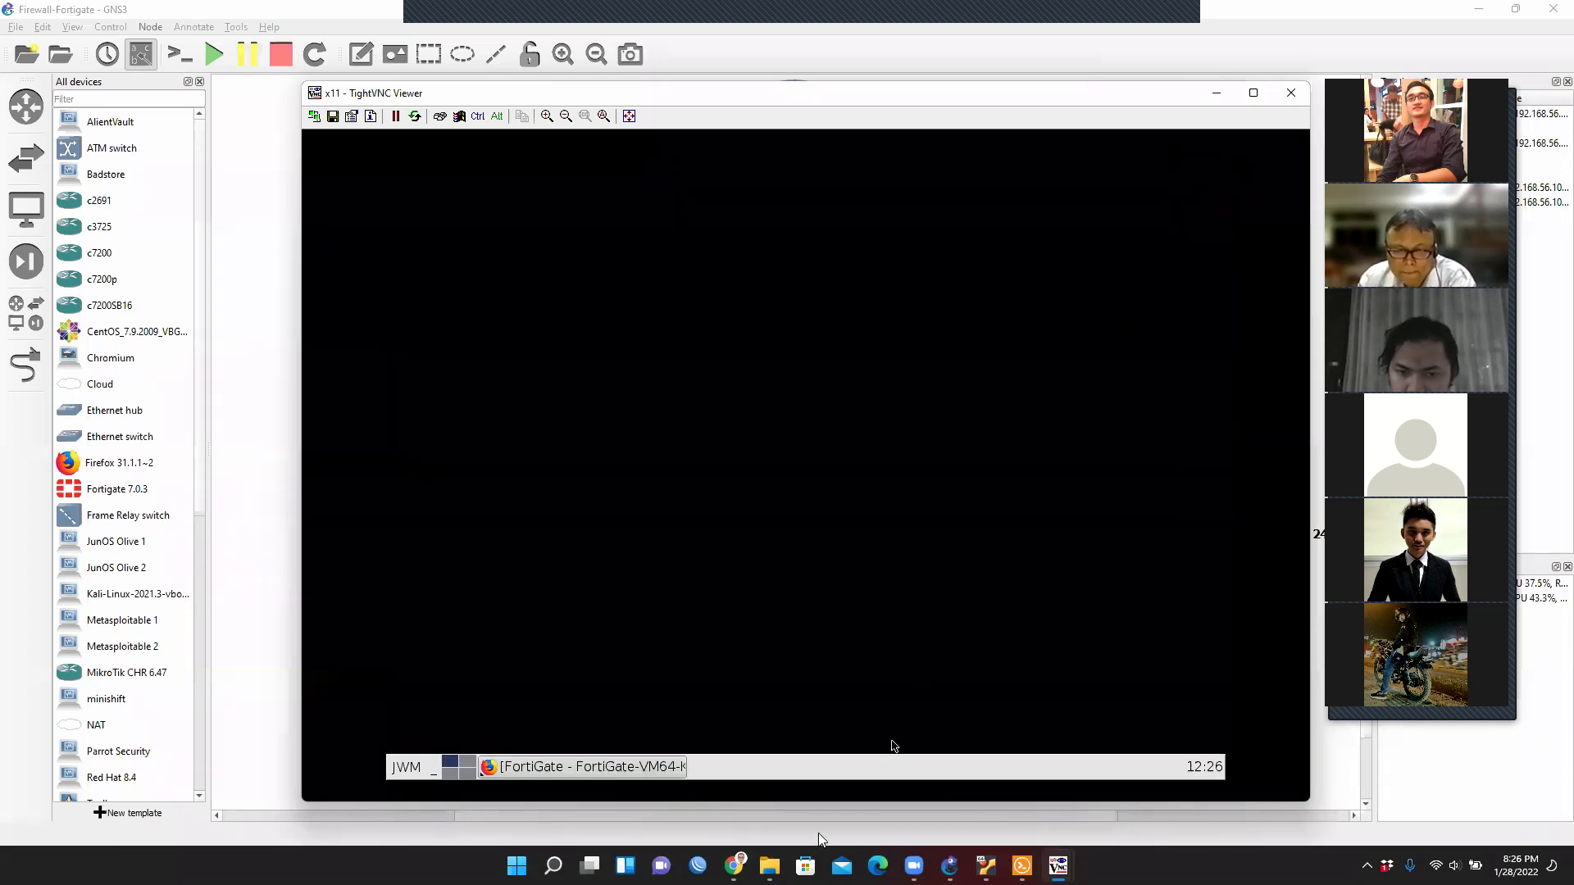
# Rerun PC1's ping to 192.168.122.131, which still times out, then go back to GNS3.
pyautogui.click(1021, 865)
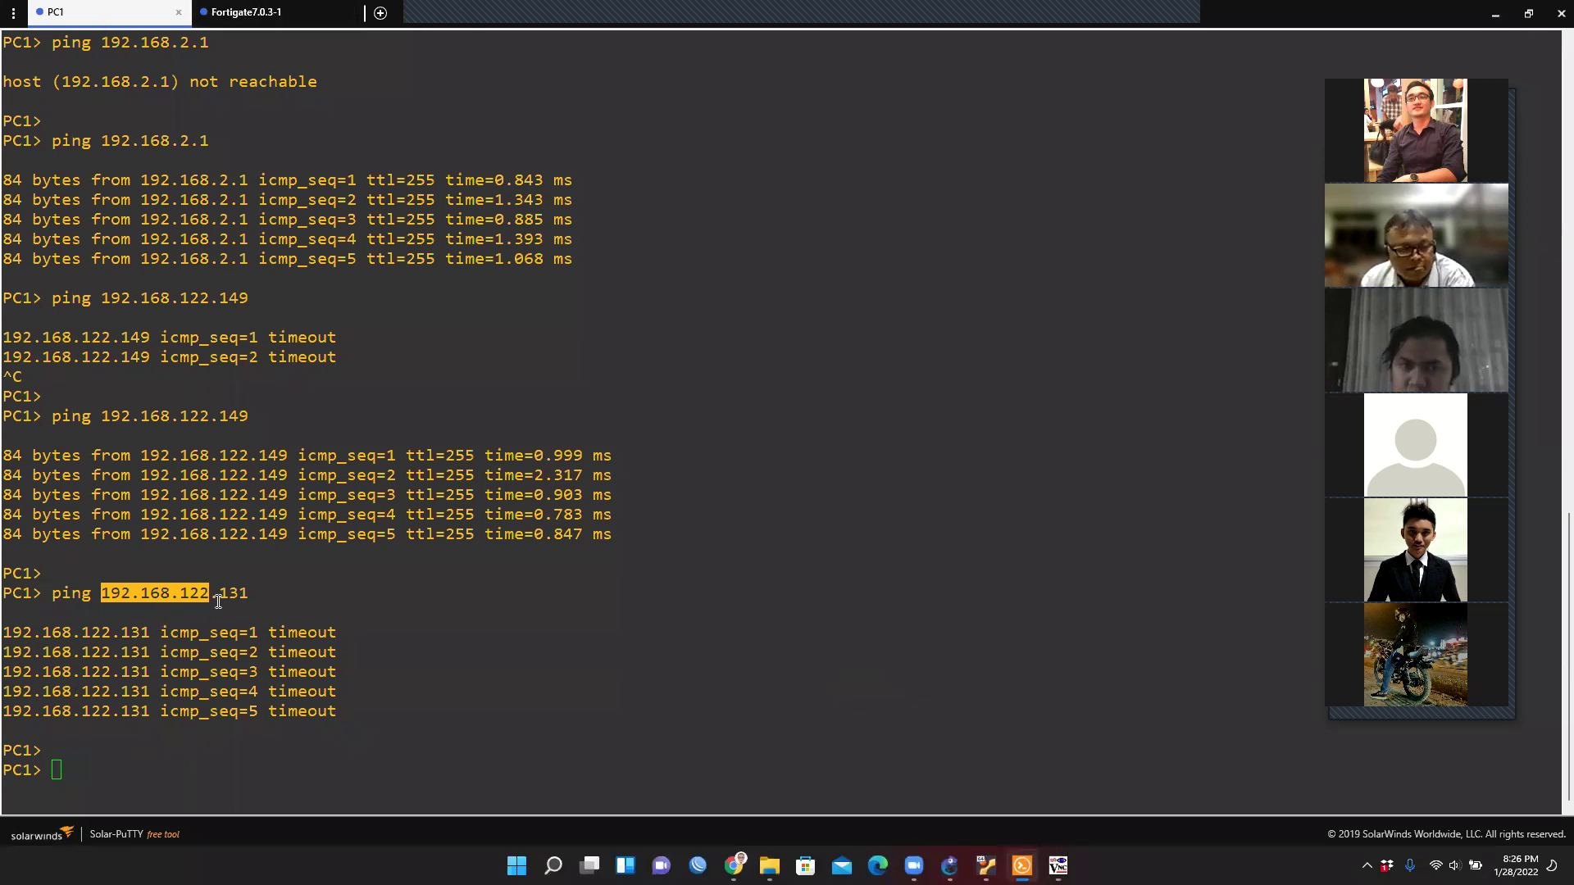
pyautogui.click(101, 769)
pyautogui.press('Up')
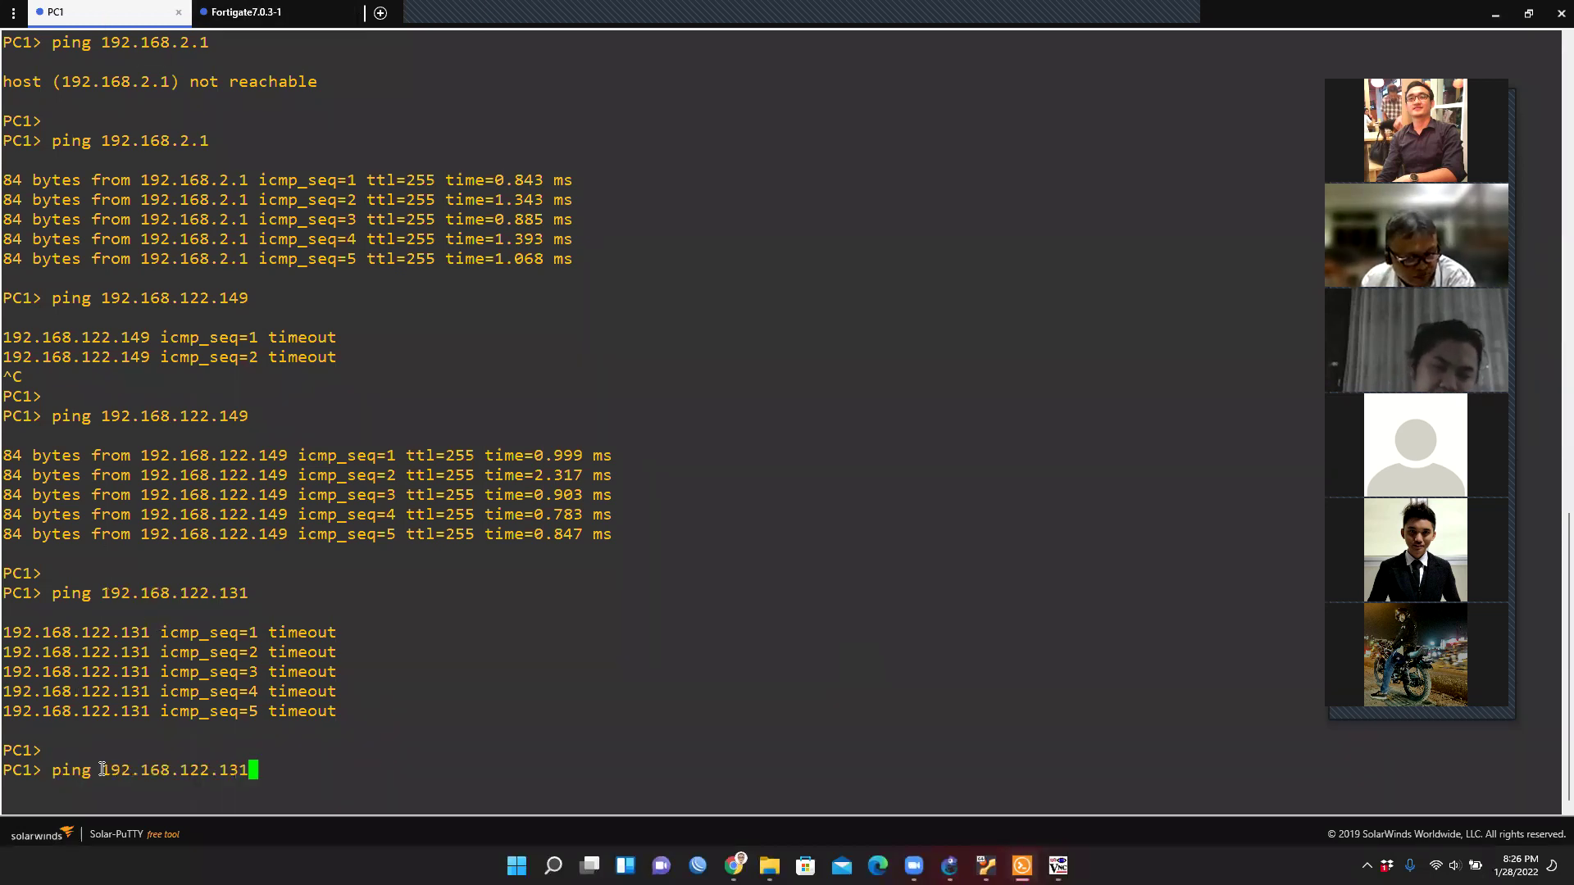
pyautogui.press('Return')
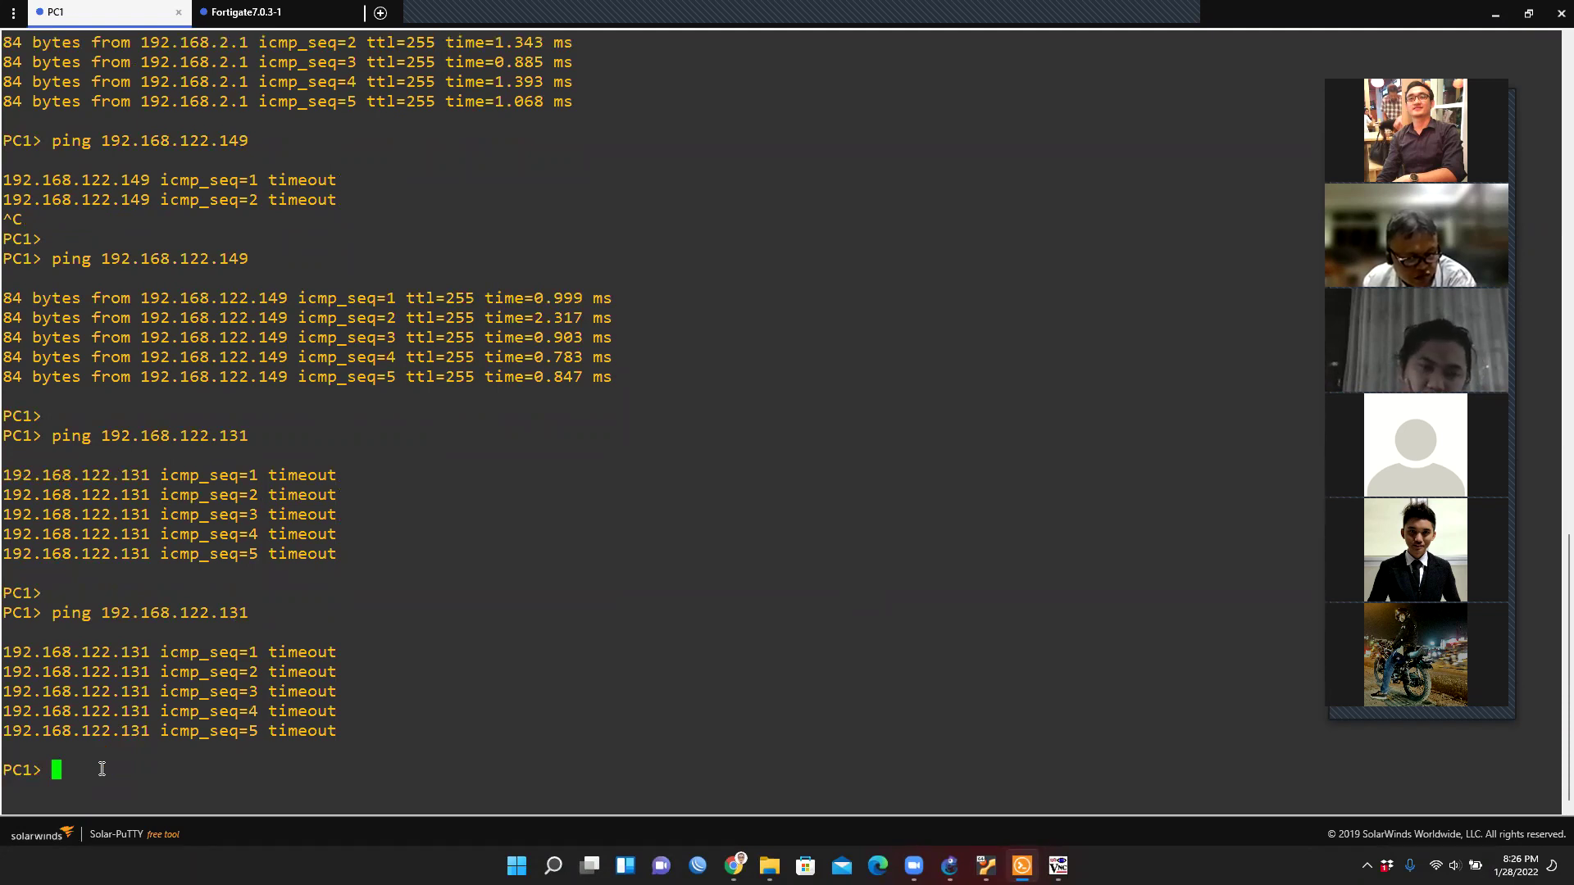
pyautogui.click(1511, 12)
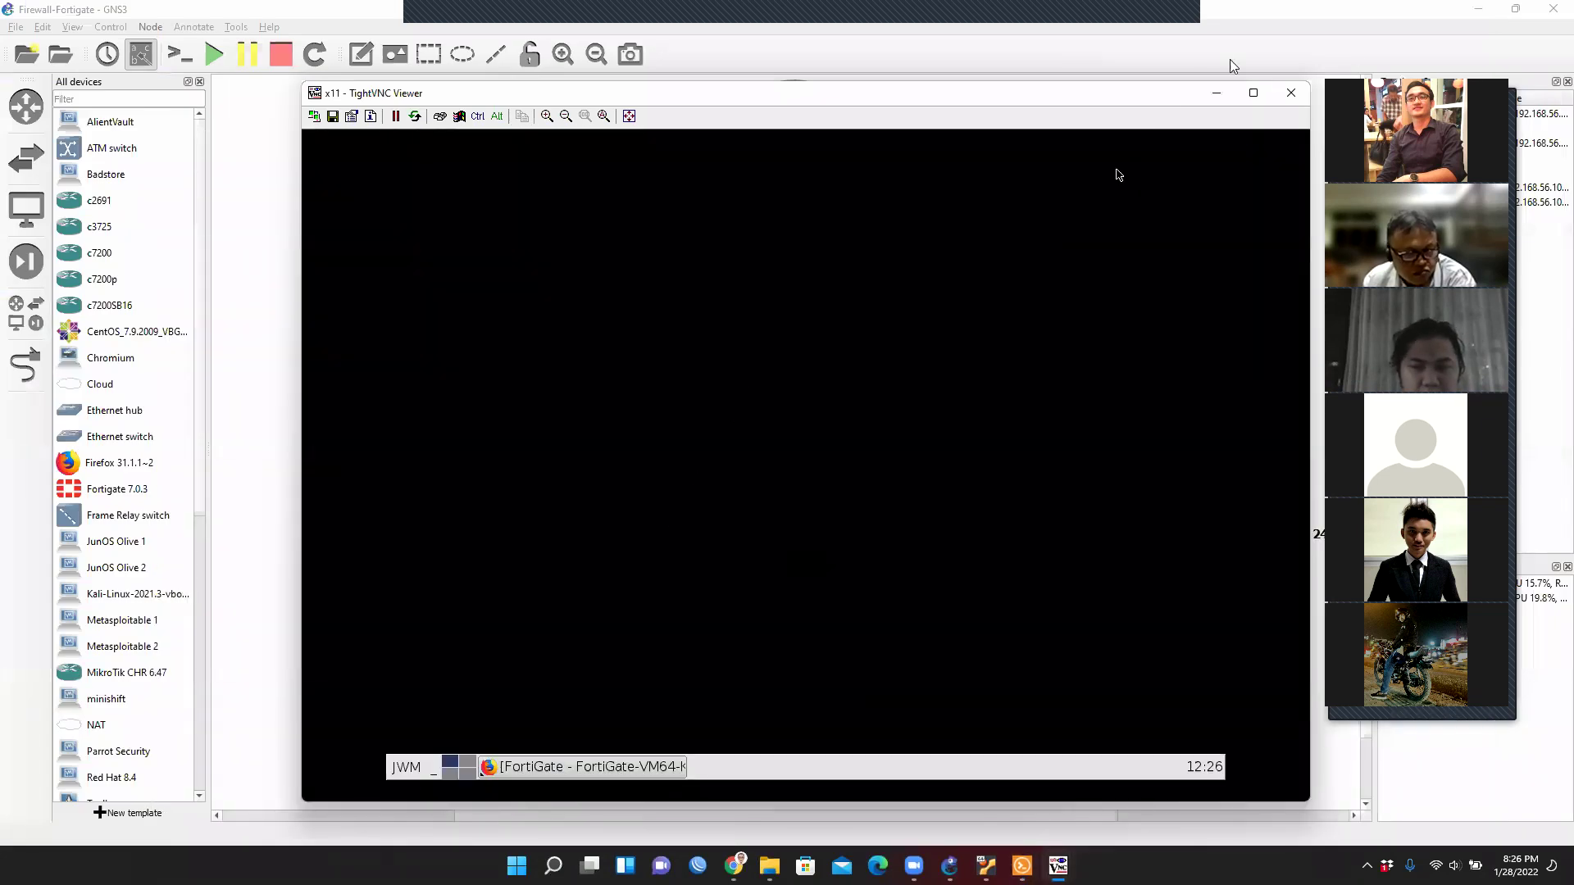
# Close the webterm-1 VNC window and review webterm-1's DHCP interface config without saving.
pyautogui.click(1290, 95)
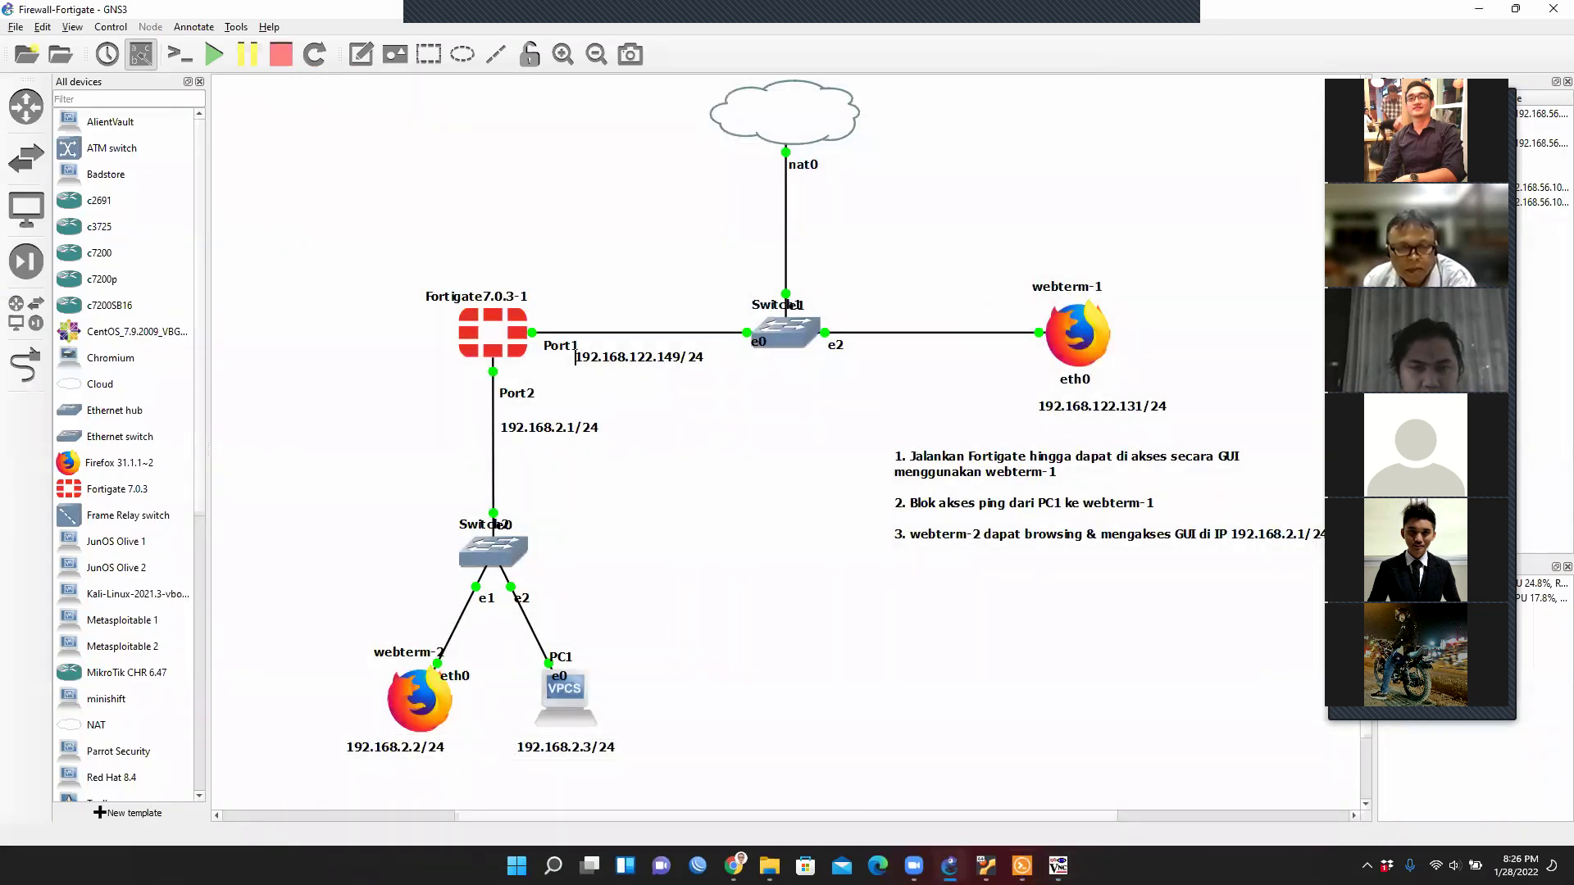
pyautogui.moveTo(1057, 866)
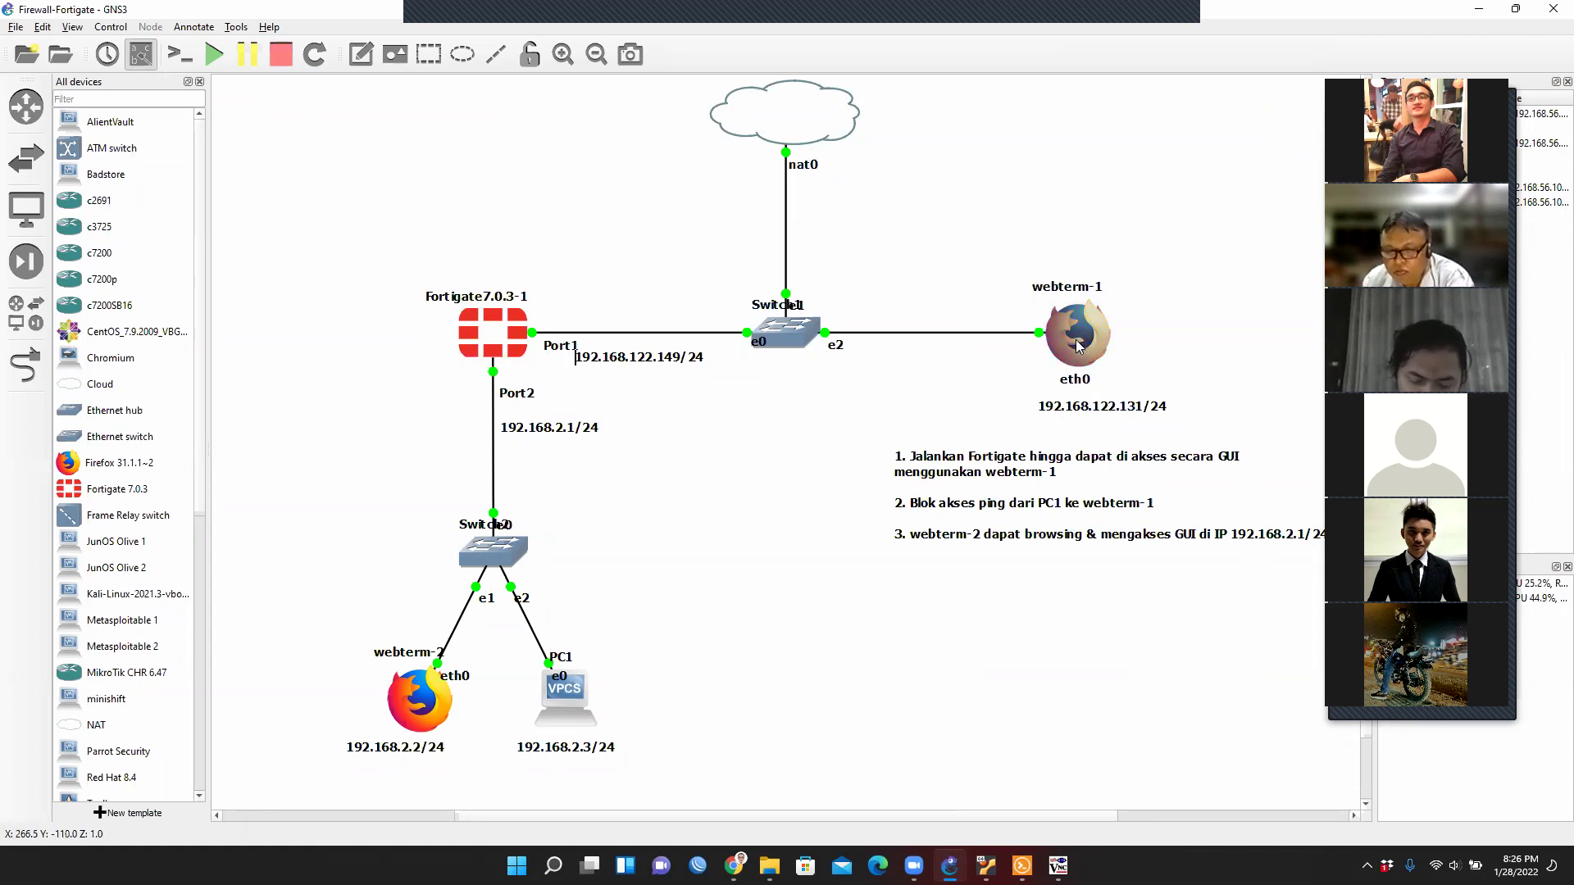
pyautogui.moveTo(1078, 345)
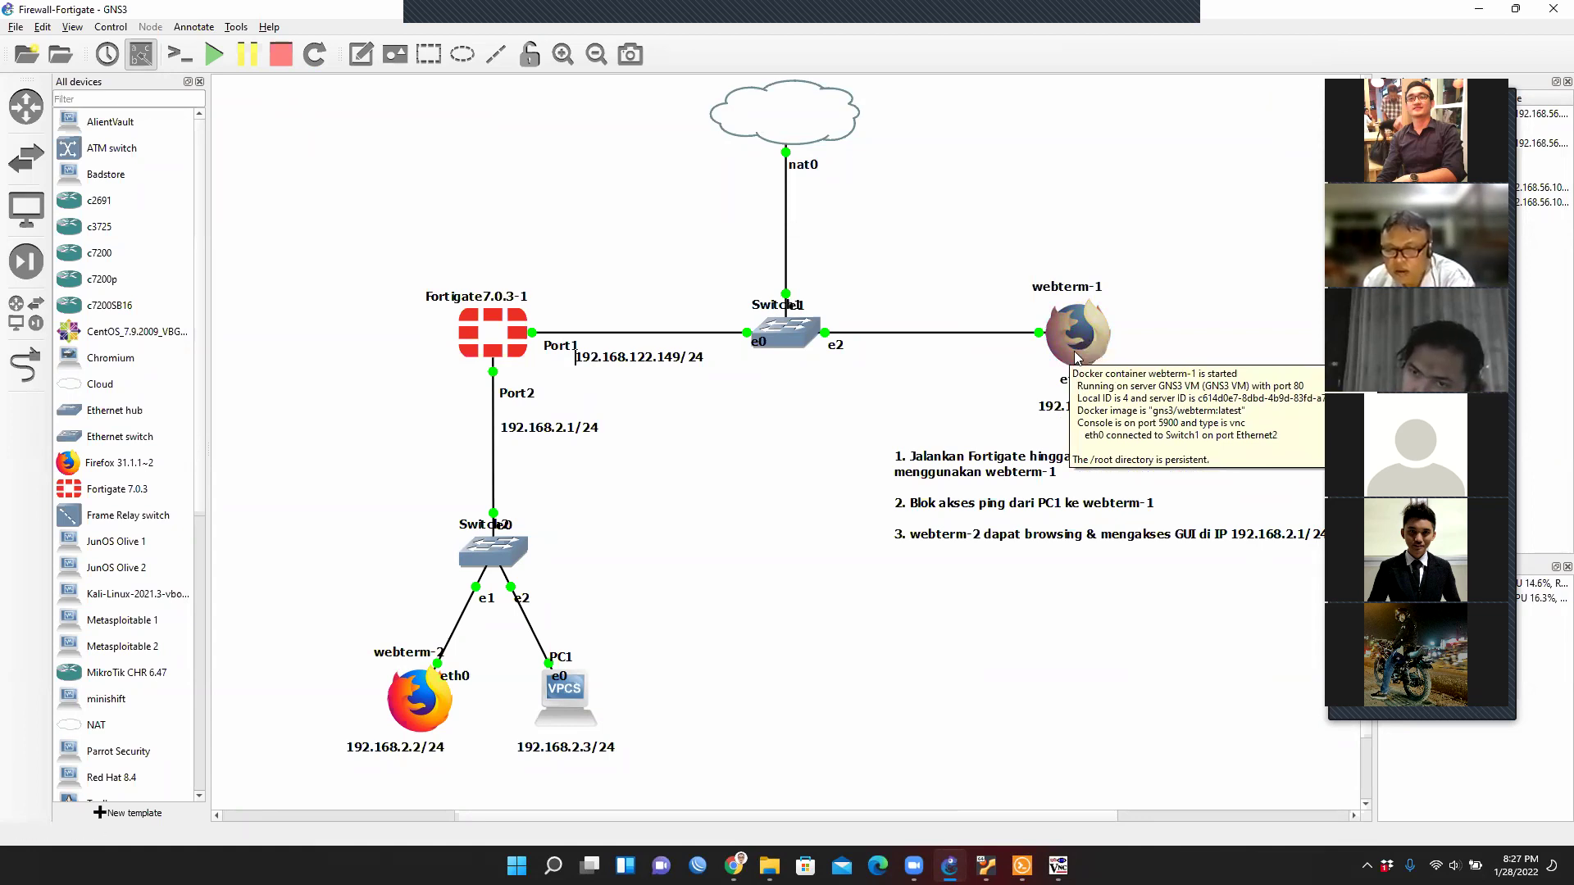
pyautogui.rightClick(1076, 354)
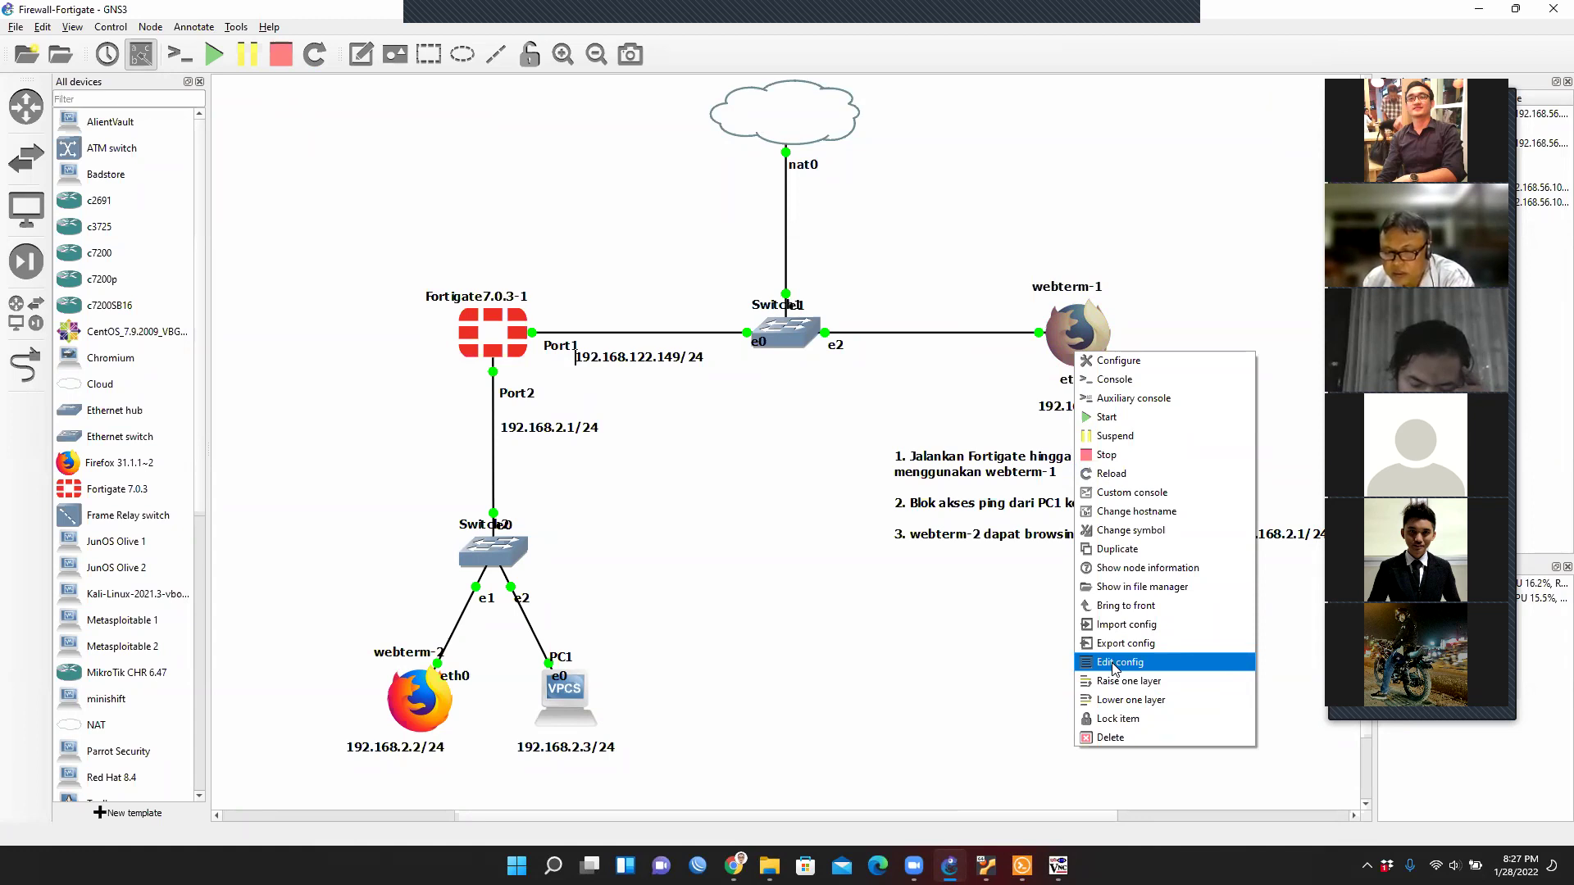
pyautogui.click(1115, 664)
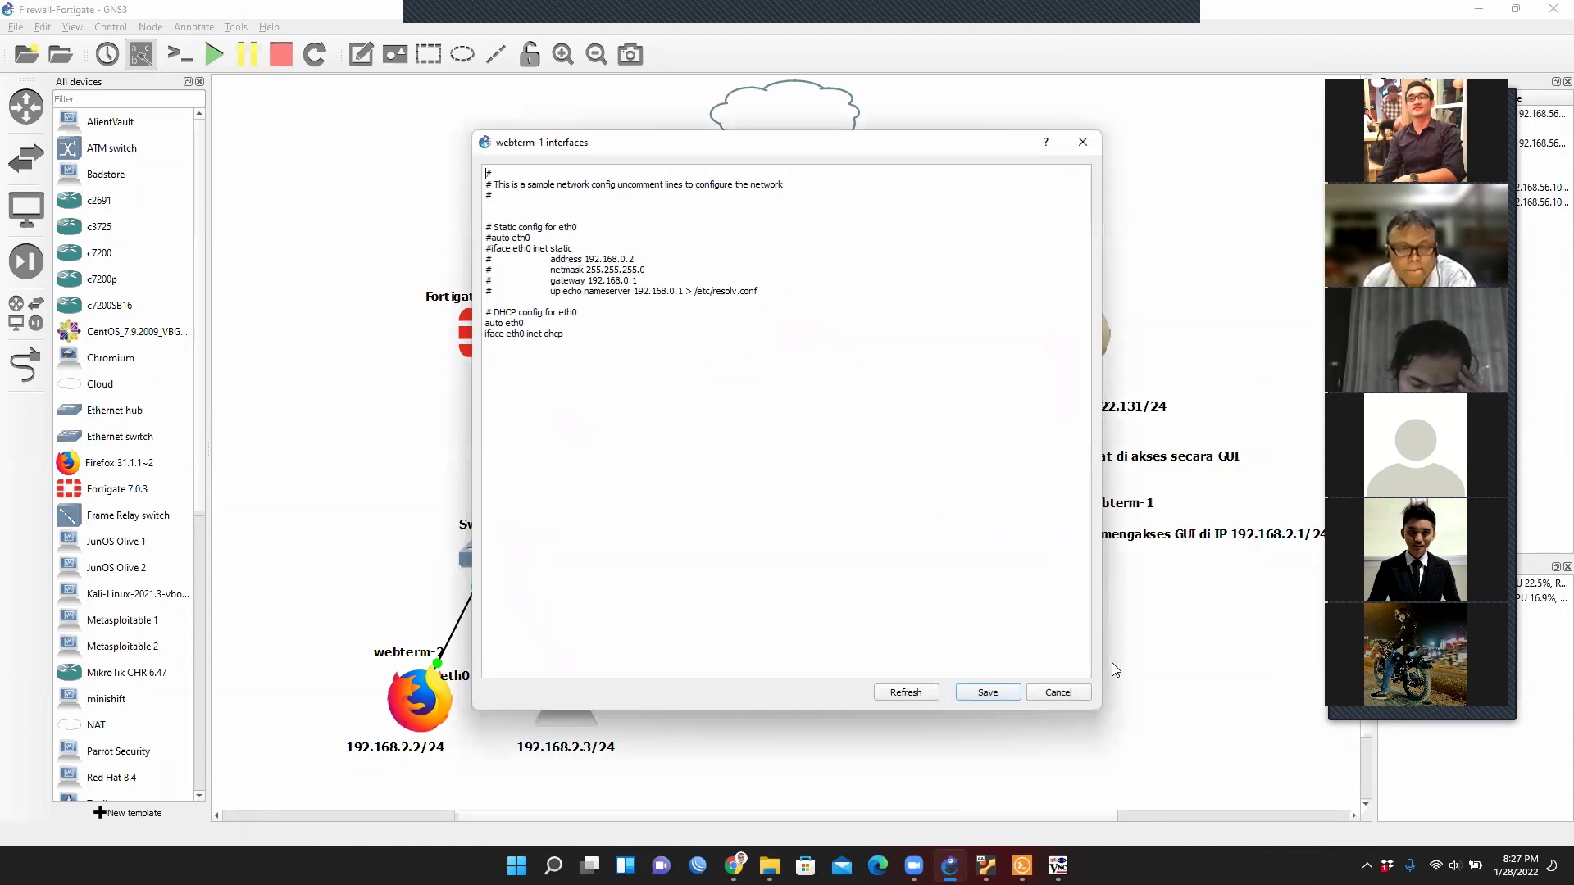
pyautogui.click(1058, 693)
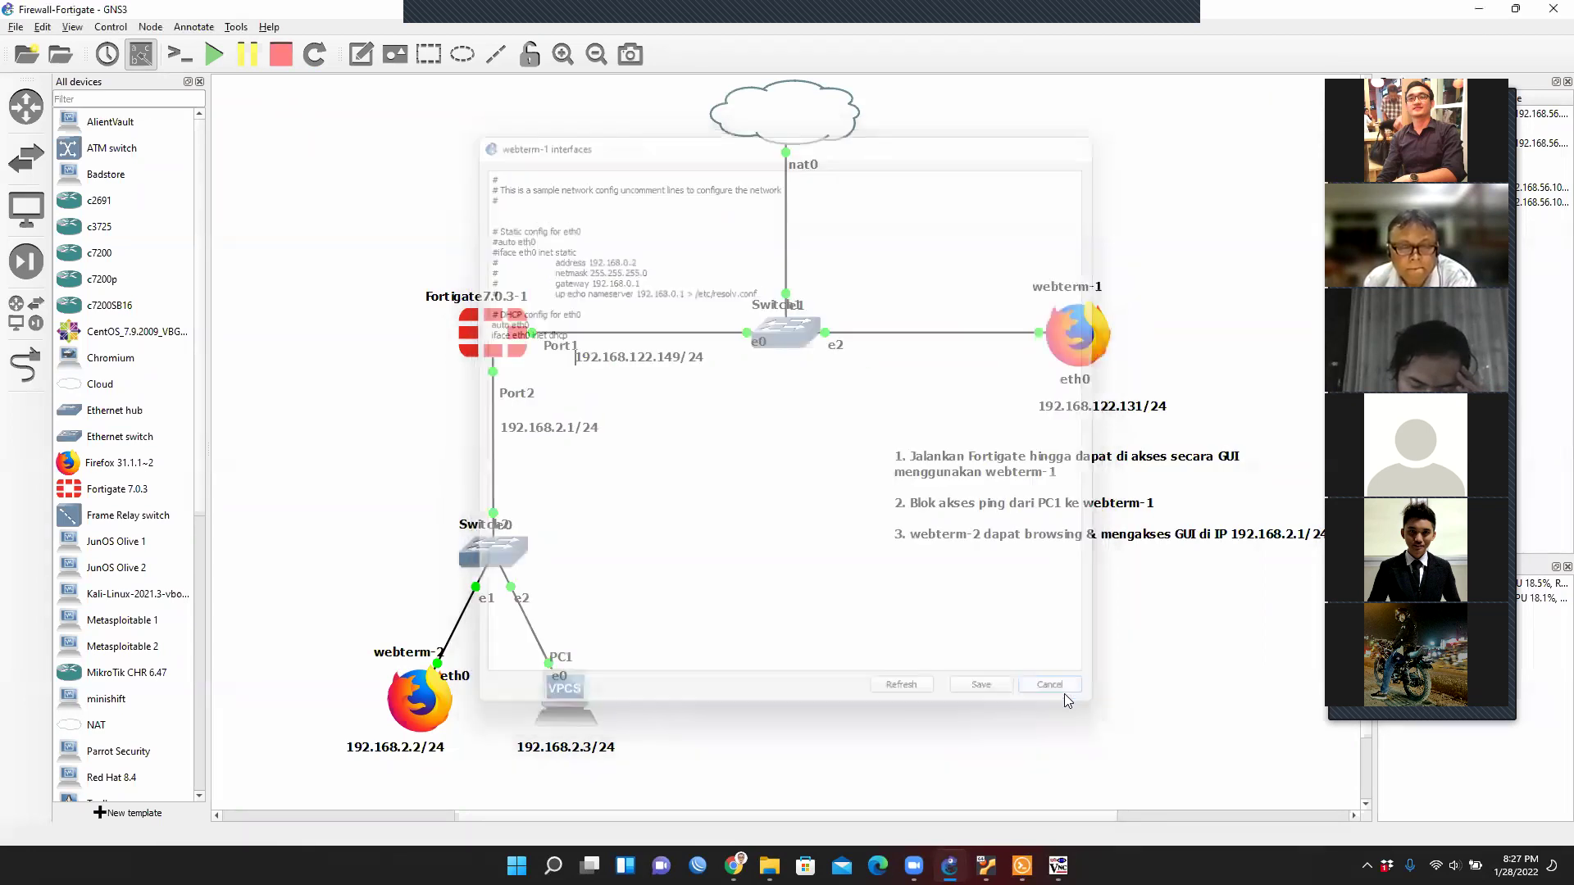
# Nudge webterm-1's 192.168.122.131/24 label left and recheck its unchanged interface config.
pyautogui.rightClick(1083, 347)
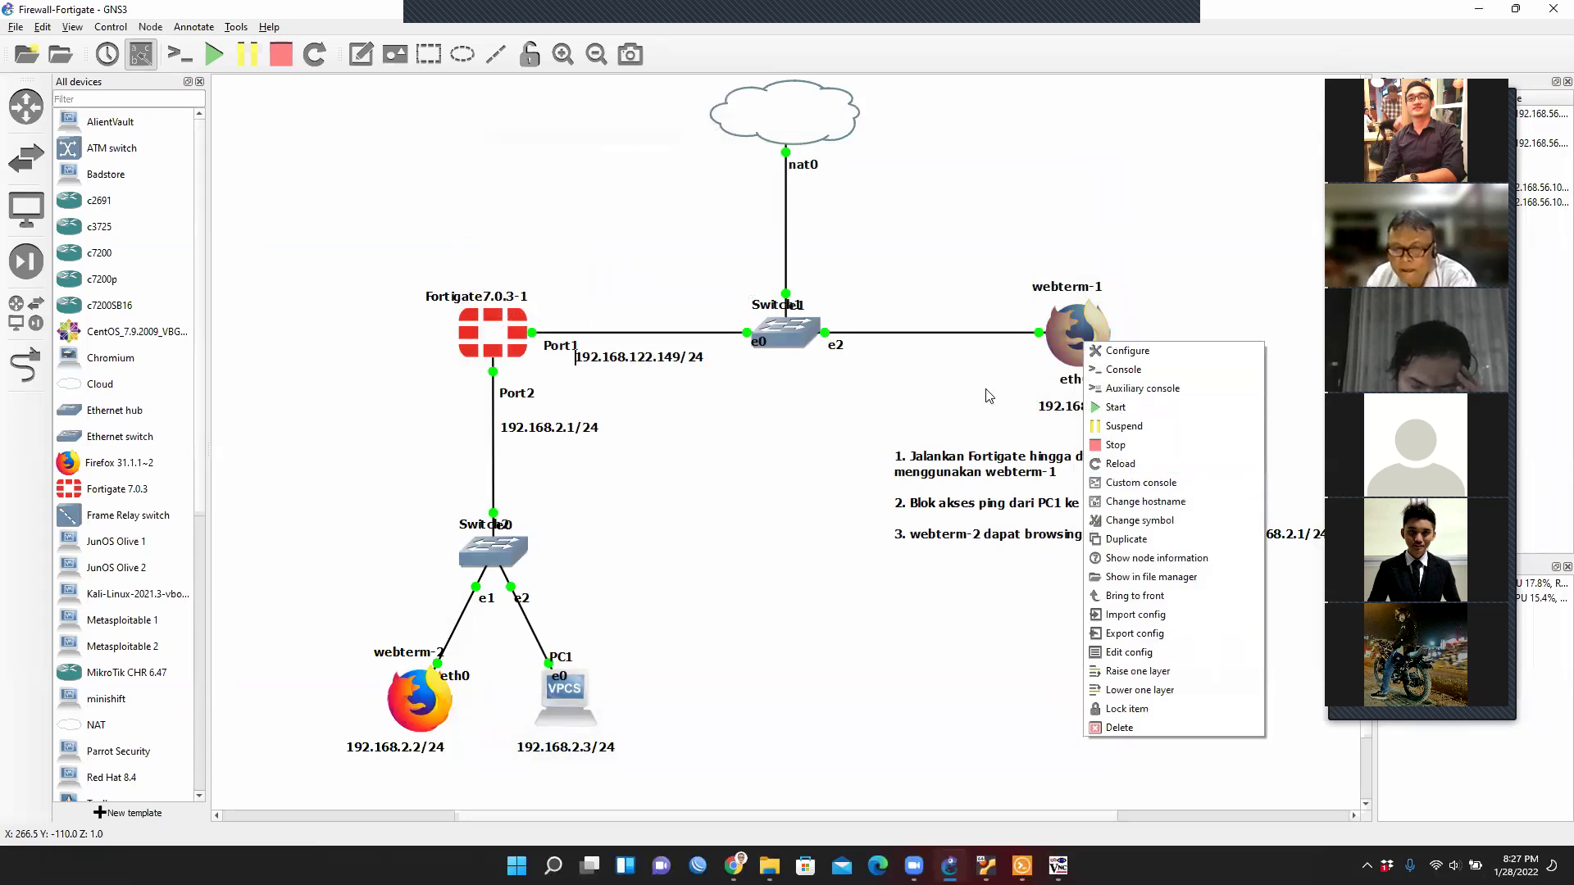
pyautogui.click(1154, 392)
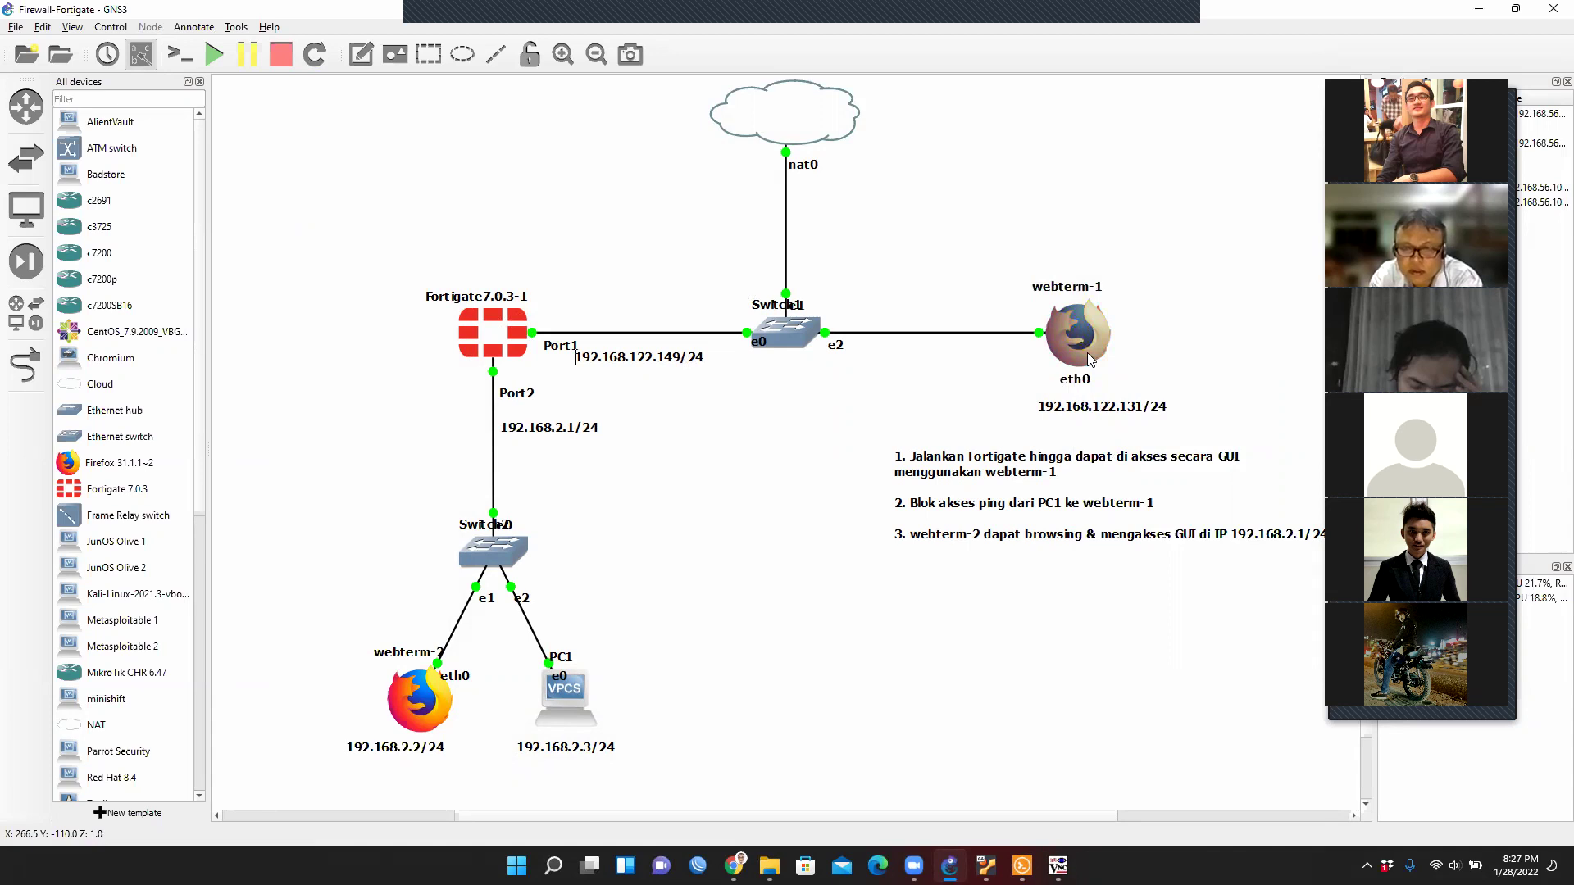
pyautogui.moveTo(1087, 353)
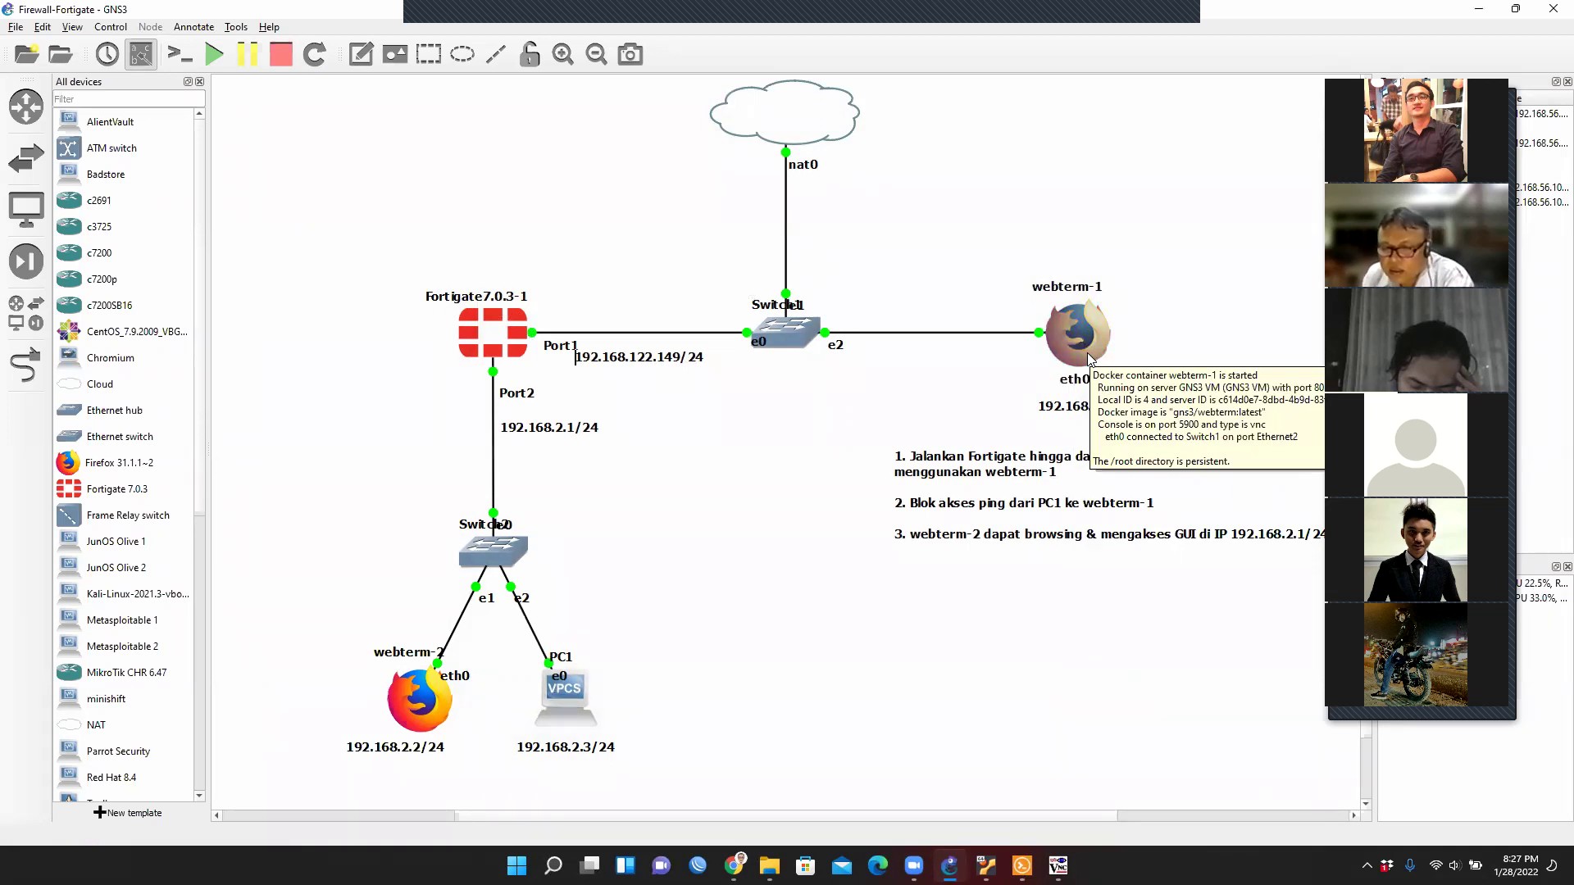
pyautogui.moveTo(1148, 414); pyautogui.dragTo(1121, 418)
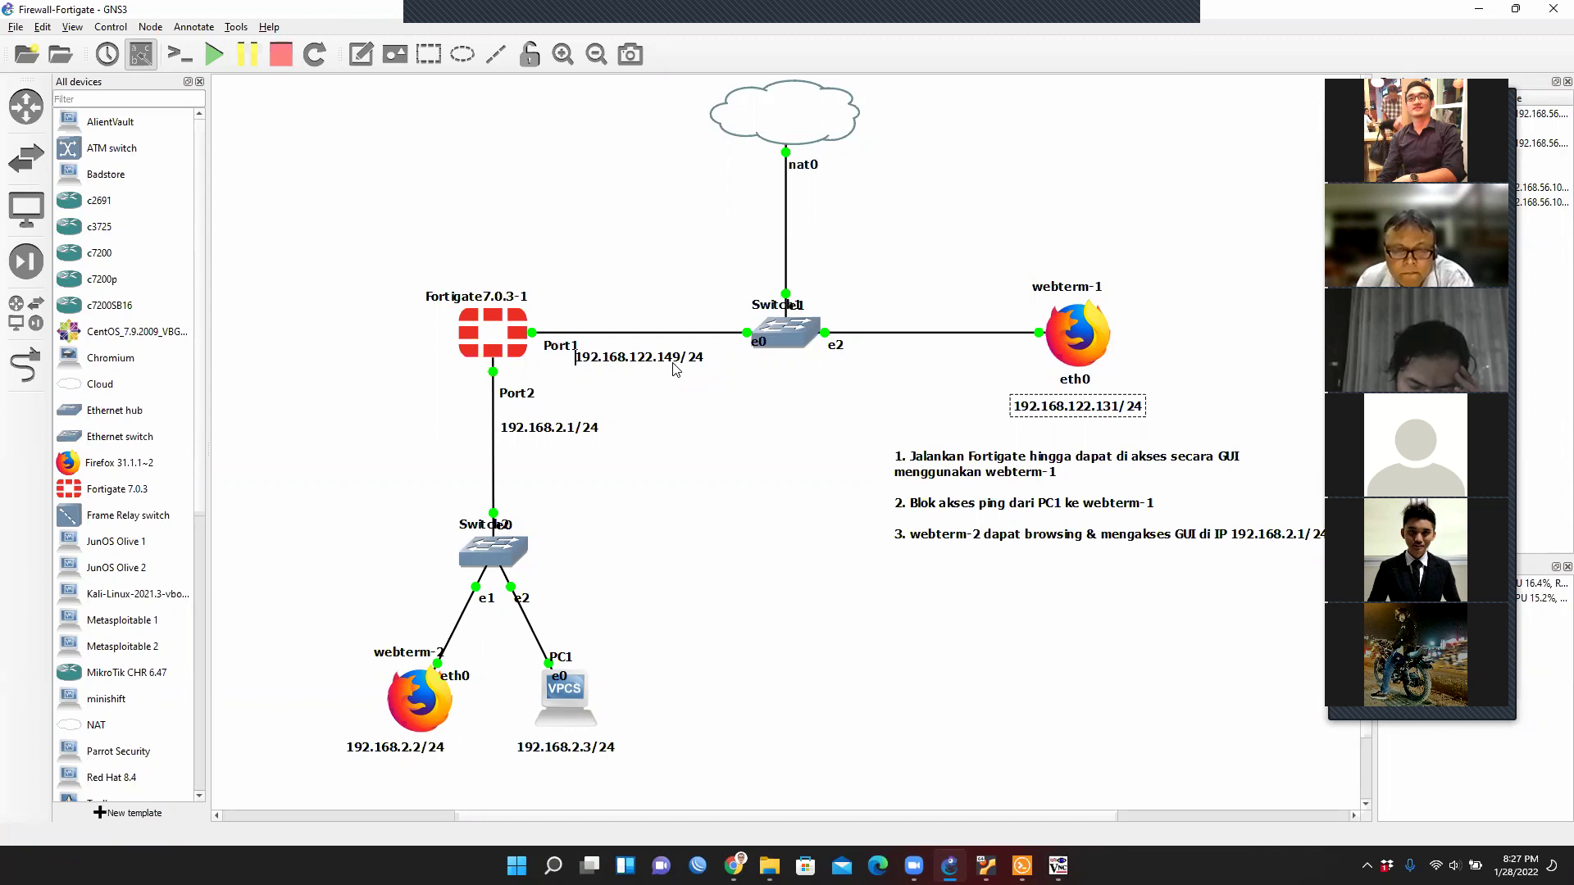
pyautogui.rightClick(1083, 346)
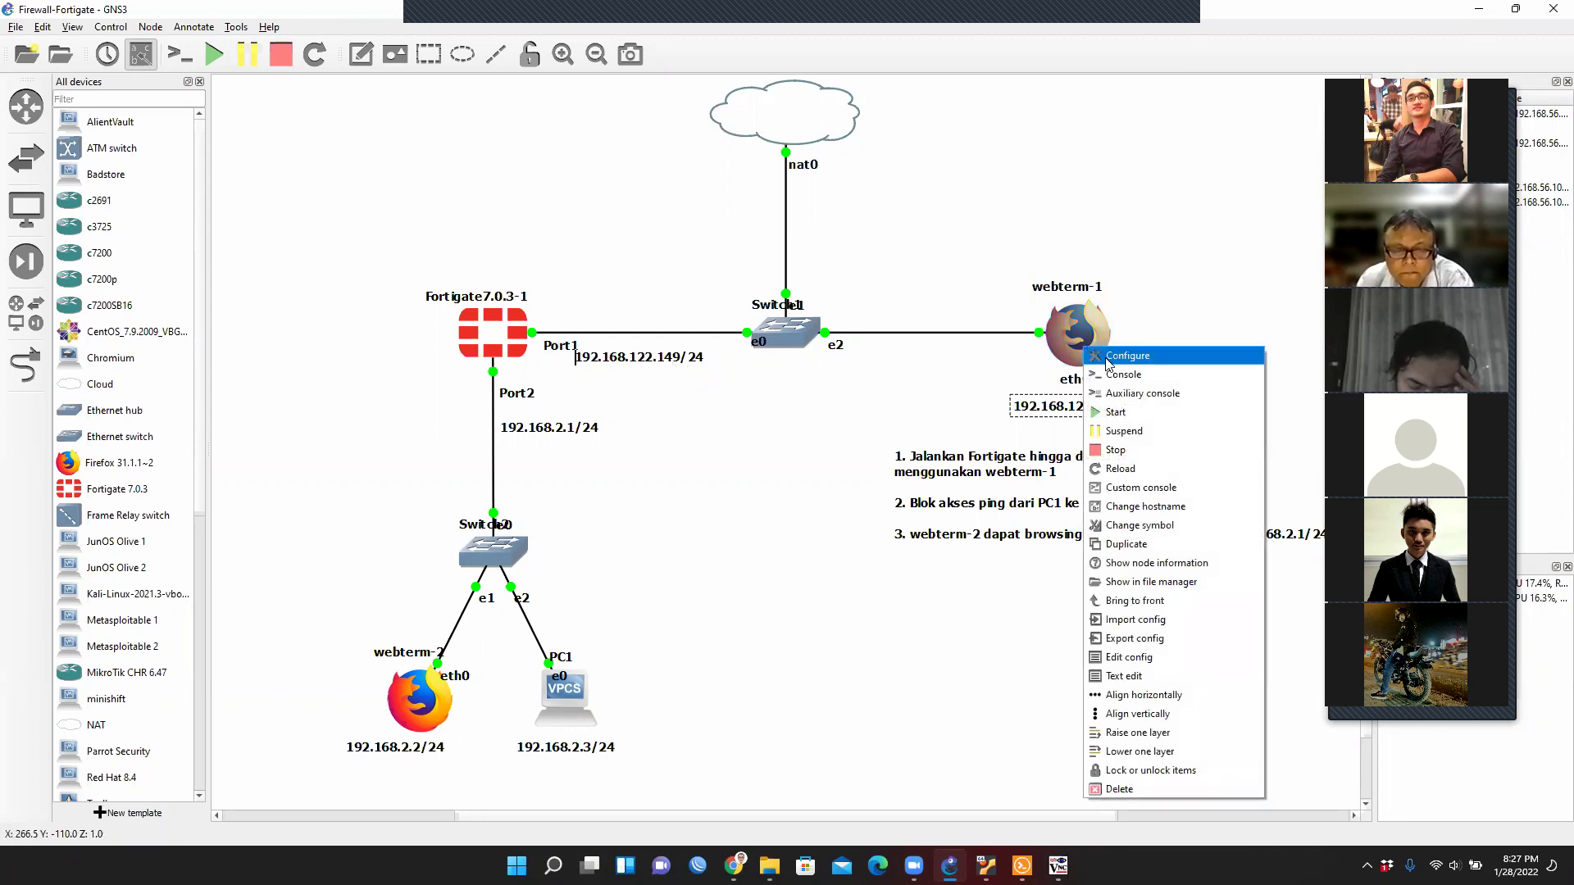
pyautogui.click(1180, 658)
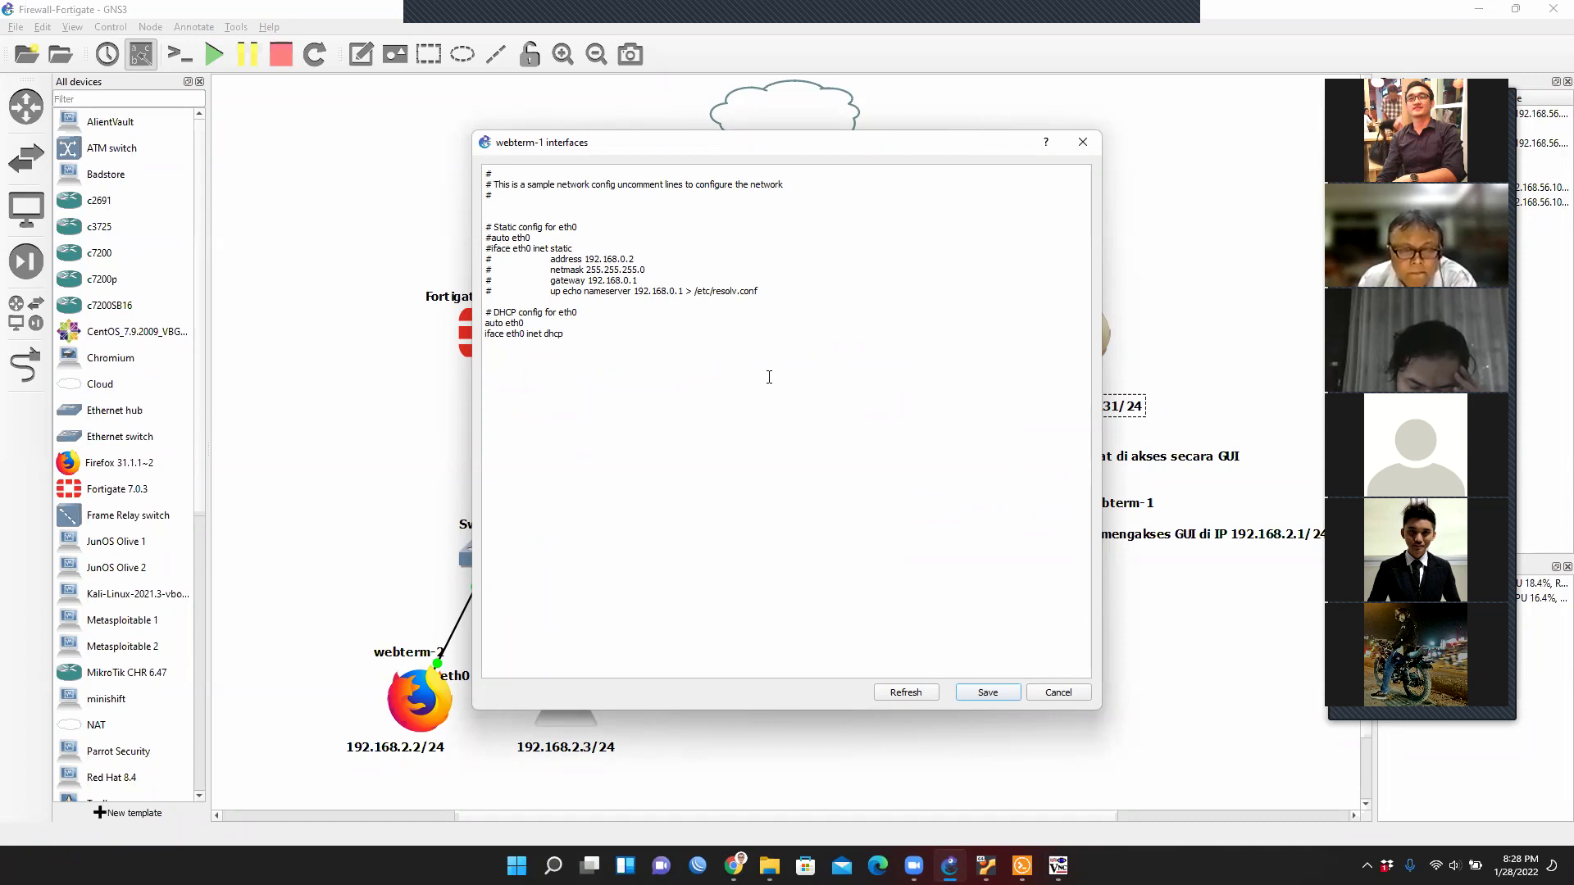
pyautogui.click(1053, 695)
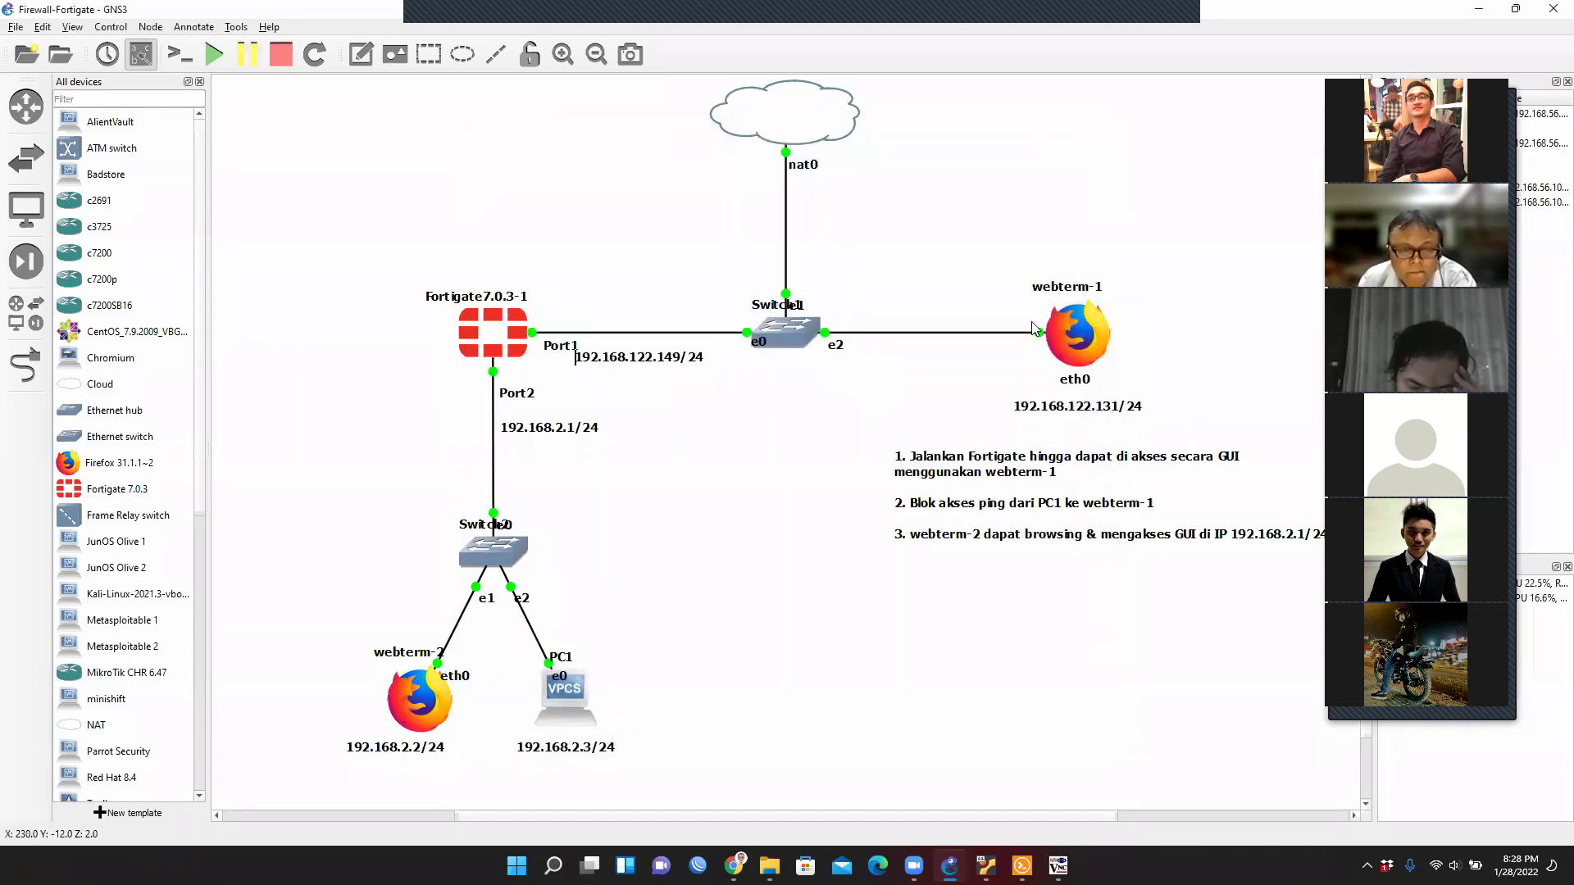
# Open webterm-1's graphical console and launch a terminal from the JWM menu.
pyautogui.rightClick(1080, 334)
pyautogui.click(1108, 354)
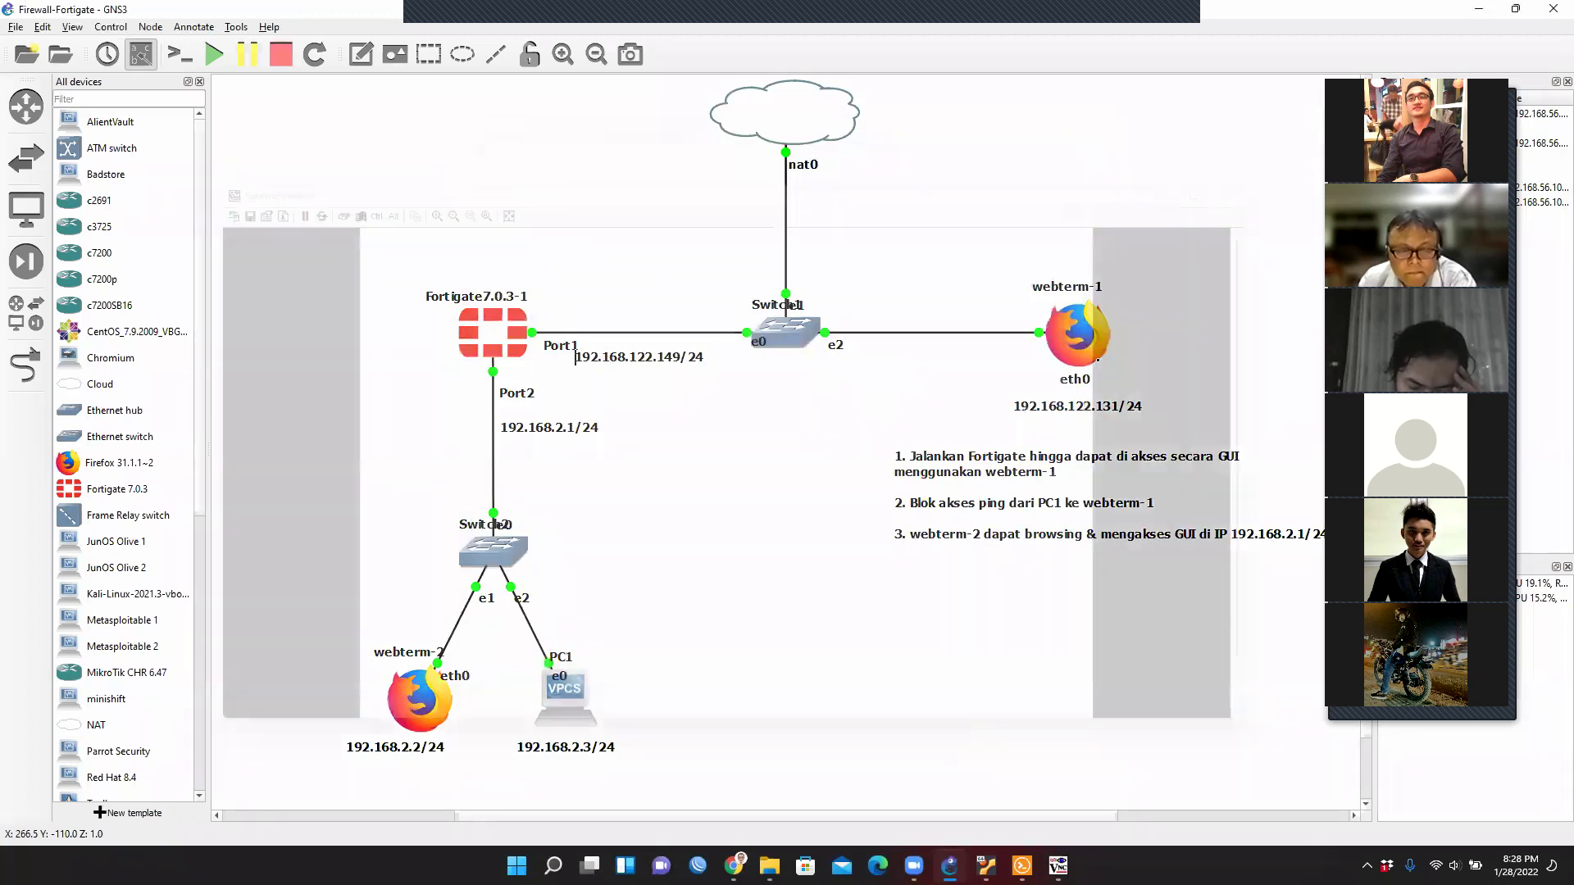
pyautogui.click(384, 745)
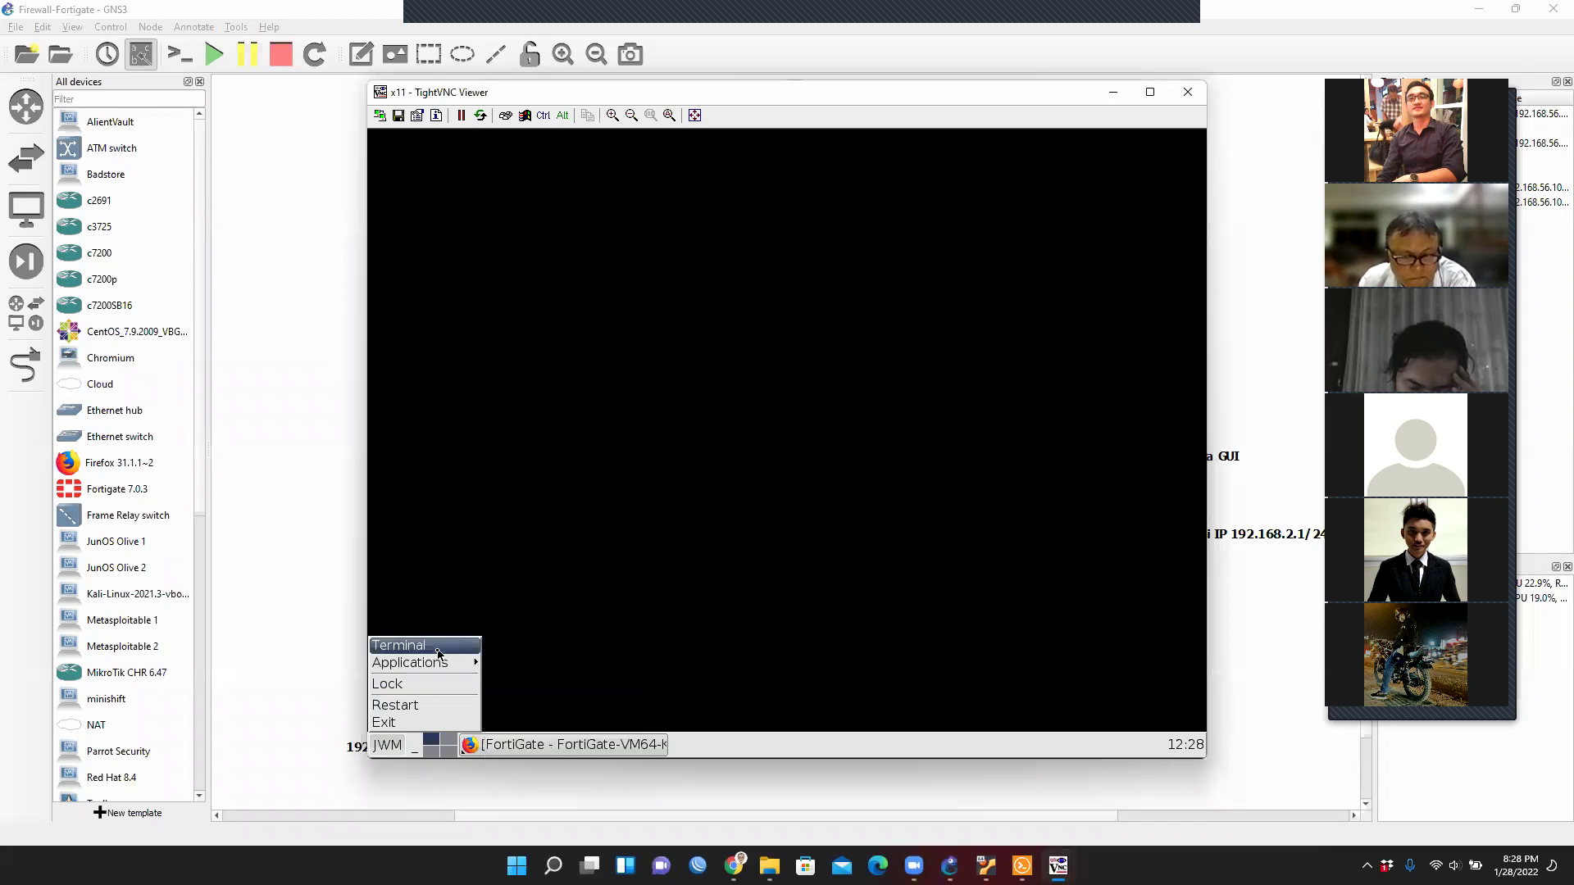
pyautogui.moveTo(443, 663)
pyautogui.moveTo(557, 698)
pyautogui.moveTo(686, 702)
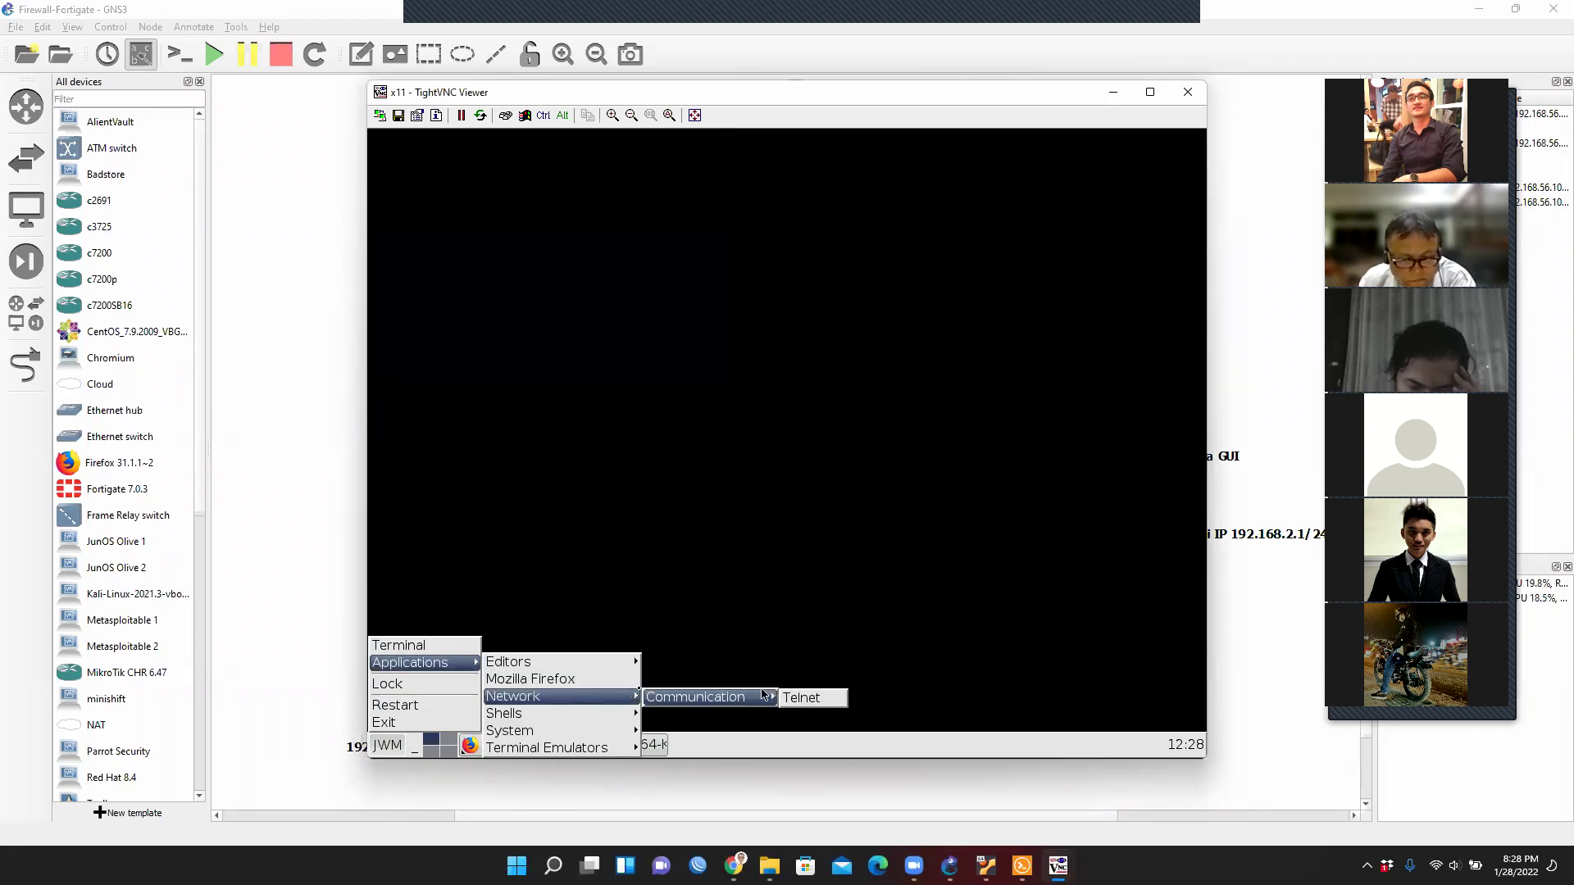
pyautogui.click(462, 645)
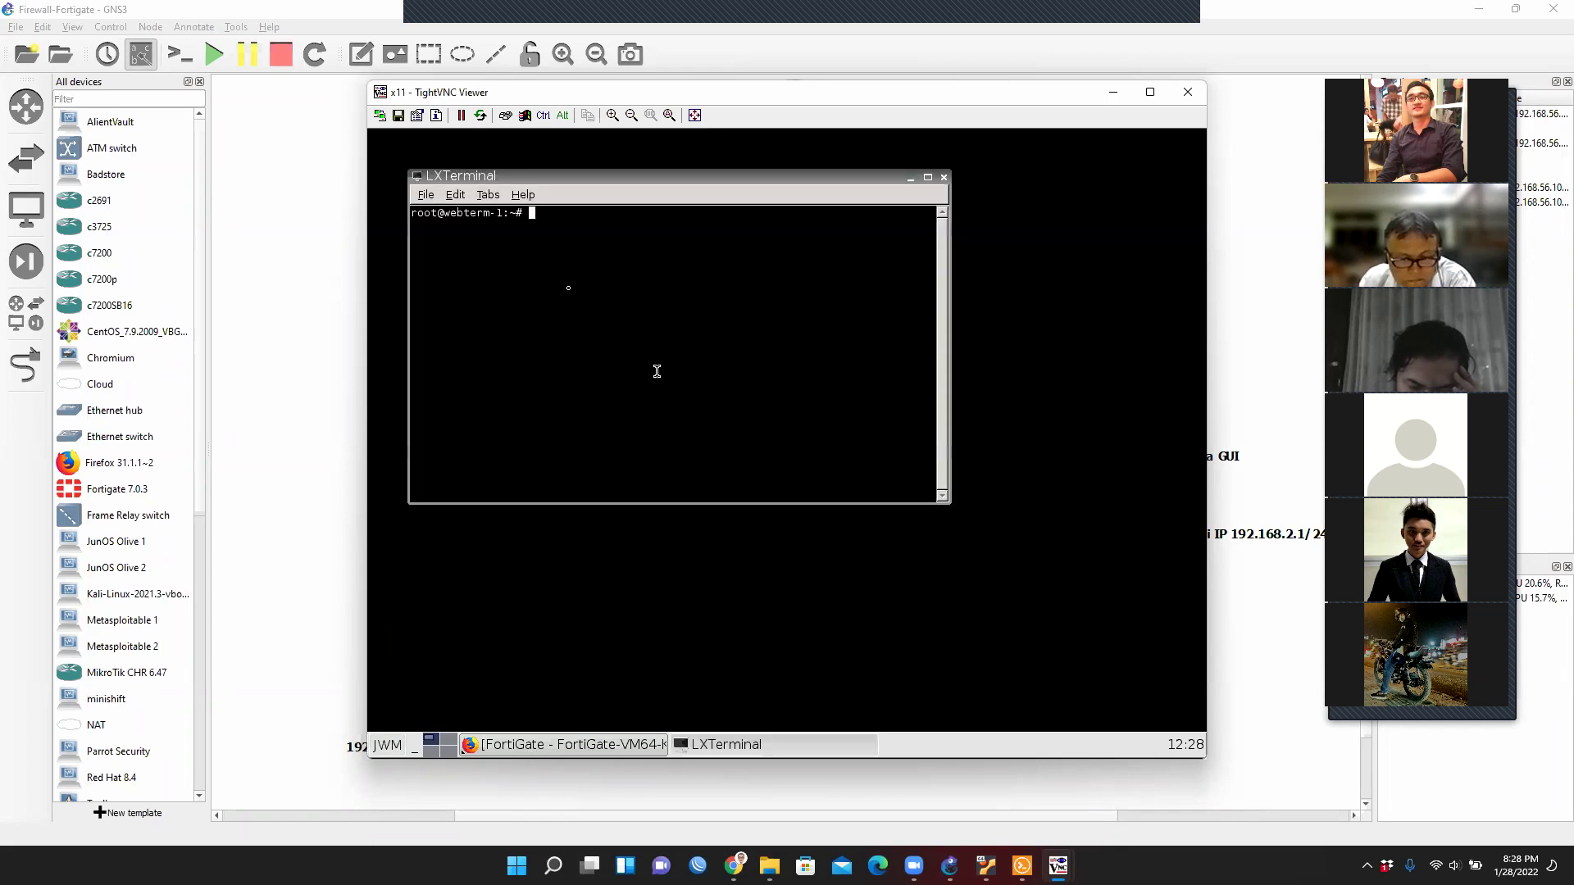
pyautogui.click(570, 282)
# Run ifconfig and cat /etc/network/interfaces to confirm eth0 uses DHCP, then close TightVNC Viewer.
pyautogui.write('ifconfig')
pyautogui.press('Return')
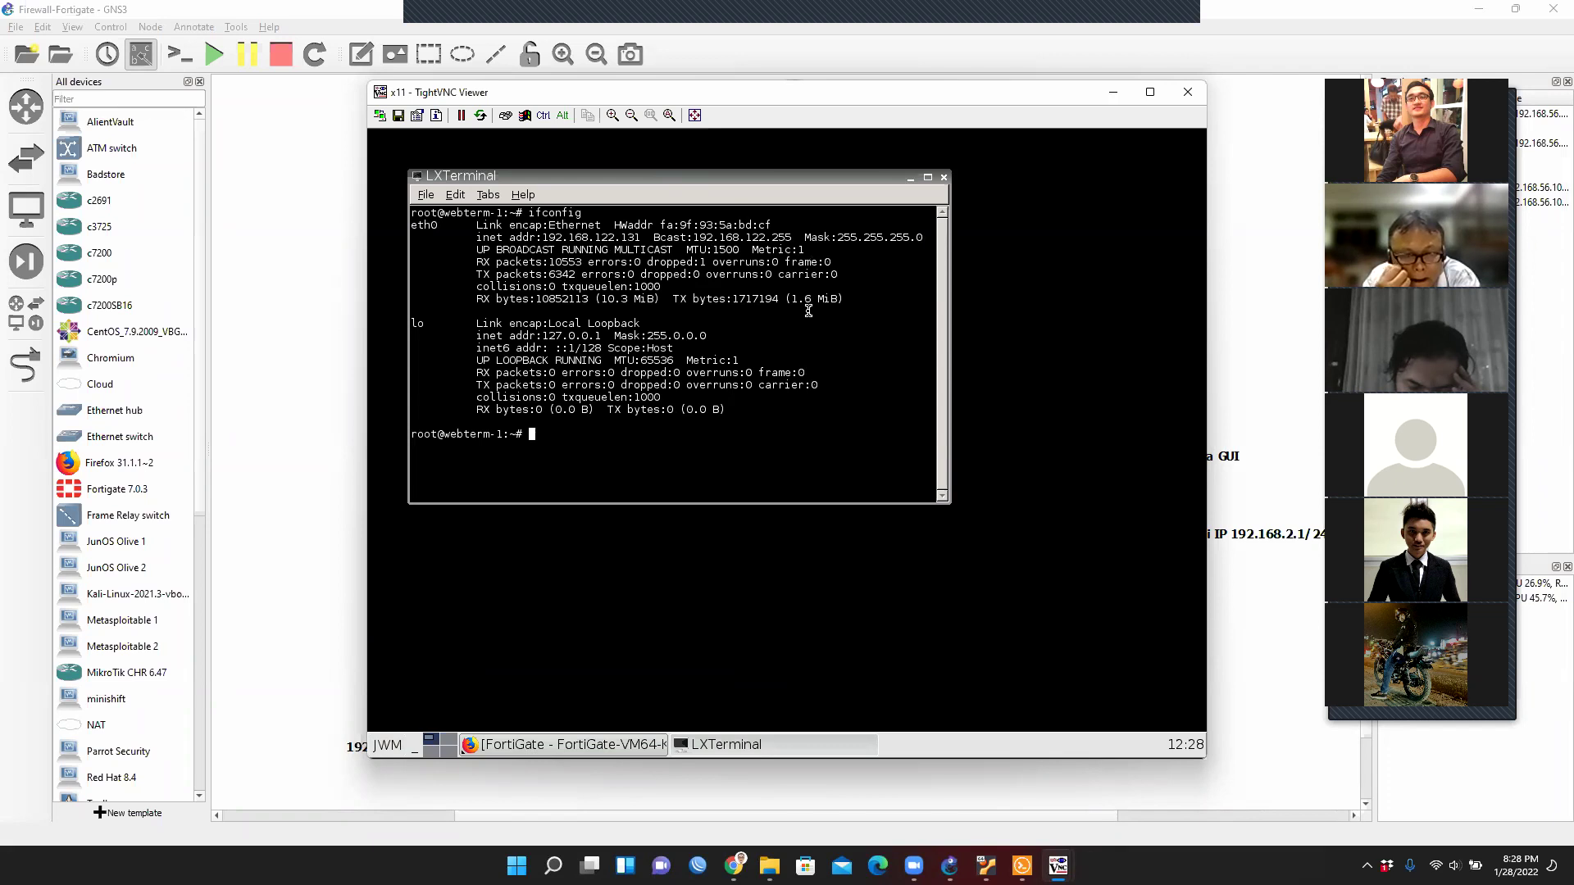
pyautogui.write('cat /etc/')
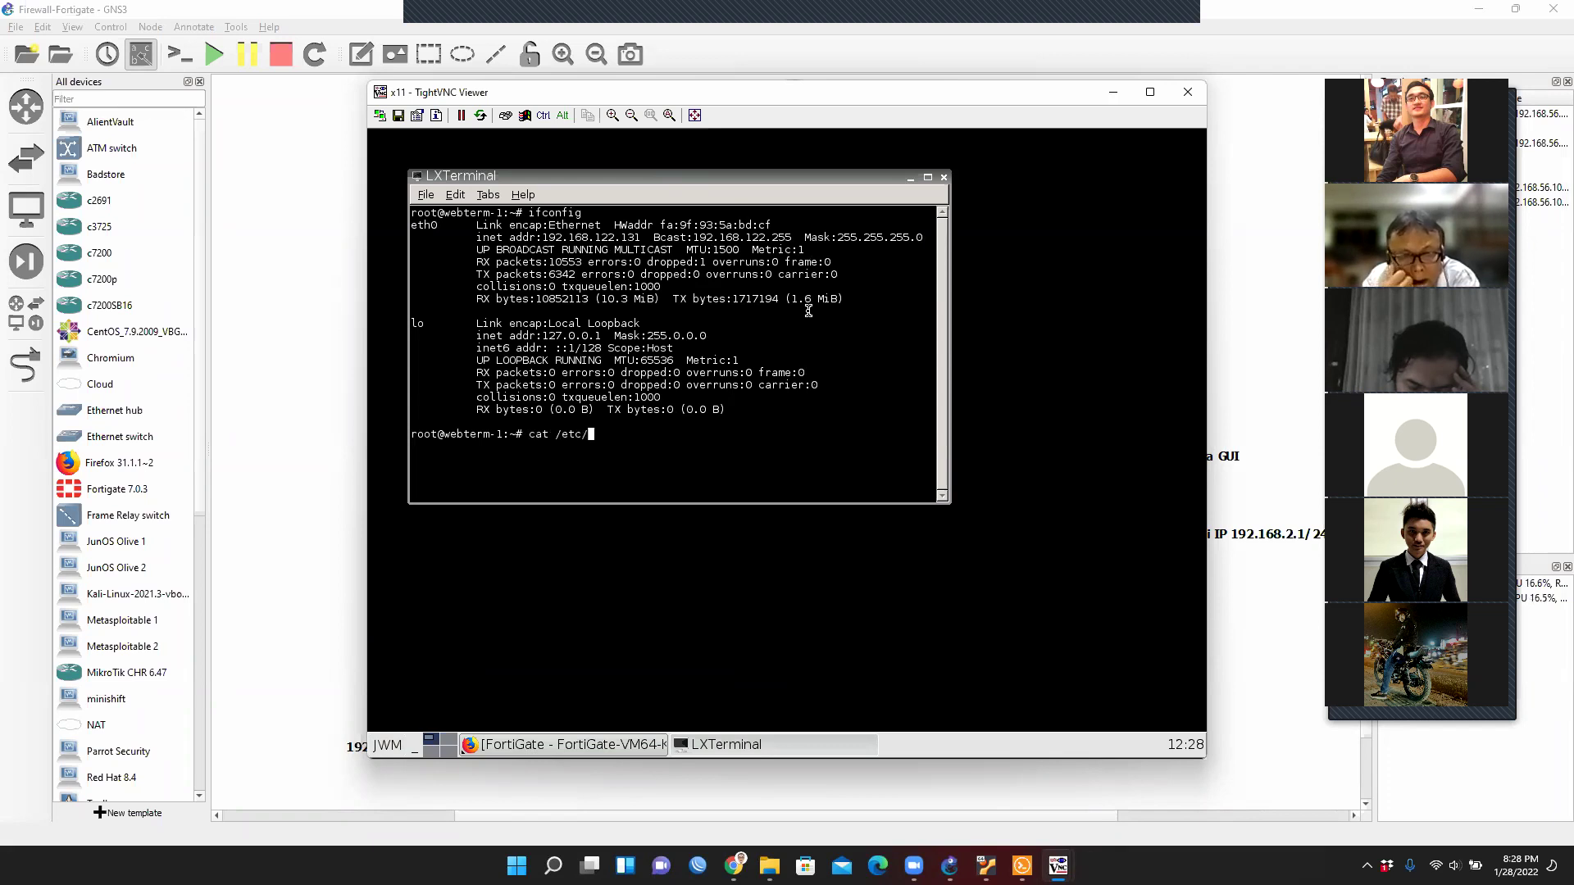
pyautogui.write('network')
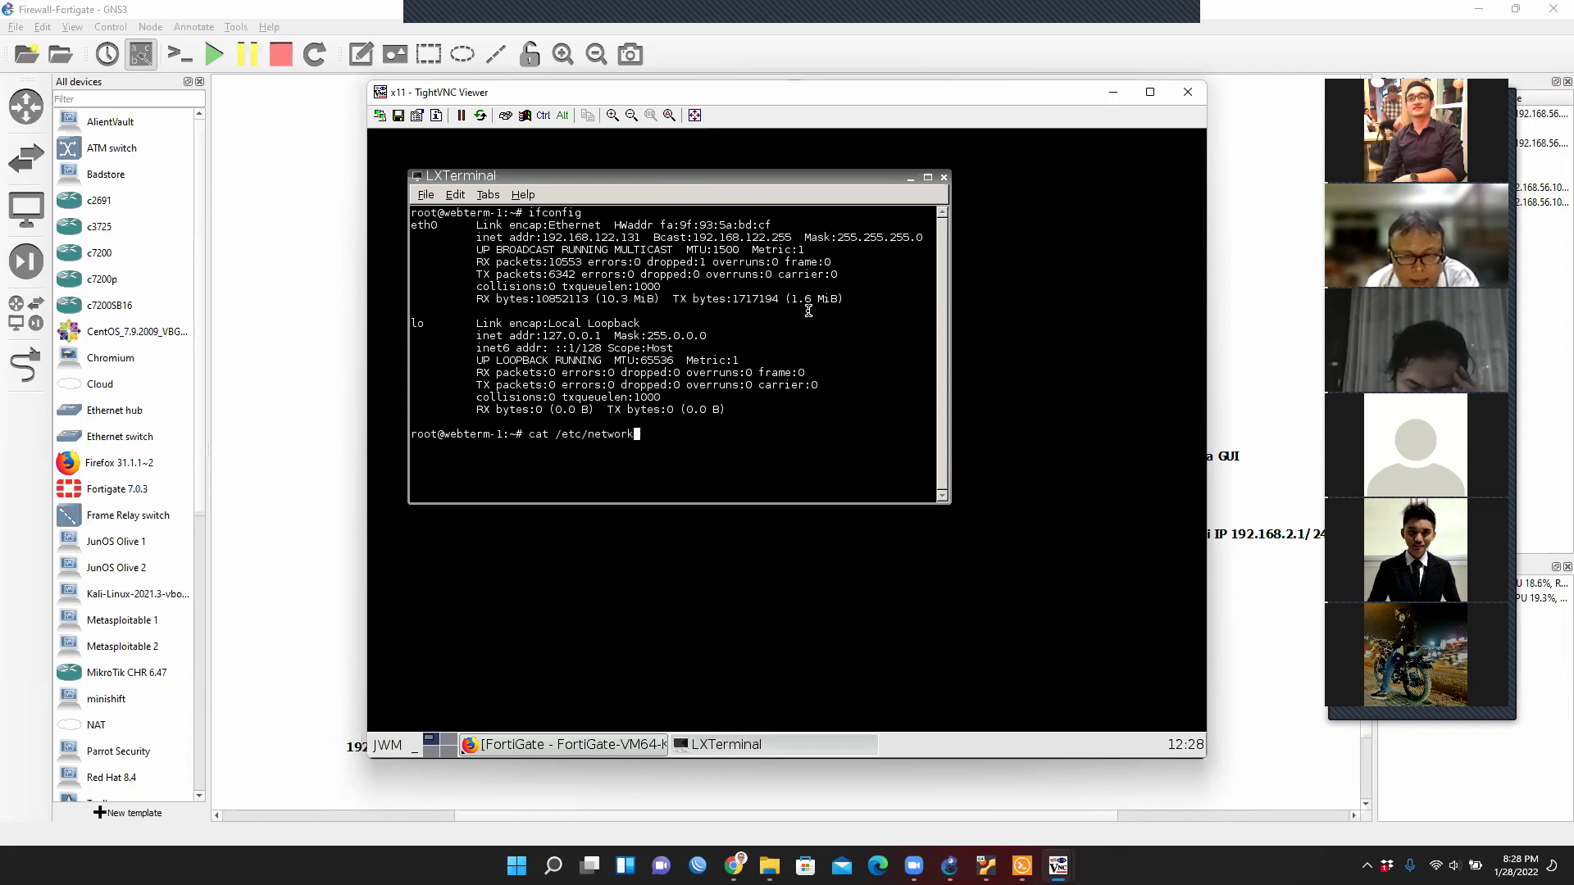
pyautogui.press('Tab')
pyautogui.press('Tab')
pyautogui.press('Tab')
pyautogui.write('/')
pyautogui.press('Tab')
pyautogui.press('Tab')
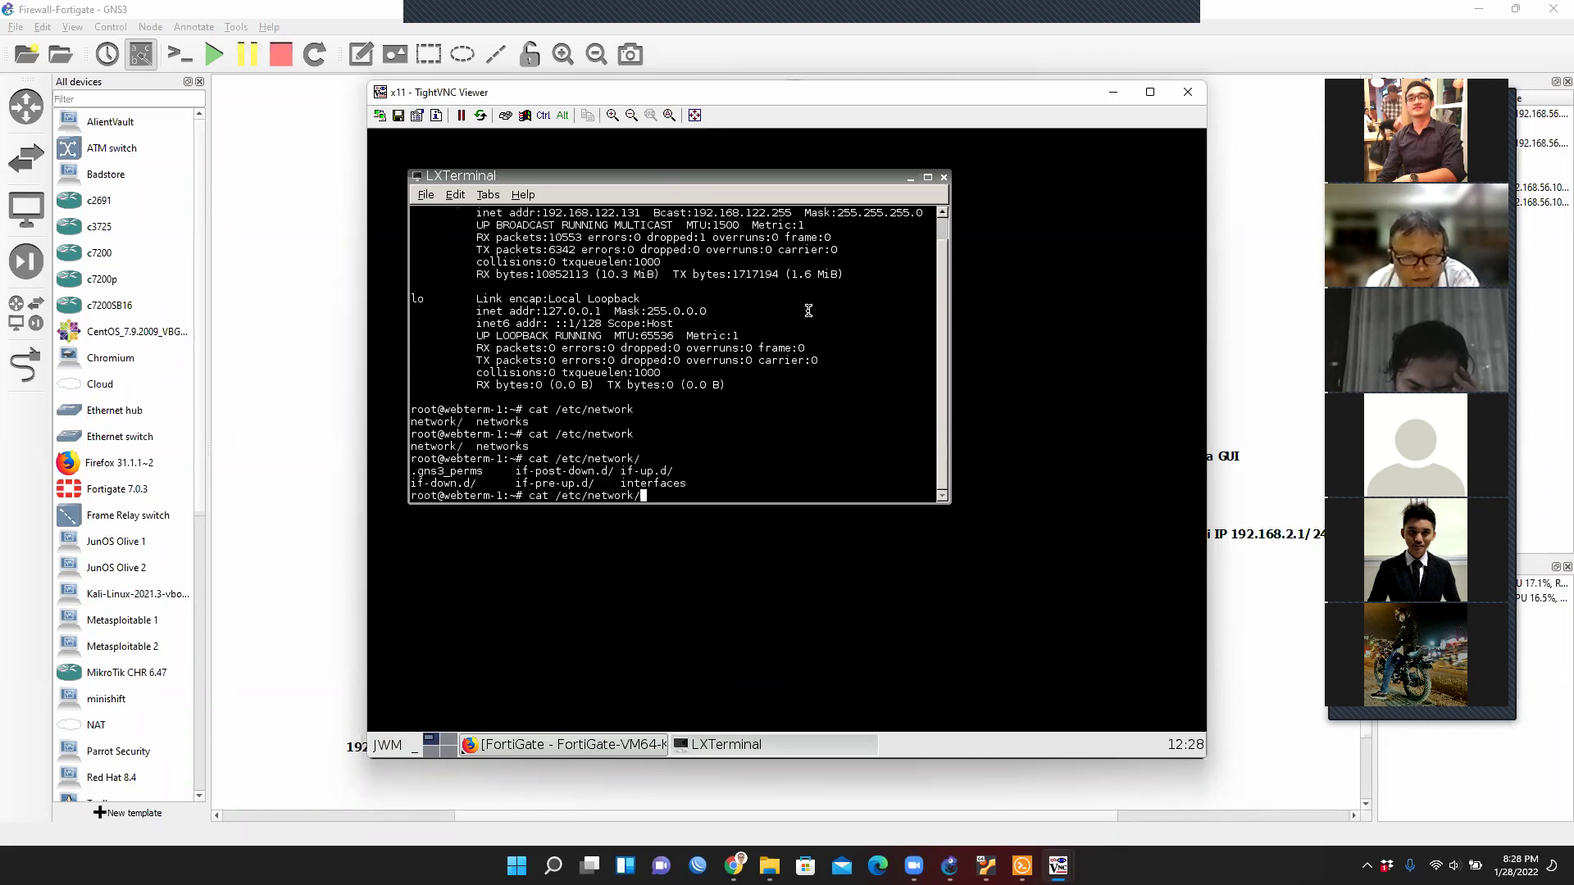
pyautogui.write('in')
pyautogui.press('Tab')
pyautogui.write('.')
pyautogui.press('BackSpace')
pyautogui.press('Return')
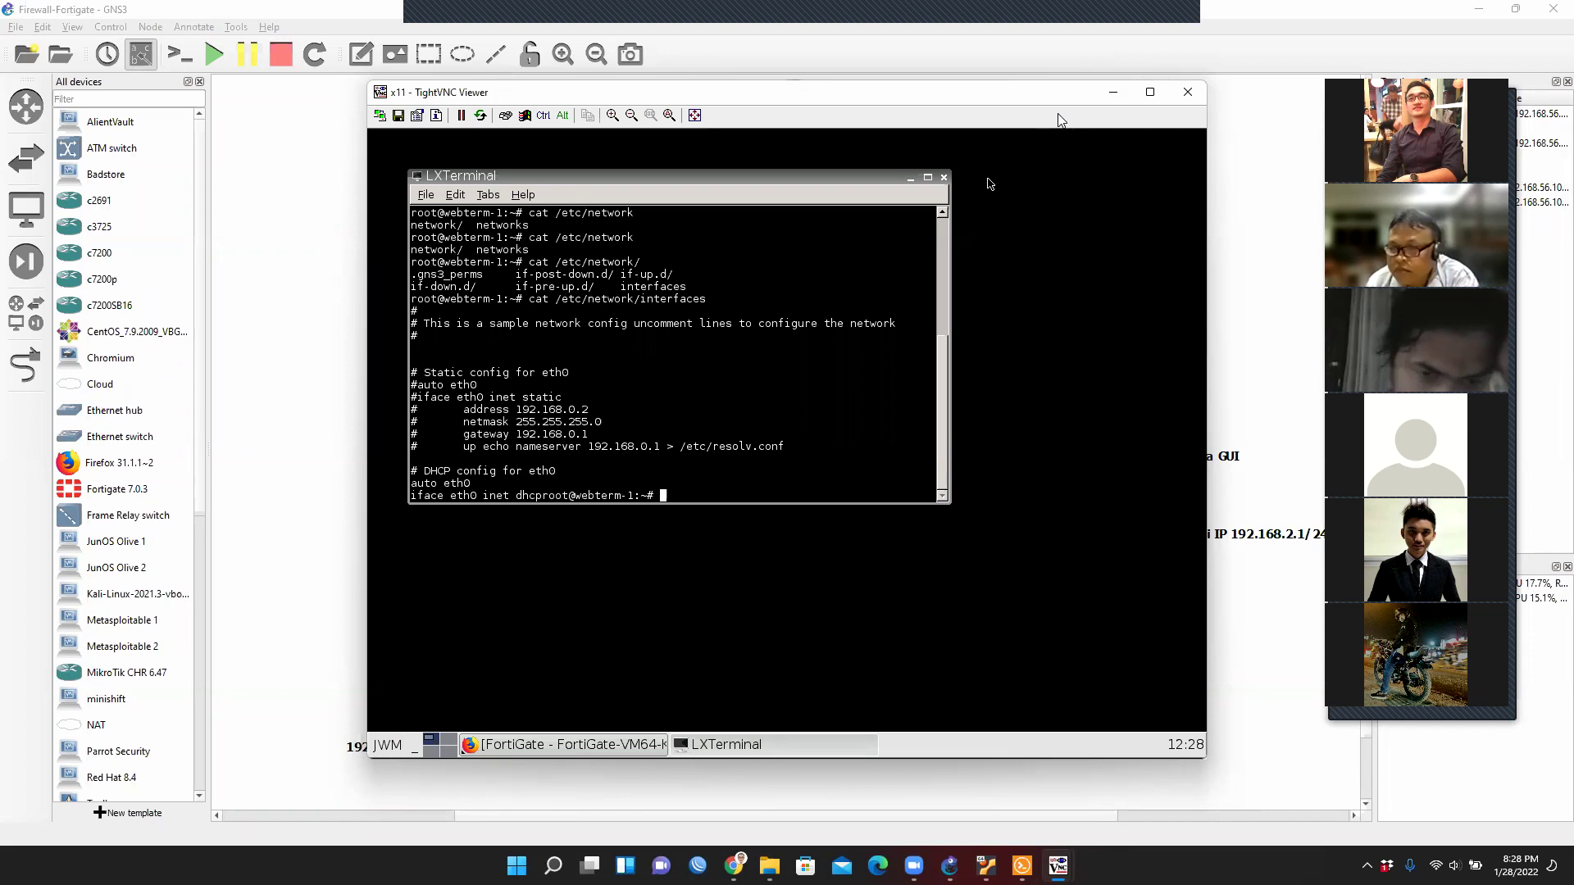
pyautogui.click(1187, 92)
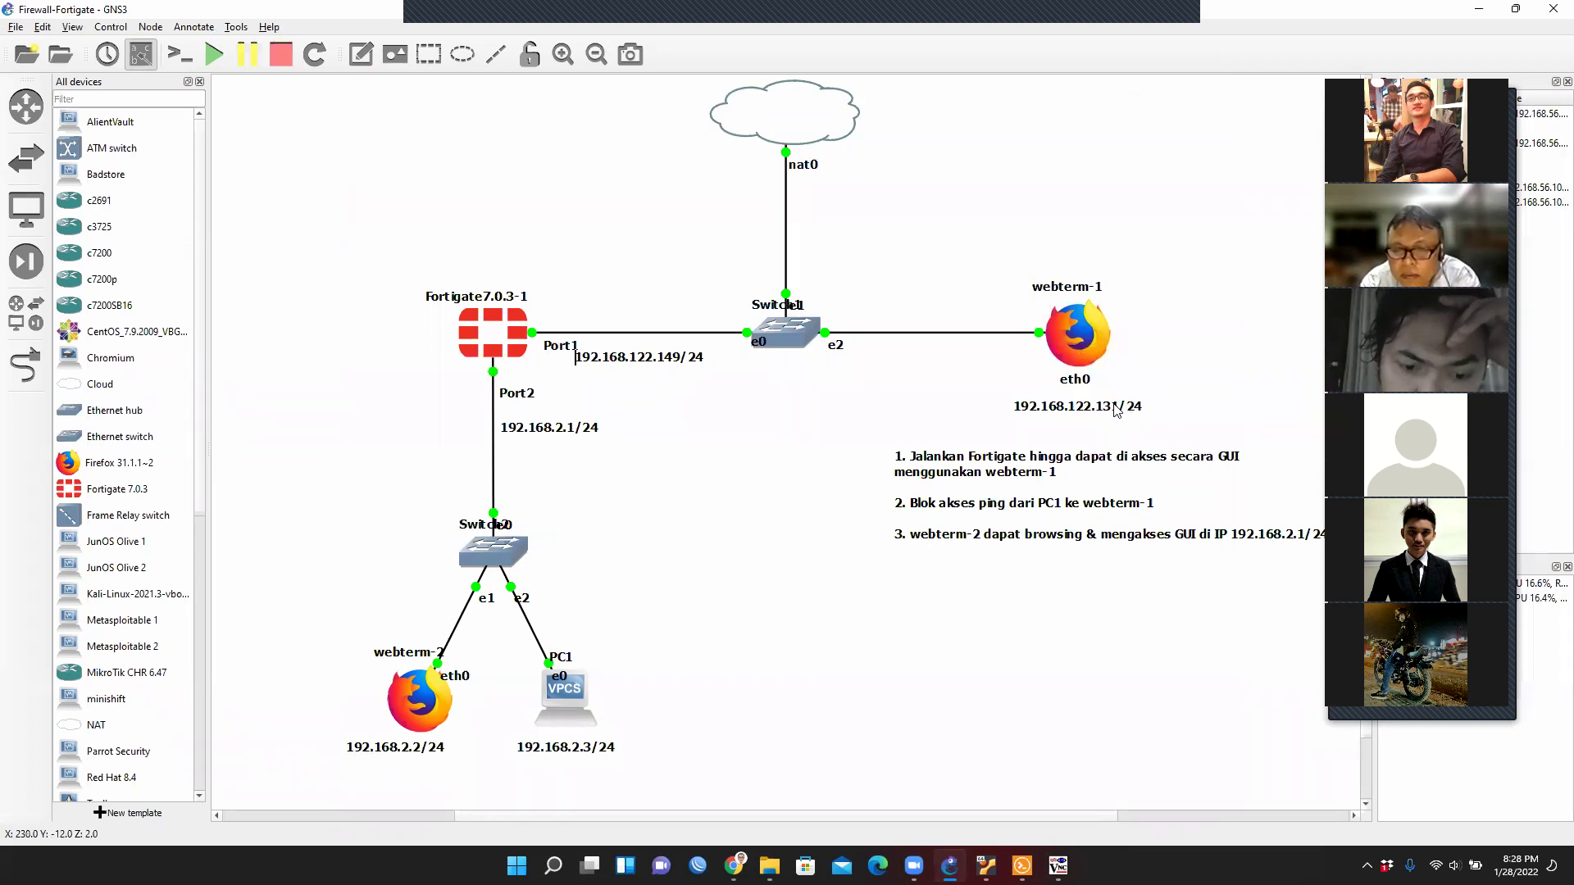
# Stop webterm-1 and open its network interface configuration editor.
pyautogui.rightClick(1098, 340)
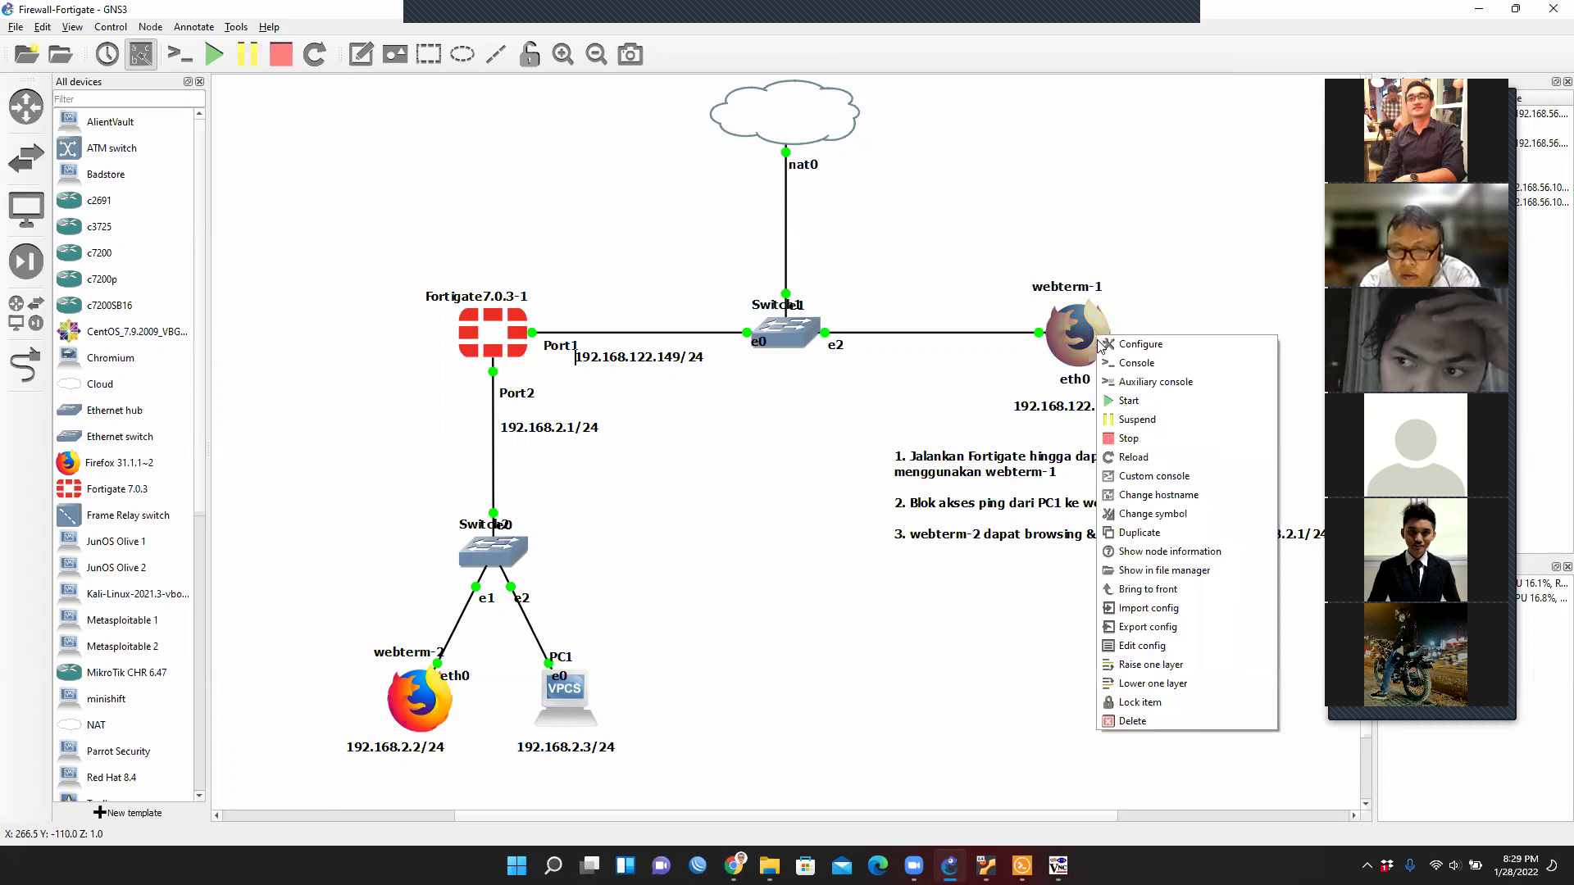
pyautogui.click(1130, 439)
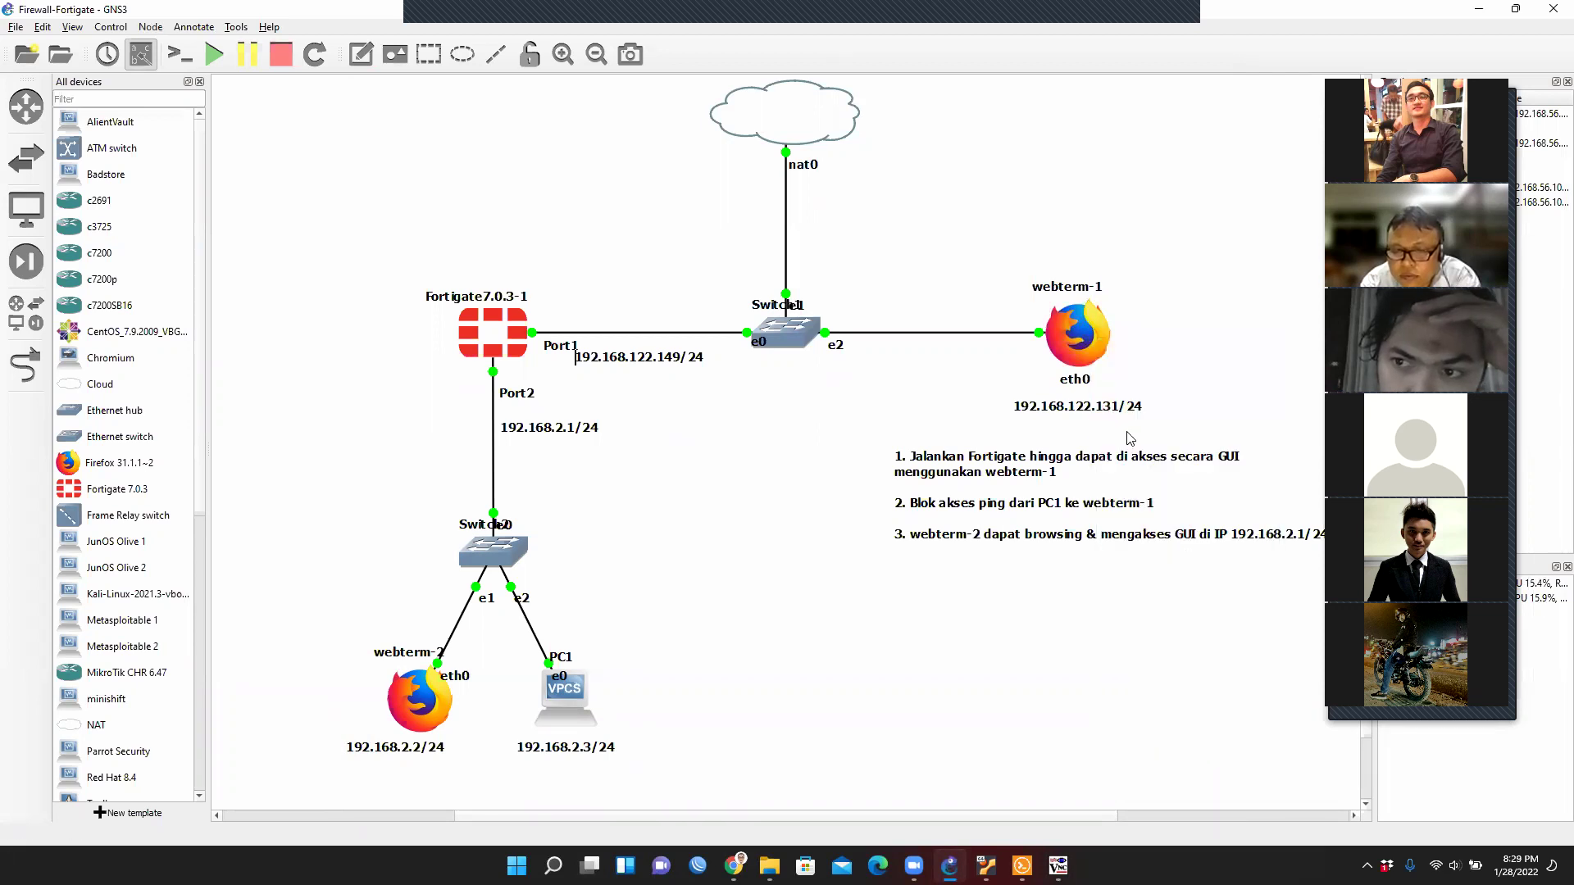
pyautogui.rightClick(1082, 352)
pyautogui.click(1111, 380)
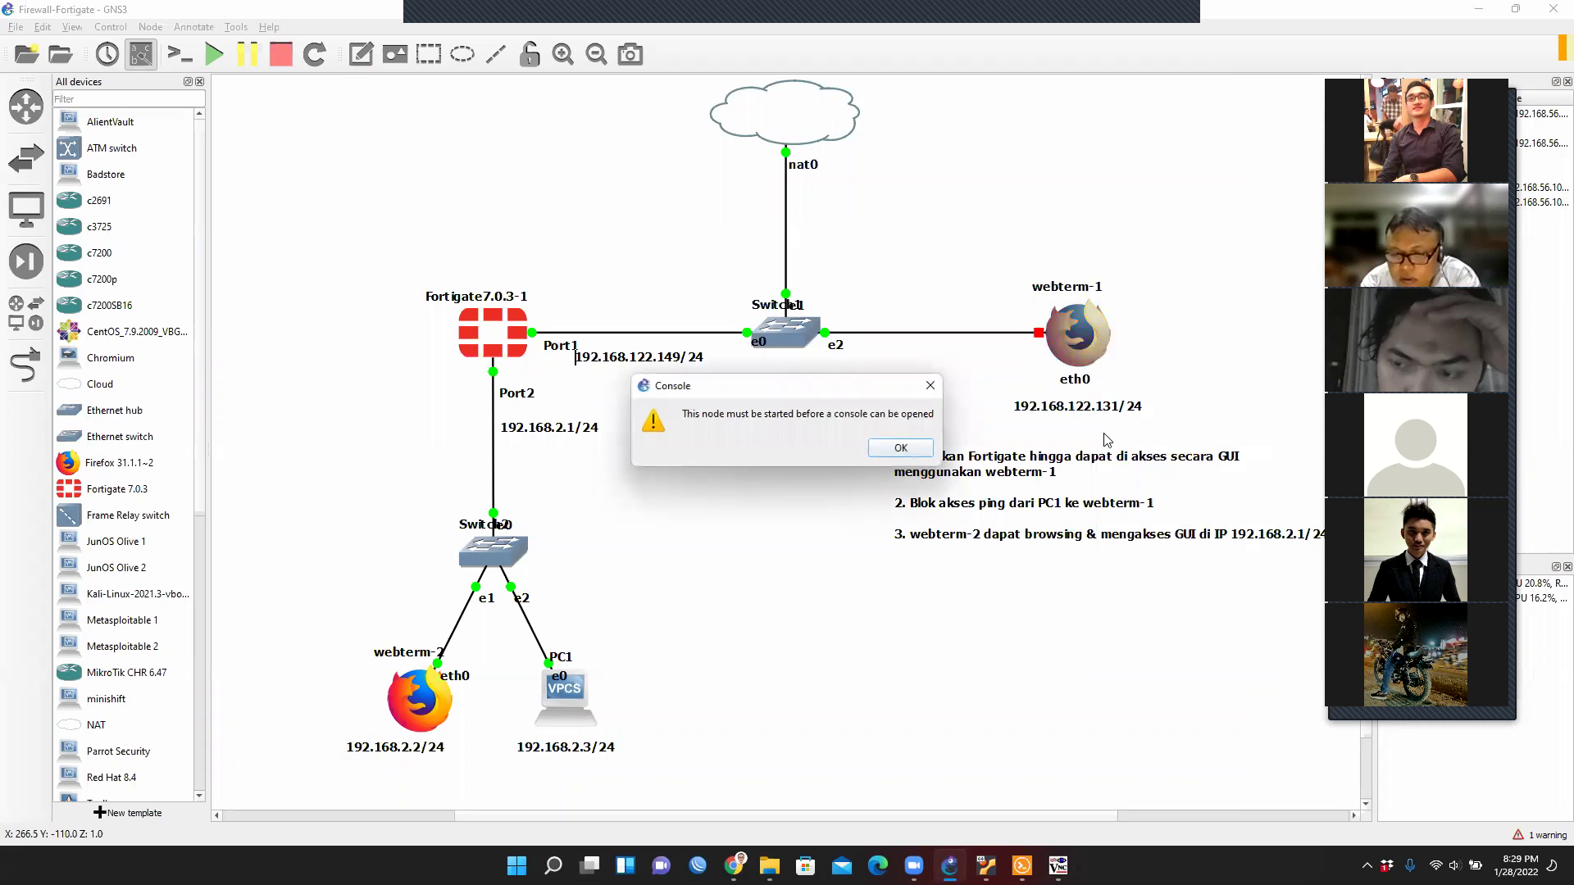
pyautogui.press('Return')
pyautogui.rightClick(1074, 345)
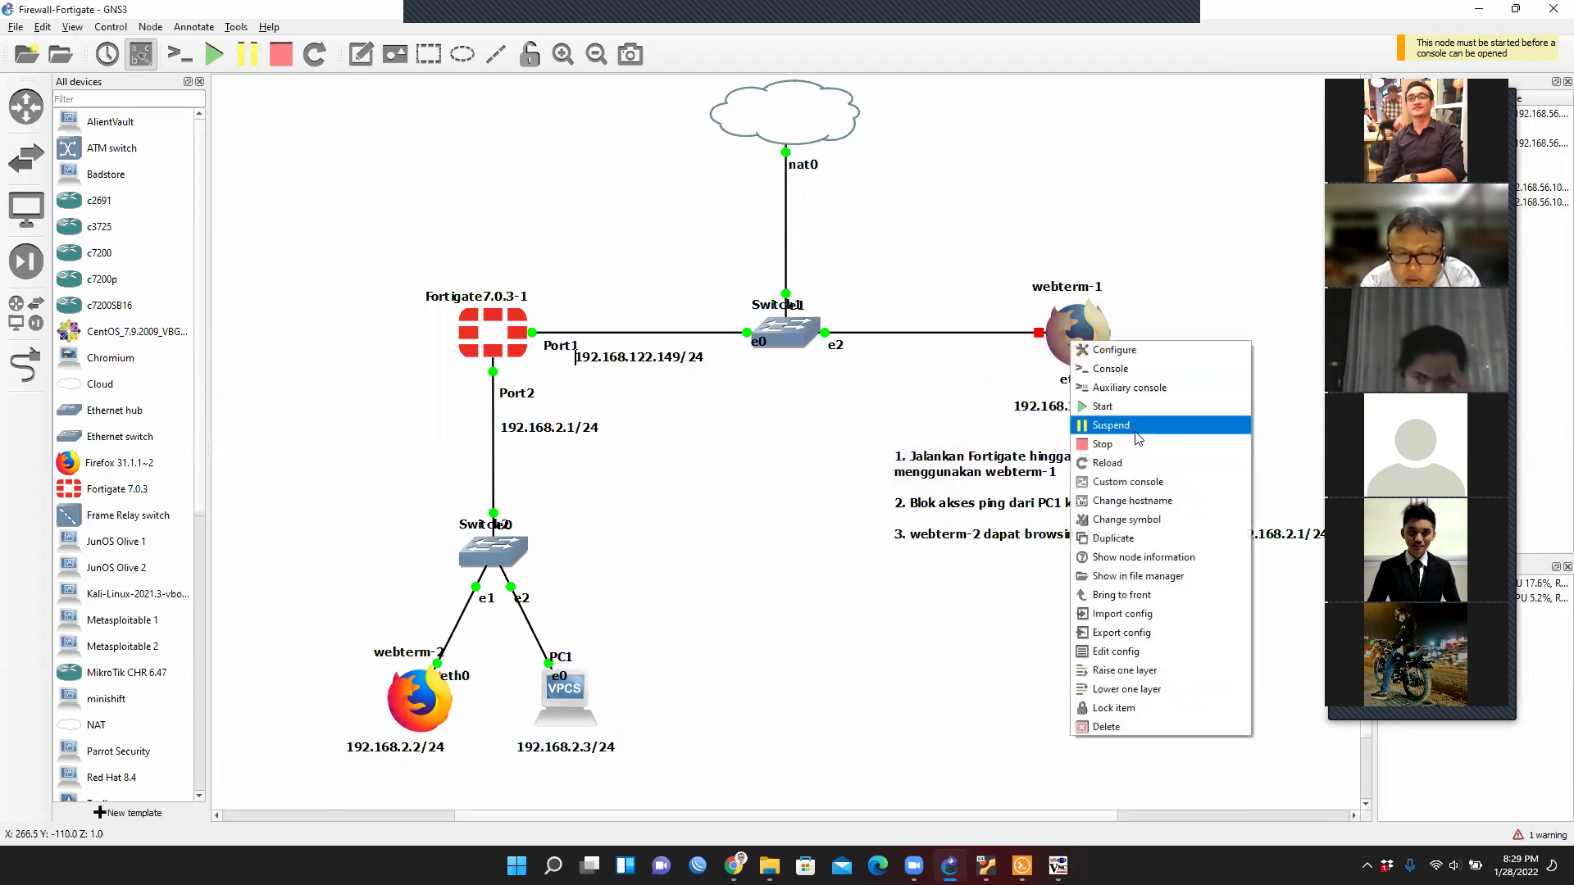
pyautogui.click(1131, 651)
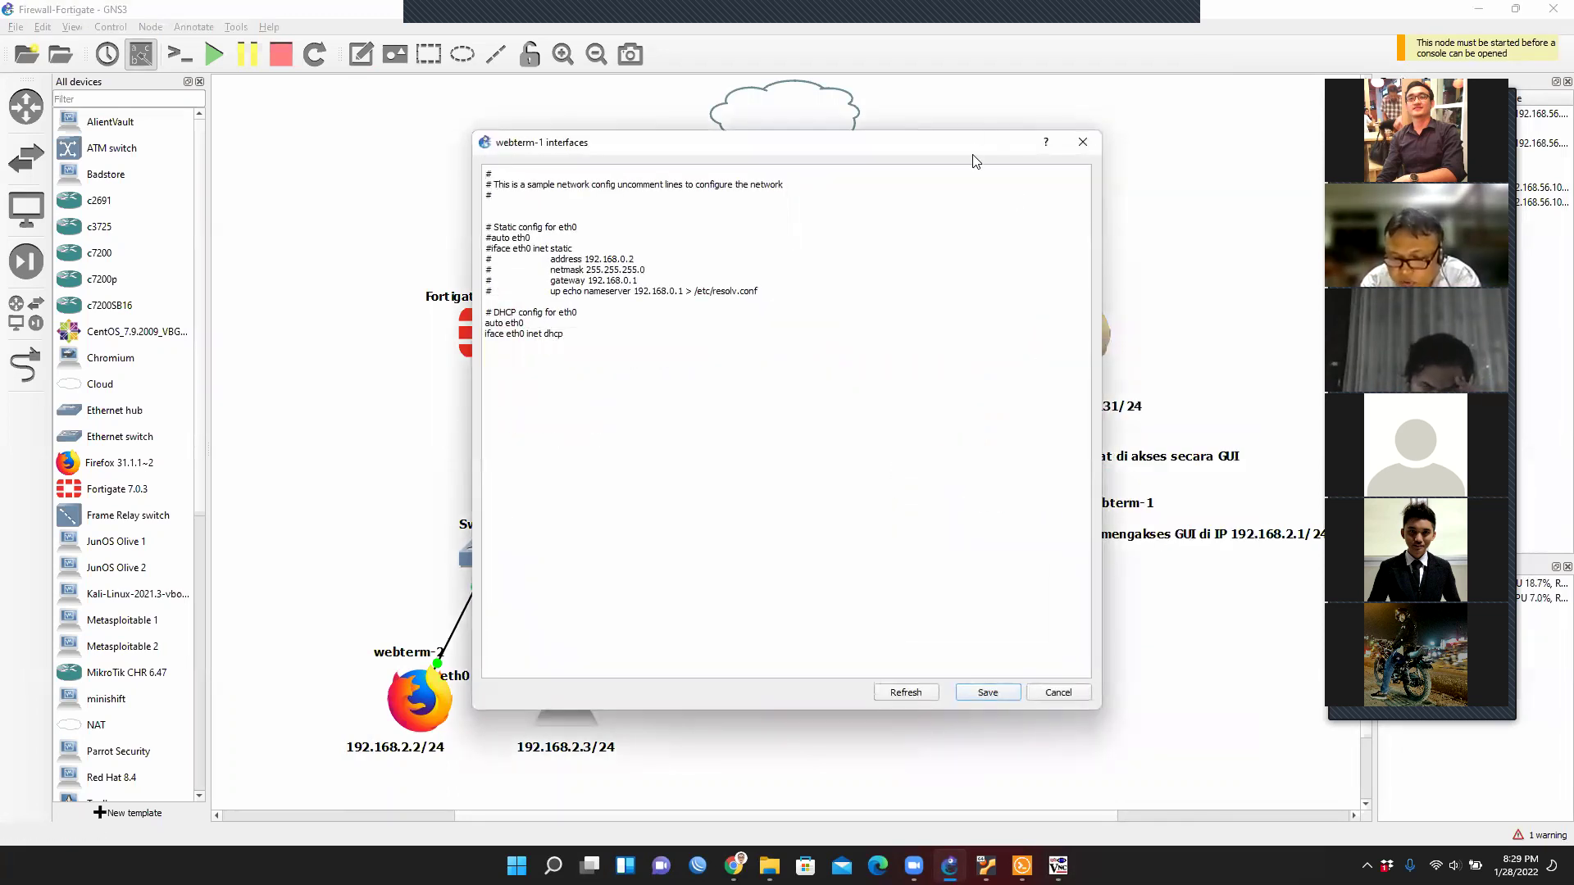
pyautogui.moveTo(955, 164); pyautogui.dragTo(839, 402)
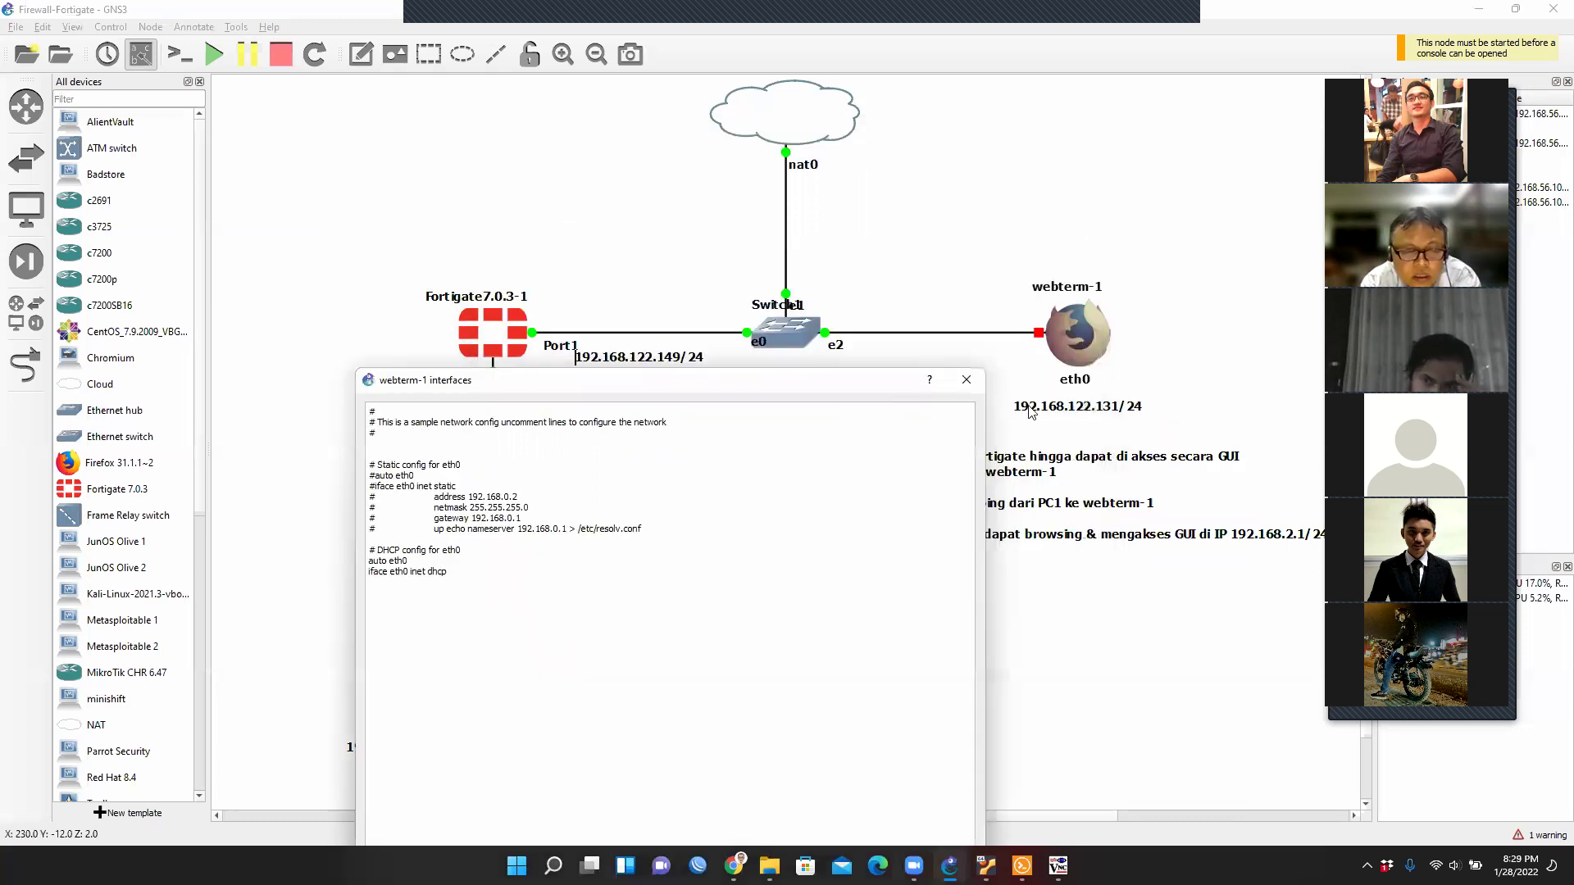
# Uncomment the static 'auto eth0' and 'iface eth0 inet static' lines.
pyautogui.click(370, 562)
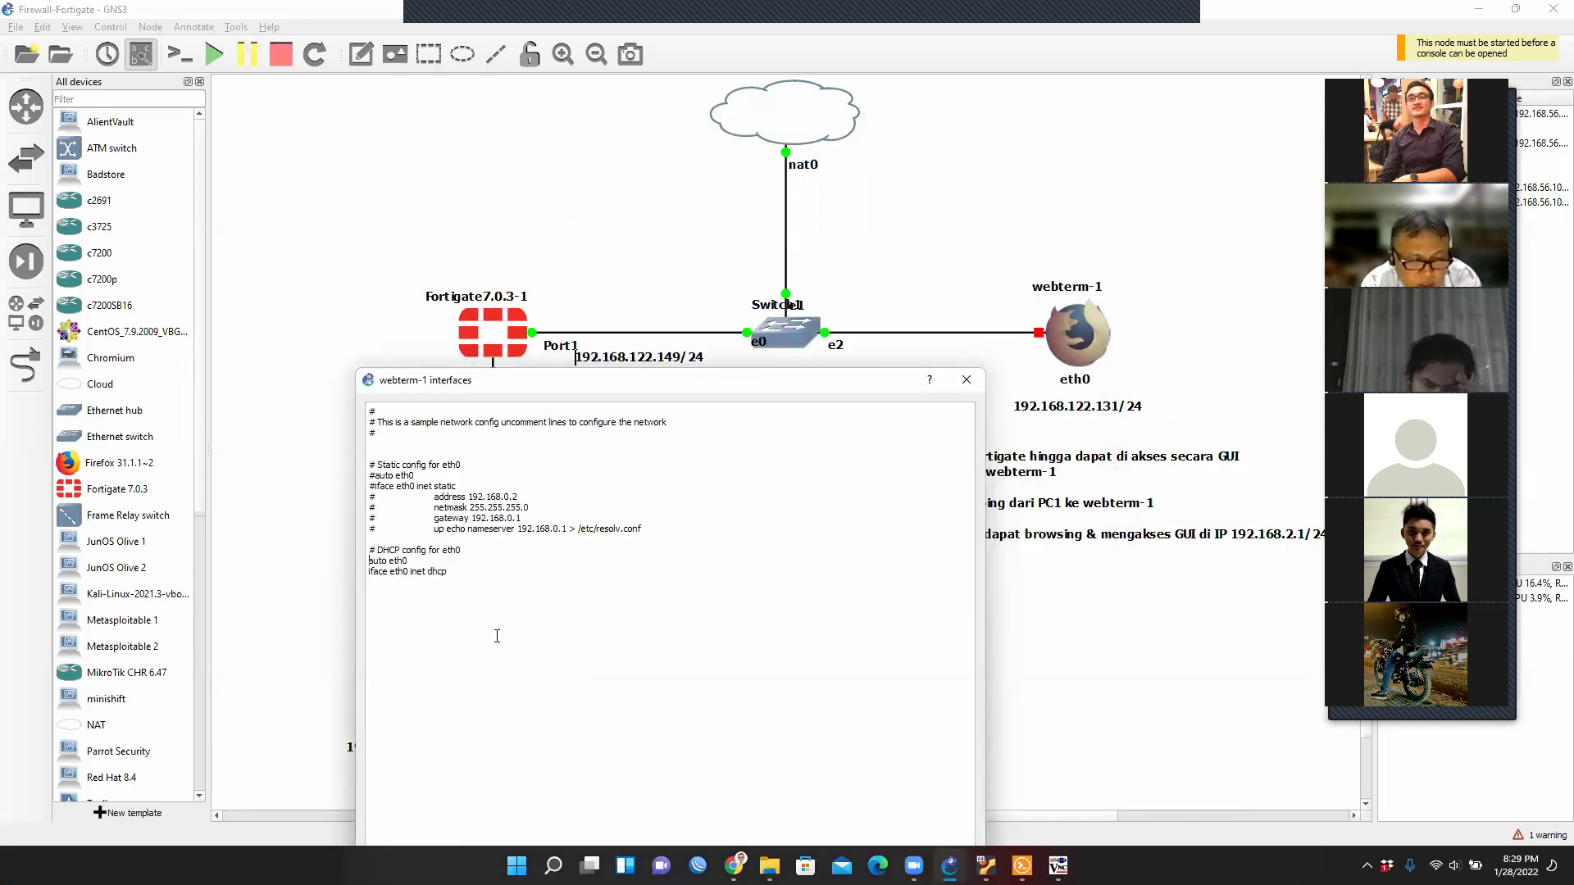
pyautogui.write('#')
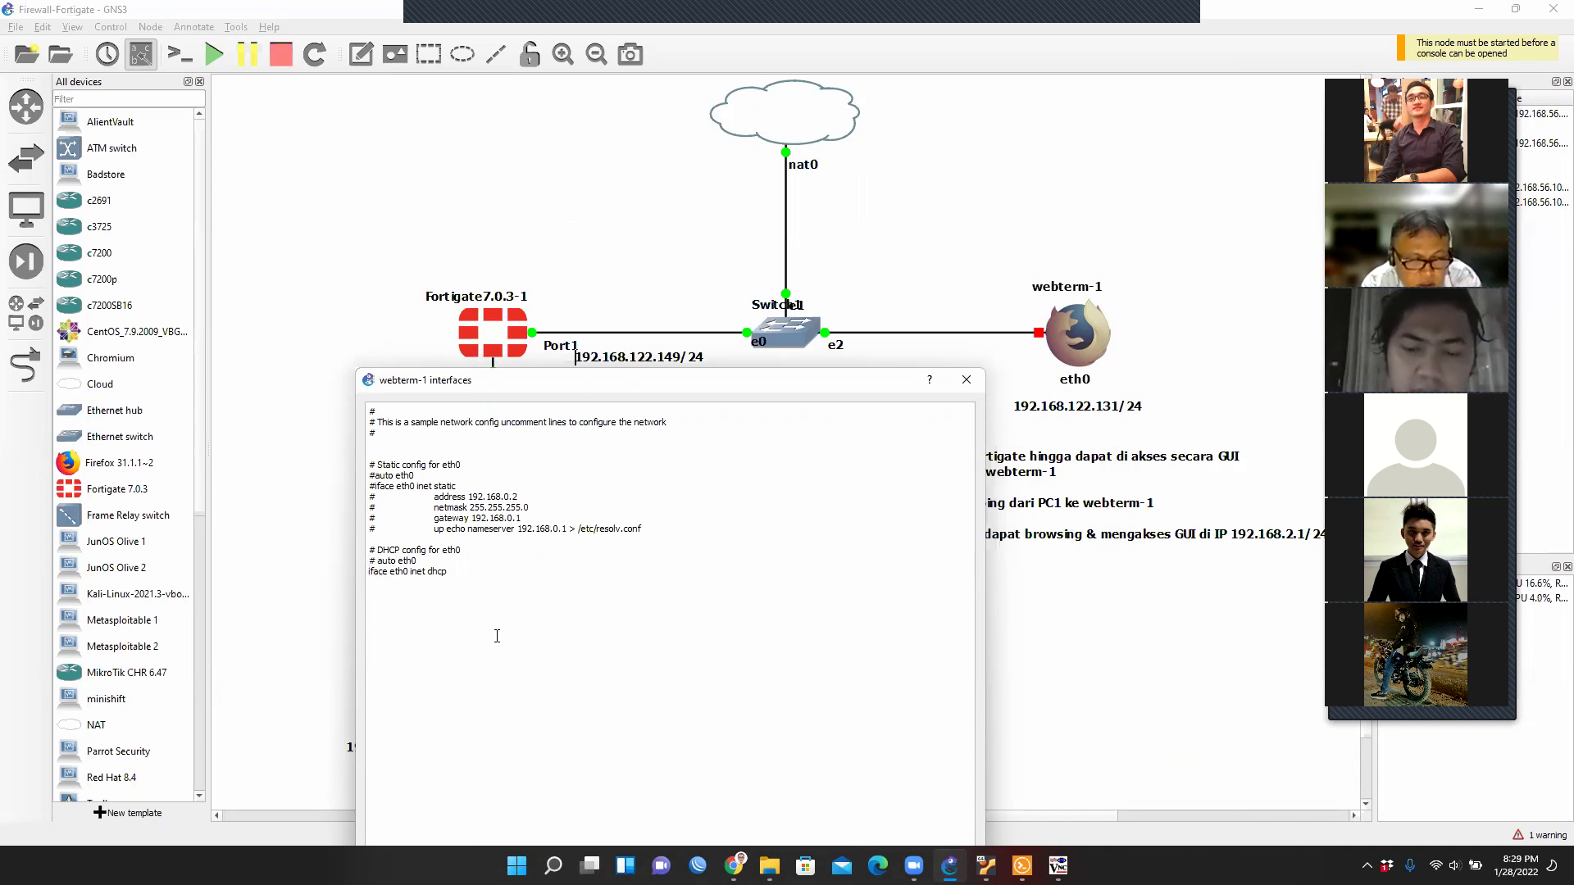
pyautogui.write(' #')
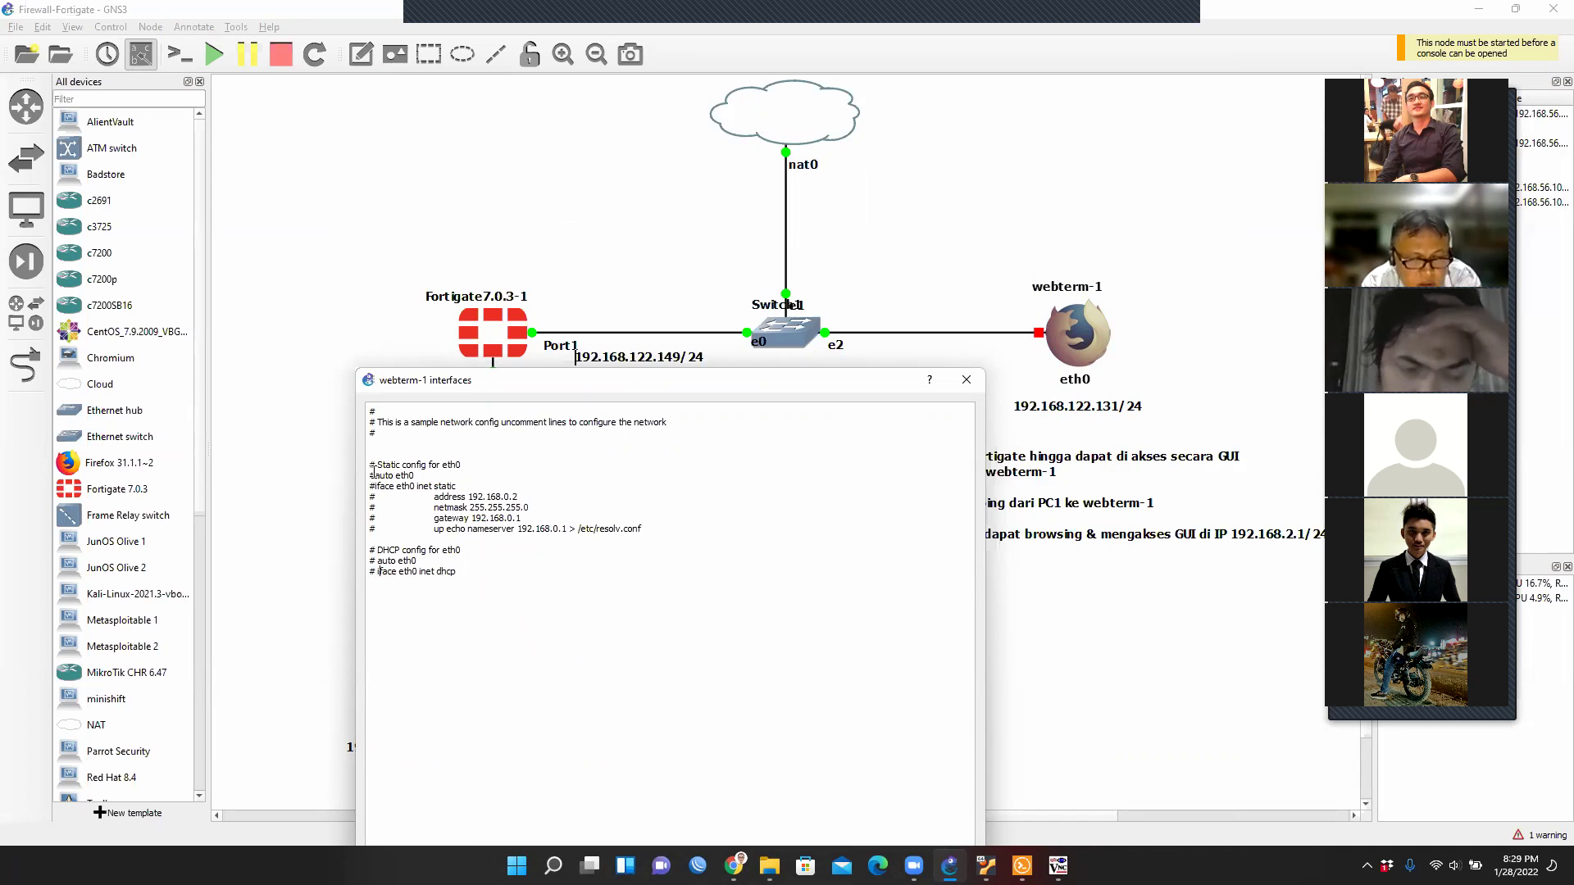
pyautogui.press('Delete')
pyautogui.press('Down')
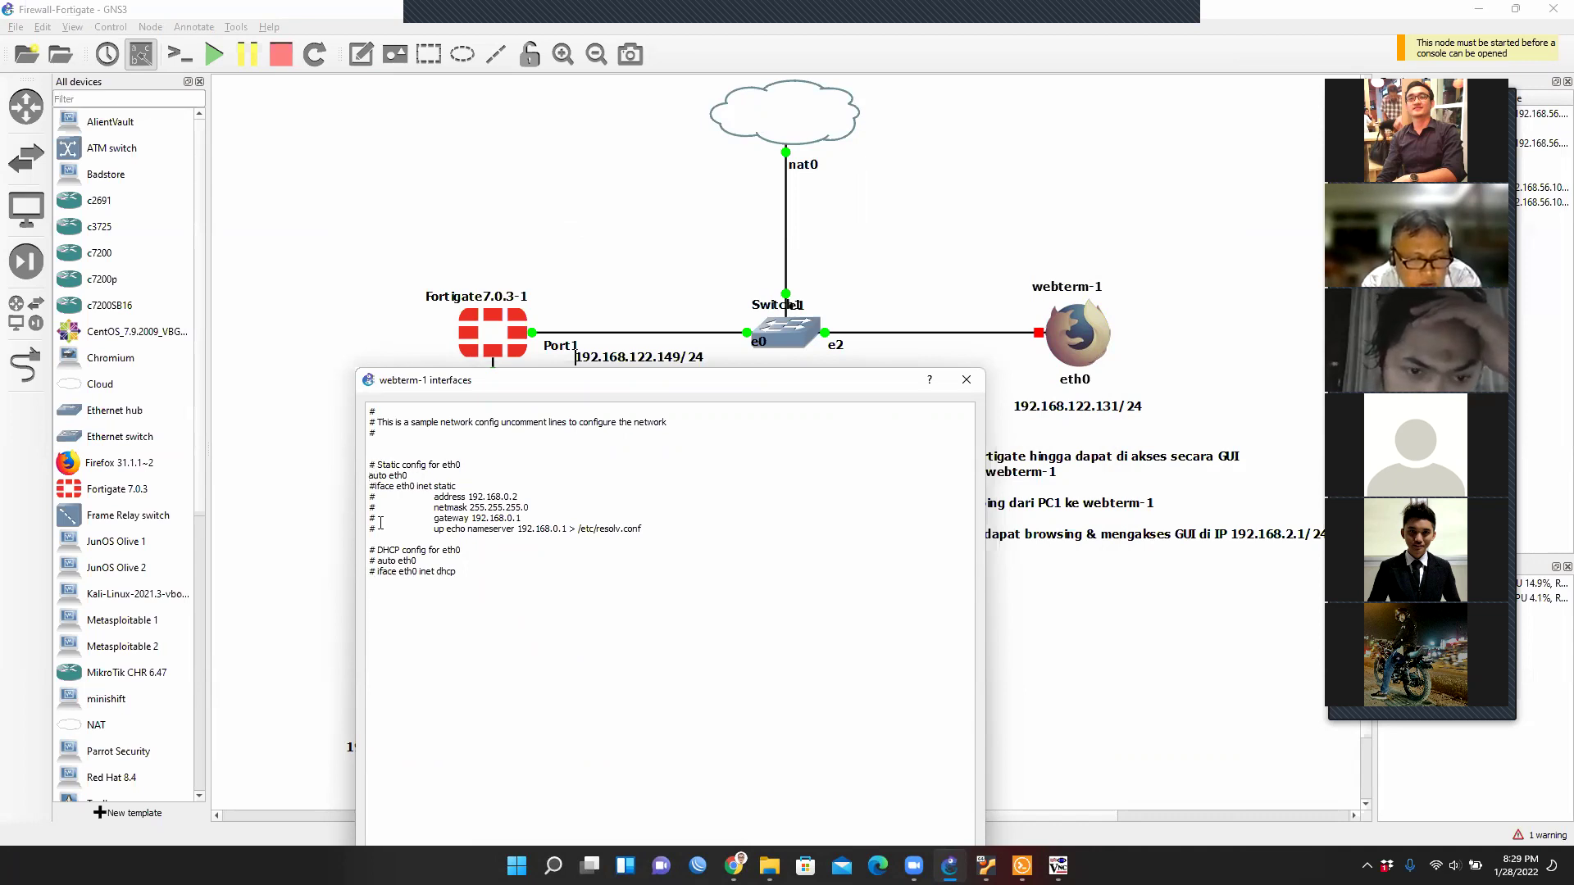
pyautogui.press('BackSpace')
pyautogui.press('Return')
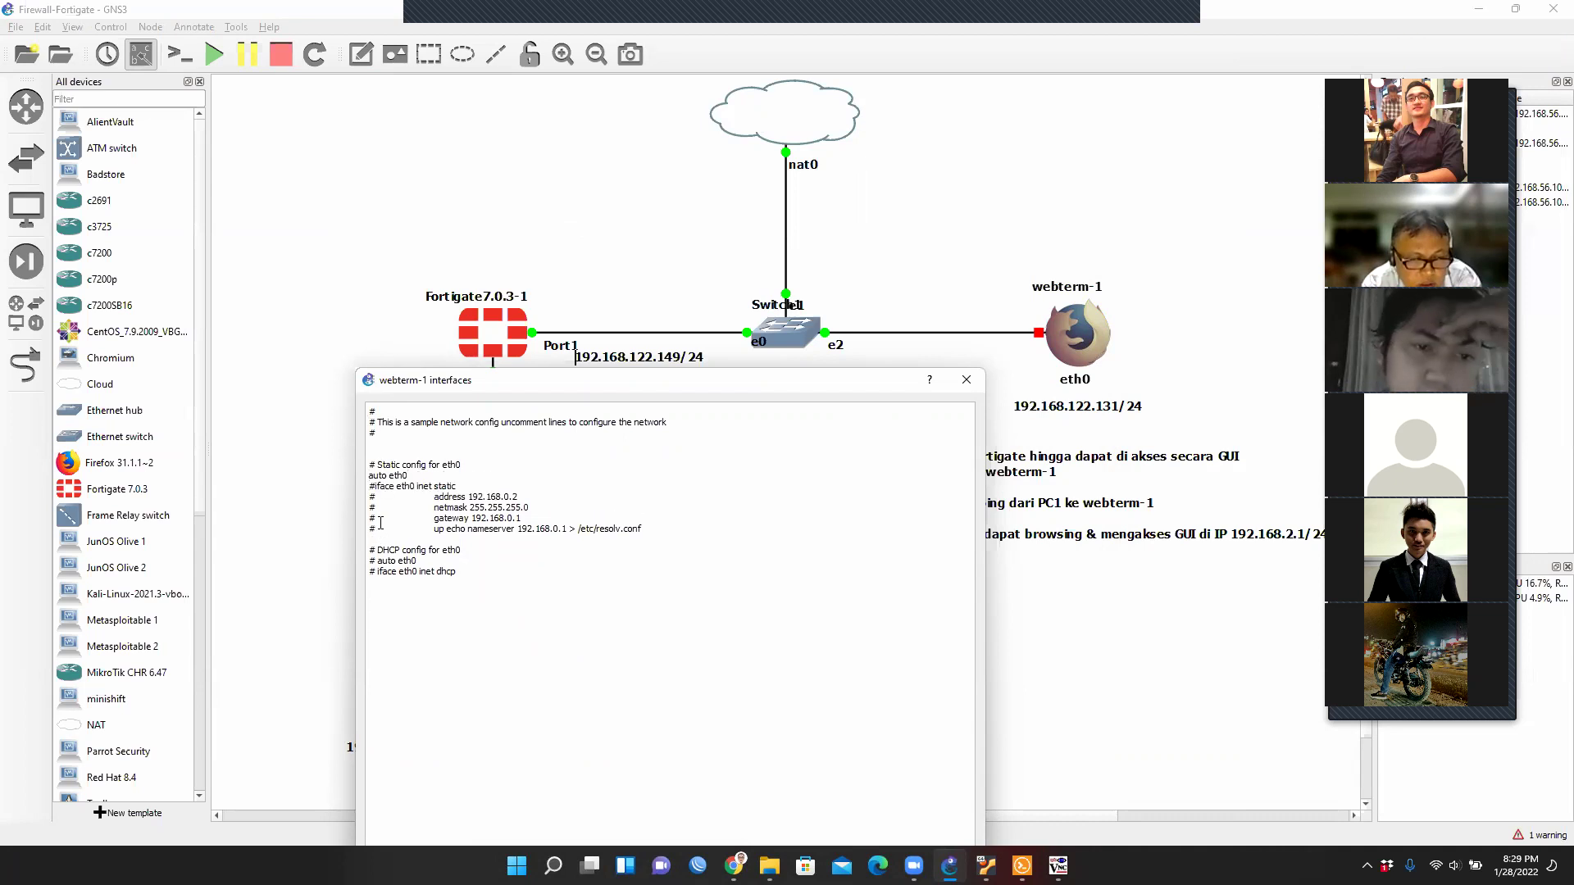
pyautogui.press('Delete')
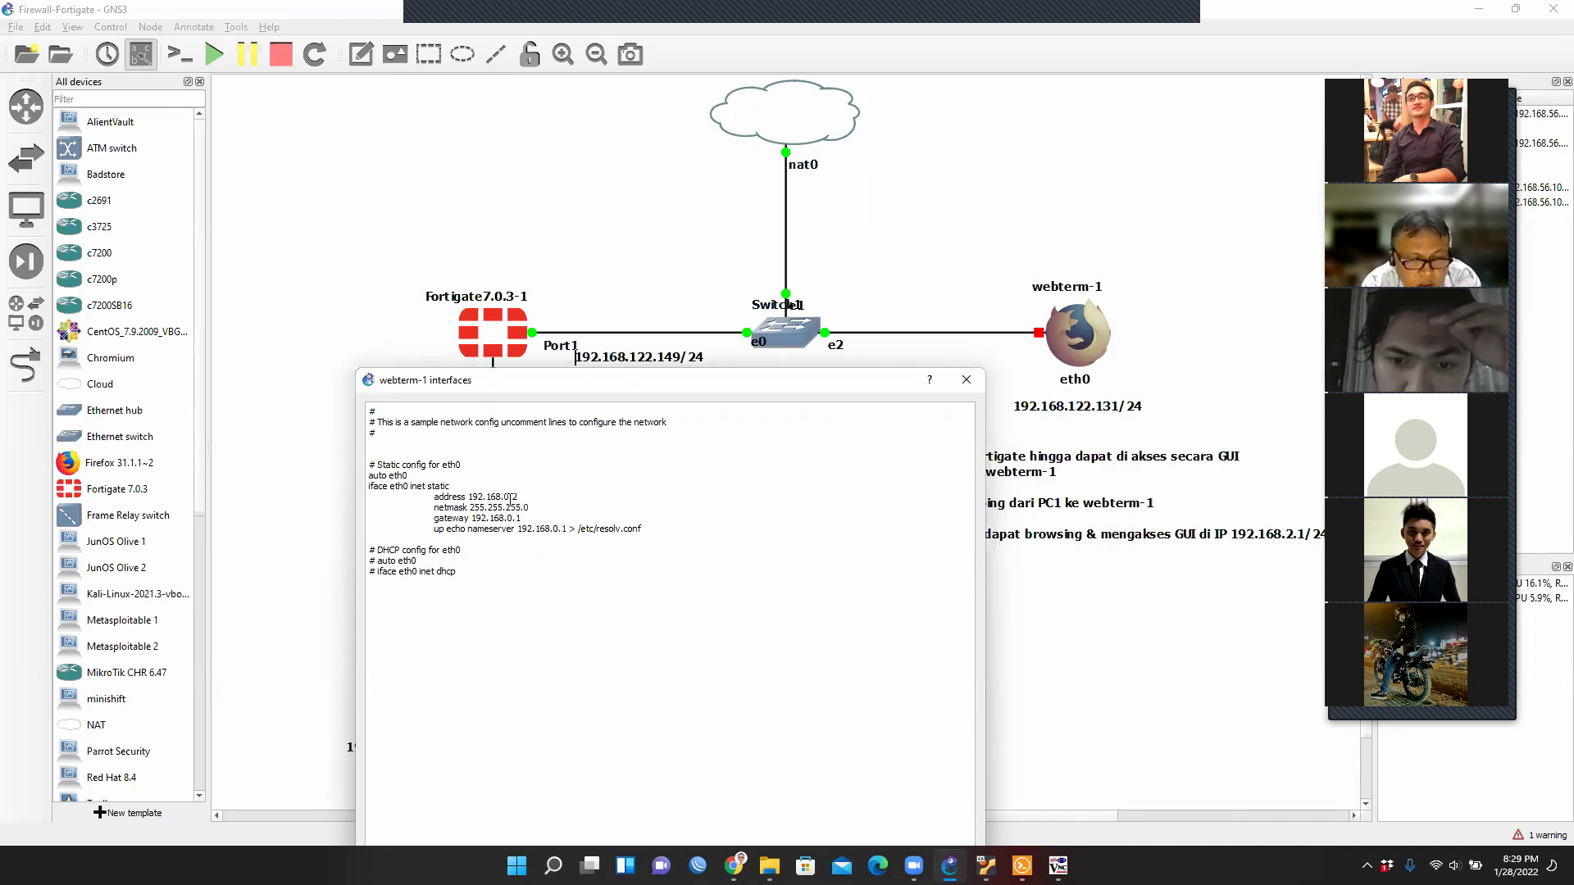
# Set address 192.168.122.131, gateway and nameserver 192.168.122.149, then save the config.
pyautogui.write('122')
pyautogui.press('Delete')
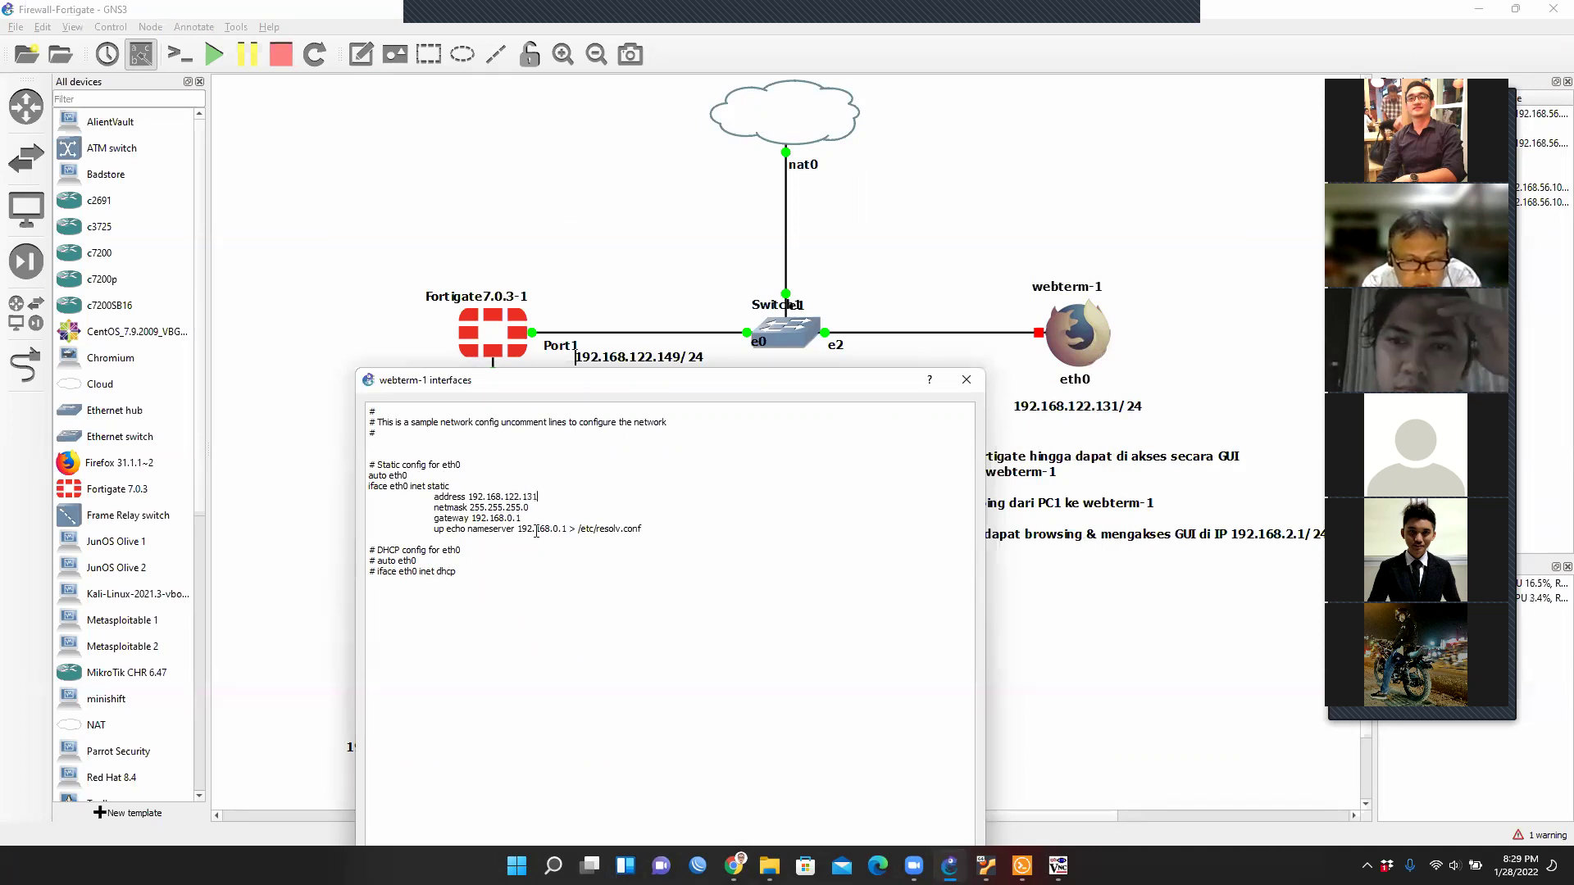
pyautogui.press('BackSpace')
pyautogui.write('122')
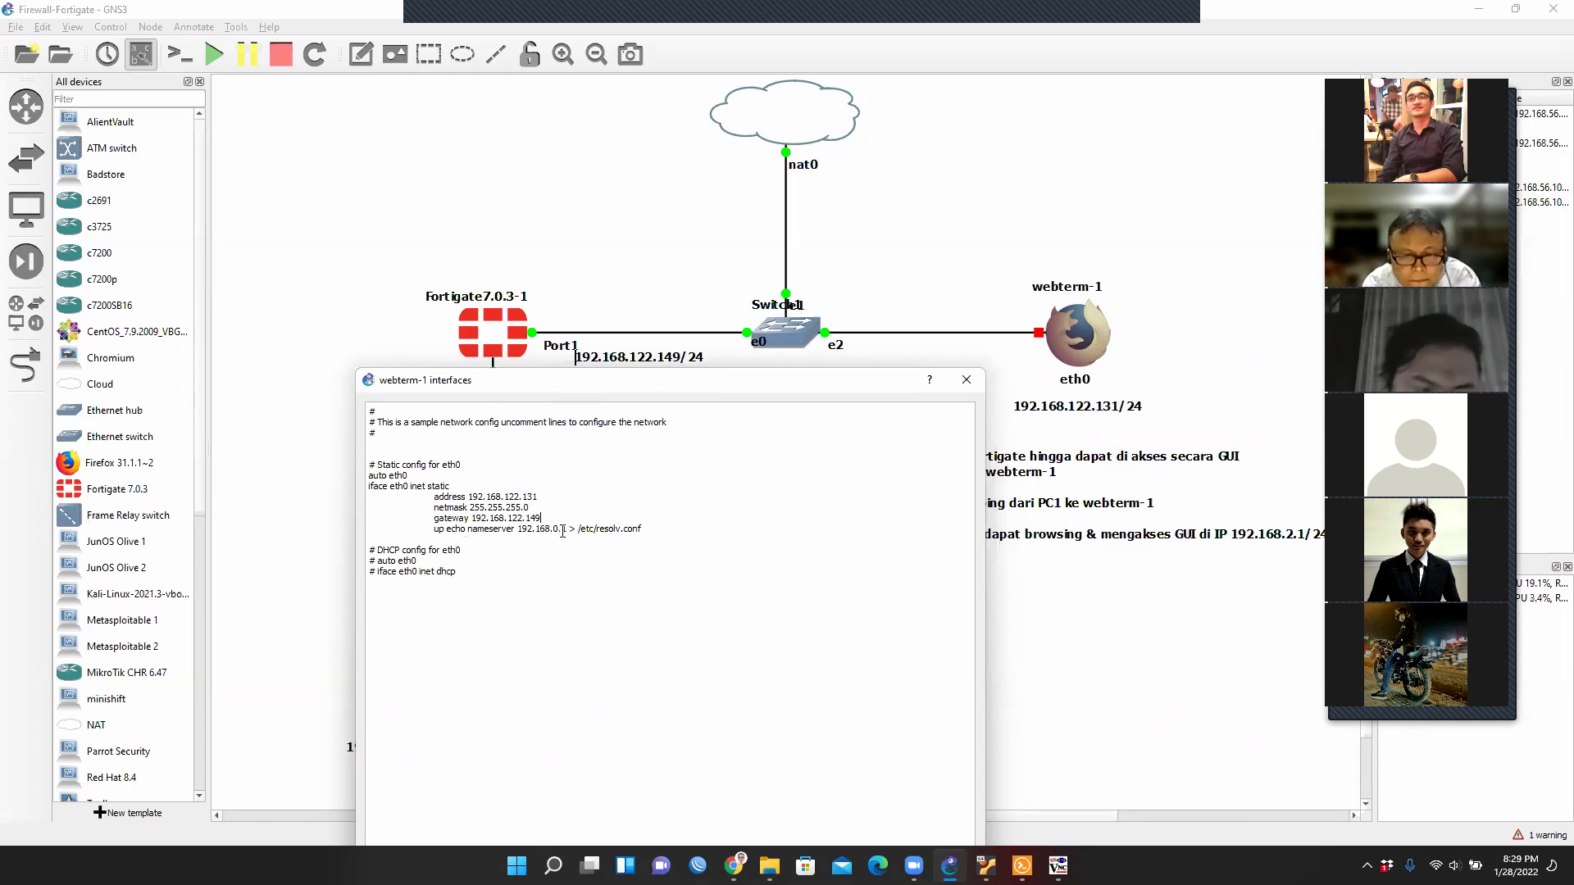
pyautogui.click(555, 529)
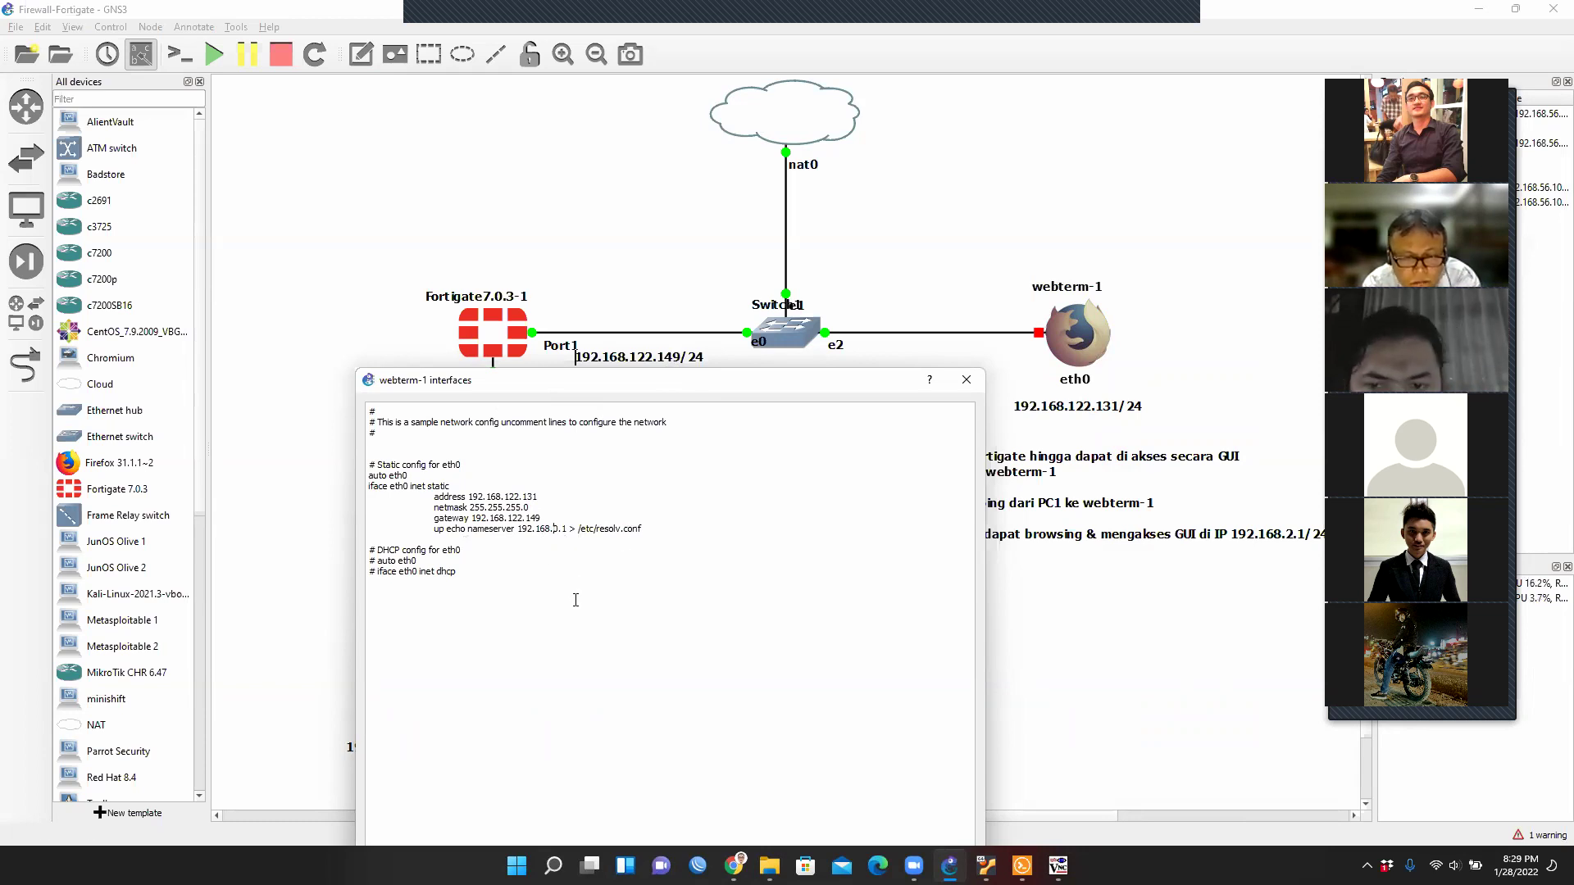
pyautogui.write('122')
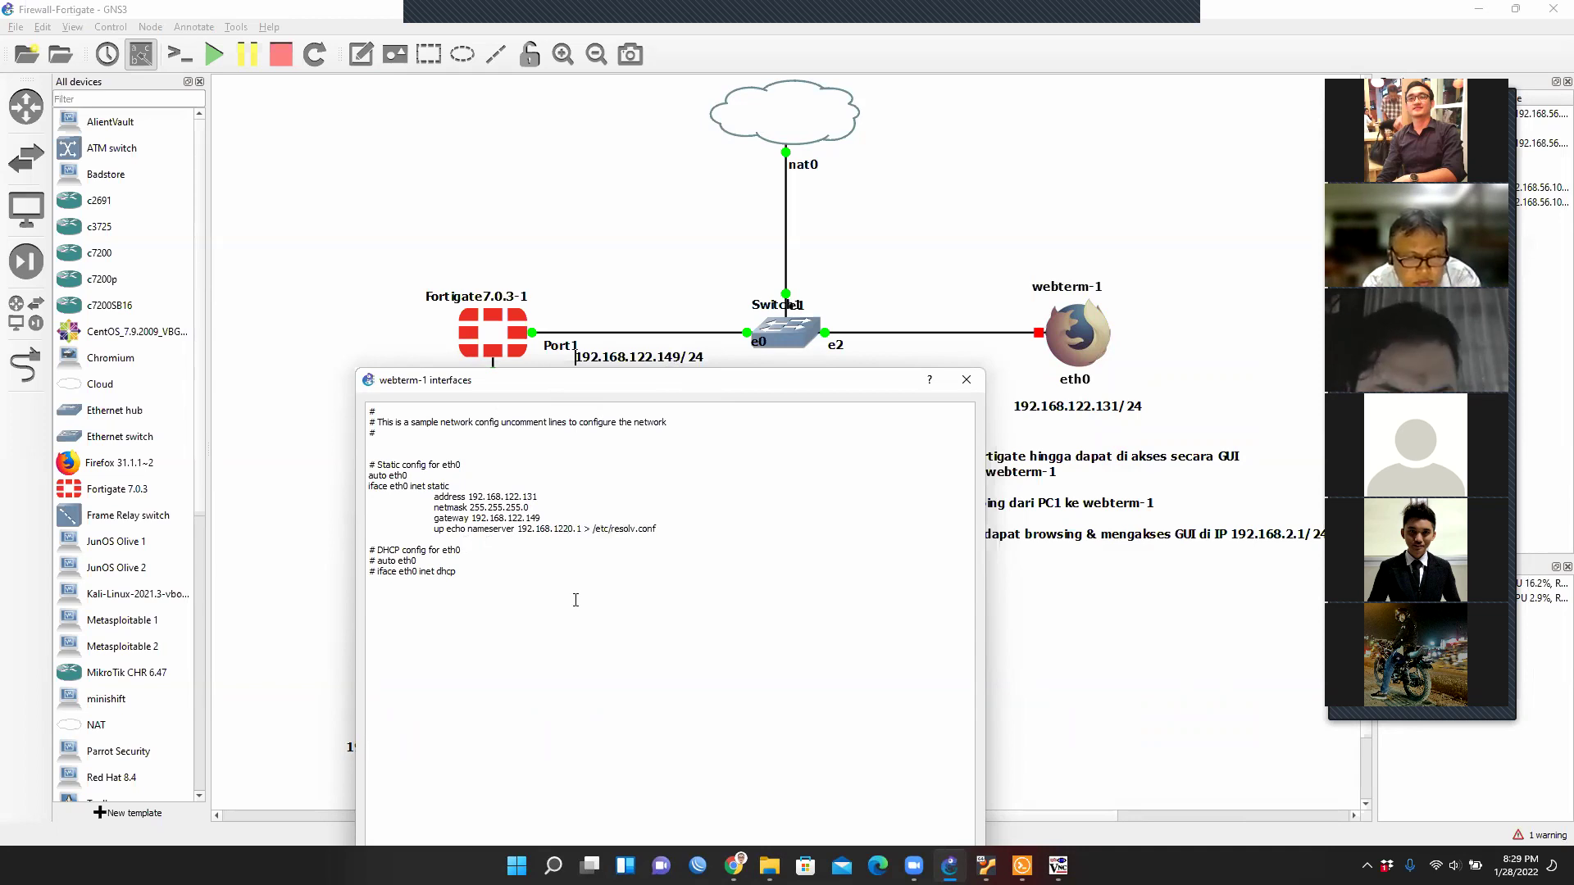
pyautogui.write('.149')
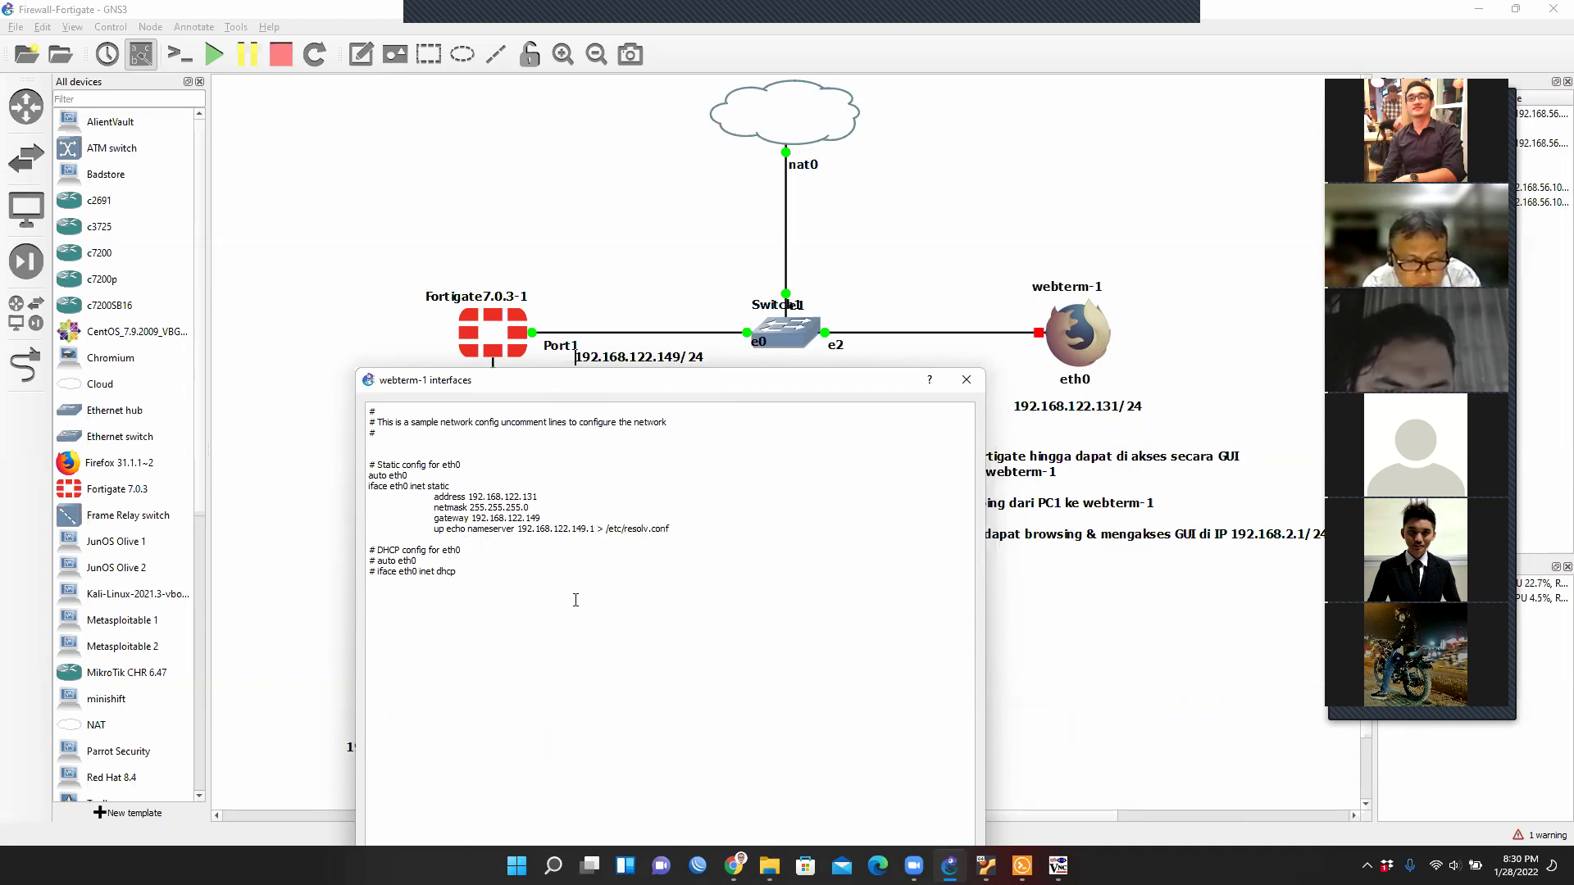
pyautogui.press('Delete')
pyautogui.press('Delete')
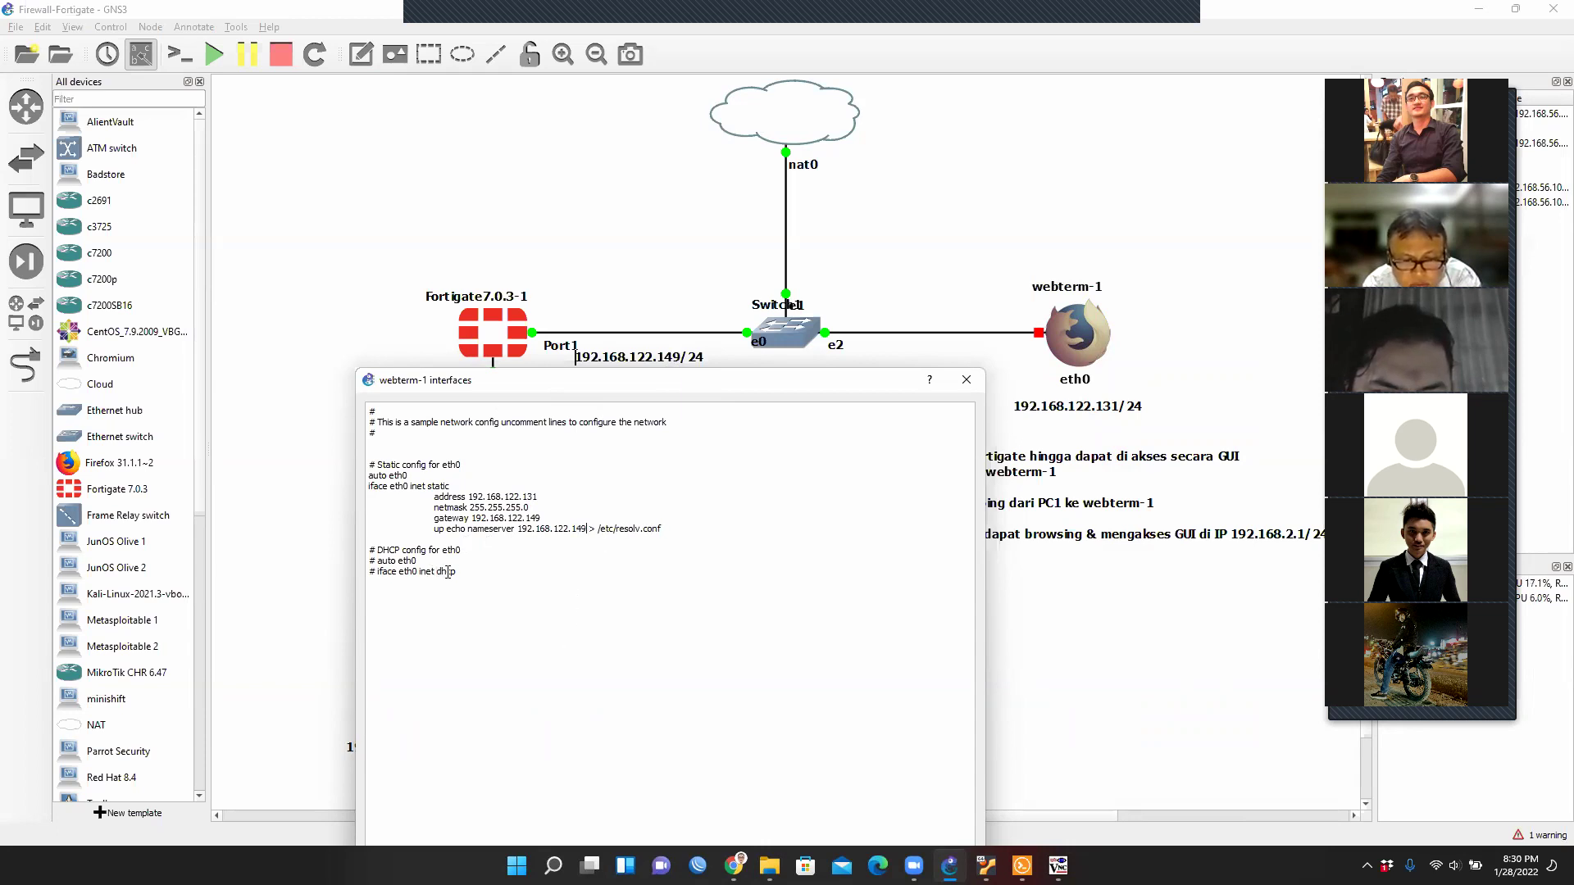
pyautogui.moveTo(762, 379); pyautogui.dragTo(757, 96)
pyautogui.click(860, 644)
# Start webterm-1, open a terminal on its desktop and run ifconfig to check its address.
pyautogui.rightClick(1074, 345)
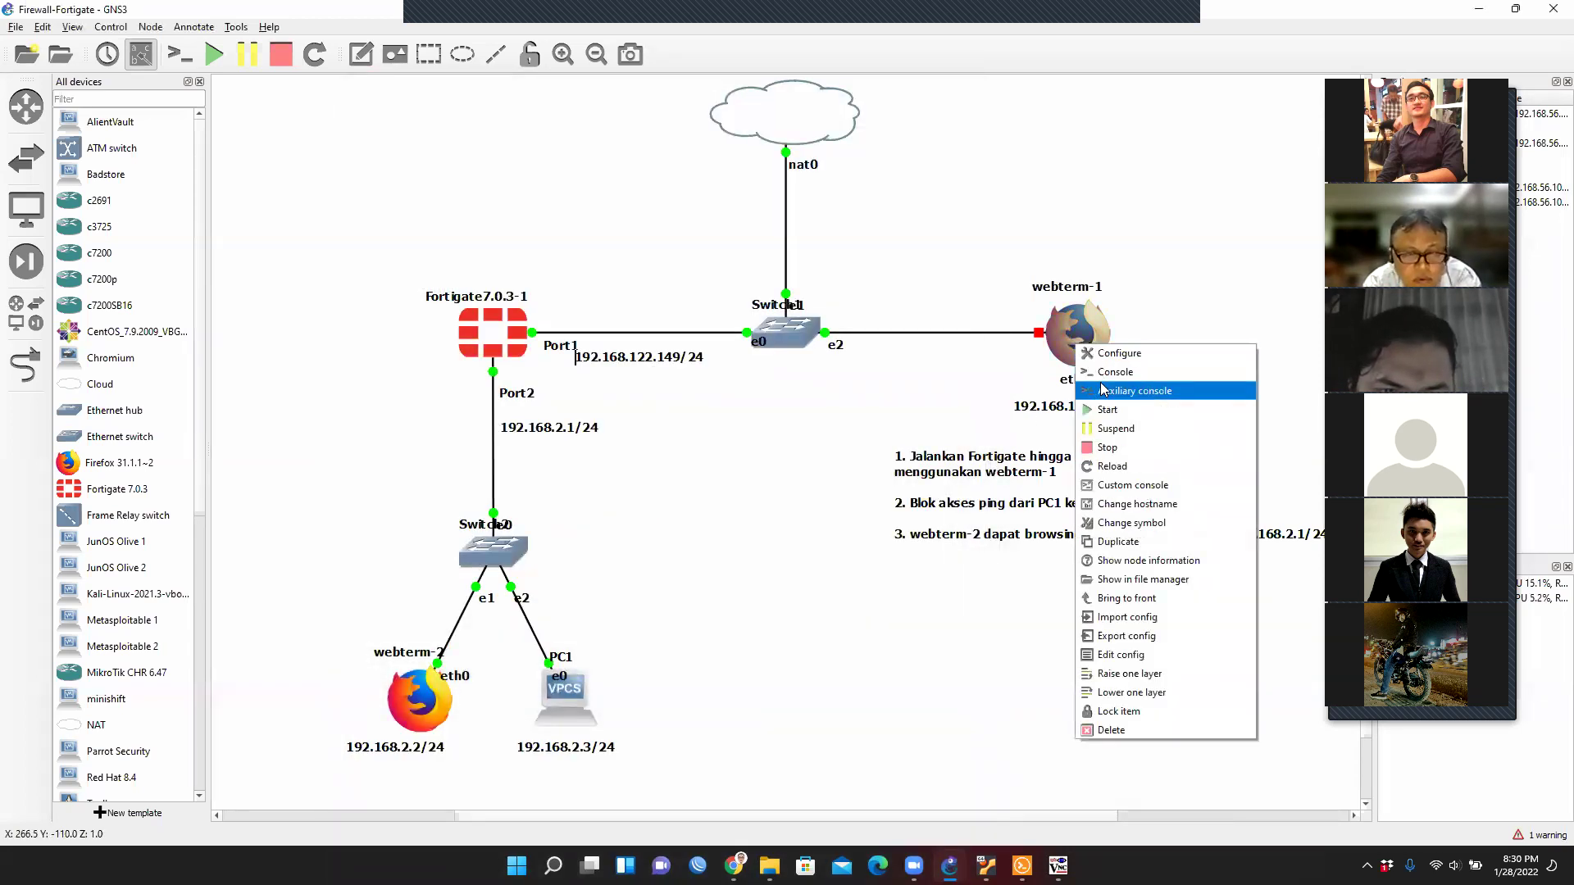
pyautogui.click(1108, 410)
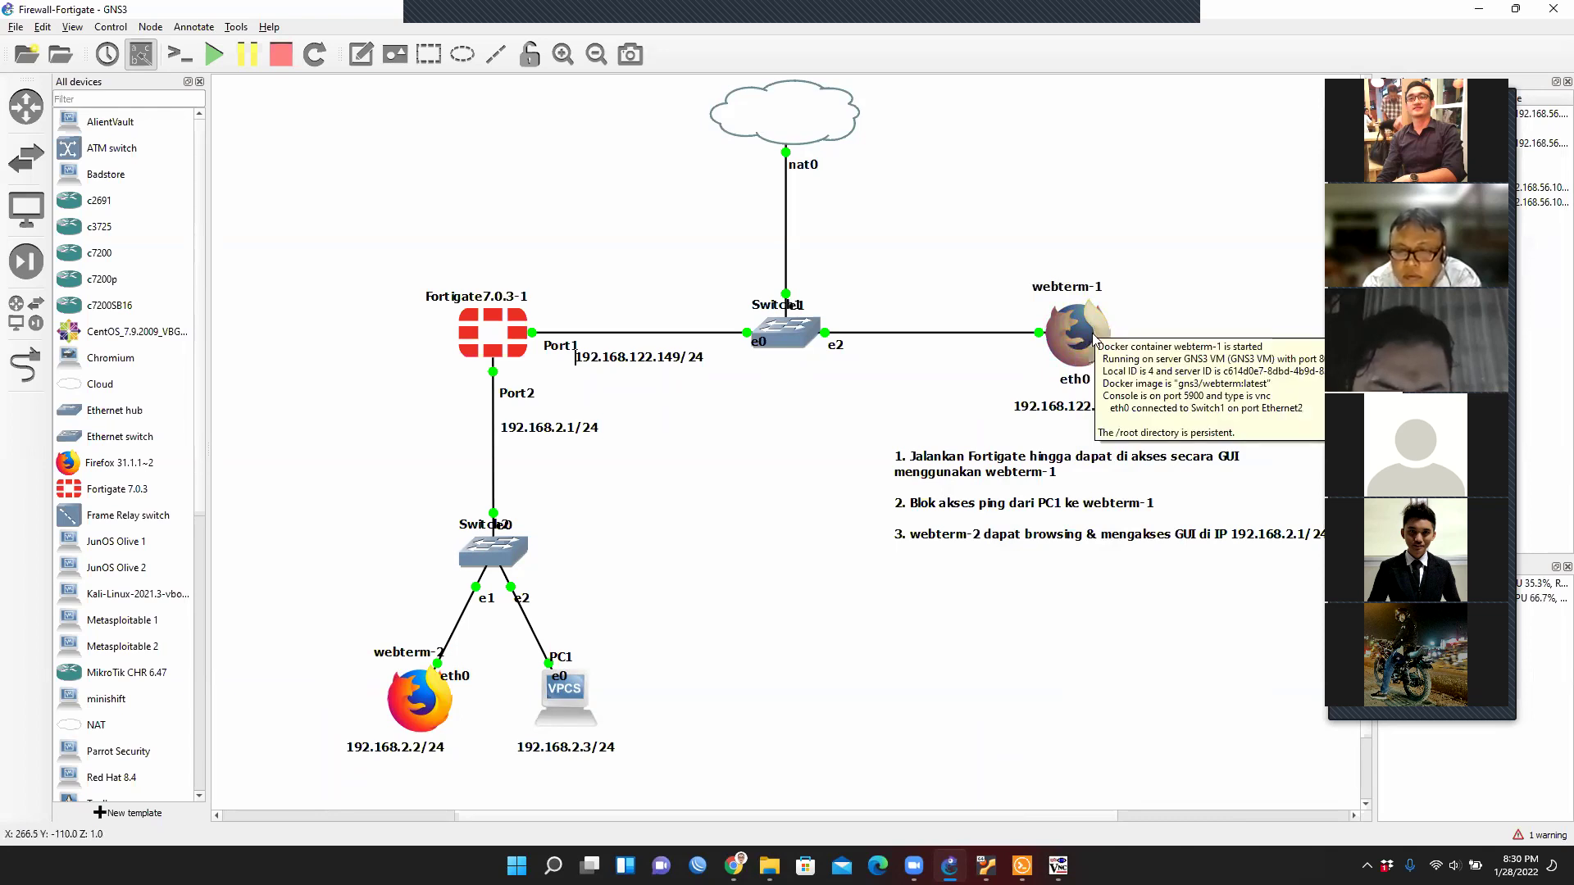
pyautogui.rightClick(1094, 344)
pyautogui.click(1130, 360)
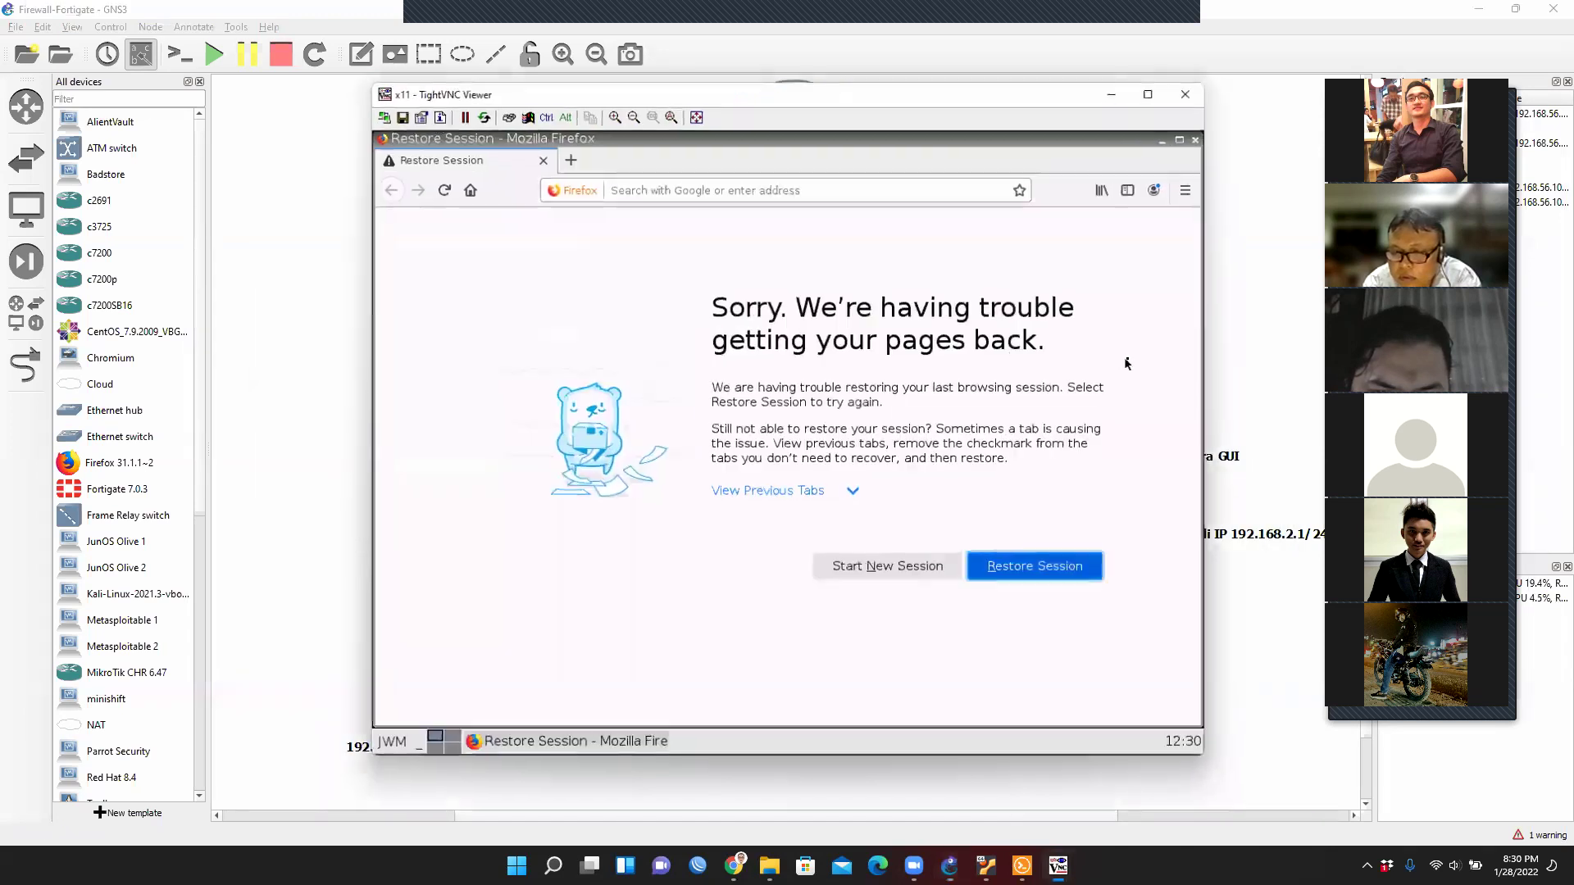
pyautogui.click(387, 744)
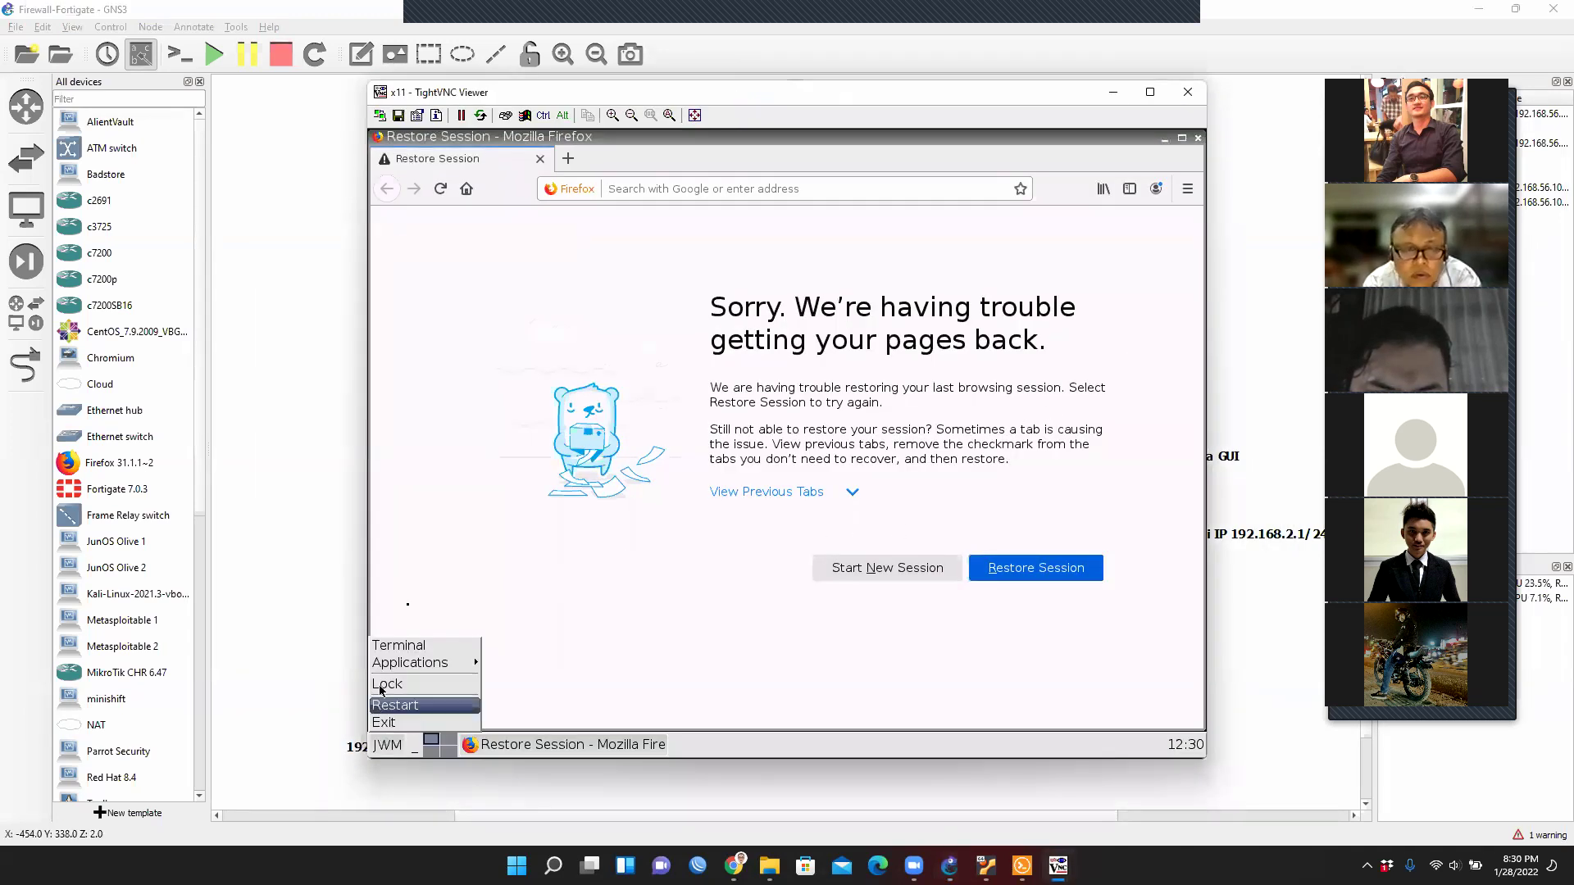
pyautogui.click(418, 644)
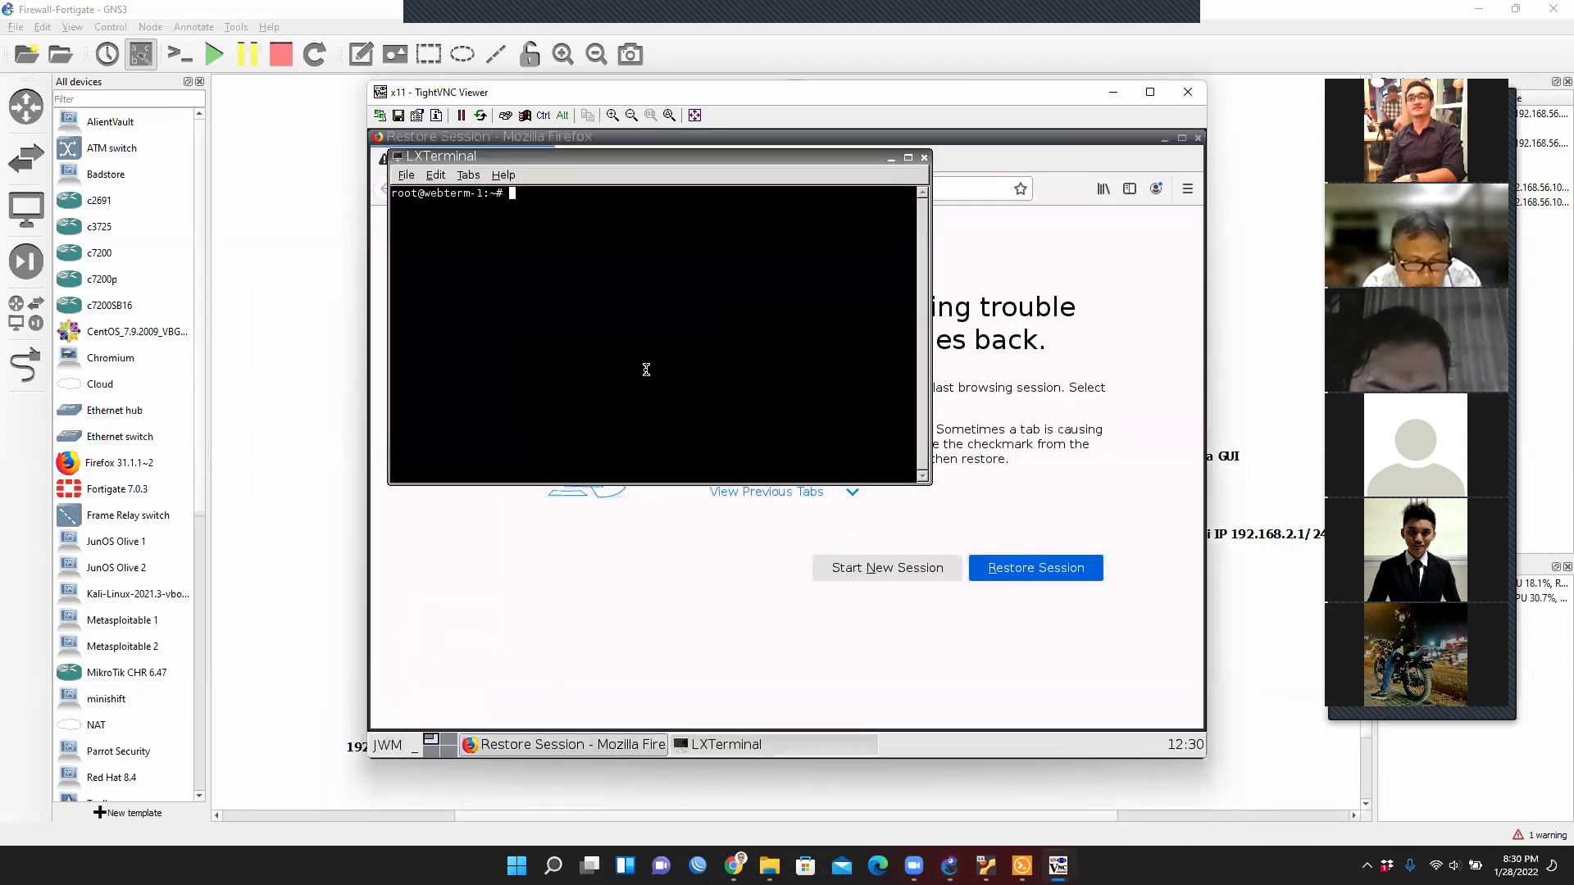
pyautogui.write('ifconfig')
pyautogui.press('Return')
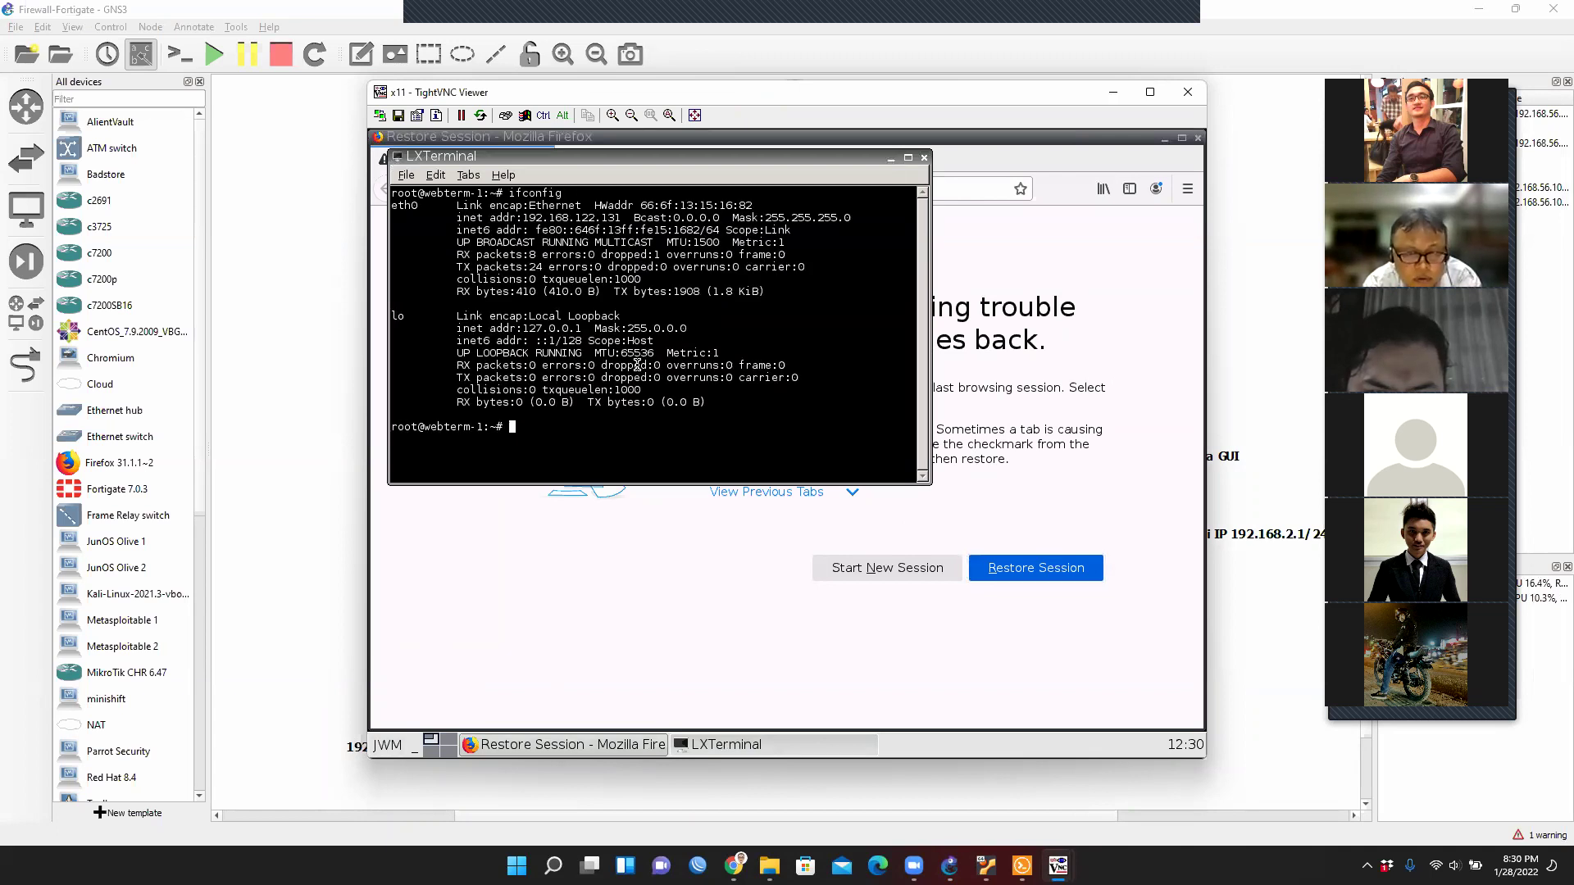
# Ping the FortiGate at 192.168.122.149 from webterm-1, stop it, and hide the viewer.
pyautogui.doubleClick(613, 219)
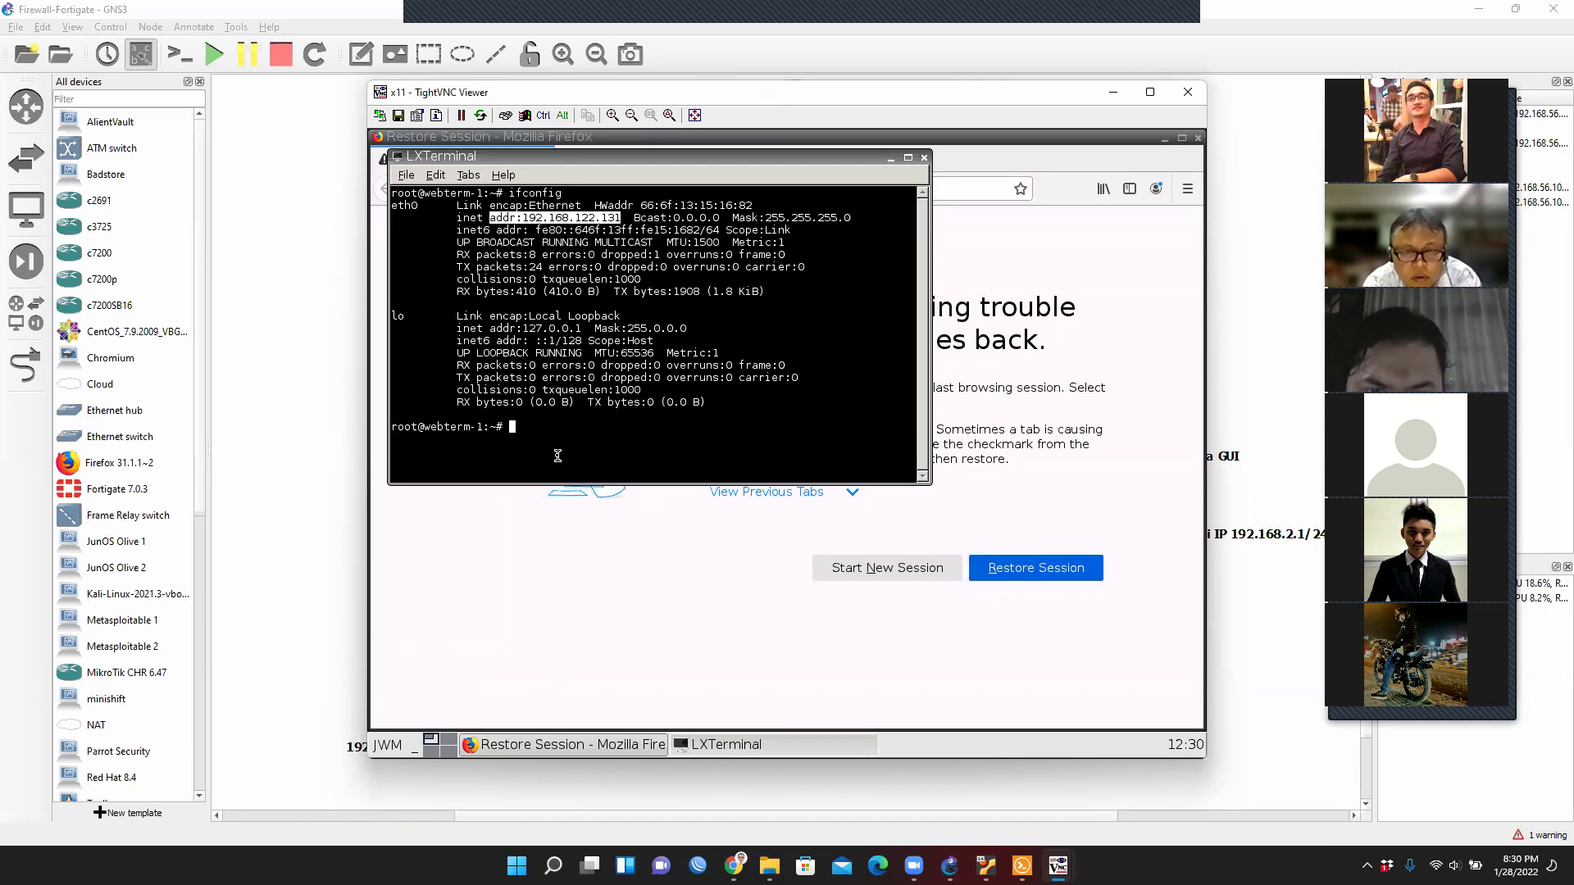
pyautogui.doubleClick(537, 428)
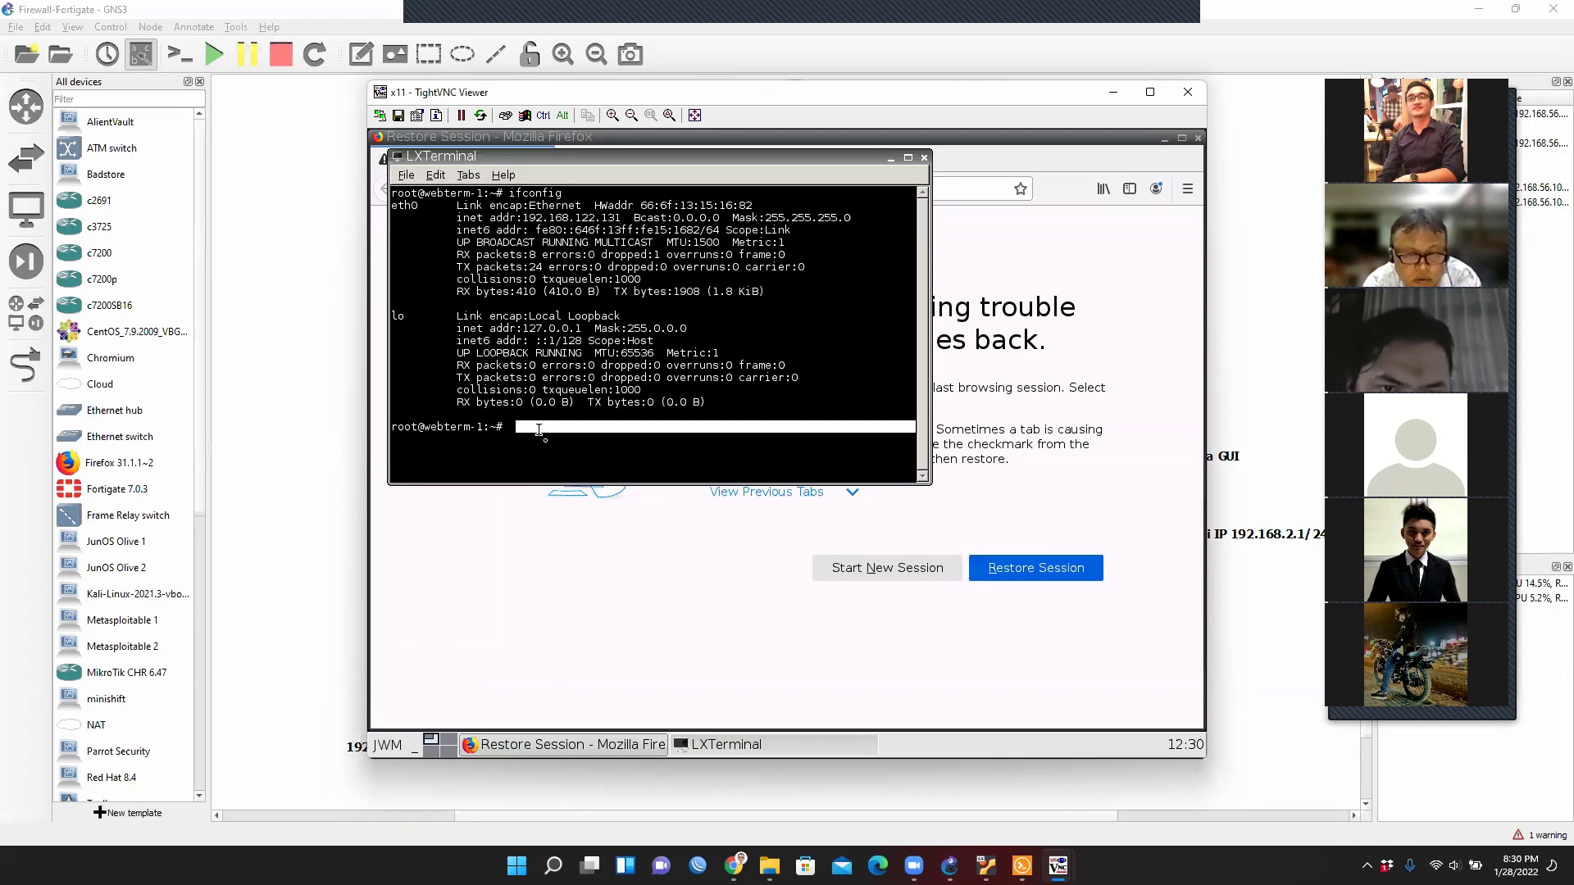
pyautogui.write('ping 192')
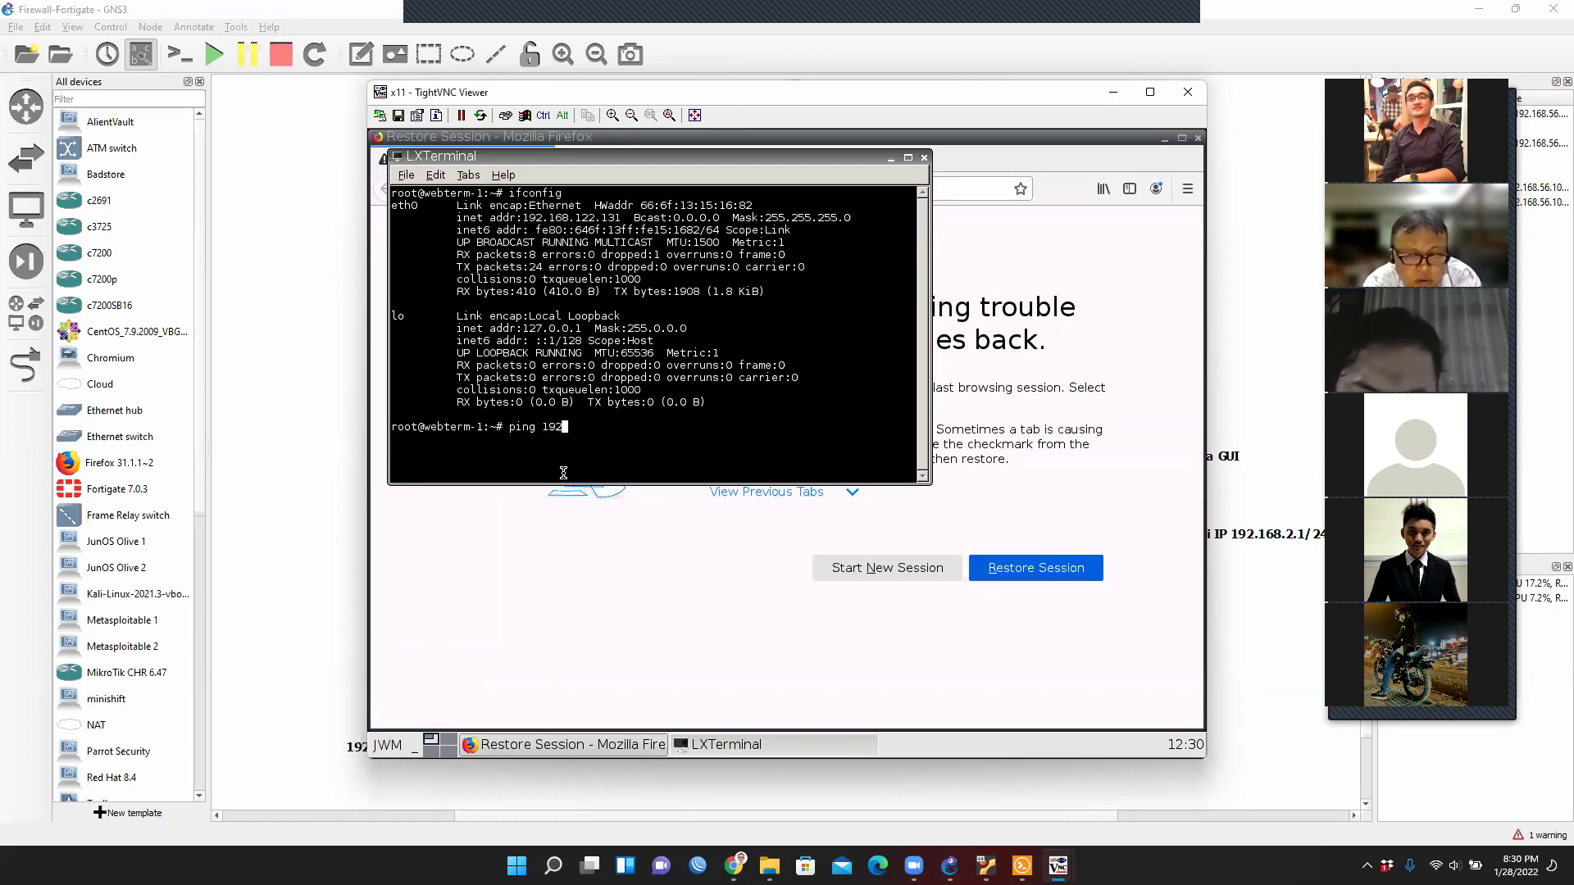
pyautogui.write('.168.122.149')
pyautogui.press('Return')
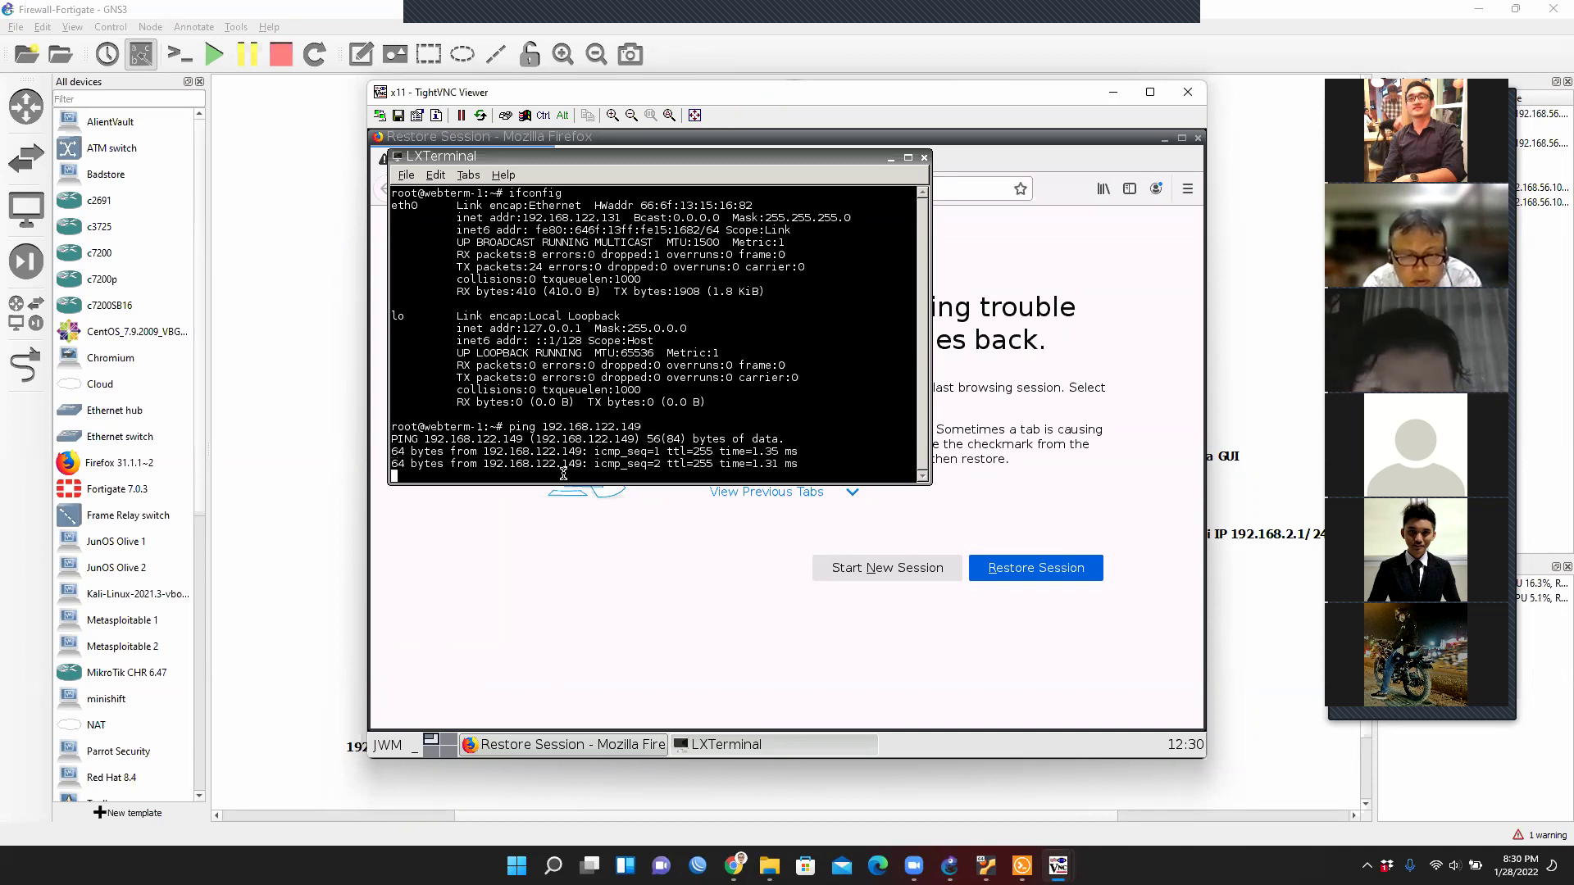
pyautogui.hotkey('ctrl', 'c')
pyautogui.click(1178, 284)
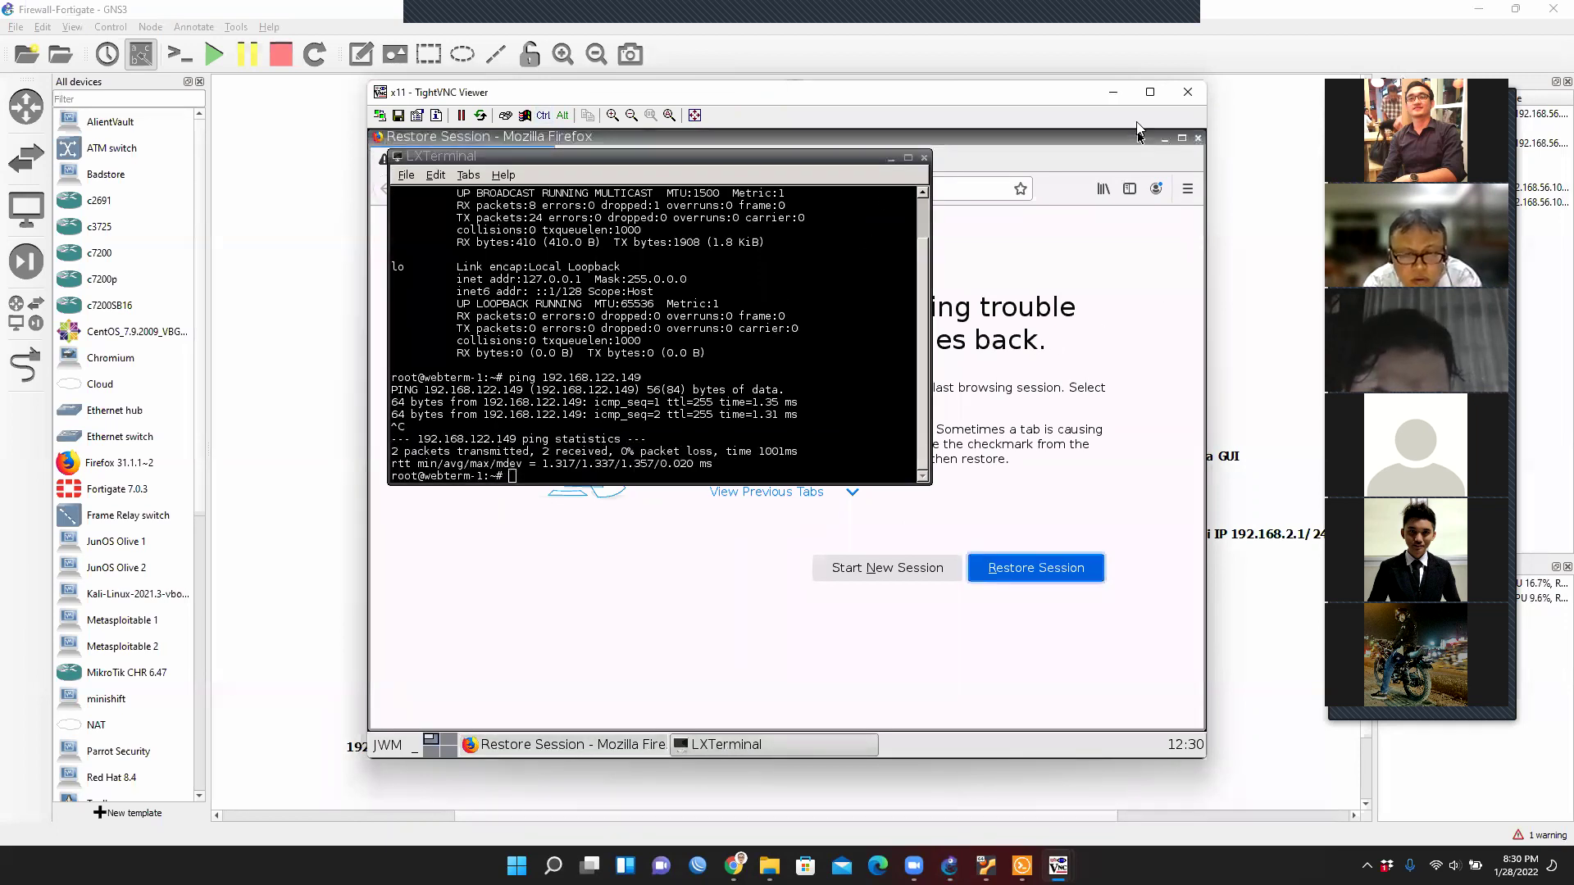
pyautogui.click(1112, 92)
# Rerun ping 192.168.122.131 in PC1's console, getting five replies, then minimize it.
pyautogui.doubleClick(564, 689)
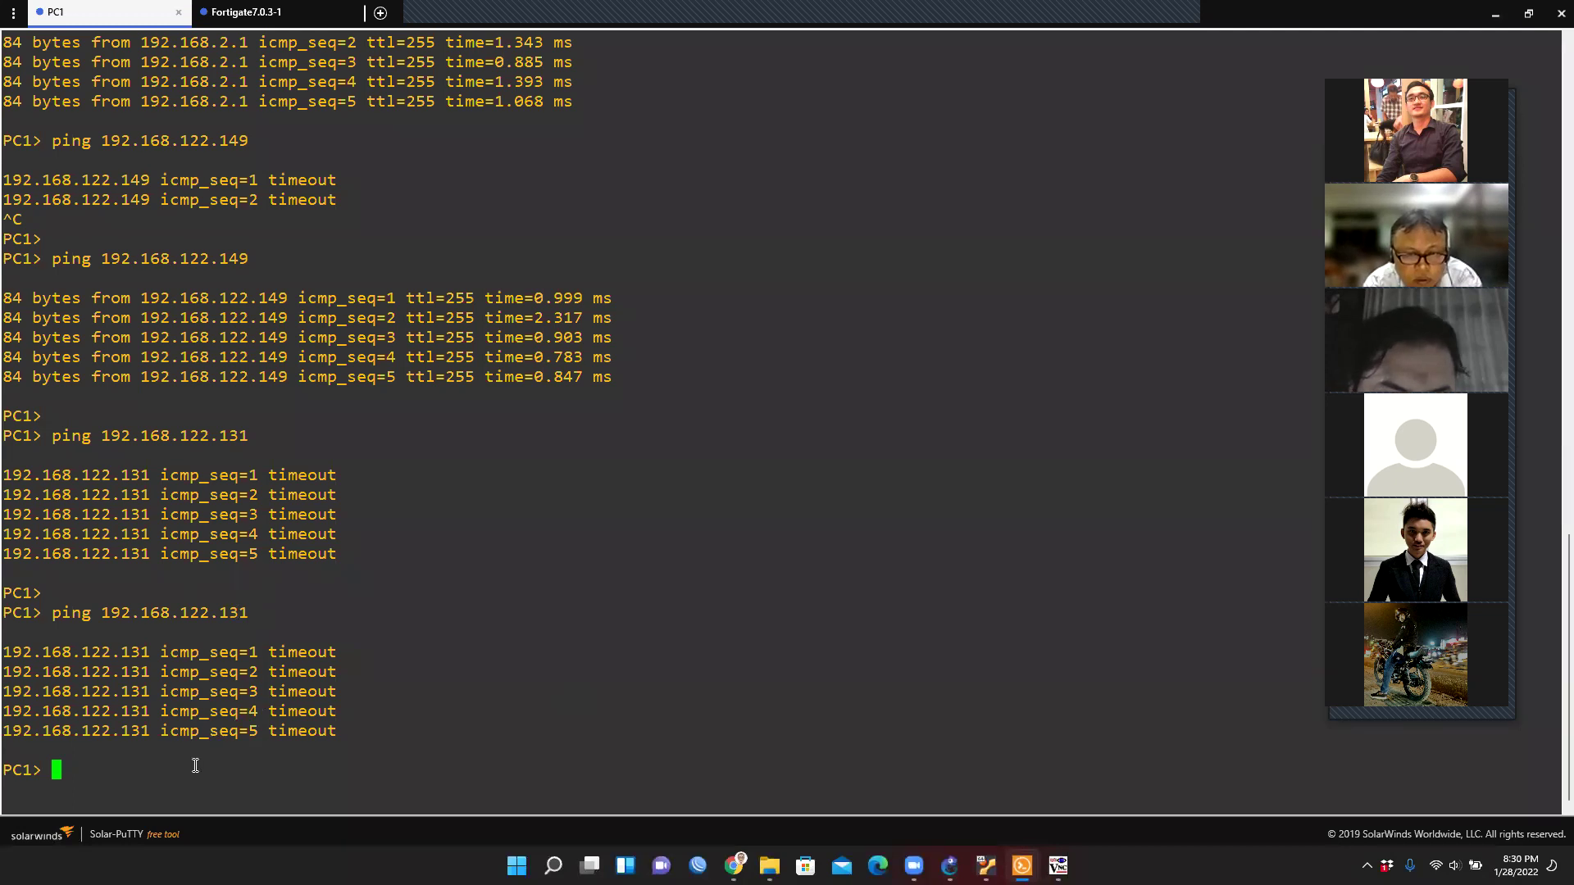
pyautogui.press('Up')
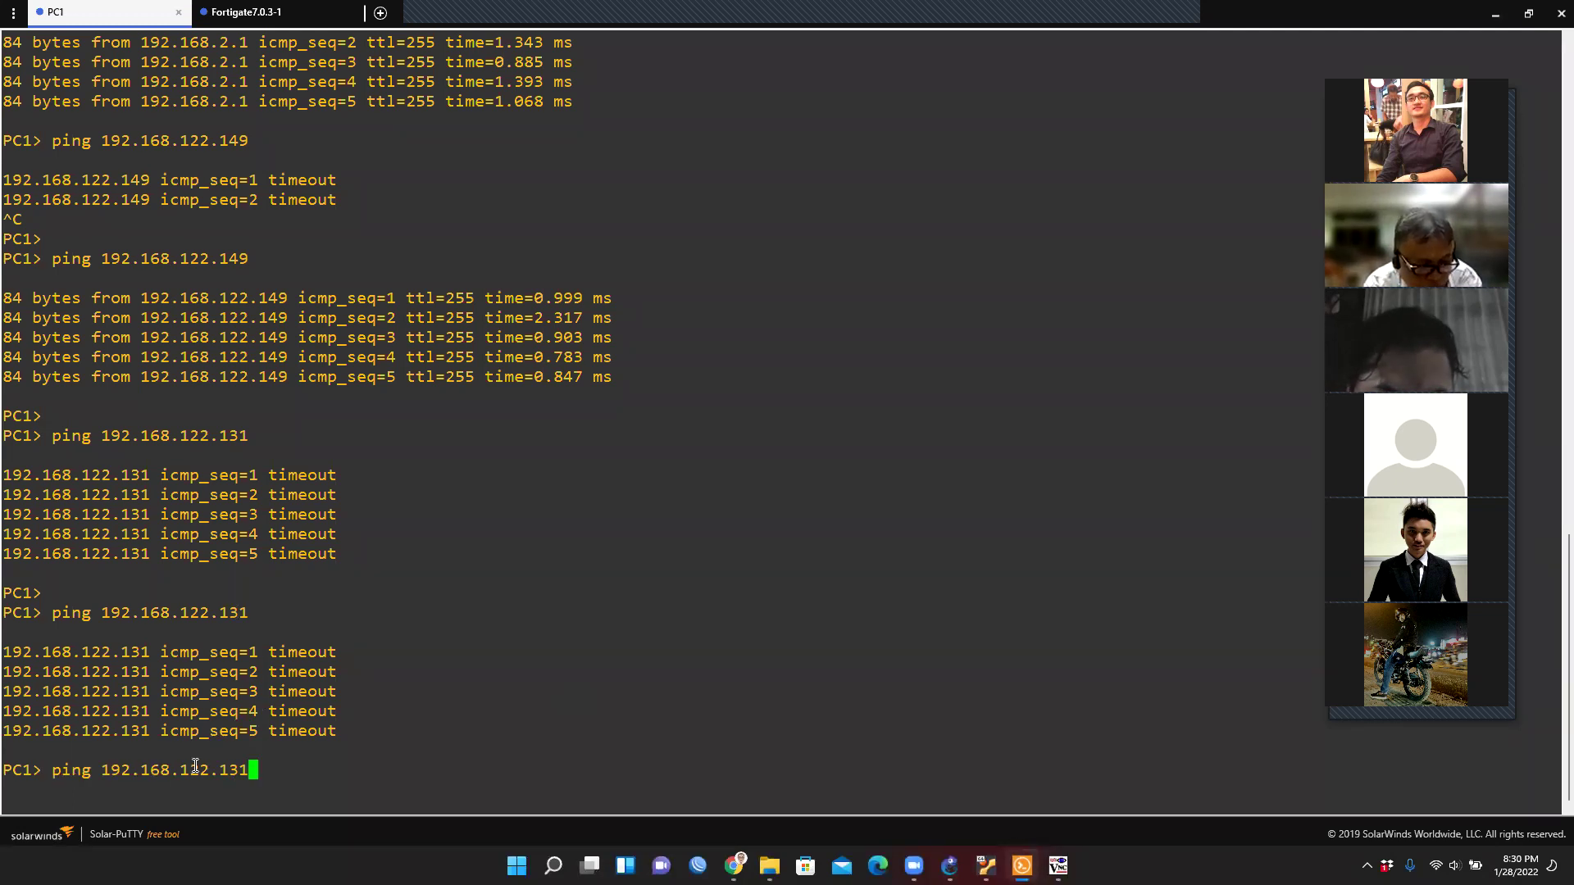
pyautogui.press('Return')
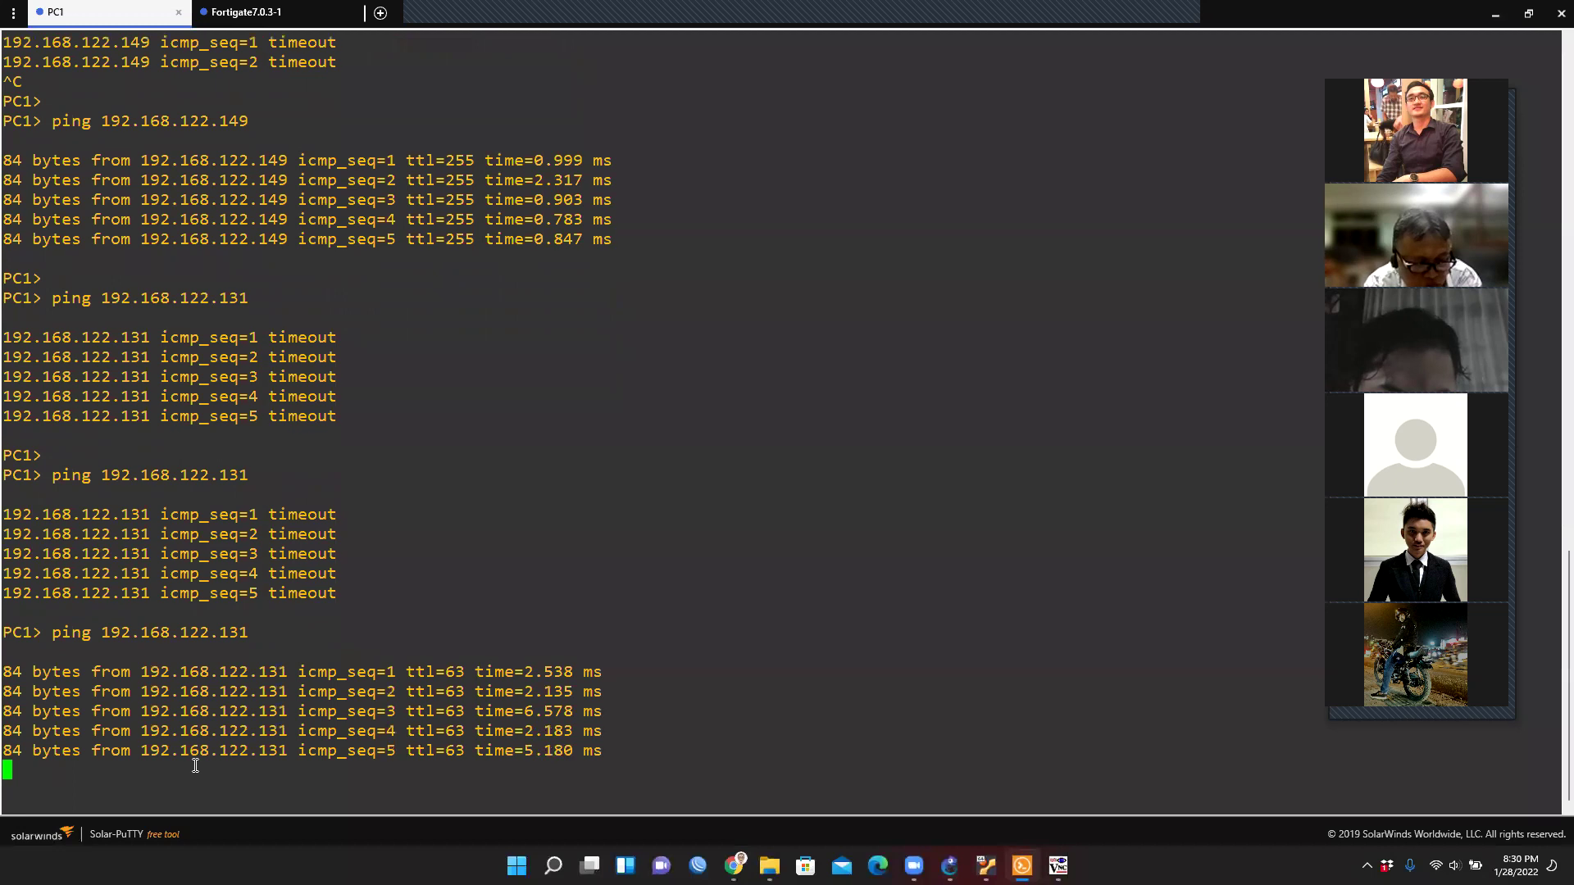
pyautogui.press('Return')
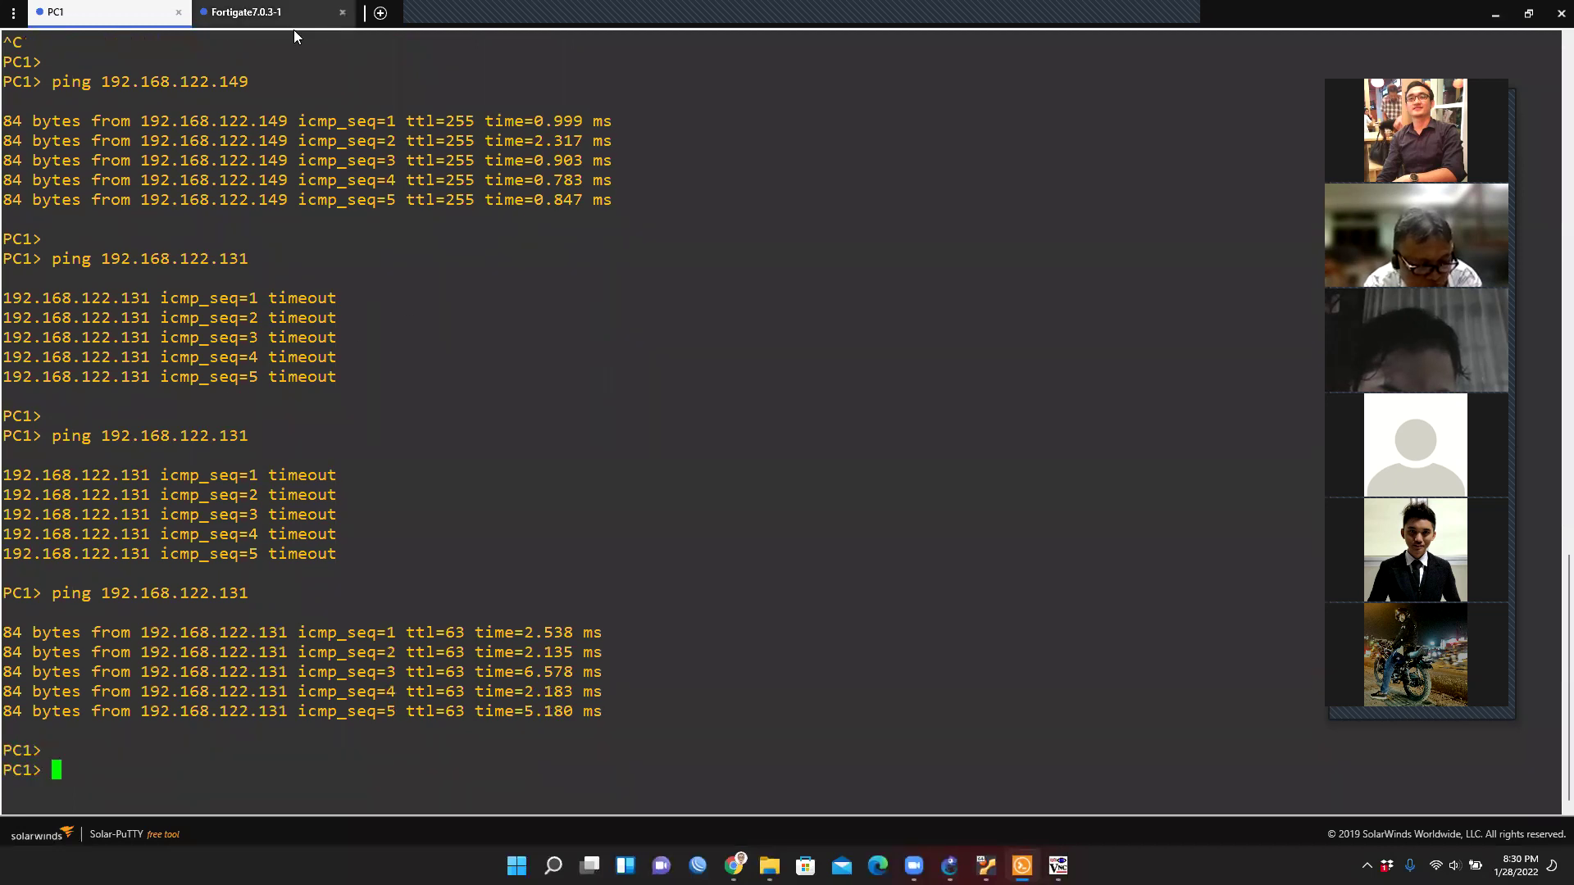
pyautogui.click(1493, 18)
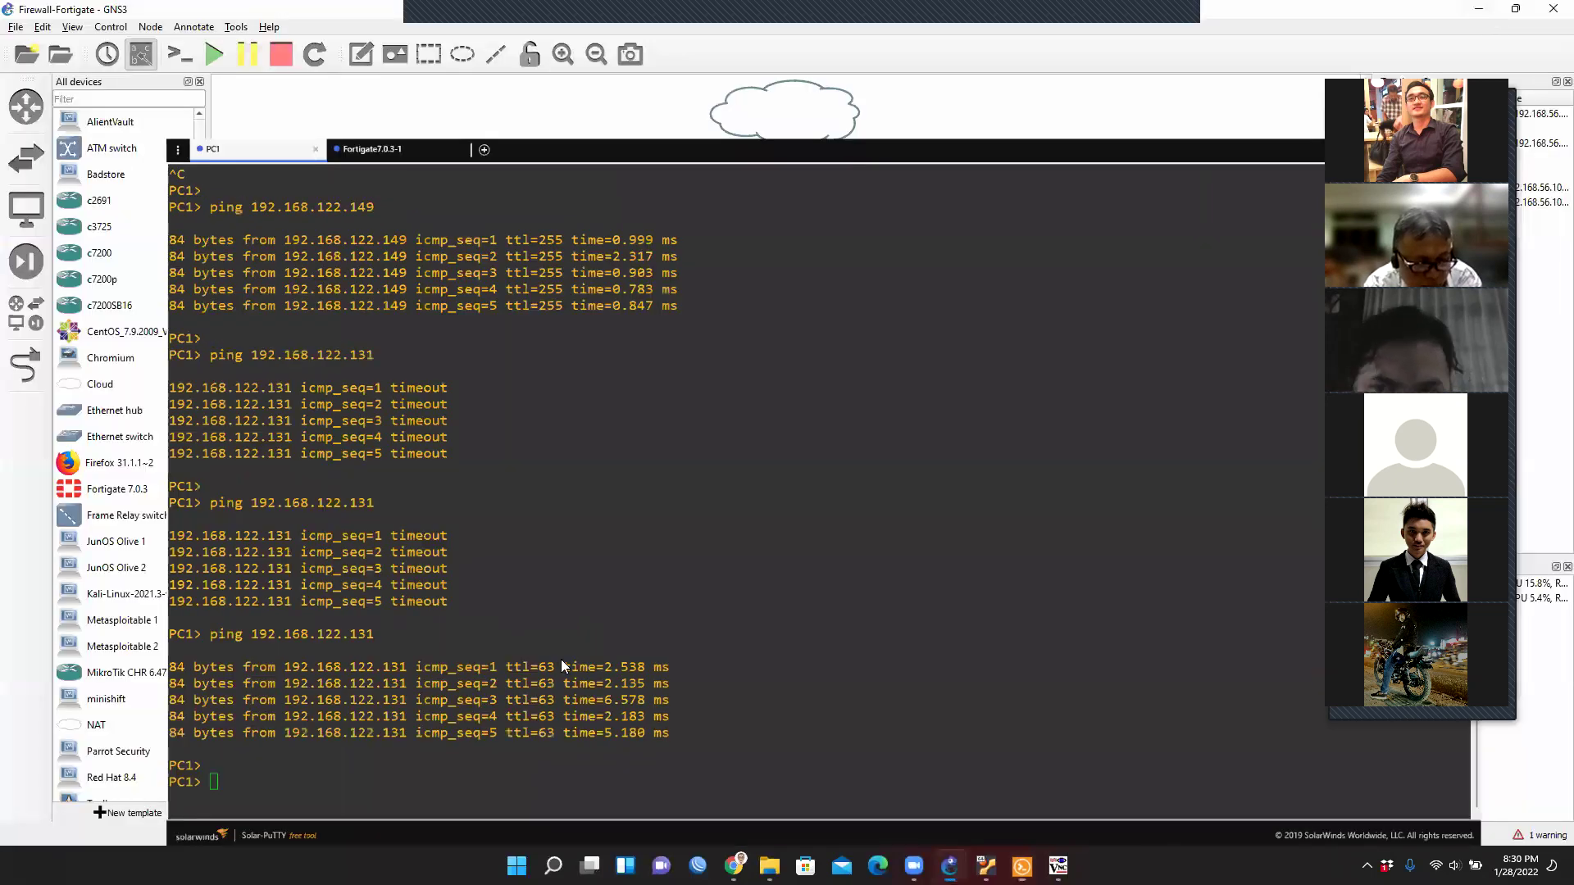
# In webterm-2's terminal, edit the previous ping to target 192.168.122.131 and run it.
pyautogui.rightClick(428, 311)
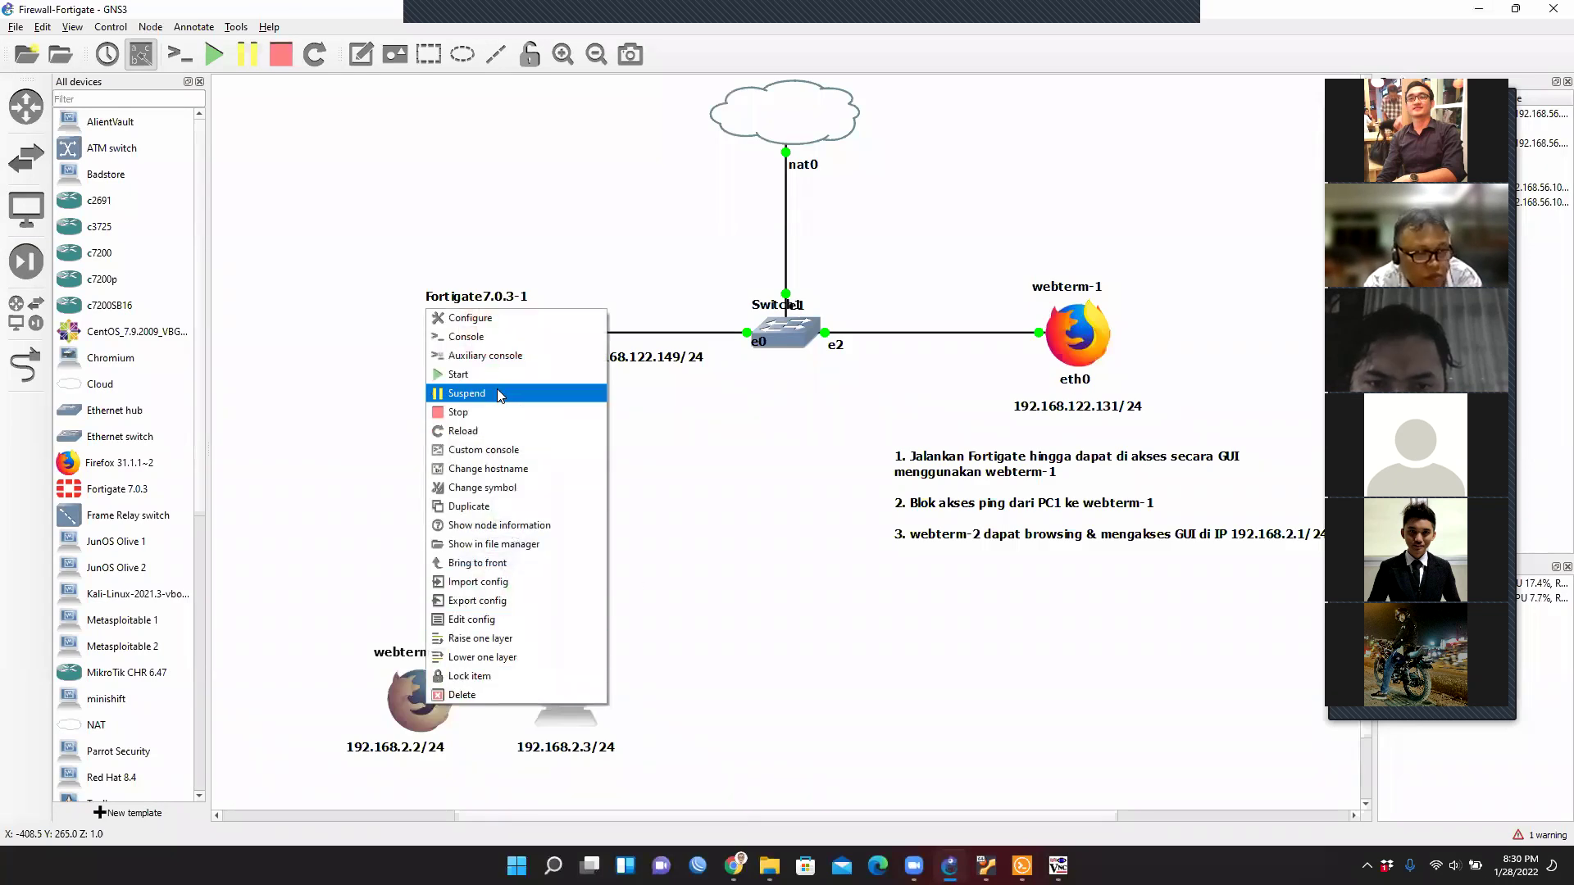
pyautogui.click(490, 340)
pyautogui.doubleClick(722, 382)
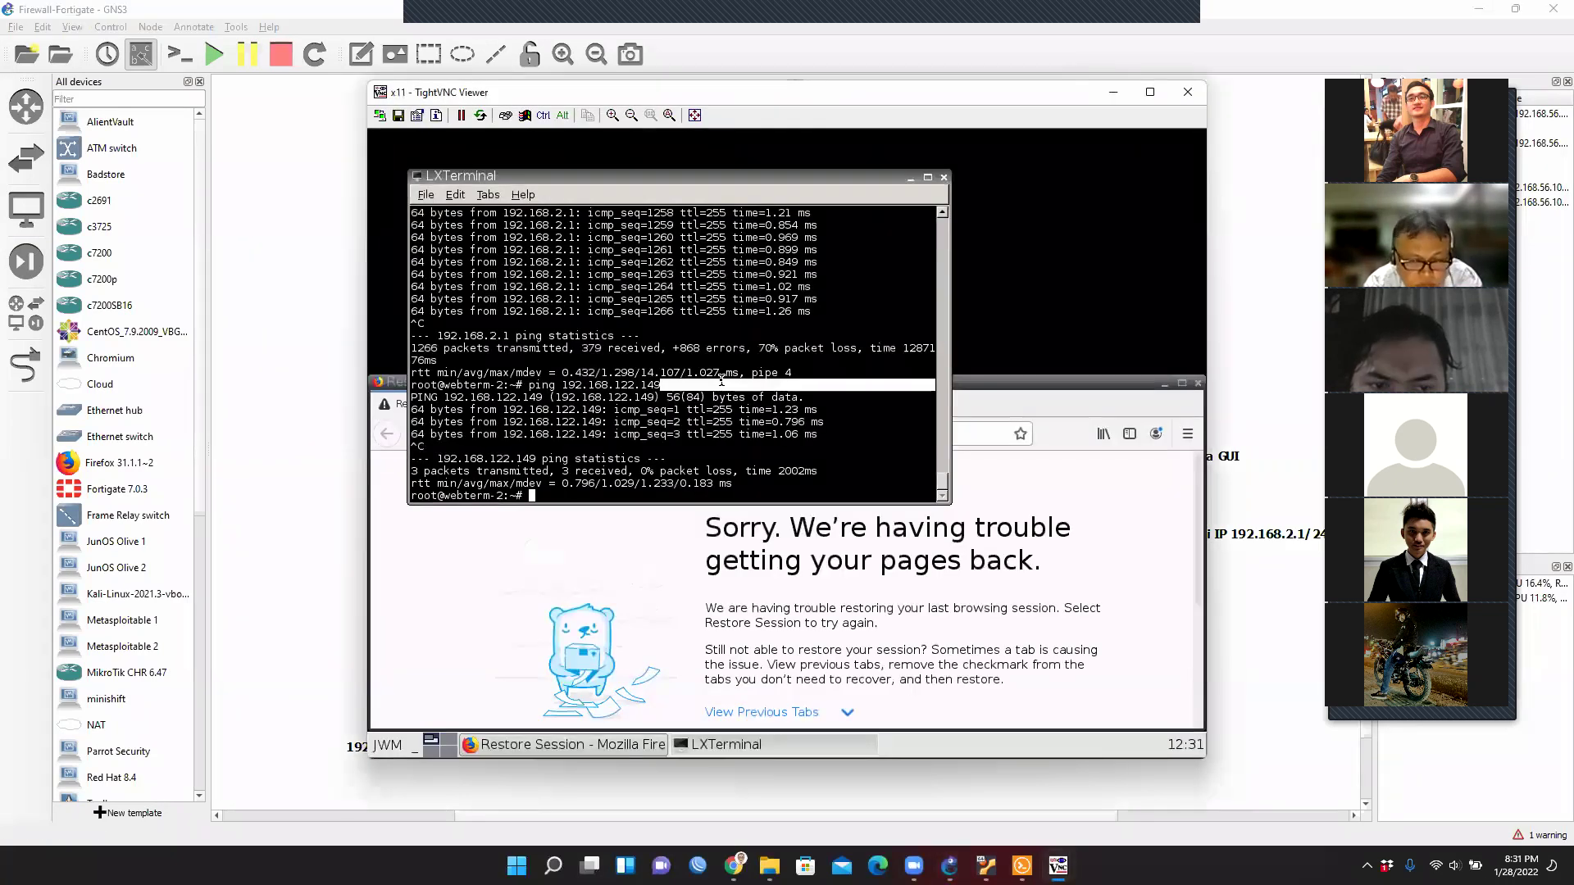
pyautogui.press('Up')
pyautogui.press('BackSpace')
pyautogui.press('BackSpace')
pyautogui.press('BackSpace')
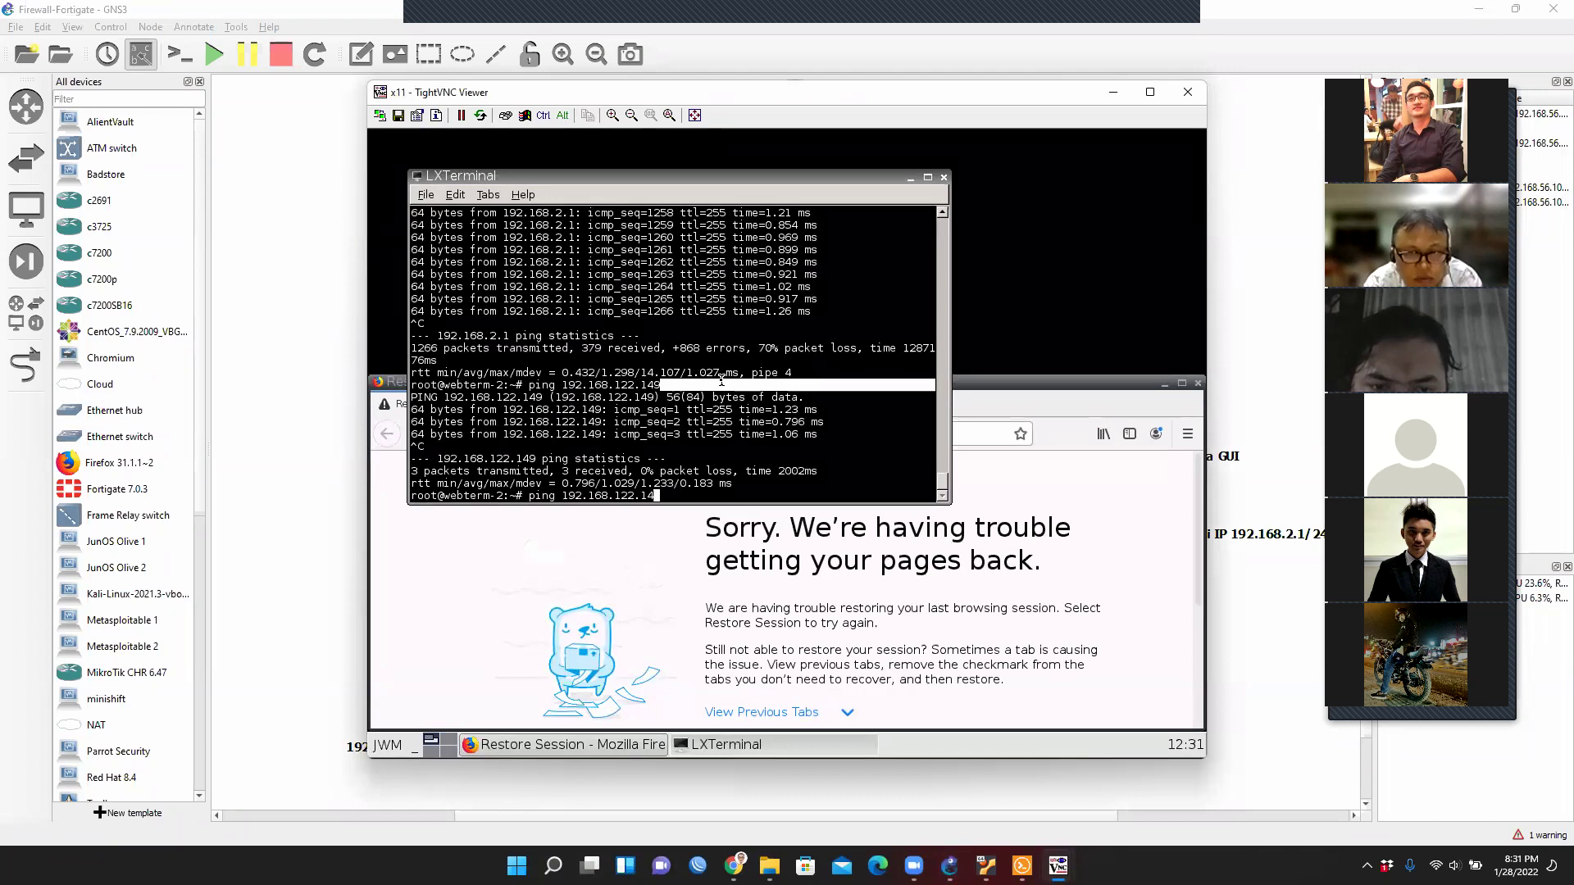
pyautogui.write('131')
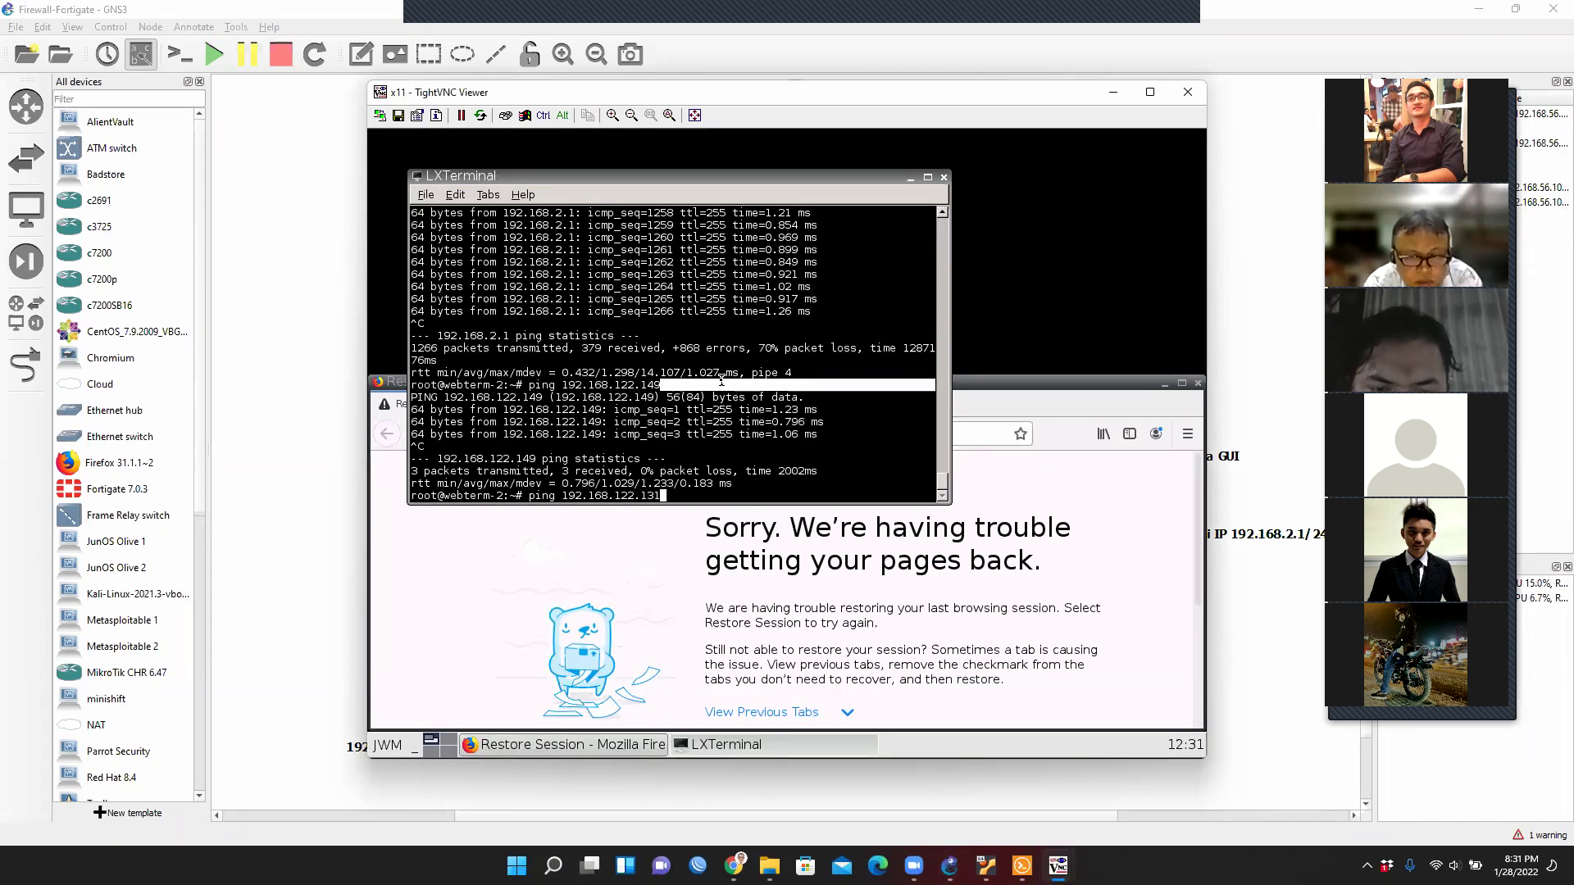
pyautogui.press('Return')
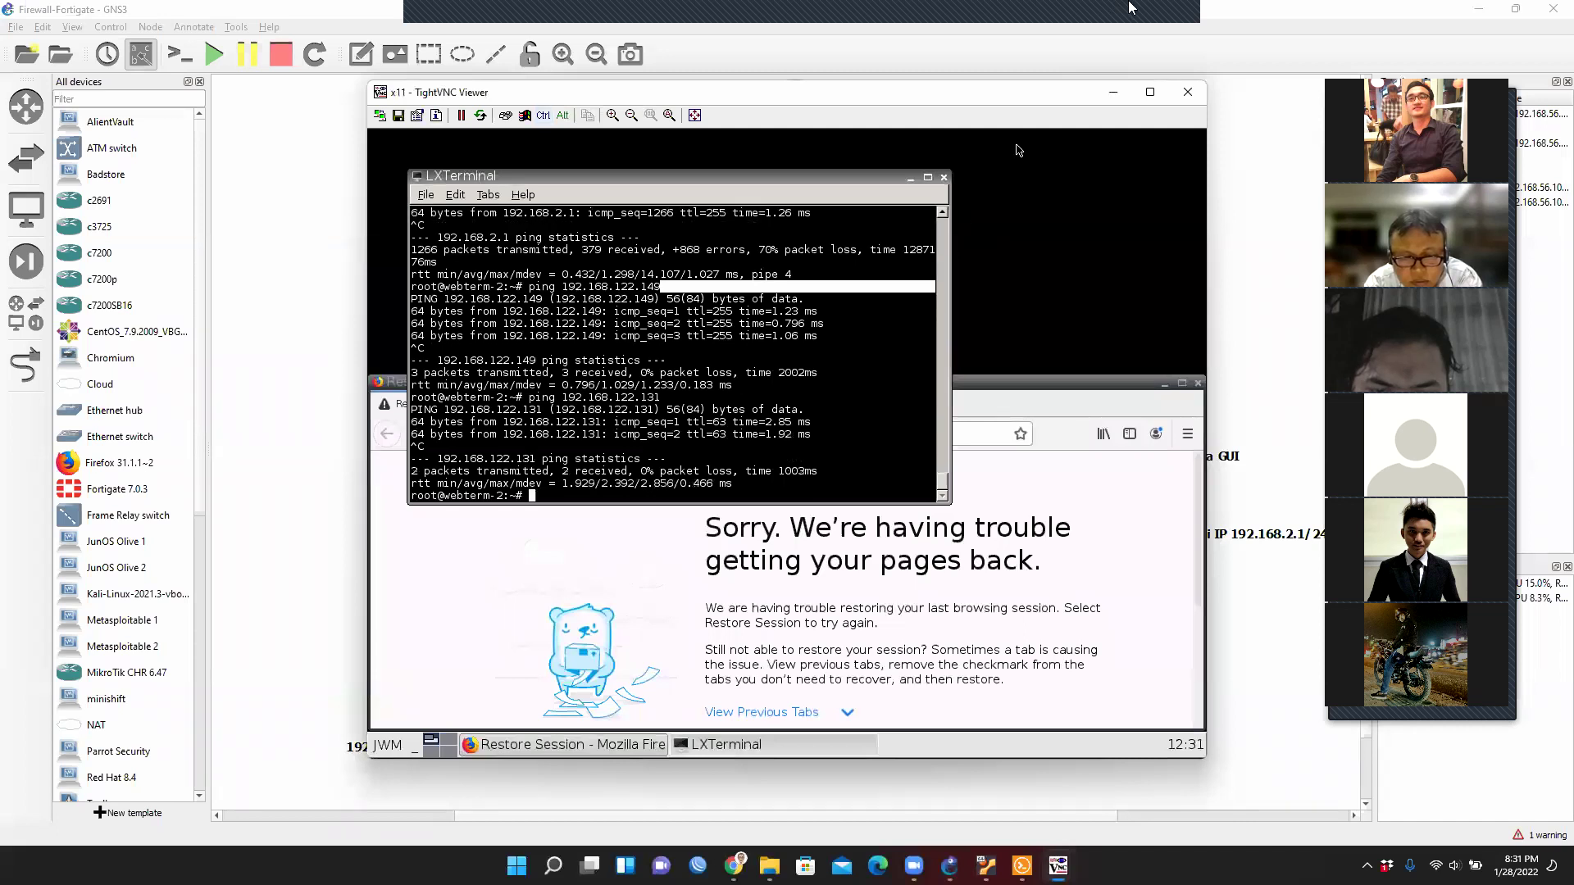
pyautogui.click(1113, 92)
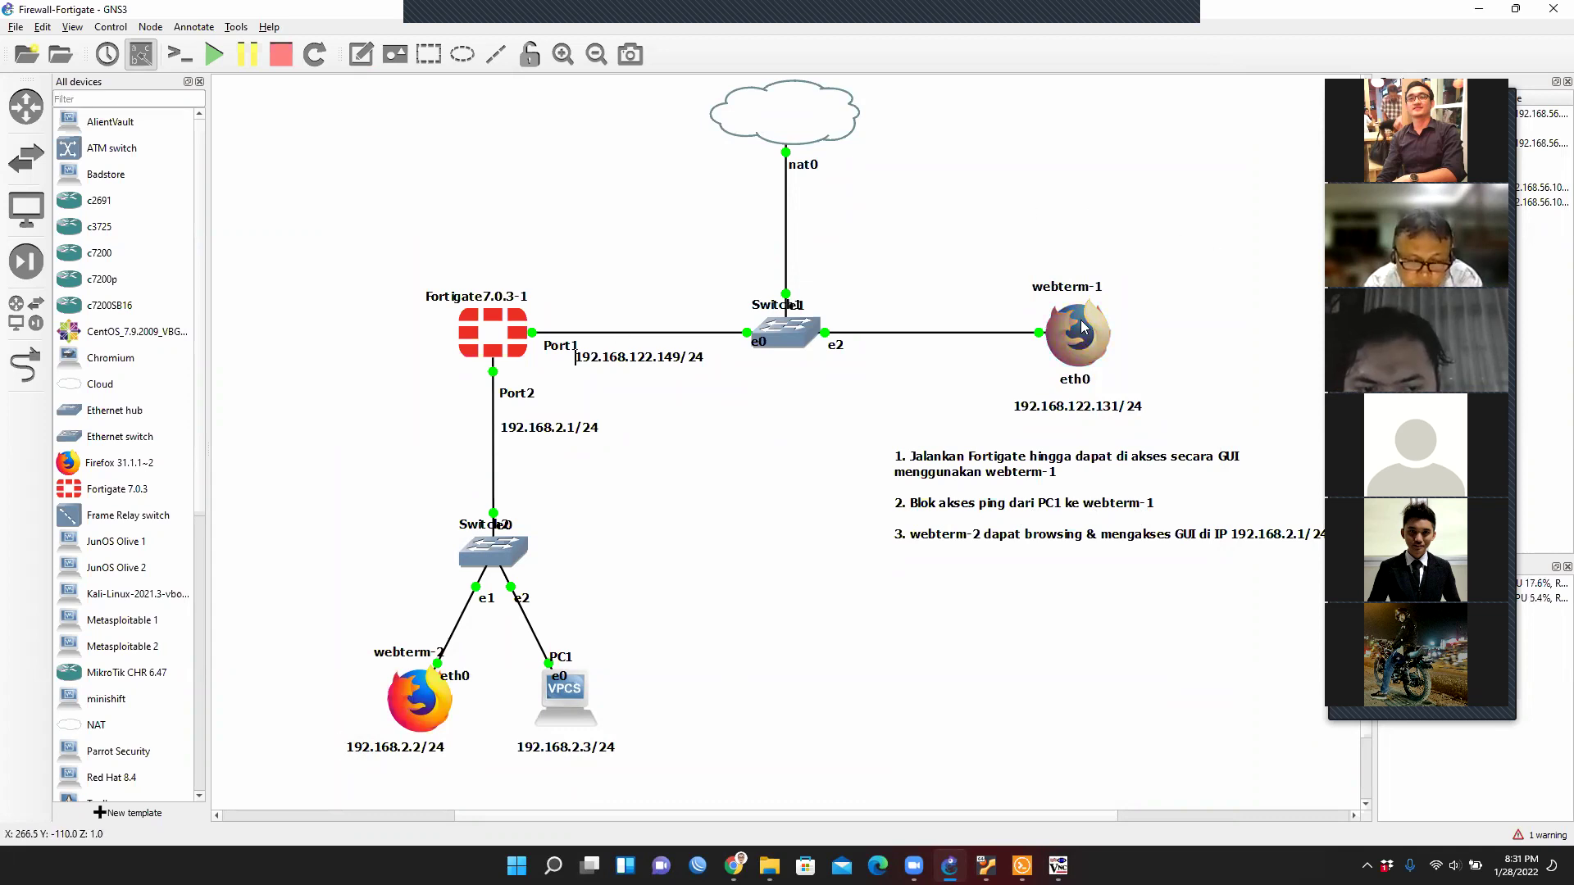
pyautogui.moveTo(1082, 326)
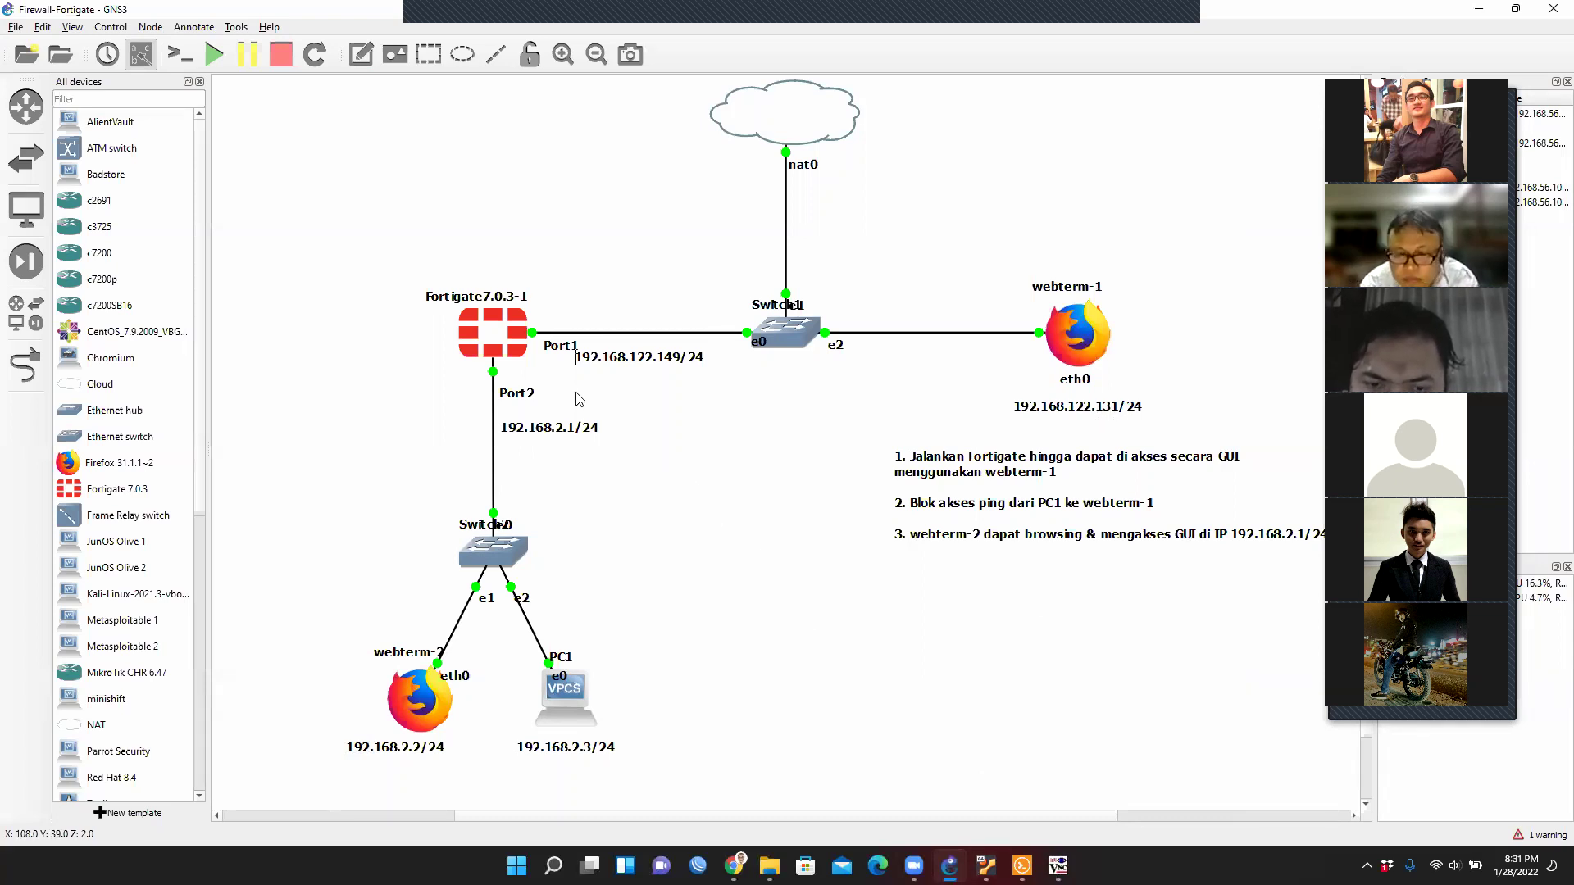
# Browse to 192.168.122.149 in webterm-1's Firefox, log in to FortiGate, and postpone setup.
pyautogui.rightClick(1088, 344)
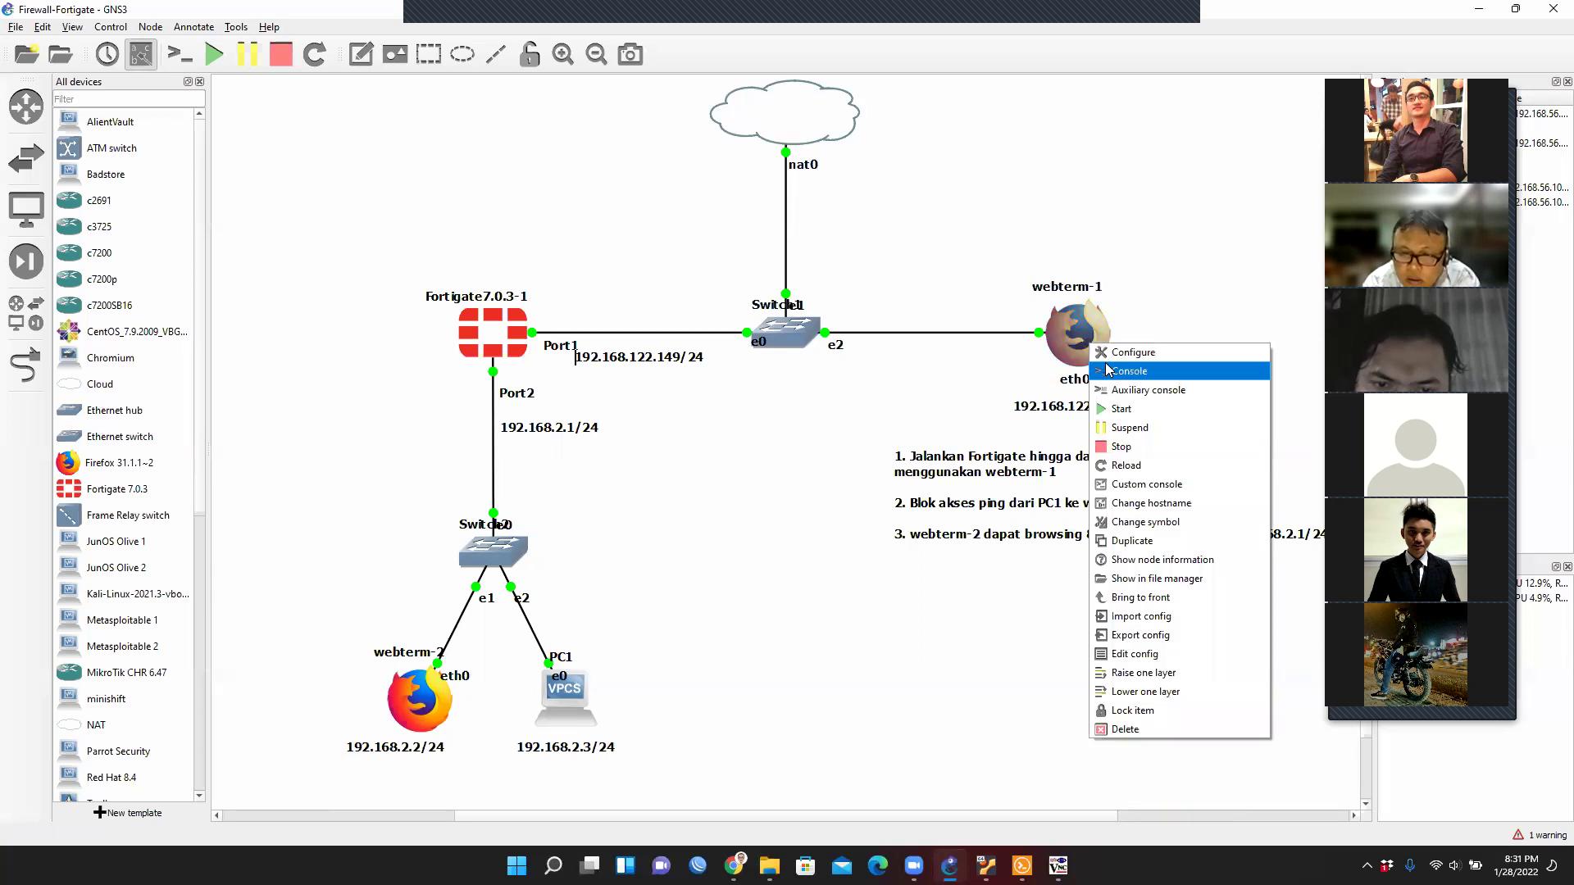
pyautogui.click(1106, 371)
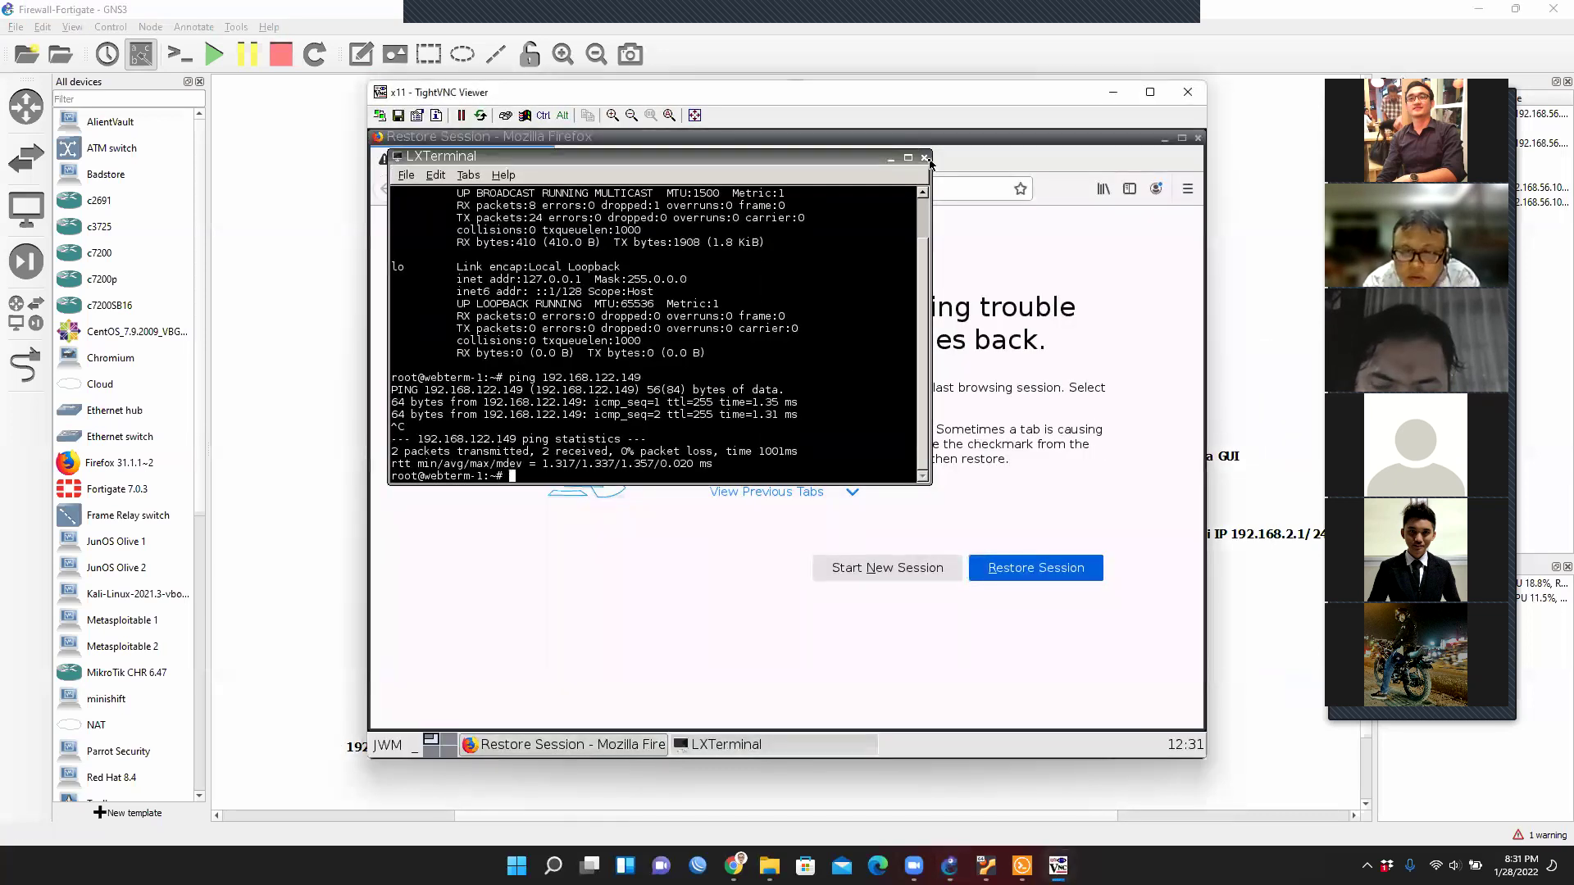
pyautogui.click(924, 157)
pyautogui.click(650, 190)
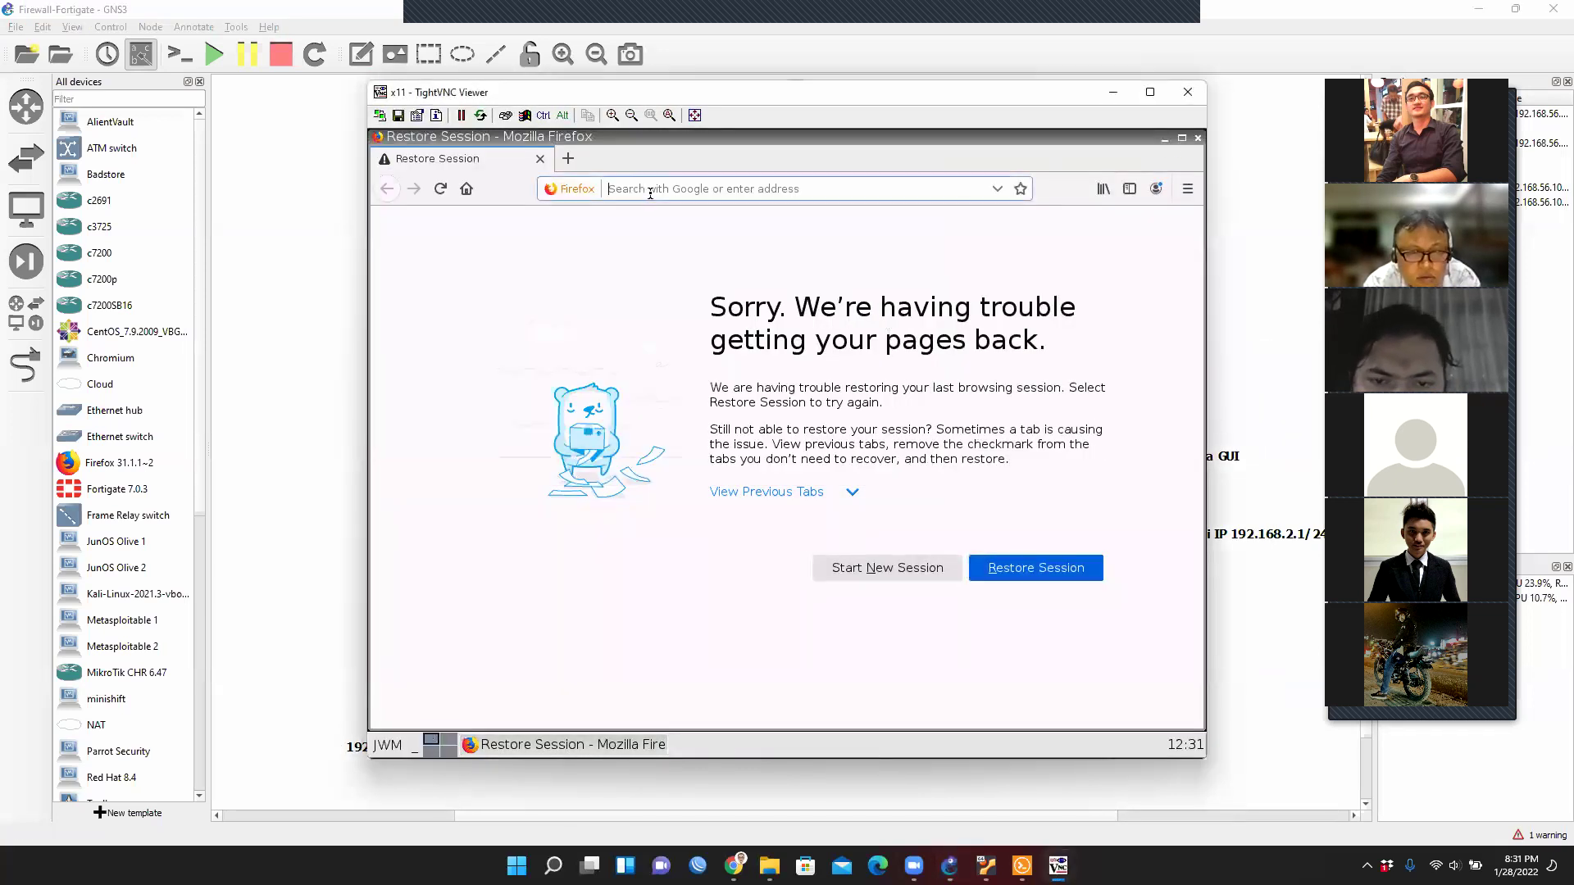
pyautogui.write('192.168.122.149')
pyautogui.press('Tab')
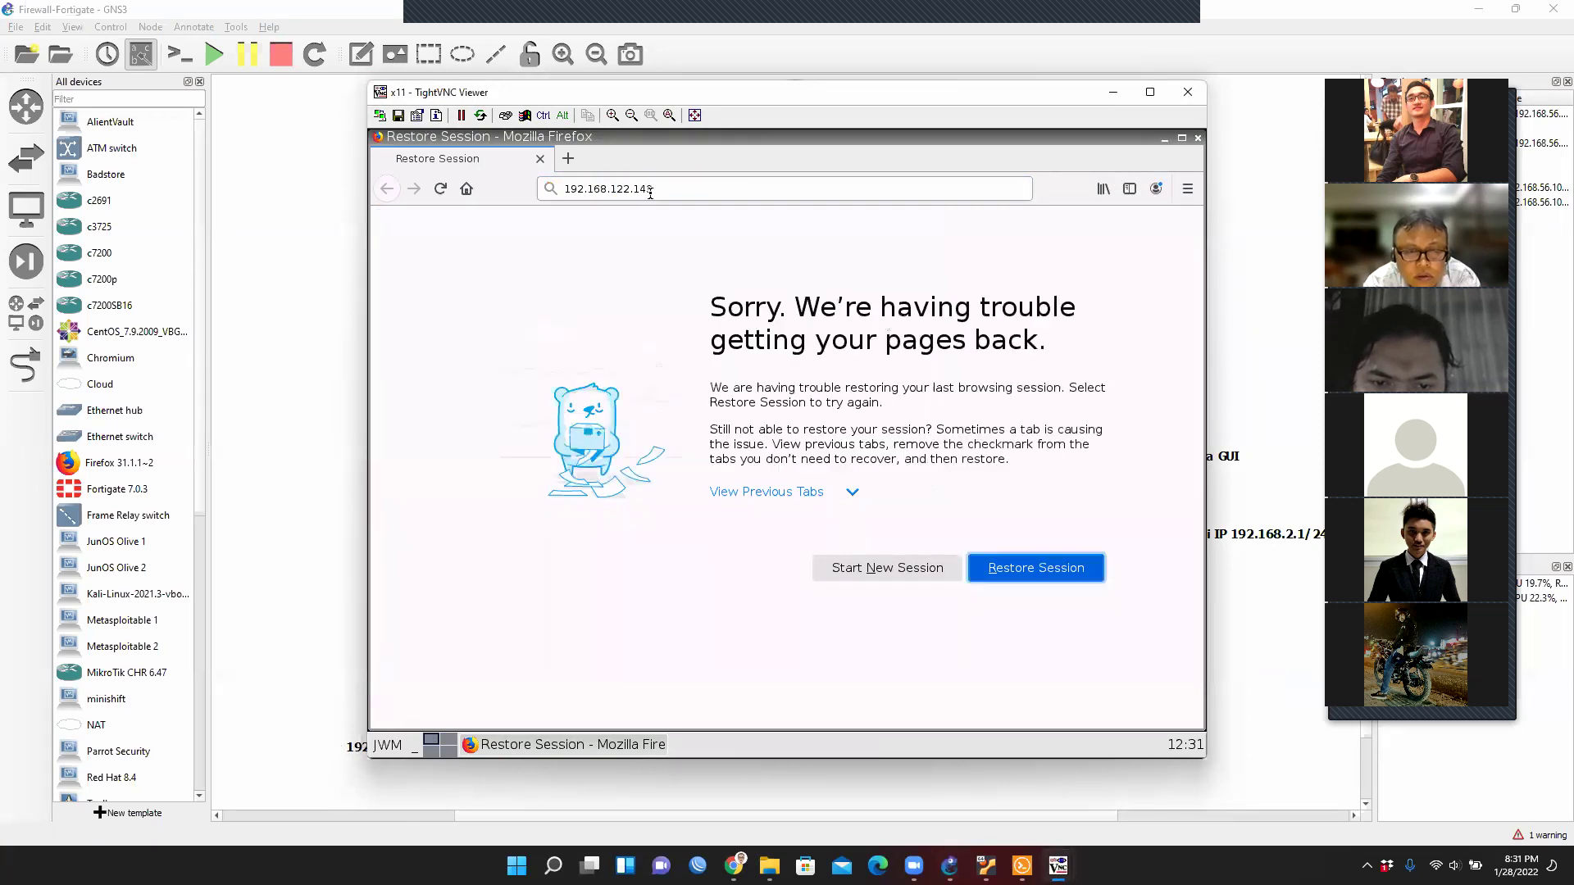
pyautogui.press('Return')
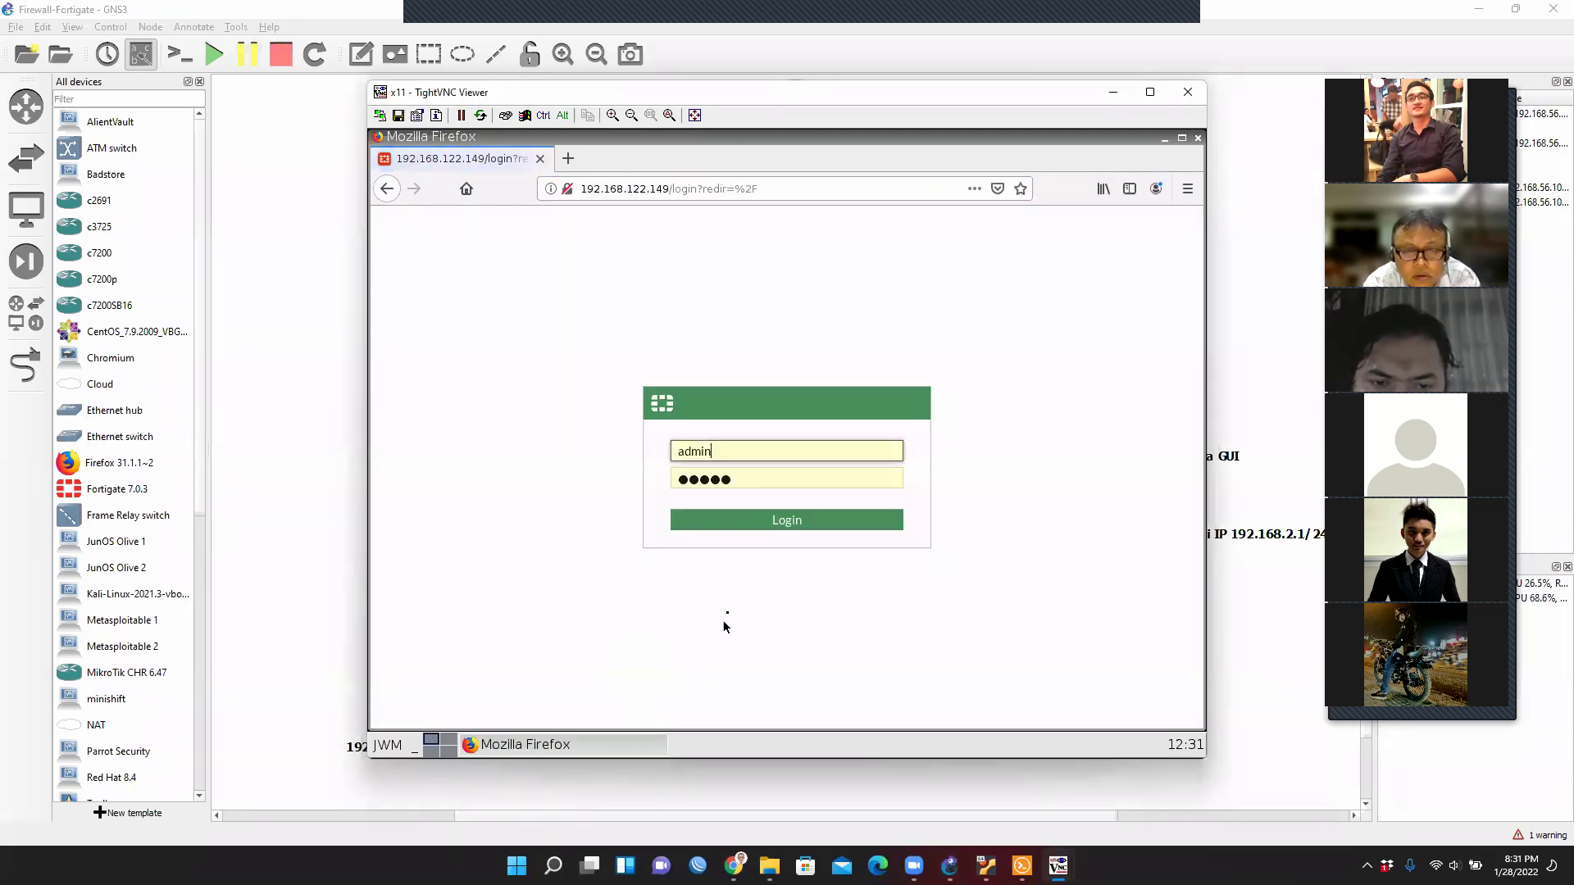
pyautogui.click(776, 525)
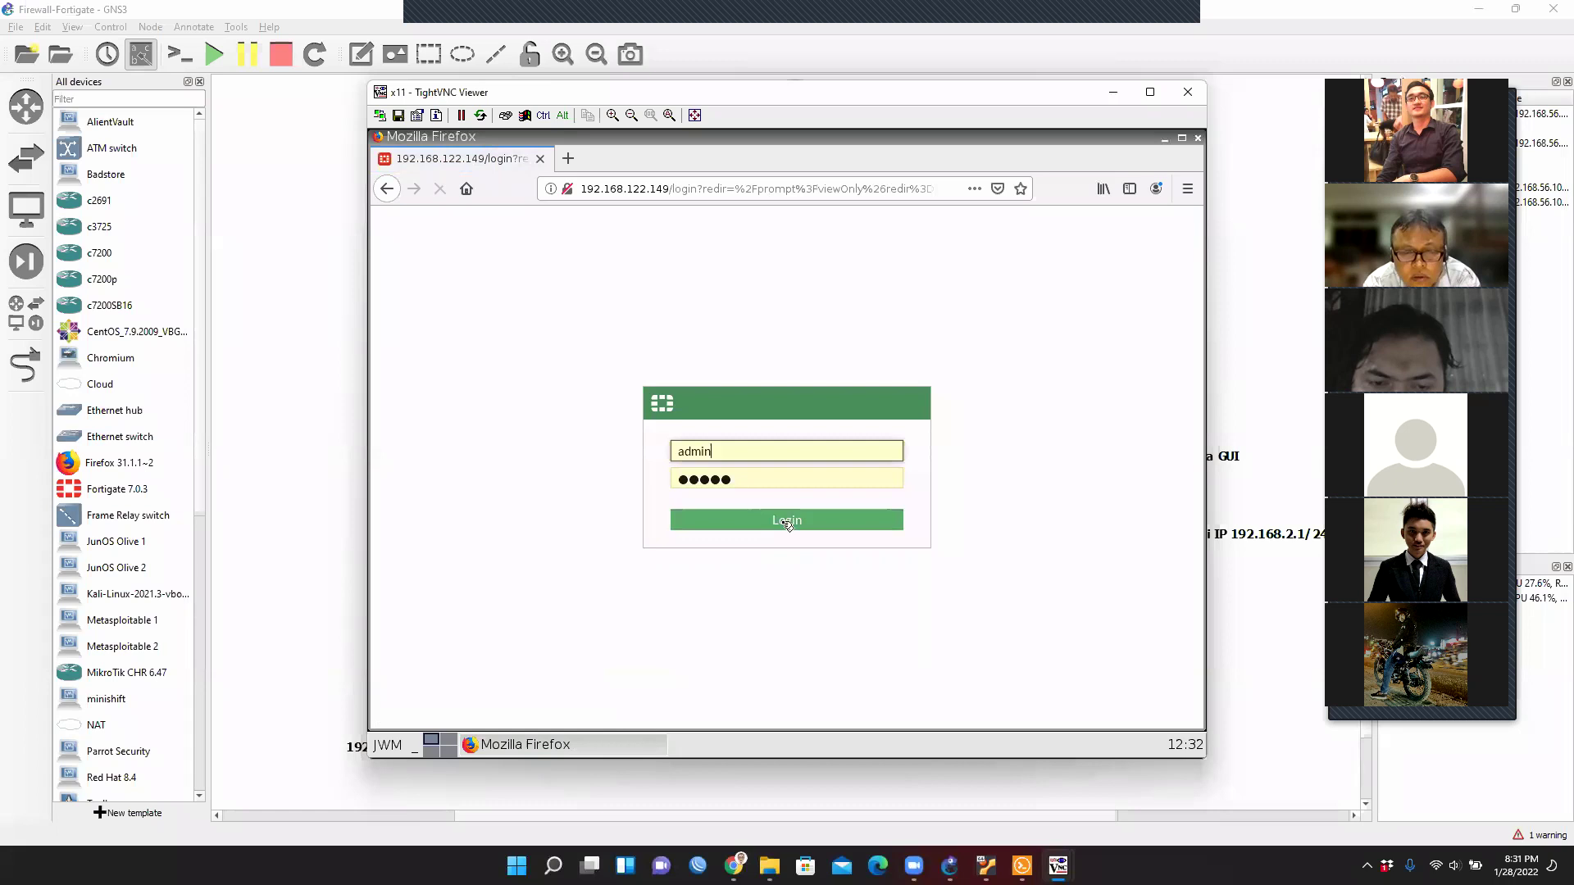
pyautogui.click(762, 526)
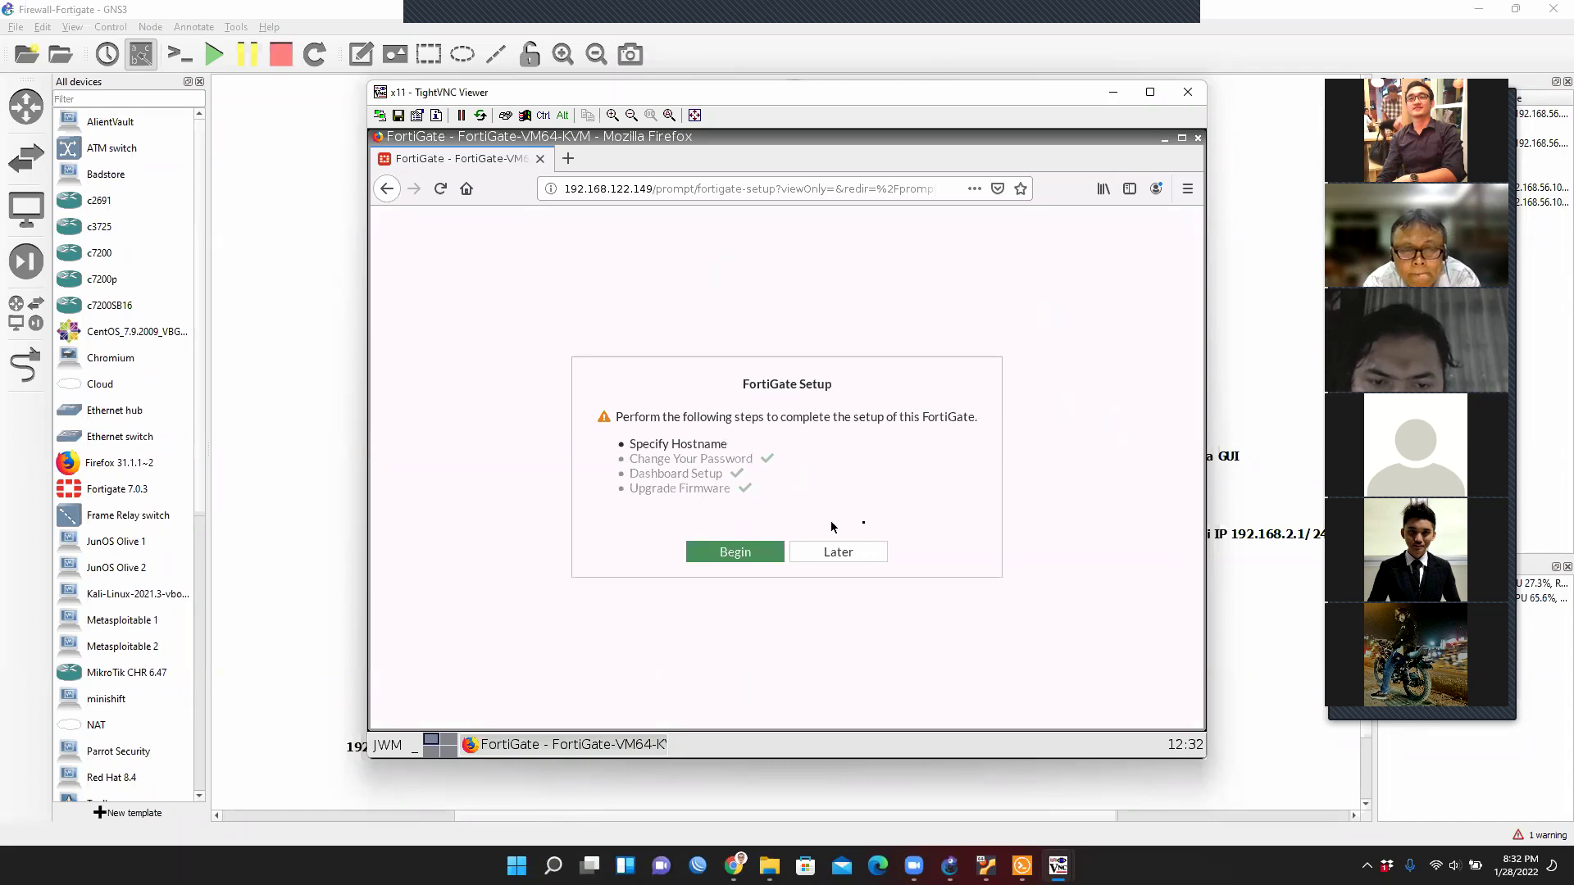
pyautogui.click(838, 547)
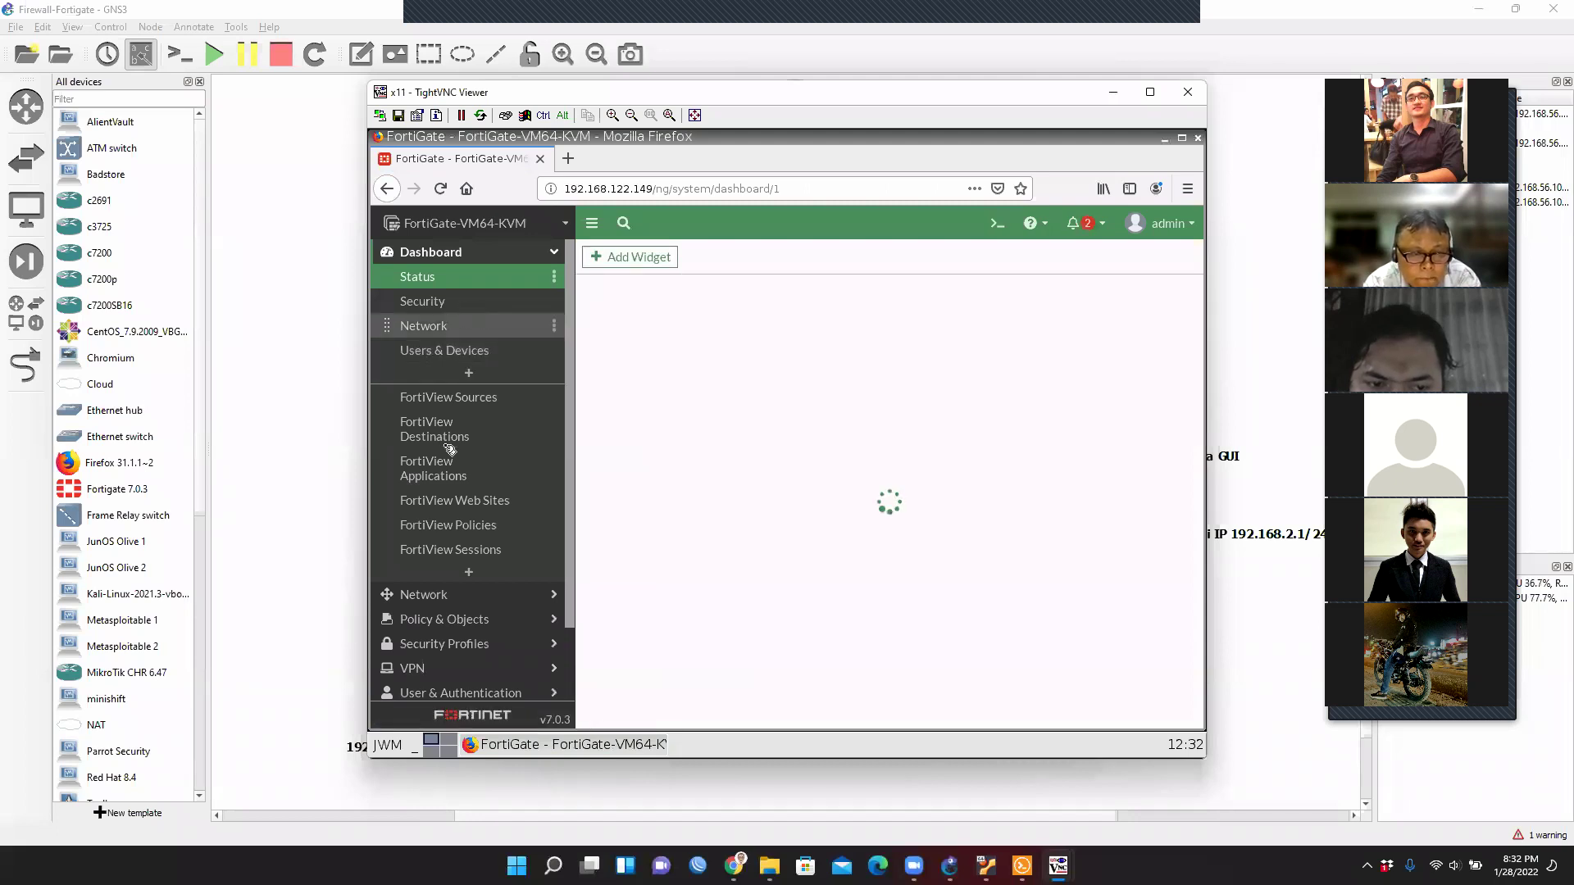
# Open Policy & Objects > Firewall Policy and review the port1/port2 accept rules and Implicit Deny.
pyautogui.click(459, 620)
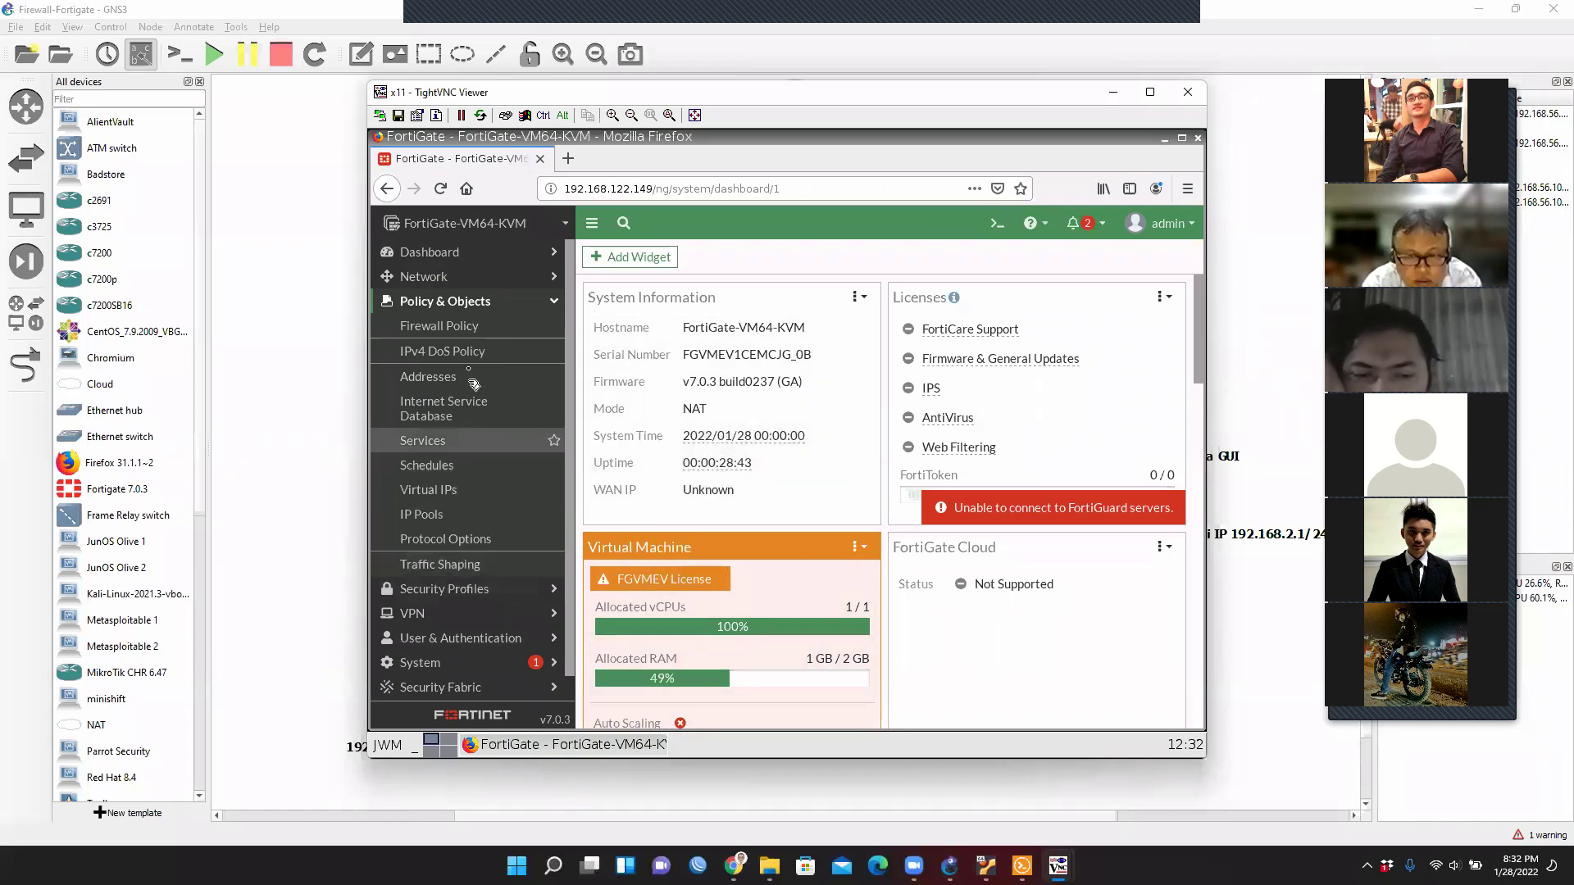
pyautogui.click(459, 328)
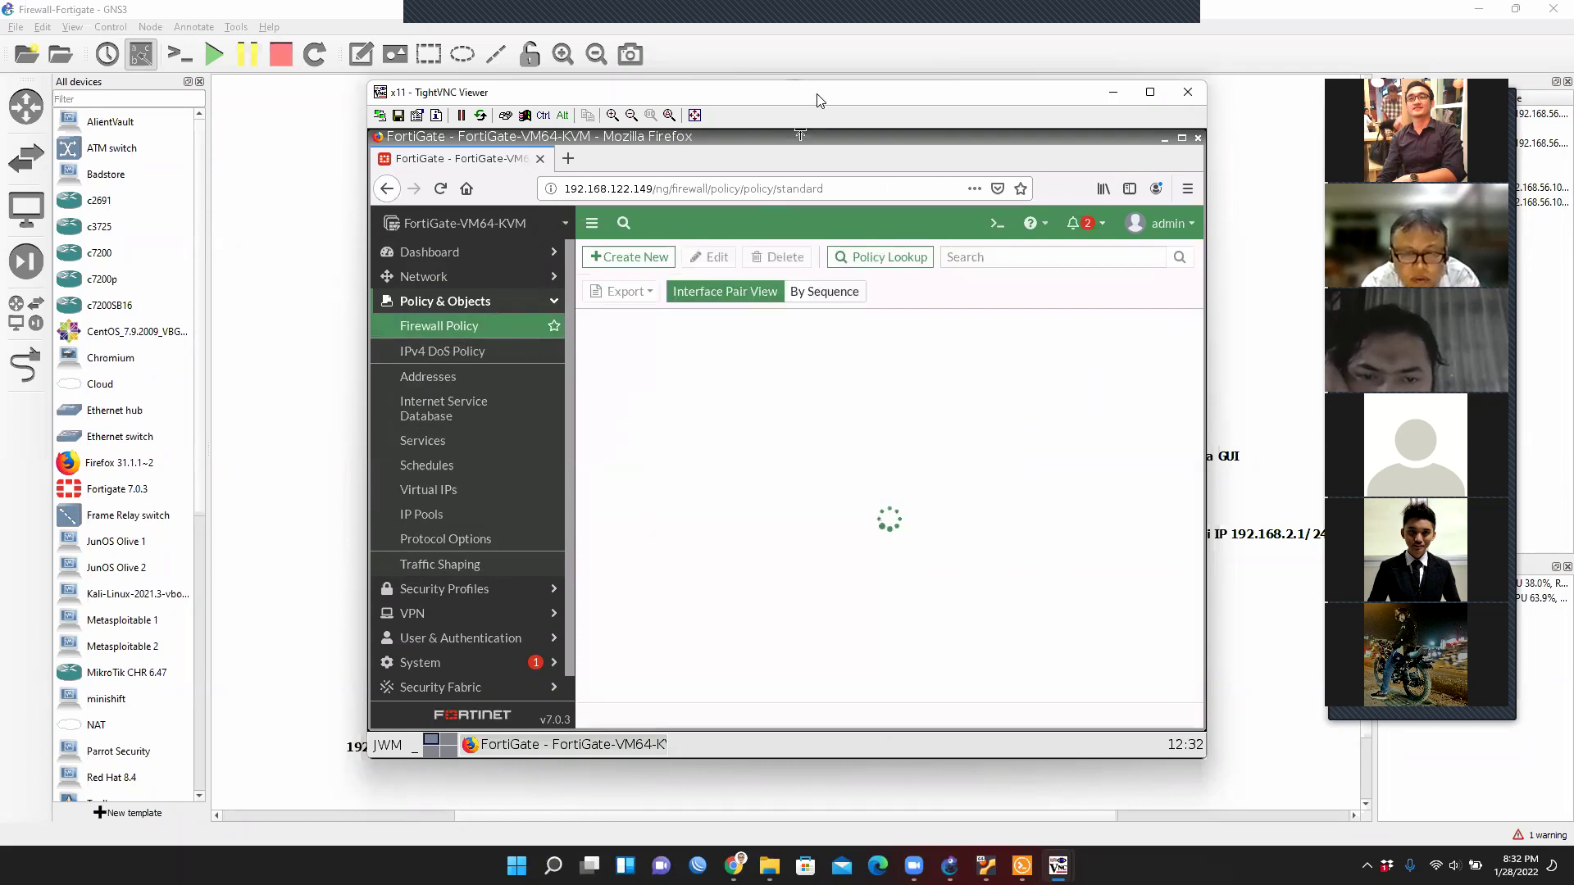
pyautogui.moveTo(817, 100); pyautogui.dragTo(931, 779)
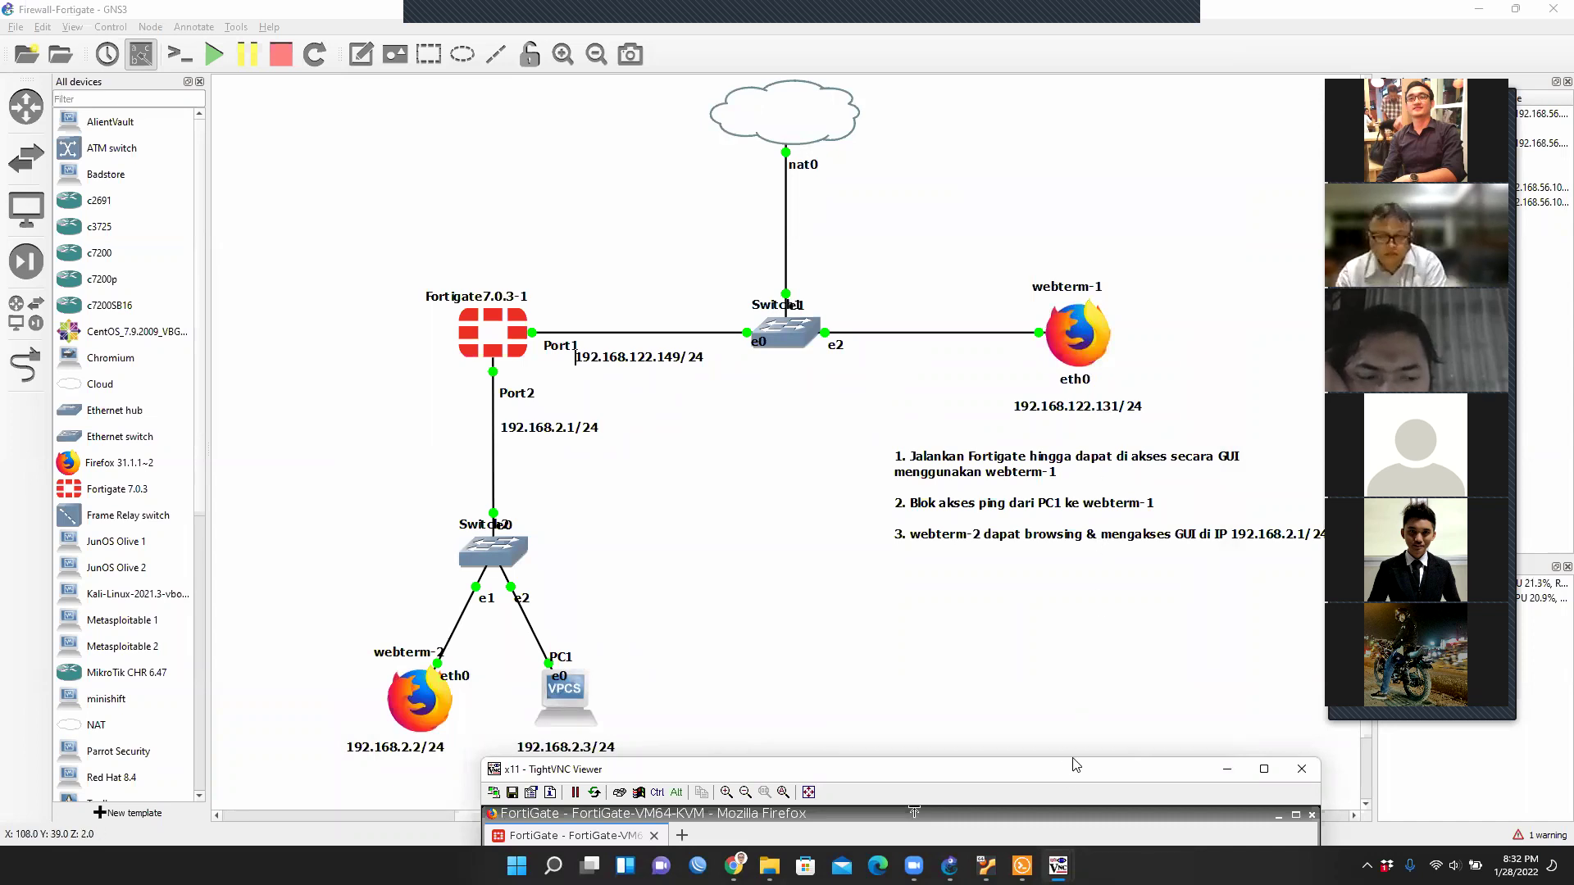
pyautogui.moveTo(1076, 765); pyautogui.dragTo(1073, 45)
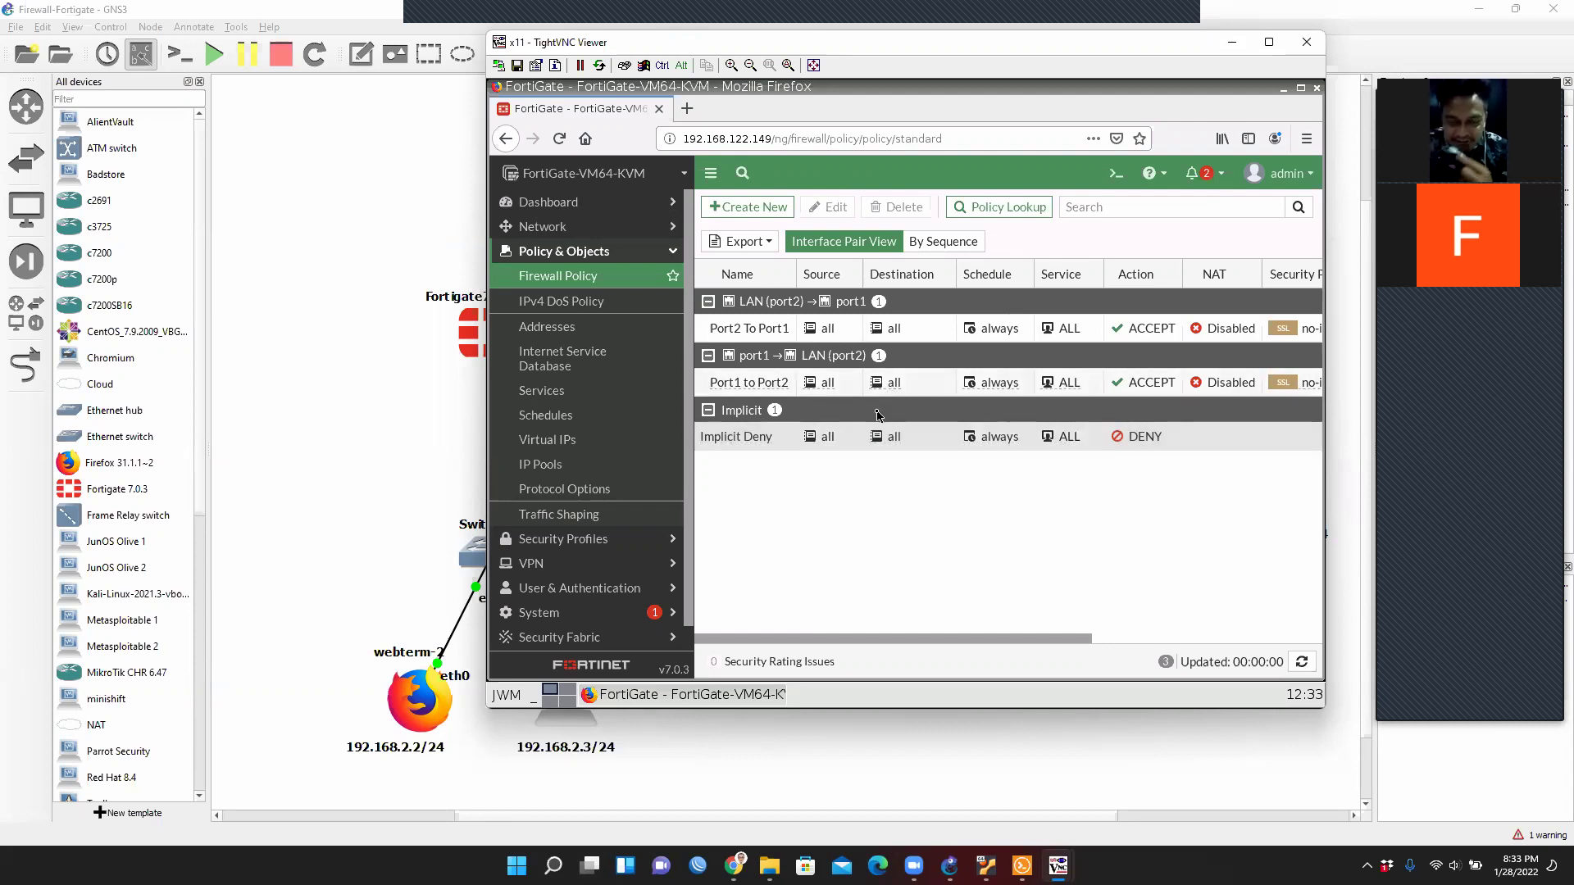
pyautogui.click(873, 439)
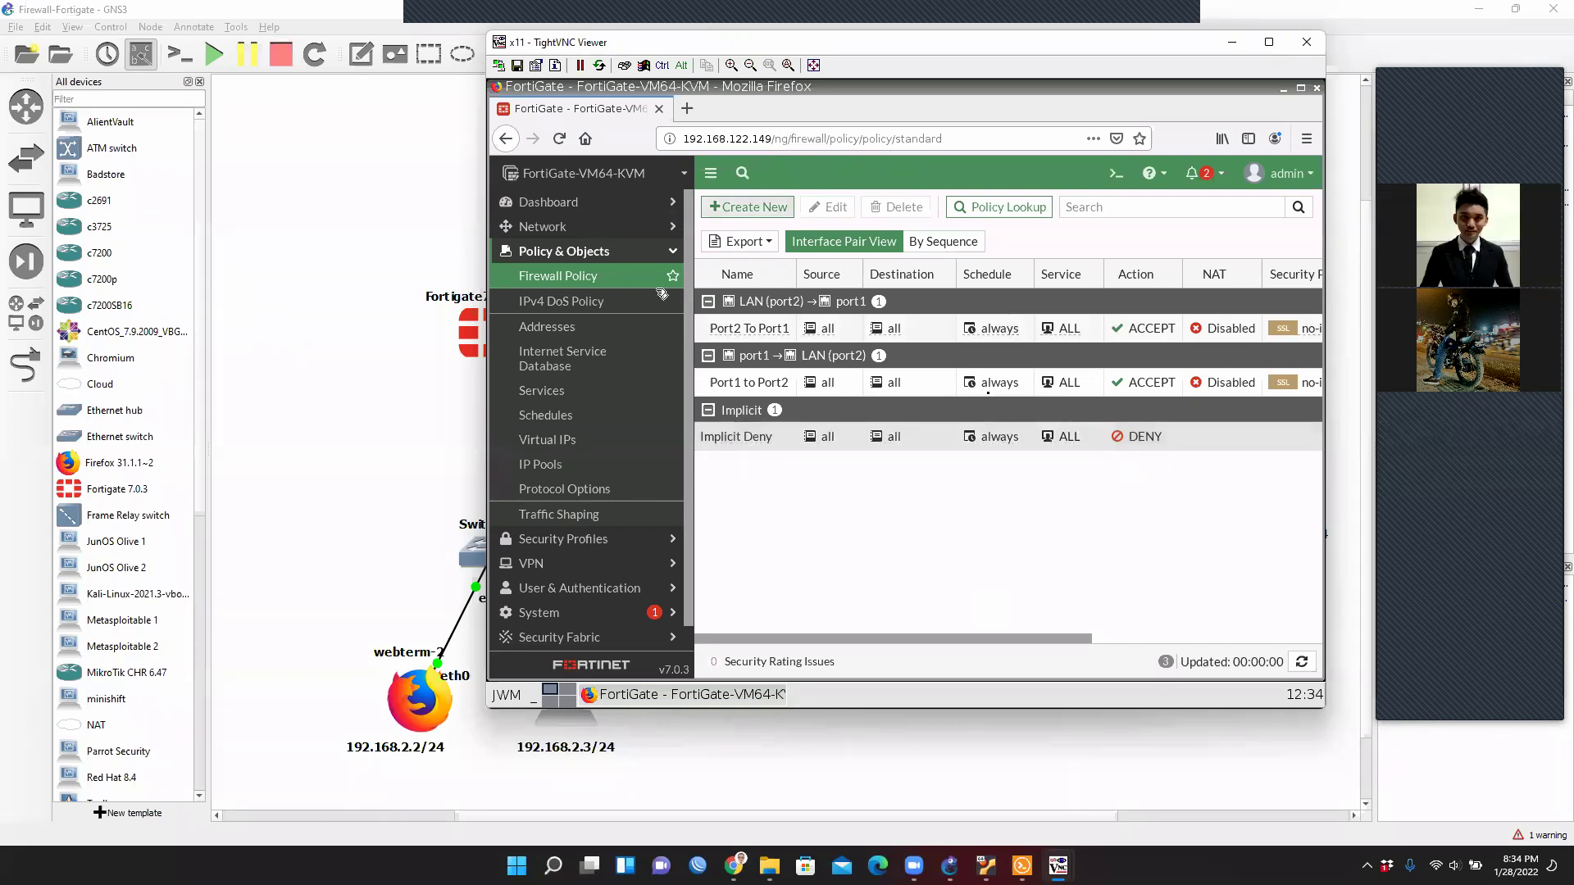
pyautogui.moveTo(1321, 381)
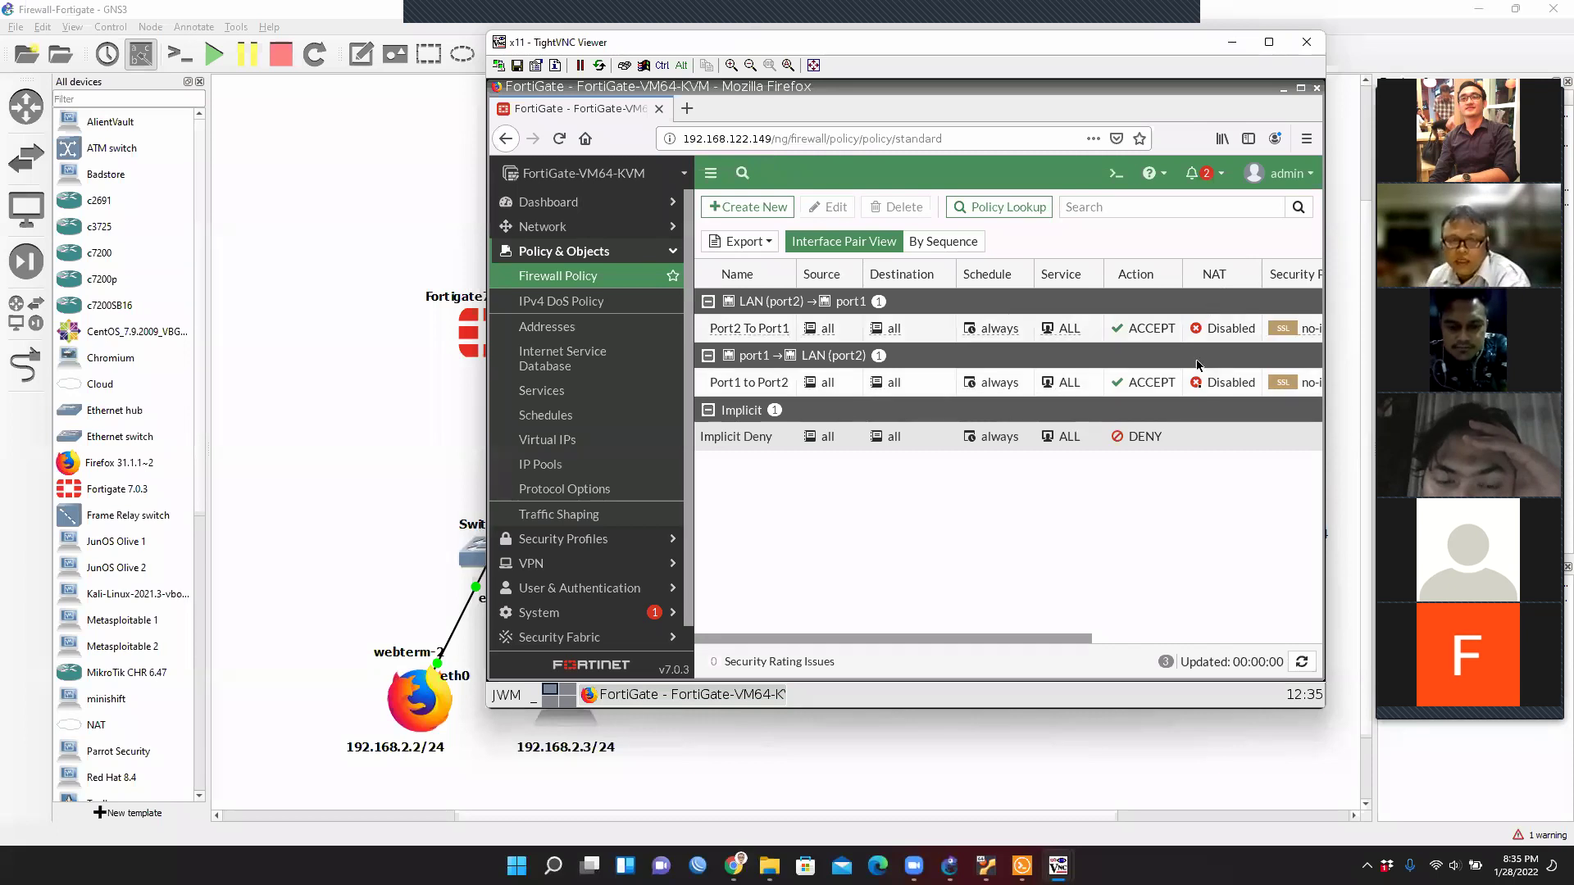
# Create a new FortiGate firewall policy, opening the blank New Policy form.
pyautogui.click(751, 210)
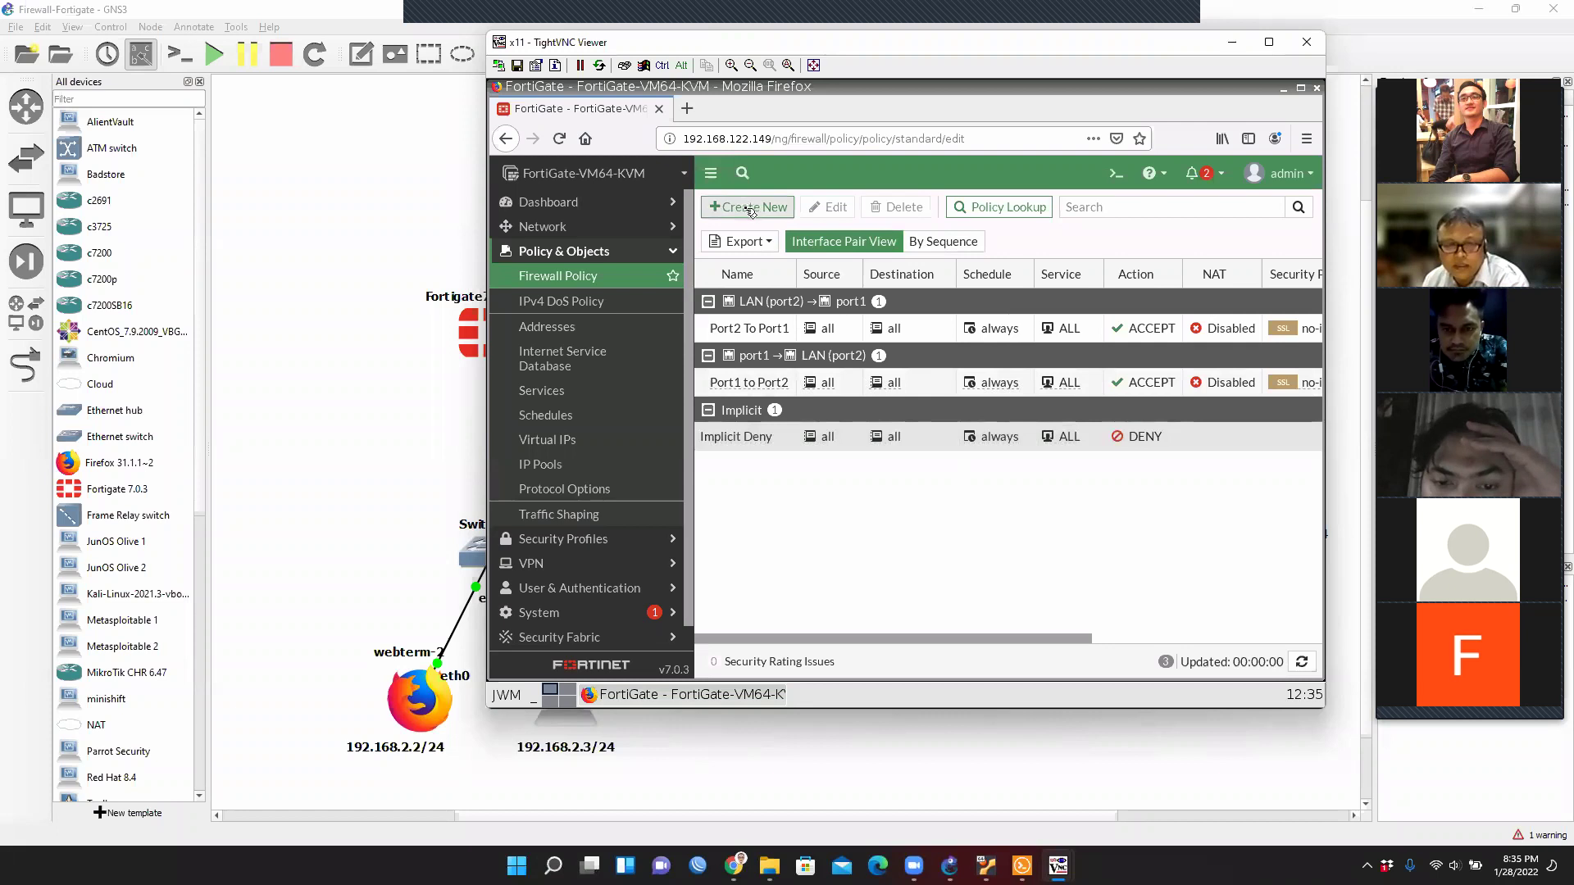
pyautogui.moveTo(1058, 865)
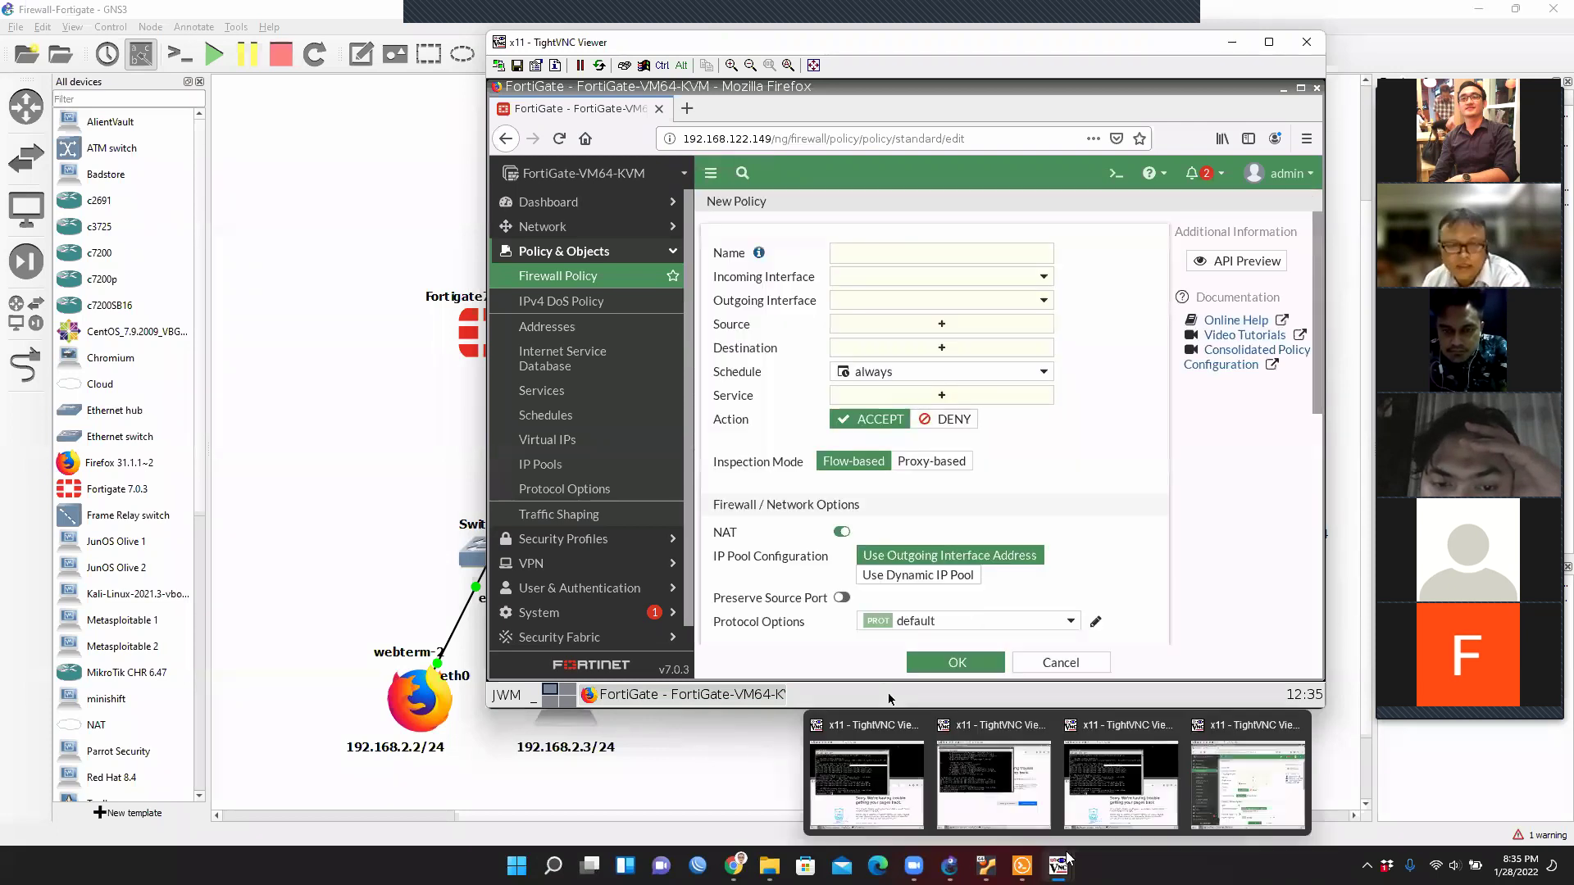
pyautogui.click(870, 257)
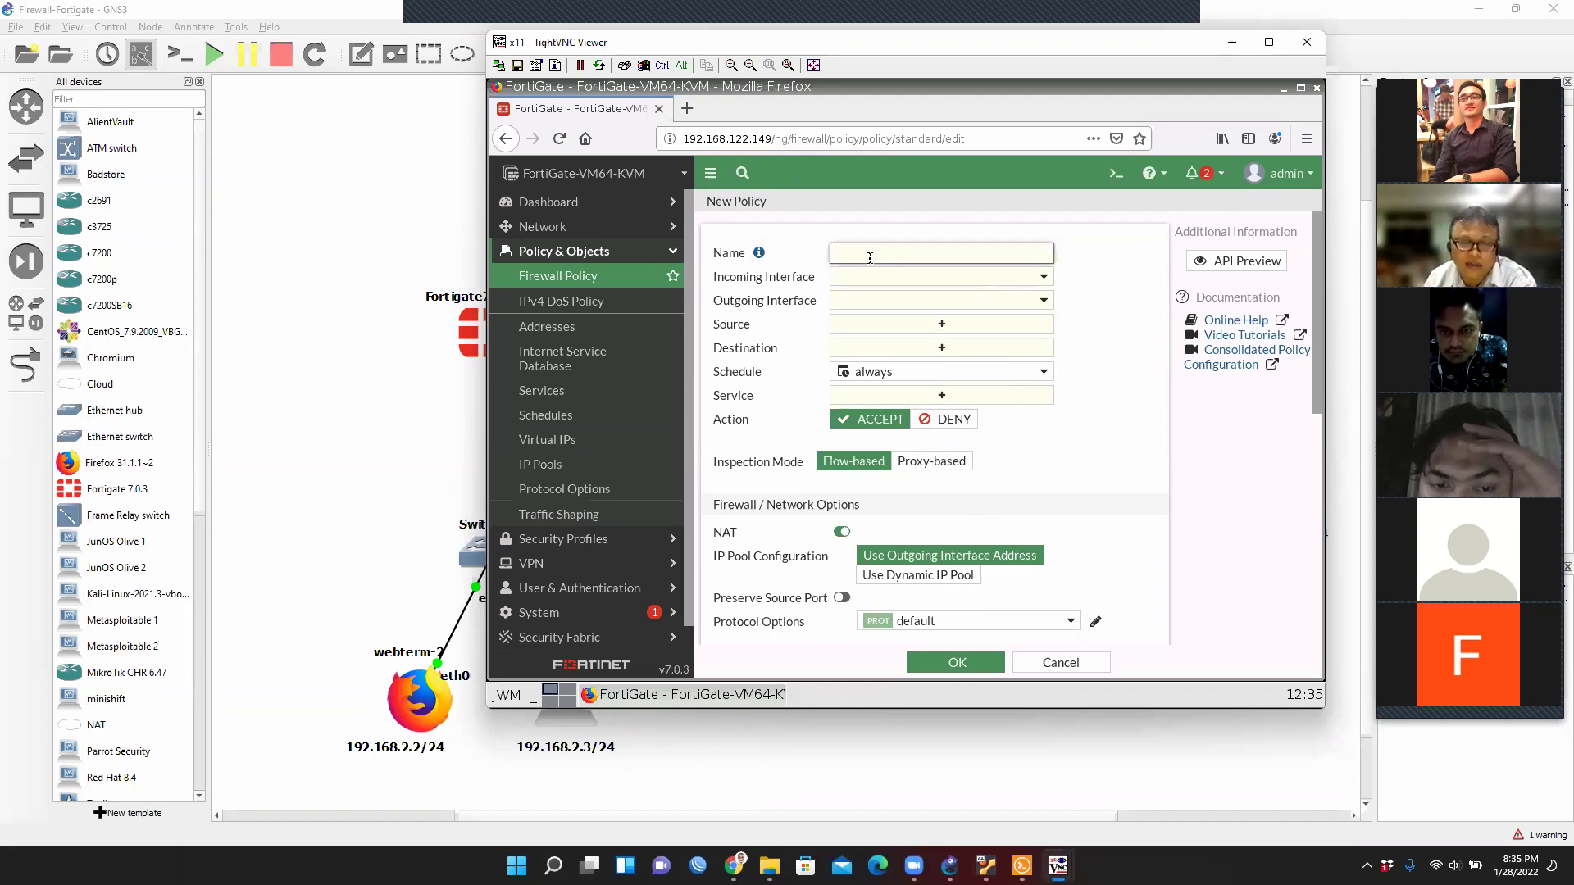
# Zoom out the GNS3 canvas and narrow the device dock, then restore the New Policy form.
pyautogui.click(941, 29)
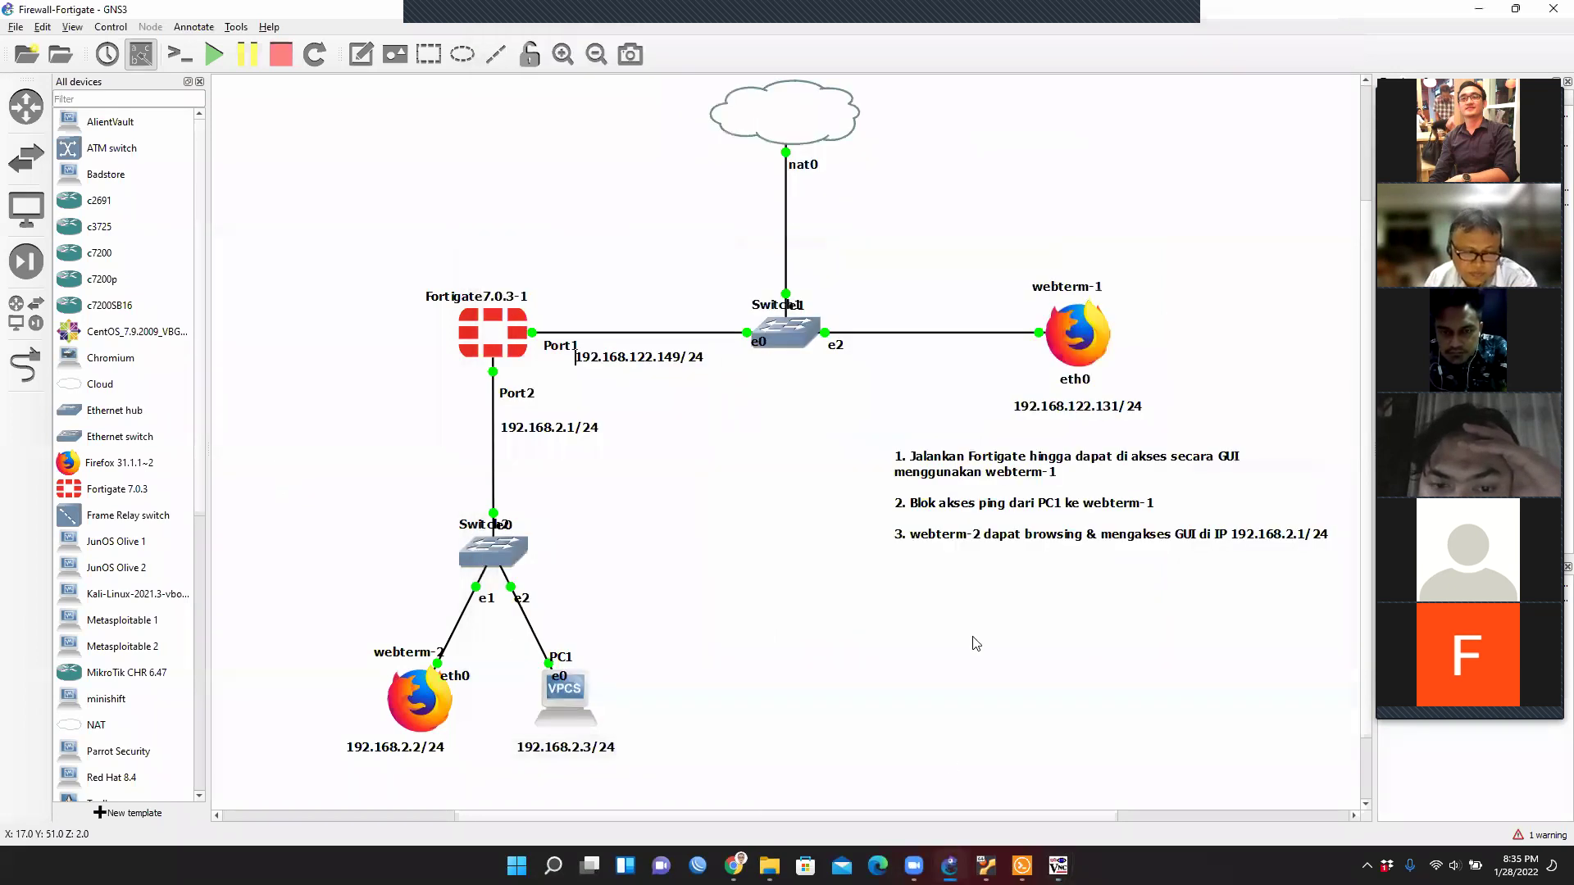
pyautogui.moveTo(800, 813); pyautogui.dragTo(875, 822)
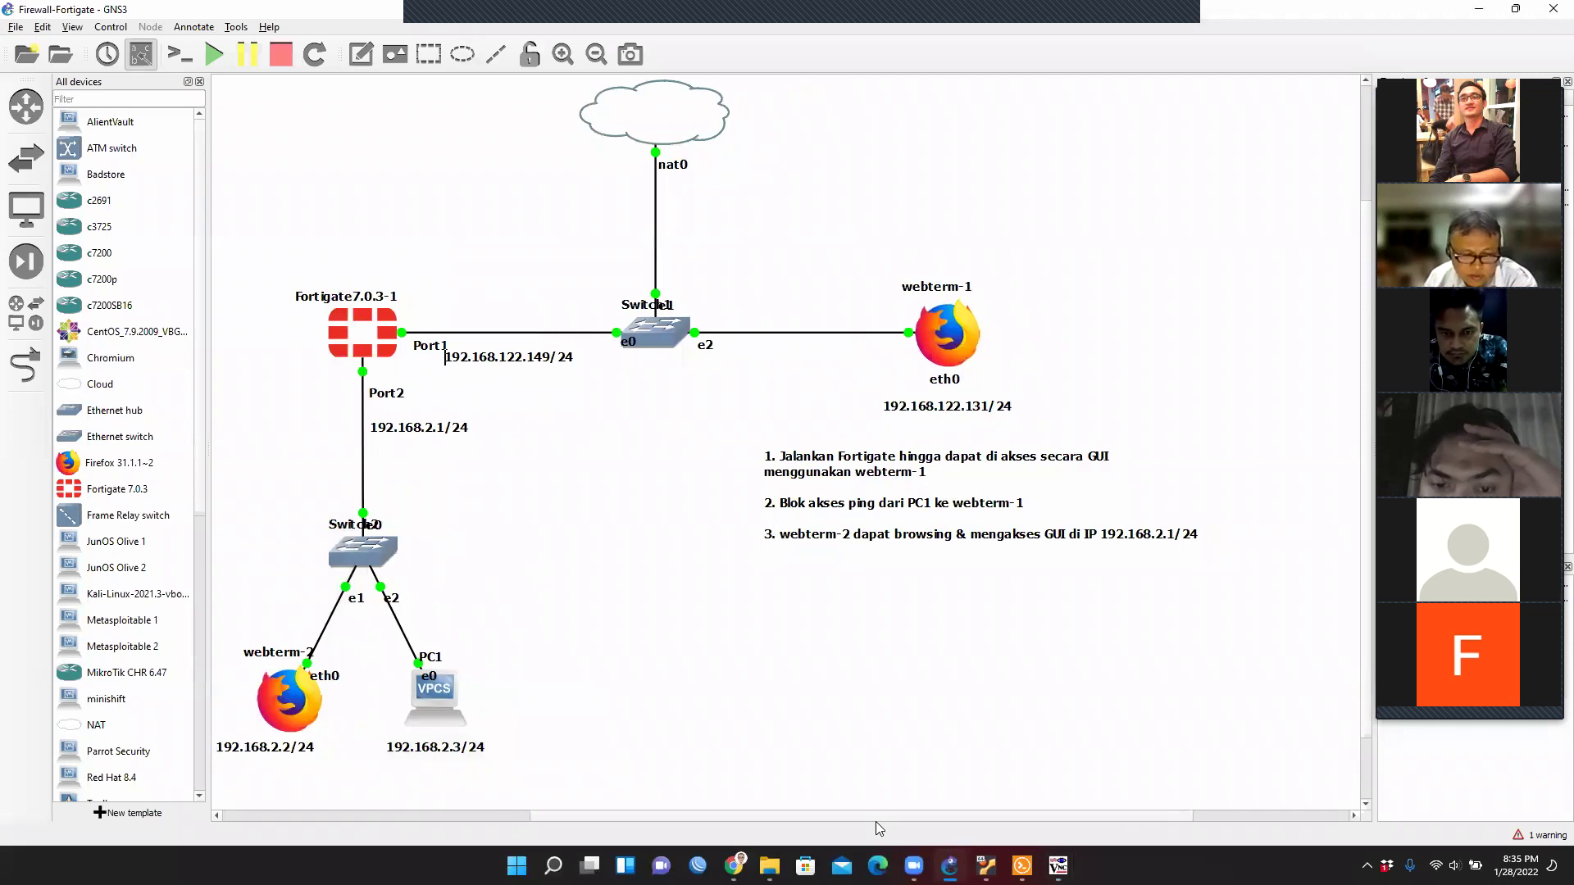
pyautogui.click(603, 56)
pyautogui.moveTo(817, 816); pyautogui.dragTo(893, 816)
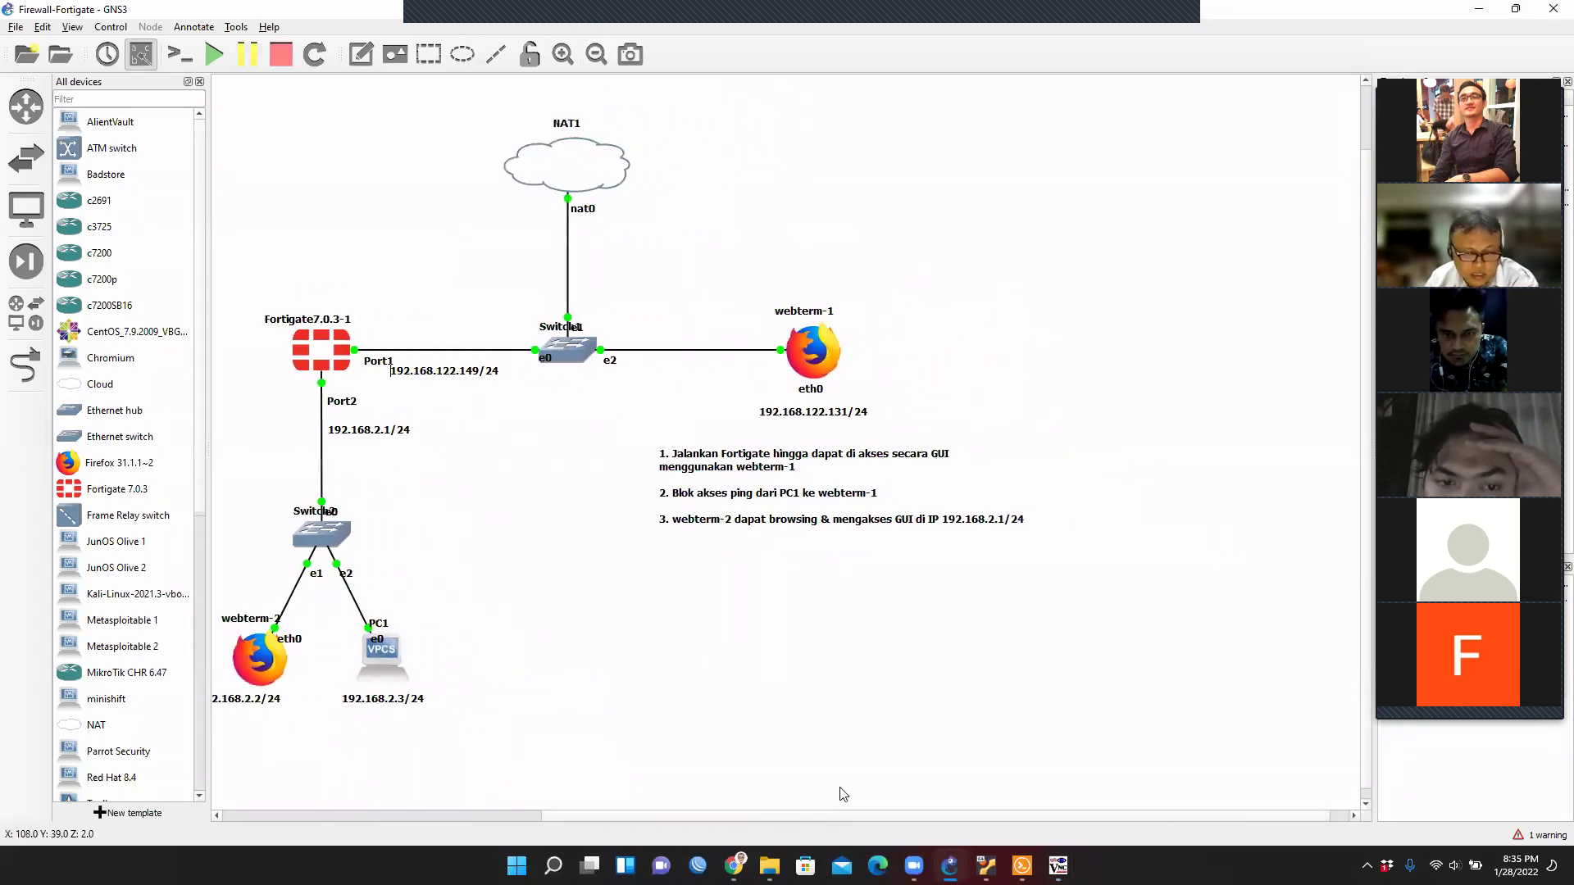
pyautogui.moveTo(207, 393); pyautogui.dragTo(144, 395)
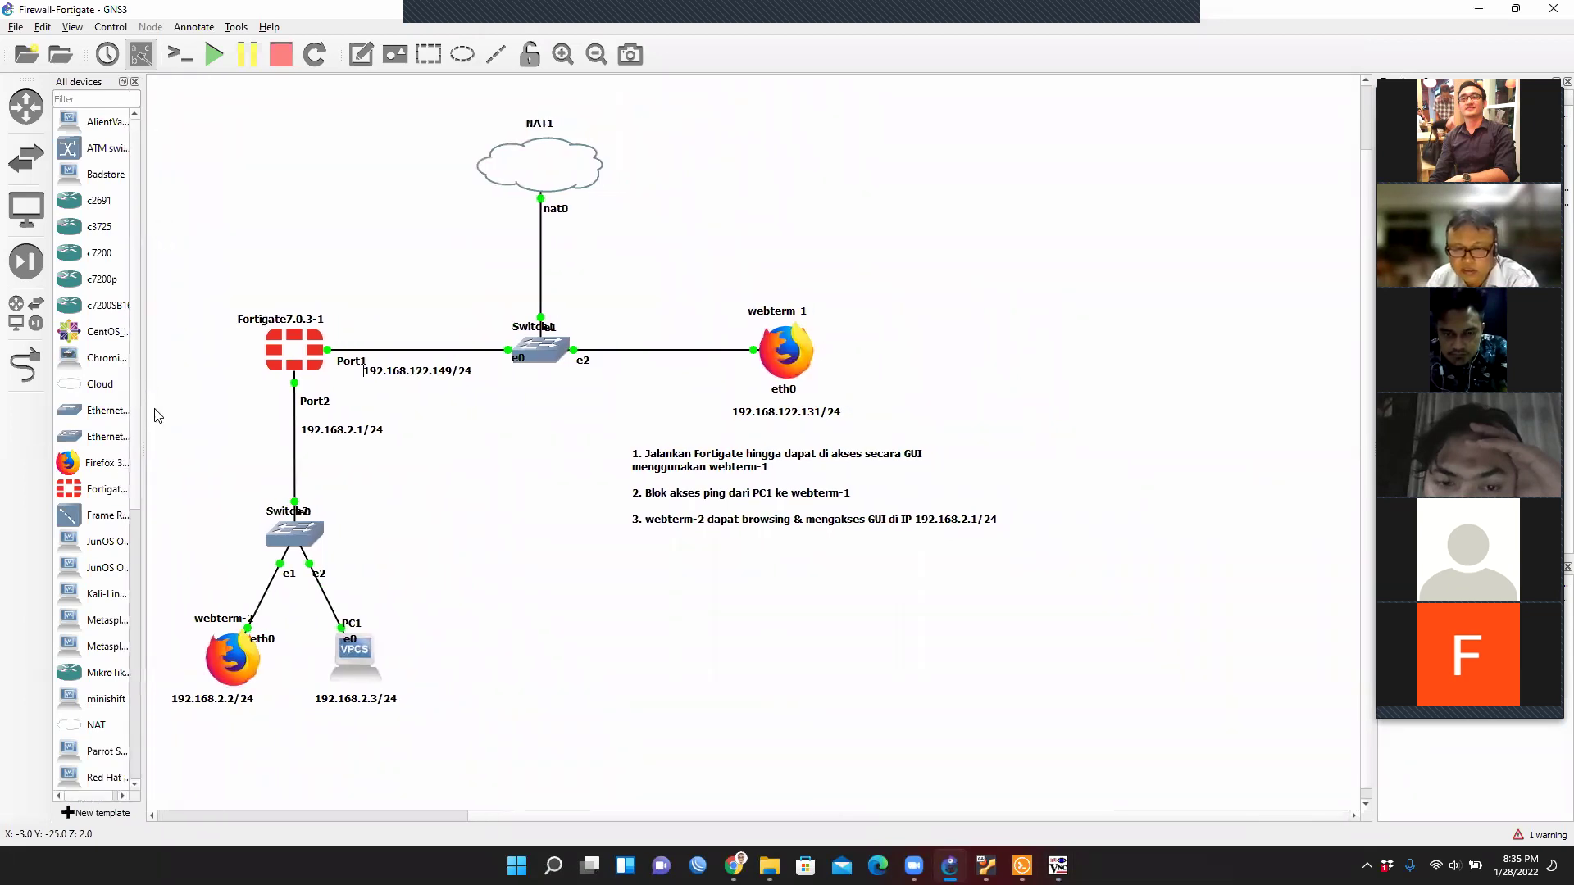
pyautogui.moveTo(1057, 865)
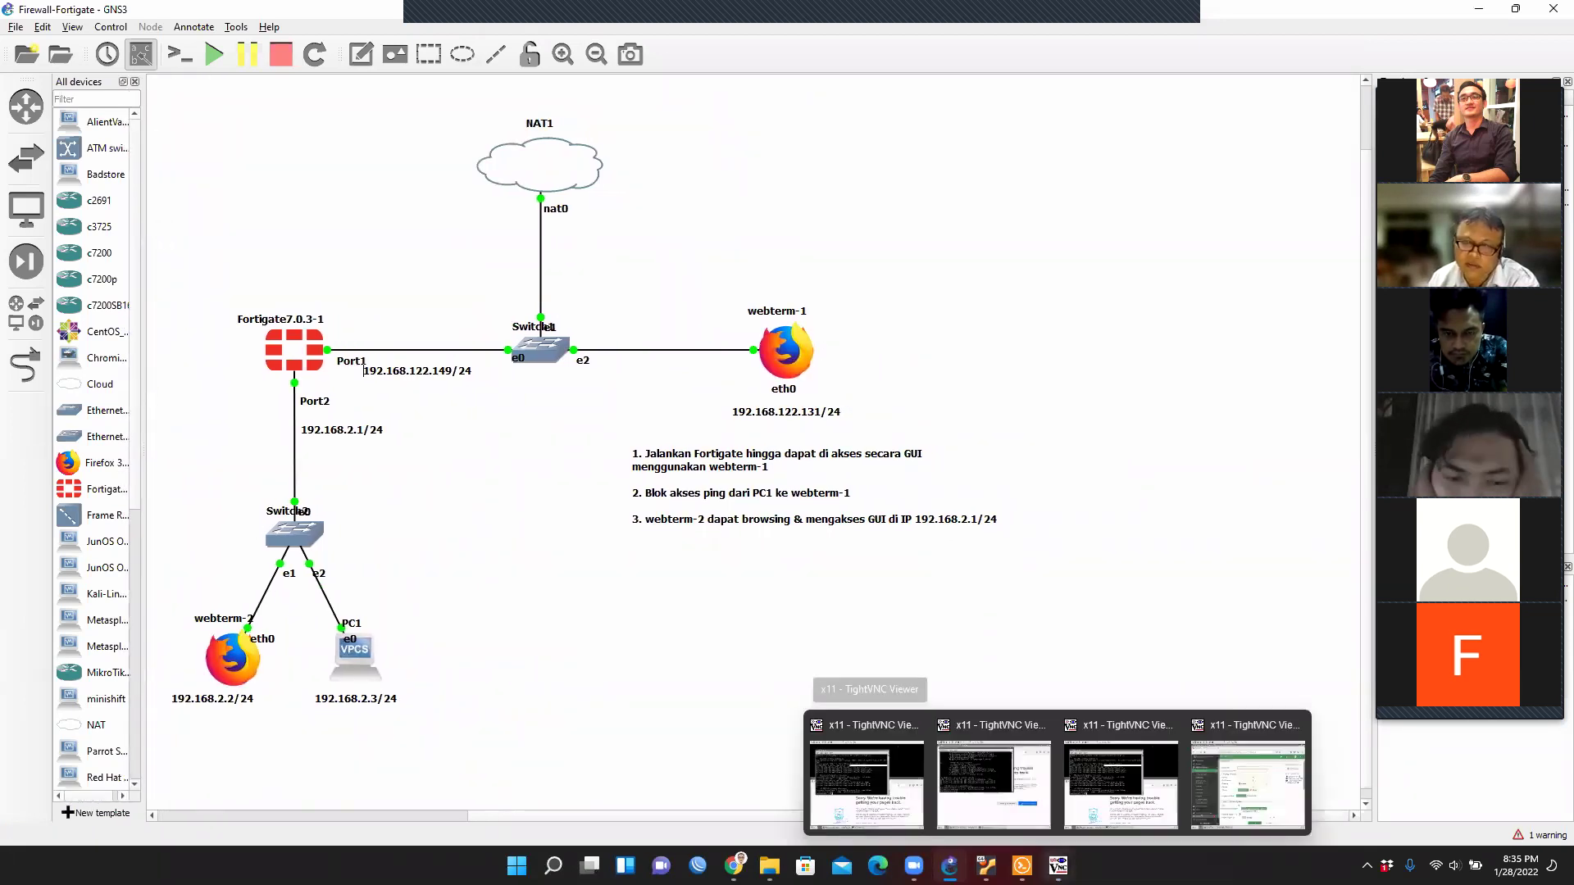
pyautogui.click(1238, 819)
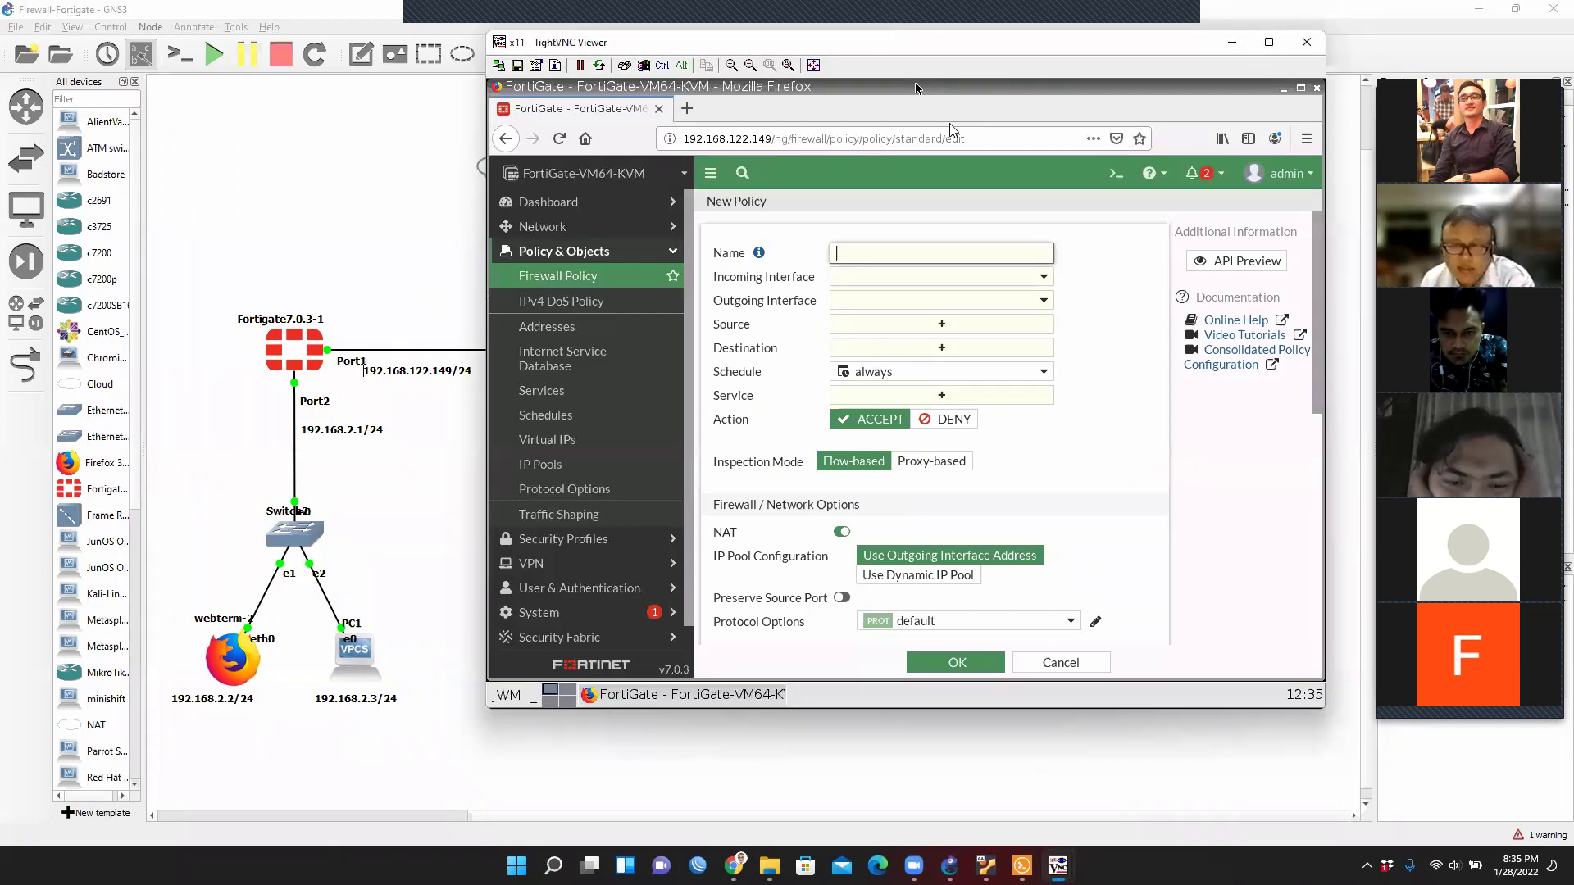
# Name the new policy 'Blok PC1 to Webterm1'.
pyautogui.moveTo(914, 42); pyautogui.dragTo(963, 410)
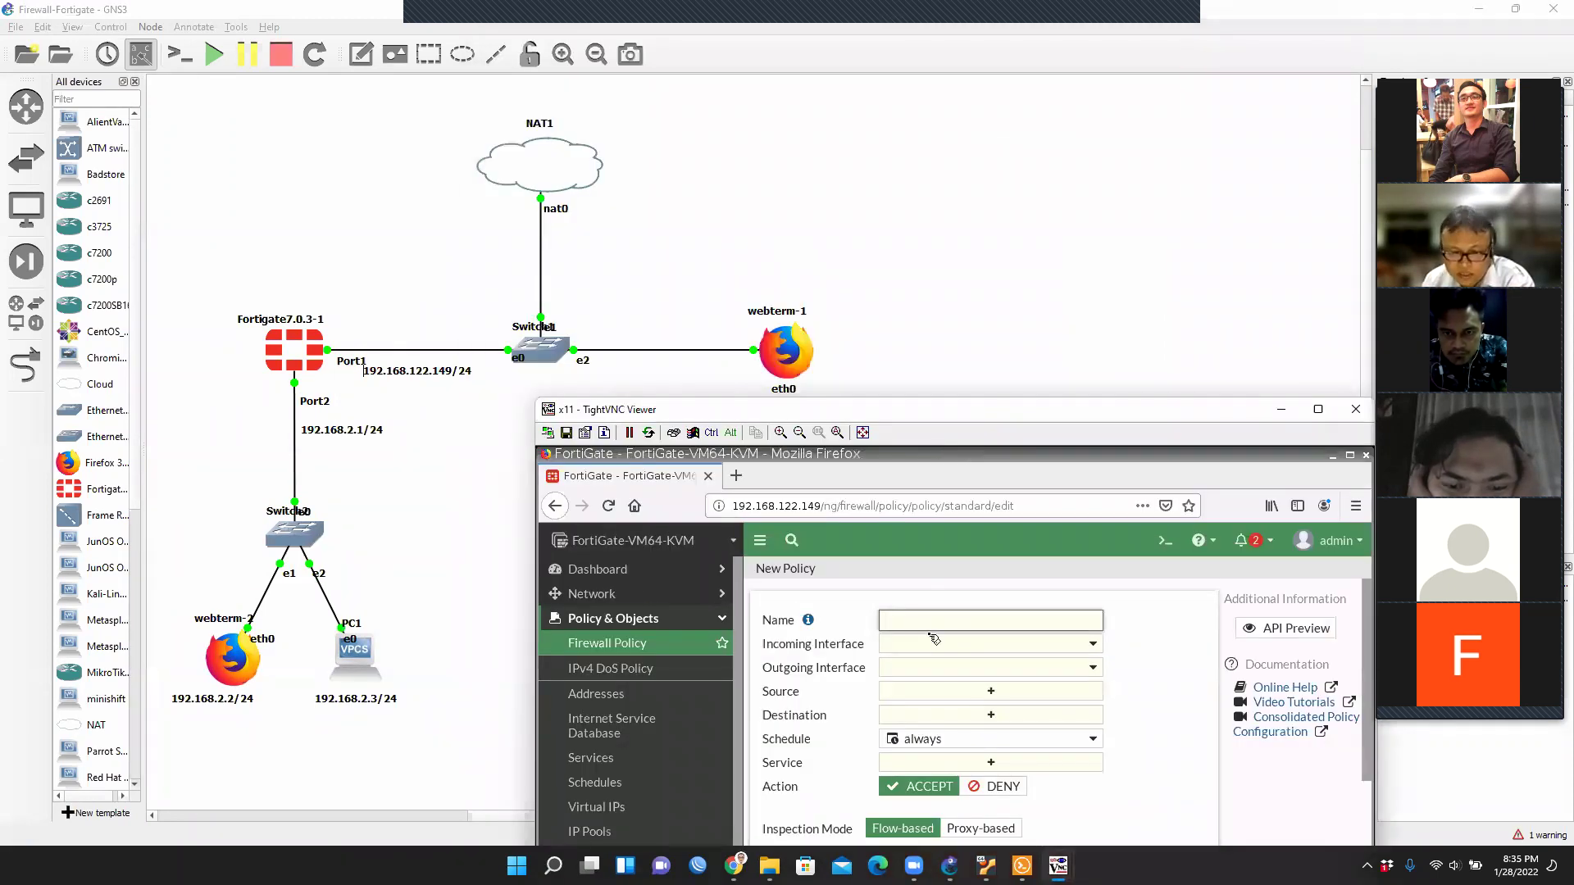
pyautogui.write('Blok')
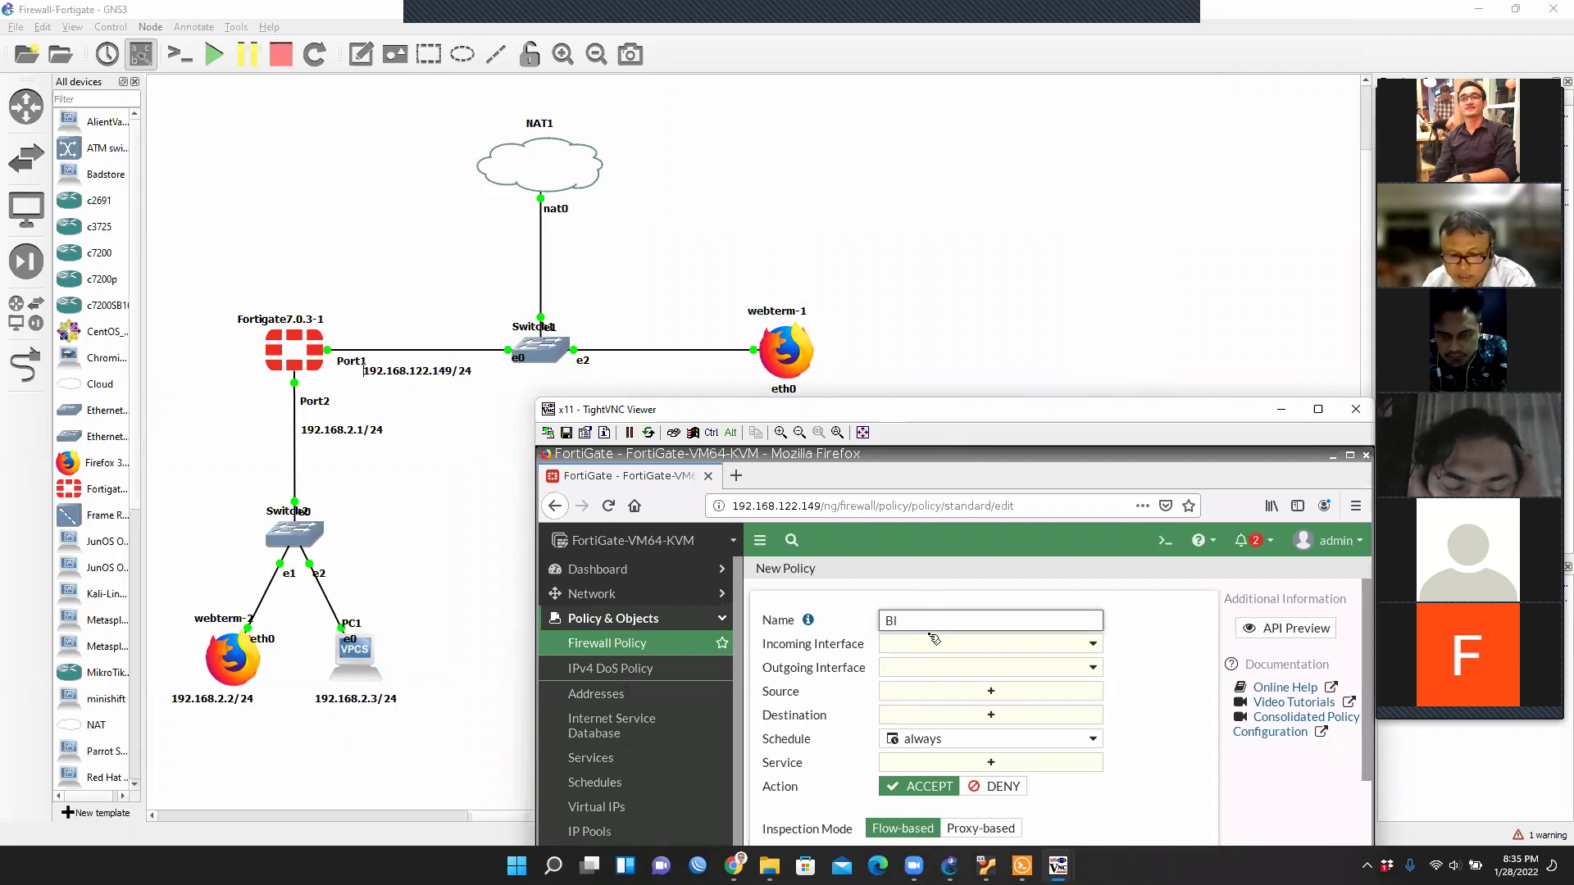
pyautogui.press('BackSpace')
pyautogui.press('BackSpace')
pyautogui.press('BackSpace')
pyautogui.press('BackSpace')
pyautogui.write('Deny')
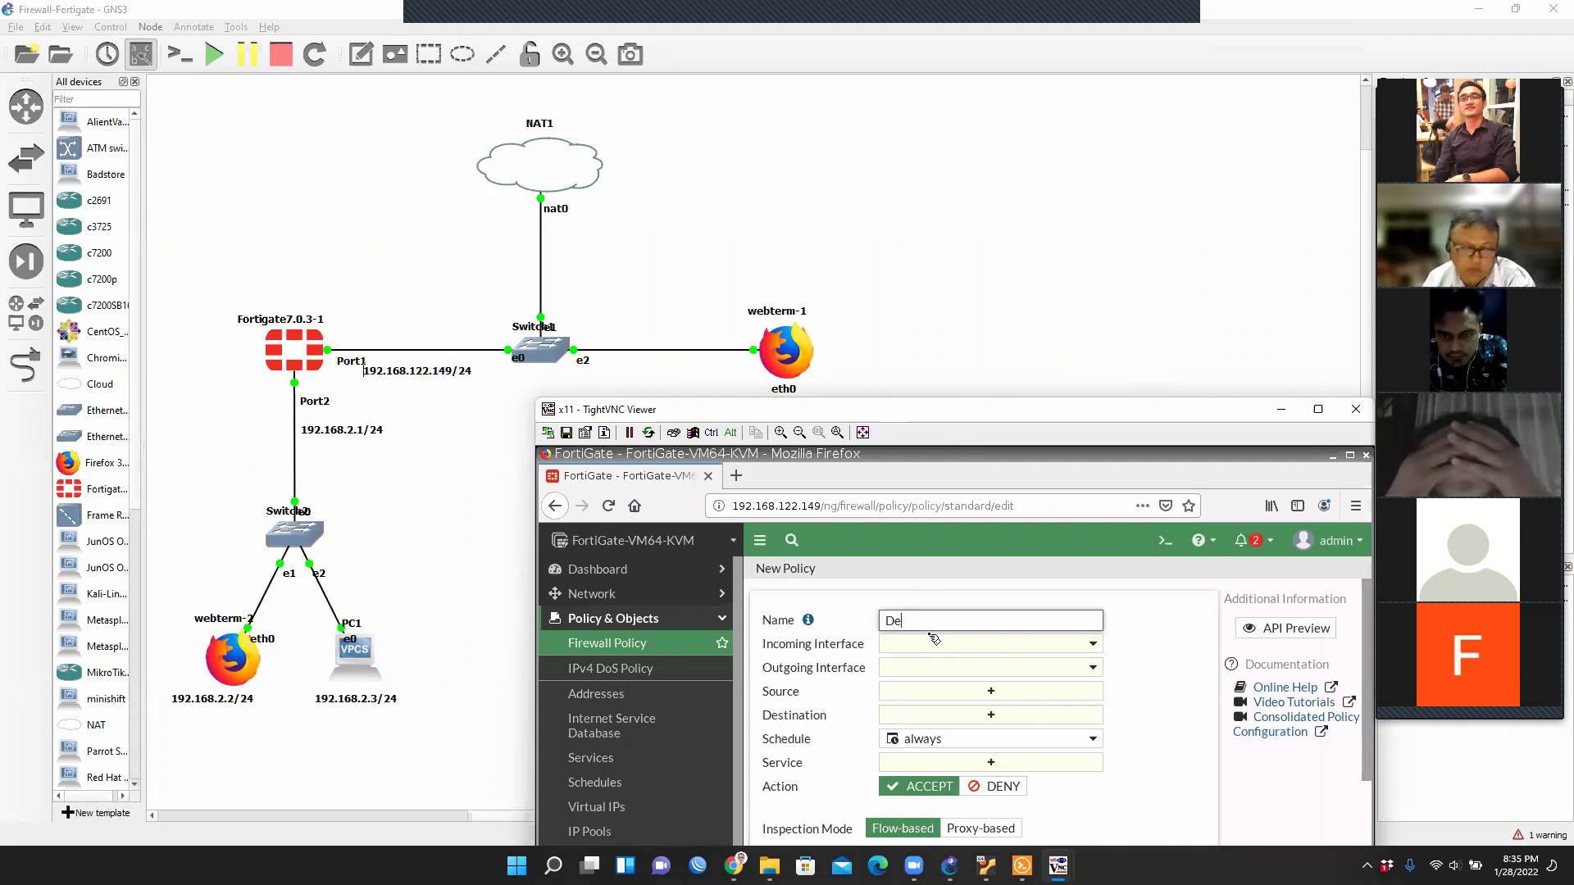
pyautogui.press('BackSpace')
pyautogui.press('BackSpace')
pyautogui.press('BackSpace')
pyautogui.press('BackSpace')
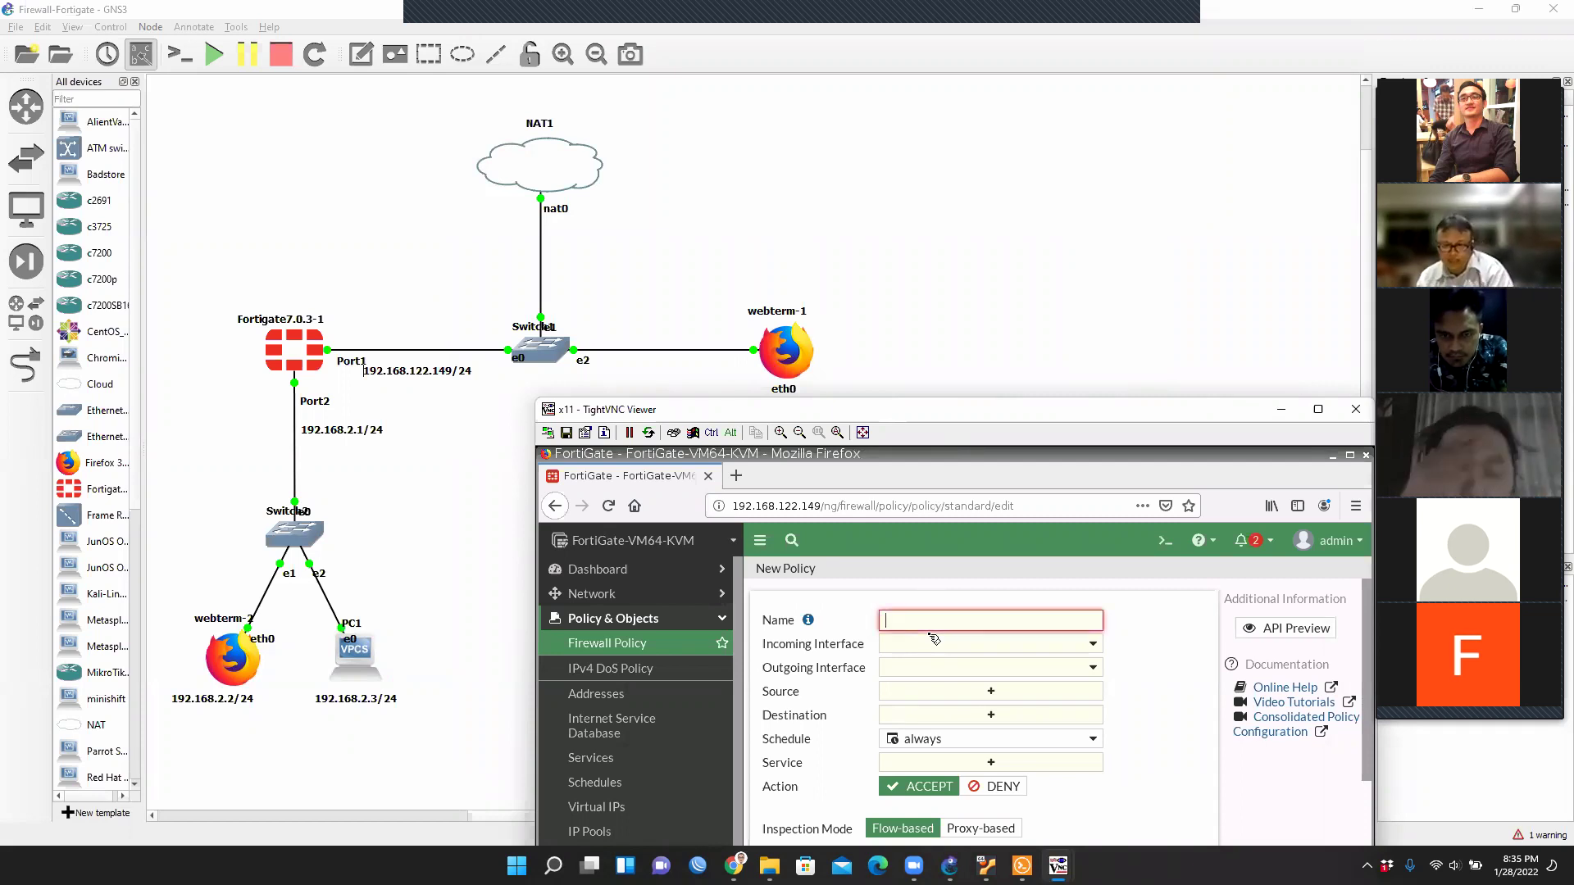
pyautogui.write('Blok PC1')
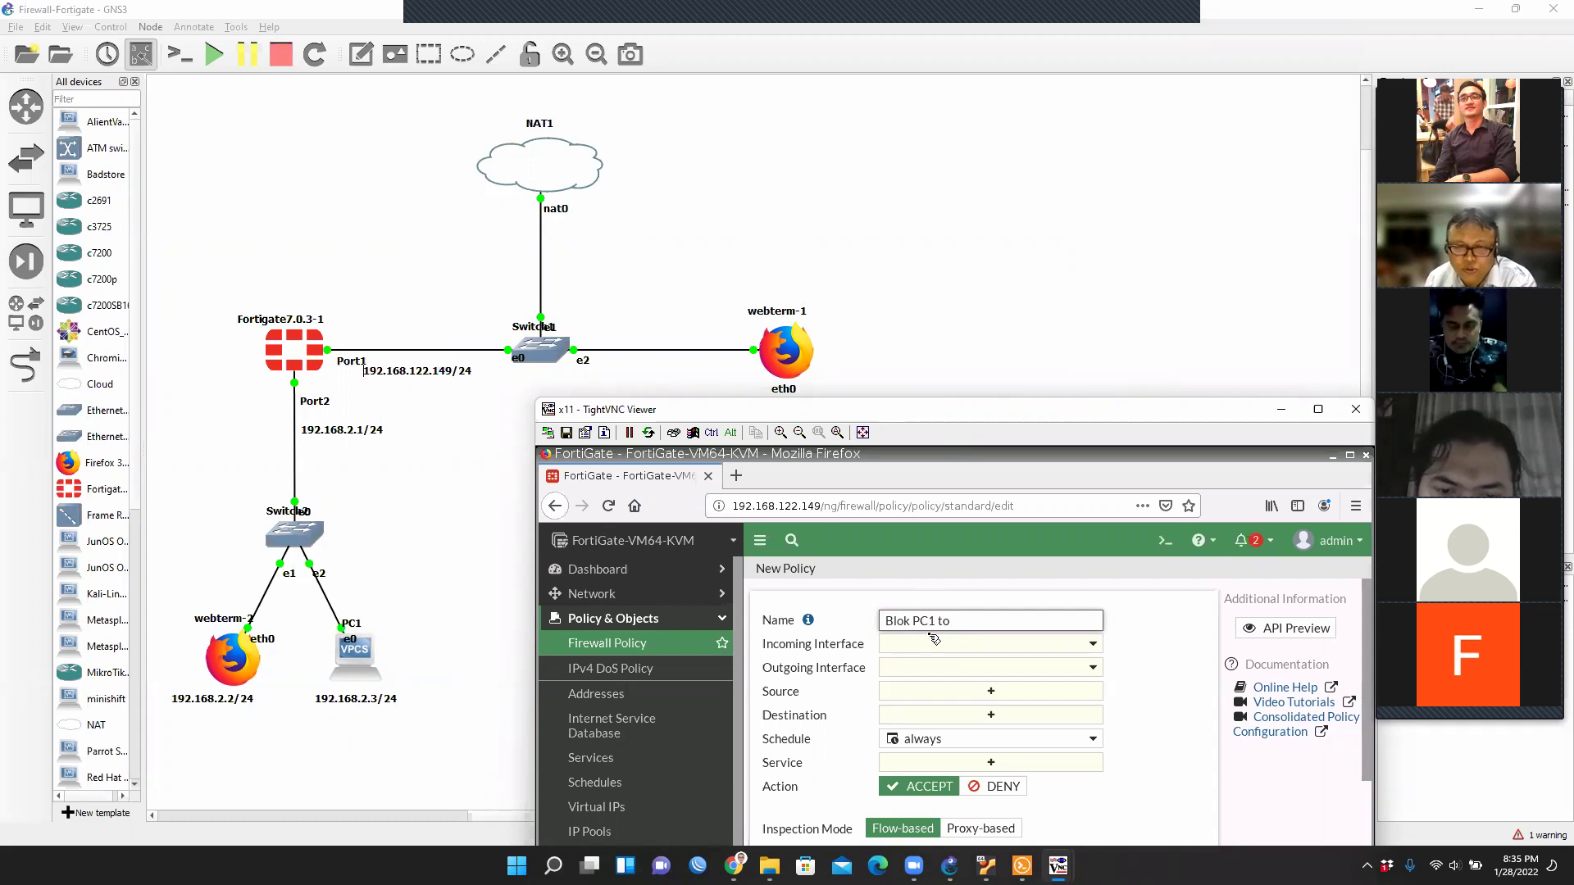
pyautogui.write('to Webterm1')
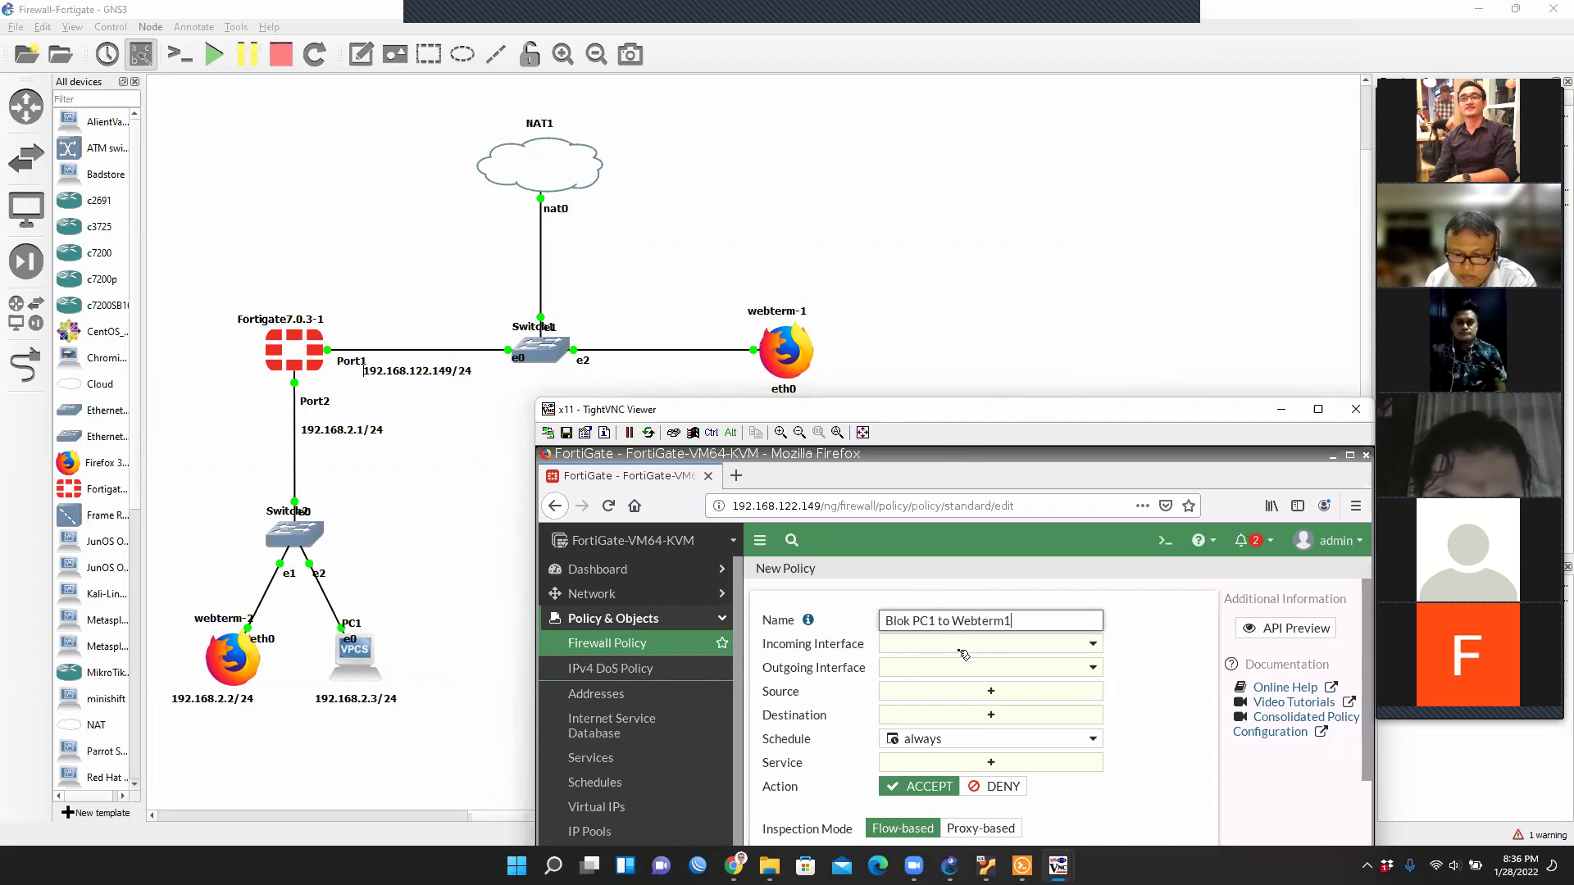
# Set the incoming interface to LAN (port2) and the outgoing interface to port1.
pyautogui.click(960, 649)
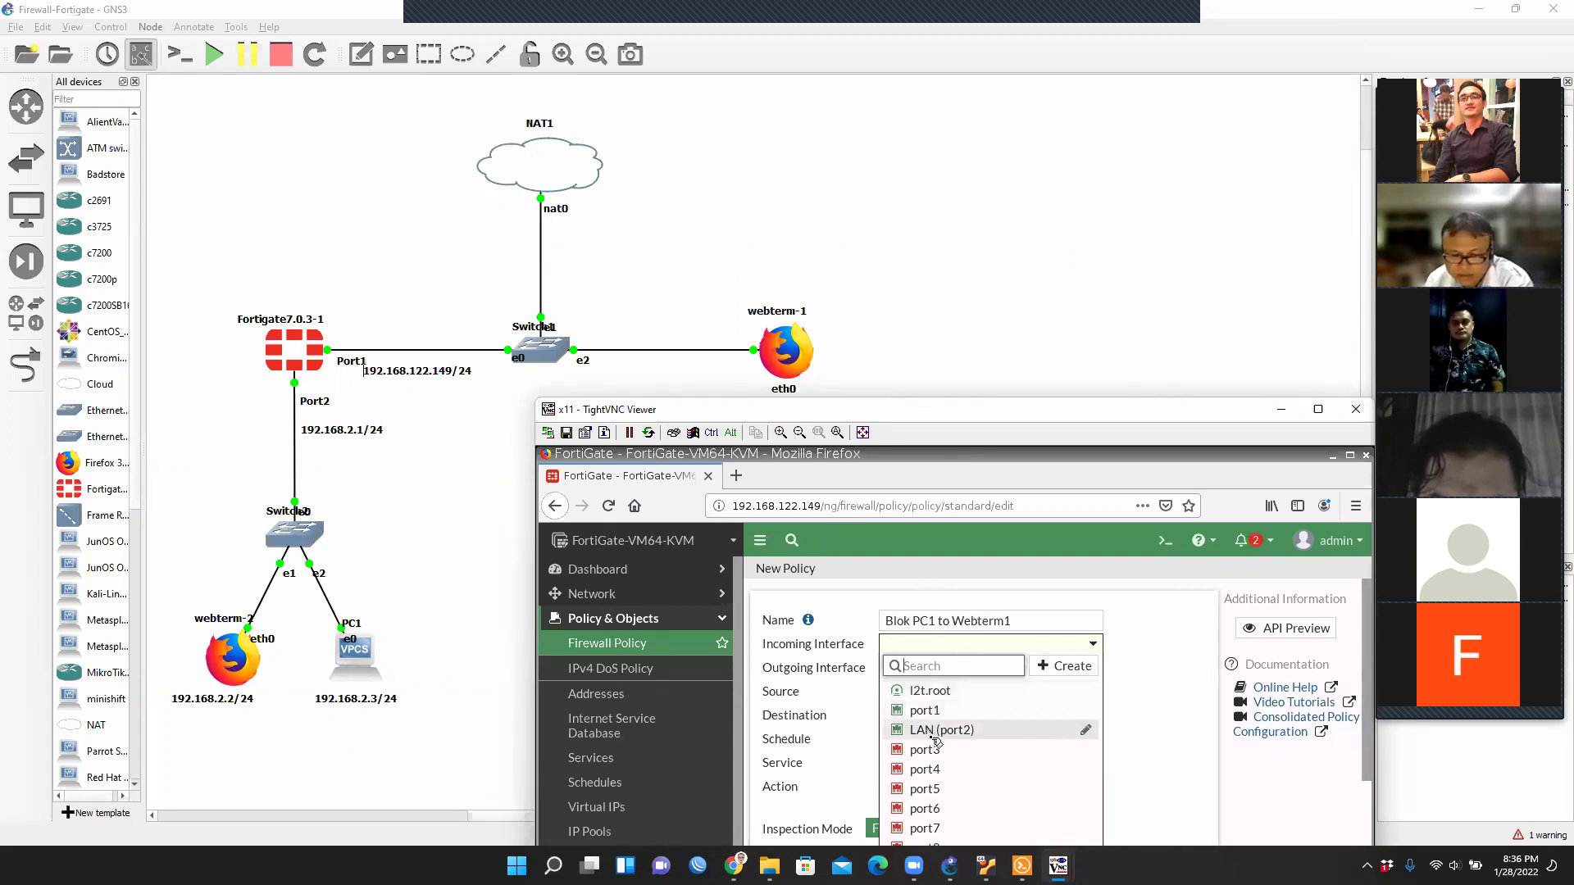
pyautogui.click(966, 748)
pyautogui.click(970, 650)
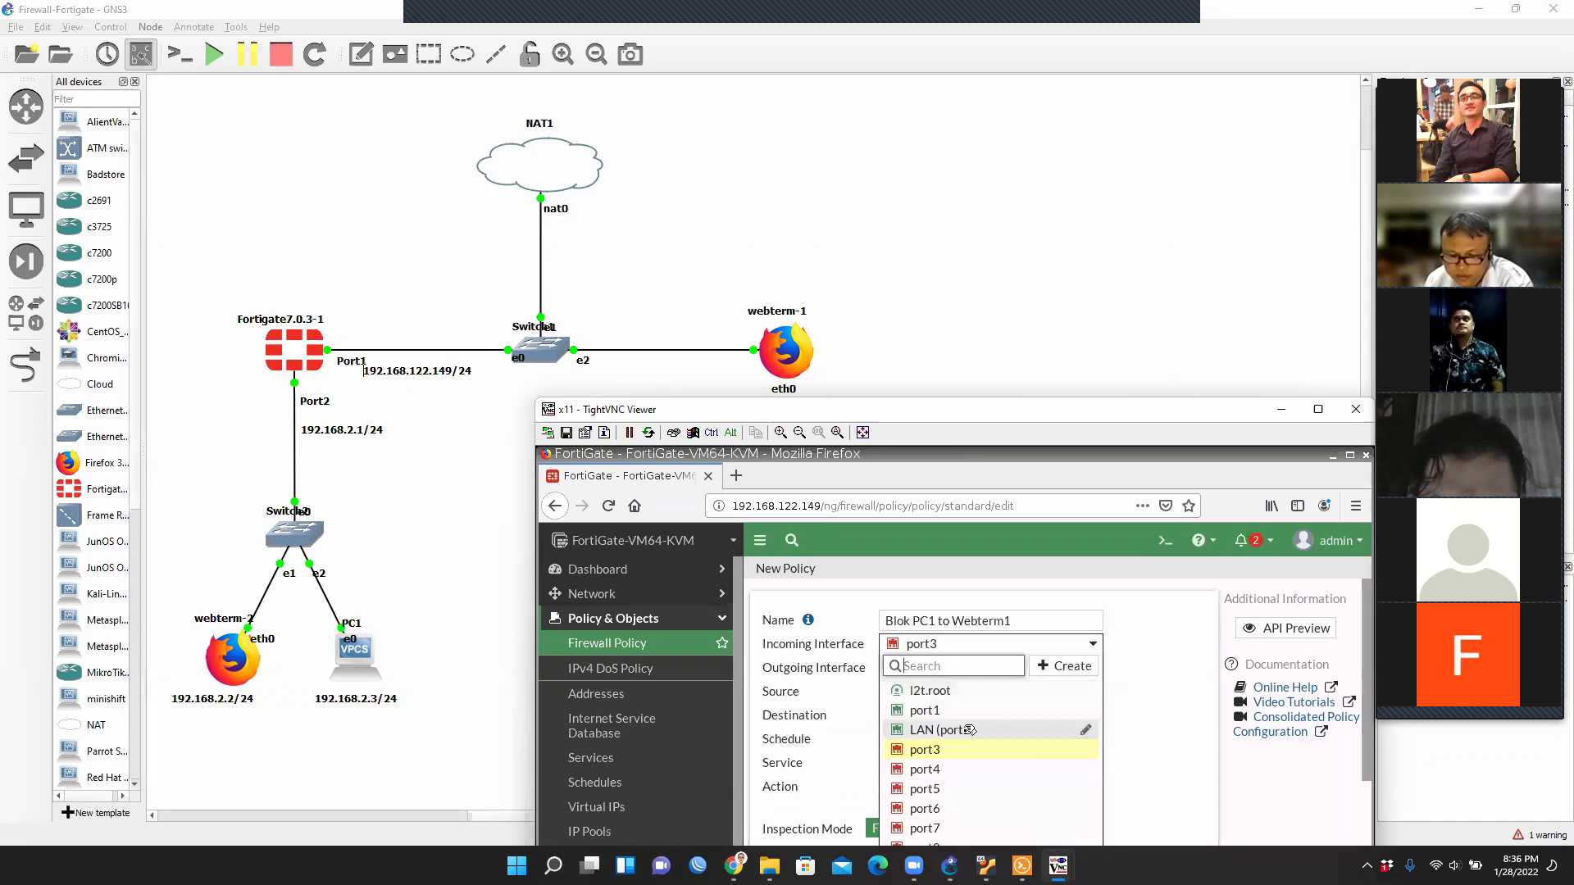
pyautogui.click(965, 726)
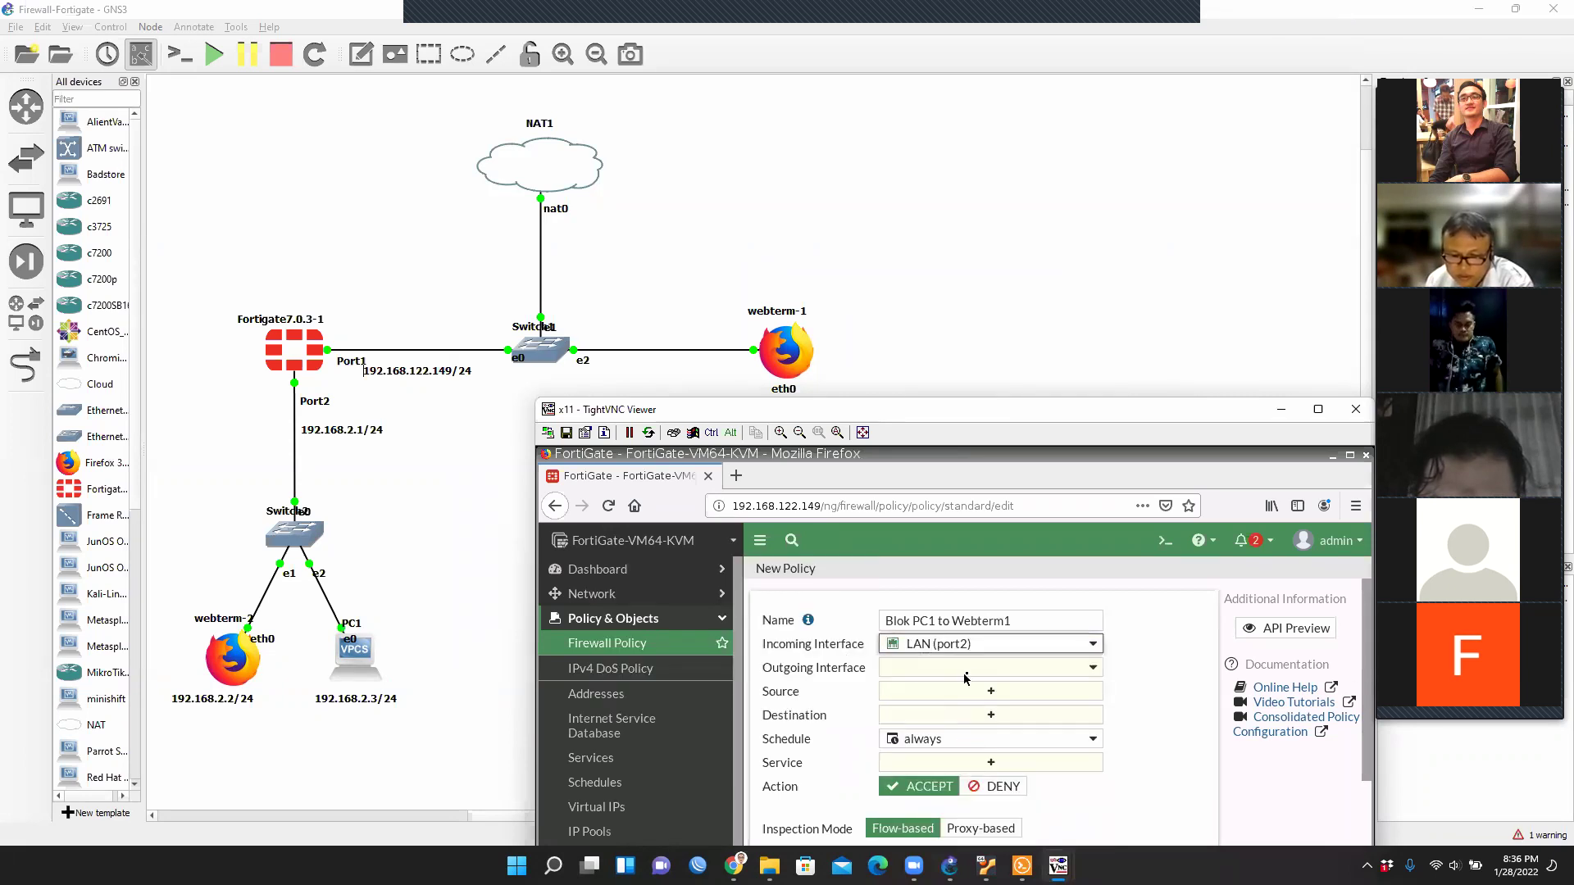
pyautogui.click(968, 674)
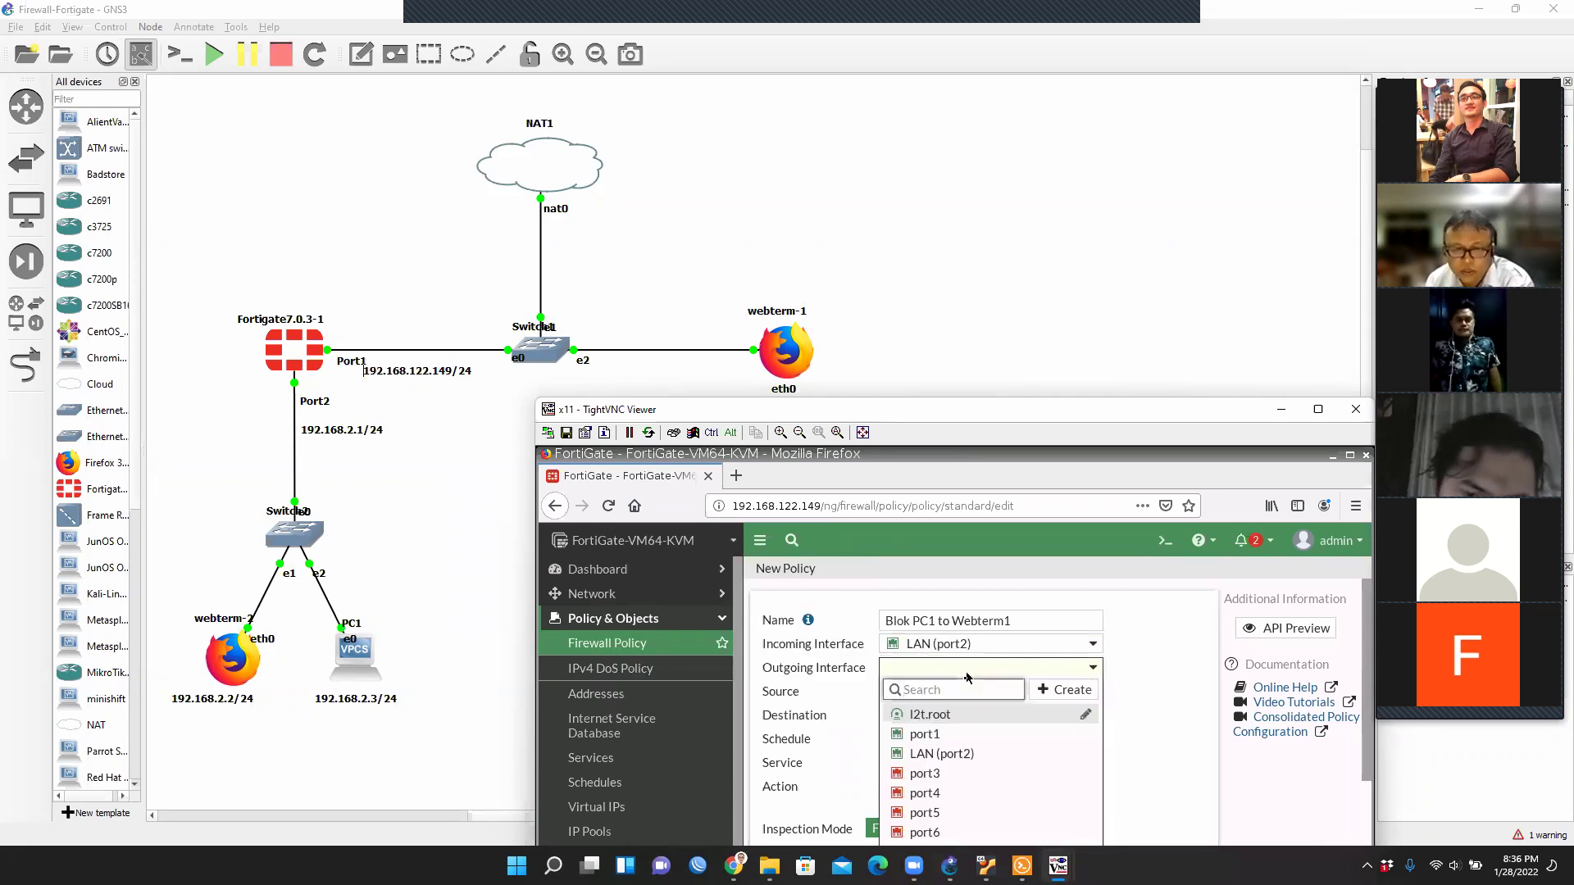
pyautogui.click(967, 733)
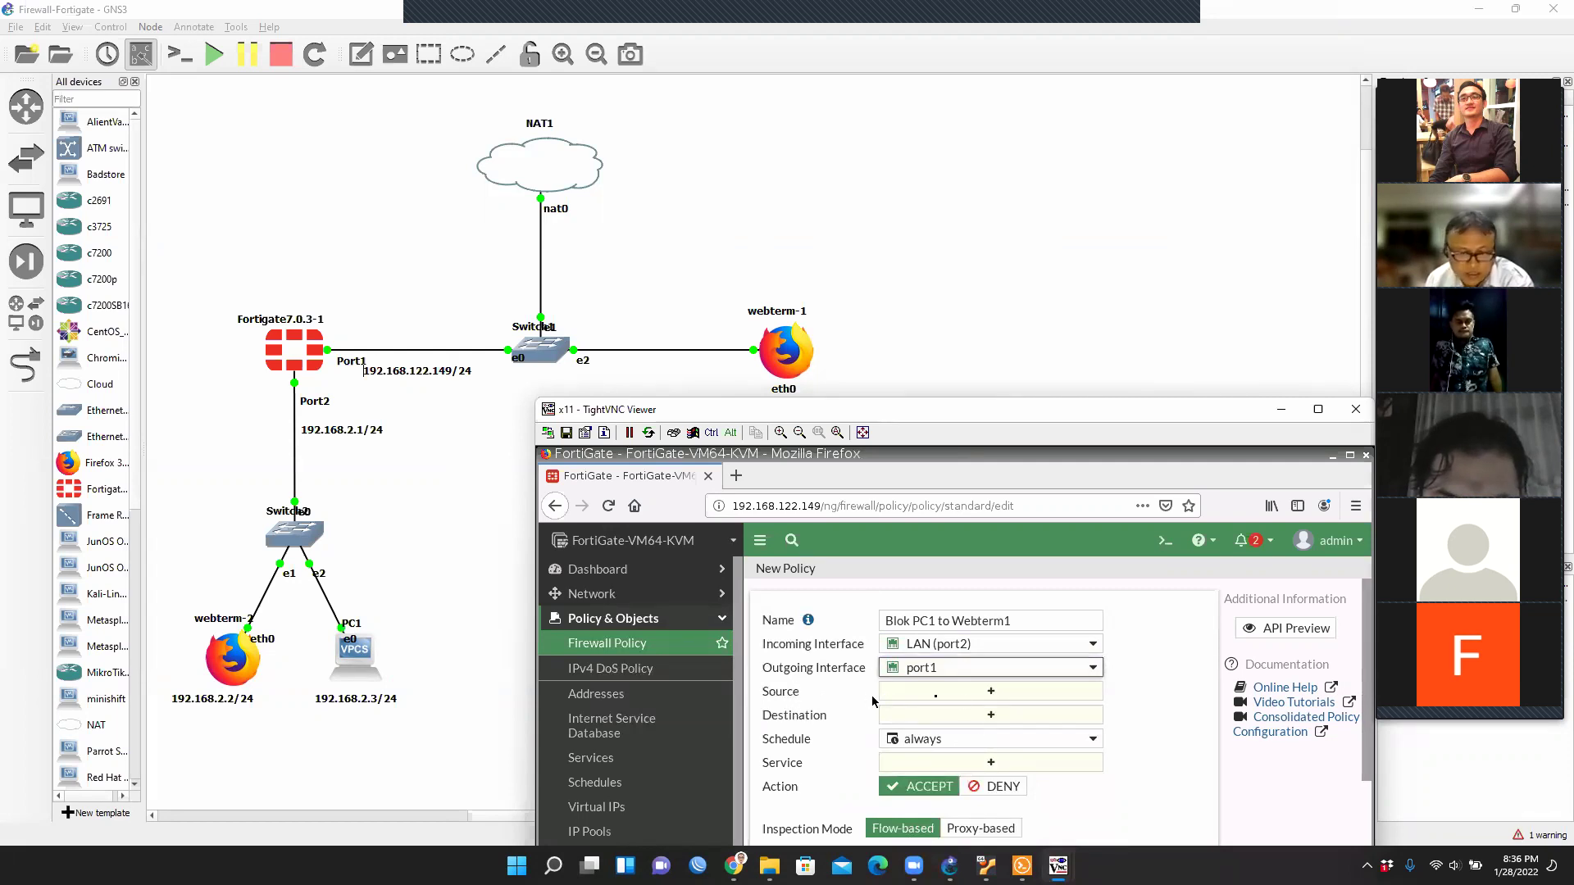
pyautogui.click(1004, 693)
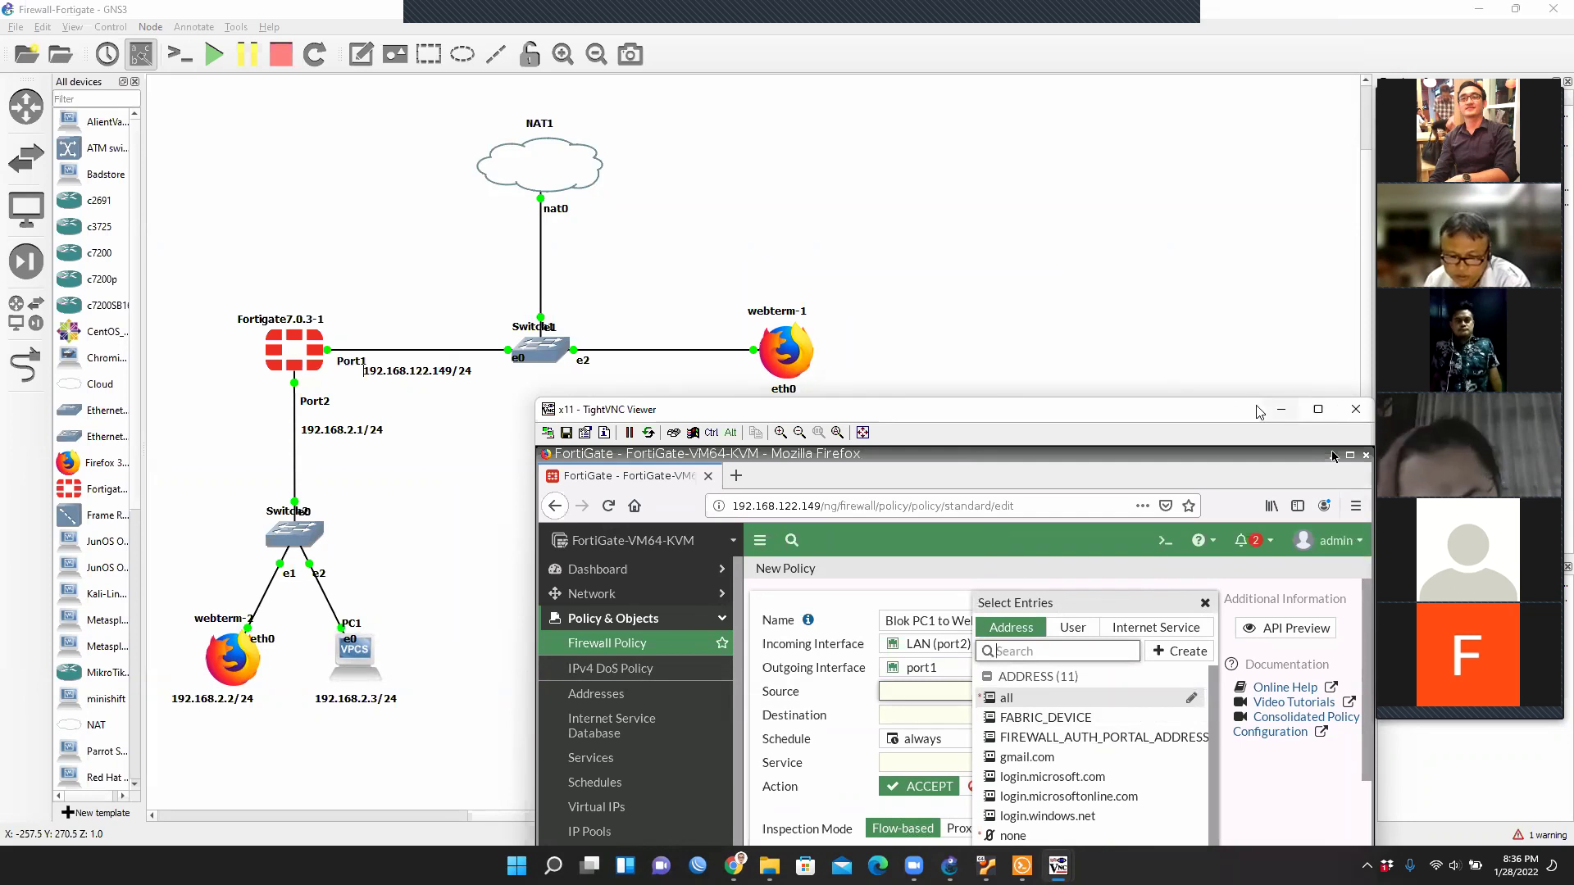
# Create a new Address object from the Source entries panel.
pyautogui.moveTo(1222, 414); pyautogui.dragTo(1204, 173)
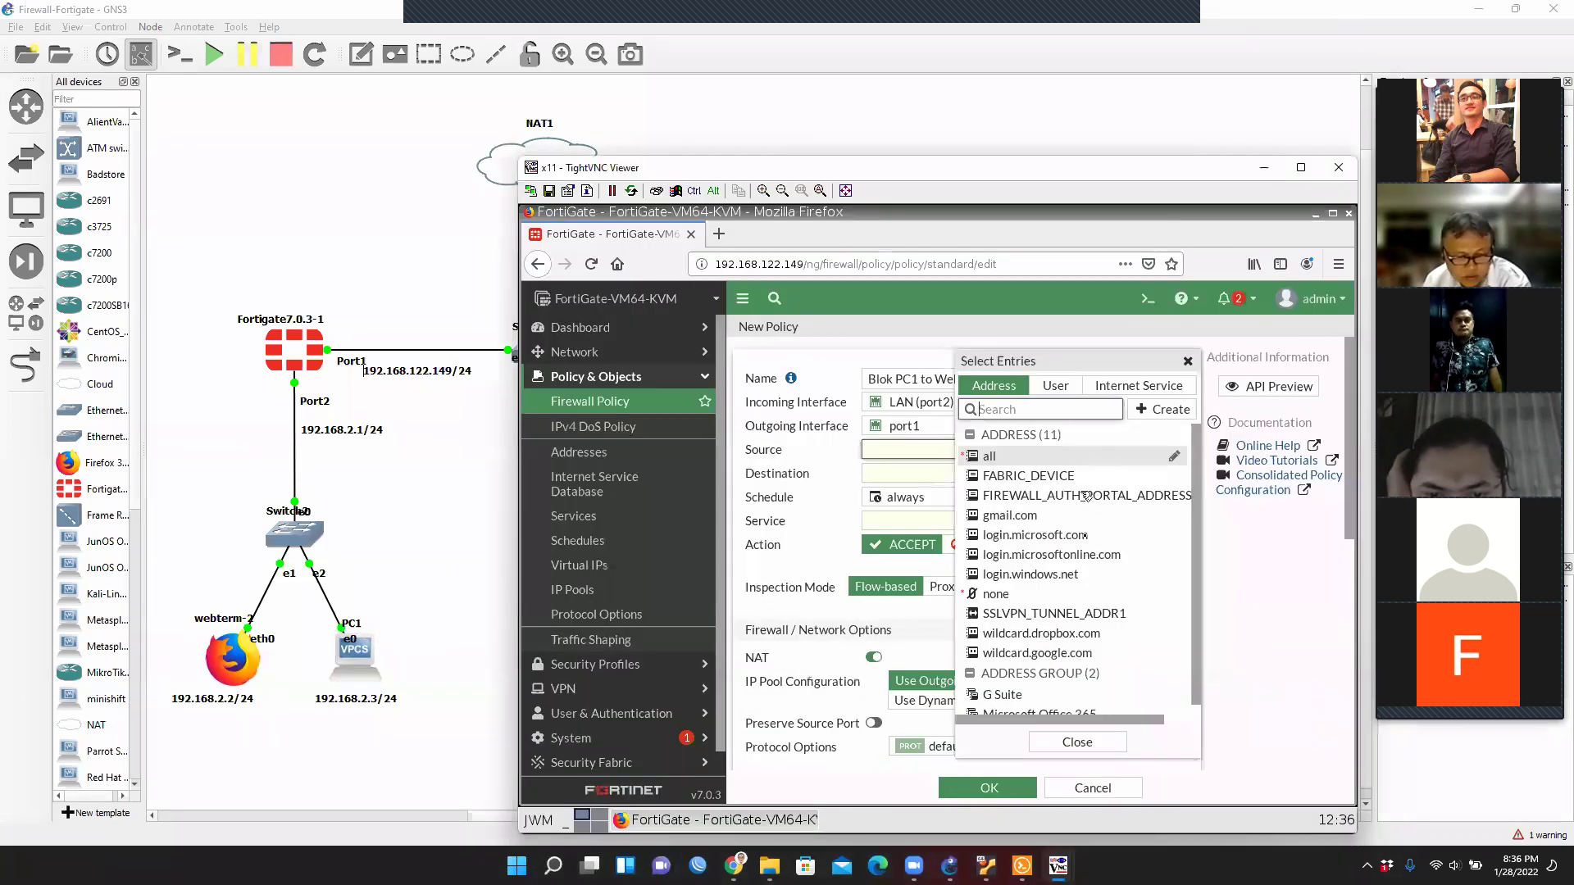
pyautogui.click(1162, 412)
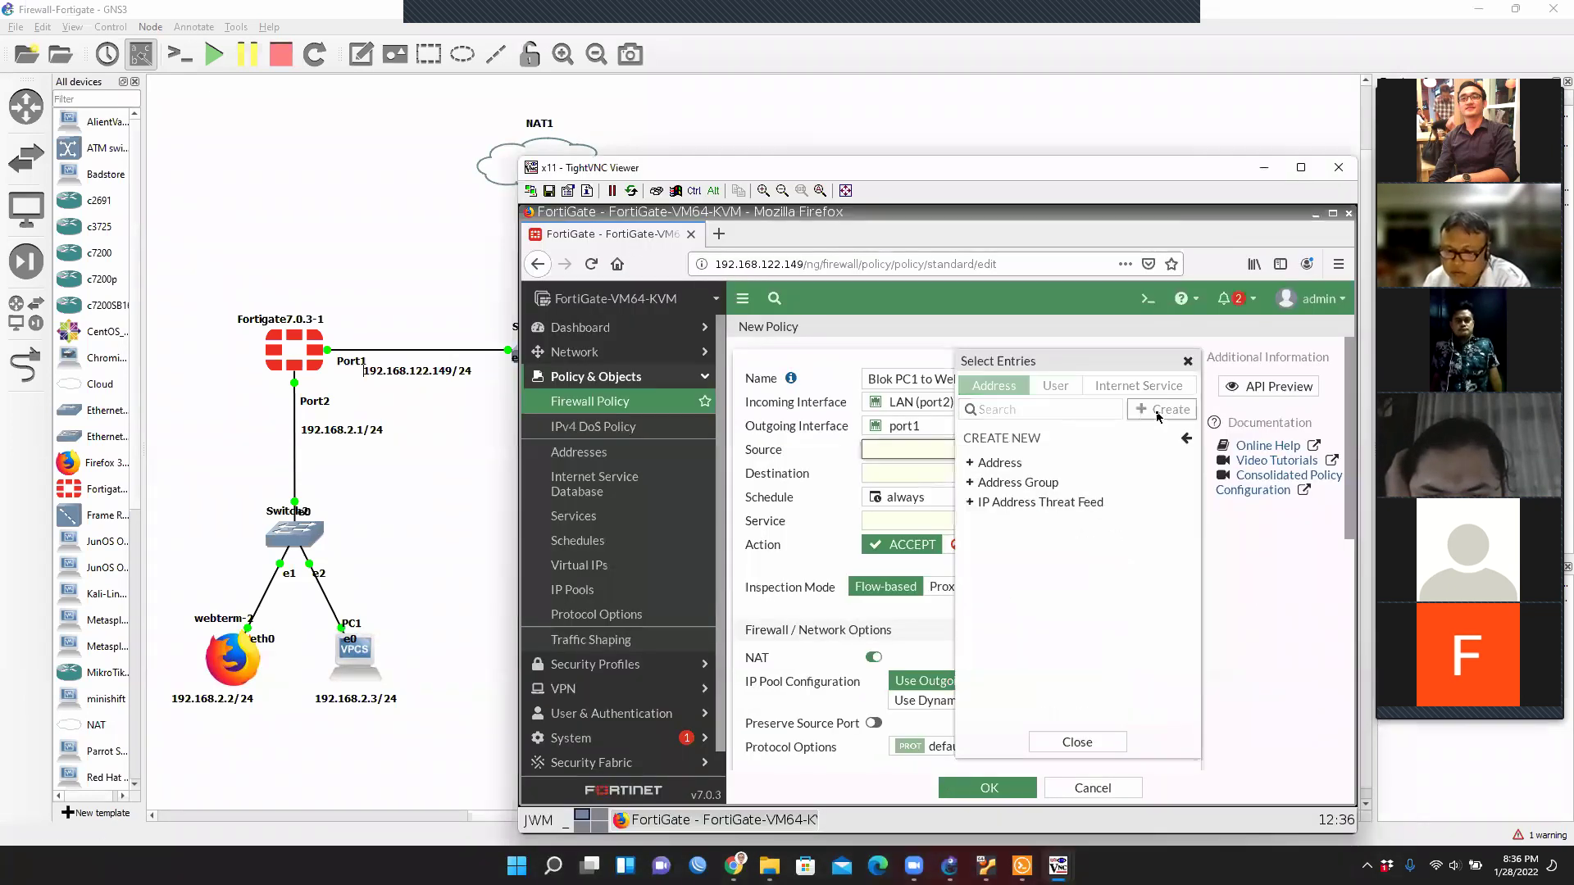
pyautogui.click(1027, 463)
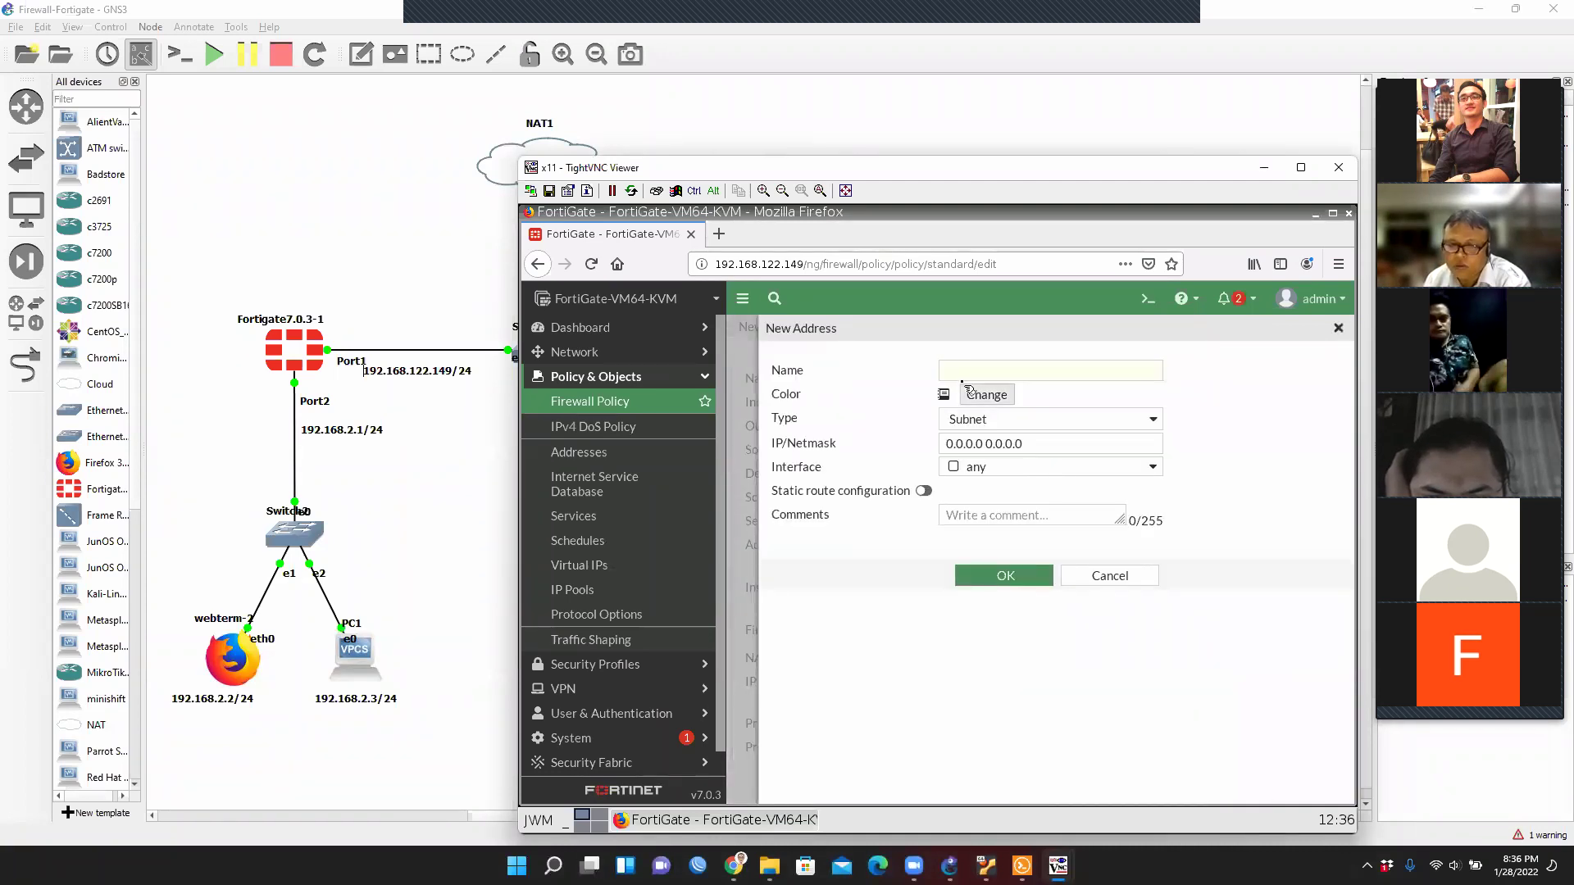
# Name the new address PC1 and keep its type as Subnet.
pyautogui.click(965, 370)
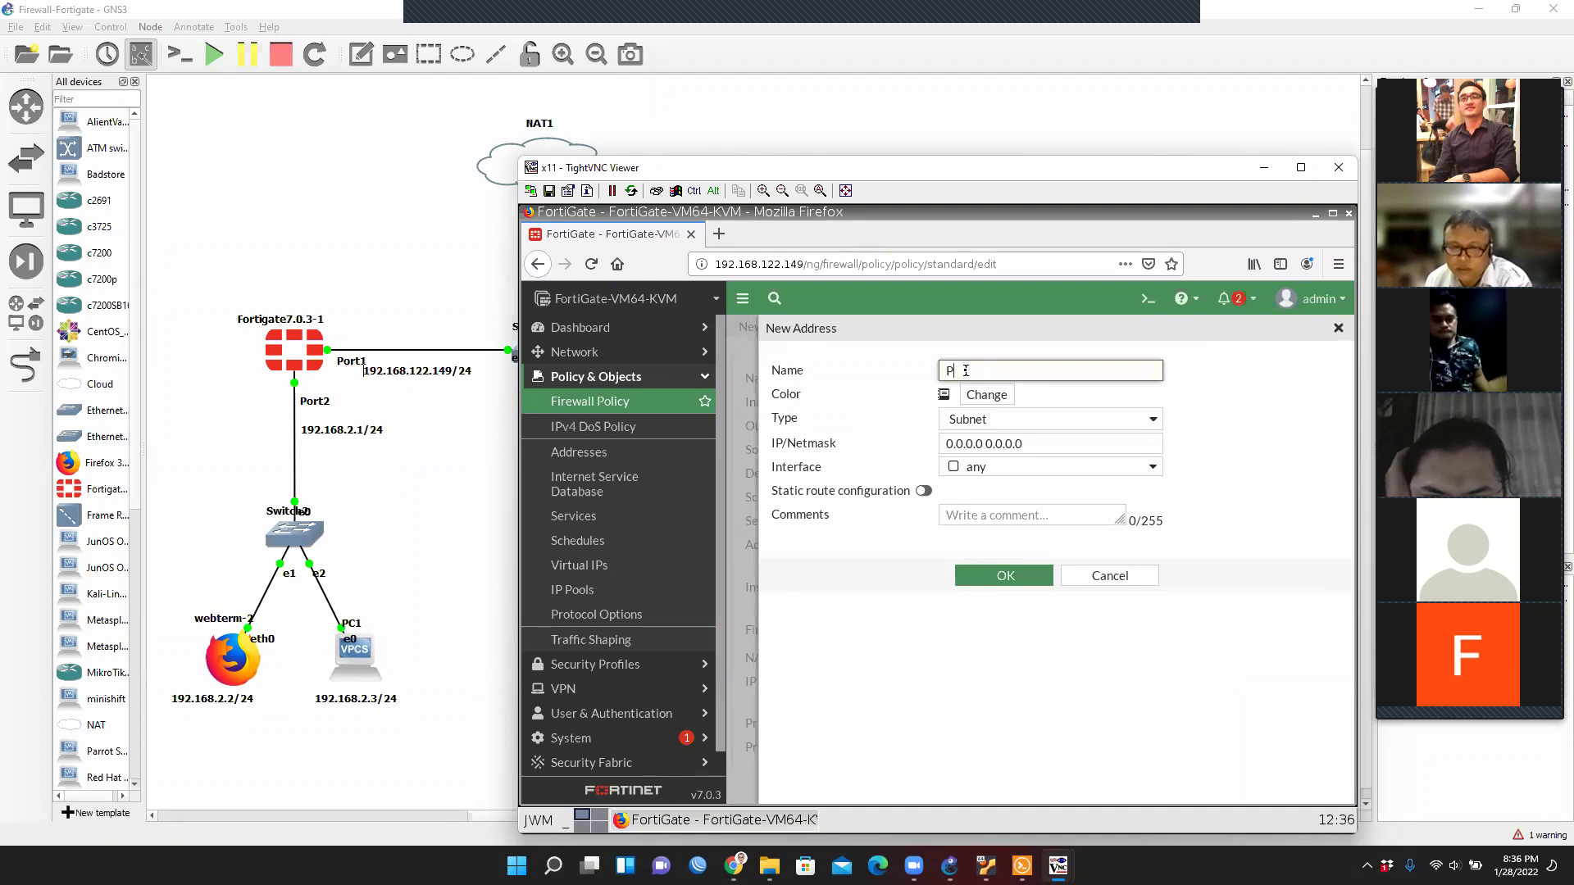
pyautogui.write('PC1')
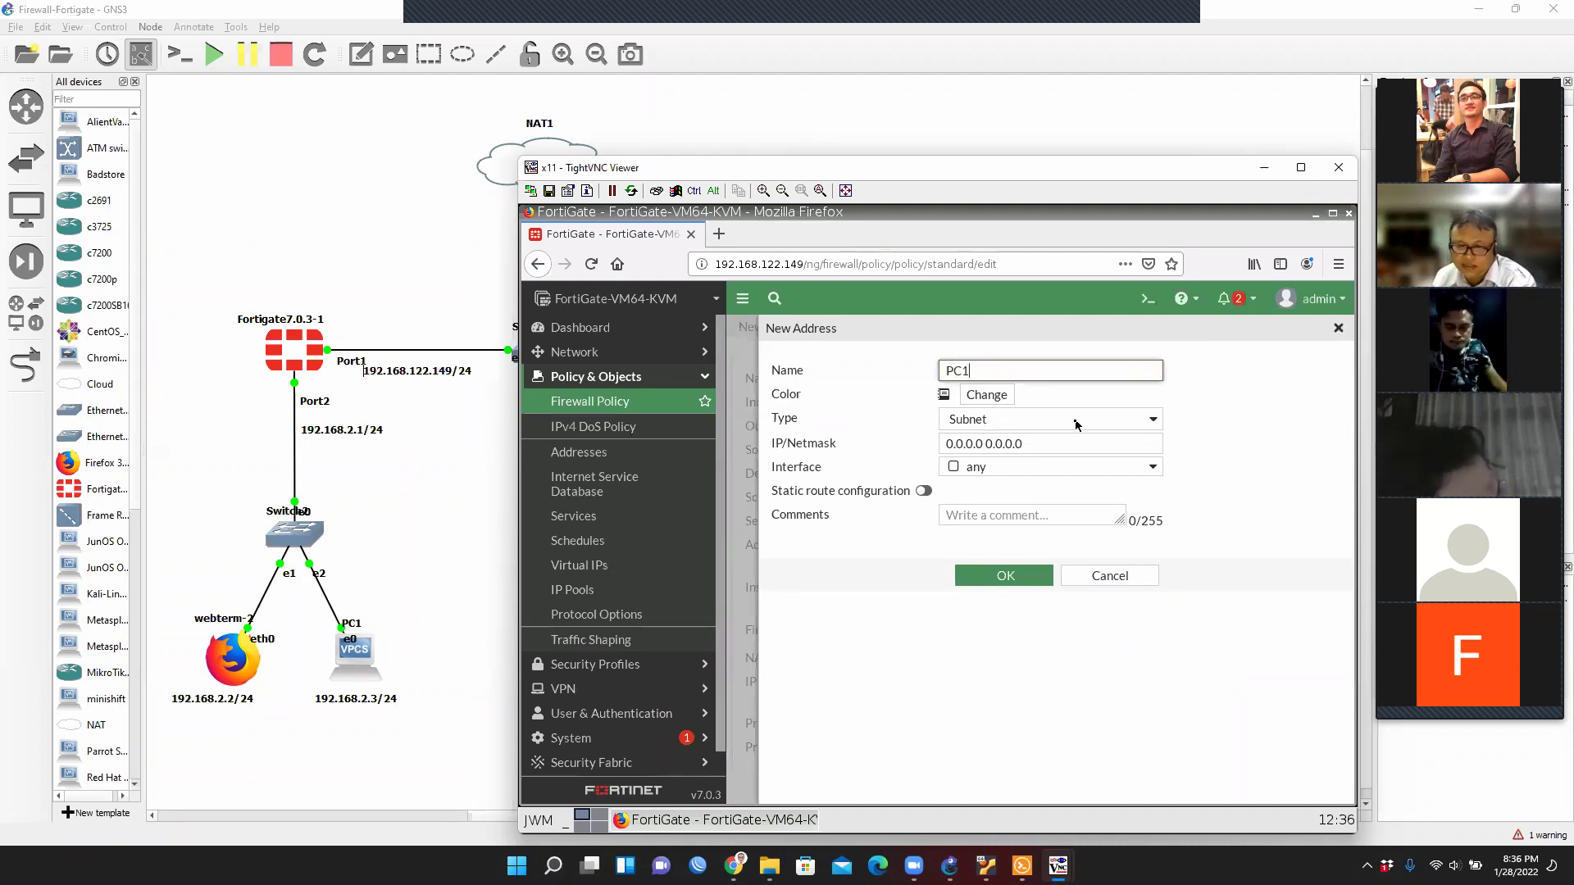
pyautogui.click(1076, 420)
pyautogui.click(1077, 421)
pyautogui.click(1076, 420)
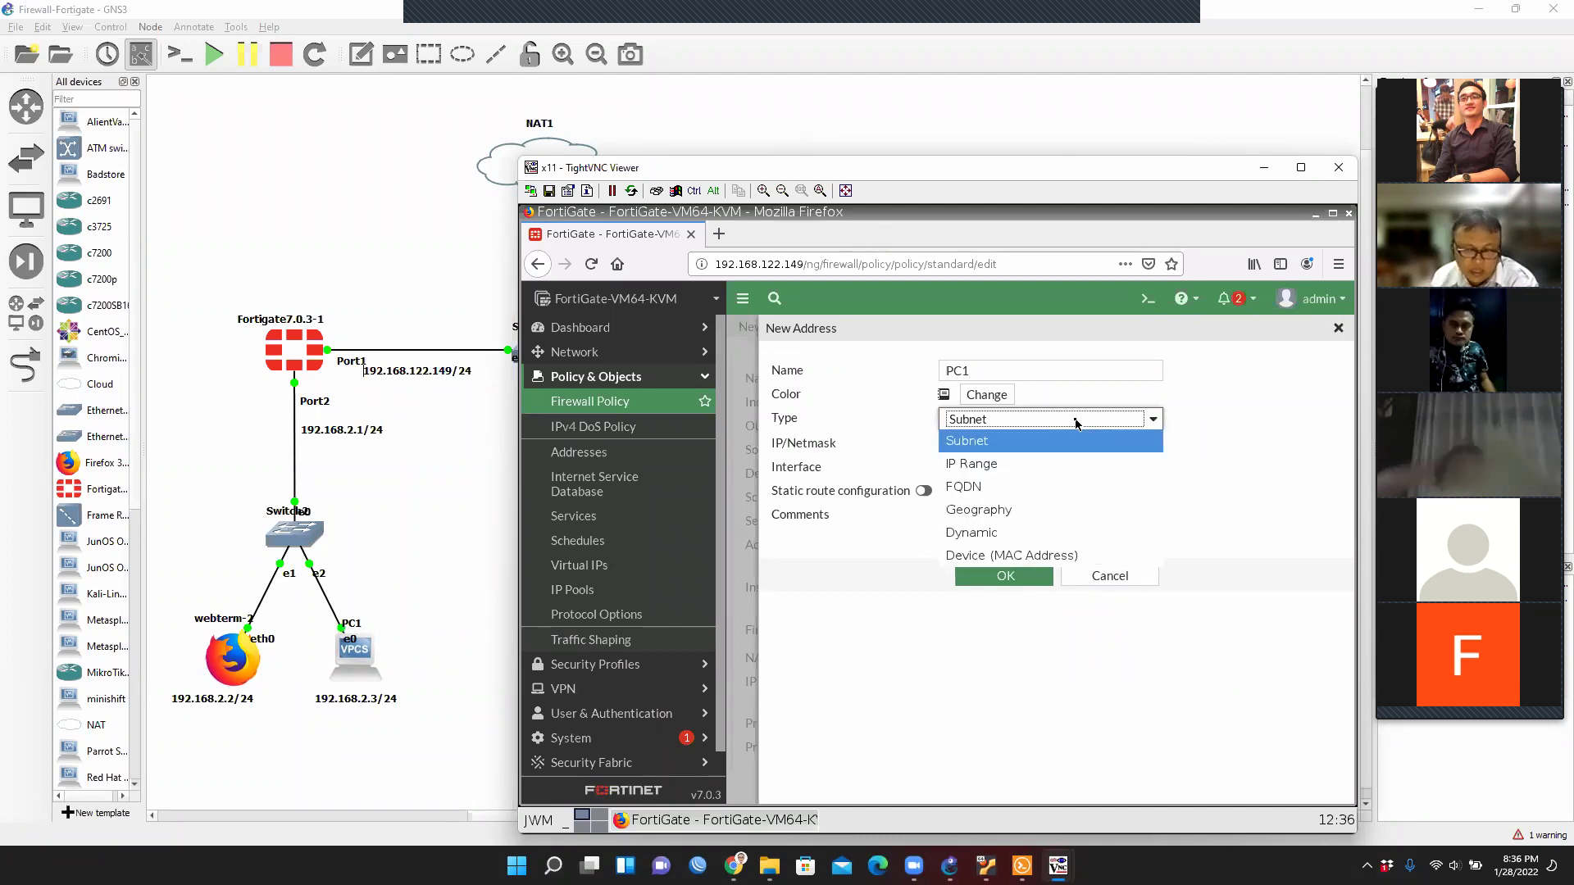
pyautogui.click(1076, 421)
pyautogui.press('Tab')
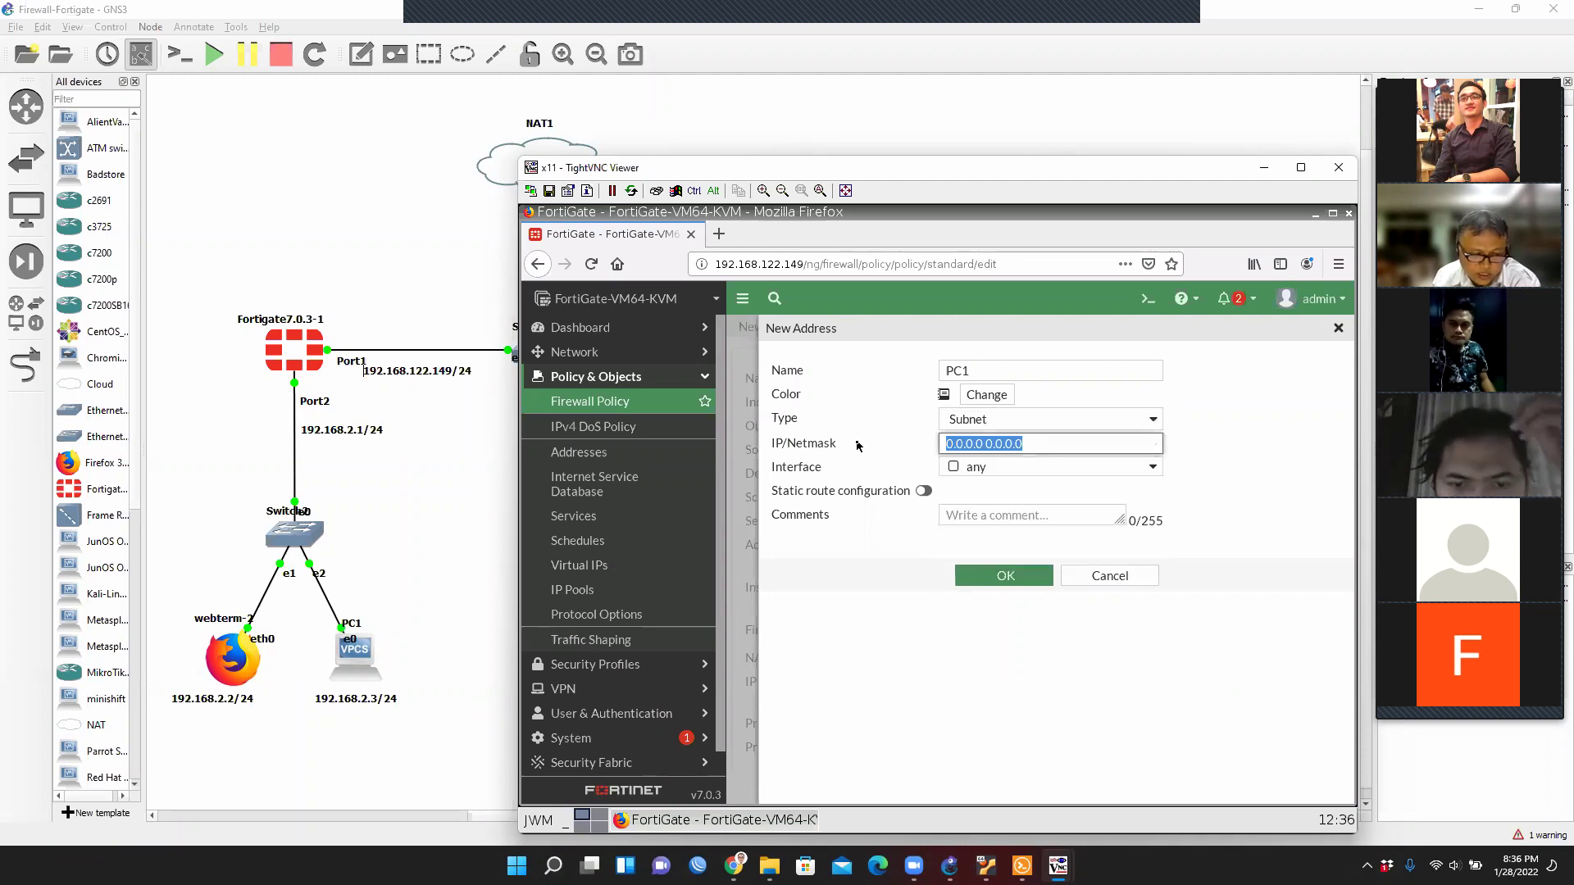
# Set the IP/Netmask to 192.168.2.3/32 and save the PC1 address.
pyautogui.write('192')
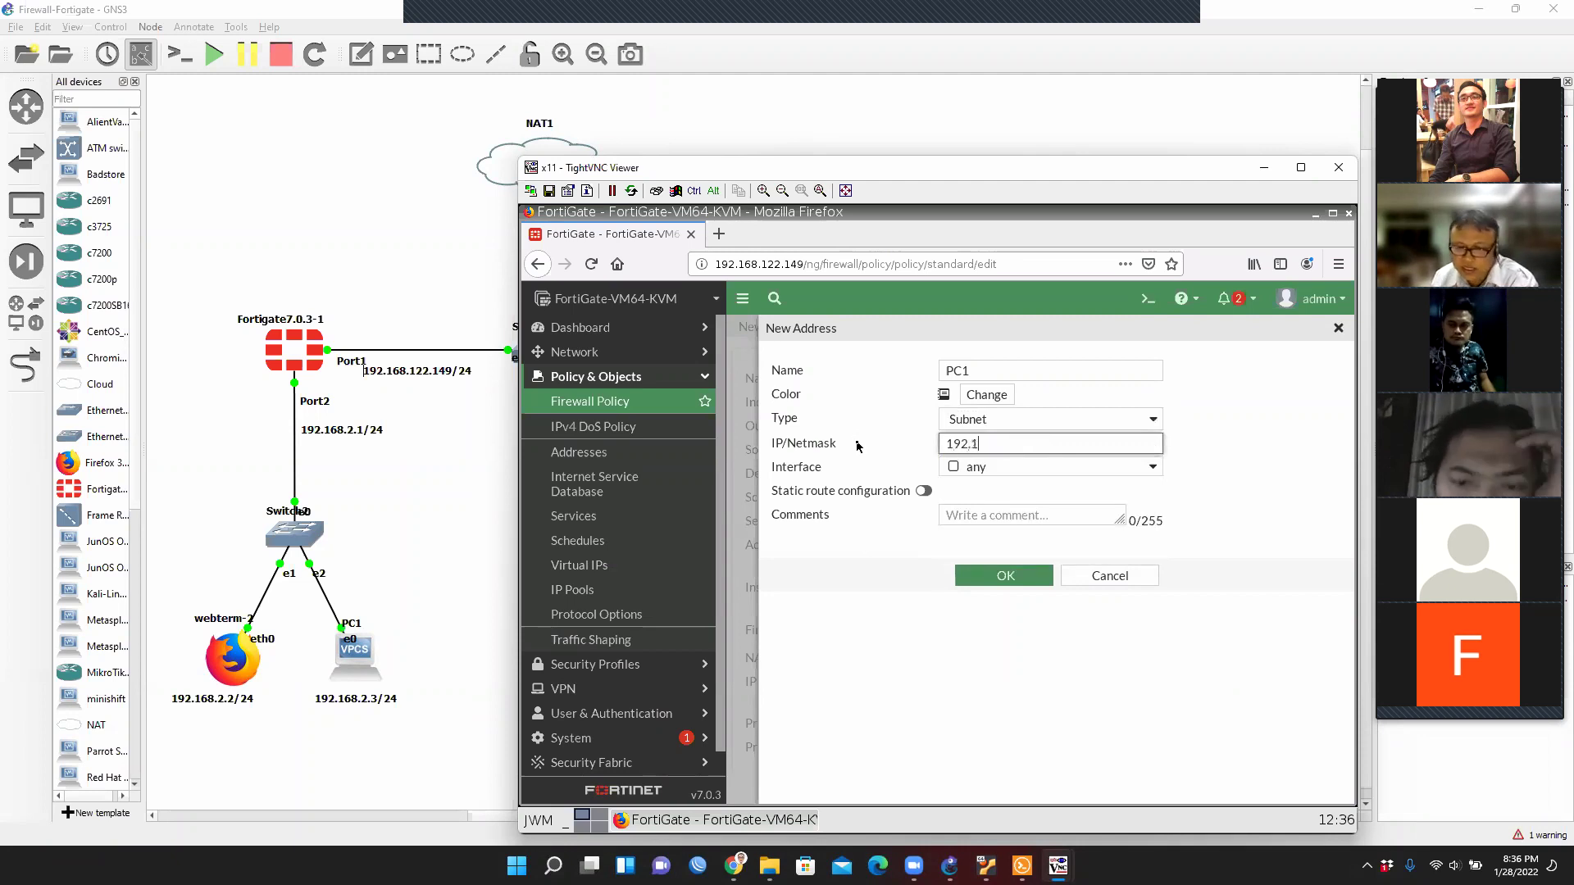
pyautogui.write('.168.2.3/24')
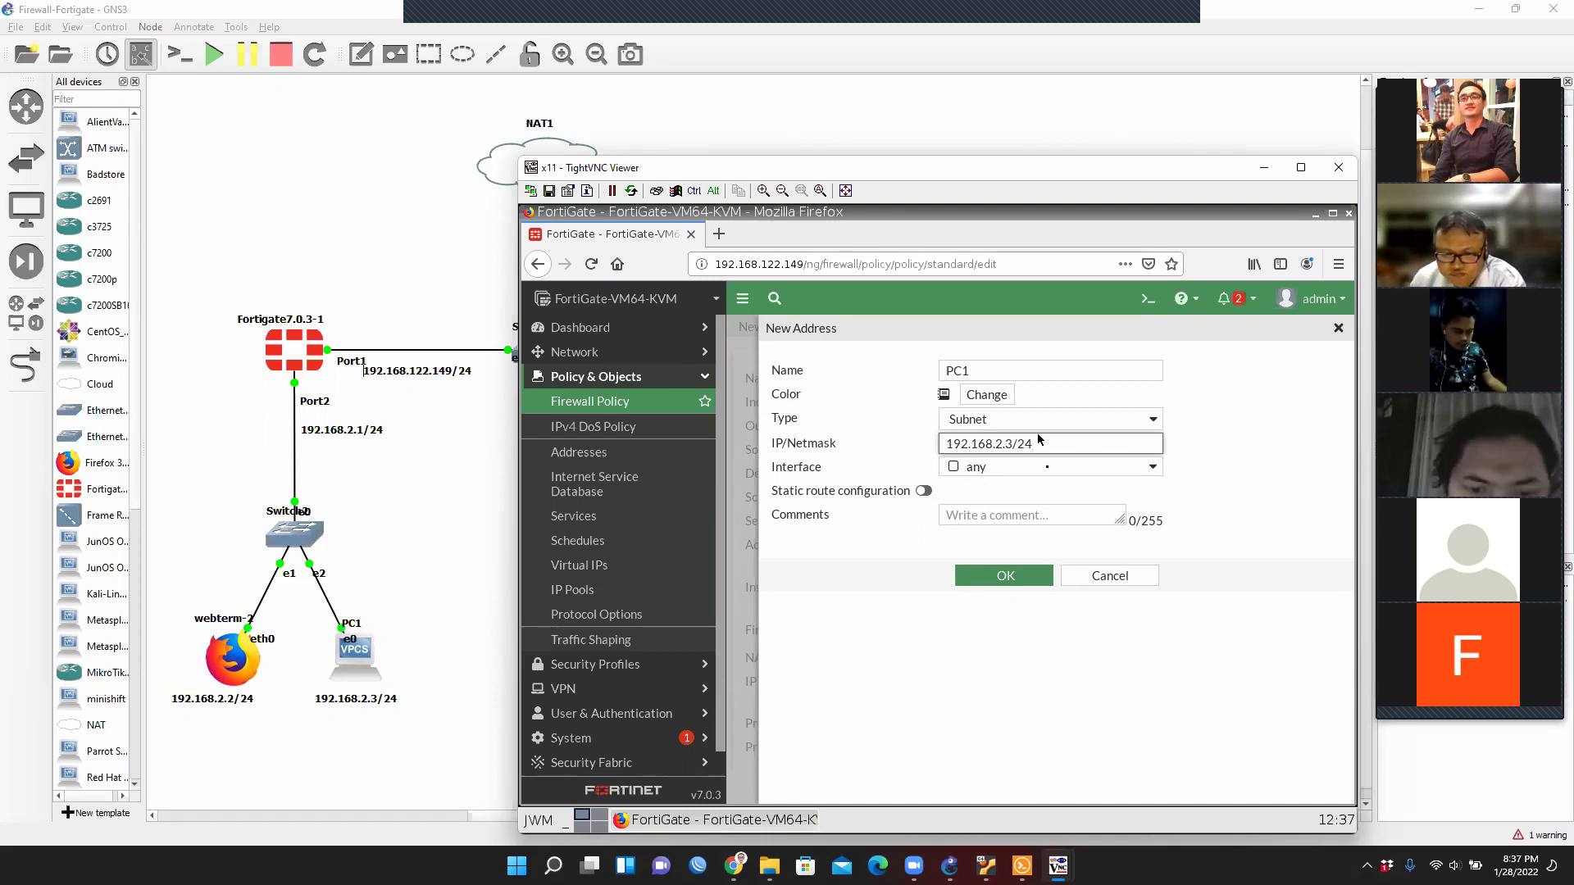
pyautogui.click(1025, 589)
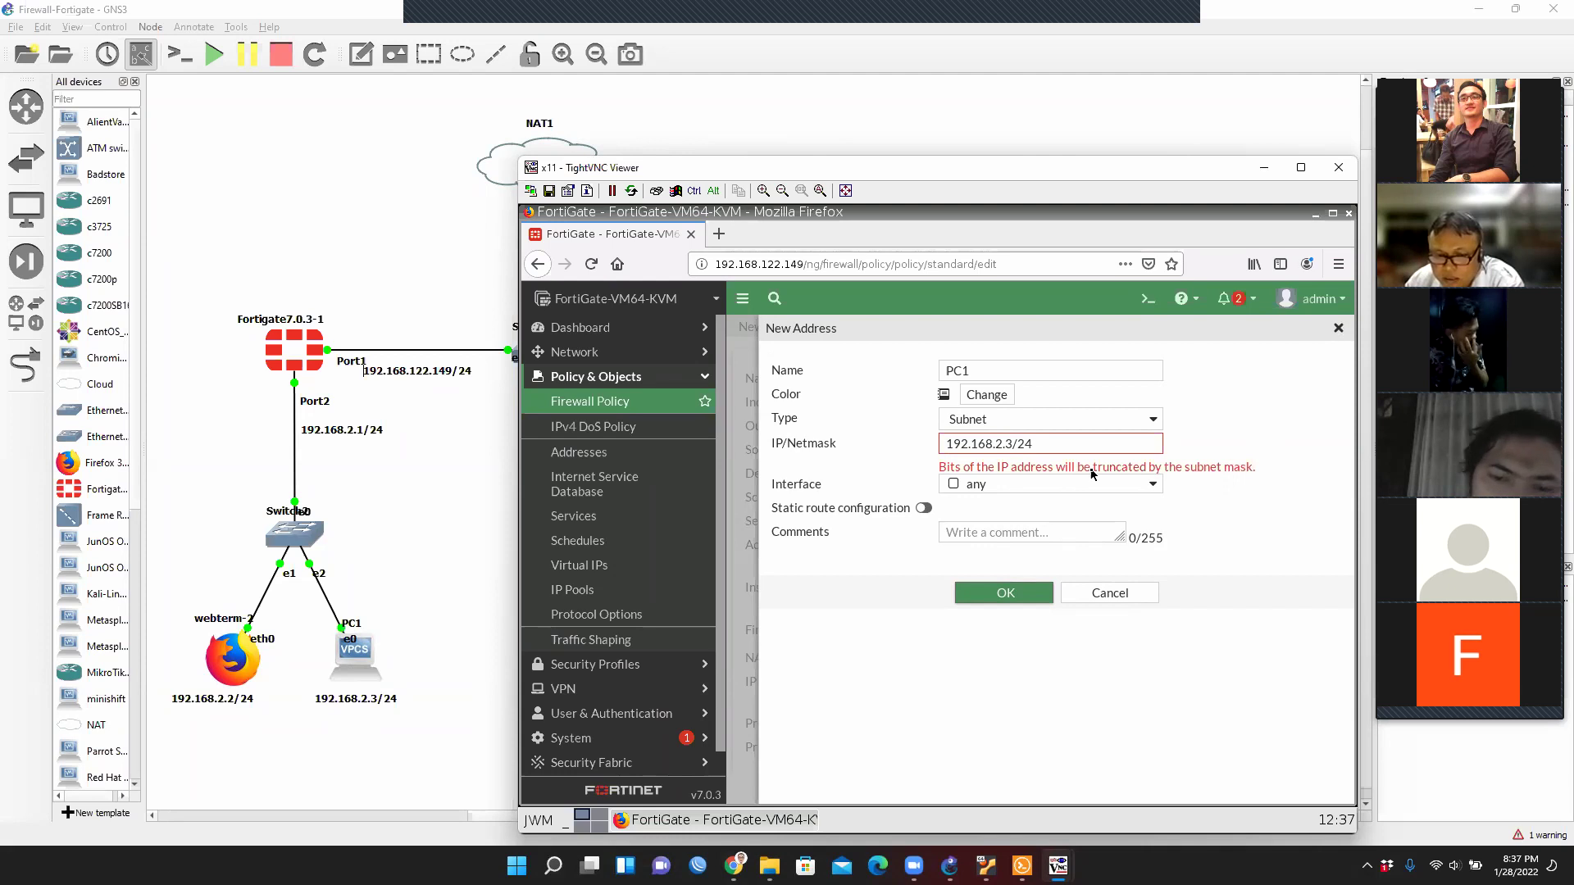
pyautogui.click(1078, 445)
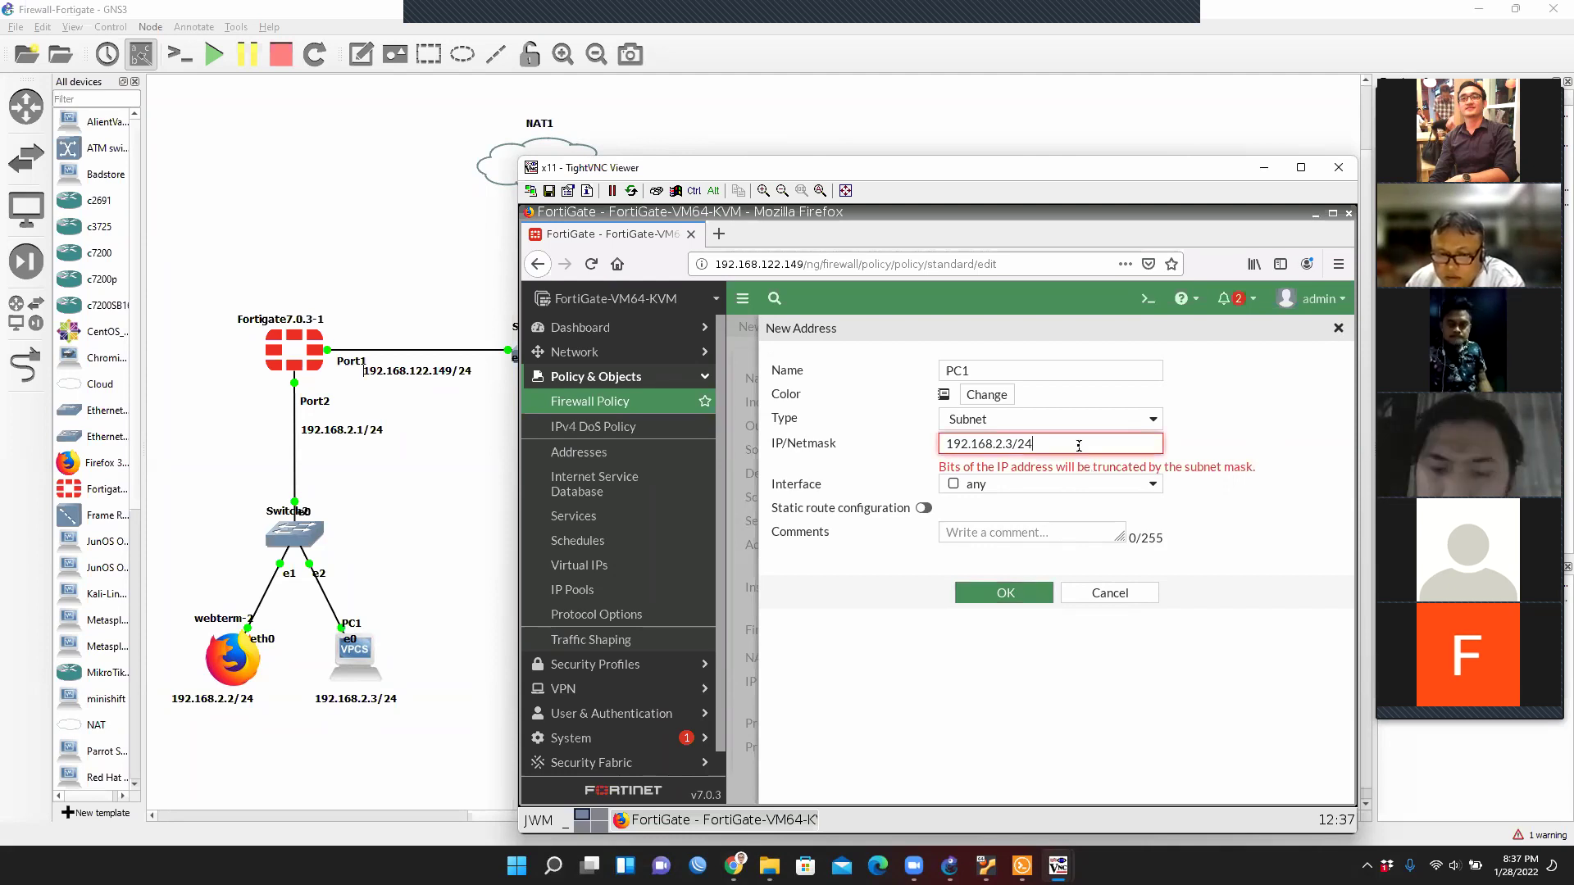
pyautogui.click(1022, 600)
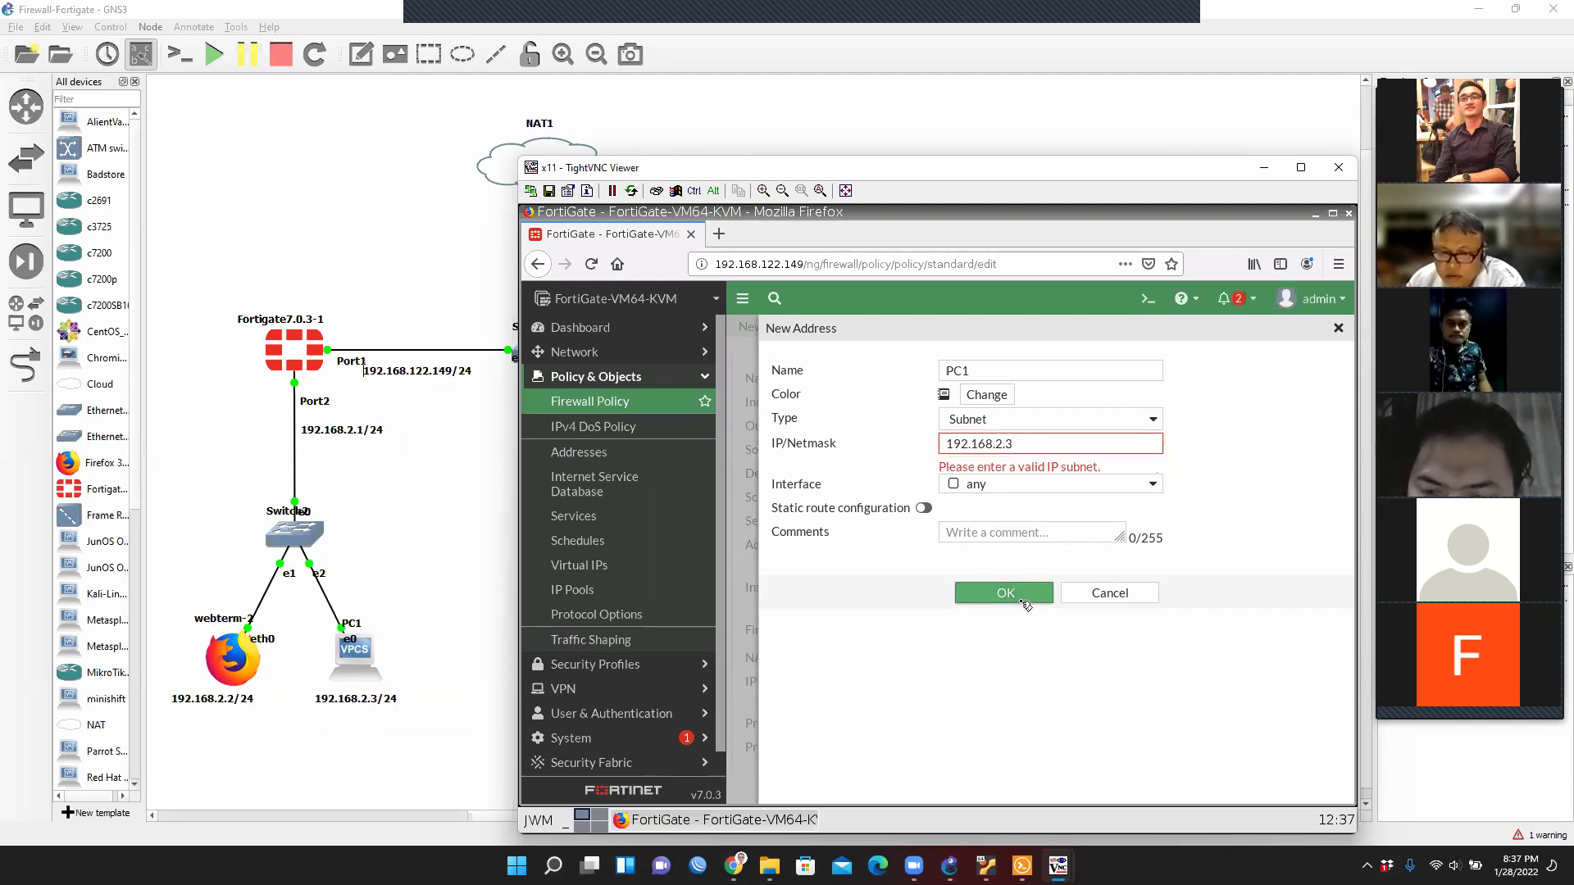
pyautogui.click(1034, 445)
pyautogui.write('/32')
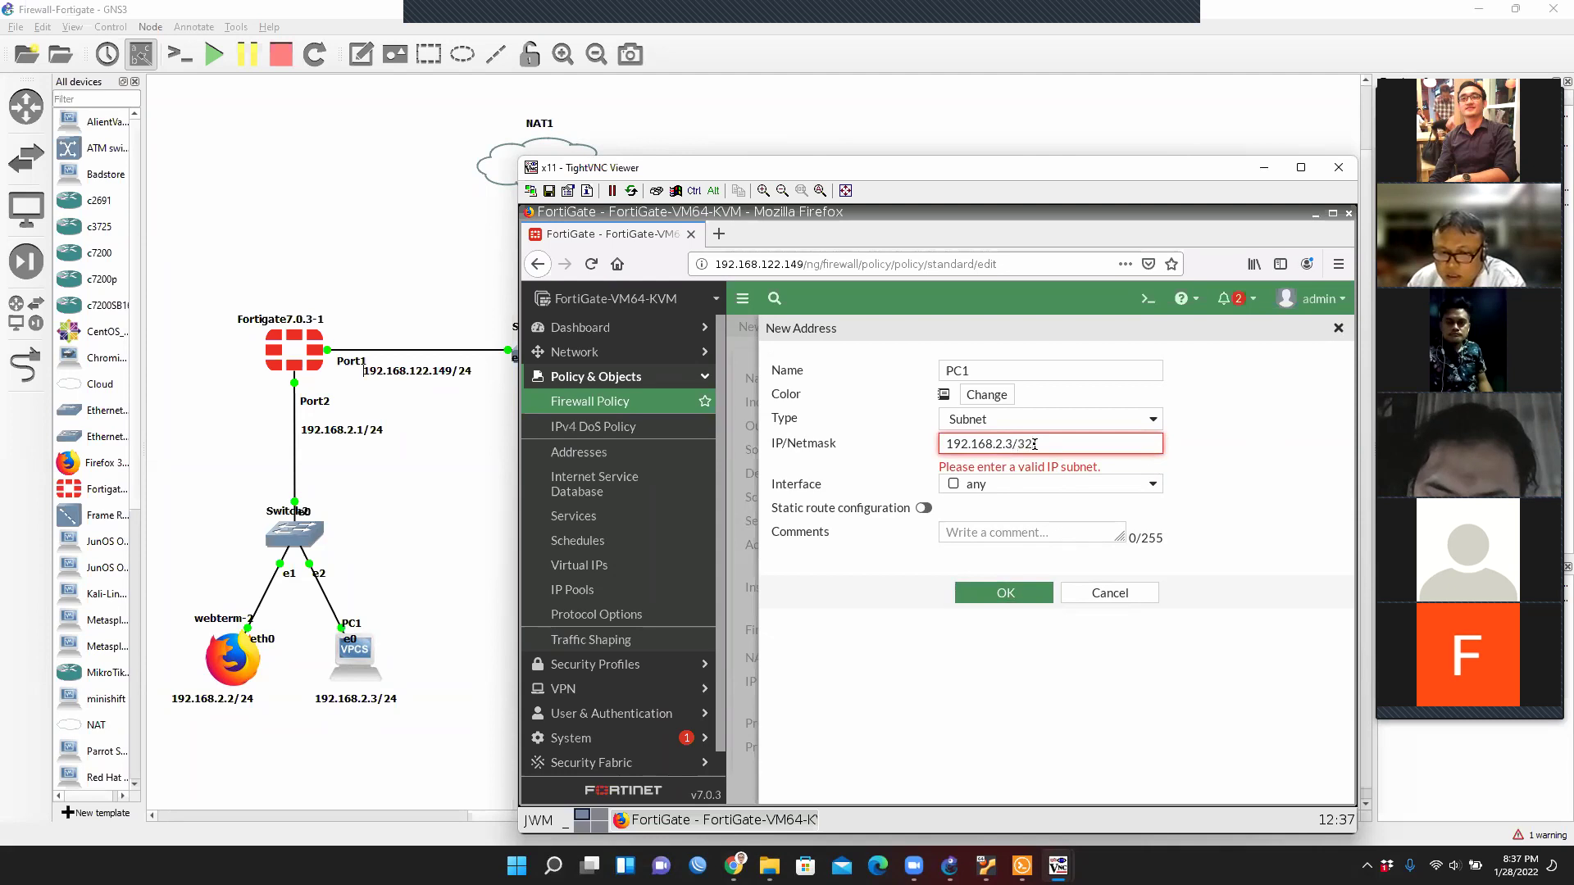
pyautogui.click(1037, 593)
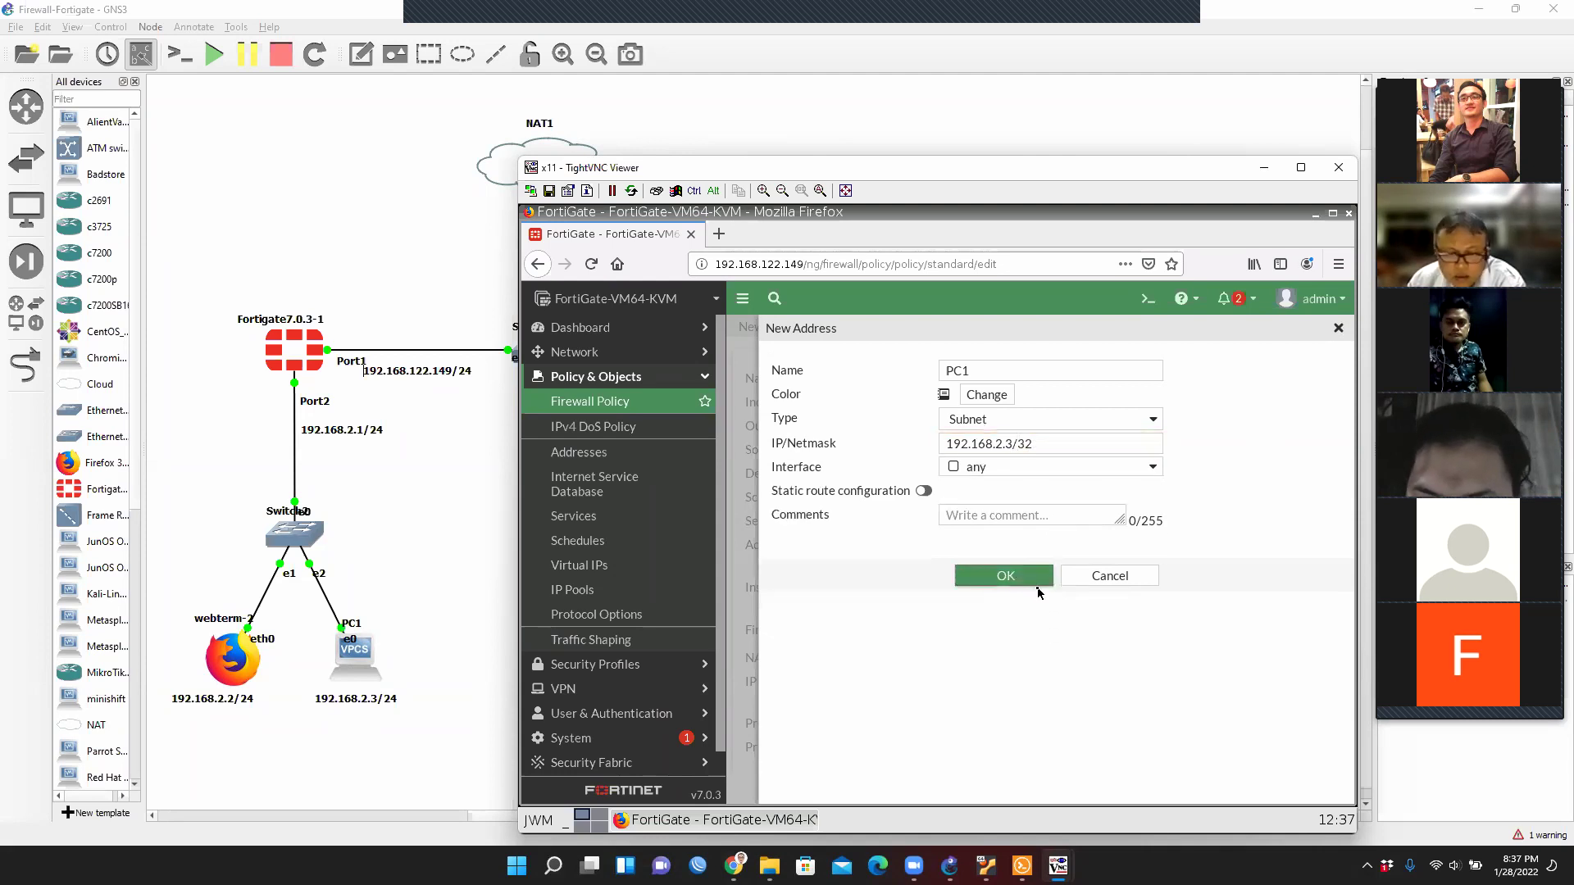
pyautogui.click(995, 578)
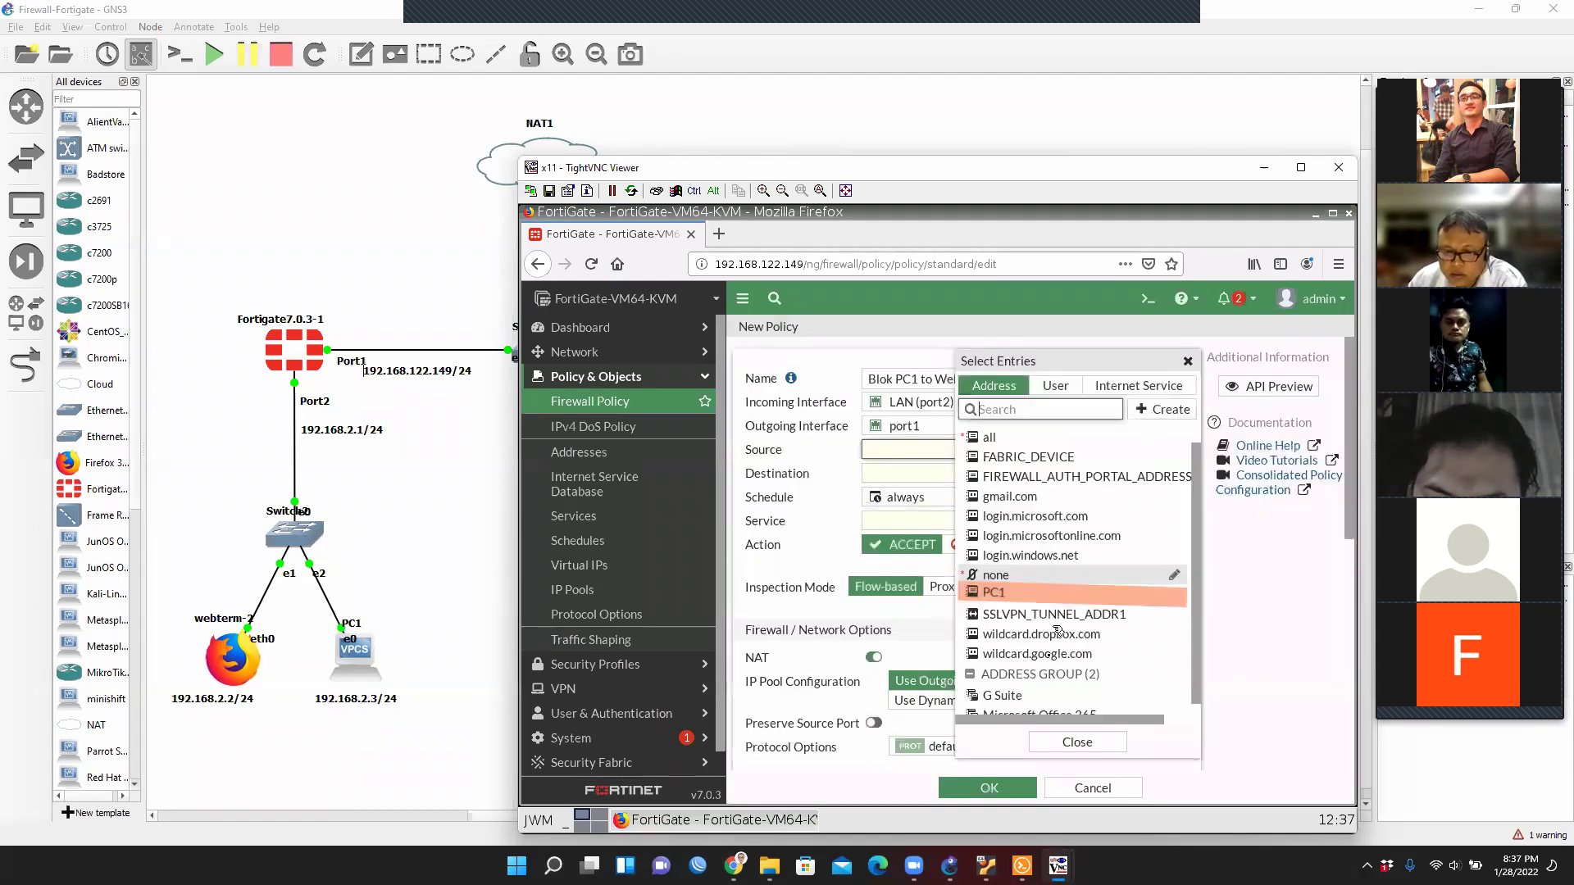
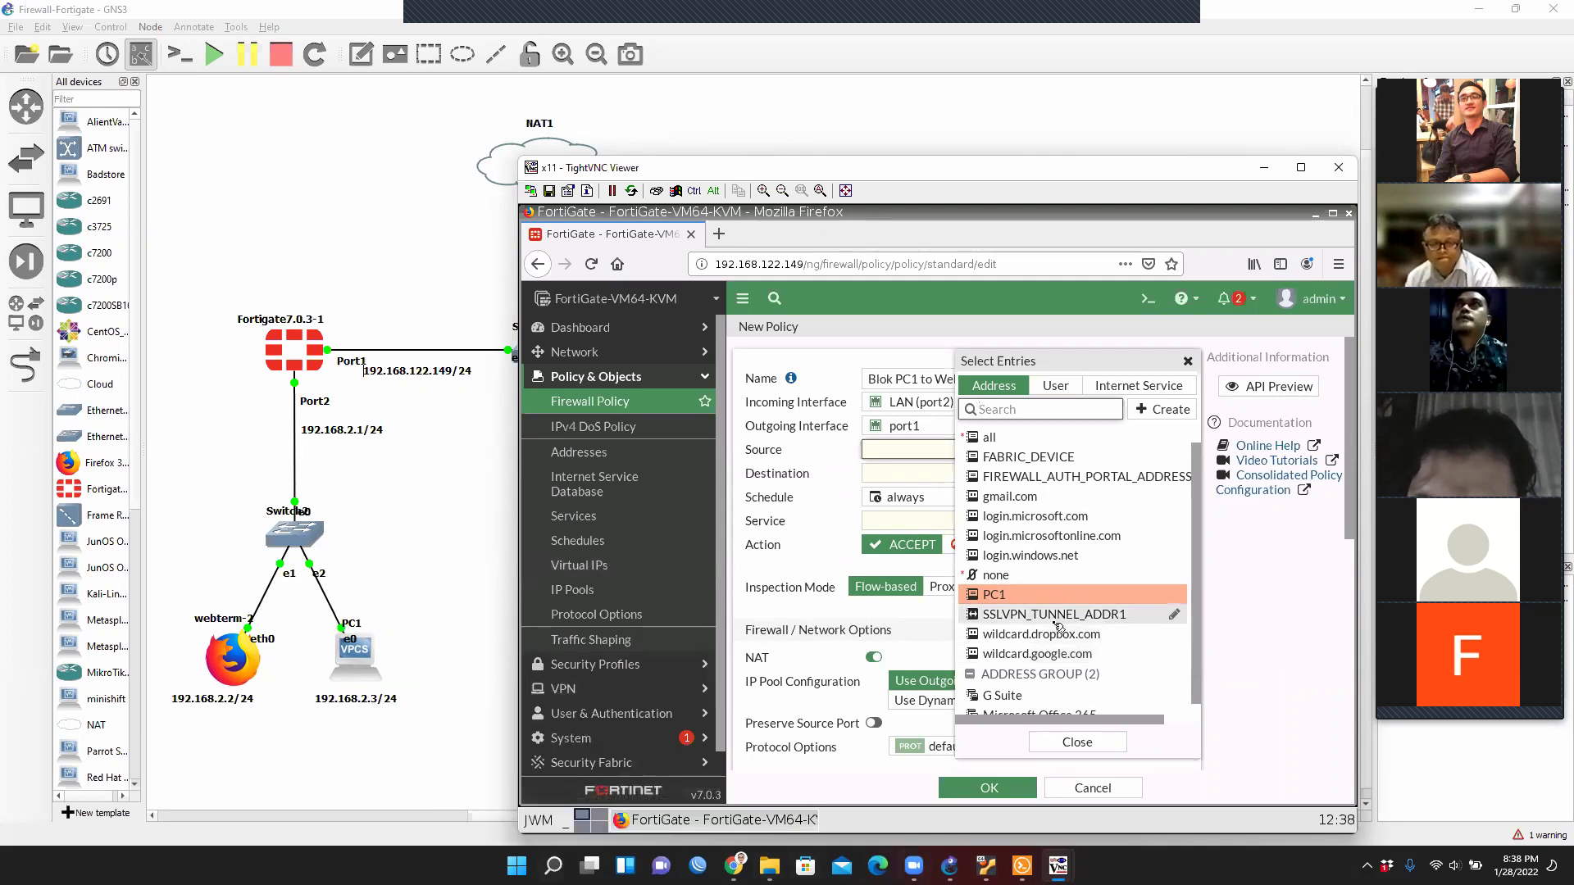
# Add PC1 as the policy source and open the Destination entry list.
pyautogui.moveTo(994, 604)
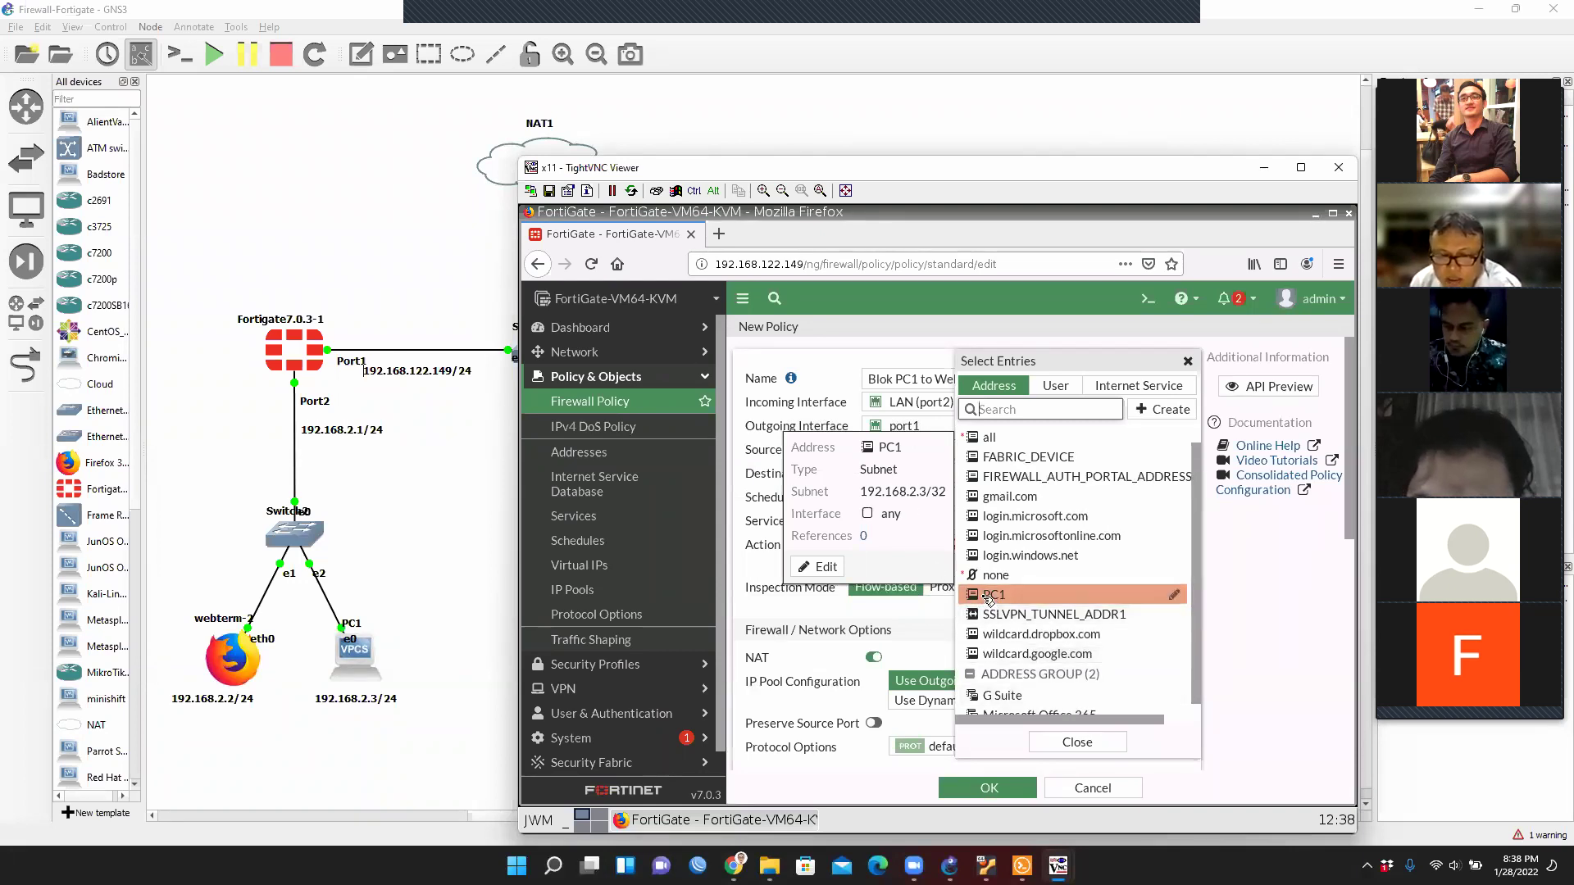
pyautogui.click(1011, 597)
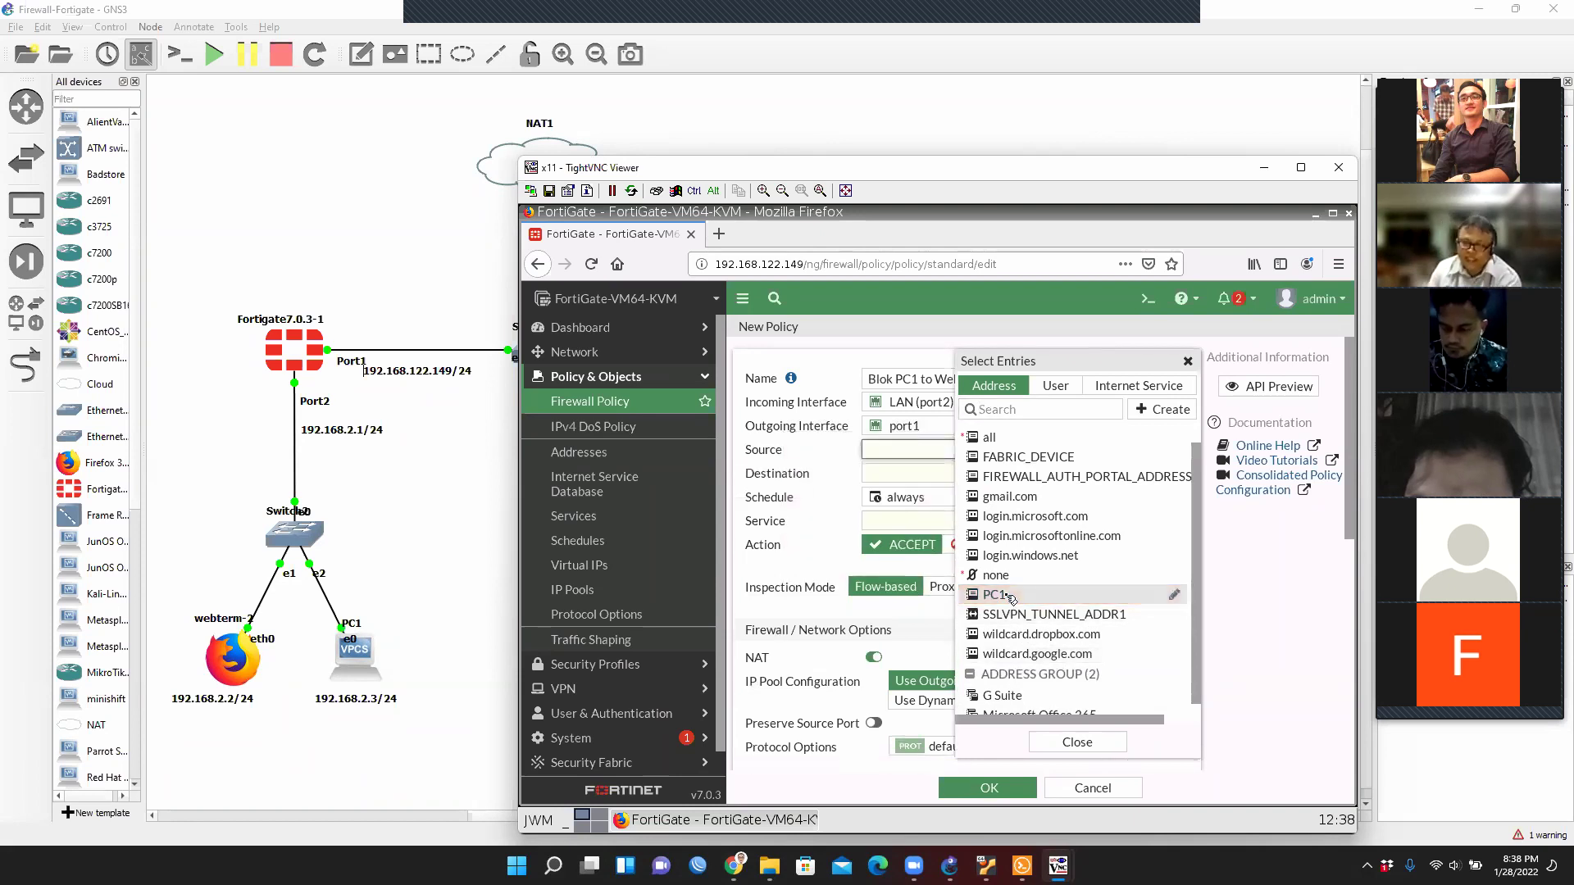
pyautogui.click(1010, 596)
pyautogui.click(1075, 741)
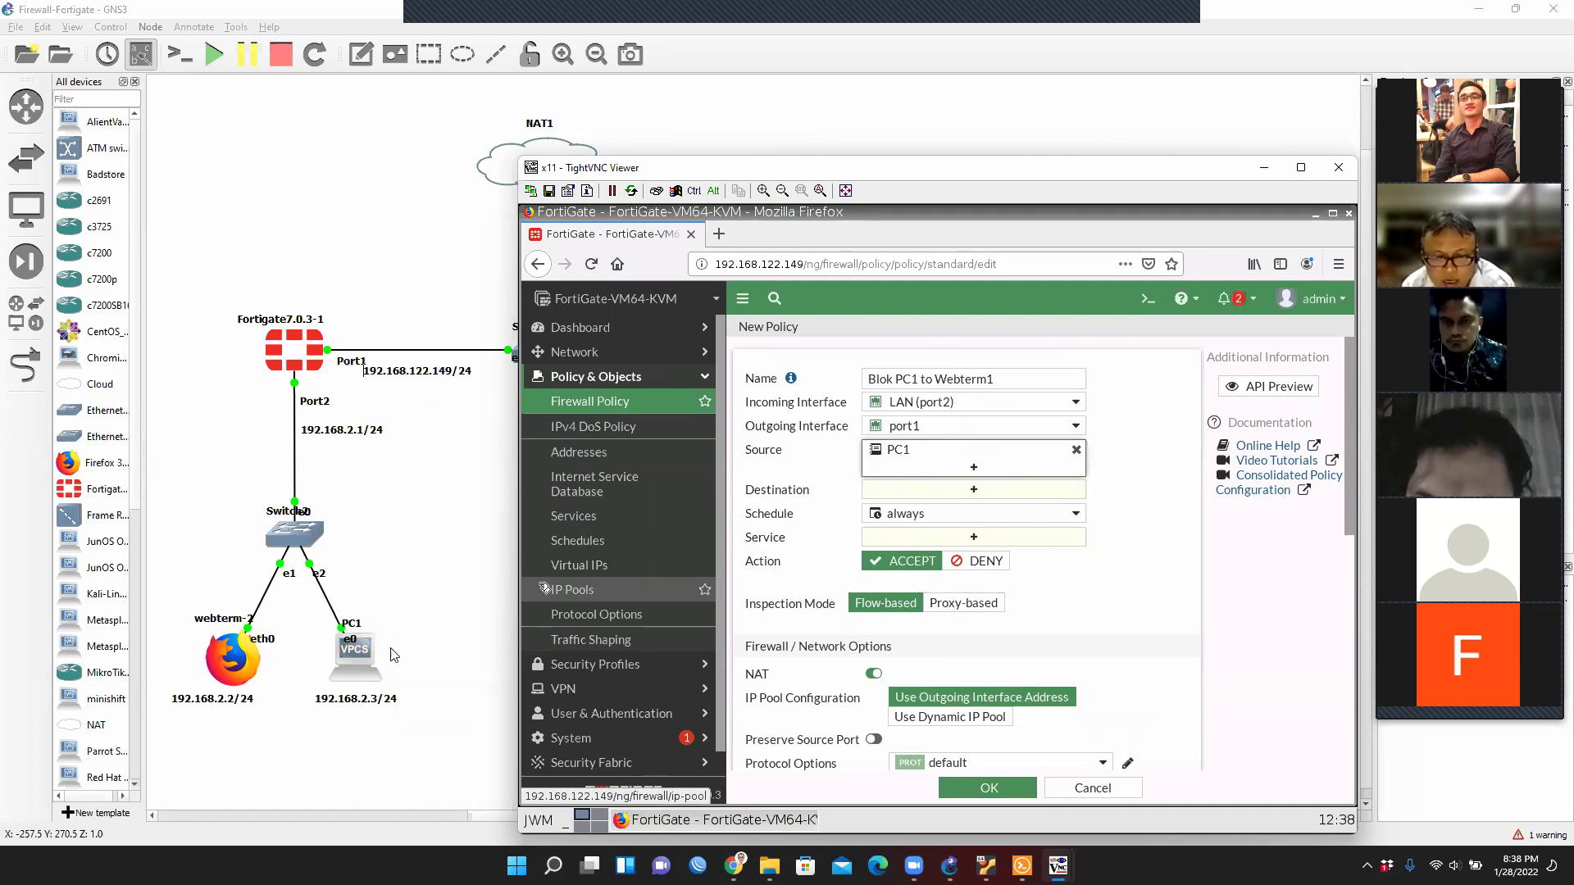
pyautogui.moveTo(786, 196); pyautogui.dragTo(804, 458)
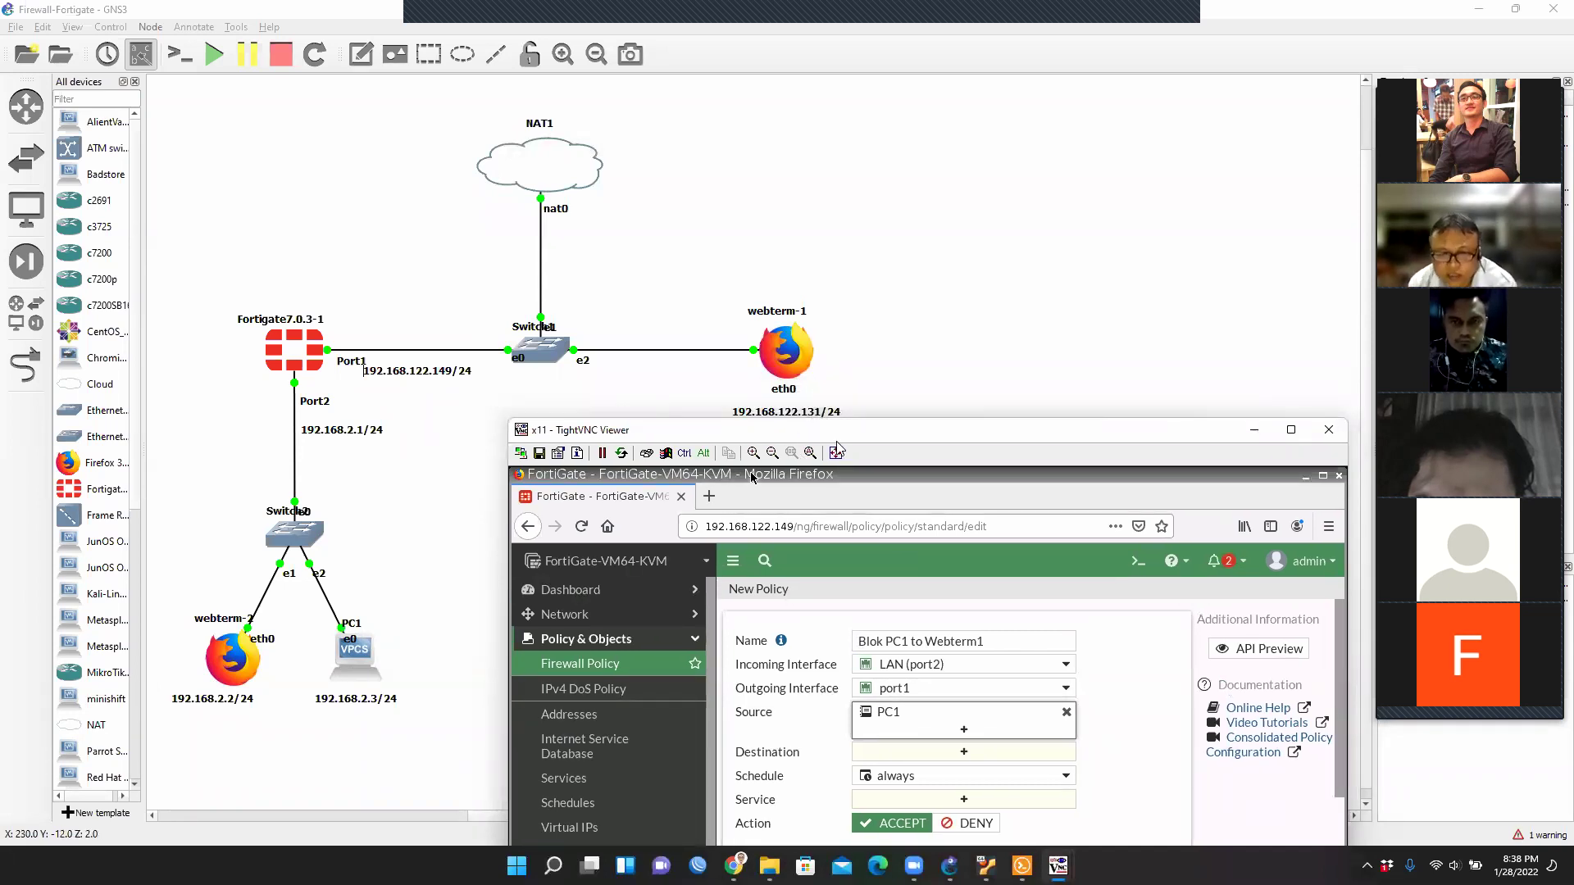
pyautogui.click(964, 752)
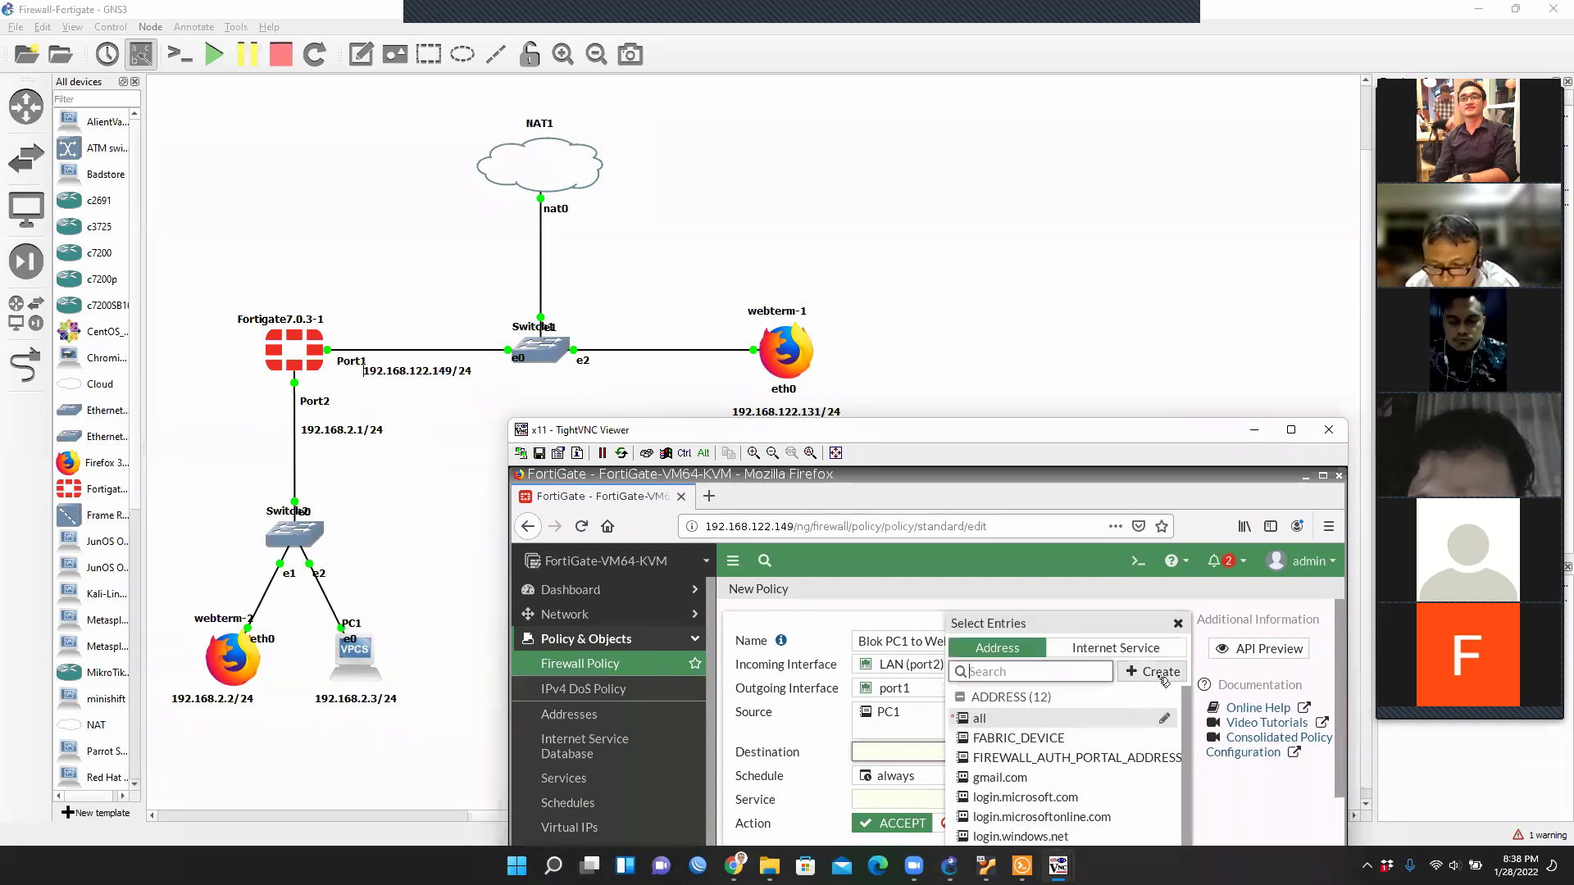
# Create address Webterm1 at 192.168.122.131/32 and select it as the policy destination.
pyautogui.click(1162, 677)
pyautogui.click(975, 724)
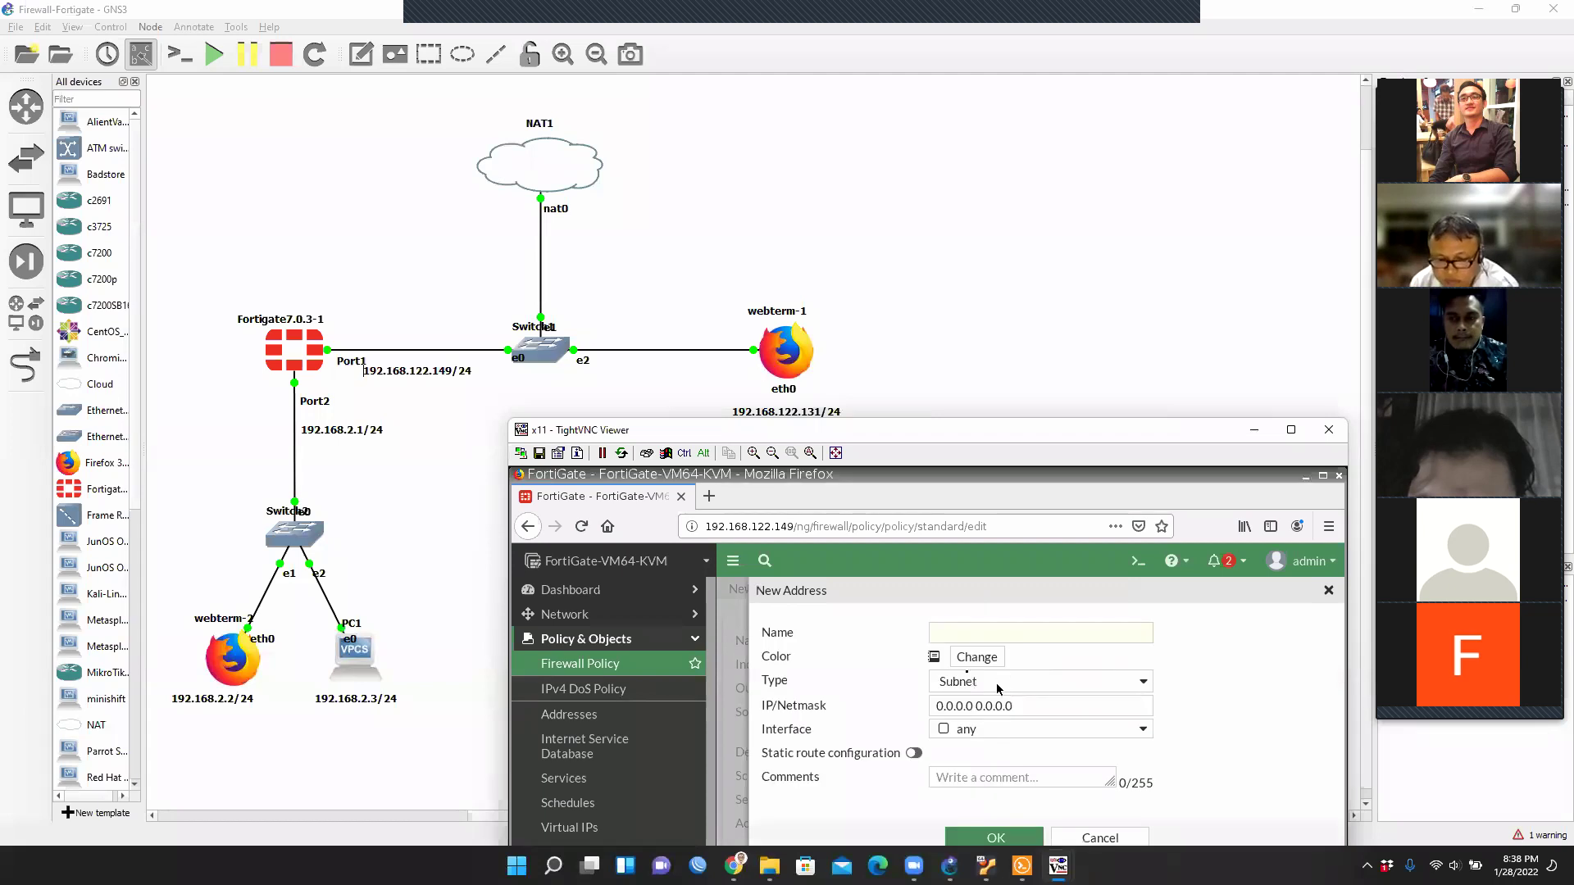
pyautogui.click(951, 638)
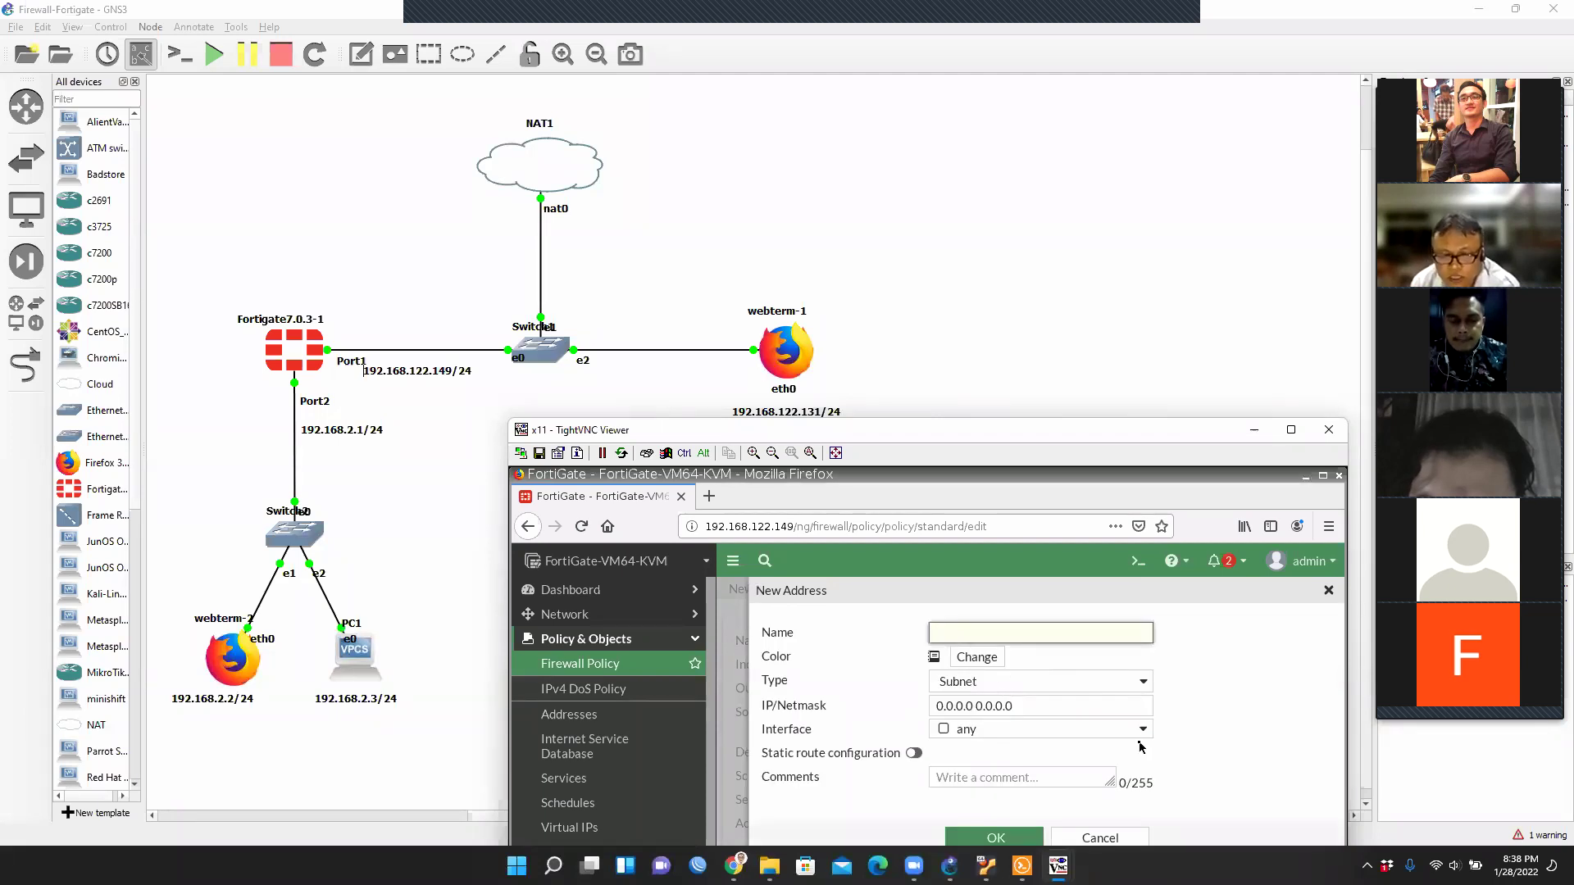
pyautogui.write('Webterm1')
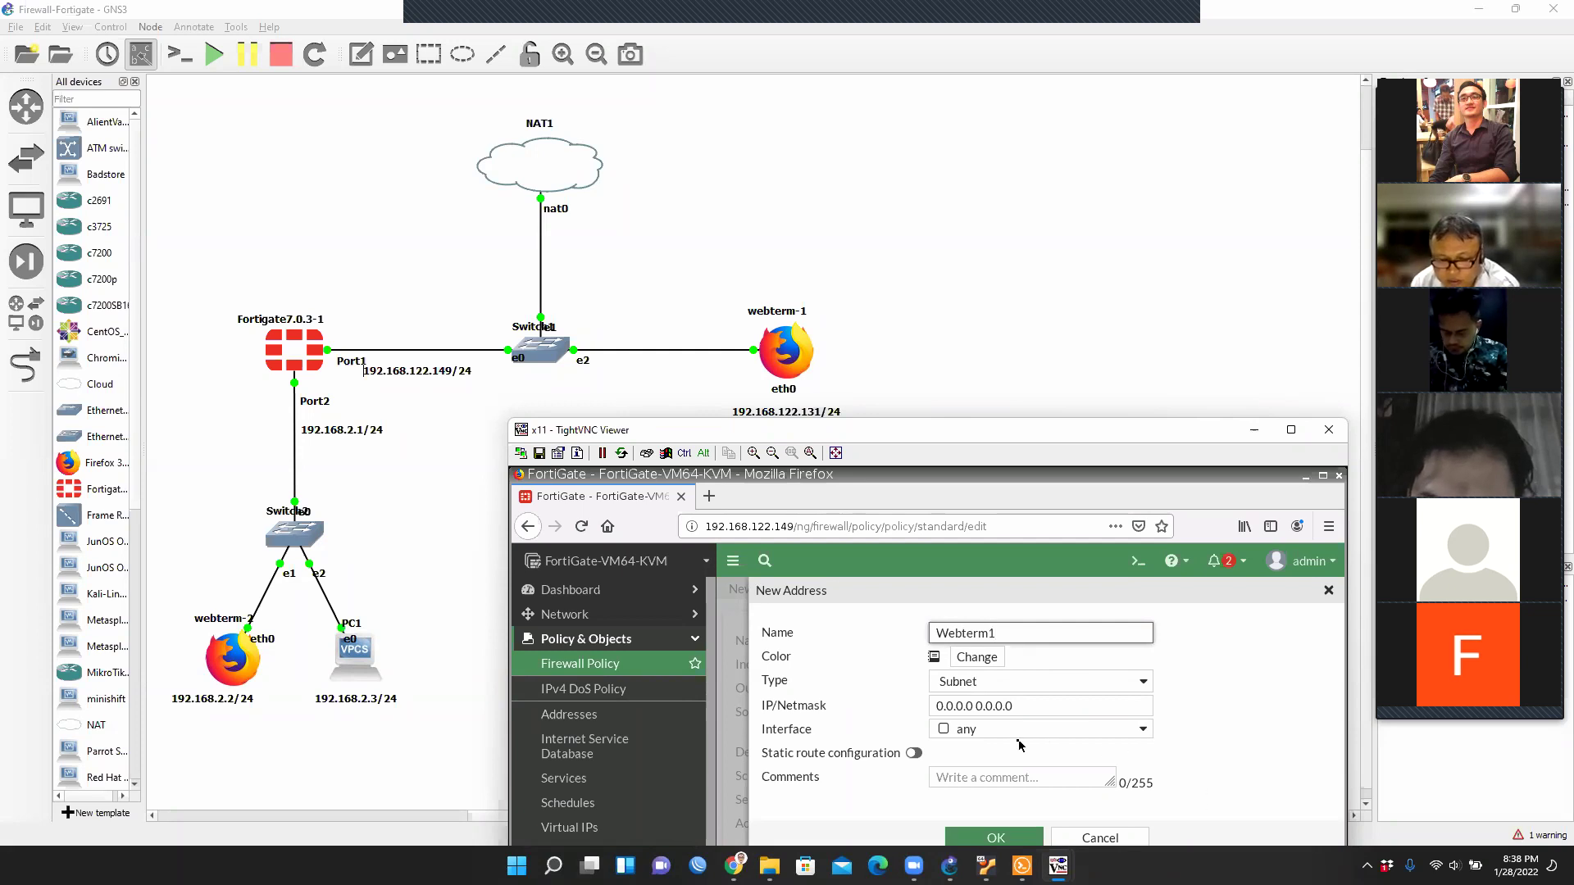
pyautogui.moveTo(1017, 708); pyautogui.dragTo(935, 708)
pyautogui.write('192.1')
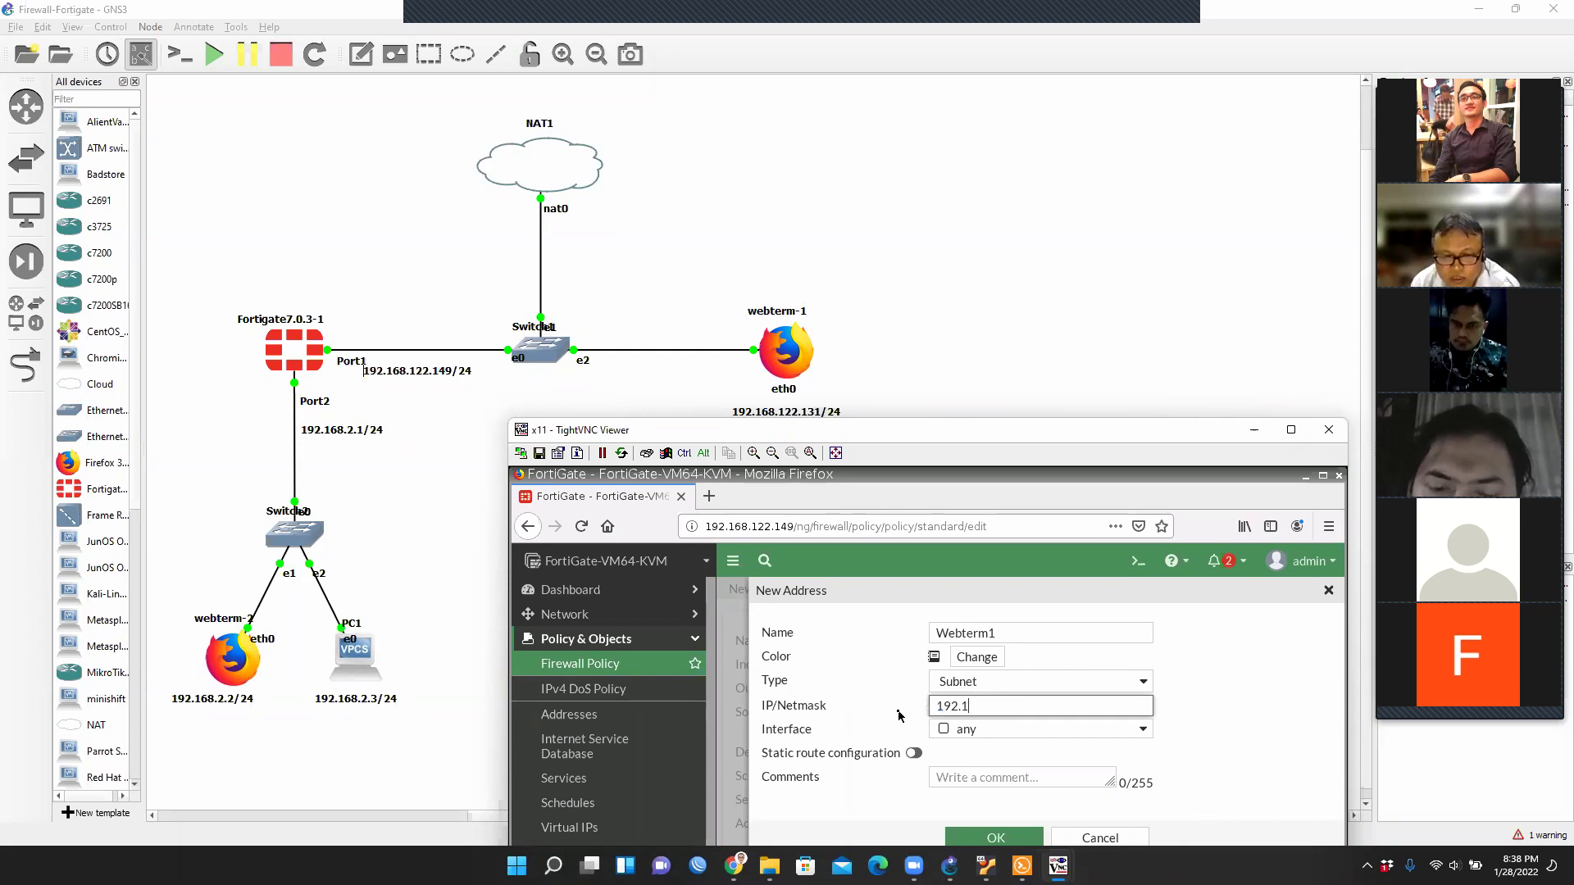
pyautogui.write('68.122..1')
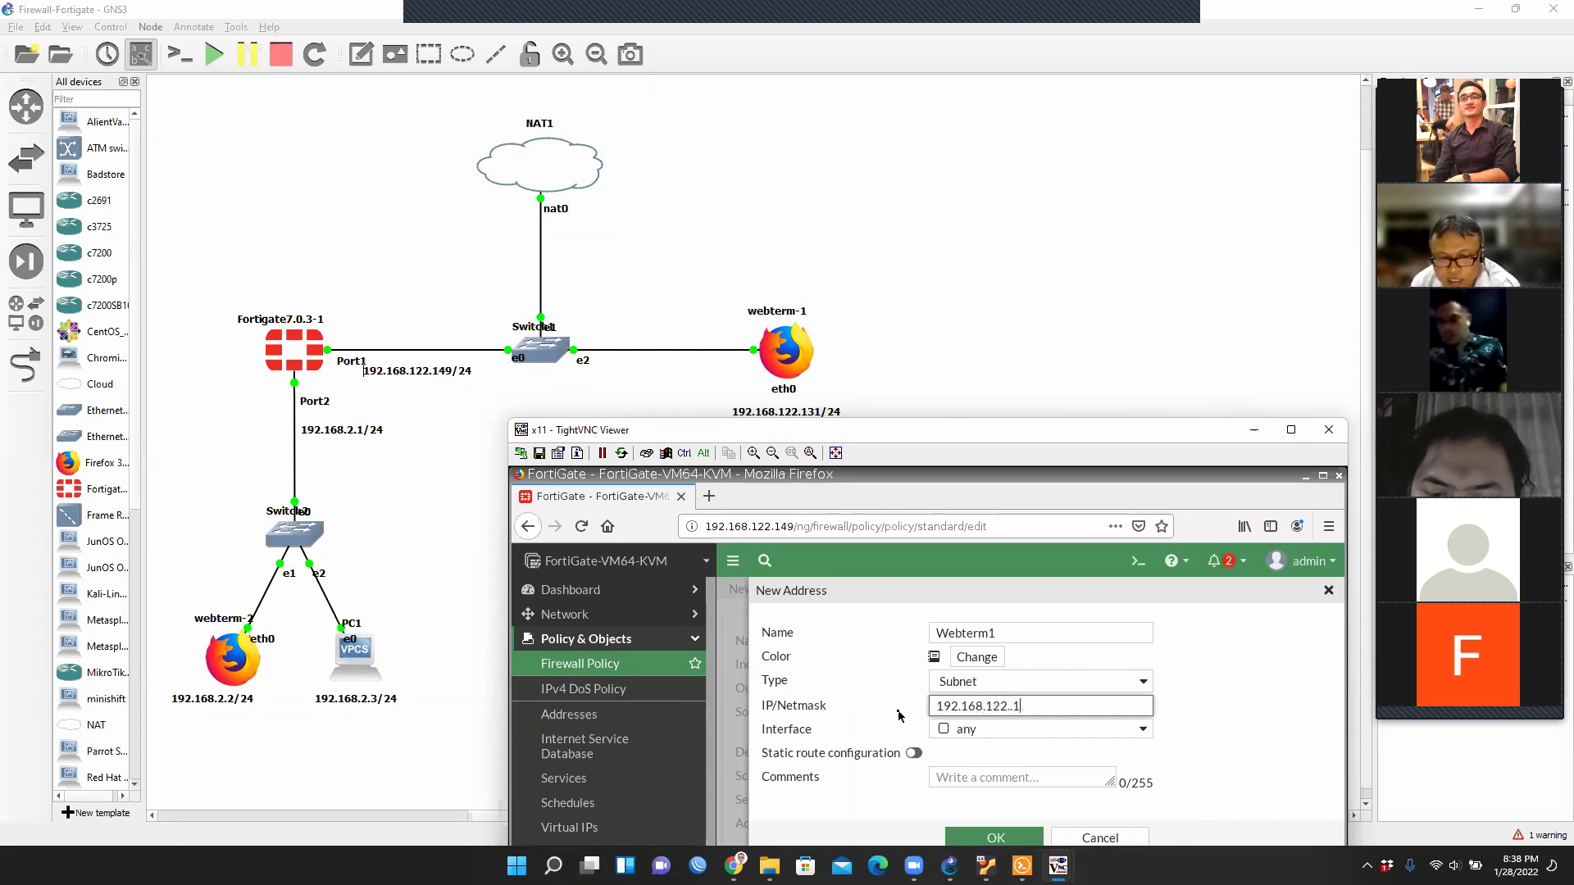
pyautogui.press('BackSpace')
pyautogui.press('BackSpace')
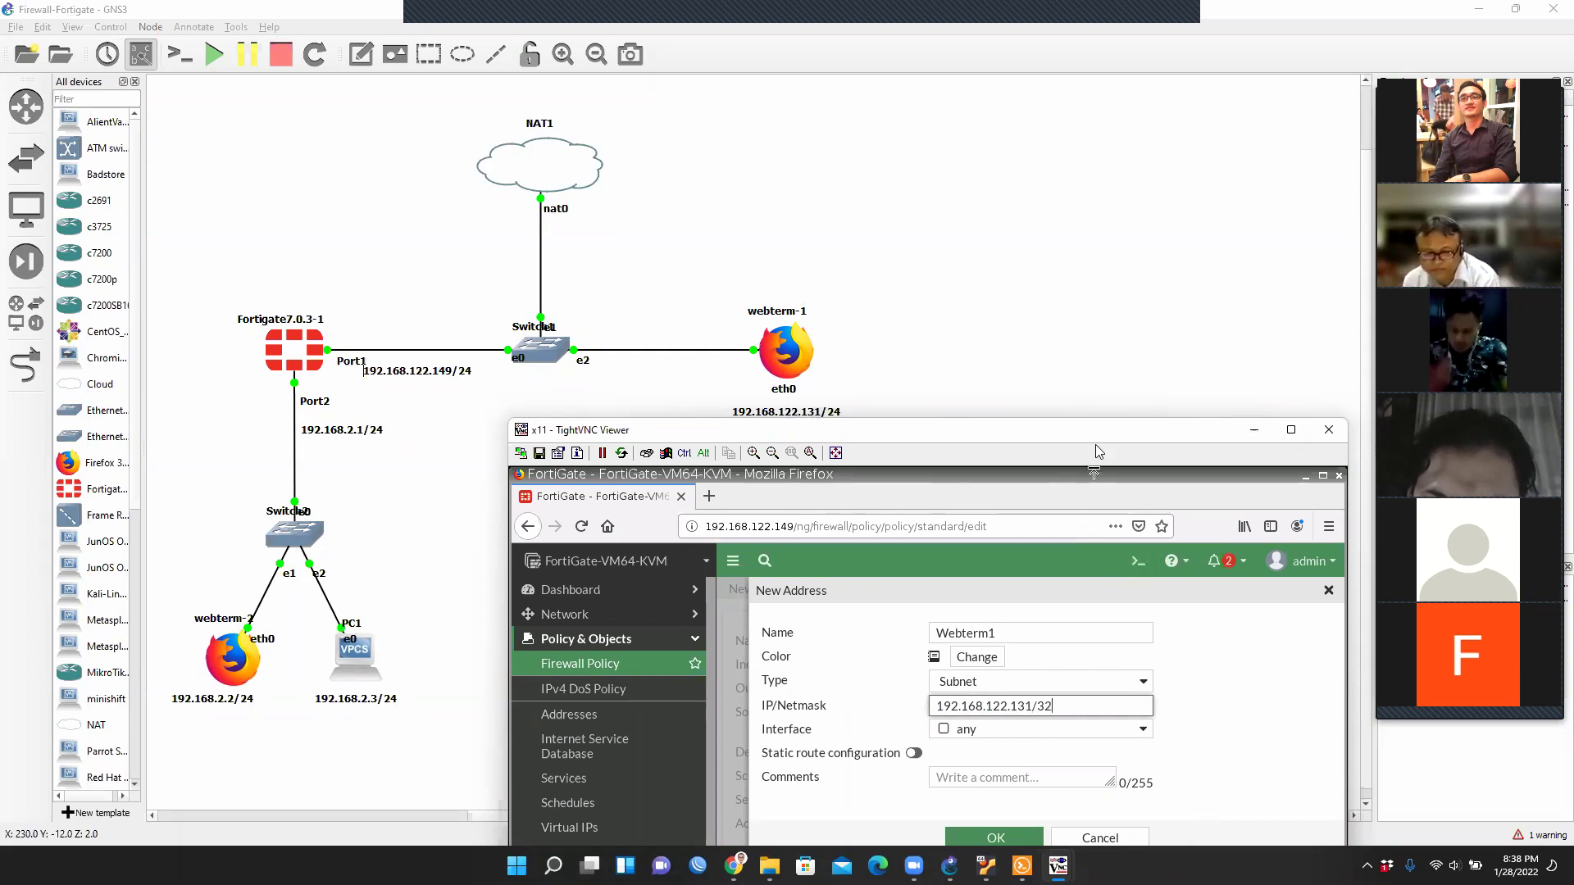
pyautogui.moveTo(1100, 427); pyautogui.dragTo(1097, 190)
pyautogui.click(994, 601)
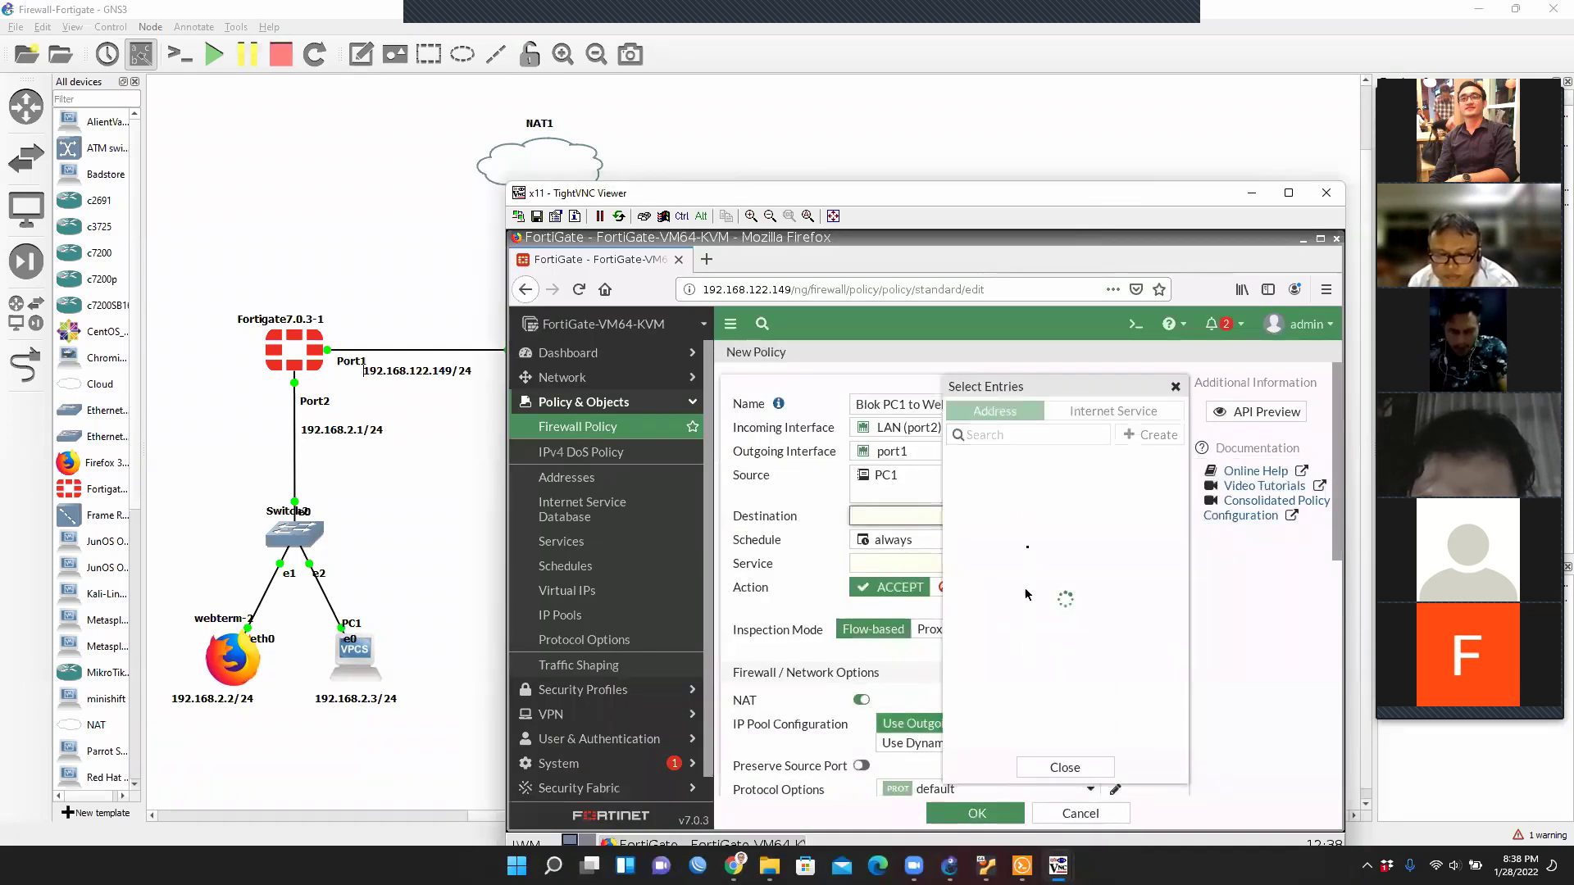
pyautogui.click(1004, 640)
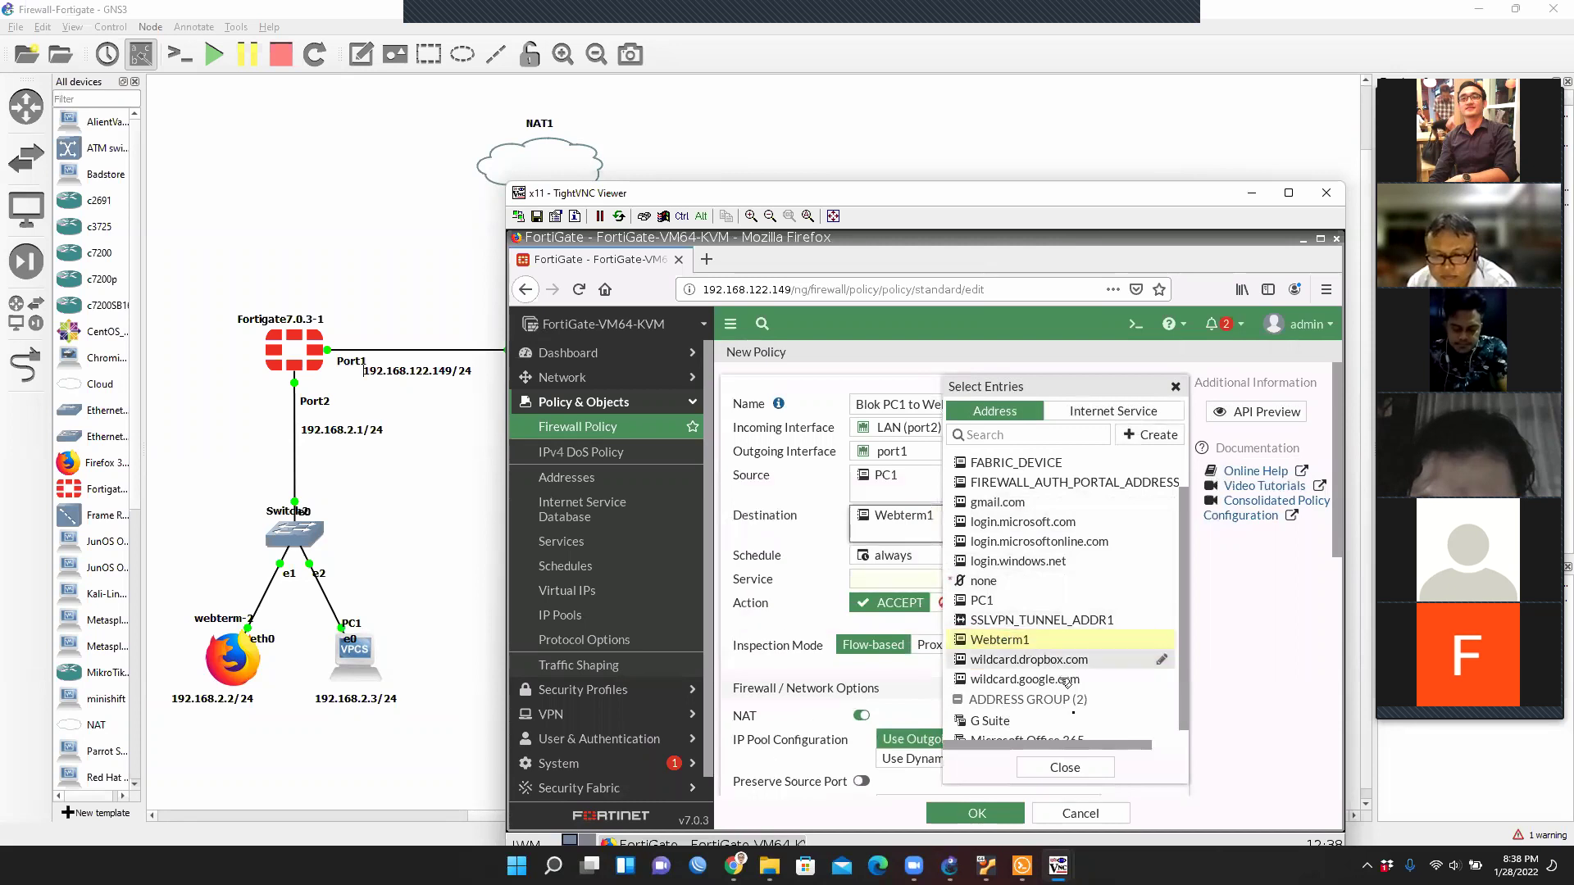
pyautogui.click(1069, 768)
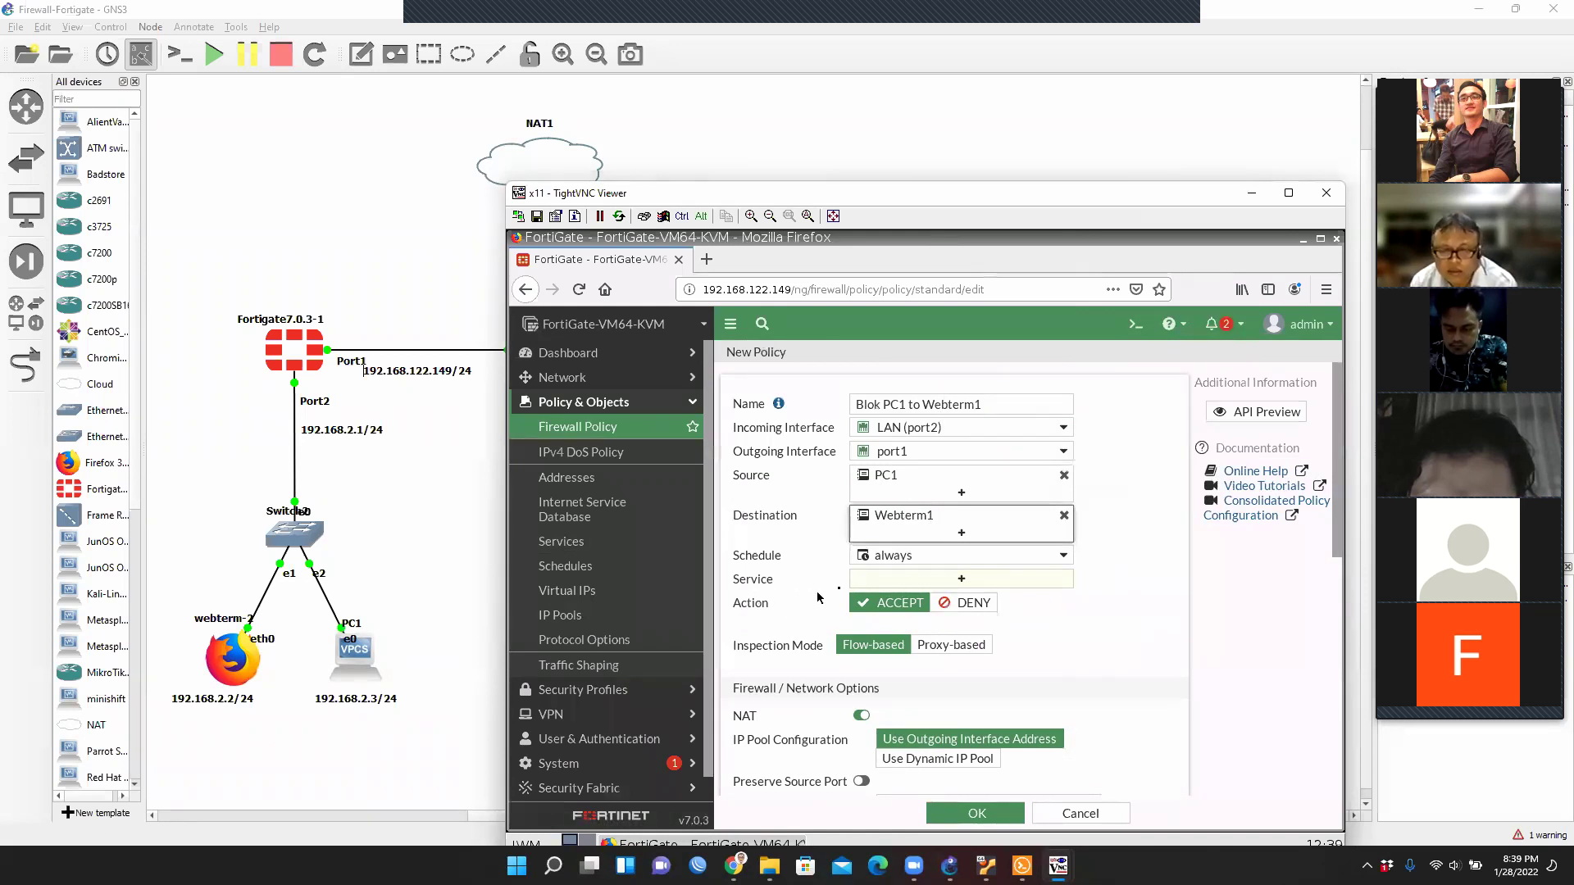
# Set the policy service to PING.
pyautogui.click(961, 581)
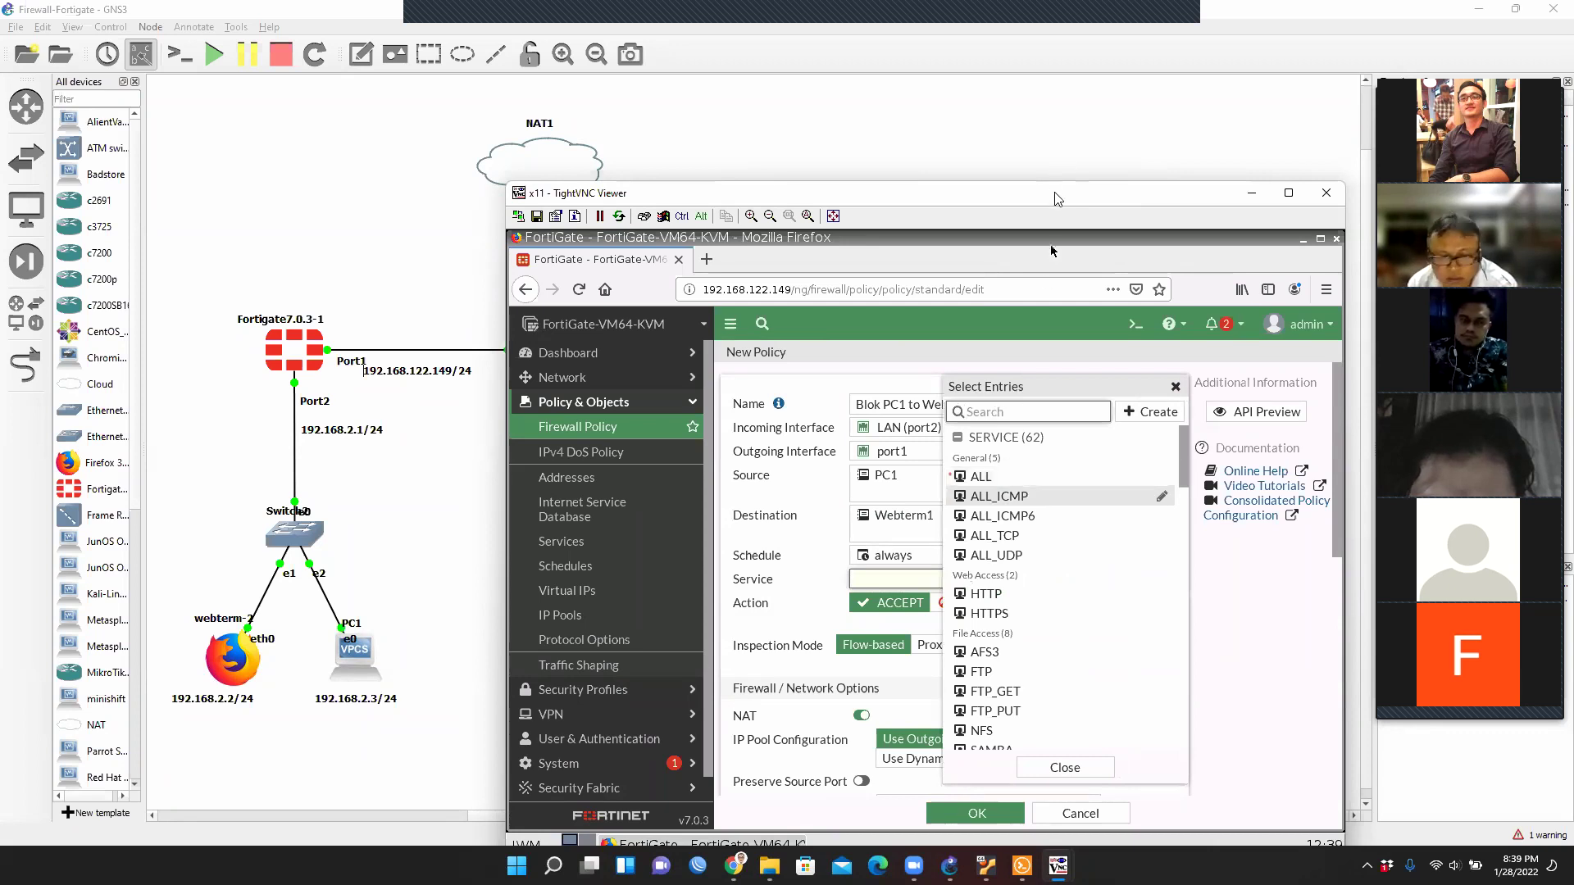
pyautogui.moveTo(1056, 199); pyautogui.dragTo(943, 655)
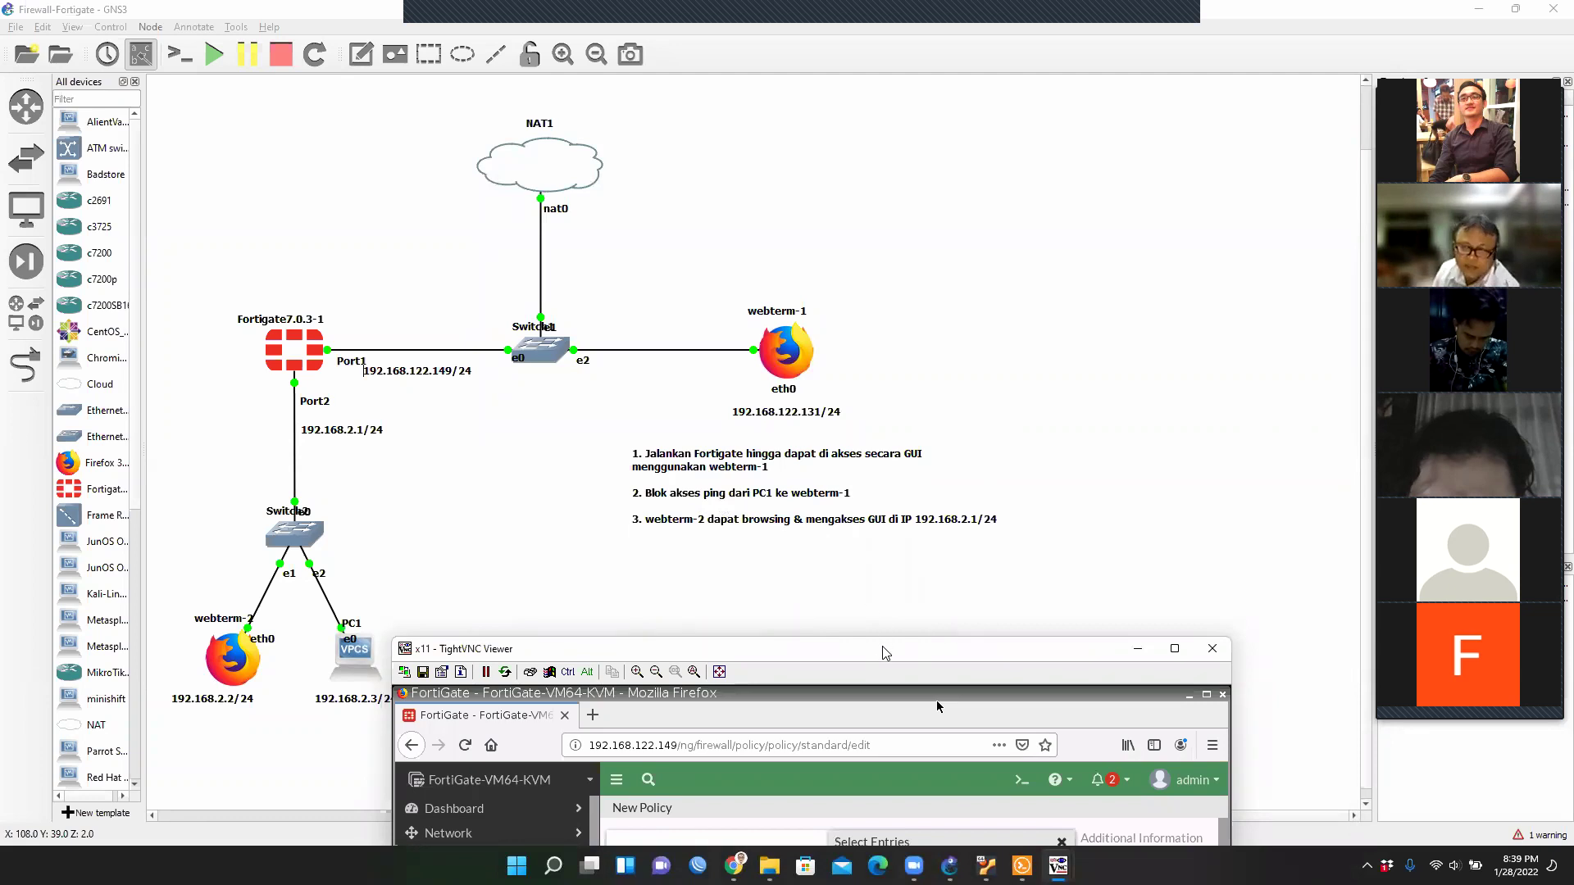
pyautogui.moveTo(889, 649); pyautogui.dragTo(975, 63)
pyautogui.write('ping')
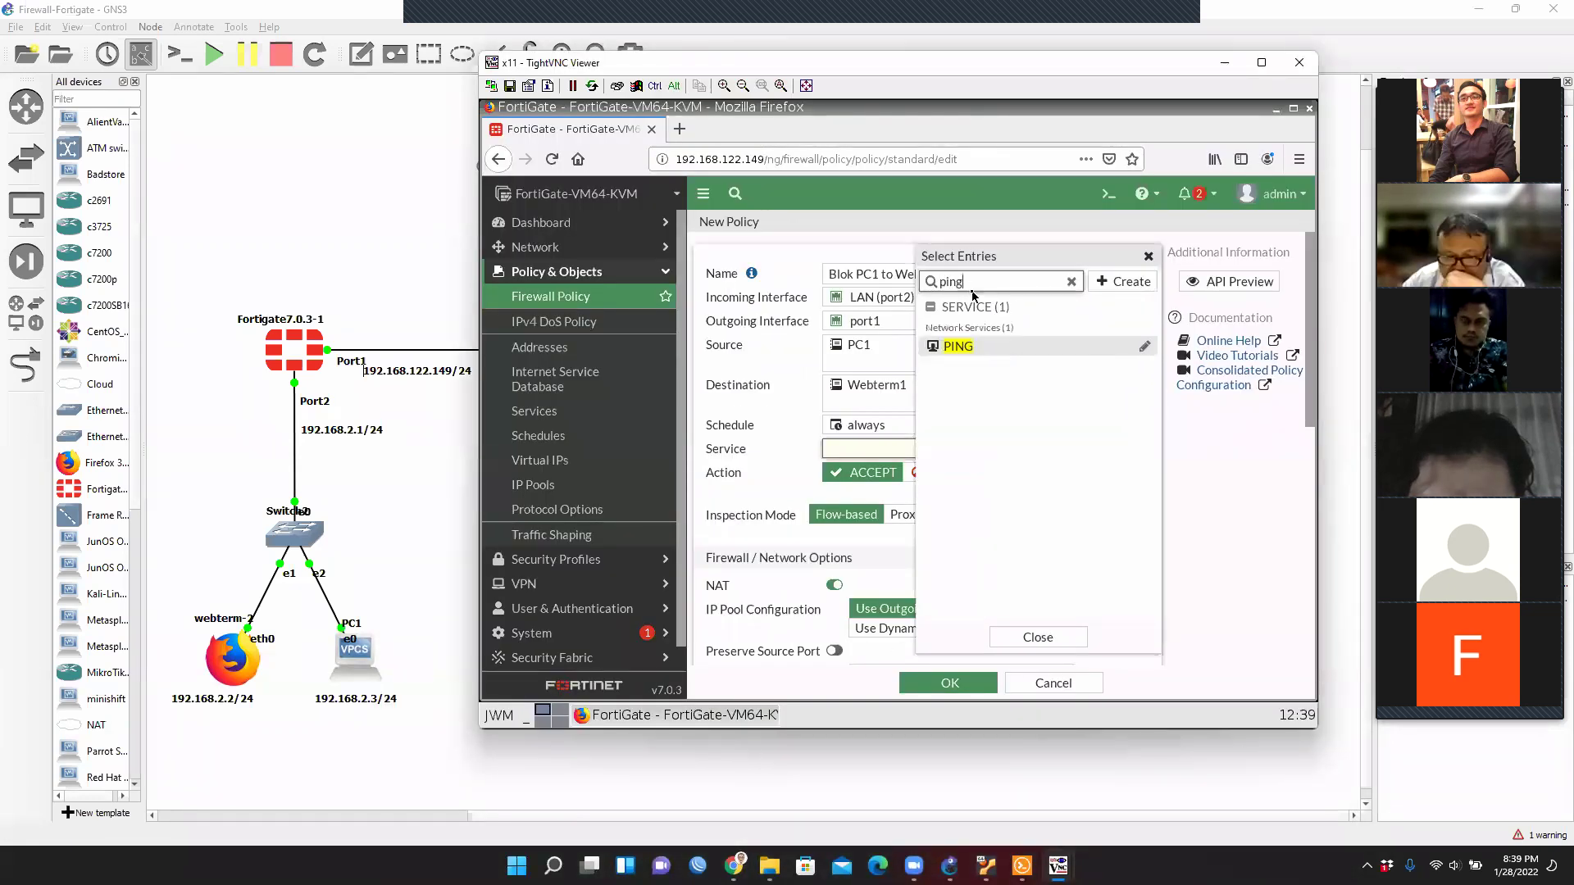
pyautogui.moveTo(955, 353)
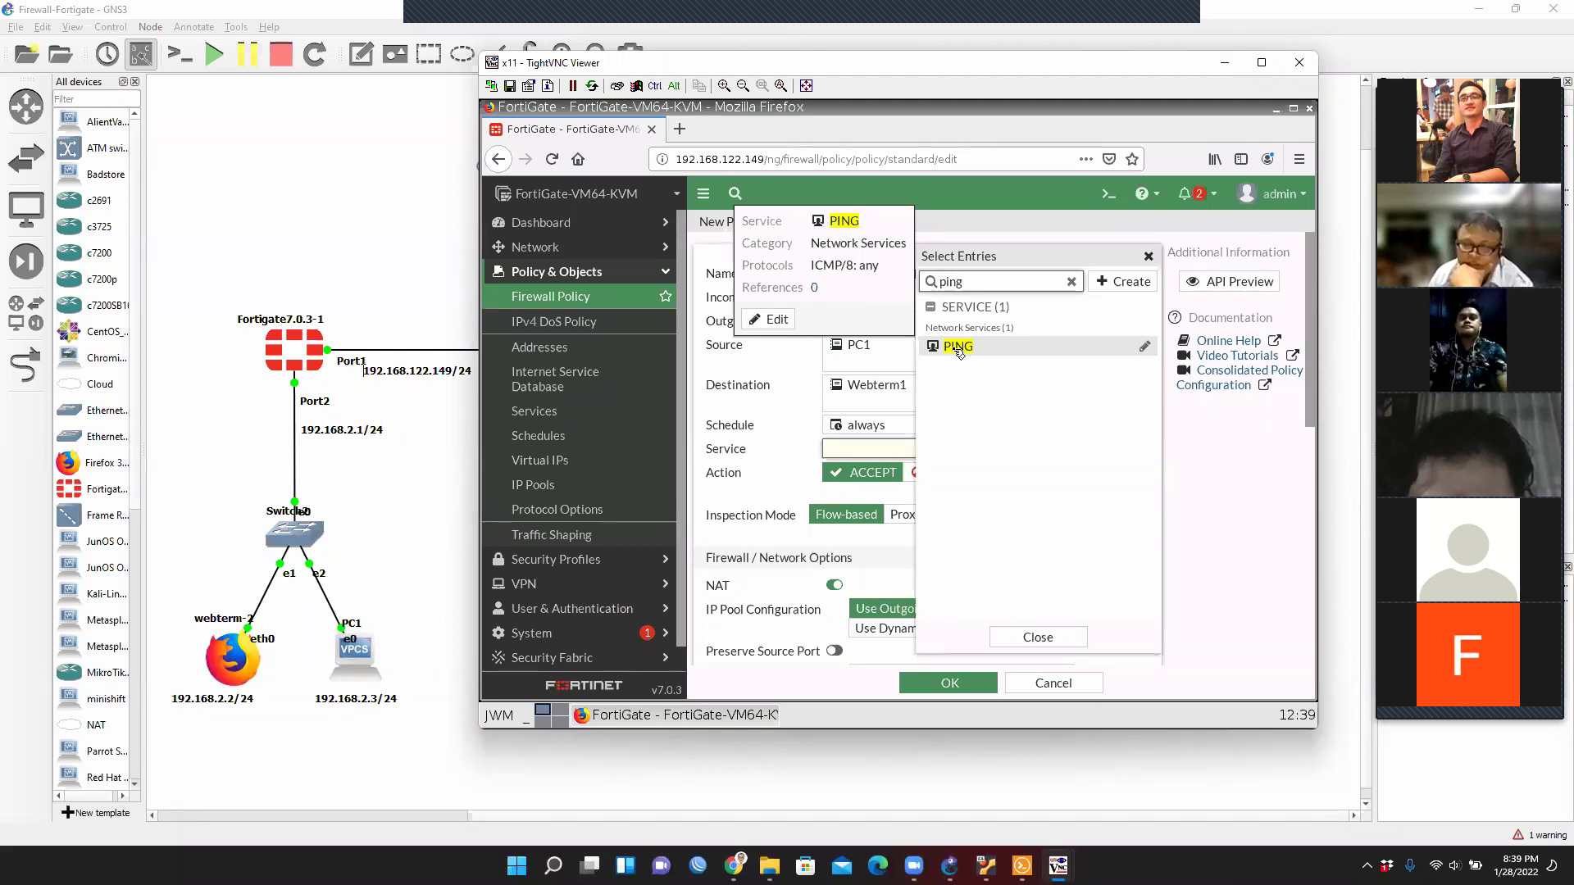
pyautogui.click(959, 352)
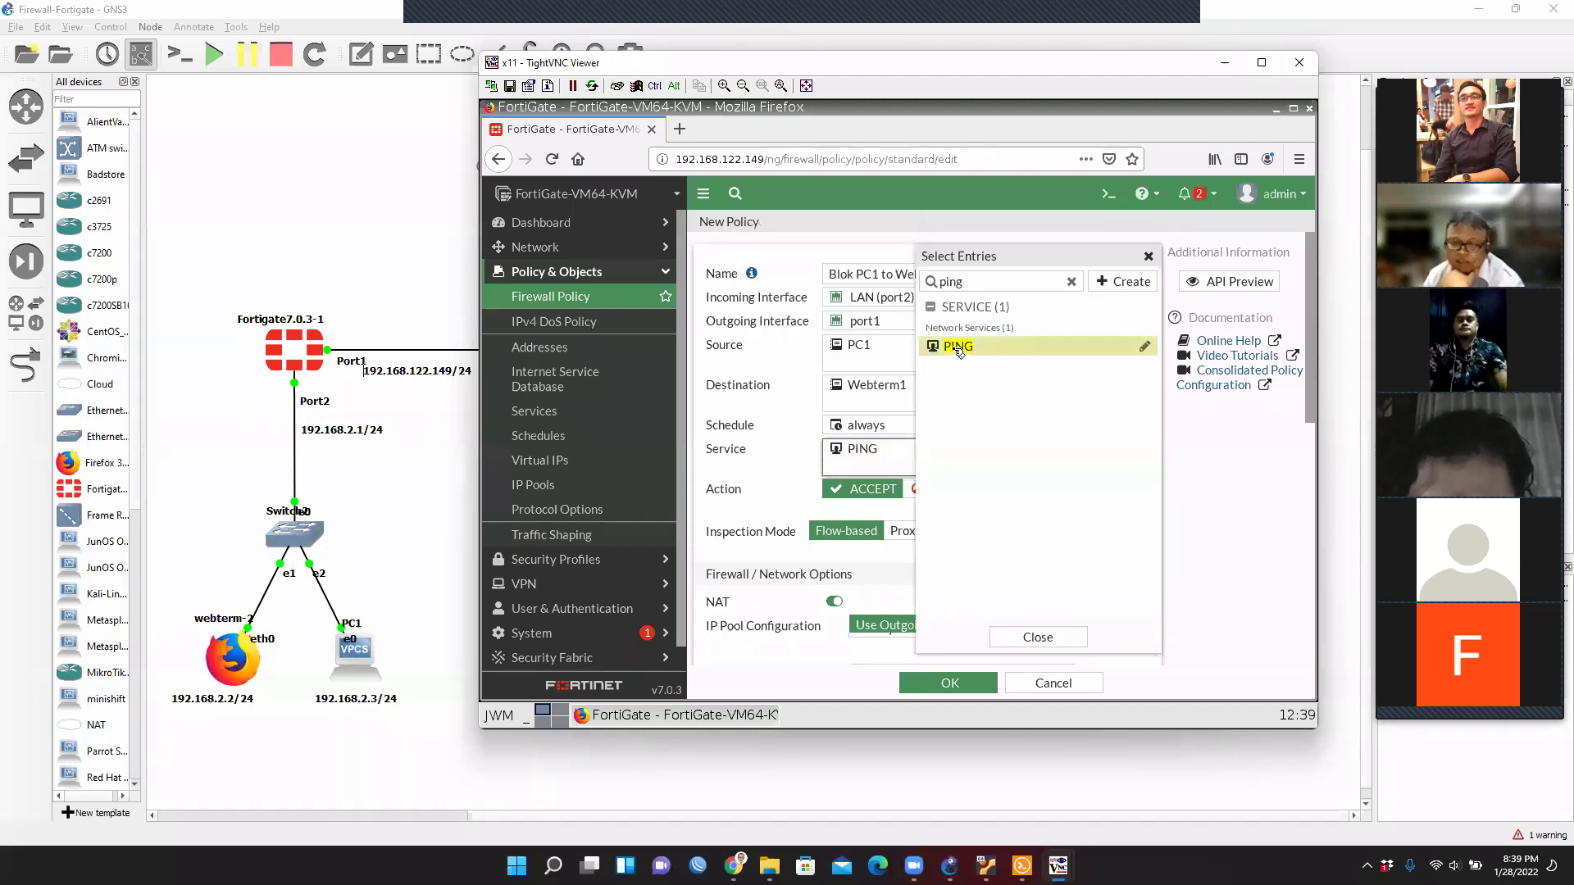
pyautogui.click(1079, 644)
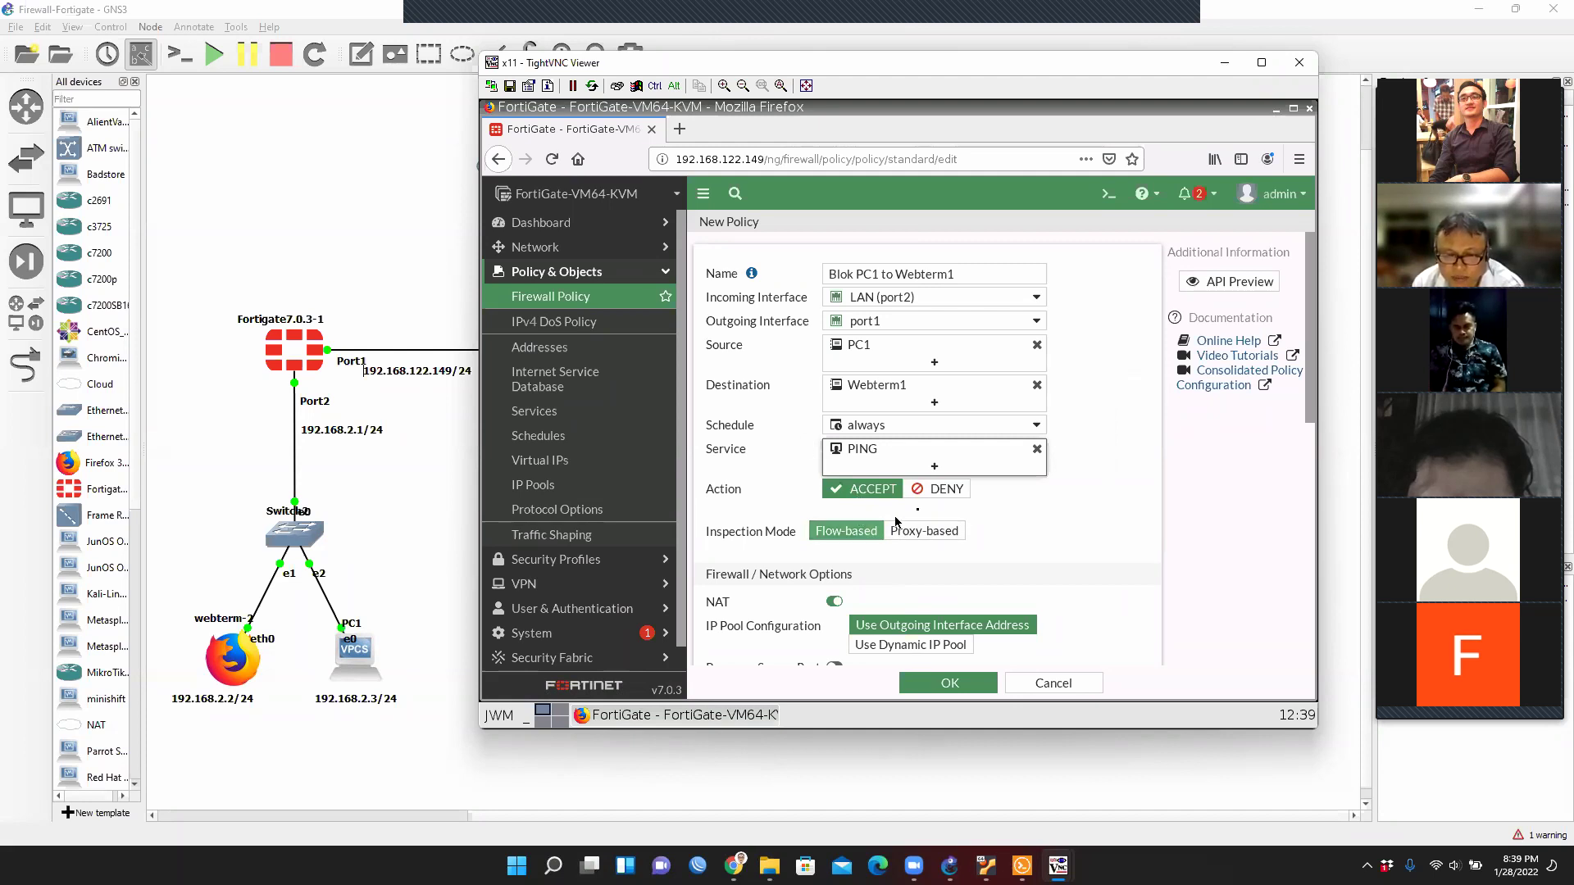
# Set the policy action to DENY and save the policy.
pyautogui.click(961, 491)
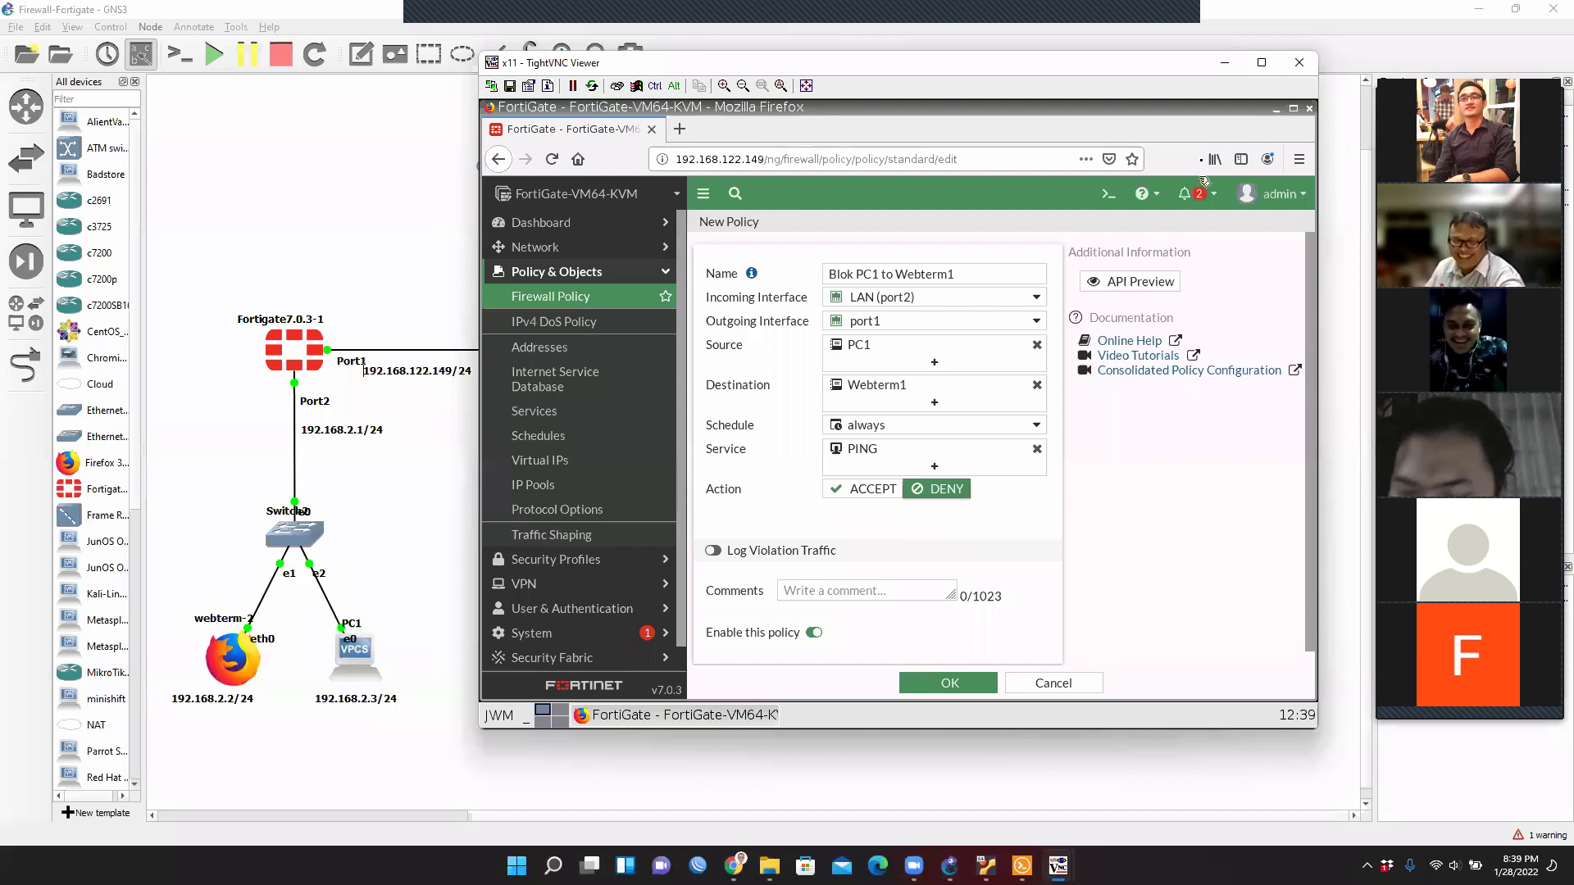
pyautogui.scroll(-1, 1169, 447)
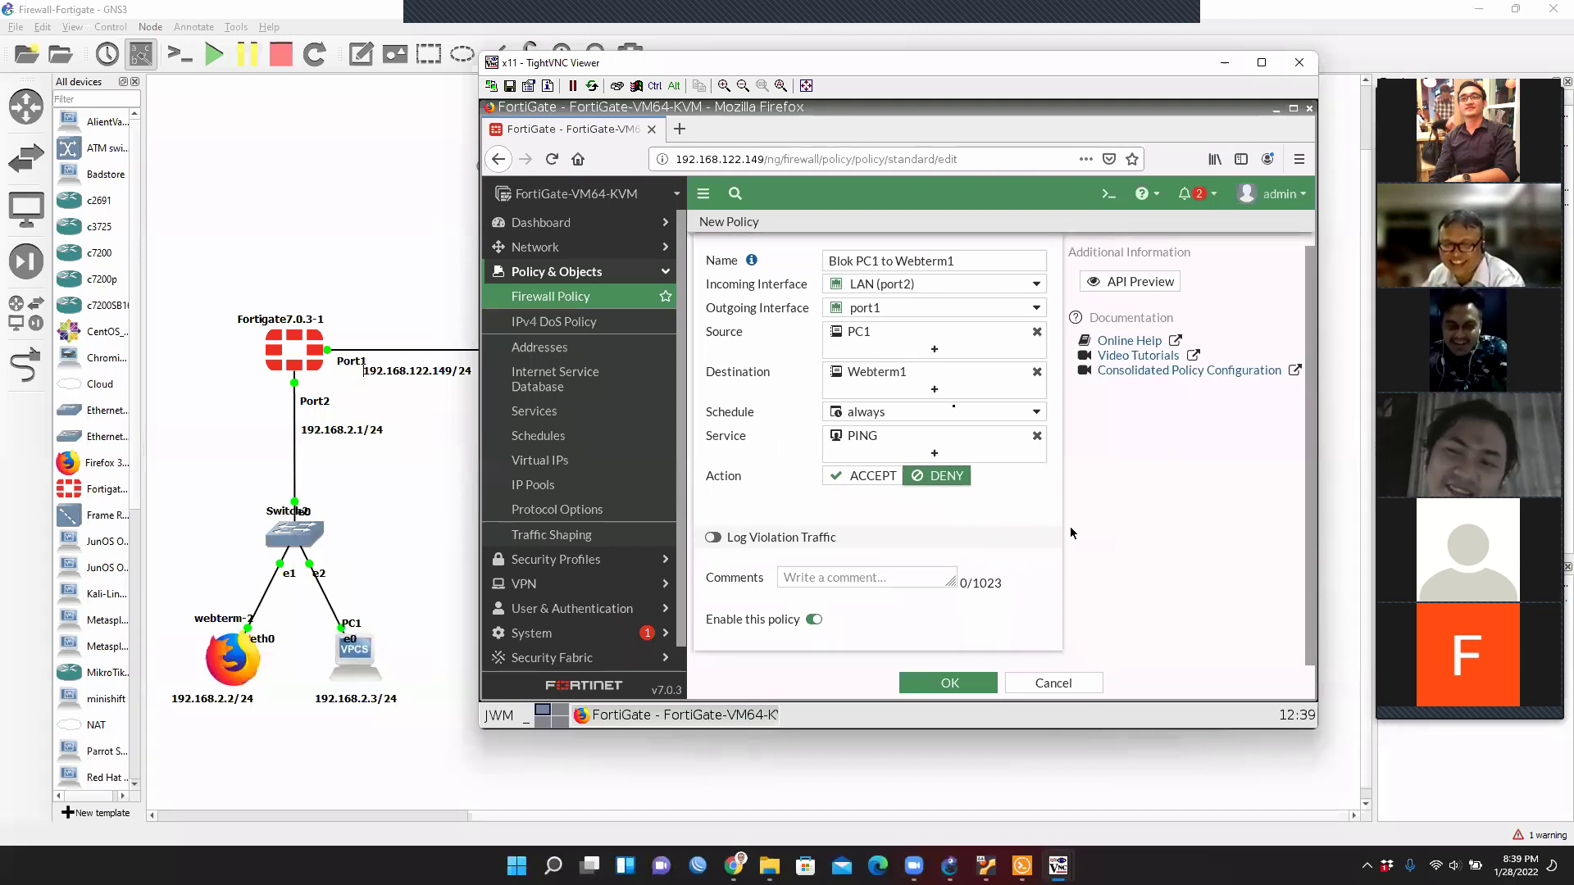
pyautogui.click(970, 685)
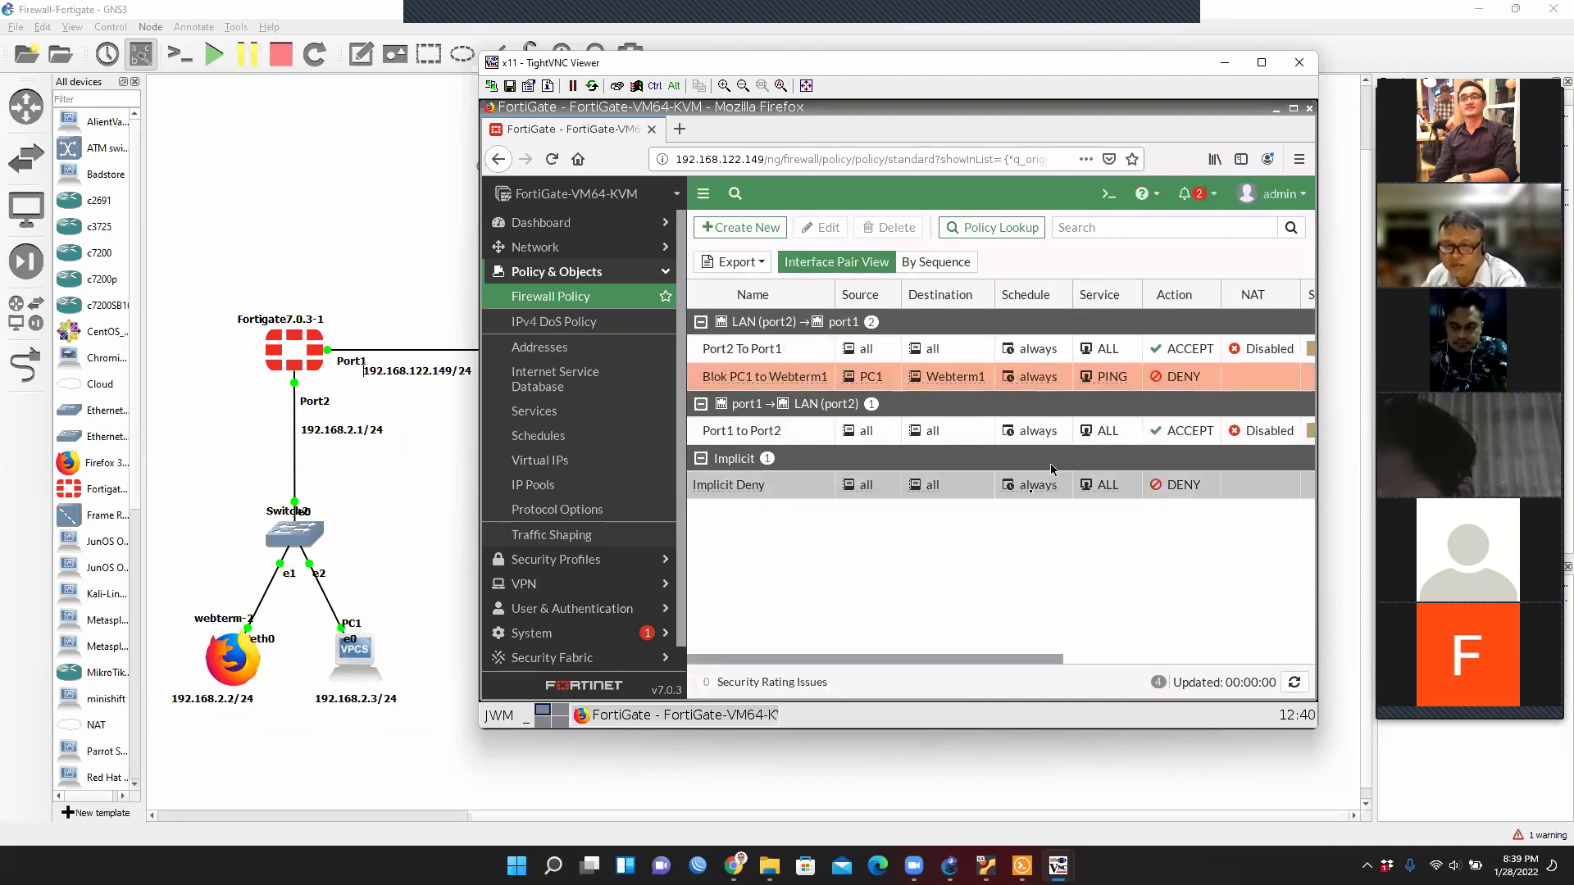
# Rerun 'ping 192.168.122.131' in PC1's console and stop it after the replies.
pyautogui.click(1021, 866)
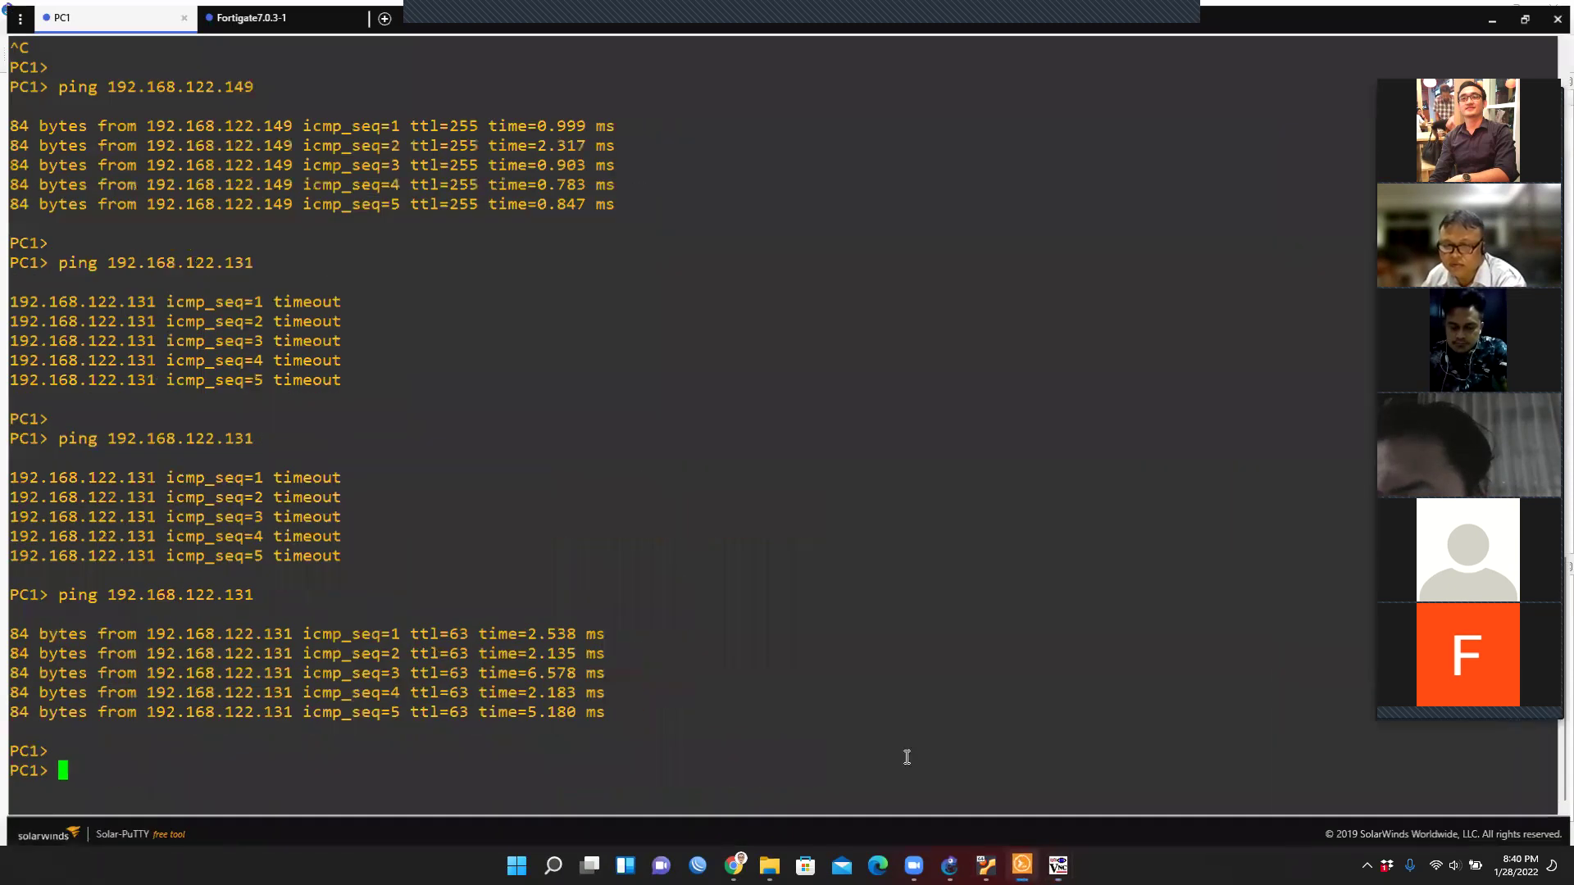
pyautogui.press('Up')
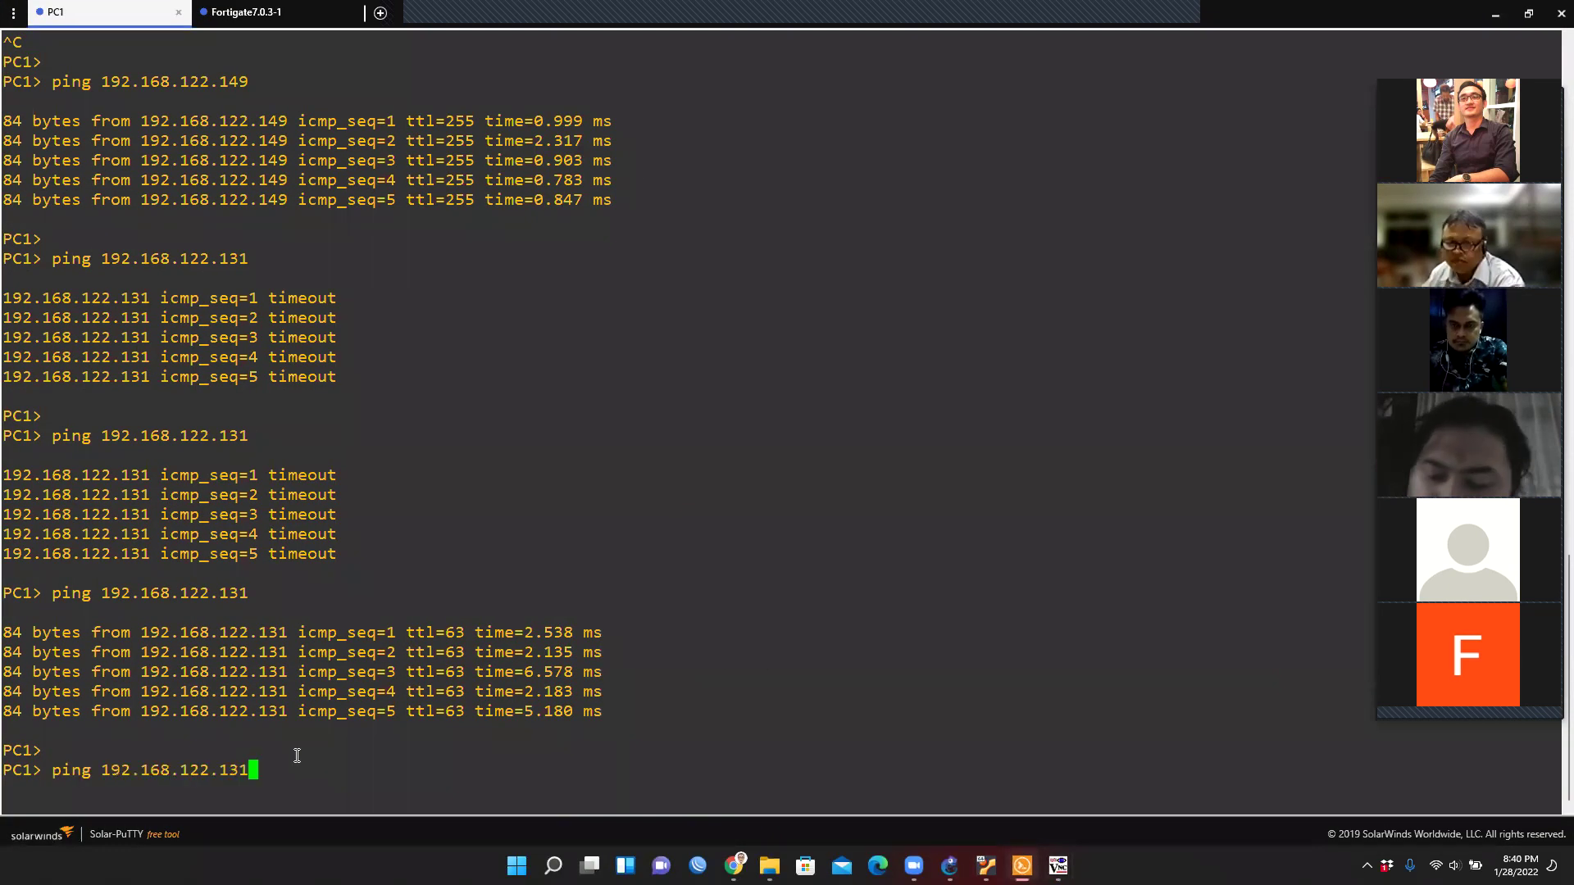
pyautogui.moveTo(618, 632); pyautogui.dragTo(13, 627)
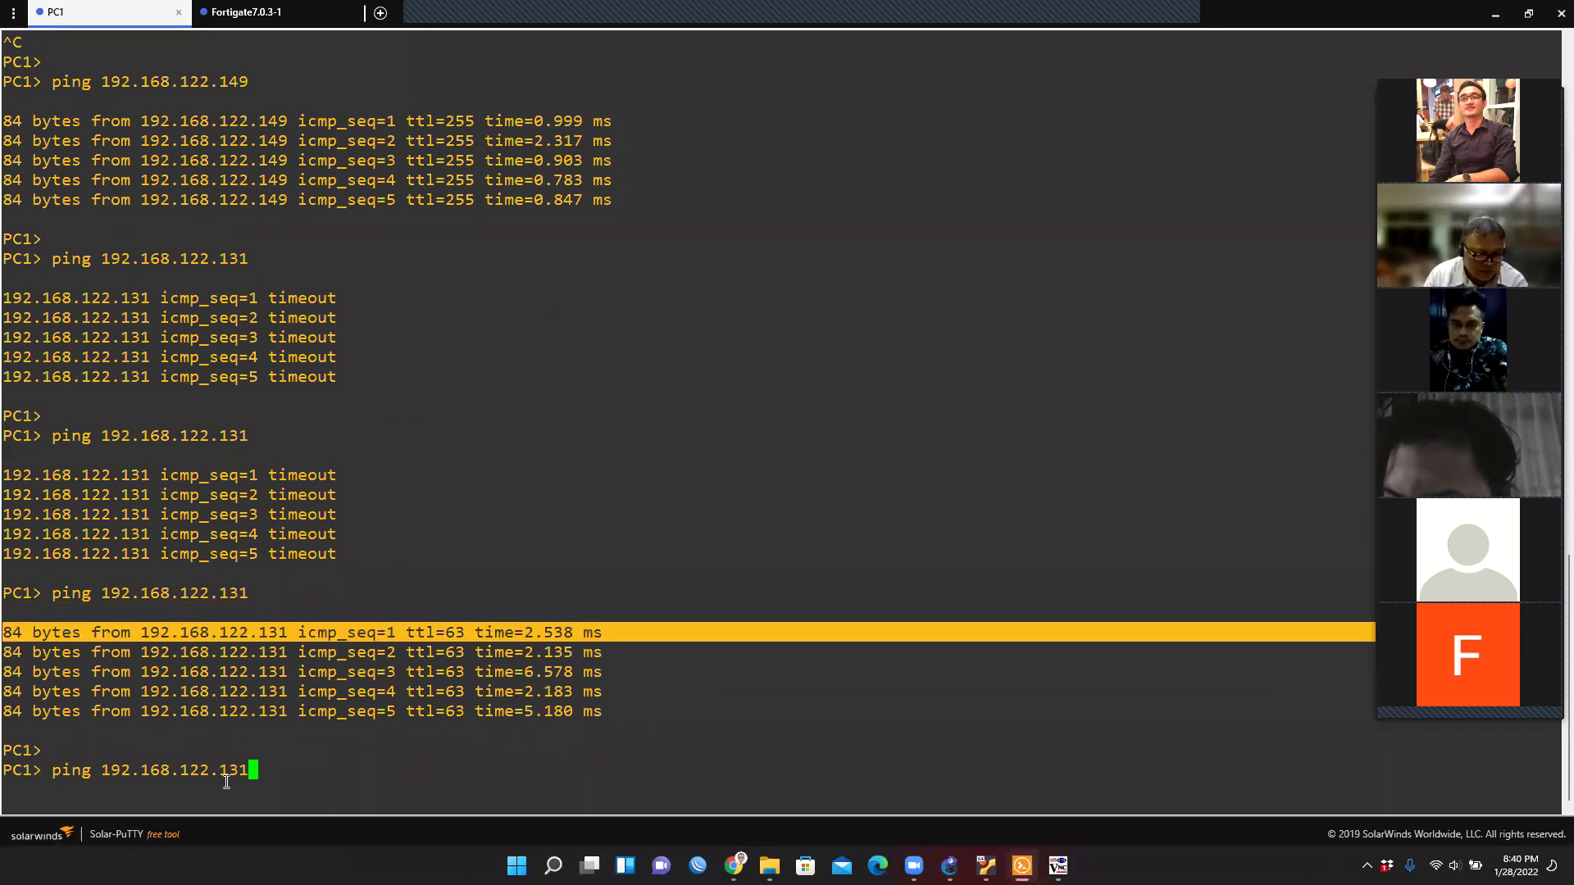
pyautogui.click(259, 785)
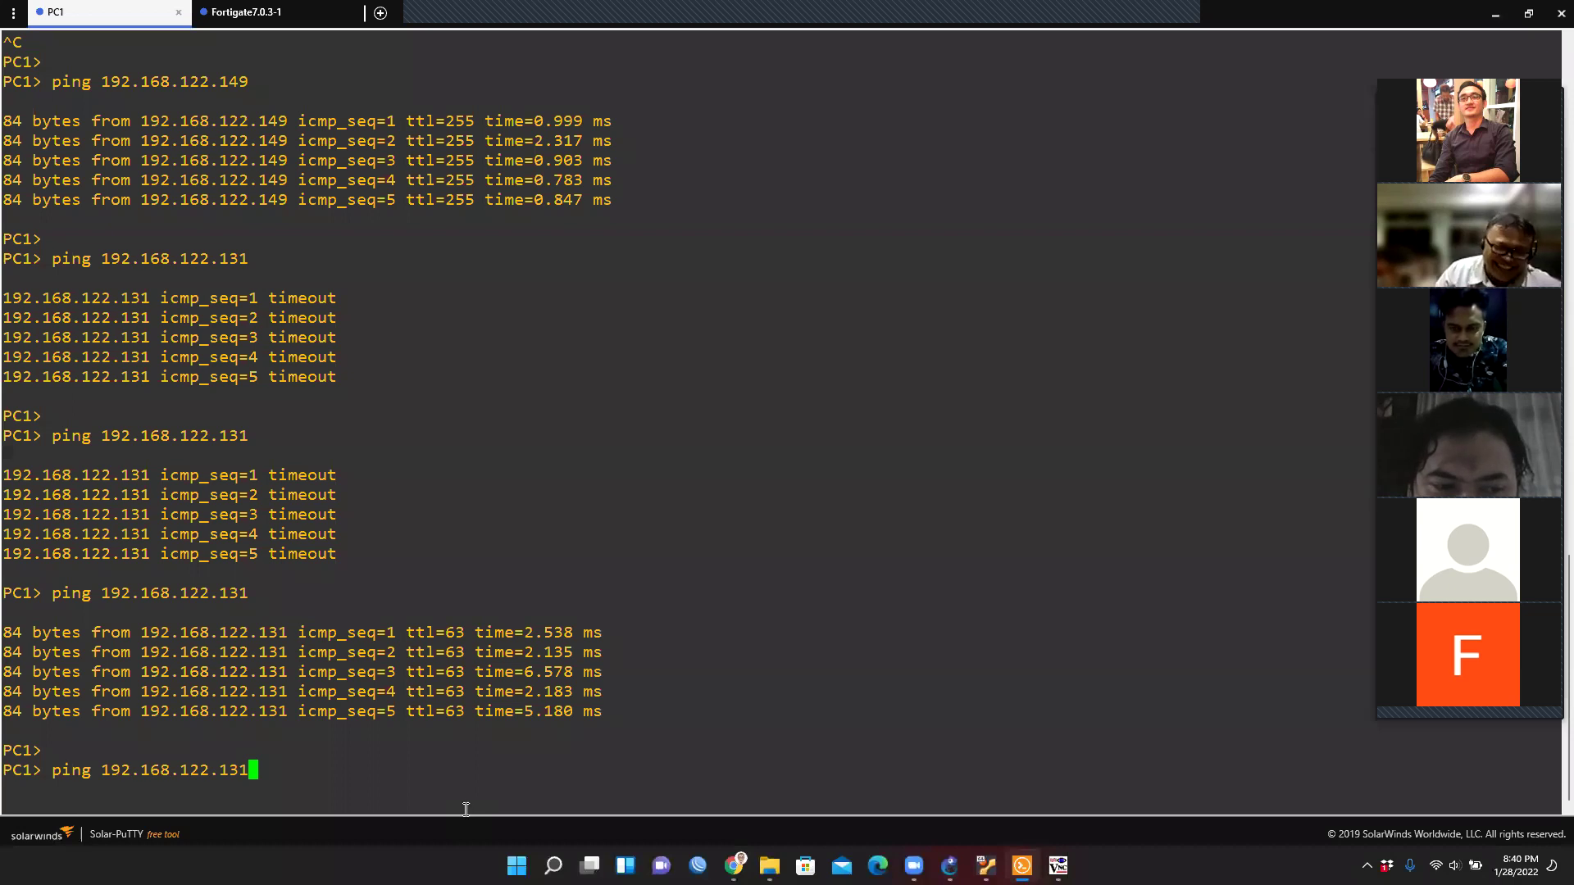
pyautogui.press('Return')
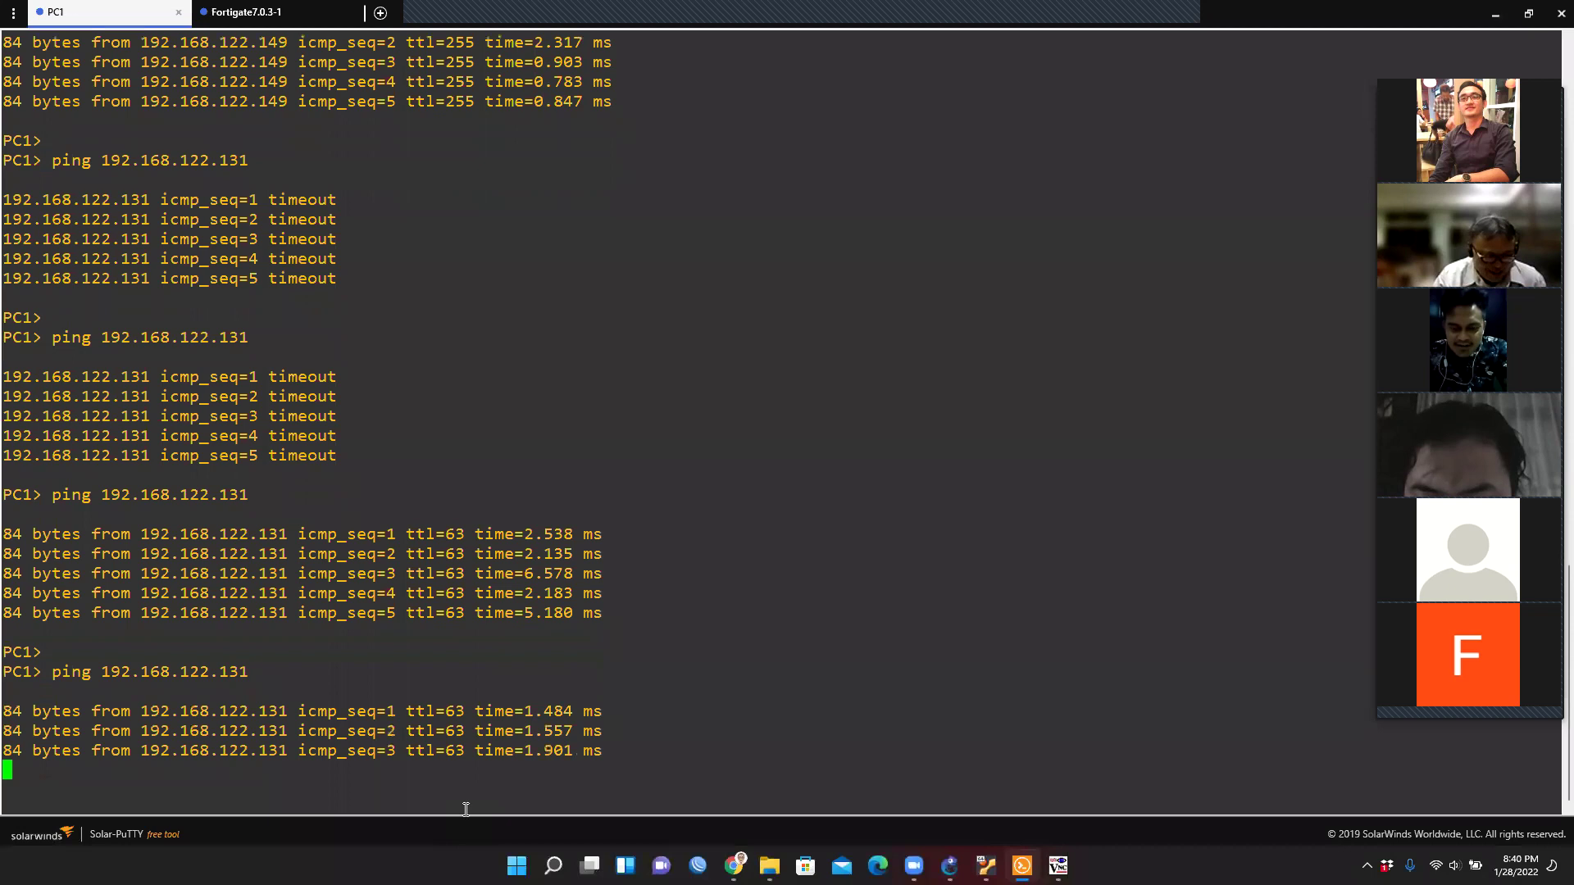
pyautogui.hotkey('ctrl', 'c')
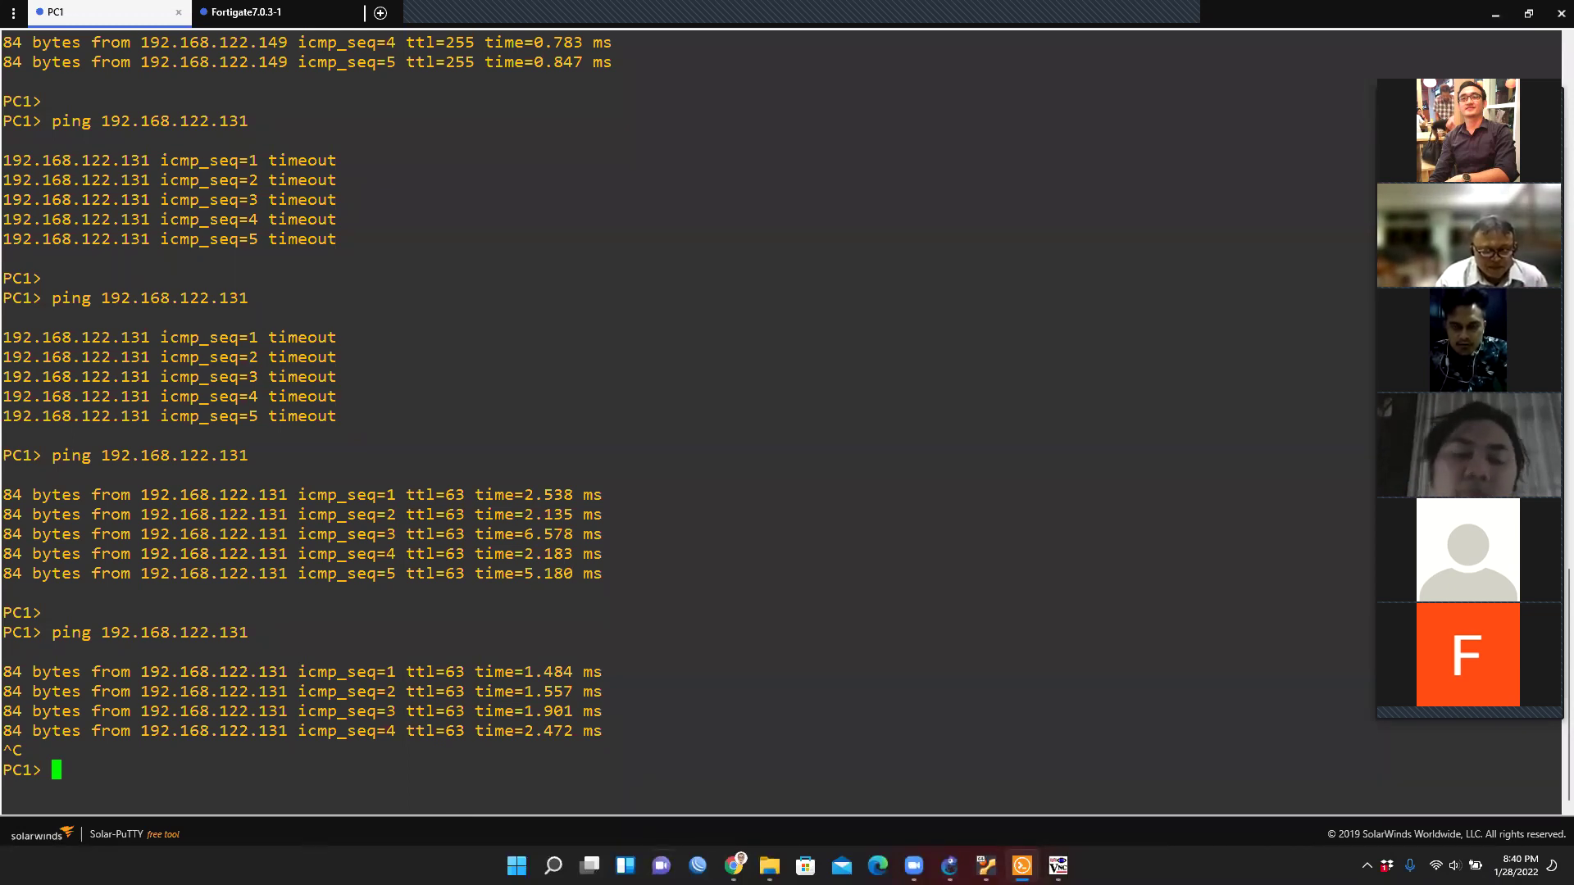
# Move the Blok PC1 to Webterm1 policy above Port2 To Port1.
pyautogui.moveTo(1021, 865)
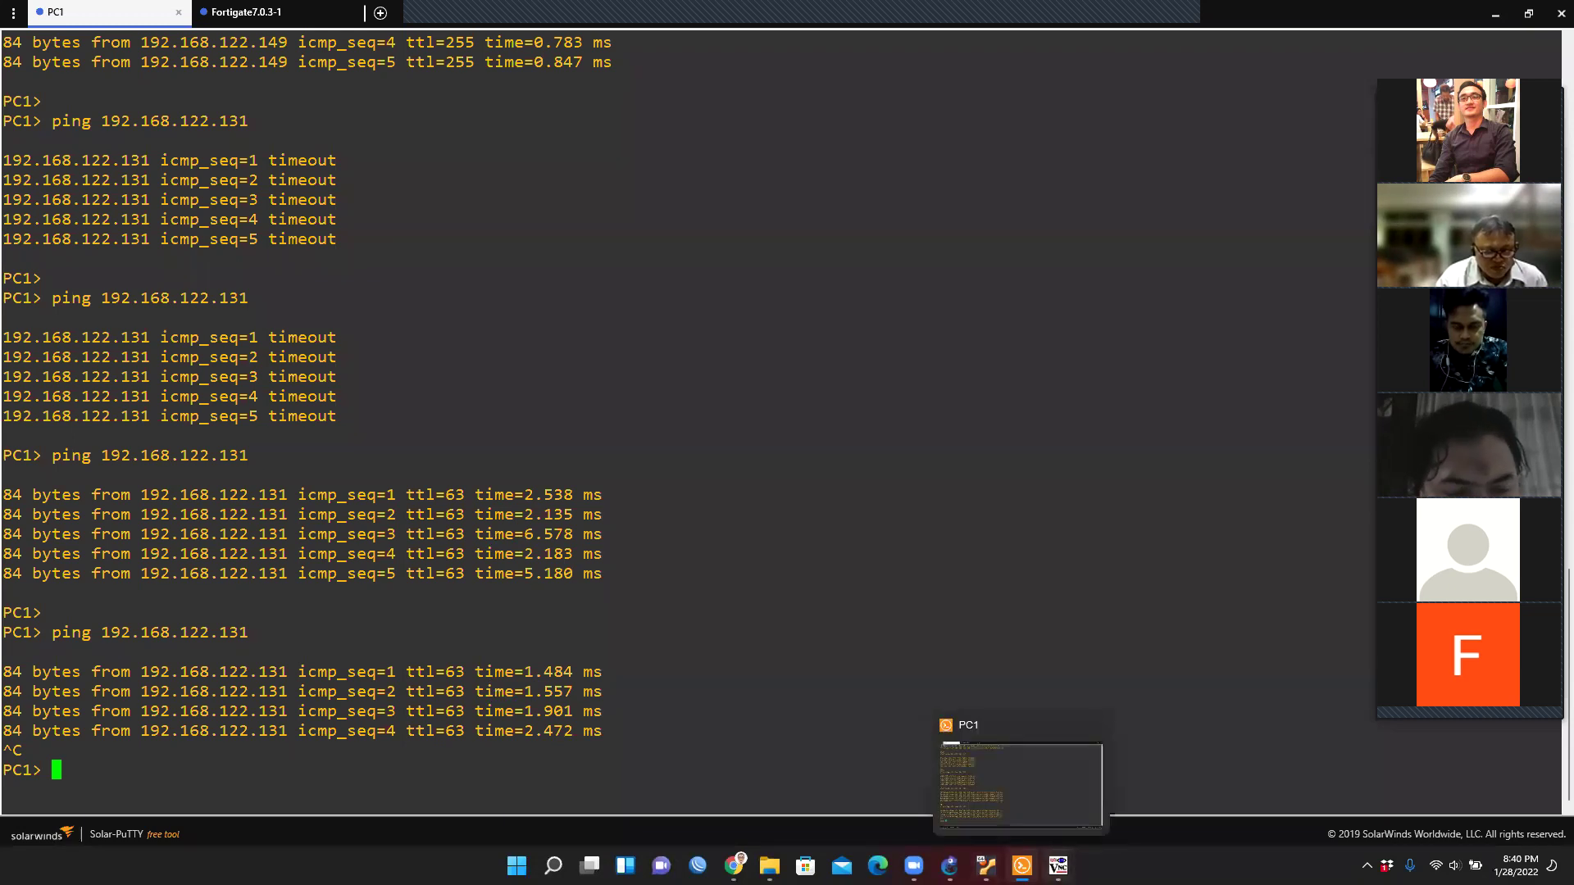
pyautogui.click(1246, 779)
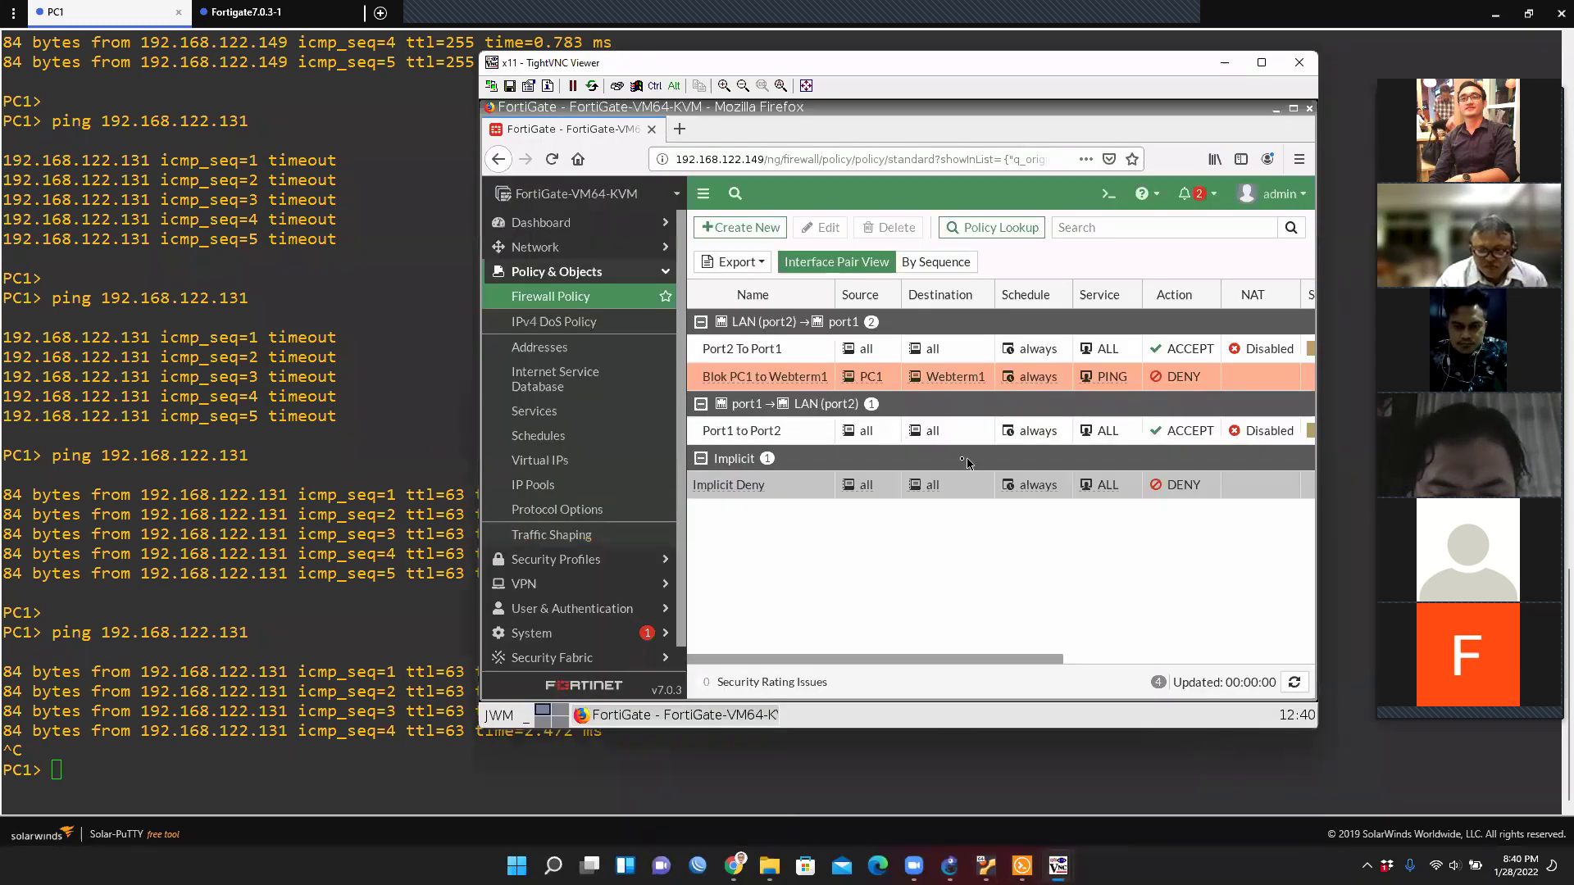
pyautogui.moveTo(1057, 62); pyautogui.dragTo(865, 59)
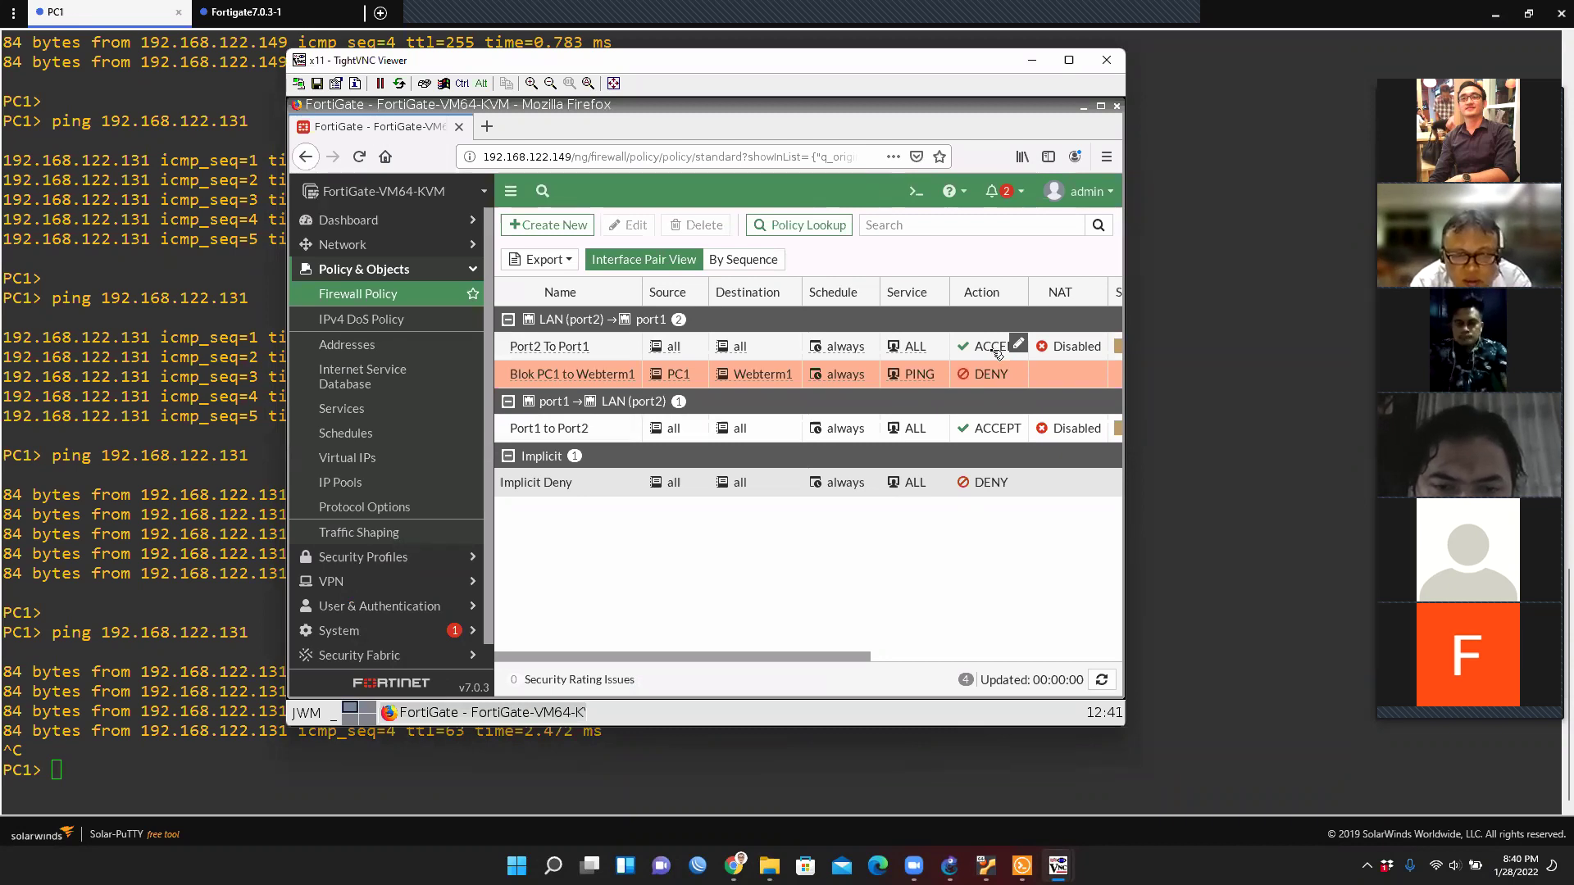
pyautogui.moveTo(585, 380); pyautogui.dragTo(583, 343)
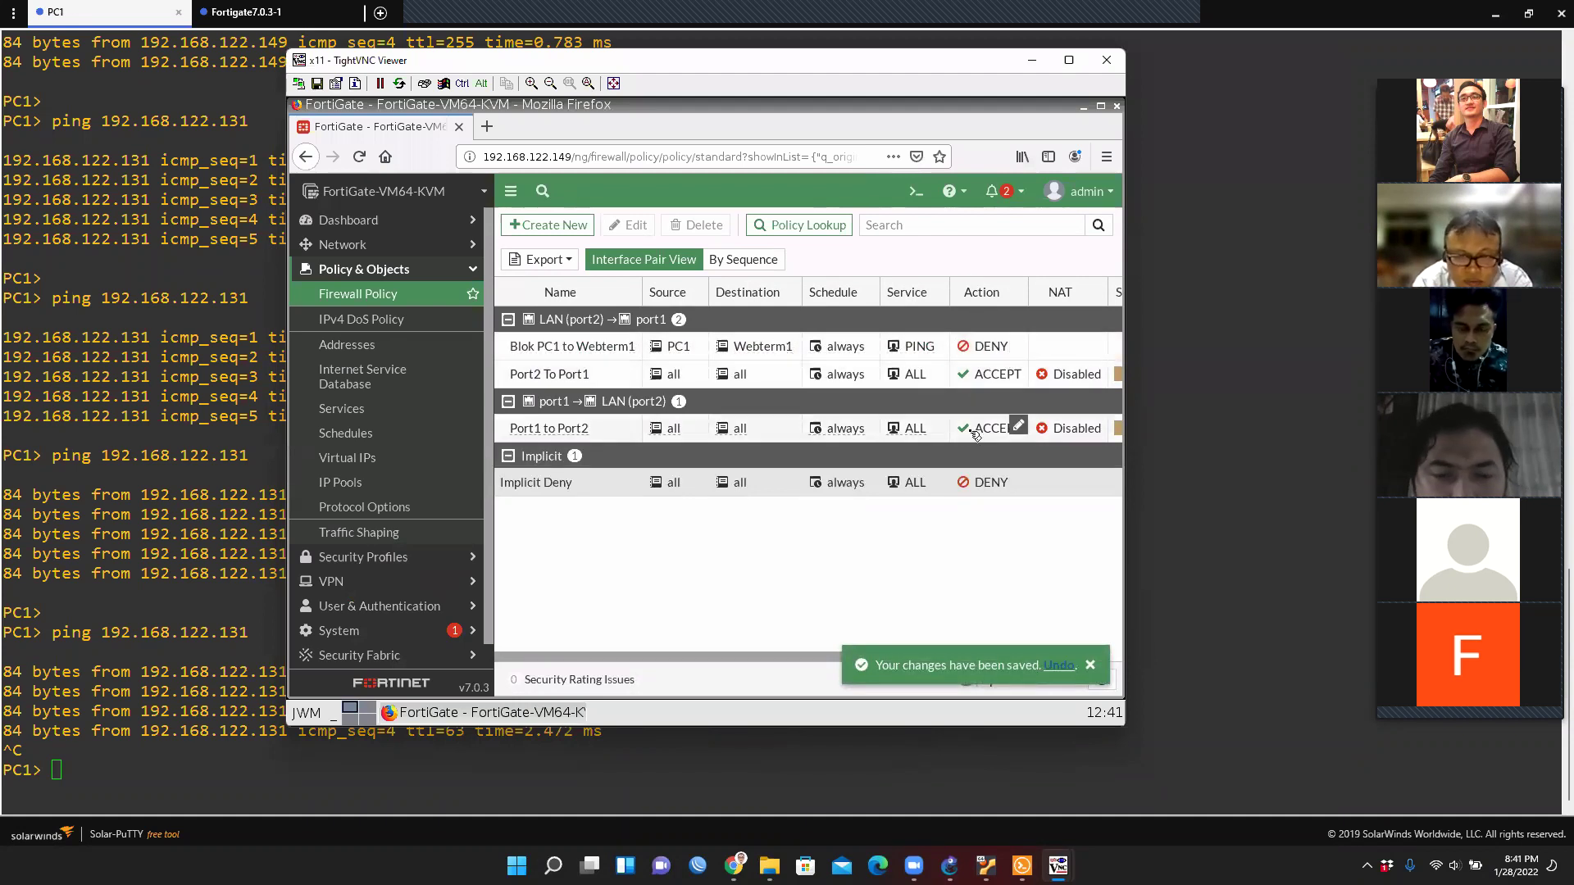
# Rerun PC1's ping to 192.168.122.131 to confirm it now times out.
pyautogui.click(154, 762)
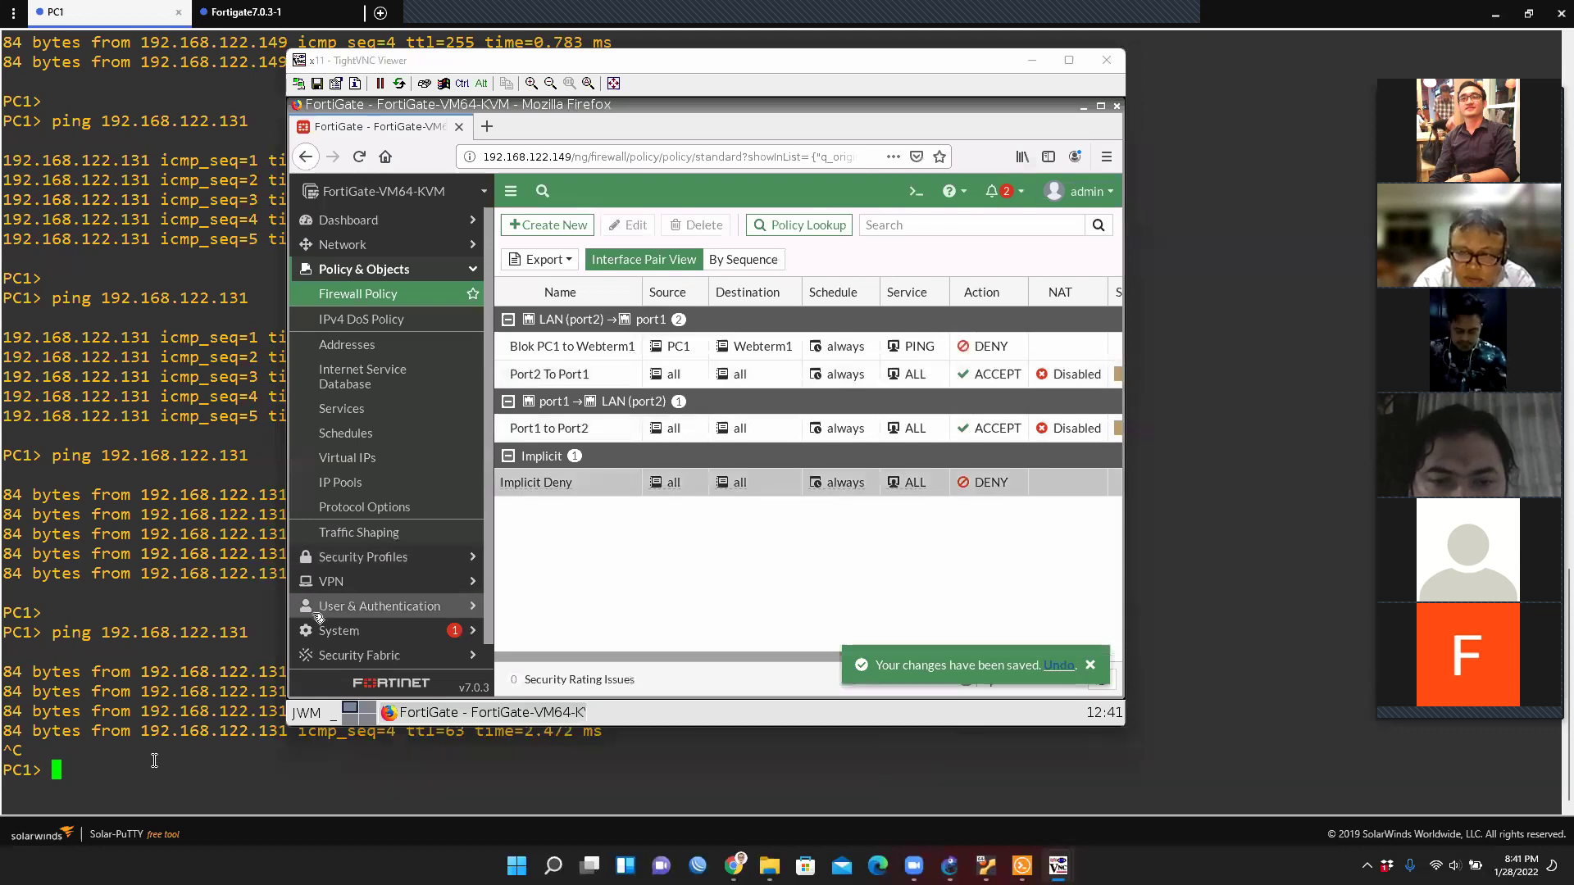
pyautogui.press('Up')
pyautogui.press('Return')
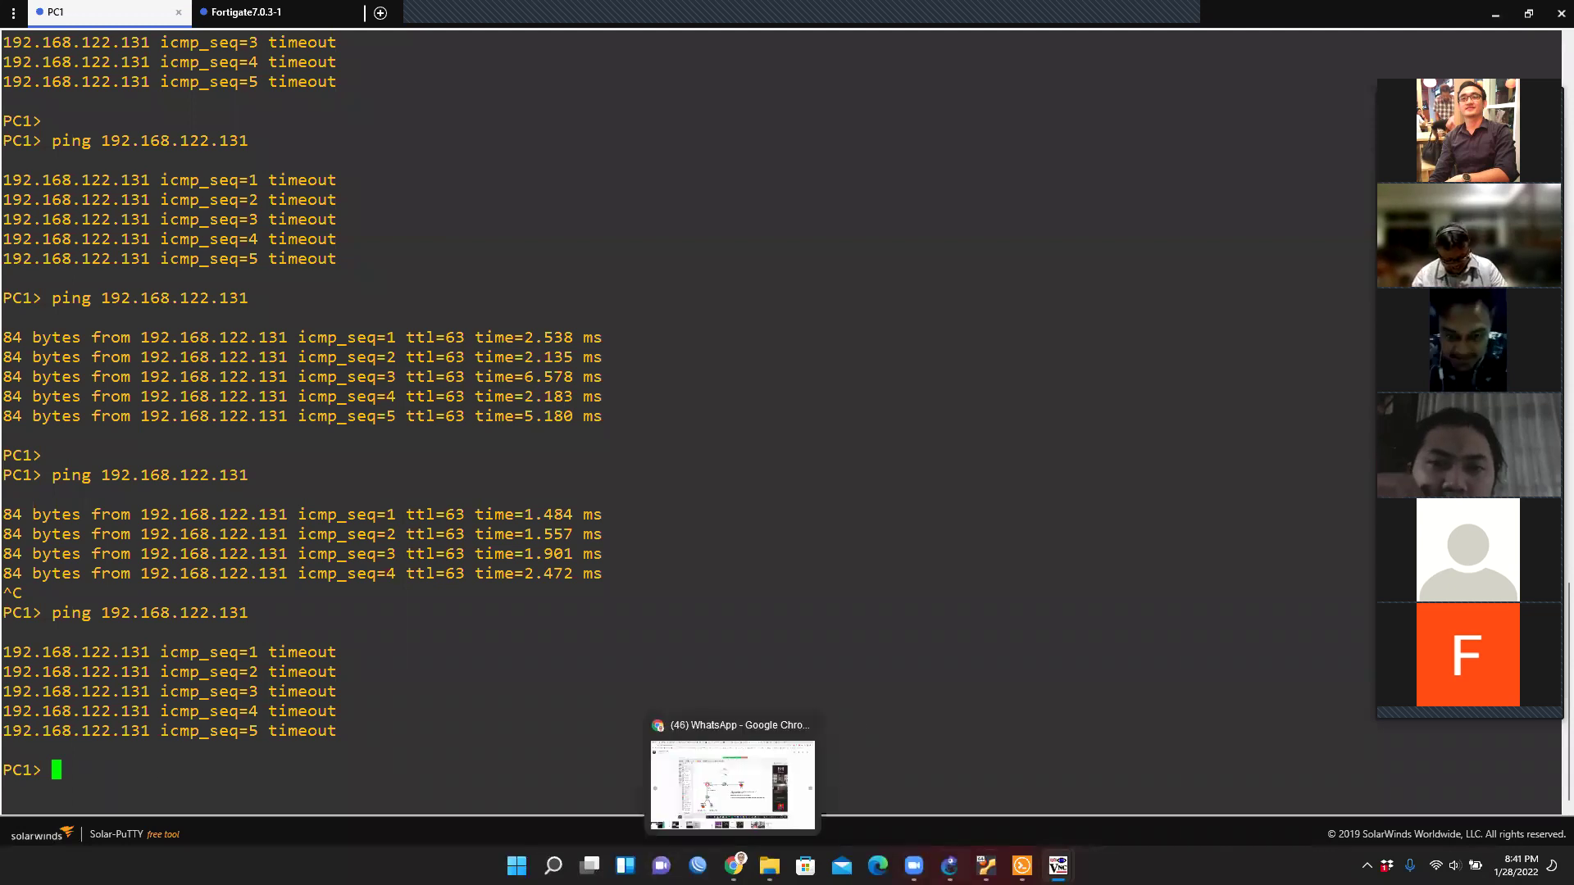
pyautogui.click(1058, 866)
pyautogui.click(1247, 785)
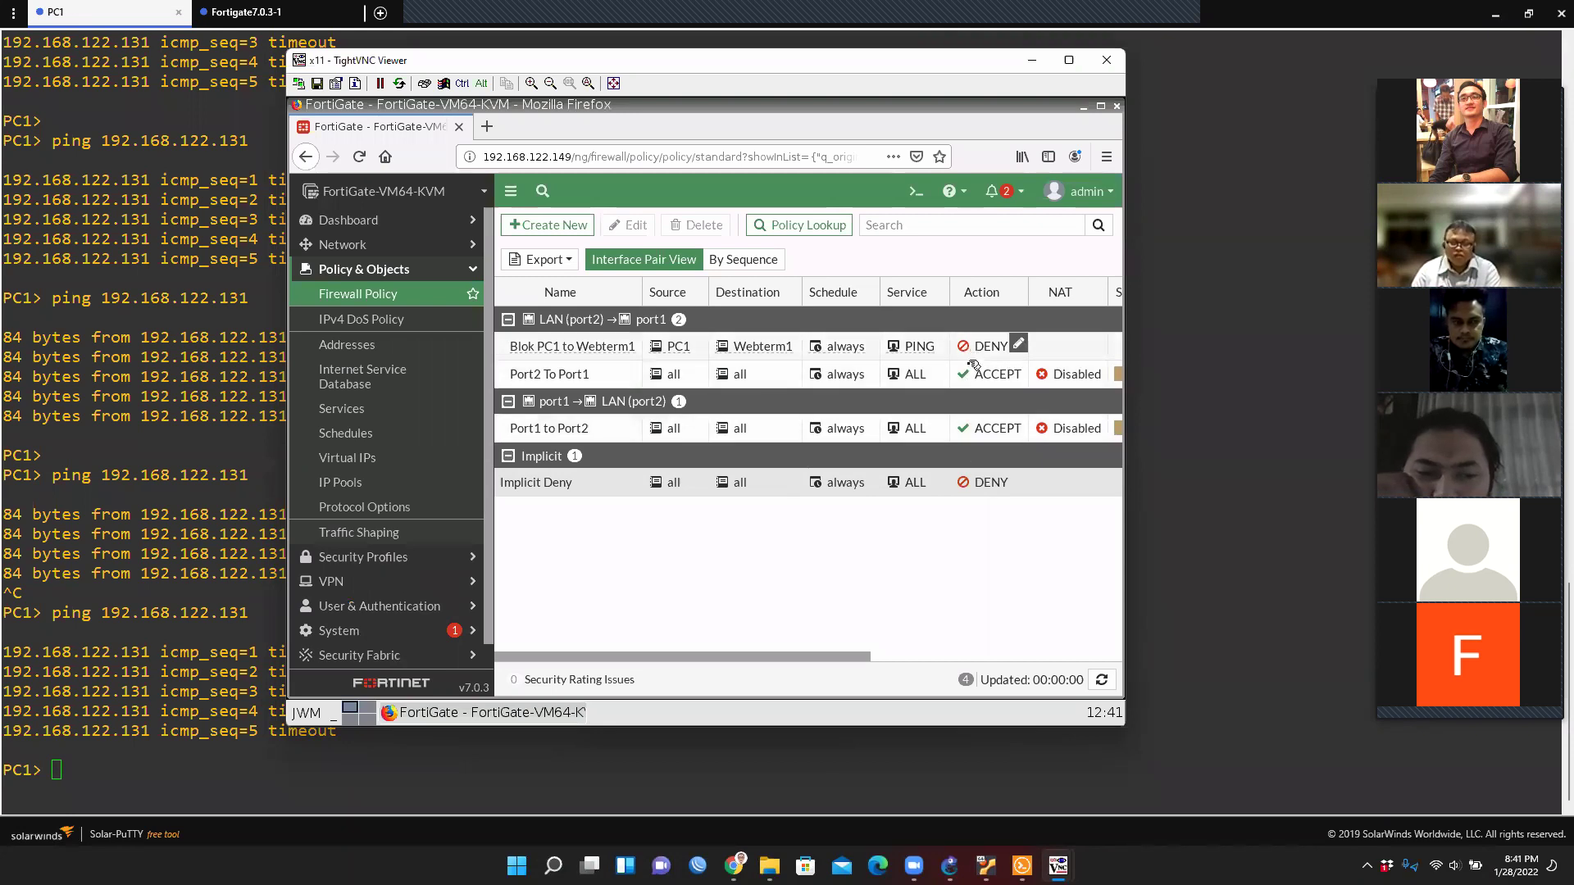
# Move the deny policy back below Port2 To Port1 and rerun PC1's ping.
pyautogui.moveTo(583, 351); pyautogui.dragTo(577, 381)
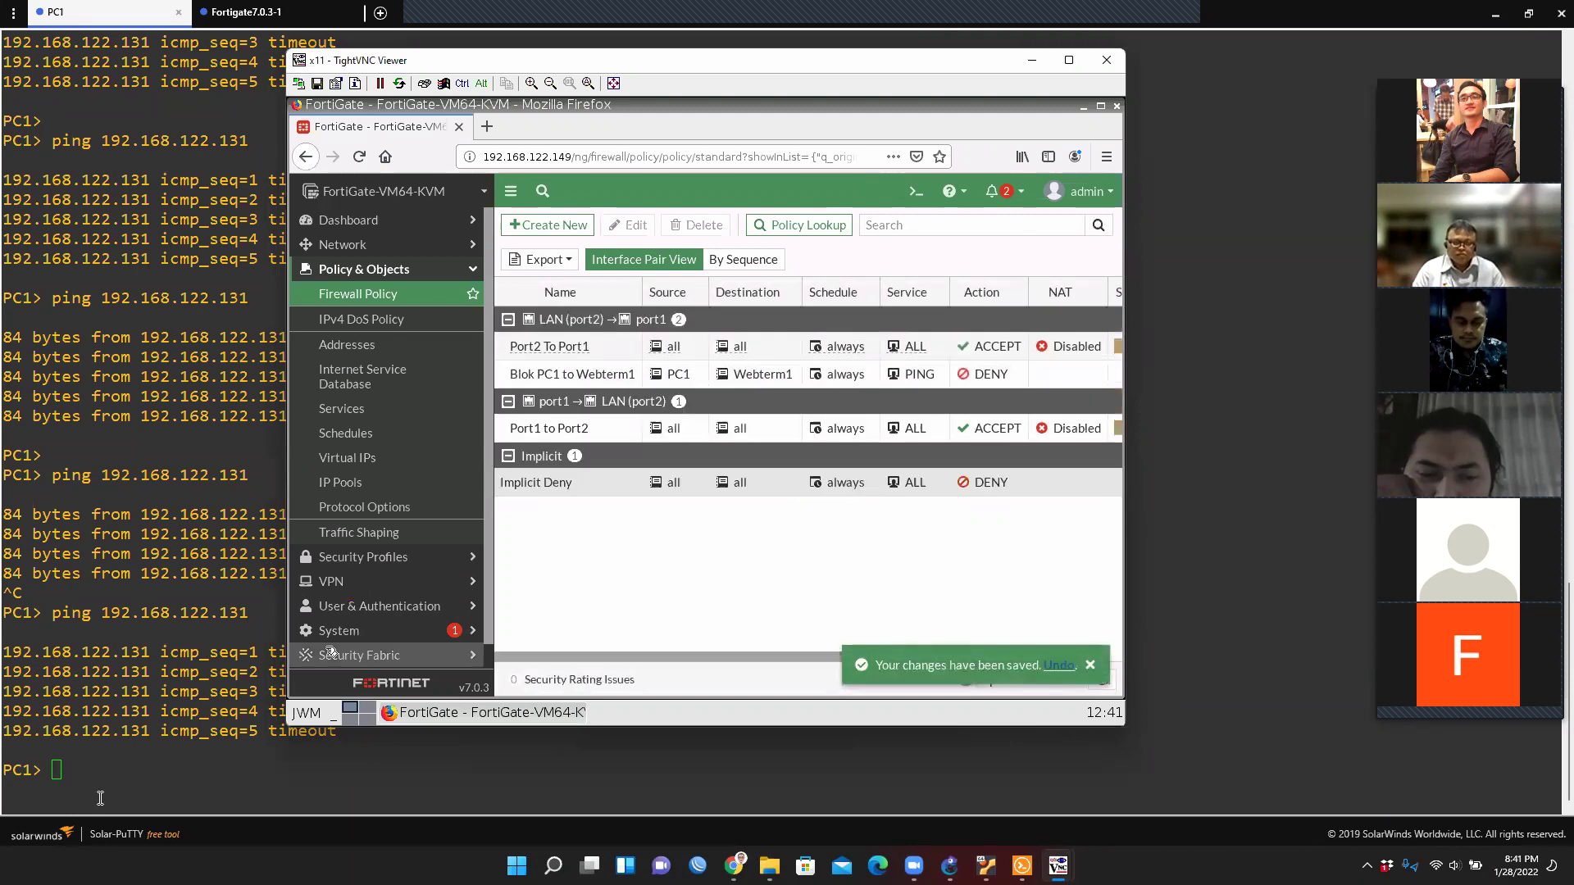
pyautogui.click(100, 798)
pyautogui.press('Up')
pyautogui.press('Return')
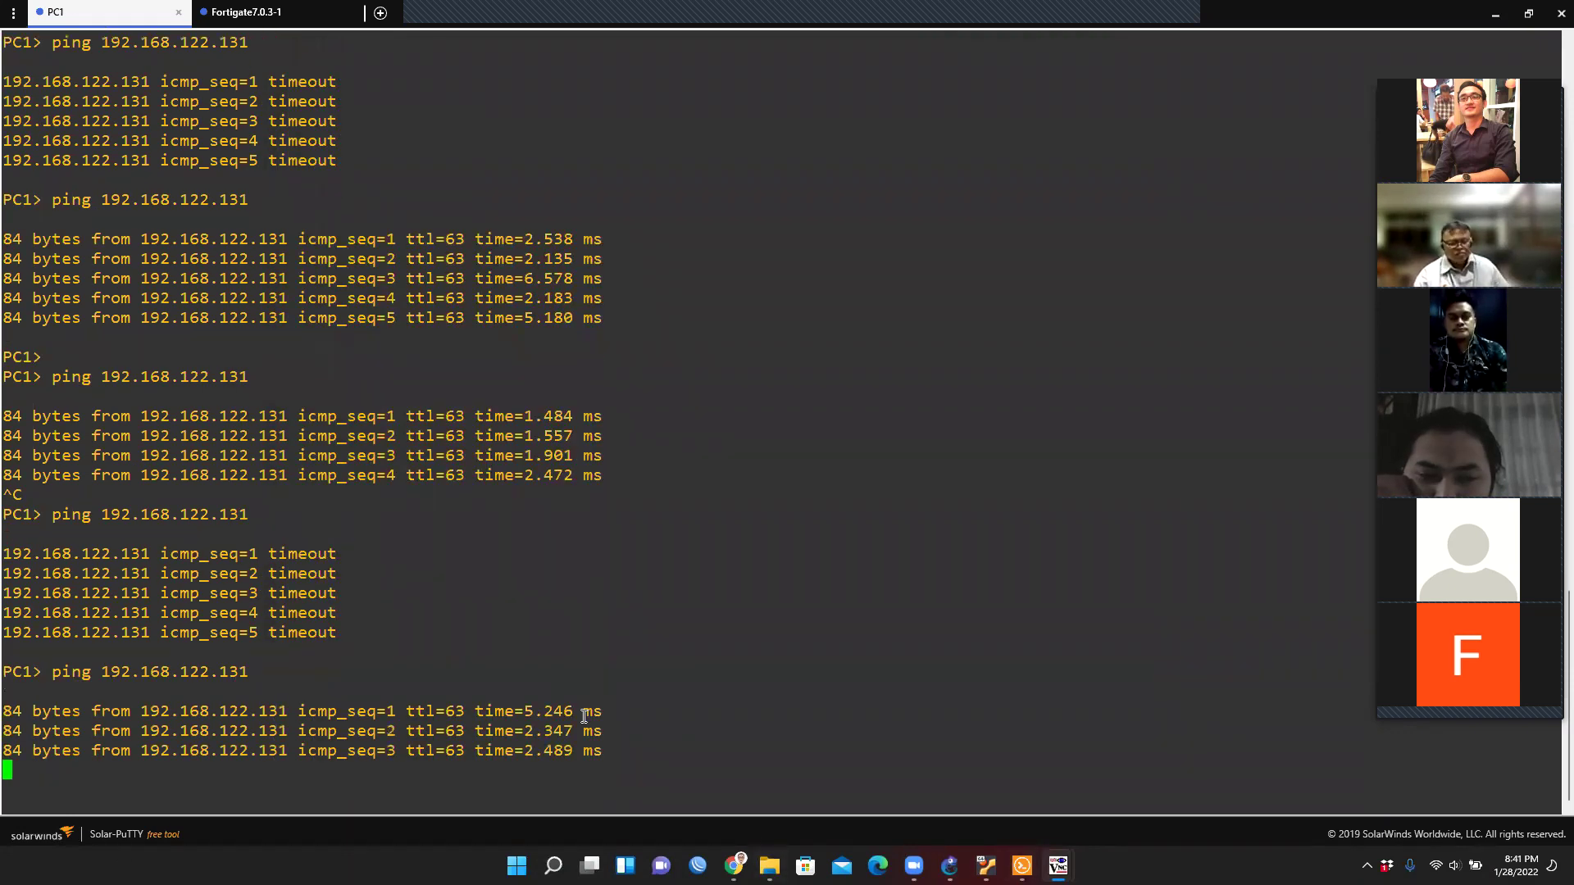
pyautogui.hotkey('ctrl', 'c')
# Start a continuous 'ping 192.168.122.131 -t' from PC1.
pyautogui.press('Up')
pyautogui.write('-')
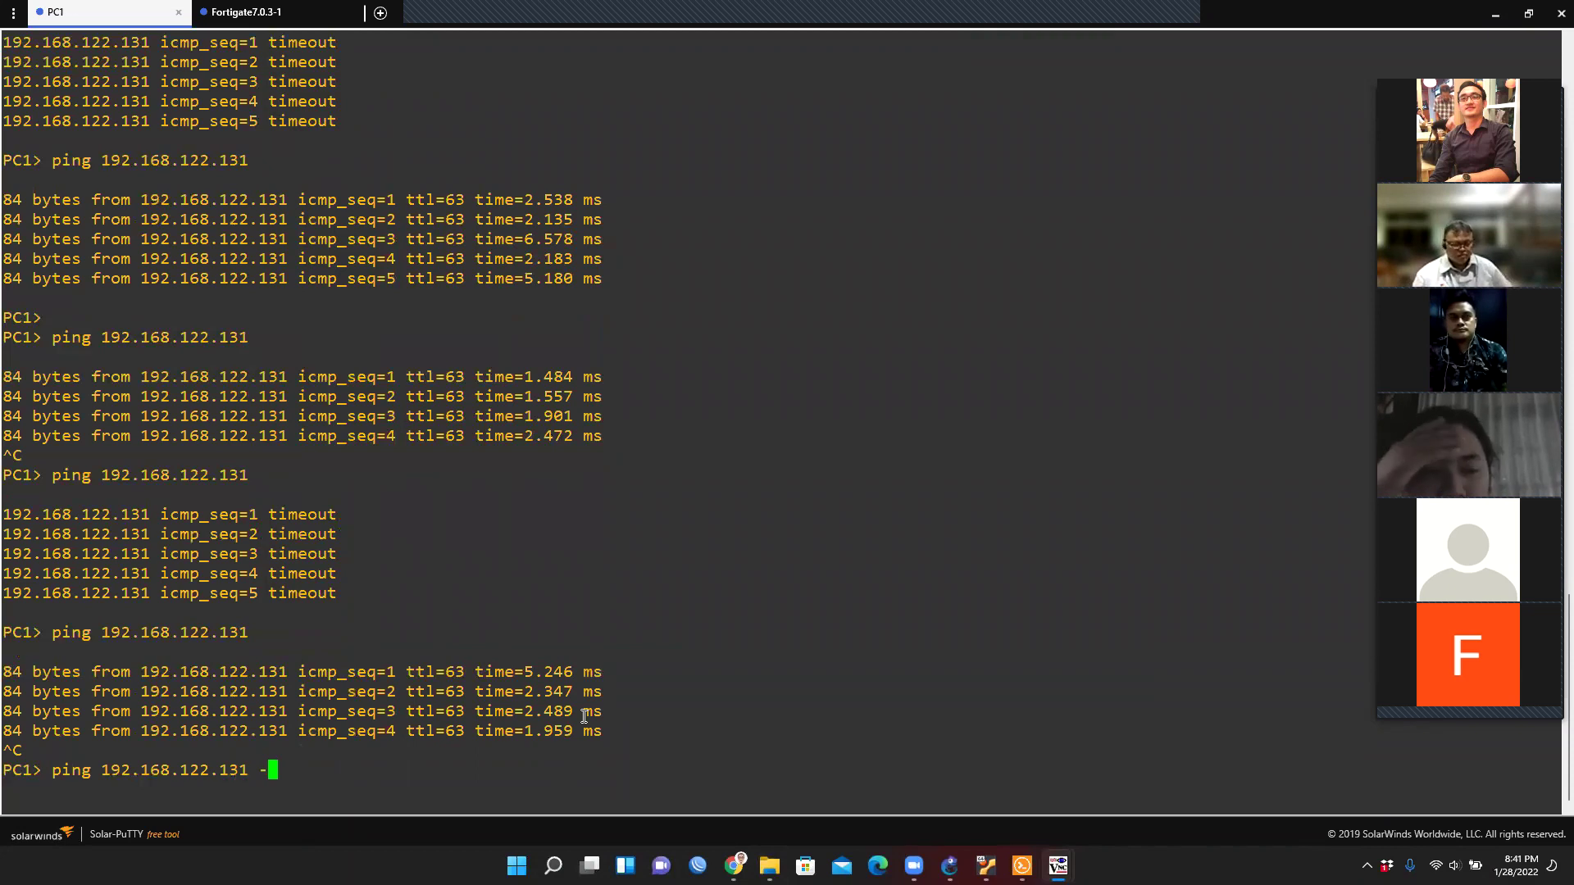
pyautogui.write('t')
pyautogui.press('Return')
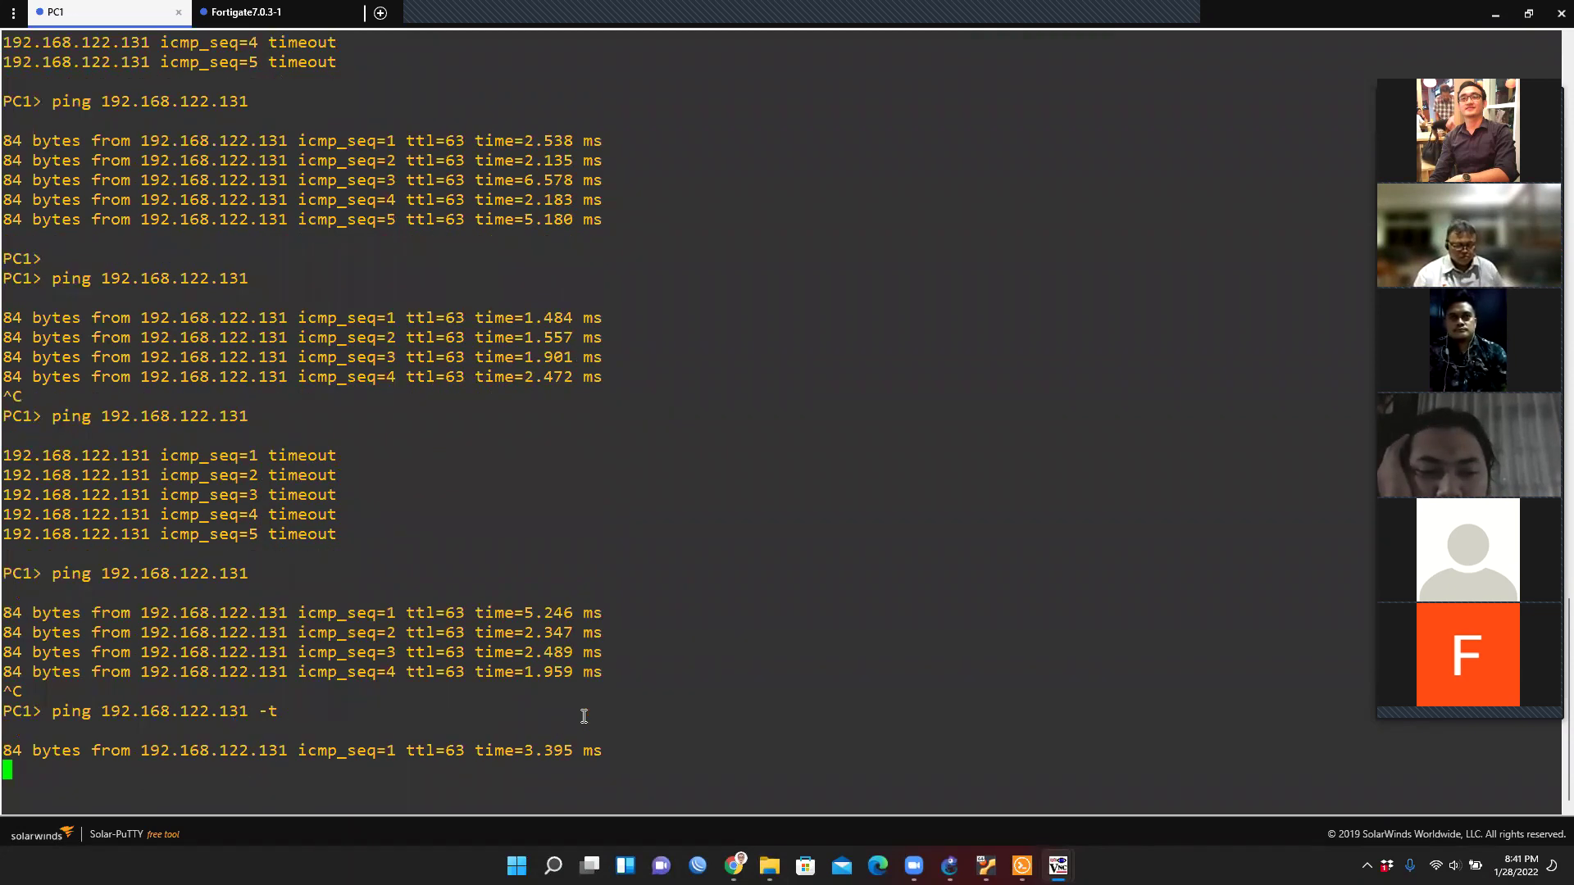
pyautogui.moveTo(1057, 866)
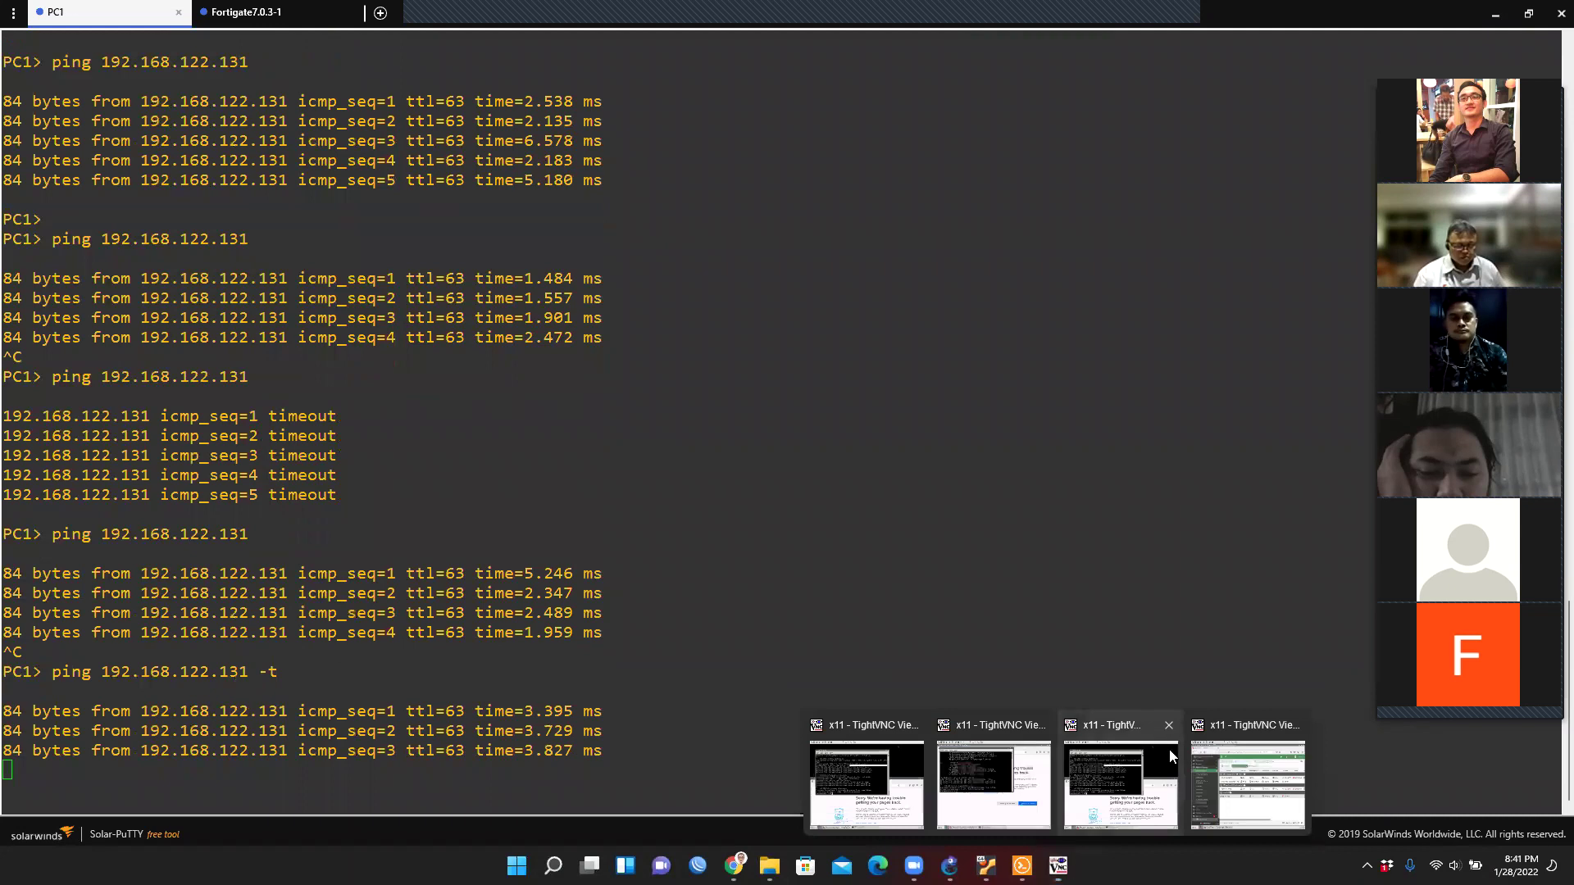
pyautogui.click(1121, 779)
pyautogui.click(869, 51)
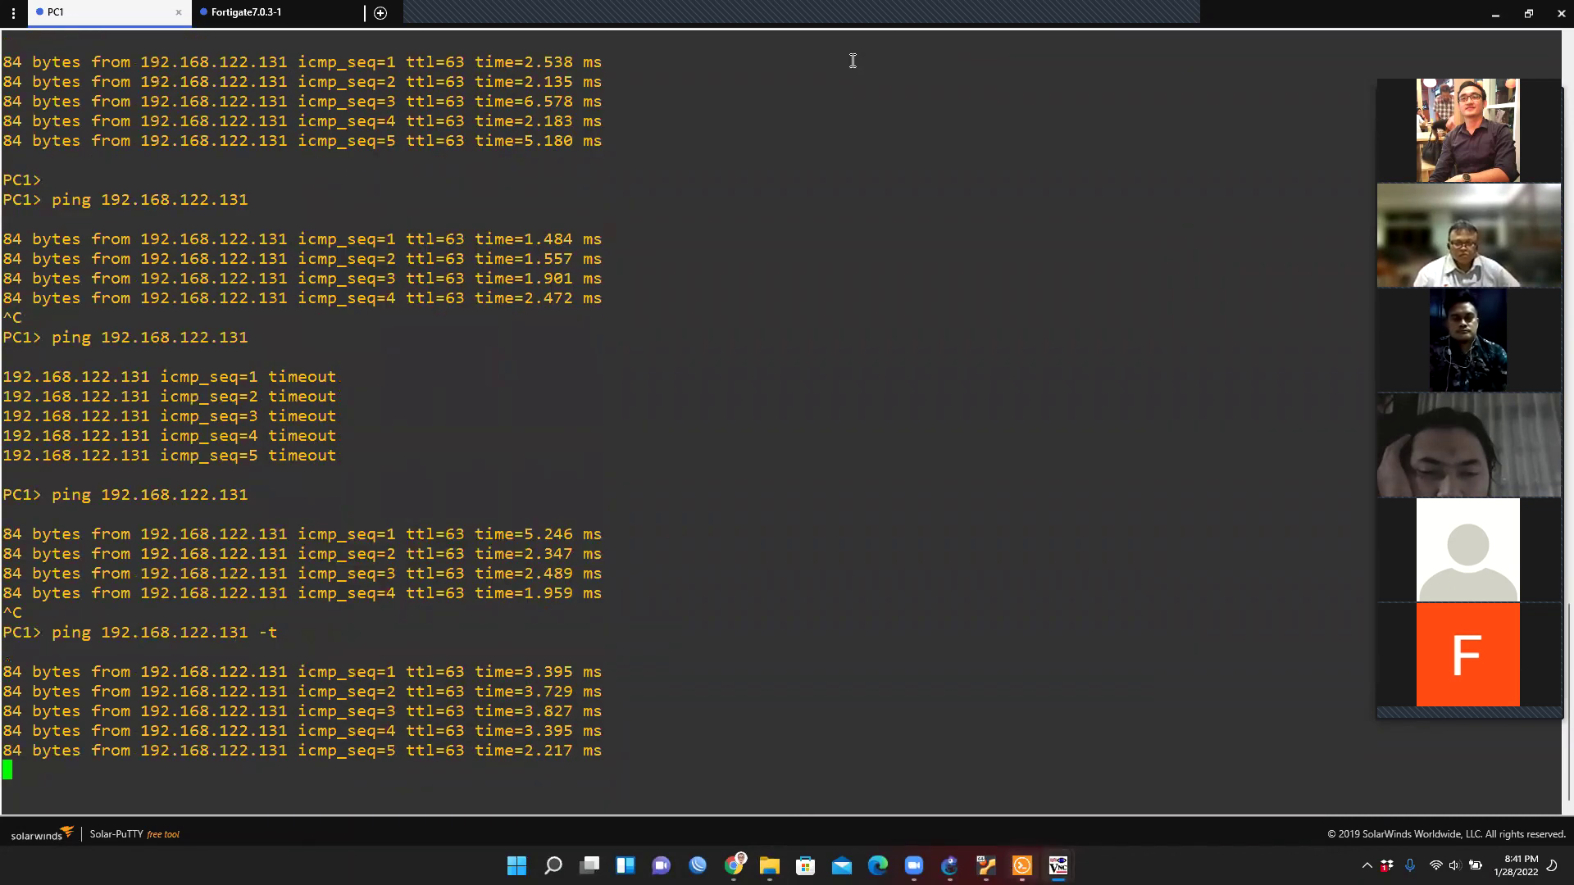
pyautogui.moveTo(1066, 857)
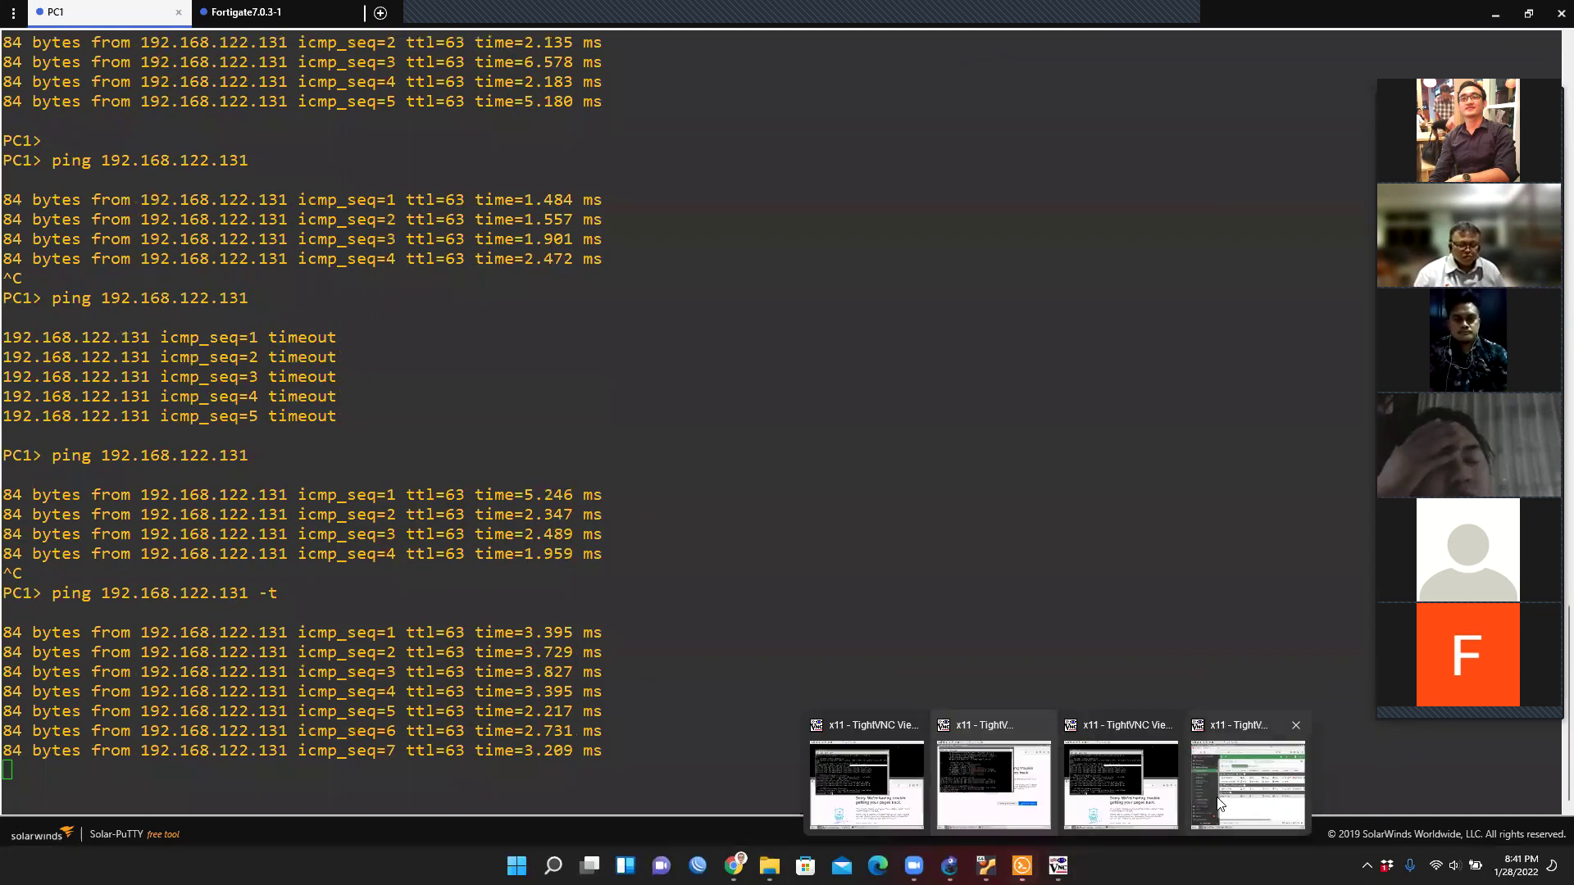
pyautogui.click(1248, 785)
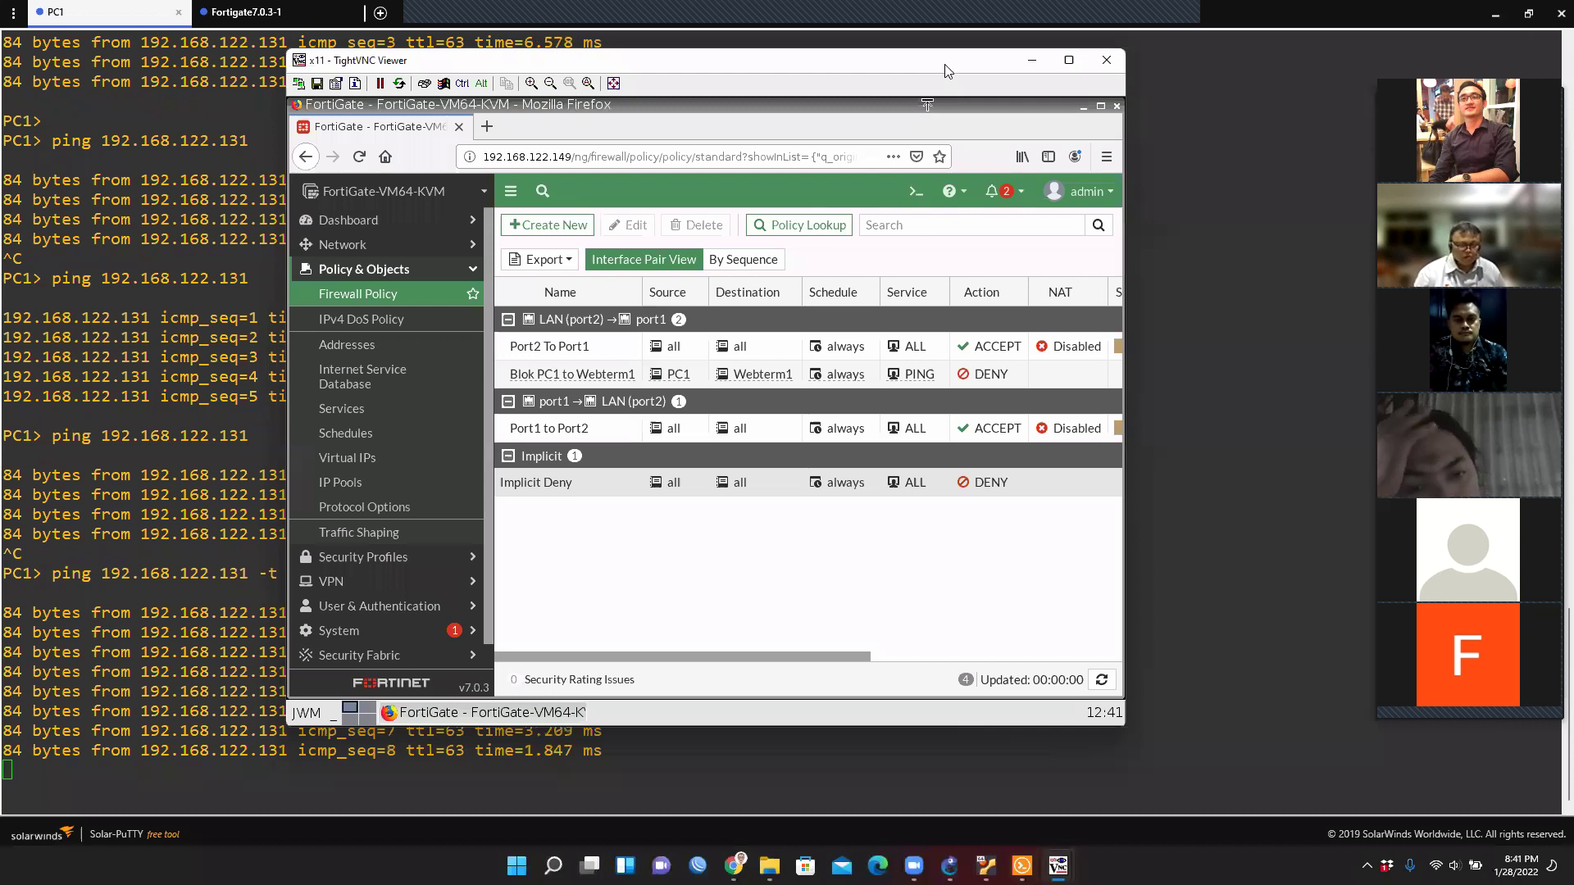
# Move Blok PC1 to Webterm1 above Port2 To Port1, then return Port2 To Port1 to the top.
pyautogui.moveTo(945, 71); pyautogui.dragTo(1227, 83)
pyautogui.moveTo(817, 395); pyautogui.dragTo(818, 354)
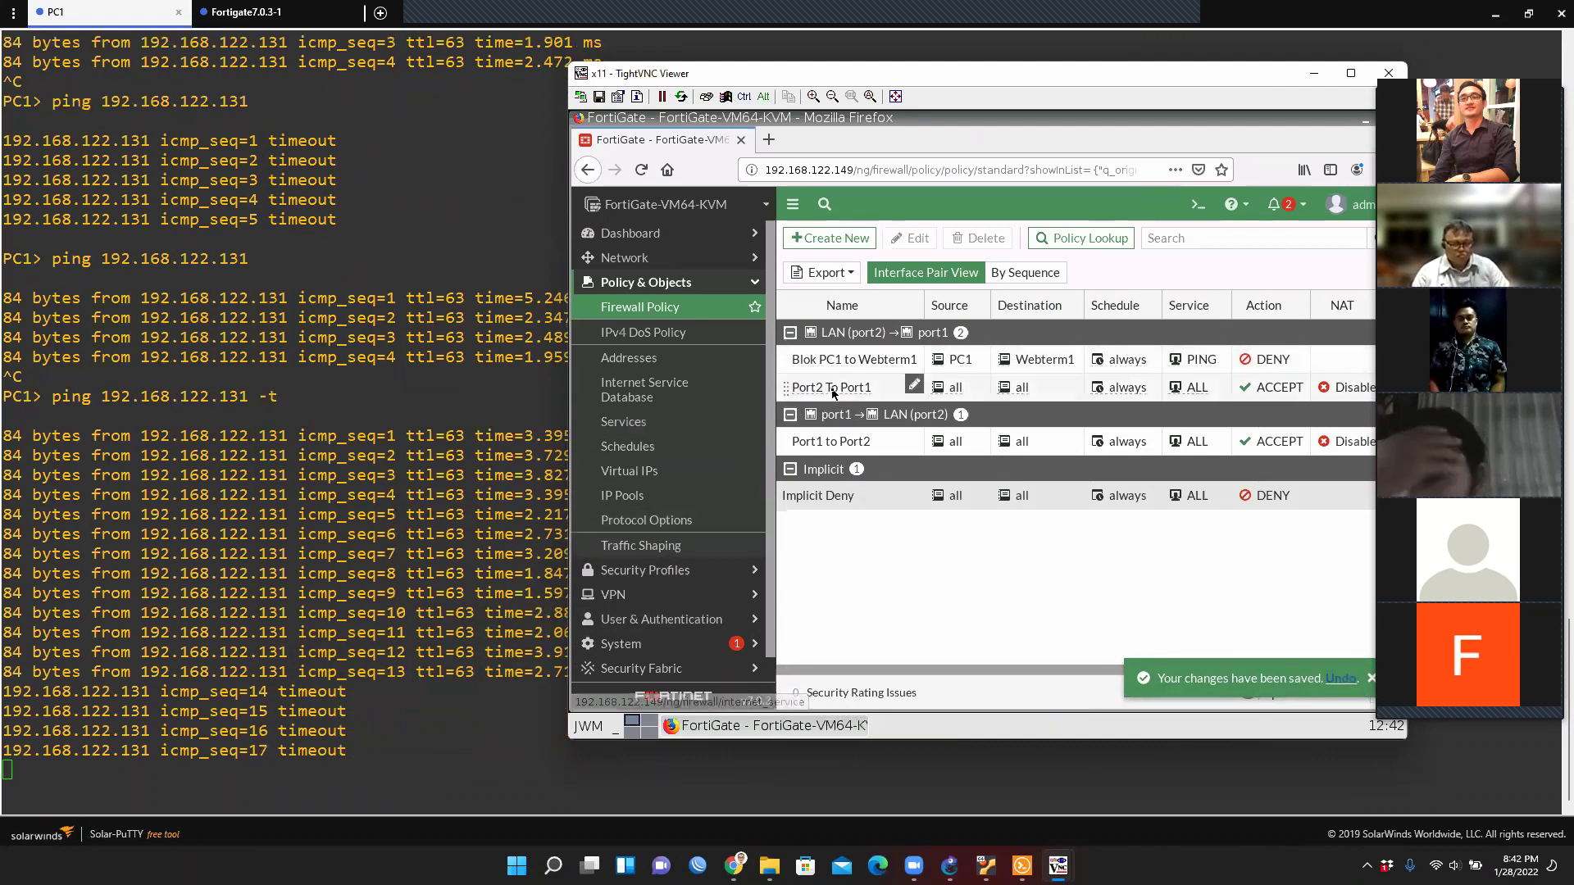
pyautogui.moveTo(832, 387); pyautogui.dragTo(832, 353)
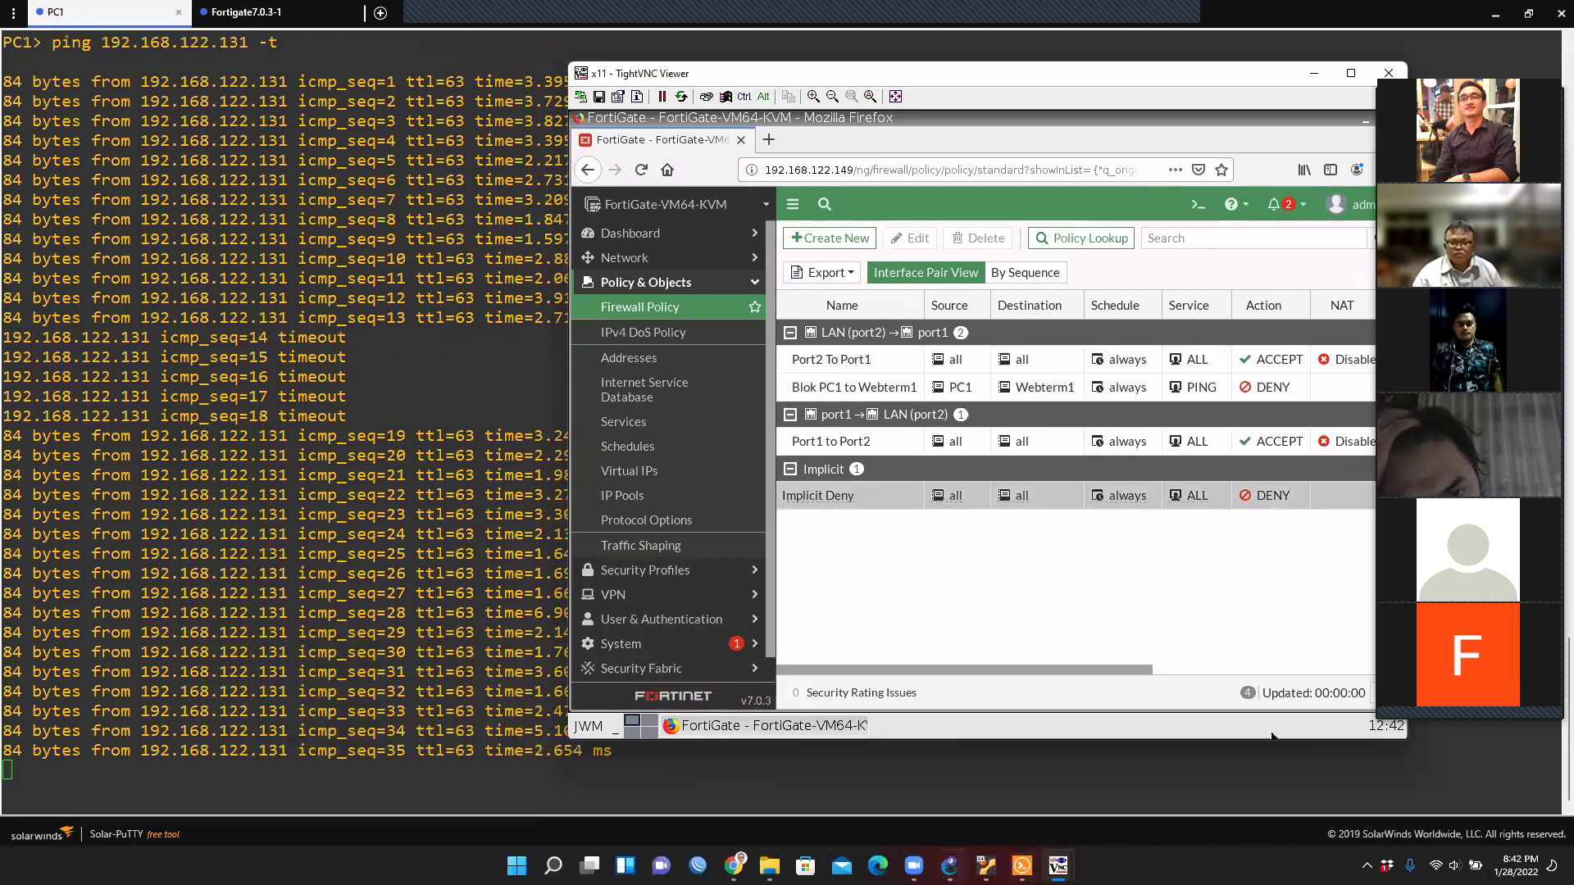
pyautogui.click(949, 866)
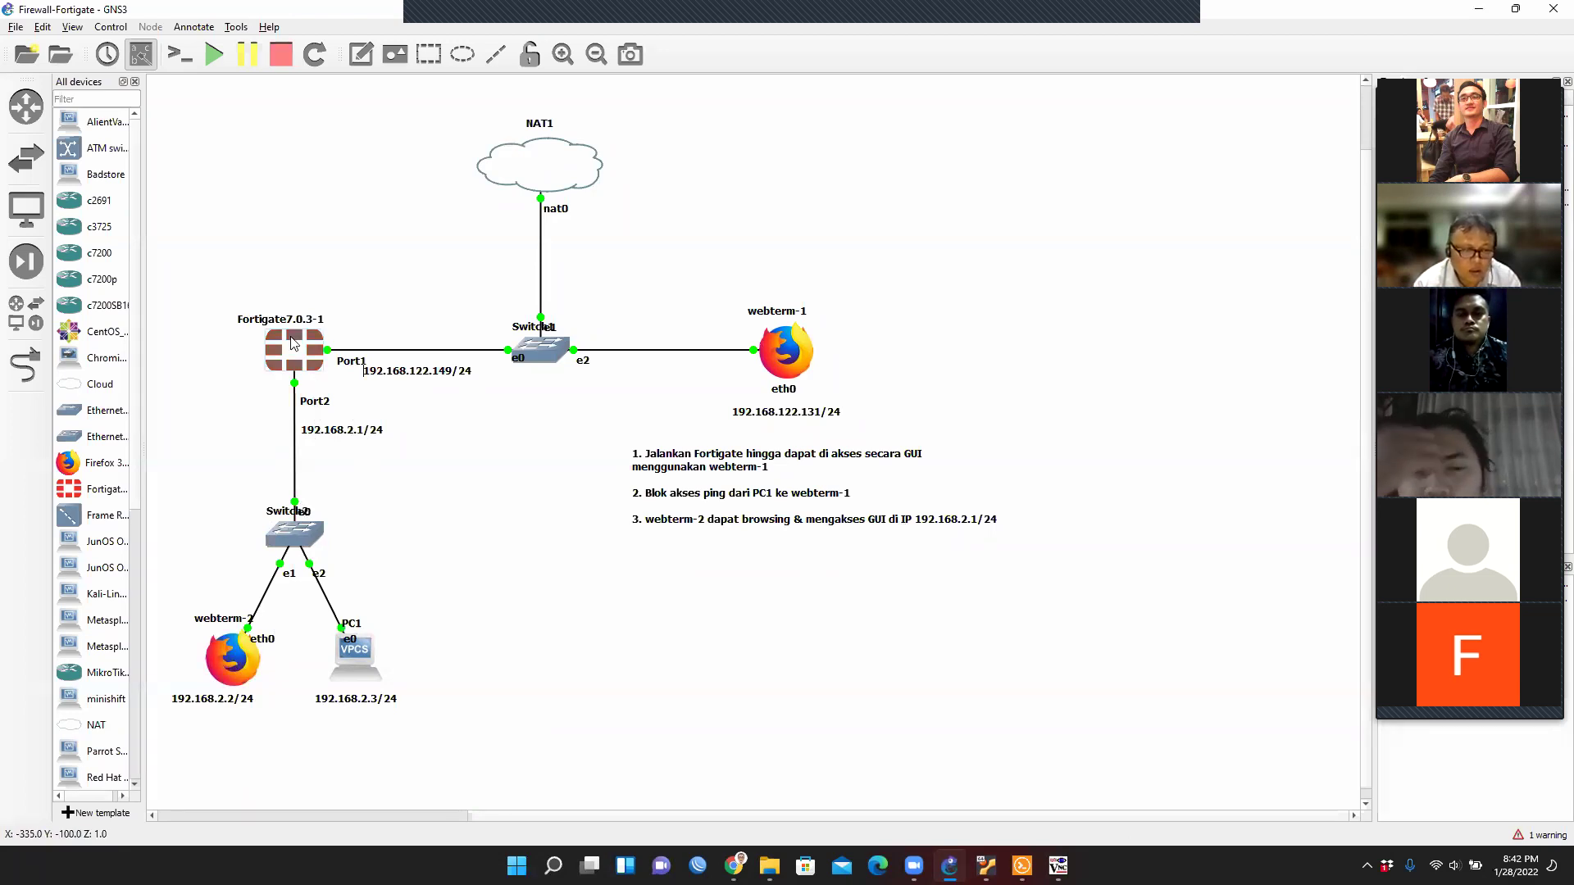
# Open webterm-2's console and point Firefox to 192.168.2.1.
pyautogui.rightClick(246, 669)
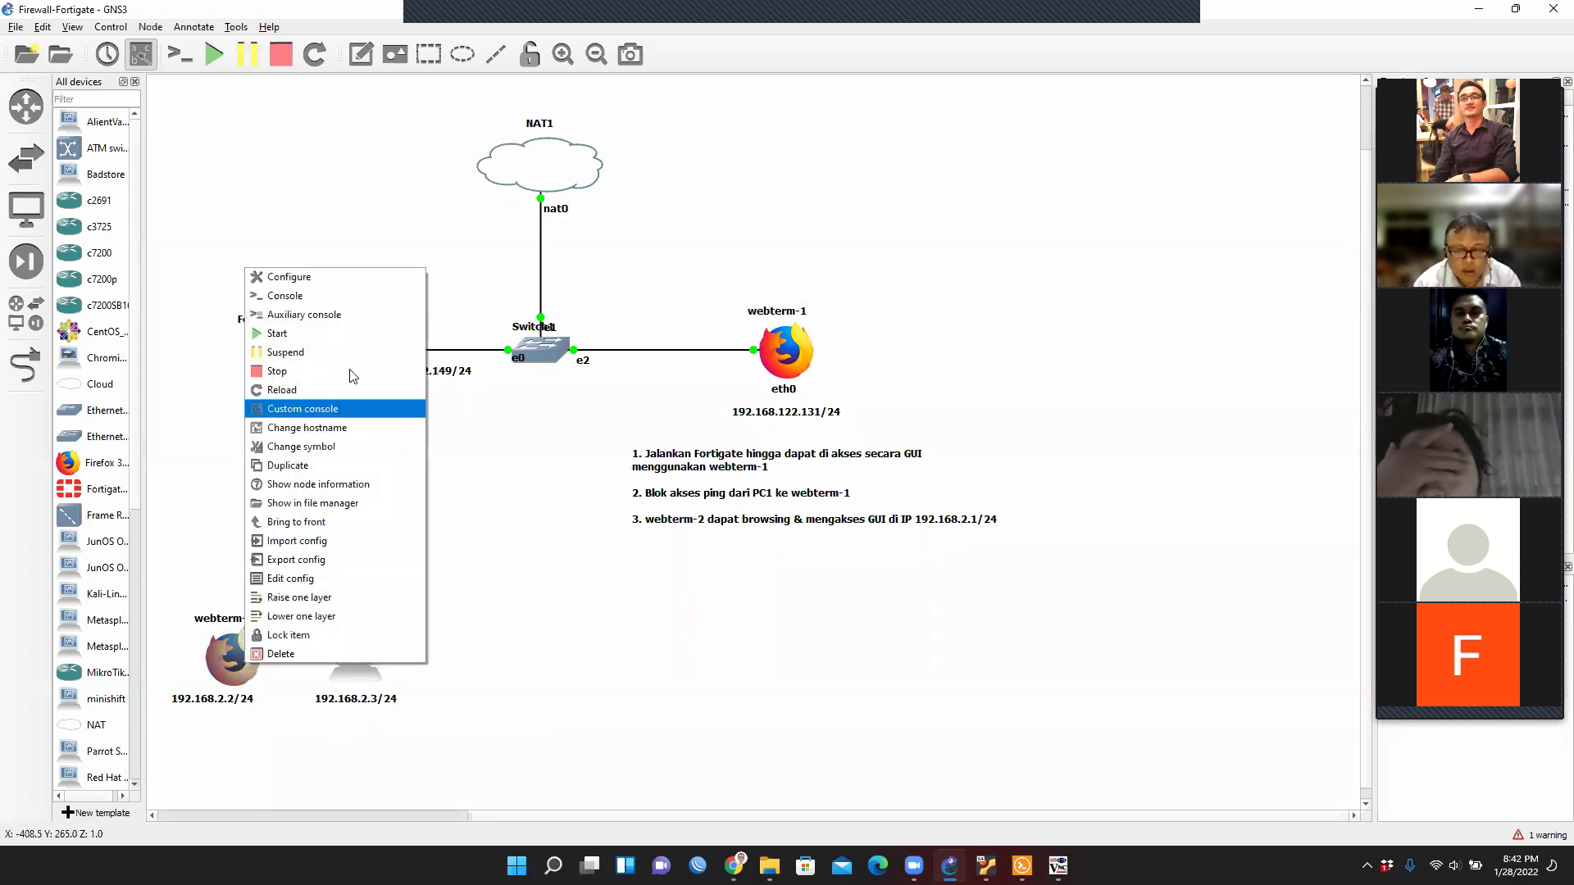
pyautogui.click(270, 295)
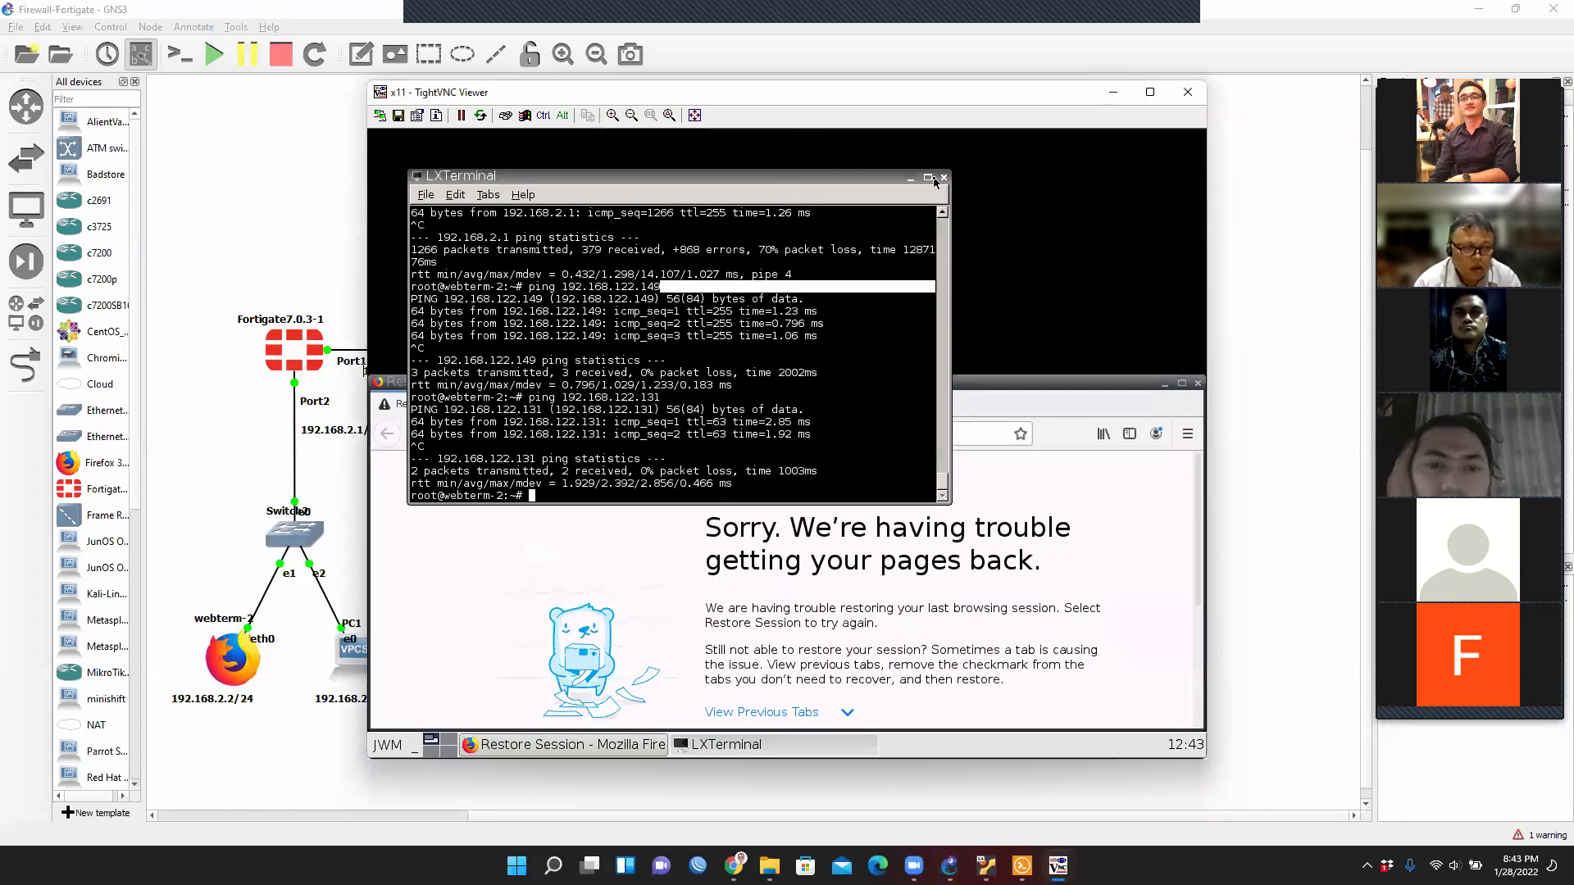
pyautogui.click(944, 177)
pyautogui.click(631, 433)
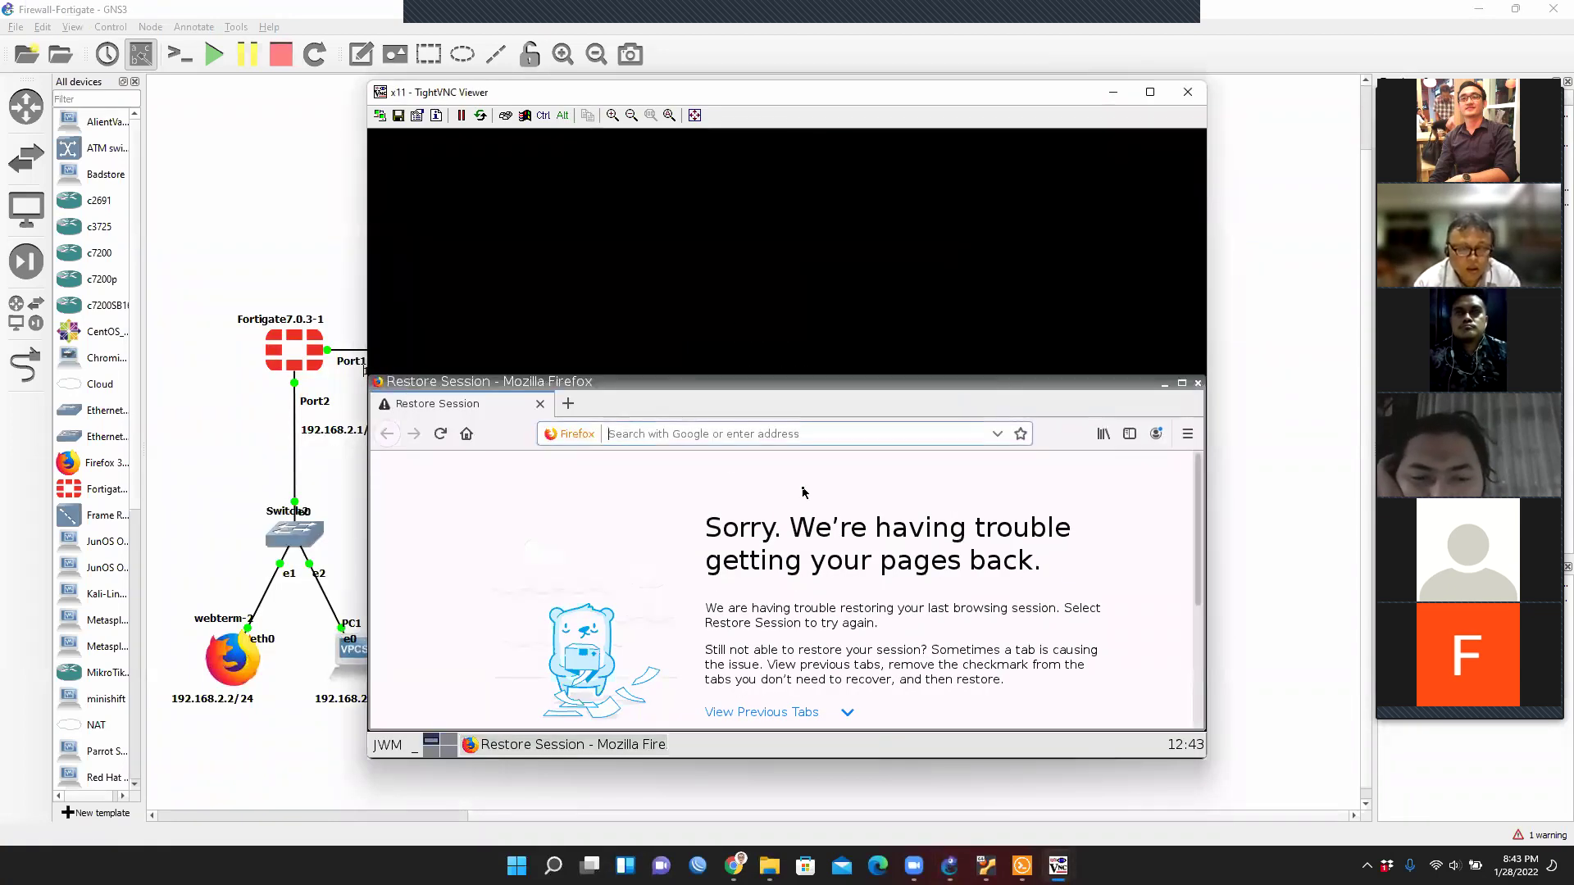
pyautogui.write('192.16')
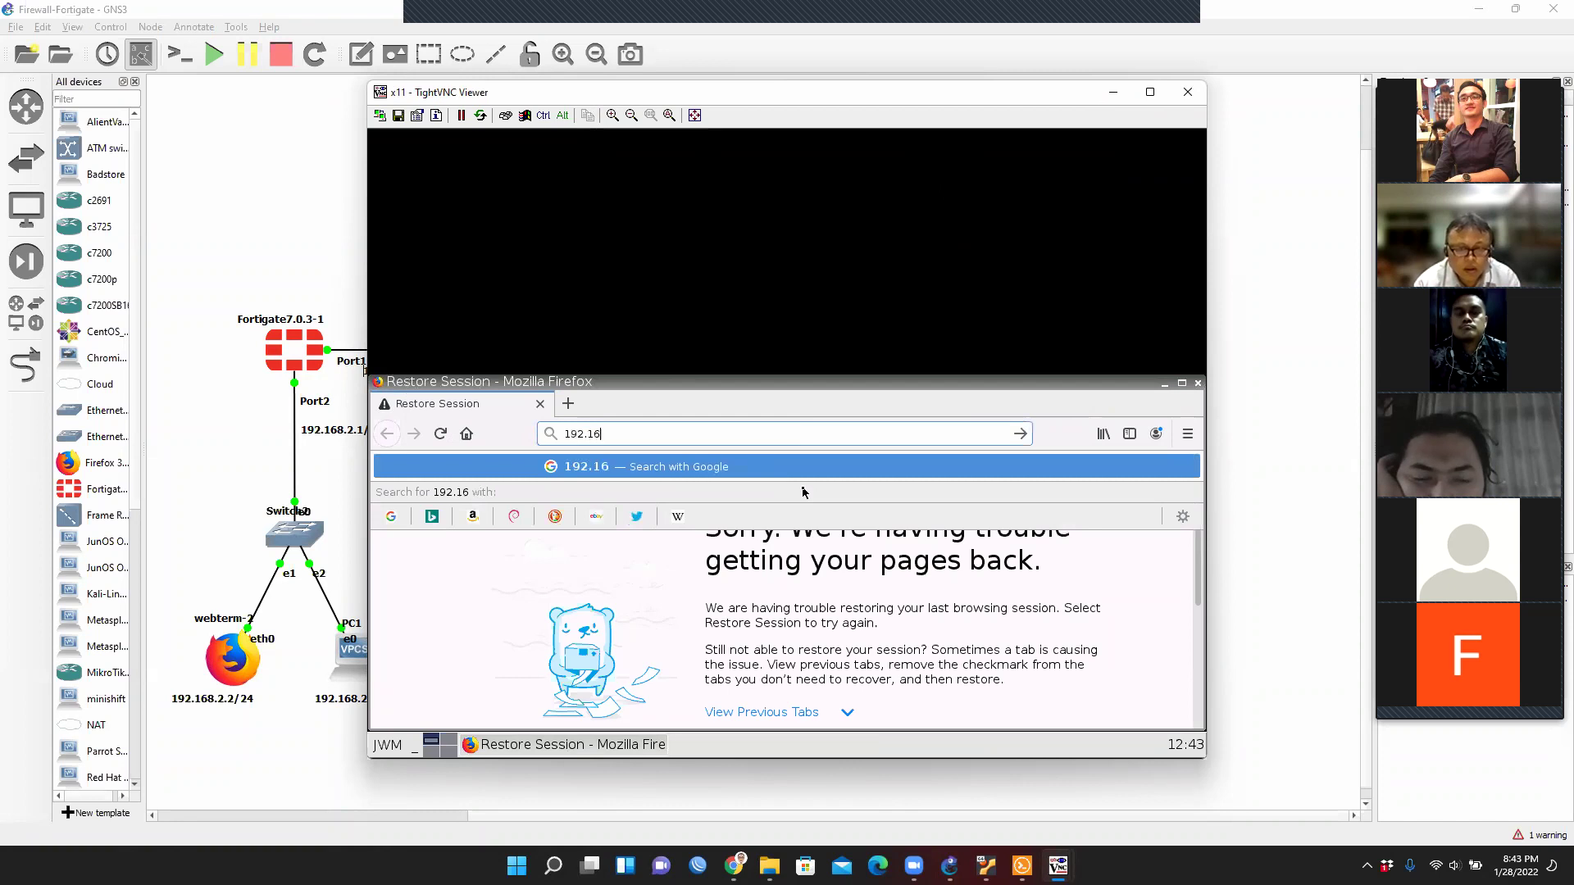
pyautogui.write('8.2.1')
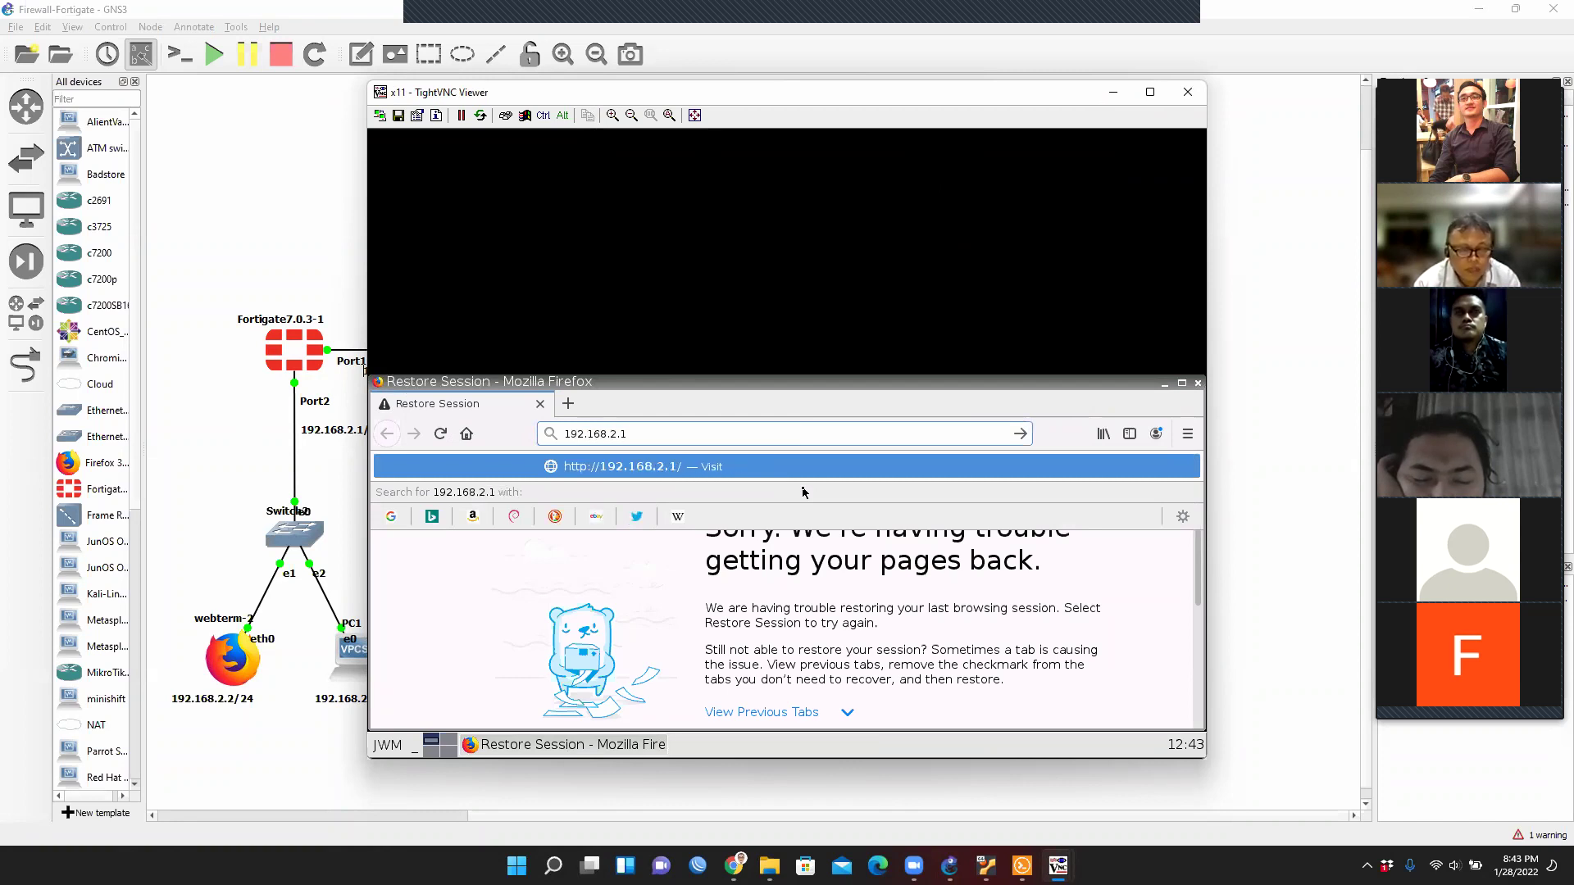
pyautogui.press('Return')
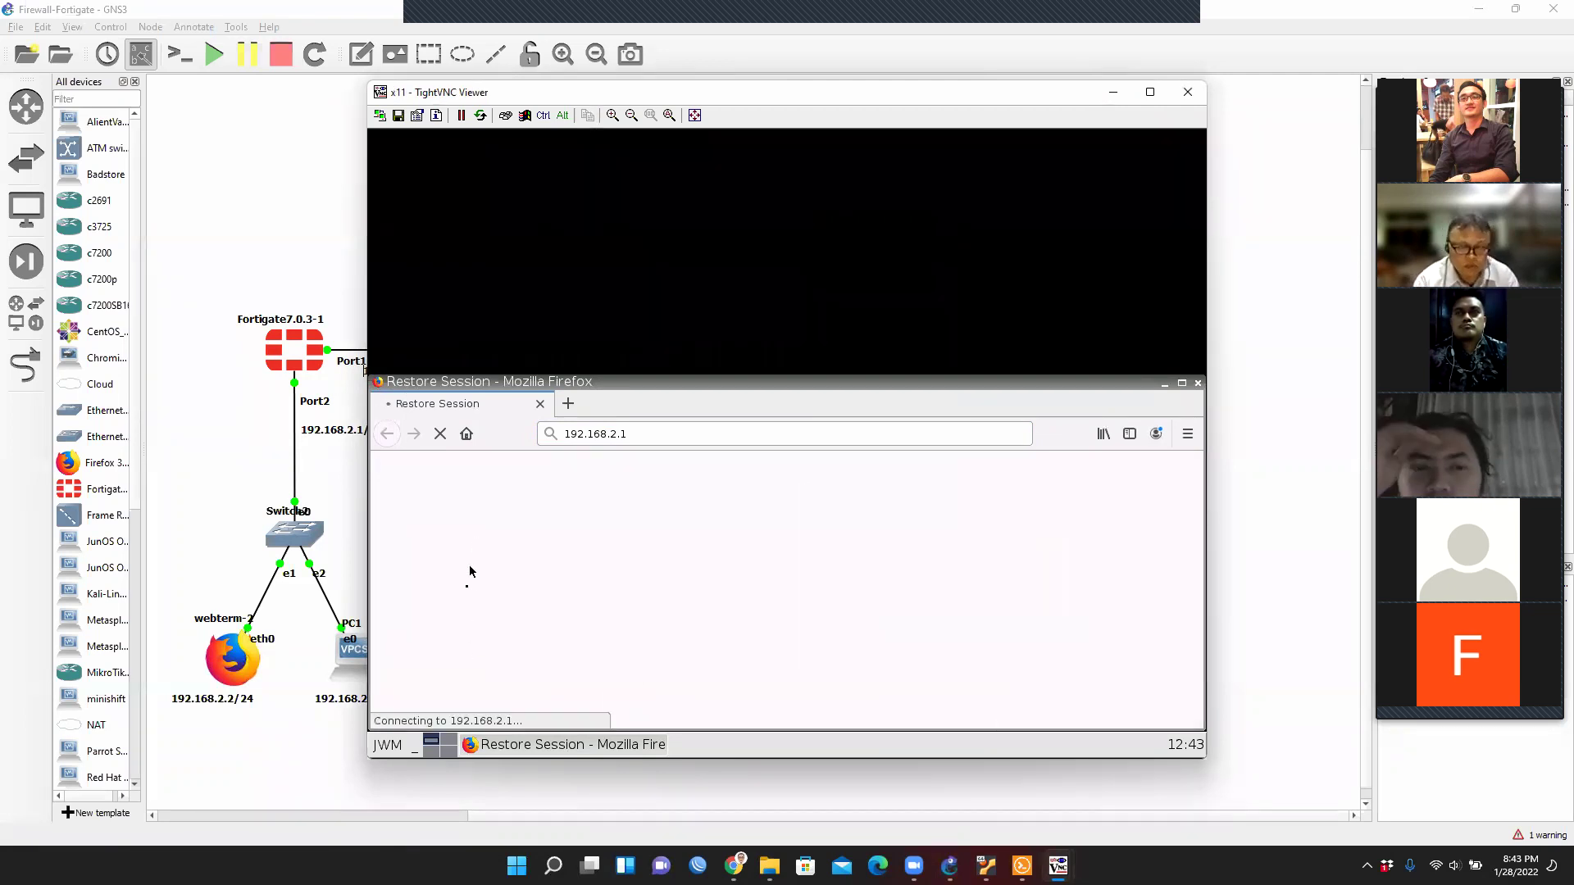
# Ping 192.168.2.1 from a webterm-2 terminal and stop it to view the statistics.
pyautogui.click(387, 744)
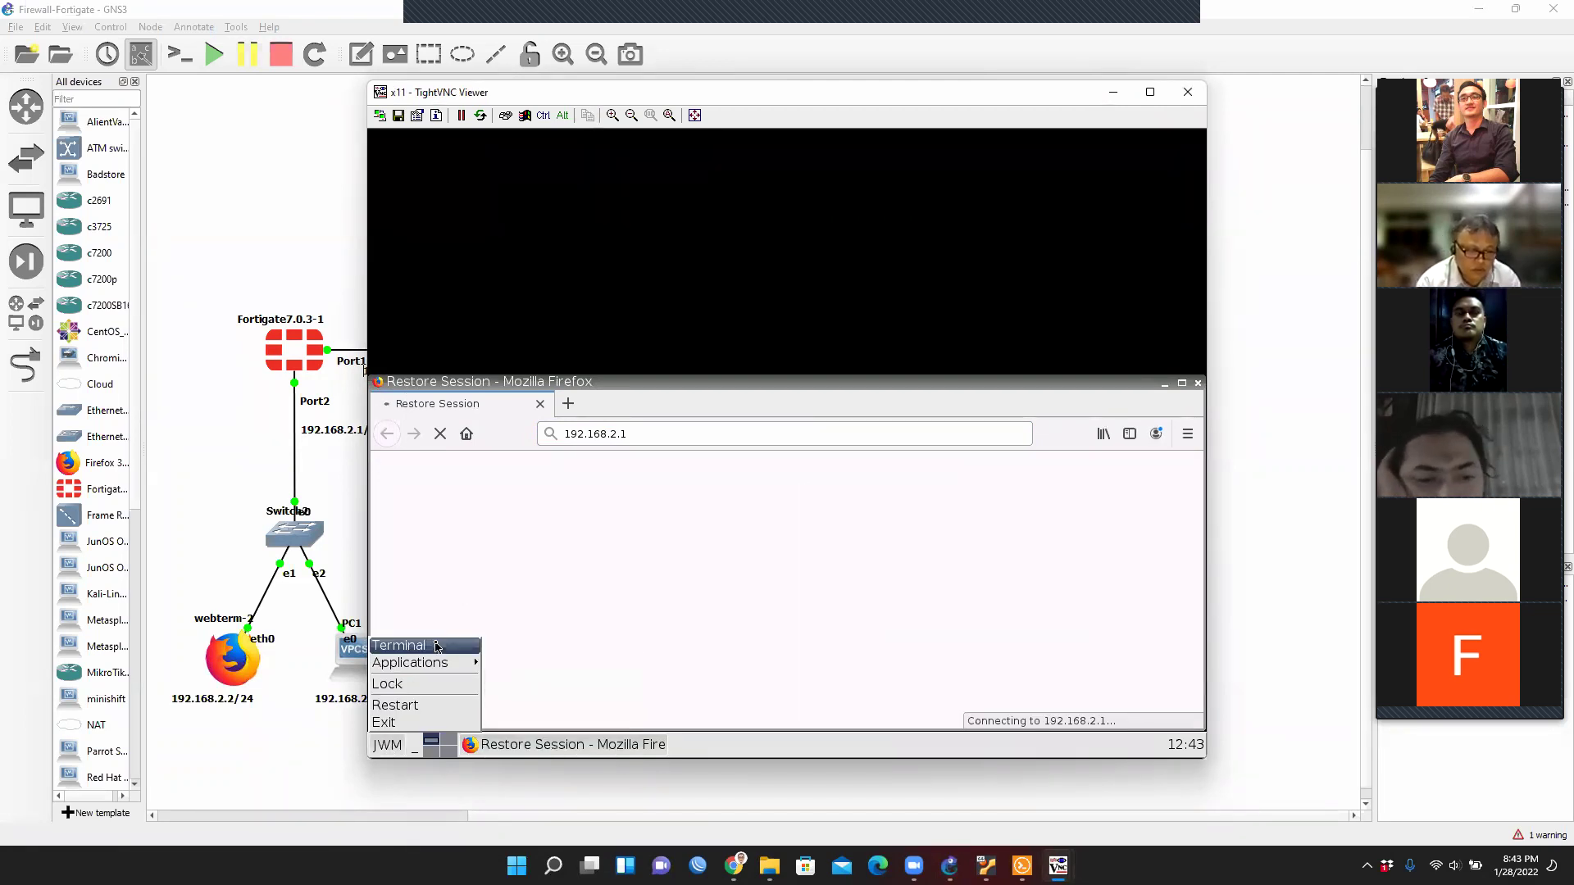
pyautogui.click(440, 647)
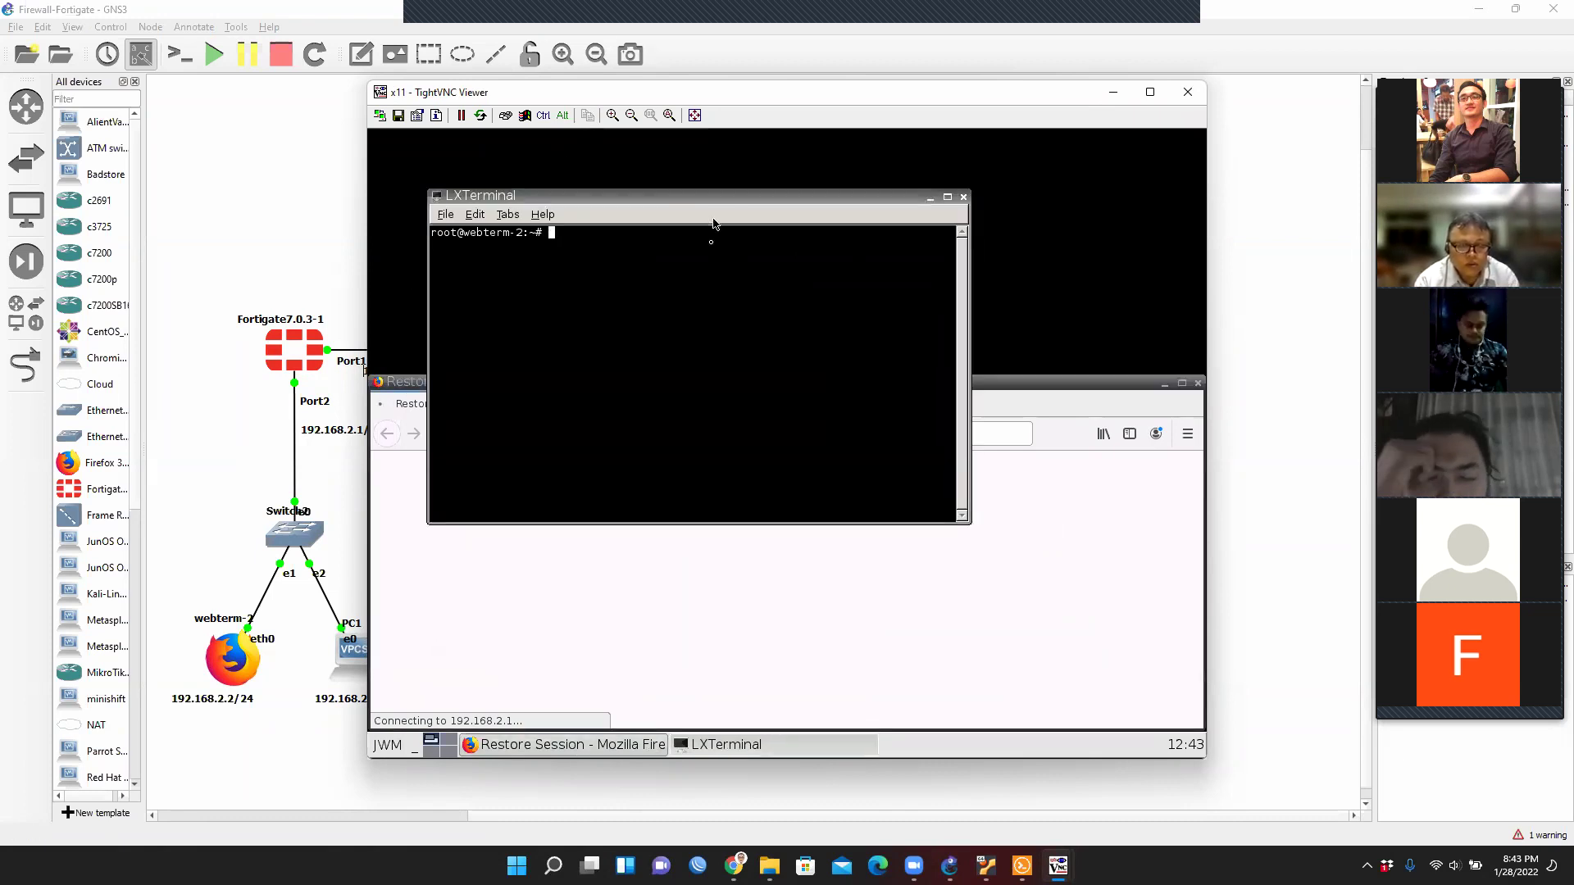
pyautogui.write('ping 192')
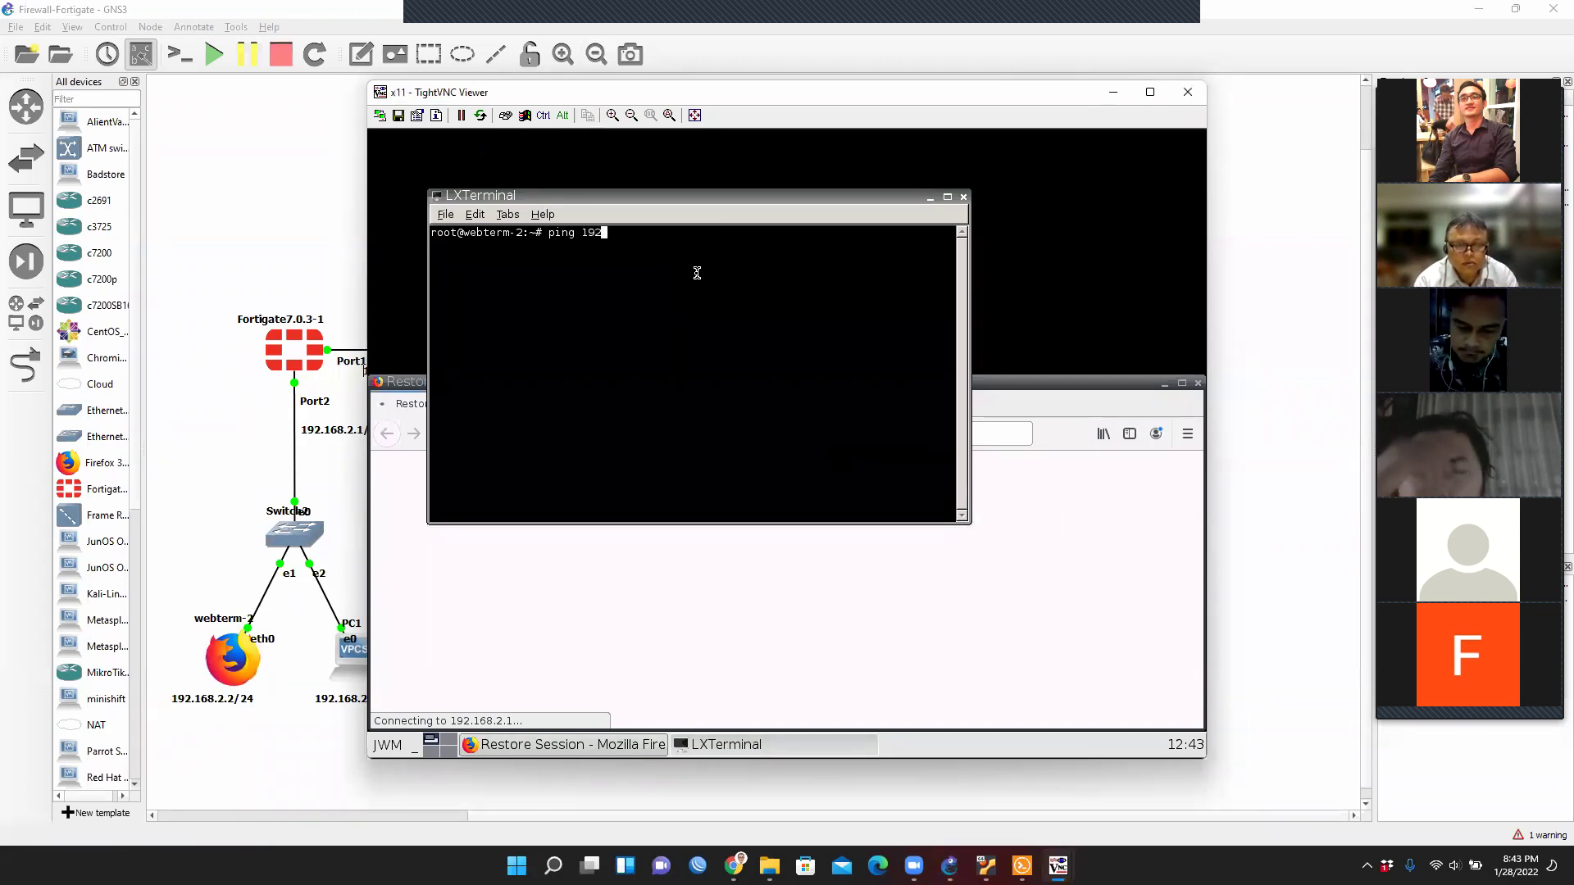
pyautogui.write('.168.2.1')
pyautogui.press('Return')
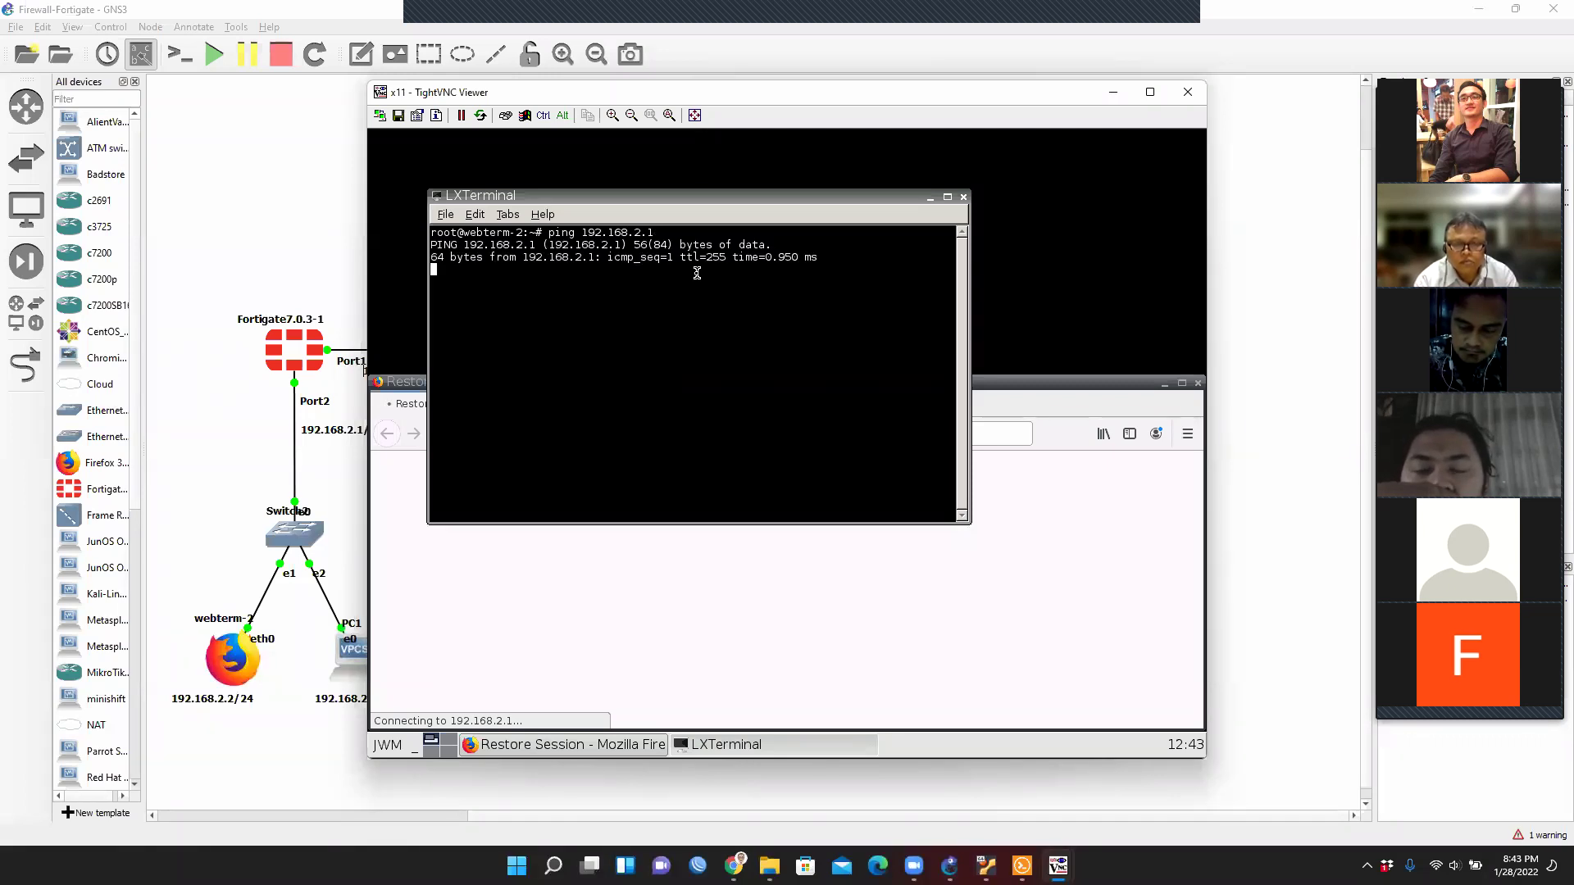
pyautogui.hotkey('ctrl', 'c')
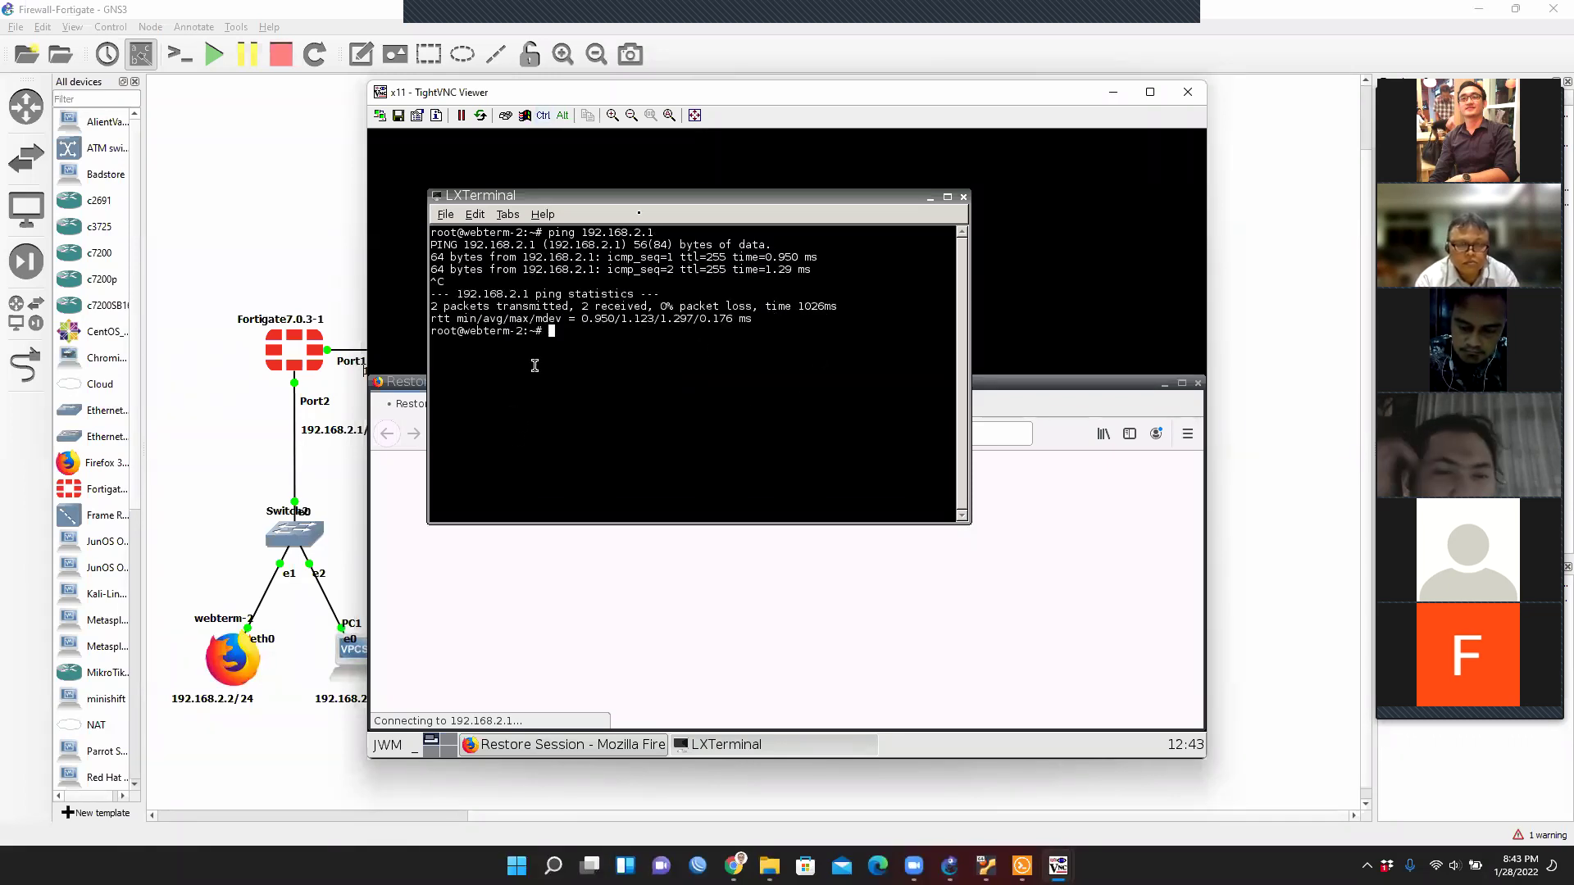
# Close webterm-2's VNC viewer window.
pyautogui.moveTo(660, 197); pyautogui.dragTo(732, 508)
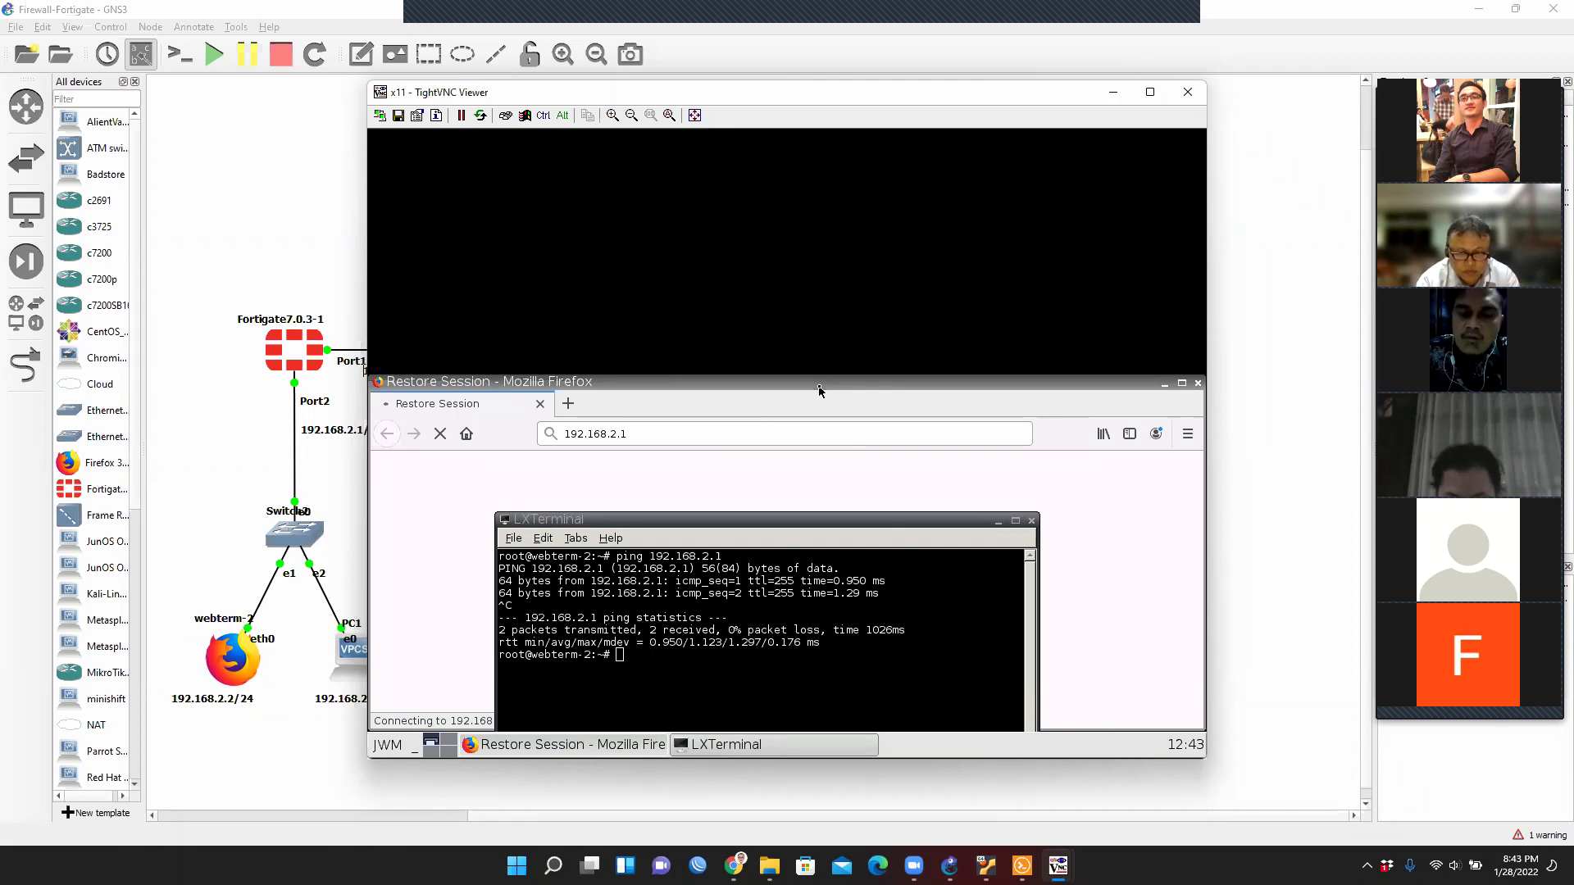
pyautogui.click(644, 666)
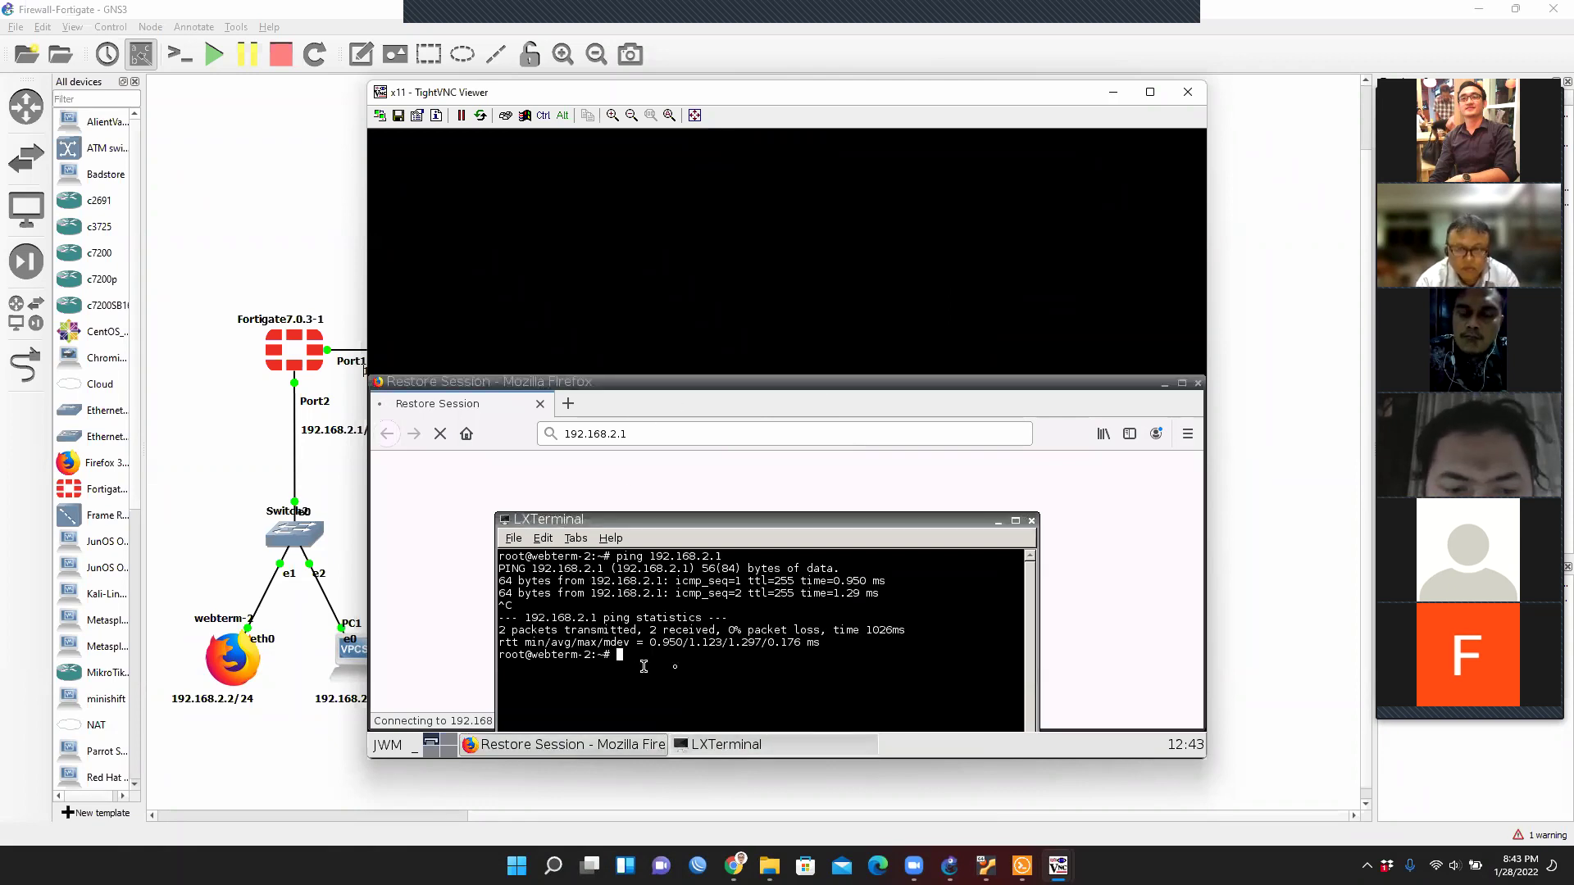
pyautogui.click(918, 476)
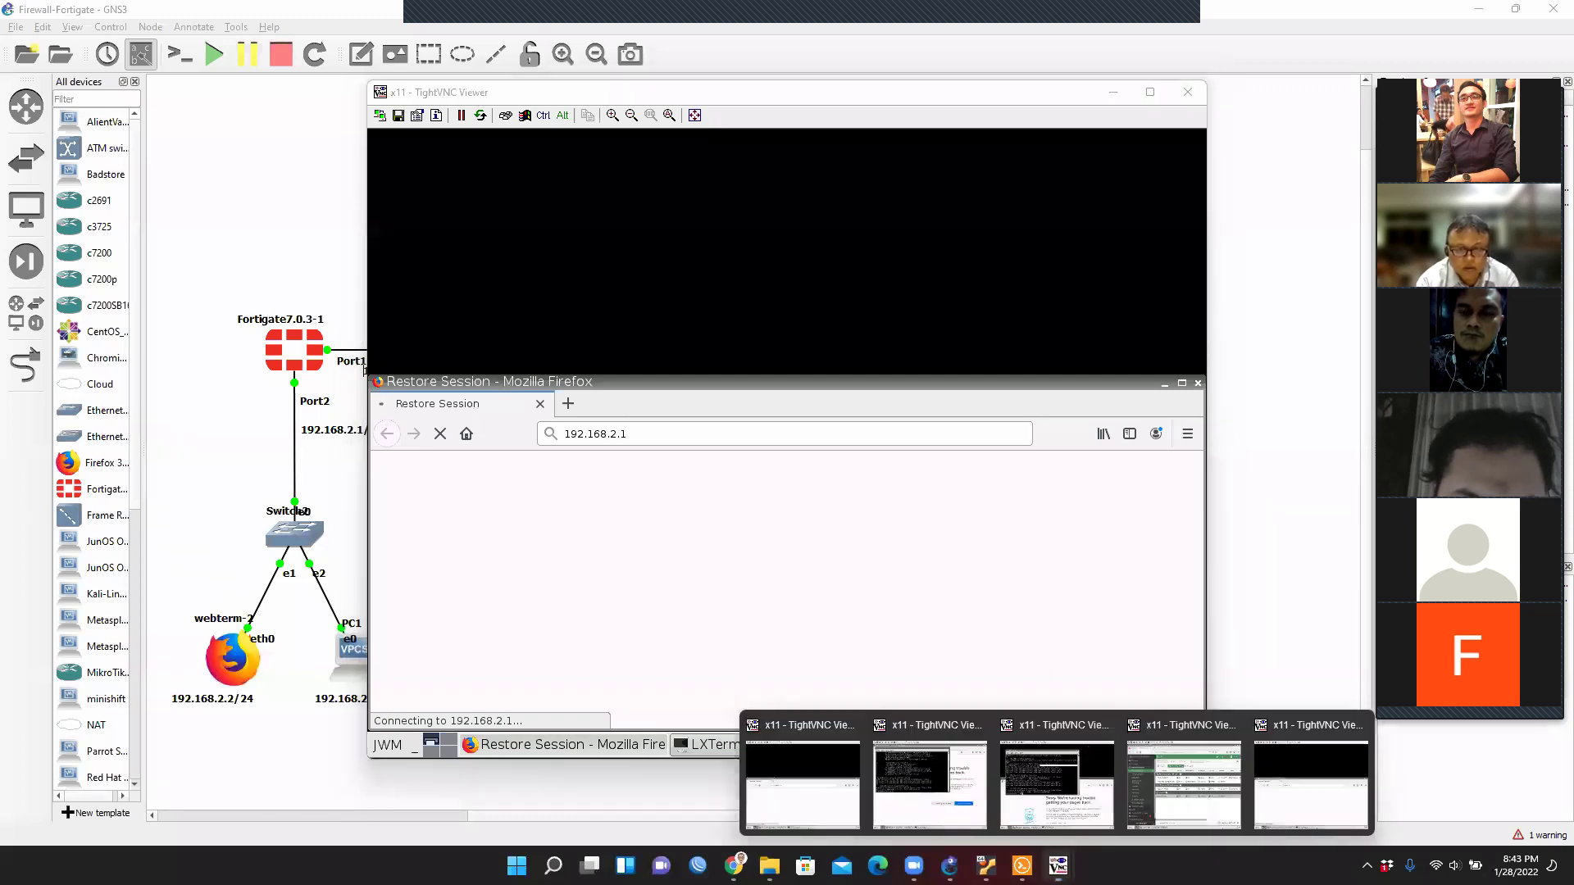
pyautogui.rightClick(1058, 865)
pyautogui.click(1064, 824)
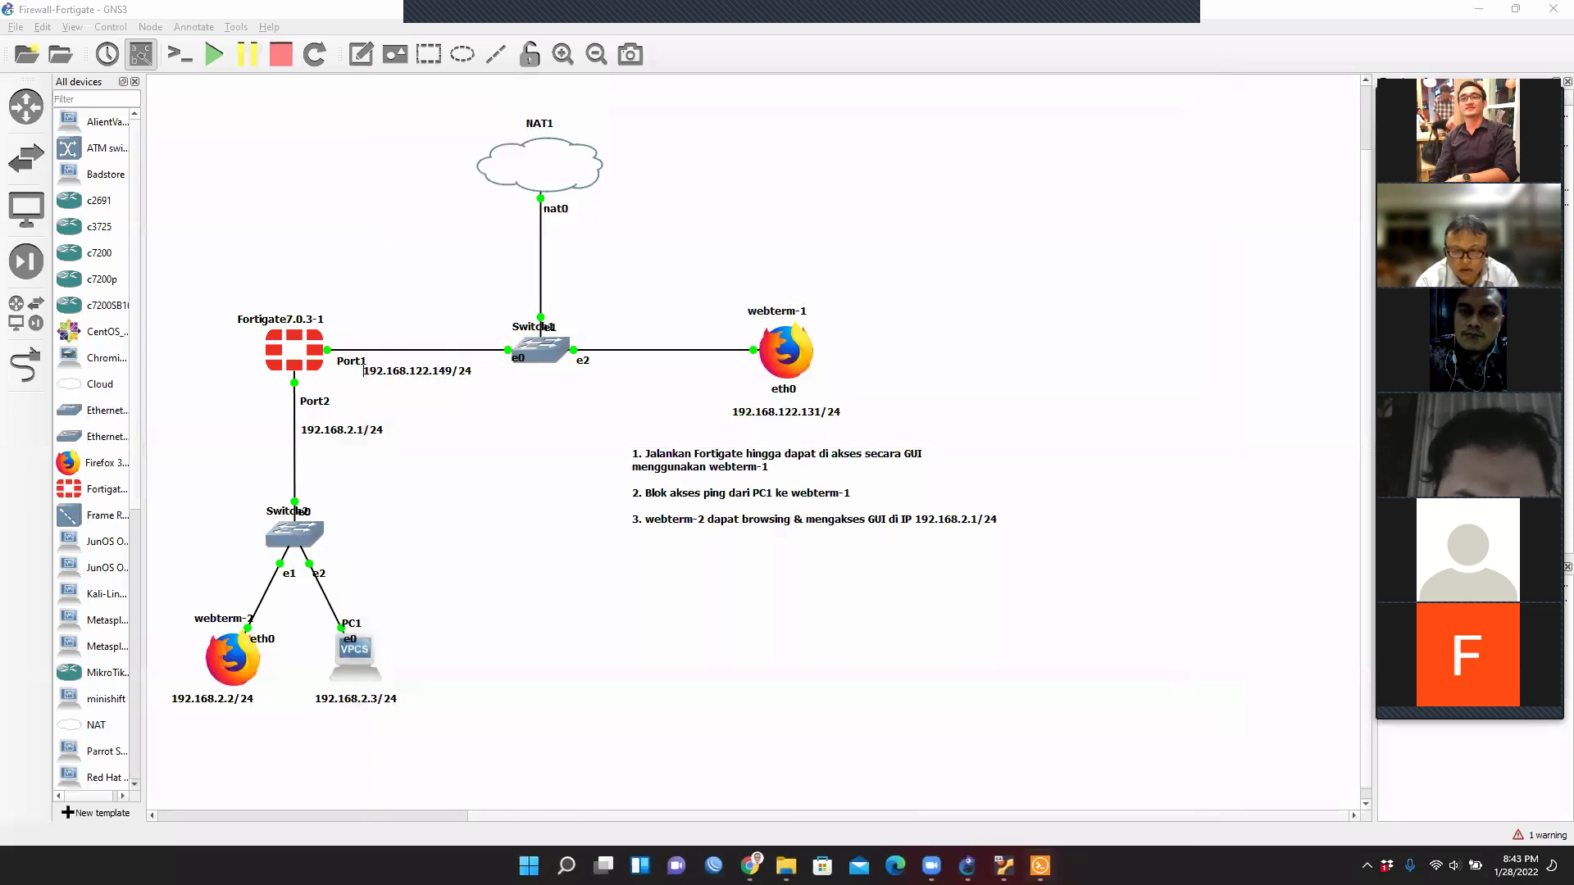
# Log in to the Fortigate7.0.3-1 console as admin.
pyautogui.moveTo(1039, 866)
pyautogui.click(1000, 795)
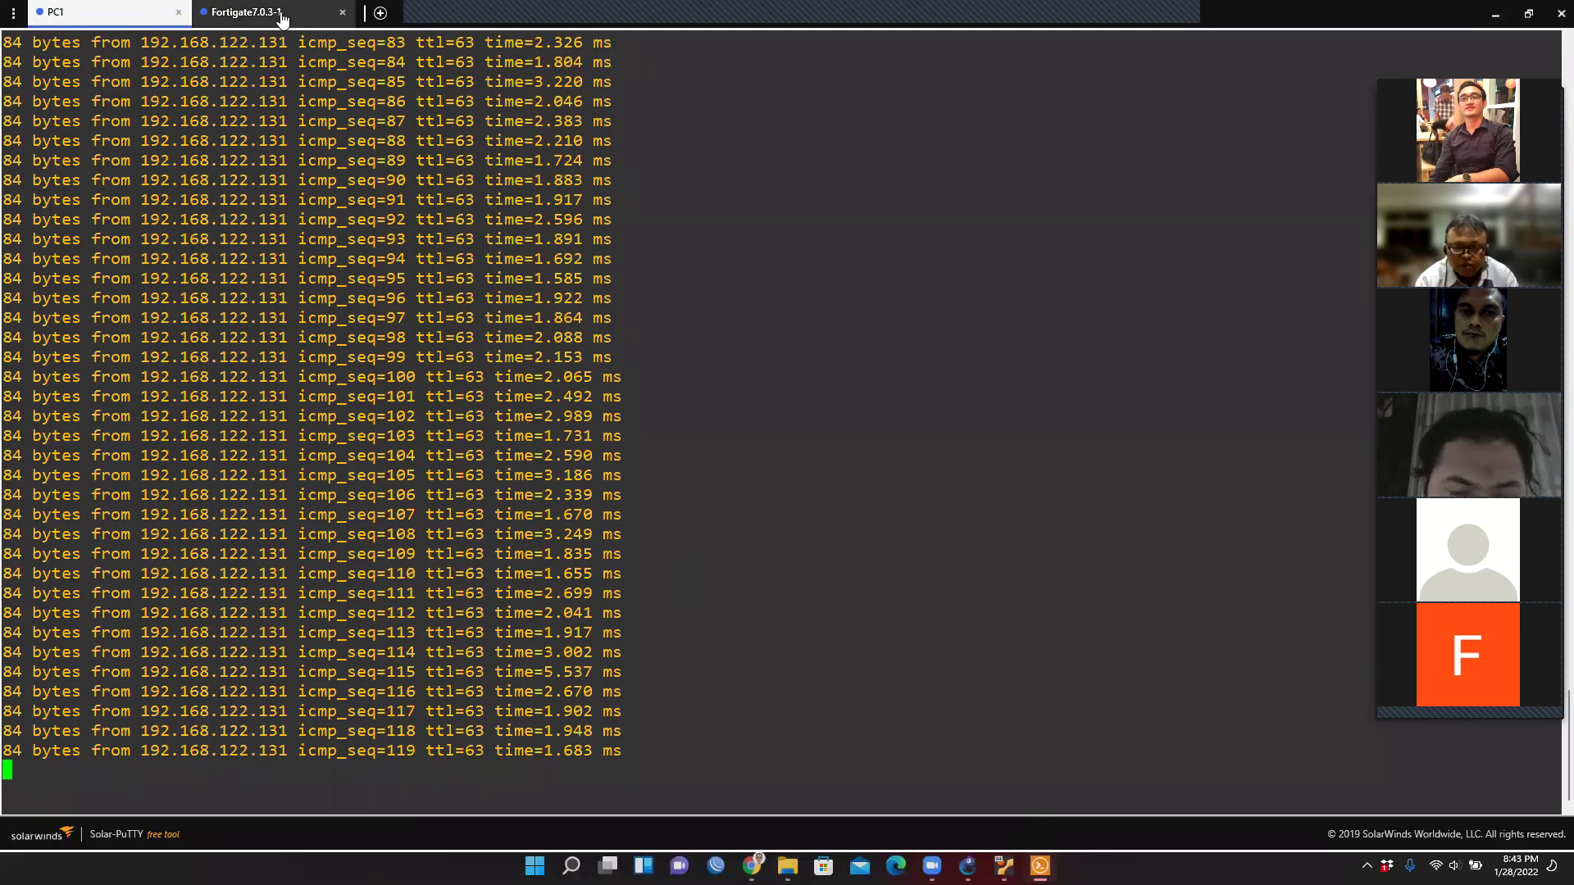
pyautogui.click(250, 12)
pyautogui.write('admin')
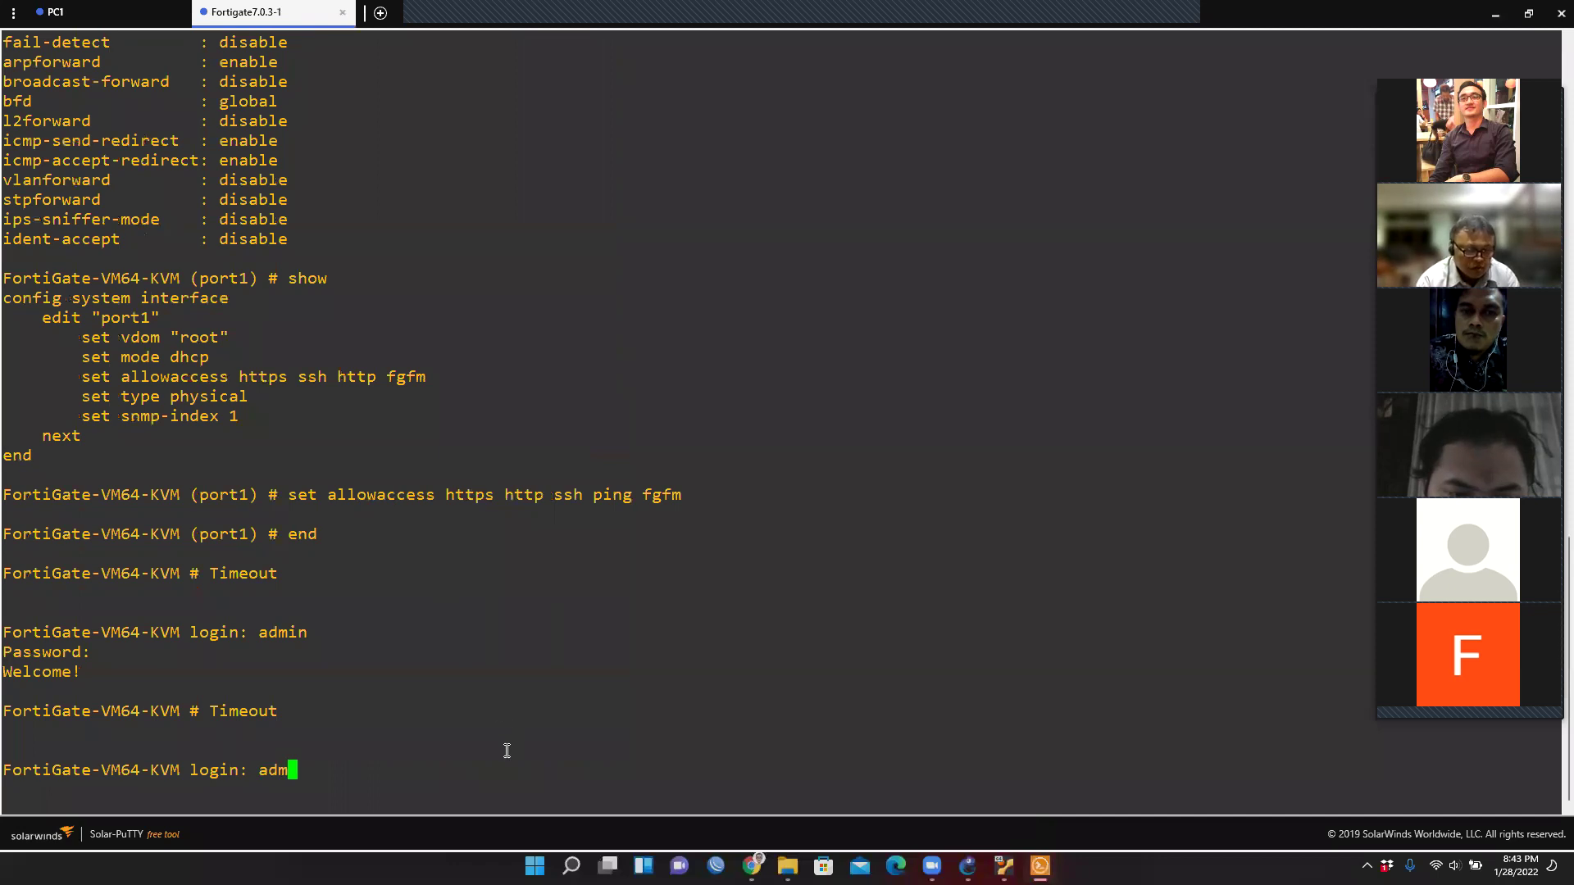
pyautogui.press('Return')
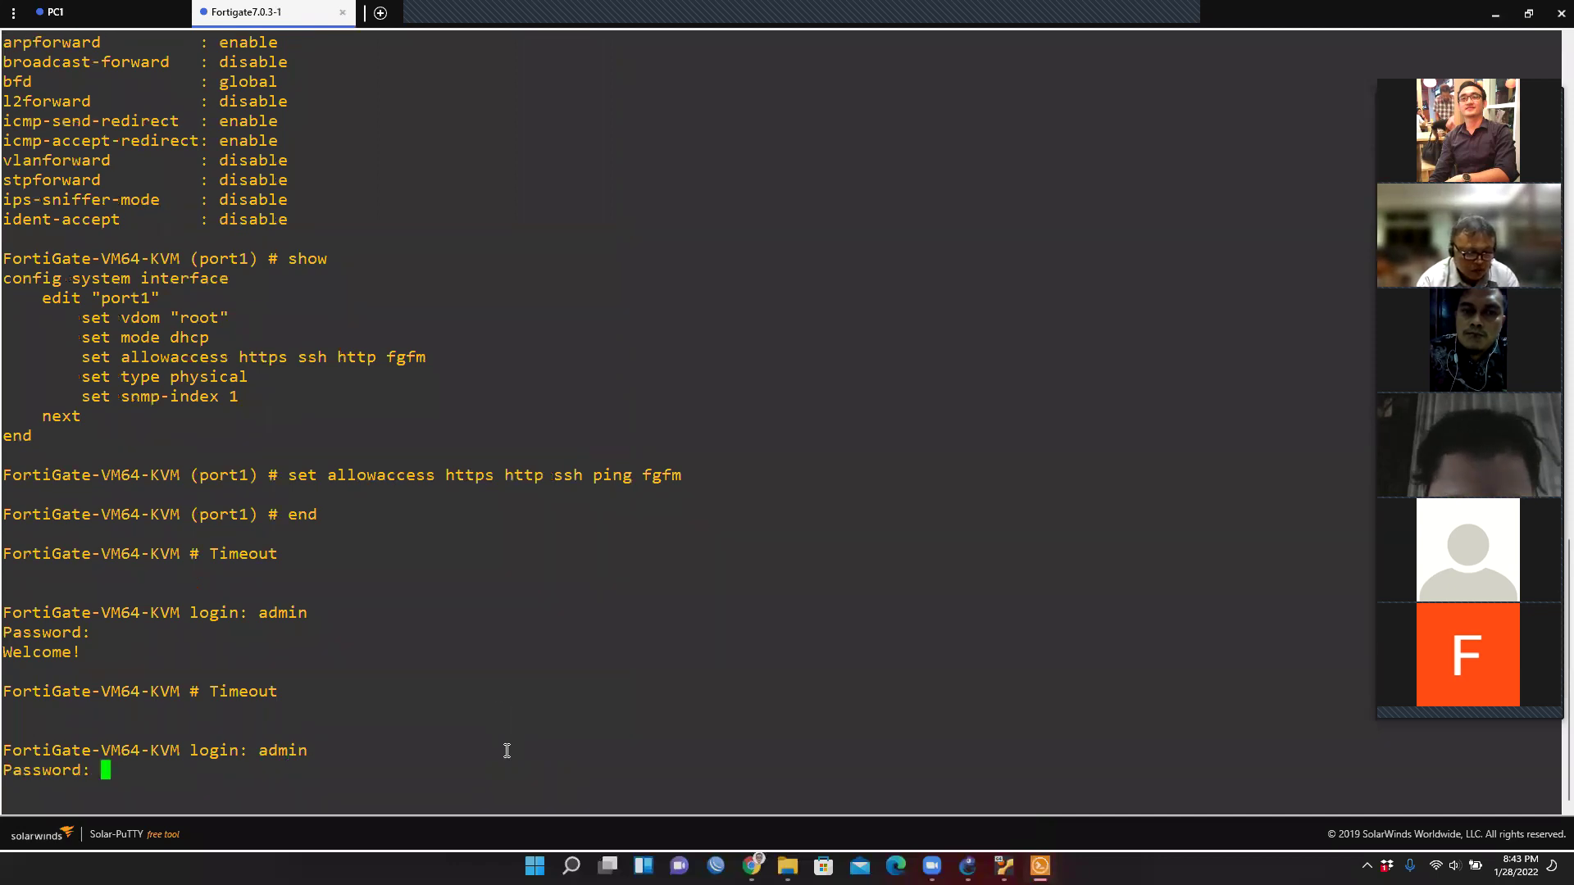
pyautogui.press('Return')
pyautogui.press('Return')
# Enter config system interface, edit port2 and review its current allowaccess settings.
pyautogui.write('confi')
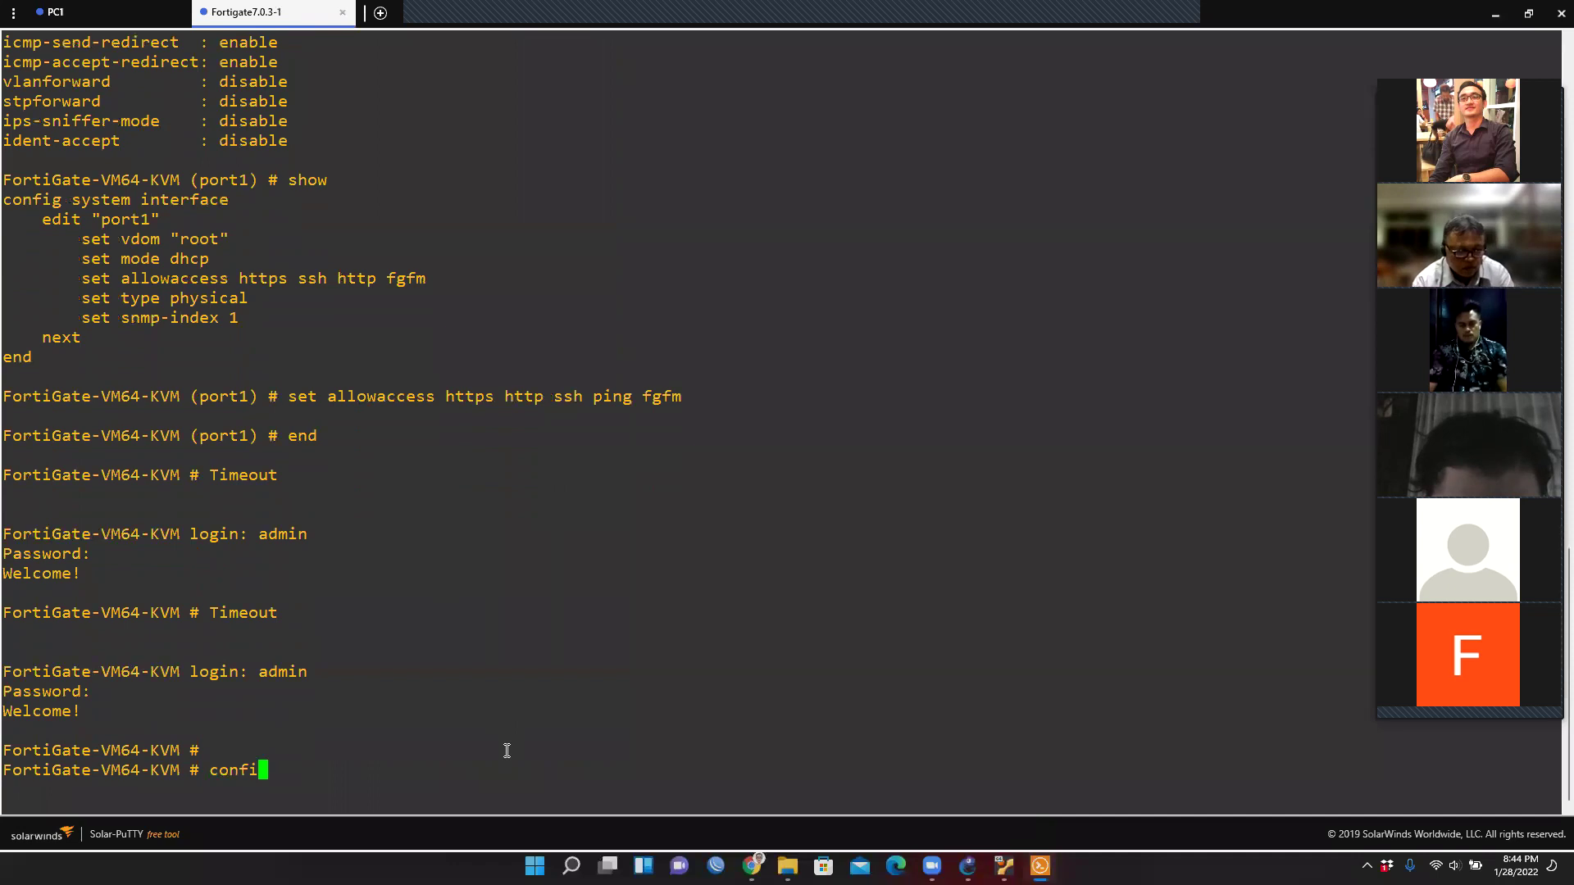
pyautogui.write('g system interface')
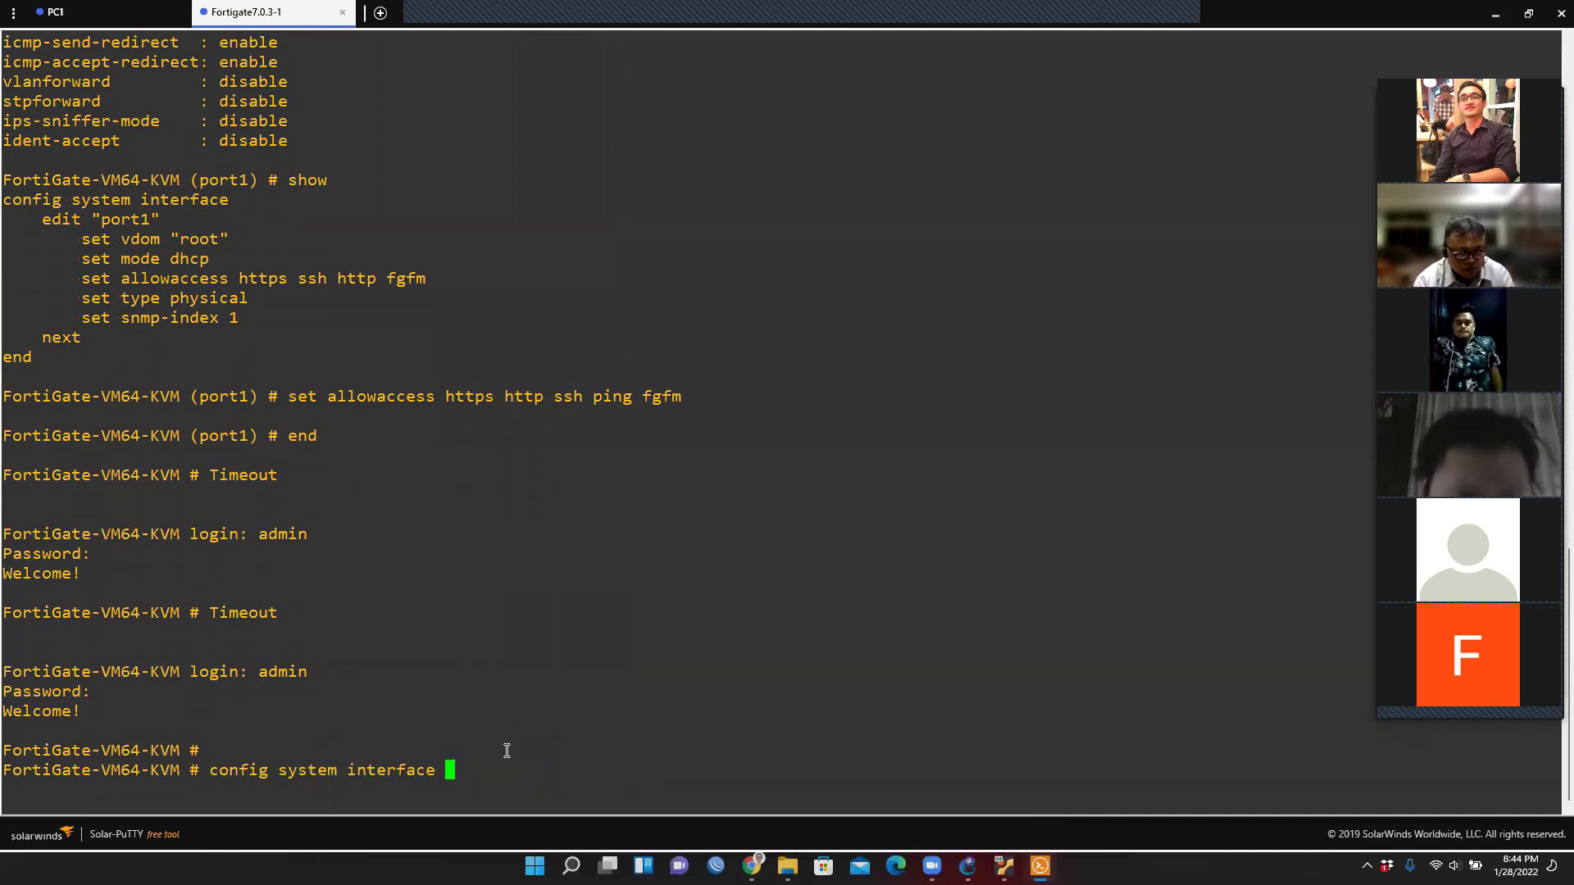
pyautogui.press('Return')
pyautogui.write('edit port1')
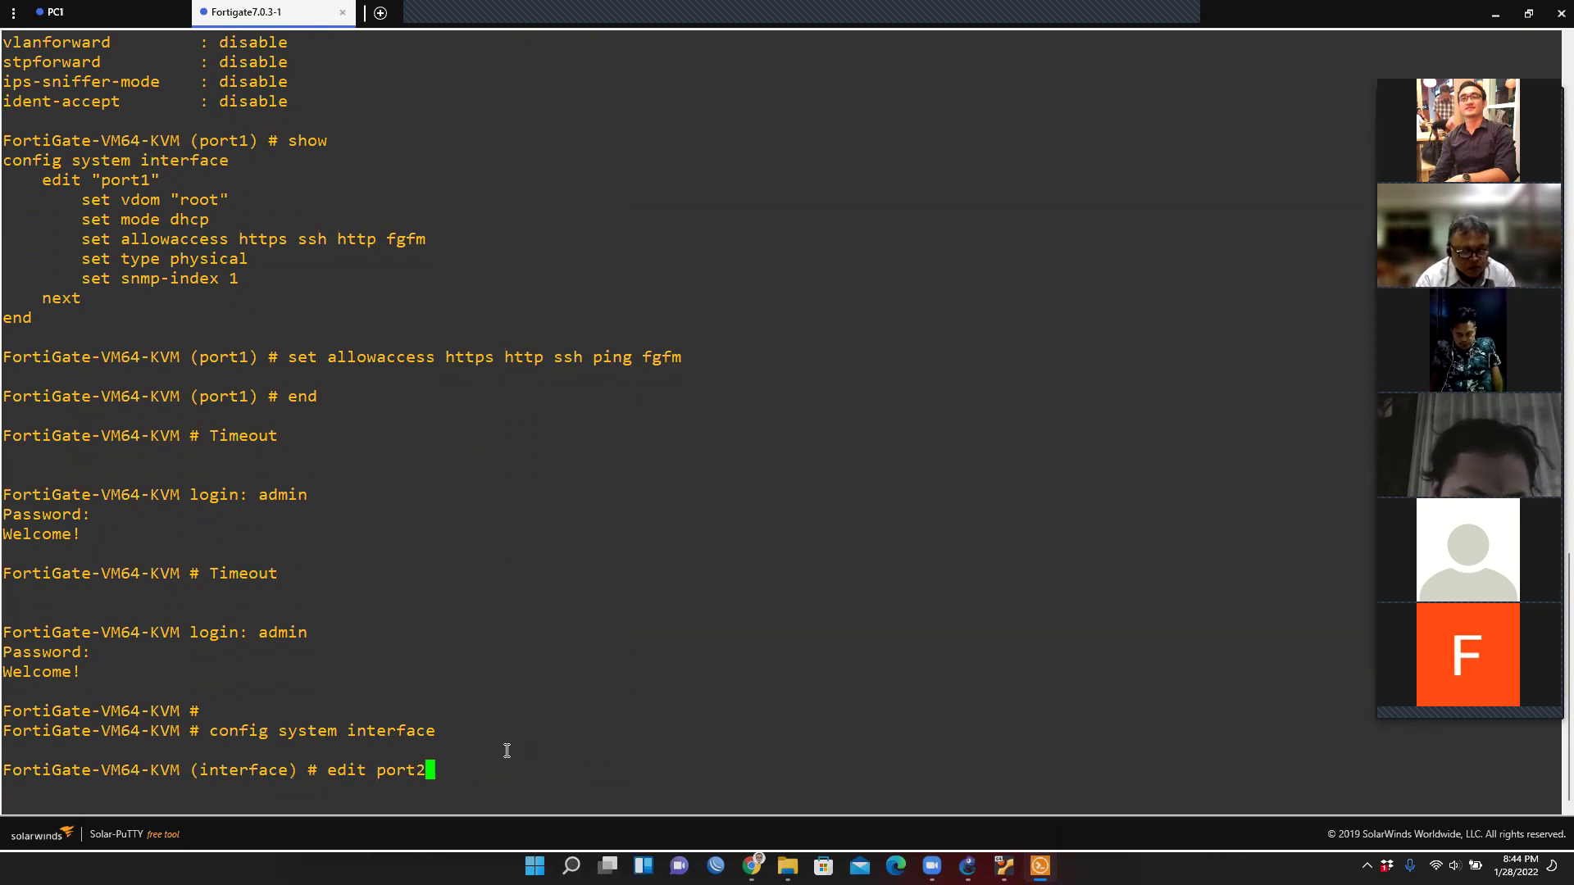
pyautogui.press('Return')
pyautogui.write('s')
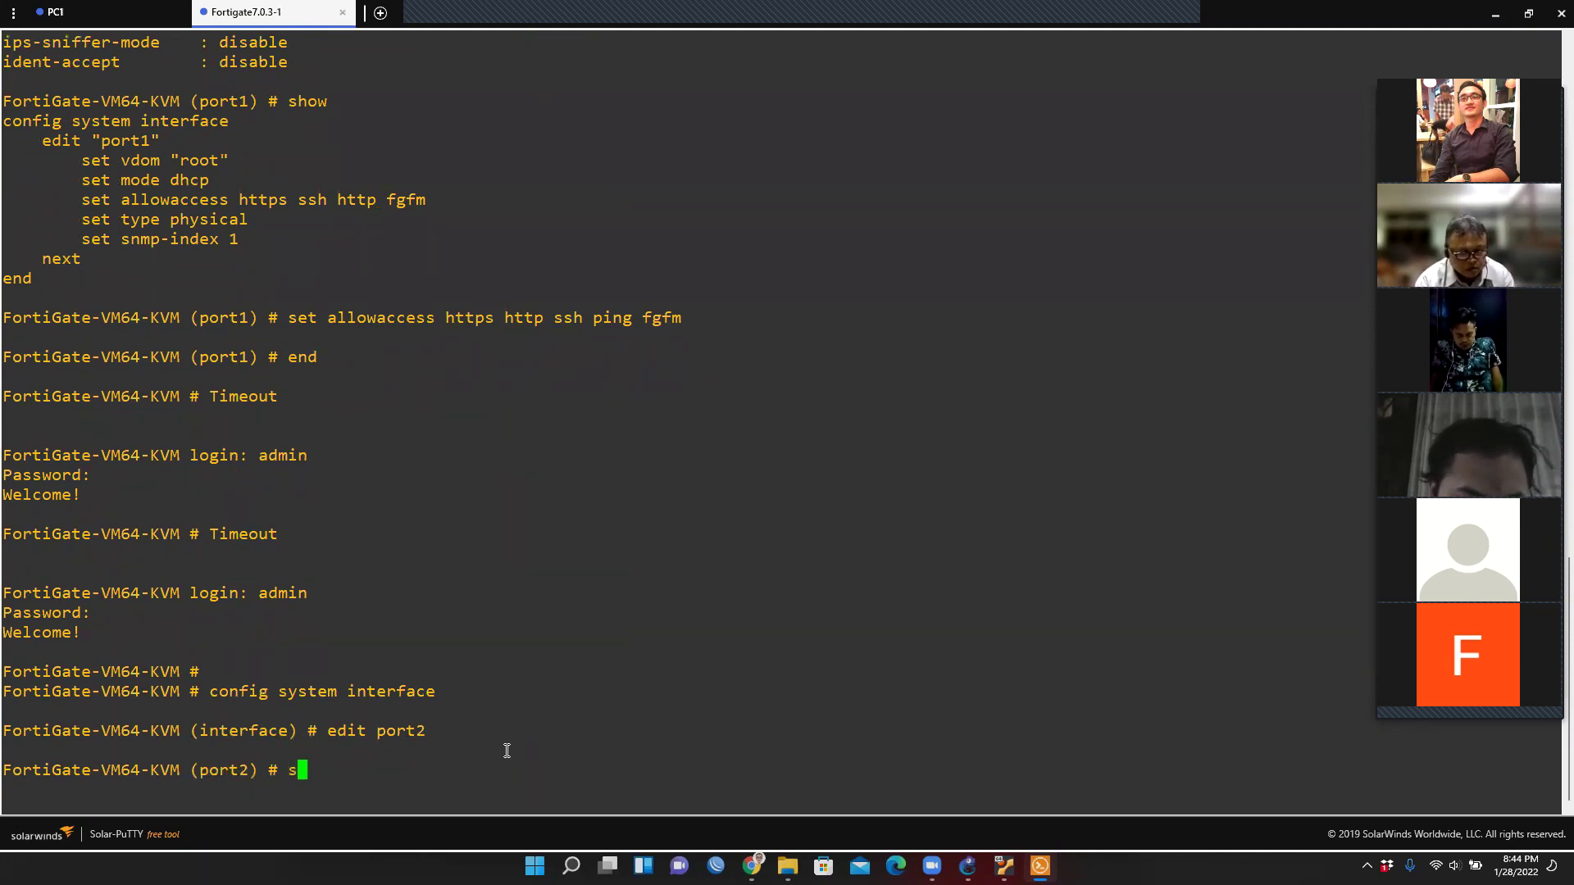
pyautogui.write('how')
pyautogui.press('Return')
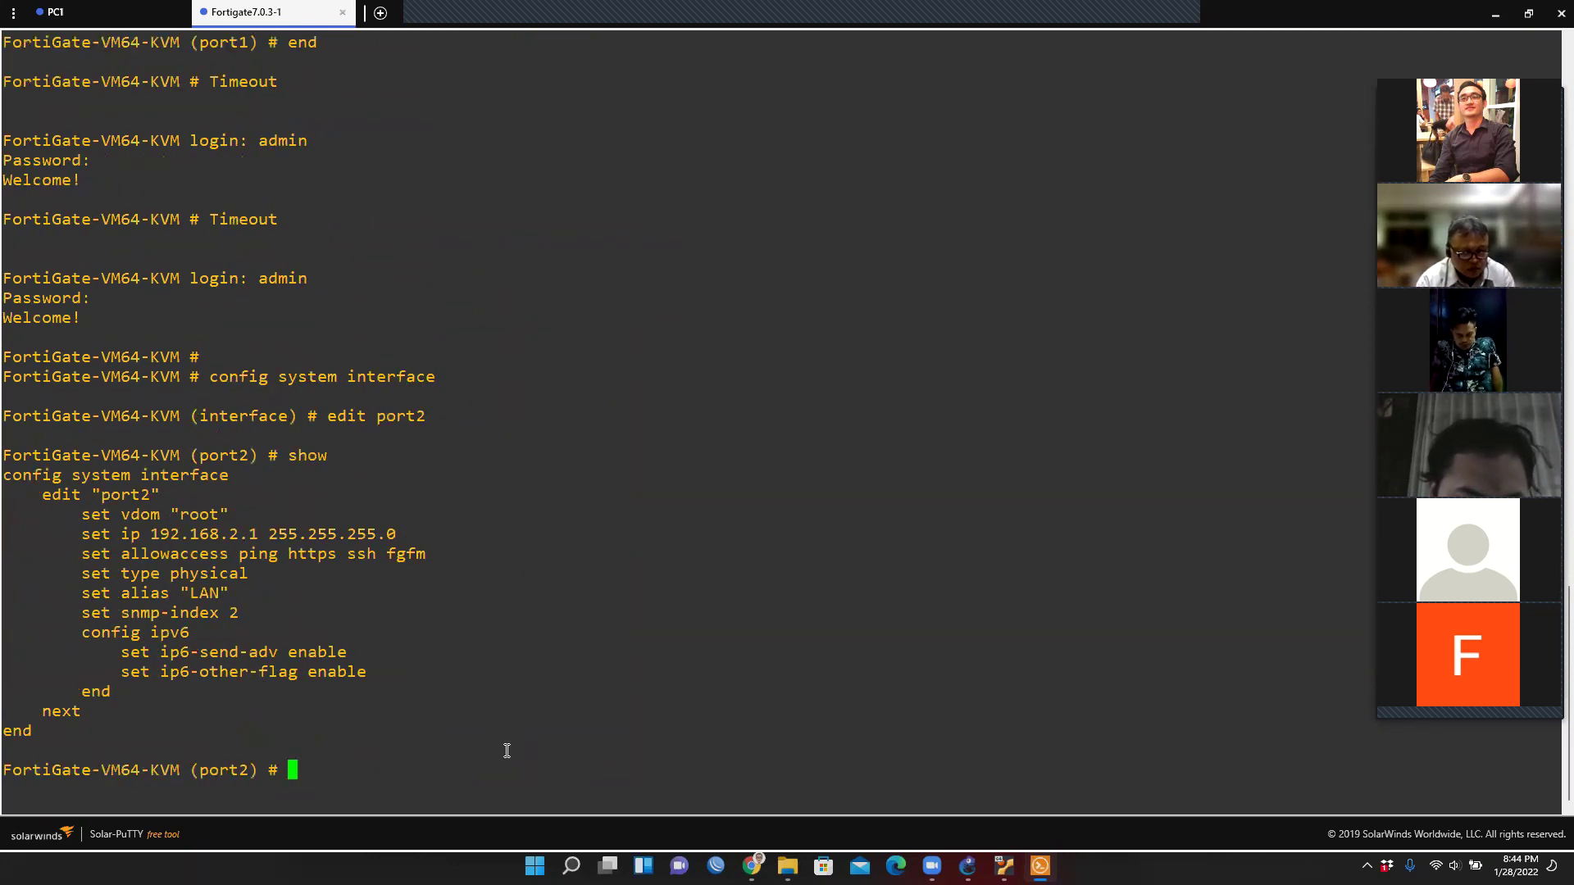
pyautogui.moveTo(232, 536); pyautogui.dragTo(253, 538)
pyautogui.click(253, 577)
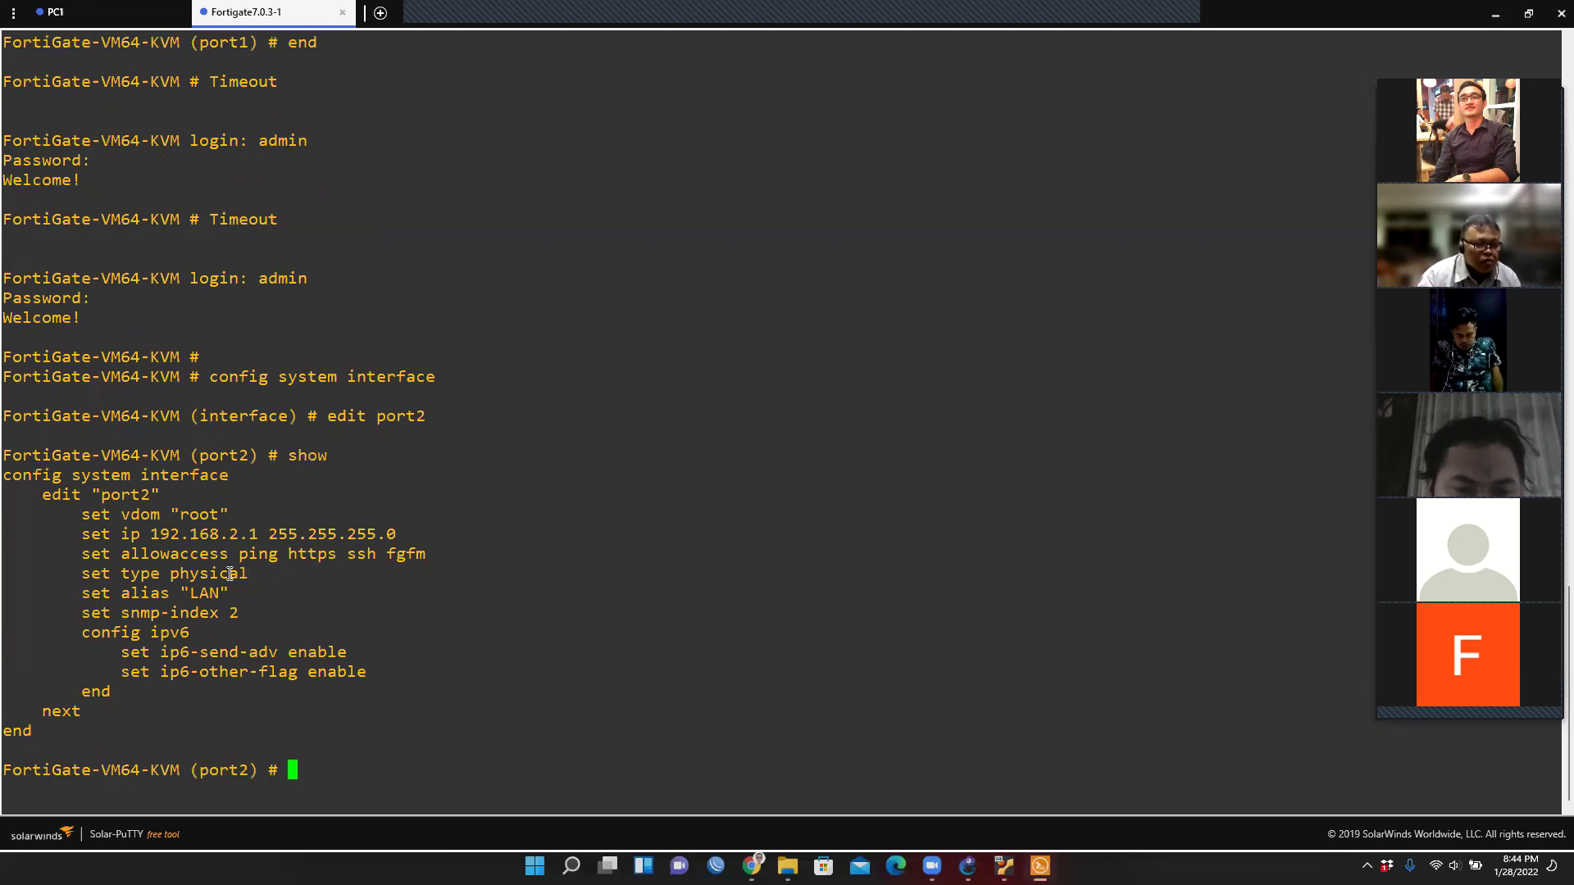
pyautogui.moveTo(121, 554); pyautogui.dragTo(223, 560)
pyautogui.doubleClick(312, 554)
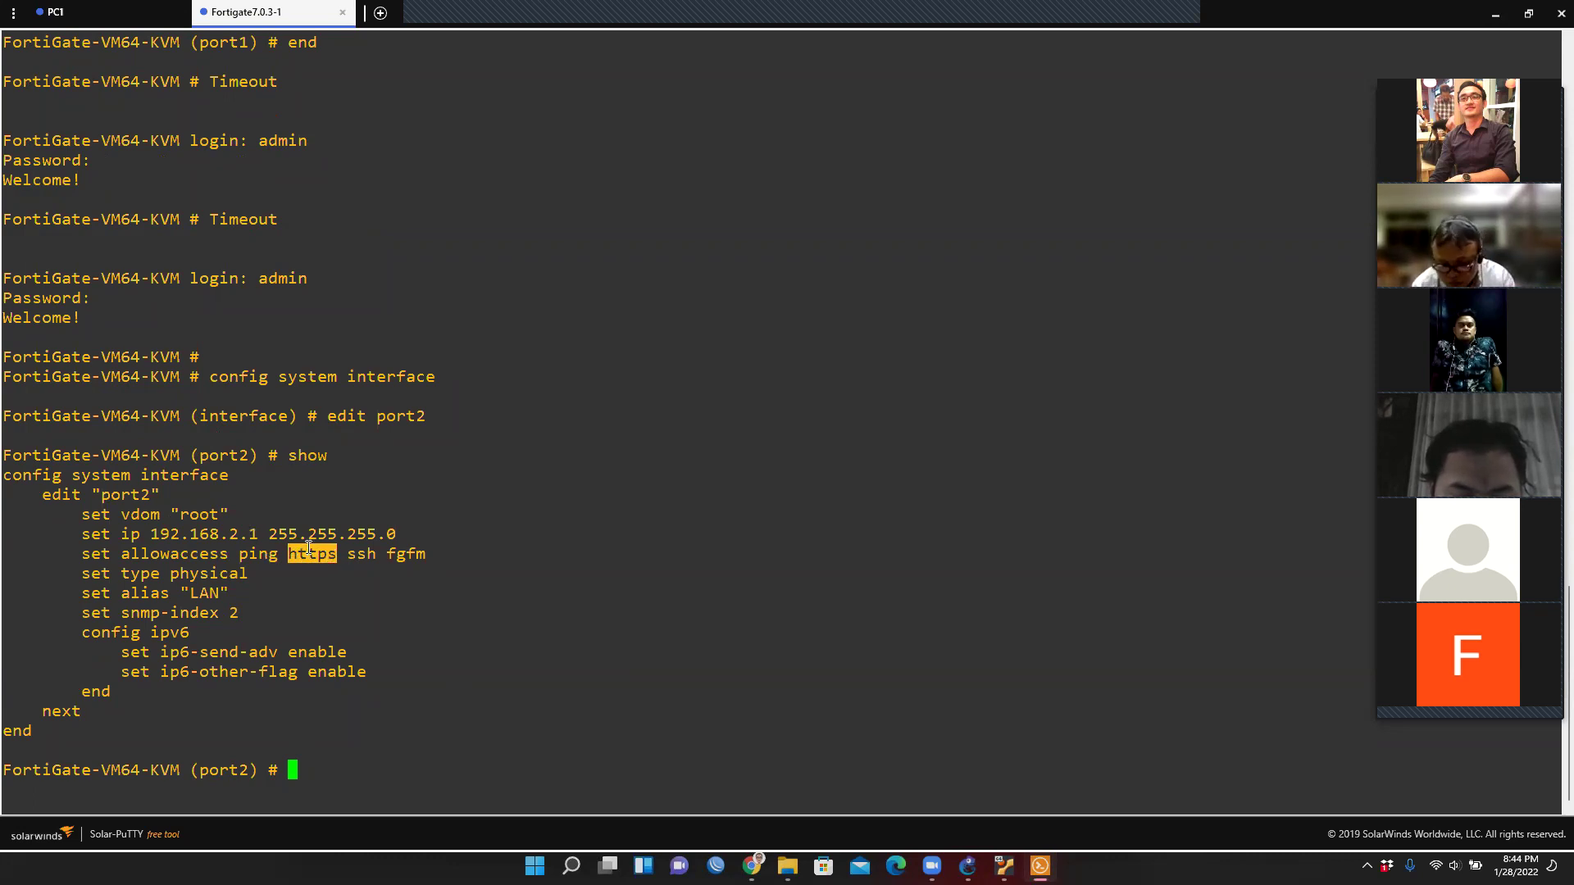
pyautogui.click(308, 783)
# Set port2 allowaccess to http https ping ssh fgfm and save with end.
pyautogui.write('set')
pyautogui.write('al')
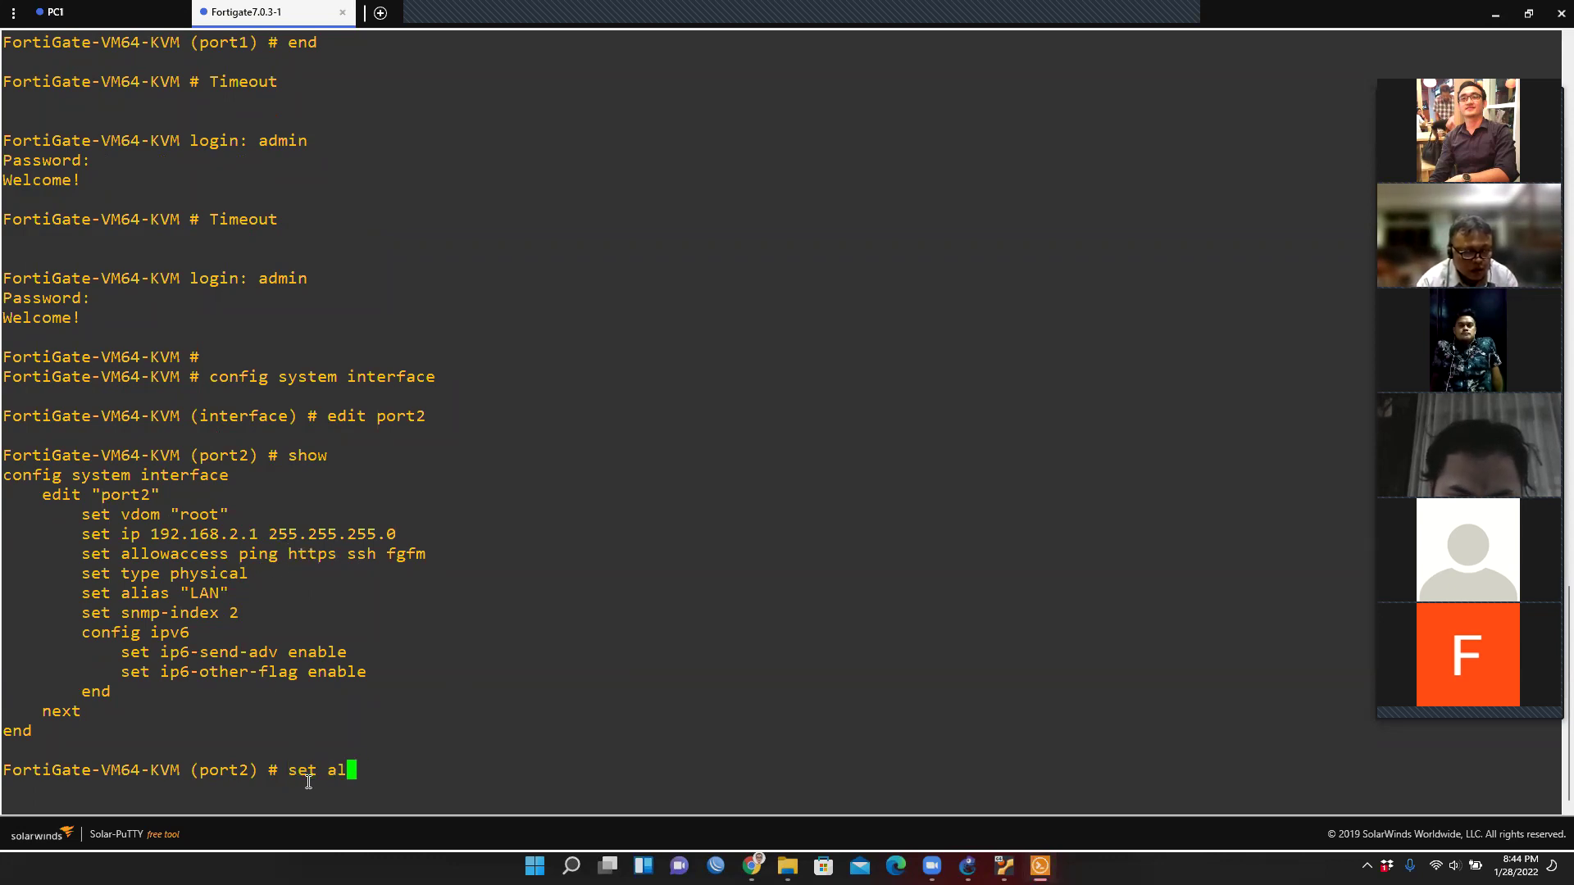
pyautogui.write('lowaccess http')
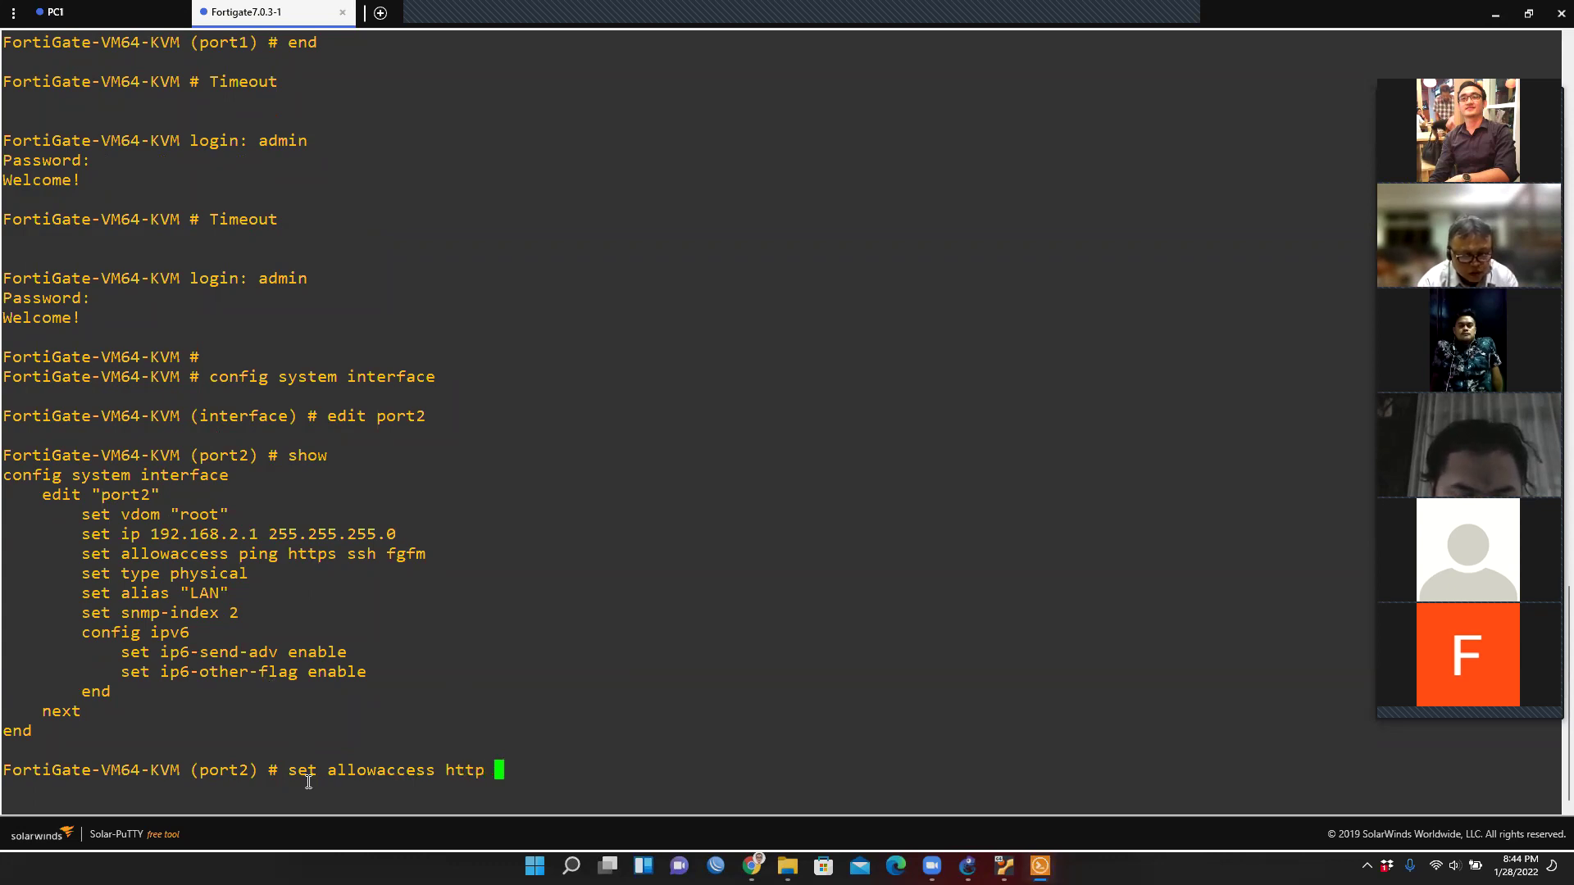
pyautogui.moveTo(237, 556); pyautogui.dragTo(552, 556)
pyautogui.click(556, 774)
pyautogui.write('htt')
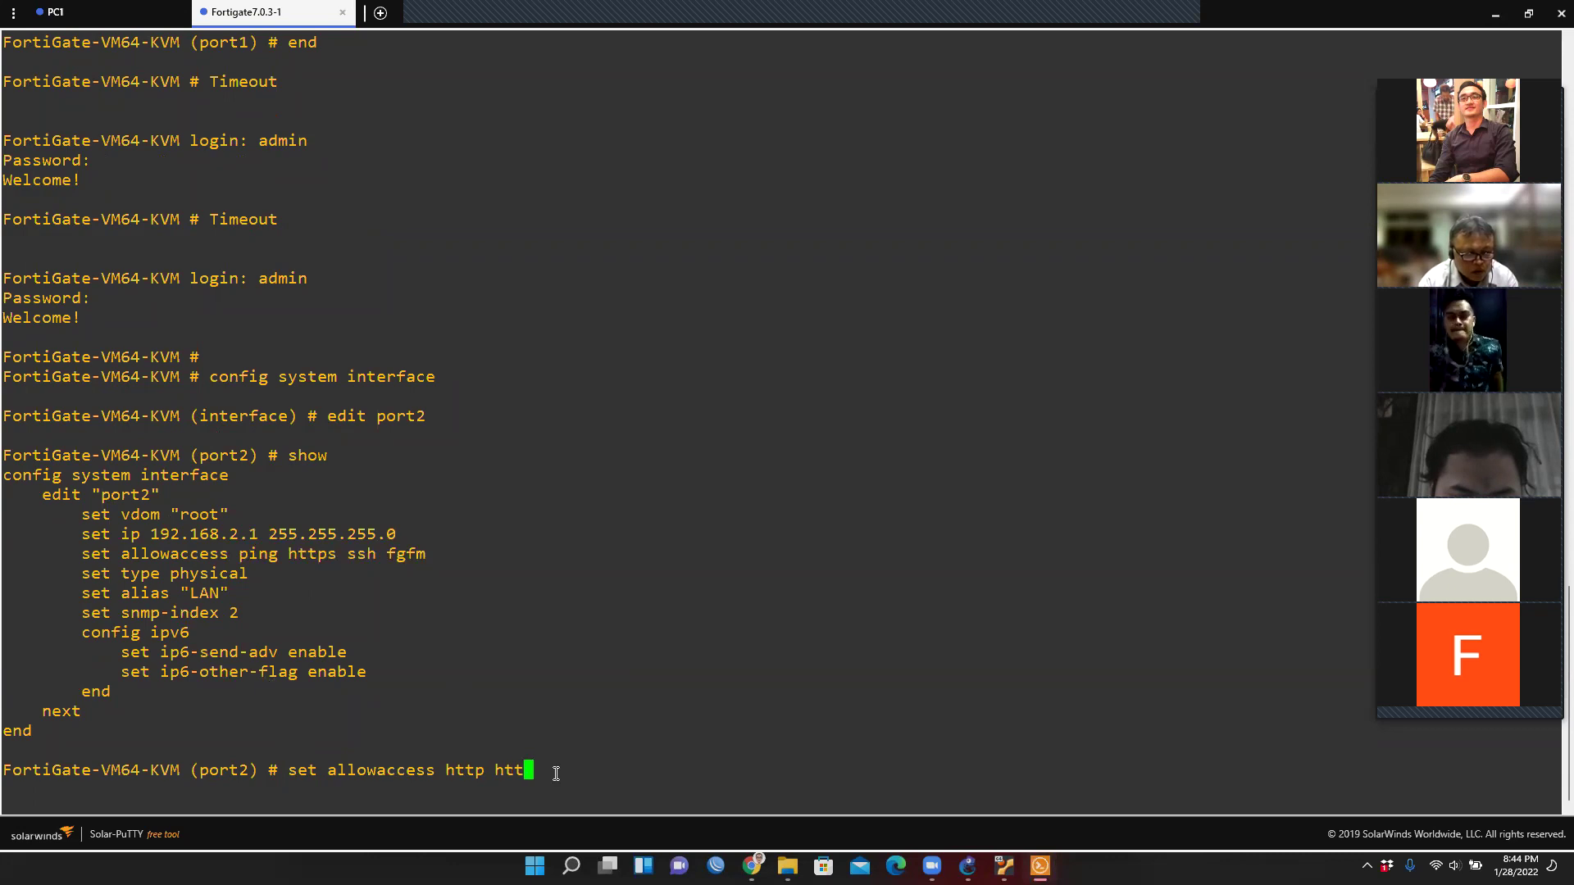
pyautogui.write('ps ping ')
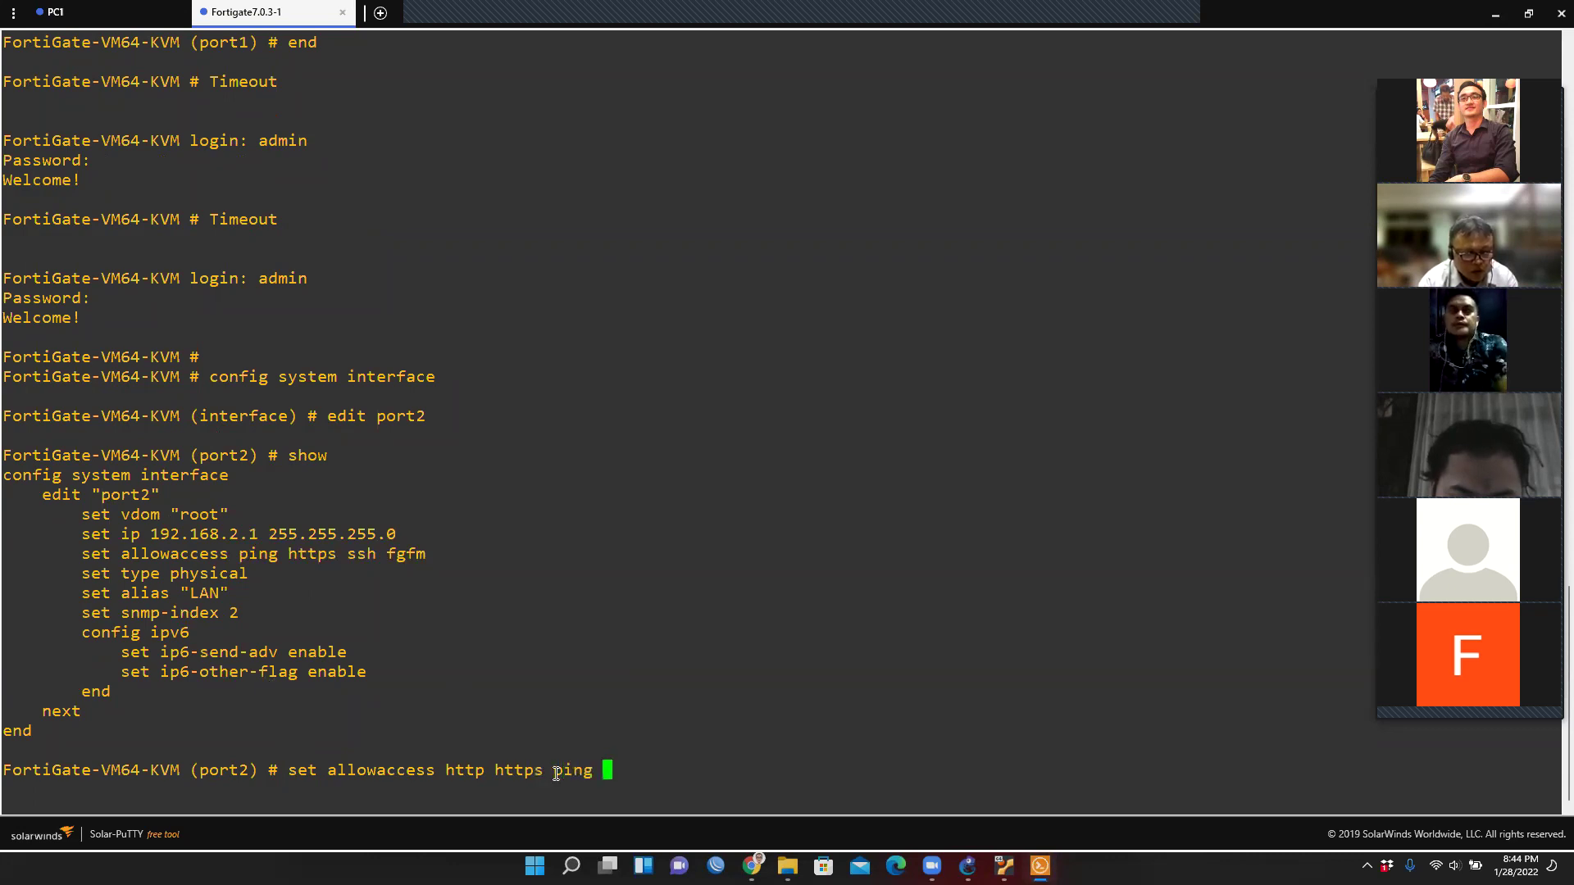
pyautogui.write('ssh ')
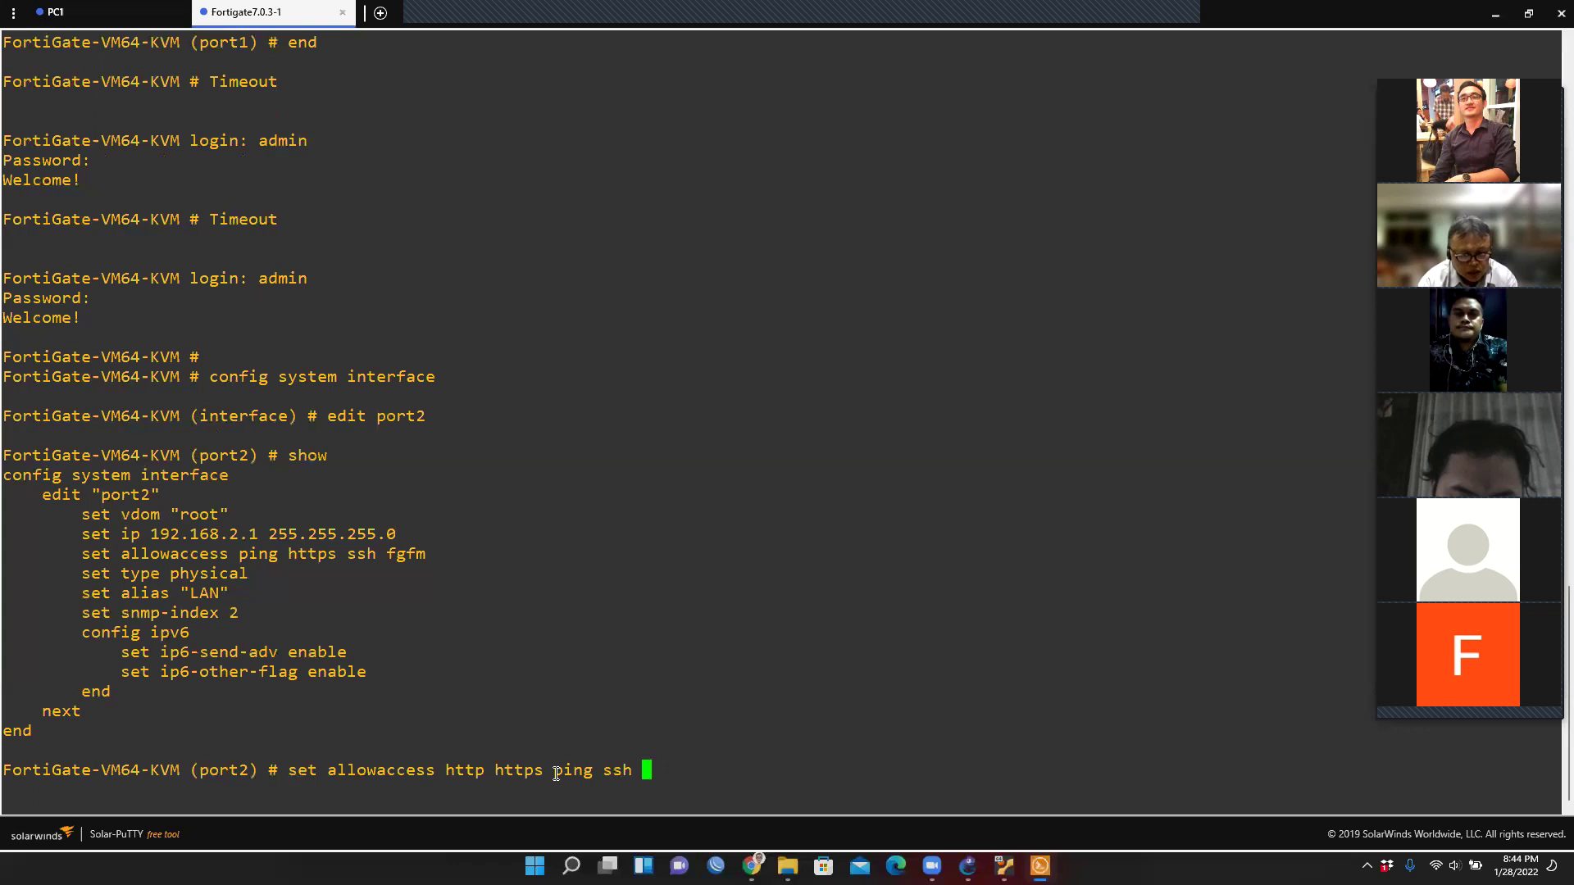
pyautogui.write('fgfm')
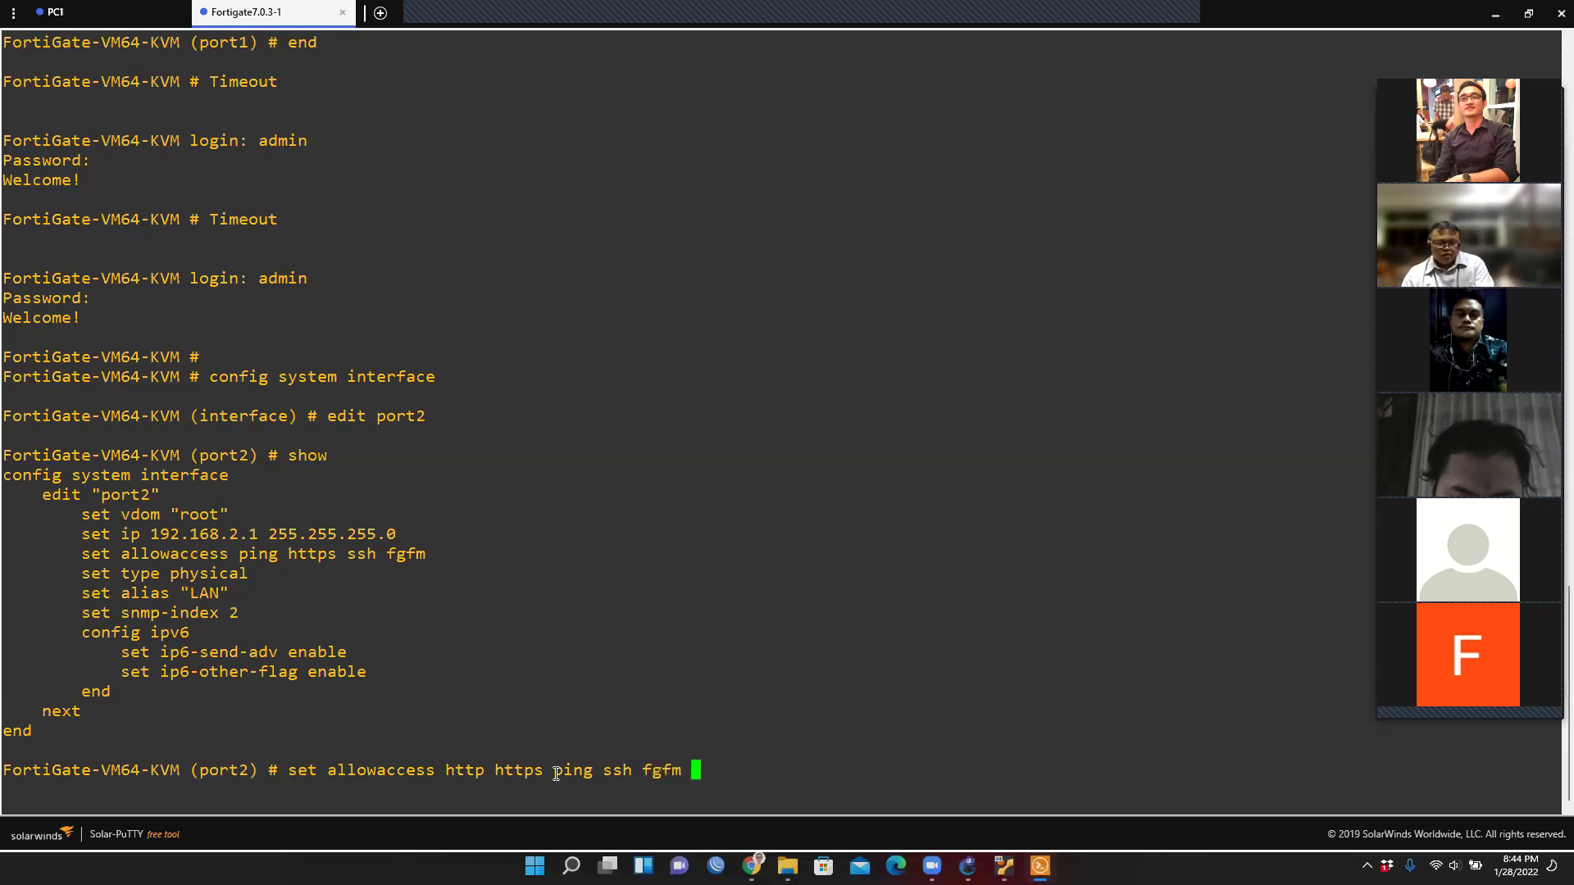
pyautogui.press('Return')
pyautogui.write('end')
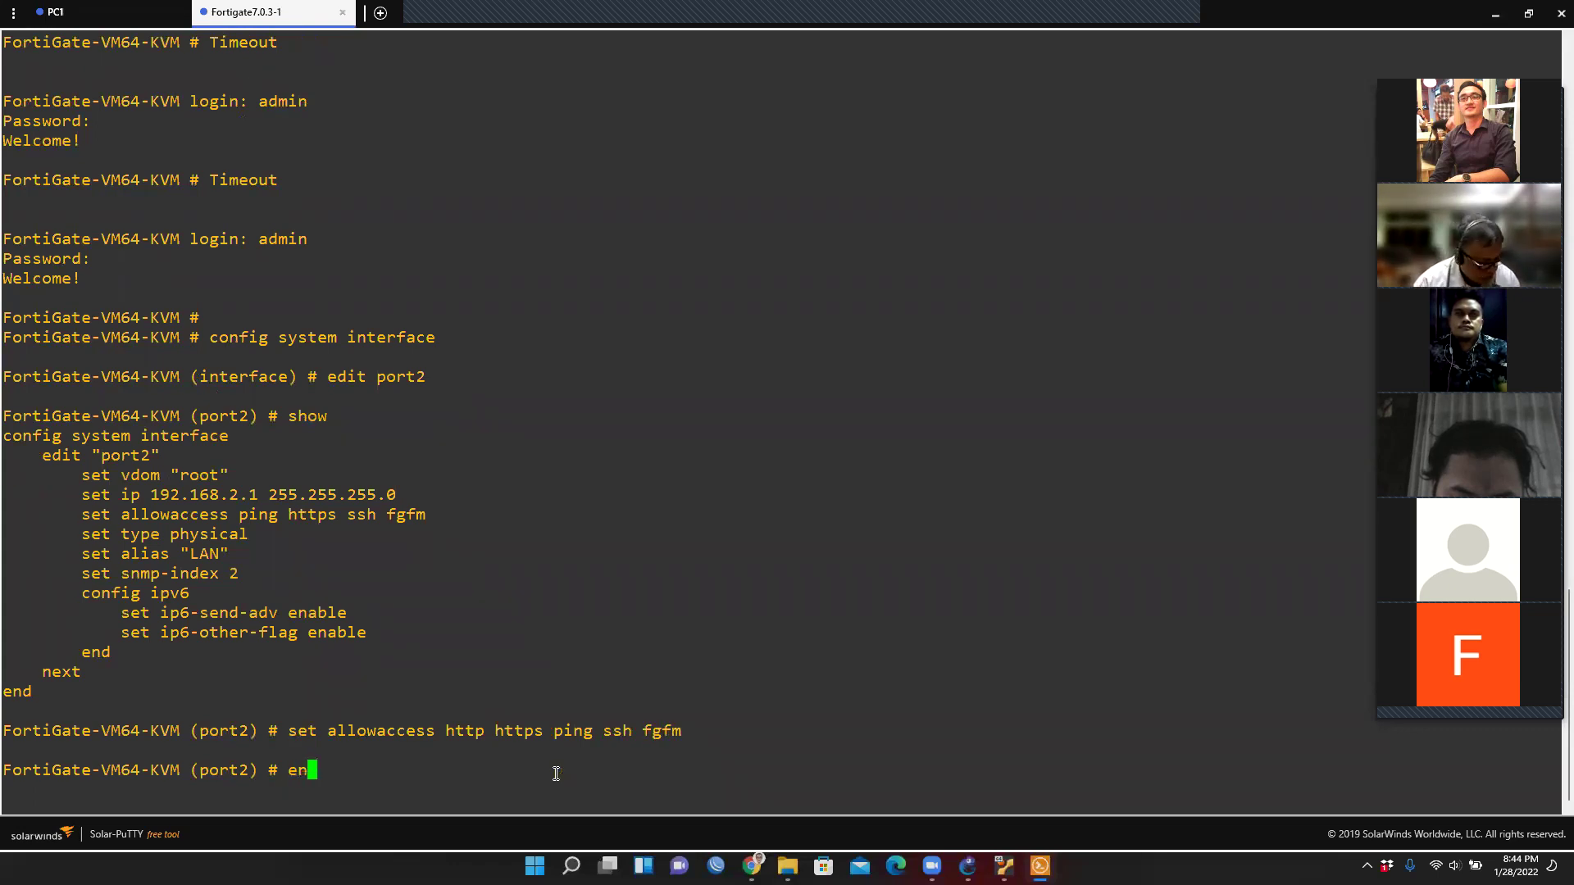
pyautogui.press('Return')
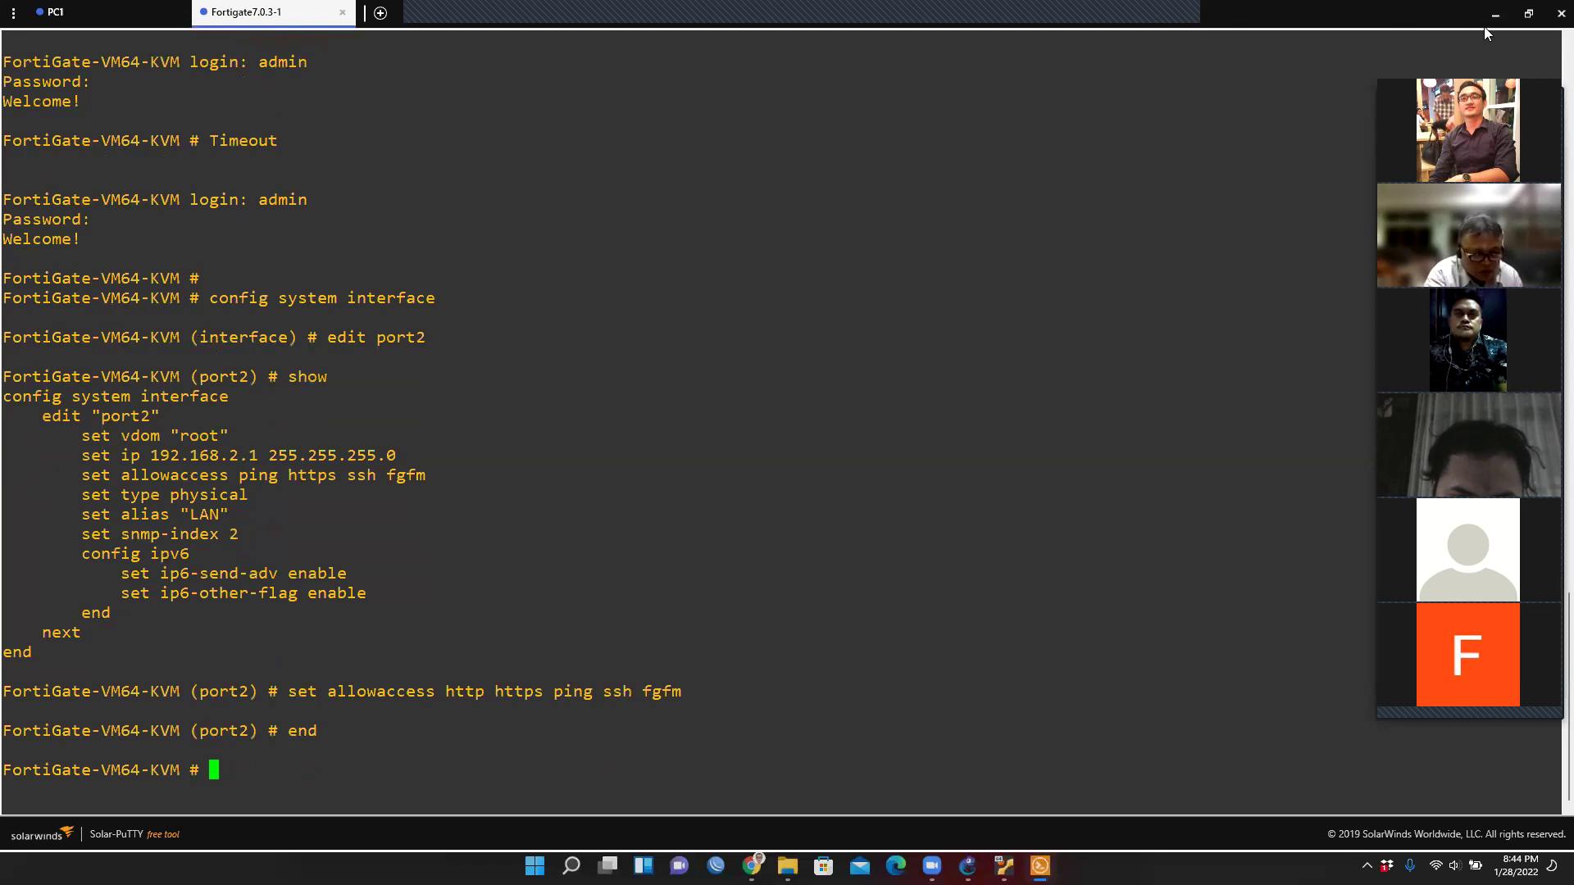
pyautogui.click(1495, 14)
# Open webterm-2's console and reload 192.168.2.1 in a maximized Firefox window.
pyautogui.rightClick(224, 671)
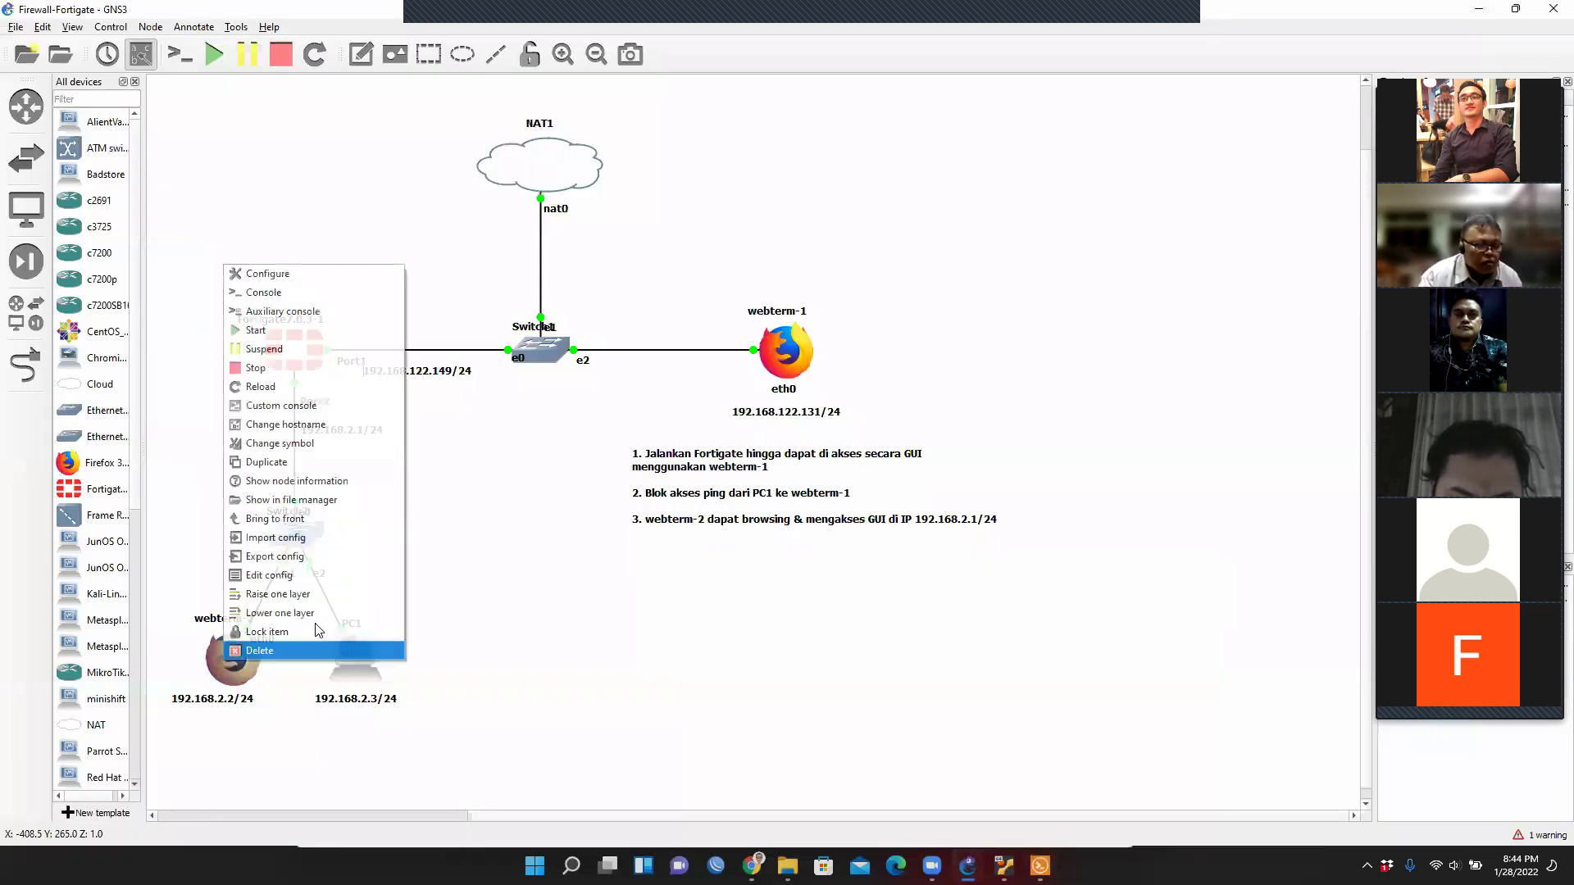
pyautogui.click(342, 299)
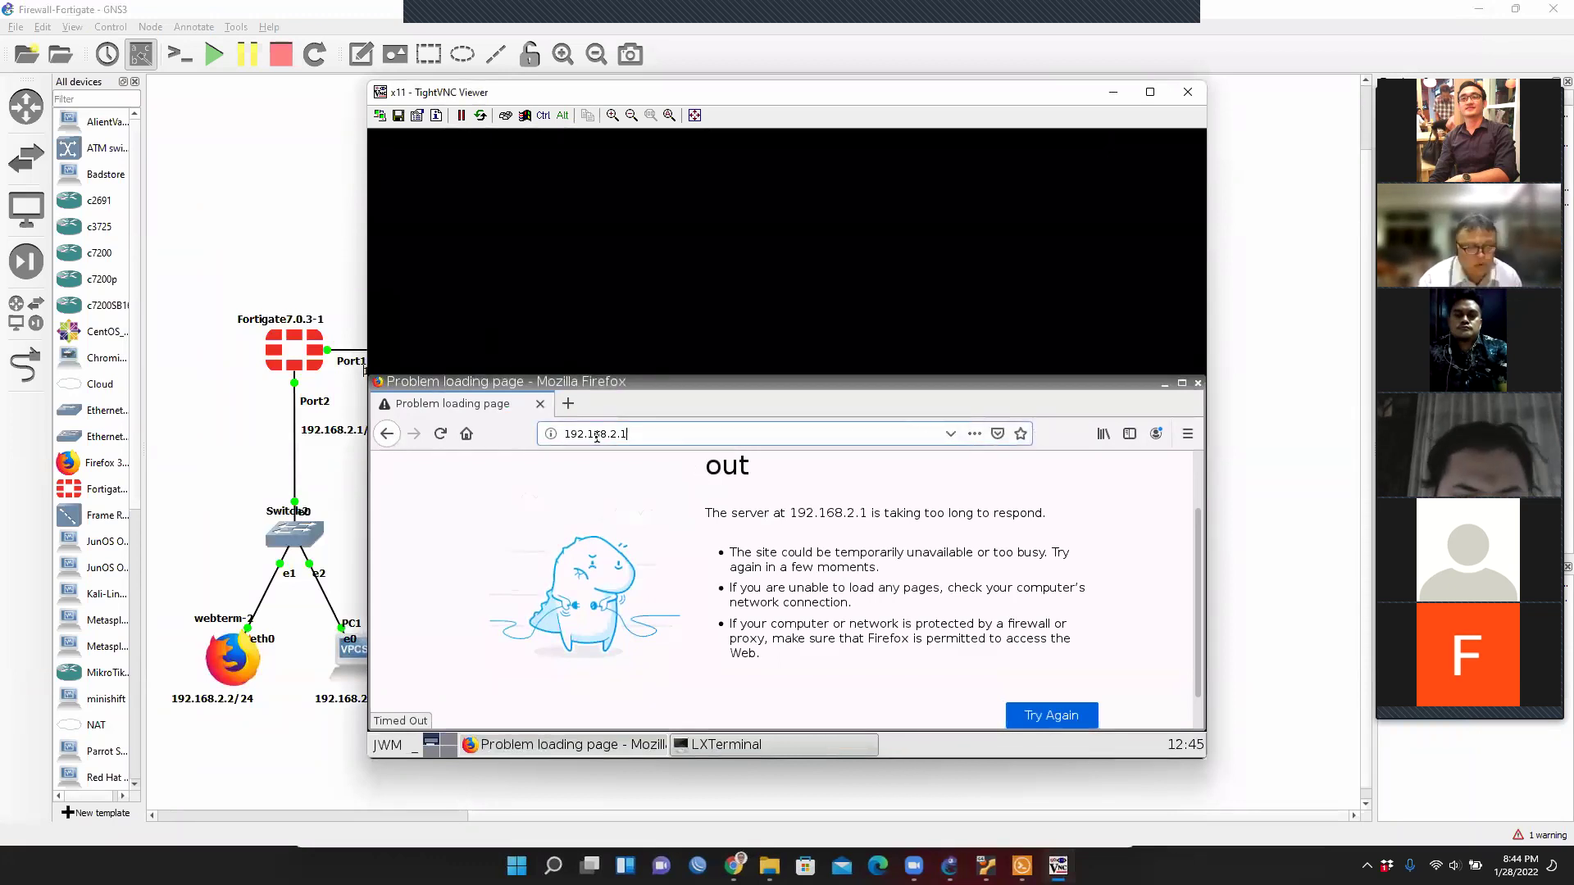
pyautogui.press('Return')
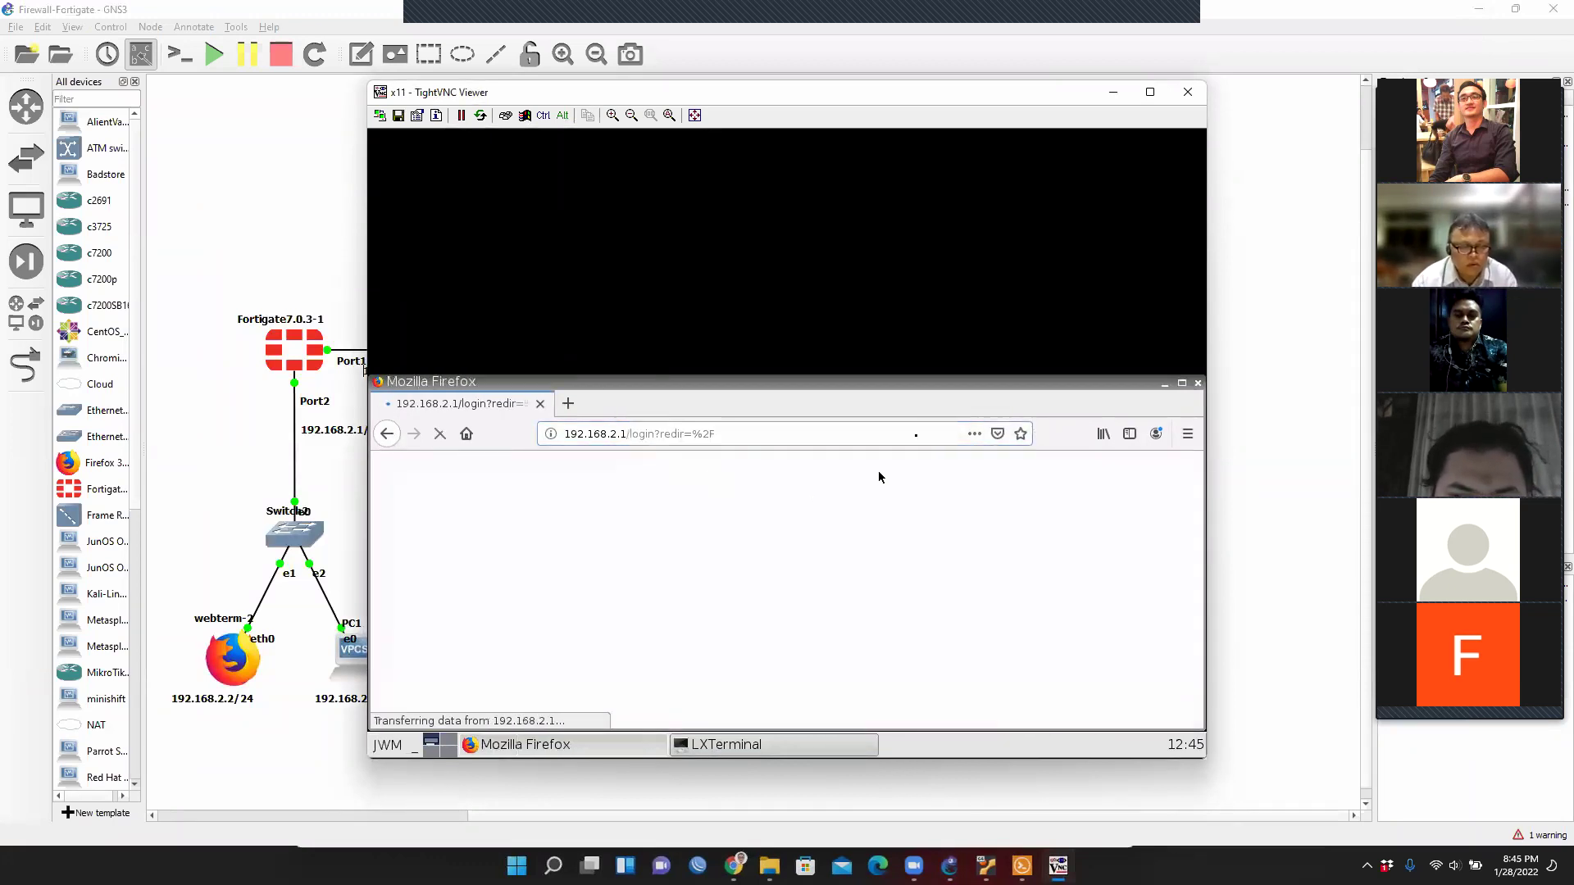
pyautogui.click(1181, 383)
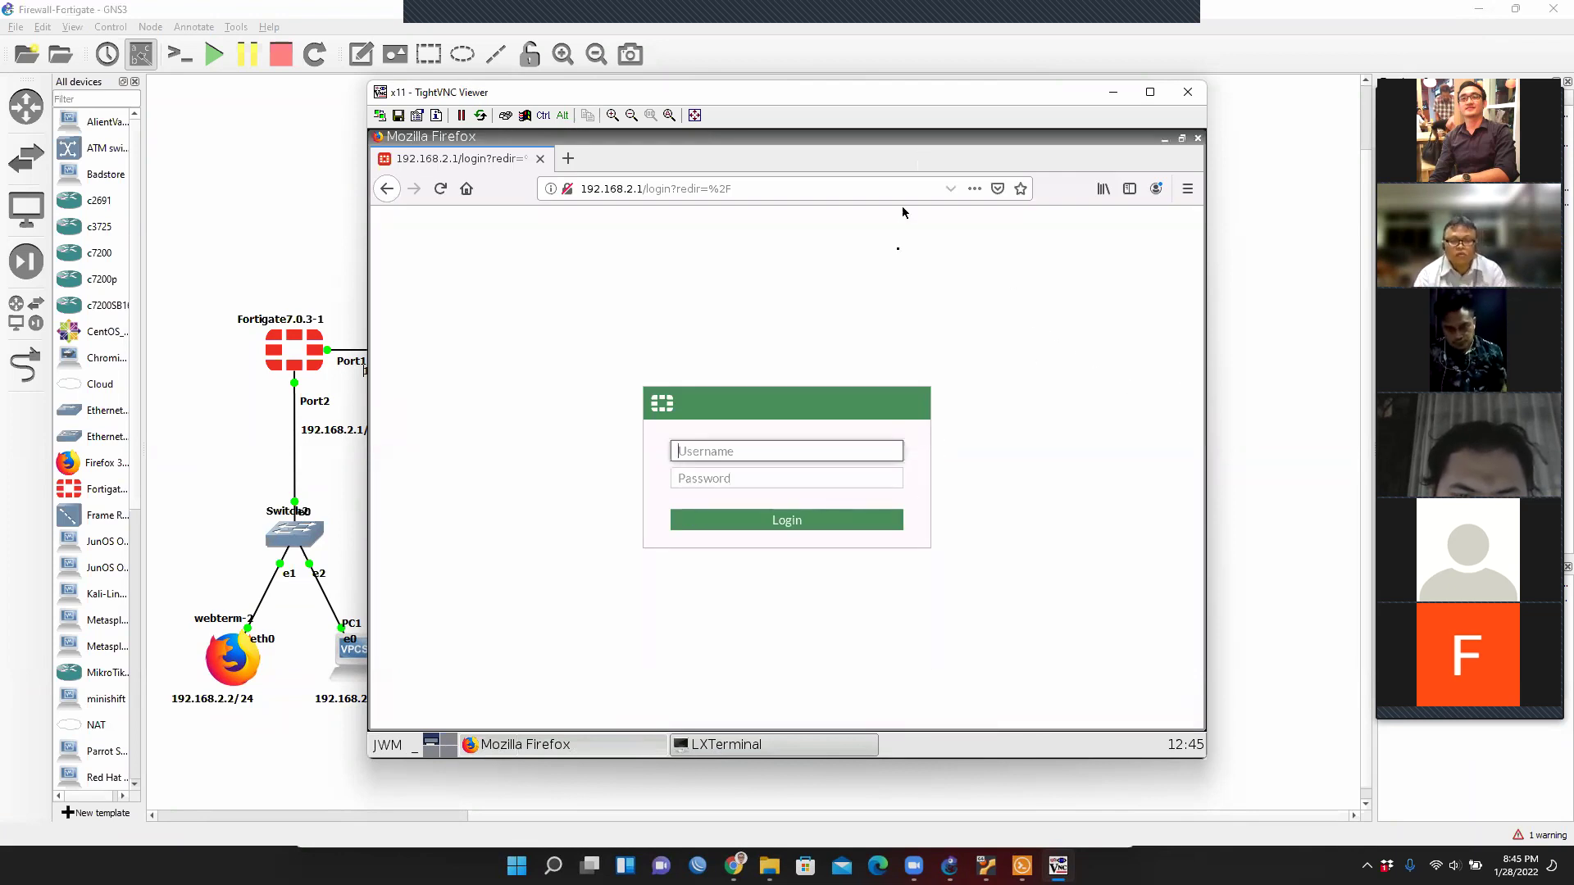
# Sign in to the FortiGate login page with the admin account credentials.
pyautogui.write('admin')
pyautogui.press('Tab')
pyautogui.write('admin')
pyautogui.press('Return')
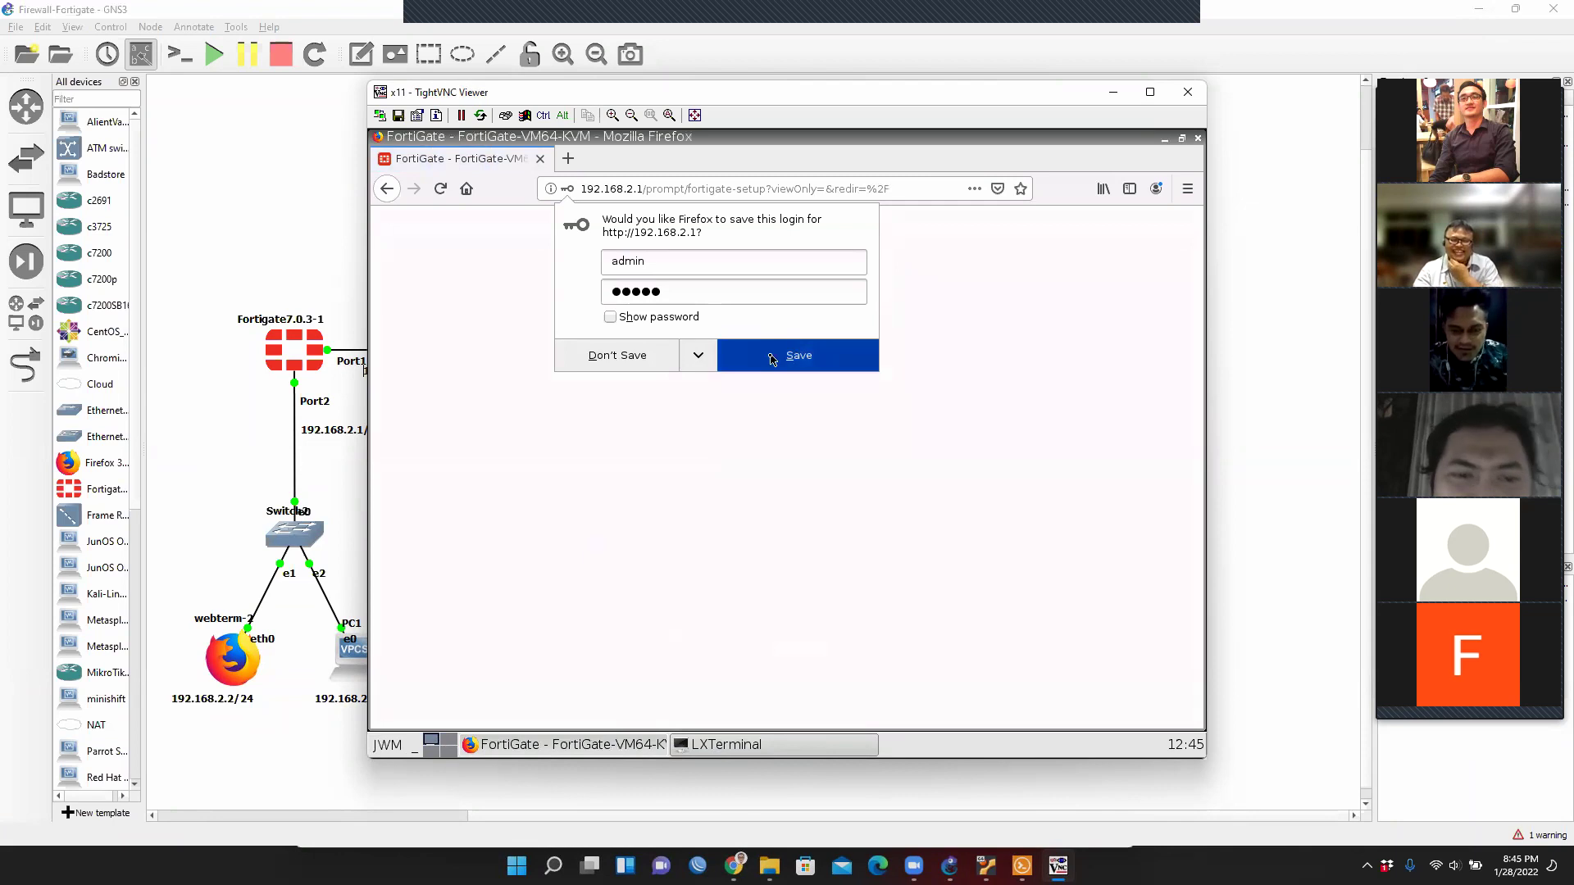
# Save the login in Firefox and choose Later on the FortiGate Setup dialog.
pyautogui.click(771, 358)
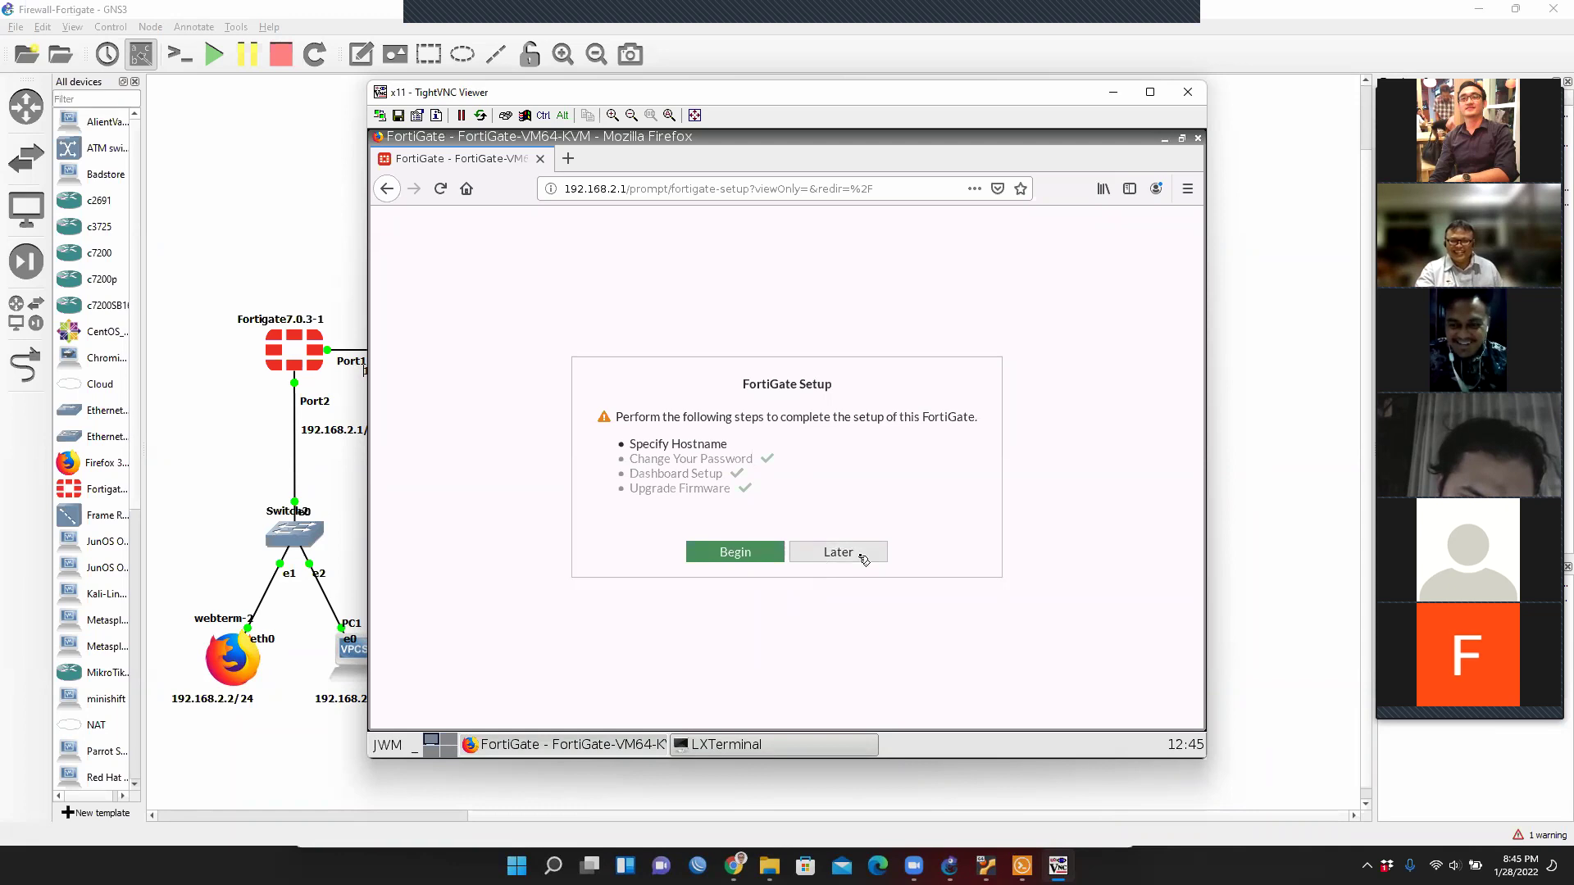
pyautogui.click(860, 558)
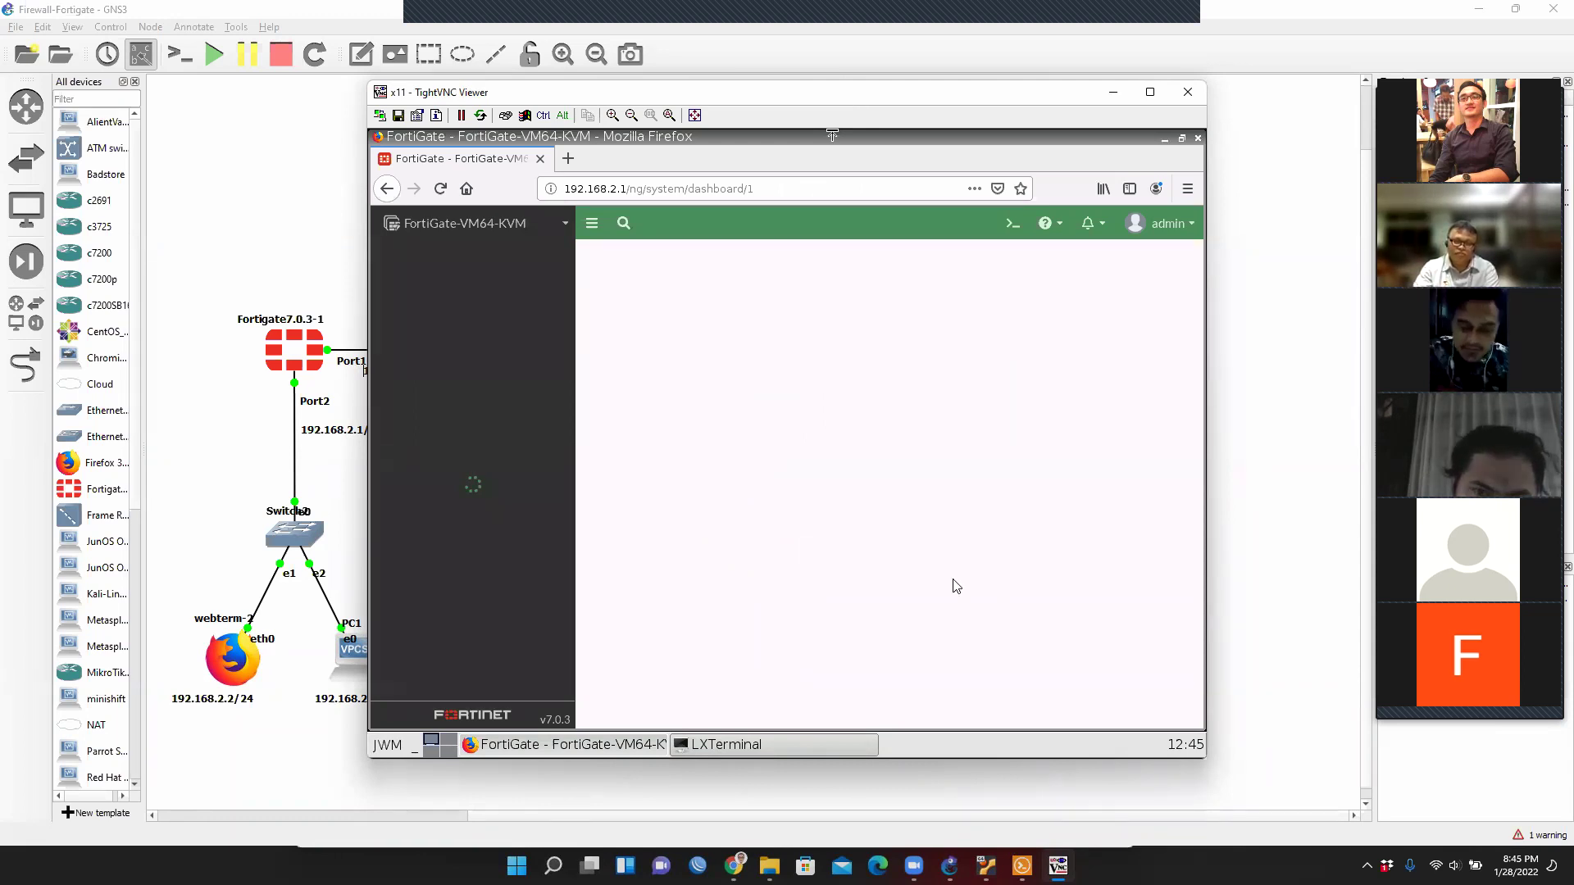
pyautogui.moveTo(956, 585); pyautogui.dragTo(955, 587)
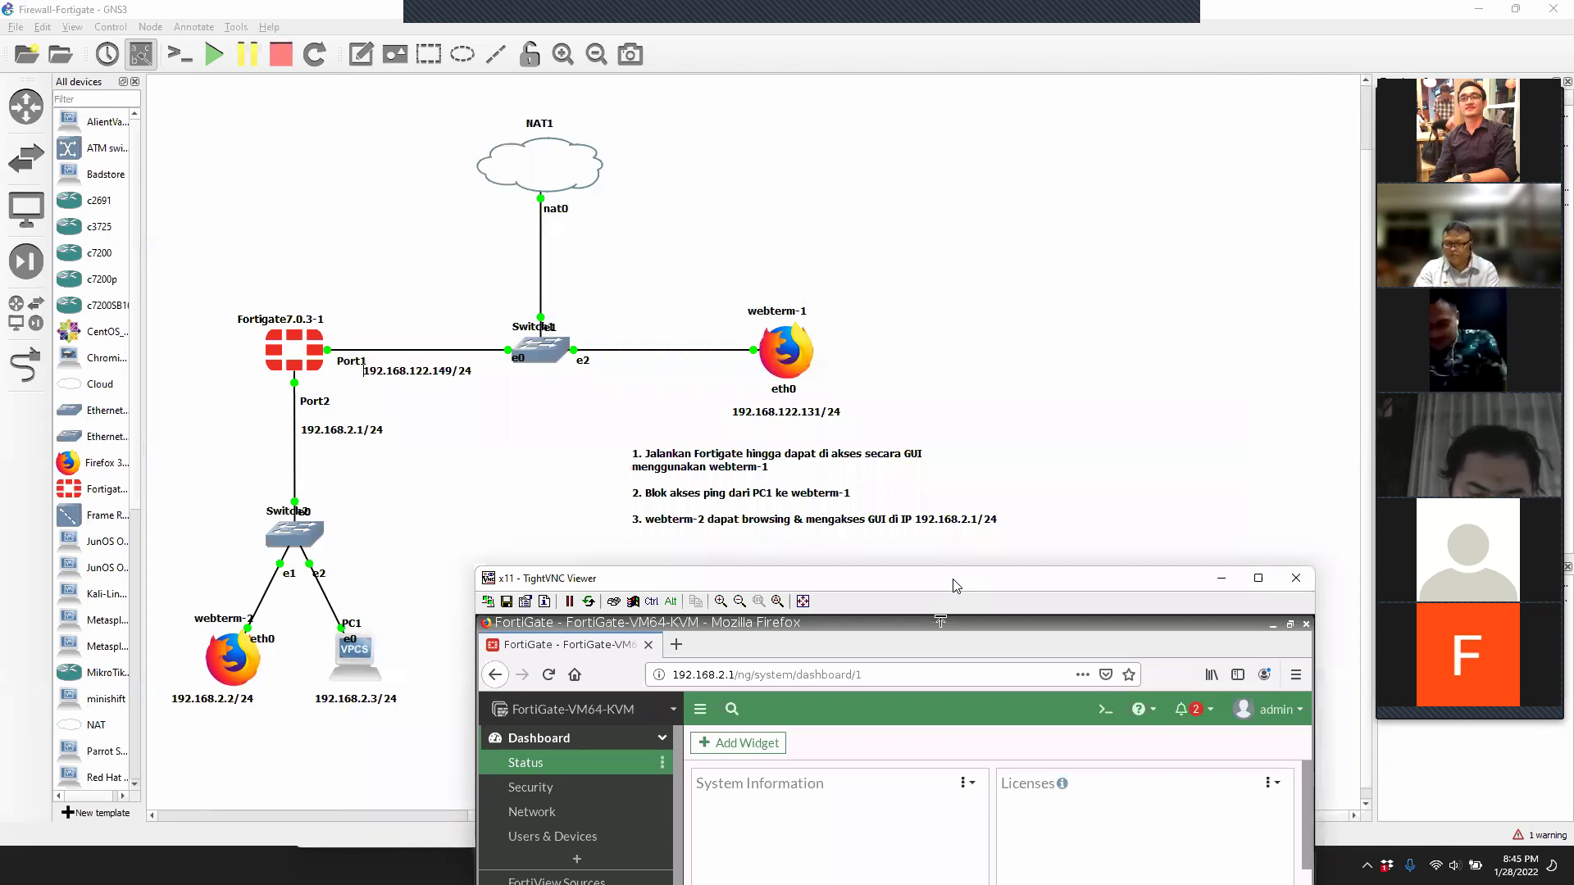
# Expand the Network and Policy & Objects sections in the FortiGate sidebar.
pyautogui.moveTo(1242, 574); pyautogui.dragTo(1530, 561)
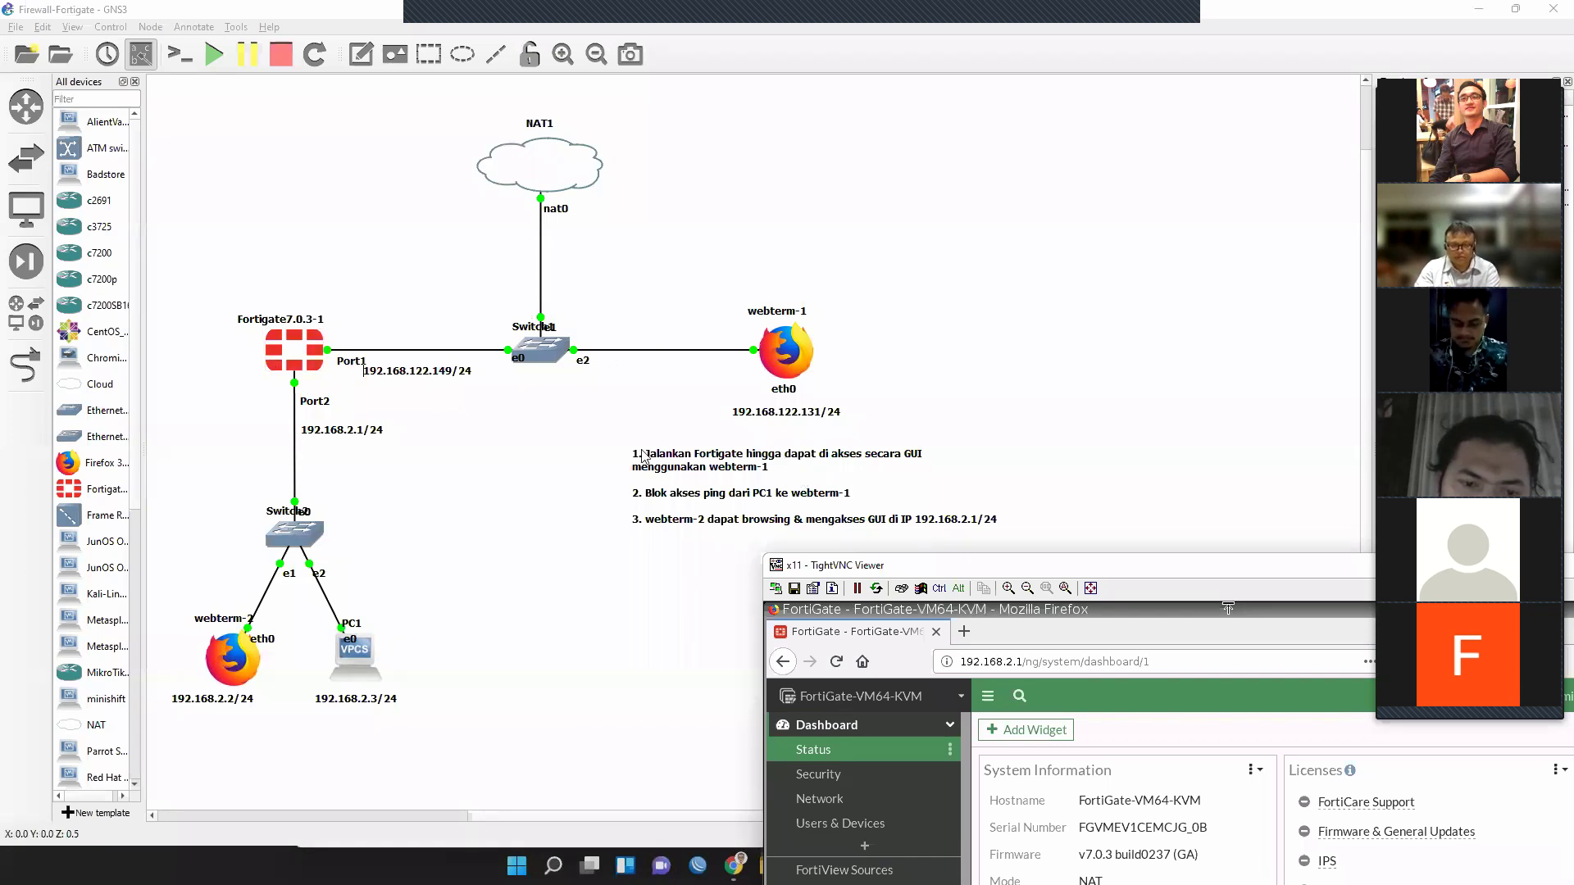
pyautogui.moveTo(1159, 569); pyautogui.dragTo(566, 79)
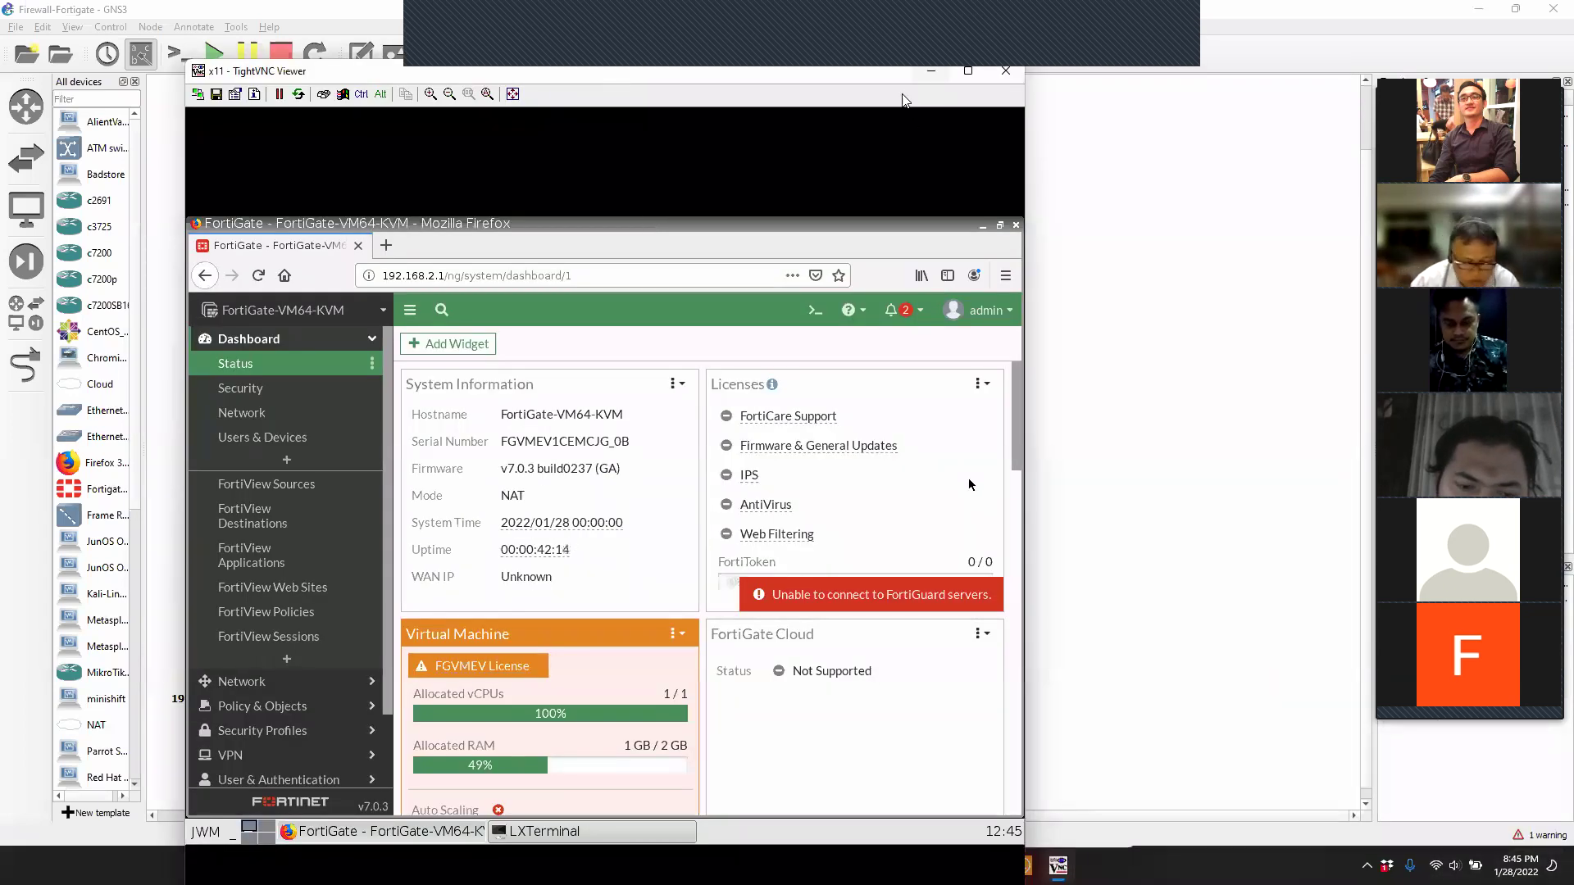
pyautogui.click(903, 64)
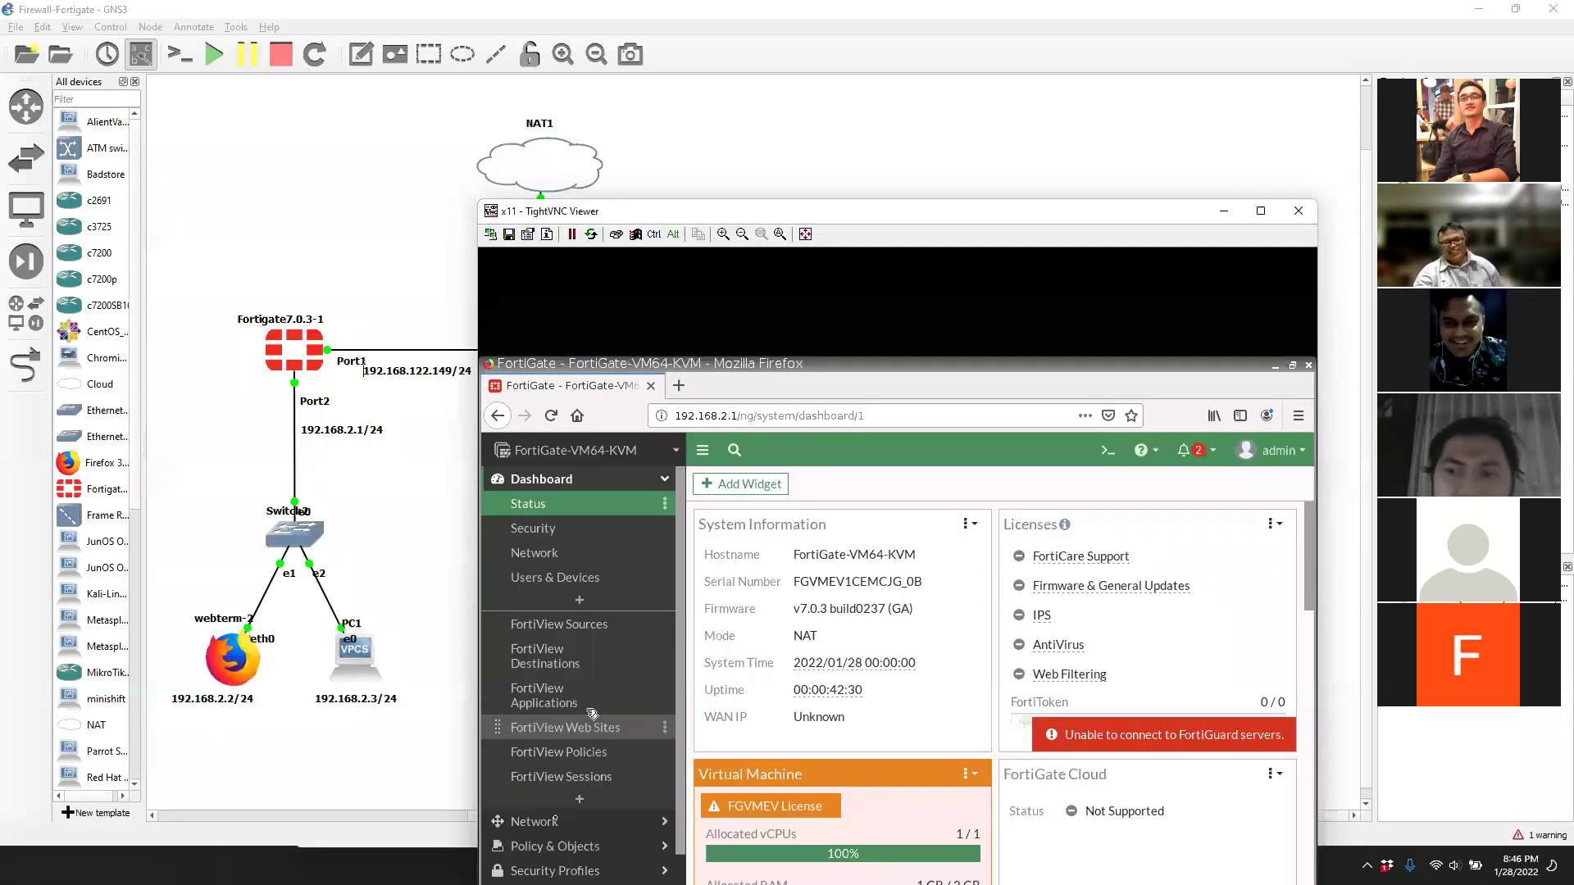
pyautogui.click(537, 822)
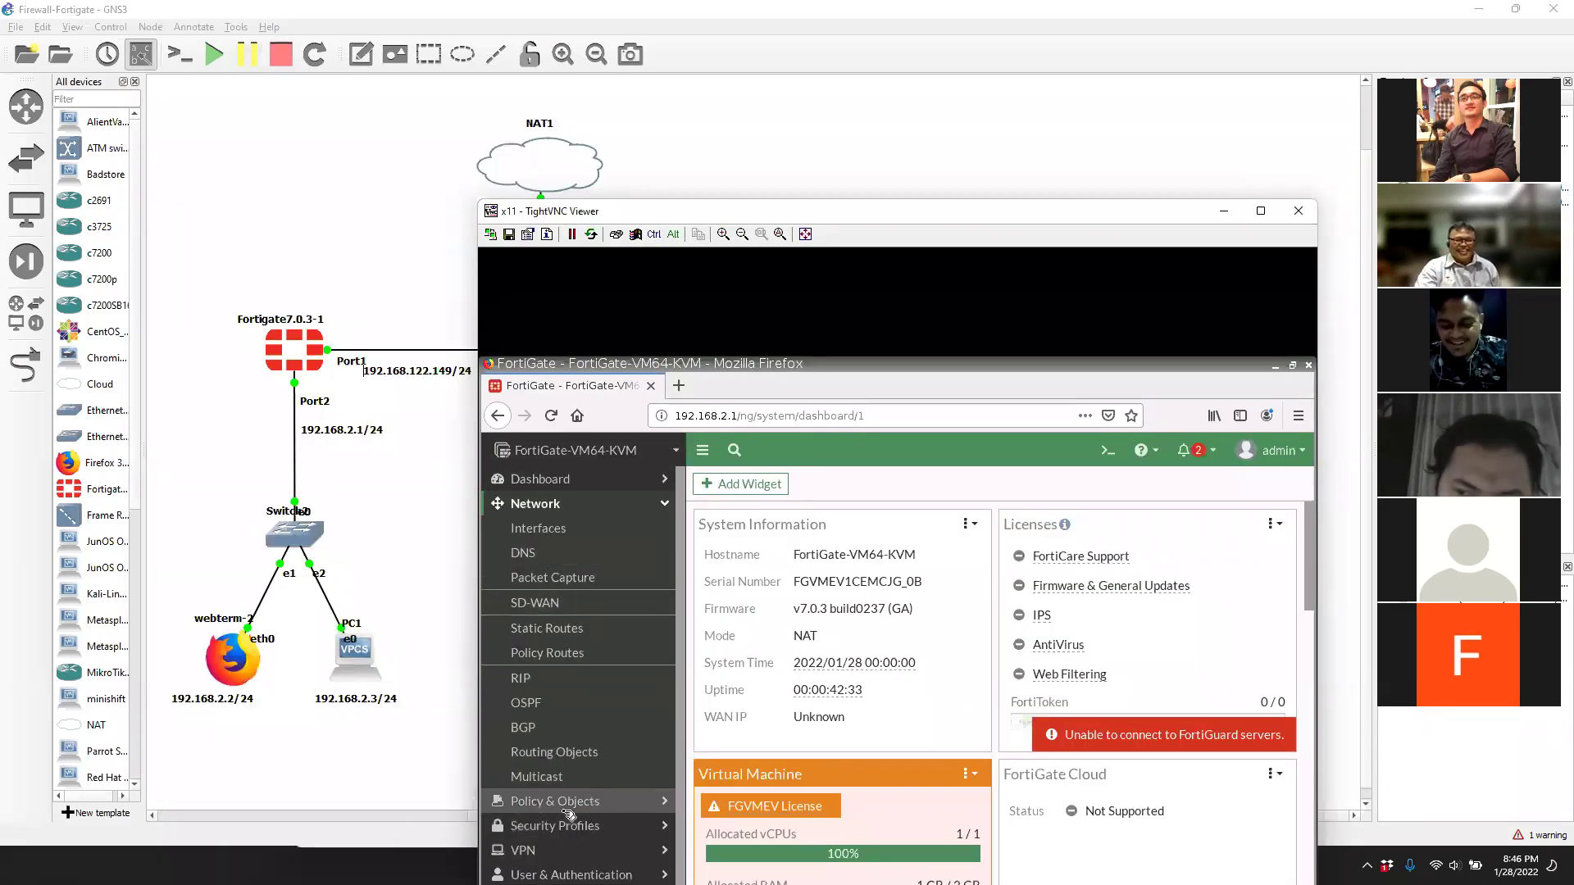
pyautogui.click(565, 805)
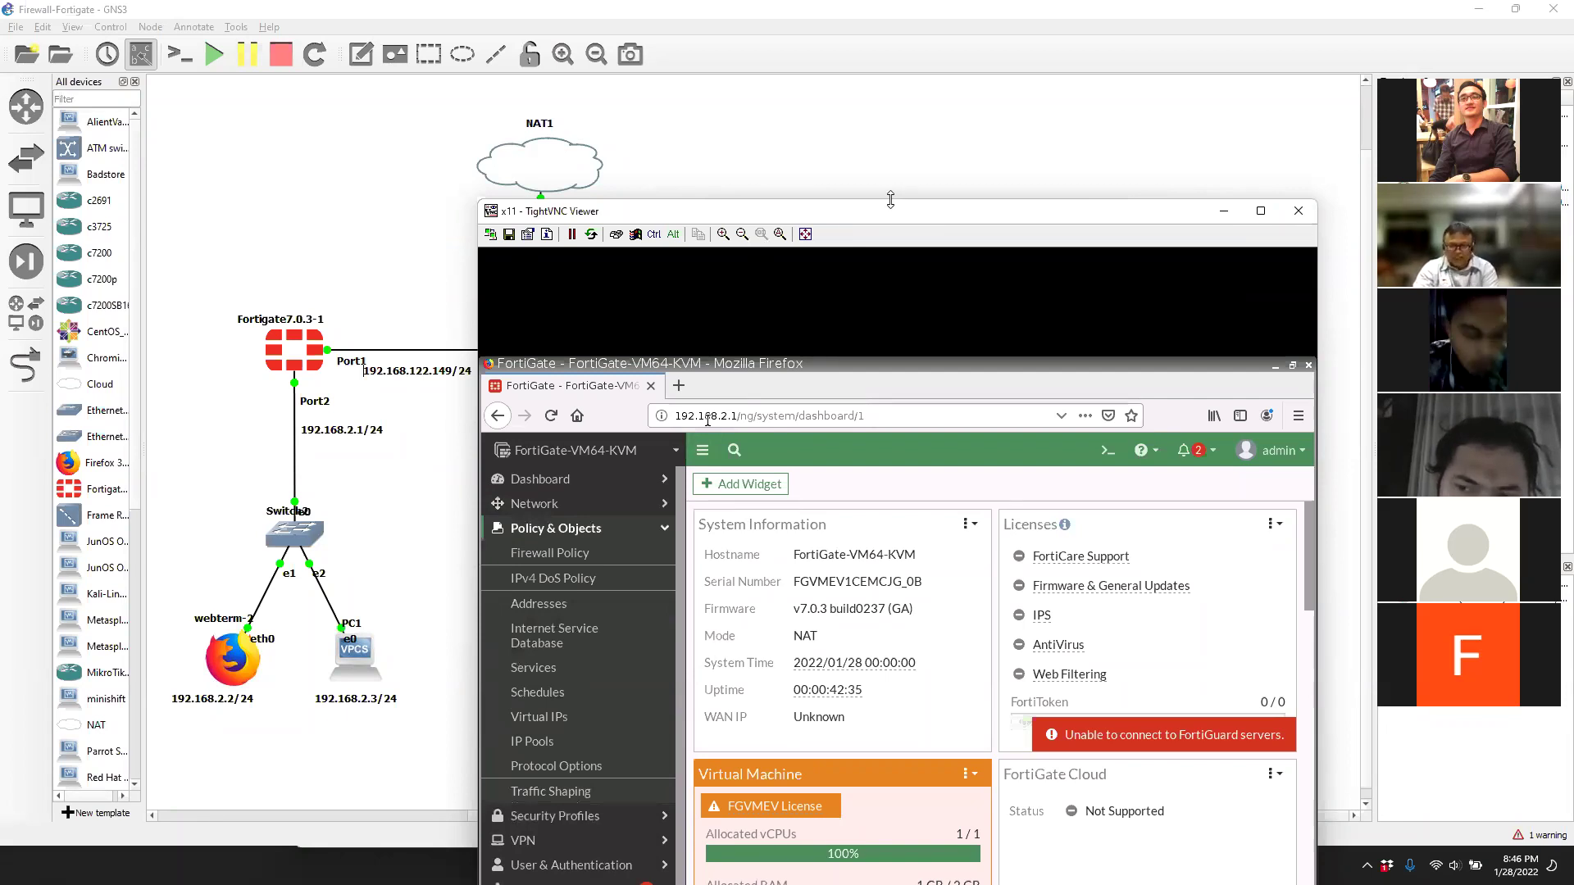
# Snip a screenshot of the screen region showing the topology and FortiGate GUI.
pyautogui.moveTo(890, 199); pyautogui.dragTo(844, 436)
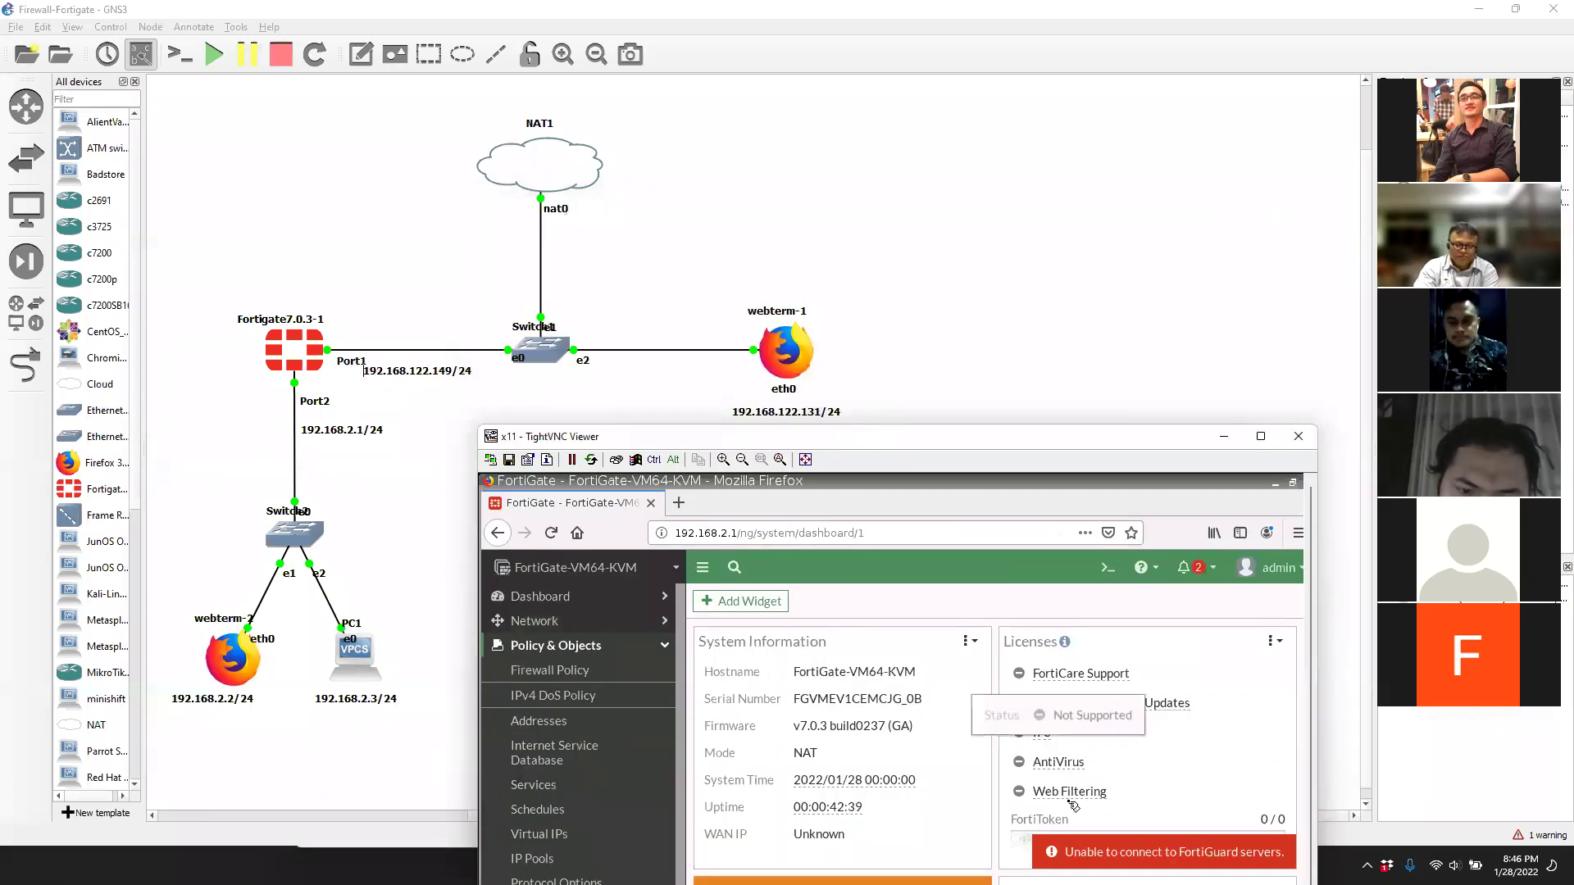
pyautogui.press('super+shift+s')
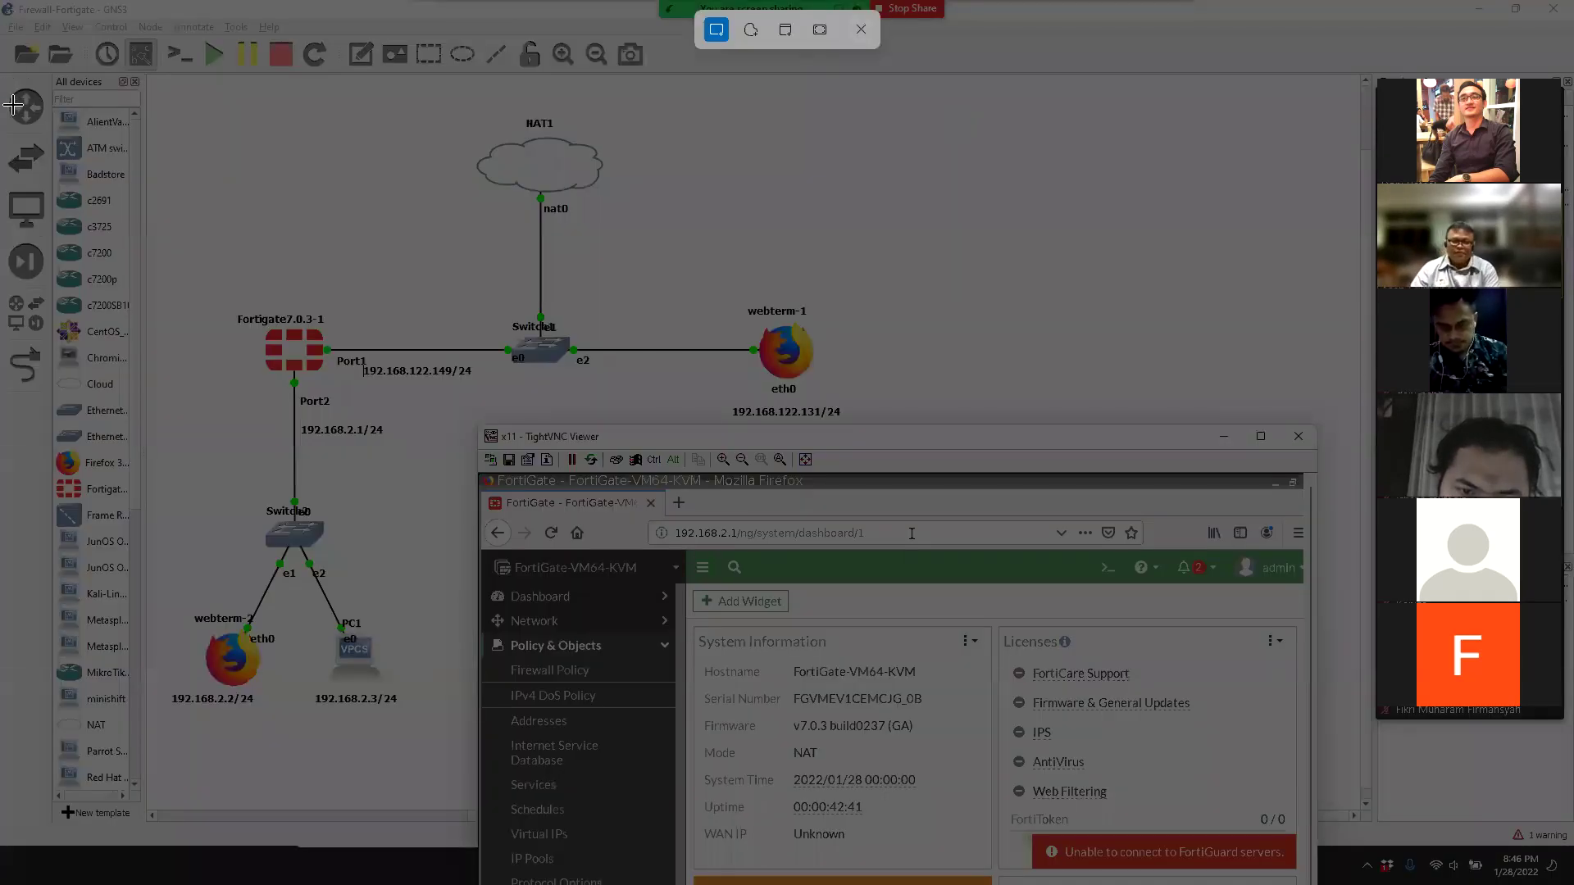
pyautogui.moveTo(2, 3); pyautogui.dragTo(143, 642)
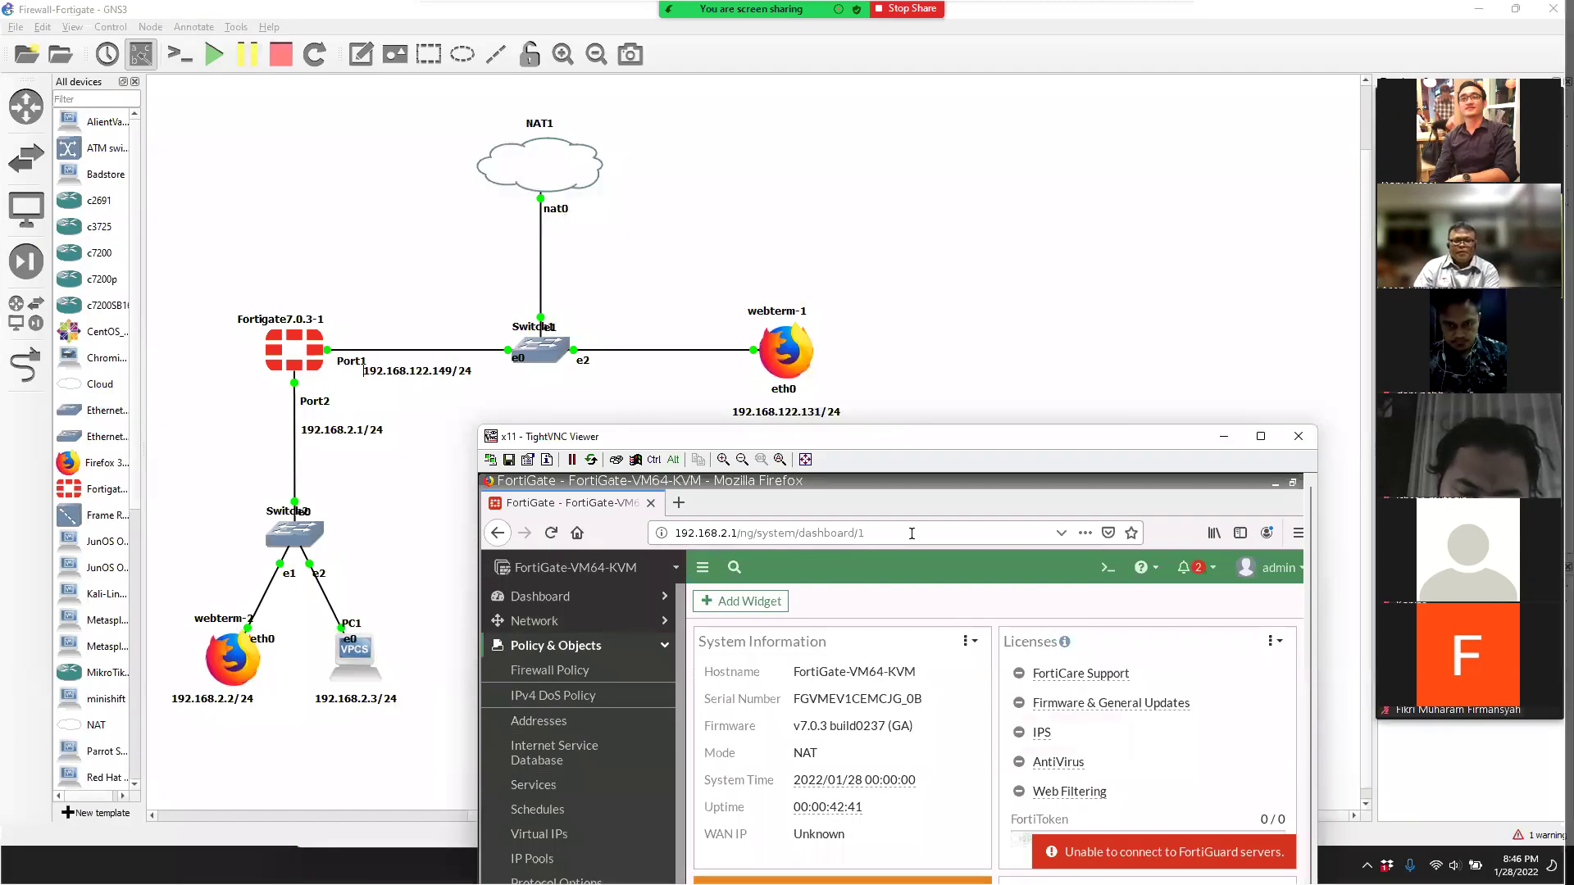